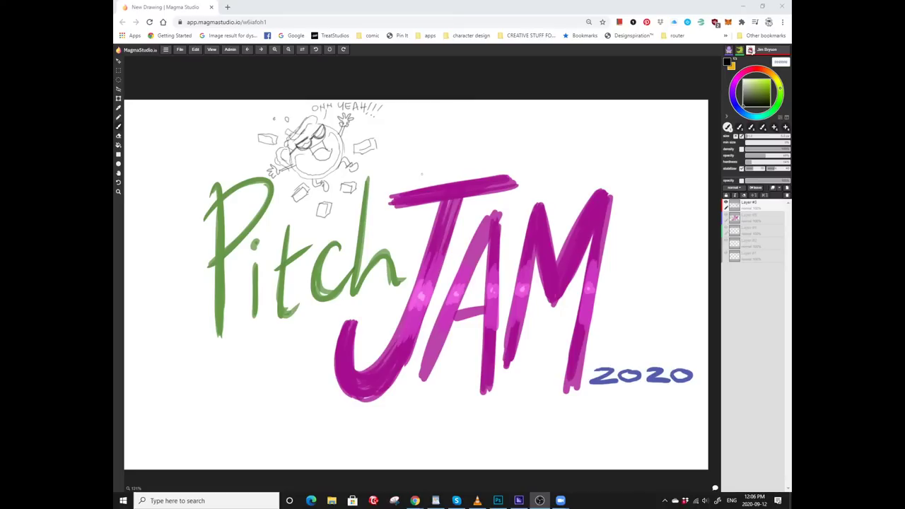
Hand-letter the title "PENNY PIRATE" in grey brush strokes on a new layer near the upper edge of the blank canvas.
{"action": "scroll", "coordinate": [422, 283], "scroll_direction": "left", "scroll_amount": 3}
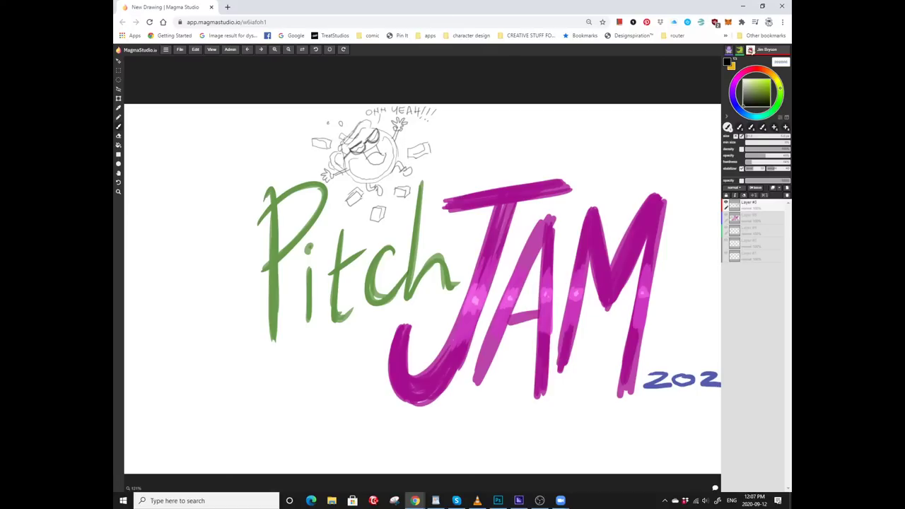
{"action": "left_click_drag", "start_coordinate": [424, 283], "coordinate": [466, 239]}
{"action": "key", "text": "b"}
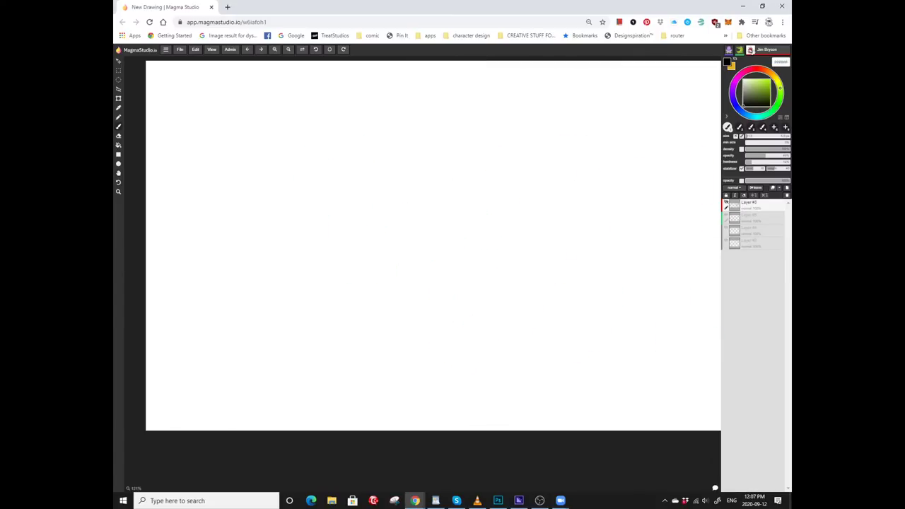
{"action": "left_click_drag", "start_coordinate": [424, 247], "coordinate": [605, 303]}
{"action": "mouse_move", "coordinate": [409, 152]}
{"action": "left_mouse_down"}
{"action": "mouse_move", "coordinate": [433, 231]}
{"action": "mouse_move", "coordinate": [467, 216]}
{"action": "mouse_move", "coordinate": [476, 226]}
{"action": "mouse_move", "coordinate": [528, 225]}
{"action": "mouse_move", "coordinate": [541, 212]}
{"action": "mouse_move", "coordinate": [550, 223]}
{"action": "left_mouse_up"}
{"action": "left_click_drag", "start_coordinate": [536, 287], "coordinate": [488, 190]}
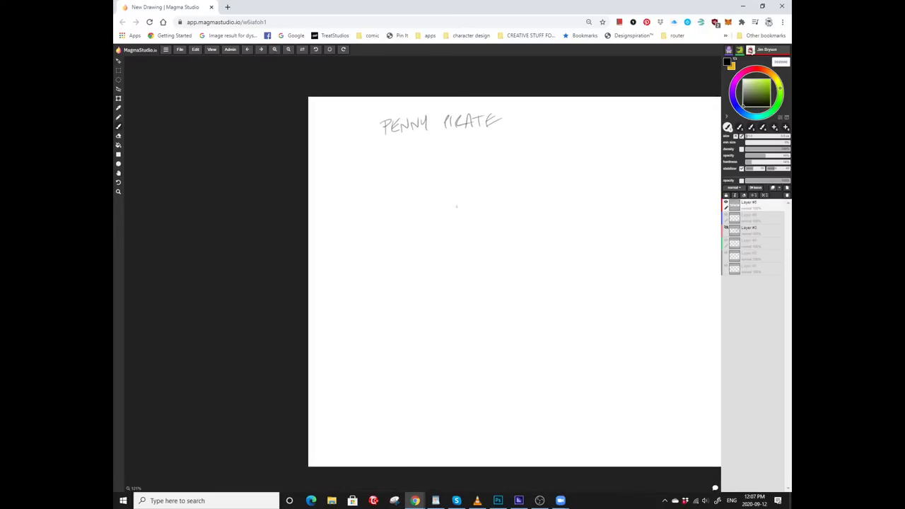
Sketch a round head outline below the title, with a small narrow loop at the upper side of the face.
{"action": "key", "text": "z"}
{"action": "scroll", "coordinate": [456, 205], "scroll_direction": "down", "scroll_amount": 1}
{"action": "scroll", "coordinate": [417, 117], "scroll_direction": "up", "scroll_amount": 3}
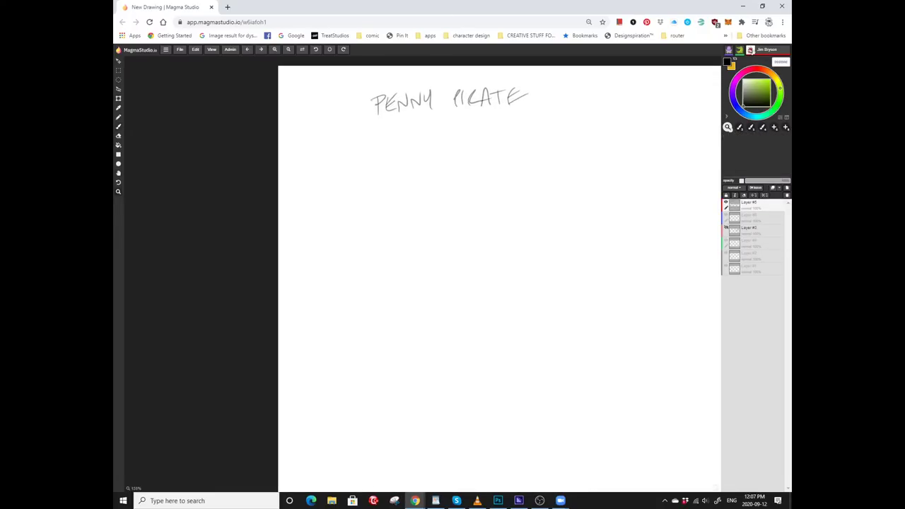
{"action": "key", "text": "b"}
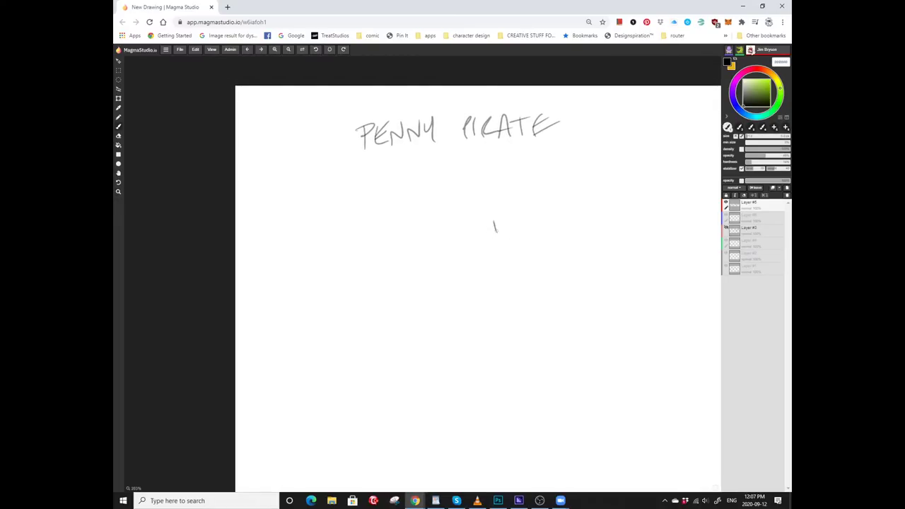
{"action": "mouse_move", "coordinate": [496, 230]}
{"action": "left_mouse_down"}
{"action": "mouse_move", "coordinate": [484, 261]}
{"action": "mouse_move", "coordinate": [491, 257]}
{"action": "mouse_move", "coordinate": [463, 256]}
{"action": "left_mouse_up"}
{"action": "scroll", "coordinate": [456, 248], "scroll_direction": "up", "scroll_amount": 1}
{"action": "scroll", "coordinate": [458, 252], "scroll_direction": "down", "scroll_amount": 1}
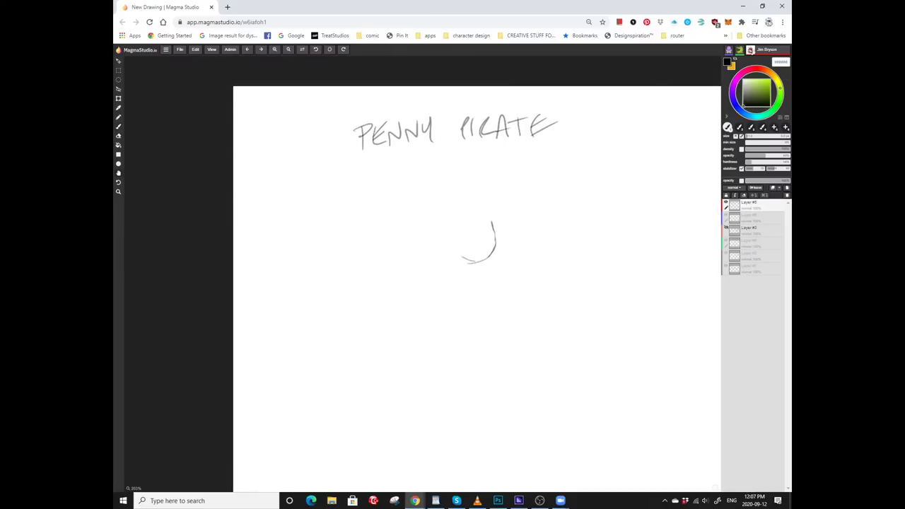
{"action": "mouse_move", "coordinate": [459, 255]}
{"action": "left_mouse_down"}
{"action": "mouse_move", "coordinate": [451, 241]}
{"action": "mouse_move", "coordinate": [459, 218]}
{"action": "mouse_move", "coordinate": [475, 229]}
{"action": "left_mouse_up"}
{"action": "scroll", "coordinate": [459, 227], "scroll_direction": "down", "scroll_amount": 1}
{"action": "scroll", "coordinate": [475, 203], "scroll_direction": "down", "scroll_amount": 1}
{"action": "scroll", "coordinate": [455, 248], "scroll_direction": "up", "scroll_amount": 1}
{"action": "scroll", "coordinate": [443, 187], "scroll_direction": "up", "scroll_amount": 3}
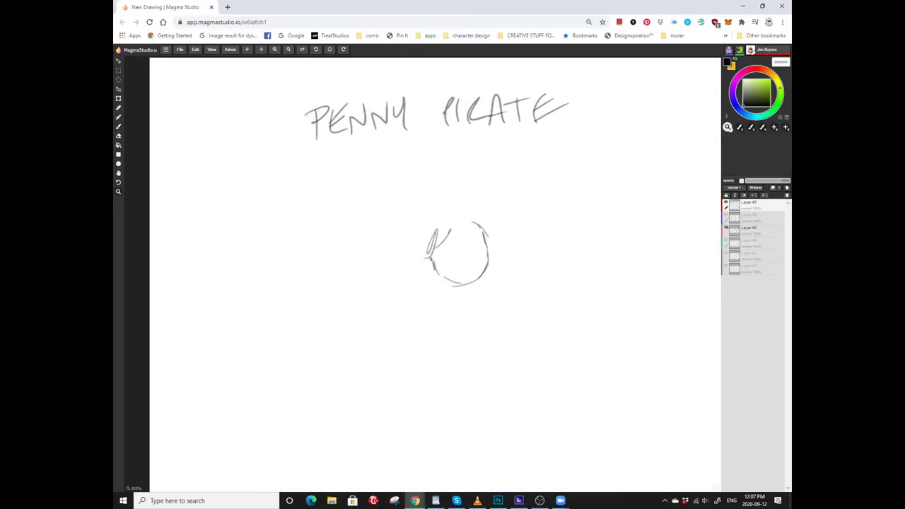
Draw the curved hairline across the forehead and rough in the crown of the hair above the head.
{"action": "scroll", "coordinate": [441, 181], "scroll_direction": "up", "scroll_amount": 1}
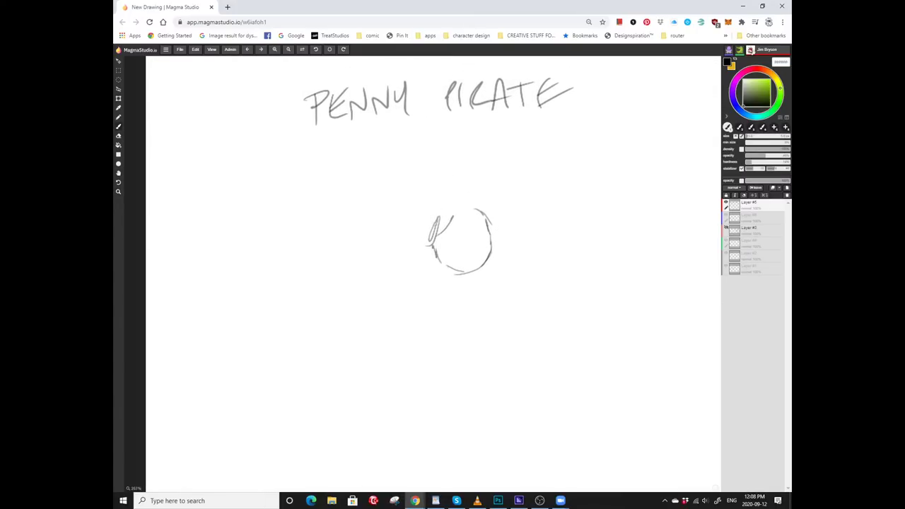
{"action": "mouse_move", "coordinate": [438, 220]}
{"action": "left_mouse_down"}
{"action": "mouse_move", "coordinate": [478, 210]}
{"action": "mouse_move", "coordinate": [454, 215]}
{"action": "mouse_move", "coordinate": [440, 237]}
{"action": "left_mouse_up"}
{"action": "scroll", "coordinate": [450, 195], "scroll_direction": "up", "scroll_amount": 1}
{"action": "left_click_drag", "start_coordinate": [469, 188], "coordinate": [499, 221]}
{"action": "scroll", "coordinate": [467, 233], "scroll_direction": "down", "scroll_amount": 1}
{"action": "scroll", "coordinate": [434, 200], "scroll_direction": "down", "scroll_amount": 2}
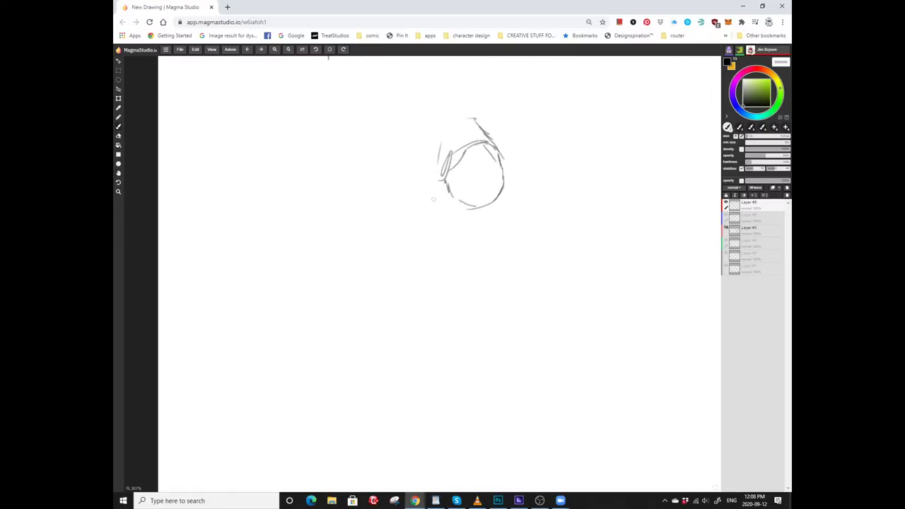
Extend the hair down both sides of the face and add short shoulder curves under the chin.
{"action": "left_click_drag", "start_coordinate": [439, 159], "coordinate": [429, 221]}
{"action": "left_click_drag", "start_coordinate": [502, 152], "coordinate": [515, 214]}
{"action": "scroll", "coordinate": [488, 218], "scroll_direction": "up", "scroll_amount": 1}
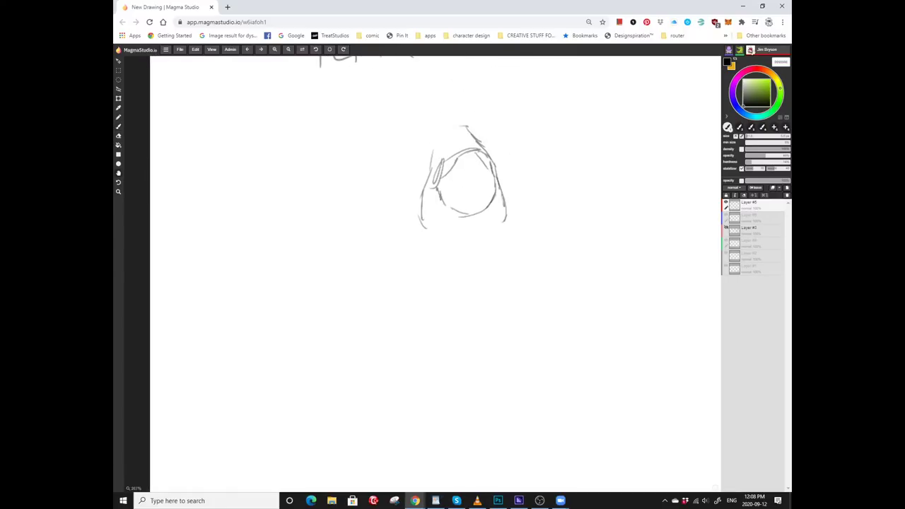
{"action": "scroll", "coordinate": [484, 220], "scroll_direction": "down", "scroll_amount": 1}
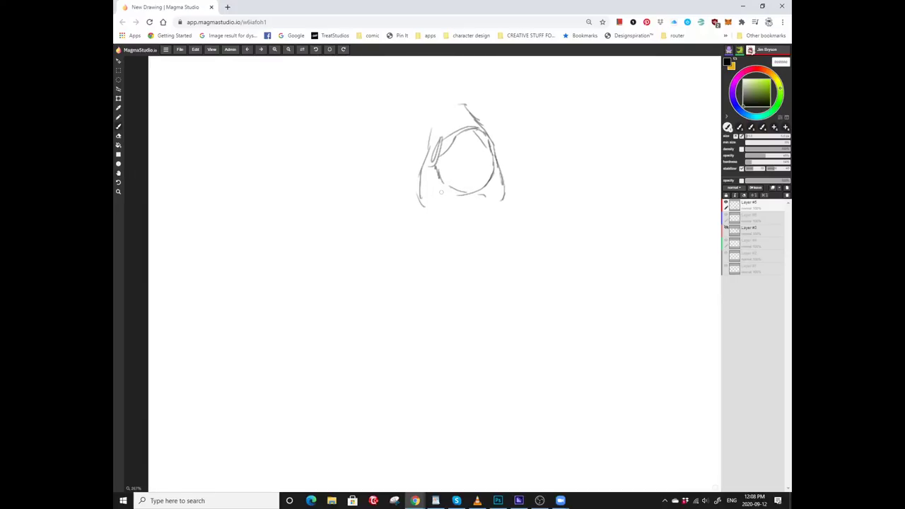
{"action": "left_click_drag", "start_coordinate": [441, 192], "coordinate": [436, 198]}
{"action": "scroll", "coordinate": [487, 197], "scroll_direction": "down", "scroll_amount": 1}
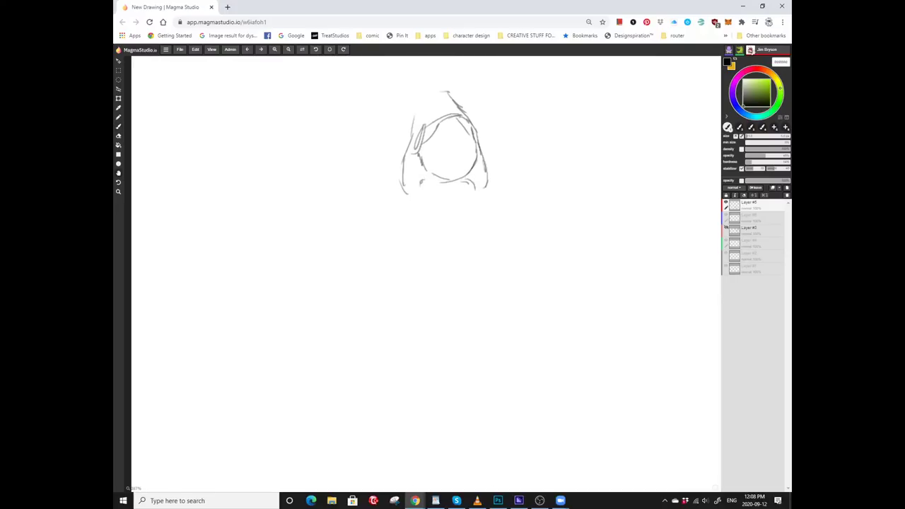
Sketch the sides of the torso below the shoulders and a bent arm with its elbow pointing outward.
{"action": "left_click_drag", "start_coordinate": [467, 188], "coordinate": [464, 216]}
{"action": "mouse_move", "coordinate": [427, 189]}
{"action": "left_mouse_down"}
{"action": "mouse_move", "coordinate": [427, 210]}
{"action": "mouse_move", "coordinate": [475, 222]}
{"action": "mouse_move", "coordinate": [483, 260]}
{"action": "left_mouse_up"}
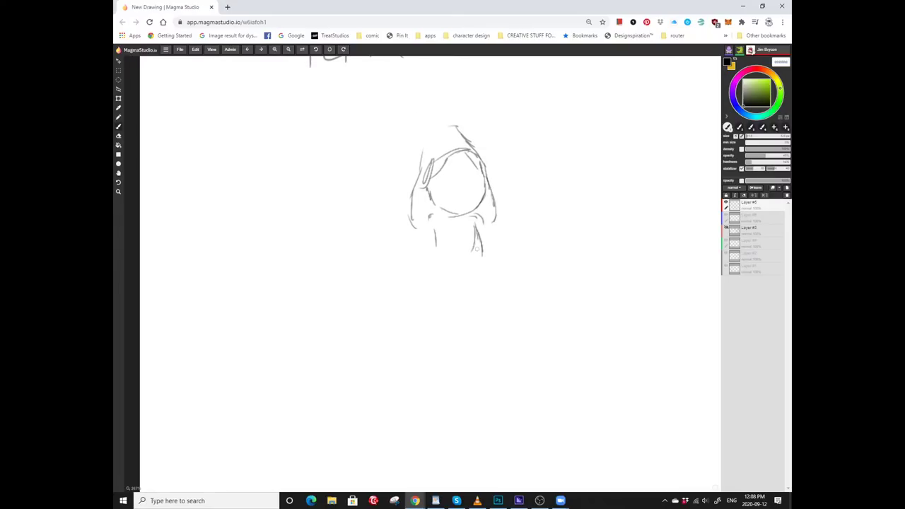
{"action": "scroll", "coordinate": [430, 269], "scroll_direction": "down", "scroll_amount": 2}
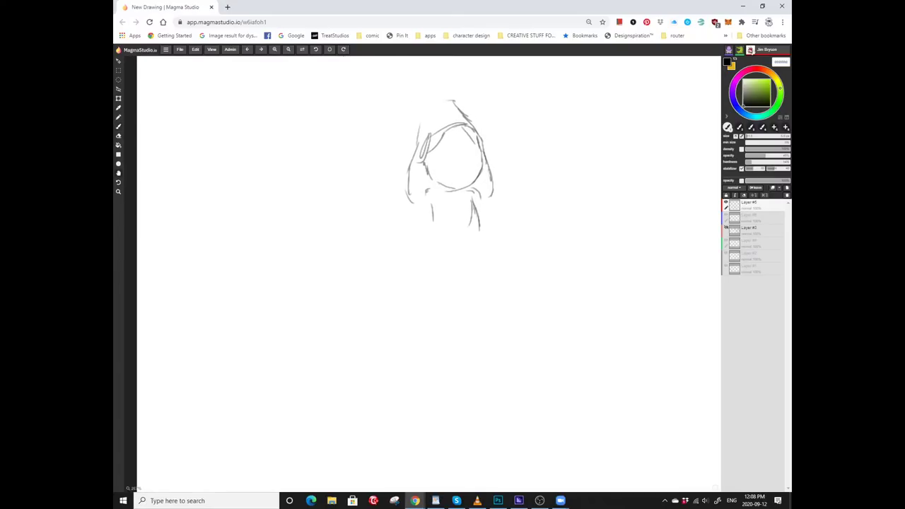
{"action": "mouse_move", "coordinate": [417, 197]}
{"action": "left_mouse_down"}
{"action": "mouse_move", "coordinate": [410, 218]}
{"action": "mouse_move", "coordinate": [383, 235]}
{"action": "left_mouse_up"}
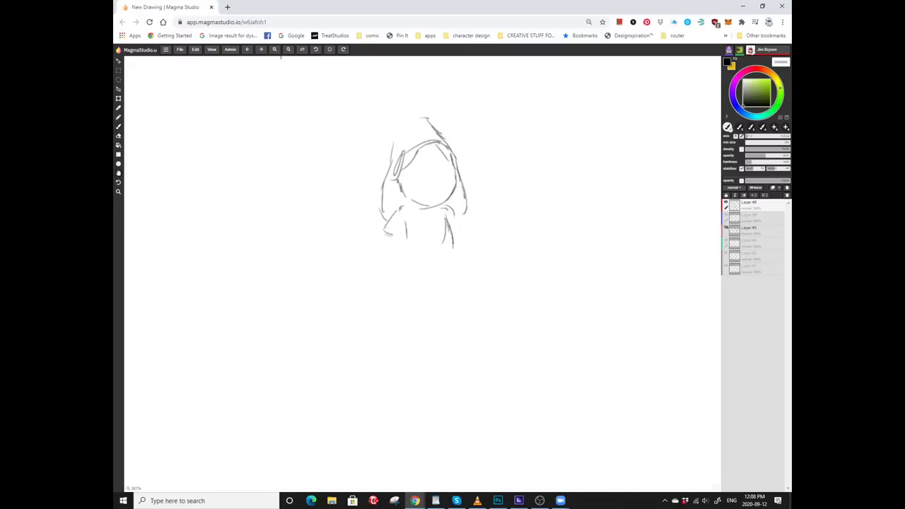
Sketch the other arm raised outward, erase the torso lines beneath it and redraw that side of the body.
{"action": "left_click_drag", "start_coordinate": [480, 229], "coordinate": [473, 212]}
{"action": "mouse_move", "coordinate": [411, 203]}
{"action": "left_mouse_down"}
{"action": "mouse_move", "coordinate": [410, 237]}
{"action": "mouse_move", "coordinate": [481, 202]}
{"action": "mouse_move", "coordinate": [472, 234]}
{"action": "left_mouse_up"}
{"action": "left_click_drag", "start_coordinate": [425, 251], "coordinate": [500, 193]}
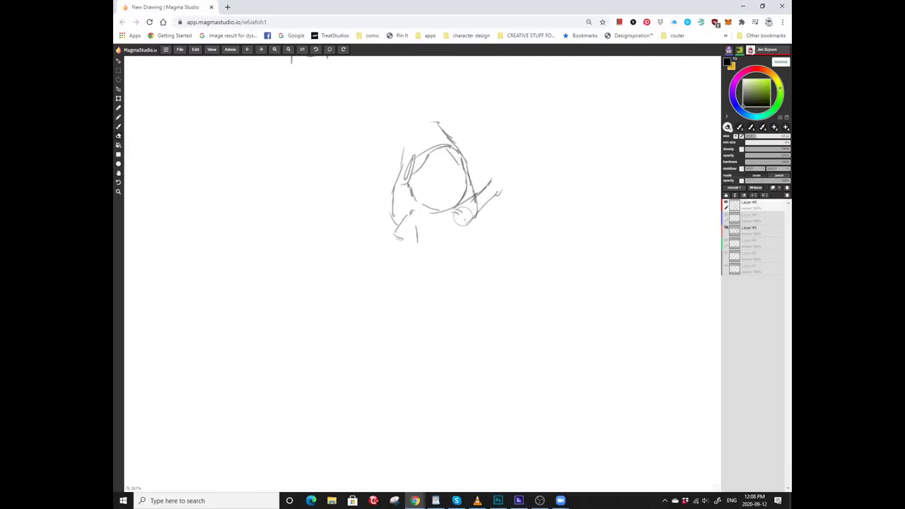
{"action": "mouse_move", "coordinate": [458, 225]}
{"action": "left_mouse_down"}
{"action": "mouse_move", "coordinate": [468, 184]}
{"action": "mouse_move", "coordinate": [500, 274]}
{"action": "left_mouse_up"}
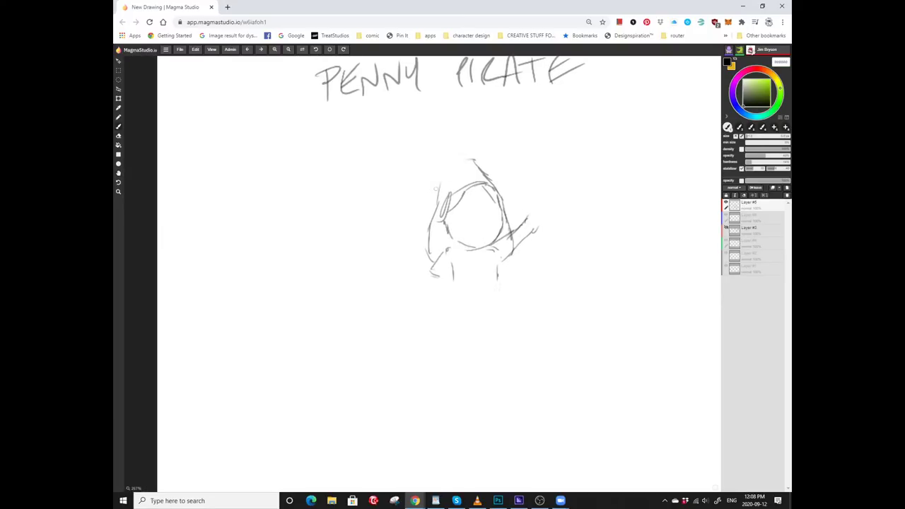
Complete the outer hair outline over the head and sketch the open vest, shirt hem and hand on the hip.
{"action": "mouse_move", "coordinate": [434, 205]}
{"action": "left_mouse_down"}
{"action": "mouse_move", "coordinate": [468, 160]}
{"action": "mouse_move", "coordinate": [452, 163]}
{"action": "left_mouse_up"}
{"action": "mouse_move", "coordinate": [467, 212]}
{"action": "left_mouse_down"}
{"action": "mouse_move", "coordinate": [459, 182]}
{"action": "mouse_move", "coordinate": [424, 185]}
{"action": "mouse_move", "coordinate": [410, 225]}
{"action": "mouse_move", "coordinate": [405, 190]}
{"action": "left_mouse_up"}
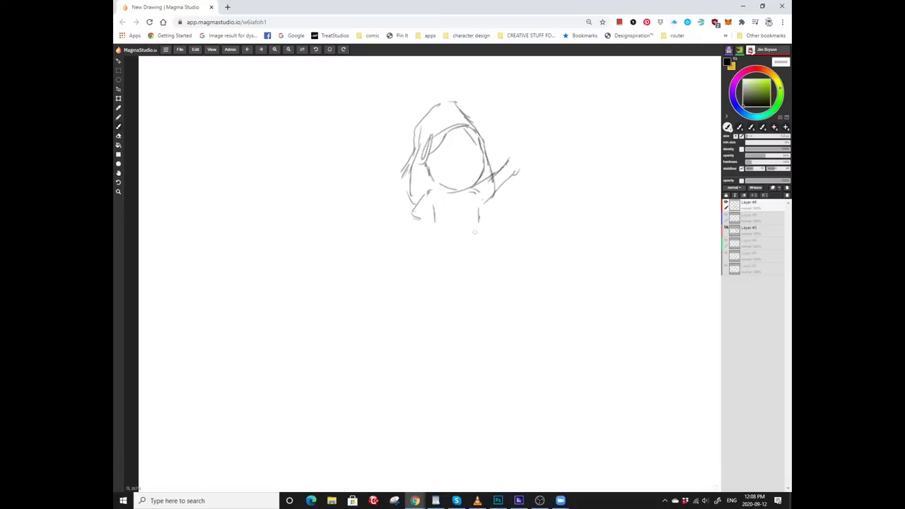
{"action": "mouse_move", "coordinate": [477, 232]}
{"action": "left_mouse_down"}
{"action": "mouse_move", "coordinate": [448, 242]}
{"action": "mouse_move", "coordinate": [433, 191]}
{"action": "mouse_move", "coordinate": [463, 227]}
{"action": "mouse_move", "coordinate": [478, 199]}
{"action": "mouse_move", "coordinate": [449, 204]}
{"action": "mouse_move", "coordinate": [444, 227]}
{"action": "mouse_move", "coordinate": [420, 216]}
{"action": "mouse_move", "coordinate": [427, 239]}
{"action": "mouse_move", "coordinate": [460, 238]}
{"action": "mouse_move", "coordinate": [425, 250]}
{"action": "left_mouse_up"}
{"action": "key", "text": "b"}
{"action": "mouse_move", "coordinate": [489, 299]}
{"action": "left_mouse_down"}
{"action": "mouse_move", "coordinate": [464, 251]}
{"action": "mouse_move", "coordinate": [470, 209]}
{"action": "left_mouse_up"}
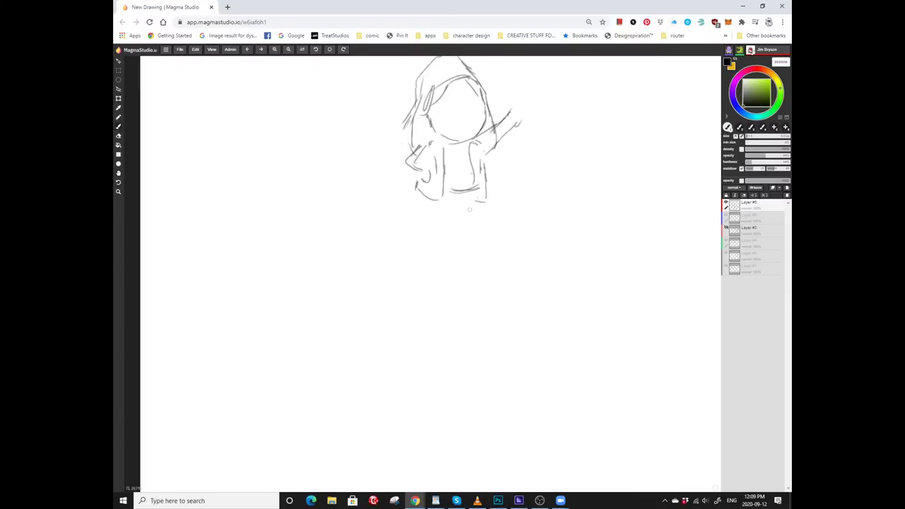
Sketch a small nose in the middle of the face and a curved eye outline on either side.
{"action": "key", "text": "z"}
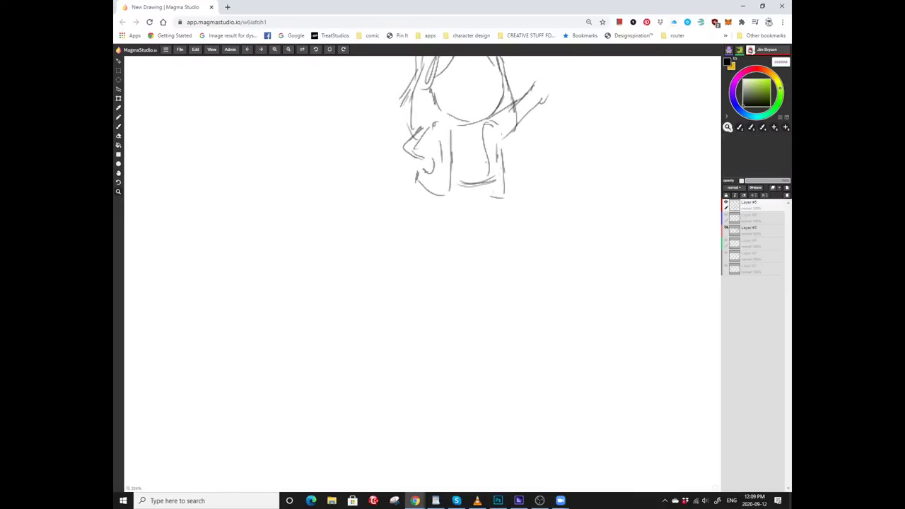
{"action": "scroll", "coordinate": [445, 212], "scroll_direction": "up", "scroll_amount": 2}
{"action": "mouse_move", "coordinate": [445, 212]}
{"action": "left_mouse_down"}
{"action": "mouse_move", "coordinate": [443, 238]}
{"action": "mouse_move", "coordinate": [439, 169]}
{"action": "mouse_move", "coordinate": [467, 108]}
{"action": "left_mouse_up"}
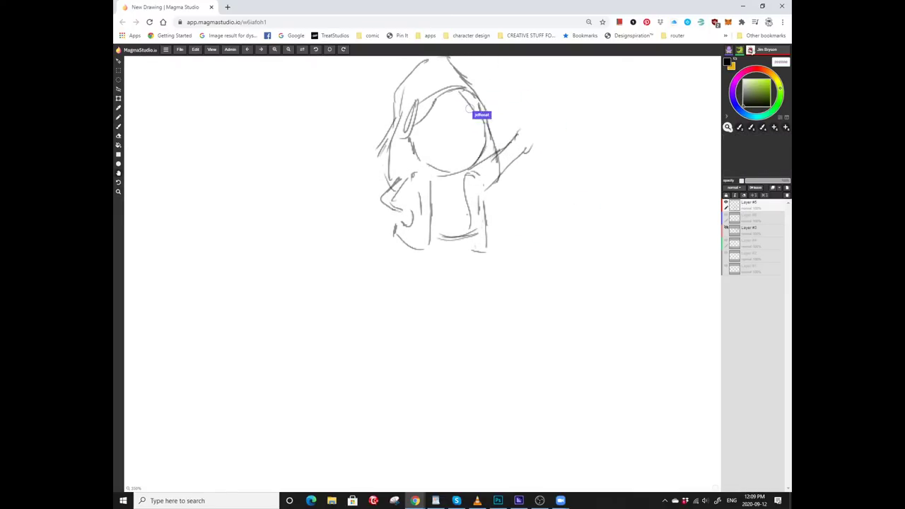
{"action": "key", "text": "b"}
{"action": "scroll", "coordinate": [495, 163], "scroll_direction": "up", "scroll_amount": 2}
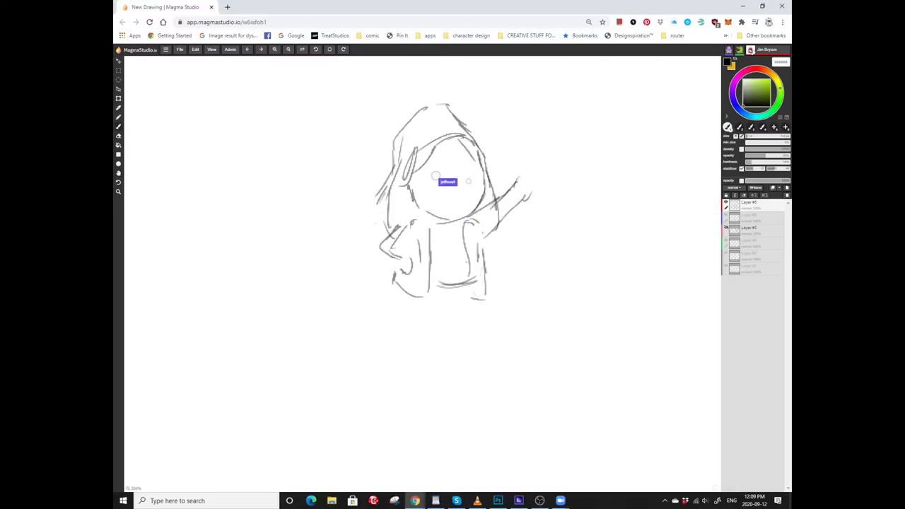
{"action": "mouse_move", "coordinate": [446, 179]}
{"action": "left_mouse_down"}
{"action": "mouse_move", "coordinate": [439, 203]}
{"action": "mouse_move", "coordinate": [432, 179]}
{"action": "mouse_move", "coordinate": [430, 188]}
{"action": "mouse_move", "coordinate": [419, 175]}
{"action": "mouse_move", "coordinate": [447, 175]}
{"action": "mouse_move", "coordinate": [448, 209]}
{"action": "mouse_move", "coordinate": [497, 179]}
{"action": "mouse_move", "coordinate": [465, 209]}
{"action": "mouse_move", "coordinate": [473, 184]}
{"action": "mouse_move", "coordinate": [452, 170]}
{"action": "mouse_move", "coordinate": [451, 208]}
{"action": "mouse_move", "coordinate": [470, 196]}
{"action": "left_mouse_up"}
{"action": "scroll", "coordinate": [462, 191], "scroll_direction": "up", "scroll_amount": 1}
{"action": "scroll", "coordinate": [471, 196], "scroll_direction": "left", "scroll_amount": 2}
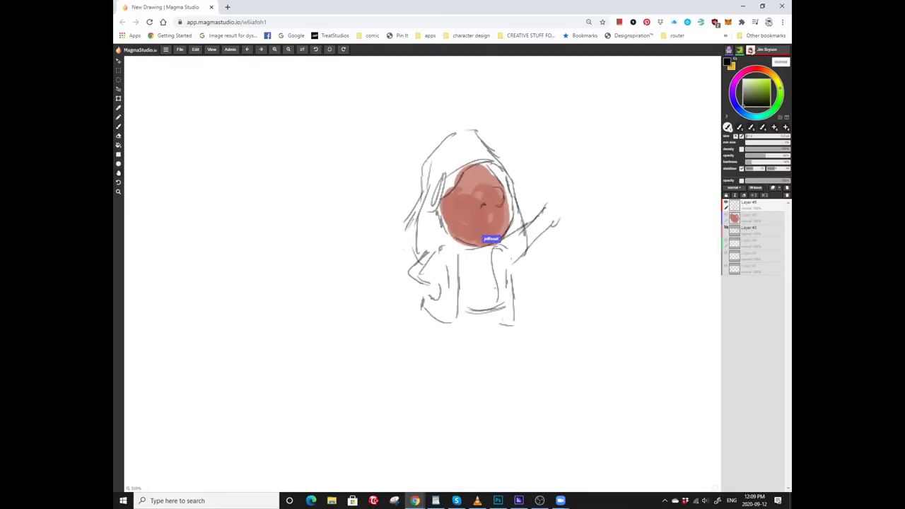
{"action": "mouse_move", "coordinate": [491, 238]}
{"action": "left_mouse_down"}
{"action": "mouse_move", "coordinate": [475, 198]}
{"action": "mouse_move", "coordinate": [487, 179]}
{"action": "mouse_move", "coordinate": [499, 238]}
{"action": "mouse_move", "coordinate": [508, 233]}
{"action": "mouse_move", "coordinate": [488, 238]}
{"action": "mouse_move", "coordinate": [471, 212]}
{"action": "left_mouse_up"}
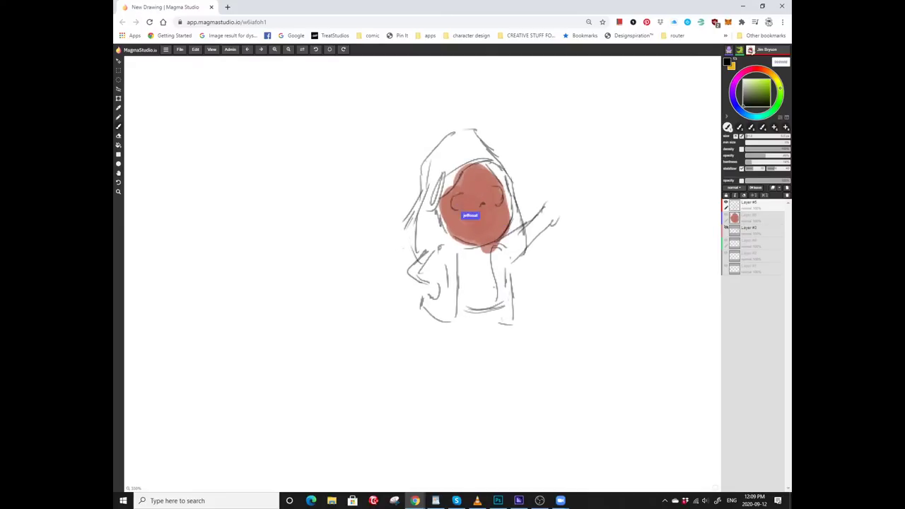
Round out both eye outlines on the face and add an eyebrow above each one.
{"action": "scroll", "coordinate": [561, 200], "scroll_direction": "up", "scroll_amount": 1}
{"action": "scroll", "coordinate": [519, 253], "scroll_direction": "up", "scroll_amount": 3}
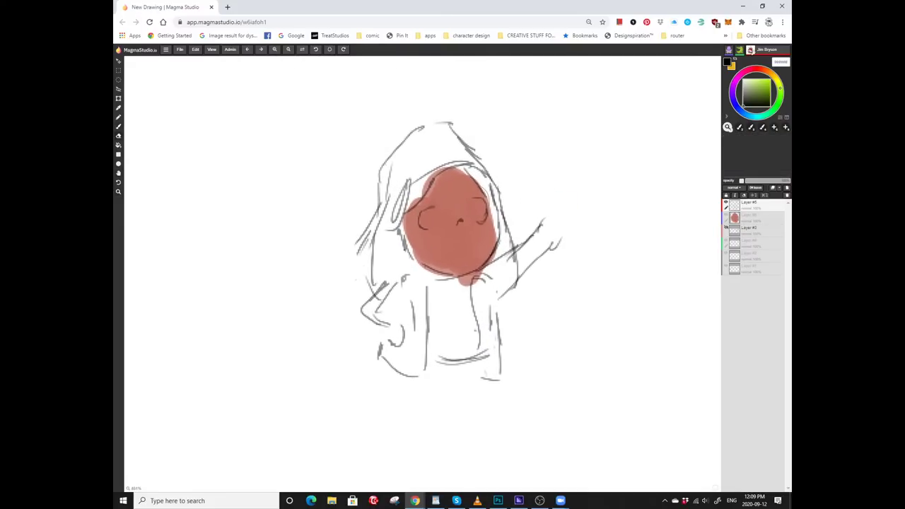
{"action": "key", "text": "b"}
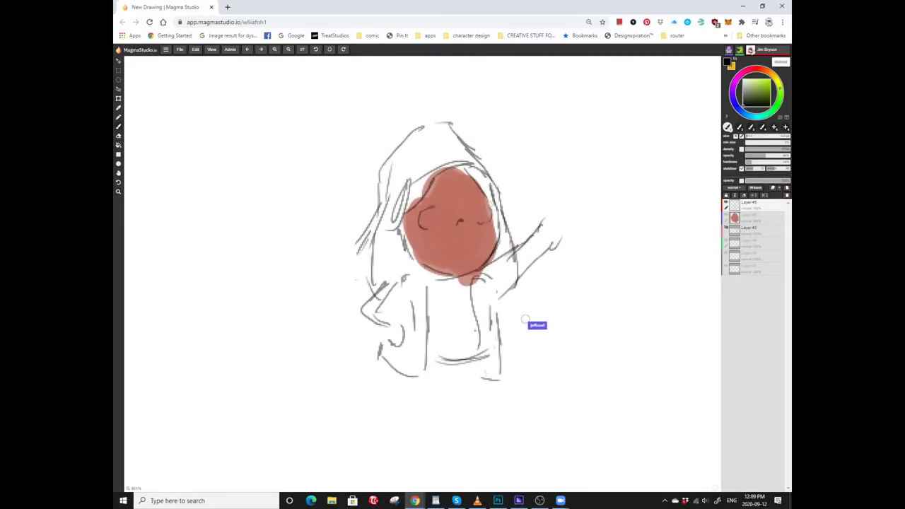
{"action": "scroll", "coordinate": [515, 342], "scroll_direction": "up", "scroll_amount": 1}
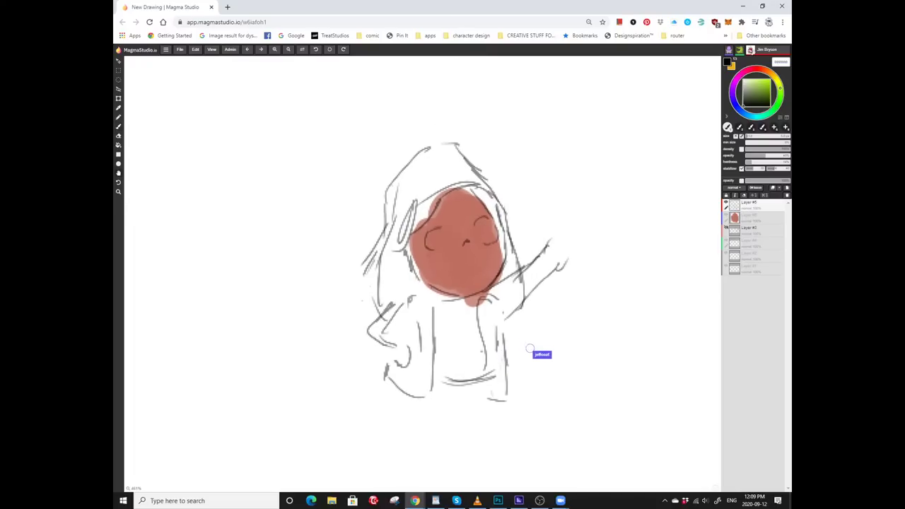
{"action": "scroll", "coordinate": [530, 354], "scroll_direction": "down", "scroll_amount": 1}
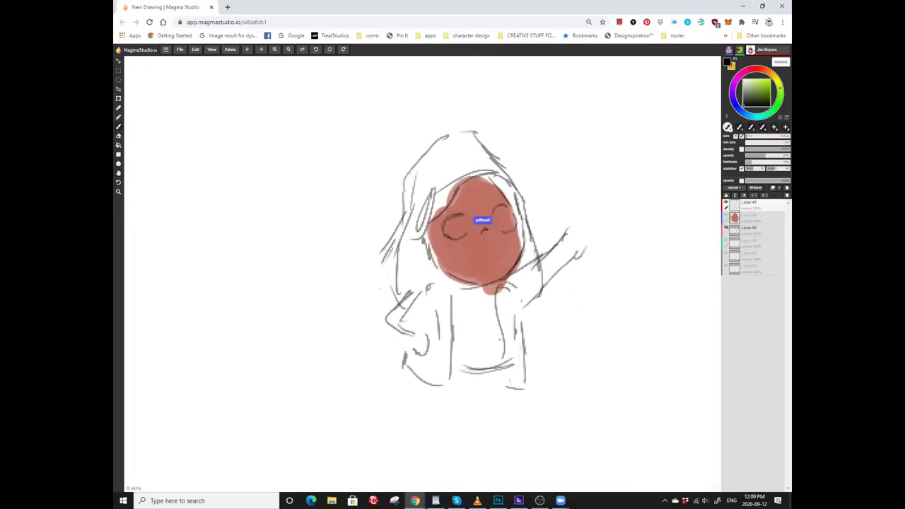
{"action": "scroll", "coordinate": [459, 226], "scroll_direction": "down", "scroll_amount": 1}
{"action": "scroll", "coordinate": [469, 247], "scroll_direction": "up", "scroll_amount": 1}
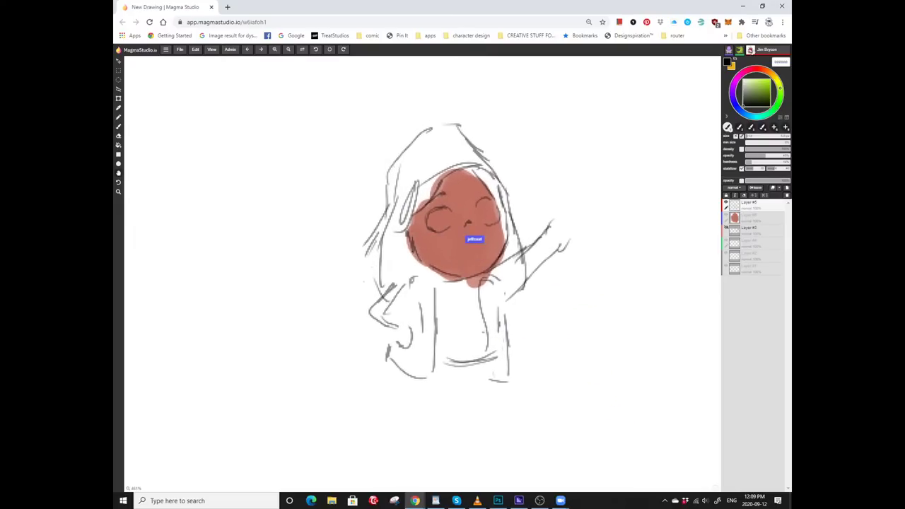
{"action": "scroll", "coordinate": [452, 205], "scroll_direction": "left", "scroll_amount": 1}
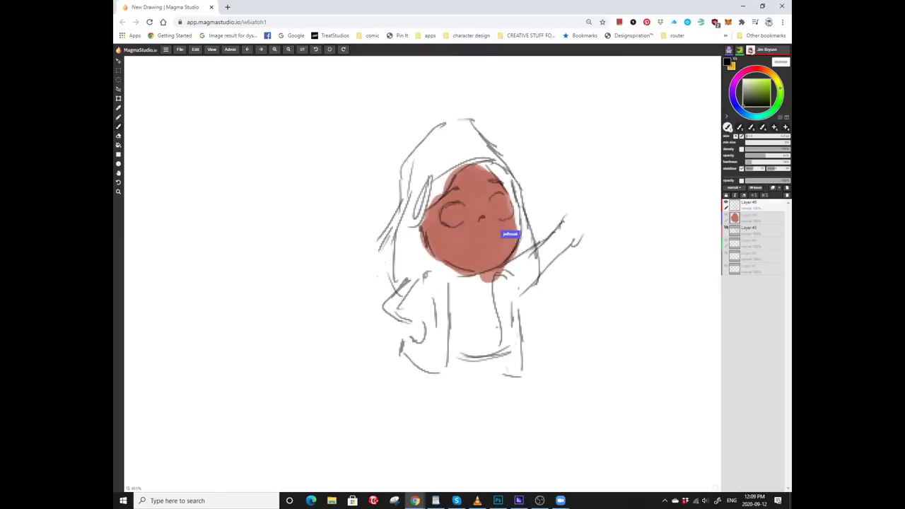
Draw a wide gap-toothed grin, fill in the pupils and thicken the eyebrows.
{"action": "mouse_move", "coordinate": [413, 269]}
{"action": "left_mouse_down"}
{"action": "mouse_move", "coordinate": [396, 300]}
{"action": "mouse_move", "coordinate": [412, 282]}
{"action": "mouse_move", "coordinate": [388, 305]}
{"action": "mouse_move", "coordinate": [425, 328]}
{"action": "mouse_move", "coordinate": [407, 304]}
{"action": "left_mouse_up"}
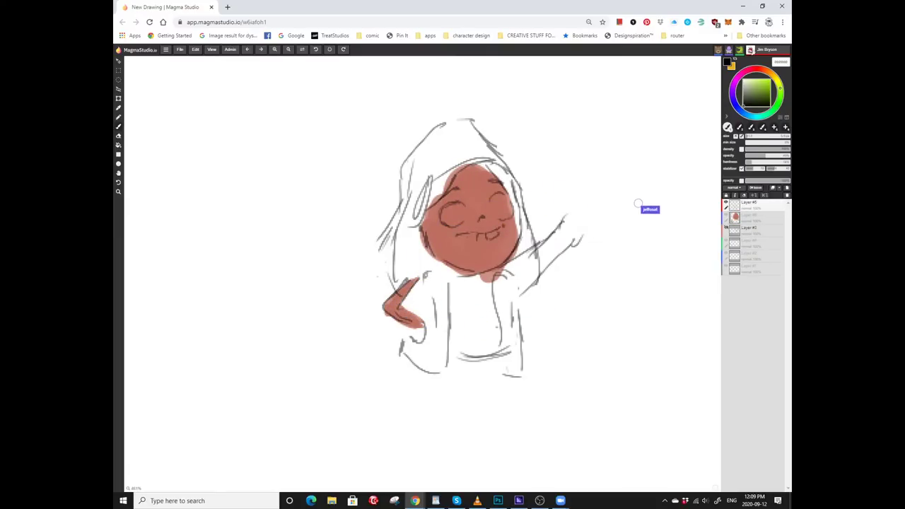
{"action": "scroll", "coordinate": [661, 200], "scroll_direction": "down", "scroll_amount": 1}
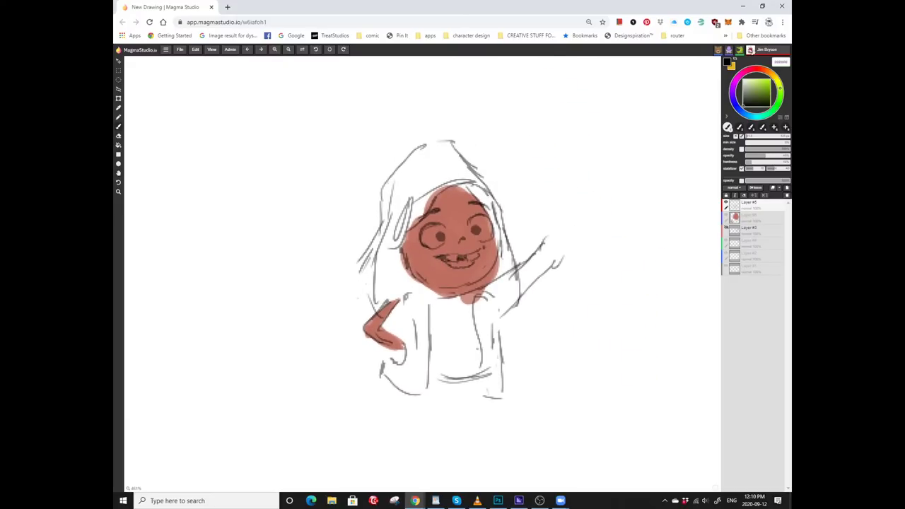
Sketch a curved shirt neckline under the chin and hair strokes falling beside the neck.
{"action": "scroll", "coordinate": [453, 269], "scroll_direction": "down", "scroll_amount": 1}
{"action": "scroll", "coordinate": [452, 268], "scroll_direction": "down", "scroll_amount": 2}
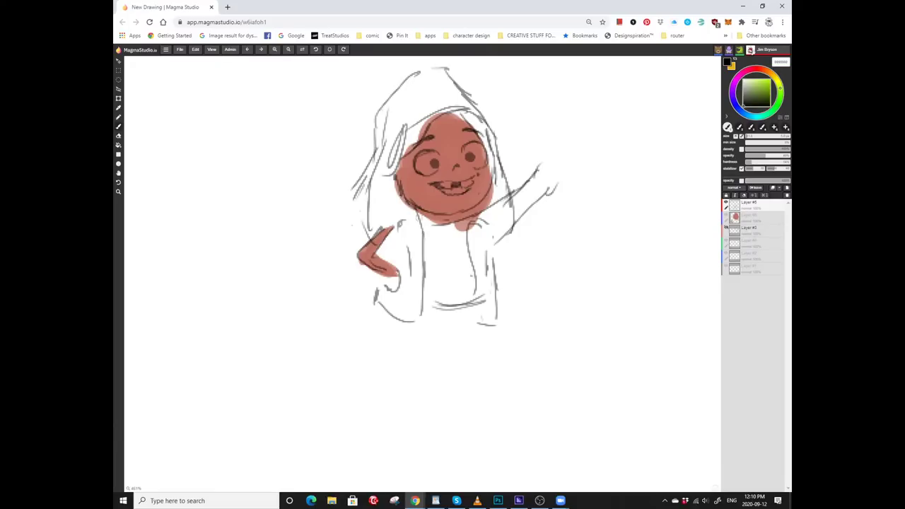
{"action": "left_click_drag", "start_coordinate": [447, 232], "coordinate": [433, 240]}
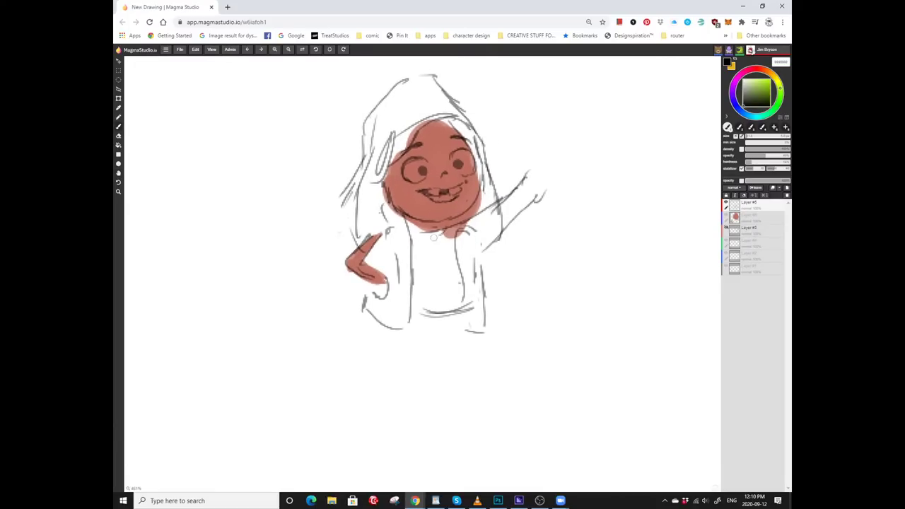
{"action": "scroll", "coordinate": [438, 212], "scroll_direction": "up", "scroll_amount": 1}
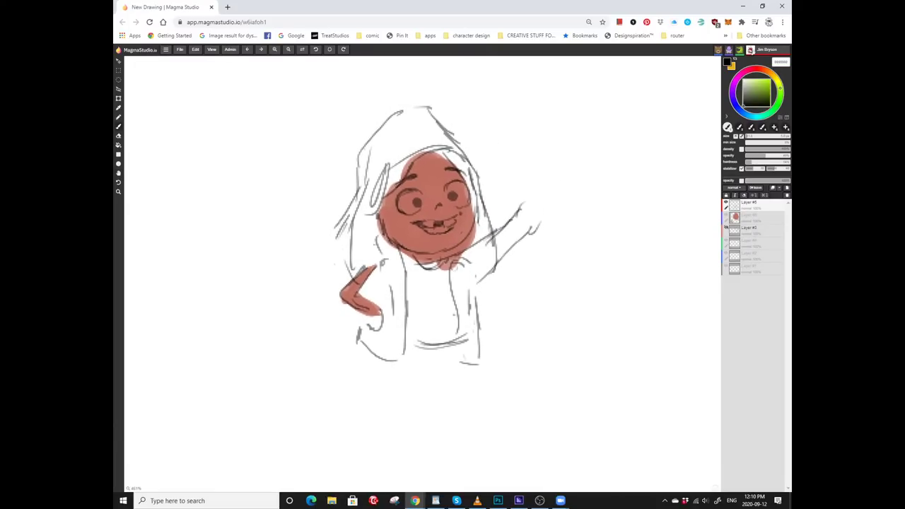
Sketch loose hair strands flicking outward from under the headscarf on the raised-arm side of the face.
{"action": "scroll", "coordinate": [452, 241], "scroll_direction": "left", "scroll_amount": 1}
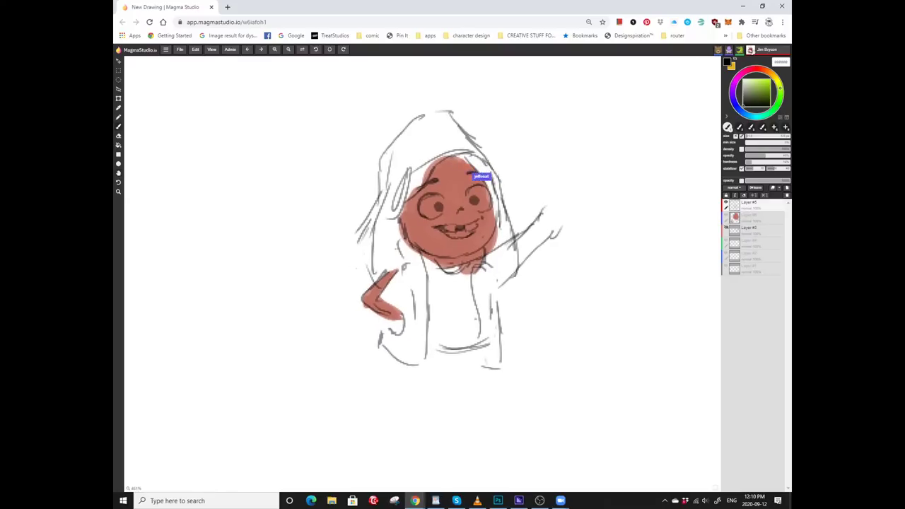
{"action": "scroll", "coordinate": [467, 248], "scroll_direction": "left", "scroll_amount": 1}
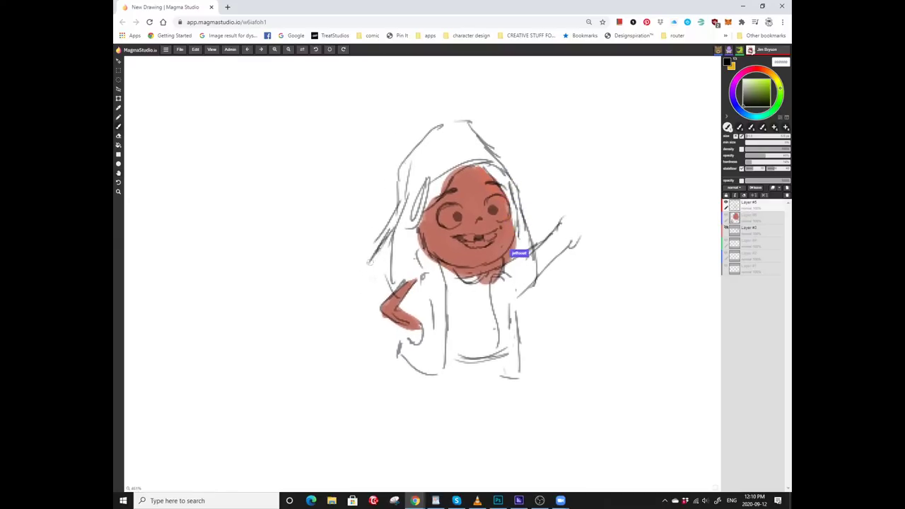
{"action": "scroll", "coordinate": [453, 252], "scroll_direction": "right", "scroll_amount": 2}
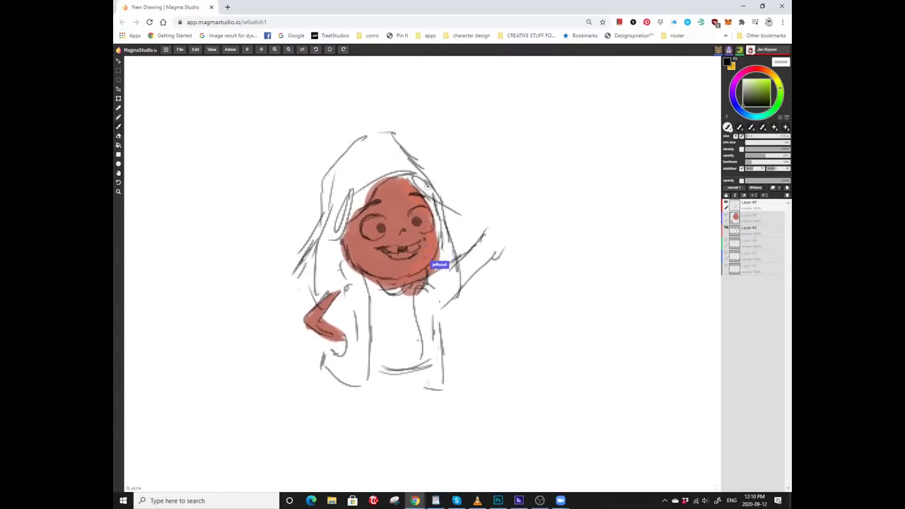
{"action": "scroll", "coordinate": [379, 273], "scroll_direction": "right", "scroll_amount": 2}
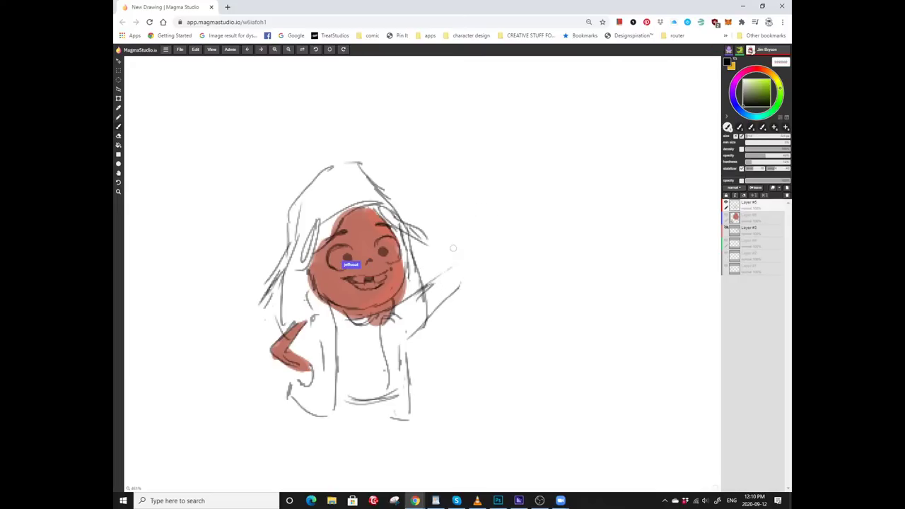
Sketch the thumb and curled fingers of the raised hand gripping a tilted cylindrical tube.
{"action": "scroll", "coordinate": [453, 248], "scroll_direction": "up", "scroll_amount": 2}
{"action": "scroll", "coordinate": [478, 280], "scroll_direction": "up", "scroll_amount": 2}
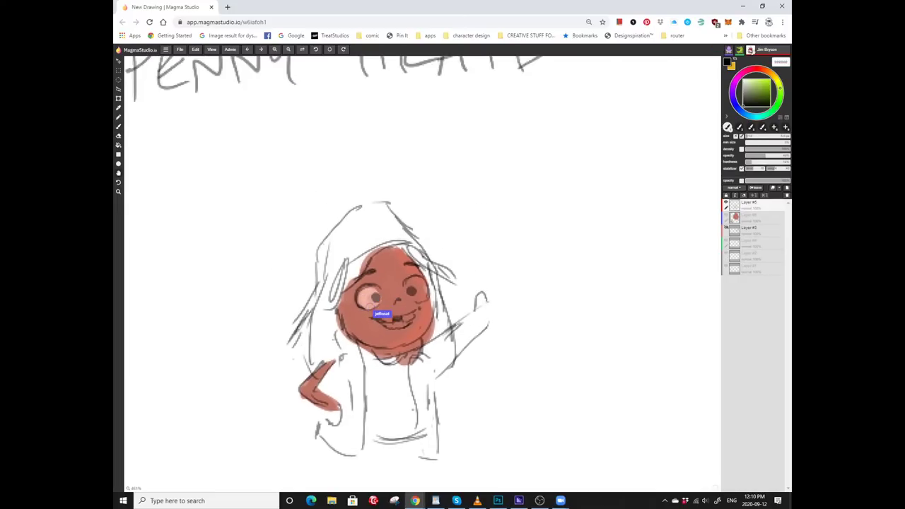
{"action": "scroll", "coordinate": [494, 283], "scroll_direction": "down", "scroll_amount": 2}
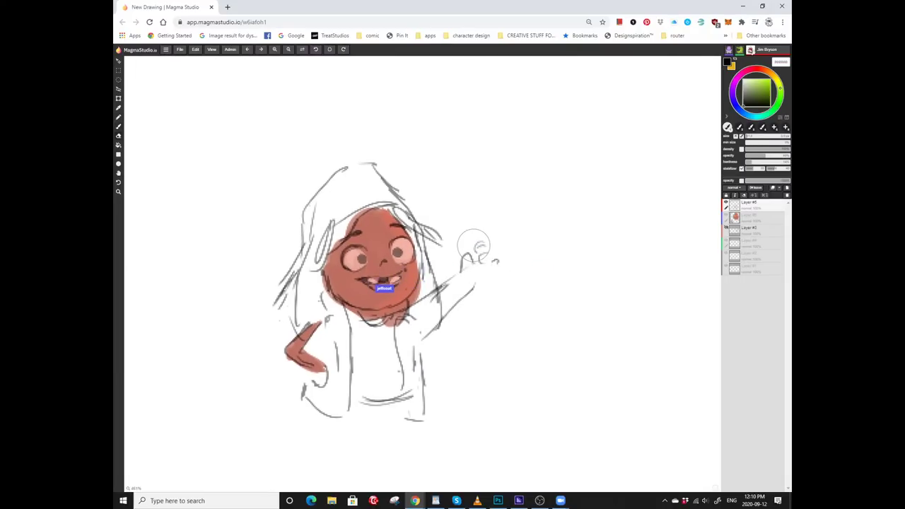
{"action": "key", "text": "b"}
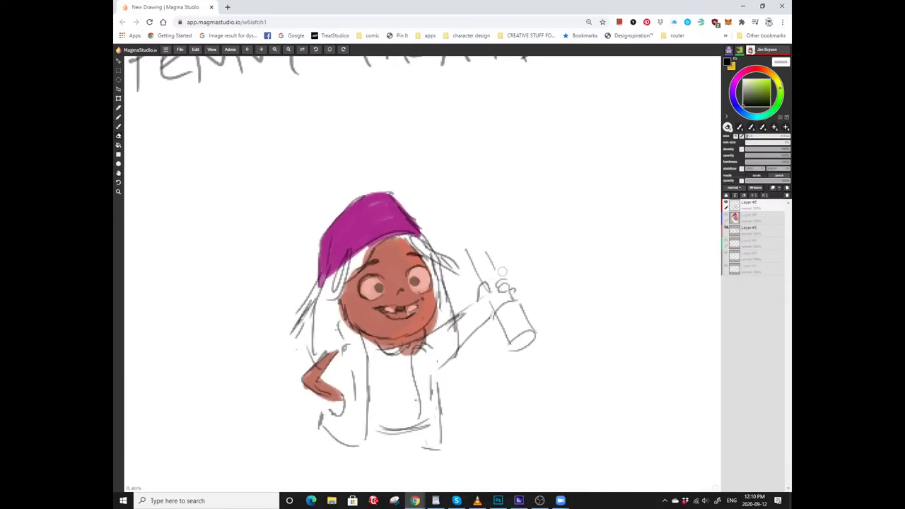
Clean up the raised hand's outline and redraw its thumb where it wraps around the tube.
{"action": "key", "text": "b"}
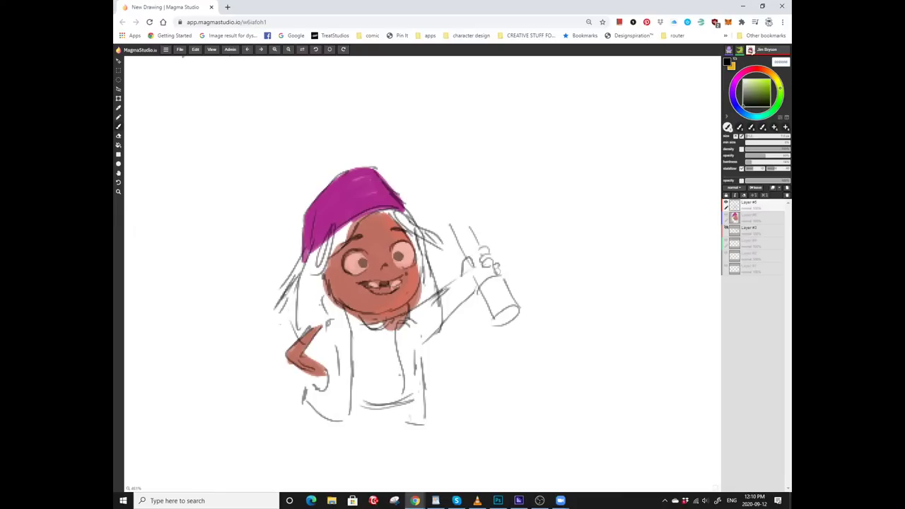
{"action": "key", "text": "e"}
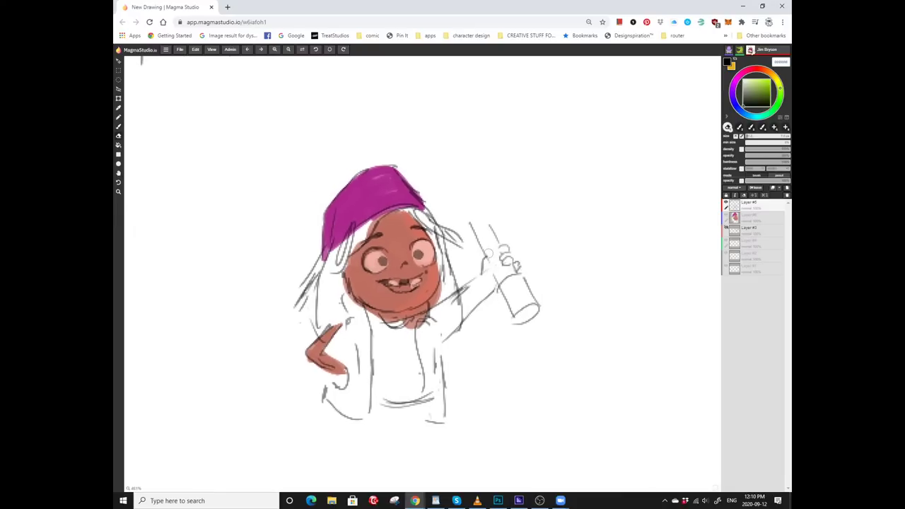
{"action": "key", "text": "b"}
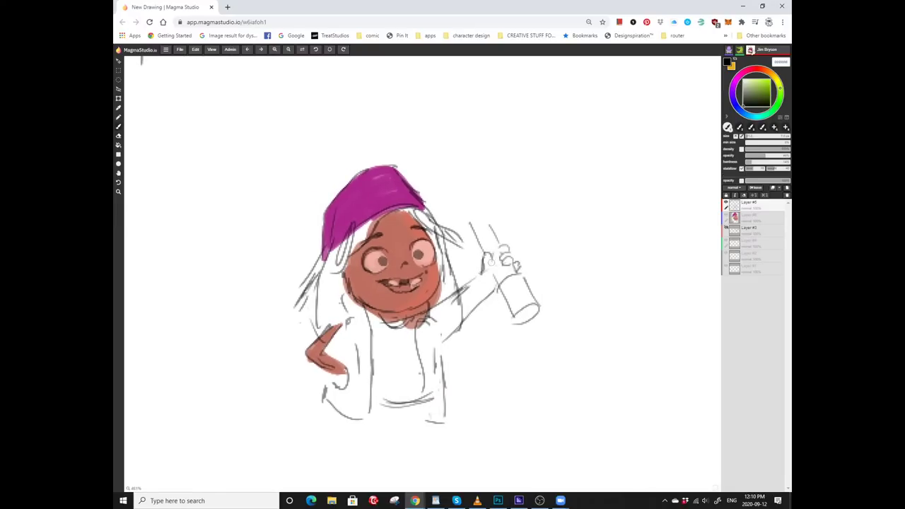
{"action": "left_click_drag", "start_coordinate": [486, 260], "coordinate": [473, 247]}
{"action": "key", "text": "e"}
{"action": "key", "text": "b"}
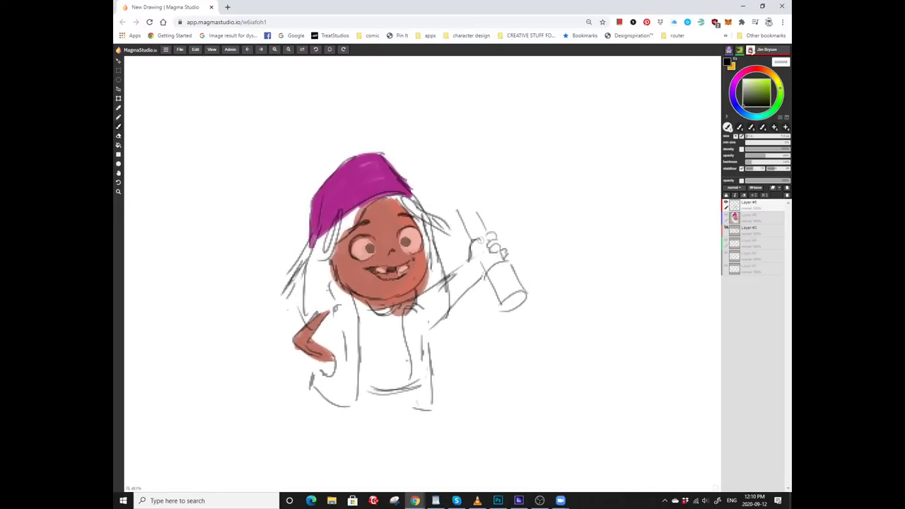
{"action": "mouse_move", "coordinate": [485, 249]}
{"action": "left_mouse_down"}
{"action": "mouse_move", "coordinate": [486, 276]}
{"action": "mouse_move", "coordinate": [480, 253]}
{"action": "mouse_move", "coordinate": [508, 272]}
{"action": "left_mouse_up"}
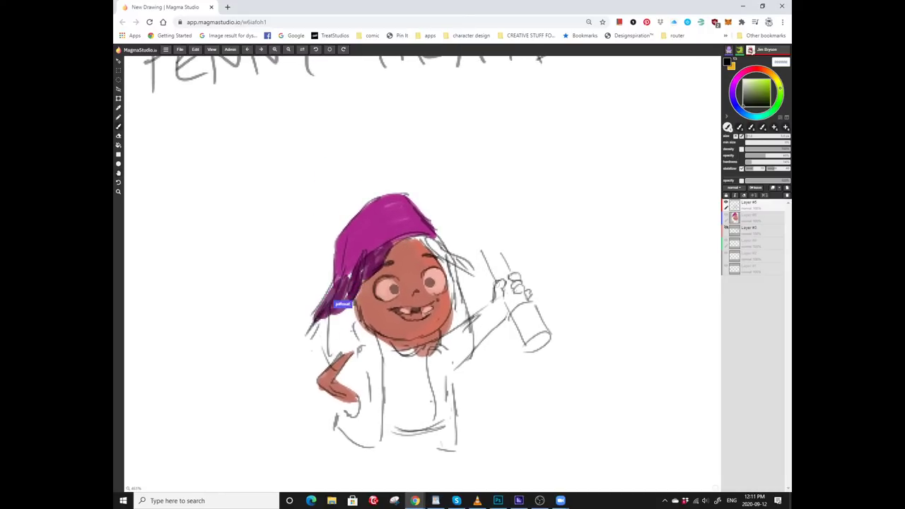
Add a narrower upper section with a rounded end to the tube in the raised hand.
{"action": "mouse_move", "coordinate": [475, 238]}
{"action": "left_mouse_down"}
{"action": "mouse_move", "coordinate": [469, 251]}
{"action": "mouse_move", "coordinate": [473, 216]}
{"action": "mouse_move", "coordinate": [452, 244]}
{"action": "left_mouse_up"}
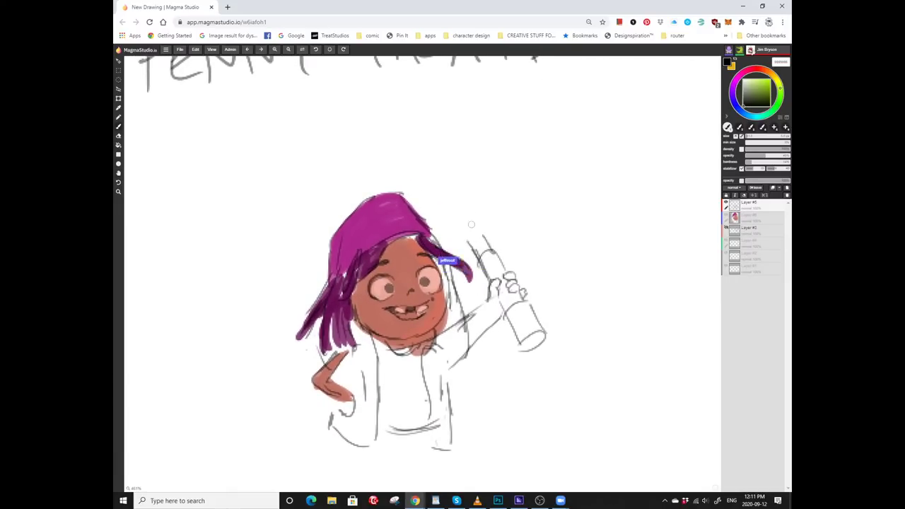
{"action": "left_click_drag", "start_coordinate": [424, 318], "coordinate": [472, 224]}
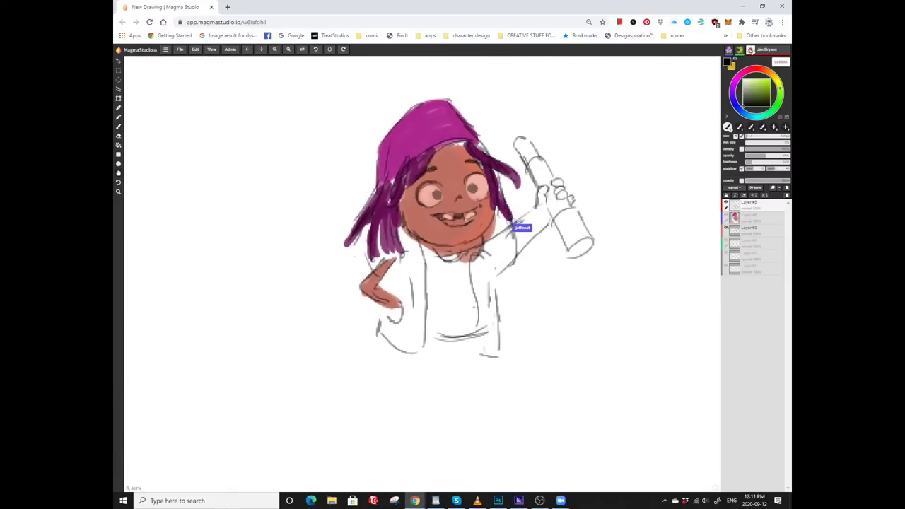
{"action": "left_click_drag", "start_coordinate": [416, 255], "coordinate": [412, 212]}
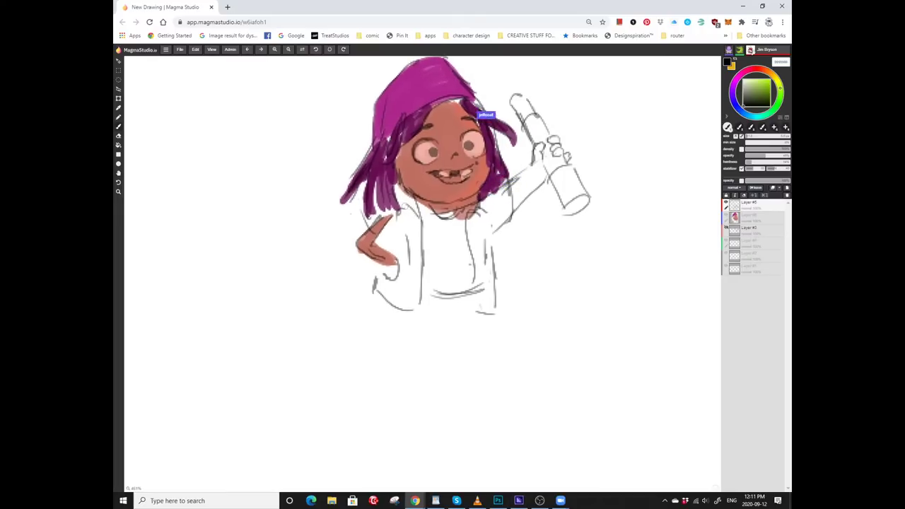
{"action": "left_click_drag", "start_coordinate": [422, 246], "coordinate": [476, 287]}
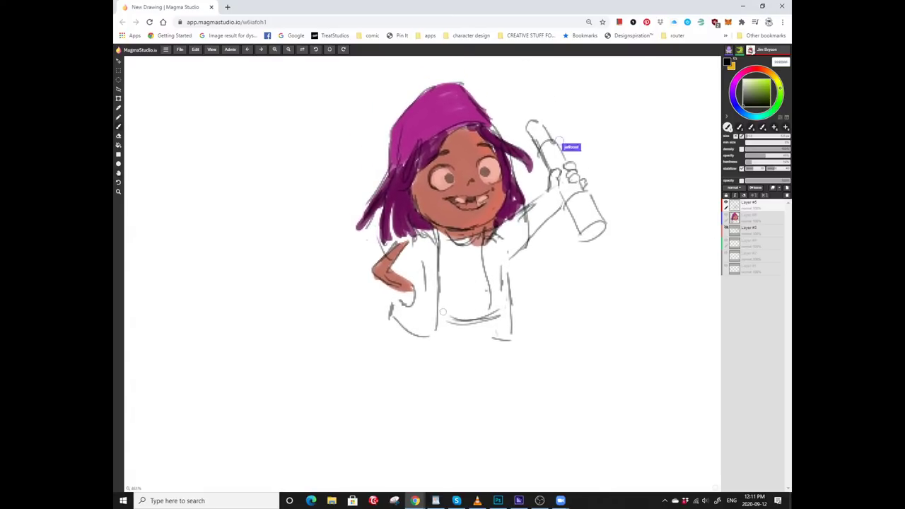
Draw a belt with a large rectangular buckle at the waist and flare the open coat's edge on the raised-arm side.
{"action": "left_click_drag", "start_coordinate": [444, 312], "coordinate": [475, 260]}
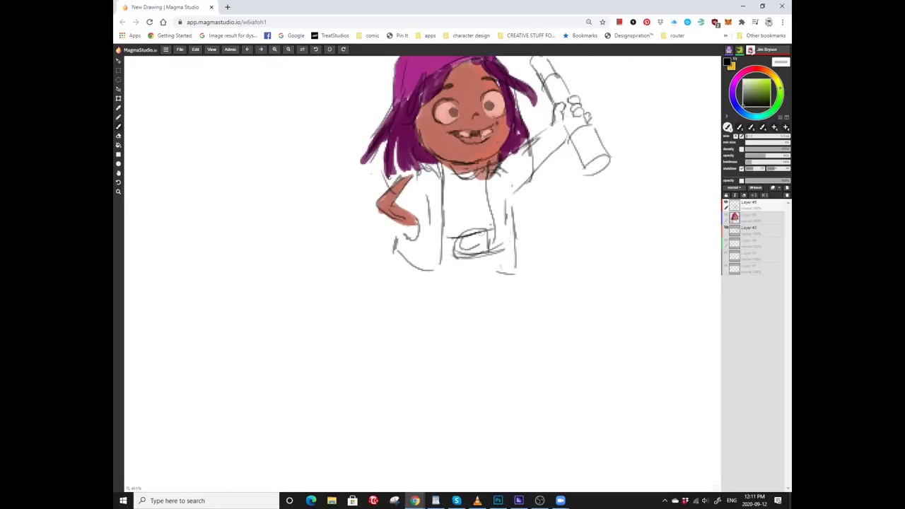
{"action": "left_click_drag", "start_coordinate": [495, 262], "coordinate": [476, 254]}
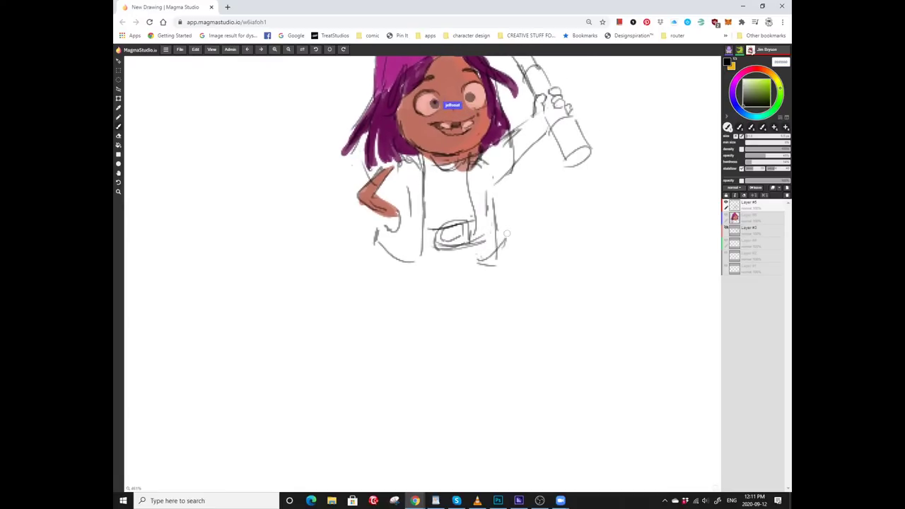
{"action": "left_click_drag", "start_coordinate": [479, 184], "coordinate": [495, 186]}
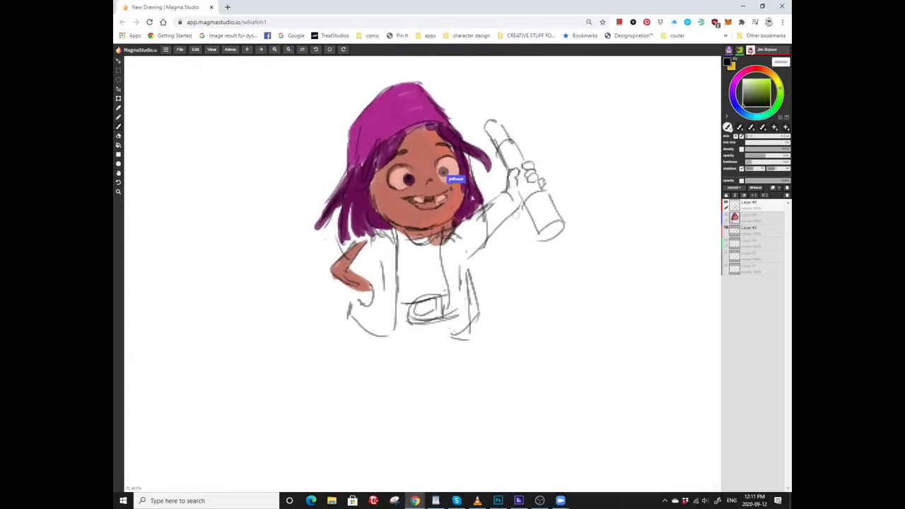
Outline wide cuffs on both sleeves and hang a beaded necklace with a round pendant on the chest.
{"action": "mouse_move", "coordinate": [497, 243]}
{"action": "left_mouse_down"}
{"action": "mouse_move", "coordinate": [480, 209]}
{"action": "mouse_move", "coordinate": [512, 193]}
{"action": "mouse_move", "coordinate": [515, 218]}
{"action": "mouse_move", "coordinate": [455, 165]}
{"action": "mouse_move", "coordinate": [500, 208]}
{"action": "left_mouse_up"}
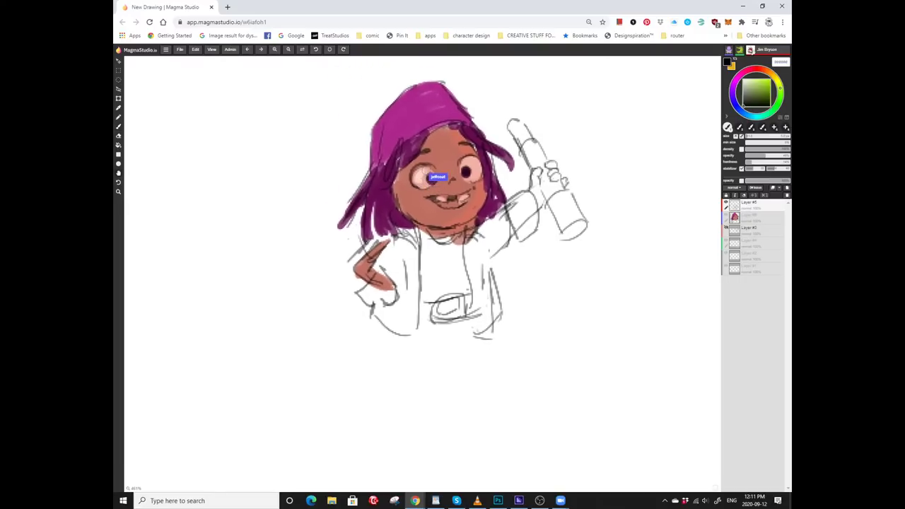
{"action": "mouse_move", "coordinate": [500, 171]}
{"action": "left_mouse_down"}
{"action": "mouse_move", "coordinate": [461, 115]}
{"action": "mouse_move", "coordinate": [478, 125]}
{"action": "left_mouse_up"}
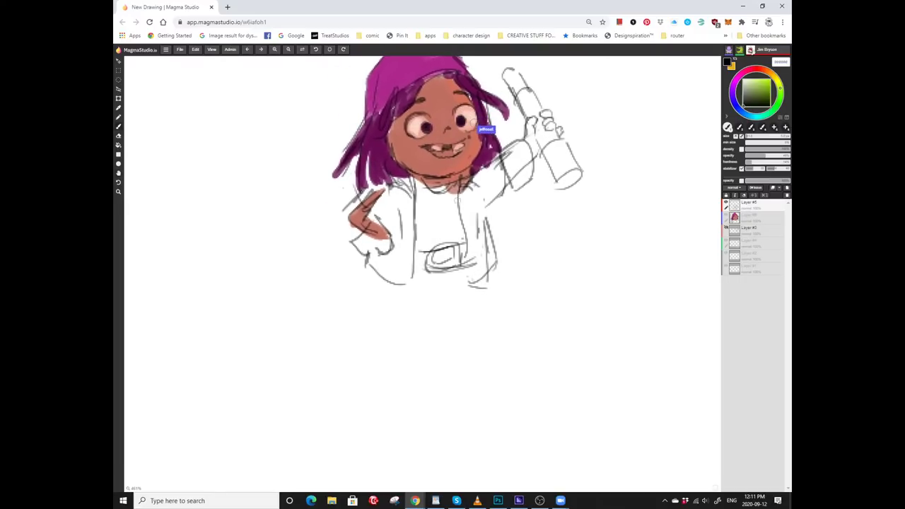
{"action": "mouse_move", "coordinate": [458, 185]}
{"action": "left_mouse_down"}
{"action": "mouse_move", "coordinate": [446, 270]}
{"action": "mouse_move", "coordinate": [404, 253]}
{"action": "mouse_move", "coordinate": [459, 233]}
{"action": "mouse_move", "coordinate": [482, 182]}
{"action": "left_mouse_up"}
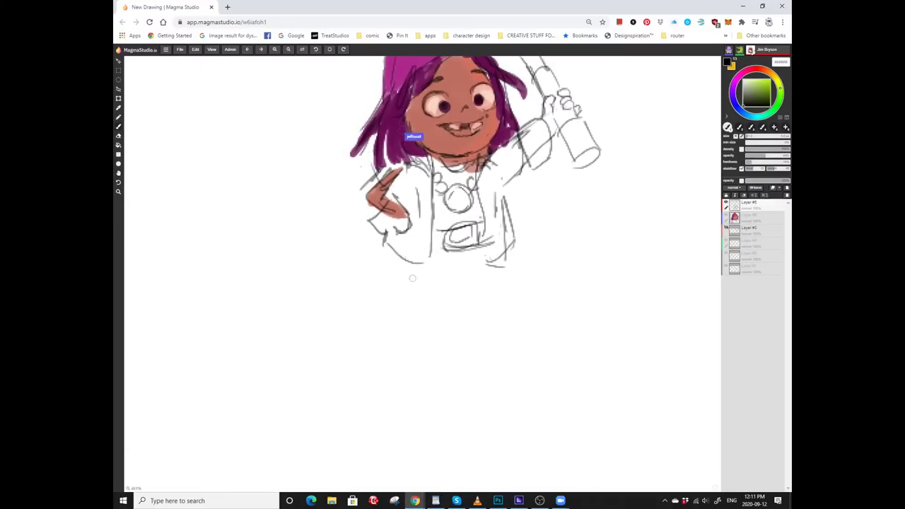
Sketch short wide trouser legs below the coat, with small pointed boots underneath.
{"action": "left_click_drag", "start_coordinate": [492, 280], "coordinate": [459, 255]}
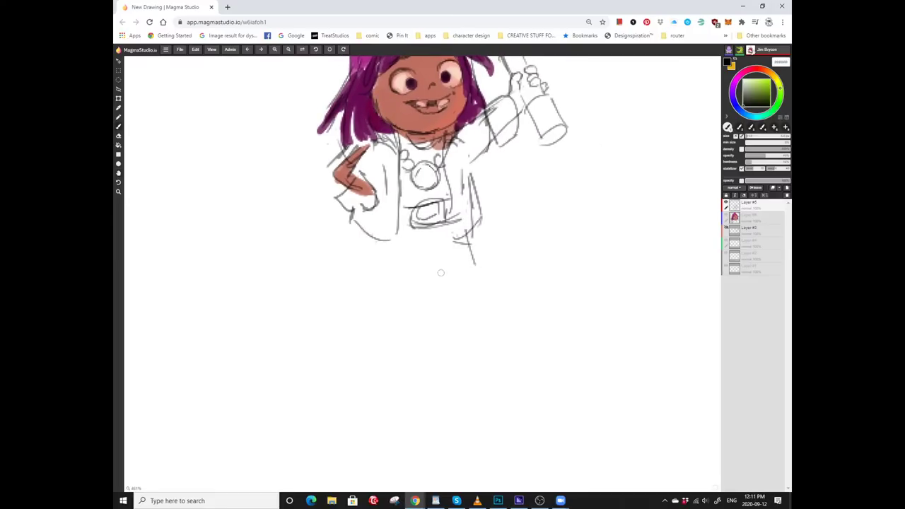
{"action": "scroll", "coordinate": [450, 286], "scroll_direction": "up", "scroll_amount": 2}
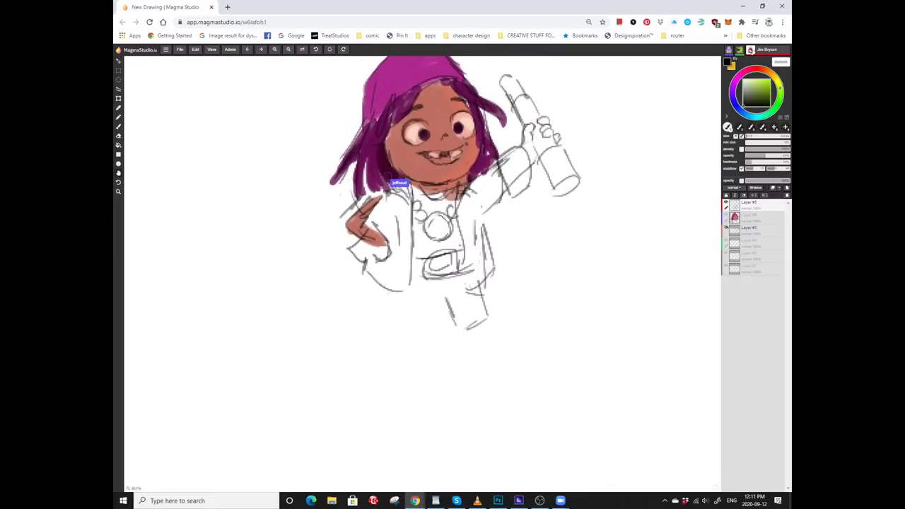
{"action": "left_click_drag", "start_coordinate": [445, 294], "coordinate": [469, 270]}
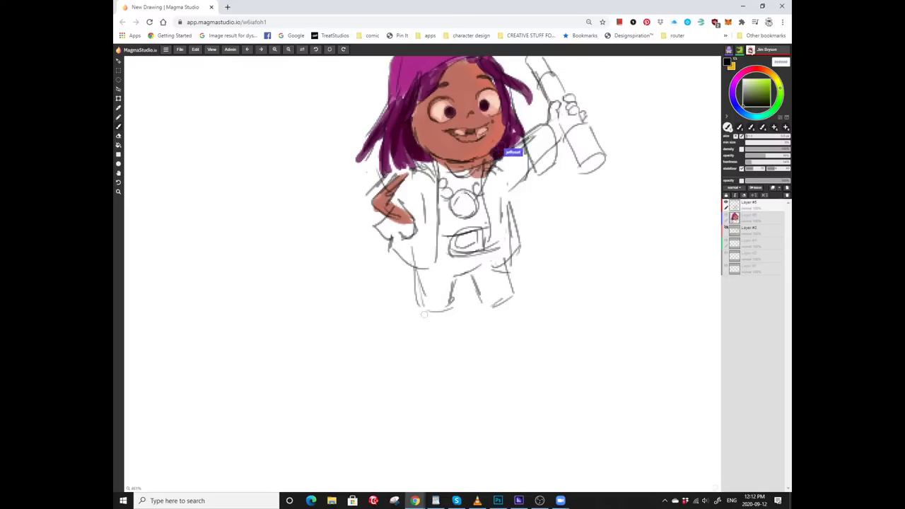
{"action": "mouse_move", "coordinate": [428, 311]}
{"action": "left_mouse_down"}
{"action": "mouse_move", "coordinate": [429, 277]}
{"action": "mouse_move", "coordinate": [406, 285]}
{"action": "left_mouse_up"}
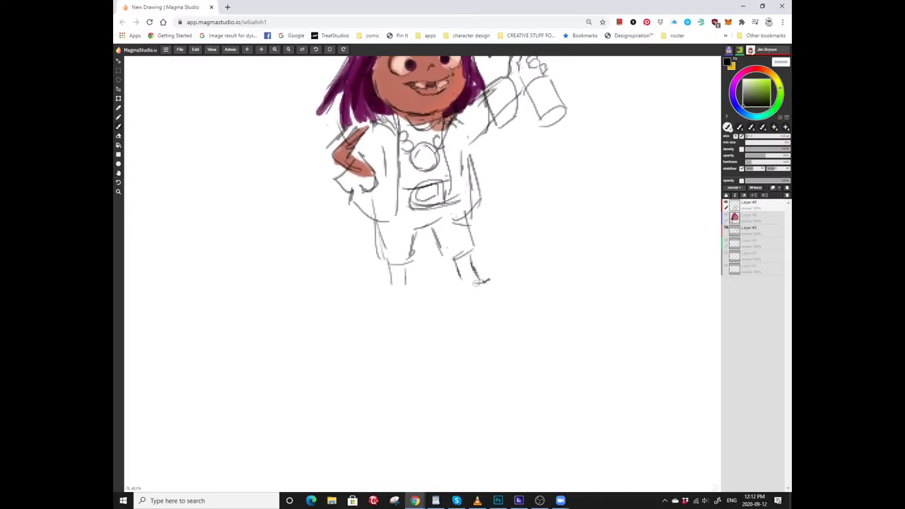
{"action": "mouse_move", "coordinate": [405, 285]}
{"action": "left_mouse_down"}
{"action": "mouse_move", "coordinate": [429, 312]}
{"action": "mouse_move", "coordinate": [422, 285]}
{"action": "mouse_move", "coordinate": [432, 318]}
{"action": "mouse_move", "coordinate": [417, 346]}
{"action": "left_mouse_up"}
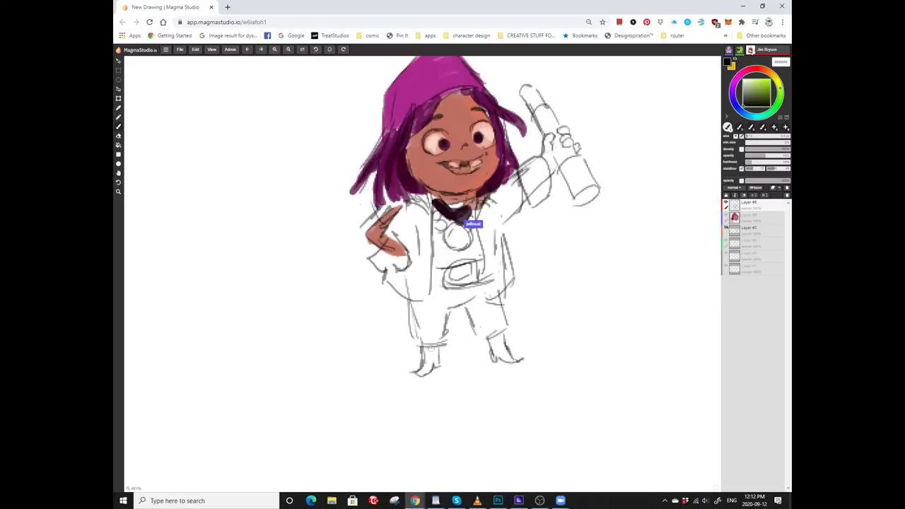
Extend the coat's hem on both sides and outline the bent arm's loose sleeve and the hand on the hip.
{"action": "mouse_move", "coordinate": [482, 325]}
{"action": "left_mouse_down"}
{"action": "mouse_move", "coordinate": [415, 324]}
{"action": "mouse_move", "coordinate": [415, 282]}
{"action": "mouse_move", "coordinate": [428, 324]}
{"action": "mouse_move", "coordinate": [466, 330]}
{"action": "left_mouse_up"}
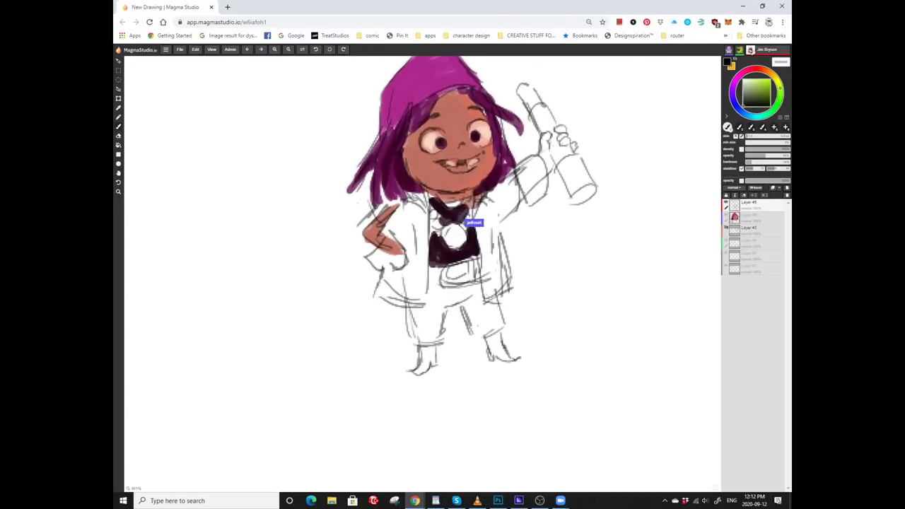
{"action": "mouse_move", "coordinate": [395, 275]}
{"action": "left_mouse_down"}
{"action": "mouse_move", "coordinate": [423, 320]}
{"action": "mouse_move", "coordinate": [401, 273]}
{"action": "mouse_move", "coordinate": [412, 262]}
{"action": "left_mouse_up"}
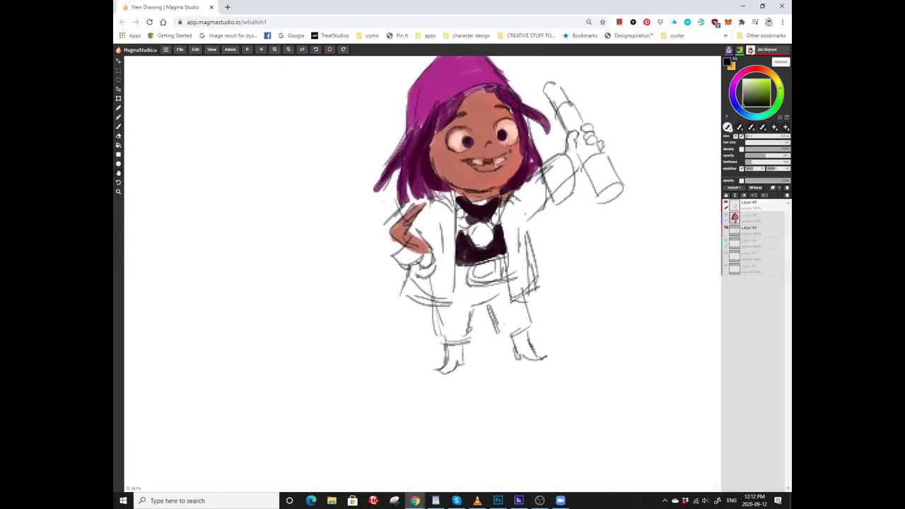
{"action": "left_click_drag", "start_coordinate": [436, 341], "coordinate": [414, 323]}
{"action": "scroll", "coordinate": [379, 235], "scroll_direction": "up", "scroll_amount": 2}
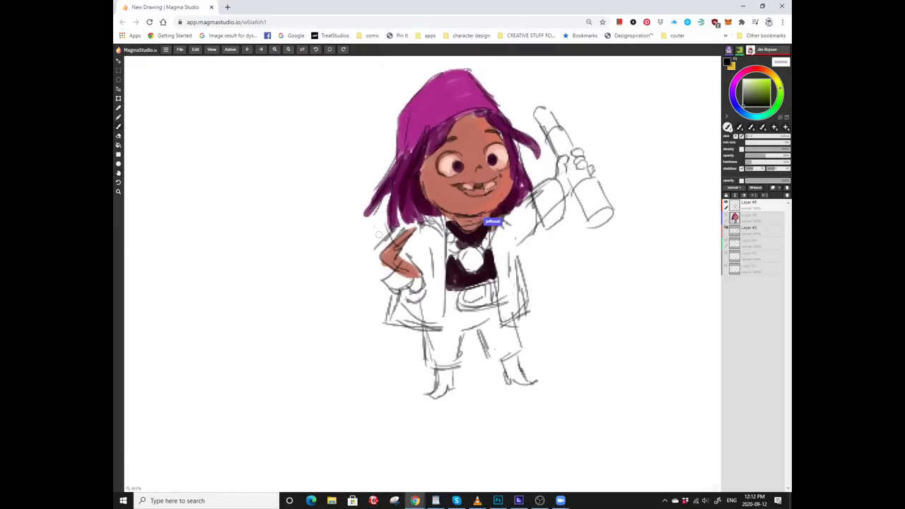
{"action": "scroll", "coordinate": [410, 269], "scroll_direction": "right", "scroll_amount": 4}
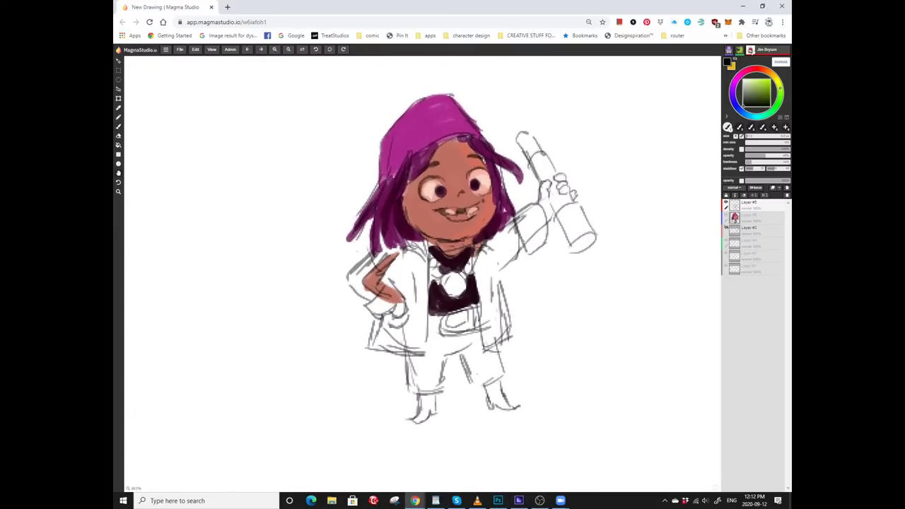
Add a rimmed lens to the tube's wide end and a flared eyepiece to its narrow end.
{"action": "scroll", "coordinate": [396, 283], "scroll_direction": "right", "scroll_amount": 3}
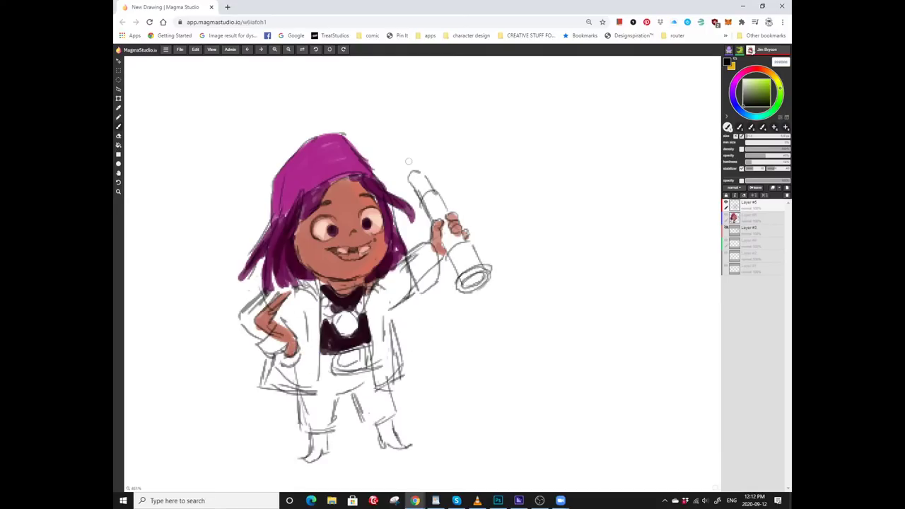
{"action": "scroll", "coordinate": [407, 161], "scroll_direction": "up", "scroll_amount": 2}
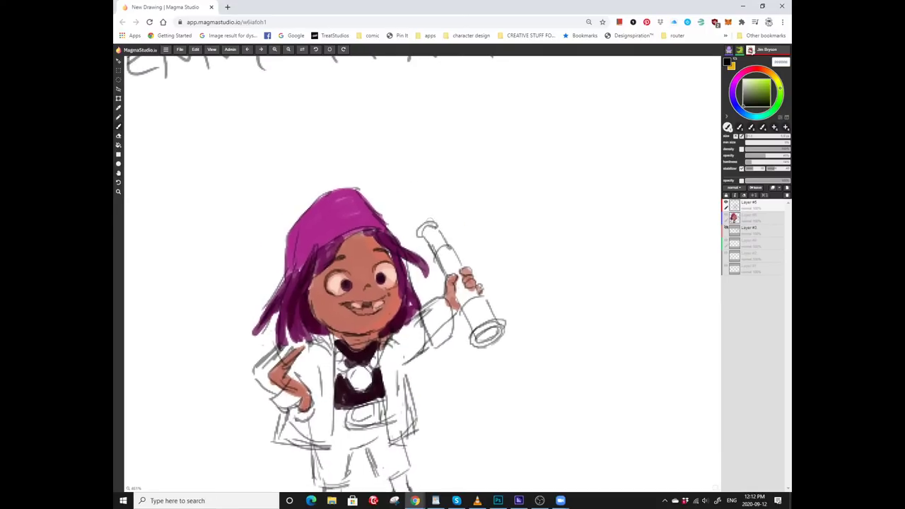
{"action": "scroll", "coordinate": [435, 222], "scroll_direction": "down", "scroll_amount": 1}
{"action": "scroll", "coordinate": [452, 269], "scroll_direction": "up", "scroll_amount": 1}
Draw a pointer line out from the tube and handwrite the label "KALEIDOSCOPE?" beside it.
{"action": "mouse_move", "coordinate": [469, 241]}
{"action": "left_mouse_down"}
{"action": "mouse_move", "coordinate": [447, 273]}
{"action": "mouse_move", "coordinate": [450, 288]}
{"action": "mouse_move", "coordinate": [494, 280]}
{"action": "mouse_move", "coordinate": [465, 293]}
{"action": "mouse_move", "coordinate": [478, 292]}
{"action": "left_mouse_up"}
{"action": "scroll", "coordinate": [470, 276], "scroll_direction": "up", "scroll_amount": 1}
{"action": "mouse_move", "coordinate": [491, 279]}
{"action": "left_mouse_down"}
{"action": "mouse_move", "coordinate": [468, 290]}
{"action": "mouse_move", "coordinate": [478, 287]}
{"action": "left_mouse_up"}
{"action": "scroll", "coordinate": [481, 283], "scroll_direction": "right", "scroll_amount": 1}
{"action": "mouse_move", "coordinate": [489, 277]}
{"action": "left_mouse_down"}
{"action": "mouse_move", "coordinate": [488, 285]}
{"action": "mouse_move", "coordinate": [518, 276]}
{"action": "left_mouse_up"}
{"action": "left_click", "coordinate": [520, 282]}
{"action": "scroll", "coordinate": [430, 315], "scroll_direction": "down", "scroll_amount": 3}
{"action": "scroll", "coordinate": [431, 315], "scroll_direction": "left", "scroll_amount": 2}
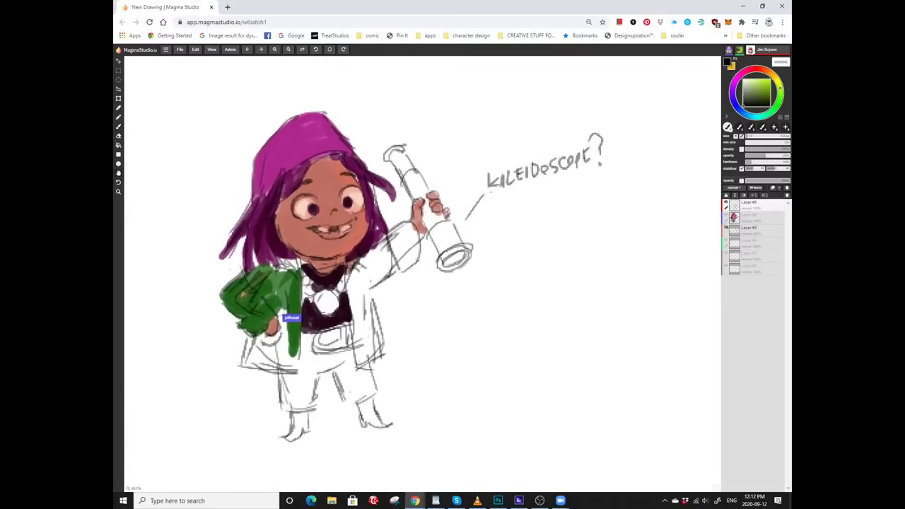
{"action": "scroll", "coordinate": [431, 315], "scroll_direction": "left", "scroll_amount": 3}
{"action": "scroll", "coordinate": [430, 316], "scroll_direction": "left", "scroll_amount": 2}
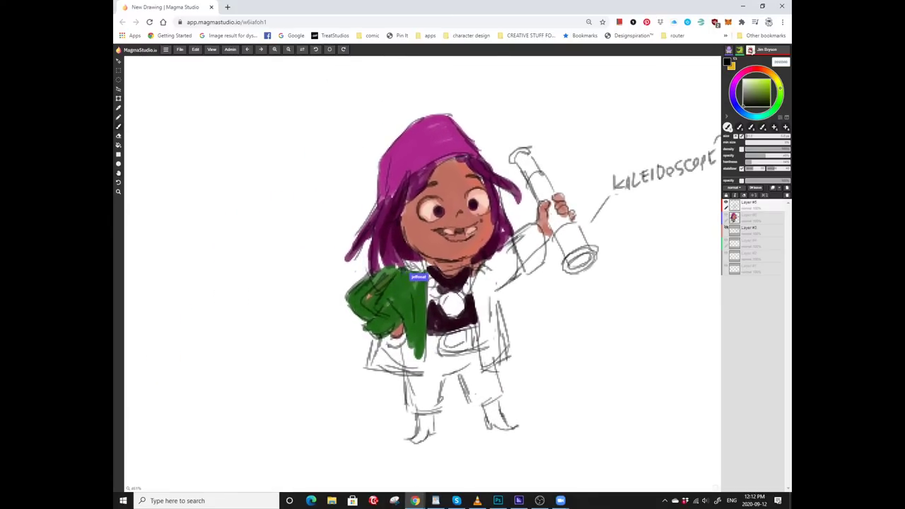
Sketch a small knot with two loose, leaf-shaped cloth tails at the back of the bandana.
{"action": "scroll", "coordinate": [430, 315], "scroll_direction": "left", "scroll_amount": 2}
{"action": "scroll", "coordinate": [431, 315], "scroll_direction": "up", "scroll_amount": 1}
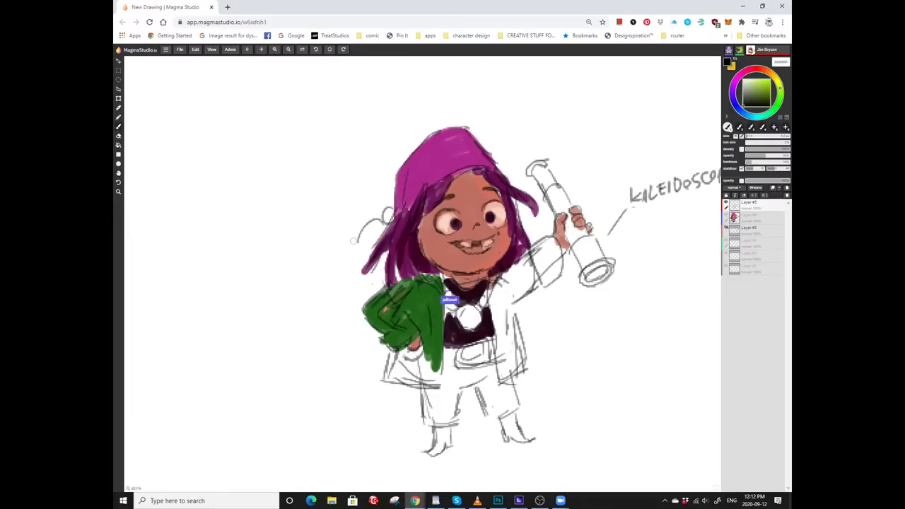
{"action": "scroll", "coordinate": [530, 280], "scroll_direction": "down", "scroll_amount": 1}
{"action": "scroll", "coordinate": [529, 280], "scroll_direction": "right", "scroll_amount": 1}
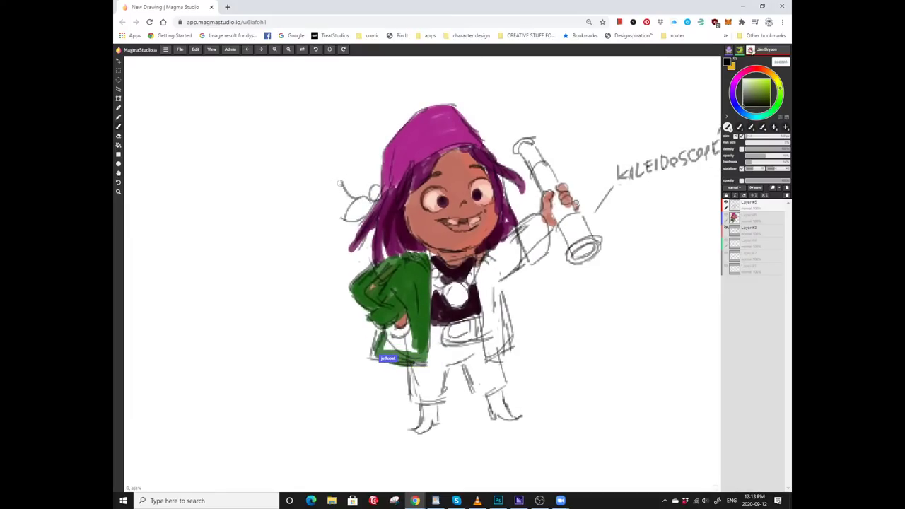
{"action": "scroll", "coordinate": [438, 268], "scroll_direction": "down", "scroll_amount": 2}
{"action": "scroll", "coordinate": [438, 268], "scroll_direction": "left", "scroll_amount": 1}
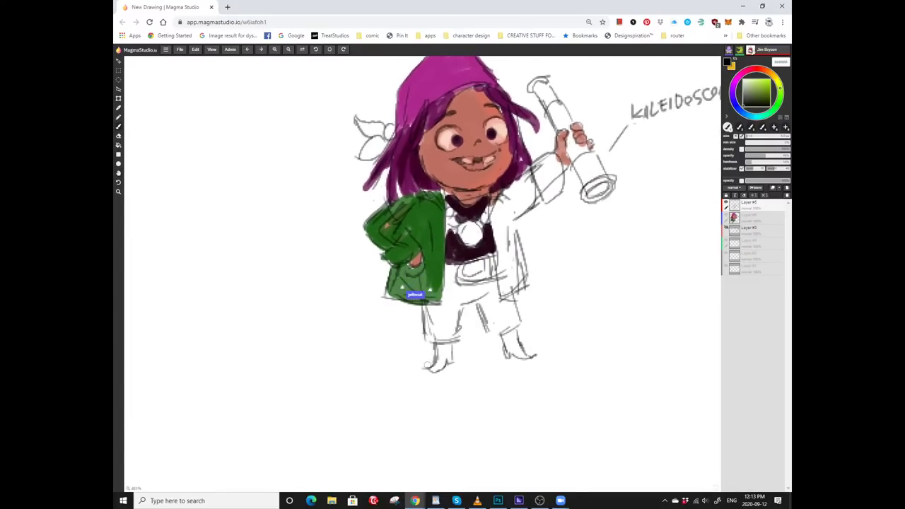
Look over the whole figure while the collaborator paints the coat and raised sleeve green.
{"action": "scroll", "coordinate": [535, 215], "scroll_direction": "down", "scroll_amount": 1}
{"action": "scroll", "coordinate": [480, 219], "scroll_direction": "up", "scroll_amount": 1}
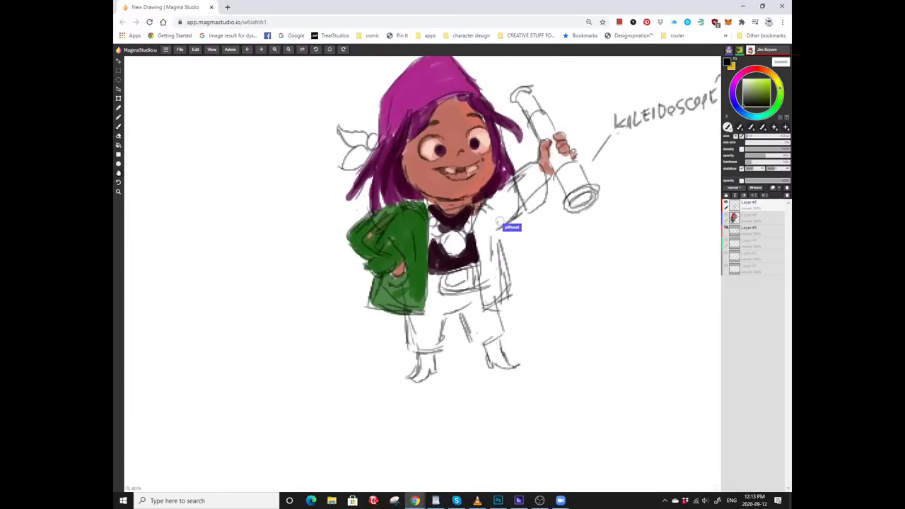
{"action": "scroll", "coordinate": [481, 219], "scroll_direction": "up", "scroll_amount": 1}
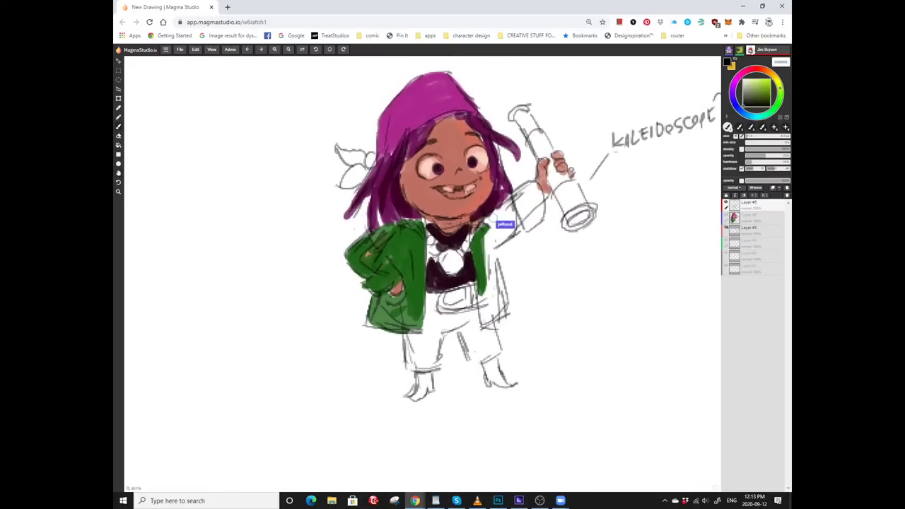
{"action": "scroll", "coordinate": [481, 219], "scroll_direction": "down", "scroll_amount": 2}
{"action": "scroll", "coordinate": [480, 219], "scroll_direction": "right", "scroll_amount": 1}
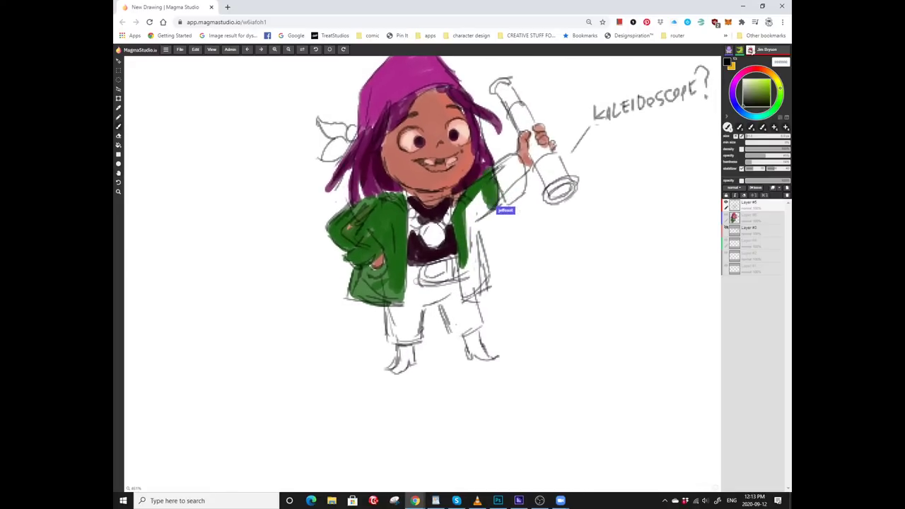
{"action": "scroll", "coordinate": [481, 219], "scroll_direction": "up", "scroll_amount": 2}
{"action": "scroll", "coordinate": [480, 219], "scroll_direction": "right", "scroll_amount": 1}
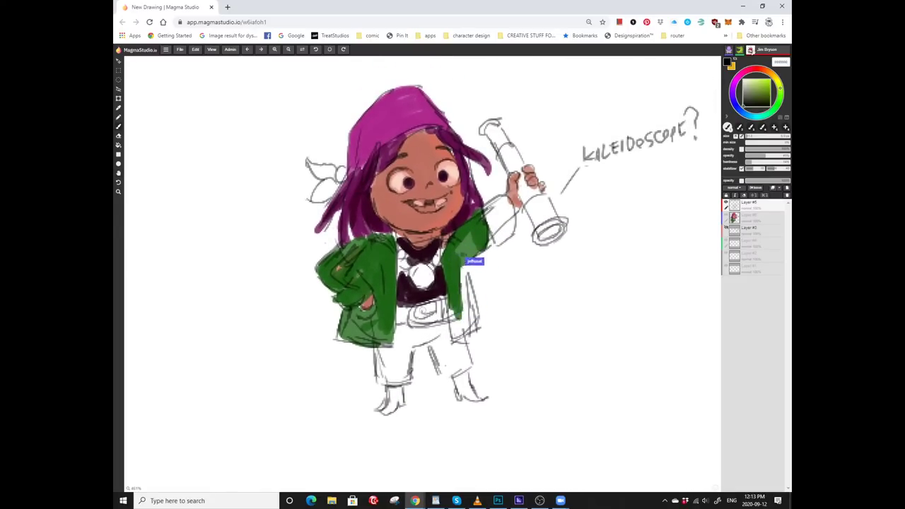
{"action": "scroll", "coordinate": [480, 219], "scroll_direction": "up", "scroll_amount": 1}
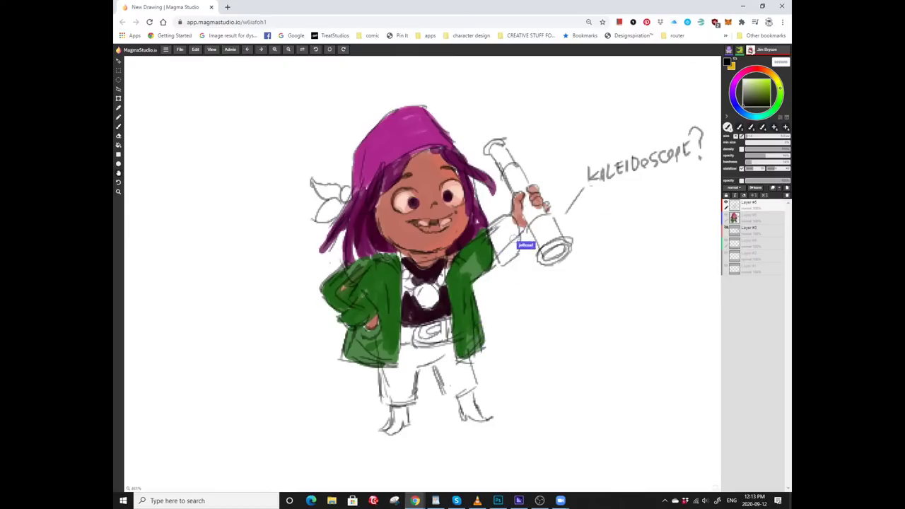
{"action": "scroll", "coordinate": [311, 265], "scroll_direction": "down", "scroll_amount": 4}
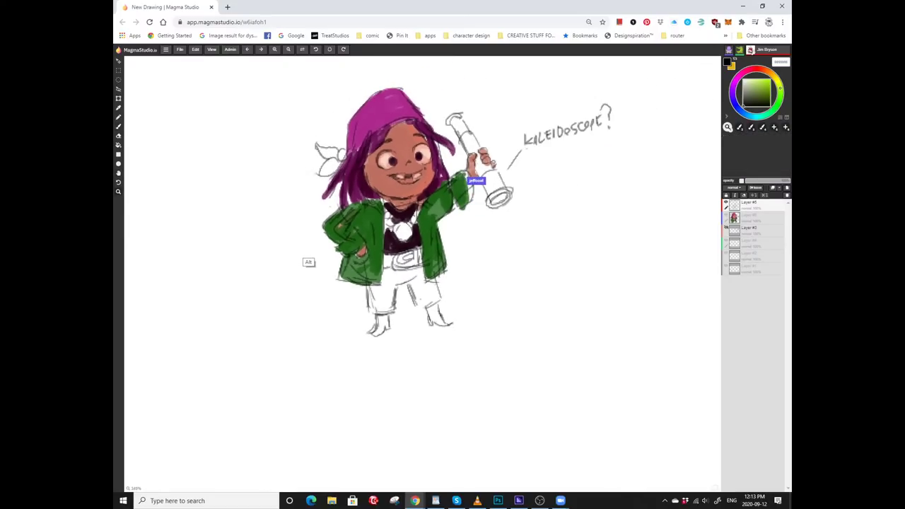
{"action": "scroll", "coordinate": [311, 265], "scroll_direction": "down", "scroll_amount": 2}
{"action": "scroll", "coordinate": [311, 265], "scroll_direction": "up", "scroll_amount": 3}
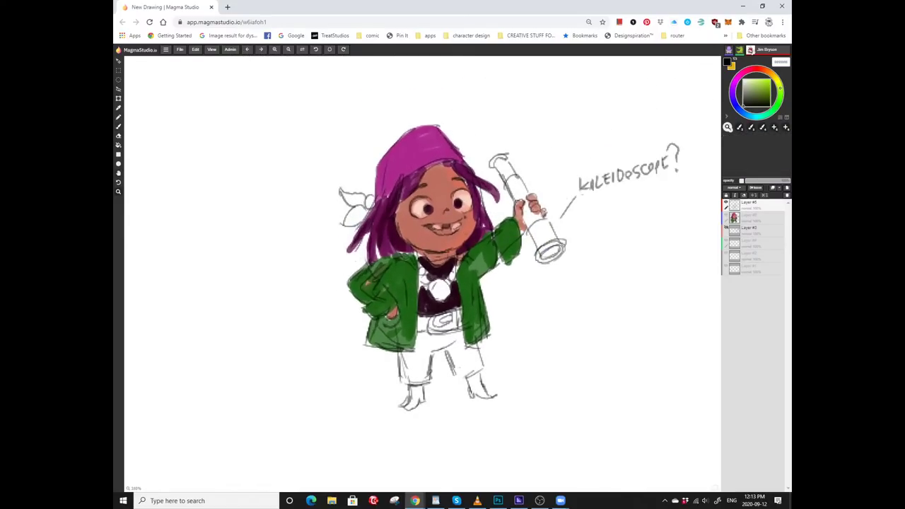
{"action": "left_click_drag", "start_coordinate": [419, 350], "coordinate": [390, 273]}
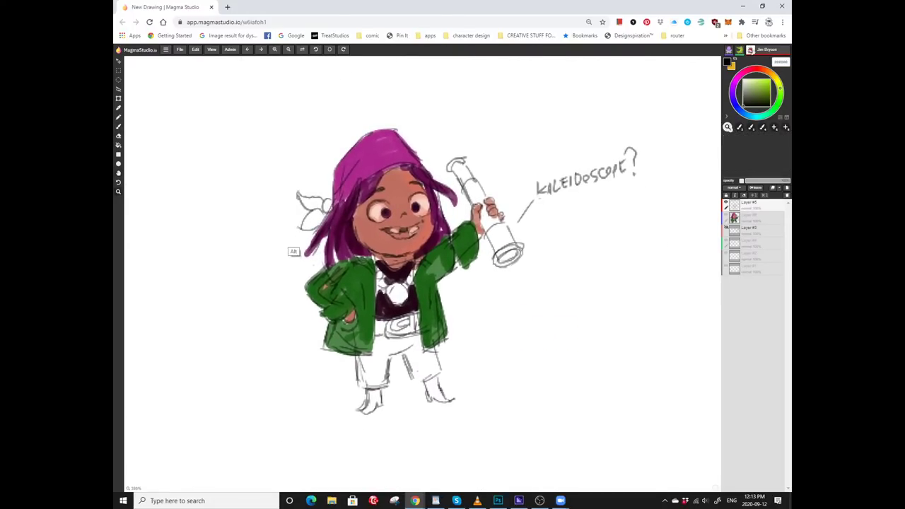
{"action": "scroll", "coordinate": [291, 251], "scroll_direction": "up", "scroll_amount": 1}
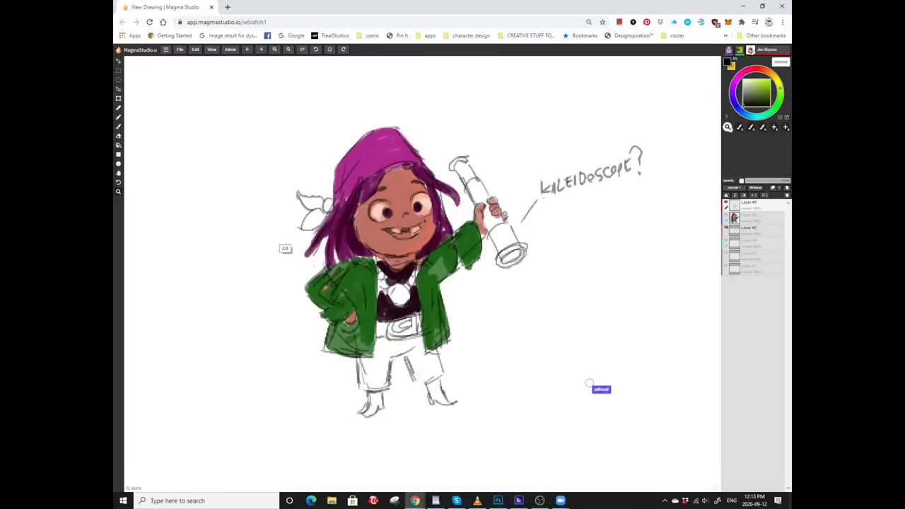
Lasso the boot and trouser cuff on the hand-on-hip side, and clear the selection.
{"action": "scroll", "coordinate": [283, 247], "scroll_direction": "down", "scroll_amount": 3}
{"action": "scroll", "coordinate": [258, 240], "scroll_direction": "up", "scroll_amount": 4}
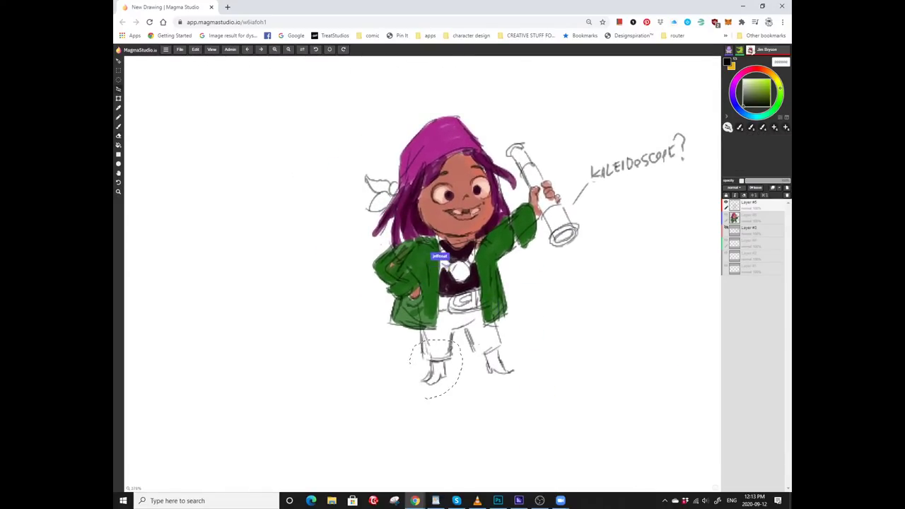
{"action": "scroll", "coordinate": [400, 231], "scroll_direction": "down", "scroll_amount": 2}
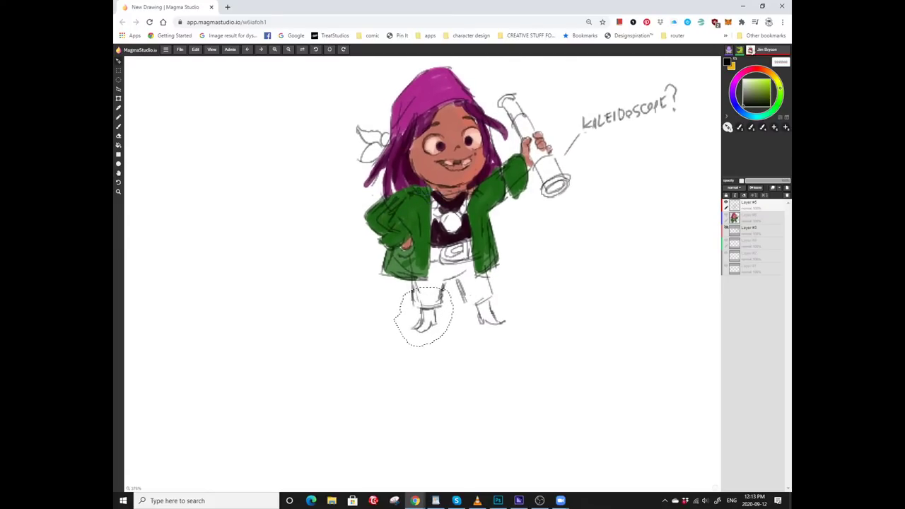
{"action": "key", "text": "ctrl+d"}
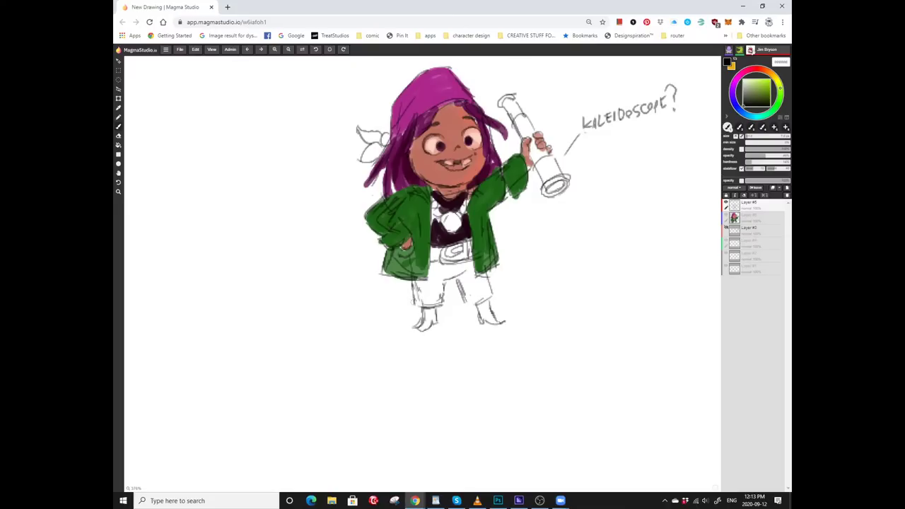
Touch up the outlines of both boots with small strokes around the ankles below the trouser cuffs.
{"action": "scroll", "coordinate": [408, 297], "scroll_direction": "up", "scroll_amount": 1}
{"action": "scroll", "coordinate": [424, 227], "scroll_direction": "right", "scroll_amount": 1}
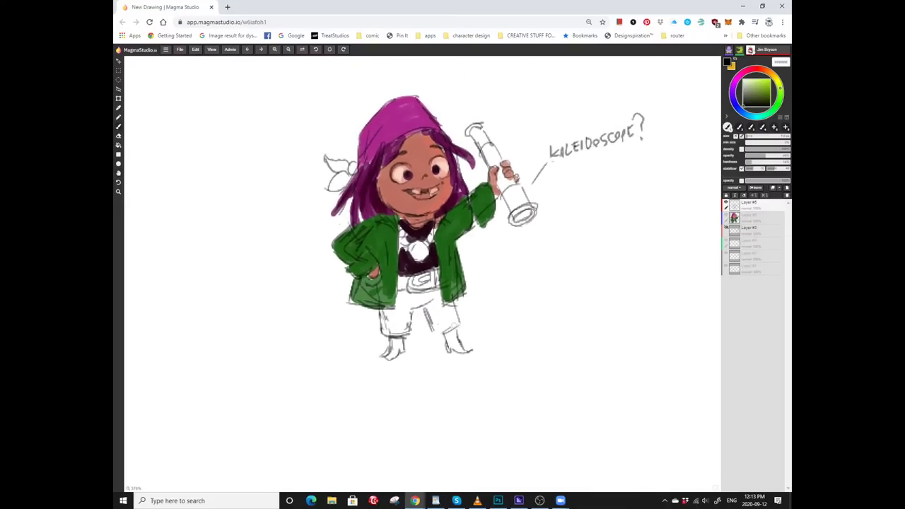
{"action": "scroll", "coordinate": [417, 212], "scroll_direction": "down", "scroll_amount": 3}
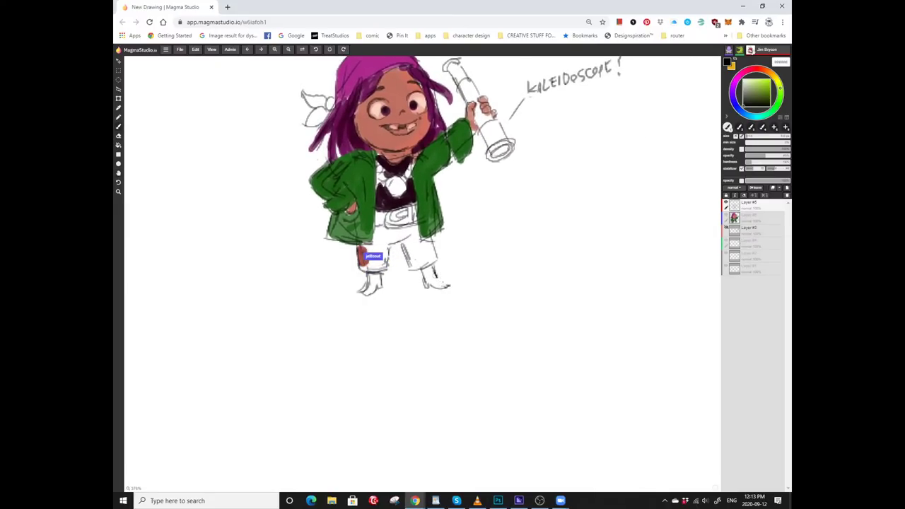
{"action": "scroll", "coordinate": [424, 212], "scroll_direction": "up", "scroll_amount": 1}
{"action": "scroll", "coordinate": [424, 212], "scroll_direction": "left", "scroll_amount": 1}
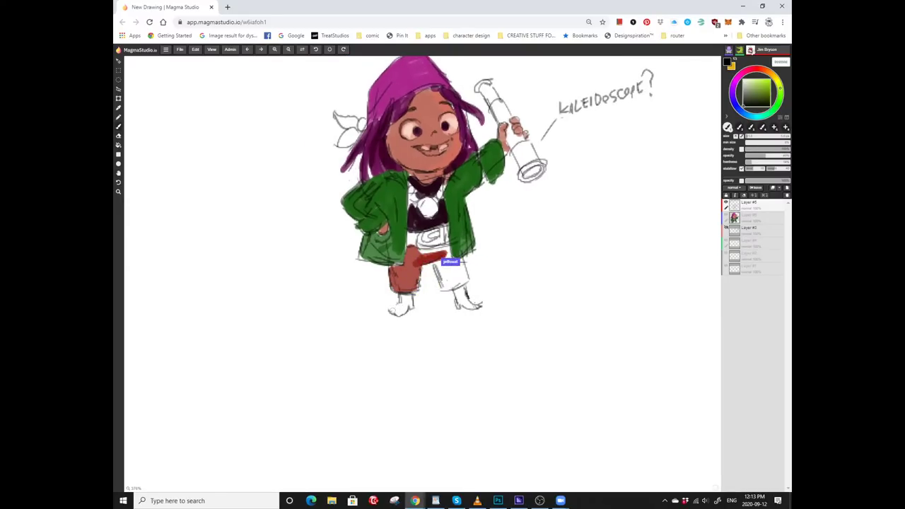
{"action": "scroll", "coordinate": [445, 205], "scroll_direction": "up", "scroll_amount": 1}
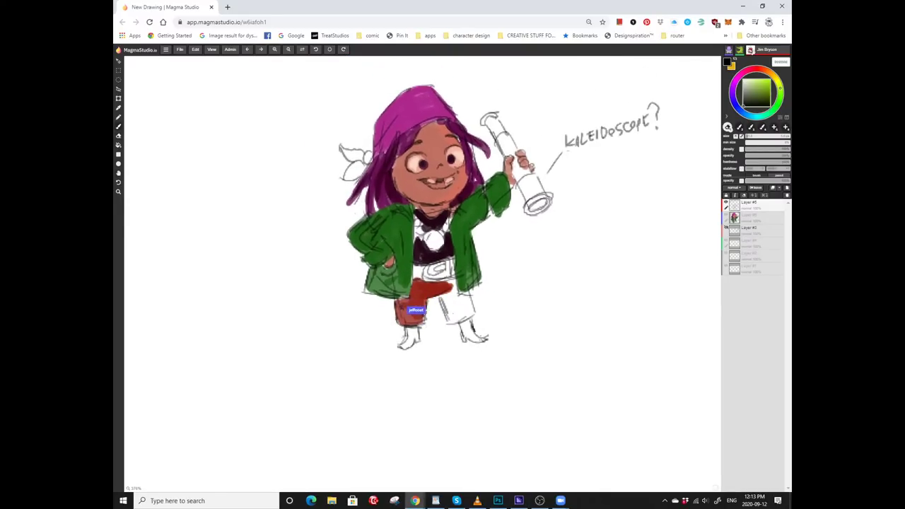
{"action": "scroll", "coordinate": [428, 233], "scroll_direction": "up", "scroll_amount": 1}
{"action": "scroll", "coordinate": [428, 233], "scroll_direction": "right", "scroll_amount": 1}
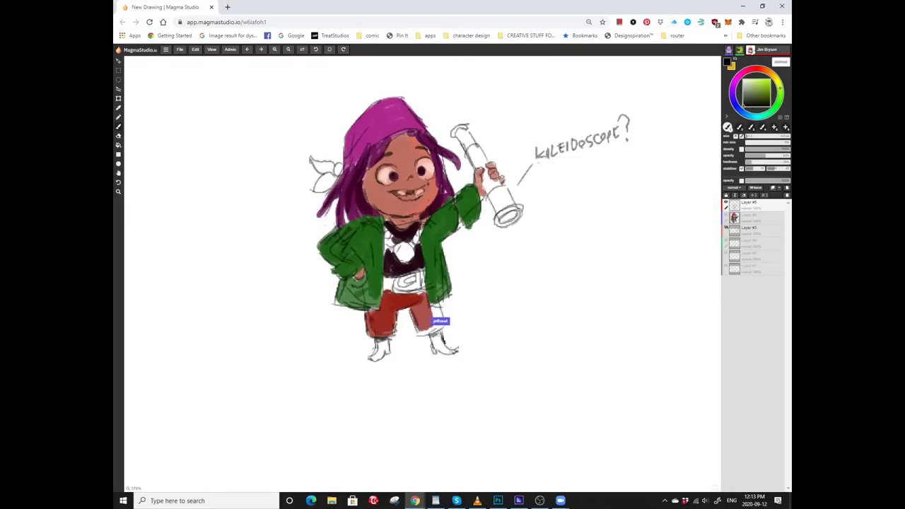
{"action": "scroll", "coordinate": [428, 233], "scroll_direction": "up", "scroll_amount": 1}
{"action": "scroll", "coordinate": [427, 233], "scroll_direction": "left", "scroll_amount": 1}
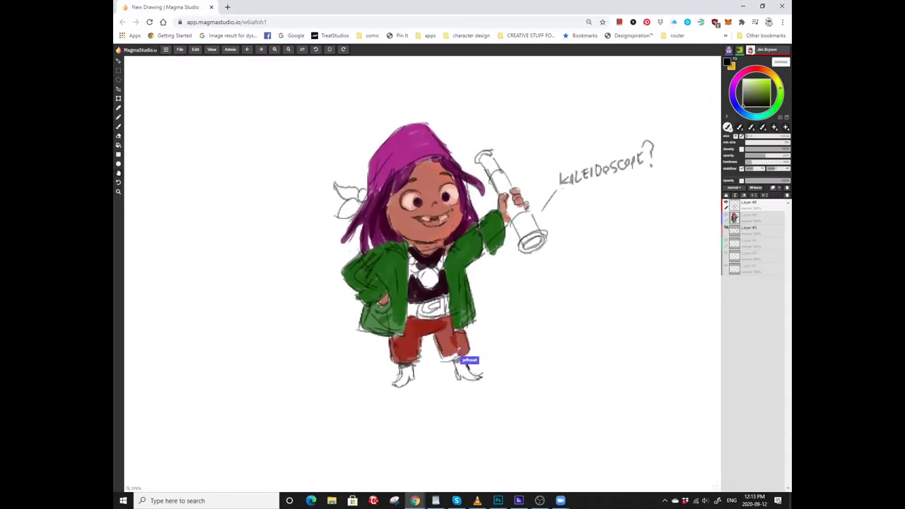
{"action": "scroll", "coordinate": [313, 174], "scroll_direction": "right", "scroll_amount": 1}
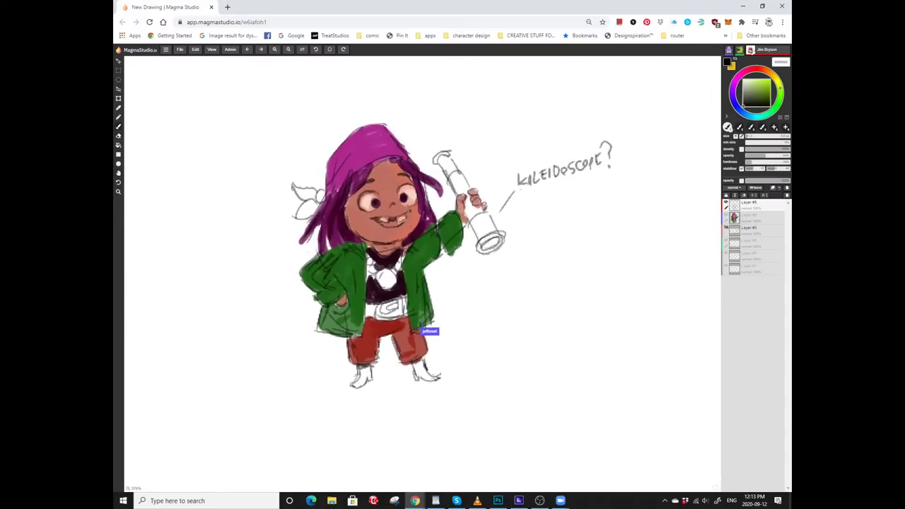
Handwrite the name "PENNY." below the character's feet and underline it.
{"action": "scroll", "coordinate": [401, 275], "scroll_direction": "up", "scroll_amount": 1}
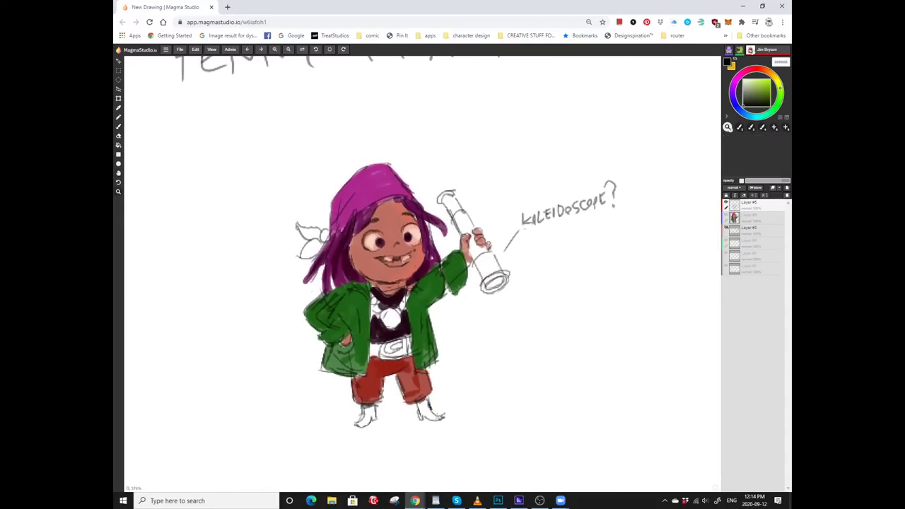
{"action": "scroll", "coordinate": [327, 187], "scroll_direction": "up", "scroll_amount": 3}
{"action": "scroll", "coordinate": [379, 429], "scroll_direction": "down", "scroll_amount": 2}
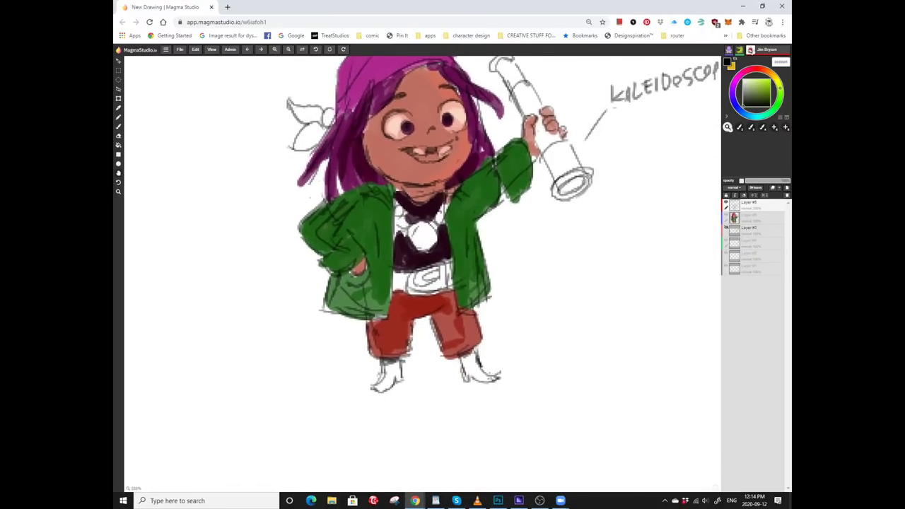
{"action": "key", "text": "b"}
{"action": "mouse_move", "coordinate": [383, 420]}
{"action": "left_mouse_down"}
{"action": "mouse_move", "coordinate": [413, 436]}
{"action": "mouse_move", "coordinate": [429, 419]}
{"action": "mouse_move", "coordinate": [433, 438]}
{"action": "left_mouse_up"}
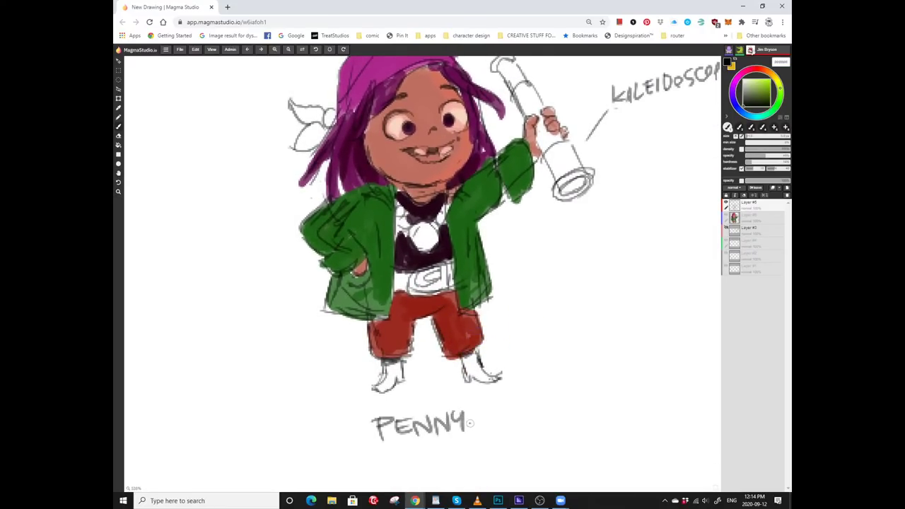
{"action": "scroll", "coordinate": [282, 204], "scroll_direction": "down", "scroll_amount": 2}
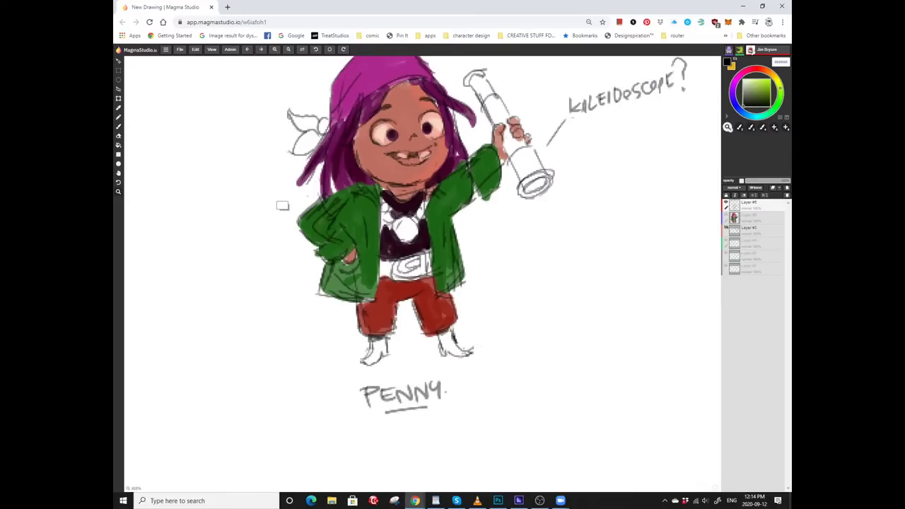
Begin a second figure beside Penny with a tall domed body outline, a sloping front and short stubby legs.
{"action": "scroll", "coordinate": [282, 206], "scroll_direction": "up", "scroll_amount": 1}
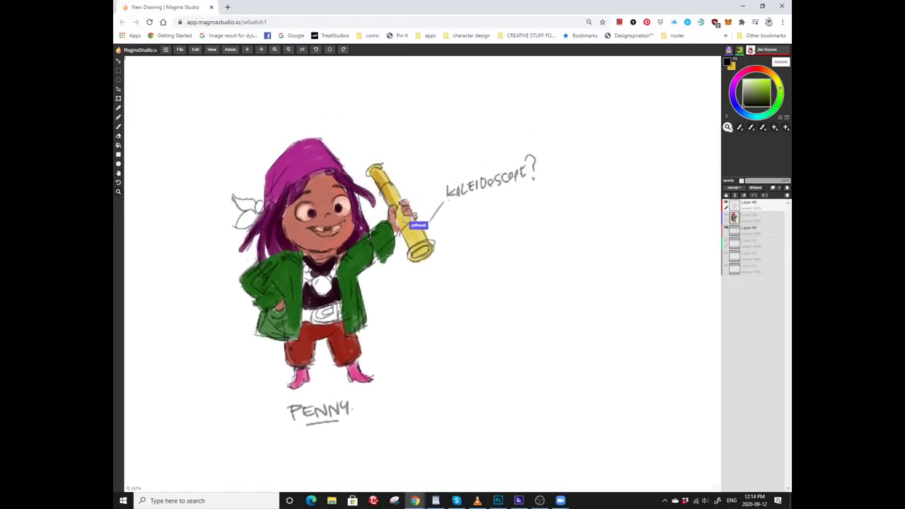
{"action": "key", "text": "b"}
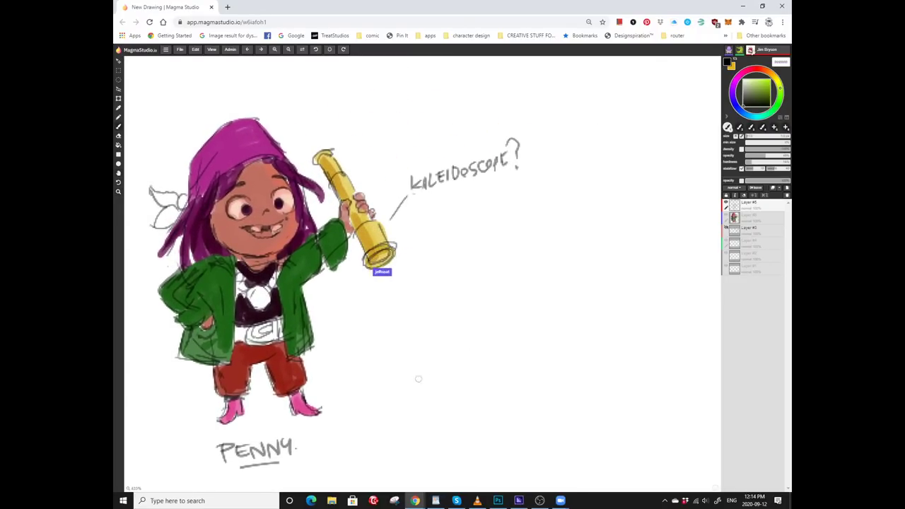
{"action": "mouse_move", "coordinate": [420, 392]}
{"action": "left_mouse_down"}
{"action": "mouse_move", "coordinate": [449, 388]}
{"action": "mouse_move", "coordinate": [466, 359]}
{"action": "mouse_move", "coordinate": [468, 329]}
{"action": "left_mouse_up"}
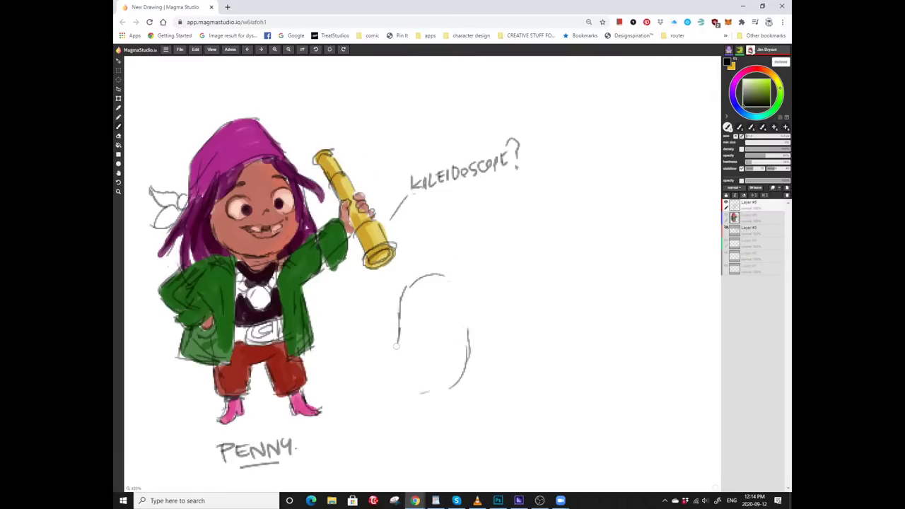
{"action": "mouse_move", "coordinate": [396, 346]}
{"action": "left_mouse_down"}
{"action": "mouse_move", "coordinate": [409, 310]}
{"action": "mouse_move", "coordinate": [391, 303]}
{"action": "left_mouse_up"}
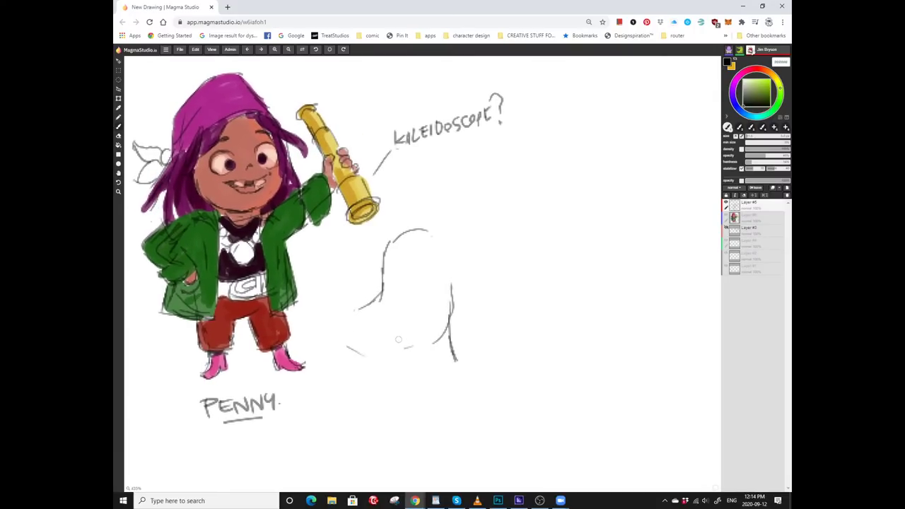
{"action": "left_click_drag", "start_coordinate": [438, 348], "coordinate": [434, 319]}
{"action": "scroll", "coordinate": [435, 311], "scroll_direction": "up", "scroll_amount": 1}
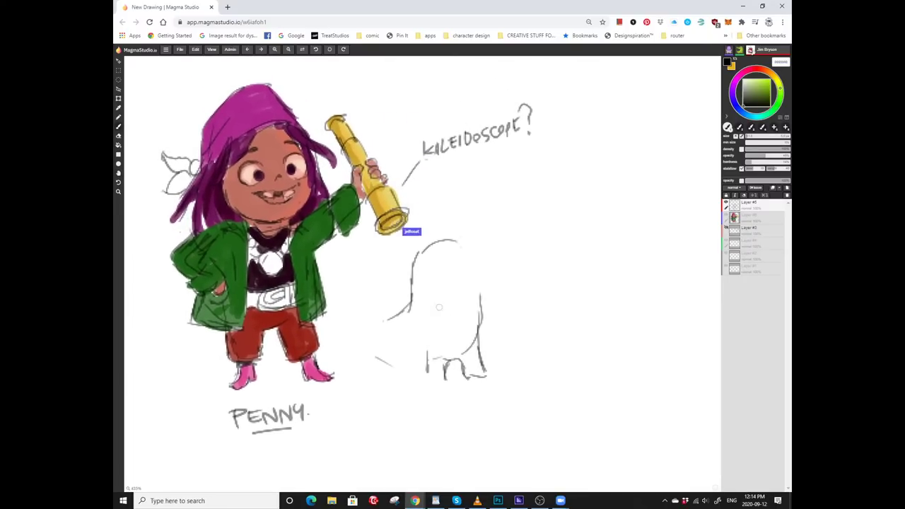
Draw the creature's curved shoulder, rounded haunch, hind foot and belly line beneath the domed body.
{"action": "left_click_drag", "start_coordinate": [440, 333], "coordinate": [447, 325]}
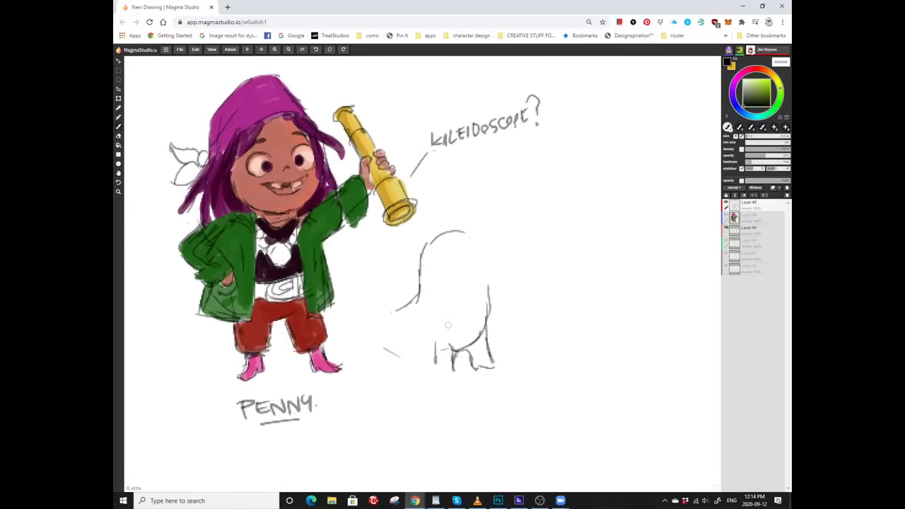
{"action": "scroll", "coordinate": [453, 296], "scroll_direction": "down", "scroll_amount": 1}
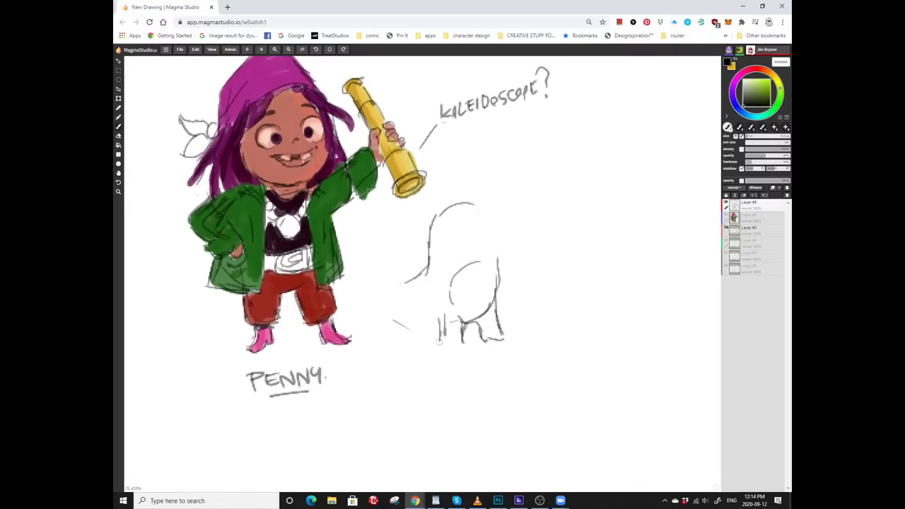
{"action": "scroll", "coordinate": [439, 341], "scroll_direction": "left", "scroll_amount": 1}
{"action": "mouse_move", "coordinate": [418, 294]}
{"action": "left_mouse_down"}
{"action": "mouse_move", "coordinate": [428, 327]}
{"action": "mouse_move", "coordinate": [440, 313]}
{"action": "mouse_move", "coordinate": [410, 330]}
{"action": "left_mouse_up"}
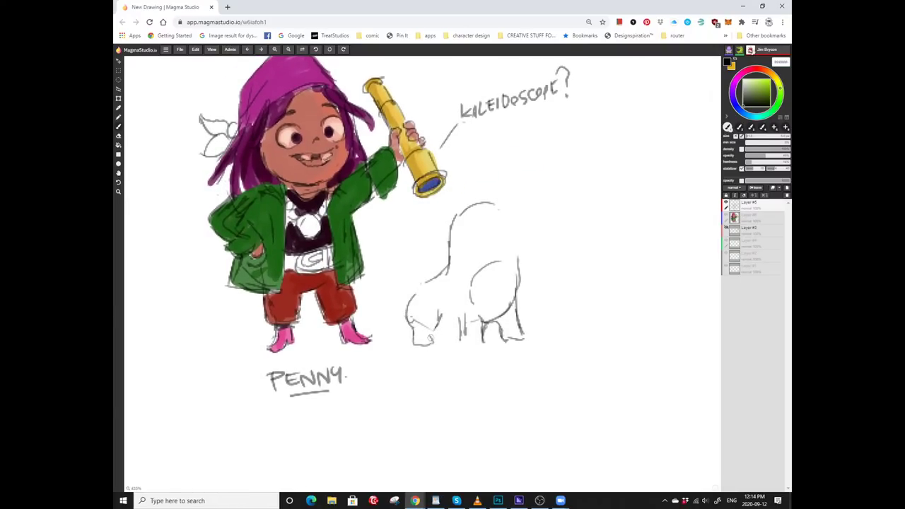
{"action": "scroll", "coordinate": [430, 338], "scroll_direction": "right", "scroll_amount": 1}
{"action": "scroll", "coordinate": [396, 314], "scroll_direction": "up", "scroll_amount": 1}
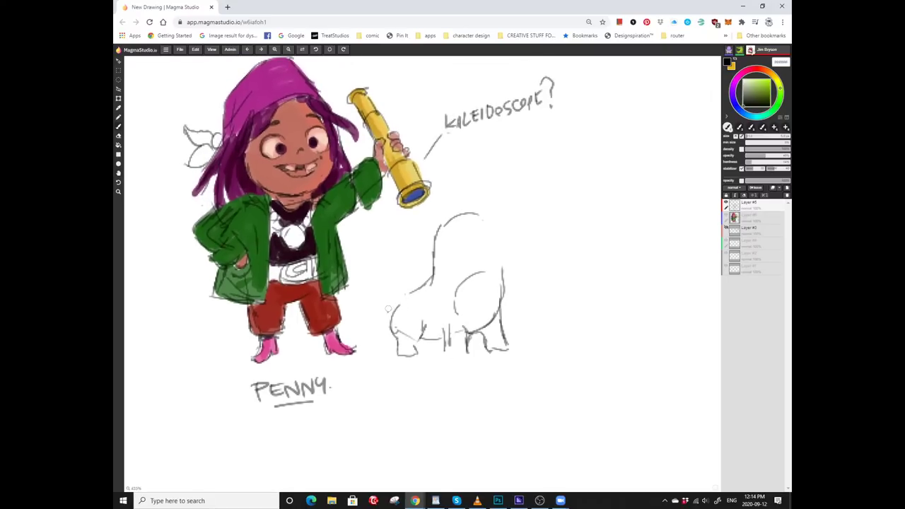
Finish the creature's near front leg and arched rump, add the far hind leg, and erase stray lines inside the front leg.
{"action": "scroll", "coordinate": [446, 303], "scroll_direction": "down", "scroll_amount": 1}
{"action": "scroll", "coordinate": [445, 303], "scroll_direction": "right", "scroll_amount": 1}
{"action": "scroll", "coordinate": [424, 311], "scroll_direction": "down", "scroll_amount": 1}
{"action": "scroll", "coordinate": [425, 311], "scroll_direction": "right", "scroll_amount": 1}
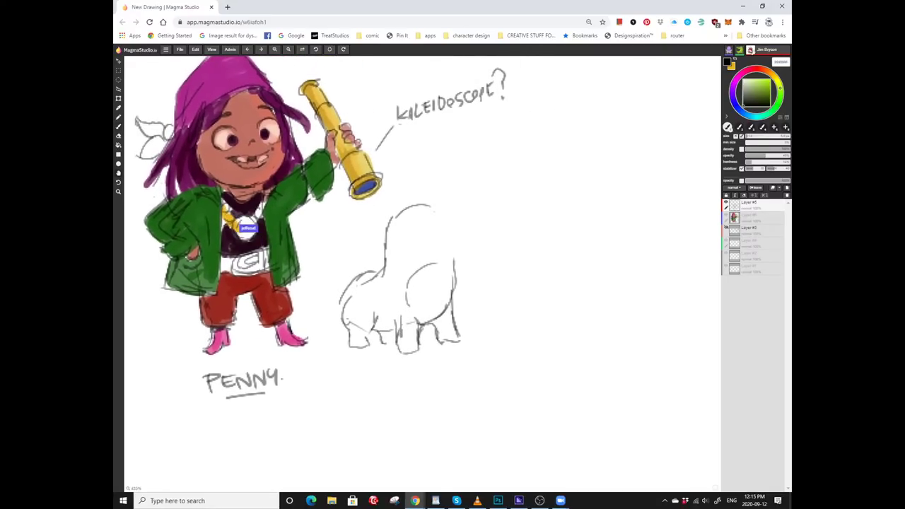
{"action": "scroll", "coordinate": [417, 311], "scroll_direction": "up", "scroll_amount": 1}
{"action": "scroll", "coordinate": [417, 311], "scroll_direction": "left", "scroll_amount": 1}
{"action": "scroll", "coordinate": [425, 302], "scroll_direction": "up", "scroll_amount": 1}
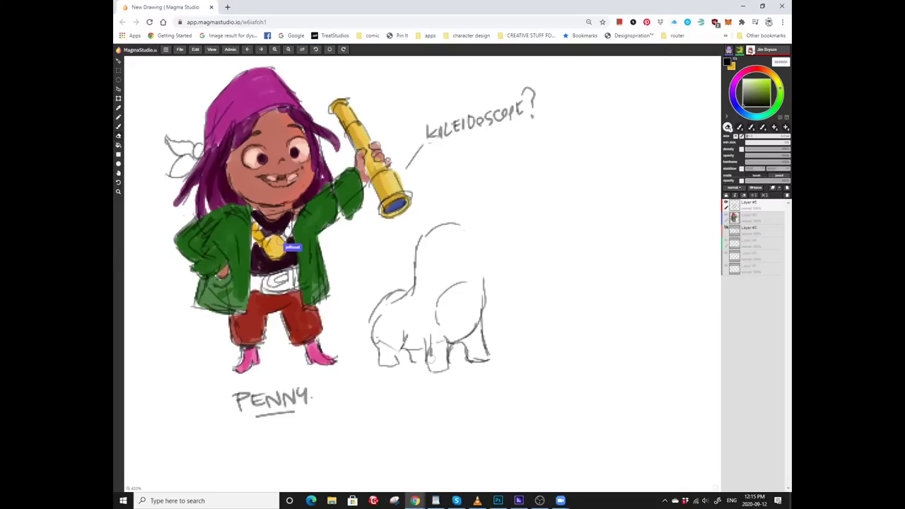
{"action": "scroll", "coordinate": [425, 301], "scroll_direction": "down", "scroll_amount": 1}
{"action": "scroll", "coordinate": [425, 302], "scroll_direction": "left", "scroll_amount": 1}
{"action": "scroll", "coordinate": [370, 315], "scroll_direction": "up", "scroll_amount": 1}
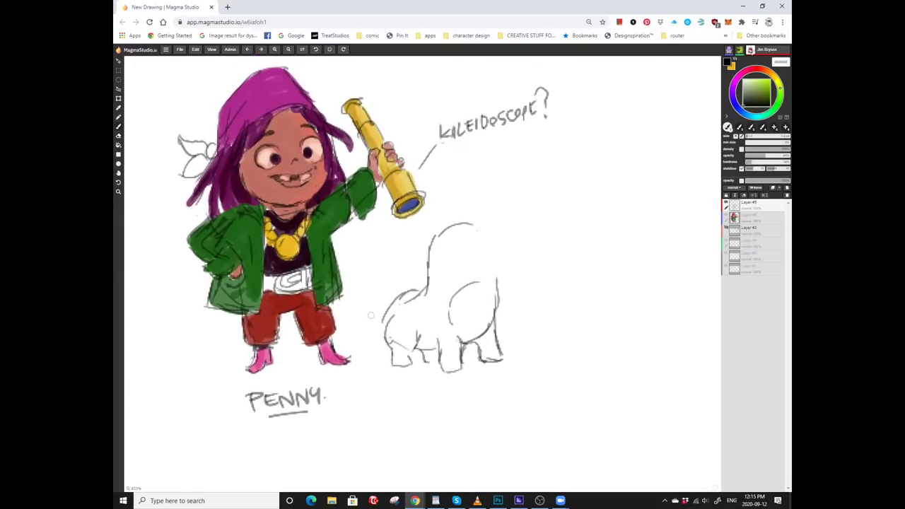
Refine the hind leg and sketch a tail curving from the creature's rump toward Penny.
{"action": "scroll", "coordinate": [367, 302], "scroll_direction": "up", "scroll_amount": 2}
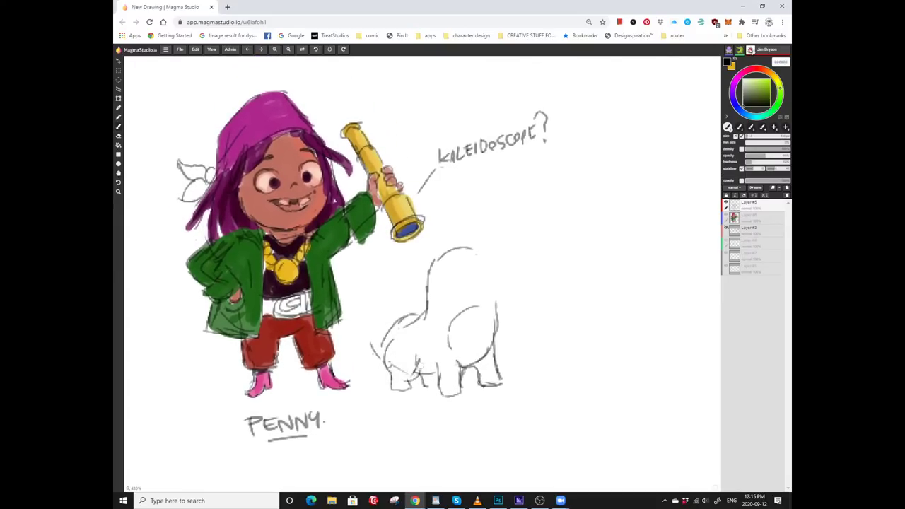
{"action": "scroll", "coordinate": [402, 350], "scroll_direction": "down", "scroll_amount": 3}
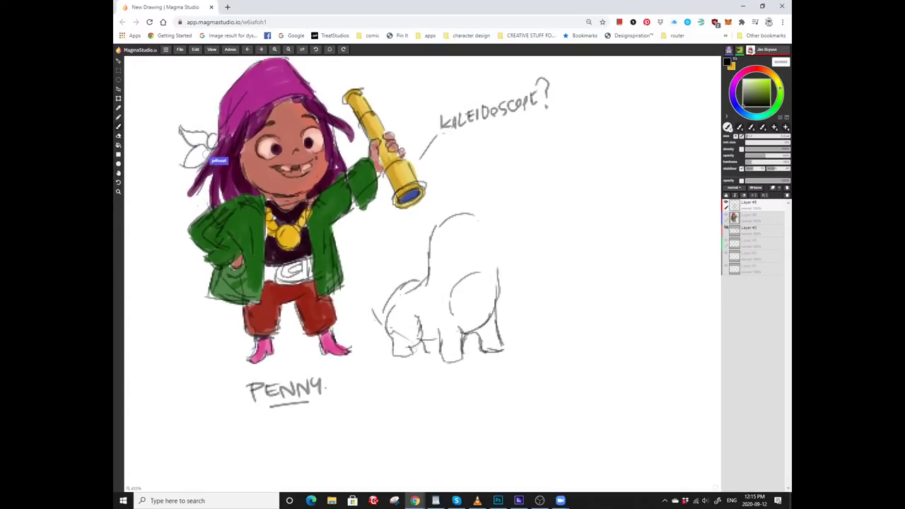
{"action": "scroll", "coordinate": [438, 346], "scroll_direction": "up", "scroll_amount": 3}
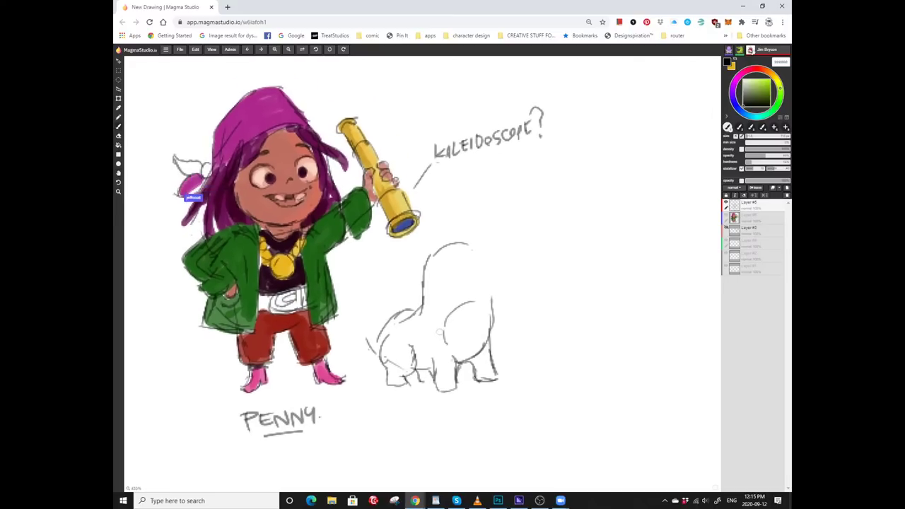
{"action": "scroll", "coordinate": [438, 347], "scroll_direction": "left", "scroll_amount": 2}
{"action": "scroll", "coordinate": [389, 329], "scroll_direction": "down", "scroll_amount": 1}
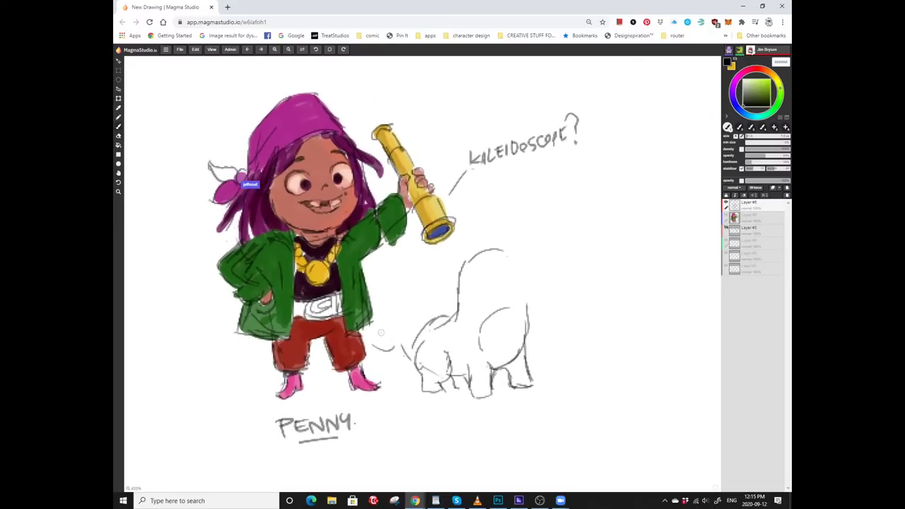
{"action": "scroll", "coordinate": [448, 307], "scroll_direction": "right", "scroll_amount": 2}
{"action": "scroll", "coordinate": [404, 325], "scroll_direction": "up", "scroll_amount": 1}
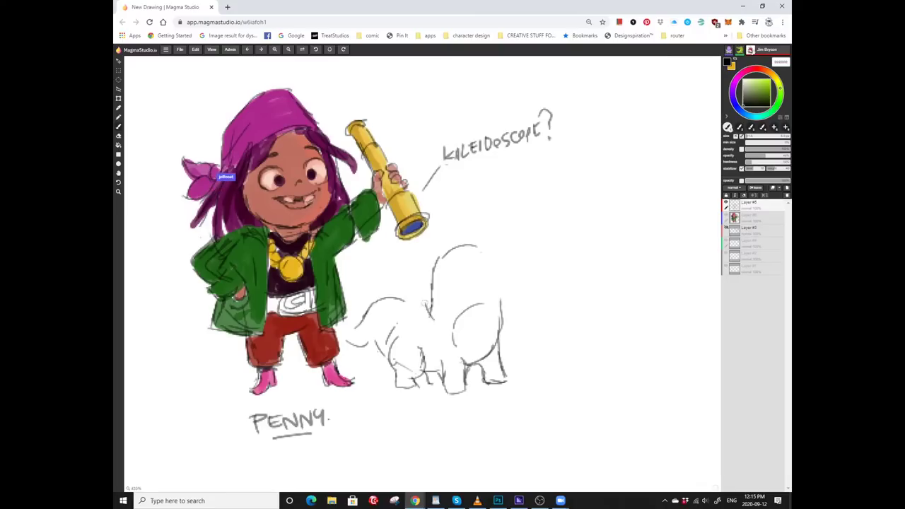
Draw a small pointed wing with jagged feather edges on the creature's back, and close the tail tip.
{"action": "left_click_drag", "start_coordinate": [428, 311], "coordinate": [405, 270]}
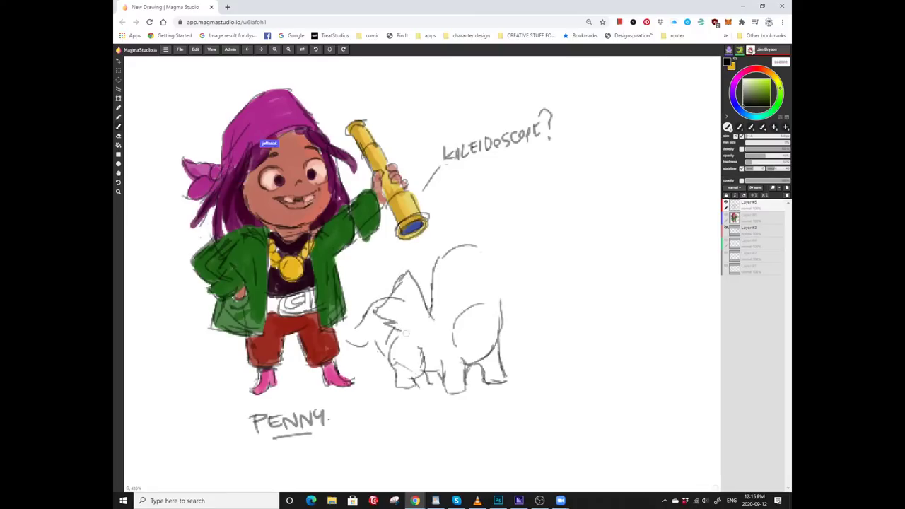
{"action": "scroll", "coordinate": [358, 253], "scroll_direction": "down", "scroll_amount": 1}
{"action": "scroll", "coordinate": [379, 321], "scroll_direction": "left", "scroll_amount": 1}
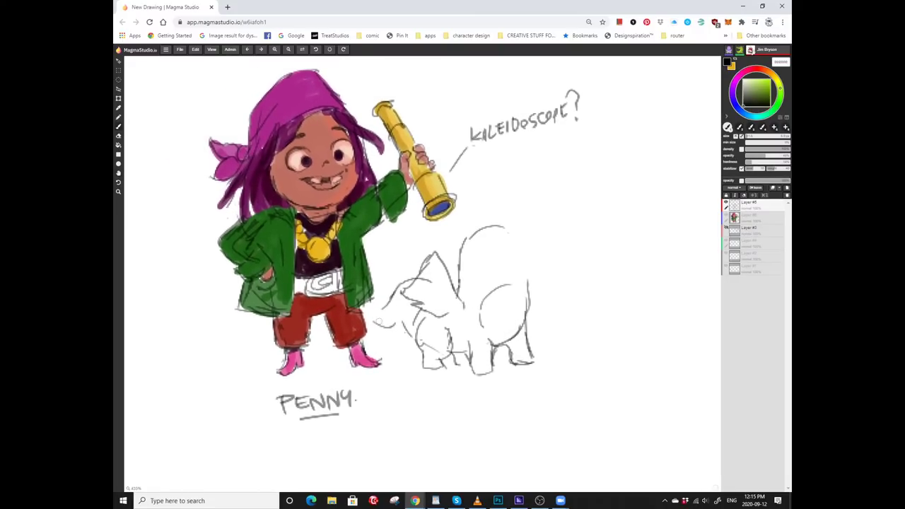
{"action": "scroll", "coordinate": [382, 303], "scroll_direction": "right", "scroll_amount": 1}
{"action": "scroll", "coordinate": [382, 304], "scroll_direction": "up", "scroll_amount": 1}
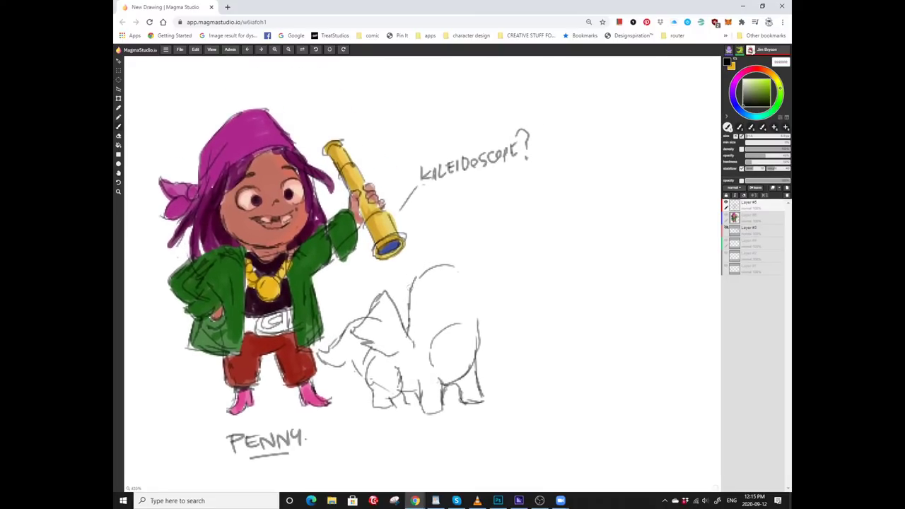
Draw the creature's forehead and hooked beak with a mouth line on the front of the head.
{"action": "scroll", "coordinate": [422, 239], "scroll_direction": "down", "scroll_amount": 1}
{"action": "scroll", "coordinate": [422, 238], "scroll_direction": "right", "scroll_amount": 1}
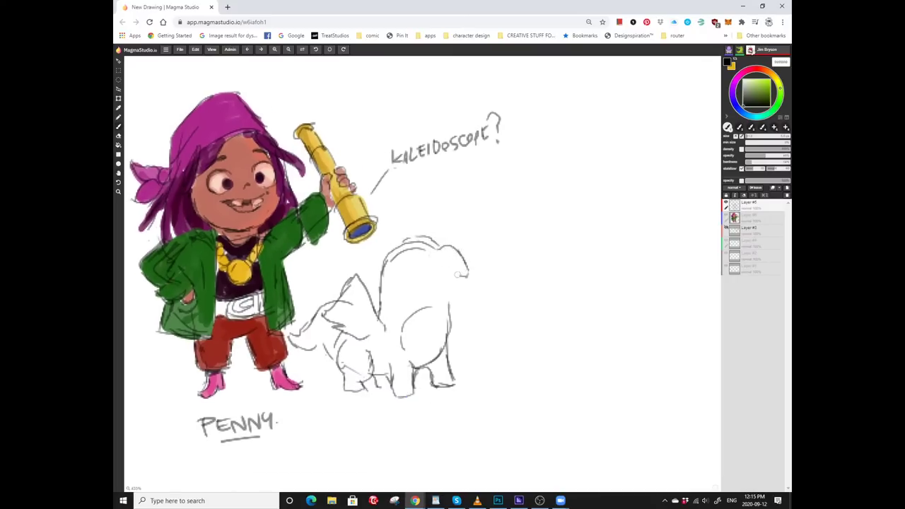
{"action": "scroll", "coordinate": [412, 263], "scroll_direction": "up", "scroll_amount": 1}
{"action": "scroll", "coordinate": [411, 262], "scroll_direction": "left", "scroll_amount": 1}
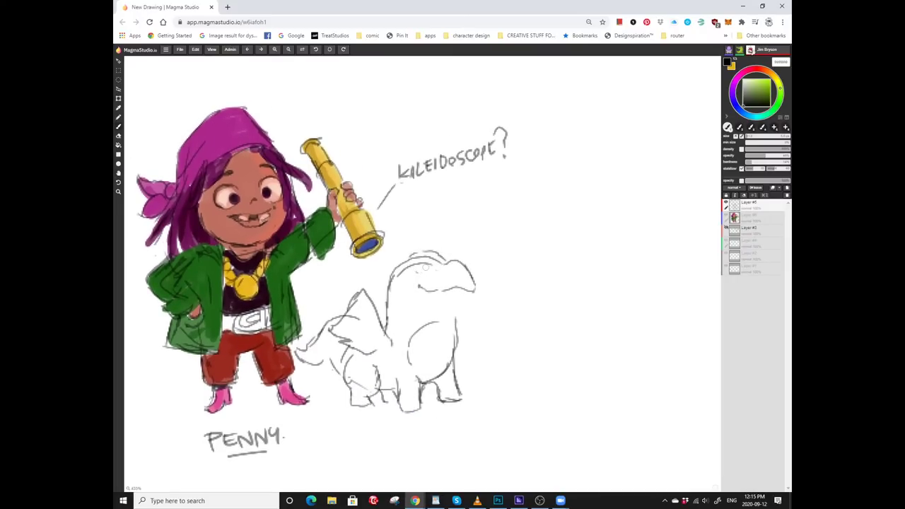
Erase the doubled line over the head, and add a feather tuft behind it and a small crest on top.
{"action": "key", "text": "e"}
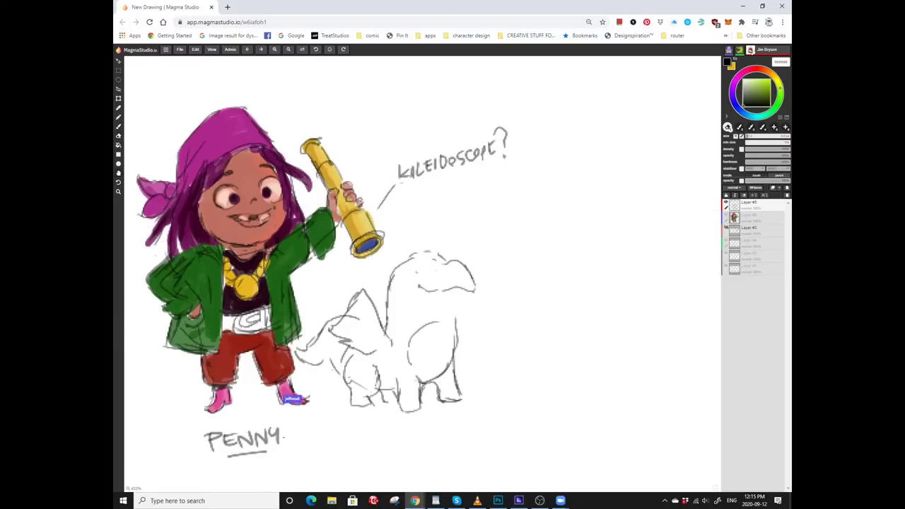
{"action": "scroll", "coordinate": [418, 256], "scroll_direction": "up", "scroll_amount": 1}
{"action": "scroll", "coordinate": [418, 256], "scroll_direction": "left", "scroll_amount": 1}
{"action": "key", "text": "b"}
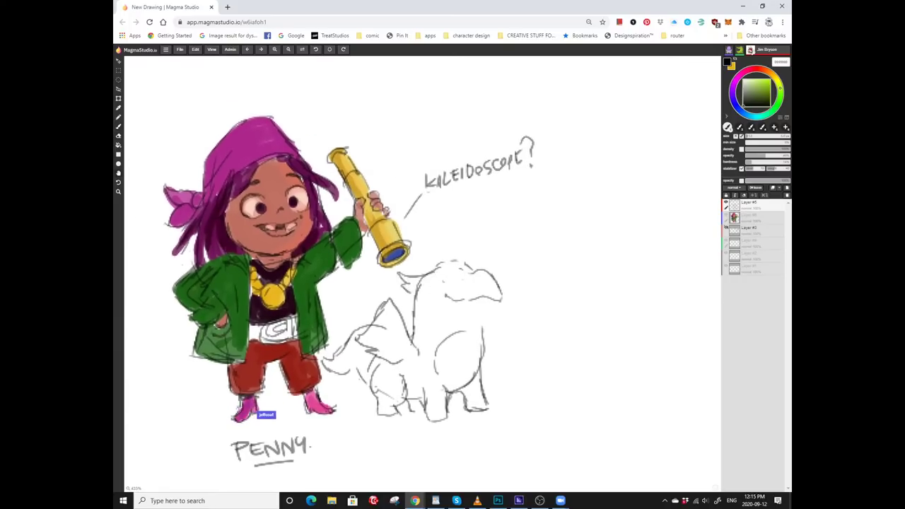
{"action": "scroll", "coordinate": [286, 417], "scroll_direction": "up", "scroll_amount": 1}
{"action": "scroll", "coordinate": [287, 417], "scroll_direction": "right", "scroll_amount": 1}
{"action": "scroll", "coordinate": [304, 419], "scroll_direction": "down", "scroll_amount": 1}
{"action": "scroll", "coordinate": [304, 418], "scroll_direction": "right", "scroll_amount": 1}
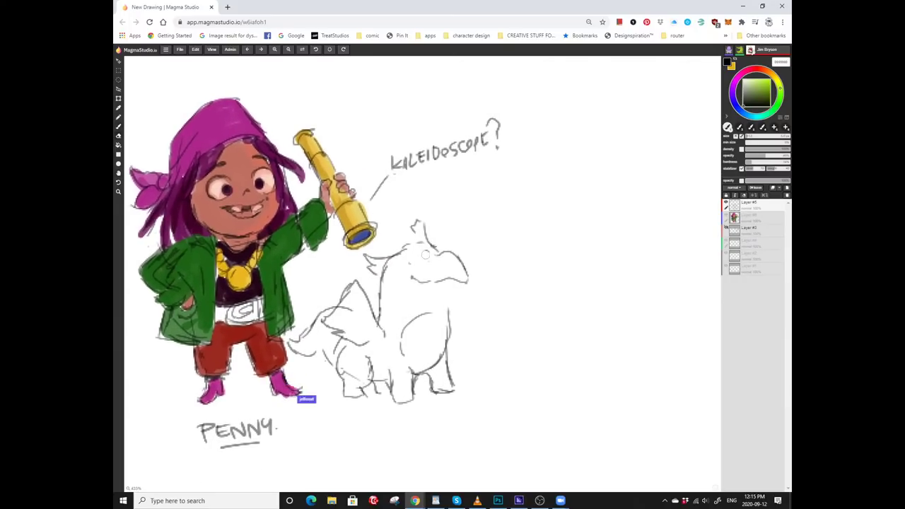
Erase the heavy brow stroke, and draw two round eyes with dark pupils above the beak.
{"action": "key", "text": "e"}
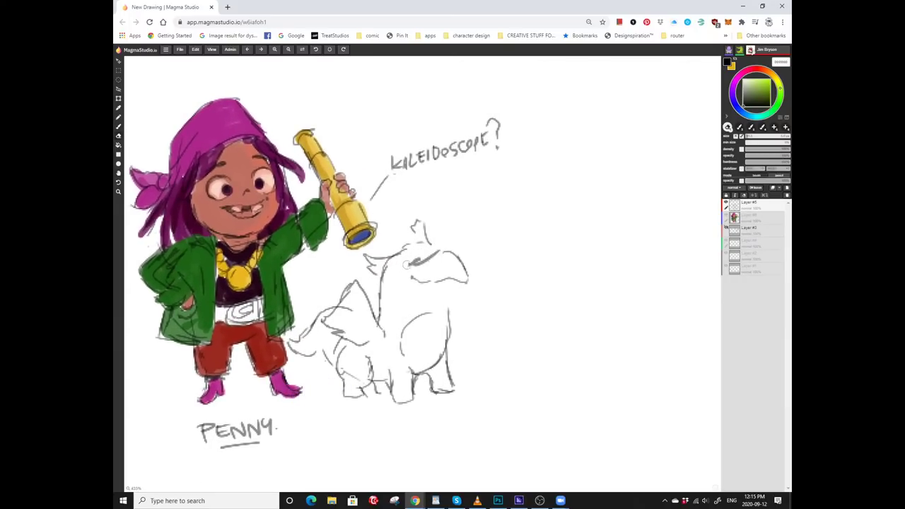
{"action": "key", "text": "b"}
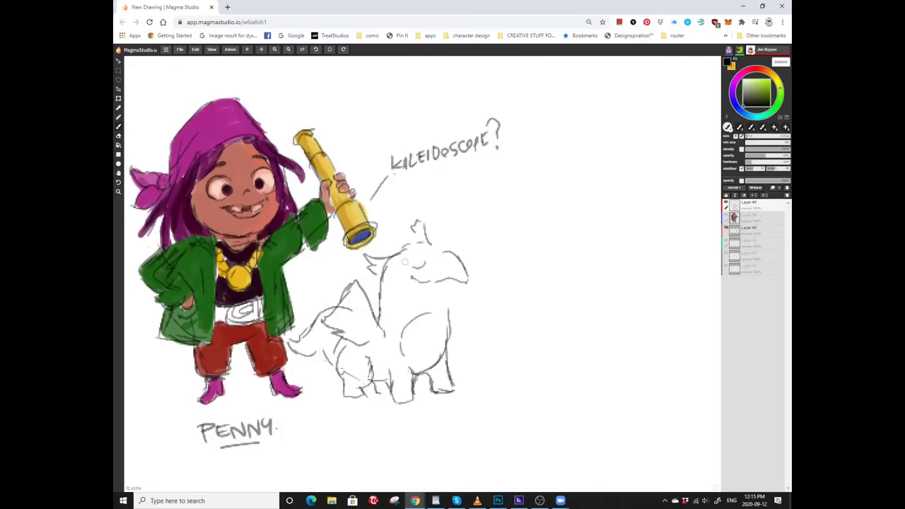
{"action": "scroll", "coordinate": [427, 251], "scroll_direction": "down", "scroll_amount": 1}
{"action": "scroll", "coordinate": [428, 251], "scroll_direction": "right", "scroll_amount": 1}
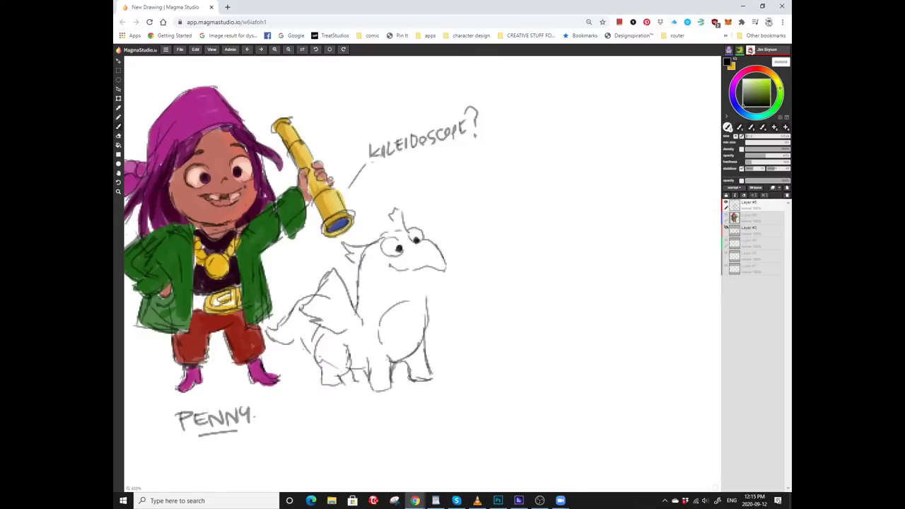
Erase the outline at the back of the creature's head and redraw it around the near eye.
{"action": "scroll", "coordinate": [310, 270], "scroll_direction": "up", "scroll_amount": 1}
{"action": "scroll", "coordinate": [309, 270], "scroll_direction": "left", "scroll_amount": 1}
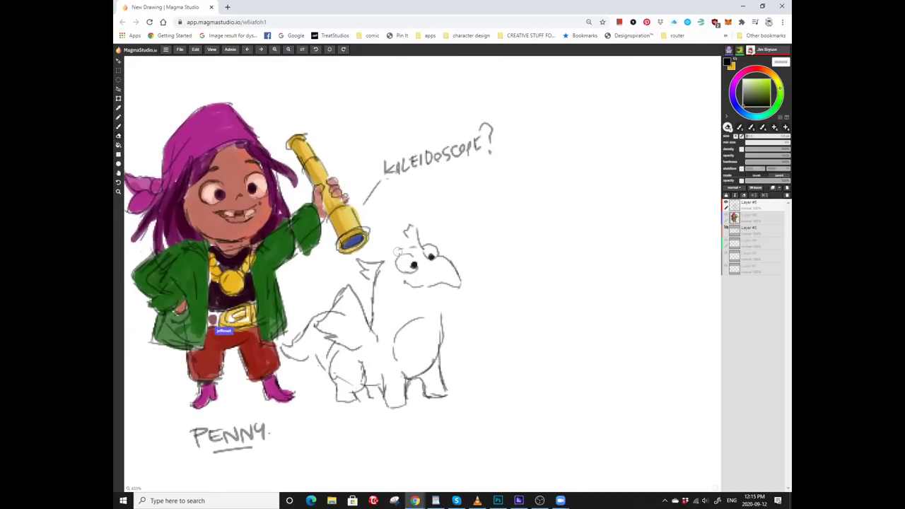
{"action": "key", "text": "b"}
{"action": "scroll", "coordinate": [286, 267], "scroll_direction": "down", "scroll_amount": 1}
{"action": "scroll", "coordinate": [285, 266], "scroll_direction": "right", "scroll_amount": 1}
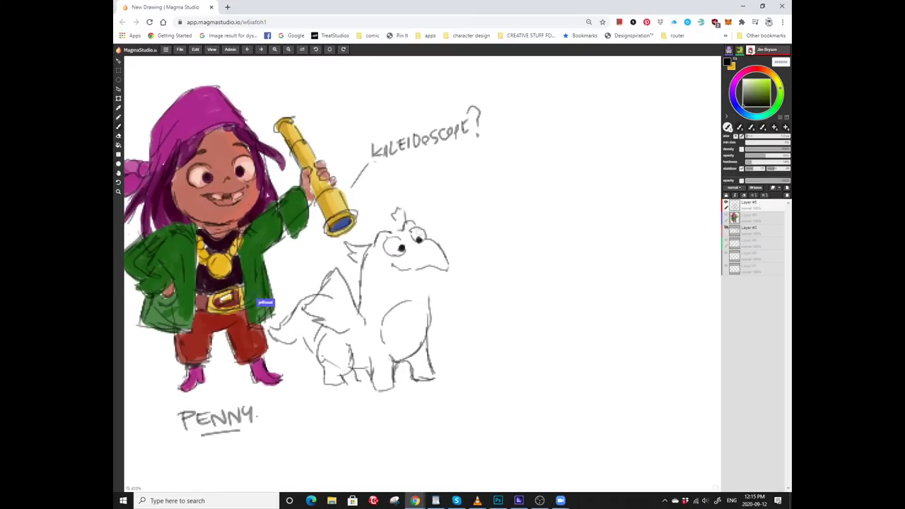
Draw the throat line and open lower beak above the chest, and erase the overlapping part of the shoulder curve.
{"action": "scroll", "coordinate": [303, 246], "scroll_direction": "down", "scroll_amount": 3}
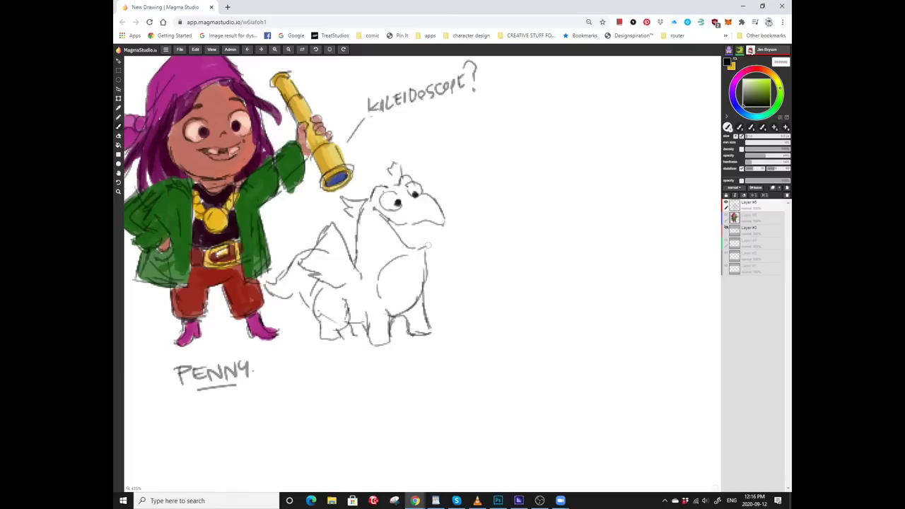
{"action": "key", "text": "e"}
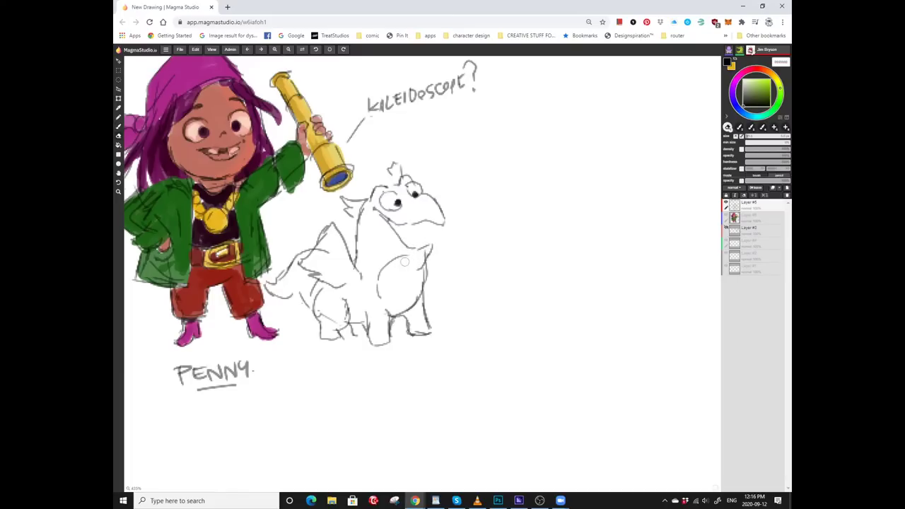
{"action": "key", "text": "b"}
{"action": "left_click_drag", "start_coordinate": [405, 262], "coordinate": [418, 275]}
{"action": "scroll", "coordinate": [417, 272], "scroll_direction": "up", "scroll_amount": 2}
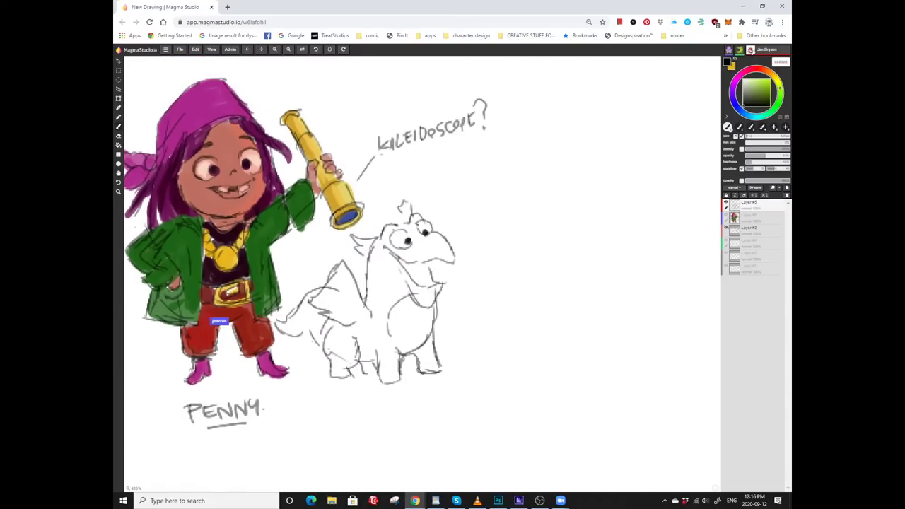
{"action": "left_click_drag", "start_coordinate": [411, 275], "coordinate": [397, 244]}
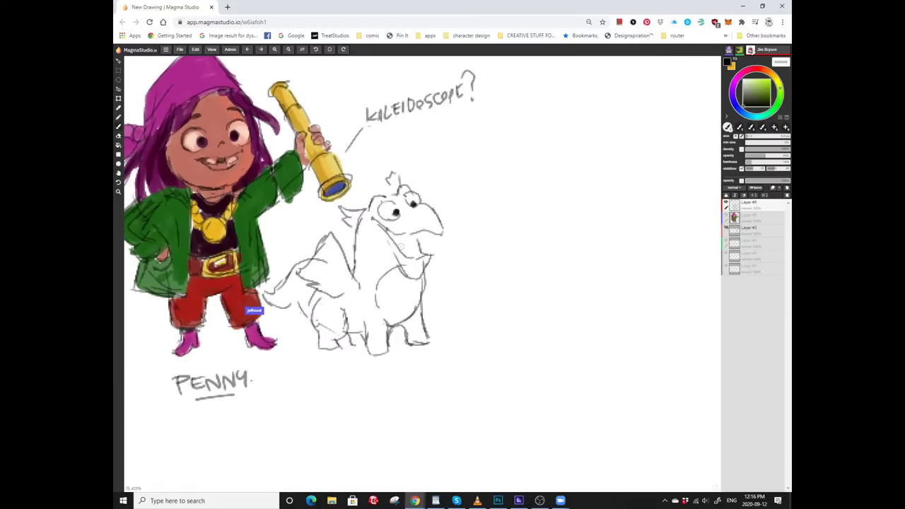
{"action": "left_click_drag", "start_coordinate": [381, 276], "coordinate": [409, 265]}
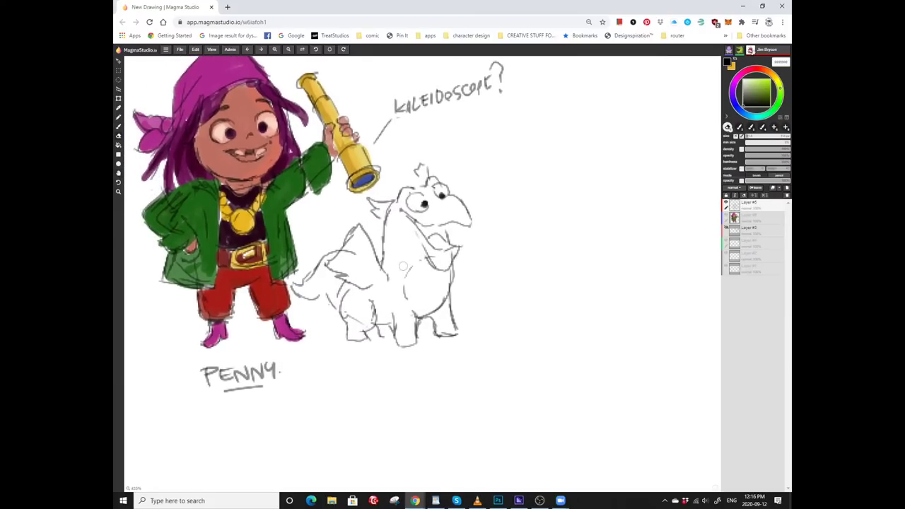
Enlarge the crest on the creature's head and add spiky feathers behind it.
{"action": "left_click_drag", "start_coordinate": [430, 144], "coordinate": [431, 187]}
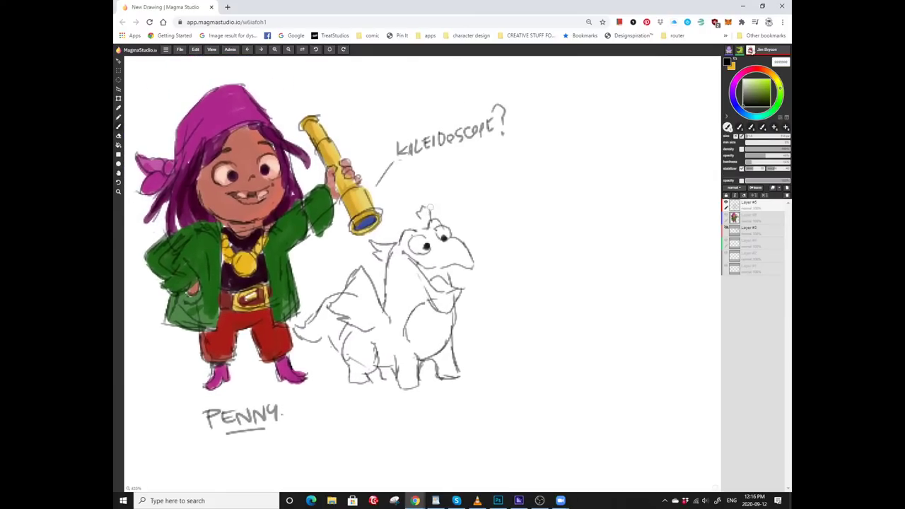
{"action": "mouse_move", "coordinate": [416, 226]}
{"action": "left_mouse_down"}
{"action": "mouse_move", "coordinate": [433, 247]}
{"action": "mouse_move", "coordinate": [430, 217]}
{"action": "left_mouse_up"}
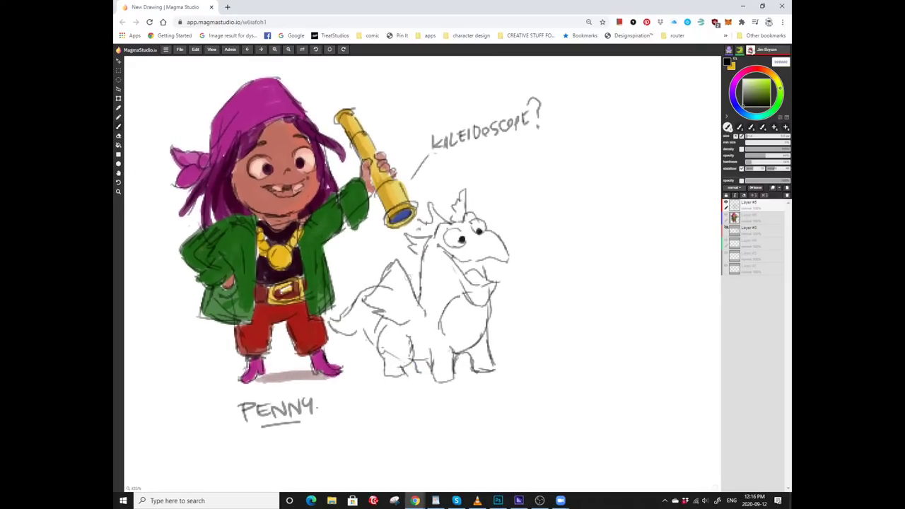
Erase the smooth neck line, detail the neck and wing with feather strokes, and darken the inside of the open beak.
{"action": "key", "text": "e"}
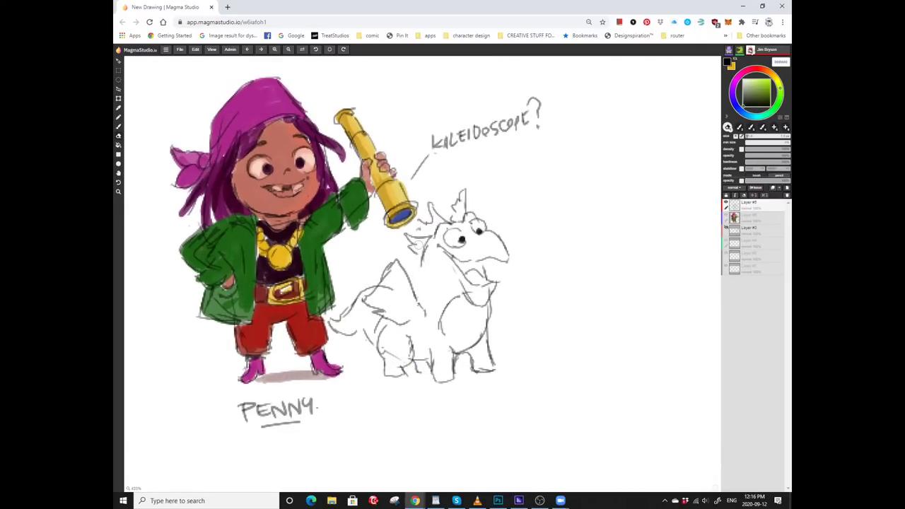
{"action": "mouse_move", "coordinate": [419, 246]}
{"action": "left_mouse_down"}
{"action": "mouse_move", "coordinate": [413, 278]}
{"action": "mouse_move", "coordinate": [434, 260]}
{"action": "mouse_move", "coordinate": [437, 292]}
{"action": "left_mouse_up"}
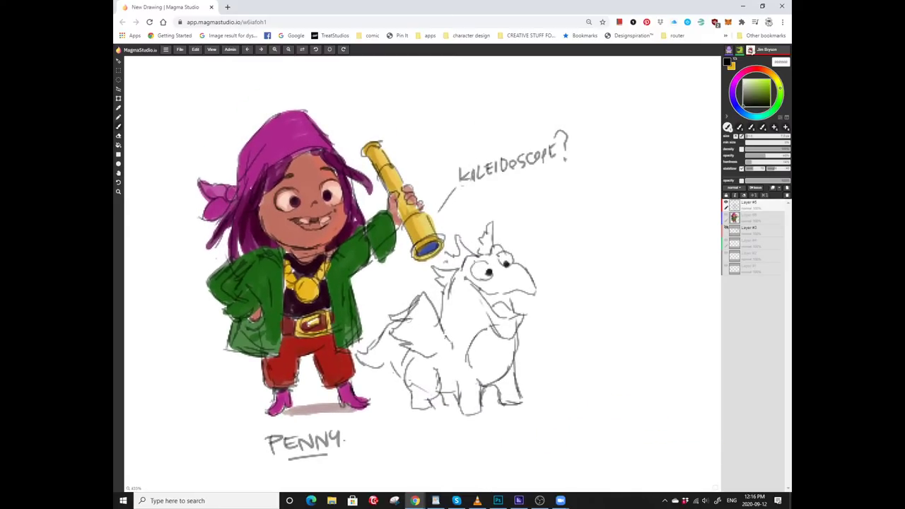
{"action": "left_click_drag", "start_coordinate": [438, 293], "coordinate": [388, 252]}
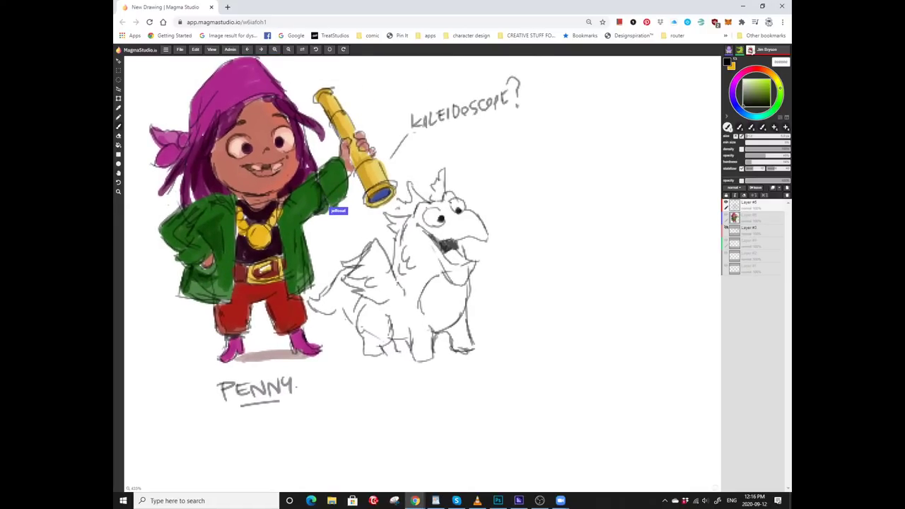
Add toes to the creature's feet and shade the far hind leg beneath its belly.
{"action": "left_click_drag", "start_coordinate": [475, 346], "coordinate": [506, 319]}
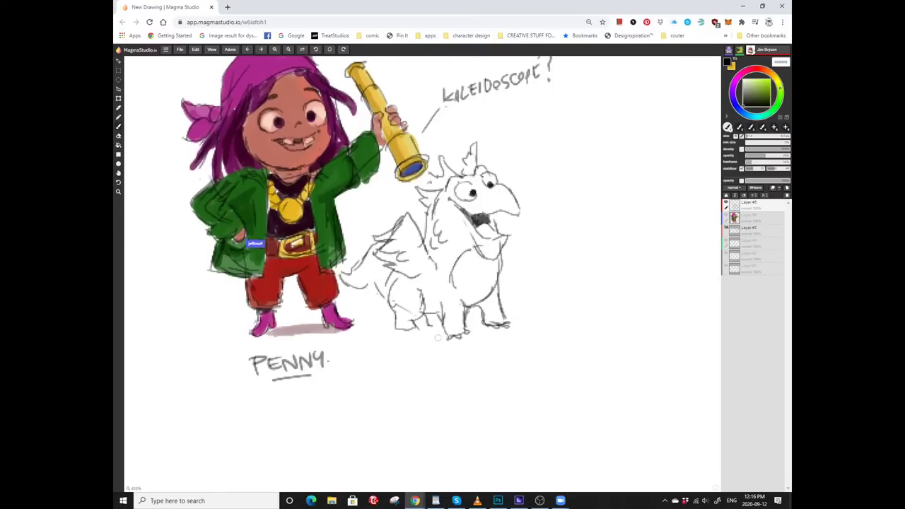
{"action": "mouse_move", "coordinate": [453, 340]}
{"action": "left_mouse_down"}
{"action": "mouse_move", "coordinate": [440, 365]}
{"action": "mouse_move", "coordinate": [468, 346]}
{"action": "left_mouse_up"}
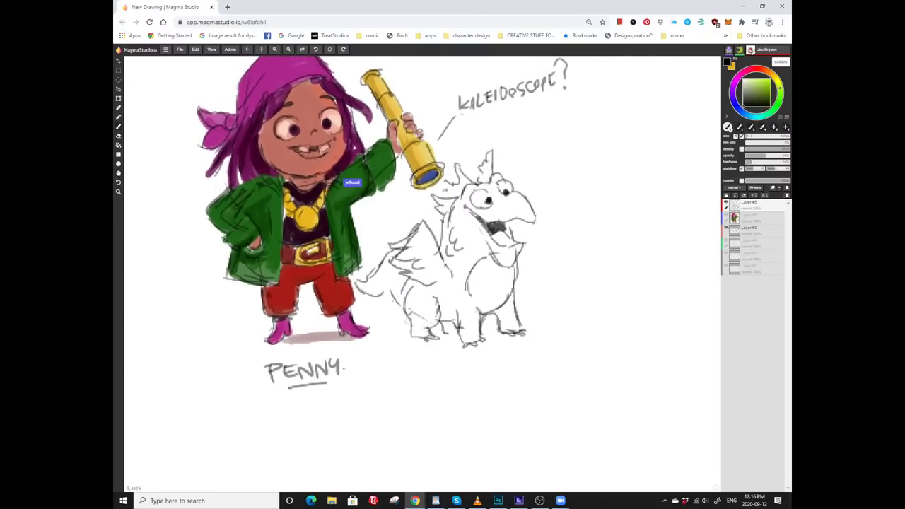
{"action": "scroll", "coordinate": [371, 223], "scroll_direction": "down", "scroll_amount": 2}
{"action": "scroll", "coordinate": [362, 205], "scroll_direction": "right", "scroll_amount": 2}
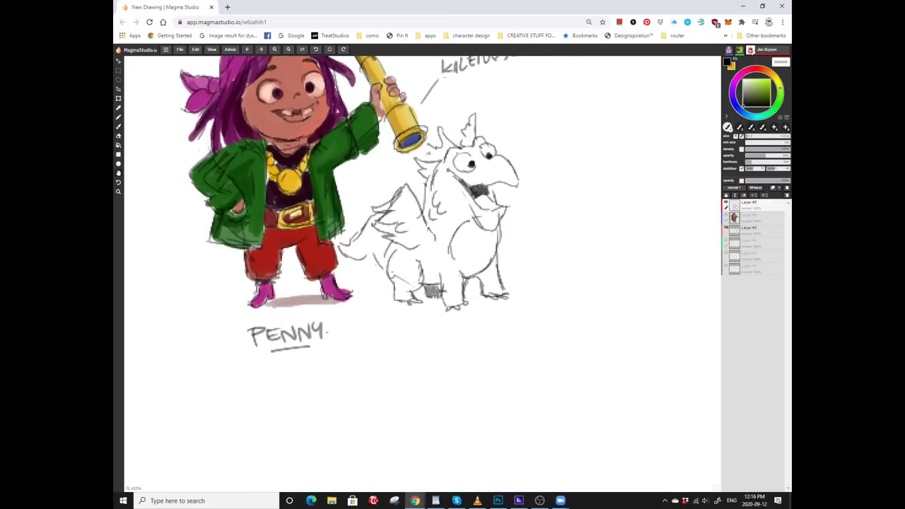
{"action": "scroll", "coordinate": [707, 335], "scroll_direction": "up", "scroll_amount": 2}
Clean up and redraw the line of the chin and throat beneath the creature's open beak.
{"action": "key", "text": "e"}
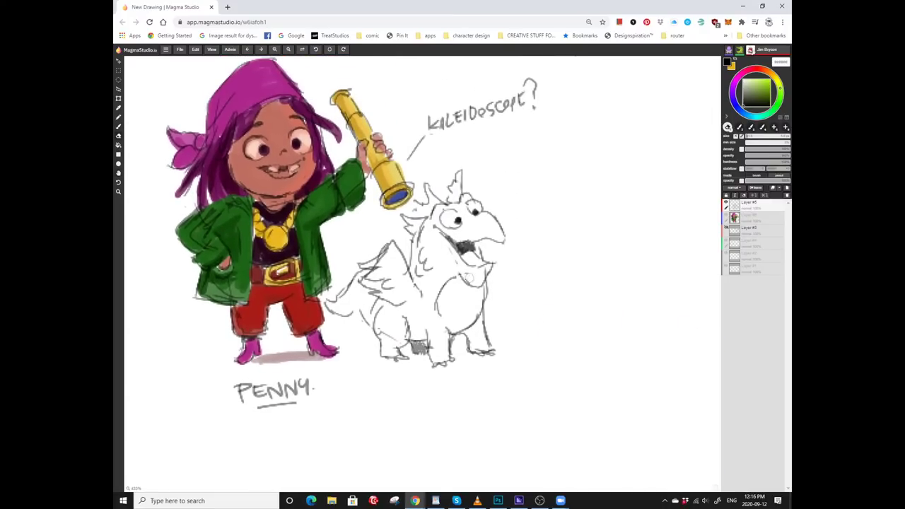
{"action": "scroll", "coordinate": [340, 233], "scroll_direction": "up", "scroll_amount": 1}
{"action": "scroll", "coordinate": [339, 233], "scroll_direction": "right", "scroll_amount": 1}
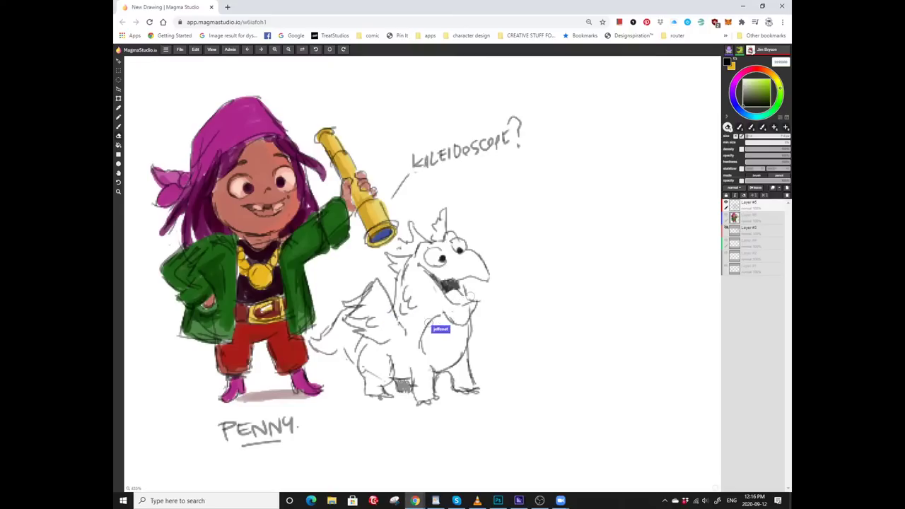
{"action": "key", "text": "b"}
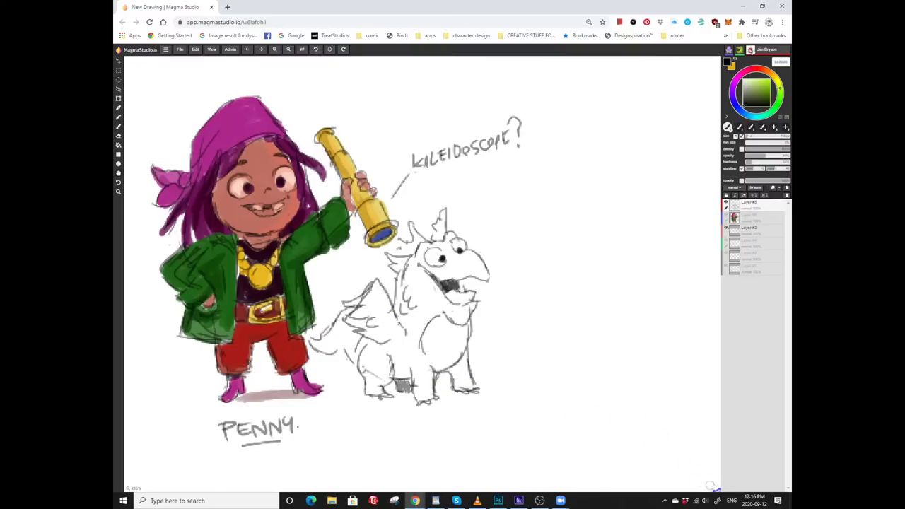
Draw a scribbled puff of smoke in front of the creature's beak with a smaller puff below it.
{"action": "scroll", "coordinate": [472, 285], "scroll_direction": "right", "scroll_amount": 1}
{"action": "mouse_move", "coordinate": [499, 280]}
{"action": "left_mouse_down"}
{"action": "mouse_move", "coordinate": [489, 255]}
{"action": "mouse_move", "coordinate": [478, 284]}
{"action": "left_mouse_up"}
{"action": "scroll", "coordinate": [478, 284], "scroll_direction": "right", "scroll_amount": 1}
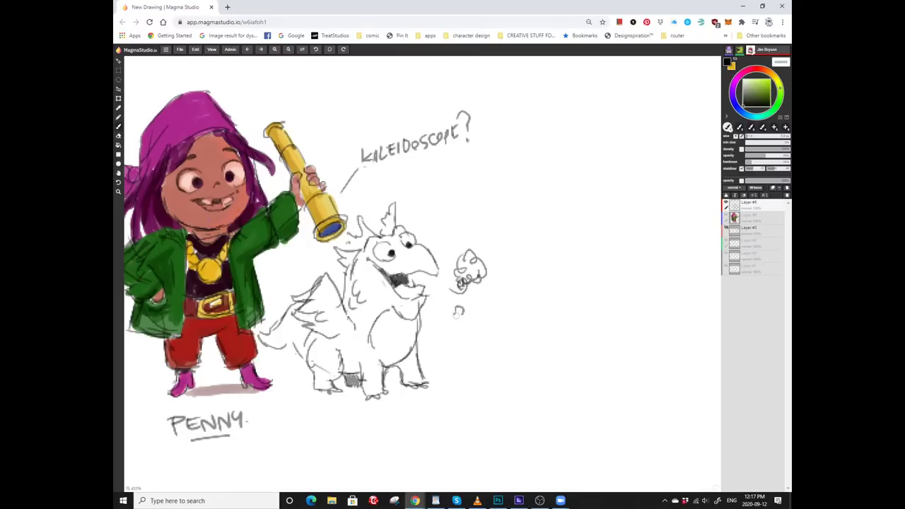
{"action": "scroll", "coordinate": [437, 248], "scroll_direction": "up", "scroll_amount": 1}
{"action": "left_click_drag", "start_coordinate": [483, 302], "coordinate": [487, 290]}
{"action": "scroll", "coordinate": [436, 283], "scroll_direction": "up", "scroll_amount": 1}
{"action": "scroll", "coordinate": [436, 282], "scroll_direction": "left", "scroll_amount": 1}
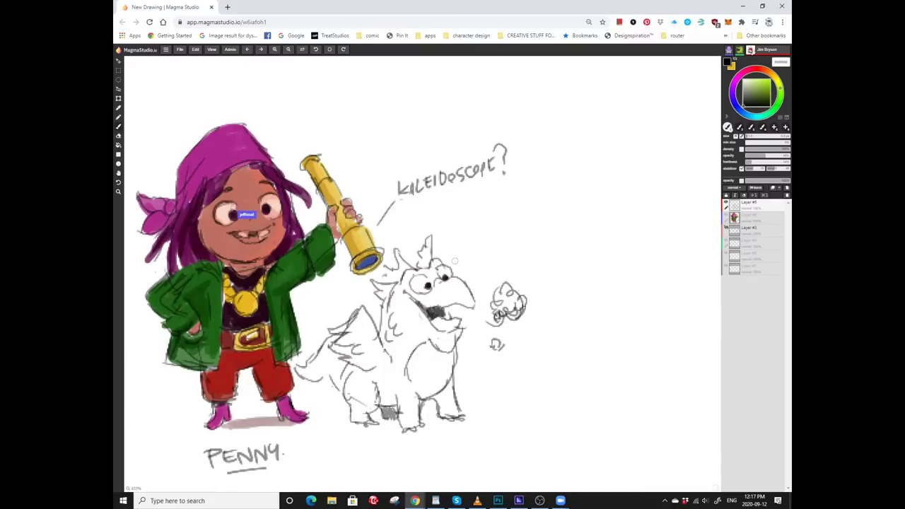
Add small spiky feathers behind the creature's crest and down the back of its neck.
{"action": "scroll", "coordinate": [454, 261], "scroll_direction": "up", "scroll_amount": 2}
{"action": "scroll", "coordinate": [455, 261], "scroll_direction": "left", "scroll_amount": 2}
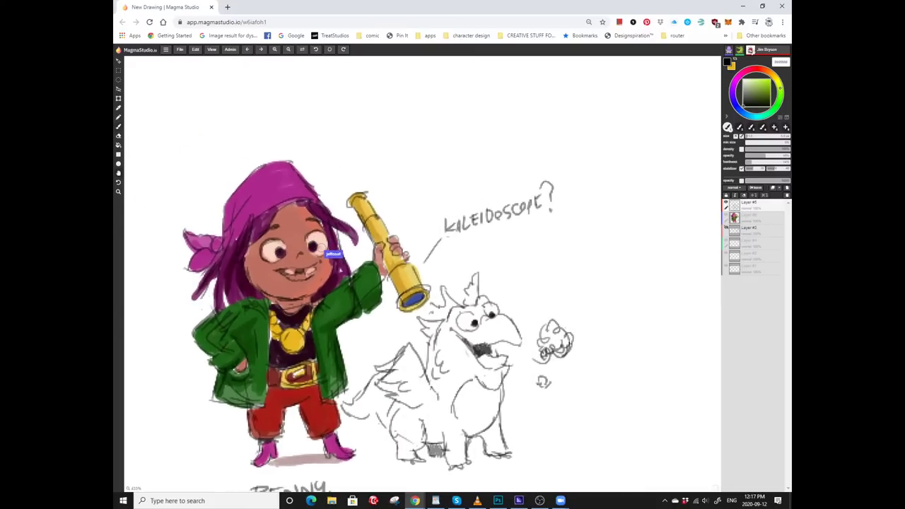
{"action": "scroll", "coordinate": [358, 274], "scroll_direction": "up", "scroll_amount": 1}
{"action": "scroll", "coordinate": [358, 273], "scroll_direction": "left", "scroll_amount": 1}
{"action": "scroll", "coordinate": [386, 283], "scroll_direction": "down", "scroll_amount": 3}
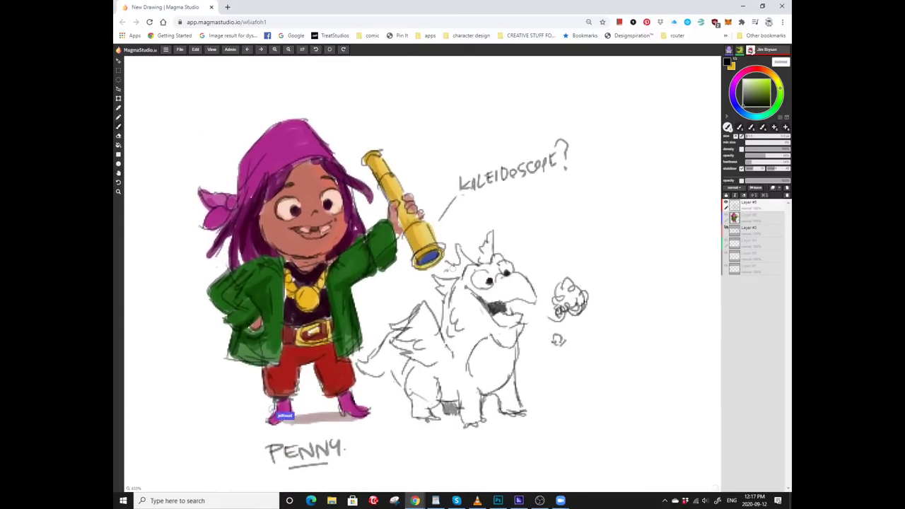
{"action": "scroll", "coordinate": [385, 283], "scroll_direction": "down", "scroll_amount": 2}
{"action": "scroll", "coordinate": [385, 283], "scroll_direction": "right", "scroll_amount": 1}
{"action": "scroll", "coordinate": [509, 378], "scroll_direction": "down", "scroll_amount": 1}
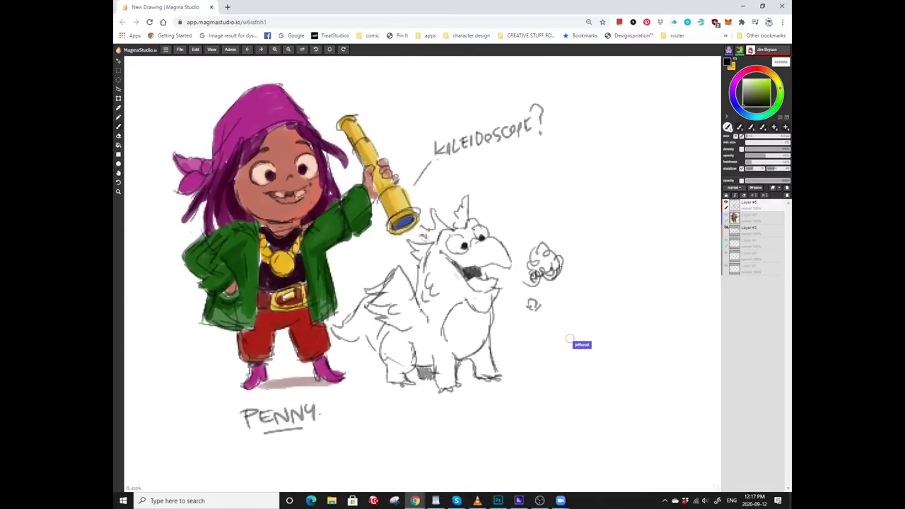
{"action": "scroll", "coordinate": [622, 357], "scroll_direction": "down", "scroll_amount": 2}
{"action": "scroll", "coordinate": [622, 357], "scroll_direction": "left", "scroll_amount": 1}
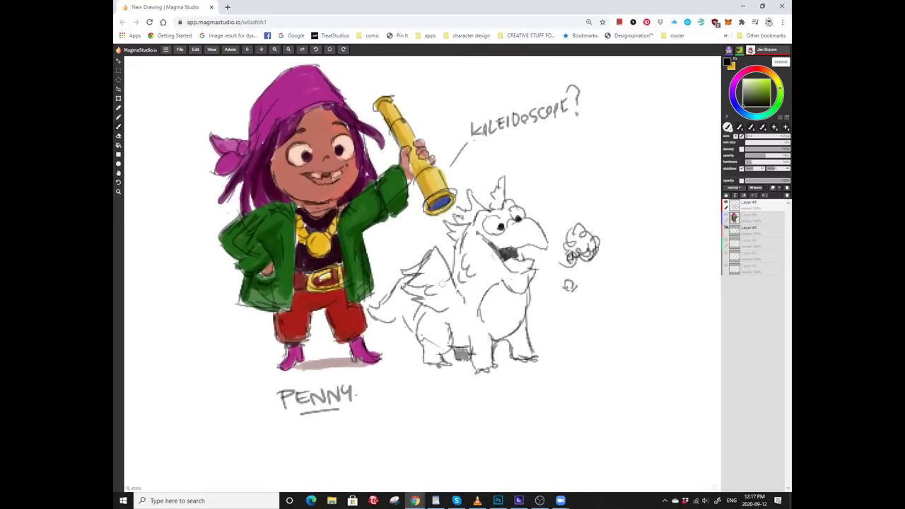
{"action": "scroll", "coordinate": [418, 265], "scroll_direction": "up", "scroll_amount": 1}
{"action": "scroll", "coordinate": [417, 265], "scroll_direction": "left", "scroll_amount": 1}
{"action": "scroll", "coordinate": [418, 265], "scroll_direction": "up", "scroll_amount": 1}
{"action": "scroll", "coordinate": [417, 265], "scroll_direction": "right", "scroll_amount": 1}
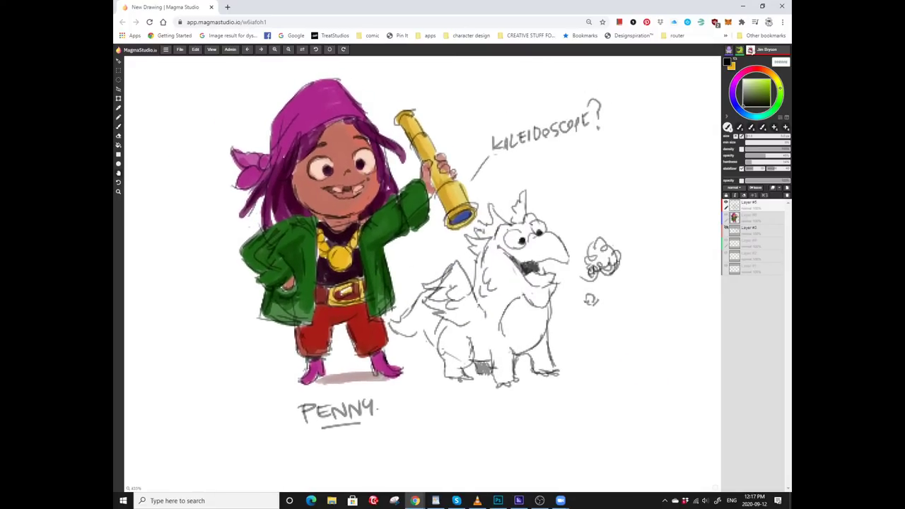
{"action": "scroll", "coordinate": [419, 269], "scroll_direction": "down", "scroll_amount": 2}
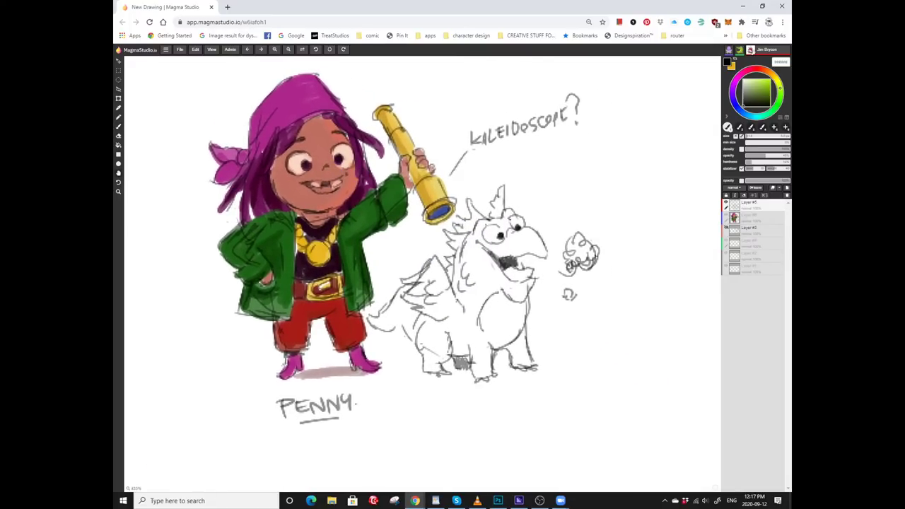
Draw a row of pointed spikes along the top edge of the creature's tail.
{"action": "scroll", "coordinate": [420, 269], "scroll_direction": "left", "scroll_amount": 1}
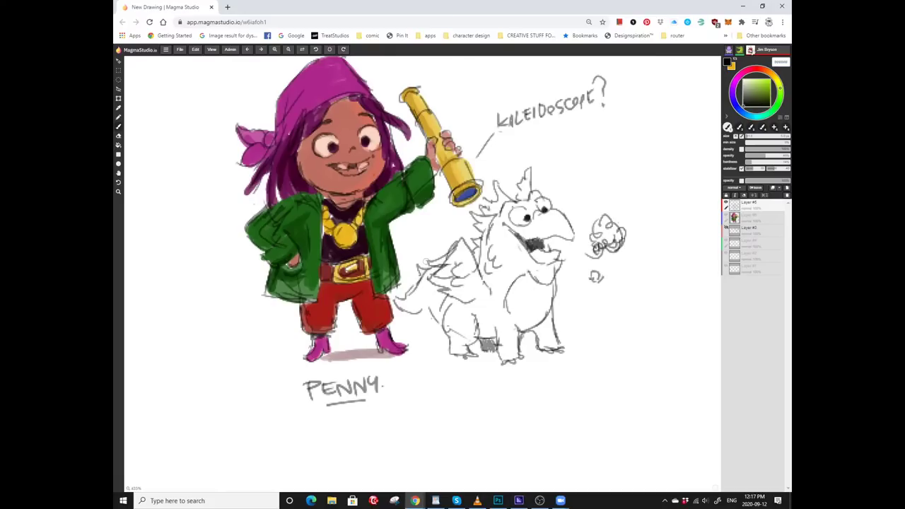
{"action": "scroll", "coordinate": [419, 269], "scroll_direction": "down", "scroll_amount": 1}
{"action": "scroll", "coordinate": [419, 270], "scroll_direction": "left", "scroll_amount": 1}
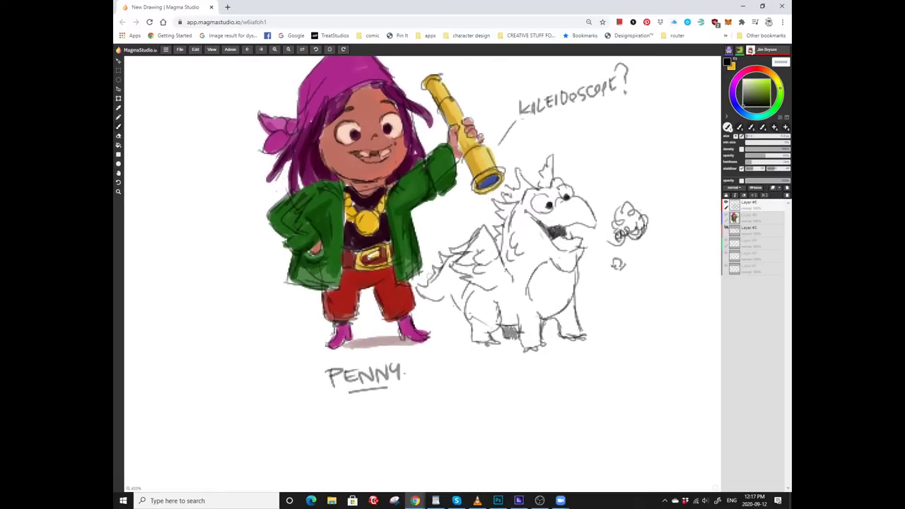
{"action": "scroll", "coordinate": [438, 225], "scroll_direction": "down", "scroll_amount": 1}
{"action": "scroll", "coordinate": [438, 225], "scroll_direction": "right", "scroll_amount": 1}
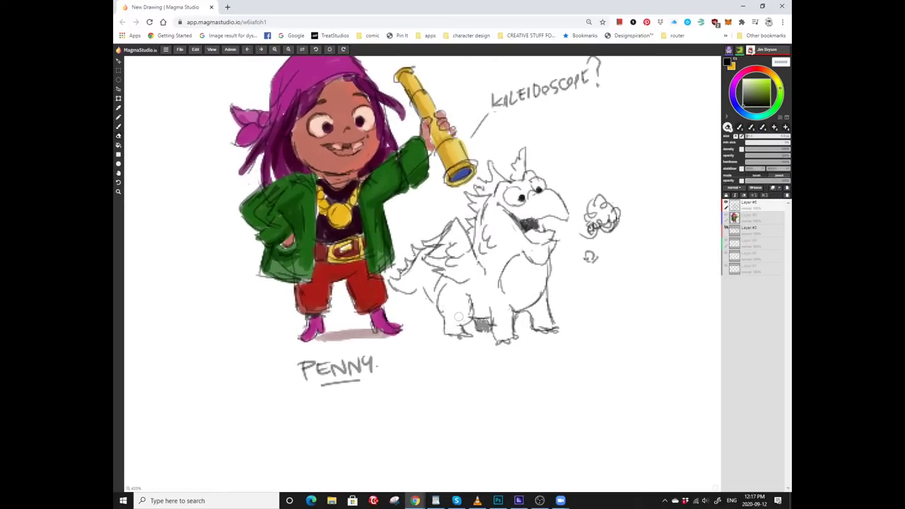
Touch up the lines around the creature's legs and draw curved bands across its chest and belly.
{"action": "scroll", "coordinate": [458, 318], "scroll_direction": "up", "scroll_amount": 1}
{"action": "scroll", "coordinate": [458, 317], "scroll_direction": "right", "scroll_amount": 1}
{"action": "scroll", "coordinate": [468, 334], "scroll_direction": "up", "scroll_amount": 1}
{"action": "scroll", "coordinate": [468, 334], "scroll_direction": "right", "scroll_amount": 1}
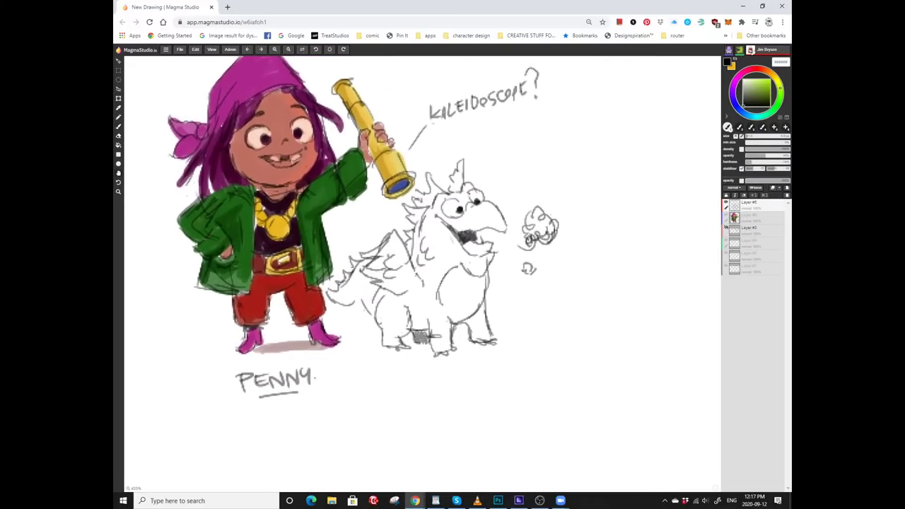
{"action": "scroll", "coordinate": [355, 243], "scroll_direction": "up", "scroll_amount": 1}
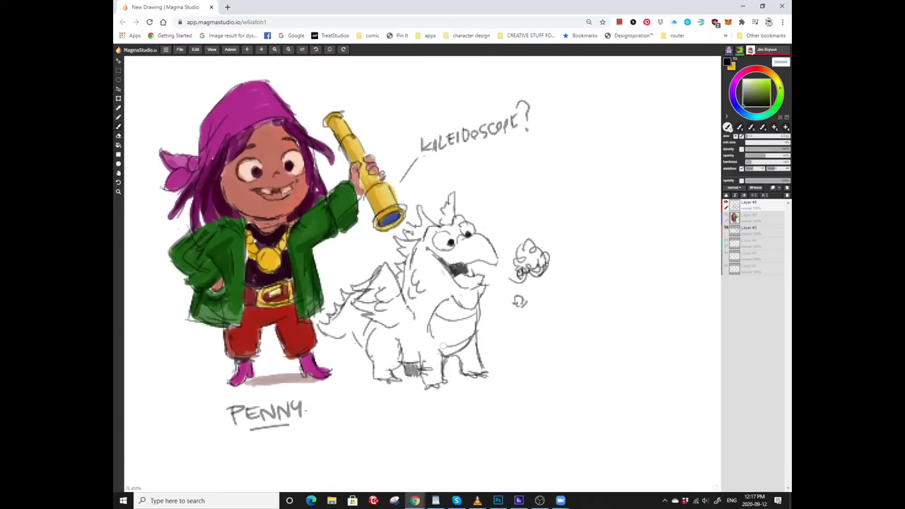
{"action": "scroll", "coordinate": [374, 240], "scroll_direction": "left", "scroll_amount": 1}
{"action": "scroll", "coordinate": [374, 240], "scroll_direction": "down", "scroll_amount": 1}
{"action": "scroll", "coordinate": [375, 240], "scroll_direction": "up", "scroll_amount": 1}
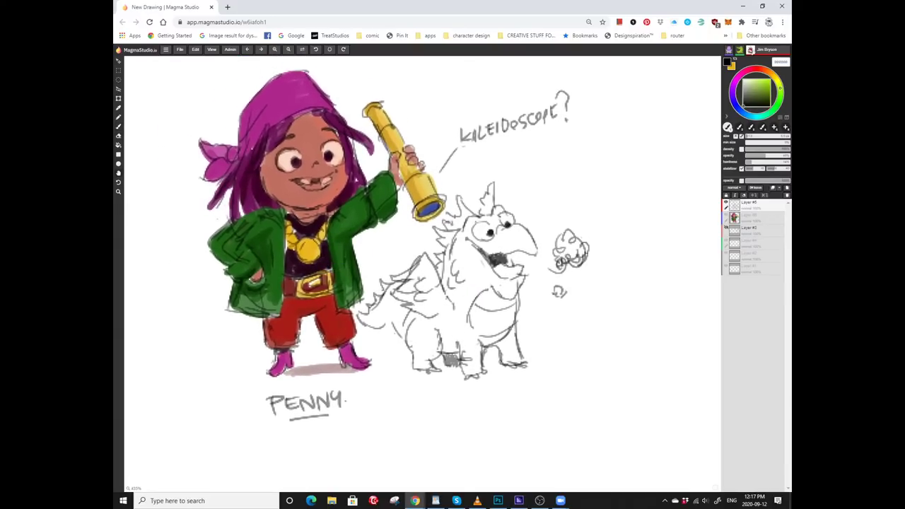
Refine the toes on the near hind foot and redraw the underside of the tail into the thigh.
{"action": "key", "text": "z"}
{"action": "scroll", "coordinate": [370, 222], "scroll_direction": "up", "scroll_amount": 3}
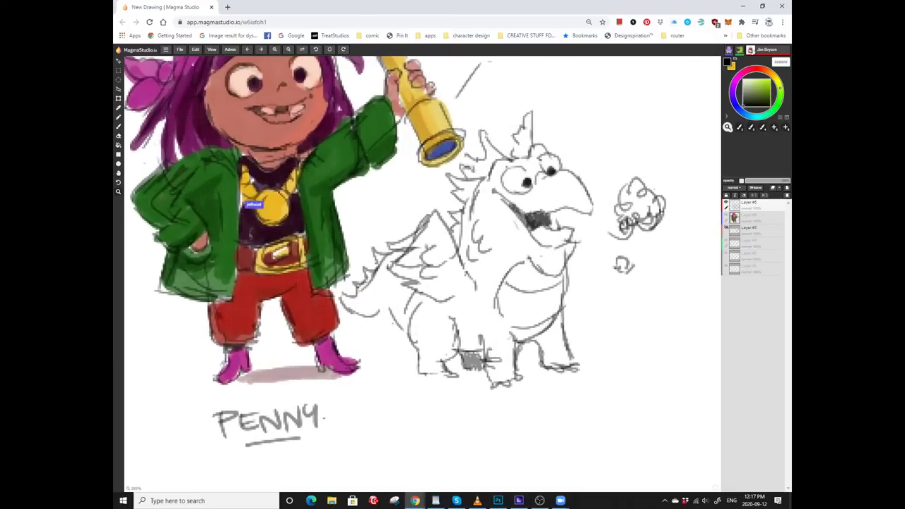
{"action": "key", "text": "b"}
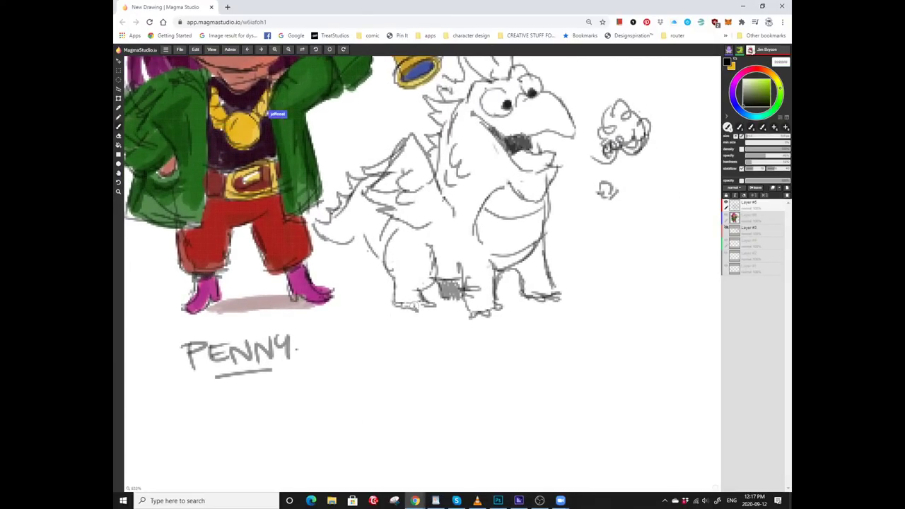
{"action": "scroll", "coordinate": [417, 268], "scroll_direction": "up", "scroll_amount": 1}
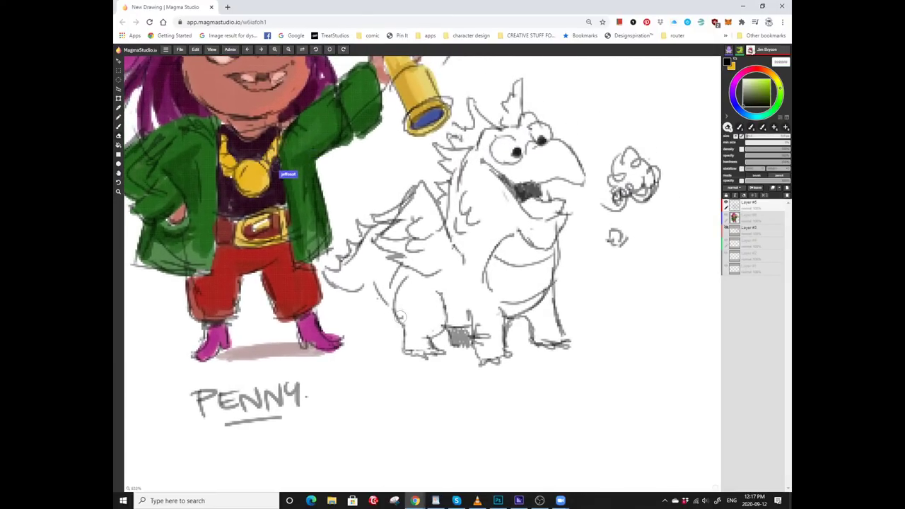
{"action": "scroll", "coordinate": [407, 258], "scroll_direction": "up", "scroll_amount": 1}
{"action": "scroll", "coordinate": [408, 258], "scroll_direction": "up", "scroll_amount": 1}
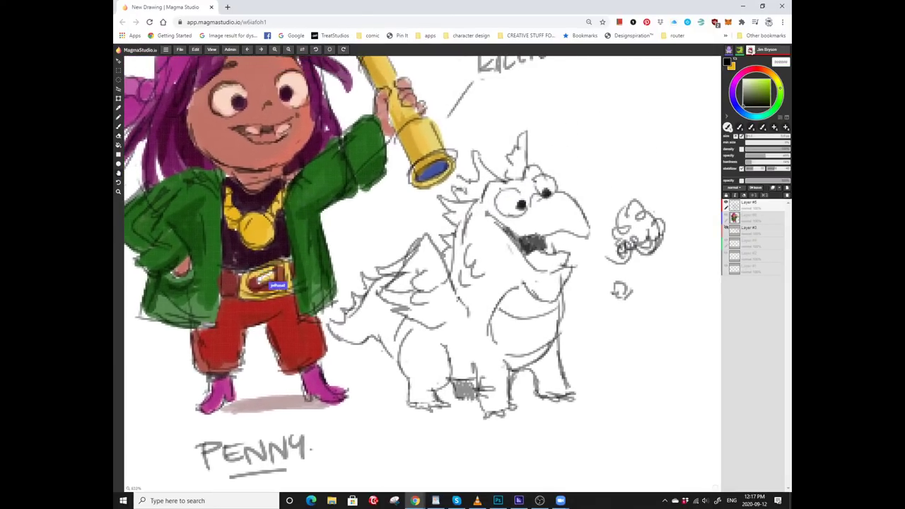
{"action": "scroll", "coordinate": [407, 258], "scroll_direction": "up", "scroll_amount": 1}
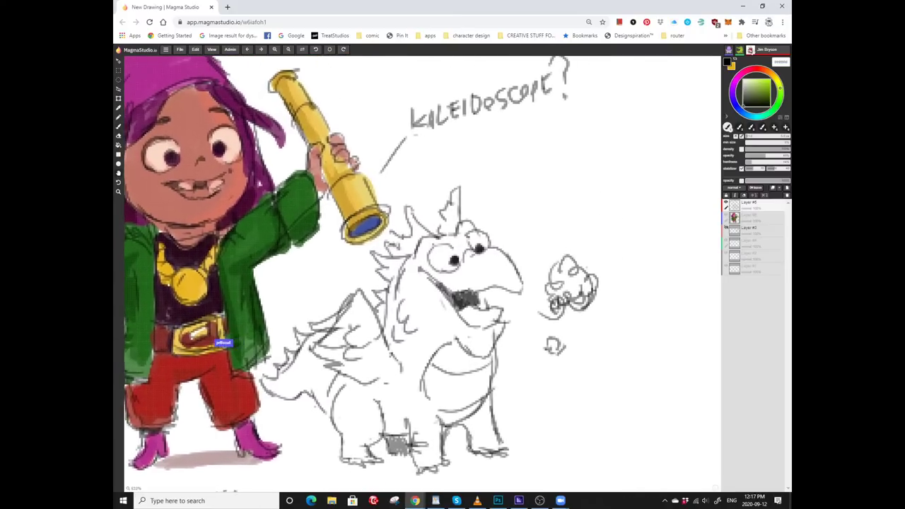
Draw a heavier brow line over the creature's near eye and tidy the corner of its mouth.
{"action": "scroll", "coordinate": [424, 251], "scroll_direction": "up", "scroll_amount": 1}
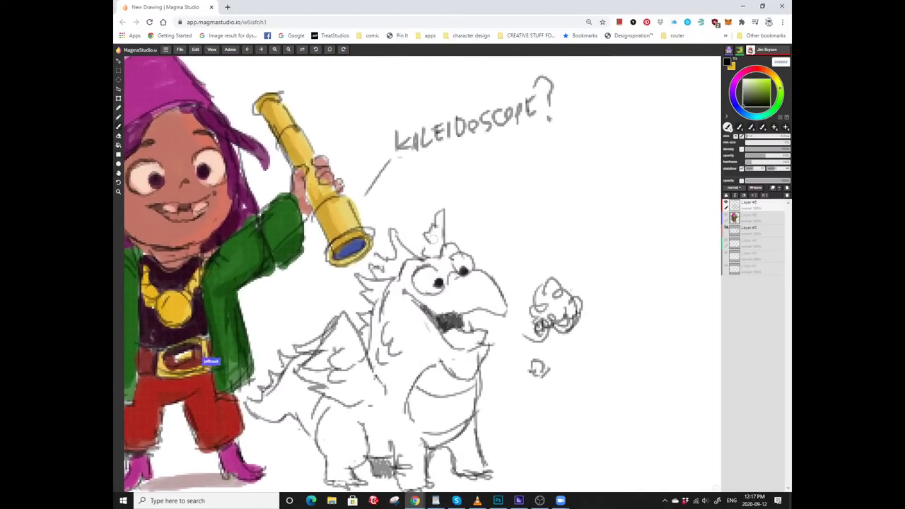
{"action": "key", "text": "b"}
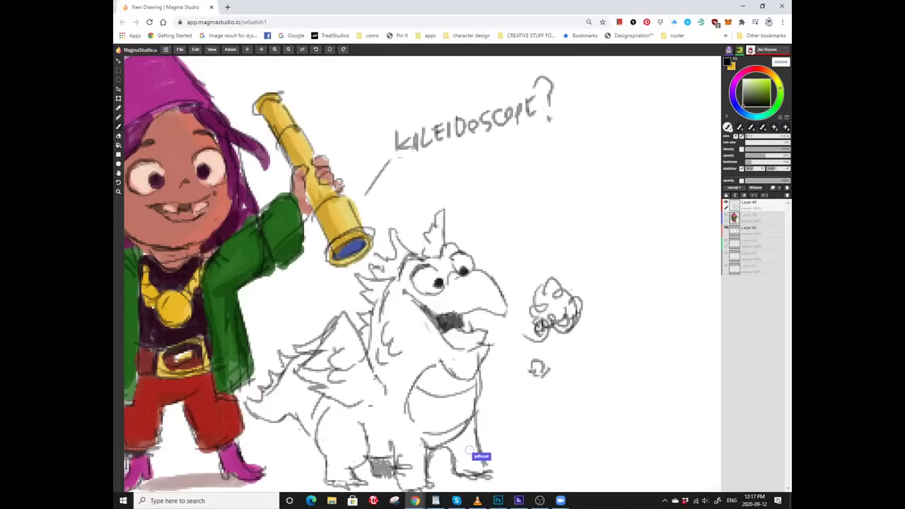
{"action": "key", "text": "e"}
{"action": "key", "text": "b"}
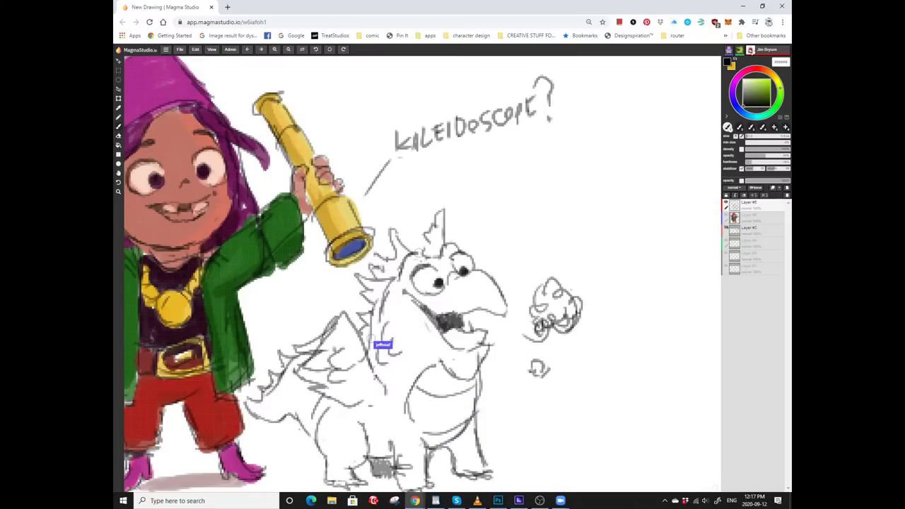
{"action": "left_click_drag", "start_coordinate": [451, 304], "coordinate": [424, 266]}
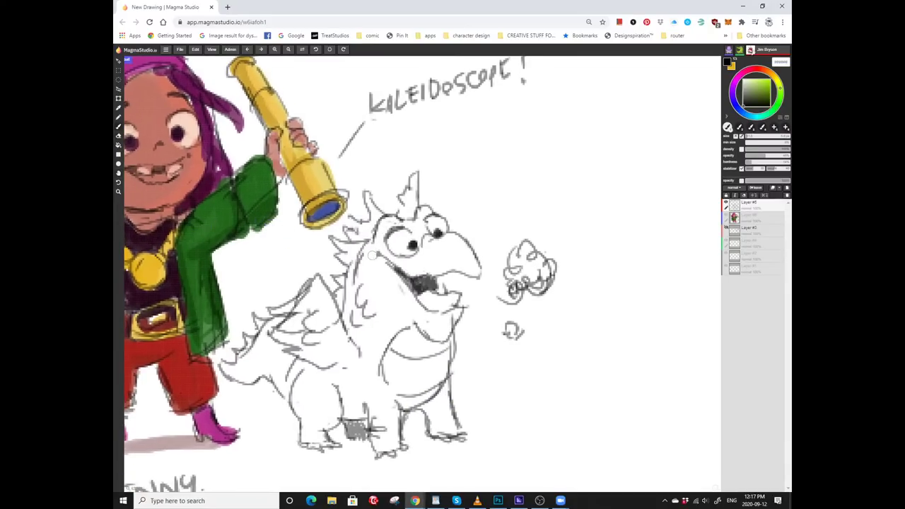
{"action": "left_click_drag", "start_coordinate": [373, 255], "coordinate": [378, 226]}
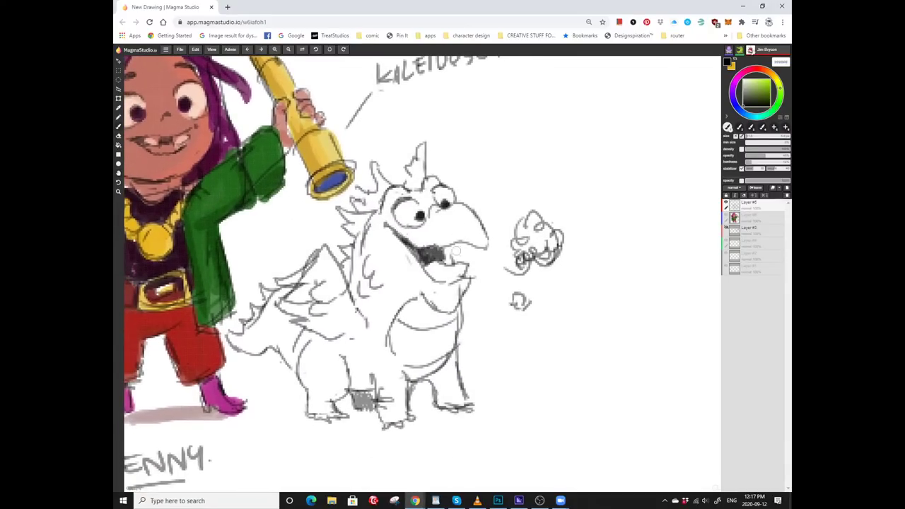
Add small teeth to the creature's upper and lower beak and extend the jaw line down to the throat.
{"action": "left_click_drag", "start_coordinate": [455, 251], "coordinate": [431, 239]}
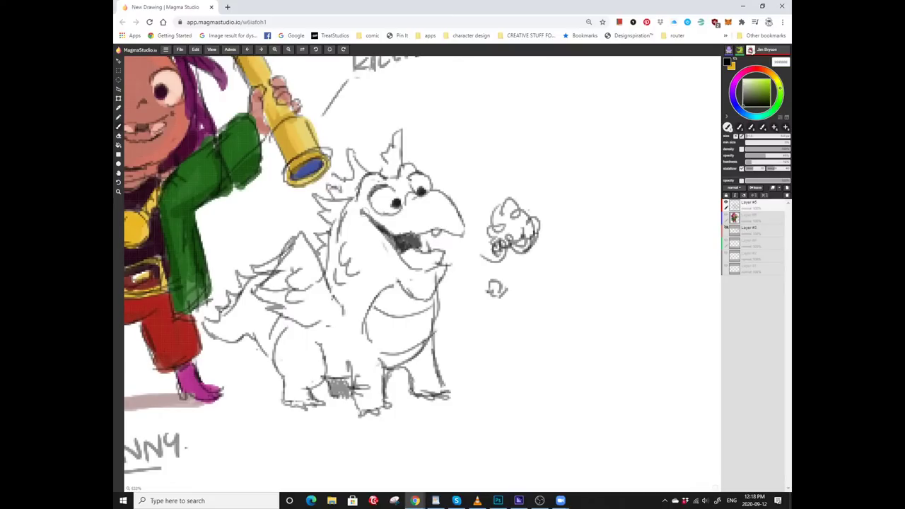
{"action": "mouse_move", "coordinate": [367, 269]}
{"action": "left_mouse_down"}
{"action": "mouse_move", "coordinate": [382, 284]}
{"action": "mouse_move", "coordinate": [424, 243]}
{"action": "mouse_move", "coordinate": [542, 173]}
{"action": "left_mouse_up"}
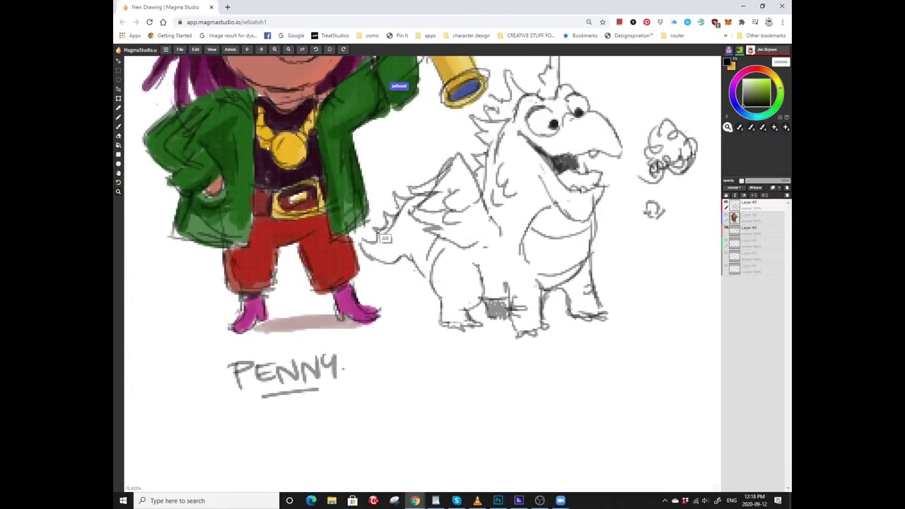
{"action": "scroll", "coordinate": [396, 233], "scroll_direction": "down", "scroll_amount": 3}
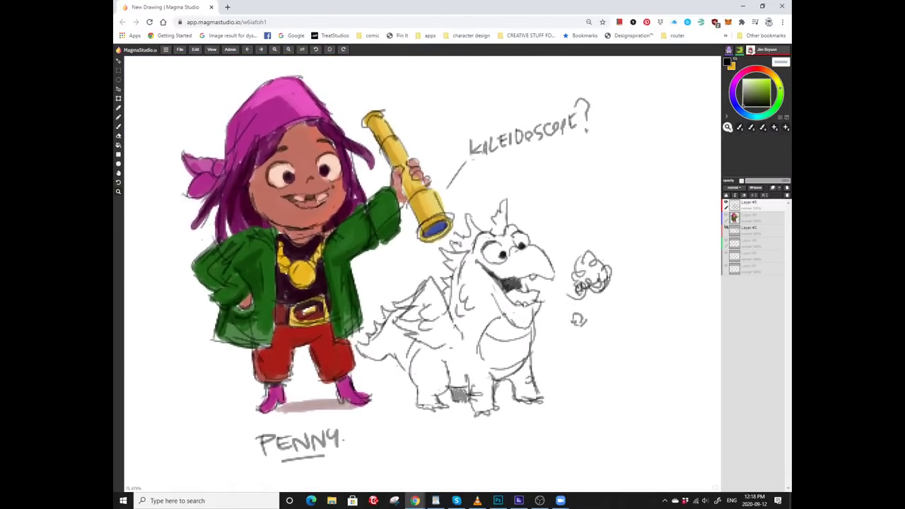
{"action": "scroll", "coordinate": [273, 260], "scroll_direction": "up", "scroll_amount": 1}
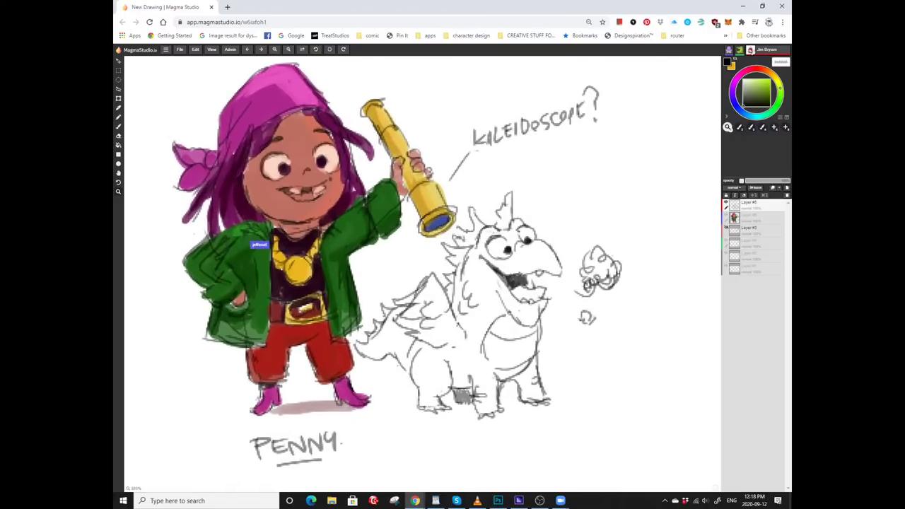
{"action": "scroll", "coordinate": [368, 261], "scroll_direction": "down", "scroll_amount": 1}
{"action": "key", "text": "b"}
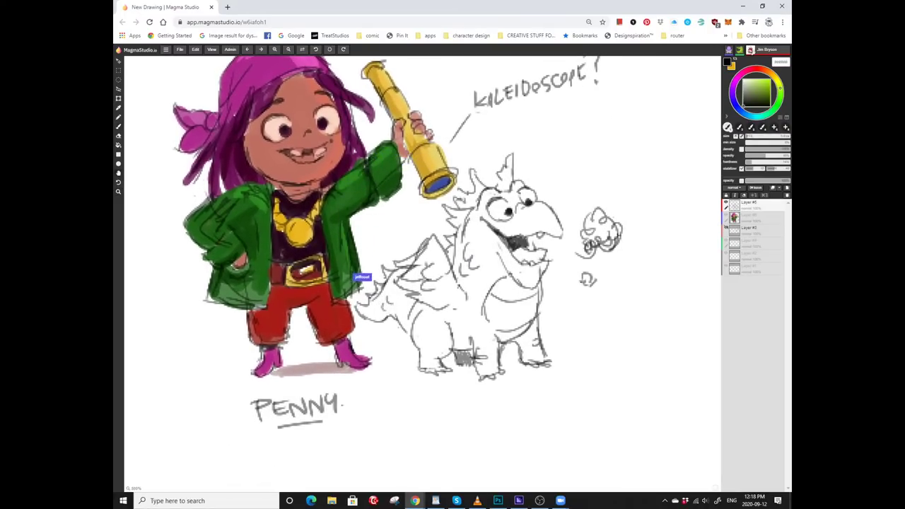
Hand-letter the name "SCORCH!" beneath the winged creature and underline it.
{"action": "scroll", "coordinate": [352, 240], "scroll_direction": "down", "scroll_amount": 1}
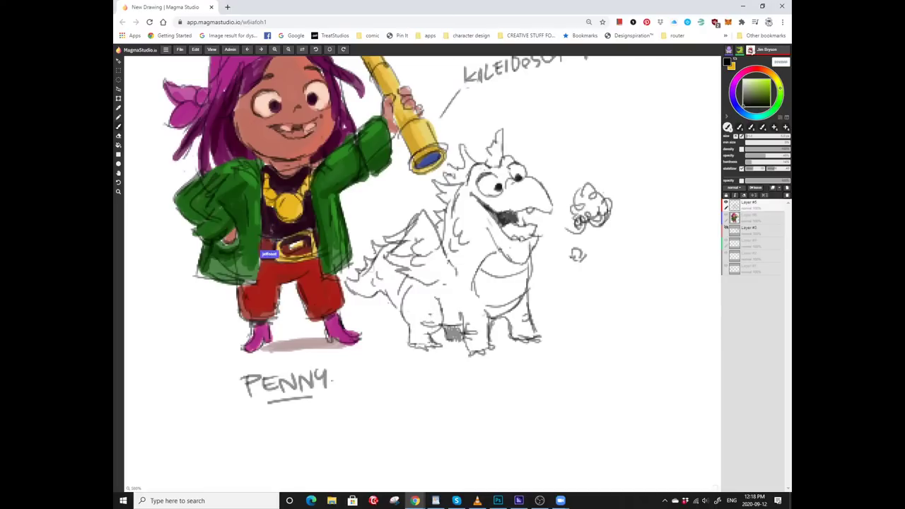
{"action": "mouse_move", "coordinate": [436, 384]}
{"action": "left_mouse_down"}
{"action": "mouse_move", "coordinate": [423, 397]}
{"action": "mouse_move", "coordinate": [463, 393]}
{"action": "left_mouse_up"}
{"action": "scroll", "coordinate": [467, 389], "scroll_direction": "right", "scroll_amount": 1}
{"action": "left_click_drag", "start_coordinate": [475, 375], "coordinate": [475, 393]}
{"action": "mouse_move", "coordinate": [463, 385]}
{"action": "left_mouse_down"}
{"action": "mouse_move", "coordinate": [481, 389]}
{"action": "mouse_move", "coordinate": [401, 387]}
{"action": "mouse_move", "coordinate": [430, 380]}
{"action": "mouse_move", "coordinate": [374, 432]}
{"action": "left_mouse_up"}
{"action": "left_click", "coordinate": [481, 394]}
{"action": "scroll", "coordinate": [482, 389], "scroll_direction": "down", "scroll_amount": 1}
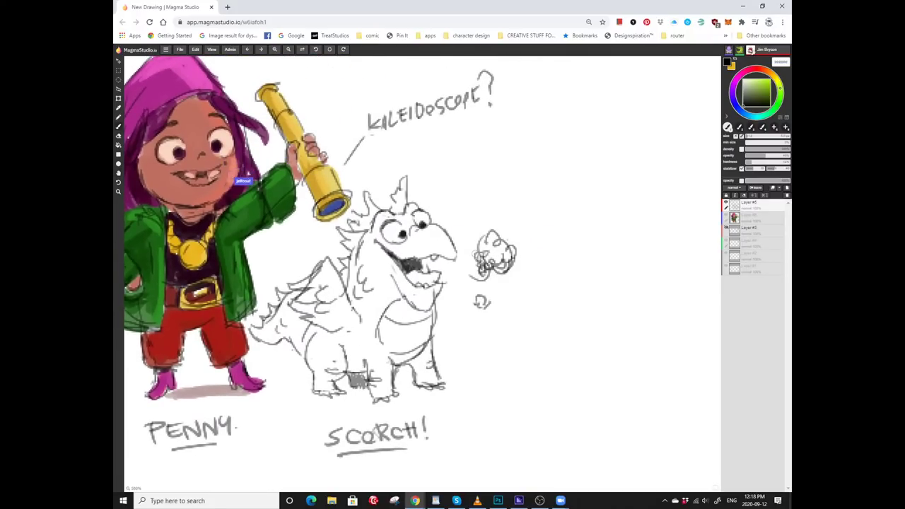
Review the coloured Penny and the creature sketch up close, from her face and spyglass down to the name labels.
{"action": "mouse_move", "coordinate": [239, 174]}
{"action": "left_mouse_down"}
{"action": "mouse_move", "coordinate": [219, 186]}
{"action": "mouse_move", "coordinate": [226, 188]}
{"action": "left_mouse_up"}
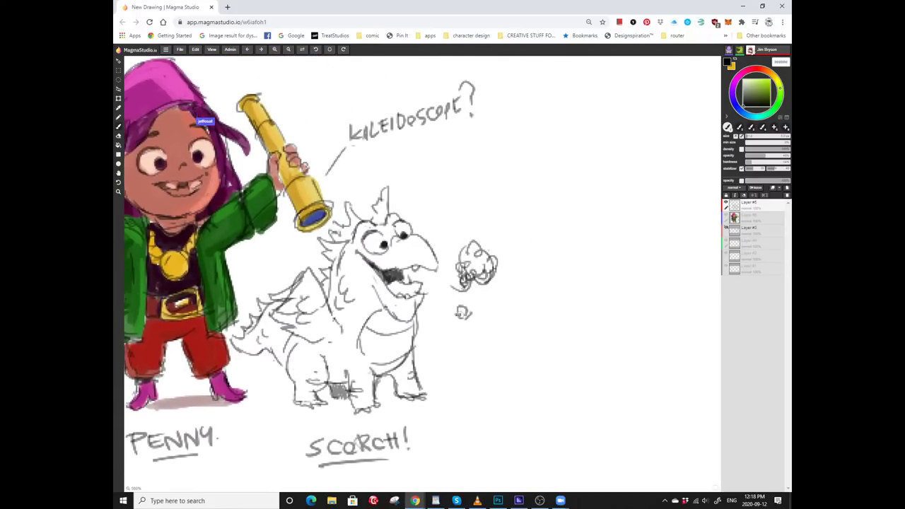
{"action": "left_click_drag", "start_coordinate": [205, 128], "coordinate": [253, 125]}
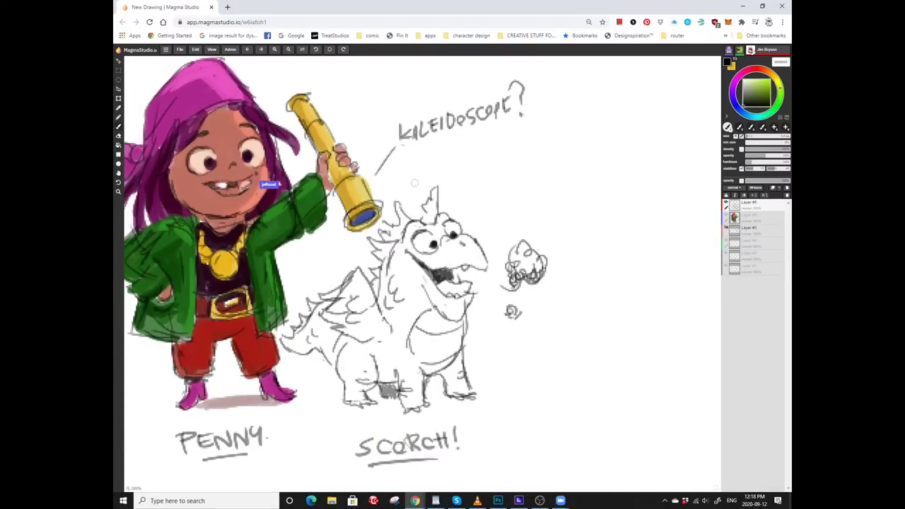
{"action": "scroll", "coordinate": [291, 233], "scroll_direction": "down", "scroll_amount": 3}
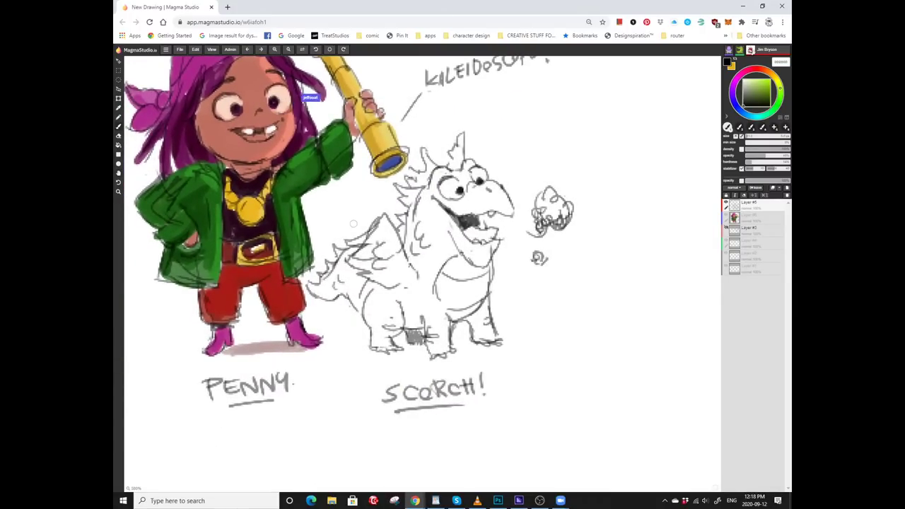
{"action": "left_click_drag", "start_coordinate": [291, 234], "coordinate": [377, 285]}
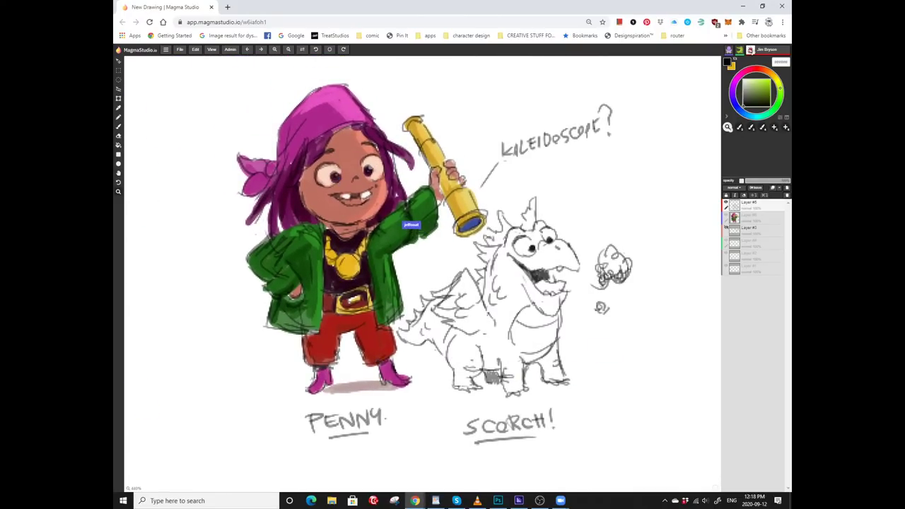
{"action": "scroll", "coordinate": [412, 228], "scroll_direction": "up", "scroll_amount": 3}
{"action": "scroll", "coordinate": [495, 253], "scroll_direction": "up", "scroll_amount": 1}
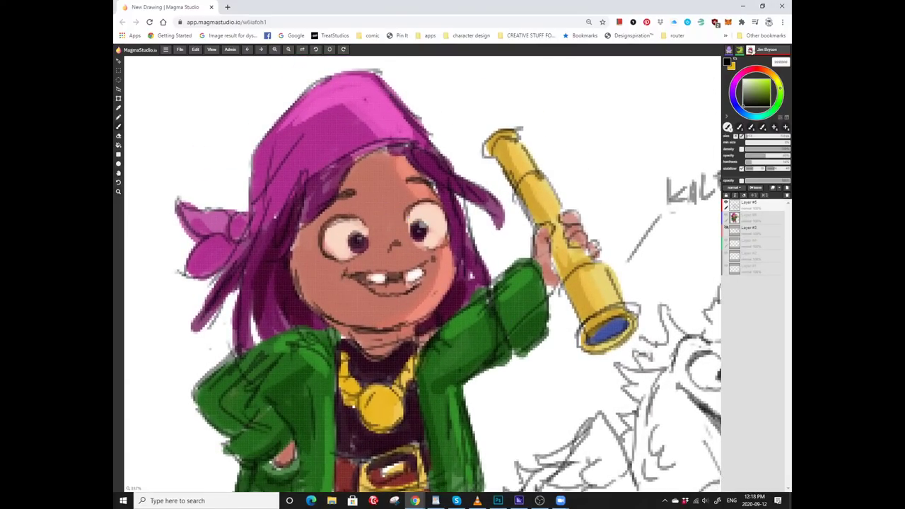
{"action": "left_click_drag", "start_coordinate": [417, 283], "coordinate": [443, 313]}
{"action": "left_click_drag", "start_coordinate": [392, 335], "coordinate": [400, 344]}
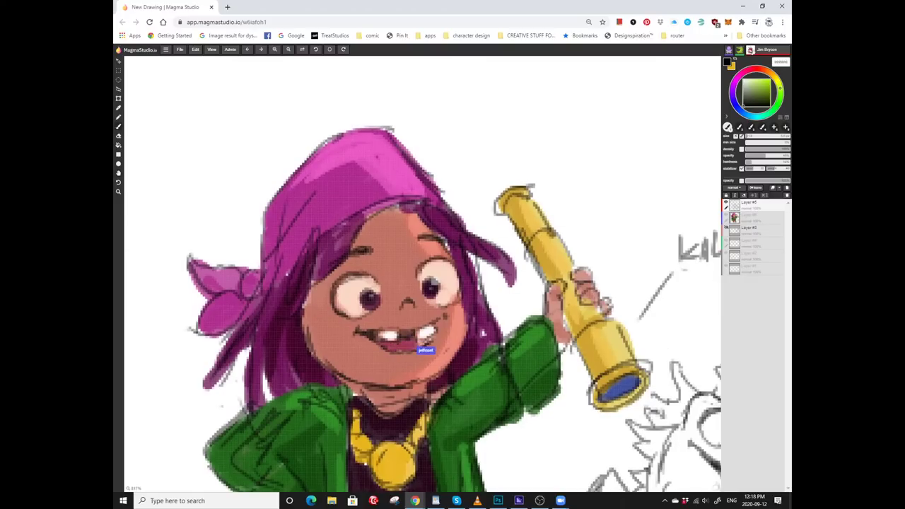
{"action": "mouse_move", "coordinate": [503, 328]}
{"action": "left_mouse_down"}
{"action": "mouse_move", "coordinate": [480, 327]}
{"action": "mouse_move", "coordinate": [527, 318]}
{"action": "mouse_move", "coordinate": [528, 309]}
{"action": "left_mouse_up"}
{"action": "scroll", "coordinate": [372, 275], "scroll_direction": "down", "scroll_amount": 2}
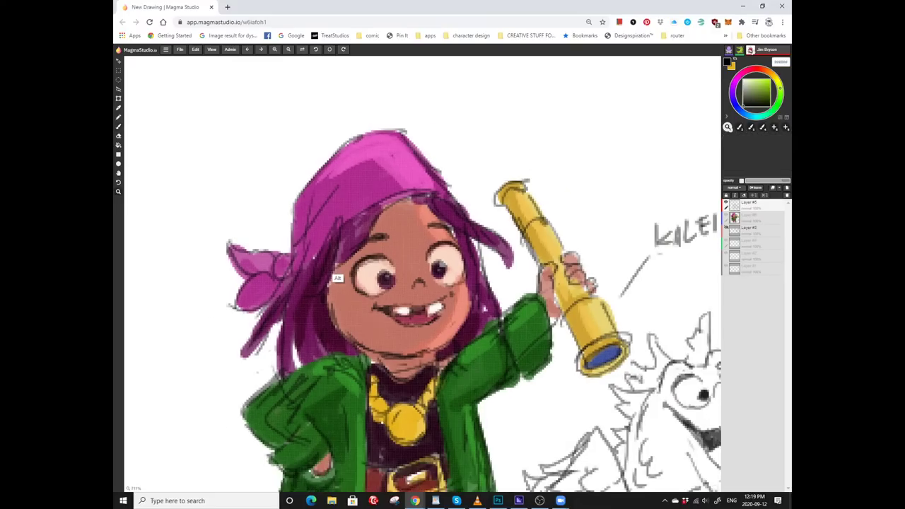
{"action": "scroll", "coordinate": [481, 296], "scroll_direction": "up", "scroll_amount": 2}
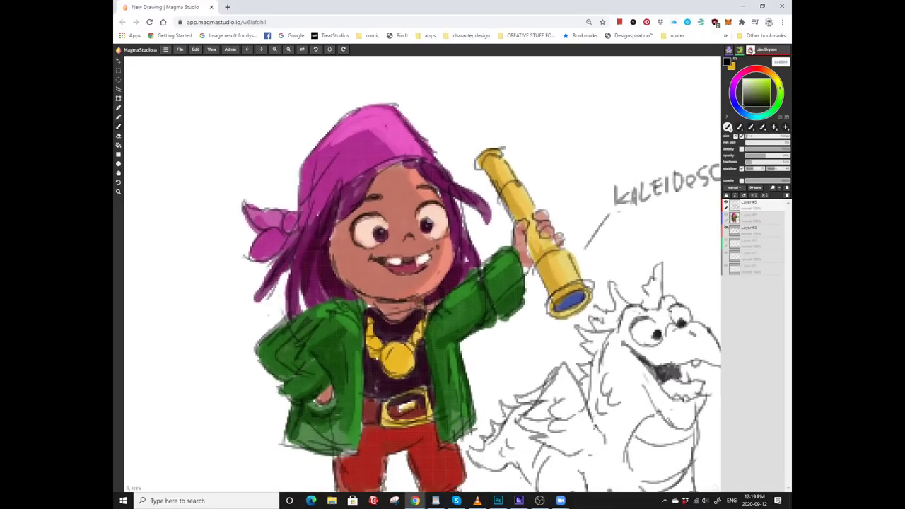
{"action": "left_click_drag", "start_coordinate": [495, 283], "coordinate": [478, 307]}
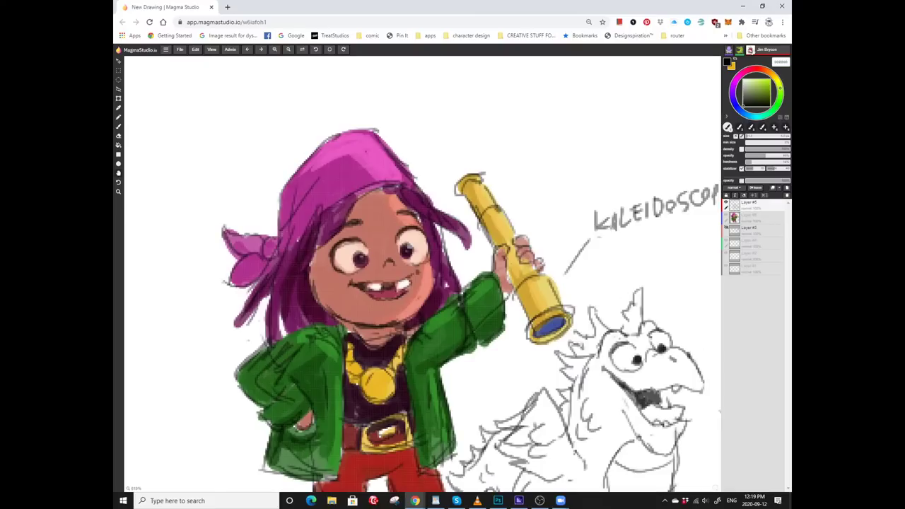
{"action": "left_click_drag", "start_coordinate": [424, 297], "coordinate": [465, 245]}
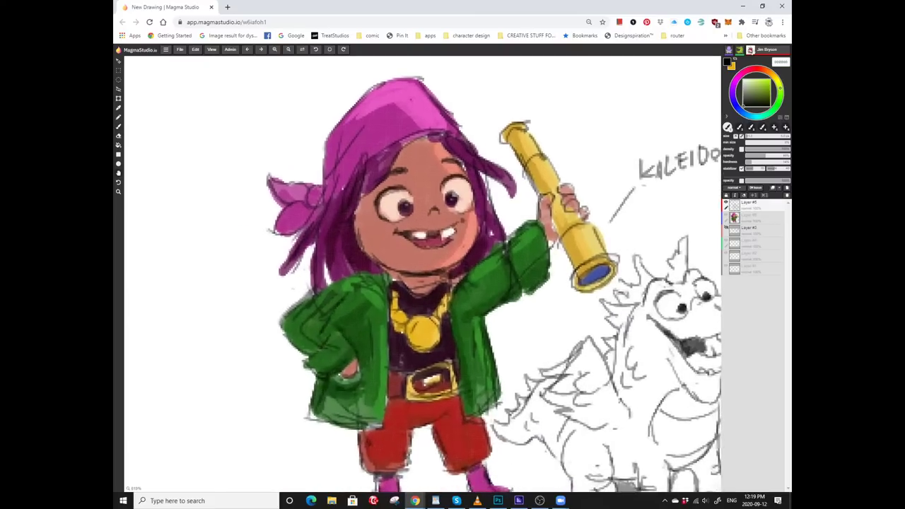
{"action": "left_click_drag", "start_coordinate": [452, 283], "coordinate": [448, 241]}
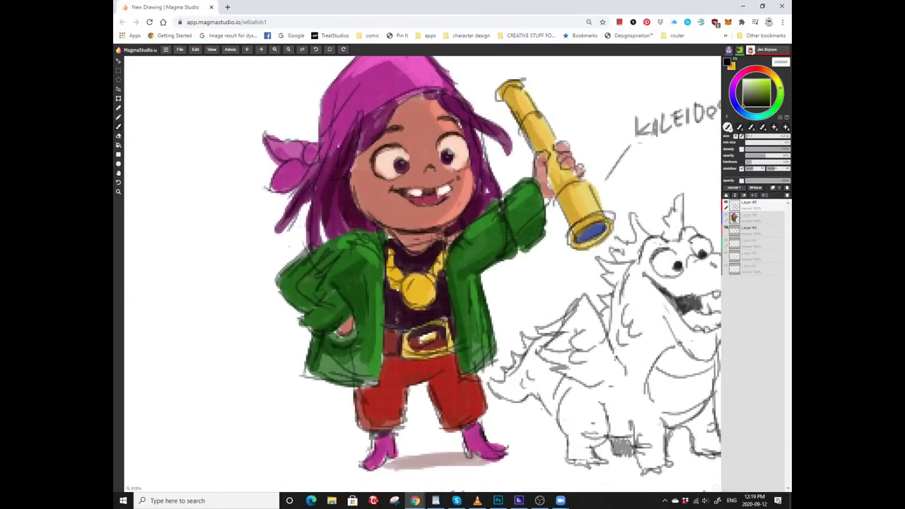
{"action": "left_click_drag", "start_coordinate": [452, 269], "coordinate": [497, 259]}
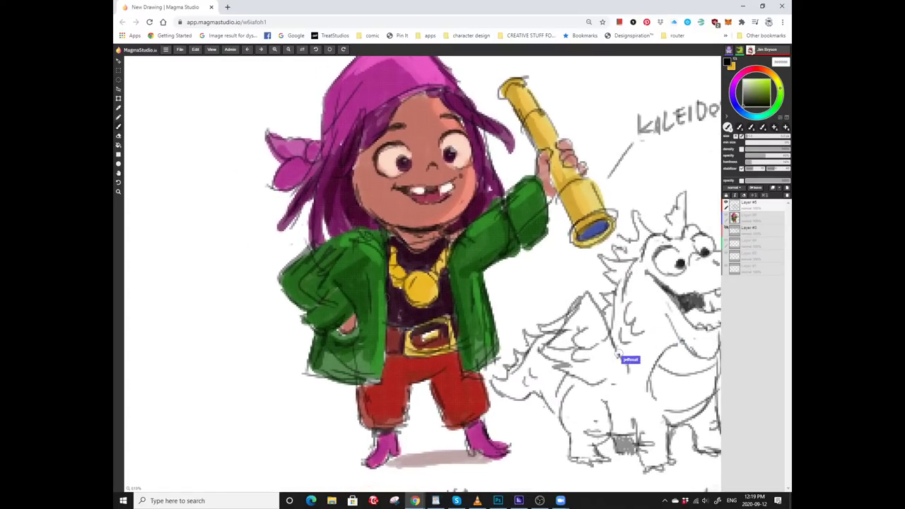
{"action": "left_click_drag", "start_coordinate": [452, 283], "coordinate": [451, 241]}
{"action": "left_click_drag", "start_coordinate": [453, 282], "coordinate": [431, 318]}
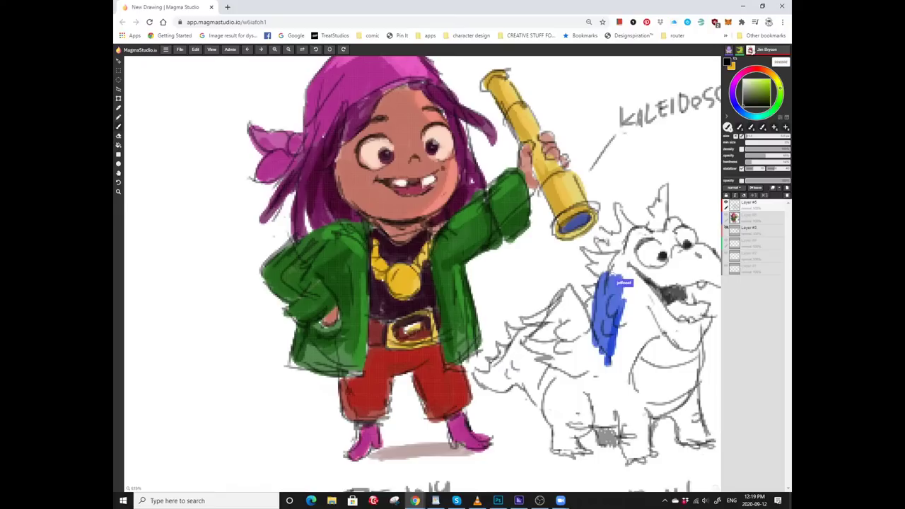
{"action": "left_click_drag", "start_coordinate": [452, 283], "coordinate": [470, 216]}
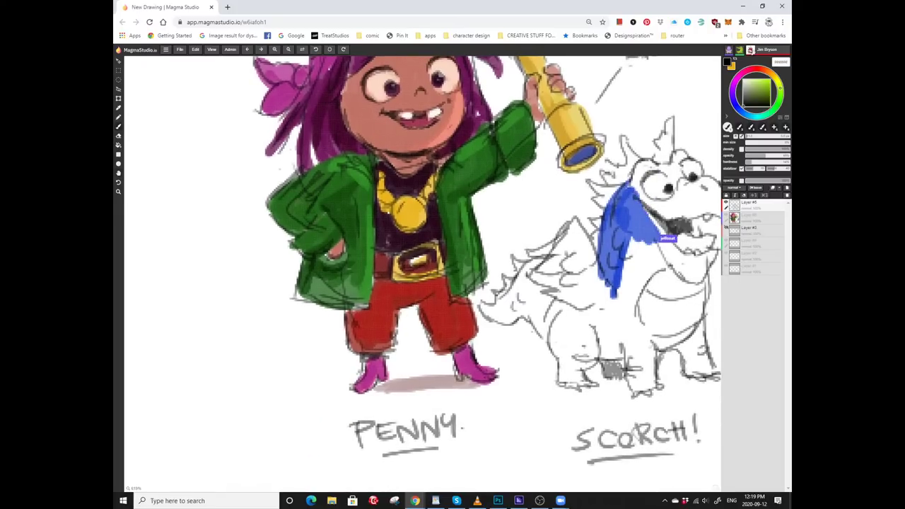
{"action": "left_click_drag", "start_coordinate": [453, 283], "coordinate": [475, 255]}
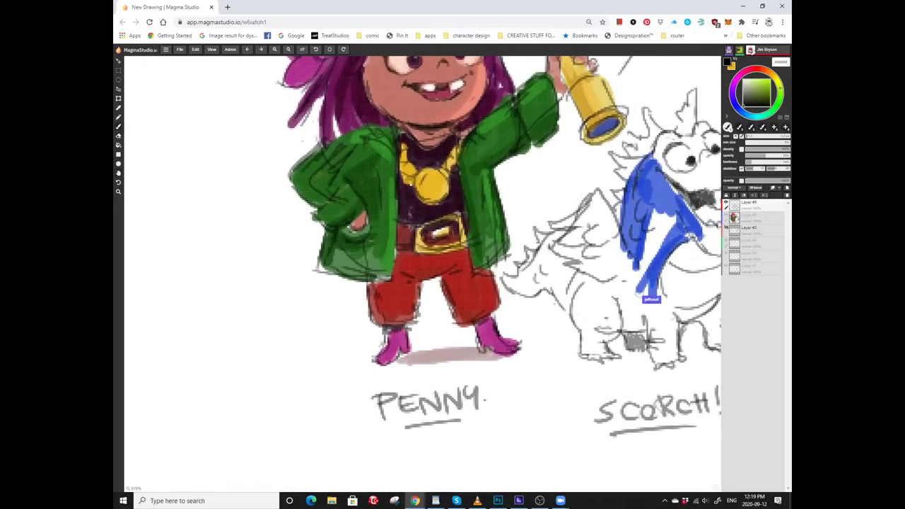
Sketch a slanted flagpole with a wavy flag outline in the empty area beside Penny's head, below the title lettering.
{"action": "scroll", "coordinate": [452, 283], "scroll_direction": "down", "scroll_amount": 3}
{"action": "scroll", "coordinate": [452, 283], "scroll_direction": "up", "scroll_amount": 2}
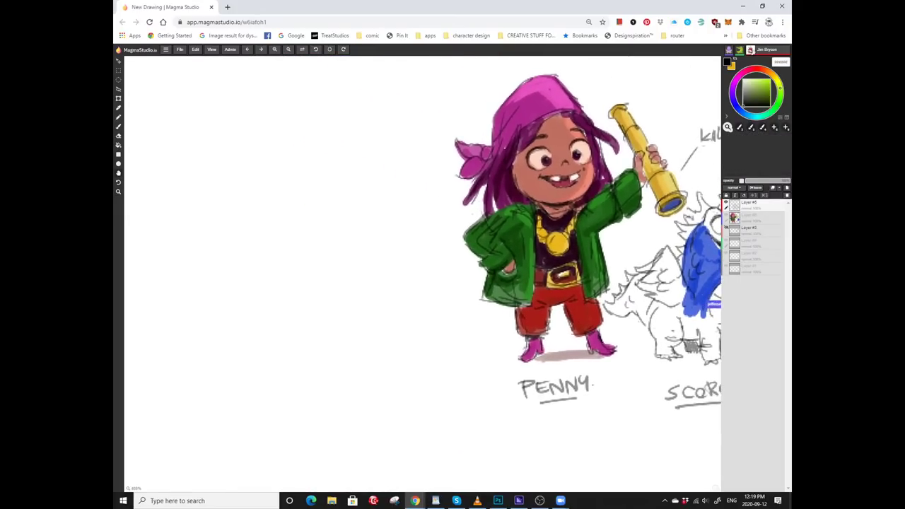
{"action": "scroll", "coordinate": [453, 283], "scroll_direction": "up", "scroll_amount": 3}
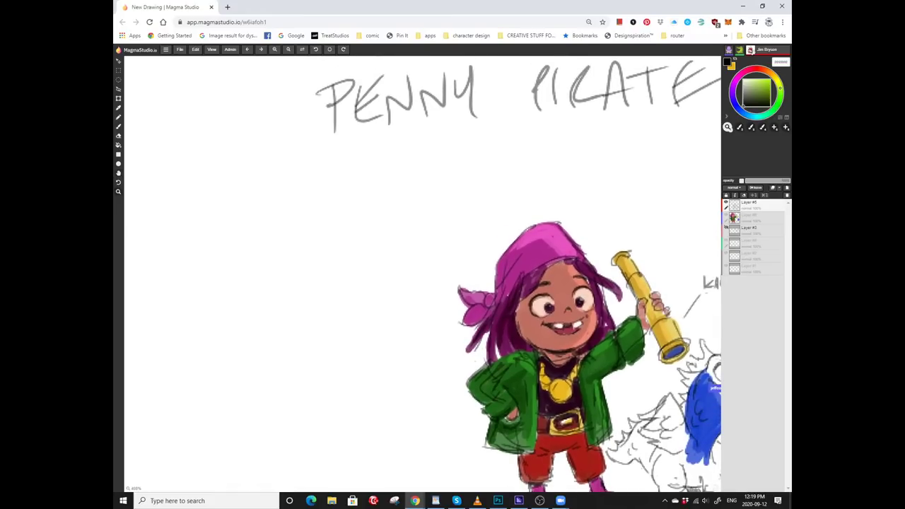
{"action": "key", "text": "b"}
{"action": "left_click_drag", "start_coordinate": [404, 306], "coordinate": [363, 192]}
{"action": "scroll", "coordinate": [385, 190], "scroll_direction": "up", "scroll_amount": 1}
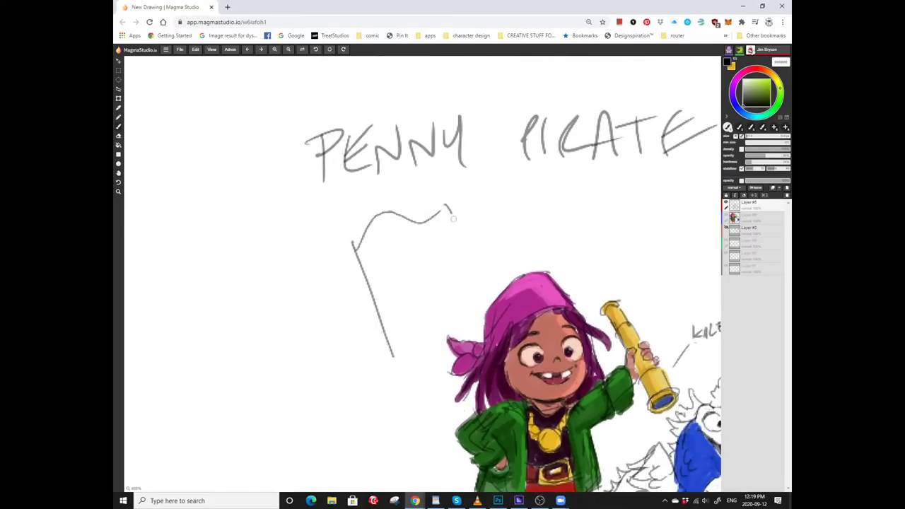
{"action": "left_click_drag", "start_coordinate": [453, 219], "coordinate": [467, 261]}
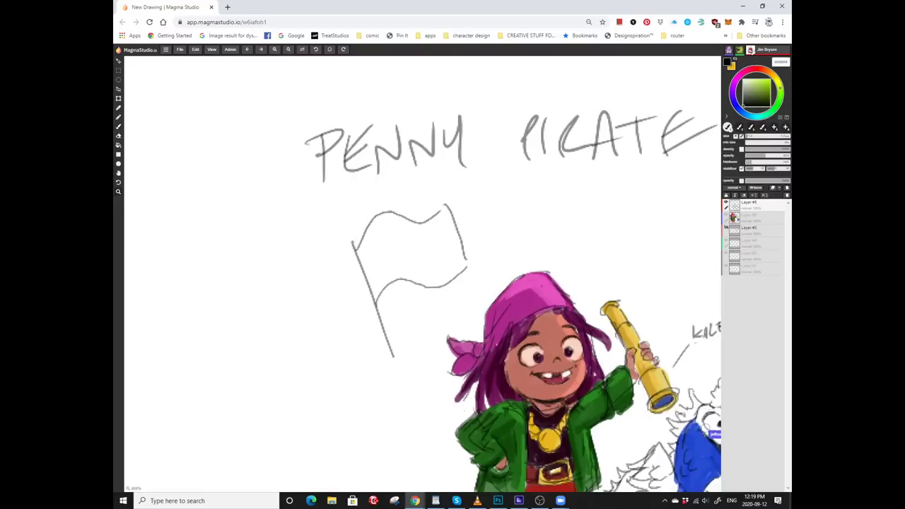
Thicken the flag's outline into a closed shape and fill its interior with black.
{"action": "scroll", "coordinate": [393, 212], "scroll_direction": "up", "scroll_amount": 1}
{"action": "scroll", "coordinate": [386, 198], "scroll_direction": "up", "scroll_amount": 1}
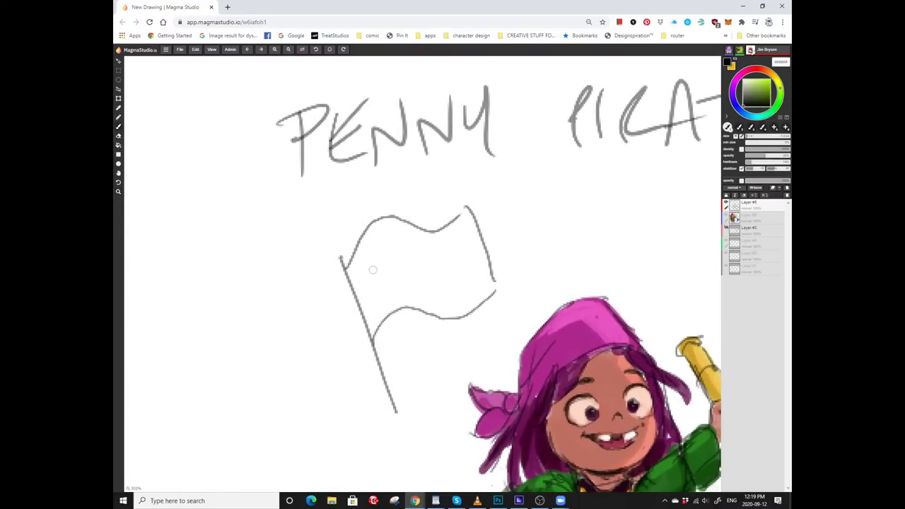
{"action": "mouse_move", "coordinate": [372, 336]}
{"action": "left_mouse_down"}
{"action": "mouse_move", "coordinate": [348, 270]}
{"action": "mouse_move", "coordinate": [368, 235]}
{"action": "mouse_move", "coordinate": [391, 220]}
{"action": "mouse_move", "coordinate": [447, 228]}
{"action": "mouse_move", "coordinate": [465, 211]}
{"action": "mouse_move", "coordinate": [489, 291]}
{"action": "mouse_move", "coordinate": [452, 316]}
{"action": "mouse_move", "coordinate": [409, 305]}
{"action": "mouse_move", "coordinate": [369, 331]}
{"action": "left_mouse_up"}
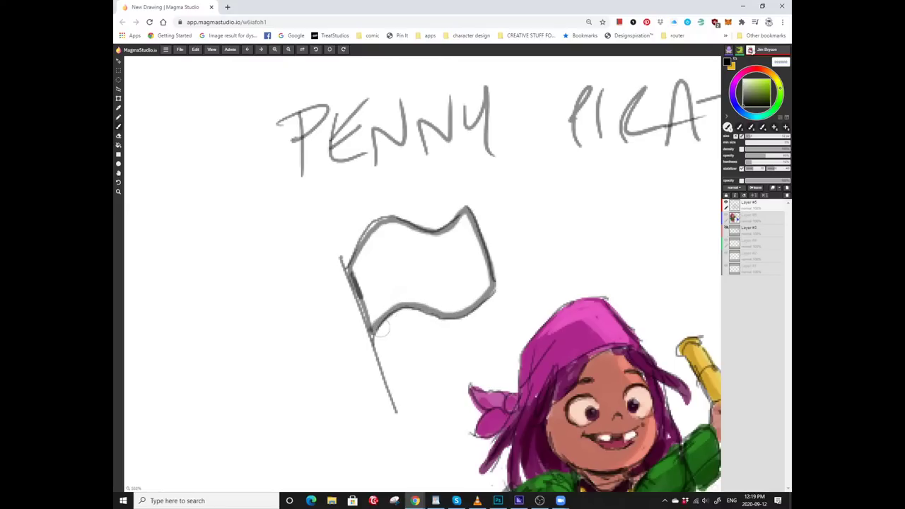
{"action": "key", "text": "g"}
{"action": "left_click", "coordinate": [424, 269]}
{"action": "key", "text": "b"}
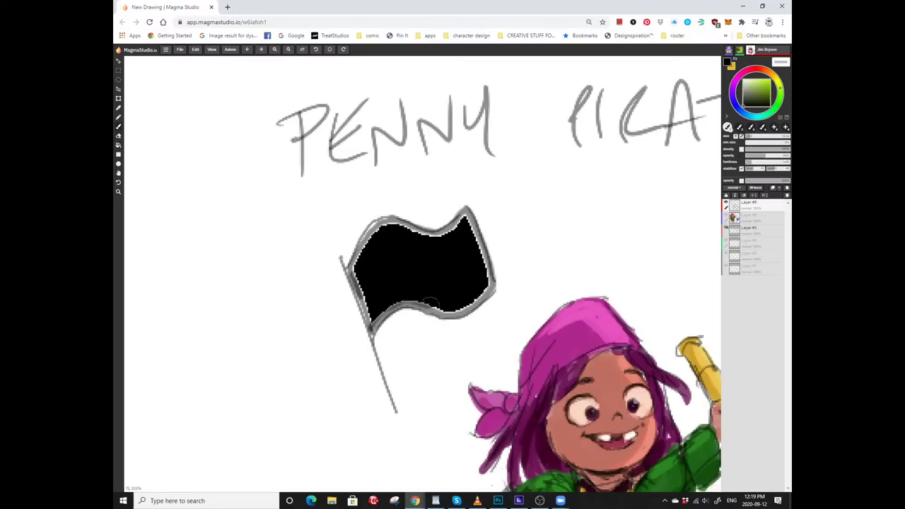
Paint black over the light gaps between the fill and the flag's outline along all its edges.
{"action": "mouse_move", "coordinate": [429, 303]}
{"action": "left_mouse_down"}
{"action": "mouse_move", "coordinate": [481, 302]}
{"action": "mouse_move", "coordinate": [460, 315]}
{"action": "mouse_move", "coordinate": [489, 288]}
{"action": "mouse_move", "coordinate": [466, 210]}
{"action": "left_mouse_up"}
{"action": "left_click_drag", "start_coordinate": [425, 241], "coordinate": [438, 240]}
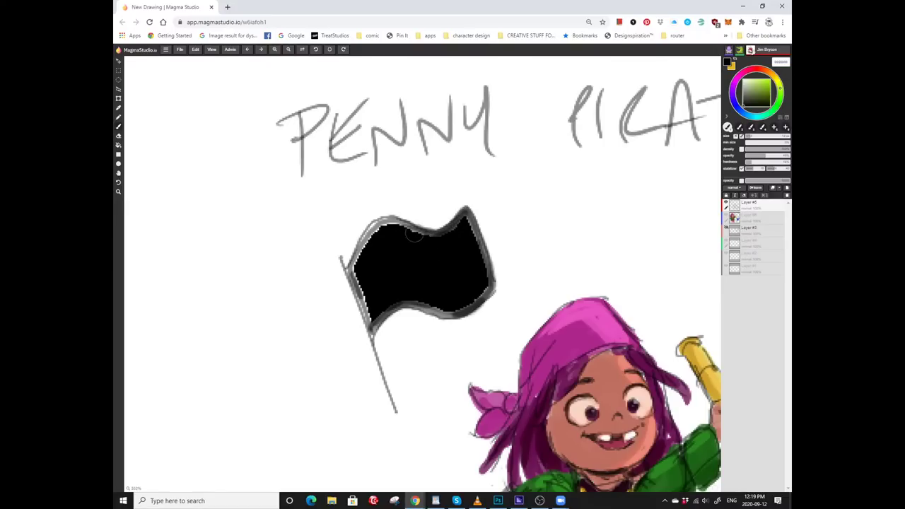
{"action": "mouse_move", "coordinate": [397, 226]}
{"action": "left_mouse_down"}
{"action": "mouse_move", "coordinate": [359, 256]}
{"action": "mouse_move", "coordinate": [368, 243]}
{"action": "left_mouse_up"}
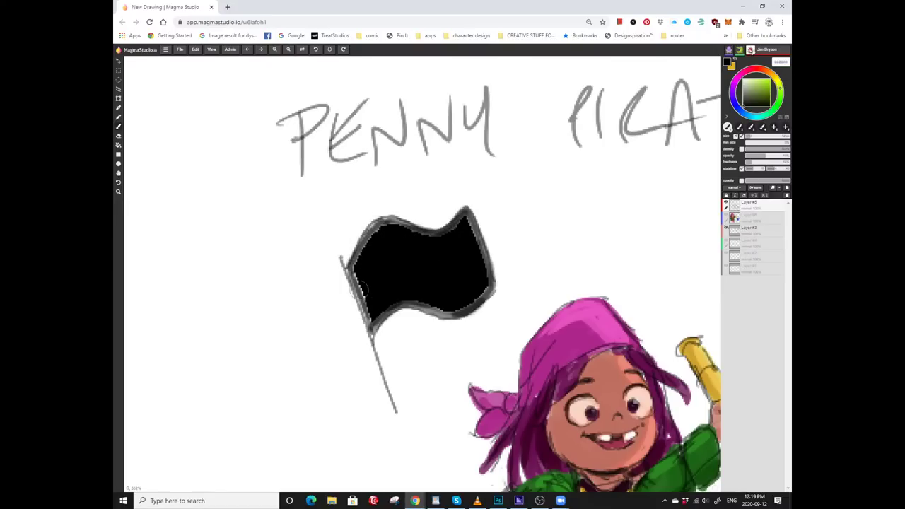
{"action": "left_click_drag", "start_coordinate": [360, 288], "coordinate": [354, 275]}
{"action": "scroll", "coordinate": [357, 283], "scroll_direction": "down", "scroll_amount": 1}
{"action": "mouse_move", "coordinate": [361, 233]}
{"action": "left_mouse_down"}
{"action": "mouse_move", "coordinate": [376, 277]}
{"action": "mouse_move", "coordinate": [364, 311]}
{"action": "mouse_move", "coordinate": [392, 289]}
{"action": "mouse_move", "coordinate": [452, 287]}
{"action": "mouse_move", "coordinate": [465, 218]}
{"action": "mouse_move", "coordinate": [367, 218]}
{"action": "left_mouse_up"}
{"action": "scroll", "coordinate": [424, 282], "scroll_direction": "up", "scroll_amount": 1}
{"action": "mouse_move", "coordinate": [374, 203]}
{"action": "left_mouse_down"}
{"action": "mouse_move", "coordinate": [465, 209]}
{"action": "mouse_move", "coordinate": [477, 240]}
{"action": "mouse_move", "coordinate": [444, 284]}
{"action": "left_mouse_up"}
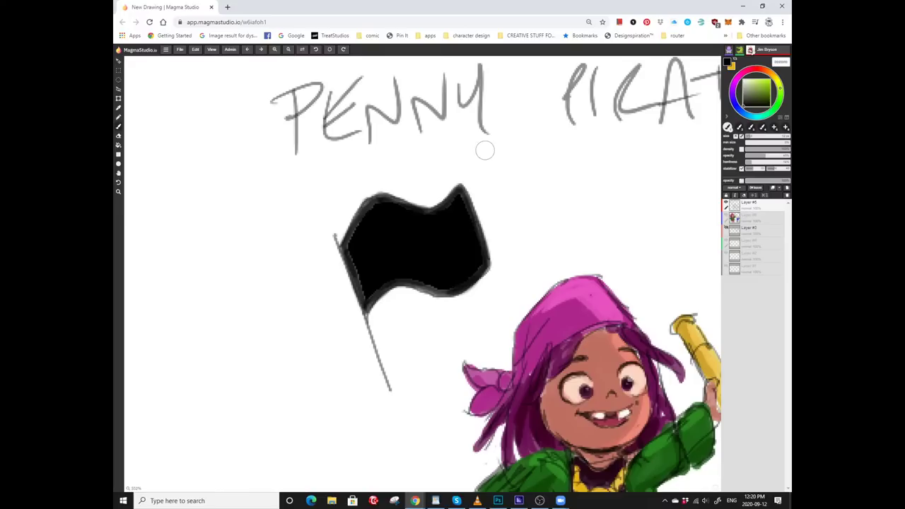
Paint a white skull and crossbones on the black flag, with dark eyes, a nose and a smile.
{"action": "left_click", "coordinate": [757, 116]}
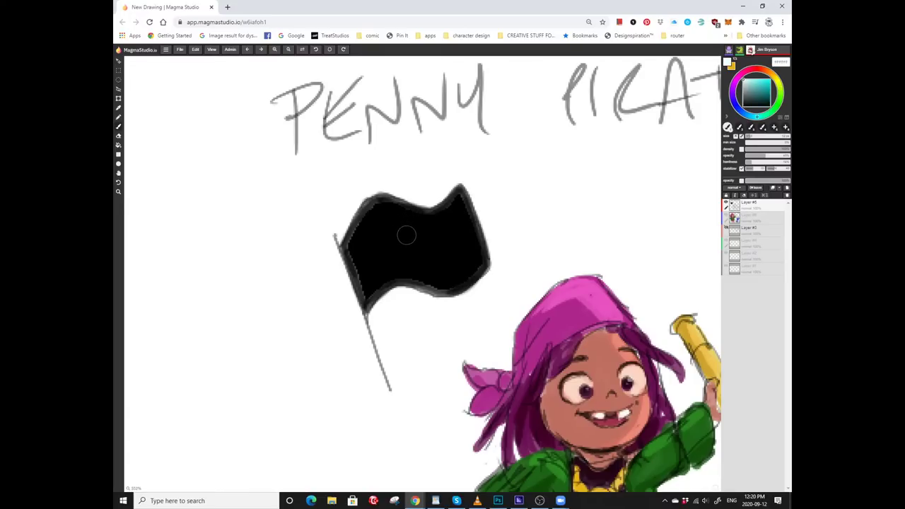
{"action": "mouse_move", "coordinate": [422, 225]}
{"action": "left_mouse_down"}
{"action": "mouse_move", "coordinate": [399, 223]}
{"action": "mouse_move", "coordinate": [395, 238]}
{"action": "mouse_move", "coordinate": [421, 237]}
{"action": "mouse_move", "coordinate": [399, 229]}
{"action": "mouse_move", "coordinate": [412, 217]}
{"action": "mouse_move", "coordinate": [429, 224]}
{"action": "mouse_move", "coordinate": [417, 245]}
{"action": "mouse_move", "coordinate": [410, 222]}
{"action": "mouse_move", "coordinate": [413, 233]}
{"action": "mouse_move", "coordinate": [424, 217]}
{"action": "mouse_move", "coordinate": [407, 249]}
{"action": "mouse_move", "coordinate": [403, 224]}
{"action": "mouse_move", "coordinate": [423, 256]}
{"action": "mouse_move", "coordinate": [411, 254]}
{"action": "mouse_move", "coordinate": [418, 237]}
{"action": "mouse_move", "coordinate": [424, 259]}
{"action": "mouse_move", "coordinate": [411, 243]}
{"action": "mouse_move", "coordinate": [422, 254]}
{"action": "mouse_move", "coordinate": [416, 244]}
{"action": "mouse_move", "coordinate": [416, 257]}
{"action": "mouse_move", "coordinate": [409, 250]}
{"action": "mouse_move", "coordinate": [417, 248]}
{"action": "mouse_move", "coordinate": [418, 268]}
{"action": "mouse_move", "coordinate": [395, 275]}
{"action": "mouse_move", "coordinate": [449, 254]}
{"action": "mouse_move", "coordinate": [410, 269]}
{"action": "mouse_move", "coordinate": [383, 258]}
{"action": "left_mouse_up"}
{"action": "left_click_drag", "start_coordinate": [443, 278], "coordinate": [445, 280]}
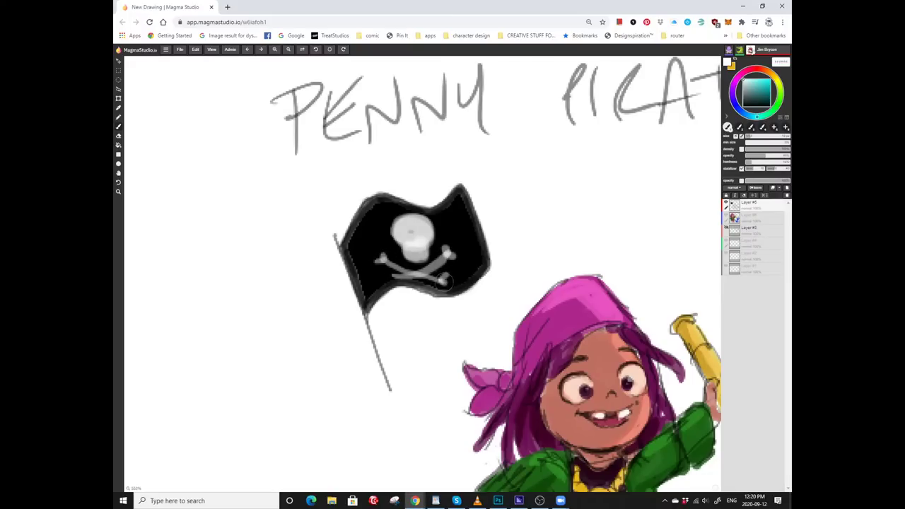
{"action": "scroll", "coordinate": [421, 227], "scroll_direction": "up", "scroll_amount": 2}
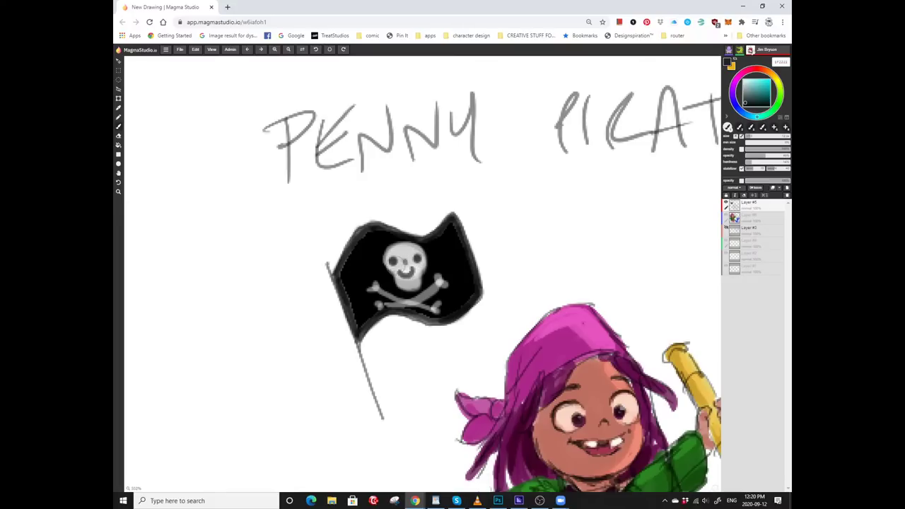
Thicken and darken the flagpole along its full length, then go over the flag's lower edge in the same dark colour.
{"action": "scroll", "coordinate": [419, 280], "scroll_direction": "down", "scroll_amount": 1}
{"action": "scroll", "coordinate": [363, 205], "scroll_direction": "down", "scroll_amount": 2}
{"action": "scroll", "coordinate": [362, 205], "scroll_direction": "left", "scroll_amount": 1}
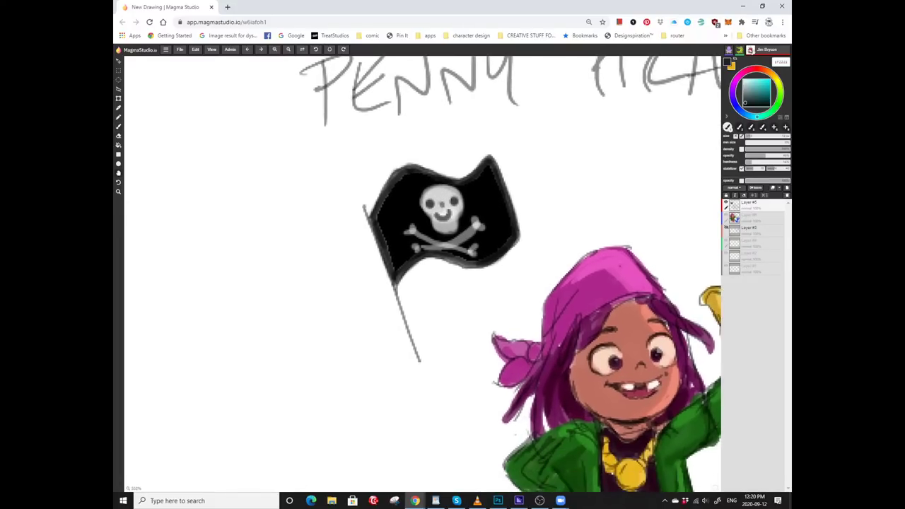
{"action": "left_click_drag", "start_coordinate": [365, 213], "coordinate": [427, 371]}
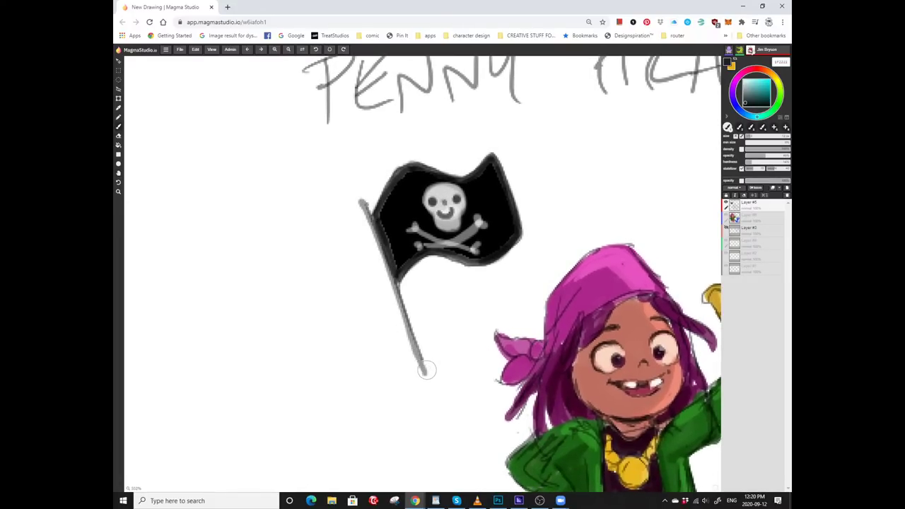
{"action": "left_click_drag", "start_coordinate": [364, 217], "coordinate": [424, 379]}
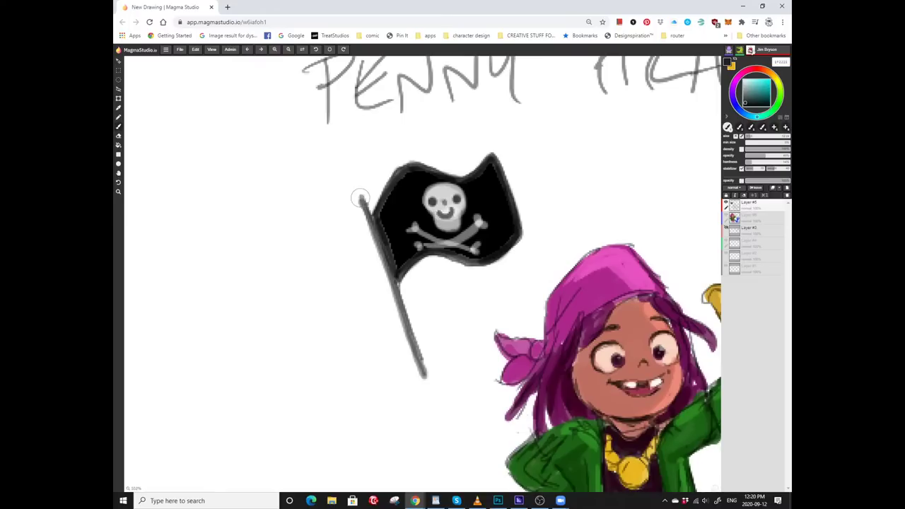
{"action": "left_click_drag", "start_coordinate": [359, 196], "coordinate": [427, 375]}
{"action": "scroll", "coordinate": [424, 367], "scroll_direction": "up", "scroll_amount": 2}
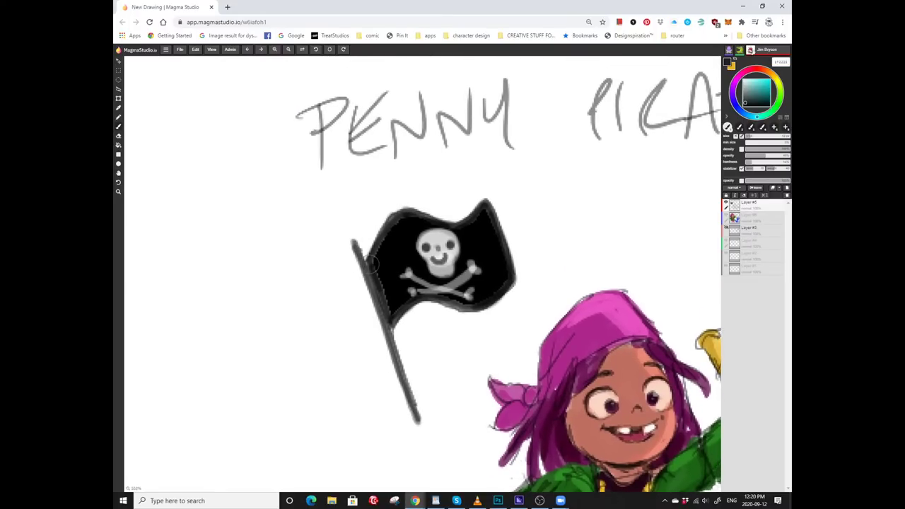
{"action": "mouse_move", "coordinate": [394, 328]}
{"action": "left_mouse_down"}
{"action": "mouse_move", "coordinate": [412, 308]}
{"action": "mouse_move", "coordinate": [470, 312]}
{"action": "mouse_move", "coordinate": [504, 292]}
{"action": "mouse_move", "coordinate": [472, 315]}
{"action": "left_mouse_up"}
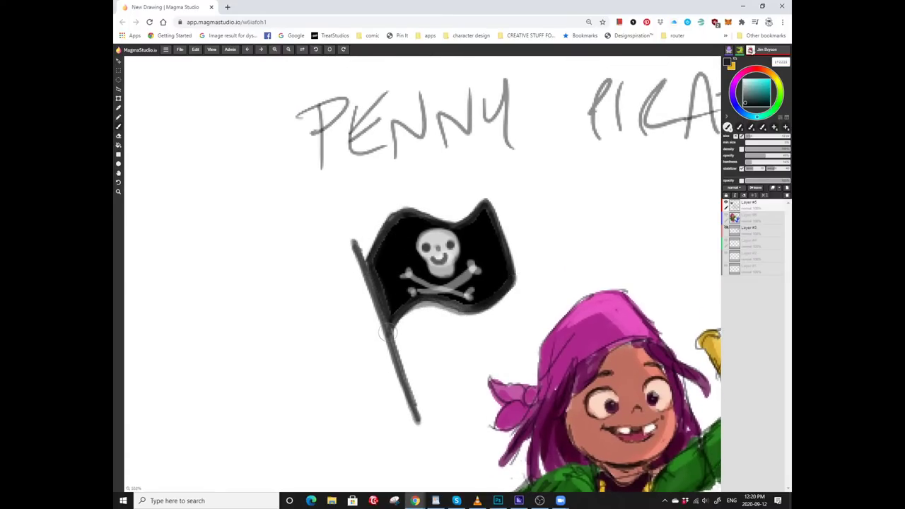
Darken the flag's lower edge along its curve and repaint the crossbones in brighter white.
{"action": "mouse_move", "coordinate": [383, 338]}
{"action": "left_mouse_down"}
{"action": "mouse_move", "coordinate": [426, 307]}
{"action": "mouse_move", "coordinate": [455, 312]}
{"action": "mouse_move", "coordinate": [401, 323]}
{"action": "mouse_move", "coordinate": [439, 298]}
{"action": "mouse_move", "coordinate": [478, 299]}
{"action": "left_mouse_up"}
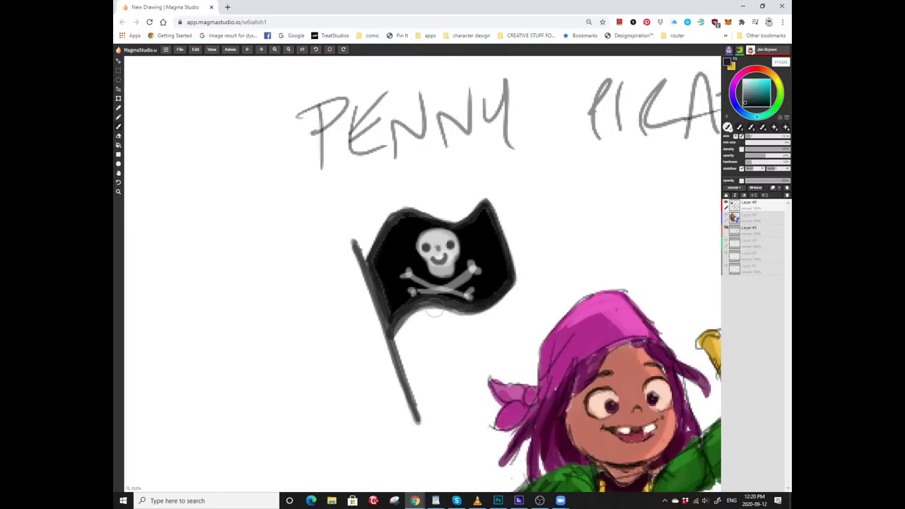
{"action": "left_click_drag", "start_coordinate": [403, 318], "coordinate": [460, 303]}
{"action": "scroll", "coordinate": [458, 186], "scroll_direction": "right", "scroll_amount": 2}
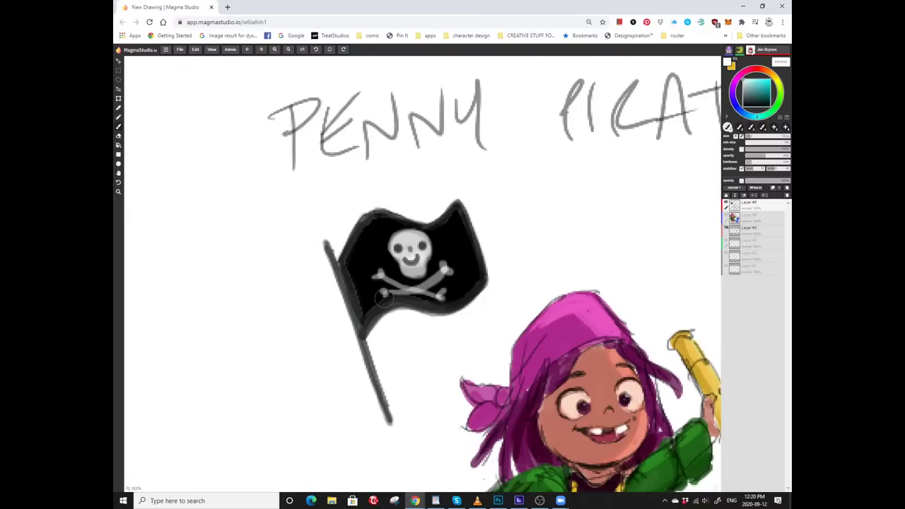
{"action": "left_click_drag", "start_coordinate": [394, 295], "coordinate": [440, 270]}
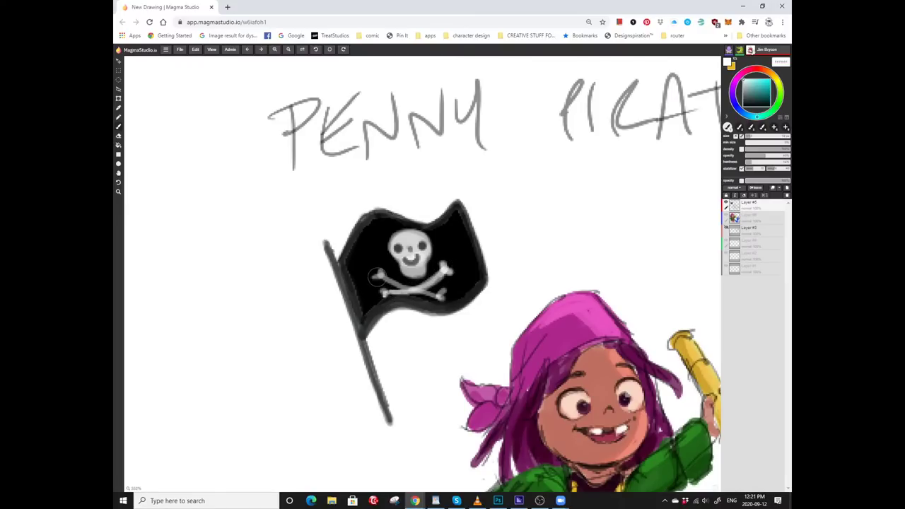
{"action": "left_click_drag", "start_coordinate": [380, 275], "coordinate": [439, 297]}
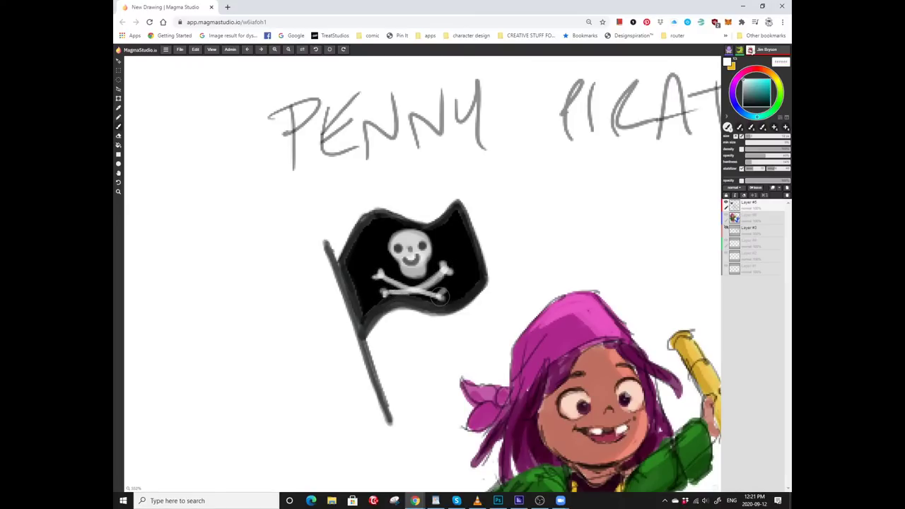
Erase the PENNY PIRATE title above the characters and switch to a black brush.
{"action": "scroll", "coordinate": [386, 293], "scroll_direction": "down", "scroll_amount": 5}
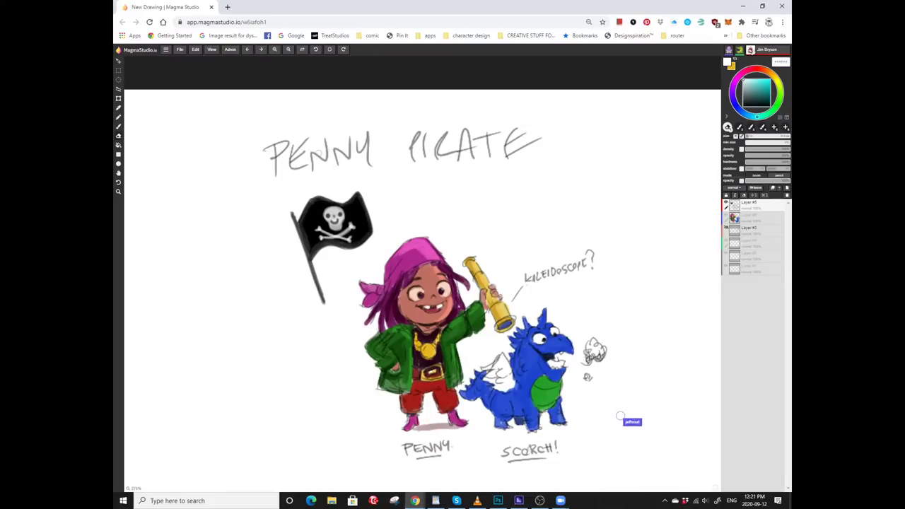
{"action": "mouse_move", "coordinate": [316, 161]}
{"action": "left_mouse_down"}
{"action": "mouse_move", "coordinate": [296, 134]}
{"action": "mouse_move", "coordinate": [259, 147]}
{"action": "mouse_move", "coordinate": [334, 148]}
{"action": "mouse_move", "coordinate": [313, 154]}
{"action": "mouse_move", "coordinate": [352, 161]}
{"action": "mouse_move", "coordinate": [340, 148]}
{"action": "mouse_move", "coordinate": [344, 136]}
{"action": "mouse_move", "coordinate": [397, 125]}
{"action": "mouse_move", "coordinate": [419, 146]}
{"action": "mouse_move", "coordinate": [423, 132]}
{"action": "mouse_move", "coordinate": [462, 142]}
{"action": "mouse_move", "coordinate": [449, 136]}
{"action": "mouse_move", "coordinate": [531, 134]}
{"action": "mouse_move", "coordinate": [444, 125]}
{"action": "left_mouse_up"}
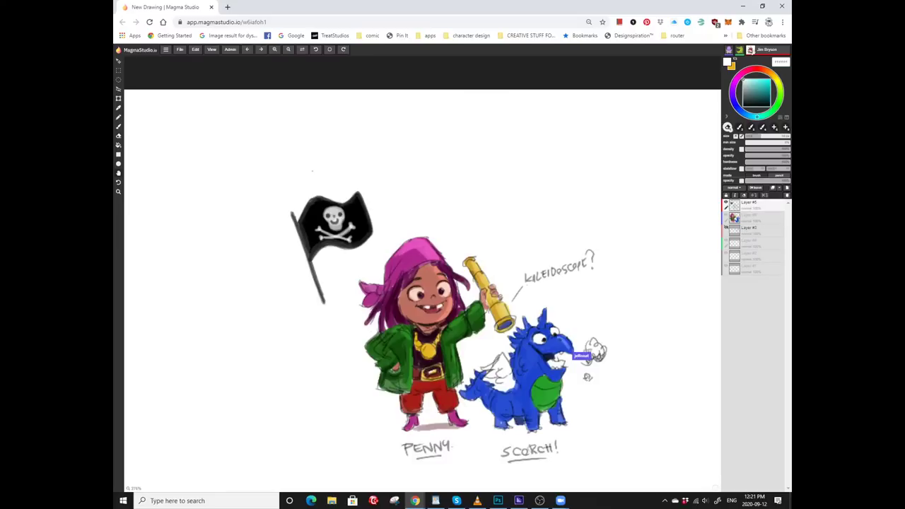
{"action": "left_click_drag", "start_coordinate": [530, 151], "coordinate": [438, 86]}
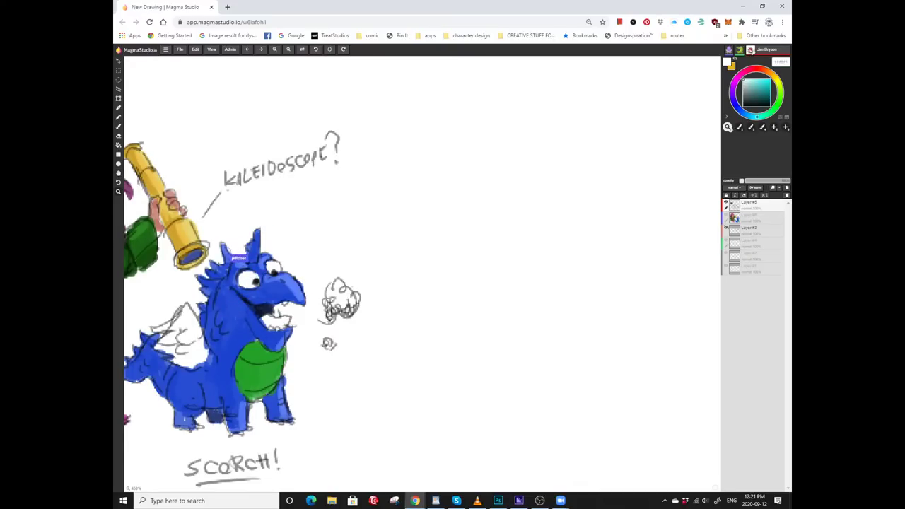
{"action": "key", "text": "d"}
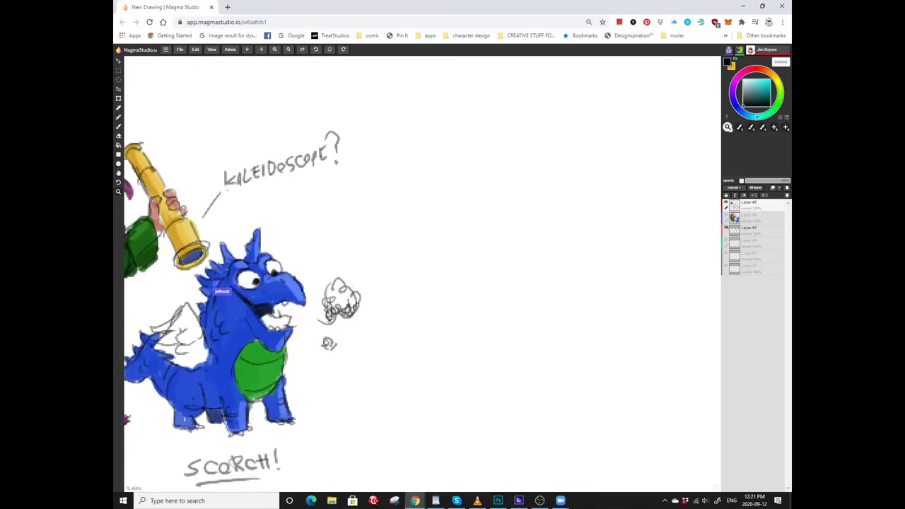
{"action": "key", "text": "b"}
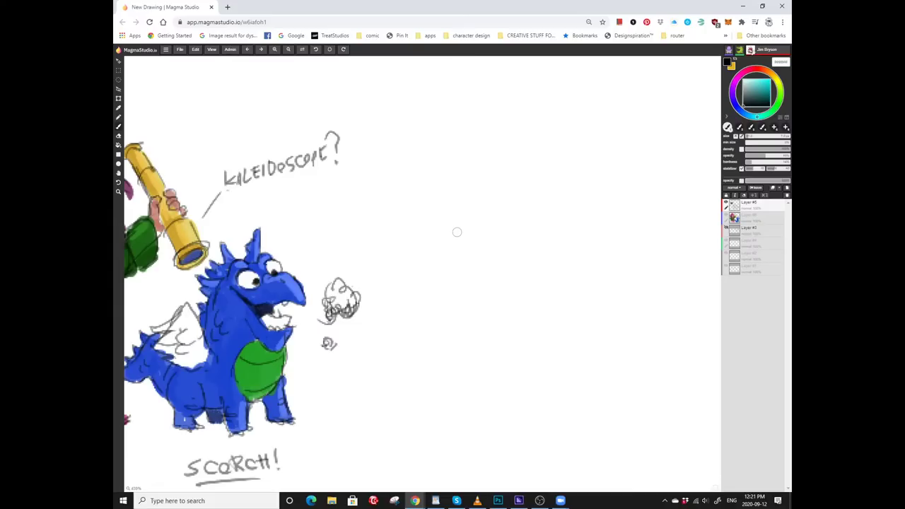
{"action": "key", "text": "z"}
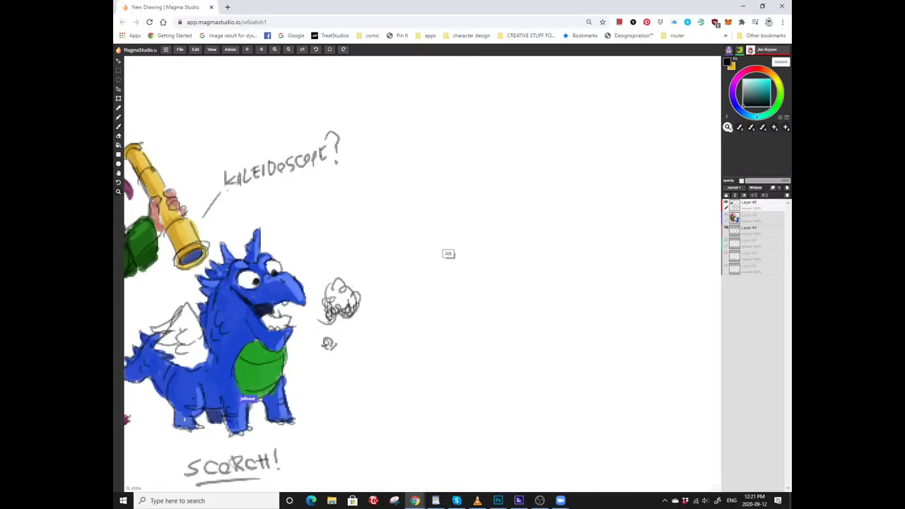
{"action": "left_click", "coordinate": [447, 256], "text": "alt"}
{"action": "left_click", "coordinate": [443, 284], "text": "alt"}
{"action": "left_click", "coordinate": [444, 284], "text": "alt"}
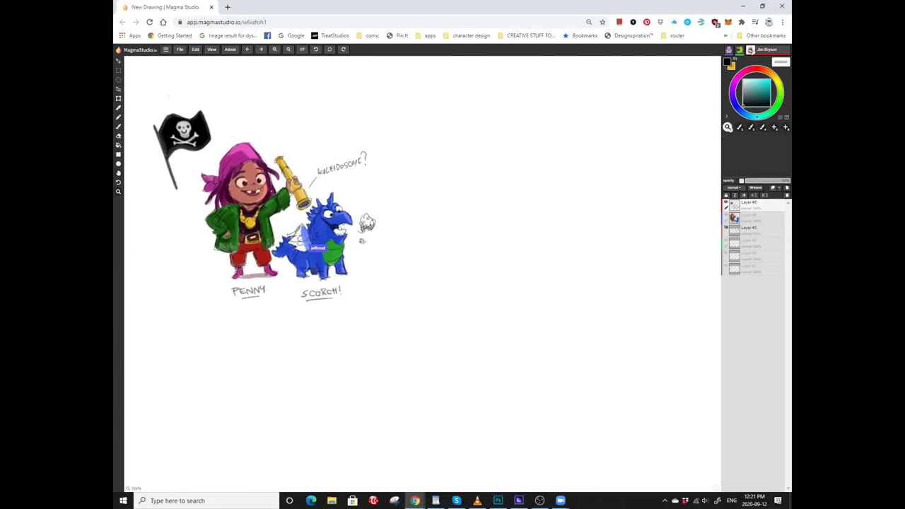
{"action": "left_click", "coordinate": [391, 199]}
{"action": "left_click", "coordinate": [494, 313]}
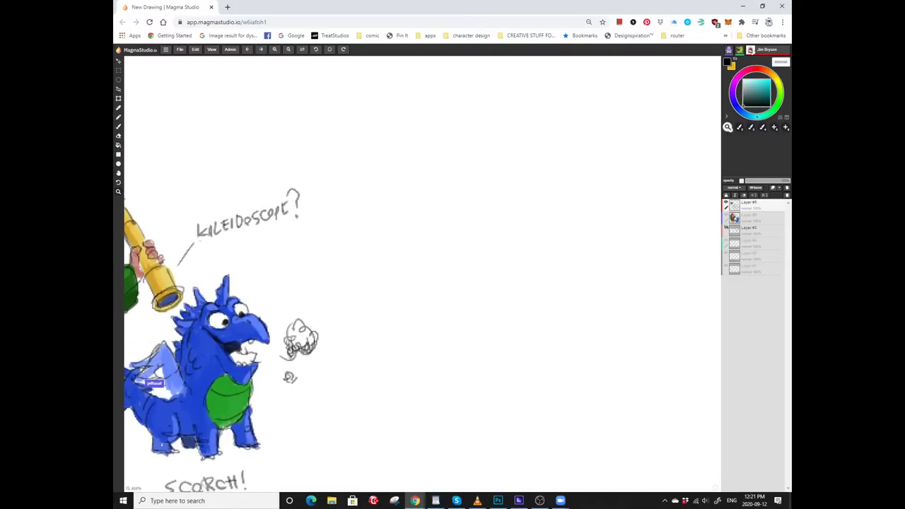
{"action": "key", "text": "b"}
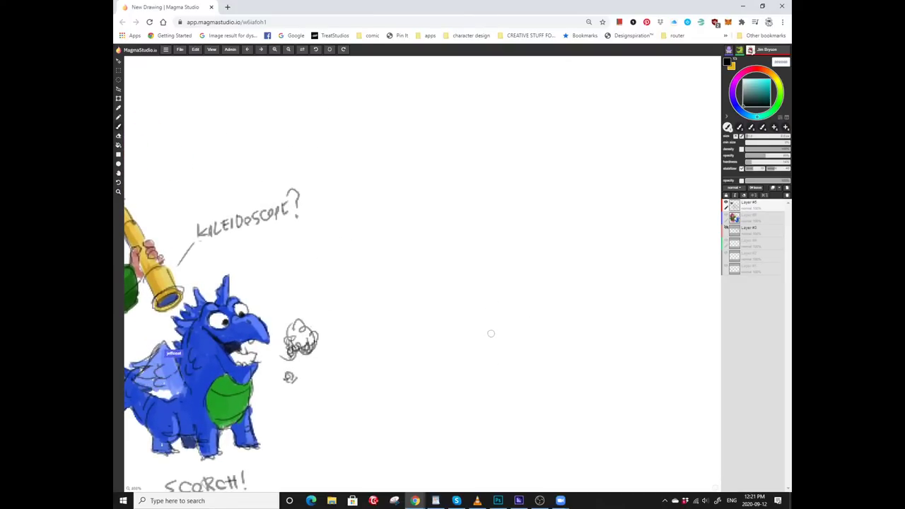
{"action": "left_click_drag", "start_coordinate": [457, 326], "coordinate": [501, 276]}
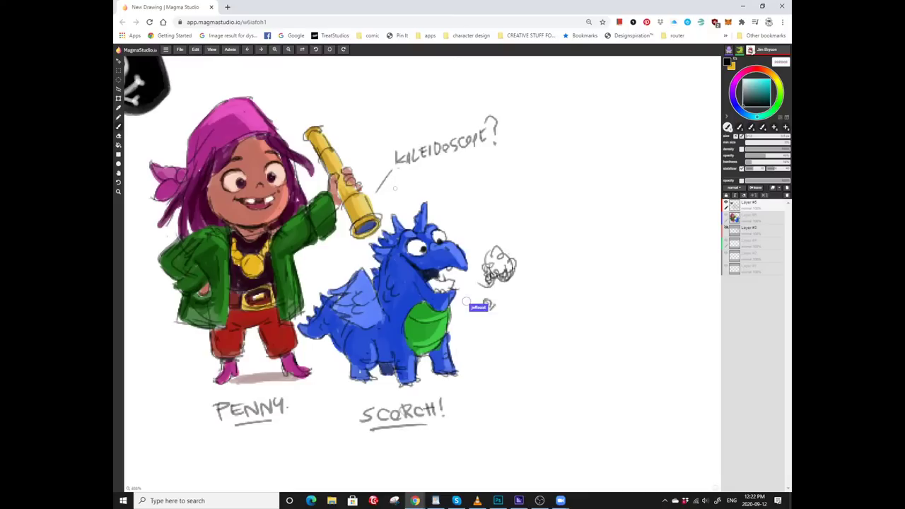
{"action": "mouse_move", "coordinate": [395, 188]}
{"action": "left_mouse_down"}
{"action": "mouse_move", "coordinate": [368, 229]}
{"action": "mouse_move", "coordinate": [244, 276]}
{"action": "left_mouse_up"}
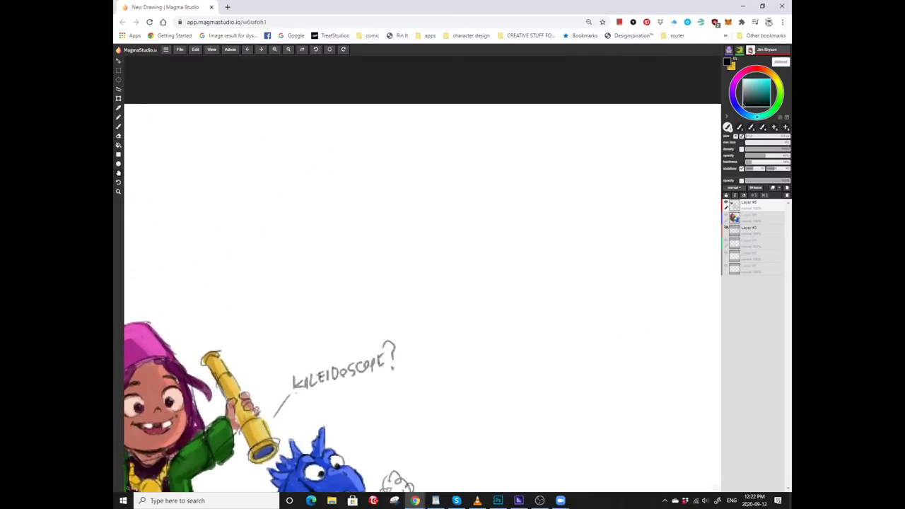
Handwrite the label SEADOGS in the empty area below and beside Penny, and underline it.
{"action": "key", "text": "z"}
{"action": "scroll", "coordinate": [422, 274], "scroll_direction": "down", "scroll_amount": 1}
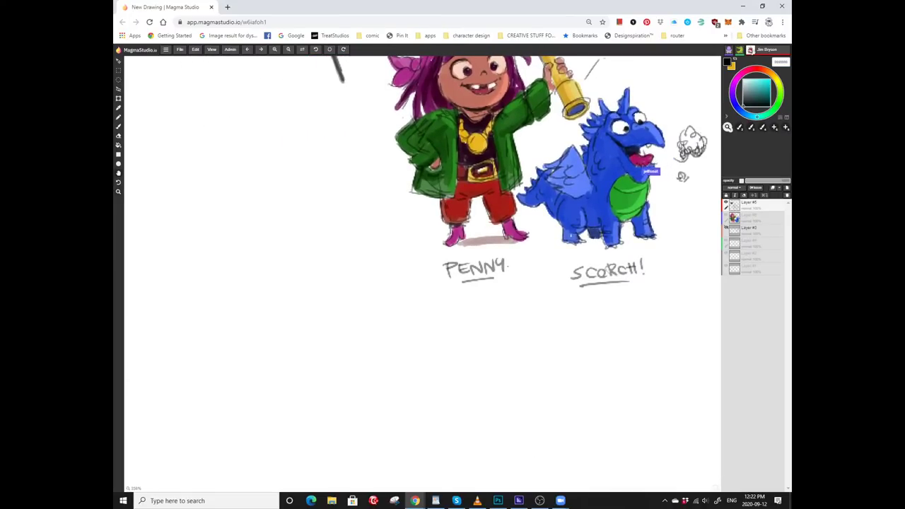
{"action": "key", "text": "b"}
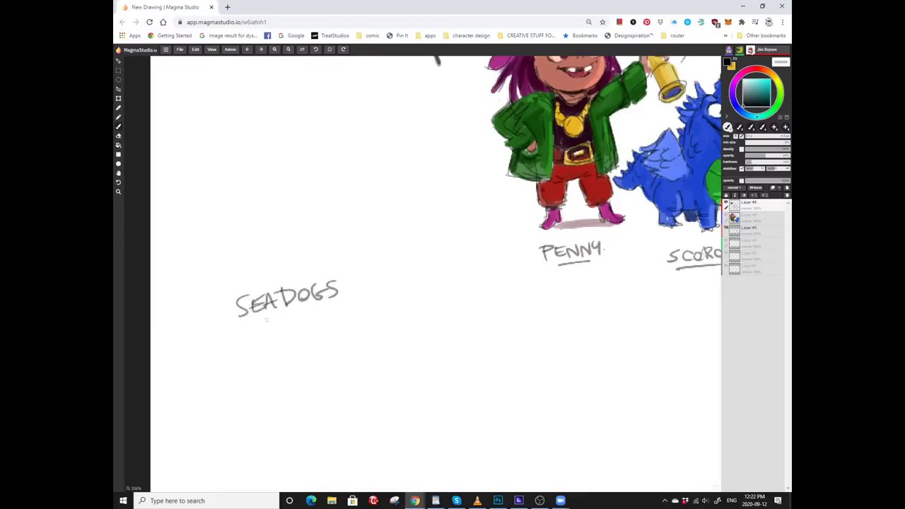
{"action": "left_click_drag", "start_coordinate": [318, 307], "coordinate": [247, 322]}
{"action": "scroll", "coordinate": [431, 269], "scroll_direction": "down", "scroll_amount": 2}
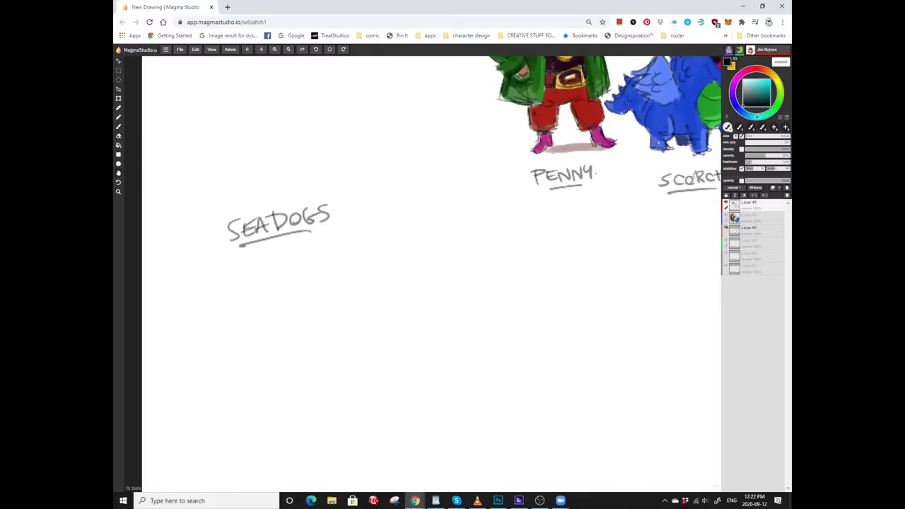
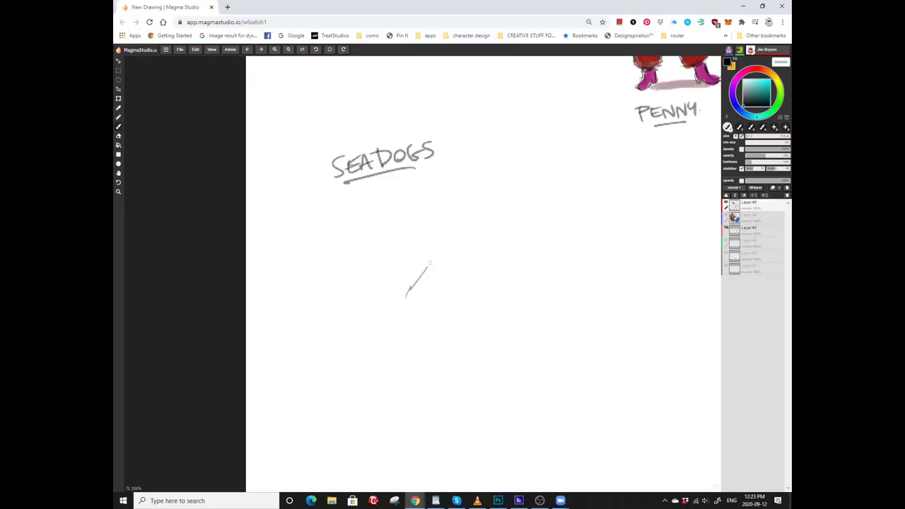
Sketch a new character under the SEADOGS label with a rounded head, narrow torso, one arm held out, a buckled belt and shorts.
{"action": "mouse_move", "coordinate": [361, 229]}
{"action": "left_mouse_down"}
{"action": "mouse_move", "coordinate": [351, 257]}
{"action": "mouse_move", "coordinate": [366, 293]}
{"action": "mouse_move", "coordinate": [412, 323]}
{"action": "left_mouse_up"}
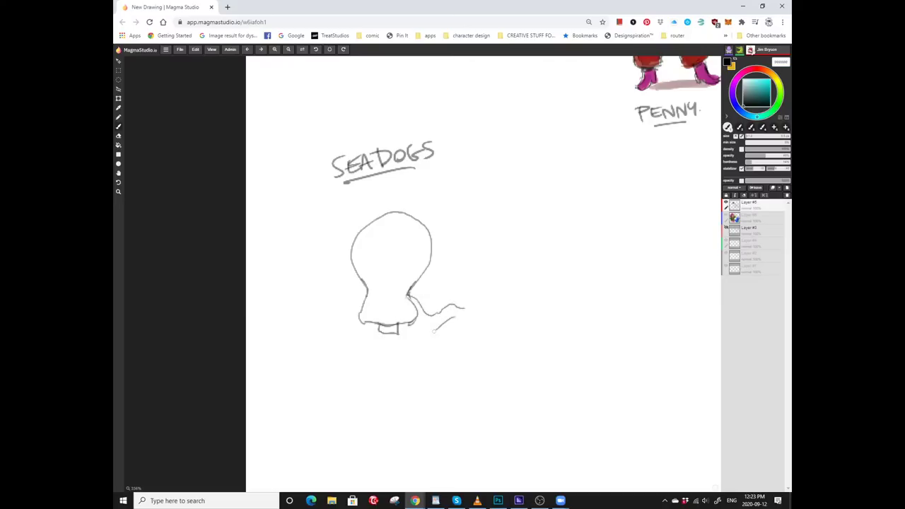
{"action": "left_click_drag", "start_coordinate": [434, 329], "coordinate": [417, 332]}
{"action": "left_click_drag", "start_coordinate": [416, 333], "coordinate": [431, 309]}
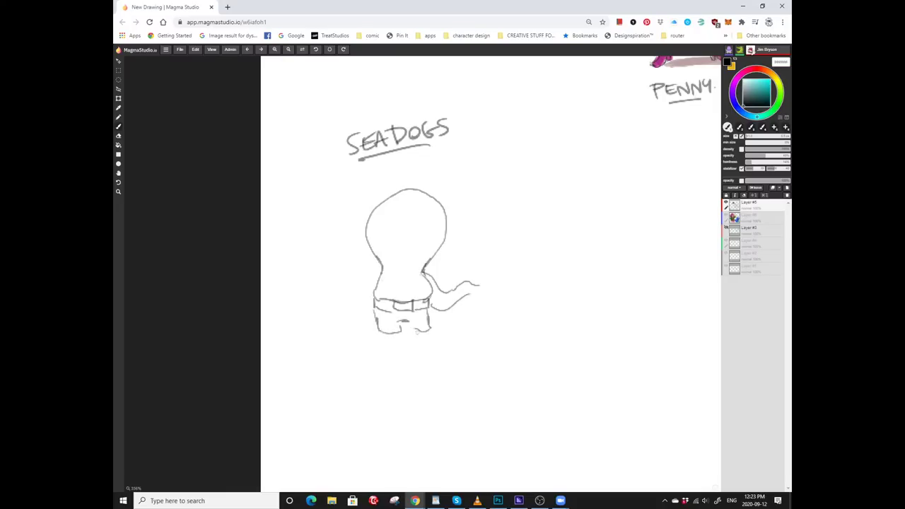
Add the sea dog's peg-like leg, the other leg with a pointed foot, and a second arm bent with its hand at the hip.
{"action": "left_click_drag", "start_coordinate": [390, 344], "coordinate": [388, 318]}
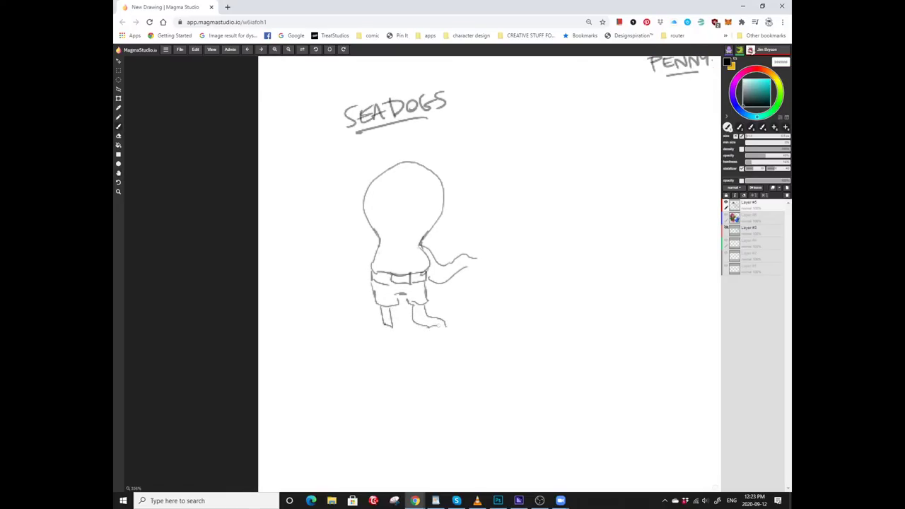
{"action": "left_click_drag", "start_coordinate": [363, 250], "coordinate": [383, 271]}
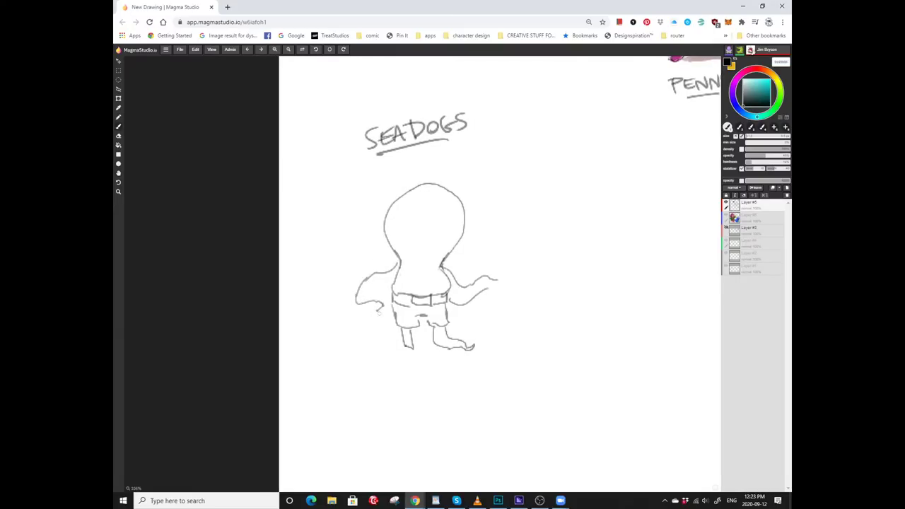
{"action": "mouse_move", "coordinate": [424, 269]}
{"action": "left_mouse_down"}
{"action": "mouse_move", "coordinate": [417, 291]}
{"action": "mouse_move", "coordinate": [366, 295]}
{"action": "mouse_move", "coordinate": [382, 263]}
{"action": "left_mouse_up"}
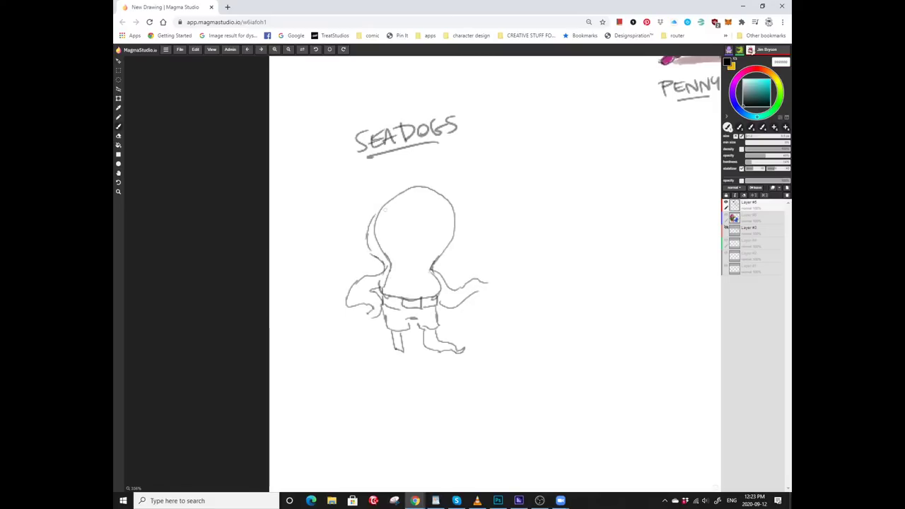
Reshape the sea dog's head by erasing parts of the original contour and redrawing it wider and rounder on the peg-leg side.
{"action": "key", "text": "e"}
{"action": "mouse_move", "coordinate": [405, 233]}
{"action": "left_mouse_down"}
{"action": "mouse_move", "coordinate": [398, 264]}
{"action": "mouse_move", "coordinate": [374, 258]}
{"action": "mouse_move", "coordinate": [382, 244]}
{"action": "left_mouse_up"}
{"action": "key", "text": "b"}
{"action": "scroll", "coordinate": [365, 244], "scroll_direction": "up", "scroll_amount": 1}
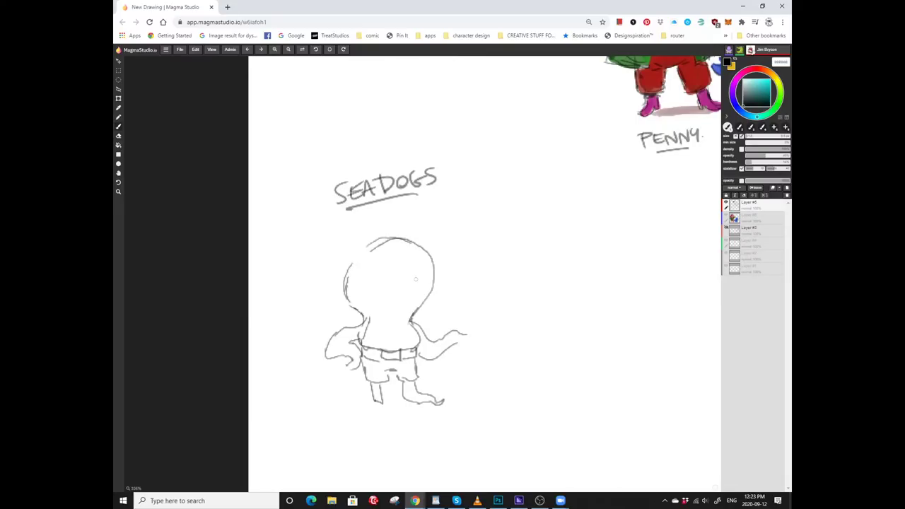
{"action": "scroll", "coordinate": [406, 209], "scroll_direction": "down", "scroll_amount": 2}
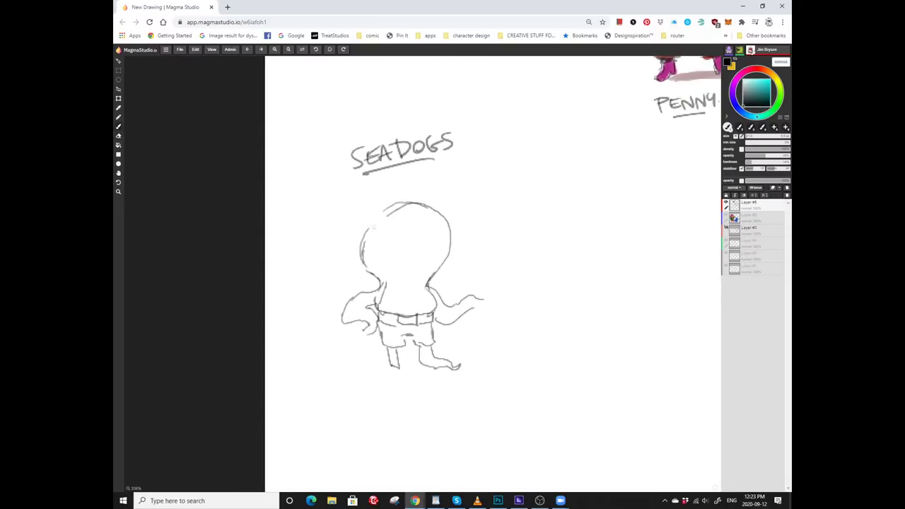
{"action": "scroll", "coordinate": [410, 218], "scroll_direction": "down", "scroll_amount": 1}
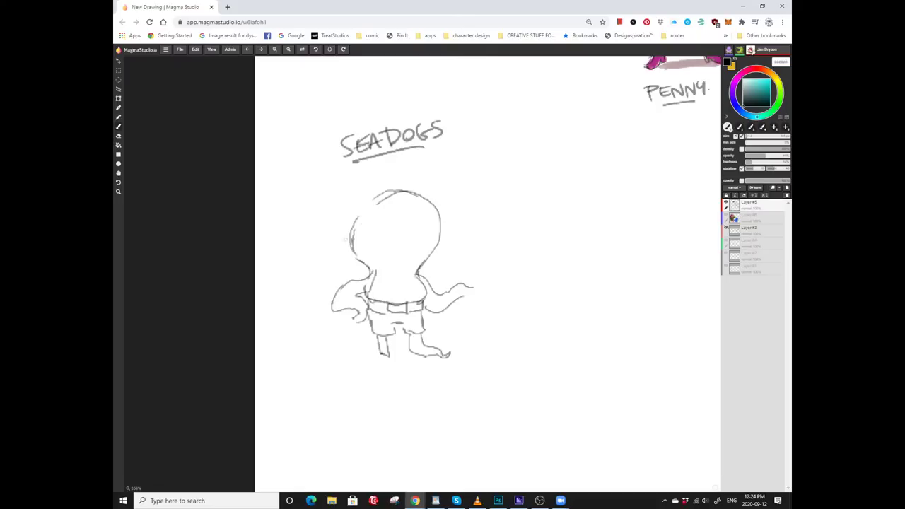
{"action": "key", "text": "e"}
{"action": "mouse_move", "coordinate": [353, 241]}
{"action": "left_mouse_down"}
{"action": "mouse_move", "coordinate": [354, 214]}
{"action": "mouse_move", "coordinate": [409, 188]}
{"action": "mouse_move", "coordinate": [346, 238]}
{"action": "mouse_move", "coordinate": [344, 210]}
{"action": "mouse_move", "coordinate": [355, 191]}
{"action": "mouse_move", "coordinate": [401, 178]}
{"action": "mouse_move", "coordinate": [432, 205]}
{"action": "left_mouse_up"}
{"action": "key", "text": "b"}
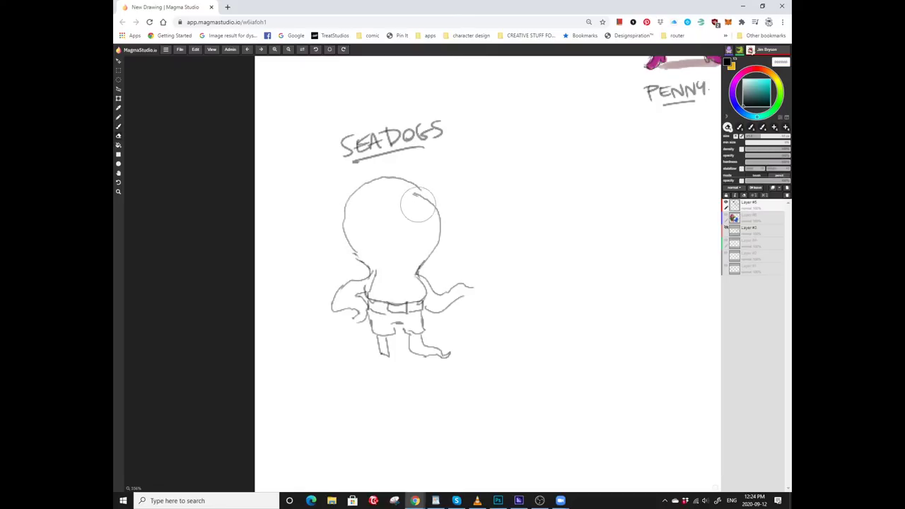
Draw a round double-lined eye on the sea dog's face and a second eye bulging out past the opposite edge of the head.
{"action": "scroll", "coordinate": [396, 212], "scroll_direction": "down", "scroll_amount": 1}
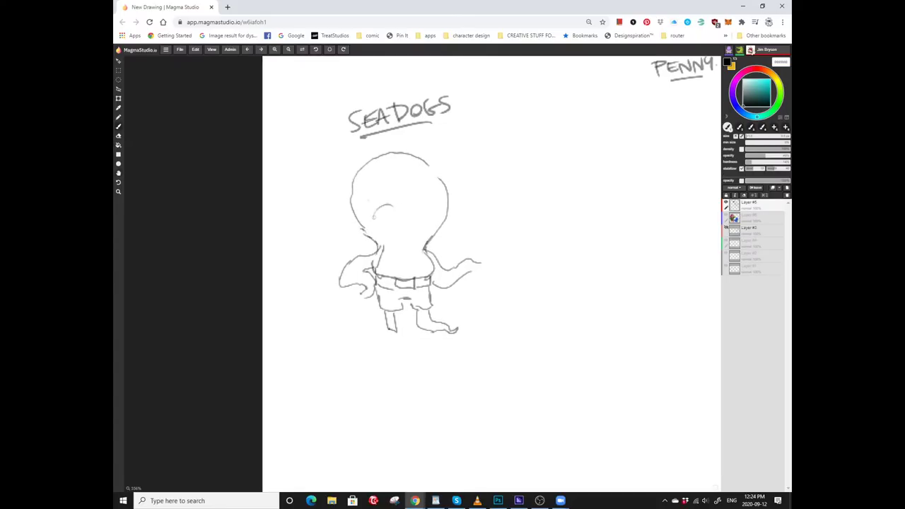
{"action": "scroll", "coordinate": [414, 198], "scroll_direction": "right", "scroll_amount": 1}
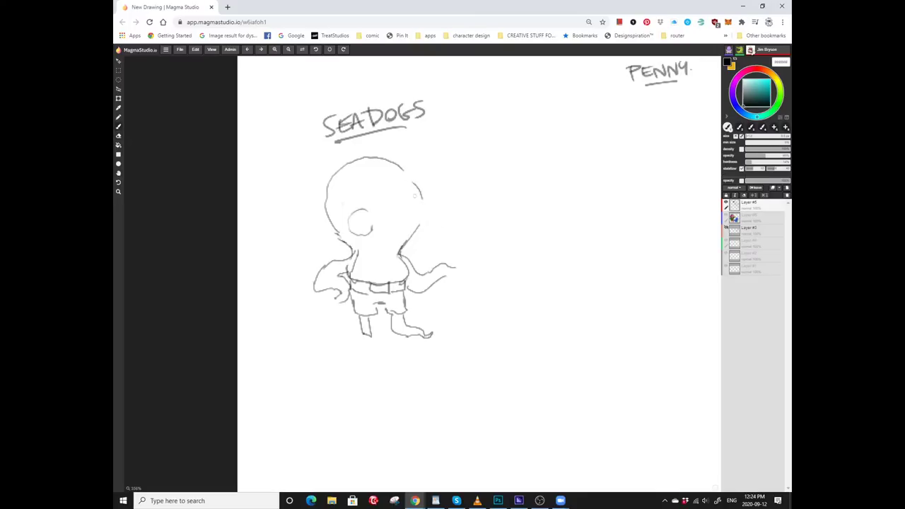
{"action": "scroll", "coordinate": [478, 274], "scroll_direction": "up", "scroll_amount": 1}
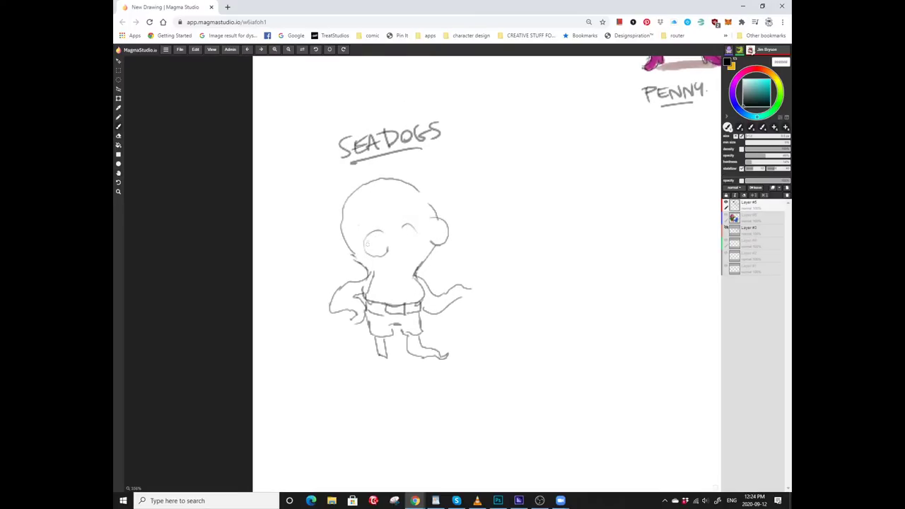
{"action": "scroll", "coordinate": [372, 267], "scroll_direction": "down", "scroll_amount": 1}
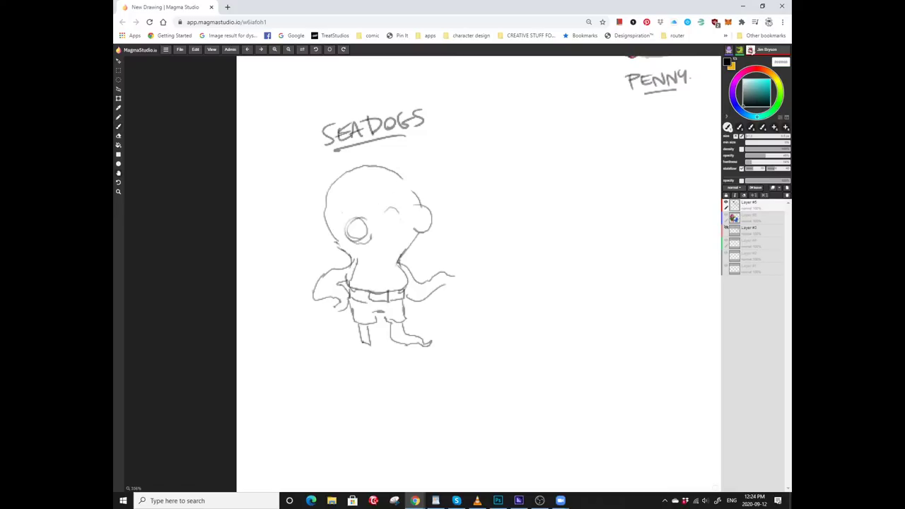
{"action": "scroll", "coordinate": [461, 274], "scroll_direction": "down", "scroll_amount": 1}
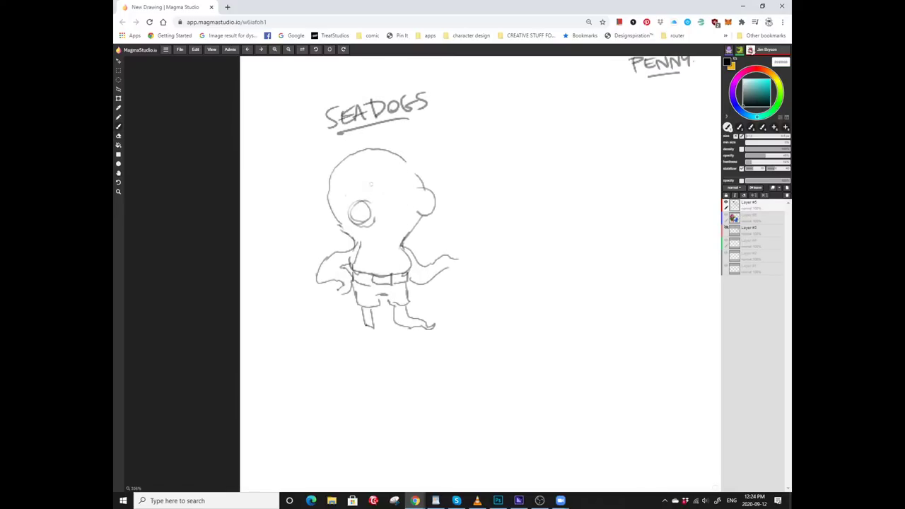
Undo the last strokes at the bulging eye and redraw it sticking out further, with an inner circle.
{"action": "scroll", "coordinate": [396, 195], "scroll_direction": "up", "scroll_amount": 1}
{"action": "key", "text": "ctrl+z"}
{"action": "key", "text": "ctrl+z"}
{"action": "key", "text": "ctrl+z"}
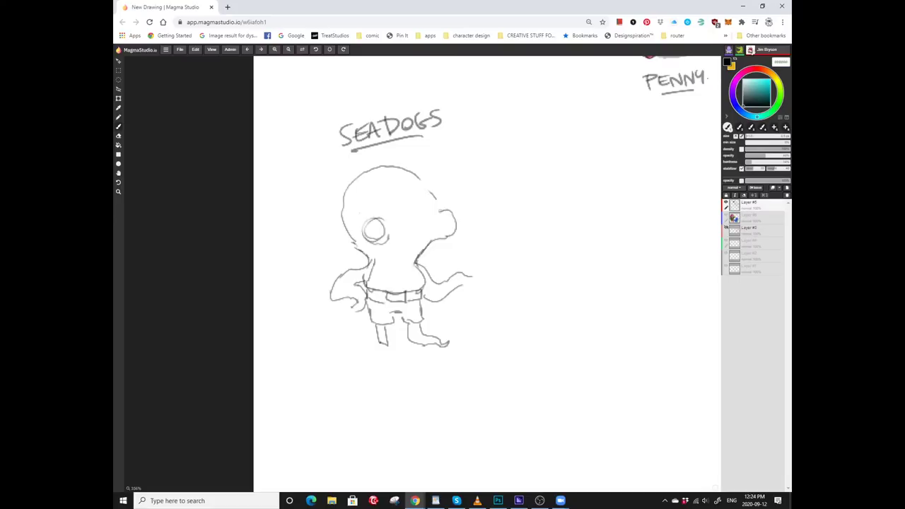
{"action": "scroll", "coordinate": [485, 273], "scroll_direction": "up", "scroll_amount": 1}
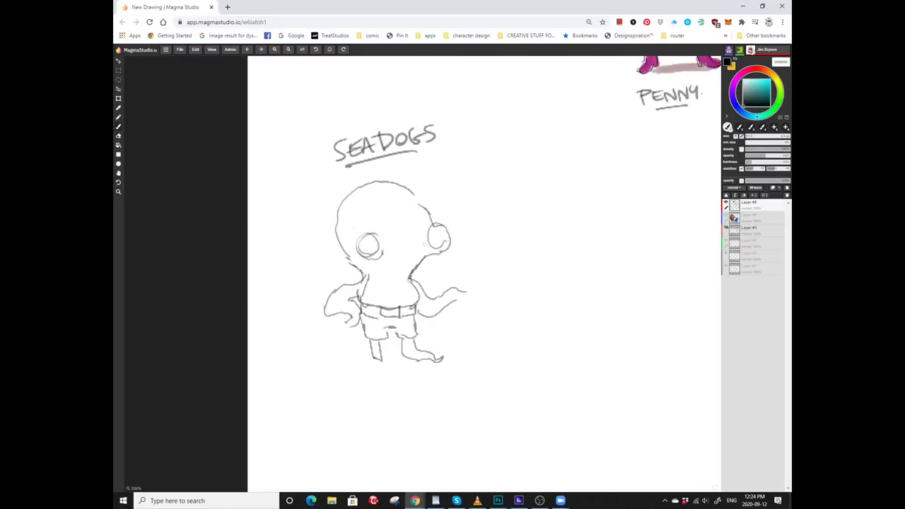
Add small pupils inside both of the sea dog's eyes and draw a curved neckline below the head.
{"action": "scroll", "coordinate": [415, 247], "scroll_direction": "up", "scroll_amount": 1}
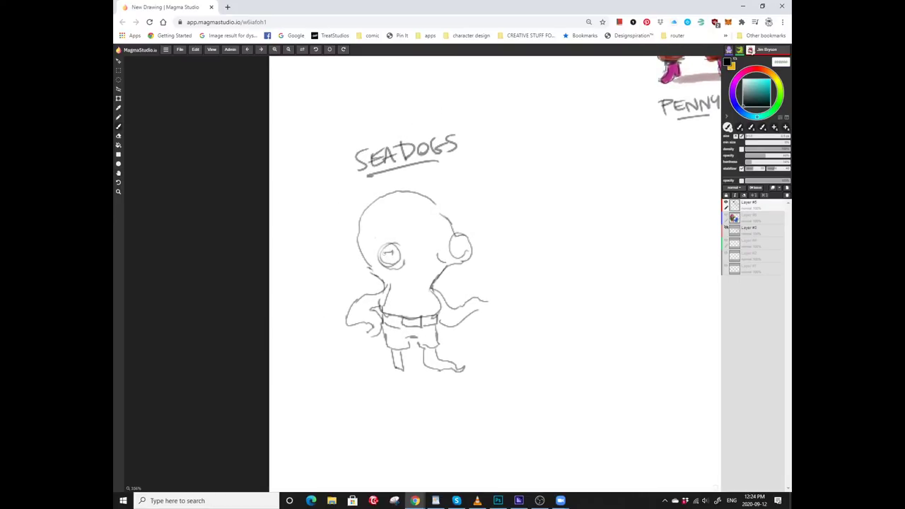
{"action": "scroll", "coordinate": [398, 297], "scroll_direction": "down", "scroll_amount": 1}
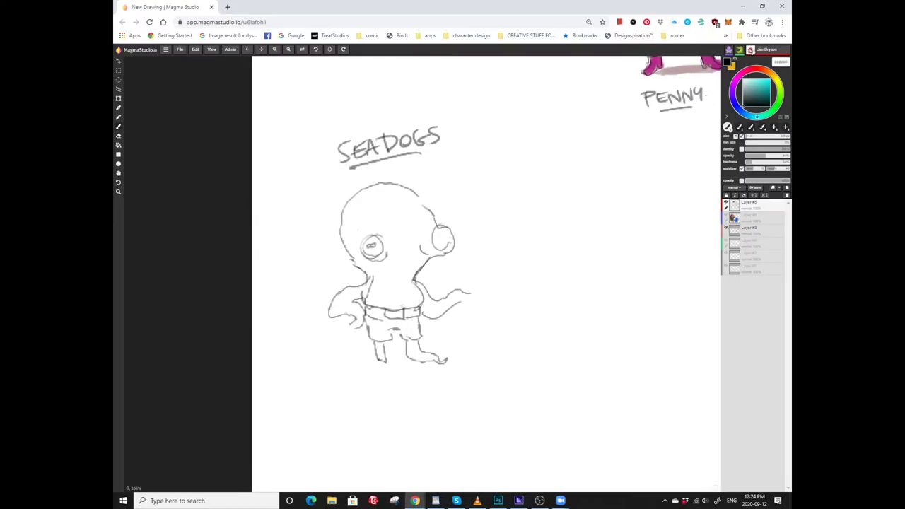
{"action": "scroll", "coordinate": [403, 303], "scroll_direction": "right", "scroll_amount": 1}
{"action": "scroll", "coordinate": [423, 276], "scroll_direction": "left", "scroll_amount": 3}
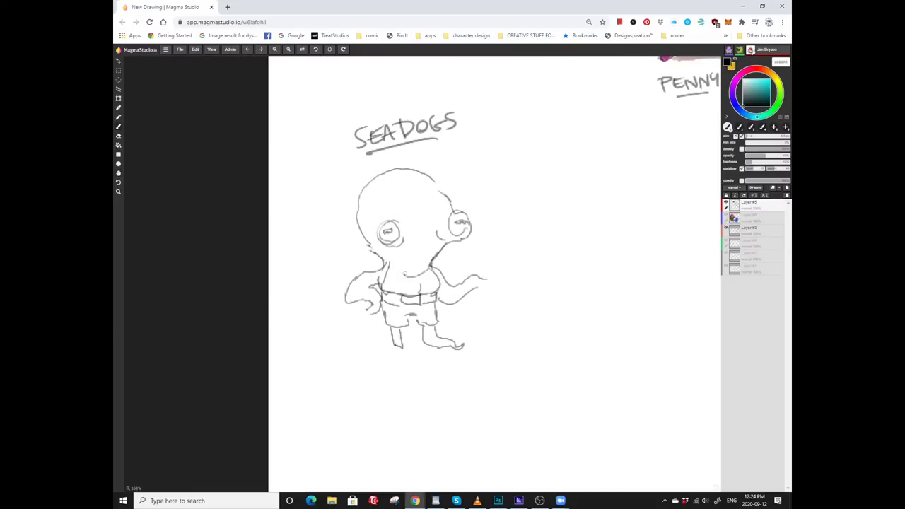
{"action": "scroll", "coordinate": [403, 279], "scroll_direction": "down", "scroll_amount": 1}
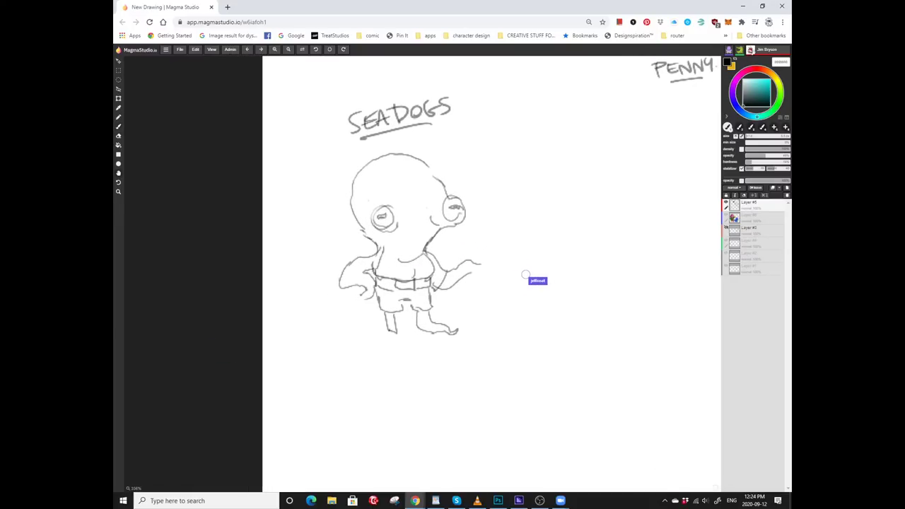
Erase part of the sea dog's bent arm and redraw it as a wide sleeve with a curling hand at the hip.
{"action": "scroll", "coordinate": [525, 275], "scroll_direction": "left", "scroll_amount": 1}
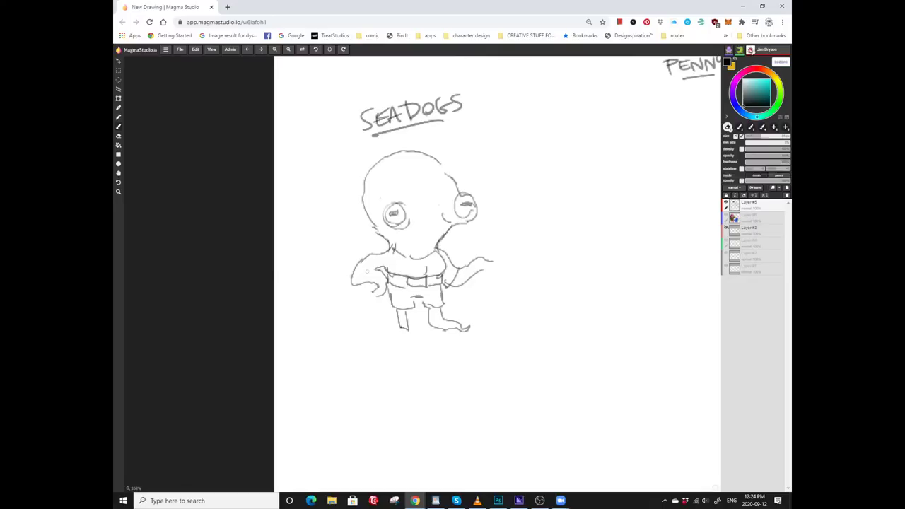
{"action": "scroll", "coordinate": [494, 274], "scroll_direction": "up", "scroll_amount": 2}
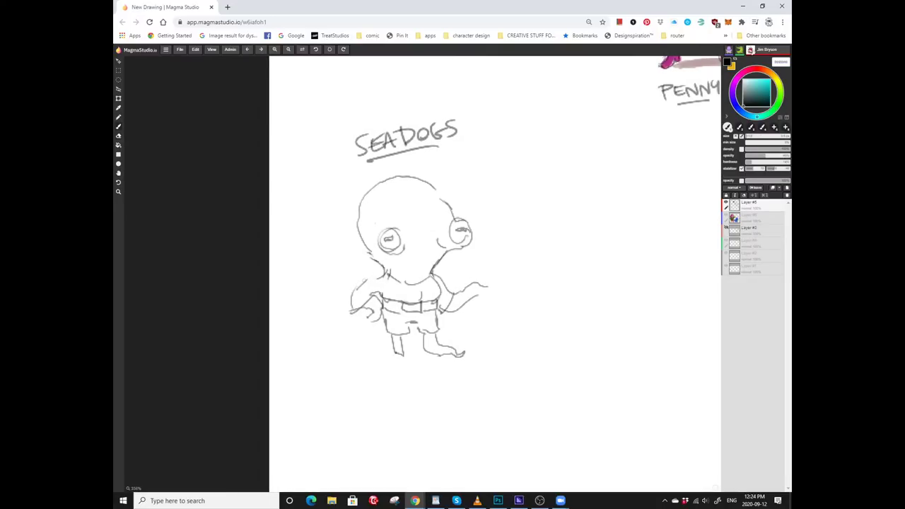
{"action": "scroll", "coordinate": [370, 297], "scroll_direction": "down", "scroll_amount": 2}
{"action": "scroll", "coordinate": [494, 275], "scroll_direction": "right", "scroll_amount": 2}
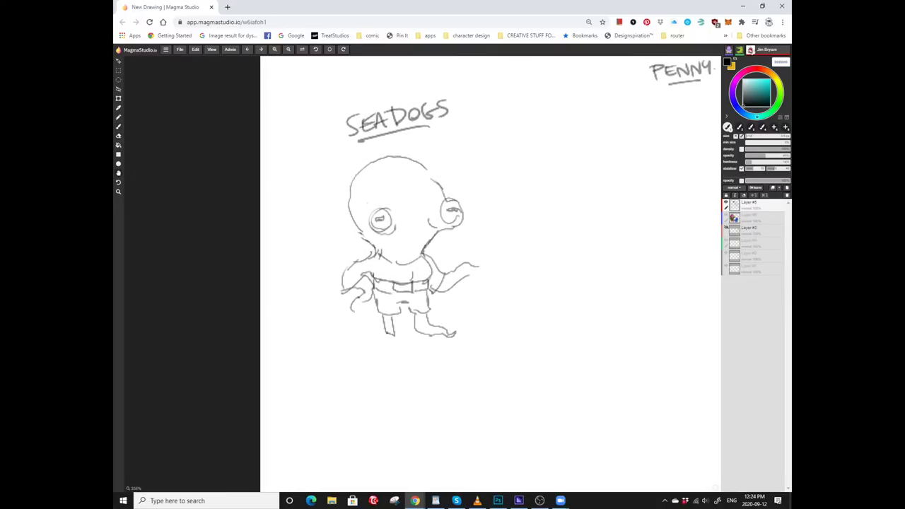
{"action": "scroll", "coordinate": [490, 274], "scroll_direction": "up", "scroll_amount": 2}
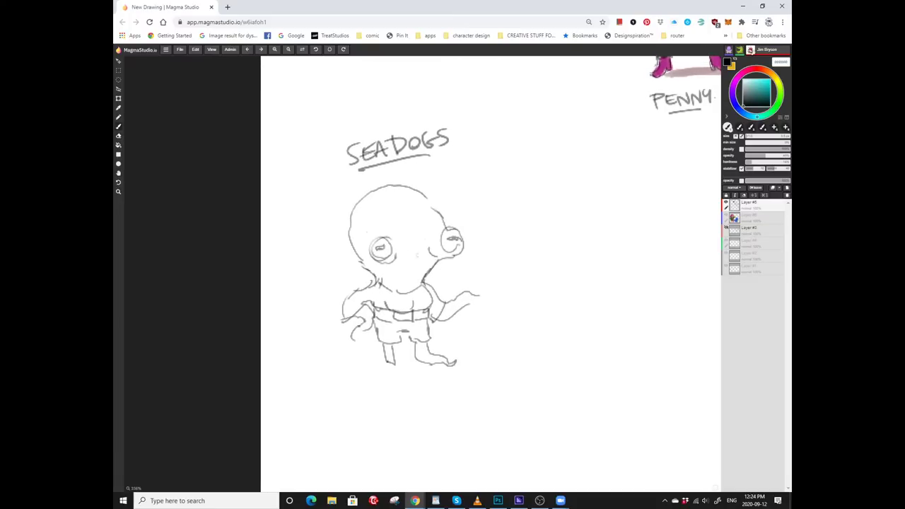
Draw horizontal stripes across the sea dog's sleeves and shirt, and add a small mouth between the eyes.
{"action": "scroll", "coordinate": [490, 274], "scroll_direction": "left", "scroll_amount": 2}
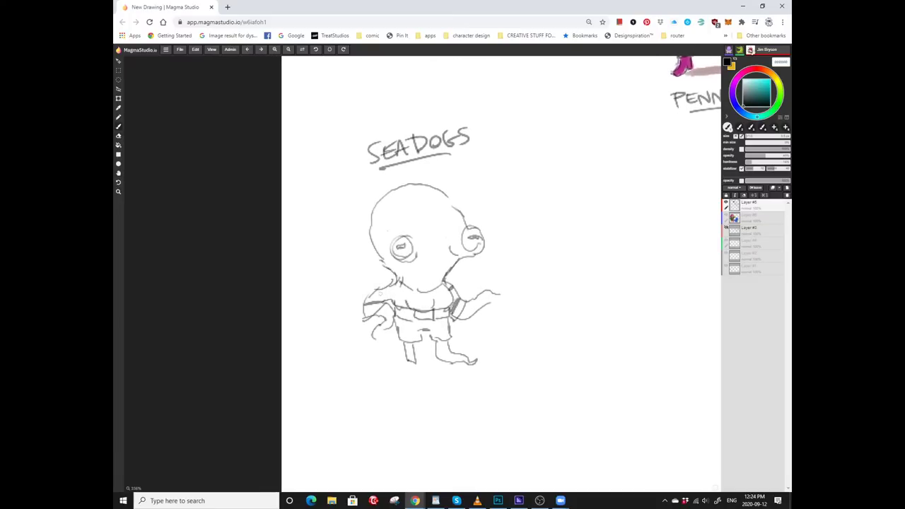
{"action": "scroll", "coordinate": [491, 274], "scroll_direction": "up", "scroll_amount": 2}
{"action": "scroll", "coordinate": [491, 274], "scroll_direction": "right", "scroll_amount": 1}
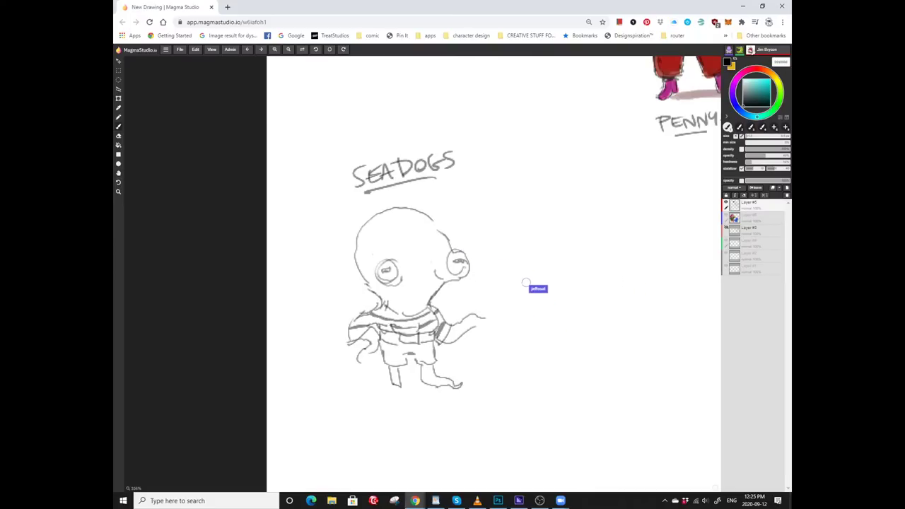
{"action": "scroll", "coordinate": [527, 281], "scroll_direction": "down", "scroll_amount": 2}
{"action": "scroll", "coordinate": [527, 282], "scroll_direction": "right", "scroll_amount": 1}
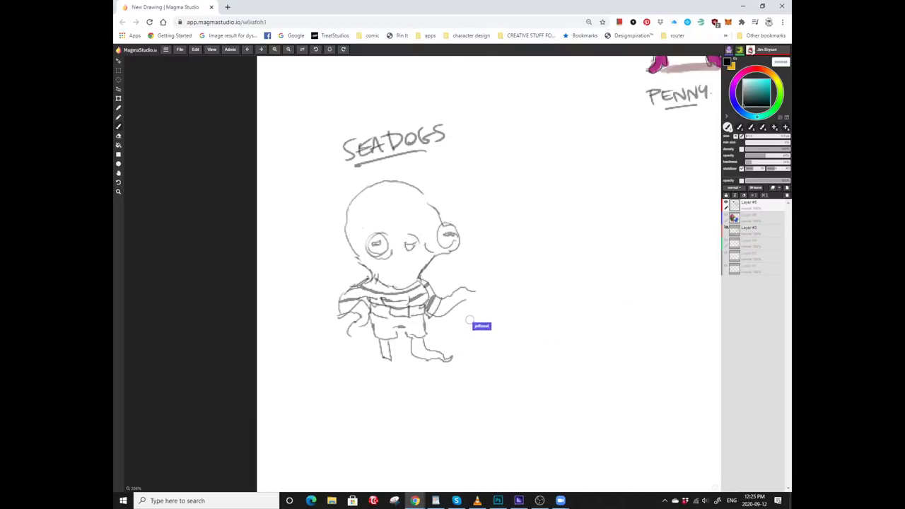
Draw a long mop pole passing through the sea dog's outstretched hand, topped by a rounded mop head hanging to one side.
{"action": "left_click_drag", "start_coordinate": [470, 308], "coordinate": [489, 293]}
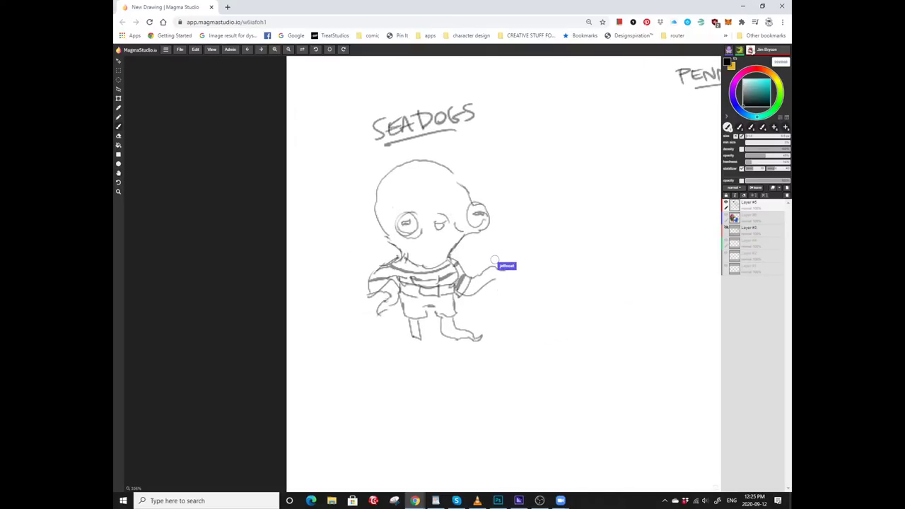
{"action": "mouse_move", "coordinate": [495, 259]}
{"action": "left_mouse_down"}
{"action": "mouse_move", "coordinate": [515, 266]}
{"action": "mouse_move", "coordinate": [509, 293]}
{"action": "left_mouse_up"}
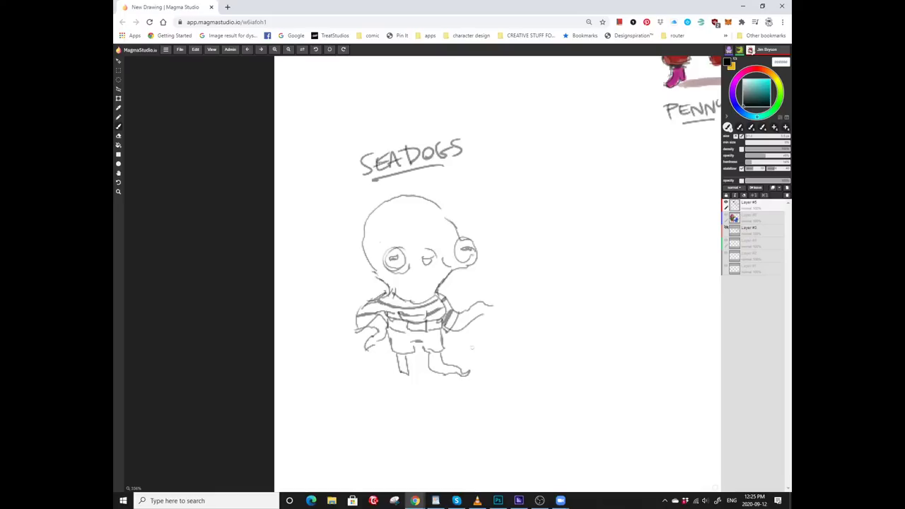
{"action": "mouse_move", "coordinate": [511, 248]}
{"action": "left_mouse_down"}
{"action": "mouse_move", "coordinate": [463, 250]}
{"action": "mouse_move", "coordinate": [449, 275]}
{"action": "mouse_move", "coordinate": [429, 262]}
{"action": "mouse_move", "coordinate": [448, 237]}
{"action": "mouse_move", "coordinate": [472, 251]}
{"action": "mouse_move", "coordinate": [478, 302]}
{"action": "left_mouse_up"}
{"action": "left_click_drag", "start_coordinate": [479, 302], "coordinate": [466, 290]}
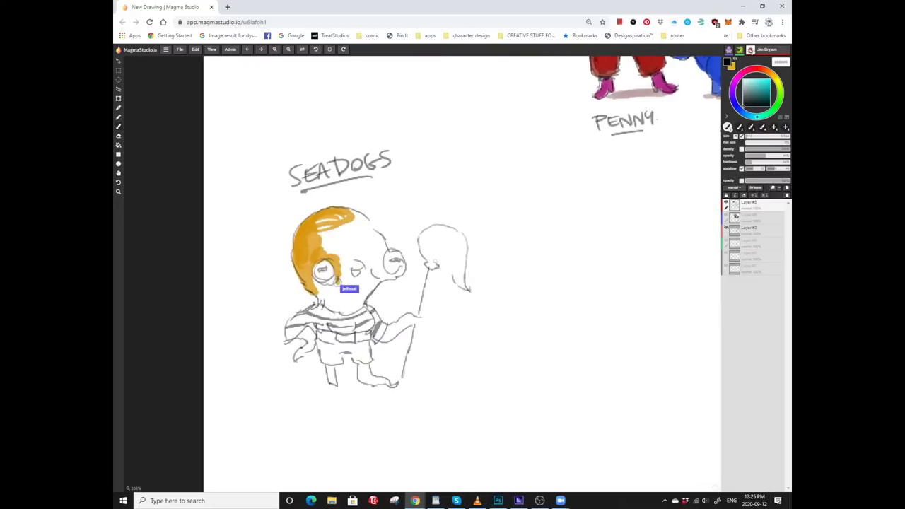
Add hanging strands and curved inner lines to the mop head.
{"action": "mouse_move", "coordinate": [441, 260]}
{"action": "left_mouse_down"}
{"action": "mouse_move", "coordinate": [430, 249]}
{"action": "mouse_move", "coordinate": [428, 280]}
{"action": "mouse_move", "coordinate": [438, 283]}
{"action": "left_mouse_up"}
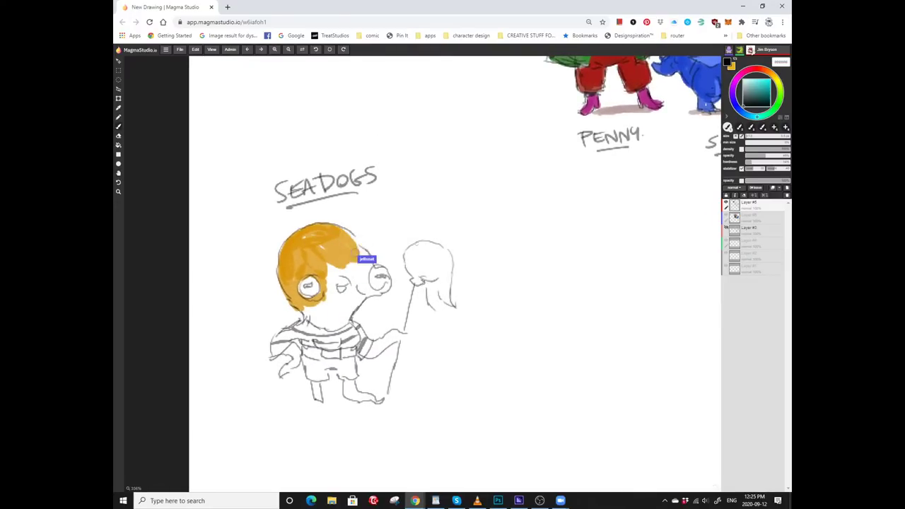
{"action": "mouse_move", "coordinate": [420, 251]}
{"action": "left_mouse_down"}
{"action": "mouse_move", "coordinate": [455, 244]}
{"action": "mouse_move", "coordinate": [461, 303]}
{"action": "mouse_move", "coordinate": [445, 259]}
{"action": "mouse_move", "coordinate": [432, 298]}
{"action": "mouse_move", "coordinate": [441, 276]}
{"action": "mouse_move", "coordinate": [410, 251]}
{"action": "left_mouse_up"}
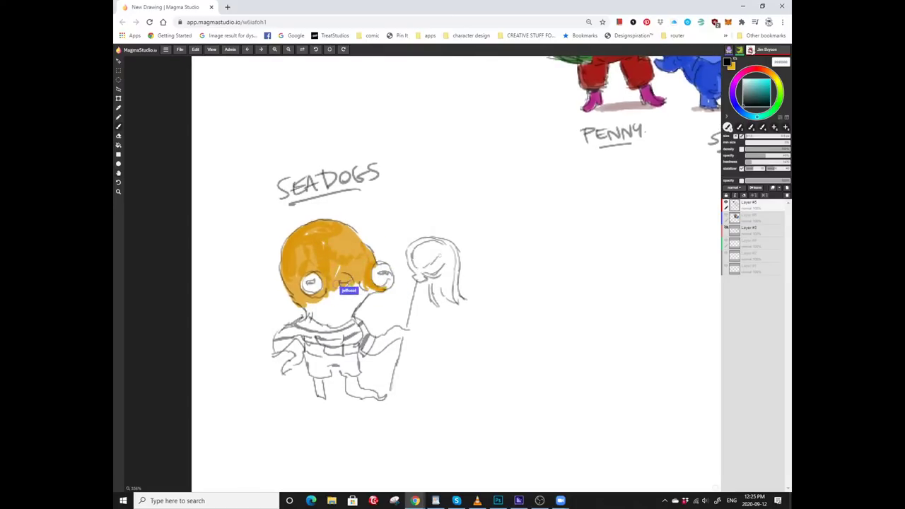
{"action": "scroll", "coordinate": [456, 274], "scroll_direction": "down", "scroll_amount": 1}
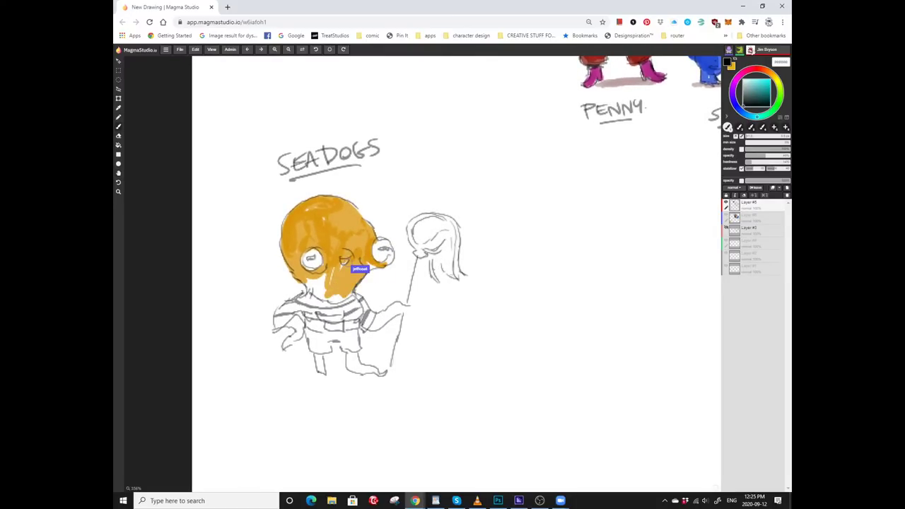
{"action": "scroll", "coordinate": [456, 273], "scroll_direction": "up", "scroll_amount": 1}
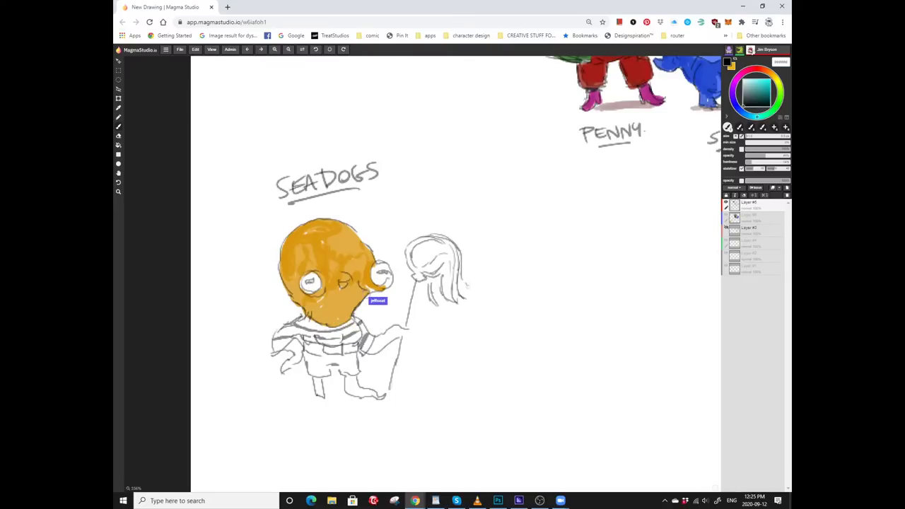
{"action": "left_click_drag", "start_coordinate": [441, 261], "coordinate": [493, 241]}
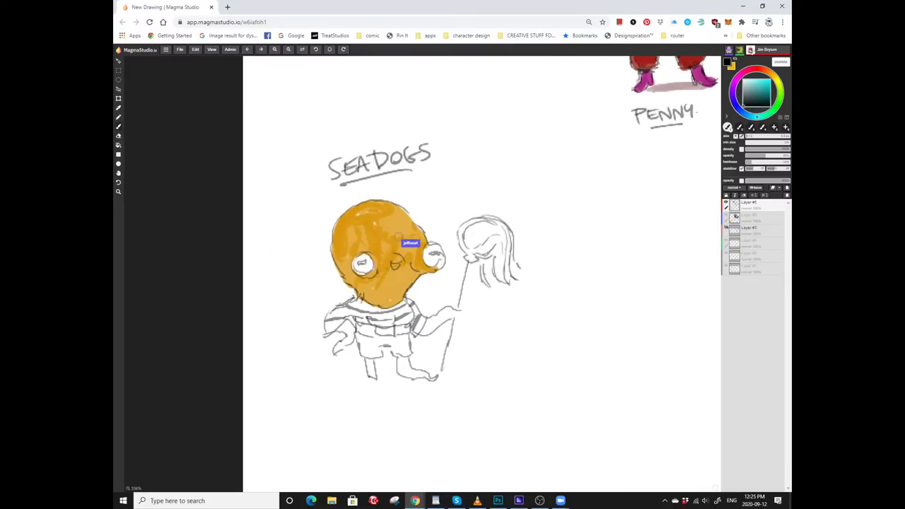
Close the sea dog's outstretched hand around the mop pole, and add a curved chin line under the mouth and a band on the peg leg.
{"action": "scroll", "coordinate": [479, 274], "scroll_direction": "down", "scroll_amount": 1}
{"action": "left_click_drag", "start_coordinate": [479, 274], "coordinate": [507, 264]}
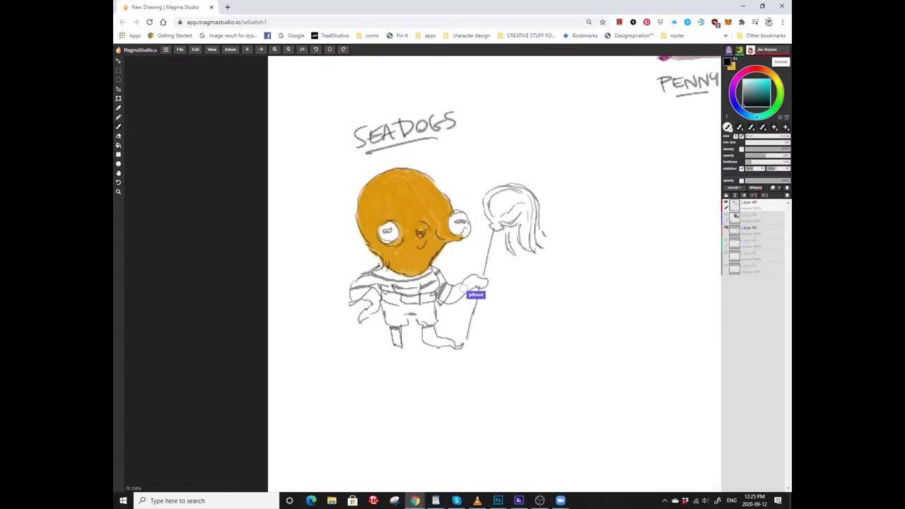
{"action": "scroll", "coordinate": [495, 274], "scroll_direction": "up", "scroll_amount": 1}
{"action": "scroll", "coordinate": [453, 275], "scroll_direction": "up", "scroll_amount": 2}
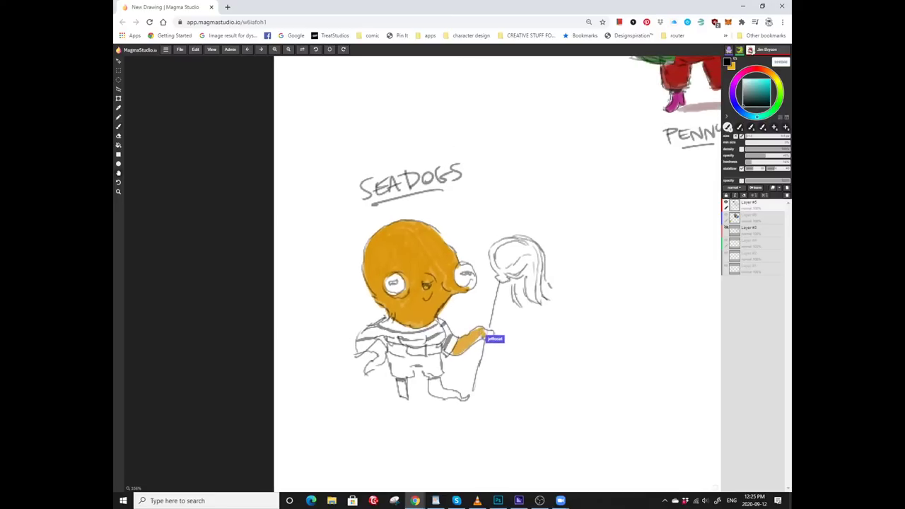
{"action": "scroll", "coordinate": [452, 276], "scroll_direction": "up", "scroll_amount": 1}
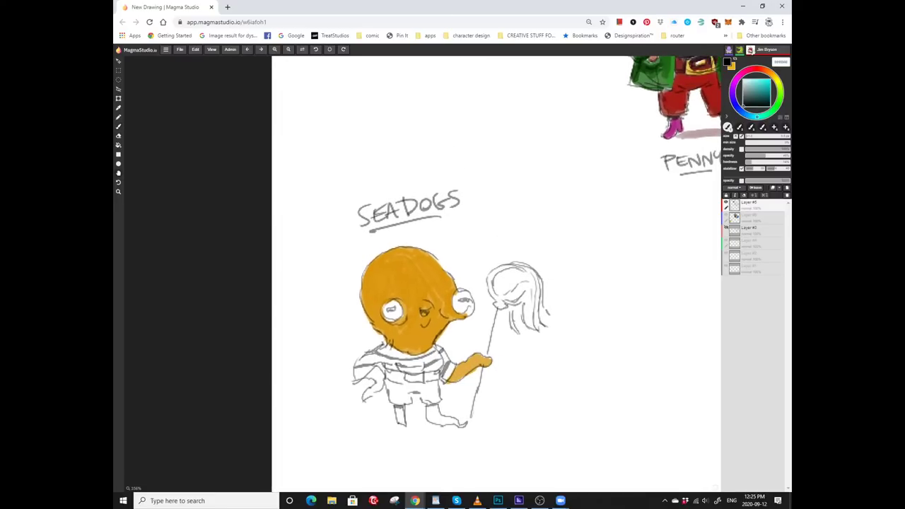
Thicken the mop pole with a second parallel line above and below the hand.
{"action": "scroll", "coordinate": [452, 275], "scroll_direction": "down", "scroll_amount": 2}
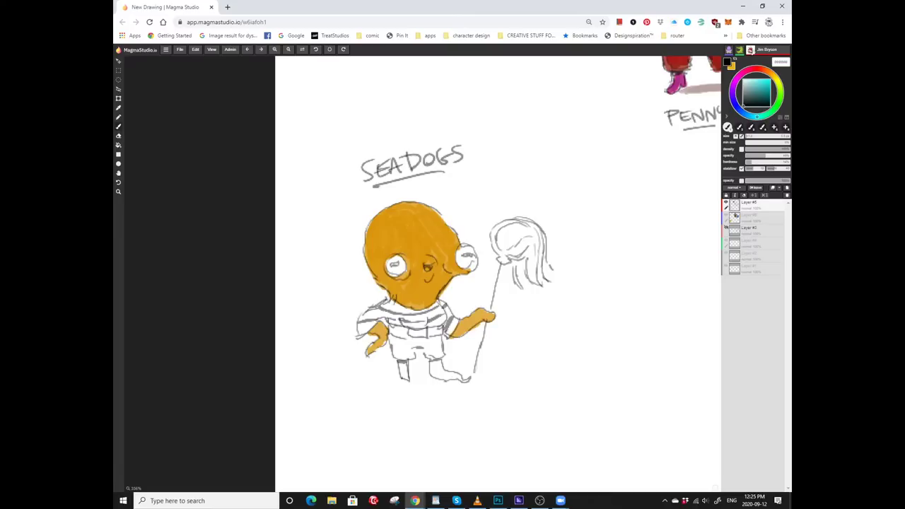
{"action": "scroll", "coordinate": [488, 276], "scroll_direction": "down", "scroll_amount": 2}
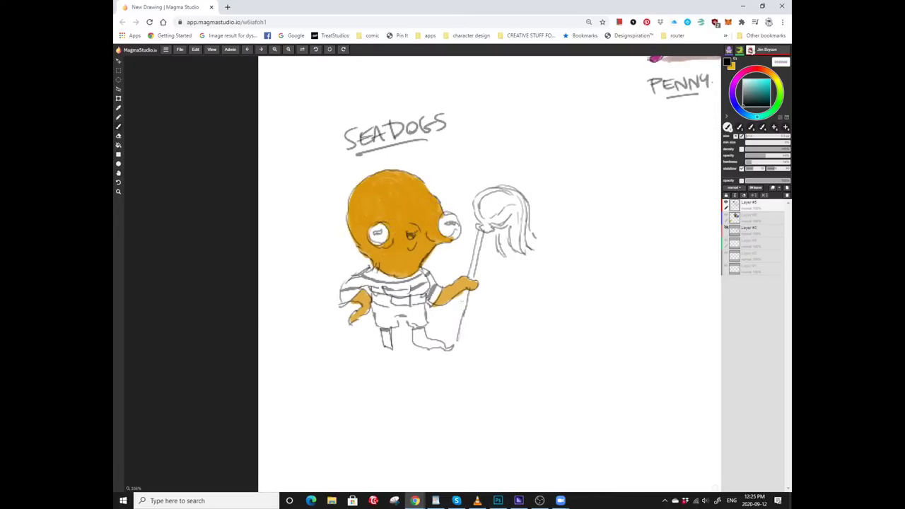
{"action": "scroll", "coordinate": [487, 276], "scroll_direction": "left", "scroll_amount": 2}
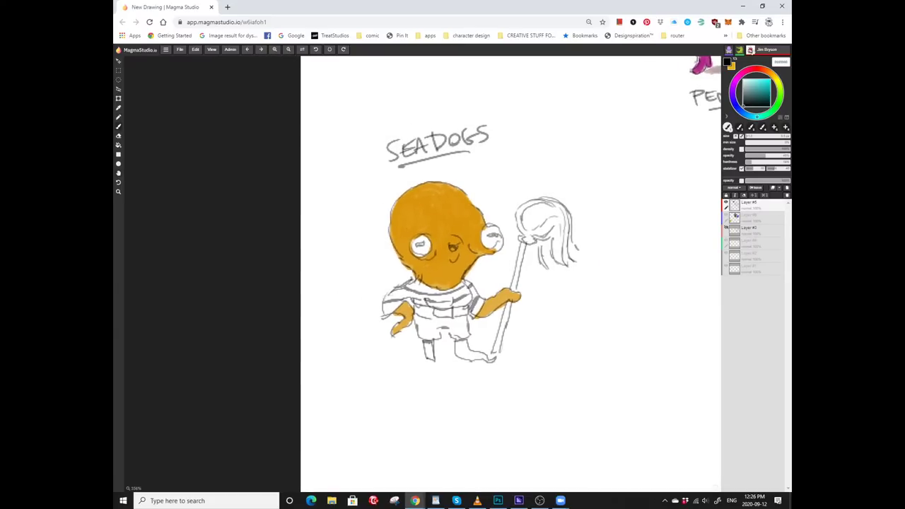
Add small bumps and a curved mark to the top of the sea dog's head, and darken the pupils in both eyes.
{"action": "scroll", "coordinate": [509, 273], "scroll_direction": "up", "scroll_amount": 1}
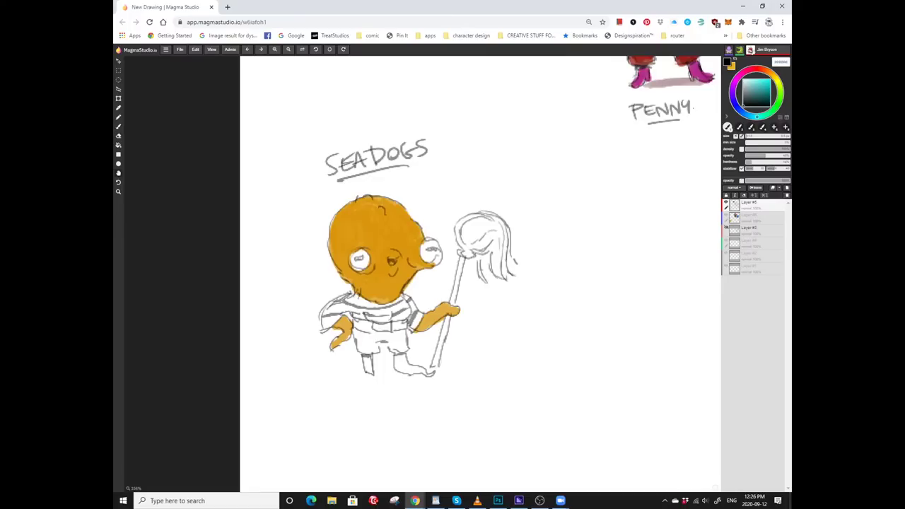
{"action": "scroll", "coordinate": [488, 275], "scroll_direction": "right", "scroll_amount": 2}
{"action": "scroll", "coordinate": [481, 276], "scroll_direction": "left", "scroll_amount": 2}
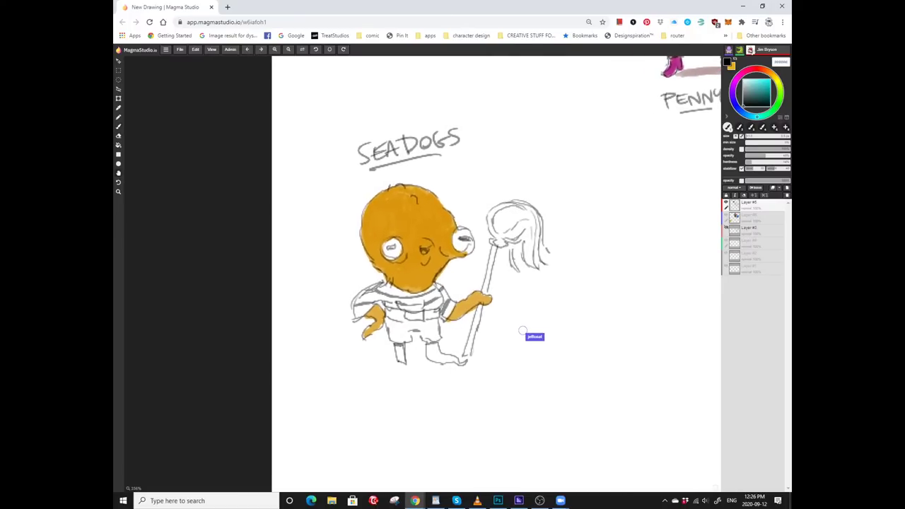
{"action": "scroll", "coordinate": [480, 276], "scroll_direction": "right", "scroll_amount": 2}
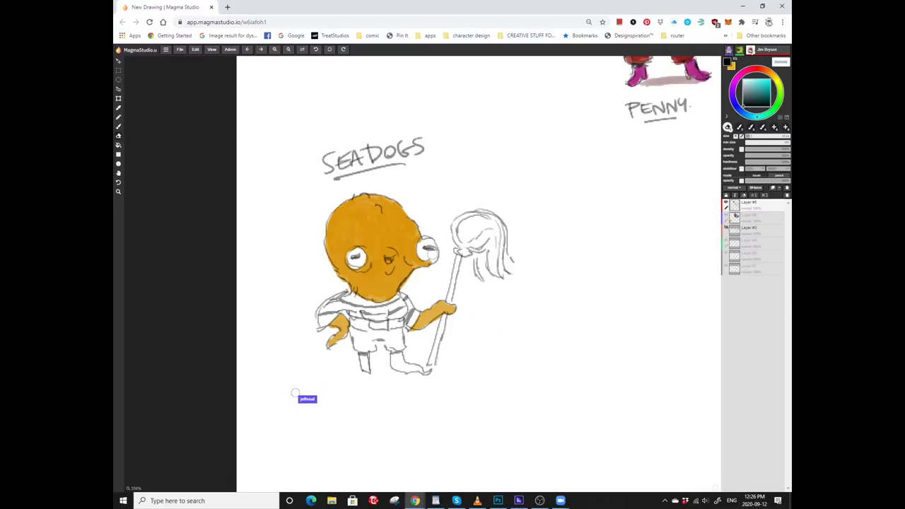
{"action": "scroll", "coordinate": [478, 274], "scroll_direction": "right", "scroll_amount": 4}
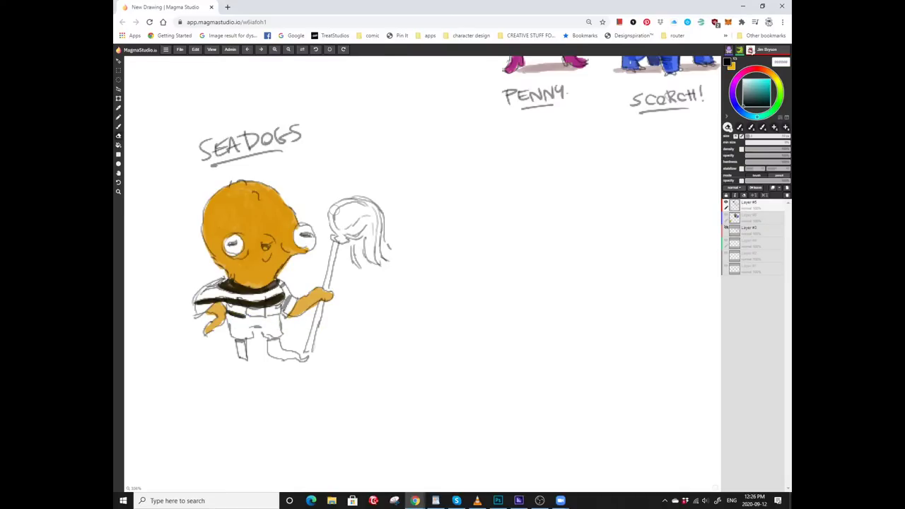
Start a second crew character in the empty space beside the mop, with a rounded body, short trouser legs and two pointed feet.
{"action": "mouse_move", "coordinate": [448, 264]}
{"action": "left_mouse_down"}
{"action": "mouse_move", "coordinate": [370, 261]}
{"action": "mouse_move", "coordinate": [409, 297]}
{"action": "mouse_move", "coordinate": [407, 357]}
{"action": "mouse_move", "coordinate": [424, 357]}
{"action": "left_mouse_up"}
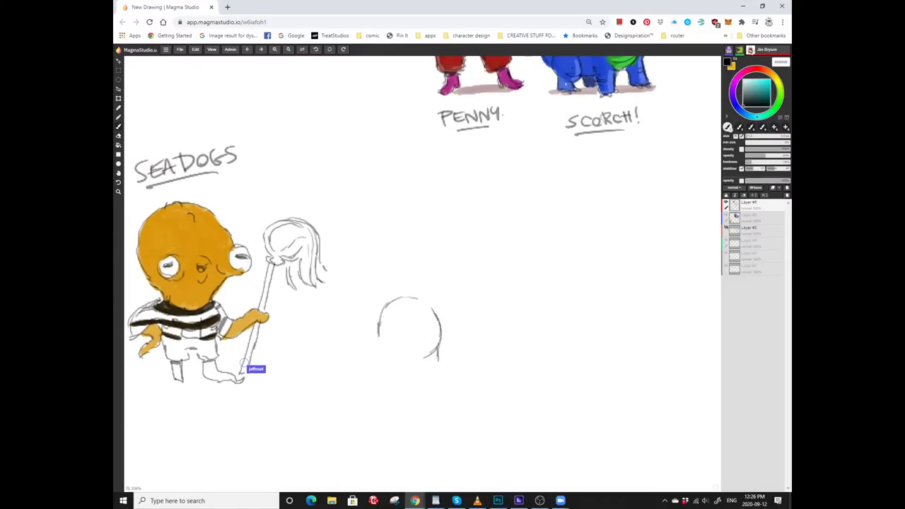
{"action": "mouse_move", "coordinate": [432, 367]}
{"action": "left_mouse_down"}
{"action": "mouse_move", "coordinate": [380, 369]}
{"action": "mouse_move", "coordinate": [430, 378]}
{"action": "left_mouse_up"}
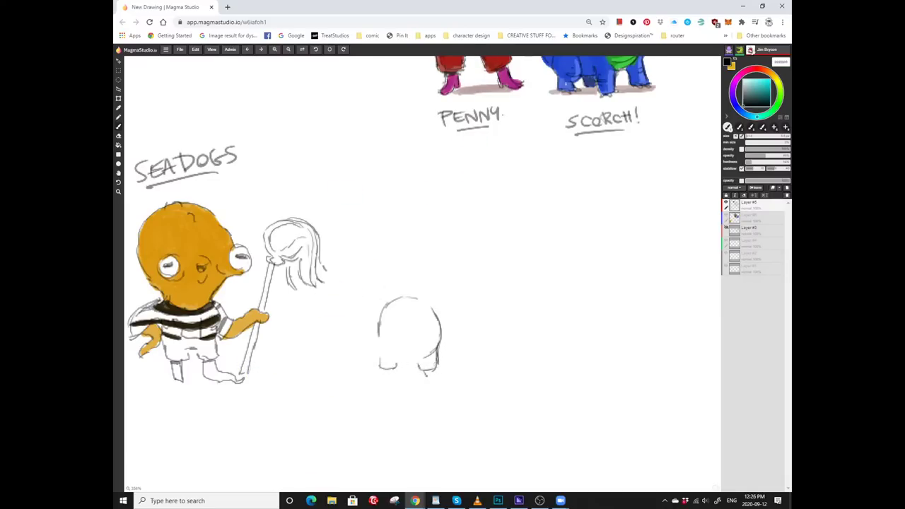
{"action": "scroll", "coordinate": [407, 220], "scroll_direction": "left", "scroll_amount": 2}
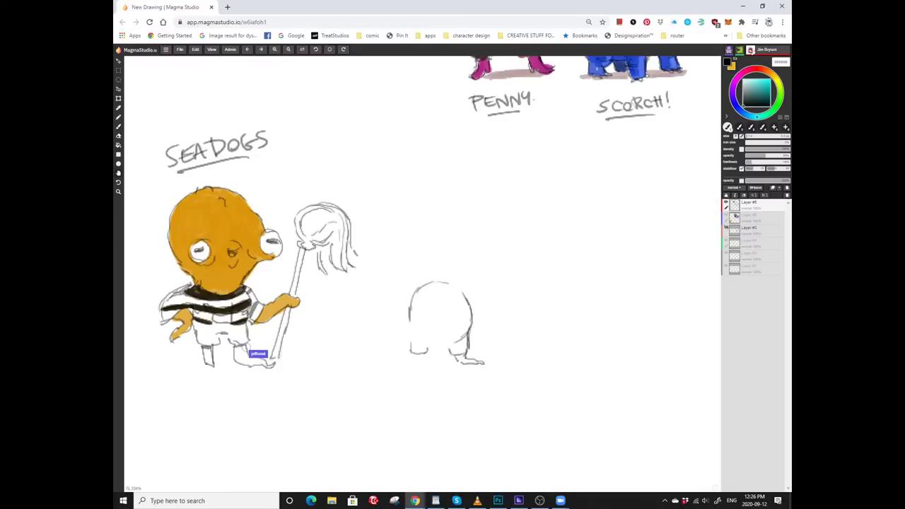
{"action": "mouse_move", "coordinate": [418, 356]}
{"action": "left_mouse_down"}
{"action": "mouse_move", "coordinate": [397, 369]}
{"action": "mouse_move", "coordinate": [418, 364]}
{"action": "left_mouse_up"}
{"action": "scroll", "coordinate": [408, 220], "scroll_direction": "right", "scroll_amount": 2}
Draw an arm hanging down one side of the new character's rounded body and add short marks on the chest.
{"action": "left_click_drag", "start_coordinate": [434, 307], "coordinate": [457, 348]}
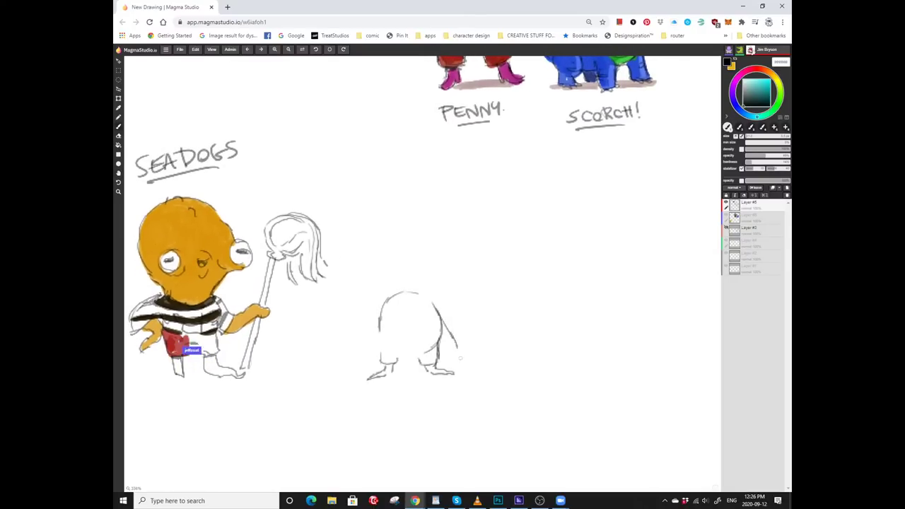
{"action": "left_click_drag", "start_coordinate": [436, 318], "coordinate": [427, 348]}
{"action": "scroll", "coordinate": [407, 220], "scroll_direction": "up", "scroll_amount": 1}
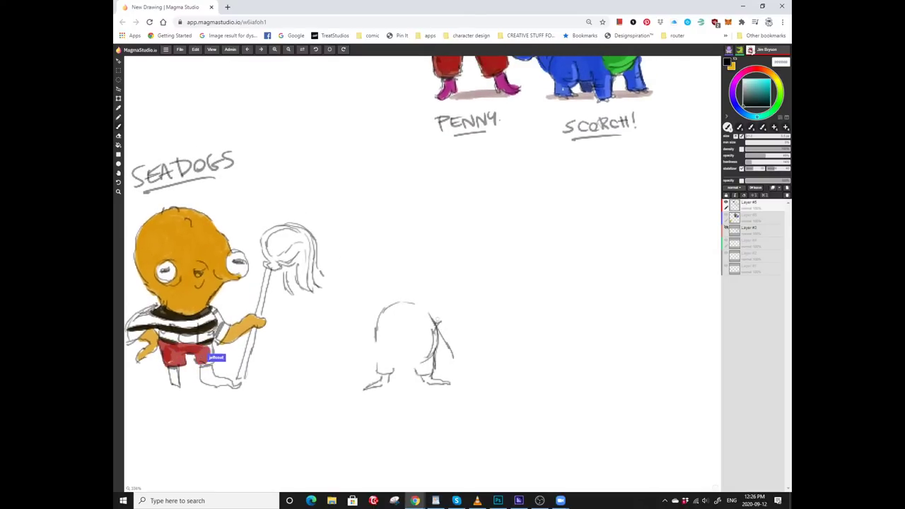
{"action": "scroll", "coordinate": [407, 220], "scroll_direction": "left", "scroll_amount": 2}
{"action": "left_click_drag", "start_coordinate": [444, 314], "coordinate": [439, 323]}
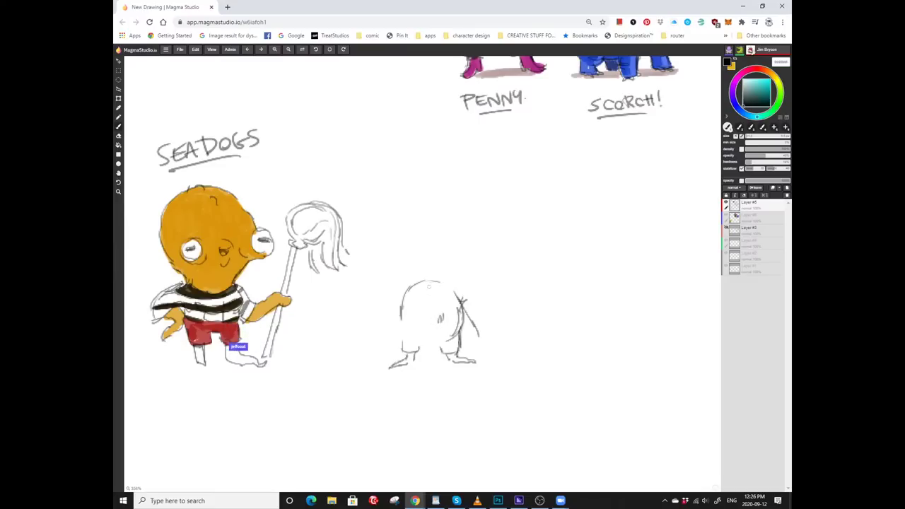
Sketch a small round nose and two rounded eyes near the top of the new character's body.
{"action": "left_click_drag", "start_coordinate": [428, 287], "coordinate": [439, 284]}
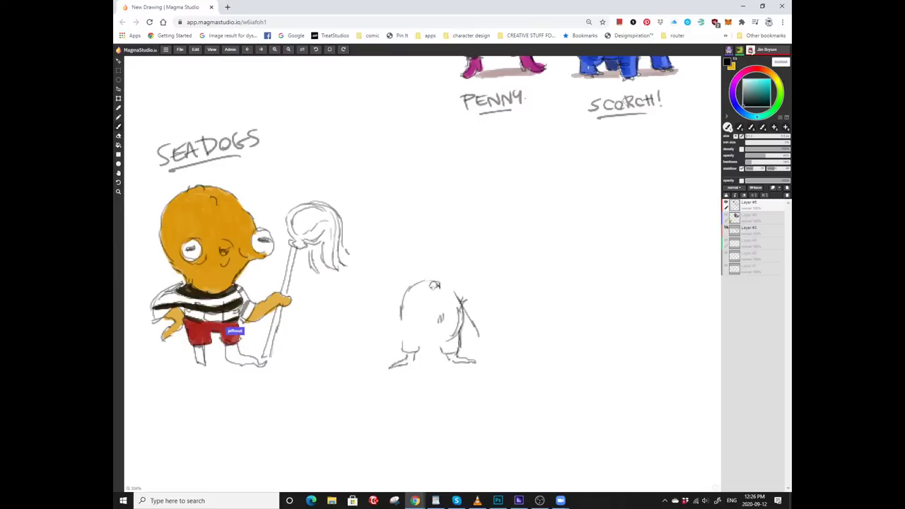
{"action": "scroll", "coordinate": [415, 222], "scroll_direction": "up", "scroll_amount": 1}
{"action": "mouse_move", "coordinate": [450, 313]}
{"action": "left_mouse_down"}
{"action": "mouse_move", "coordinate": [452, 296]}
{"action": "mouse_move", "coordinate": [421, 311]}
{"action": "mouse_move", "coordinate": [418, 299]}
{"action": "left_mouse_up"}
{"action": "scroll", "coordinate": [417, 269], "scroll_direction": "down", "scroll_amount": 1}
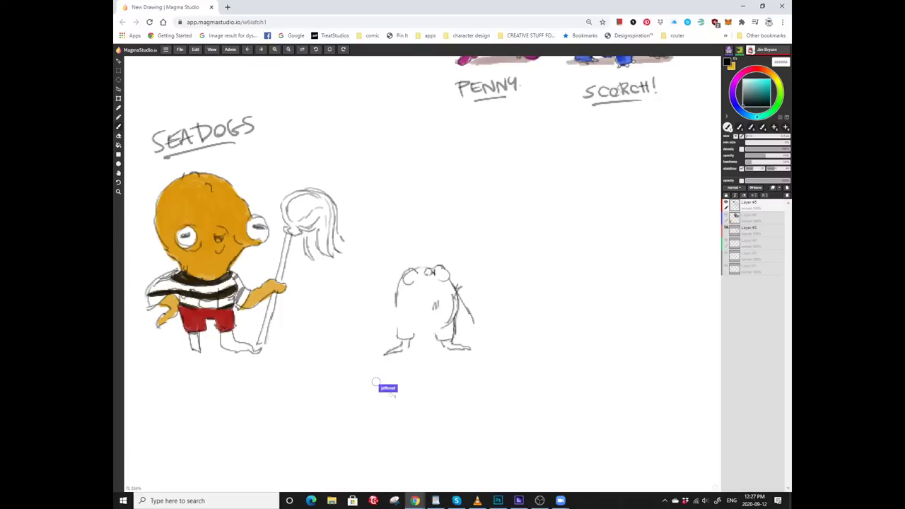
Letter the name SALTY beneath the small character and add the arm on its other side.
{"action": "left_click_drag", "start_coordinate": [391, 395], "coordinate": [384, 405]}
{"action": "left_click_drag", "start_coordinate": [393, 405], "coordinate": [433, 393]}
{"action": "mouse_move", "coordinate": [425, 394]}
{"action": "left_mouse_down"}
{"action": "mouse_move", "coordinate": [425, 407]}
{"action": "mouse_move", "coordinate": [440, 401]}
{"action": "left_mouse_up"}
{"action": "left_click_drag", "start_coordinate": [446, 392], "coordinate": [441, 408]}
{"action": "scroll", "coordinate": [438, 396], "scroll_direction": "right", "scroll_amount": 3}
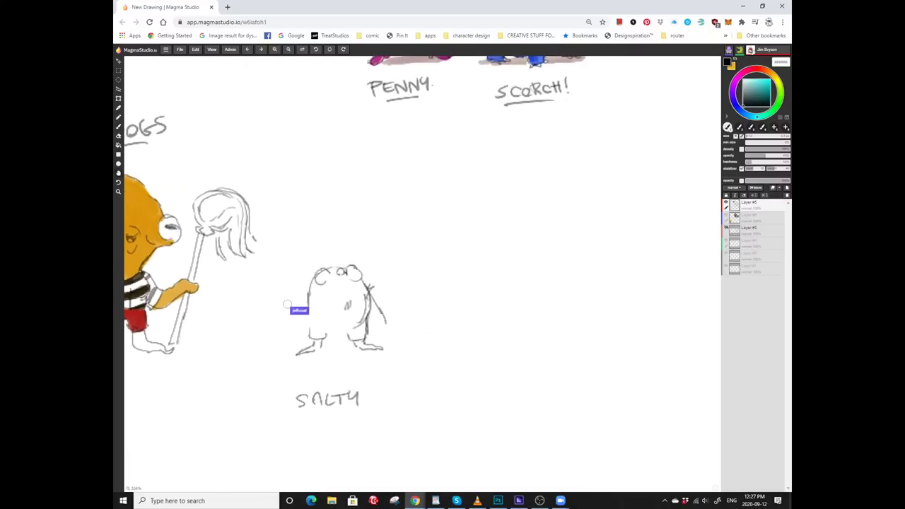
{"action": "scroll", "coordinate": [381, 259], "scroll_direction": "left", "scroll_amount": 2}
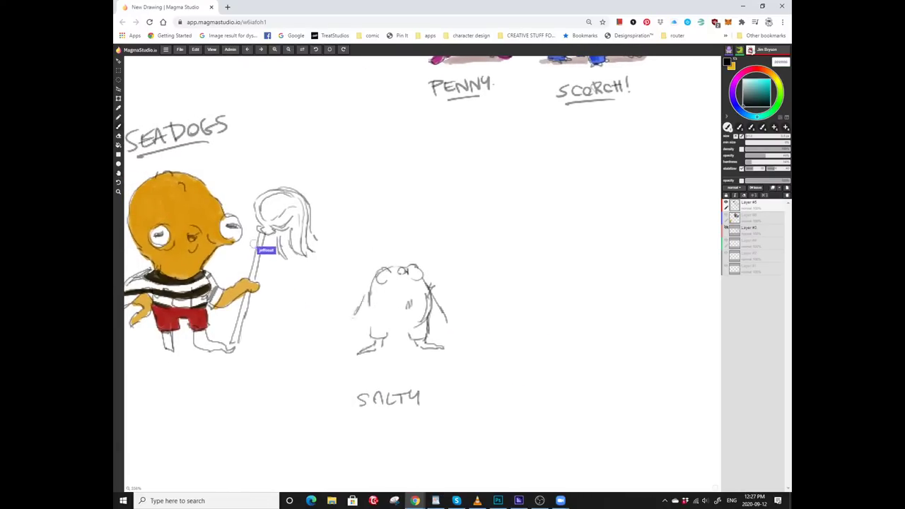
{"action": "left_click_drag", "start_coordinate": [367, 288], "coordinate": [349, 326]}
Letter the name SOUPY in the empty space beyond Salty, roughly level with Salty's name.
{"action": "scroll", "coordinate": [476, 309], "scroll_direction": "right", "scroll_amount": 3}
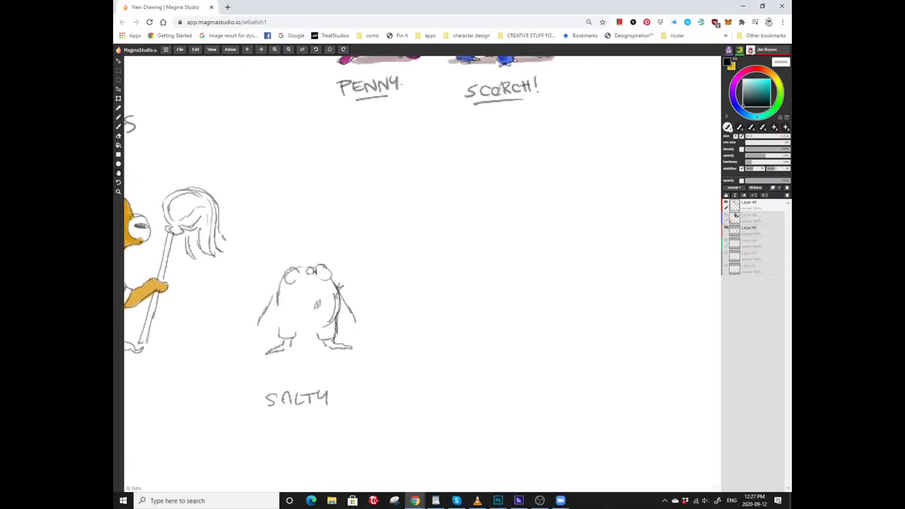
{"action": "mouse_move", "coordinate": [495, 383]}
{"action": "left_mouse_down"}
{"action": "mouse_move", "coordinate": [482, 398]}
{"action": "mouse_move", "coordinate": [499, 386]}
{"action": "left_mouse_up"}
{"action": "left_click_drag", "start_coordinate": [507, 385], "coordinate": [520, 400]}
{"action": "mouse_move", "coordinate": [521, 384]}
{"action": "left_mouse_down"}
{"action": "mouse_move", "coordinate": [521, 392]}
{"action": "mouse_move", "coordinate": [537, 388]}
{"action": "left_mouse_up"}
{"action": "left_click_drag", "start_coordinate": [544, 377], "coordinate": [539, 400]}
Draw curved waist lines across Salty's belly and a tall rounded hat with upturned ends above the head.
{"action": "scroll", "coordinate": [424, 282], "scroll_direction": "left", "scroll_amount": 3}
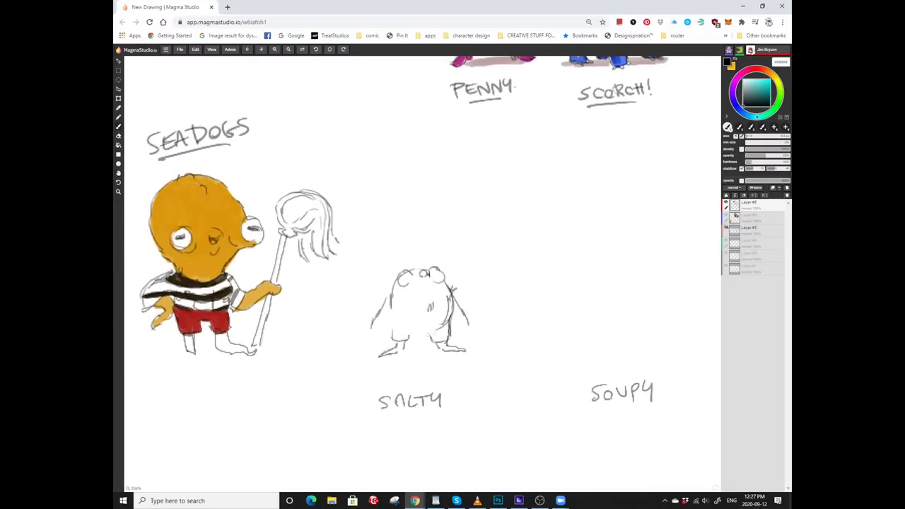
{"action": "left_click_drag", "start_coordinate": [445, 315], "coordinate": [402, 318]}
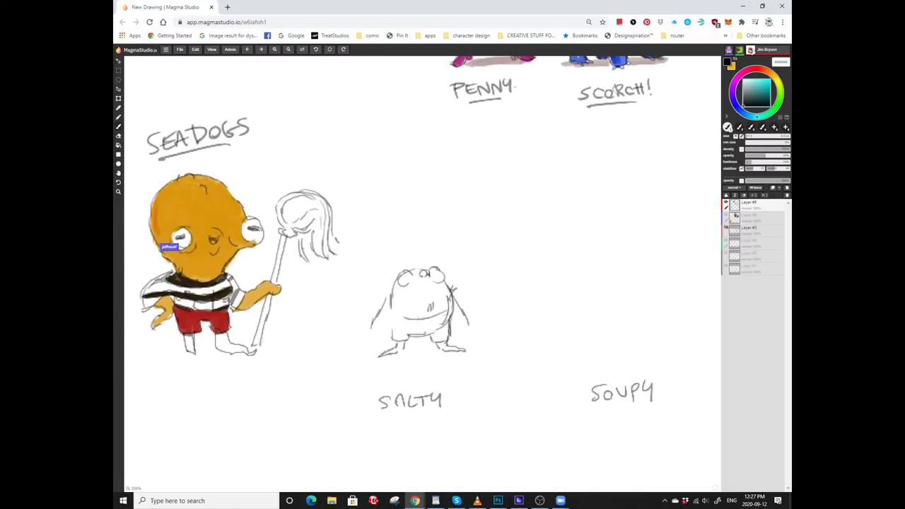
{"action": "scroll", "coordinate": [440, 291], "scroll_direction": "up", "scroll_amount": 1}
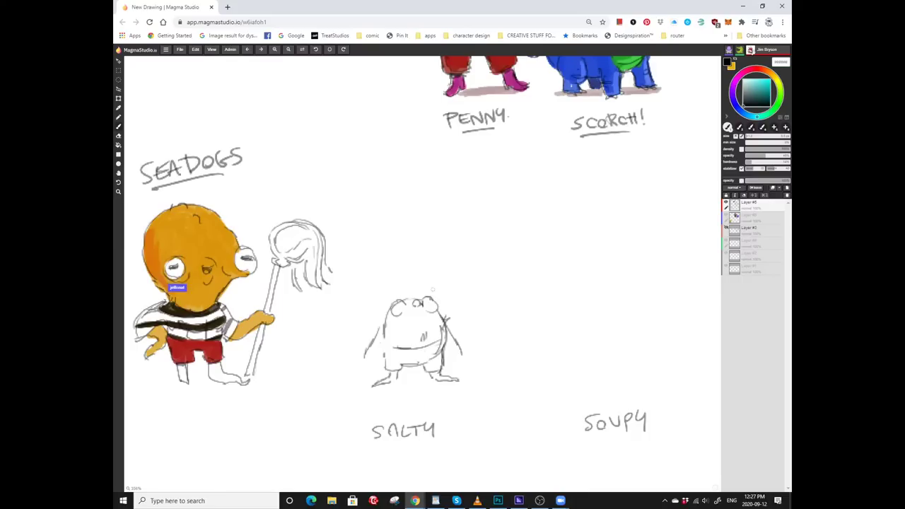
{"action": "mouse_move", "coordinate": [444, 287]}
{"action": "left_mouse_down"}
{"action": "mouse_move", "coordinate": [446, 273]}
{"action": "mouse_move", "coordinate": [396, 252]}
{"action": "mouse_move", "coordinate": [361, 310]}
{"action": "left_mouse_up"}
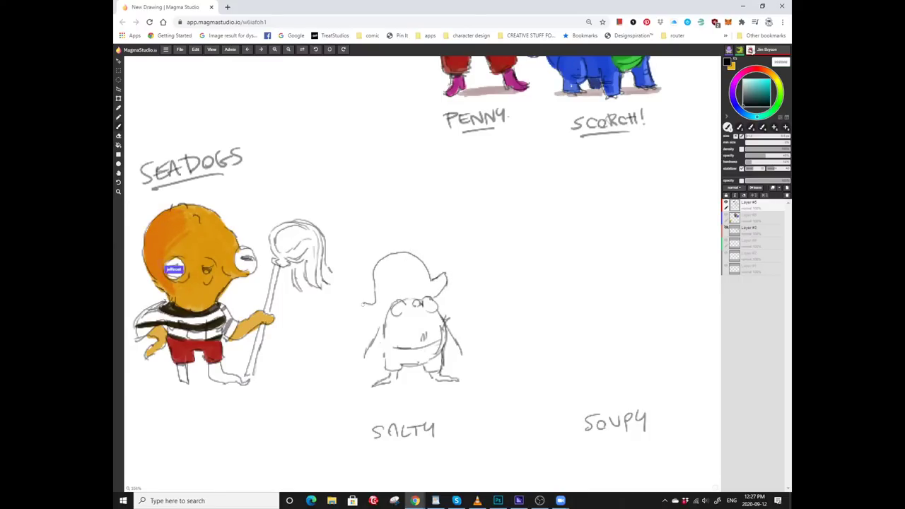
{"action": "scroll", "coordinate": [403, 250], "scroll_direction": "left", "scroll_amount": 1}
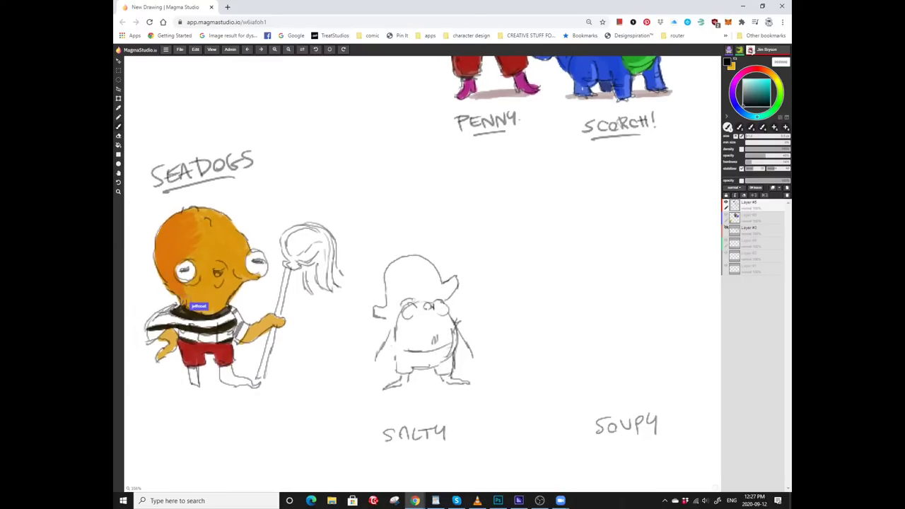
Give Salty curved eyebrows, a long drooping nose and a wide moustache-like mouth.
{"action": "scroll", "coordinate": [434, 300], "scroll_direction": "down", "scroll_amount": 1}
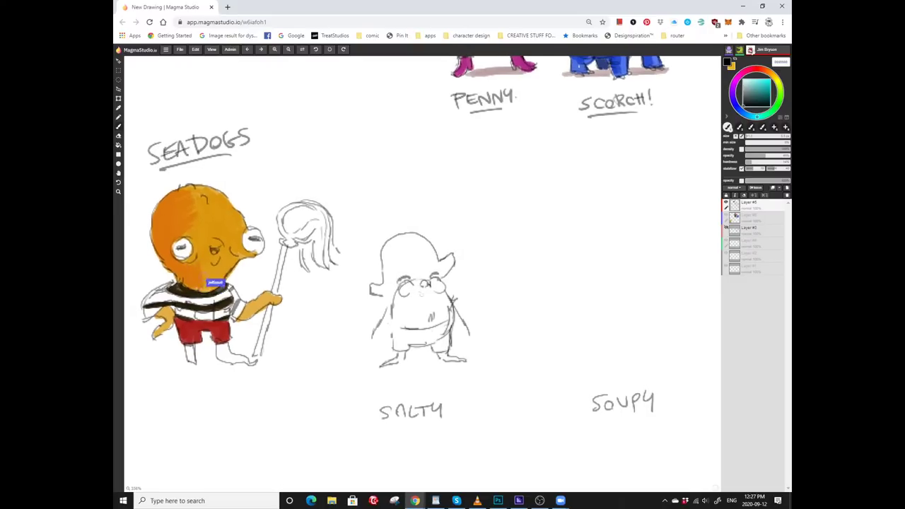
{"action": "scroll", "coordinate": [424, 300], "scroll_direction": "up", "scroll_amount": 1}
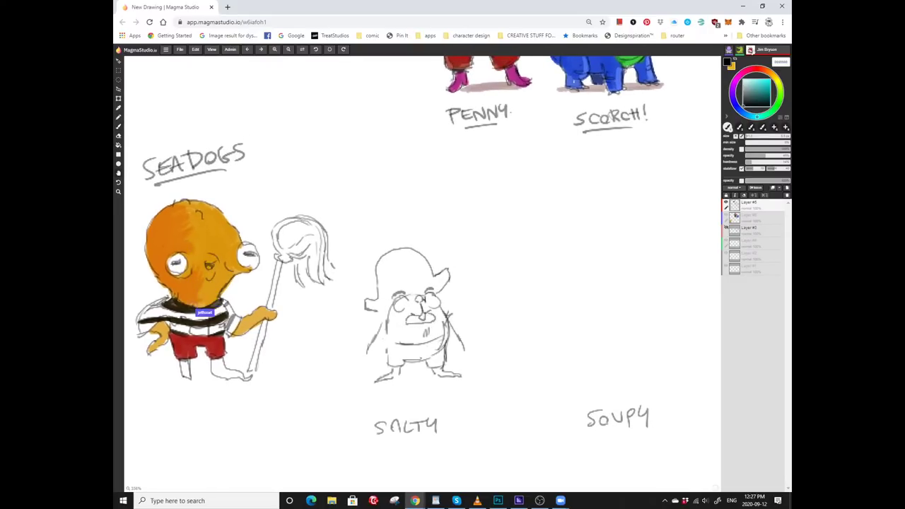
{"action": "scroll", "coordinate": [410, 318], "scroll_direction": "down", "scroll_amount": 1}
Draw a small fist at the end of one of Salty's arms and a loose sleeve around the other arm.
{"action": "left_click_drag", "start_coordinate": [453, 327], "coordinate": [461, 333]}
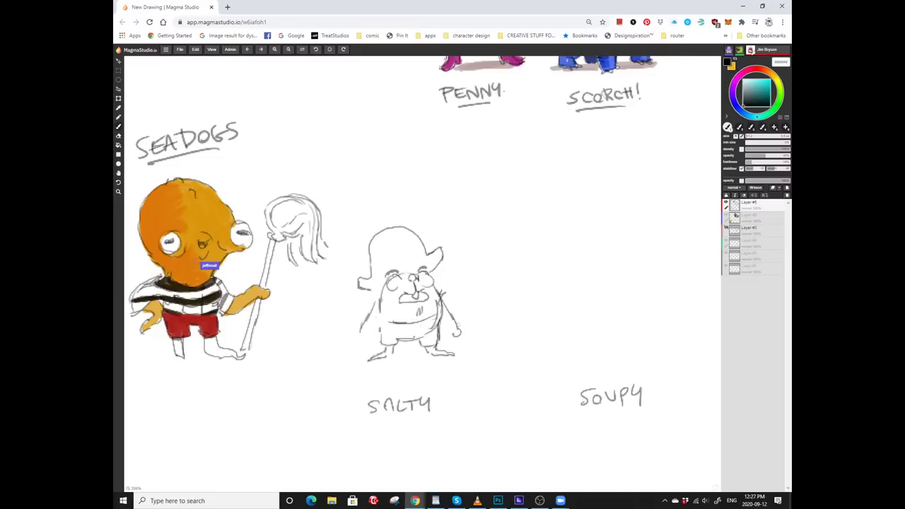
{"action": "scroll", "coordinate": [410, 282], "scroll_direction": "left", "scroll_amount": 1}
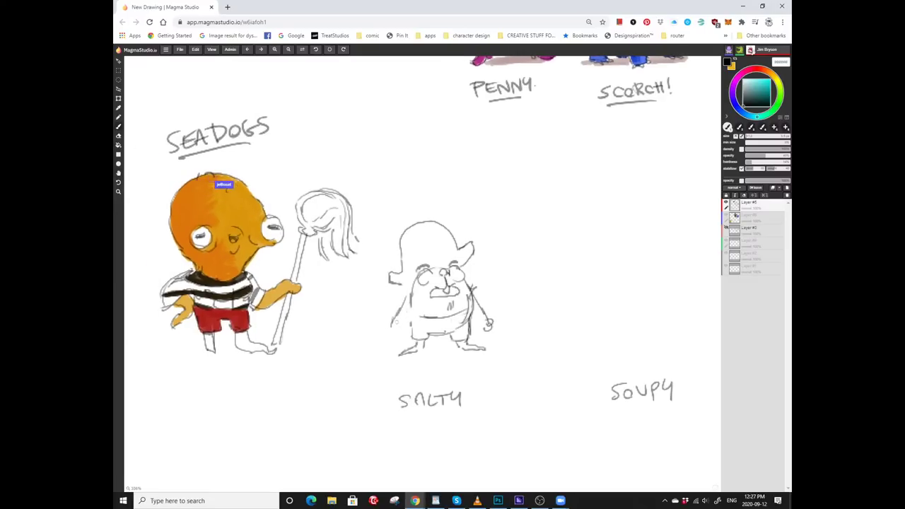
{"action": "scroll", "coordinate": [410, 282], "scroll_direction": "up", "scroll_amount": 1}
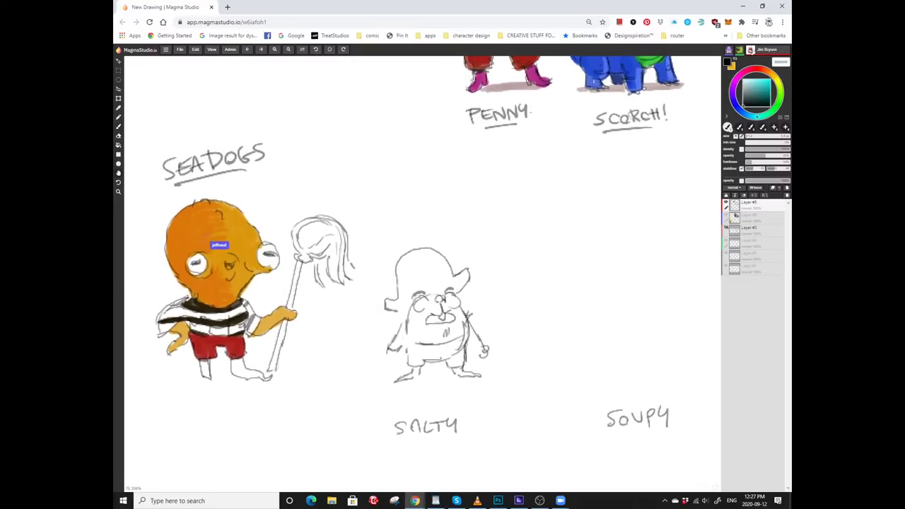
{"action": "scroll", "coordinate": [406, 332], "scroll_direction": "down", "scroll_amount": 1}
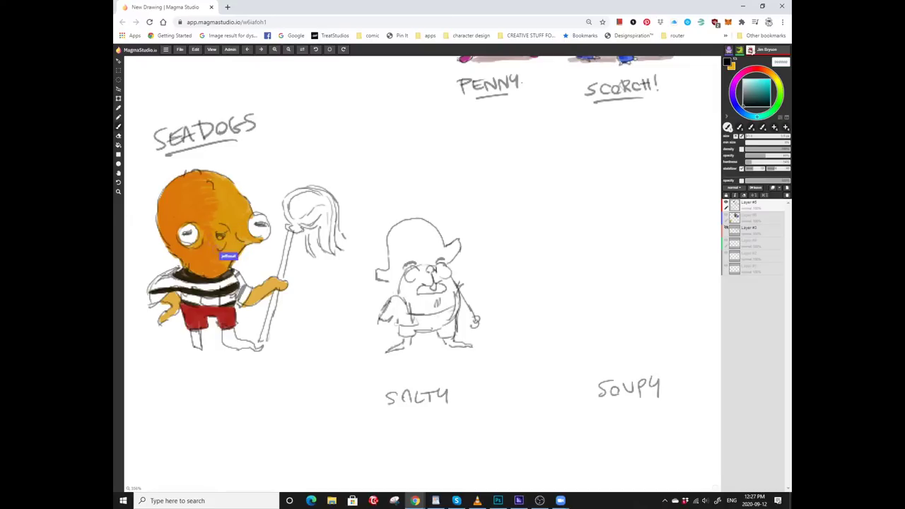
Add pupils to Salty's eyes, darken the eyebrows, and refine the shirt hem and the second sleeve.
{"action": "scroll", "coordinate": [410, 283], "scroll_direction": "right", "scroll_amount": 1}
{"action": "scroll", "coordinate": [410, 282], "scroll_direction": "left", "scroll_amount": 1}
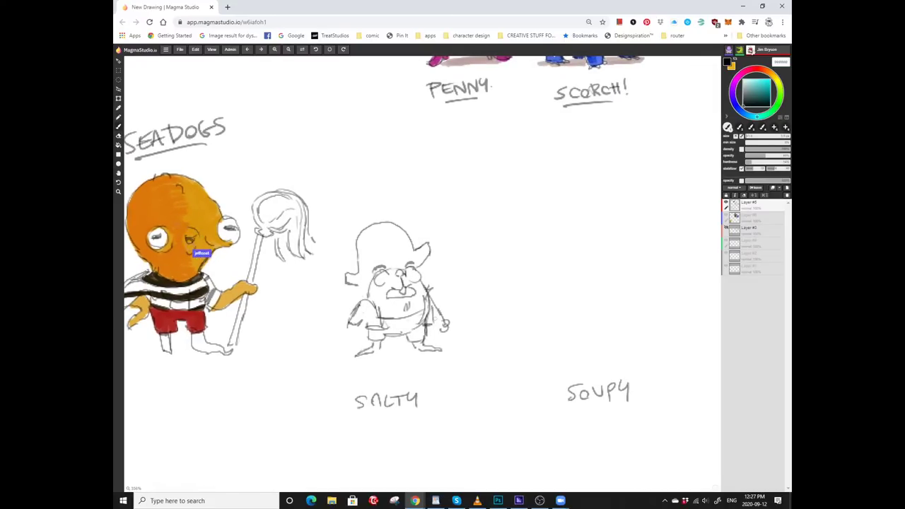
{"action": "scroll", "coordinate": [407, 268], "scroll_direction": "left", "scroll_amount": 1}
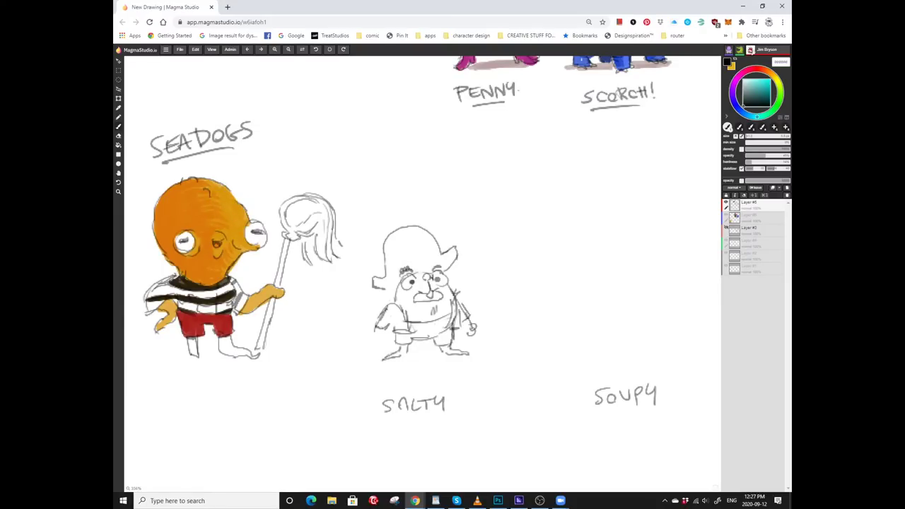
{"action": "scroll", "coordinate": [406, 269], "scroll_direction": "right", "scroll_amount": 1}
{"action": "scroll", "coordinate": [407, 269], "scroll_direction": "up", "scroll_amount": 1}
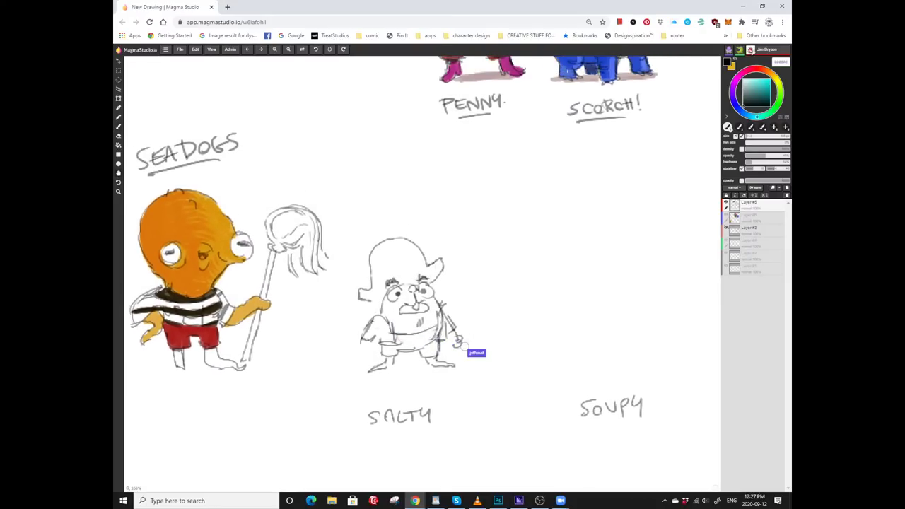
Shade the side flap of Salty's hat and draw the forearm and fingered hand below the loose sleeve.
{"action": "scroll", "coordinate": [422, 269], "scroll_direction": "up", "scroll_amount": 1}
{"action": "scroll", "coordinate": [422, 268], "scroll_direction": "down", "scroll_amount": 2}
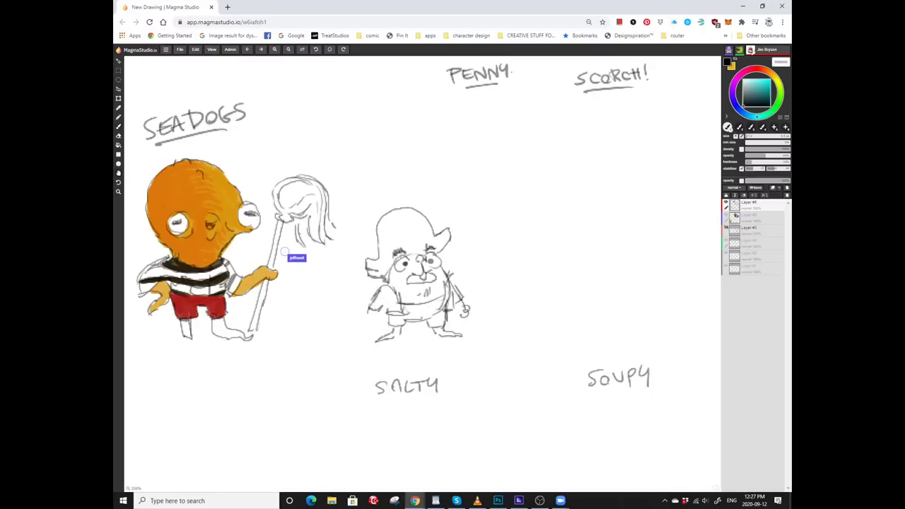
{"action": "scroll", "coordinate": [407, 269], "scroll_direction": "down", "scroll_amount": 1}
{"action": "scroll", "coordinate": [406, 268], "scroll_direction": "left", "scroll_amount": 1}
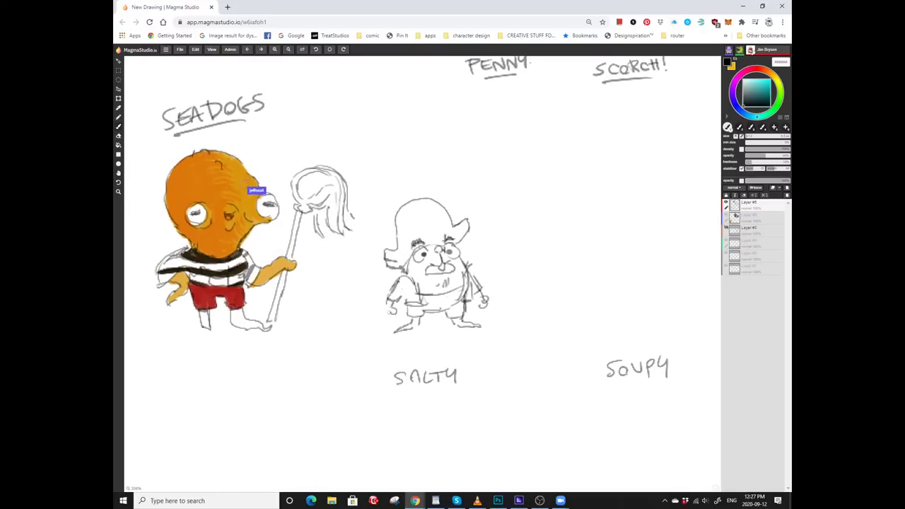
{"action": "scroll", "coordinate": [407, 269], "scroll_direction": "up", "scroll_amount": 1}
{"action": "scroll", "coordinate": [406, 269], "scroll_direction": "right", "scroll_amount": 1}
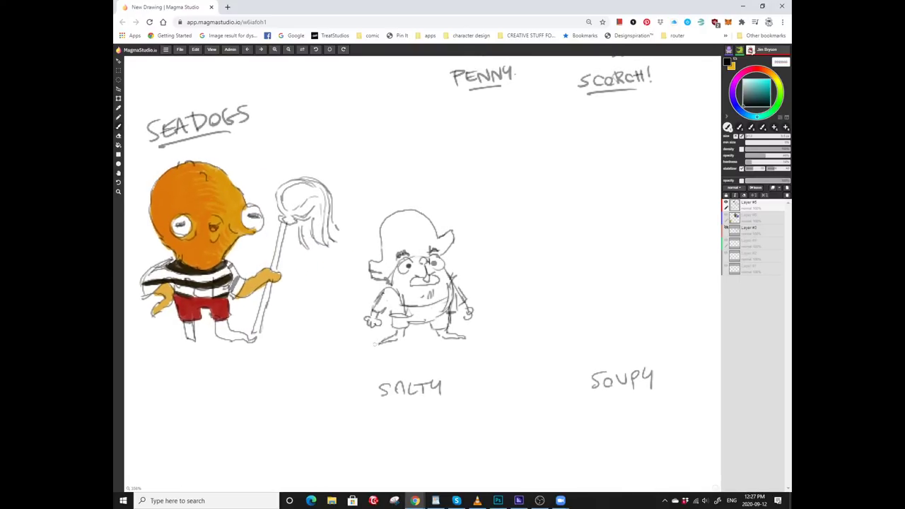
Reinforce the outline of Salty's foot and add short shading strokes at the pointed end of the hat.
{"action": "scroll", "coordinate": [406, 268], "scroll_direction": "right", "scroll_amount": 2}
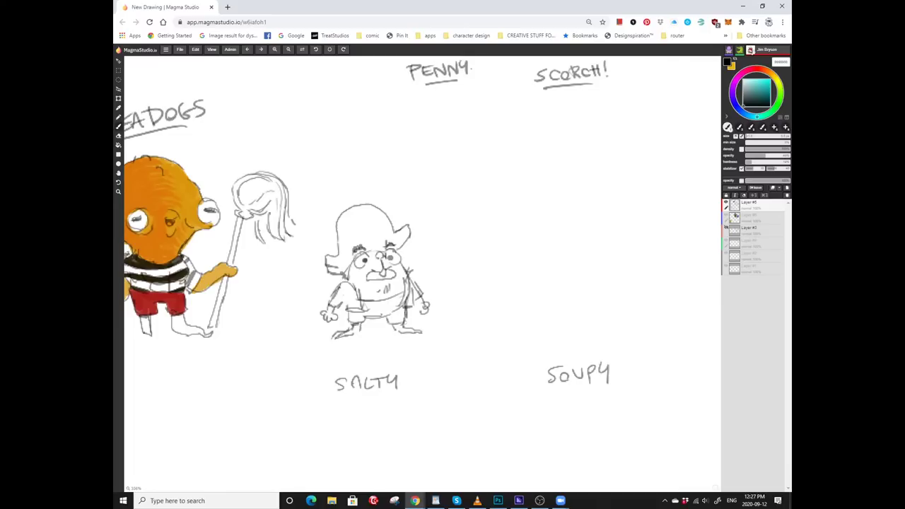
{"action": "scroll", "coordinate": [406, 268], "scroll_direction": "left", "scroll_amount": 2}
{"action": "scroll", "coordinate": [406, 268], "scroll_direction": "up", "scroll_amount": 2}
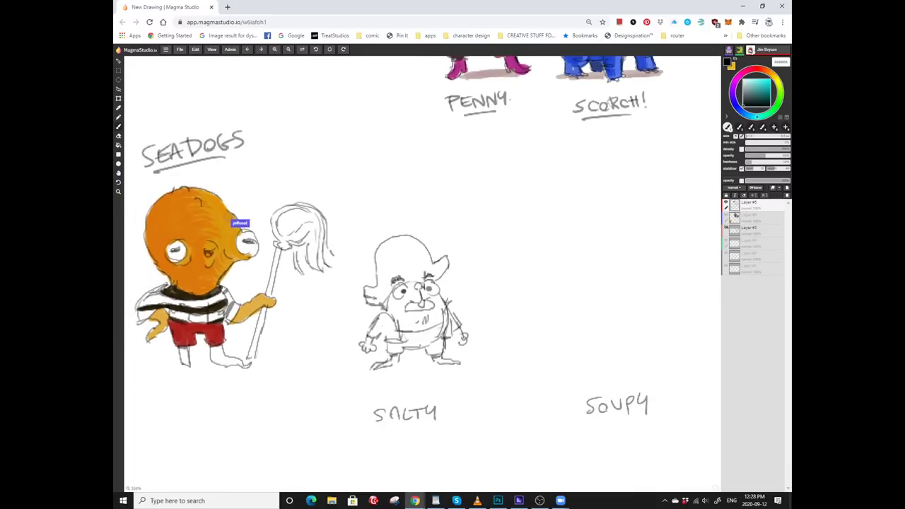
{"action": "scroll", "coordinate": [406, 268], "scroll_direction": "right", "scroll_amount": 2}
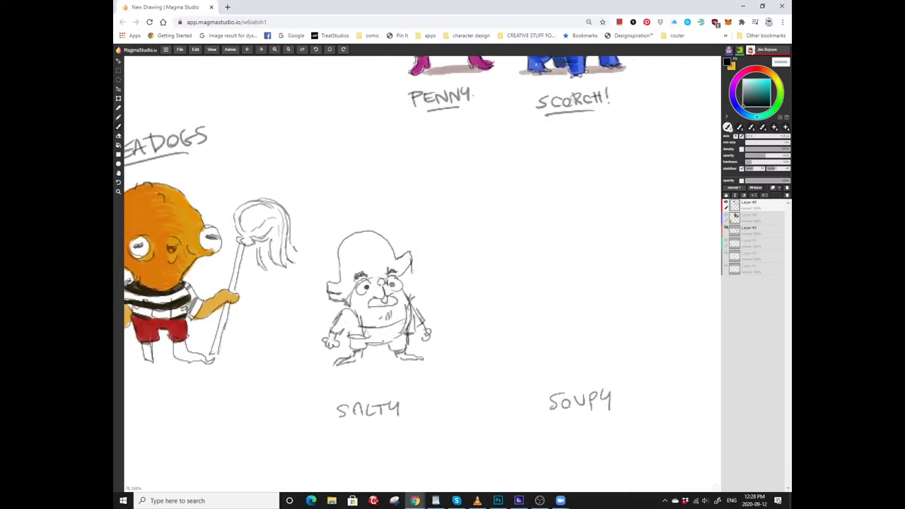
Sketch a large pear-shaped body with a small rounded head above the SOUPY label.
{"action": "scroll", "coordinate": [407, 269], "scroll_direction": "right", "scroll_amount": 2}
{"action": "scroll", "coordinate": [406, 269], "scroll_direction": "right", "scroll_amount": 2}
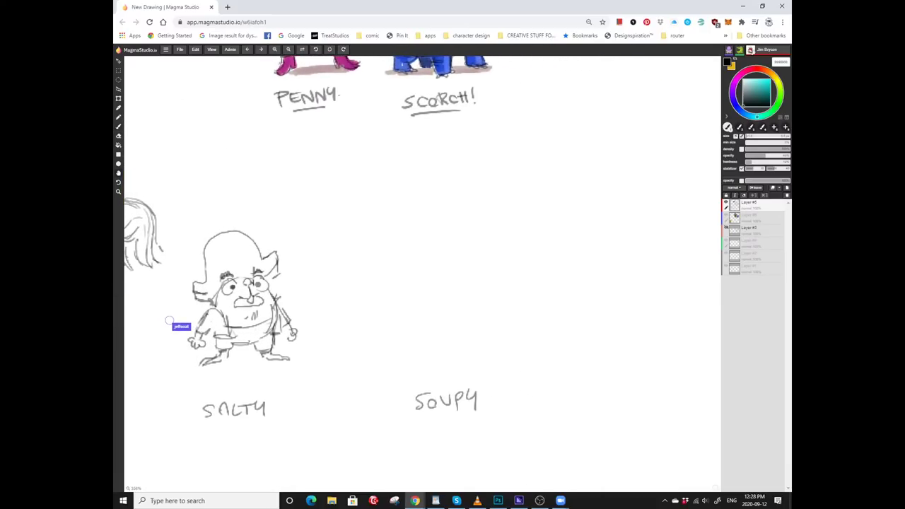
{"action": "scroll", "coordinate": [406, 269], "scroll_direction": "up", "scroll_amount": 2}
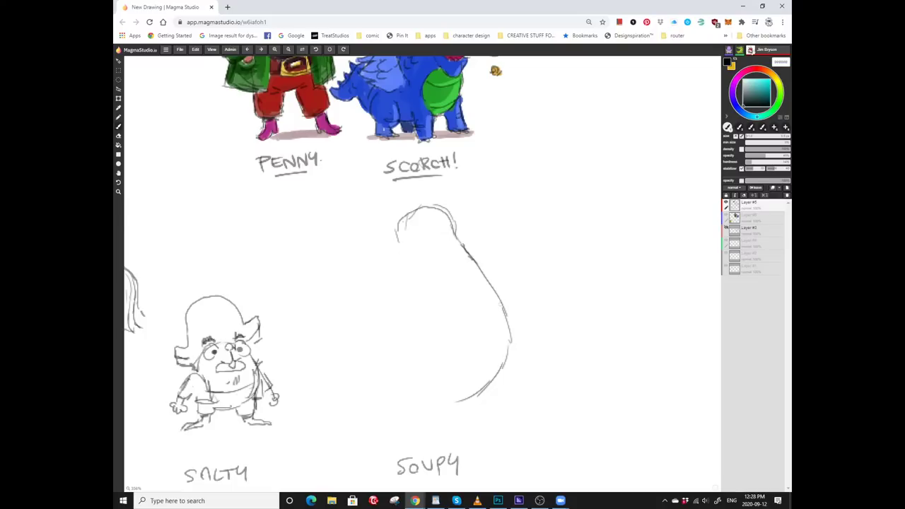
{"action": "scroll", "coordinate": [398, 207], "scroll_direction": "down", "scroll_amount": 2}
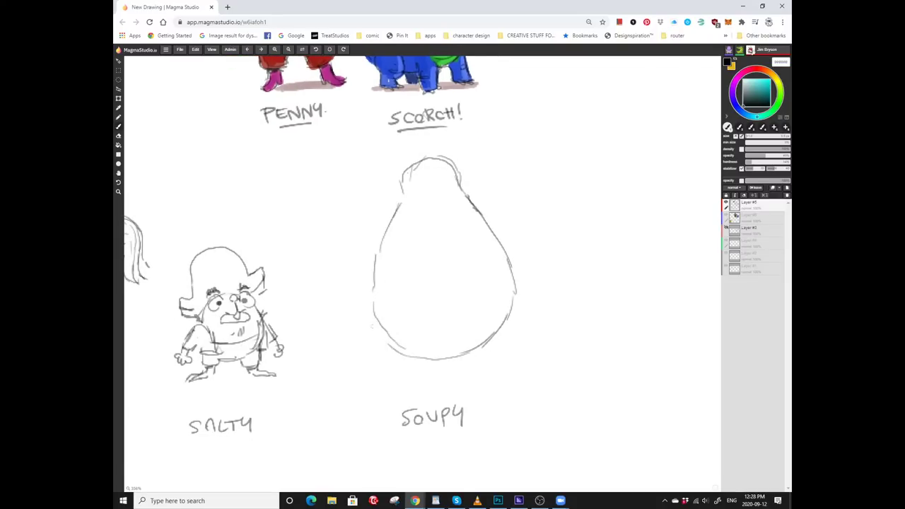
Draw a curved line across Soupy's chest, one leg with a foot, and a garment hem flaring around the base of the belly.
{"action": "scroll", "coordinate": [371, 325], "scroll_direction": "right", "scroll_amount": 2}
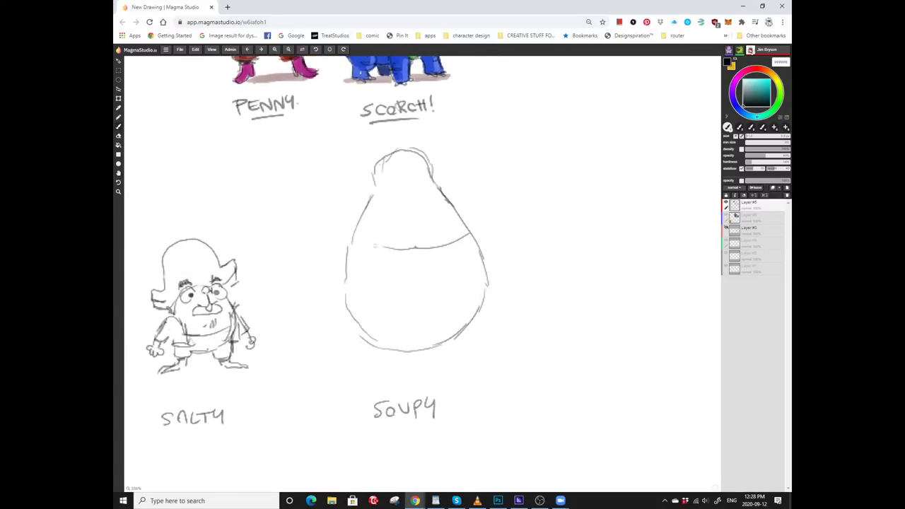
{"action": "scroll", "coordinate": [374, 245], "scroll_direction": "down", "scroll_amount": 1}
{"action": "scroll", "coordinate": [374, 245], "scroll_direction": "right", "scroll_amount": 1}
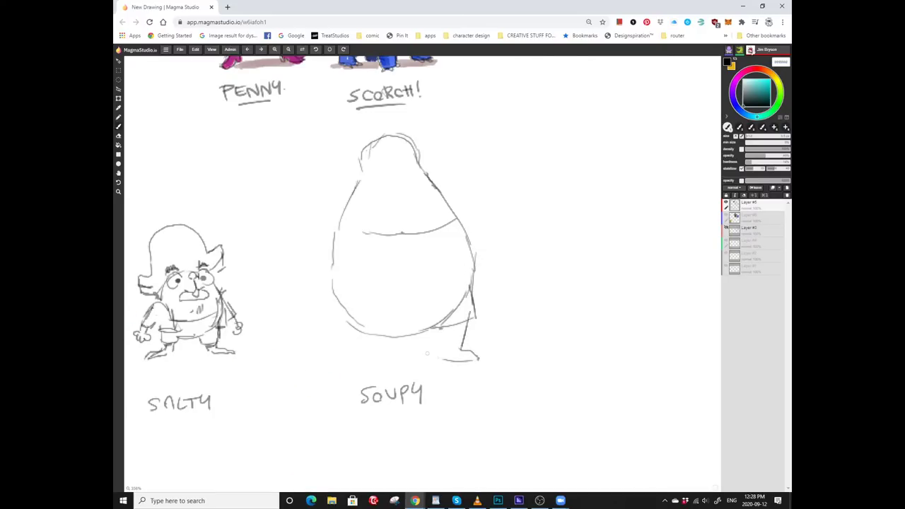
{"action": "scroll", "coordinate": [425, 357], "scroll_direction": "left", "scroll_amount": 2}
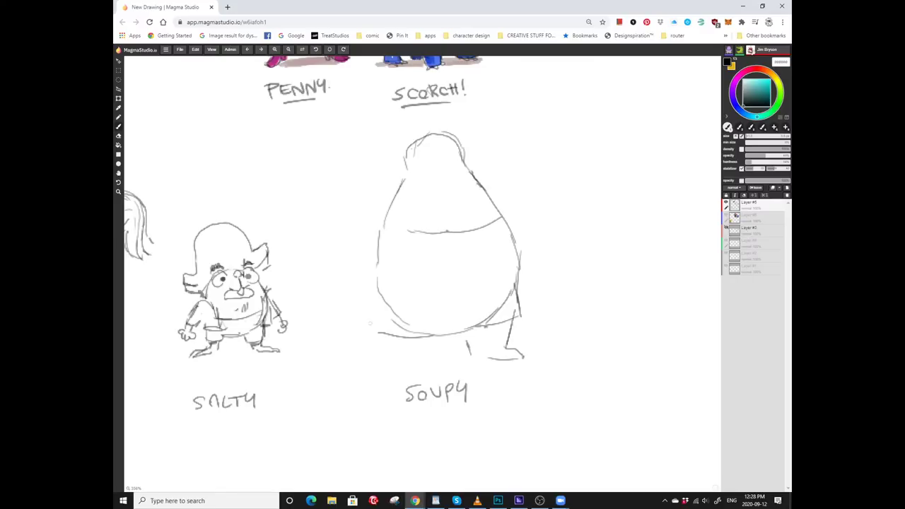
{"action": "scroll", "coordinate": [369, 323], "scroll_direction": "left", "scroll_amount": 2}
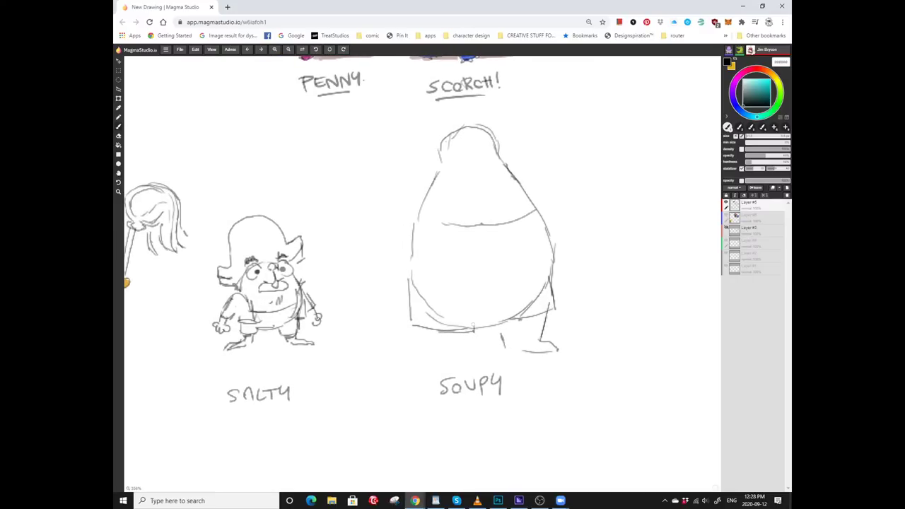
Sketch Soupy's second short leg and foot beneath the hem.
{"action": "scroll", "coordinate": [342, 232], "scroll_direction": "right", "scroll_amount": 2}
{"action": "scroll", "coordinate": [332, 233], "scroll_direction": "down", "scroll_amount": 2}
{"action": "scroll", "coordinate": [332, 233], "scroll_direction": "left", "scroll_amount": 2}
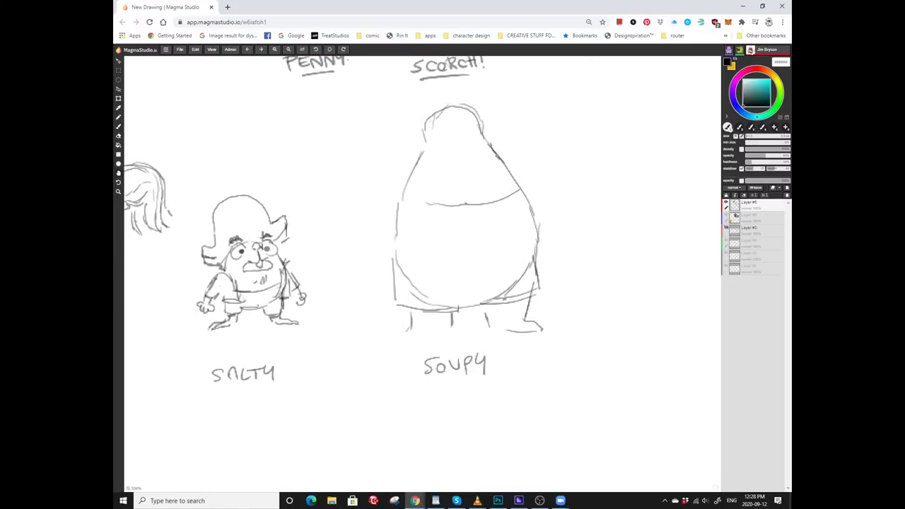
{"action": "scroll", "coordinate": [458, 309], "scroll_direction": "up", "scroll_amount": 2}
{"action": "scroll", "coordinate": [458, 308], "scroll_direction": "right", "scroll_amount": 1}
{"action": "scroll", "coordinate": [319, 238], "scroll_direction": "right", "scroll_amount": 2}
{"action": "scroll", "coordinate": [318, 237], "scroll_direction": "up", "scroll_amount": 1}
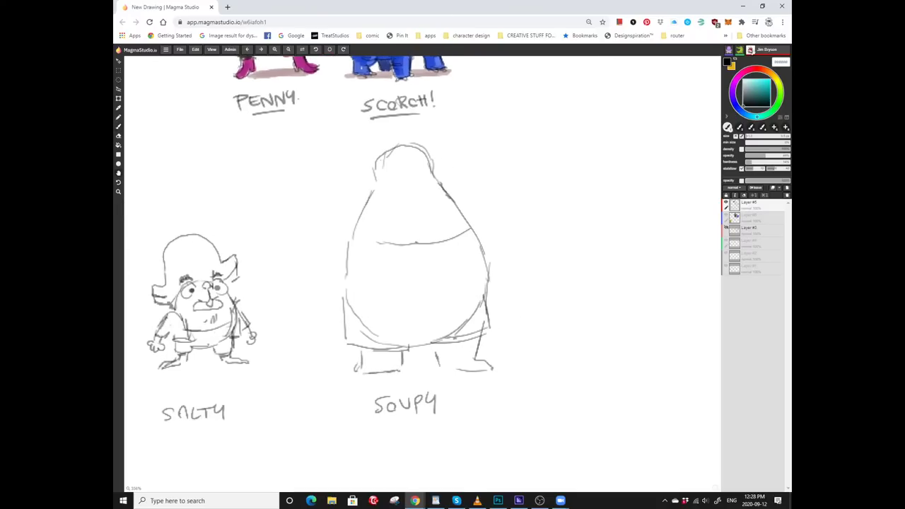
Reinforce the outlines of Soupy's legs and feet and darken the hem line above them.
{"action": "scroll", "coordinate": [297, 240], "scroll_direction": "down", "scroll_amount": 2}
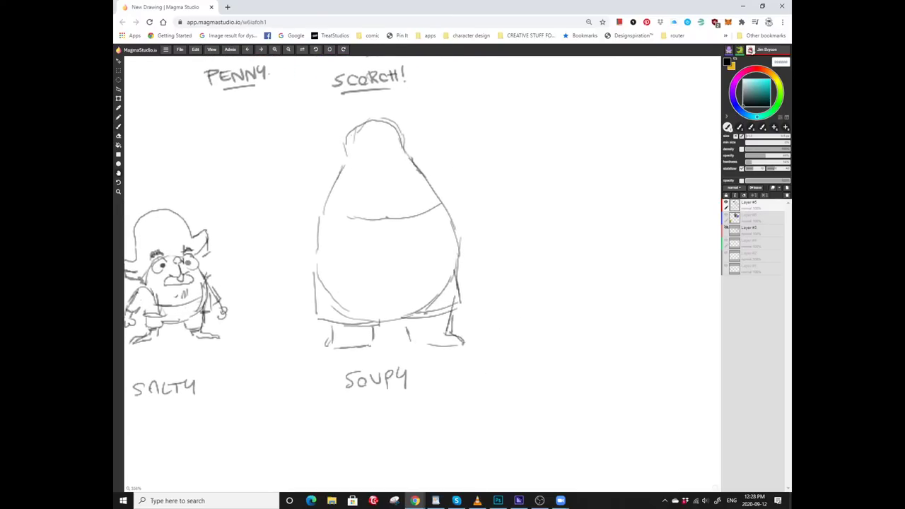
{"action": "scroll", "coordinate": [141, 307], "scroll_direction": "left", "scroll_amount": 2}
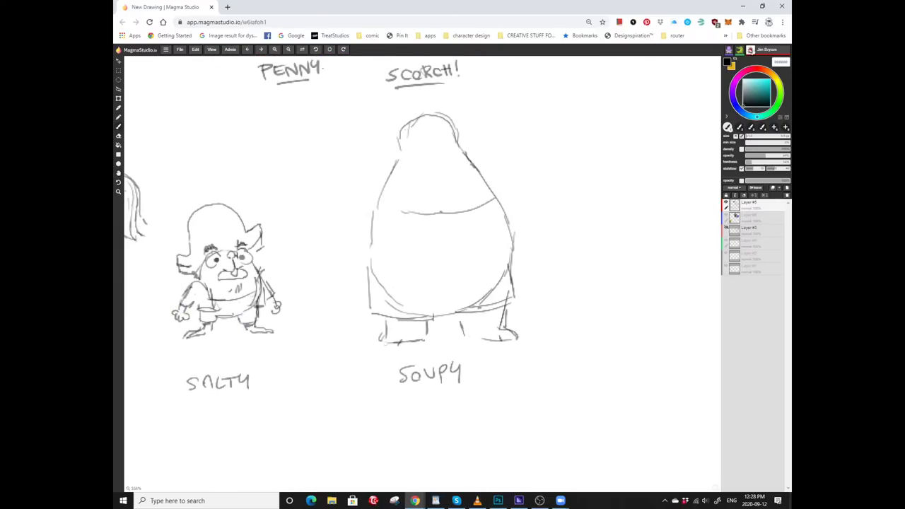
{"action": "scroll", "coordinate": [210, 339], "scroll_direction": "up", "scroll_amount": 1}
{"action": "scroll", "coordinate": [209, 339], "scroll_direction": "right", "scroll_amount": 1}
{"action": "scroll", "coordinate": [417, 268], "scroll_direction": "up", "scroll_amount": 1}
{"action": "scroll", "coordinate": [417, 268], "scroll_direction": "right", "scroll_amount": 1}
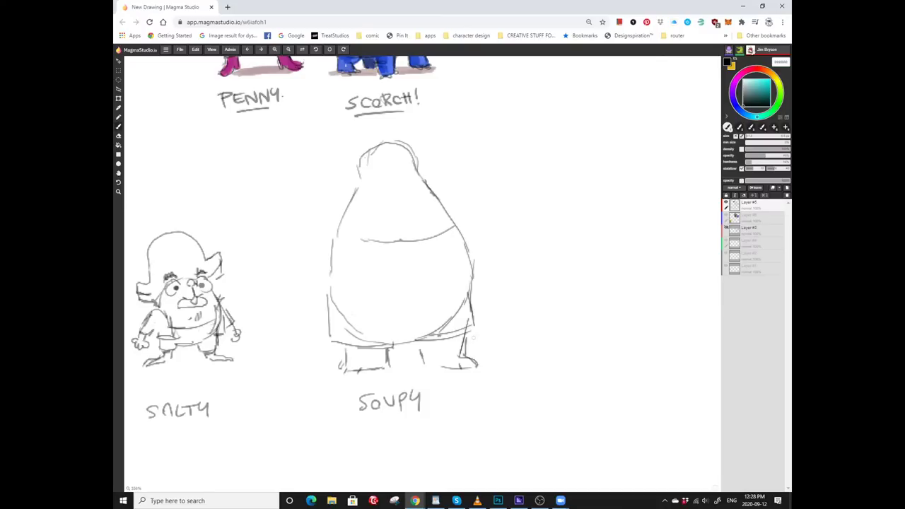
{"action": "scroll", "coordinate": [319, 240], "scroll_direction": "left", "scroll_amount": 2}
{"action": "scroll", "coordinate": [318, 240], "scroll_direction": "up", "scroll_amount": 1}
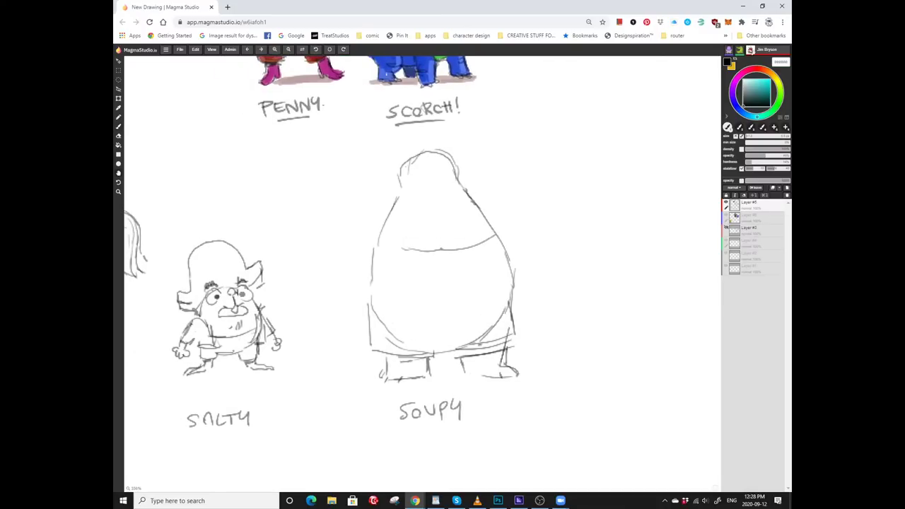
Sketch Soupy's muzzle, first eye curves and a curved chin fold on the head and neck.
{"action": "scroll", "coordinate": [321, 256], "scroll_direction": "up", "scroll_amount": 1}
{"action": "scroll", "coordinate": [322, 256], "scroll_direction": "right", "scroll_amount": 1}
{"action": "scroll", "coordinate": [319, 273], "scroll_direction": "up", "scroll_amount": 3}
{"action": "scroll", "coordinate": [319, 273], "scroll_direction": "right", "scroll_amount": 1}
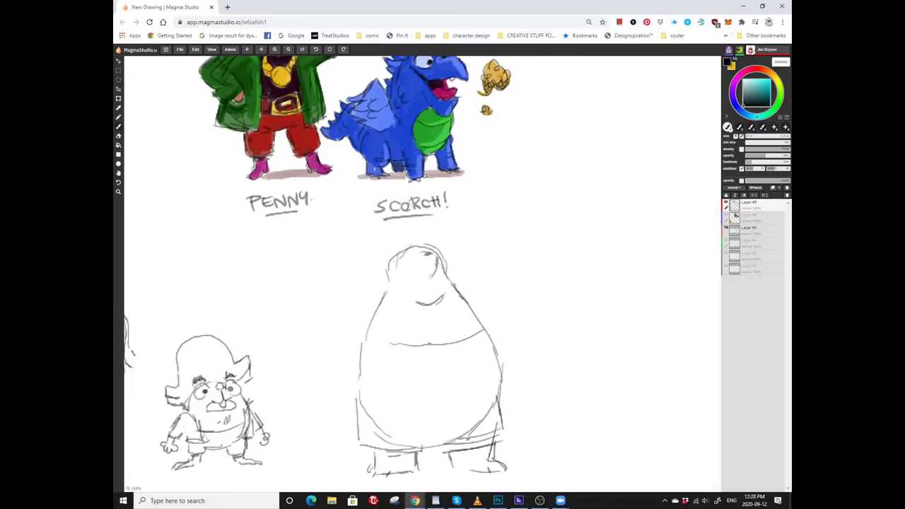
{"action": "scroll", "coordinate": [320, 273], "scroll_direction": "up", "scroll_amount": 1}
{"action": "scroll", "coordinate": [320, 274], "scroll_direction": "left", "scroll_amount": 1}
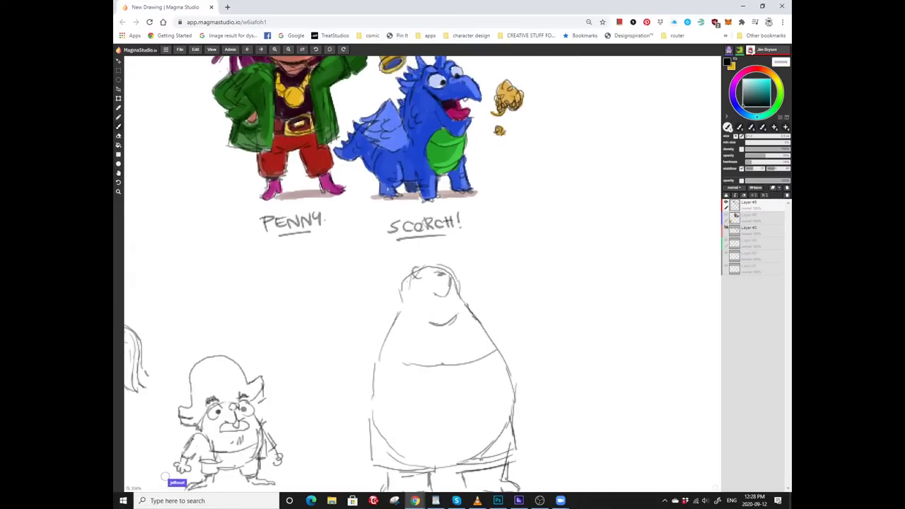
Erase part of the line atop Soupy's head, then add pupils, a small nose and two rounded ears.
{"action": "key", "text": "e"}
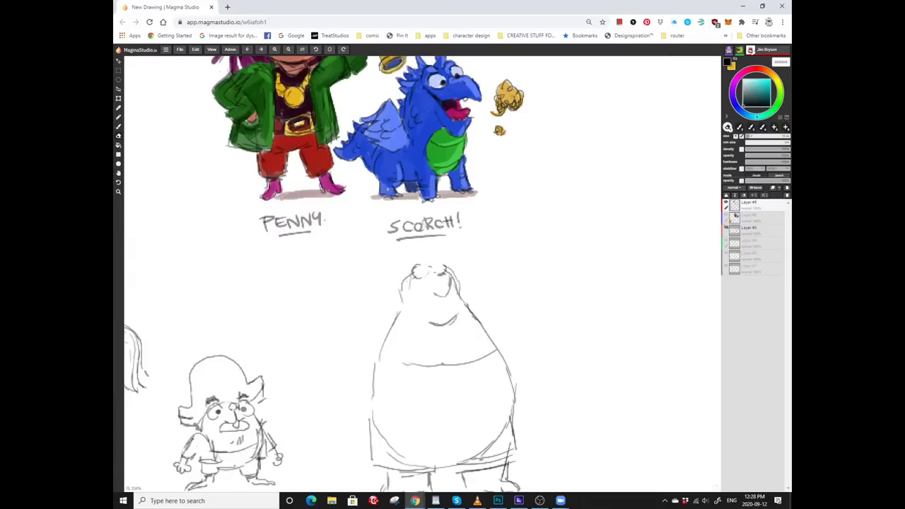
{"action": "scroll", "coordinate": [324, 274], "scroll_direction": "up", "scroll_amount": 1}
{"action": "key", "text": "b"}
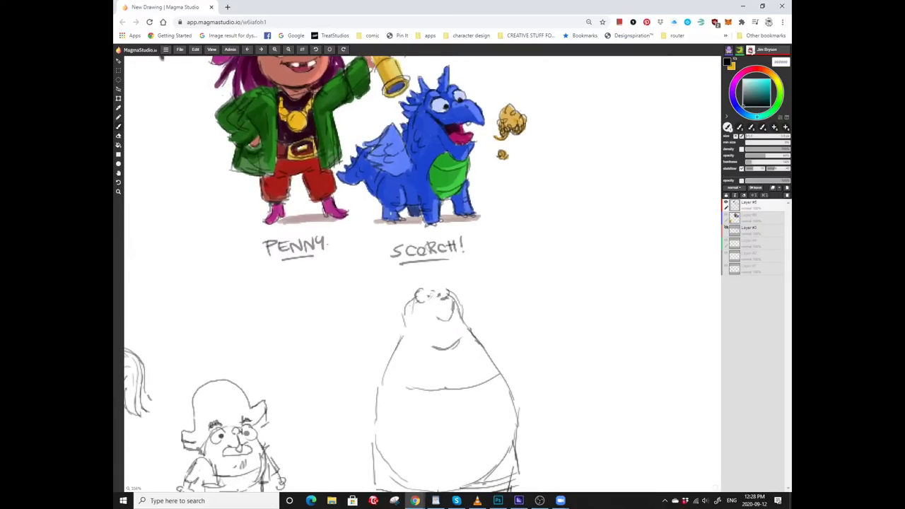
{"action": "scroll", "coordinate": [328, 274], "scroll_direction": "down", "scroll_amount": 1}
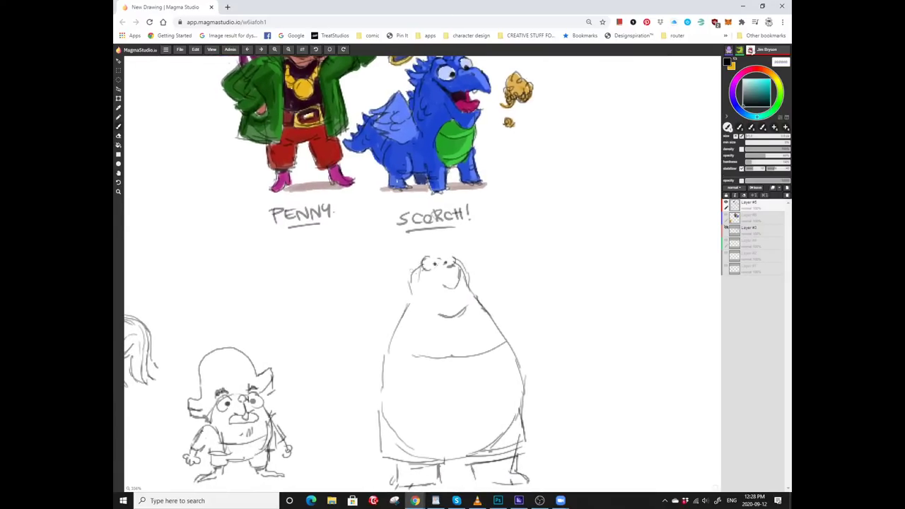
{"action": "scroll", "coordinate": [432, 257], "scroll_direction": "up", "scroll_amount": 1}
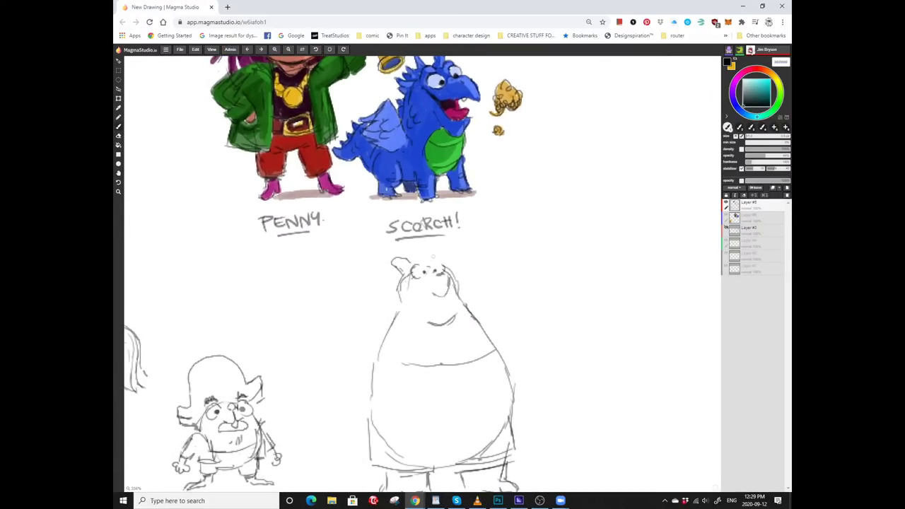
{"action": "scroll", "coordinate": [323, 273], "scroll_direction": "down", "scroll_amount": 1}
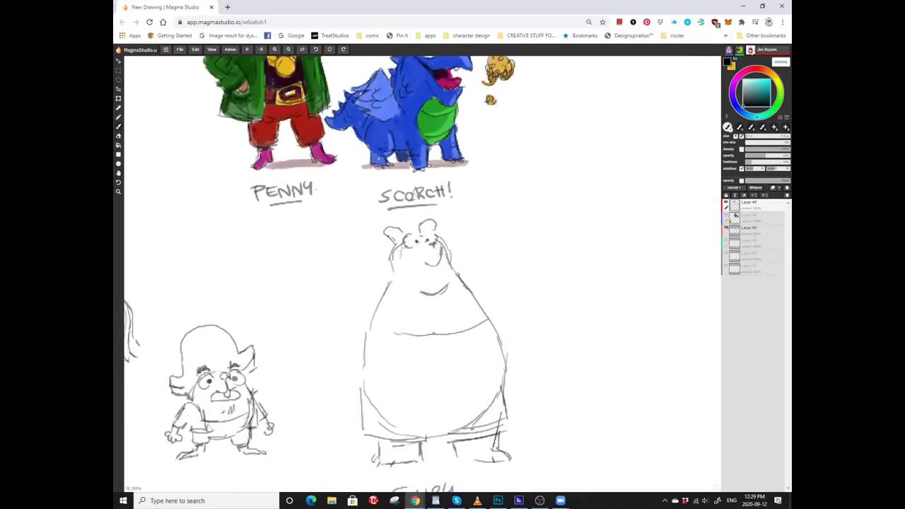
Draw Soupy's lowered arm with its hand and a pointed short sleeve at the shoulder.
{"action": "scroll", "coordinate": [408, 235], "scroll_direction": "down", "scroll_amount": 2}
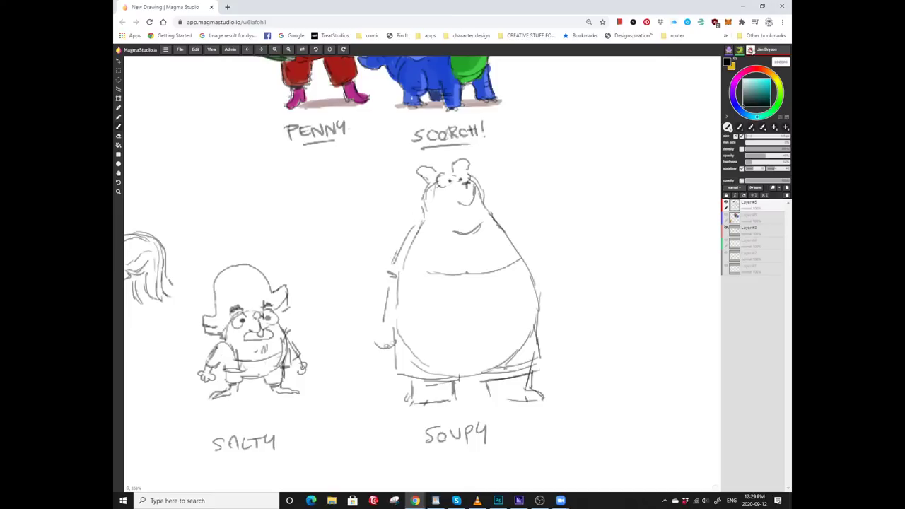
{"action": "scroll", "coordinate": [435, 284], "scroll_direction": "up", "scroll_amount": 1}
{"action": "scroll", "coordinate": [311, 272], "scroll_direction": "right", "scroll_amount": 1}
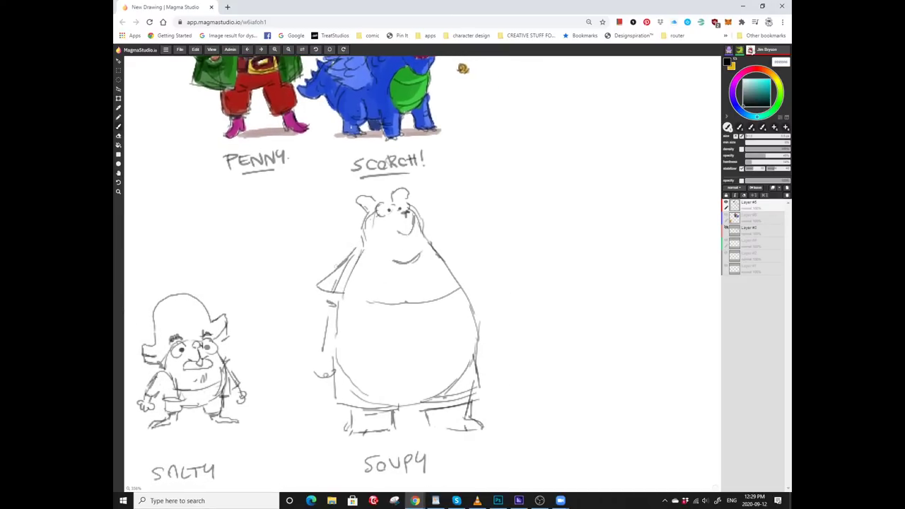
Sketch Soupy's other shoulder and raised forearm with a fist holding an upright stick.
{"action": "scroll", "coordinate": [410, 241], "scroll_direction": "right", "scroll_amount": 2}
{"action": "scroll", "coordinate": [441, 259], "scroll_direction": "up", "scroll_amount": 1}
{"action": "scroll", "coordinate": [422, 269], "scroll_direction": "right", "scroll_amount": 1}
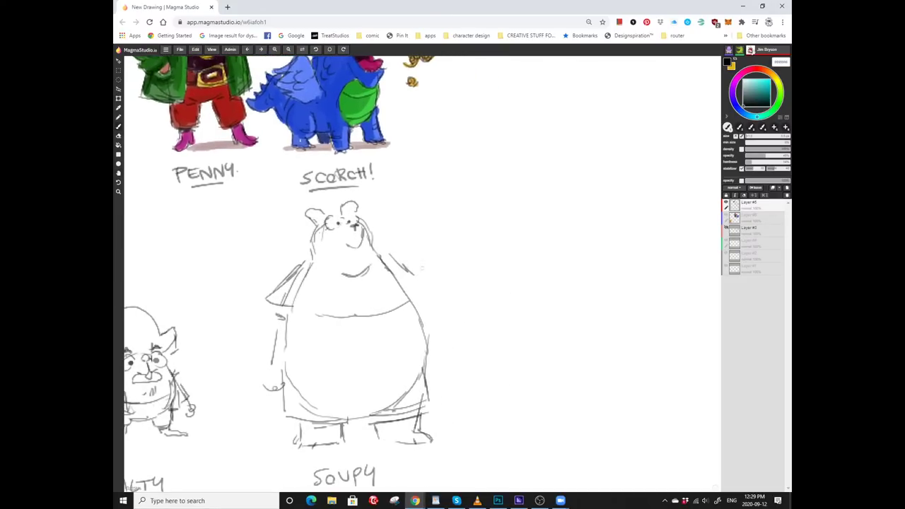
{"action": "scroll", "coordinate": [417, 281], "scroll_direction": "up", "scroll_amount": 1}
{"action": "scroll", "coordinate": [417, 282], "scroll_direction": "right", "scroll_amount": 1}
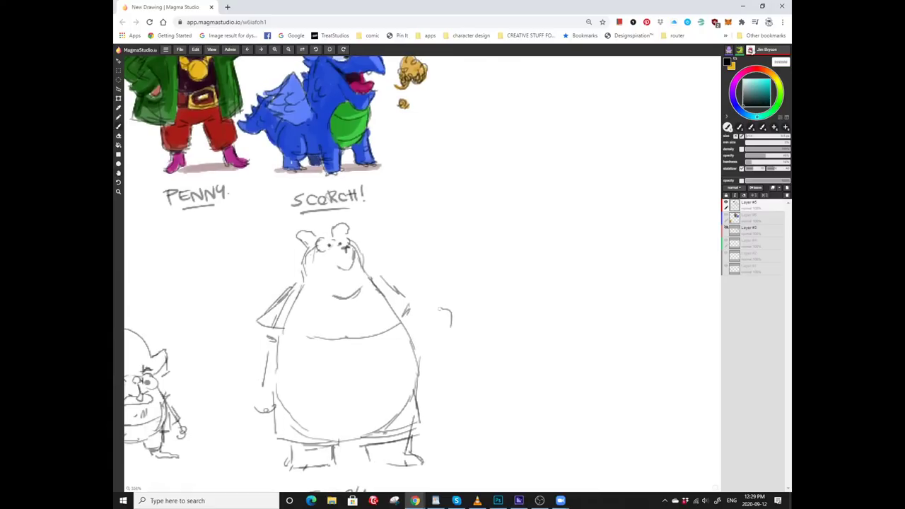
{"action": "scroll", "coordinate": [294, 273], "scroll_direction": "up", "scroll_amount": 1}
{"action": "scroll", "coordinate": [294, 273], "scroll_direction": "left", "scroll_amount": 1}
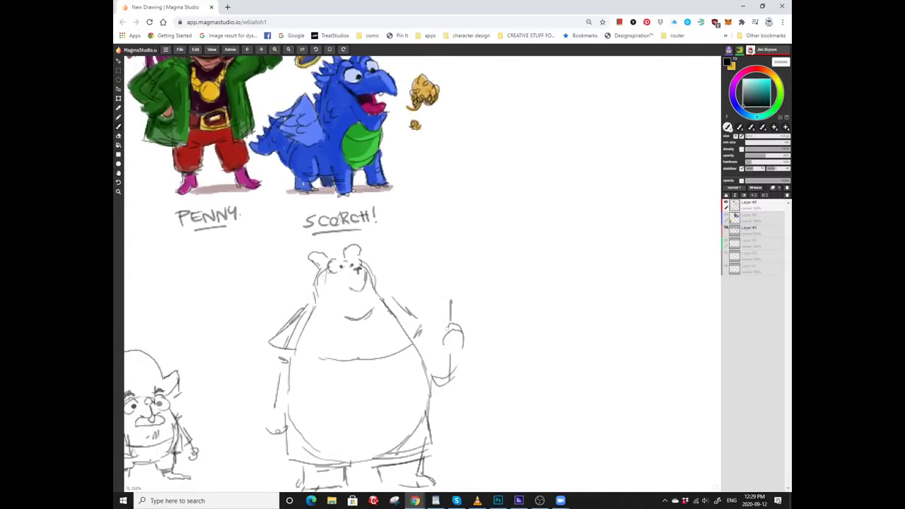
Add fingers to Soupy's raised hand and turn the stick into a spoon with an oval bowl.
{"action": "scroll", "coordinate": [422, 273], "scroll_direction": "down", "scroll_amount": 3}
{"action": "scroll", "coordinate": [440, 271], "scroll_direction": "up", "scroll_amount": 2}
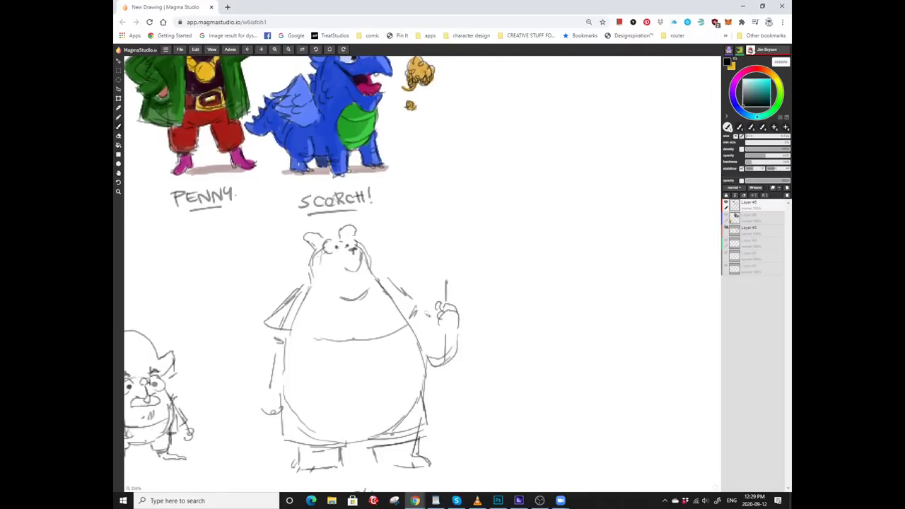
{"action": "scroll", "coordinate": [292, 273], "scroll_direction": "up", "scroll_amount": 2}
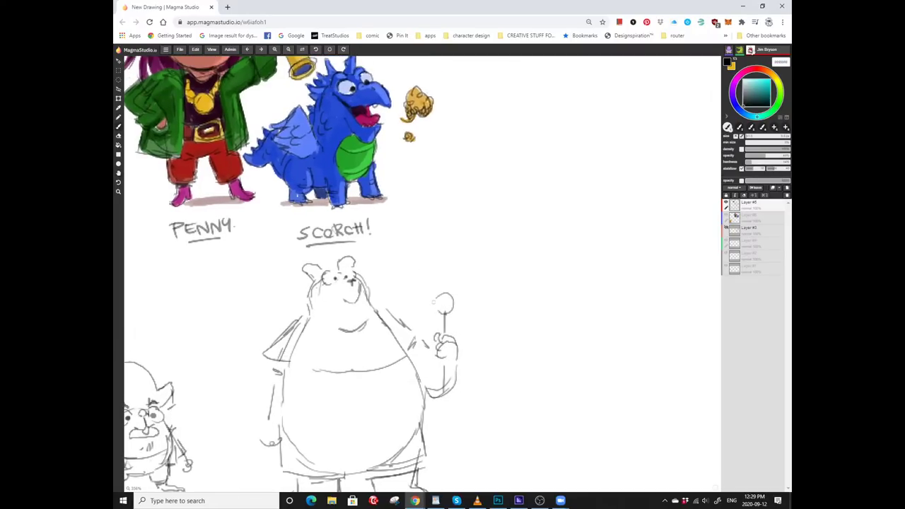
{"action": "scroll", "coordinate": [402, 288], "scroll_direction": "left", "scroll_amount": 5}
{"action": "scroll", "coordinate": [402, 288], "scroll_direction": "down", "scroll_amount": 2}
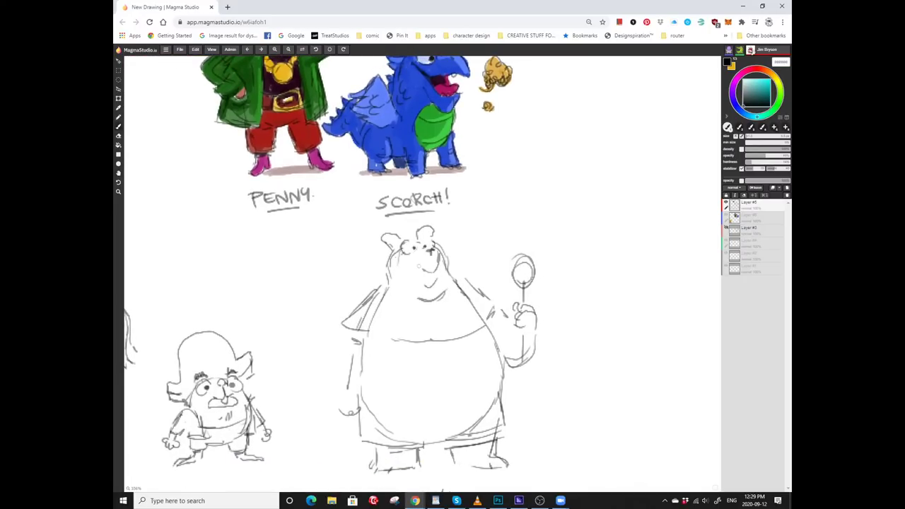
Draw Soupy's smile, complete one ear, and fill out the lowered arm and hand with firmer outlines.
{"action": "scroll", "coordinate": [384, 261], "scroll_direction": "up", "scroll_amount": 1}
{"action": "scroll", "coordinate": [384, 262], "scroll_direction": "left", "scroll_amount": 1}
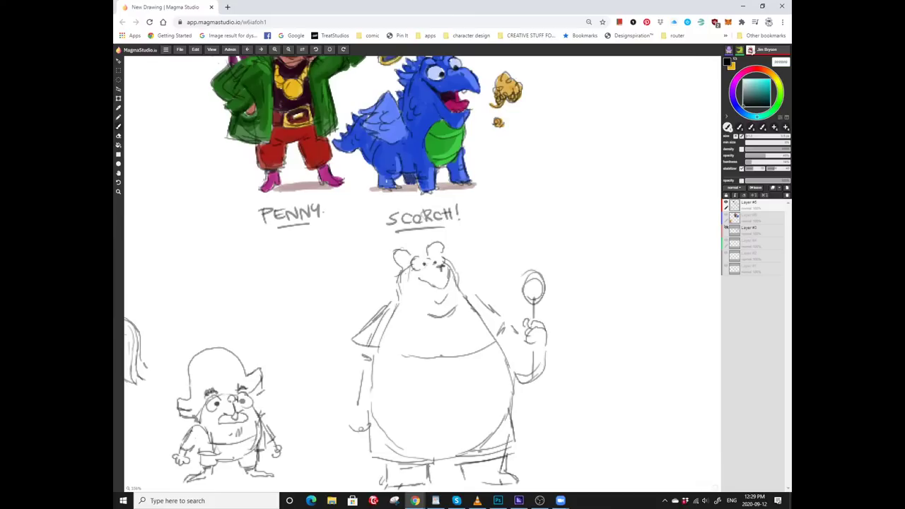
{"action": "scroll", "coordinate": [401, 269], "scroll_direction": "down", "scroll_amount": 6}
{"action": "scroll", "coordinate": [402, 268], "scroll_direction": "left", "scroll_amount": 3}
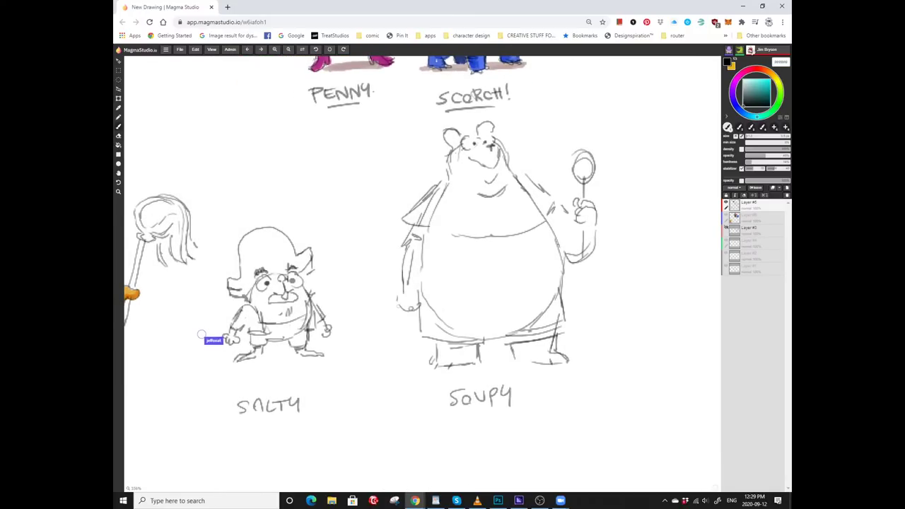
{"action": "scroll", "coordinate": [384, 262], "scroll_direction": "right", "scroll_amount": 2}
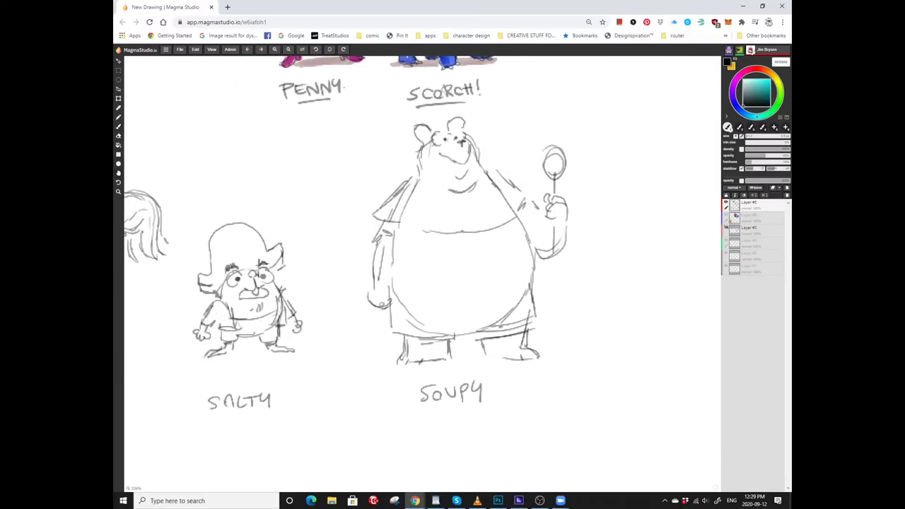
Firm up Soupy's inner leg line, add a curved collar and side fold, and complete the raised arm's sleeve.
{"action": "scroll", "coordinate": [382, 268], "scroll_direction": "right", "scroll_amount": 4}
{"action": "scroll", "coordinate": [418, 269], "scroll_direction": "up", "scroll_amount": 3}
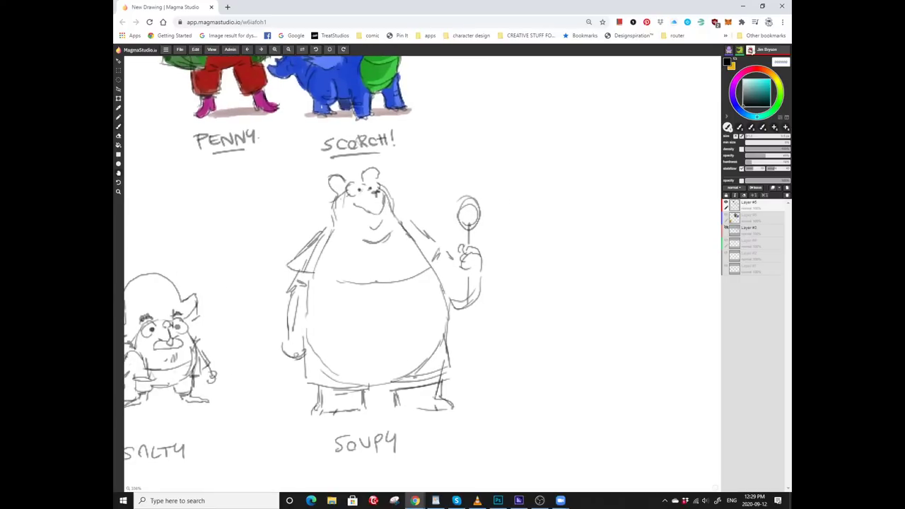
{"action": "scroll", "coordinate": [424, 241], "scroll_direction": "left", "scroll_amount": 2}
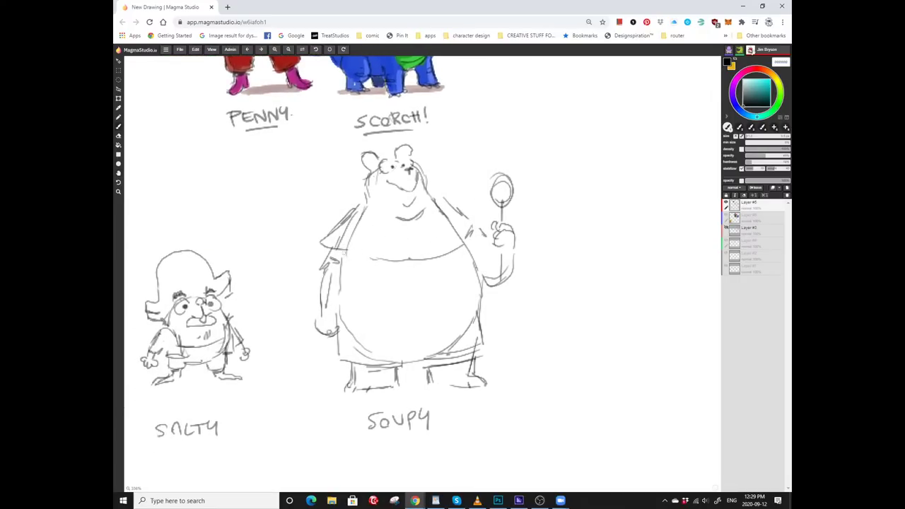
{"action": "scroll", "coordinate": [417, 269], "scroll_direction": "up", "scroll_amount": 2}
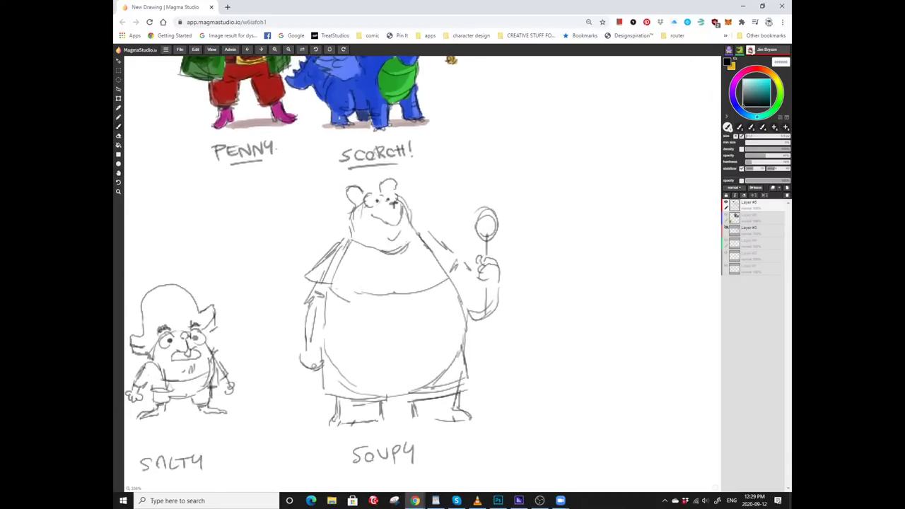
{"action": "scroll", "coordinate": [408, 239], "scroll_direction": "right", "scroll_amount": 2}
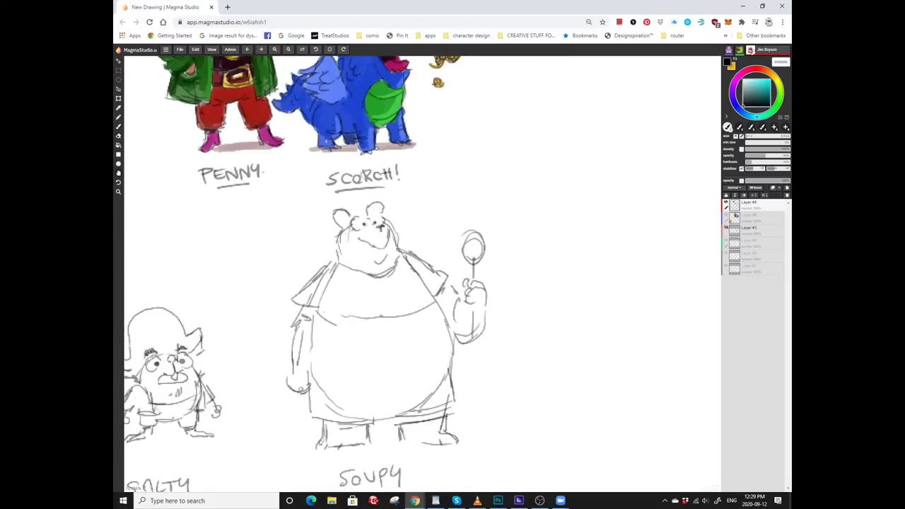
{"action": "scroll", "coordinate": [311, 303], "scroll_direction": "up", "scroll_amount": 2}
Look over the Salty, Soupy and mop-holding Seadogs sketches alongside the coloured Penny and Scorch.
{"action": "key", "text": "alt"}
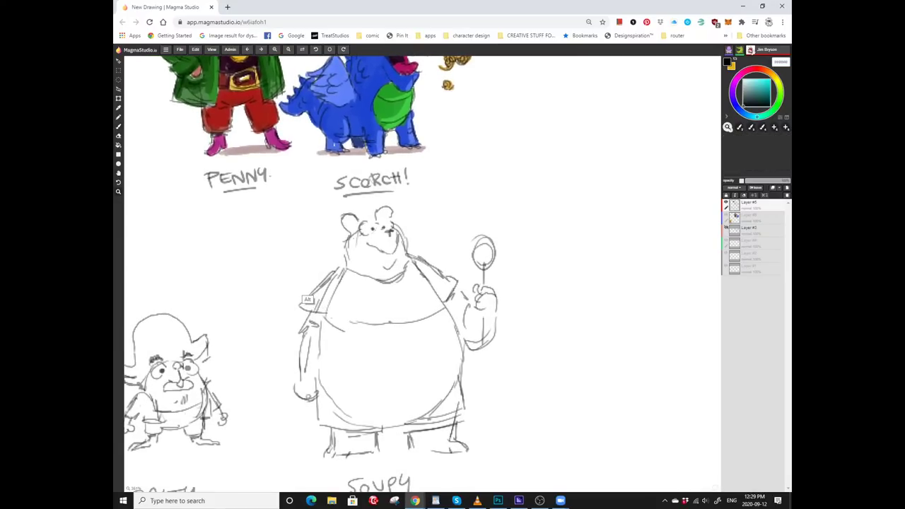
{"action": "scroll", "coordinate": [311, 303], "scroll_direction": "left", "scroll_amount": 5}
{"action": "scroll", "coordinate": [318, 283], "scroll_direction": "up", "scroll_amount": 2}
{"action": "scroll", "coordinate": [371, 245], "scroll_direction": "up", "scroll_amount": 1}
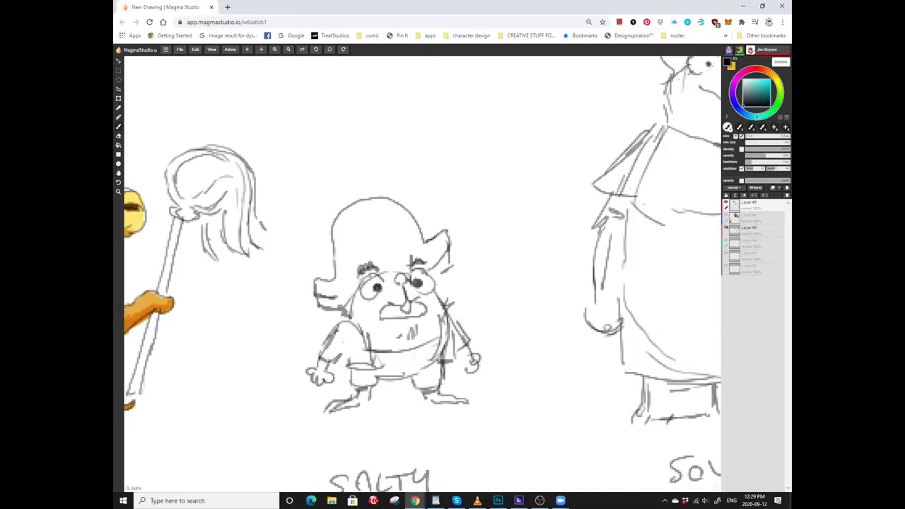
{"action": "scroll", "coordinate": [340, 229], "scroll_direction": "down", "scroll_amount": 5}
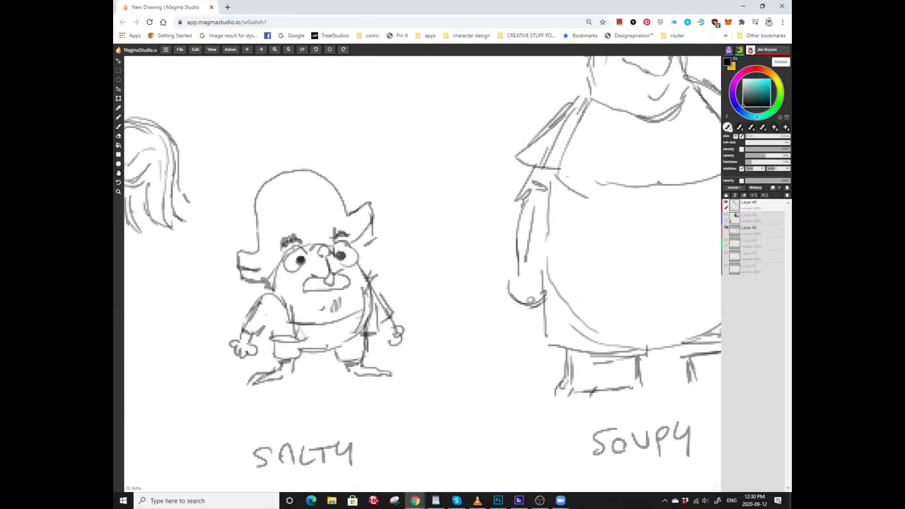
{"action": "scroll", "coordinate": [340, 228], "scroll_direction": "down", "scroll_amount": 1}
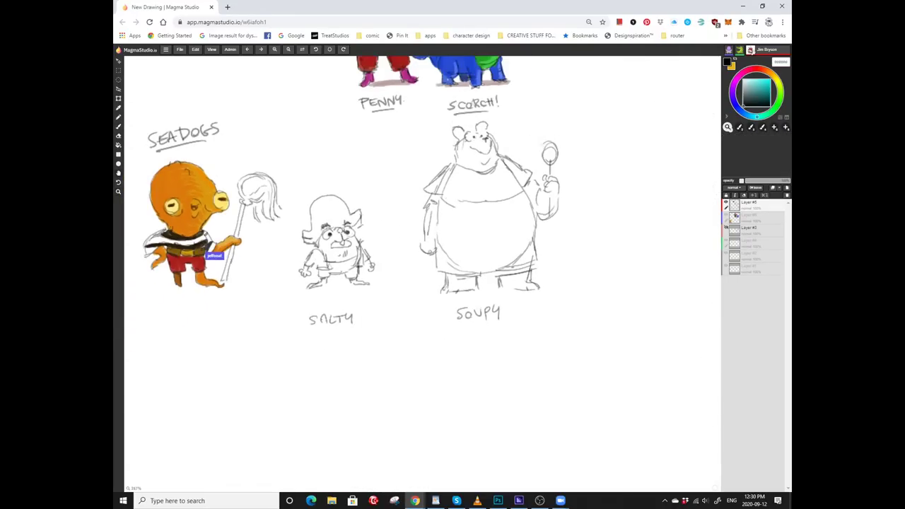
{"action": "mouse_move", "coordinate": [340, 229]}
{"action": "left_mouse_down"}
{"action": "mouse_move", "coordinate": [248, 313]}
{"action": "mouse_move", "coordinate": [261, 333]}
{"action": "mouse_move", "coordinate": [182, 376]}
{"action": "left_mouse_up"}
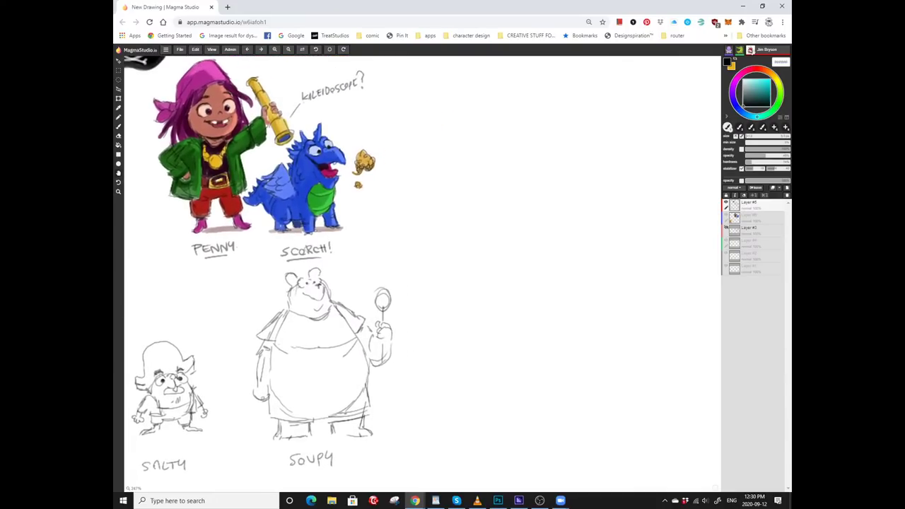
{"action": "scroll", "coordinate": [397, 236], "scroll_direction": "down", "scroll_amount": 3}
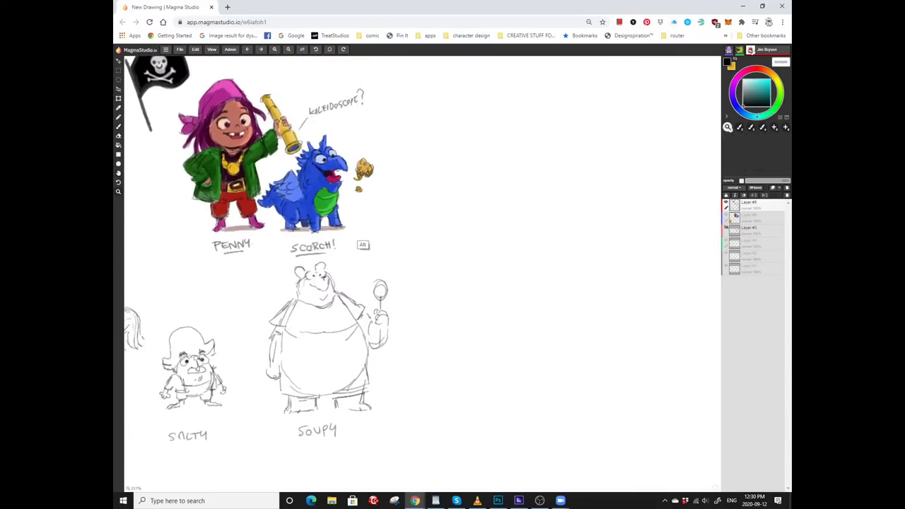
{"action": "scroll", "coordinate": [424, 269], "scroll_direction": "up", "scroll_amount": 2}
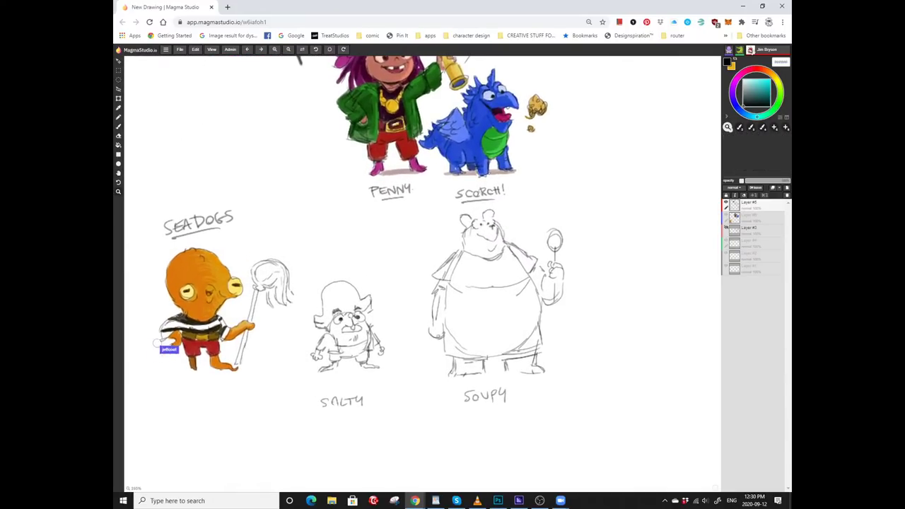
{"action": "left_click_drag", "start_coordinate": [541, 336], "coordinate": [470, 339]}
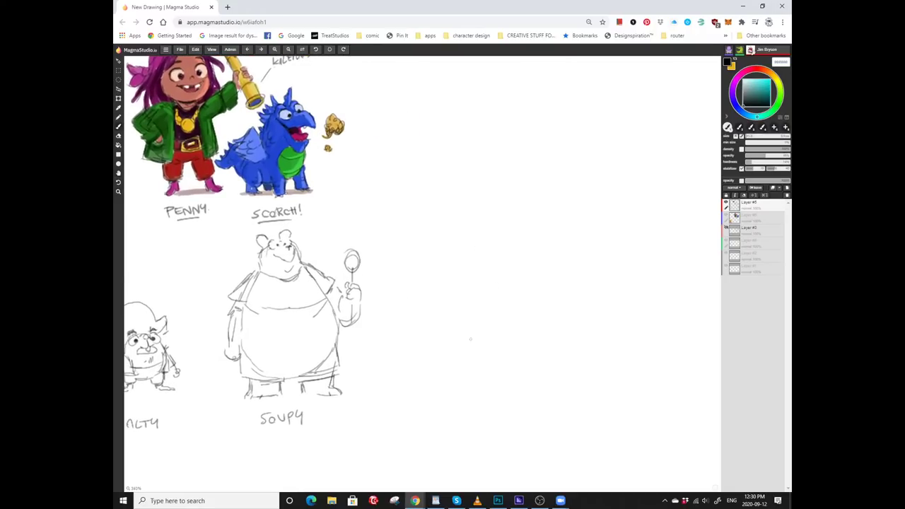
Draw a tall upright pole in the empty space beside Soupy, with a tall, round-topped head and a mouth right against it.
{"action": "left_click_drag", "start_coordinate": [472, 268], "coordinate": [472, 282]}
{"action": "scroll", "coordinate": [468, 374], "scroll_direction": "up", "scroll_amount": 1}
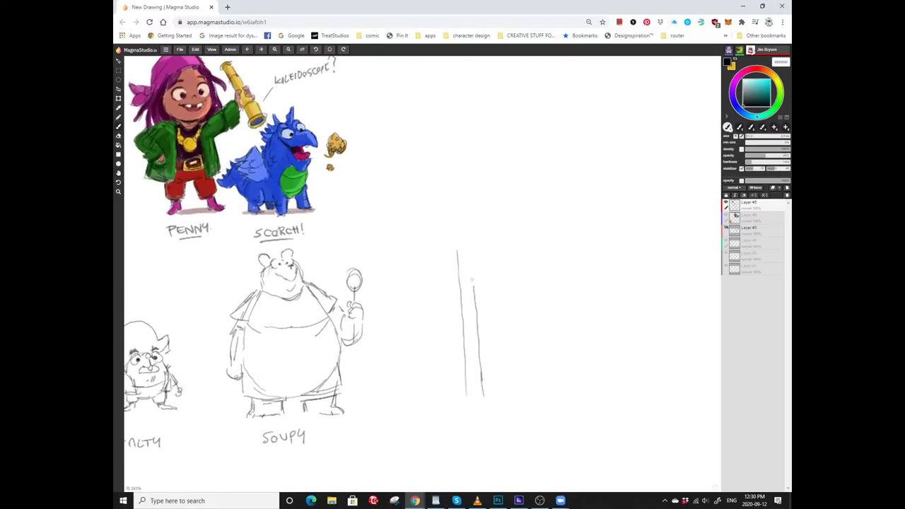
{"action": "mouse_move", "coordinate": [502, 223]}
{"action": "left_mouse_down"}
{"action": "mouse_move", "coordinate": [490, 246]}
{"action": "mouse_move", "coordinate": [455, 238]}
{"action": "left_mouse_up"}
{"action": "left_click_drag", "start_coordinate": [408, 267], "coordinate": [459, 251]}
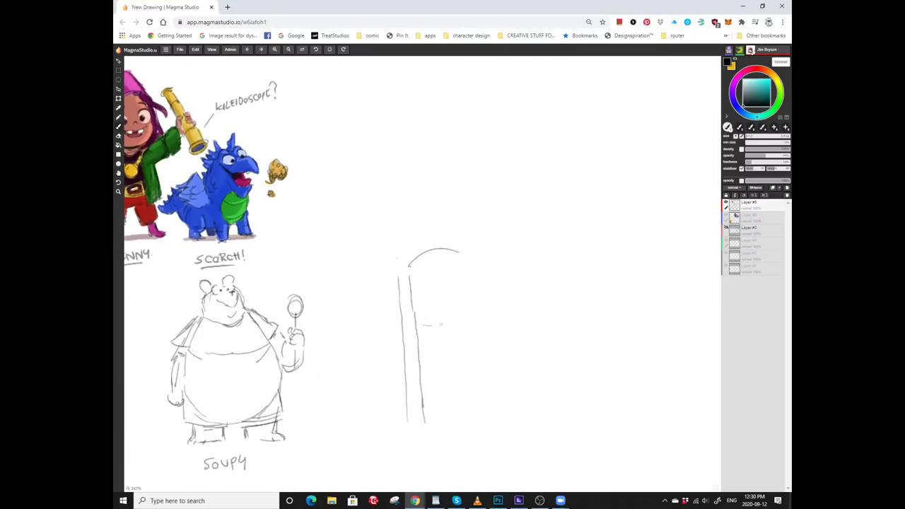
{"action": "left_click_drag", "start_coordinate": [440, 323], "coordinate": [452, 319]}
{"action": "left_click_drag", "start_coordinate": [462, 279], "coordinate": [461, 258]}
{"action": "mouse_move", "coordinate": [385, 254]}
{"action": "left_mouse_down"}
{"action": "mouse_move", "coordinate": [385, 211]}
{"action": "mouse_move", "coordinate": [374, 235]}
{"action": "left_mouse_up"}
{"action": "left_click_drag", "start_coordinate": [386, 273], "coordinate": [380, 297]}
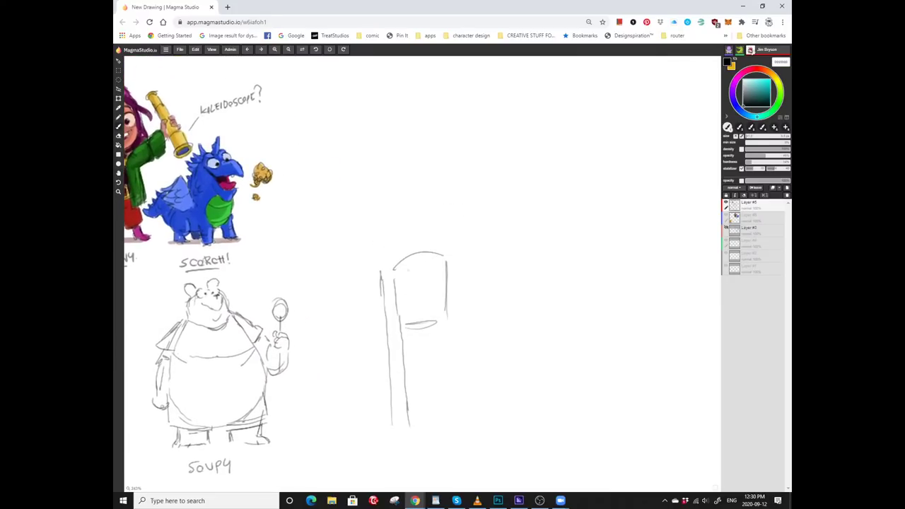
Add a band across the new figure's head, a sloping back, a rounded rump, an outstretched curved leg and a belly line.
{"action": "left_click_drag", "start_coordinate": [446, 271], "coordinate": [397, 284]}
{"action": "left_click_drag", "start_coordinate": [455, 254], "coordinate": [455, 219]}
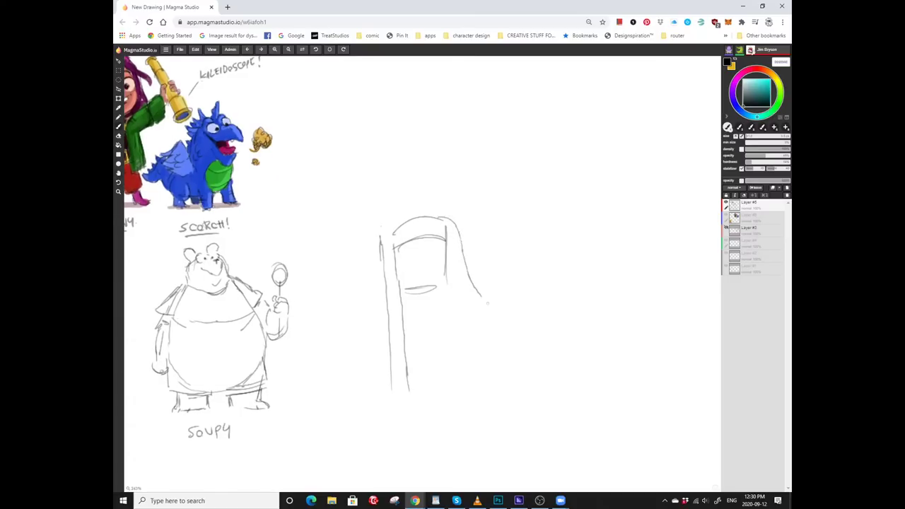
{"action": "left_click_drag", "start_coordinate": [487, 303], "coordinate": [435, 239]}
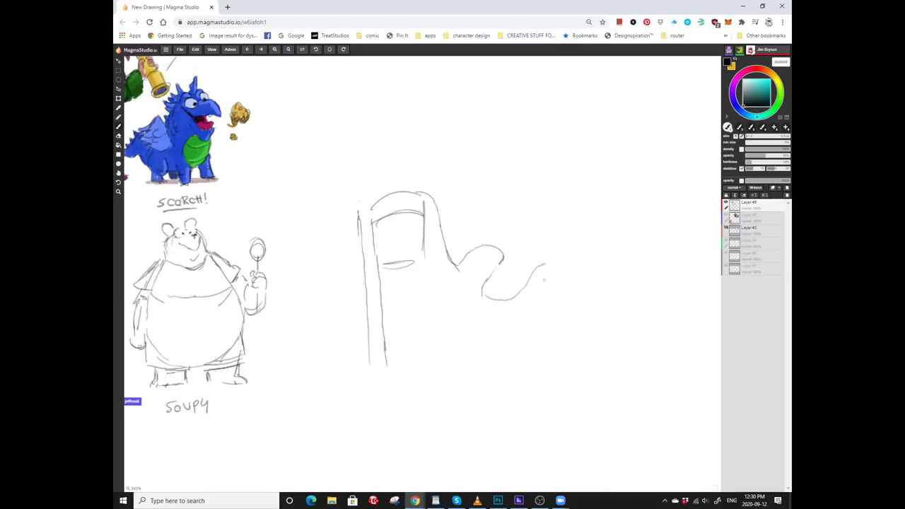
{"action": "mouse_move", "coordinate": [544, 266]}
{"action": "left_mouse_down"}
{"action": "mouse_move", "coordinate": [511, 317]}
{"action": "mouse_move", "coordinate": [479, 317]}
{"action": "mouse_move", "coordinate": [454, 332]}
{"action": "left_mouse_up"}
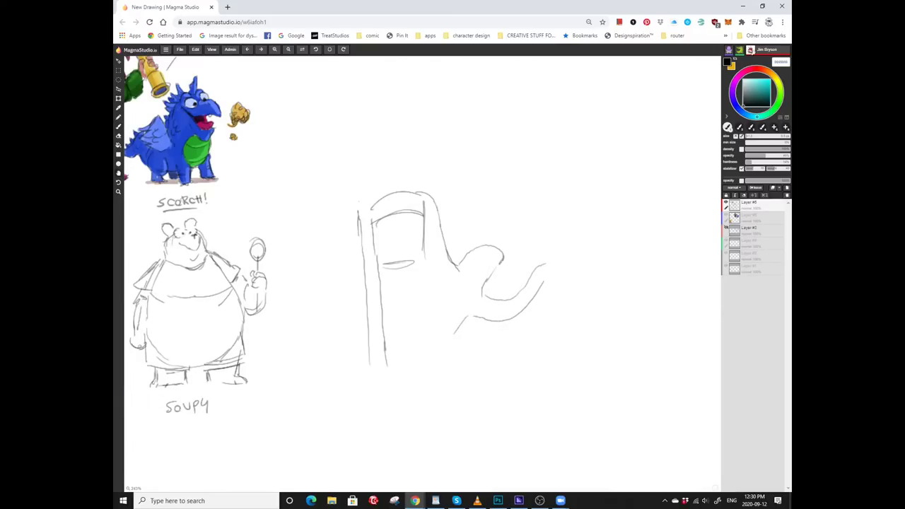
{"action": "mouse_move", "coordinate": [435, 302]}
{"action": "left_mouse_down"}
{"action": "mouse_move", "coordinate": [466, 277]}
{"action": "mouse_move", "coordinate": [484, 316]}
{"action": "left_mouse_up"}
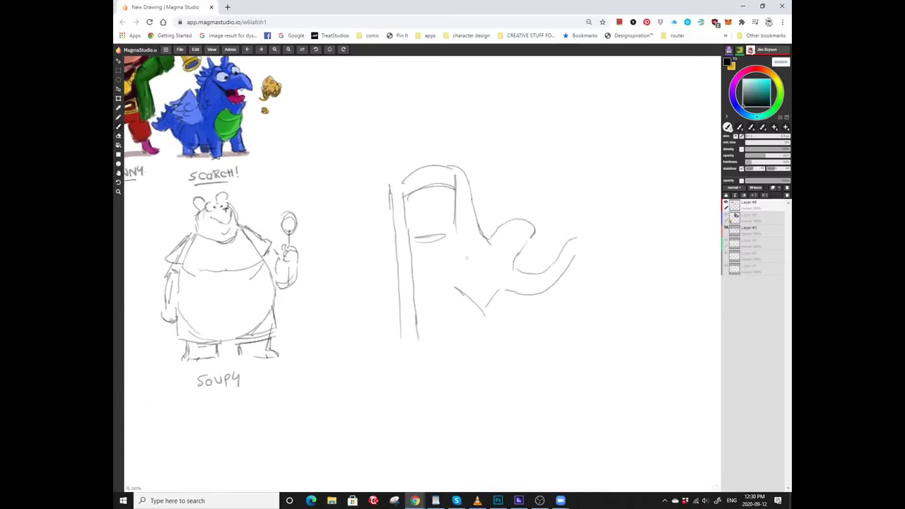
Sketch the figure's arm reaching to the pole, an ankle line, and a second leg bending in below the body.
{"action": "left_click_drag", "start_coordinate": [467, 232], "coordinate": [452, 253]}
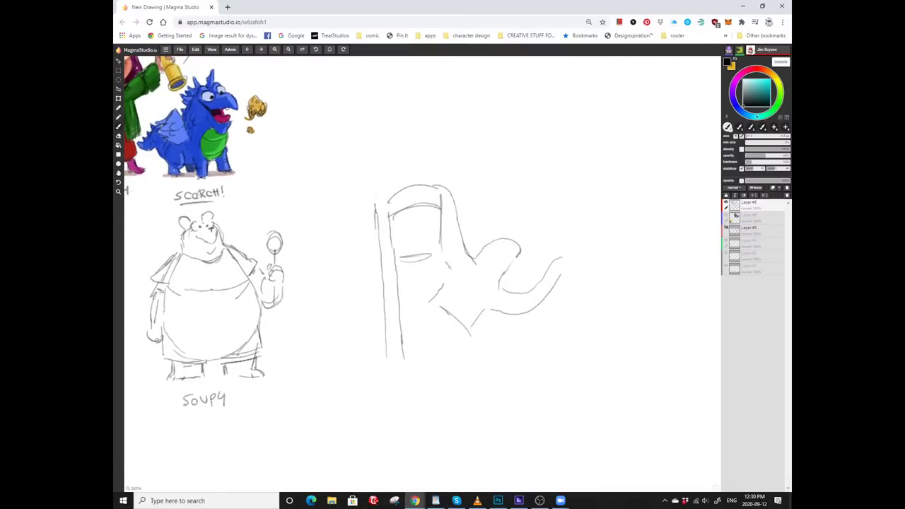
{"action": "mouse_move", "coordinate": [362, 255]}
{"action": "left_mouse_down"}
{"action": "mouse_move", "coordinate": [343, 231]}
{"action": "mouse_move", "coordinate": [371, 226]}
{"action": "left_mouse_up"}
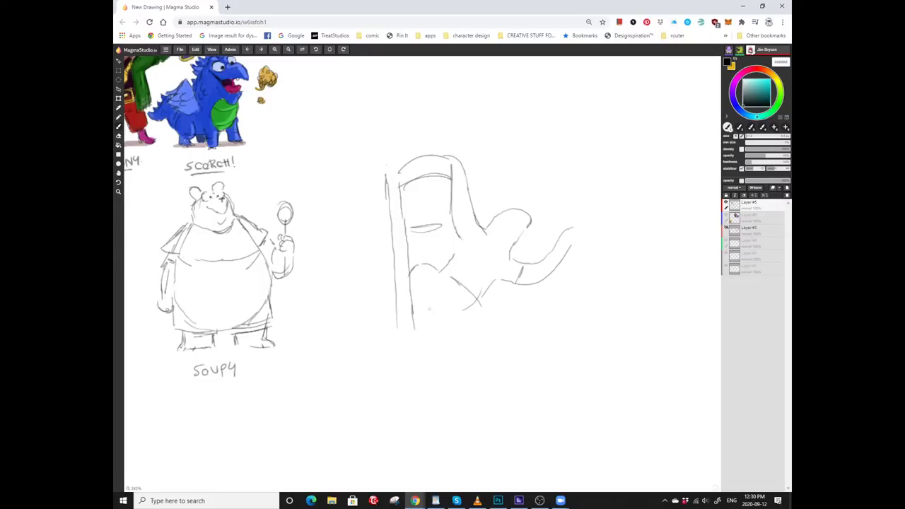
{"action": "left_click_drag", "start_coordinate": [372, 225], "coordinate": [354, 191]}
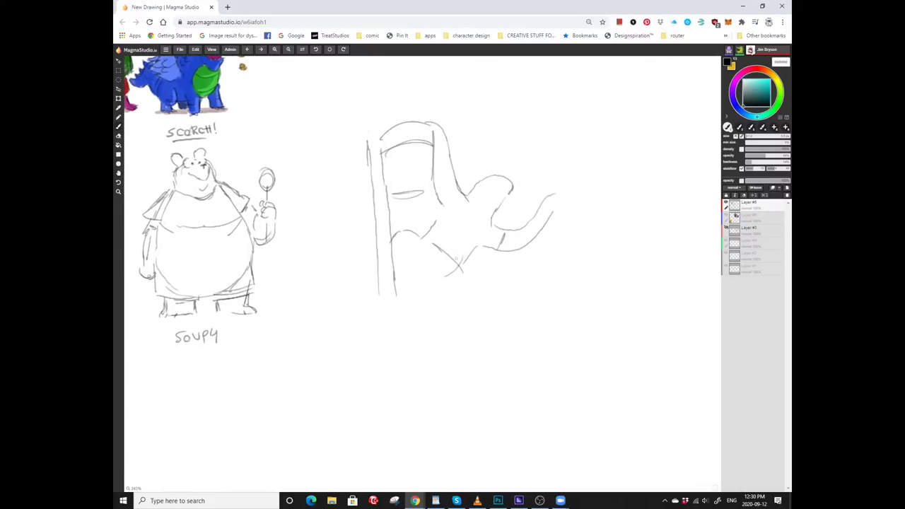
{"action": "left_click_drag", "start_coordinate": [459, 263], "coordinate": [443, 302]}
{"action": "left_click_drag", "start_coordinate": [427, 272], "coordinate": [439, 294]}
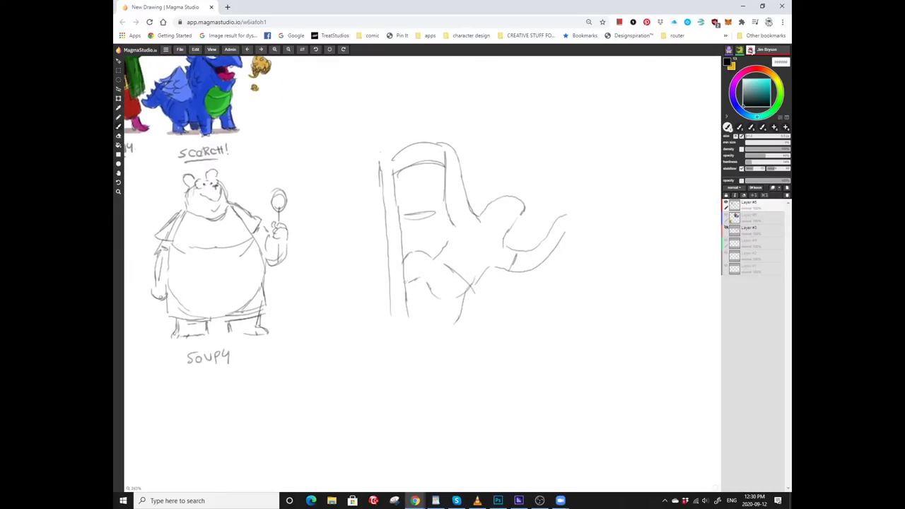
{"action": "left_click_drag", "start_coordinate": [424, 269], "coordinate": [420, 238]}
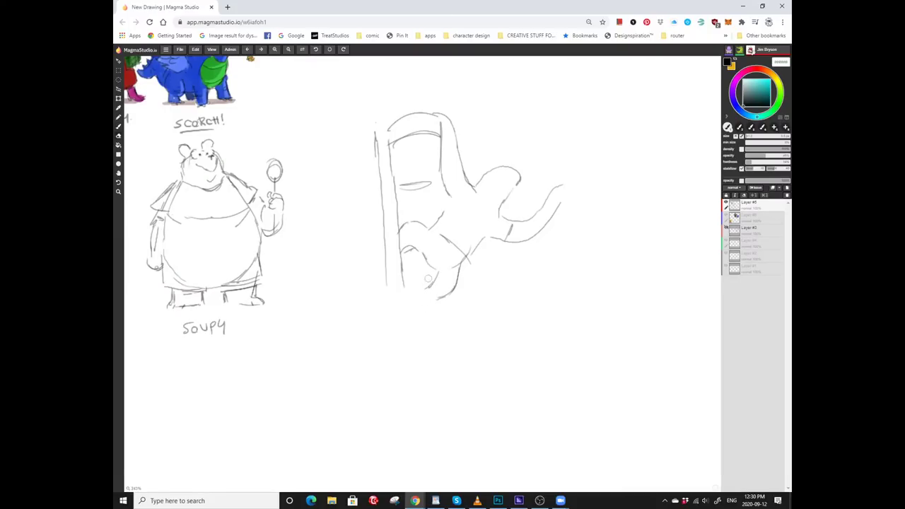
Erase part of the figure's lower leg and redraw it as a longer curve tapering downward.
{"action": "key", "text": "e"}
{"action": "left_click_drag", "start_coordinate": [458, 264], "coordinate": [441, 300]}
{"action": "key", "text": "b"}
{"action": "left_click_drag", "start_coordinate": [459, 257], "coordinate": [463, 273]}
{"action": "key", "text": "e"}
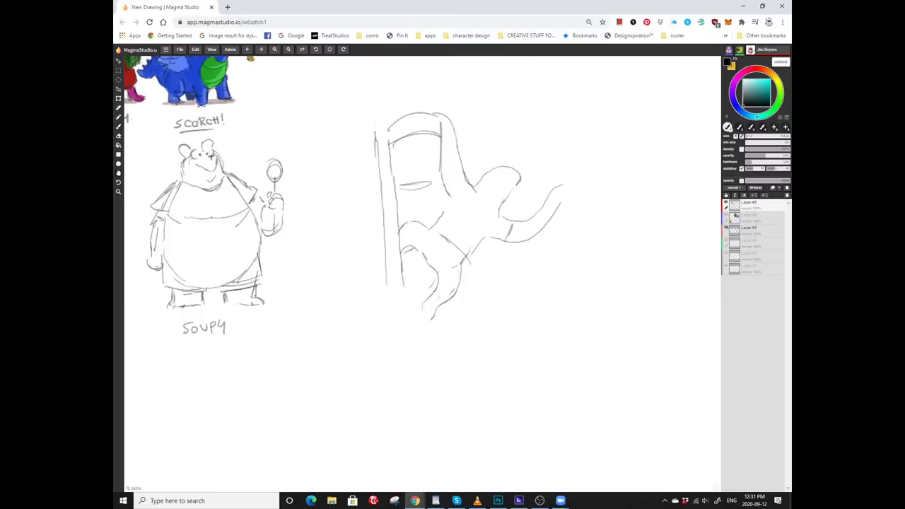
Erase the stray overlapping construction lines around the hanging character's lower torso and hip.
{"action": "left_click_drag", "start_coordinate": [459, 253], "coordinate": [422, 252]}
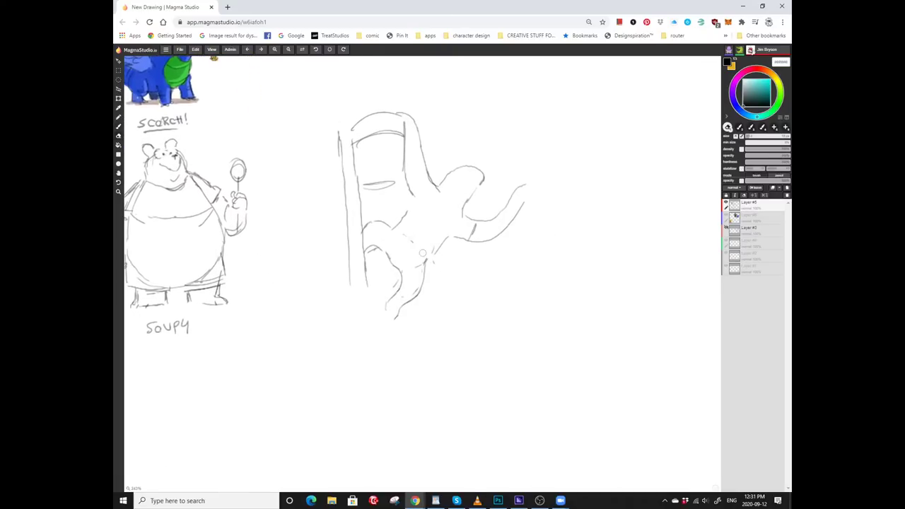
{"action": "scroll", "coordinate": [426, 196], "scroll_direction": "up", "scroll_amount": 3}
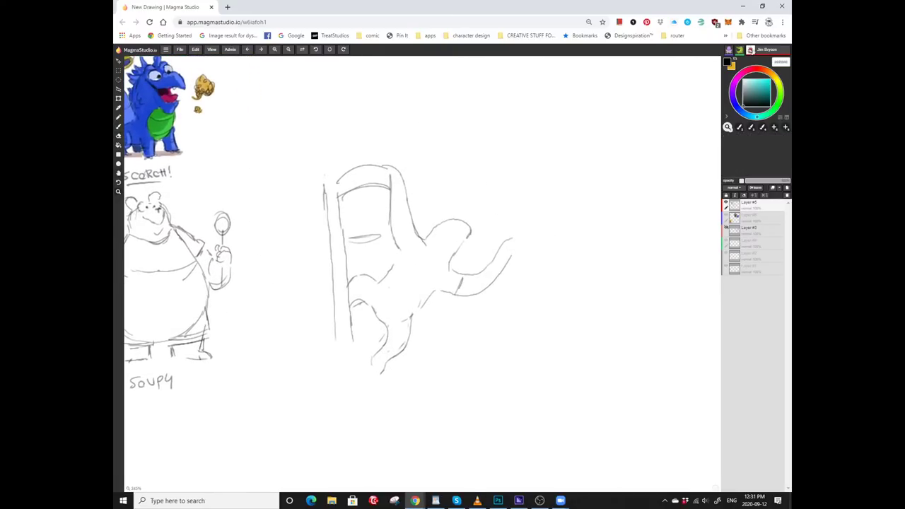
{"action": "left_click_drag", "start_coordinate": [424, 252], "coordinate": [415, 284]}
Draw the hanging character's face with a small nose, two large round goggle-like eyes, a mouth and a pupil.
{"action": "scroll", "coordinate": [441, 260], "scroll_direction": "right", "scroll_amount": 2}
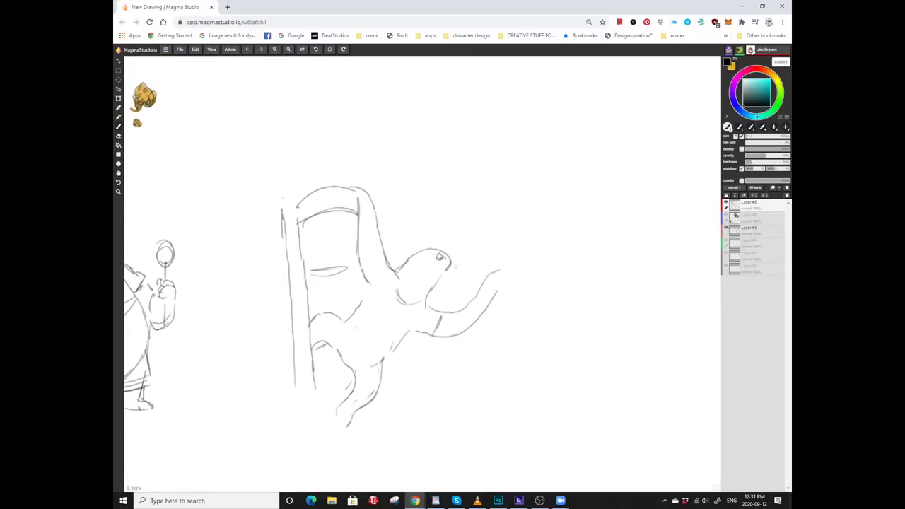
{"action": "mouse_move", "coordinate": [452, 266]}
{"action": "left_mouse_down"}
{"action": "mouse_move", "coordinate": [439, 250]}
{"action": "mouse_move", "coordinate": [450, 269]}
{"action": "left_mouse_up"}
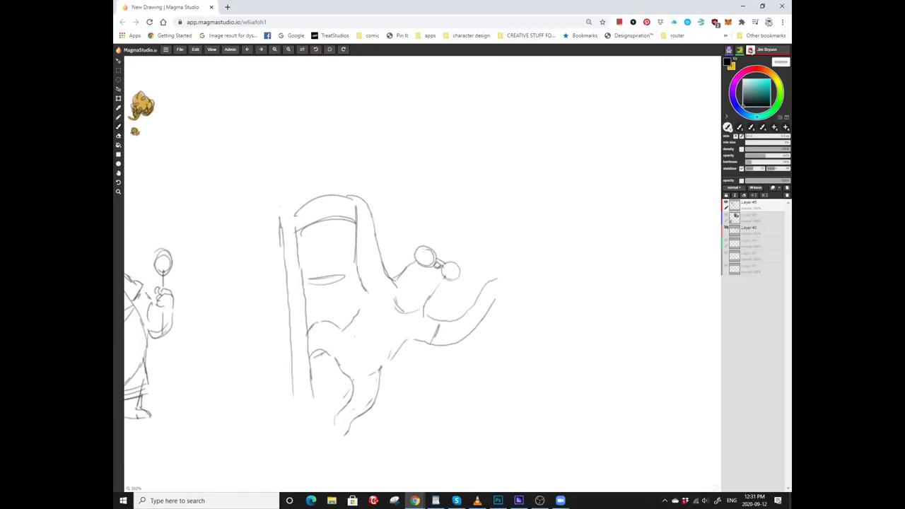
{"action": "left_click_drag", "start_coordinate": [435, 268], "coordinate": [439, 245]}
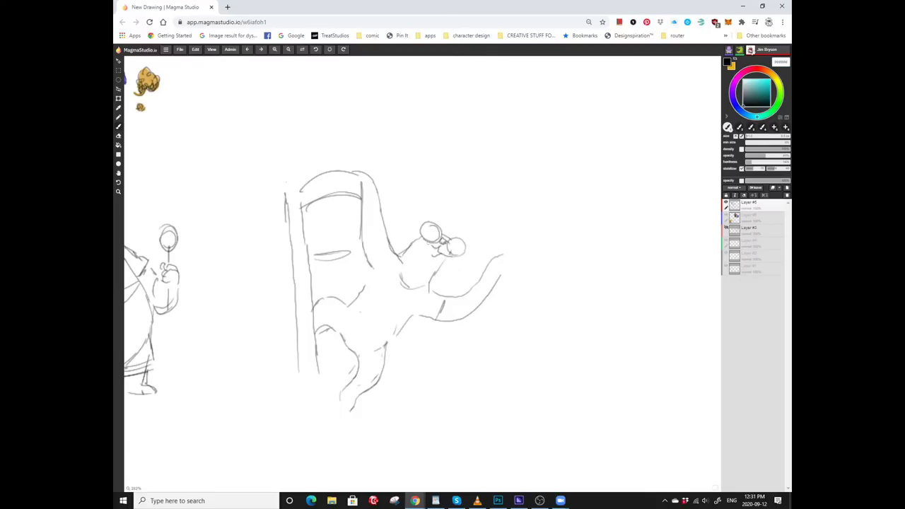
{"action": "left_click_drag", "start_coordinate": [440, 244], "coordinate": [437, 273]}
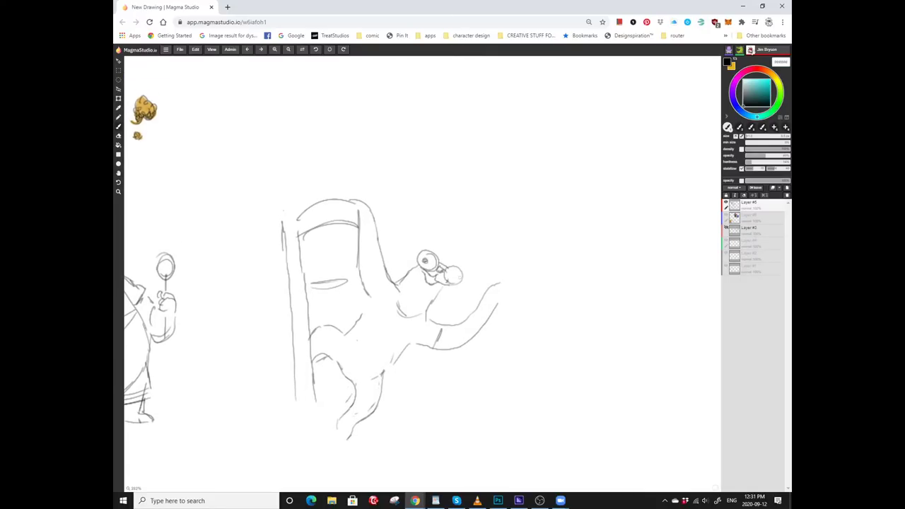
Sketch the splayed fingers on the hanging character's outstretched hand and a pair of binoculars hanging at the chest.
{"action": "mouse_move", "coordinate": [437, 272]}
{"action": "left_mouse_down"}
{"action": "mouse_move", "coordinate": [467, 252]}
{"action": "mouse_move", "coordinate": [434, 254]}
{"action": "left_mouse_up"}
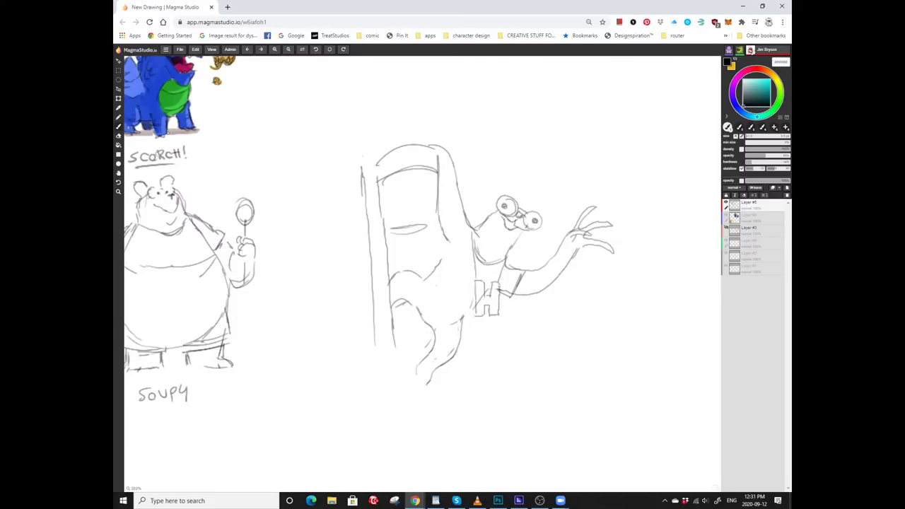
{"action": "scroll", "coordinate": [369, 277], "scroll_direction": "up", "scroll_amount": 1}
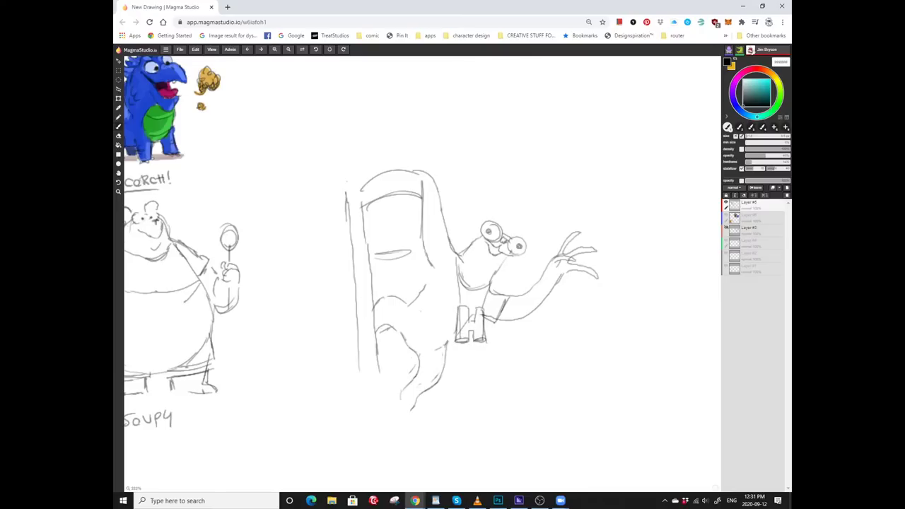
{"action": "scroll", "coordinate": [372, 287], "scroll_direction": "left", "scroll_amount": 1}
{"action": "scroll", "coordinate": [422, 275], "scroll_direction": "down", "scroll_amount": 1}
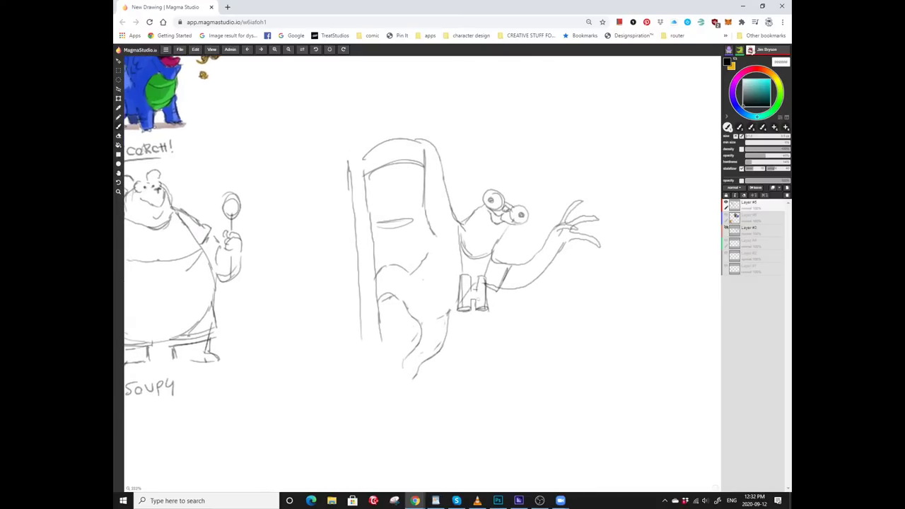
Add small fur tufts on both sides of the hanging character's head.
{"action": "scroll", "coordinate": [424, 276], "scroll_direction": "up", "scroll_amount": 1}
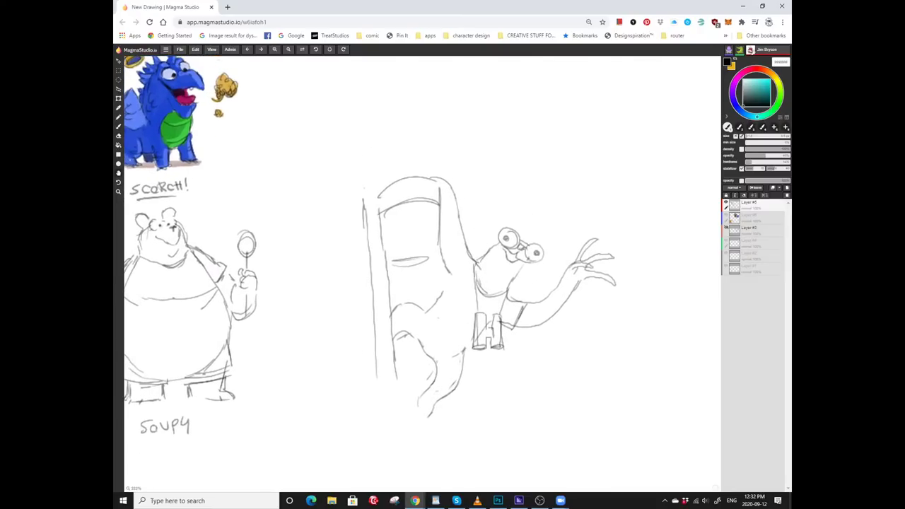
{"action": "scroll", "coordinate": [424, 276], "scroll_direction": "up", "scroll_amount": 1}
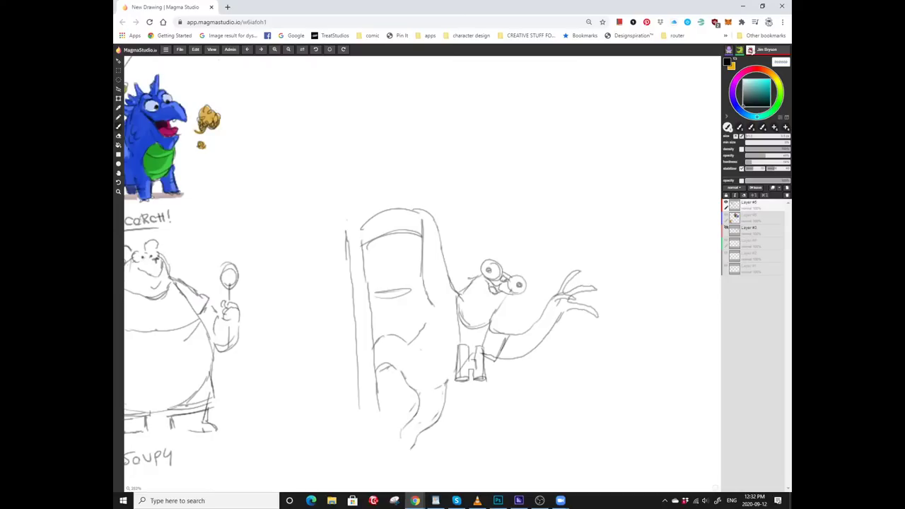
{"action": "scroll", "coordinate": [422, 275], "scroll_direction": "down", "scroll_amount": 1}
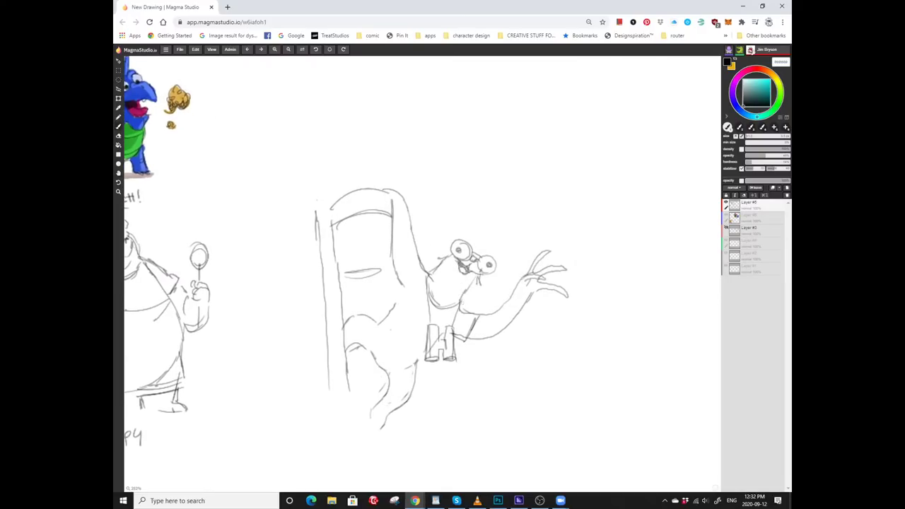
{"action": "scroll", "coordinate": [422, 275], "scroll_direction": "up", "scroll_amount": 1}
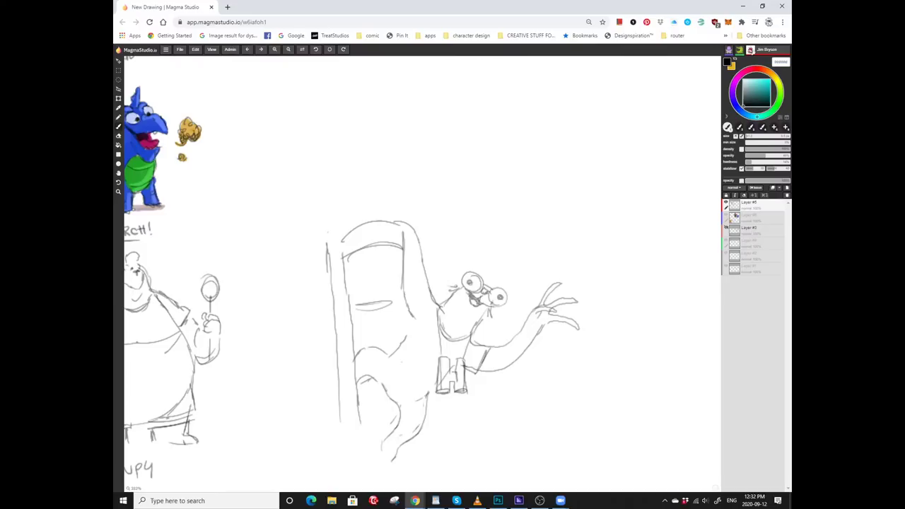
{"action": "scroll", "coordinate": [422, 275], "scroll_direction": "down", "scroll_amount": 1}
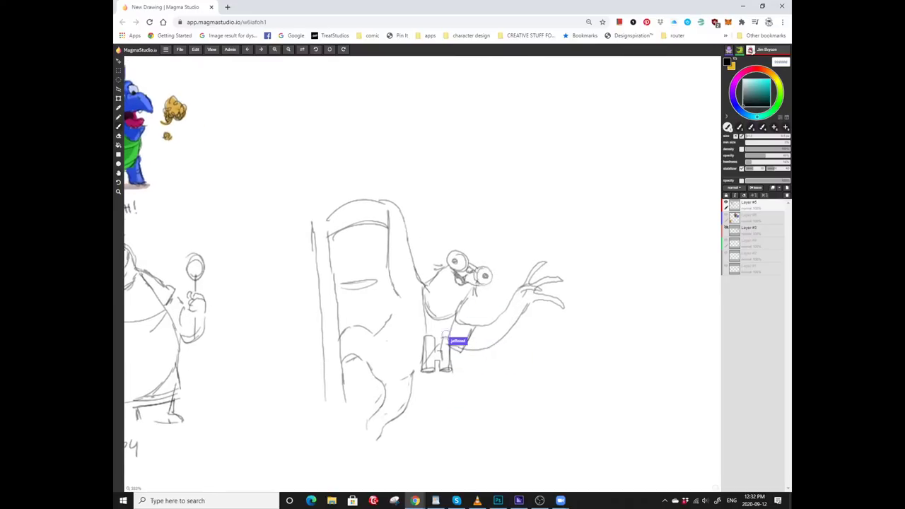
{"action": "scroll", "coordinate": [422, 276], "scroll_direction": "up", "scroll_amount": 1}
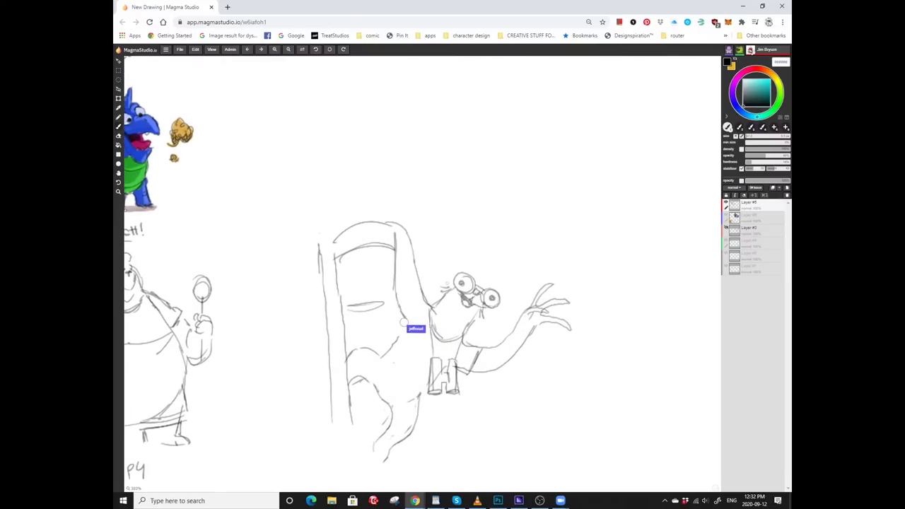
Sketch a waving flag with a skull over a rainbow atop the mast and fill in the skull's eyes and nose.
{"action": "scroll", "coordinate": [422, 276], "scroll_direction": "down", "scroll_amount": 1}
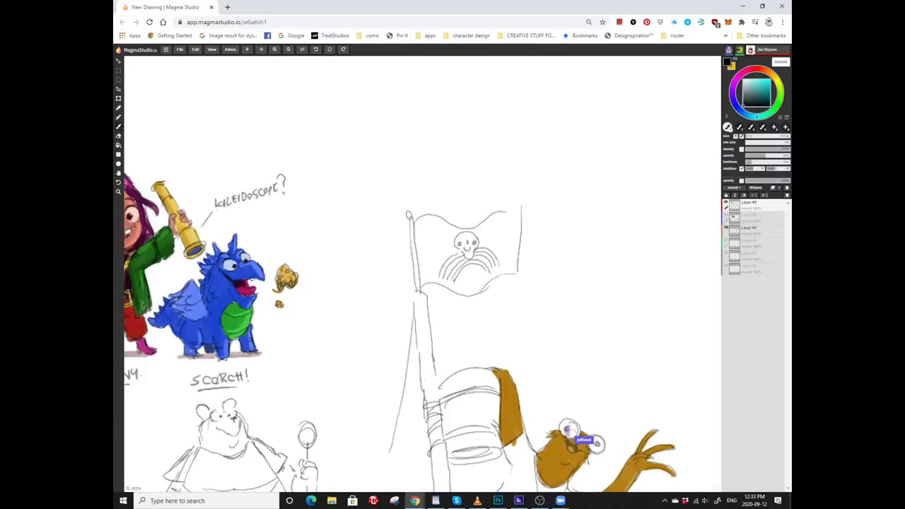
{"action": "scroll", "coordinate": [531, 124], "scroll_direction": "up", "scroll_amount": 2}
{"action": "scroll", "coordinate": [429, 246], "scroll_direction": "up", "scroll_amount": 2}
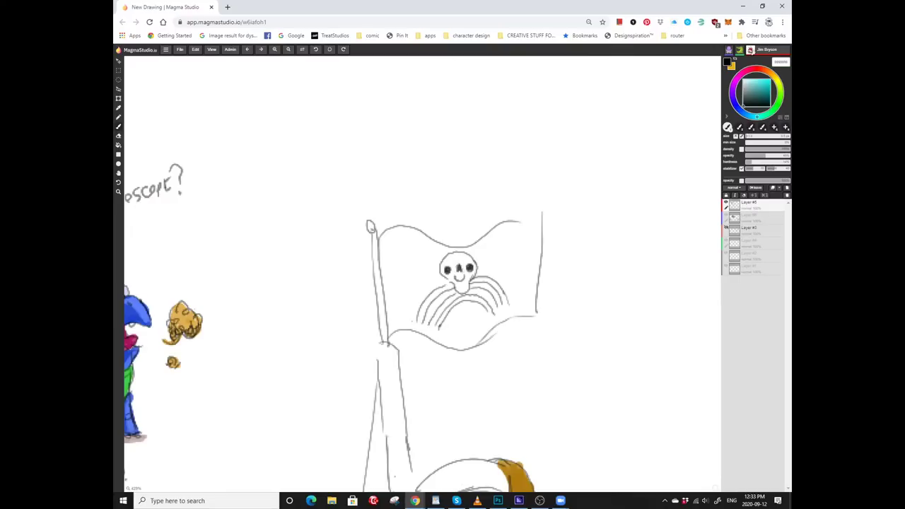
{"action": "scroll", "coordinate": [359, 155], "scroll_direction": "down", "scroll_amount": 5}
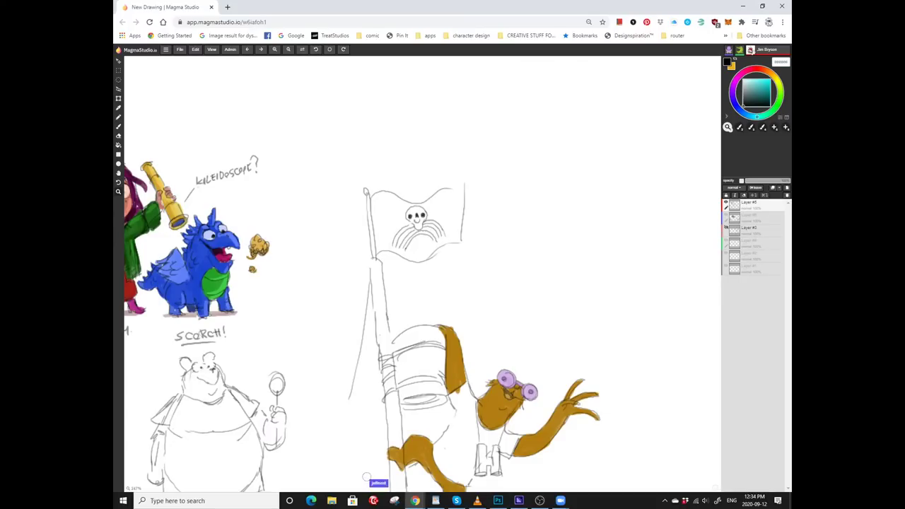
Examine the mast, flag and hanging lookout alongside the other crew character sketches.
{"action": "scroll", "coordinate": [417, 276], "scroll_direction": "down", "scroll_amount": 2}
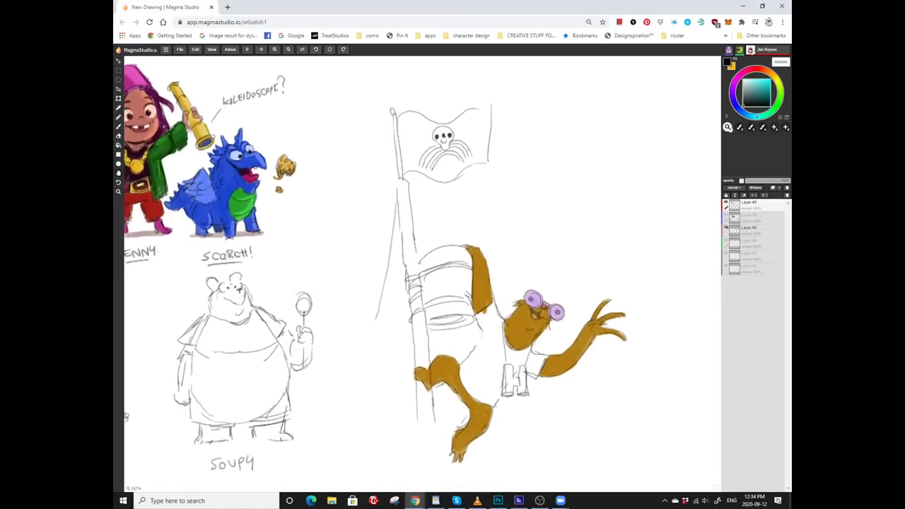
{"action": "scroll", "coordinate": [395, 170], "scroll_direction": "up", "scroll_amount": 4}
{"action": "scroll", "coordinate": [417, 276], "scroll_direction": "up", "scroll_amount": 3}
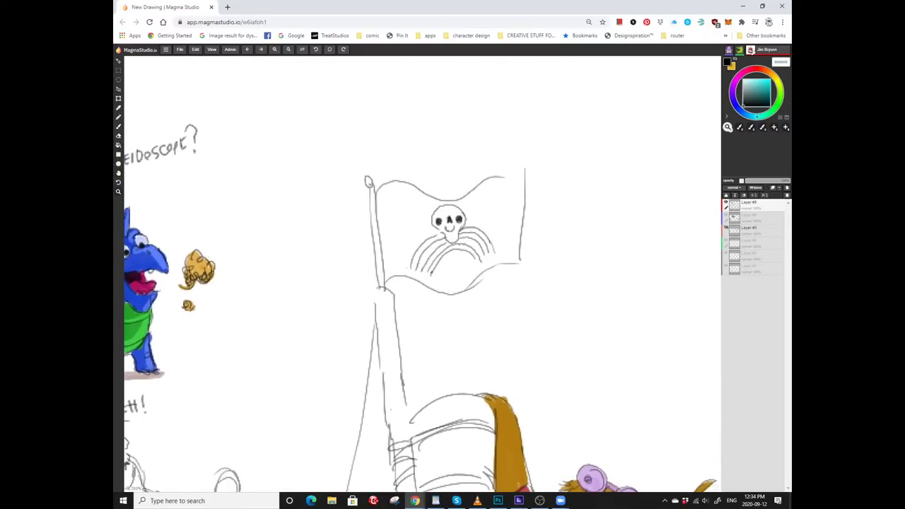
{"action": "scroll", "coordinate": [417, 276], "scroll_direction": "down", "scroll_amount": 4}
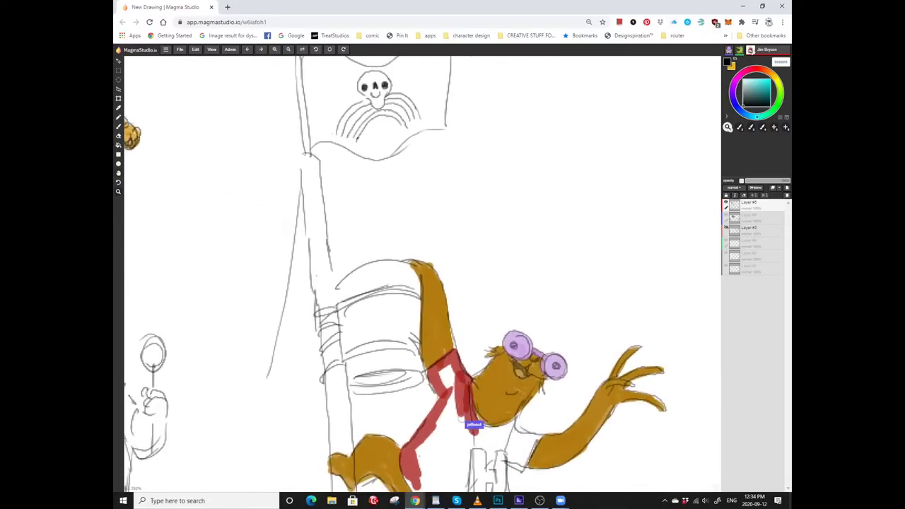
{"action": "scroll", "coordinate": [417, 276], "scroll_direction": "up", "scroll_amount": 1}
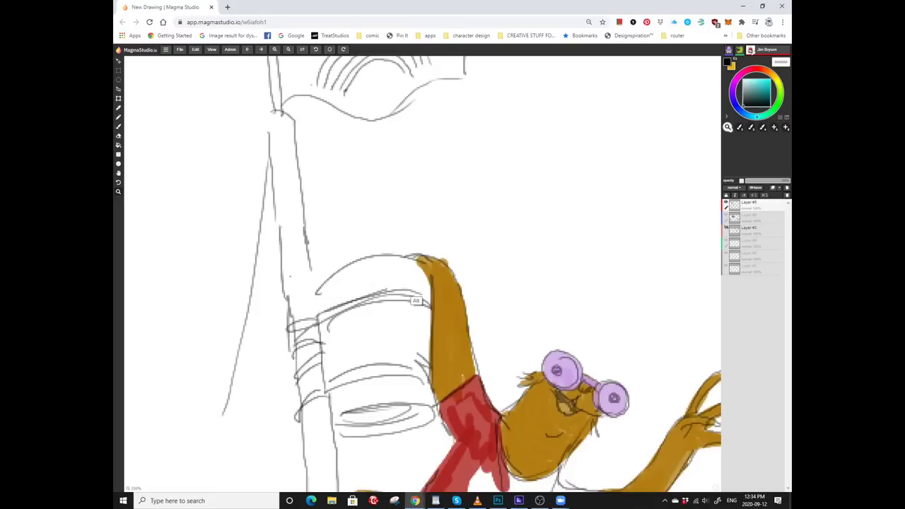
{"action": "scroll", "coordinate": [417, 276], "scroll_direction": "down", "scroll_amount": 4}
{"action": "scroll", "coordinate": [417, 276], "scroll_direction": "down", "scroll_amount": 2}
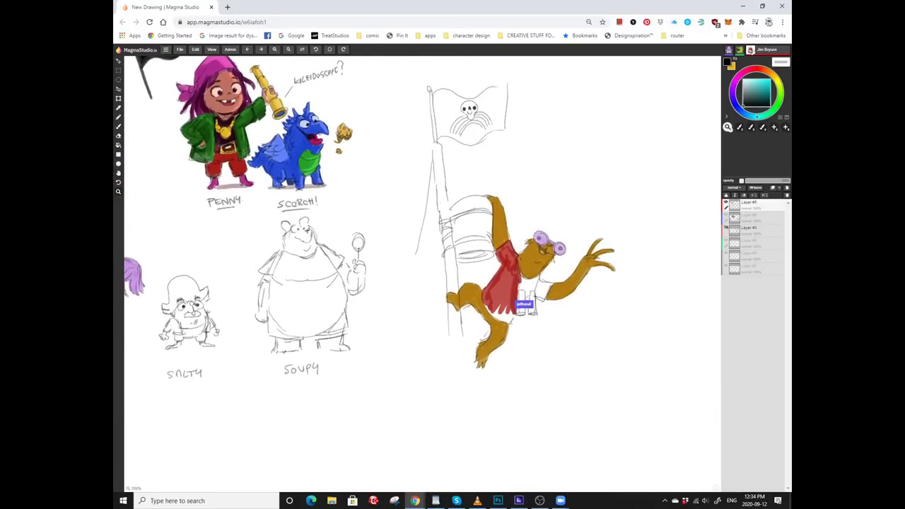
{"action": "scroll", "coordinate": [417, 276], "scroll_direction": "up", "scroll_amount": 4}
{"action": "scroll", "coordinate": [417, 275], "scroll_direction": "left", "scroll_amount": 5}
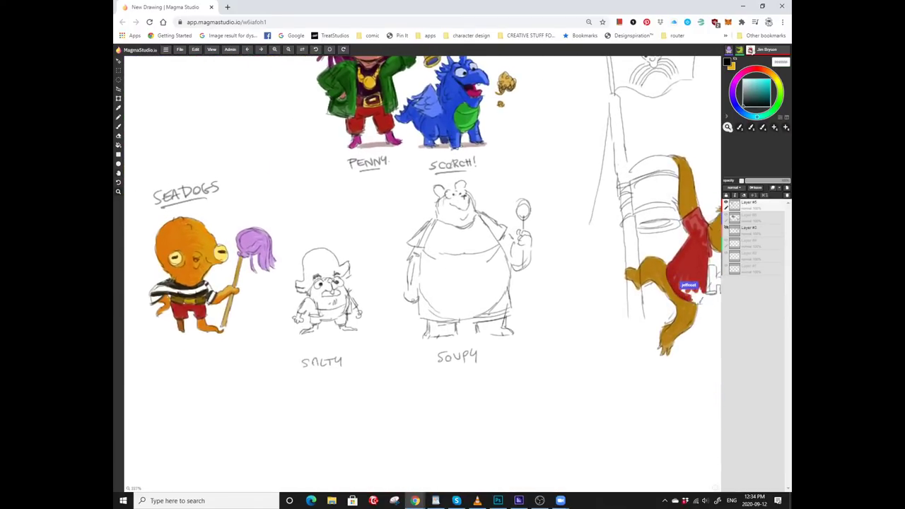
Erase the left ear of the bear labelled Soupy and redraw it as a rounder ear set against the head.
{"action": "scroll", "coordinate": [417, 276], "scroll_direction": "up", "scroll_amount": 3}
{"action": "scroll", "coordinate": [424, 240], "scroll_direction": "up", "scroll_amount": 2}
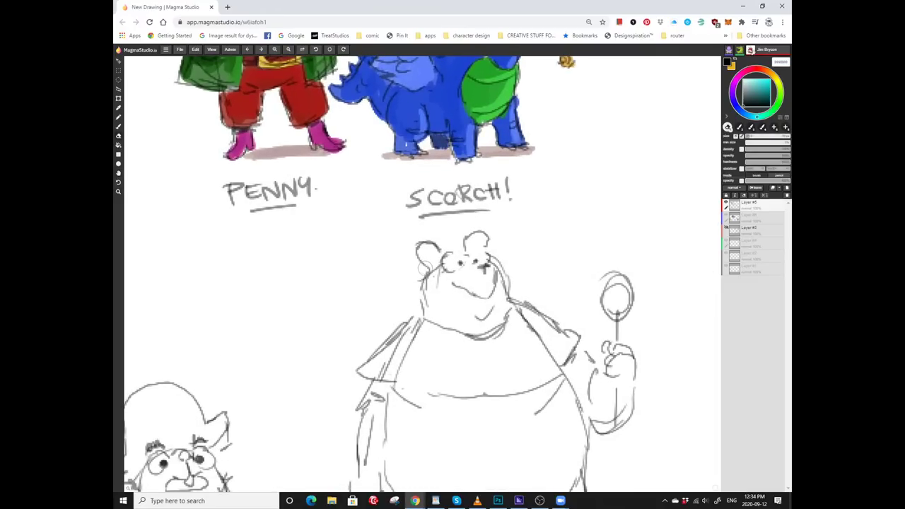
{"action": "key", "text": "b"}
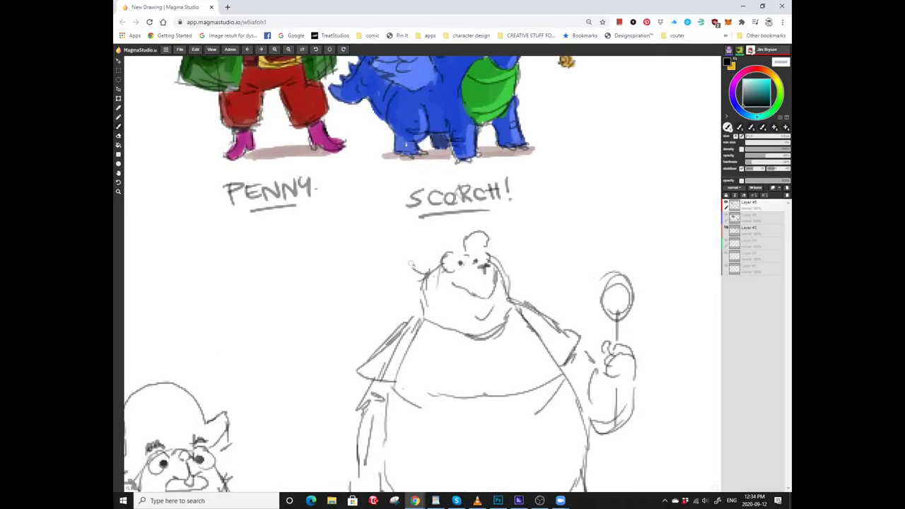
{"action": "left_click_drag", "start_coordinate": [411, 263], "coordinate": [389, 192]}
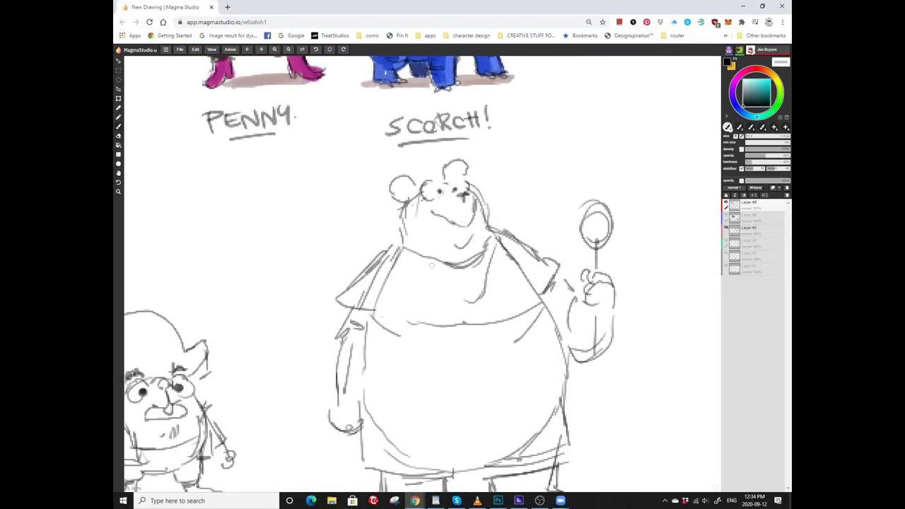
Draw a triangular neckerchief across the bear's chest, with a knot and two loose ends beside its neck.
{"action": "left_click_drag", "start_coordinate": [463, 194], "coordinate": [422, 183]}
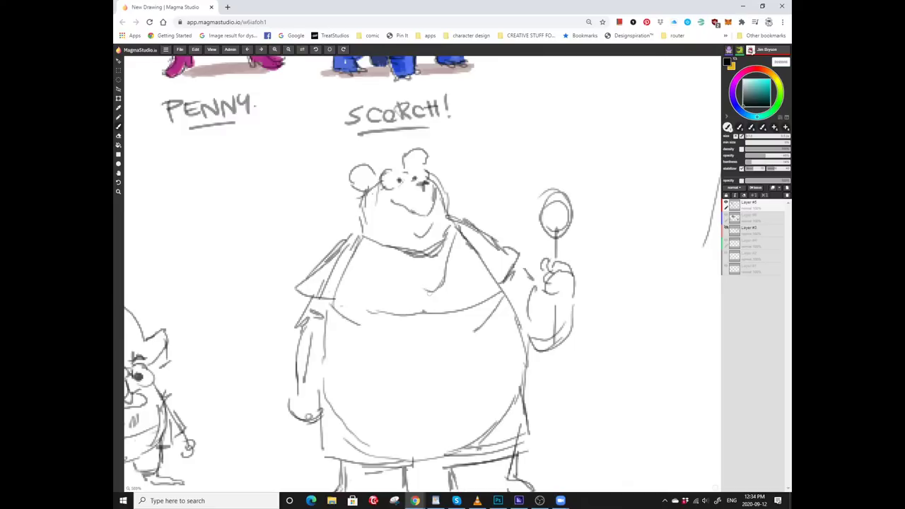
{"action": "scroll", "coordinate": [375, 252], "scroll_direction": "up", "scroll_amount": 2}
{"action": "scroll", "coordinate": [375, 252], "scroll_direction": "left", "scroll_amount": 2}
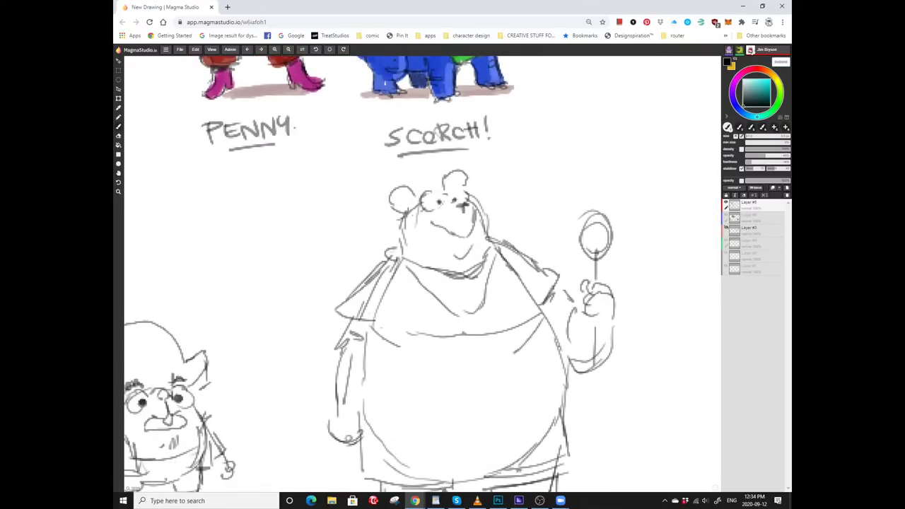
{"action": "mouse_move", "coordinate": [416, 267]}
{"action": "left_mouse_down"}
{"action": "mouse_move", "coordinate": [393, 249]}
{"action": "mouse_move", "coordinate": [410, 276]}
{"action": "mouse_move", "coordinate": [382, 287]}
{"action": "mouse_move", "coordinate": [400, 293]}
{"action": "left_mouse_up"}
{"action": "scroll", "coordinate": [397, 221], "scroll_direction": "down", "scroll_amount": 2}
{"action": "scroll", "coordinate": [397, 221], "scroll_direction": "right", "scroll_amount": 2}
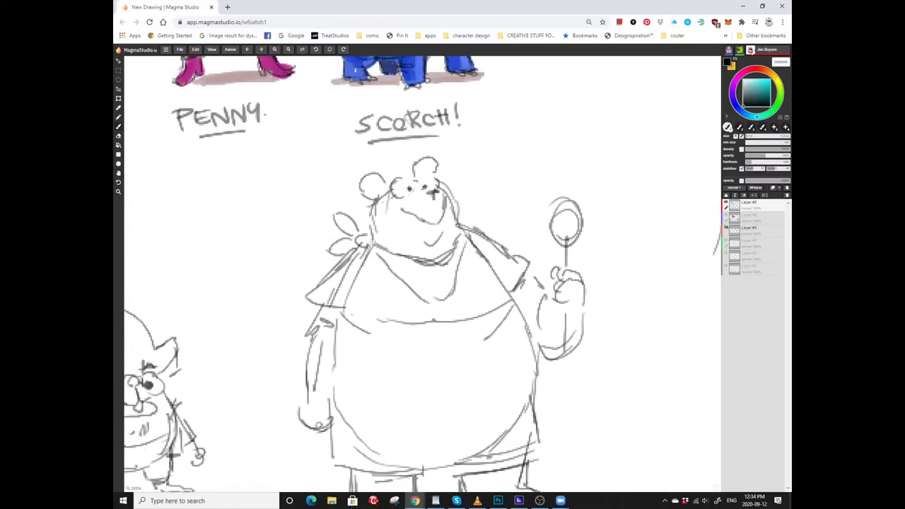
{"action": "scroll", "coordinate": [405, 270], "scroll_direction": "up", "scroll_amount": 1}
{"action": "scroll", "coordinate": [405, 270], "scroll_direction": "right", "scroll_amount": 1}
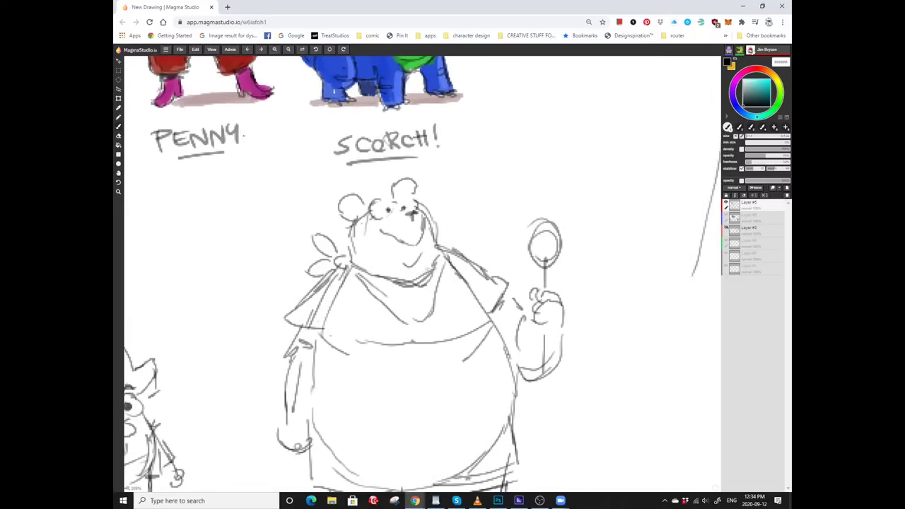
Erase the rough outline strokes along both sides of the bear's face.
{"action": "scroll", "coordinate": [374, 254], "scroll_direction": "up", "scroll_amount": 1}
{"action": "scroll", "coordinate": [375, 255], "scroll_direction": "left", "scroll_amount": 1}
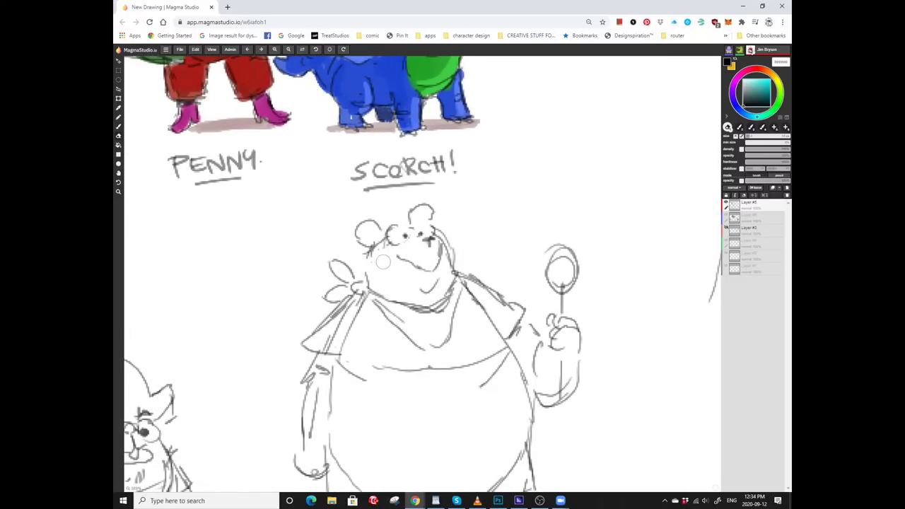
{"action": "scroll", "coordinate": [412, 226], "scroll_direction": "down", "scroll_amount": 1}
{"action": "scroll", "coordinate": [413, 226], "scroll_direction": "right", "scroll_amount": 1}
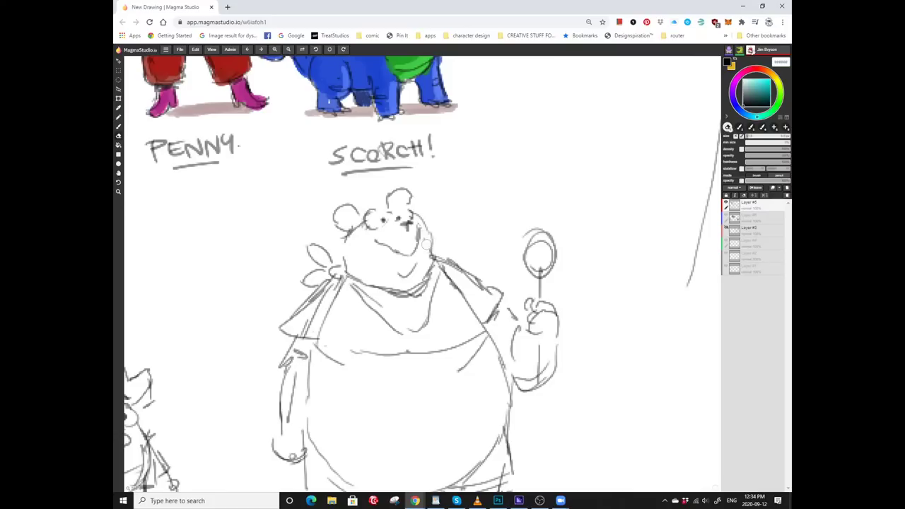
Redraw the sides of the bear's face with short fur tufts on both cheeks.
{"action": "scroll", "coordinate": [426, 243], "scroll_direction": "left", "scroll_amount": 2}
{"action": "scroll", "coordinate": [427, 243], "scroll_direction": "up", "scroll_amount": 1}
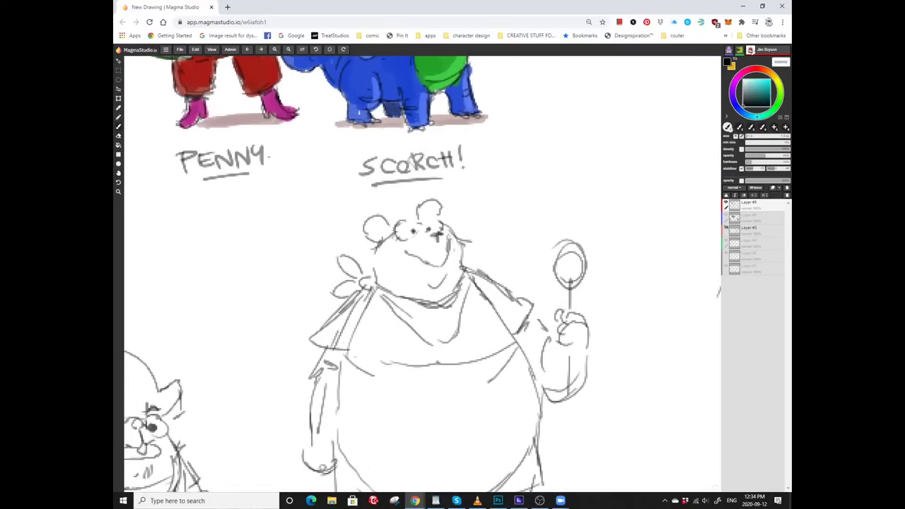
{"action": "scroll", "coordinate": [424, 238], "scroll_direction": "left", "scroll_amount": 2}
{"action": "scroll", "coordinate": [424, 238], "scroll_direction": "down", "scroll_amount": 1}
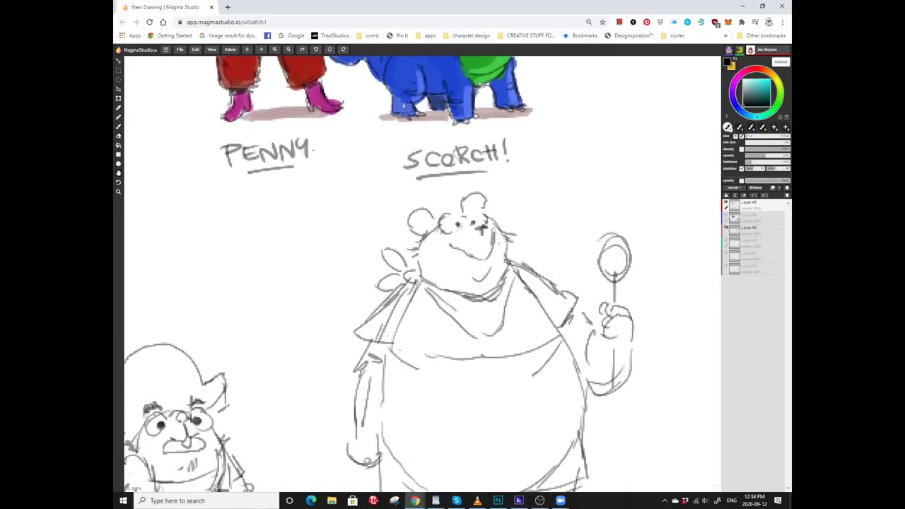
Rework the bear's muzzle by erasing stray strokes around it and drawing a vertical line from the nose down to a bolder smile.
{"action": "scroll", "coordinate": [419, 237], "scroll_direction": "down", "scroll_amount": 2}
{"action": "scroll", "coordinate": [419, 237], "scroll_direction": "right", "scroll_amount": 1}
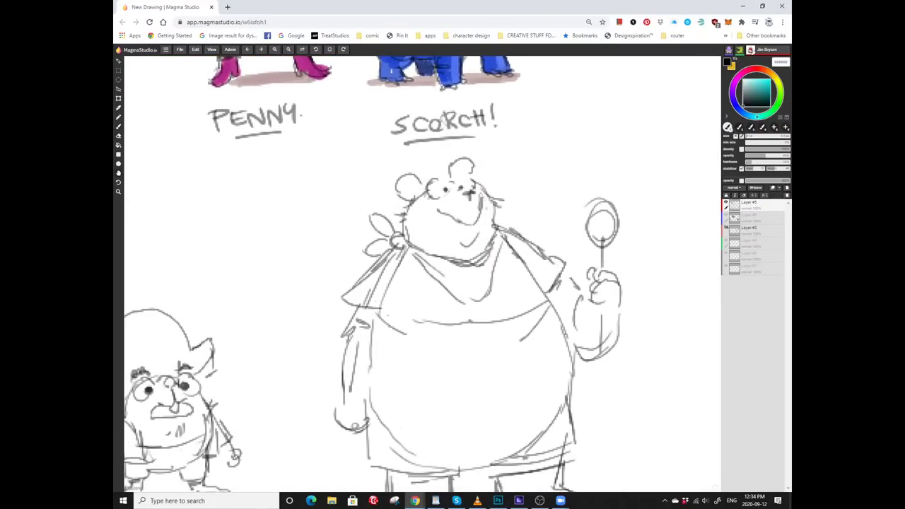
{"action": "scroll", "coordinate": [419, 238], "scroll_direction": "right", "scroll_amount": 3}
{"action": "scroll", "coordinate": [419, 237], "scroll_direction": "up", "scroll_amount": 2}
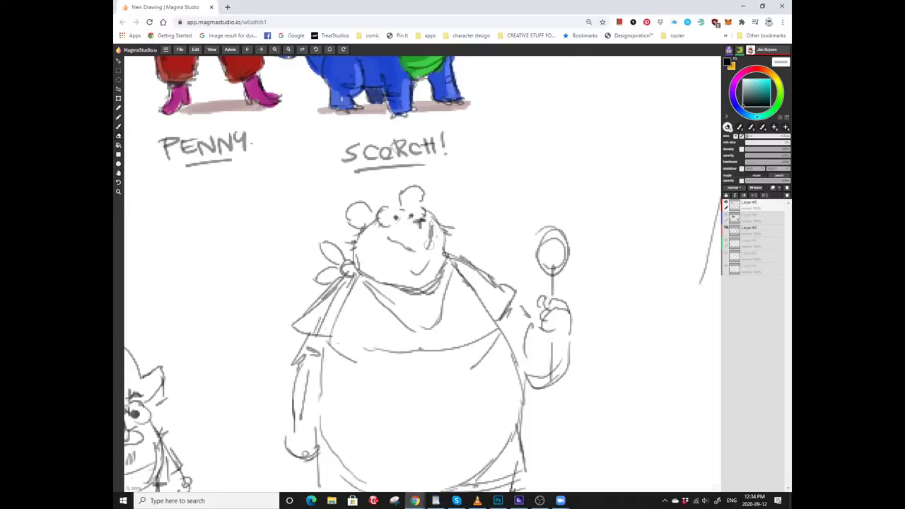
{"action": "scroll", "coordinate": [419, 237], "scroll_direction": "down", "scroll_amount": 1}
{"action": "scroll", "coordinate": [418, 237], "scroll_direction": "right", "scroll_amount": 1}
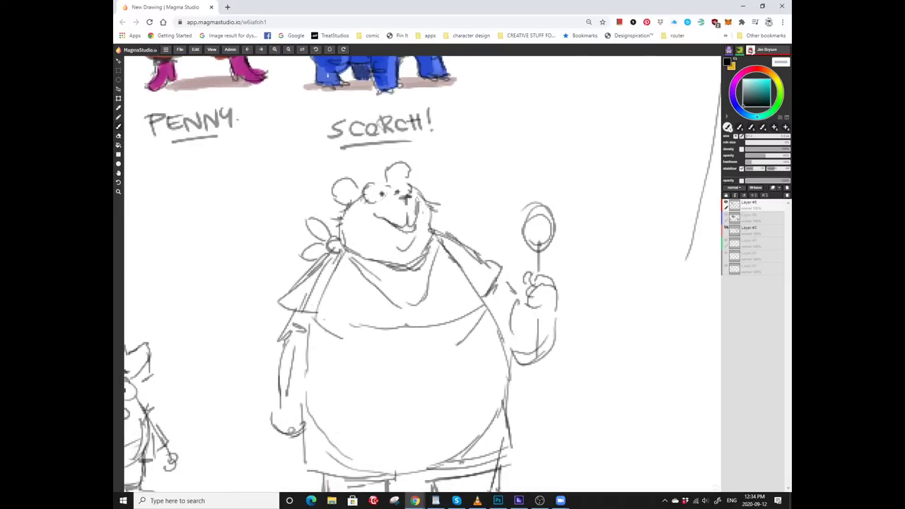
{"action": "scroll", "coordinate": [407, 200], "scroll_direction": "up", "scroll_amount": 2}
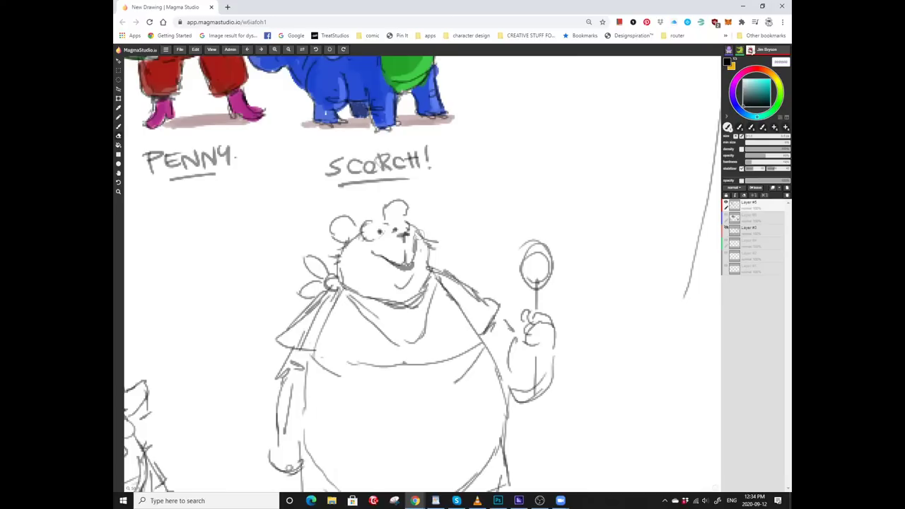
{"action": "key", "text": "b"}
{"action": "scroll", "coordinate": [419, 272], "scroll_direction": "down", "scroll_amount": 2}
{"action": "scroll", "coordinate": [419, 272], "scroll_direction": "left", "scroll_amount": 1}
{"action": "scroll", "coordinate": [422, 272], "scroll_direction": "up", "scroll_amount": 3}
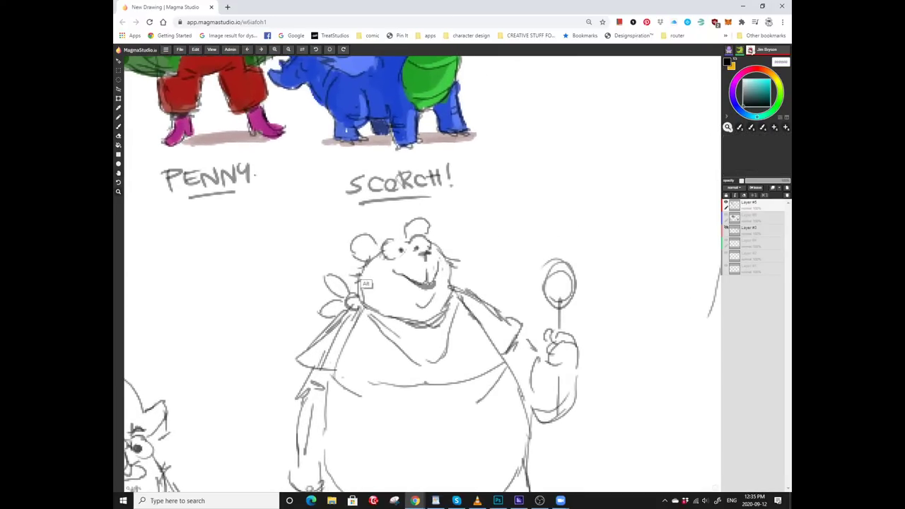
Write the note "POLAR BEAR?" beside the bear's head, with a leader line pointing to the face.
{"action": "scroll", "coordinate": [368, 285], "scroll_direction": "down", "scroll_amount": 1}
{"action": "scroll", "coordinate": [417, 272], "scroll_direction": "up", "scroll_amount": 3}
{"action": "scroll", "coordinate": [417, 272], "scroll_direction": "right", "scroll_amount": 3}
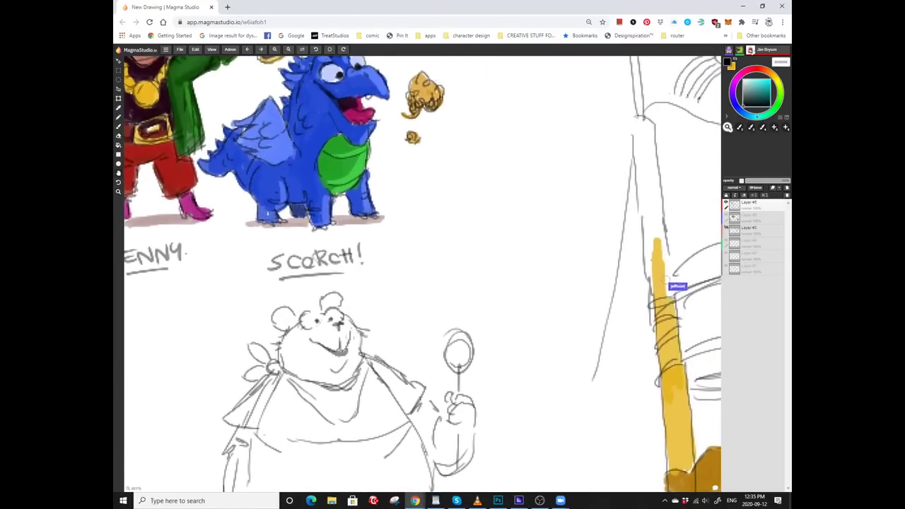
{"action": "key", "text": "b"}
{"action": "mouse_move", "coordinate": [382, 321]}
{"action": "left_mouse_down"}
{"action": "mouse_move", "coordinate": [439, 280]}
{"action": "mouse_move", "coordinate": [482, 263]}
{"action": "left_mouse_up"}
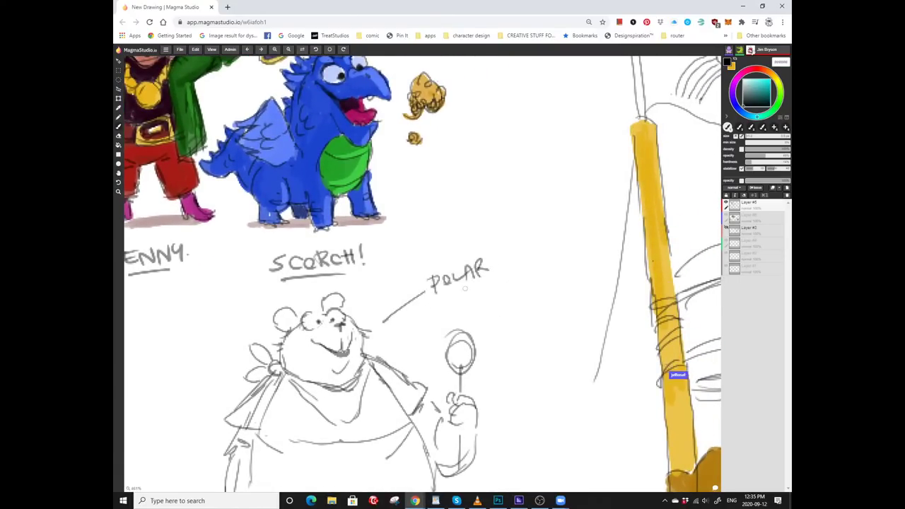
{"action": "left_click_drag", "start_coordinate": [446, 292], "coordinate": [446, 308]}
{"action": "mouse_move", "coordinate": [446, 292]}
{"action": "left_mouse_down"}
{"action": "mouse_move", "coordinate": [446, 309]}
{"action": "mouse_move", "coordinate": [467, 304]}
{"action": "mouse_move", "coordinate": [468, 288]}
{"action": "left_mouse_up"}
{"action": "left_click_drag", "start_coordinate": [468, 307], "coordinate": [478, 299]}
{"action": "left_click_drag", "start_coordinate": [480, 306], "coordinate": [481, 283]}
{"action": "left_click_drag", "start_coordinate": [482, 283], "coordinate": [488, 306]}
{"action": "left_click_drag", "start_coordinate": [497, 275], "coordinate": [499, 287]}
{"action": "left_click", "coordinate": [499, 292]}
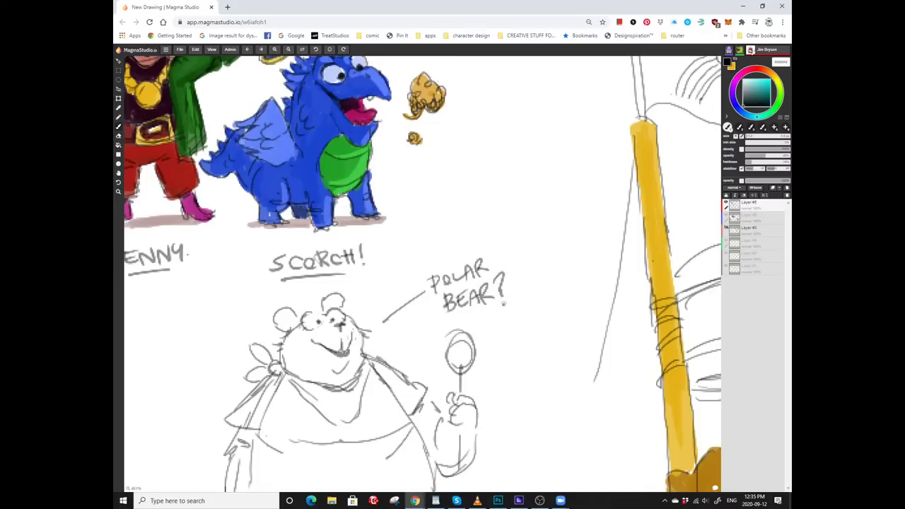
Erase the spoon handle below the bear's raised fist and redraw it as a short double-lined shaft.
{"action": "scroll", "coordinate": [422, 274], "scroll_direction": "down", "scroll_amount": 3}
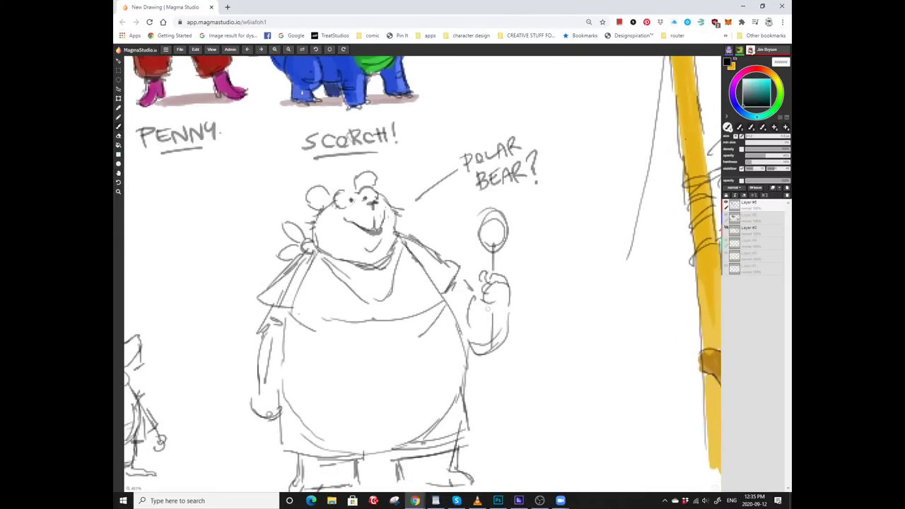
{"action": "left_click_drag", "start_coordinate": [497, 297], "coordinate": [488, 309]}
{"action": "scroll", "coordinate": [422, 274], "scroll_direction": "down", "scroll_amount": 1}
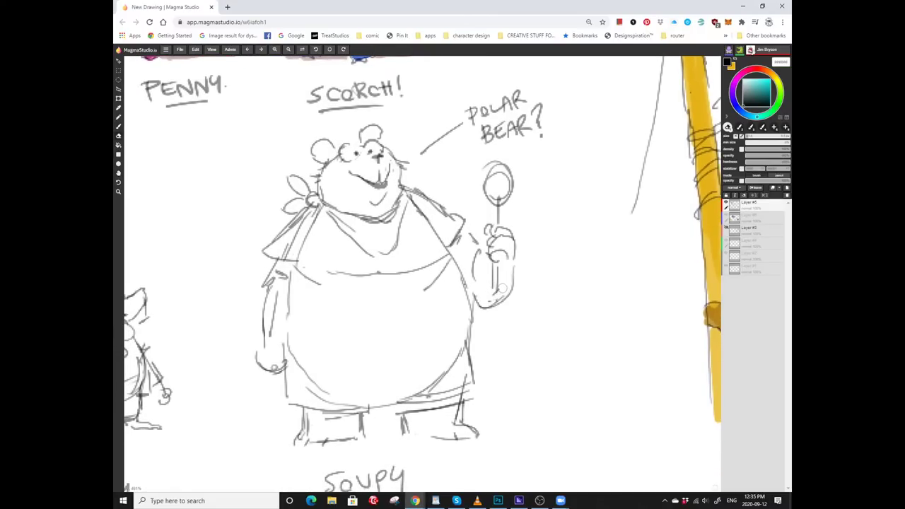
{"action": "key", "text": "b"}
{"action": "scroll", "coordinate": [466, 288], "scroll_direction": "up", "scroll_amount": 1}
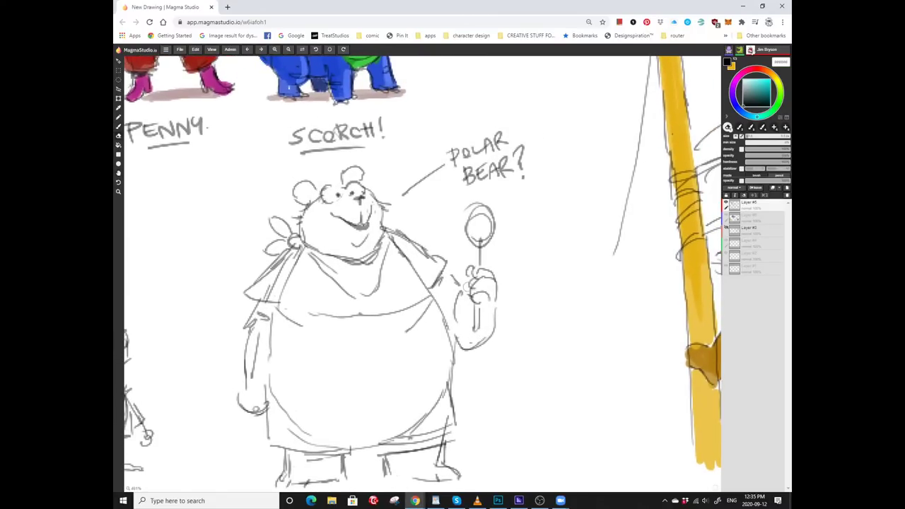
Replace the bear's lowered fist with an open hand with a thumb and fingers, and redraw the outer arm line.
{"action": "scroll", "coordinate": [423, 273], "scroll_direction": "down", "scroll_amount": 2}
{"action": "scroll", "coordinate": [423, 274], "scroll_direction": "up", "scroll_amount": 2}
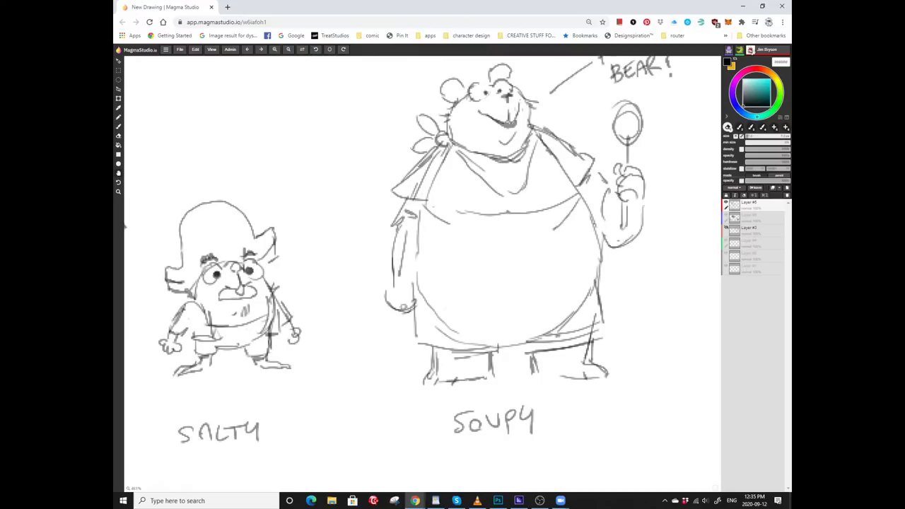
{"action": "key", "text": "e"}
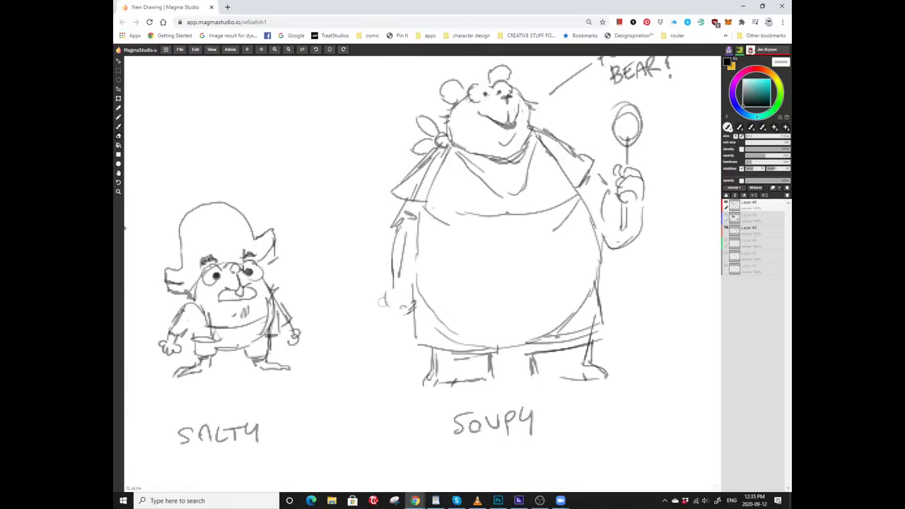
{"action": "left_click_drag", "start_coordinate": [382, 302], "coordinate": [406, 231]}
{"action": "scroll", "coordinate": [396, 332], "scroll_direction": "up", "scroll_amount": 1}
{"action": "scroll", "coordinate": [396, 332], "scroll_direction": "up", "scroll_amount": 2}
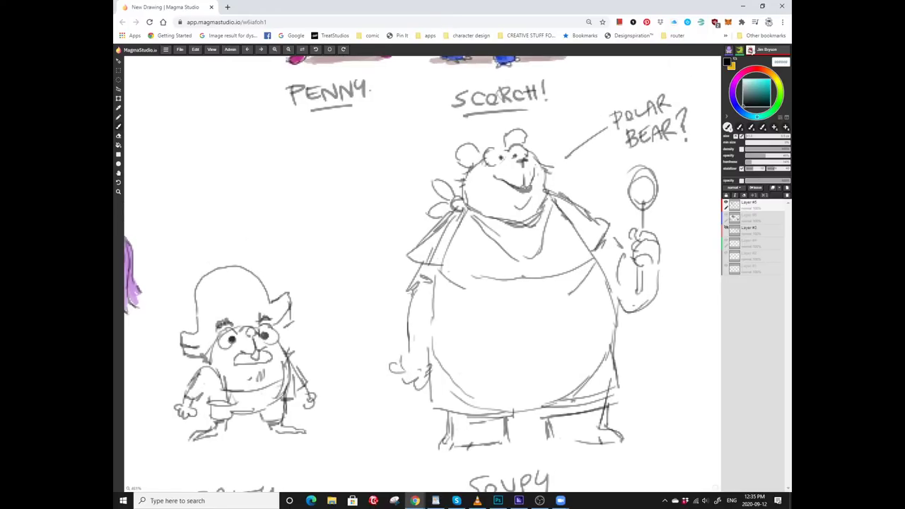
Erase the rough strokes on the sleeve of the lowered arm and redraw its hem and the arm emerging from it.
{"action": "key", "text": "e"}
{"action": "scroll", "coordinate": [417, 290], "scroll_direction": "up", "scroll_amount": 1}
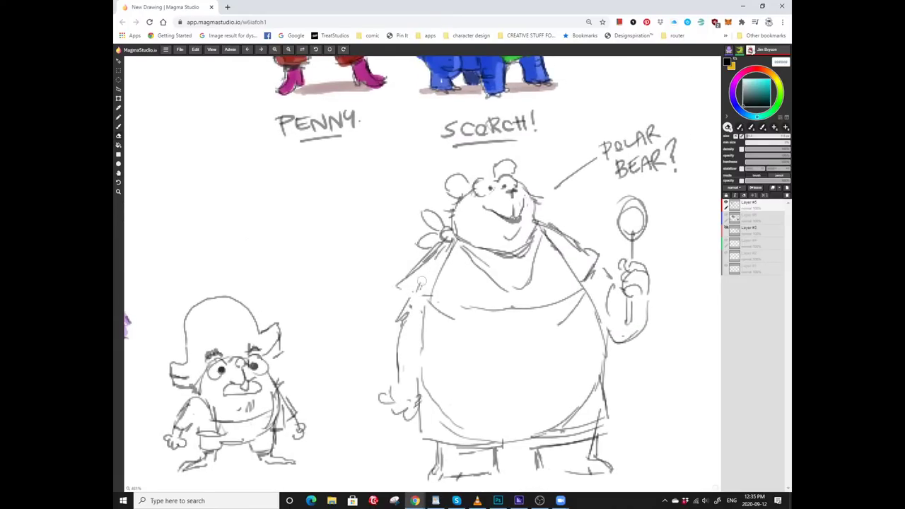
{"action": "key", "text": "b"}
{"action": "mouse_move", "coordinate": [424, 294]}
{"action": "left_mouse_down"}
{"action": "mouse_move", "coordinate": [392, 303]}
{"action": "mouse_move", "coordinate": [415, 313]}
{"action": "left_mouse_up"}
{"action": "key", "text": "e"}
{"action": "key", "text": "b"}
{"action": "scroll", "coordinate": [435, 254], "scroll_direction": "down", "scroll_amount": 1}
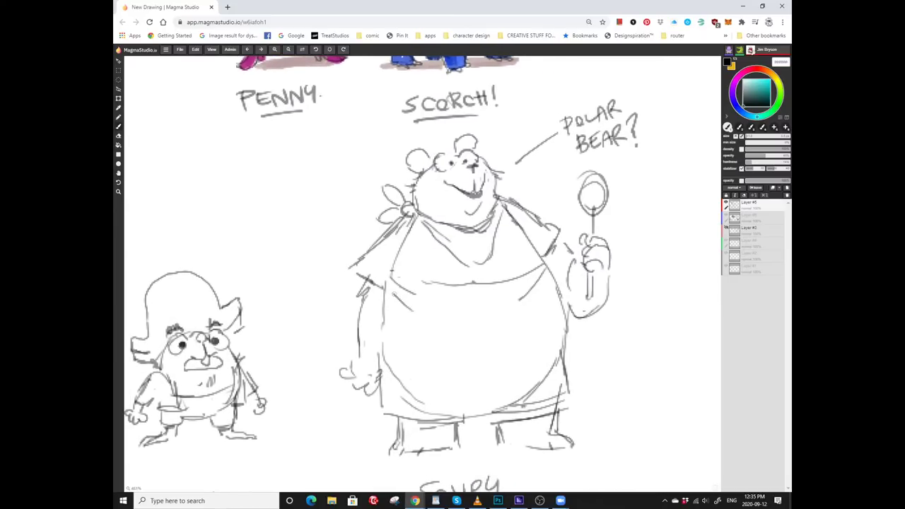
Flare the side of the bear's apron out to a pointed lower corner and erase the old belly curve inside it.
{"action": "scroll", "coordinate": [509, 266], "scroll_direction": "down", "scroll_amount": 1}
{"action": "mouse_move", "coordinate": [527, 291]}
{"action": "left_mouse_down"}
{"action": "mouse_move", "coordinate": [558, 357]}
{"action": "mouse_move", "coordinate": [505, 376]}
{"action": "left_mouse_up"}
{"action": "key", "text": "e"}
{"action": "mouse_move", "coordinate": [527, 321]}
{"action": "left_mouse_down"}
{"action": "mouse_move", "coordinate": [522, 347]}
{"action": "mouse_move", "coordinate": [499, 368]}
{"action": "left_mouse_up"}
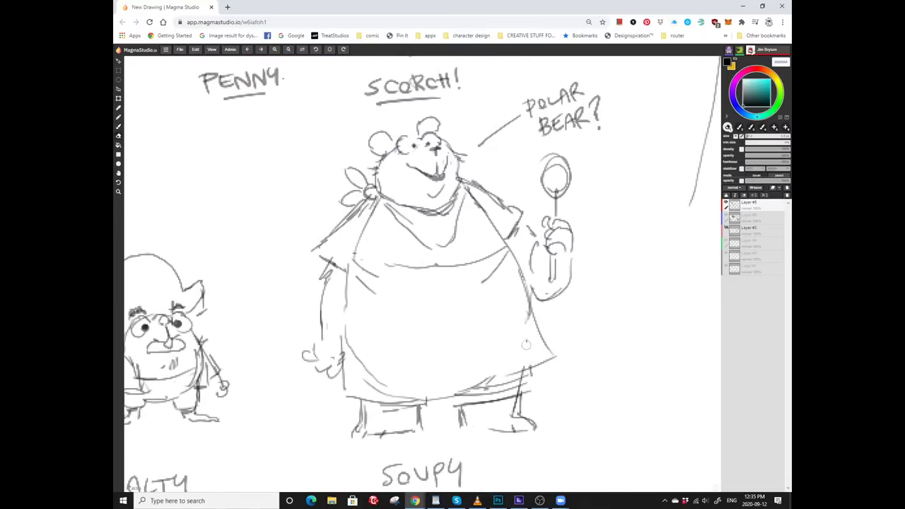
{"action": "scroll", "coordinate": [424, 331], "scroll_direction": "down", "scroll_amount": 1}
{"action": "scroll", "coordinate": [457, 263], "scroll_direction": "left", "scroll_amount": 1}
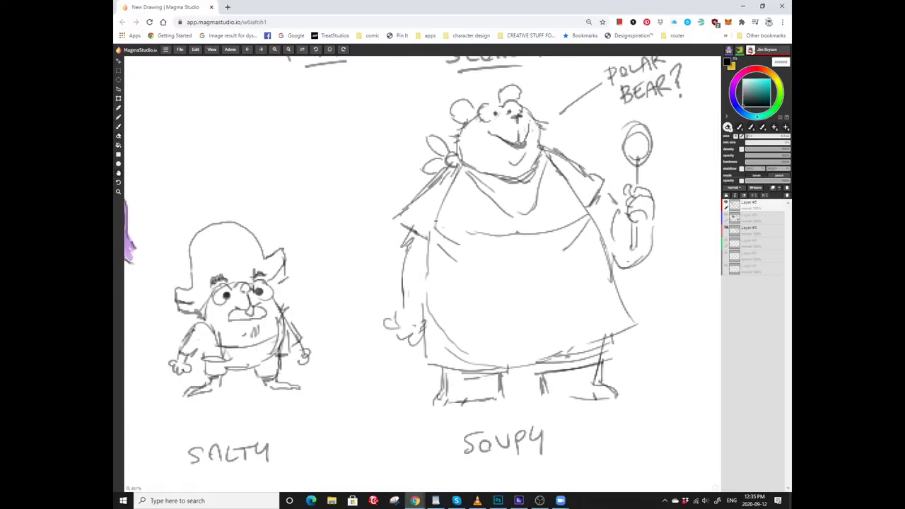
Draw dripping soup stains and small round drops across the front of the bear's apron.
{"action": "scroll", "coordinate": [487, 261], "scroll_direction": "right", "scroll_amount": 2}
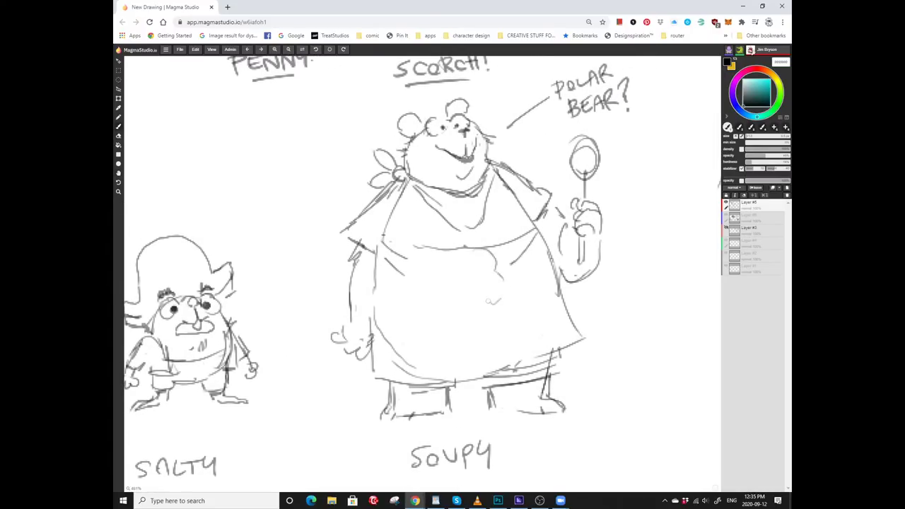
{"action": "mouse_move", "coordinate": [470, 269]}
{"action": "left_mouse_down"}
{"action": "mouse_move", "coordinate": [509, 285]}
{"action": "mouse_move", "coordinate": [503, 319]}
{"action": "left_mouse_up"}
{"action": "scroll", "coordinate": [499, 271], "scroll_direction": "up", "scroll_amount": 1}
{"action": "scroll", "coordinate": [499, 270], "scroll_direction": "right", "scroll_amount": 1}
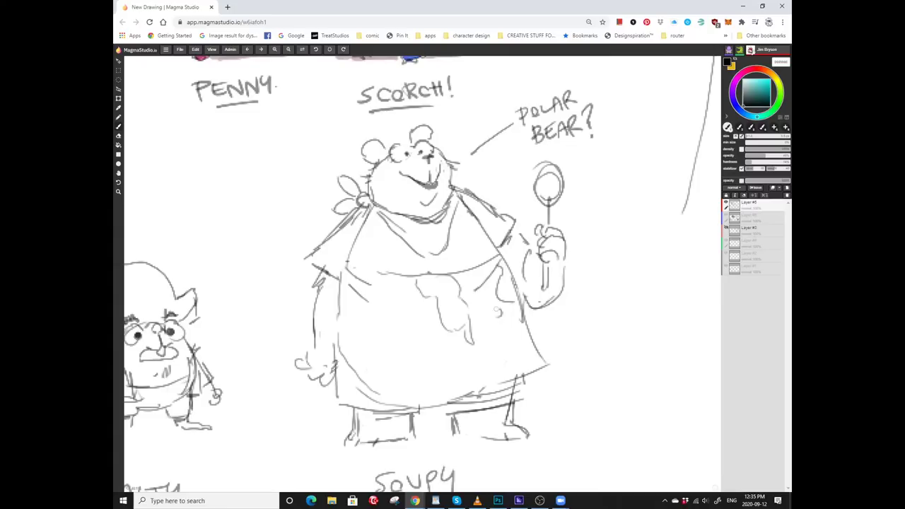
{"action": "scroll", "coordinate": [458, 276], "scroll_direction": "left", "scroll_amount": 1}
{"action": "scroll", "coordinate": [458, 275], "scroll_direction": "down", "scroll_amount": 1}
{"action": "mouse_move", "coordinate": [431, 286]}
{"action": "left_mouse_down"}
{"action": "mouse_move", "coordinate": [451, 289]}
{"action": "mouse_move", "coordinate": [445, 301]}
{"action": "left_mouse_up"}
{"action": "scroll", "coordinate": [441, 292], "scroll_direction": "down", "scroll_amount": 1}
{"action": "scroll", "coordinate": [441, 293], "scroll_direction": "right", "scroll_amount": 1}
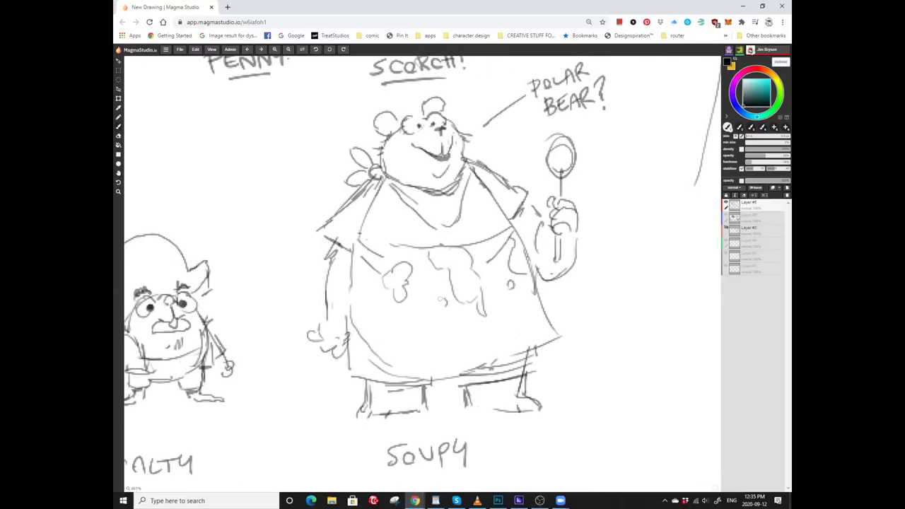
{"action": "scroll", "coordinate": [441, 291], "scroll_direction": "down", "scroll_amount": 2}
{"action": "scroll", "coordinate": [441, 292], "scroll_direction": "left", "scroll_amount": 1}
{"action": "scroll", "coordinate": [441, 291], "scroll_direction": "up", "scroll_amount": 2}
{"action": "scroll", "coordinate": [441, 291], "scroll_direction": "right", "scroll_amount": 1}
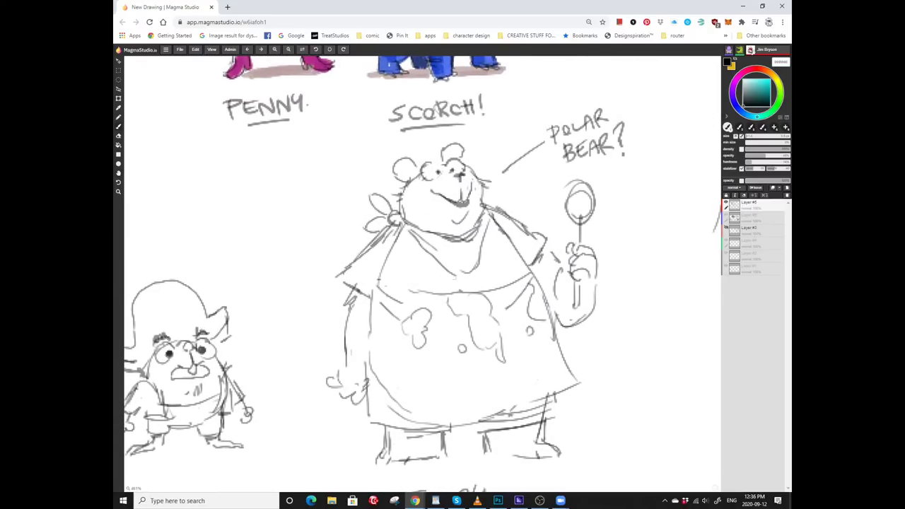
Redraw the neckerchief with a straighter side and flatter tip, and clean up its doubled upper edge under the chin.
{"action": "scroll", "coordinate": [441, 291], "scroll_direction": "up", "scroll_amount": 1}
{"action": "scroll", "coordinate": [441, 291], "scroll_direction": "left", "scroll_amount": 1}
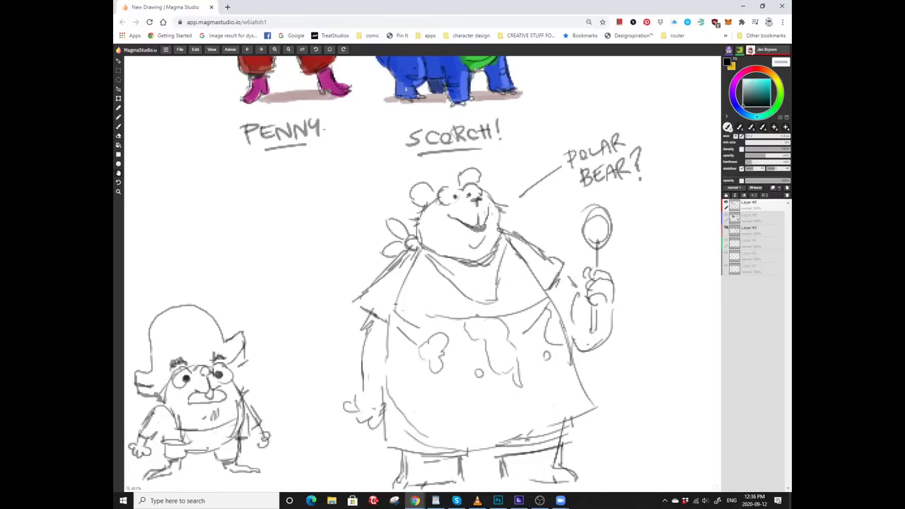
{"action": "scroll", "coordinate": [441, 291], "scroll_direction": "up", "scroll_amount": 1}
{"action": "scroll", "coordinate": [441, 291], "scroll_direction": "right", "scroll_amount": 1}
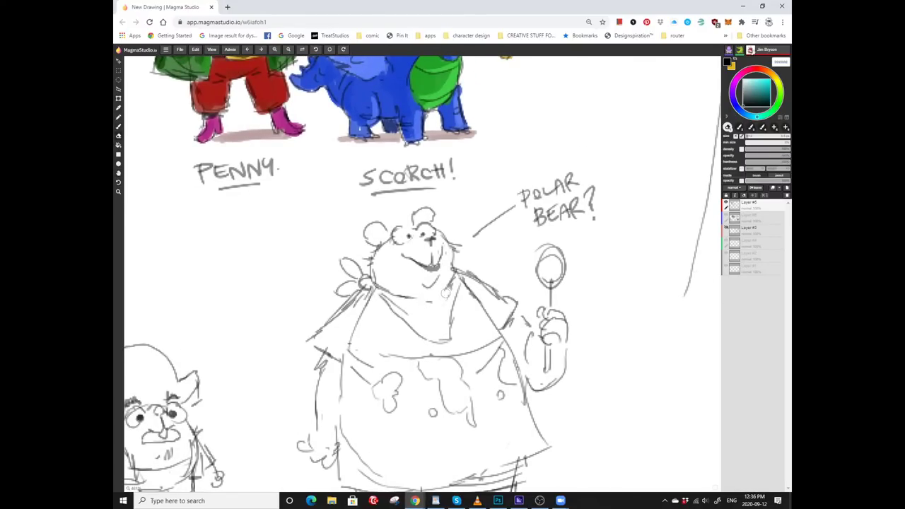
{"action": "scroll", "coordinate": [448, 290], "scroll_direction": "up", "scroll_amount": 1}
{"action": "scroll", "coordinate": [448, 290], "scroll_direction": "right", "scroll_amount": 1}
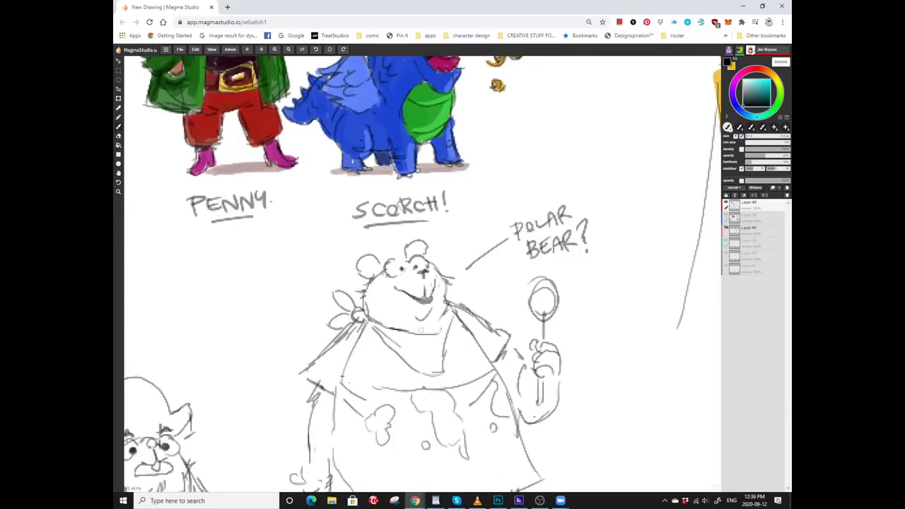
{"action": "scroll", "coordinate": [438, 318], "scroll_direction": "down", "scroll_amount": 1}
{"action": "scroll", "coordinate": [438, 319], "scroll_direction": "right", "scroll_amount": 1}
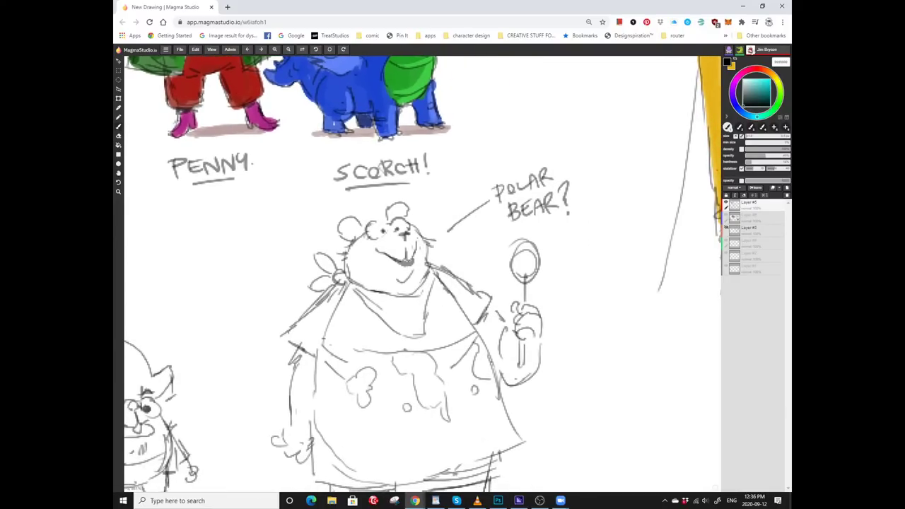
Erase the rough shoulder strokes above the bear's raised arm and redraw the sleeve as one clean line.
{"action": "scroll", "coordinate": [424, 283], "scroll_direction": "down", "scroll_amount": 1}
{"action": "scroll", "coordinate": [424, 283], "scroll_direction": "right", "scroll_amount": 1}
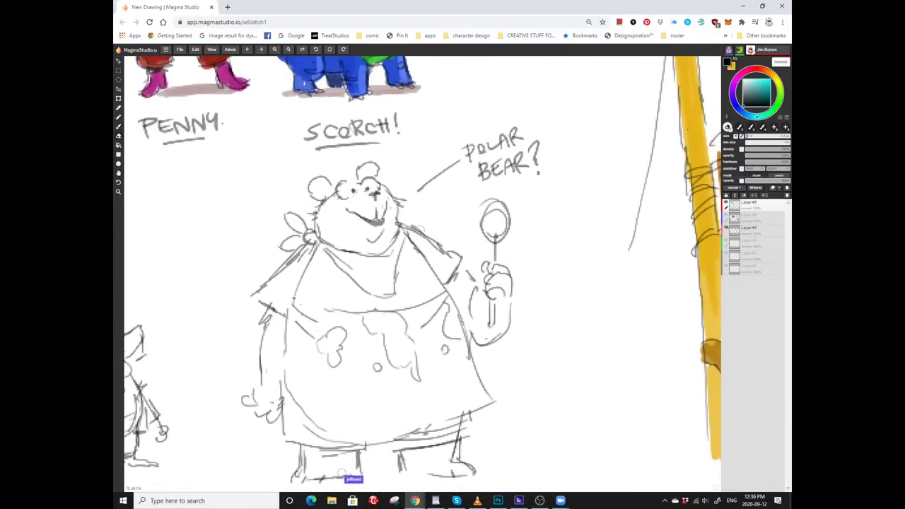
{"action": "key", "text": "b"}
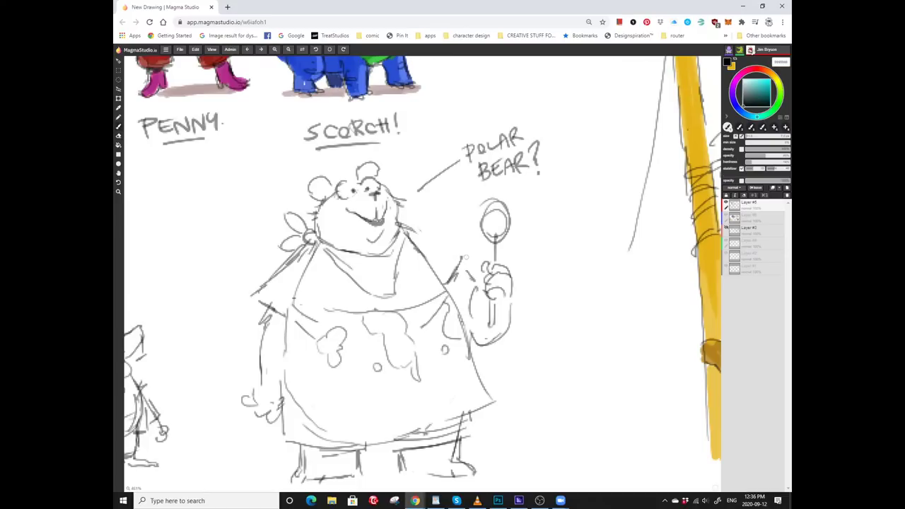
{"action": "left_click_drag", "start_coordinate": [464, 256], "coordinate": [430, 237]}
{"action": "scroll", "coordinate": [424, 282], "scroll_direction": "left", "scroll_amount": 3}
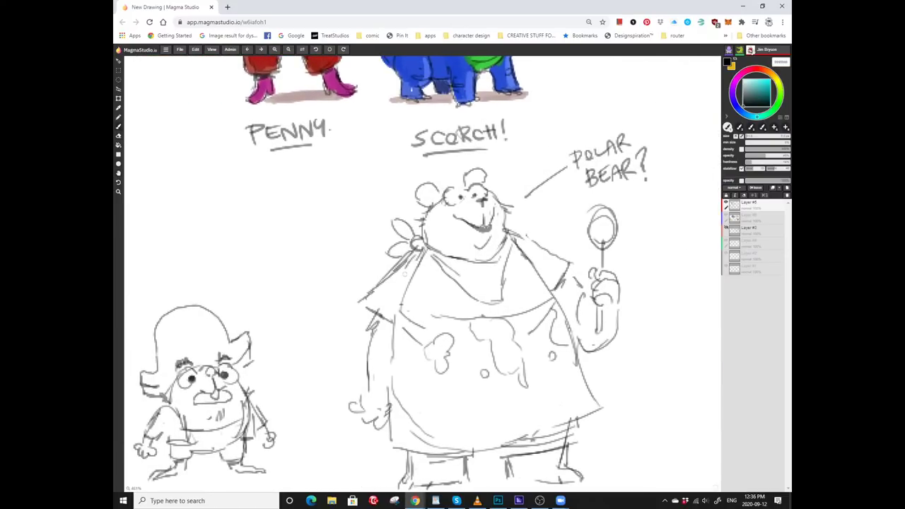
Redraw the shoulder line above the lowered arm as one clean stroke and restate the adjoining end of the apron's upper edge.
{"action": "key", "text": "h"}
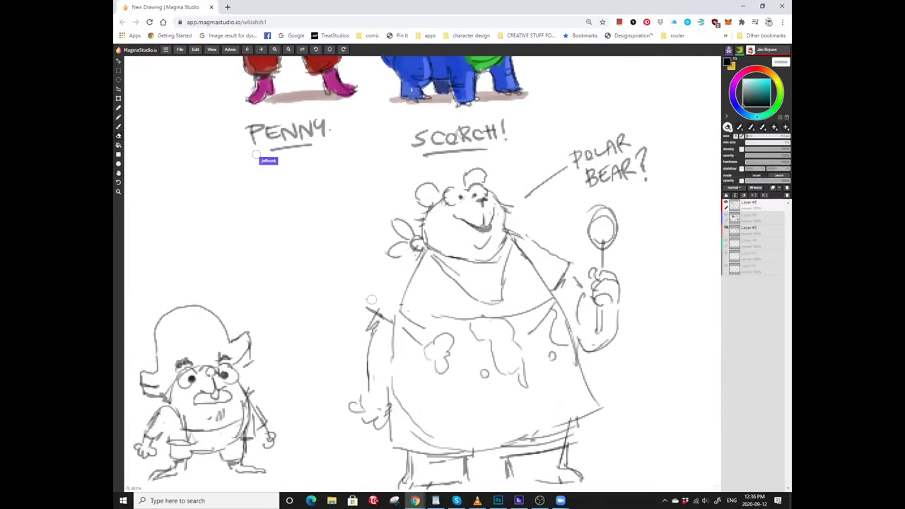
{"action": "key", "text": "b"}
{"action": "left_click_drag", "start_coordinate": [363, 303], "coordinate": [385, 273]}
{"action": "scroll", "coordinate": [417, 272], "scroll_direction": "right", "scroll_amount": 2}
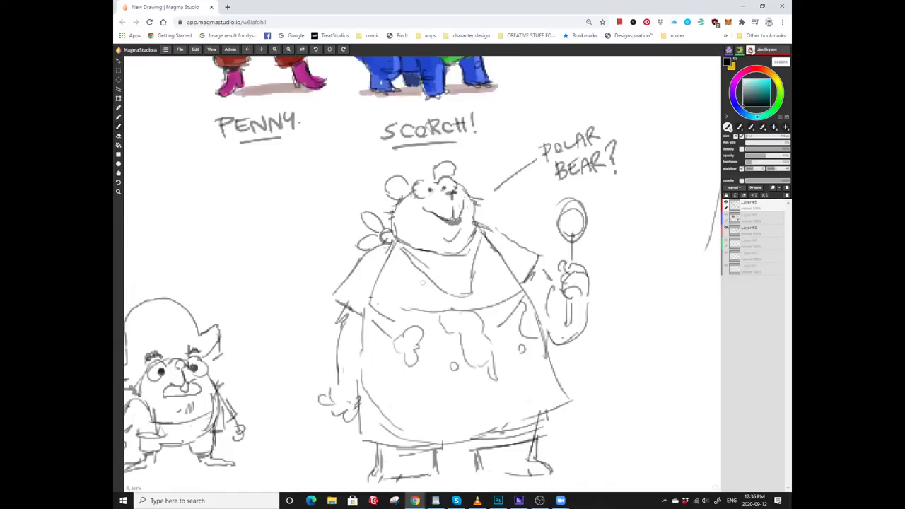
{"action": "left_click_drag", "start_coordinate": [364, 302], "coordinate": [414, 311]}
Erase the rough lower outline of the bear's raised forearm and redraw it as one smooth curve joining the body.
{"action": "scroll", "coordinate": [417, 273], "scroll_direction": "down", "scroll_amount": 2}
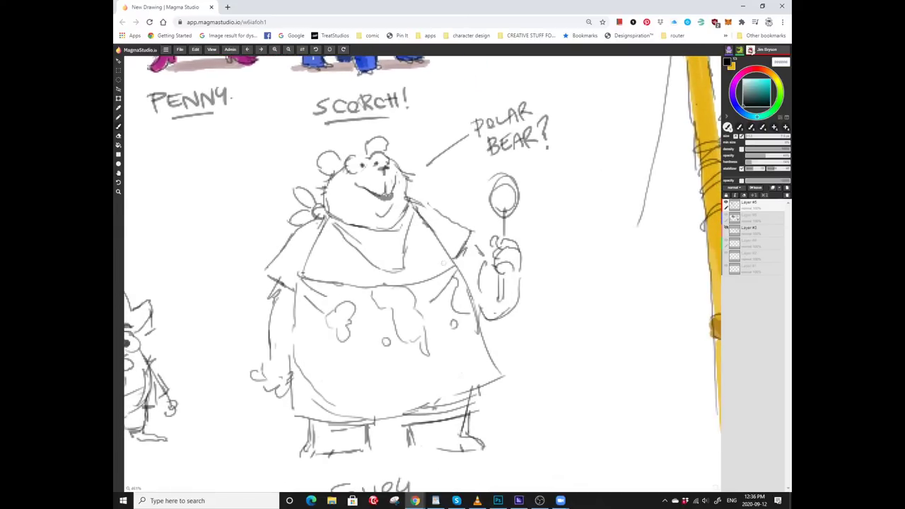
{"action": "scroll", "coordinate": [451, 303], "scroll_direction": "right", "scroll_amount": 2}
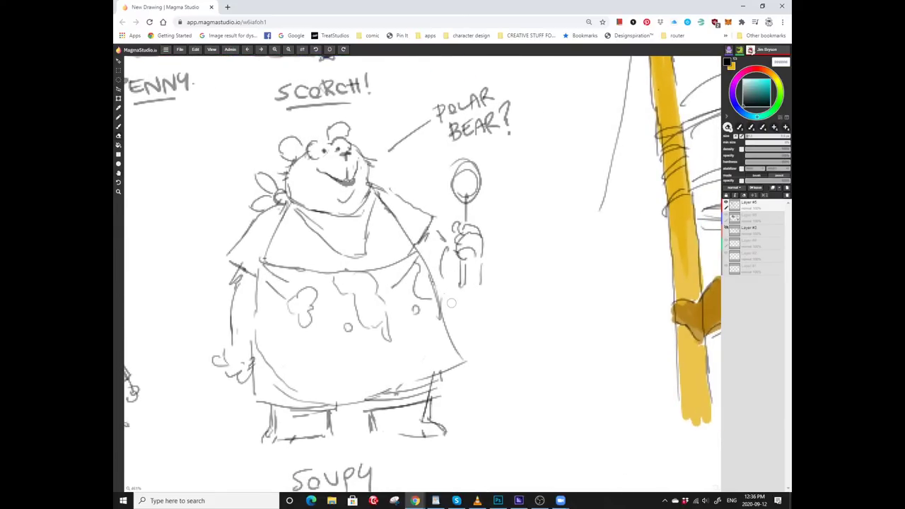
{"action": "key", "text": "b"}
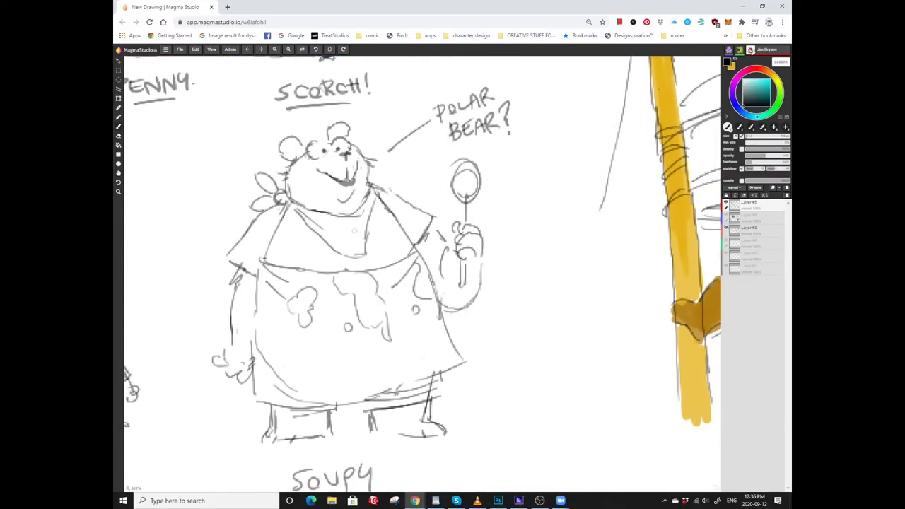
{"action": "scroll", "coordinate": [354, 231], "scroll_direction": "left", "scroll_amount": 2}
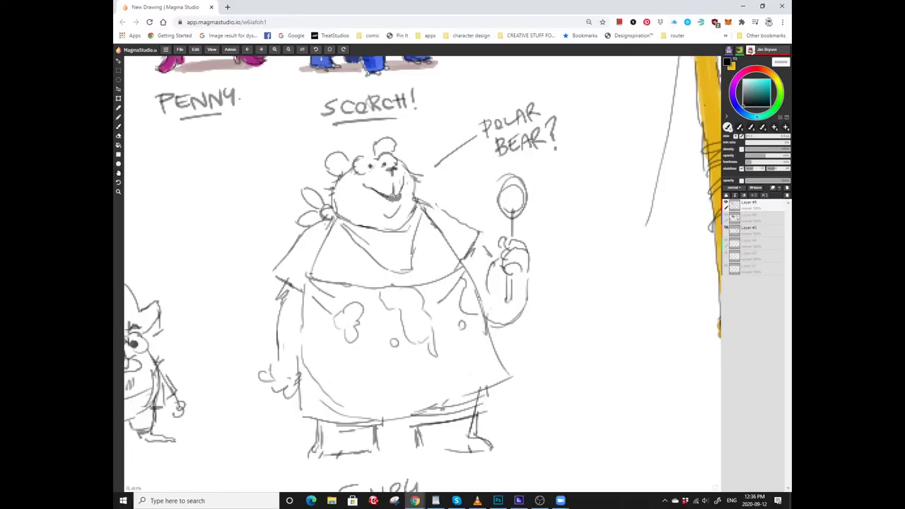
Clean up the line between sleeve and forearm on the bear's raised arm and redraw the sleeve edge above the lowered arm.
{"action": "key", "text": "e"}
{"action": "left_click_drag", "start_coordinate": [481, 240], "coordinate": [488, 254]}
{"action": "key", "text": "b"}
{"action": "scroll", "coordinate": [373, 242], "scroll_direction": "left", "scroll_amount": 2}
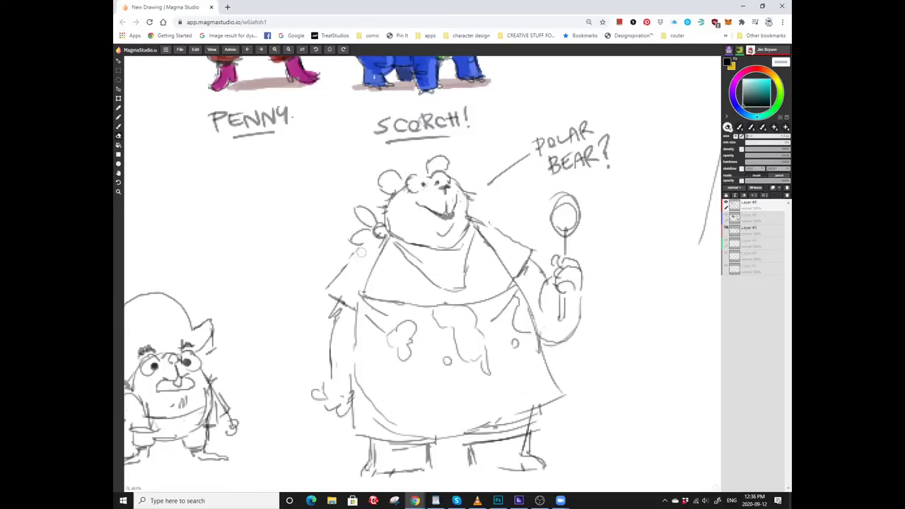
{"action": "key", "text": "b"}
{"action": "left_click_drag", "start_coordinate": [324, 288], "coordinate": [349, 259]}
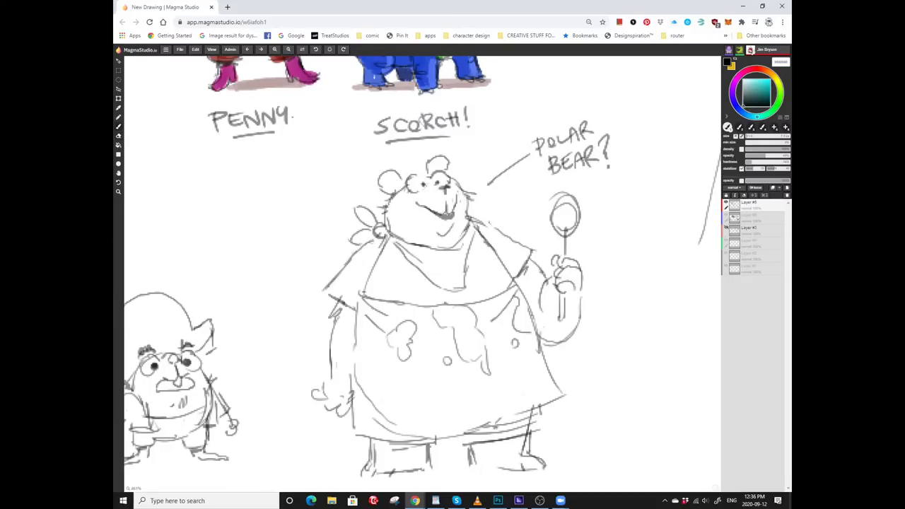
Erase the shoulder line beside the neck on the raised-arm side and redraw it as one clean stroke.
{"action": "scroll", "coordinate": [370, 243], "scroll_direction": "right", "scroll_amount": 2}
{"action": "scroll", "coordinate": [369, 243], "scroll_direction": "up", "scroll_amount": 1}
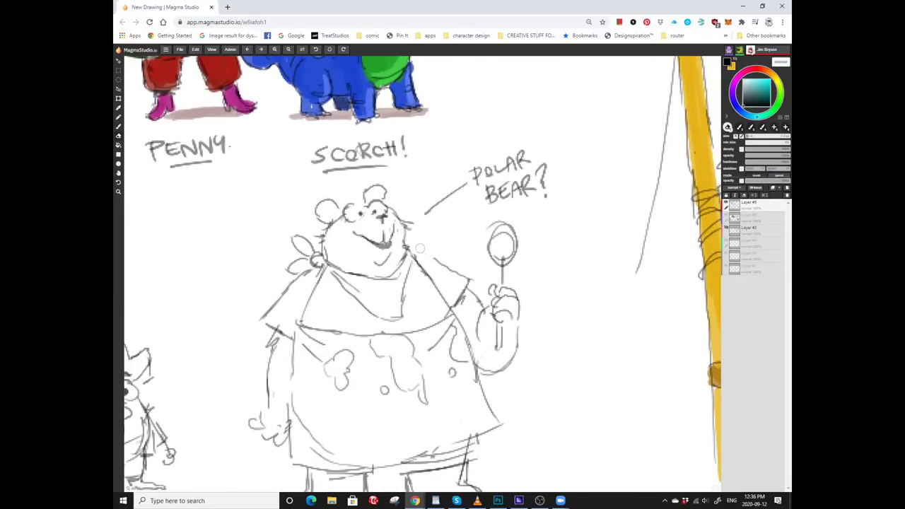
{"action": "scroll", "coordinate": [417, 243], "scroll_direction": "down", "scroll_amount": 1}
{"action": "scroll", "coordinate": [391, 195], "scroll_direction": "up", "scroll_amount": 2}
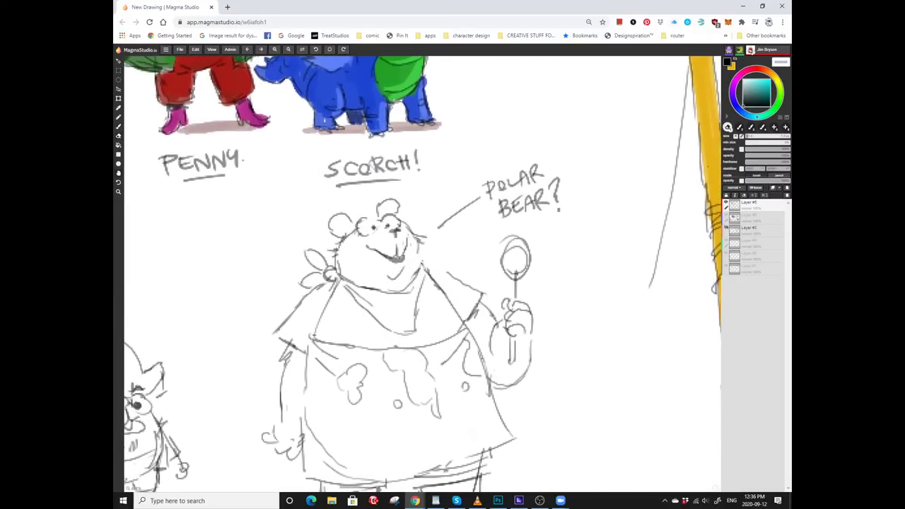
{"action": "scroll", "coordinate": [417, 272], "scroll_direction": "down", "scroll_amount": 2}
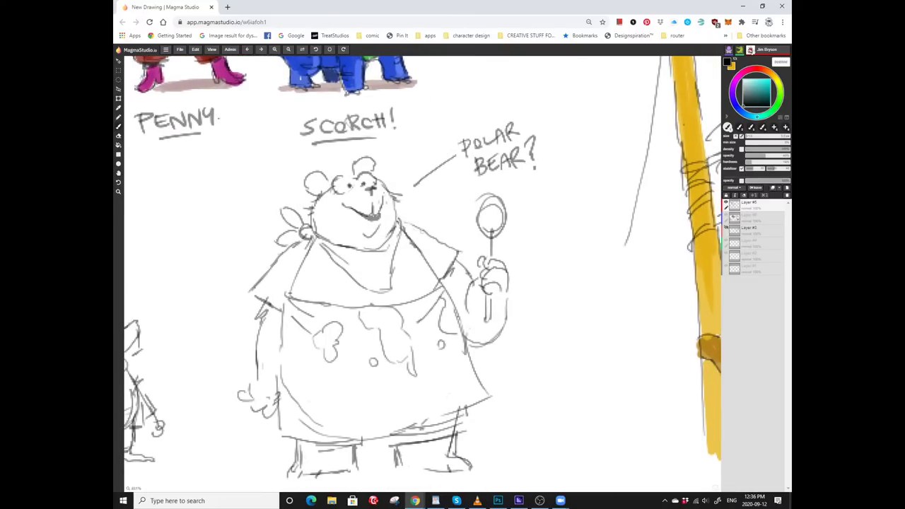
Erase the stray strokes at the top of the bear's legs and redraw the trouser hem and leg sides cleanly.
{"action": "scroll", "coordinate": [330, 189], "scroll_direction": "down", "scroll_amount": 2}
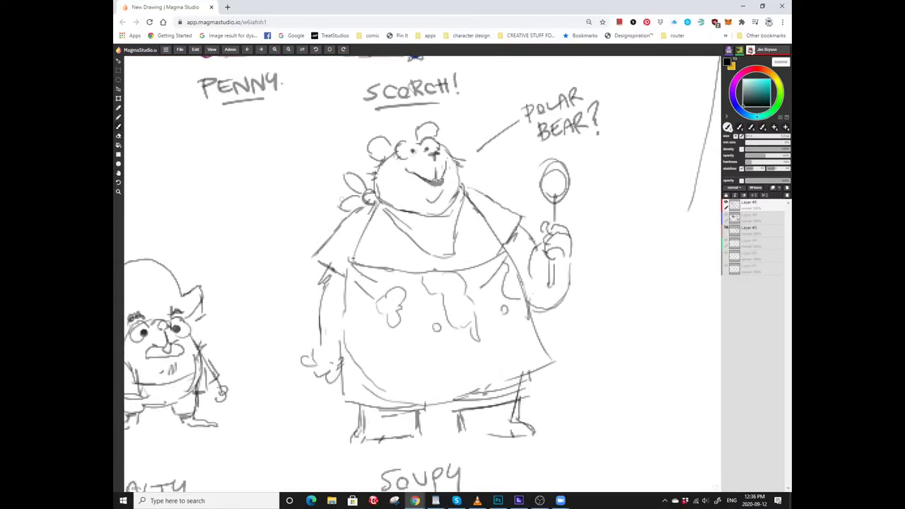
{"action": "scroll", "coordinate": [452, 142], "scroll_direction": "down", "scroll_amount": 2}
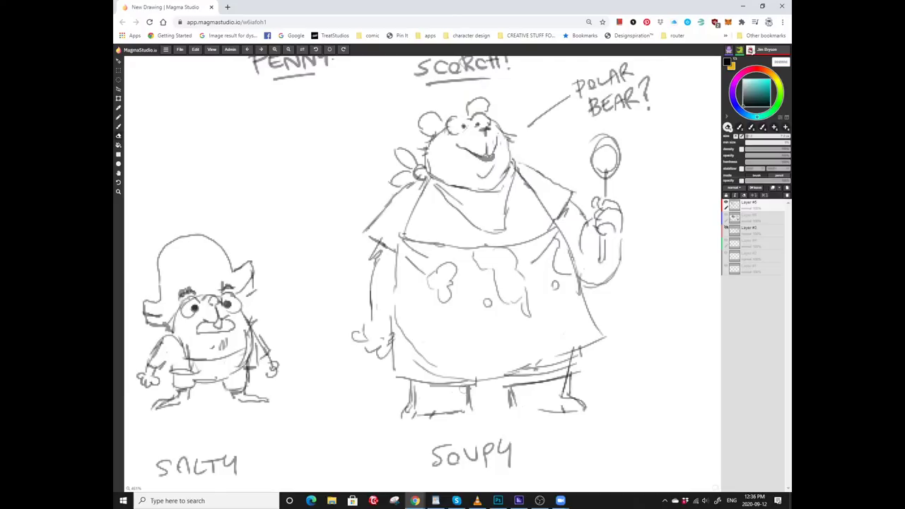
{"action": "left_click_drag", "start_coordinate": [462, 389], "coordinate": [417, 405]}
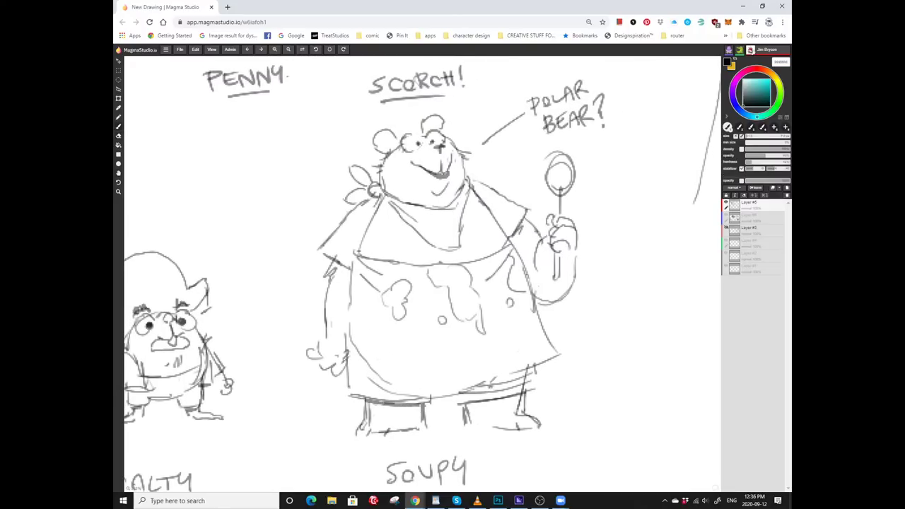
{"action": "scroll", "coordinate": [418, 274], "scroll_direction": "right", "scroll_amount": 2}
{"action": "scroll", "coordinate": [438, 400], "scroll_direction": "down", "scroll_amount": 2}
{"action": "scroll", "coordinate": [438, 401], "scroll_direction": "left", "scroll_amount": 2}
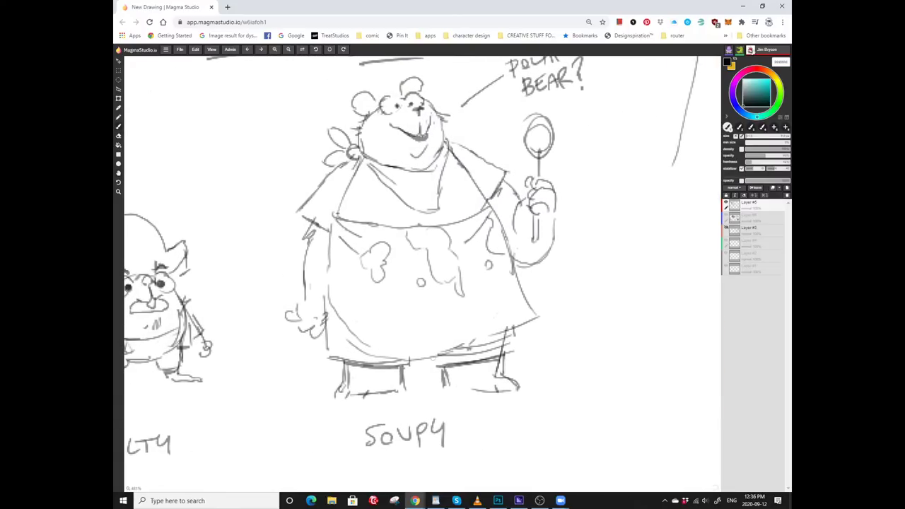
Erase the flat base of the foot below the lowered arm, redraw its outline, and close the base of the other foot.
{"action": "scroll", "coordinate": [433, 362], "scroll_direction": "left", "scroll_amount": 2}
{"action": "scroll", "coordinate": [432, 362], "scroll_direction": "down", "scroll_amount": 1}
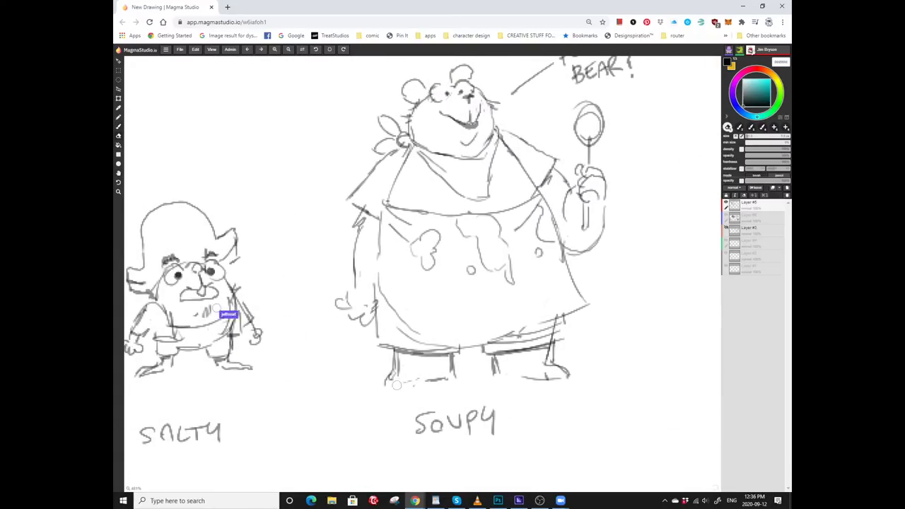
{"action": "scroll", "coordinate": [212, 180], "scroll_direction": "right", "scroll_amount": 2}
{"action": "scroll", "coordinate": [212, 180], "scroll_direction": "down", "scroll_amount": 1}
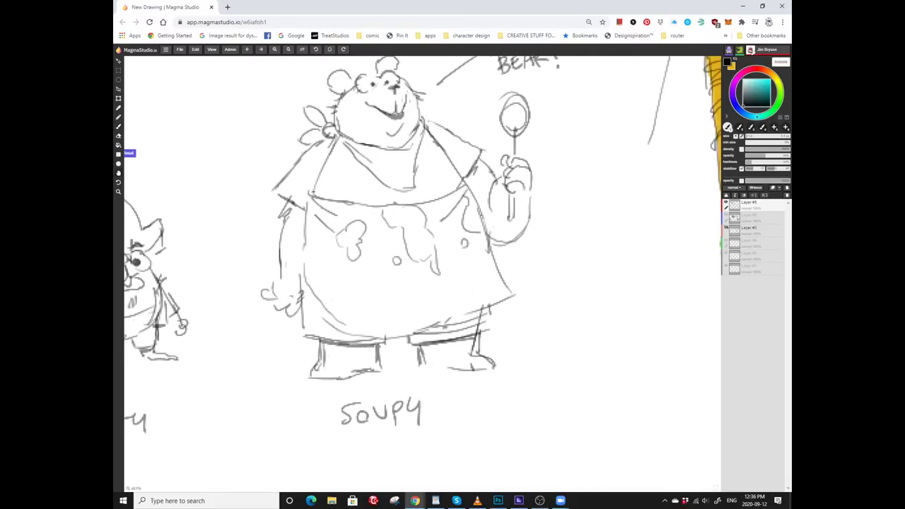
{"action": "scroll", "coordinate": [424, 268], "scroll_direction": "left", "scroll_amount": 2}
{"action": "scroll", "coordinate": [424, 268], "scroll_direction": "down", "scroll_amount": 1}
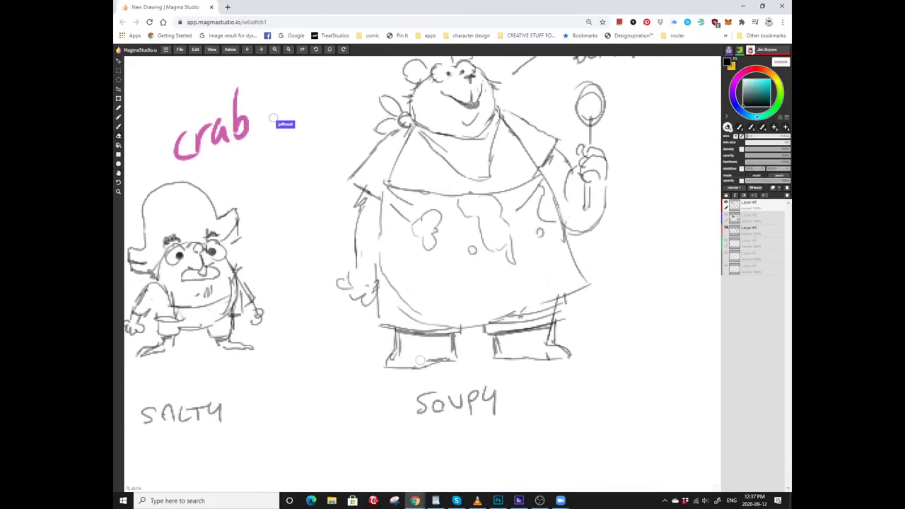
Reshape the foot below the lowered arm into a shoe with a rounded toe, a sole and a heel.
{"action": "key", "text": "b"}
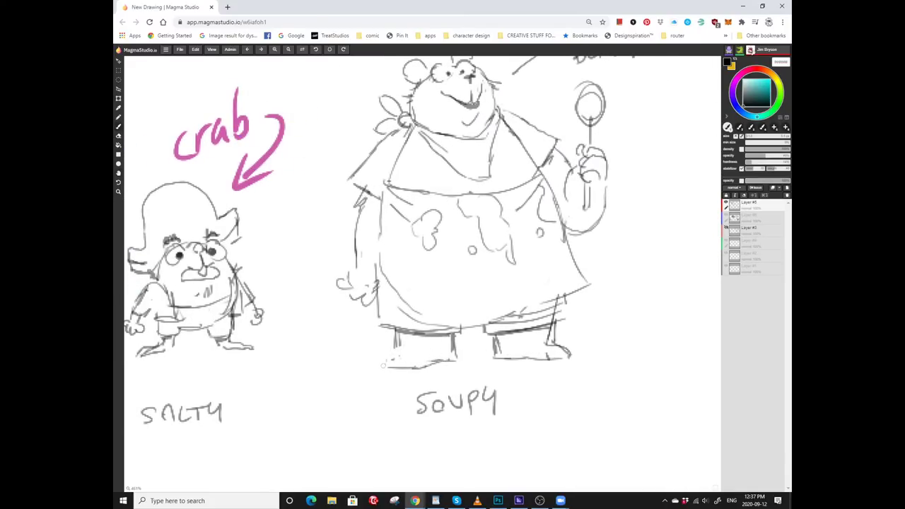
{"action": "scroll", "coordinate": [417, 255], "scroll_direction": "up", "scroll_amount": 1}
{"action": "scroll", "coordinate": [417, 254], "scroll_direction": "right", "scroll_amount": 1}
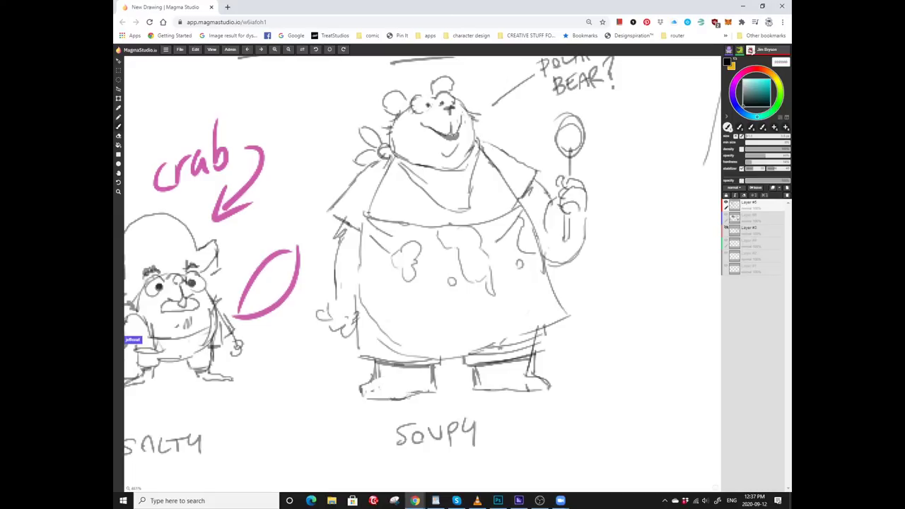
{"action": "scroll", "coordinate": [422, 256], "scroll_direction": "left", "scroll_amount": 1}
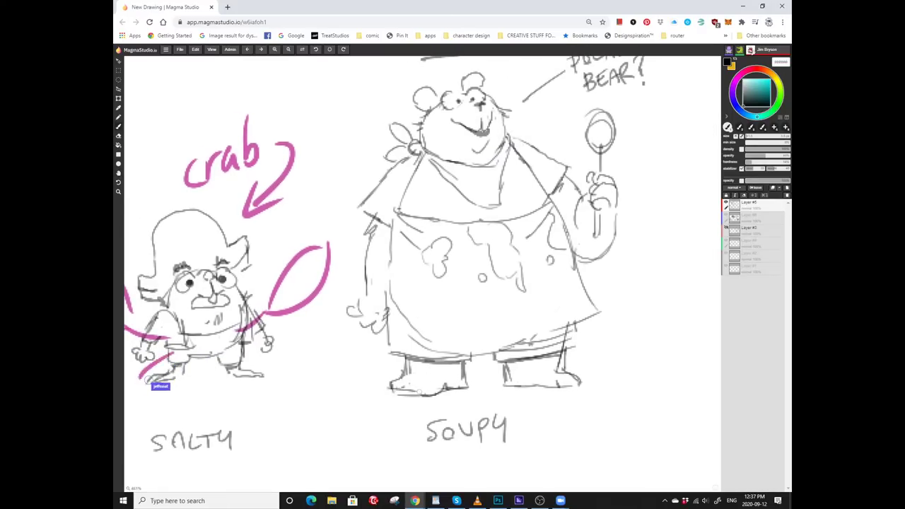
{"action": "scroll", "coordinate": [417, 255], "scroll_direction": "up", "scroll_amount": 1}
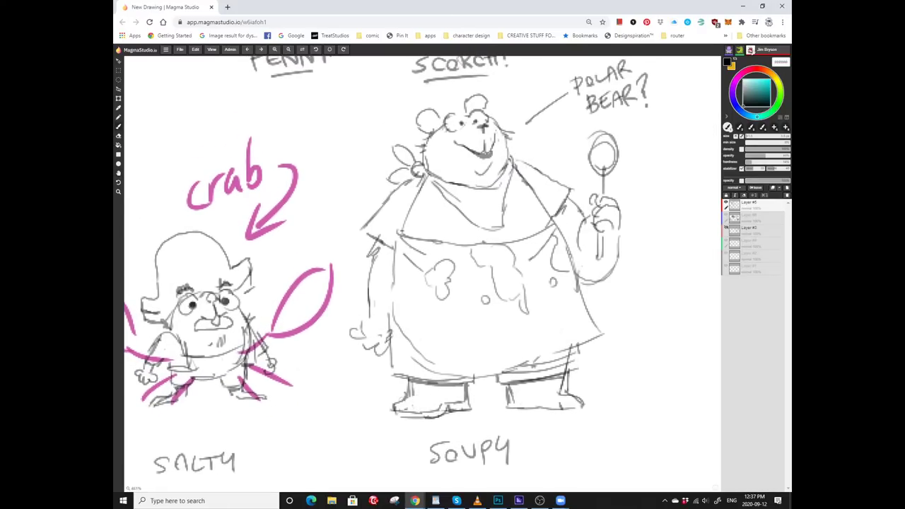
{"action": "scroll", "coordinate": [417, 255], "scroll_direction": "down", "scroll_amount": 1}
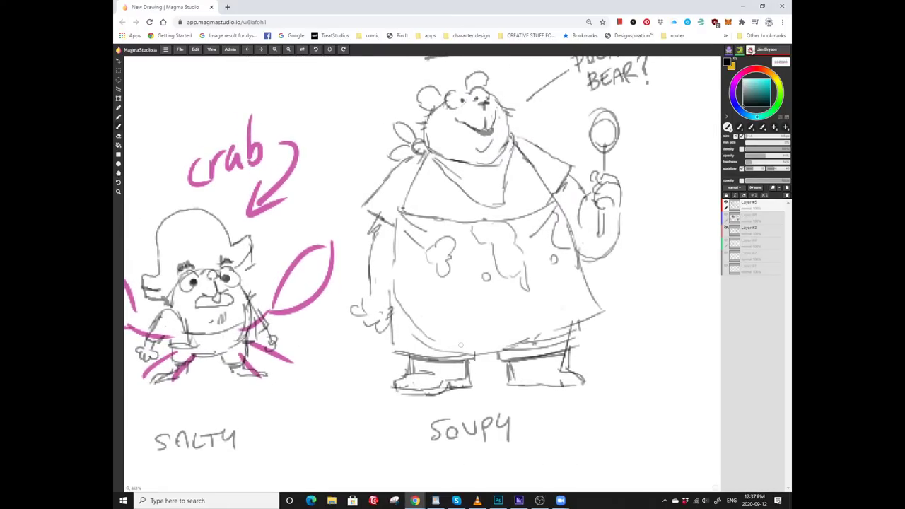
{"action": "scroll", "coordinate": [422, 256], "scroll_direction": "left", "scroll_amount": 5}
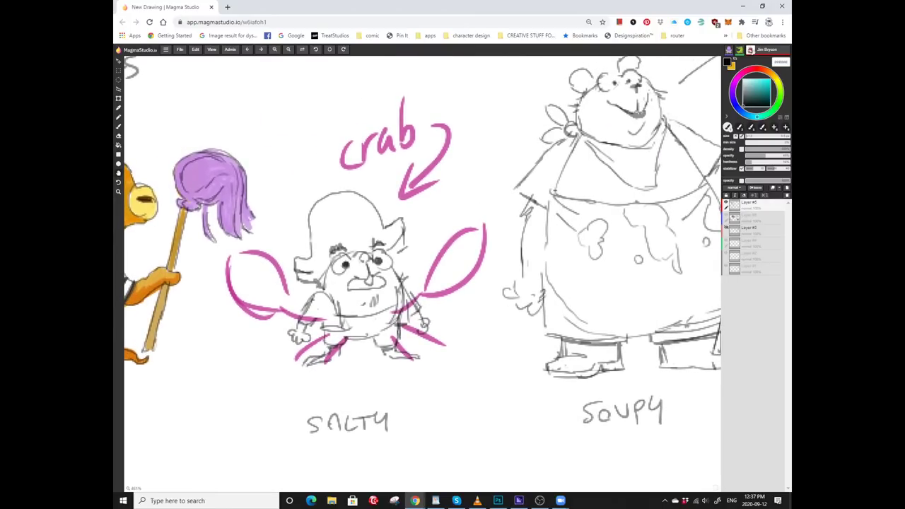
{"action": "scroll", "coordinate": [422, 245], "scroll_direction": "right", "scroll_amount": 3}
{"action": "scroll", "coordinate": [417, 251], "scroll_direction": "right", "scroll_amount": 2}
{"action": "scroll", "coordinate": [417, 251], "scroll_direction": "down", "scroll_amount": 1}
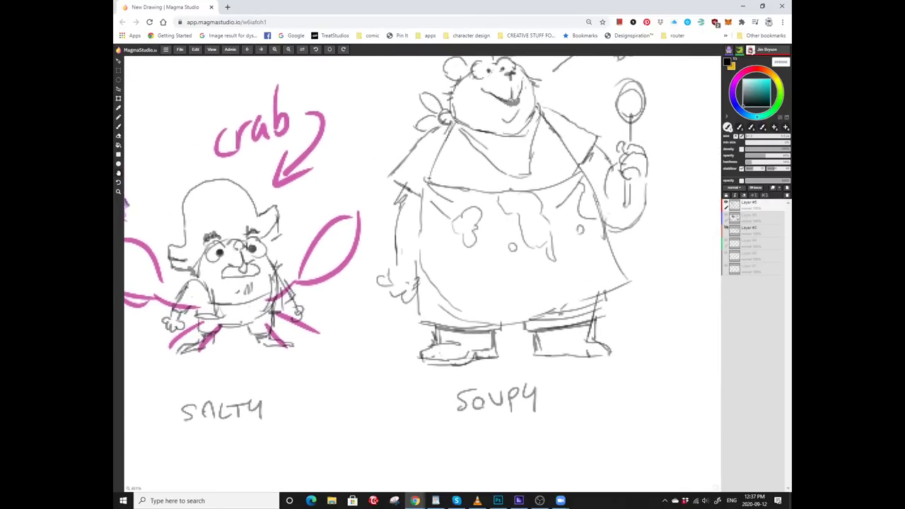
{"action": "scroll", "coordinate": [478, 305], "scroll_direction": "right", "scroll_amount": 3}
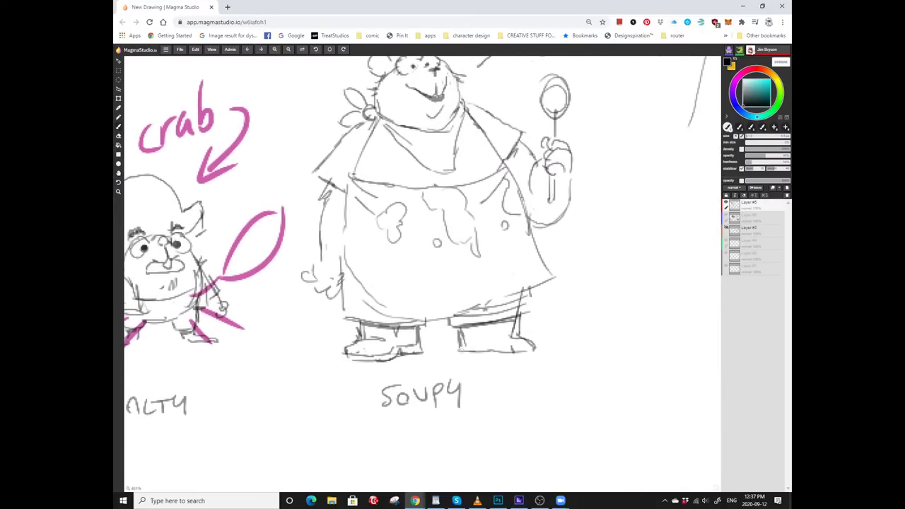
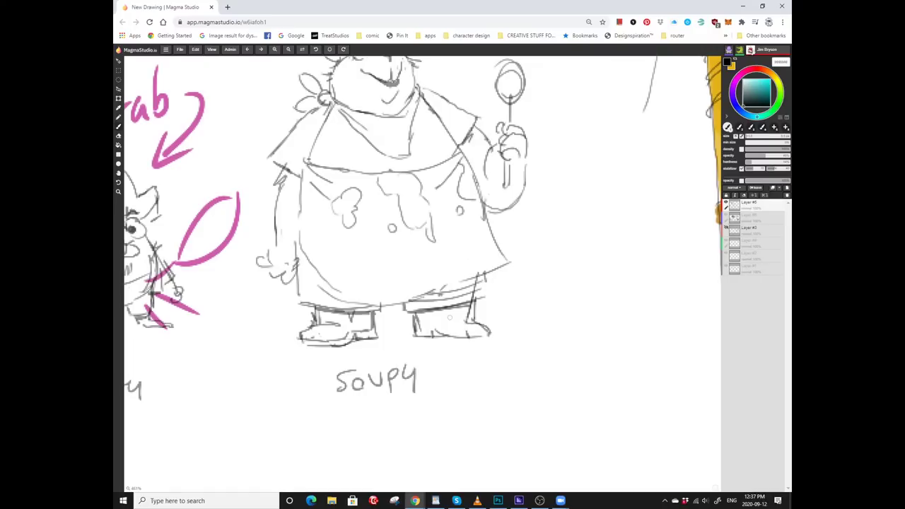
Redraw the foot on the raised-arm side as a matching shoe and erase the leg line crossing it.
{"action": "scroll", "coordinate": [493, 351], "scroll_direction": "right", "scroll_amount": 2}
{"action": "scroll", "coordinate": [493, 350], "scroll_direction": "down", "scroll_amount": 1}
{"action": "scroll", "coordinate": [467, 333], "scroll_direction": "right", "scroll_amount": 1}
{"action": "scroll", "coordinate": [466, 333], "scroll_direction": "up", "scroll_amount": 2}
{"action": "key", "text": "b"}
{"action": "mouse_move", "coordinate": [446, 376]}
{"action": "left_mouse_down"}
{"action": "mouse_move", "coordinate": [472, 368]}
{"action": "mouse_move", "coordinate": [435, 361]}
{"action": "mouse_move", "coordinate": [465, 340]}
{"action": "mouse_move", "coordinate": [405, 364]}
{"action": "mouse_move", "coordinate": [552, 343]}
{"action": "left_mouse_up"}
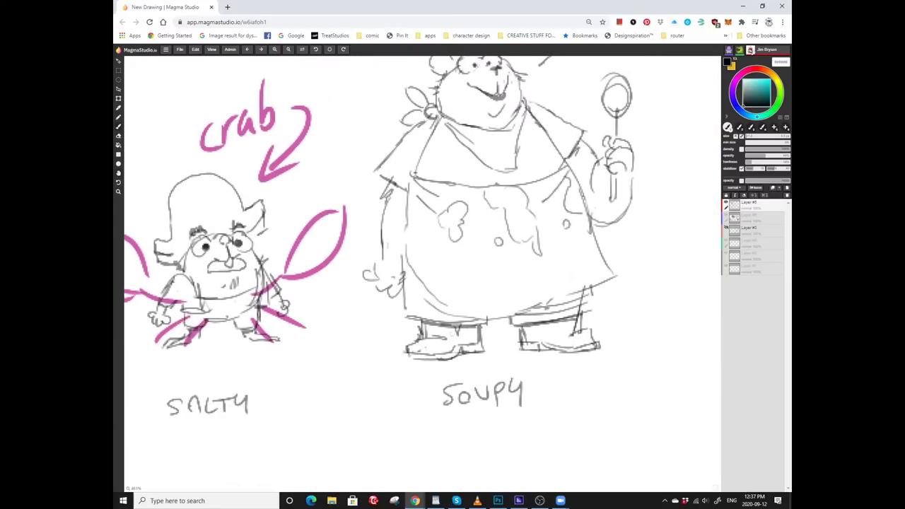
{"action": "left_click_drag", "start_coordinate": [407, 350], "coordinate": [378, 378]}
{"action": "mouse_move", "coordinate": [433, 372]}
{"action": "left_mouse_down"}
{"action": "mouse_move", "coordinate": [401, 352]}
{"action": "mouse_move", "coordinate": [342, 355]}
{"action": "left_mouse_up"}
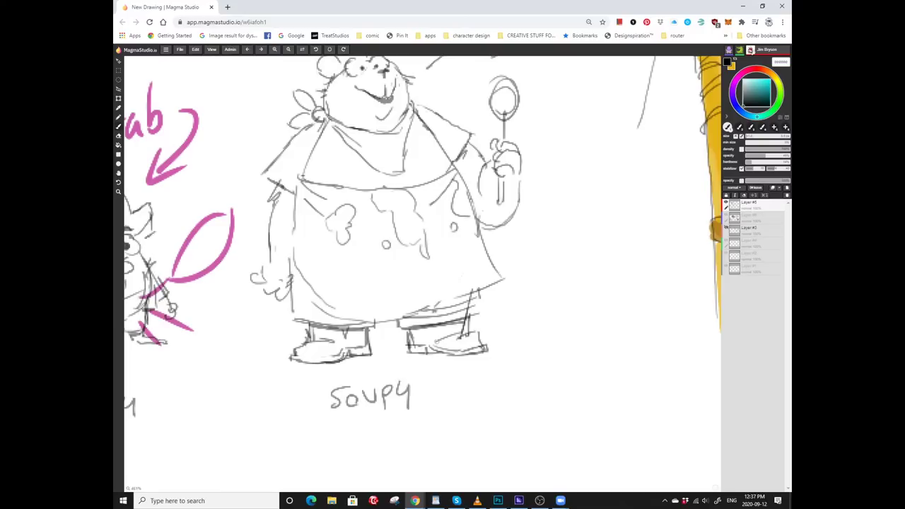
{"action": "mouse_move", "coordinate": [474, 319]}
{"action": "left_mouse_down"}
{"action": "mouse_move", "coordinate": [496, 344]}
{"action": "mouse_move", "coordinate": [467, 334]}
{"action": "left_mouse_up"}
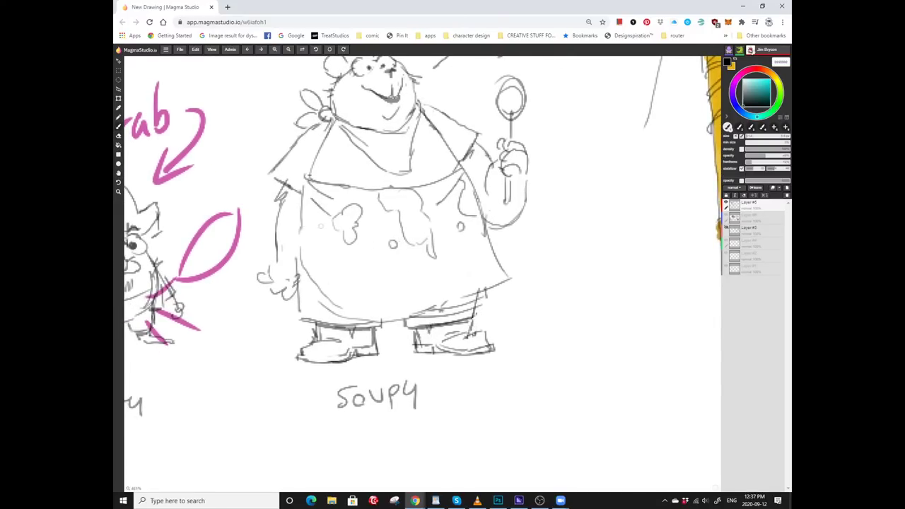
Redraw the lower side edge of the bear's clothing beside the lowered hand so it flares out toward the hem.
{"action": "left_click_drag", "start_coordinate": [464, 281], "coordinate": [548, 311]}
{"action": "left_click_drag", "start_coordinate": [374, 336], "coordinate": [401, 311]}
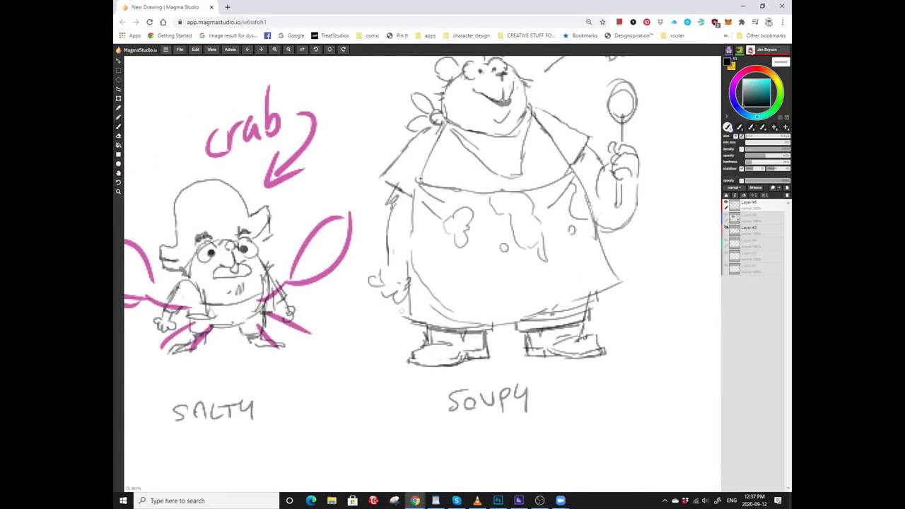
{"action": "left_click_drag", "start_coordinate": [401, 279], "coordinate": [401, 312]}
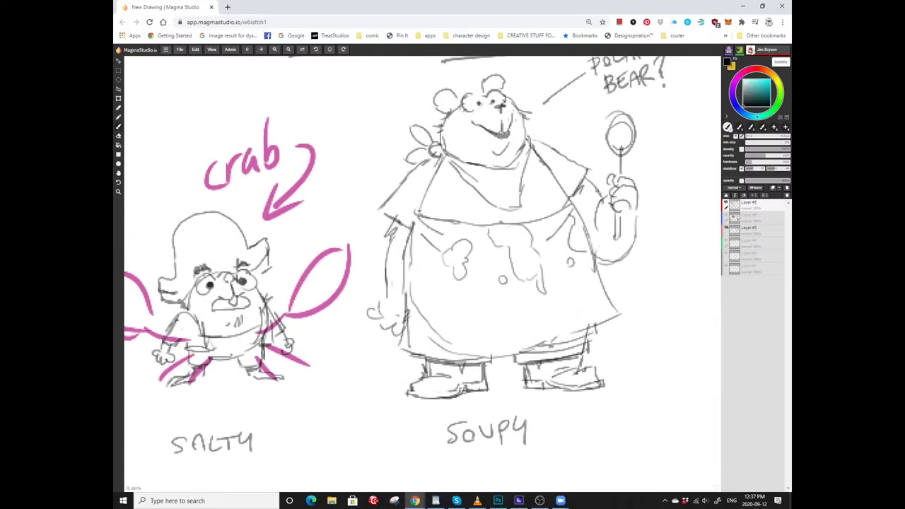
Add a curved fold line on the apron's lower belly and a small stain just below its upper edge.
{"action": "left_click_drag", "start_coordinate": [519, 329], "coordinate": [455, 325]}
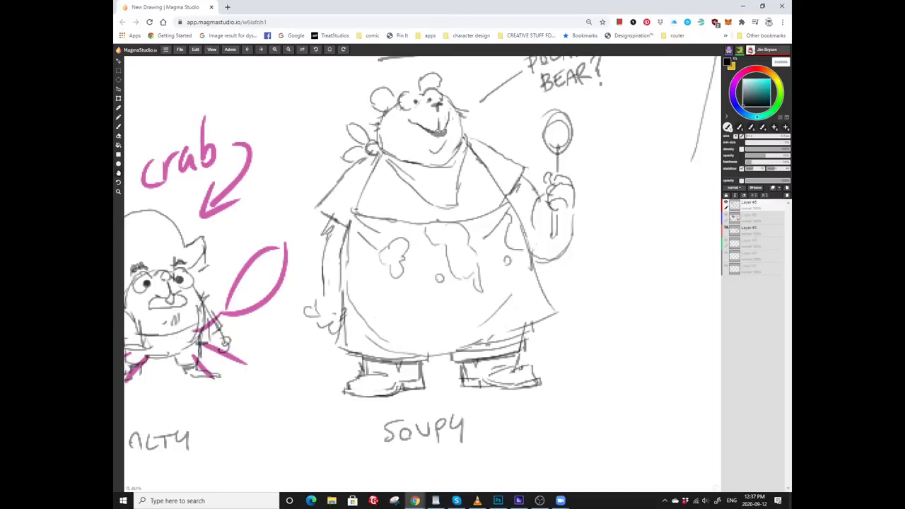
{"action": "scroll", "coordinate": [445, 261], "scroll_direction": "up", "scroll_amount": 2}
{"action": "left_click_drag", "start_coordinate": [472, 271], "coordinate": [475, 279]}
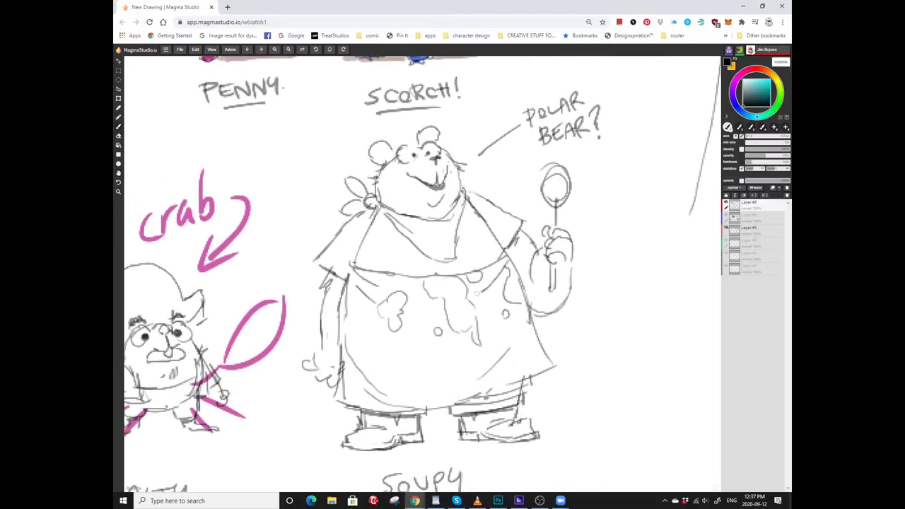
Review the whole crew lineup around the finished bear sketch, including the crab notes over Salty and the octopus.
{"action": "scroll", "coordinate": [422, 268], "scroll_direction": "down", "scroll_amount": 2}
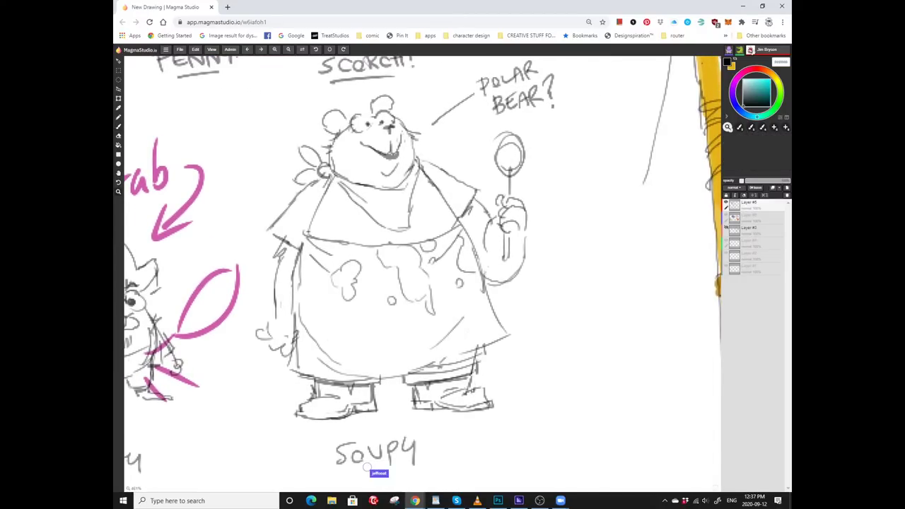
{"action": "scroll", "coordinate": [422, 269], "scroll_direction": "down", "scroll_amount": 3}
{"action": "scroll", "coordinate": [422, 269], "scroll_direction": "down", "scroll_amount": 2}
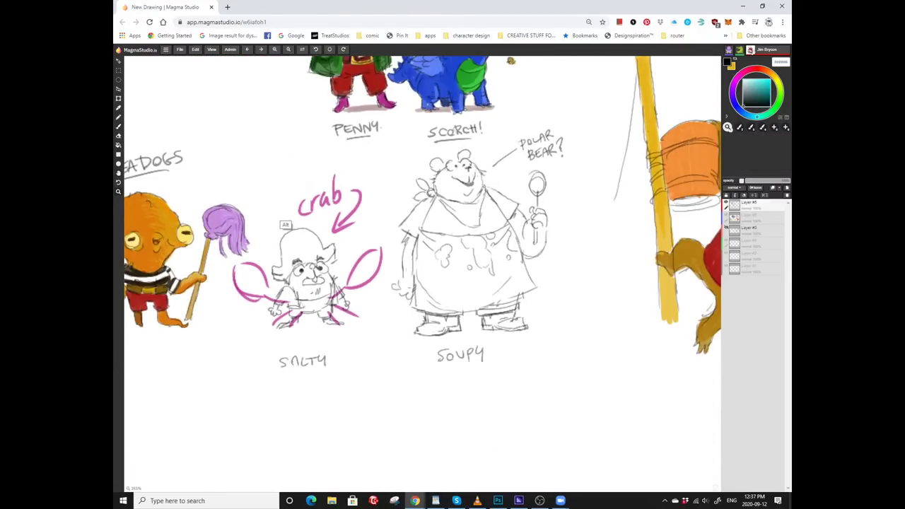
{"action": "scroll", "coordinate": [422, 268], "scroll_direction": "up", "scroll_amount": 2}
{"action": "scroll", "coordinate": [422, 268], "scroll_direction": "down", "scroll_amount": 3}
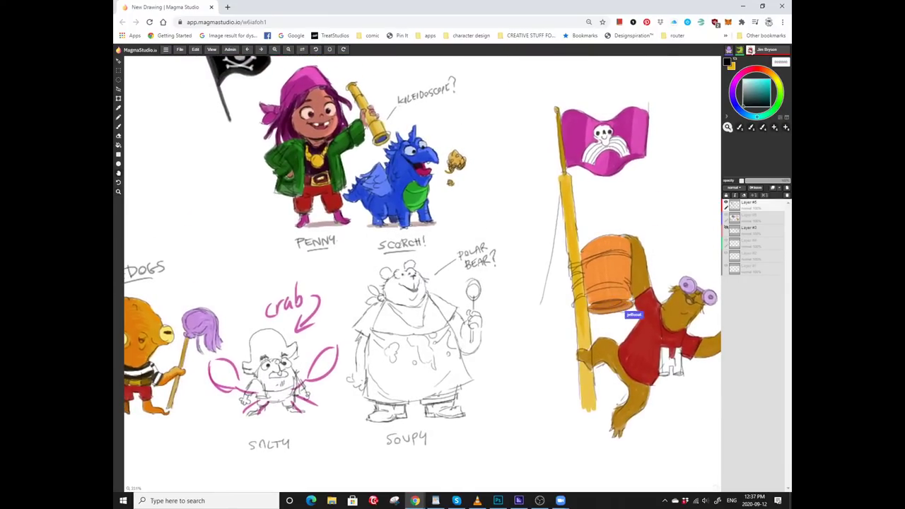
{"action": "scroll", "coordinate": [422, 269], "scroll_direction": "left", "scroll_amount": 3}
{"action": "scroll", "coordinate": [422, 269], "scroll_direction": "down", "scroll_amount": 2}
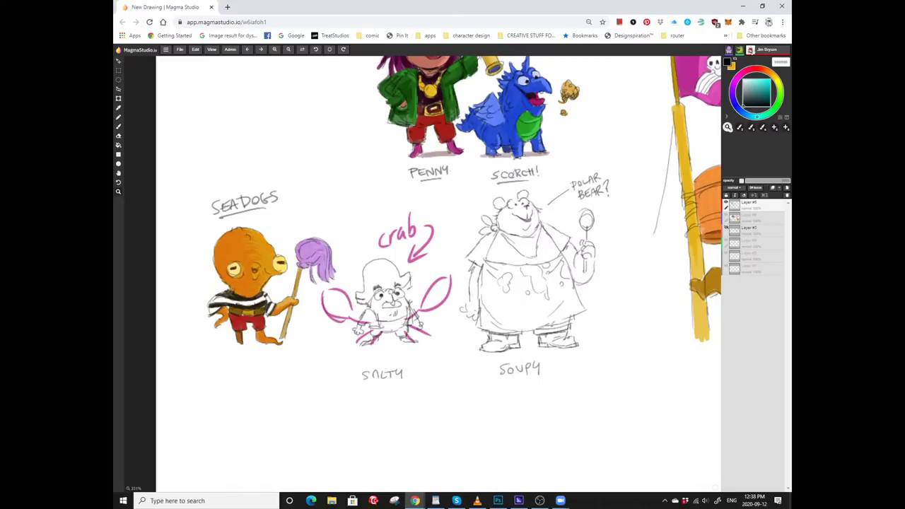
{"action": "scroll", "coordinate": [438, 268], "scroll_direction": "down", "scroll_amount": 3}
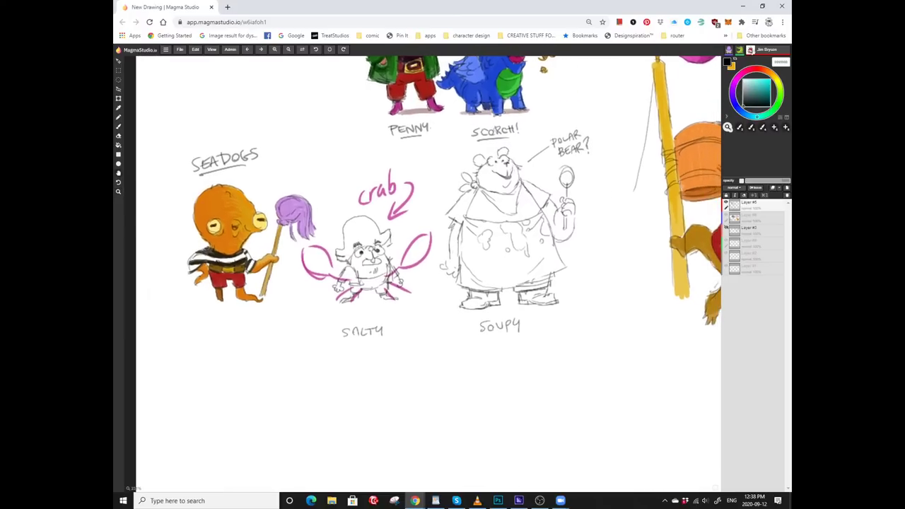
Mark the octopus as unnamed by writing a question mark beneath its feet.
{"action": "scroll", "coordinate": [439, 268], "scroll_direction": "left", "scroll_amount": 2}
{"action": "scroll", "coordinate": [458, 255], "scroll_direction": "left", "scroll_amount": 1}
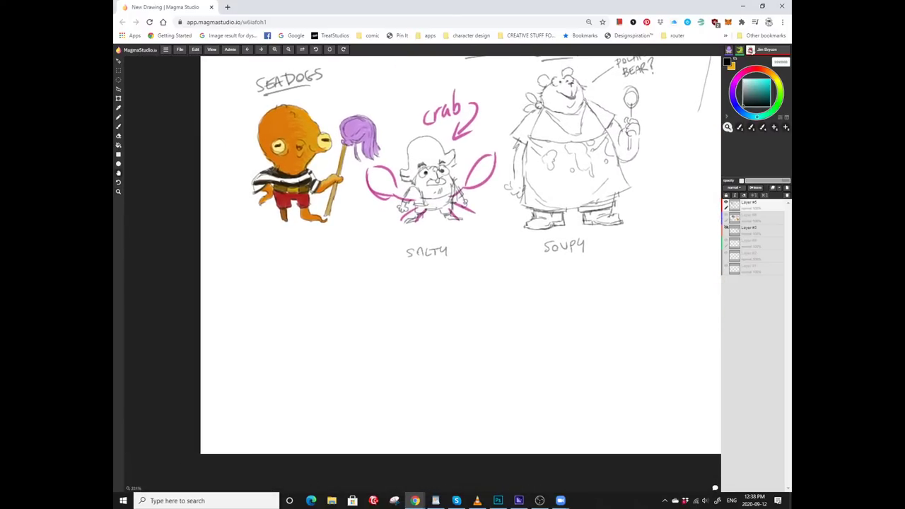
{"action": "scroll", "coordinate": [459, 255], "scroll_direction": "up", "scroll_amount": 3}
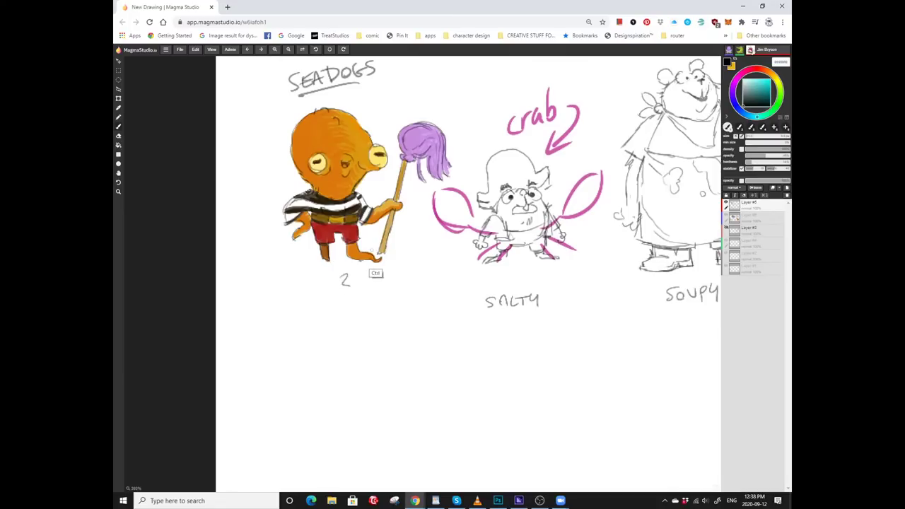
{"action": "key", "text": "ctrl+z"}
{"action": "scroll", "coordinate": [467, 268], "scroll_direction": "down", "scroll_amount": 2}
{"action": "scroll", "coordinate": [466, 268], "scroll_direction": "left", "scroll_amount": 2}
{"action": "scroll", "coordinate": [336, 301], "scroll_direction": "down", "scroll_amount": 2}
{"action": "scroll", "coordinate": [335, 301], "scroll_direction": "left", "scroll_amount": 1}
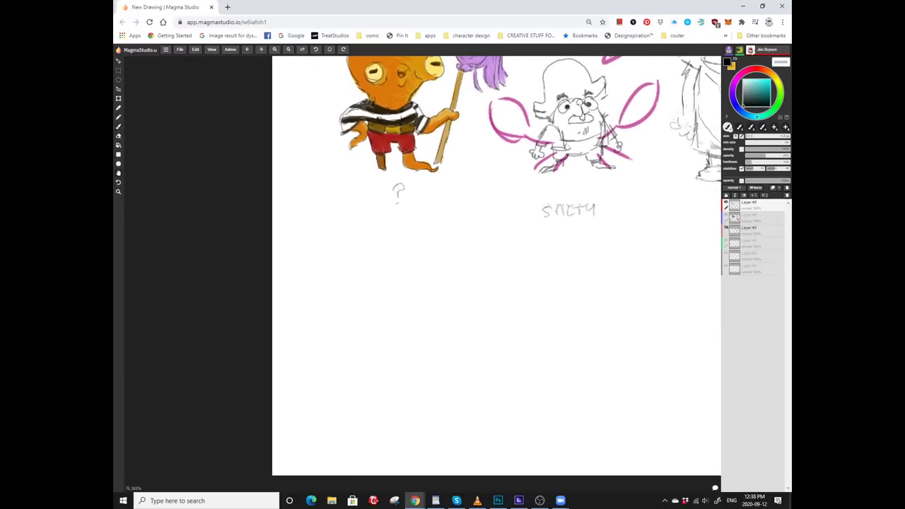
{"action": "scroll", "coordinate": [414, 256], "scroll_direction": "up", "scroll_amount": 2}
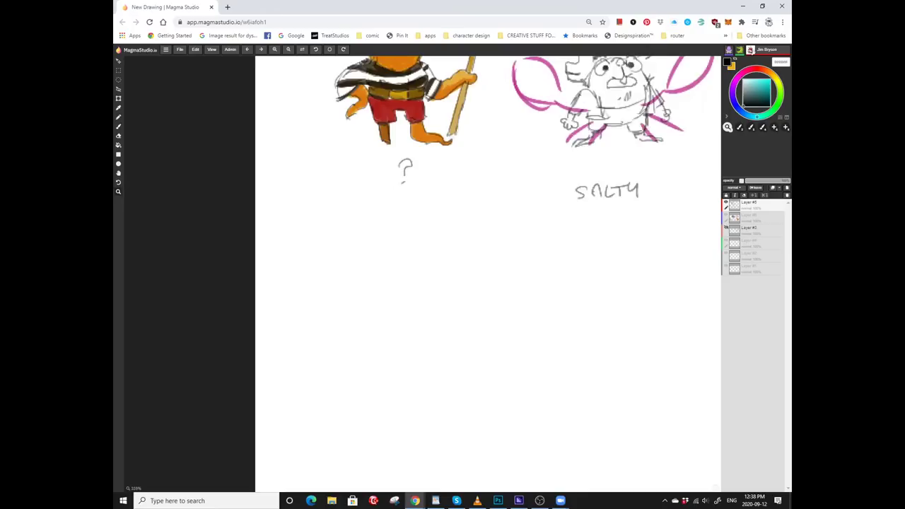
Sketch a new monkey head in the empty space below the question mark, with a domed skull, jaw and two round ears.
{"action": "scroll", "coordinate": [424, 297], "scroll_direction": "right", "scroll_amount": 1}
{"action": "mouse_move", "coordinate": [442, 285]}
{"action": "left_mouse_down"}
{"action": "mouse_move", "coordinate": [429, 256]}
{"action": "mouse_move", "coordinate": [401, 247]}
{"action": "left_mouse_up"}
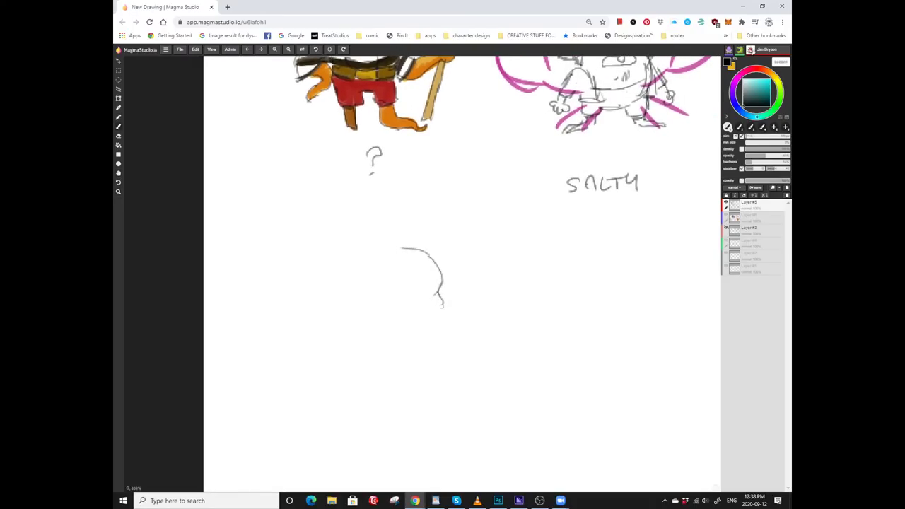
{"action": "scroll", "coordinate": [387, 265], "scroll_direction": "down", "scroll_amount": 1}
{"action": "scroll", "coordinate": [386, 266], "scroll_direction": "right", "scroll_amount": 1}
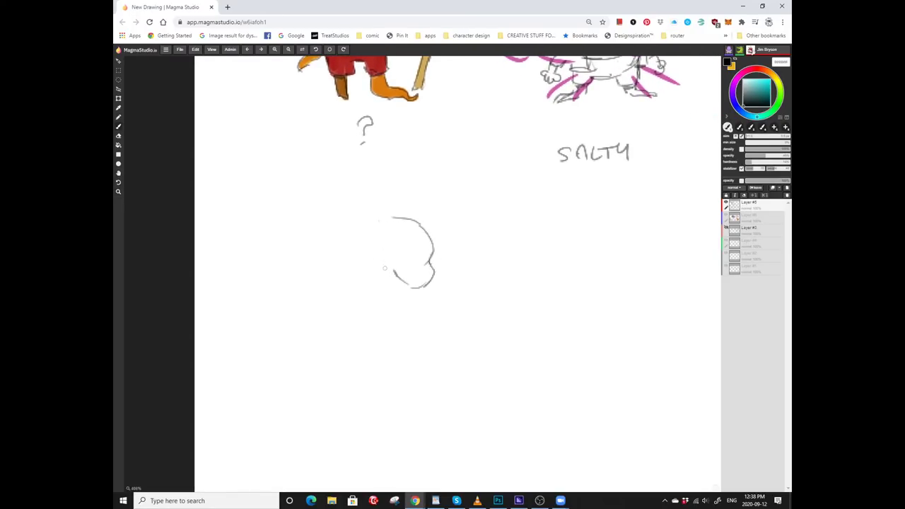
{"action": "scroll", "coordinate": [375, 233], "scroll_direction": "right", "scroll_amount": 1}
{"action": "mouse_move", "coordinate": [354, 238]}
{"action": "left_mouse_down"}
{"action": "mouse_move", "coordinate": [406, 236]}
{"action": "mouse_move", "coordinate": [413, 258]}
{"action": "left_mouse_up"}
{"action": "scroll", "coordinate": [413, 258], "scroll_direction": "down", "scroll_amount": 1}
{"action": "scroll", "coordinate": [414, 258], "scroll_direction": "left", "scroll_amount": 1}
{"action": "scroll", "coordinate": [396, 248], "scroll_direction": "right", "scroll_amount": 1}
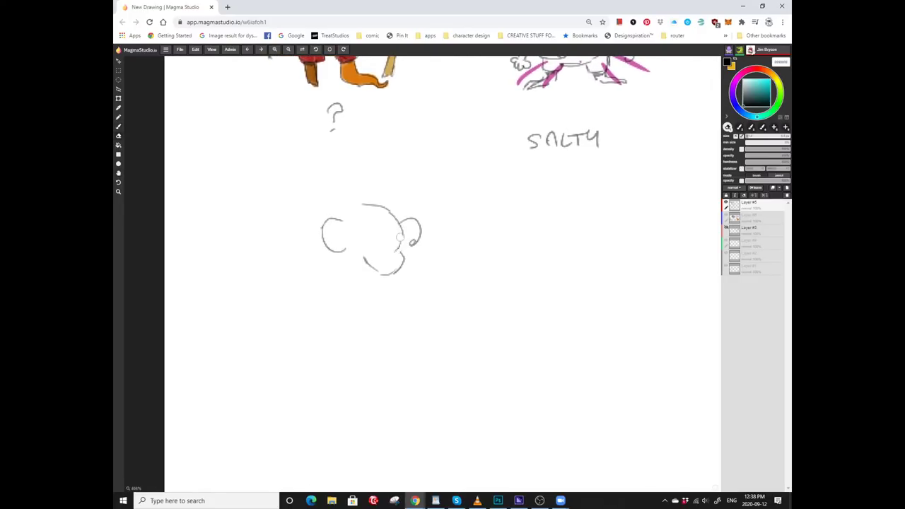
Draw two round glasses lenses joined by a bridge on the monkey's face, with a small nose and a smile.
{"action": "mouse_move", "coordinate": [406, 253]}
{"action": "left_mouse_down"}
{"action": "mouse_move", "coordinate": [411, 240]}
{"action": "mouse_move", "coordinate": [403, 262]}
{"action": "mouse_move", "coordinate": [386, 258]}
{"action": "left_mouse_up"}
{"action": "scroll", "coordinate": [405, 252], "scroll_direction": "left", "scroll_amount": 1}
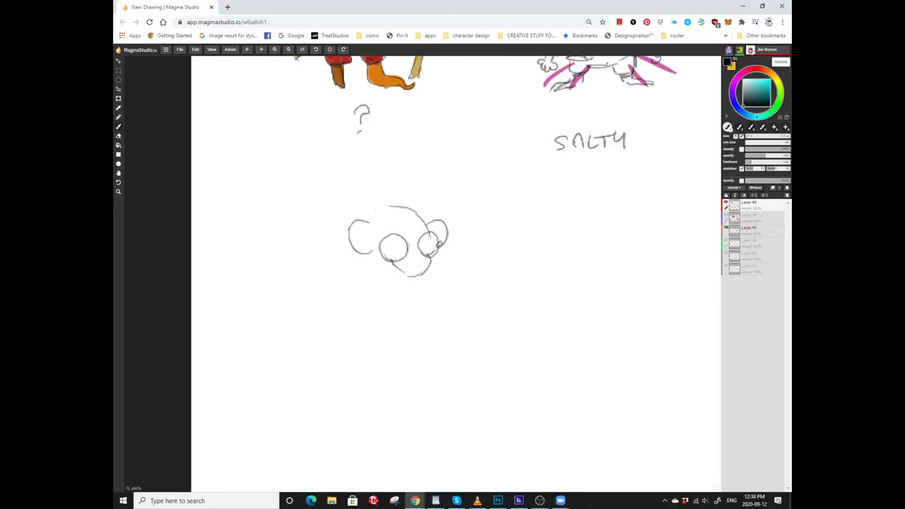
{"action": "scroll", "coordinate": [419, 252], "scroll_direction": "down", "scroll_amount": 1}
{"action": "scroll", "coordinate": [403, 226], "scroll_direction": "right", "scroll_amount": 1}
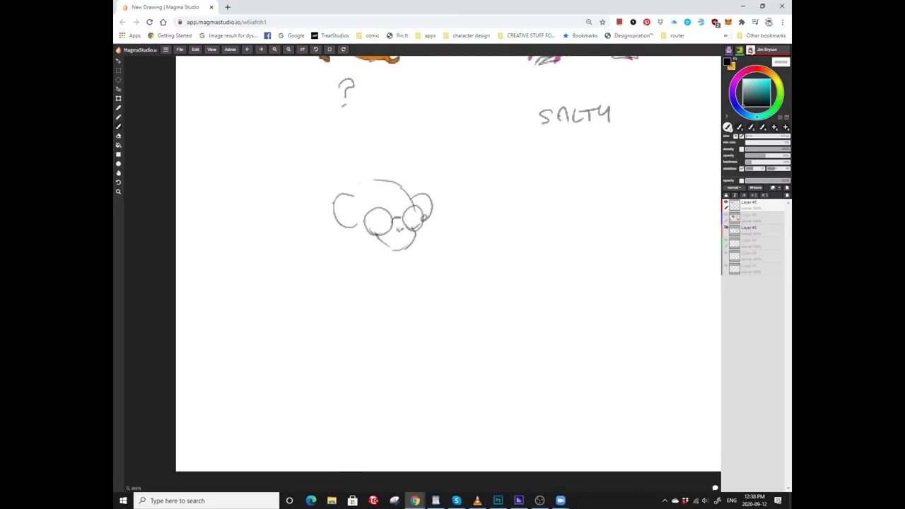
{"action": "scroll", "coordinate": [448, 263], "scroll_direction": "up", "scroll_amount": 1}
{"action": "scroll", "coordinate": [448, 263], "scroll_direction": "left", "scroll_amount": 1}
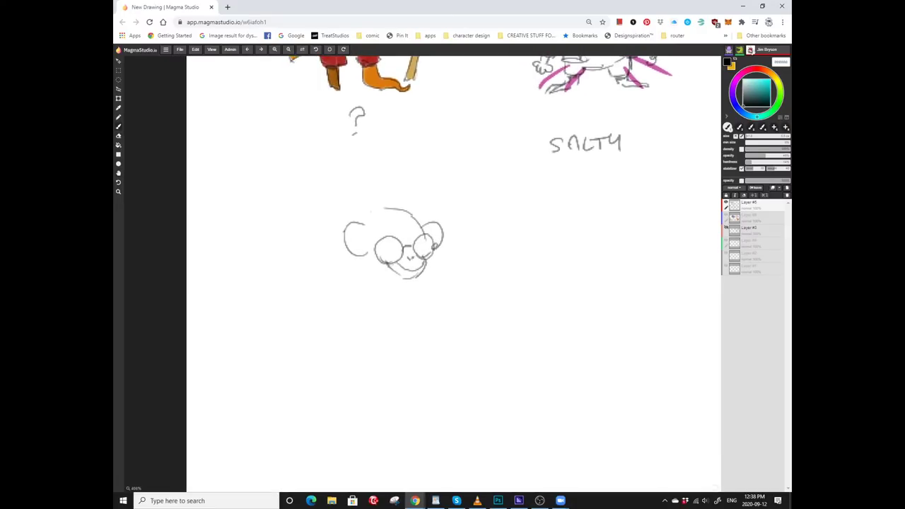
Draw a long shaggy pointed beard hanging from the monkey's jaw.
{"action": "left_click_drag", "start_coordinate": [426, 259], "coordinate": [416, 290]}
{"action": "key", "text": "ctrl+z"}
{"action": "left_click_drag", "start_coordinate": [428, 256], "coordinate": [434, 277]}
{"action": "scroll", "coordinate": [452, 273], "scroll_direction": "up", "scroll_amount": 1}
{"action": "scroll", "coordinate": [452, 273], "scroll_direction": "left", "scroll_amount": 1}
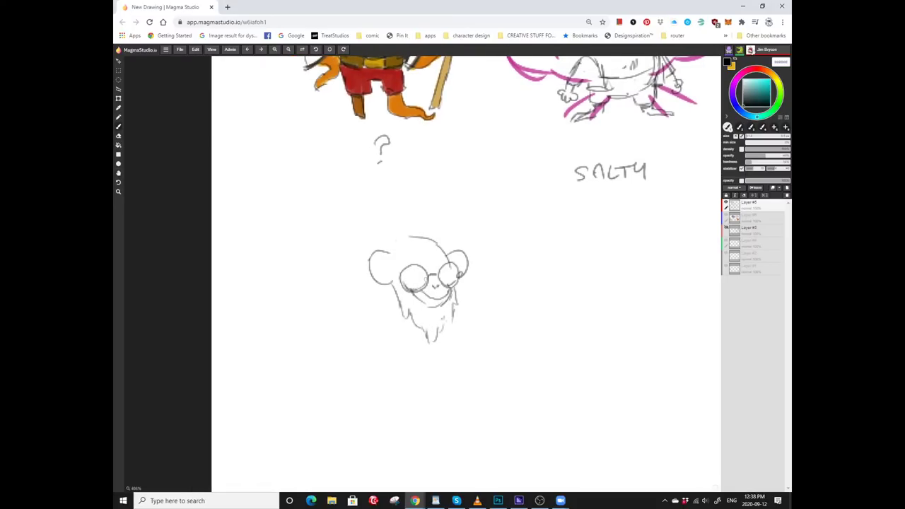
Thicken both round lens rims, erasing and redrawing the far lens where it overlaps the ear.
{"action": "scroll", "coordinate": [410, 273], "scroll_direction": "down", "scroll_amount": 1}
{"action": "scroll", "coordinate": [410, 274], "scroll_direction": "right", "scroll_amount": 1}
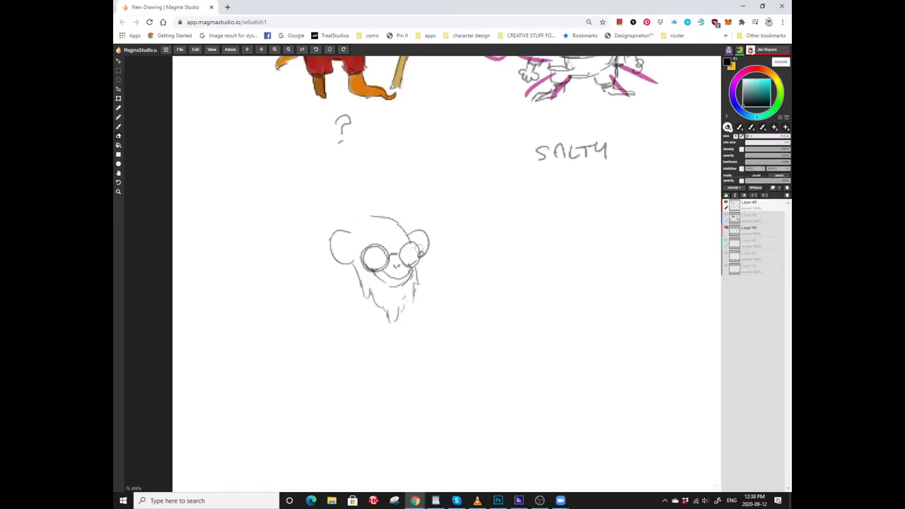
{"action": "key", "text": "b"}
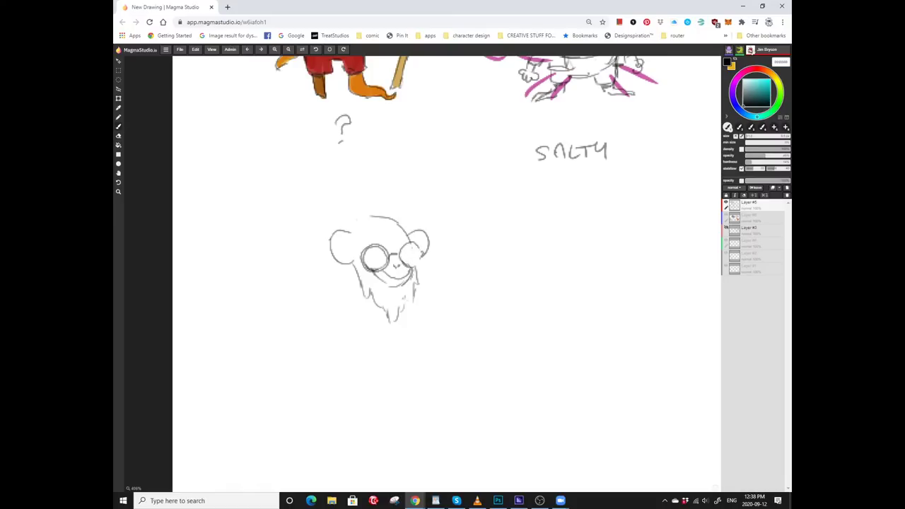
{"action": "scroll", "coordinate": [446, 273], "scroll_direction": "up", "scroll_amount": 1}
{"action": "scroll", "coordinate": [446, 273], "scroll_direction": "left", "scroll_amount": 1}
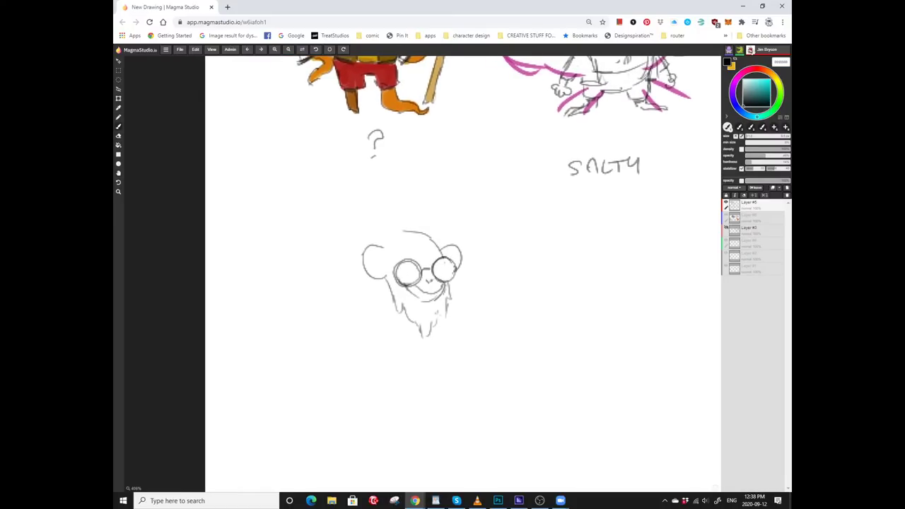
{"action": "scroll", "coordinate": [446, 274], "scroll_direction": "right", "scroll_amount": 1}
{"action": "scroll", "coordinate": [446, 273], "scroll_direction": "down", "scroll_amount": 1}
{"action": "scroll", "coordinate": [446, 274], "scroll_direction": "left", "scroll_amount": 1}
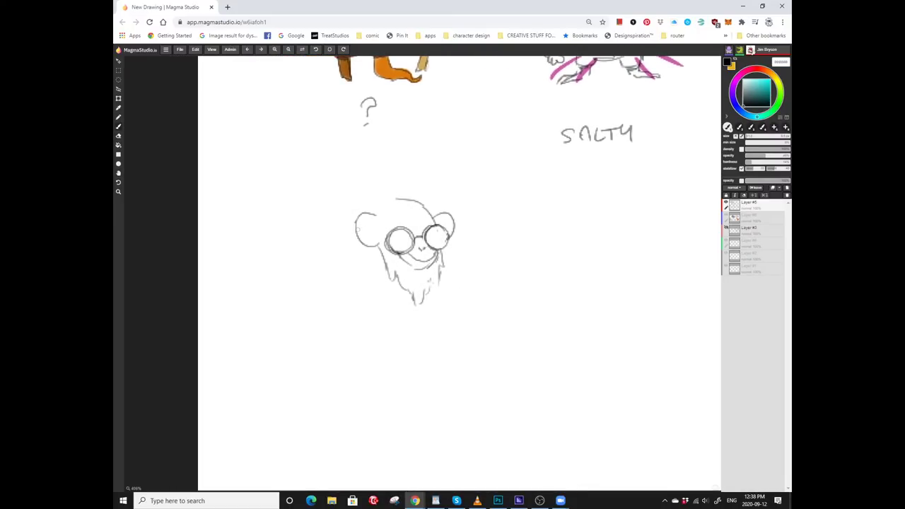
Darken the near ear and rough in the shoulder and strap lines directly beneath it.
{"action": "scroll", "coordinate": [446, 274], "scroll_direction": "down", "scroll_amount": 2}
{"action": "scroll", "coordinate": [446, 274], "scroll_direction": "left", "scroll_amount": 1}
{"action": "mouse_move", "coordinate": [385, 212]}
{"action": "left_mouse_down"}
{"action": "mouse_move", "coordinate": [366, 234]}
{"action": "mouse_move", "coordinate": [396, 255]}
{"action": "left_mouse_up"}
{"action": "scroll", "coordinate": [469, 256], "scroll_direction": "down", "scroll_amount": 2}
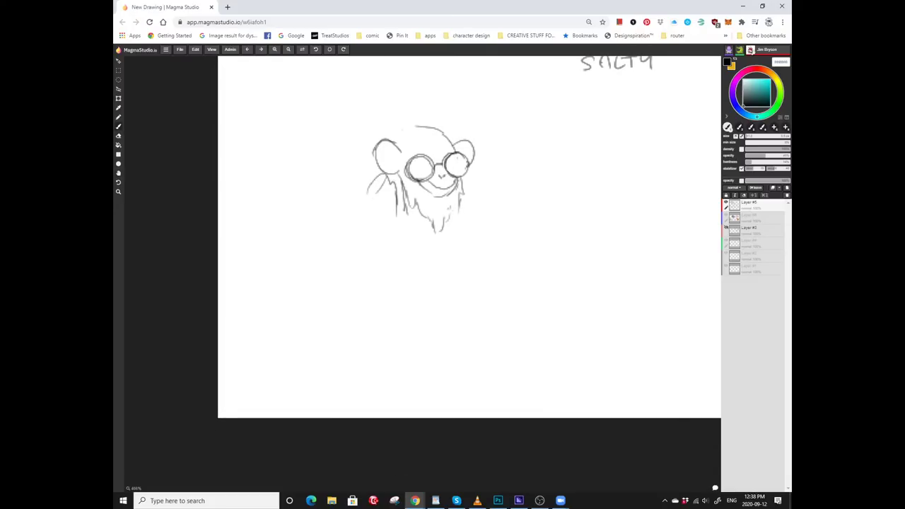
Sketch the monkey's rounded back, bent near arm with a curled hand, reaching far arm and waist.
{"action": "scroll", "coordinate": [454, 219], "scroll_direction": "up", "scroll_amount": 2}
{"action": "scroll", "coordinate": [455, 219], "scroll_direction": "right", "scroll_amount": 1}
{"action": "left_click_drag", "start_coordinate": [444, 230], "coordinate": [481, 290]}
{"action": "scroll", "coordinate": [393, 224], "scroll_direction": "left", "scroll_amount": 2}
{"action": "mouse_move", "coordinate": [397, 207]}
{"action": "left_mouse_down"}
{"action": "mouse_move", "coordinate": [379, 251]}
{"action": "mouse_move", "coordinate": [416, 292]}
{"action": "mouse_move", "coordinate": [390, 300]}
{"action": "mouse_move", "coordinate": [383, 235]}
{"action": "left_mouse_up"}
{"action": "scroll", "coordinate": [383, 235], "scroll_direction": "right", "scroll_amount": 2}
{"action": "scroll", "coordinate": [464, 251], "scroll_direction": "down", "scroll_amount": 2}
{"action": "scroll", "coordinate": [464, 252], "scroll_direction": "left", "scroll_amount": 1}
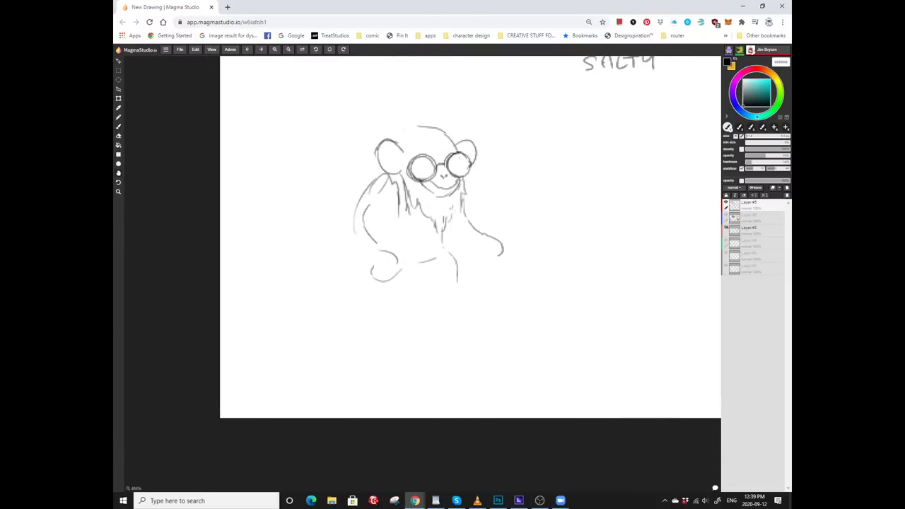
Rough in the monkey's lower belly curve, crotch, bent knee and the hem of the near shorts leg.
{"action": "scroll", "coordinate": [424, 239], "scroll_direction": "up", "scroll_amount": 2}
{"action": "scroll", "coordinate": [425, 239], "scroll_direction": "left", "scroll_amount": 1}
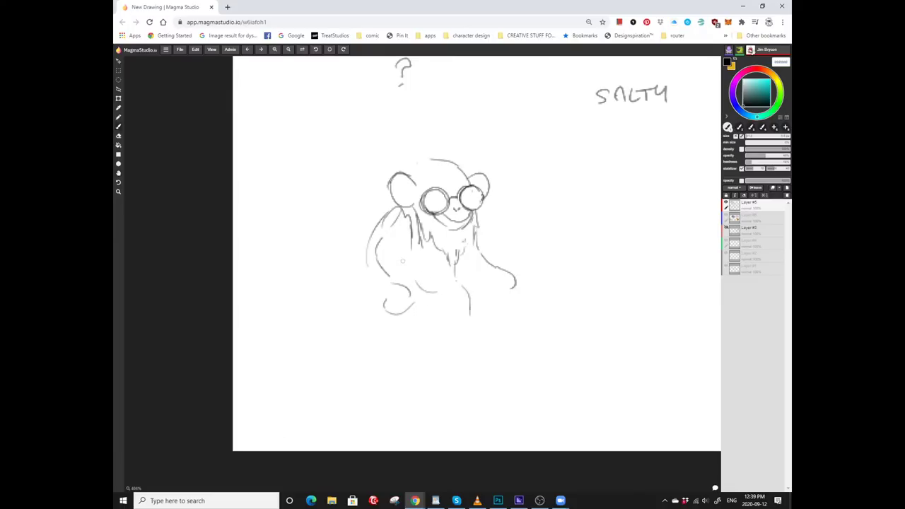
{"action": "scroll", "coordinate": [402, 261], "scroll_direction": "down", "scroll_amount": 2}
{"action": "scroll", "coordinate": [403, 261], "scroll_direction": "left", "scroll_amount": 1}
{"action": "scroll", "coordinate": [481, 238], "scroll_direction": "right", "scroll_amount": 1}
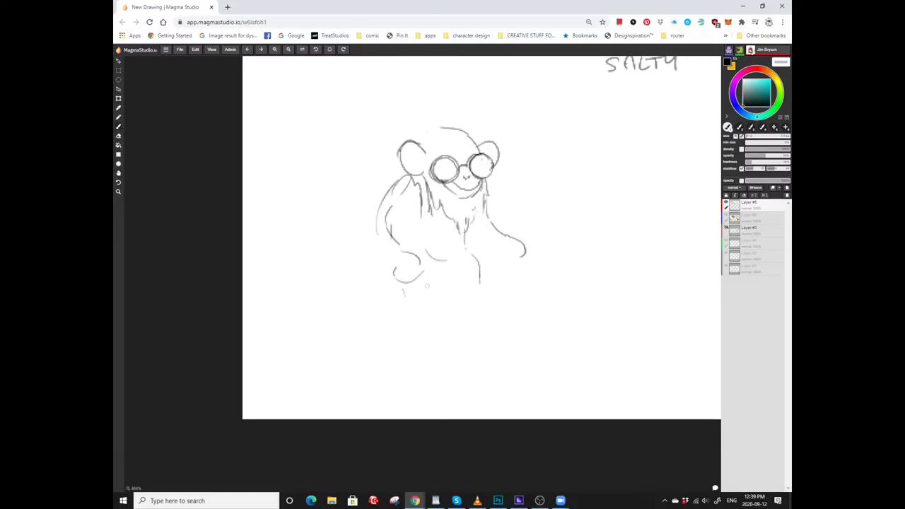
{"action": "scroll", "coordinate": [426, 285], "scroll_direction": "up", "scroll_amount": 2}
{"action": "scroll", "coordinate": [426, 285], "scroll_direction": "right", "scroll_amount": 1}
{"action": "scroll", "coordinate": [420, 298], "scroll_direction": "down", "scroll_amount": 2}
{"action": "scroll", "coordinate": [419, 297], "scroll_direction": "right", "scroll_amount": 1}
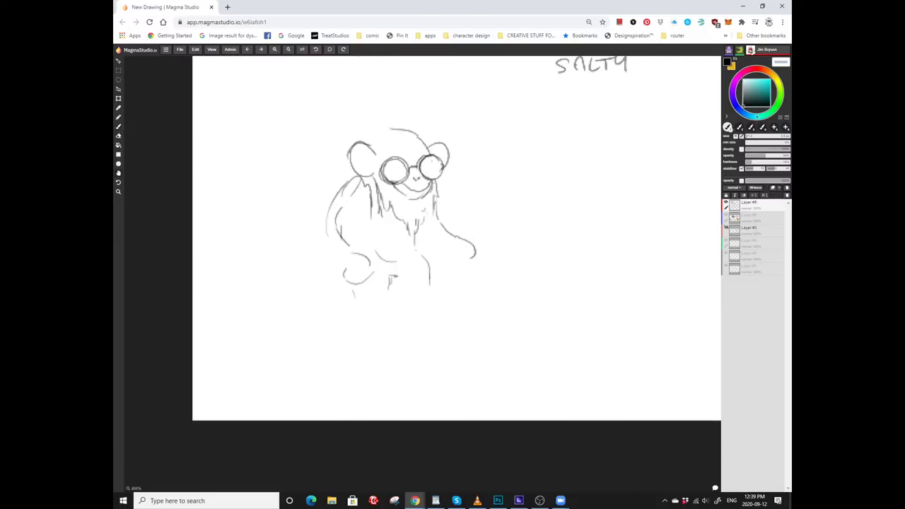
{"action": "scroll", "coordinate": [429, 292], "scroll_direction": "left", "scroll_amount": 2}
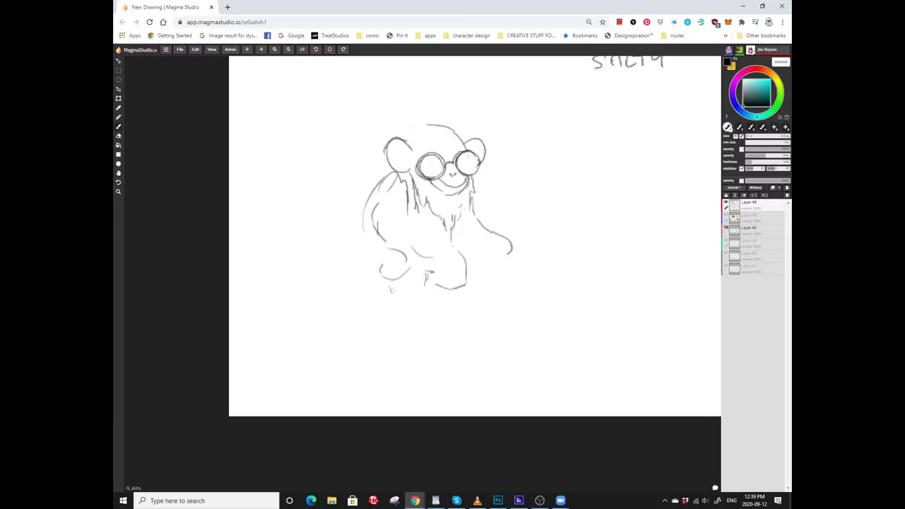
{"action": "scroll", "coordinate": [410, 226], "scroll_direction": "down", "scroll_amount": 1}
{"action": "scroll", "coordinate": [409, 227], "scroll_direction": "right", "scroll_amount": 1}
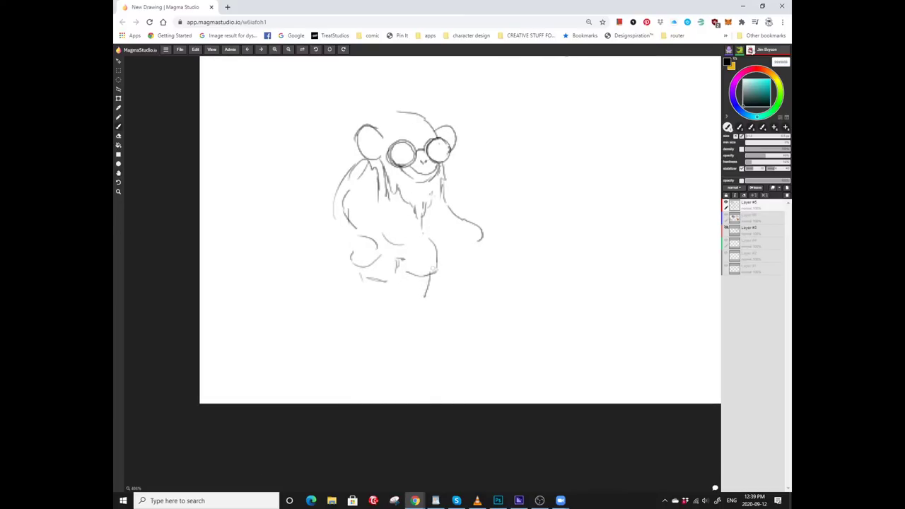
Erase the rough knee and lower-leg lines and redraw the far thigh slanting outward below a rounded belly.
{"action": "left_click_drag", "start_coordinate": [422, 298], "coordinate": [453, 313]}
{"action": "scroll", "coordinate": [453, 314], "scroll_direction": "down", "scroll_amount": 1}
{"action": "scroll", "coordinate": [452, 313], "scroll_direction": "left", "scroll_amount": 1}
{"action": "scroll", "coordinate": [424, 282], "scroll_direction": "right", "scroll_amount": 1}
{"action": "left_click_drag", "start_coordinate": [403, 246], "coordinate": [433, 293]}
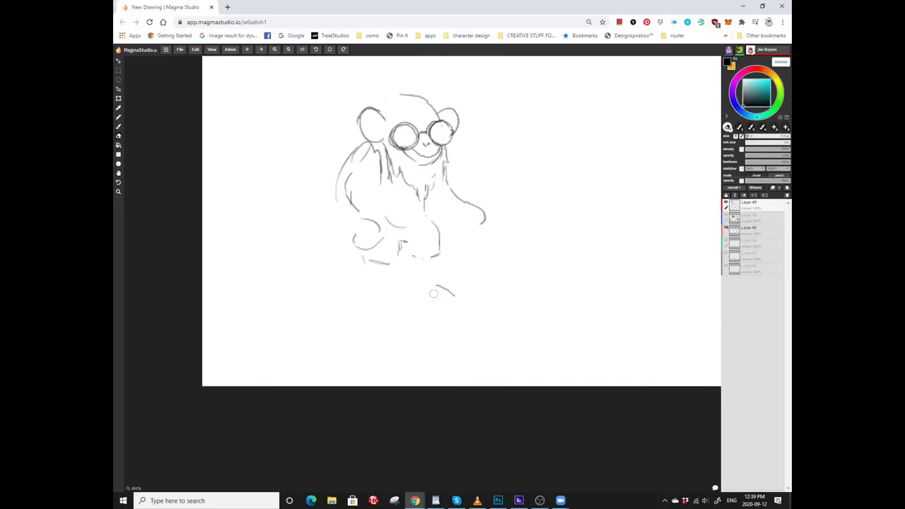
{"action": "mouse_move", "coordinate": [416, 260]}
{"action": "left_mouse_down"}
{"action": "mouse_move", "coordinate": [433, 284]}
{"action": "mouse_move", "coordinate": [436, 239]}
{"action": "mouse_move", "coordinate": [423, 245]}
{"action": "mouse_move", "coordinate": [457, 306]}
{"action": "mouse_move", "coordinate": [447, 243]}
{"action": "mouse_move", "coordinate": [453, 269]}
{"action": "left_mouse_up"}
{"action": "scroll", "coordinate": [458, 306], "scroll_direction": "up", "scroll_amount": 1}
{"action": "scroll", "coordinate": [453, 268], "scroll_direction": "up", "scroll_amount": 2}
{"action": "mouse_move", "coordinate": [405, 285]}
{"action": "left_mouse_down"}
{"action": "mouse_move", "coordinate": [447, 277]}
{"action": "mouse_move", "coordinate": [383, 265]}
{"action": "mouse_move", "coordinate": [403, 283]}
{"action": "mouse_move", "coordinate": [435, 285]}
{"action": "mouse_move", "coordinate": [440, 268]}
{"action": "mouse_move", "coordinate": [406, 295]}
{"action": "left_mouse_up"}
{"action": "key", "text": "b"}
{"action": "scroll", "coordinate": [452, 268], "scroll_direction": "up", "scroll_amount": 2}
{"action": "scroll", "coordinate": [470, 255], "scroll_direction": "up", "scroll_amount": 2}
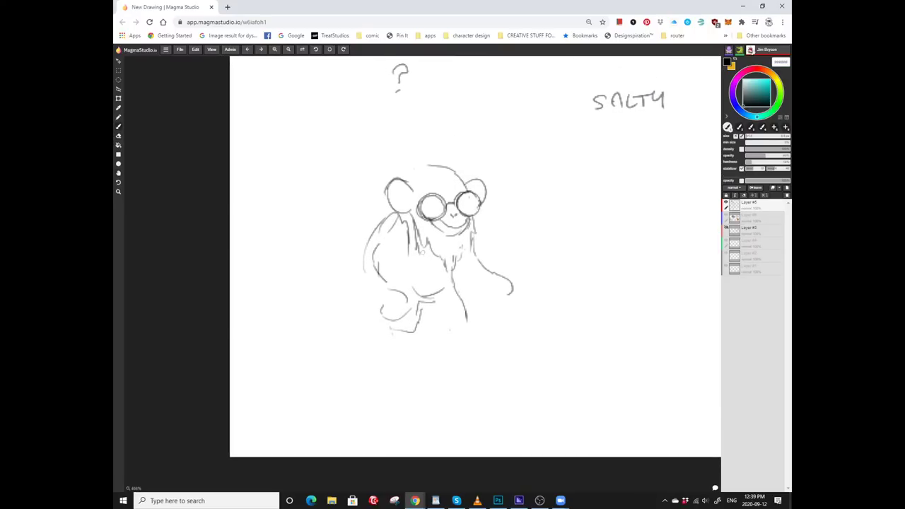
Draw the top edge of the overalls' bib across the chest with a rounded, buttoned pocket below it.
{"action": "scroll", "coordinate": [470, 256], "scroll_direction": "down", "scroll_amount": 2}
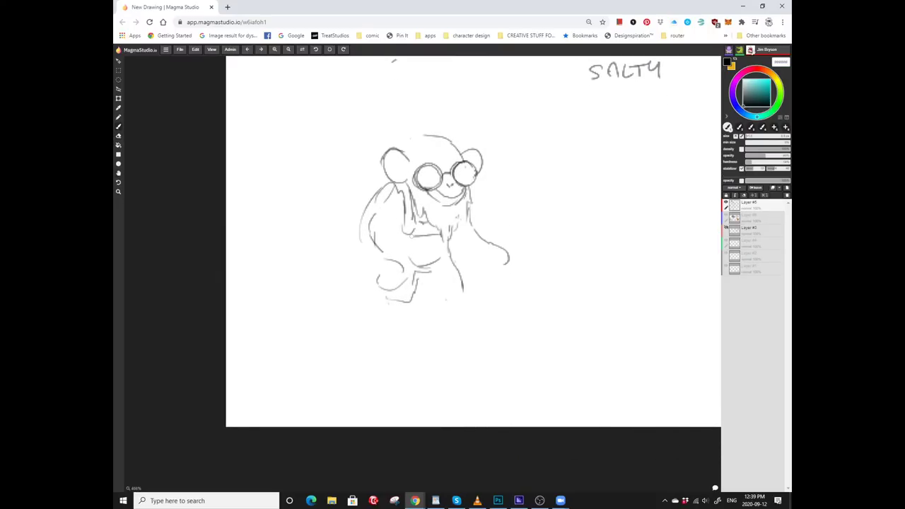
{"action": "scroll", "coordinate": [418, 260], "scroll_direction": "up", "scroll_amount": 2}
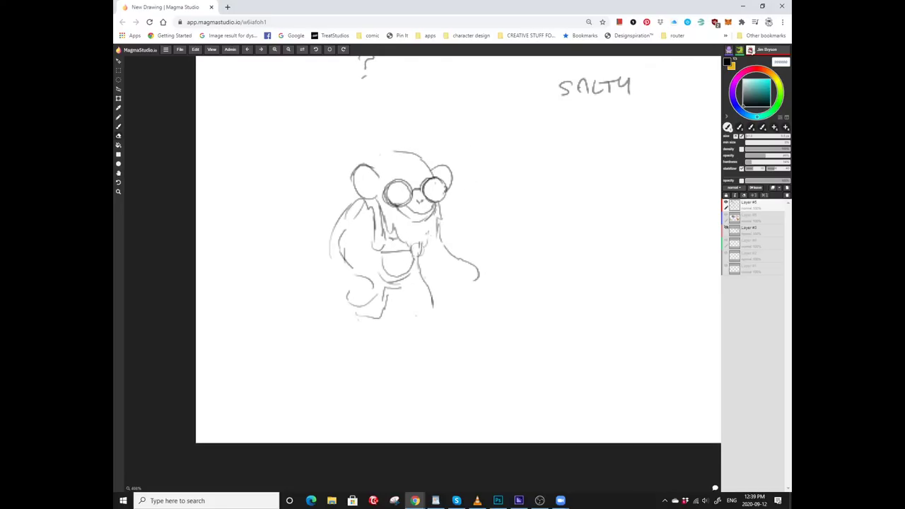
{"action": "scroll", "coordinate": [418, 261], "scroll_direction": "left", "scroll_amount": 2}
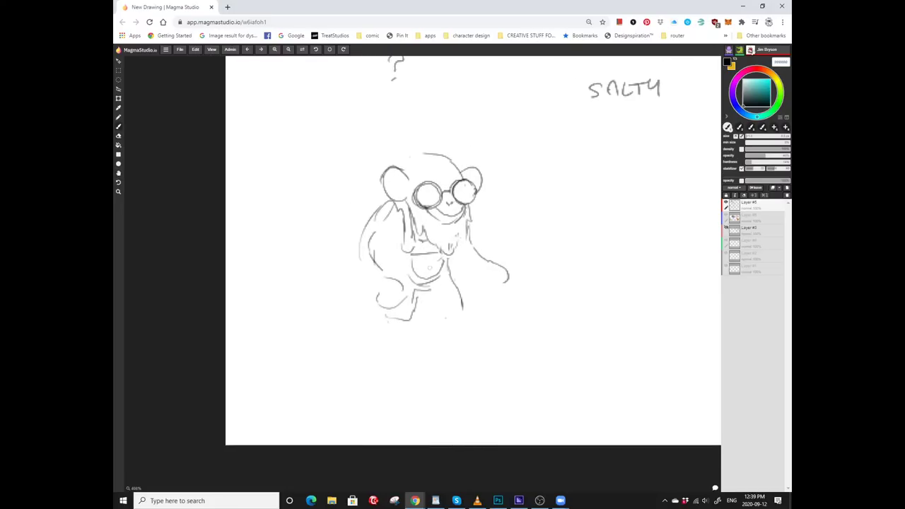
{"action": "mouse_move", "coordinate": [432, 256]}
{"action": "left_mouse_down"}
{"action": "mouse_move", "coordinate": [429, 264]}
{"action": "mouse_move", "coordinate": [469, 264]}
{"action": "left_mouse_up"}
Draw a folded cuff on the far shorts leg and start the lower leg with two short vertical lines.
{"action": "scroll", "coordinate": [434, 259], "scroll_direction": "down", "scroll_amount": 2}
{"action": "scroll", "coordinate": [435, 251], "scroll_direction": "down", "scroll_amount": 1}
{"action": "left_click_drag", "start_coordinate": [440, 261], "coordinate": [468, 254]}
{"action": "scroll", "coordinate": [452, 266], "scroll_direction": "down", "scroll_amount": 1}
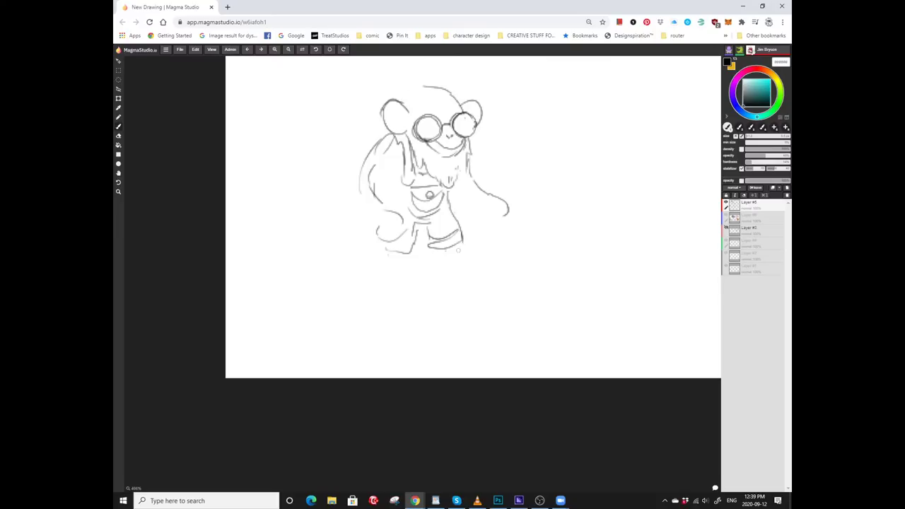
{"action": "scroll", "coordinate": [446, 270], "scroll_direction": "up", "scroll_amount": 2}
{"action": "scroll", "coordinate": [447, 270], "scroll_direction": "left", "scroll_amount": 1}
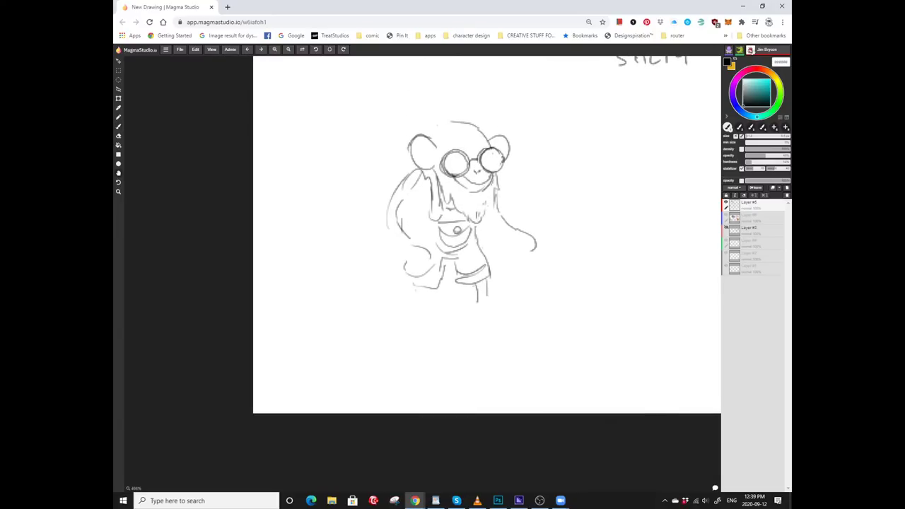
Erase the near arm's curled hand and draw the body's side down to a cuffed near shorts leg.
{"action": "key", "text": "e"}
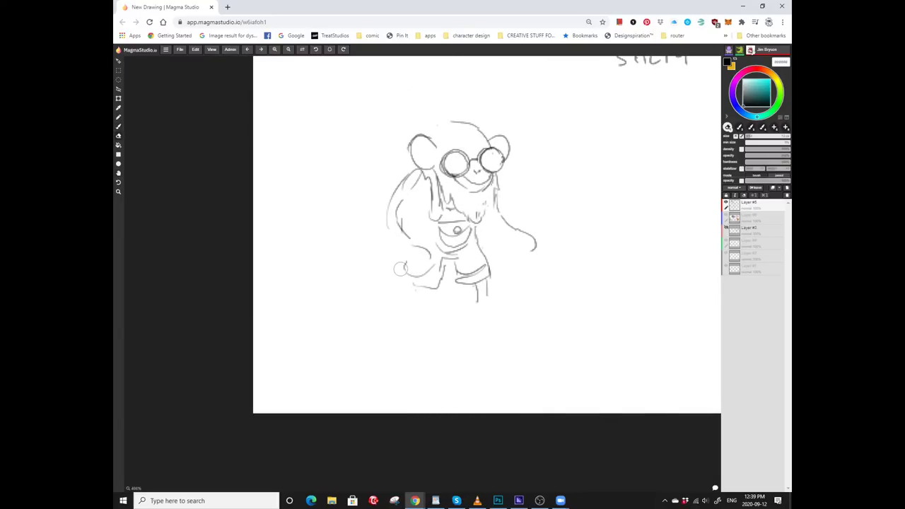
{"action": "mouse_move", "coordinate": [421, 254]}
{"action": "left_mouse_down"}
{"action": "mouse_move", "coordinate": [428, 272]}
{"action": "mouse_move", "coordinate": [395, 242]}
{"action": "mouse_move", "coordinate": [403, 287]}
{"action": "left_mouse_up"}
{"action": "scroll", "coordinate": [387, 212], "scroll_direction": "up", "scroll_amount": 1}
{"action": "key", "text": "b"}
{"action": "scroll", "coordinate": [485, 244], "scroll_direction": "down", "scroll_amount": 2}
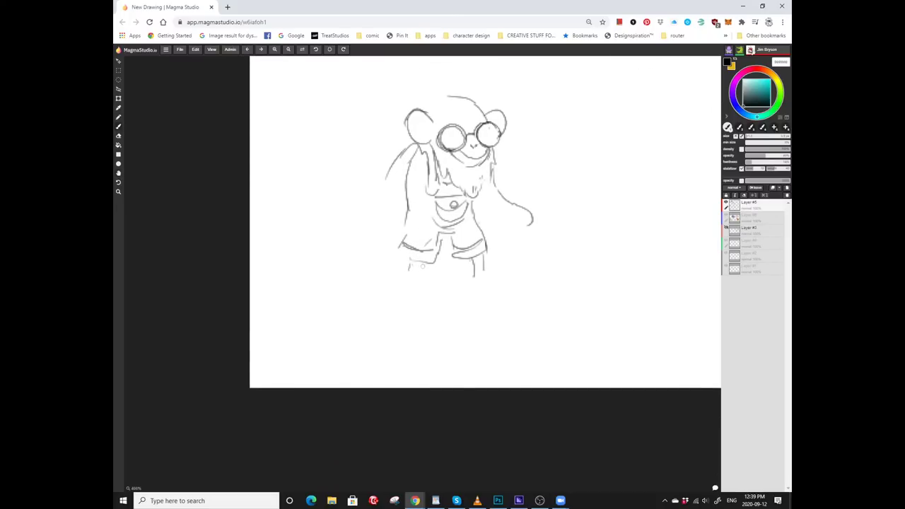
Draw the monkey's lower legs with large bare feet, the near foot having a separate big toe.
{"action": "mouse_move", "coordinate": [481, 278]}
{"action": "left_mouse_down"}
{"action": "mouse_move", "coordinate": [443, 260]}
{"action": "mouse_move", "coordinate": [474, 267]}
{"action": "mouse_move", "coordinate": [437, 267]}
{"action": "mouse_move", "coordinate": [478, 357]}
{"action": "mouse_move", "coordinate": [461, 375]}
{"action": "mouse_move", "coordinate": [485, 367]}
{"action": "mouse_move", "coordinate": [485, 358]}
{"action": "left_mouse_up"}
{"action": "mouse_move", "coordinate": [372, 375]}
{"action": "left_mouse_down"}
{"action": "mouse_move", "coordinate": [442, 366]}
{"action": "mouse_move", "coordinate": [449, 323]}
{"action": "mouse_move", "coordinate": [476, 314]}
{"action": "left_mouse_up"}
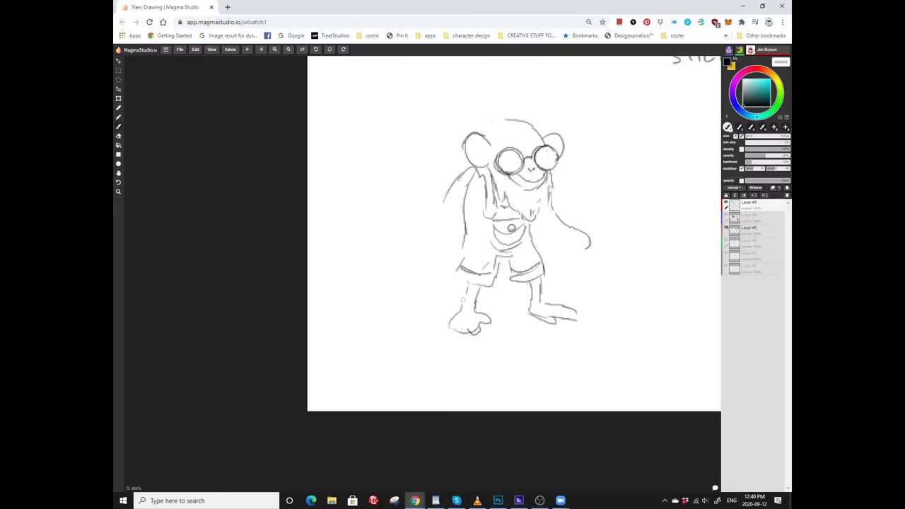
{"action": "left_click_drag", "start_coordinate": [467, 290], "coordinate": [444, 332]}
Draw the near arm hanging from the shoulder, ending in a hand with two fingers raised in a V.
{"action": "mouse_move", "coordinate": [503, 201]}
{"action": "left_mouse_down"}
{"action": "mouse_move", "coordinate": [431, 214]}
{"action": "mouse_move", "coordinate": [509, 191]}
{"action": "left_mouse_up"}
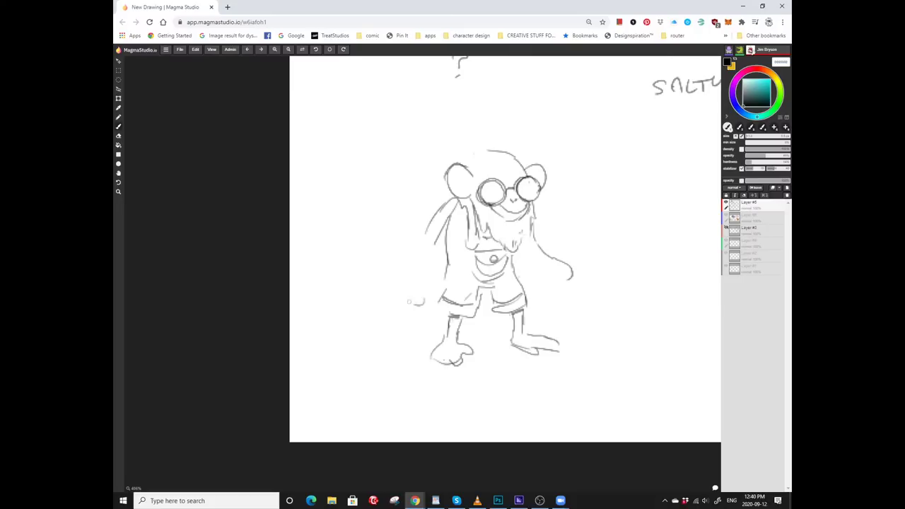
{"action": "mouse_move", "coordinate": [413, 303]}
{"action": "left_mouse_down"}
{"action": "mouse_move", "coordinate": [407, 270]}
{"action": "mouse_move", "coordinate": [427, 279]}
{"action": "left_mouse_up"}
{"action": "mouse_move", "coordinate": [427, 279]}
{"action": "left_mouse_down"}
{"action": "mouse_move", "coordinate": [421, 311]}
{"action": "mouse_move", "coordinate": [422, 296]}
{"action": "mouse_move", "coordinate": [437, 299]}
{"action": "mouse_move", "coordinate": [418, 309]}
{"action": "mouse_move", "coordinate": [422, 281]}
{"action": "mouse_move", "coordinate": [435, 302]}
{"action": "mouse_move", "coordinate": [423, 313]}
{"action": "mouse_move", "coordinate": [431, 255]}
{"action": "mouse_move", "coordinate": [458, 243]}
{"action": "left_mouse_up"}
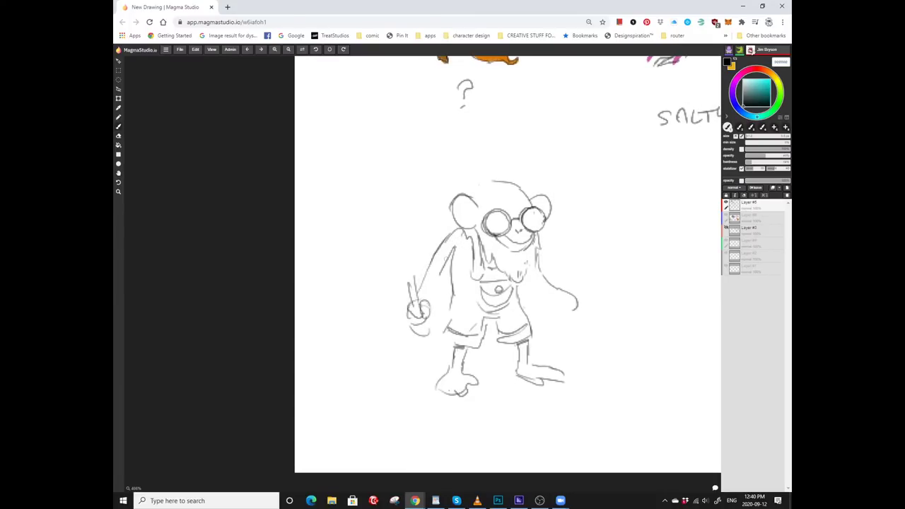
{"action": "key", "text": "e"}
{"action": "key", "text": "b"}
{"action": "mouse_move", "coordinate": [430, 308]}
{"action": "left_mouse_down"}
{"action": "mouse_move", "coordinate": [437, 278]}
{"action": "mouse_move", "coordinate": [464, 246]}
{"action": "left_mouse_up"}
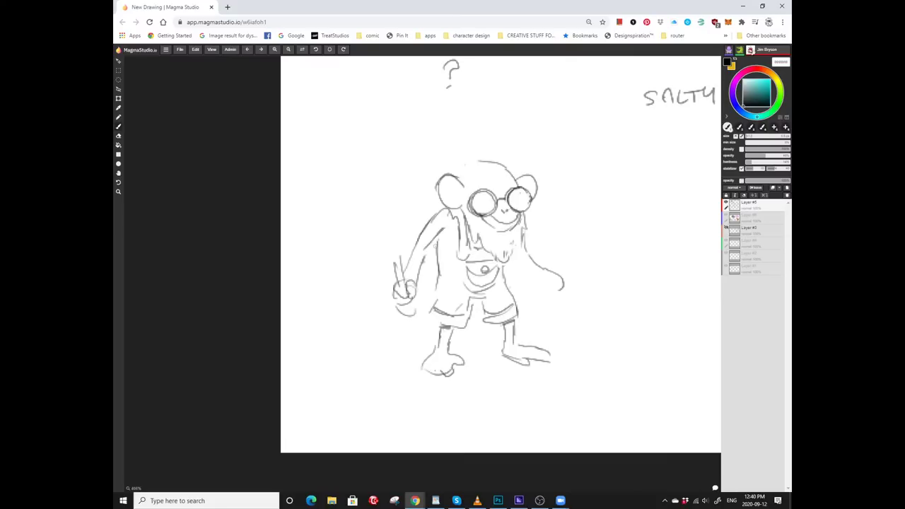
Draw the far hand as a curled fist gripping a diagonal shaft of two parallel lines that extends past both sides.
{"action": "mouse_move", "coordinate": [549, 268]}
{"action": "left_mouse_down"}
{"action": "mouse_move", "coordinate": [509, 266]}
{"action": "mouse_move", "coordinate": [473, 300]}
{"action": "mouse_move", "coordinate": [479, 304]}
{"action": "left_mouse_up"}
{"action": "scroll", "coordinate": [511, 270], "scroll_direction": "up", "scroll_amount": 2}
{"action": "scroll", "coordinate": [481, 302], "scroll_direction": "down", "scroll_amount": 2}
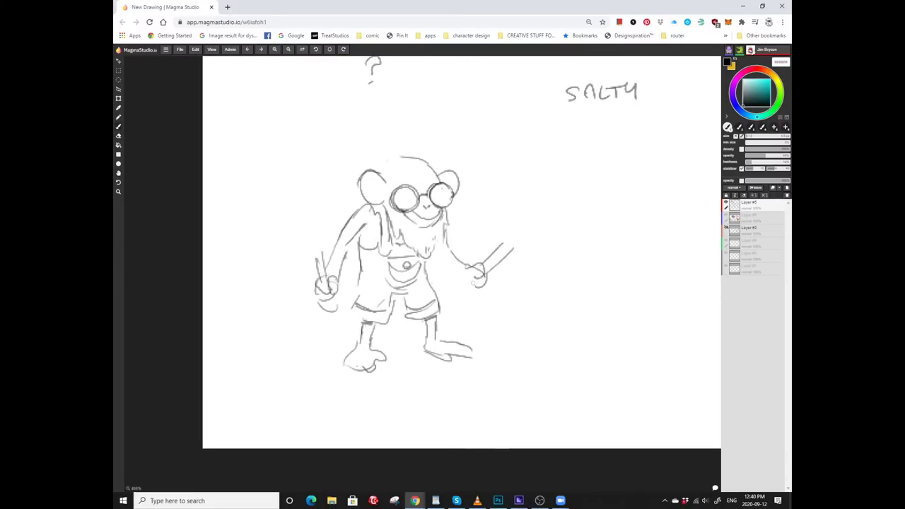
{"action": "scroll", "coordinate": [478, 269], "scroll_direction": "down", "scroll_amount": 3}
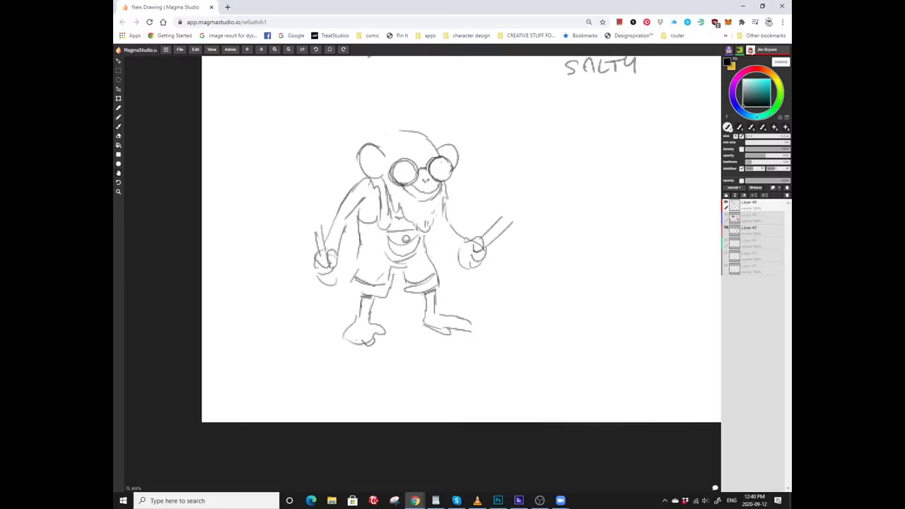
{"action": "scroll", "coordinate": [464, 260], "scroll_direction": "up", "scroll_amount": 3}
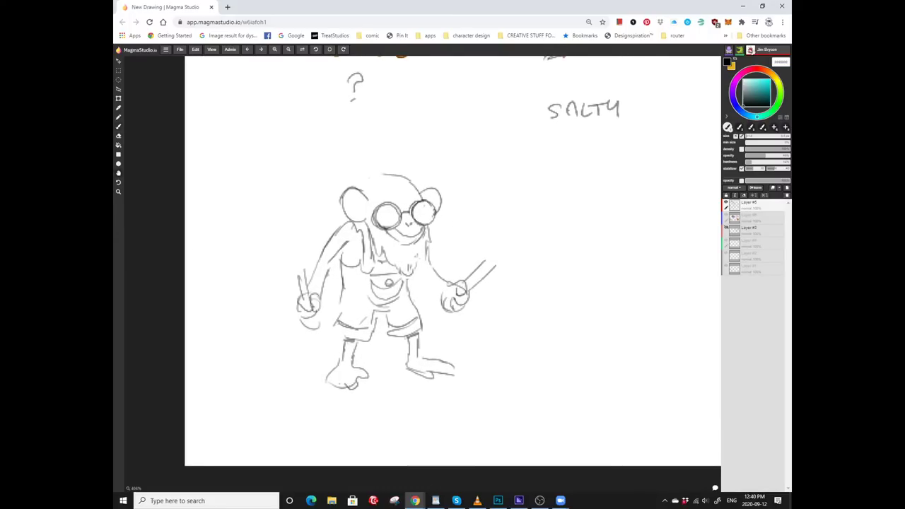
{"action": "scroll", "coordinate": [452, 261], "scroll_direction": "down", "scroll_amount": 2}
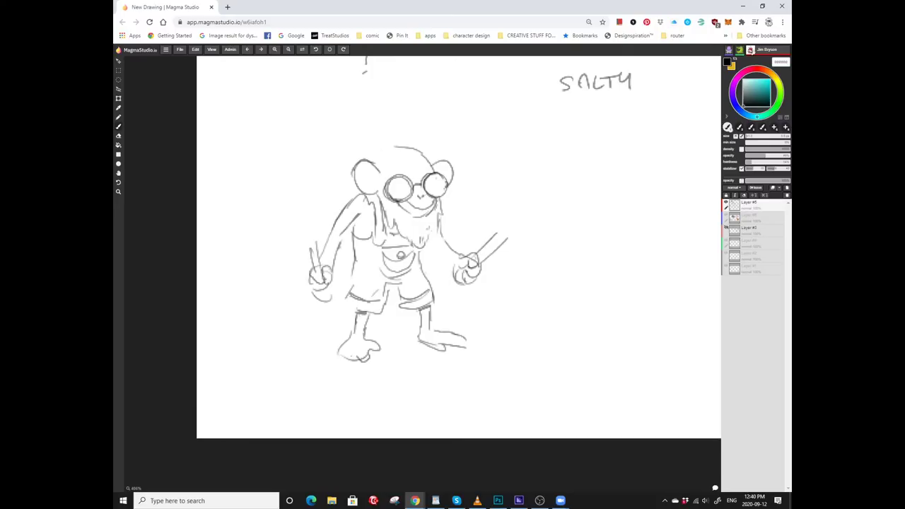
{"action": "scroll", "coordinate": [447, 261], "scroll_direction": "up", "scroll_amount": 2}
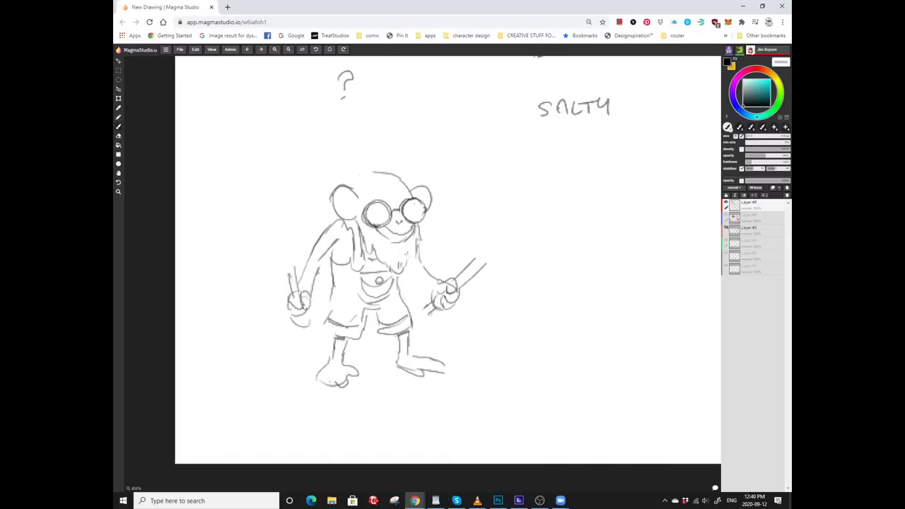
{"action": "mouse_move", "coordinate": [485, 260]}
{"action": "left_mouse_down"}
{"action": "mouse_move", "coordinate": [456, 282]}
{"action": "mouse_move", "coordinate": [480, 270]}
{"action": "left_mouse_up"}
{"action": "scroll", "coordinate": [467, 276], "scroll_direction": "down", "scroll_amount": 2}
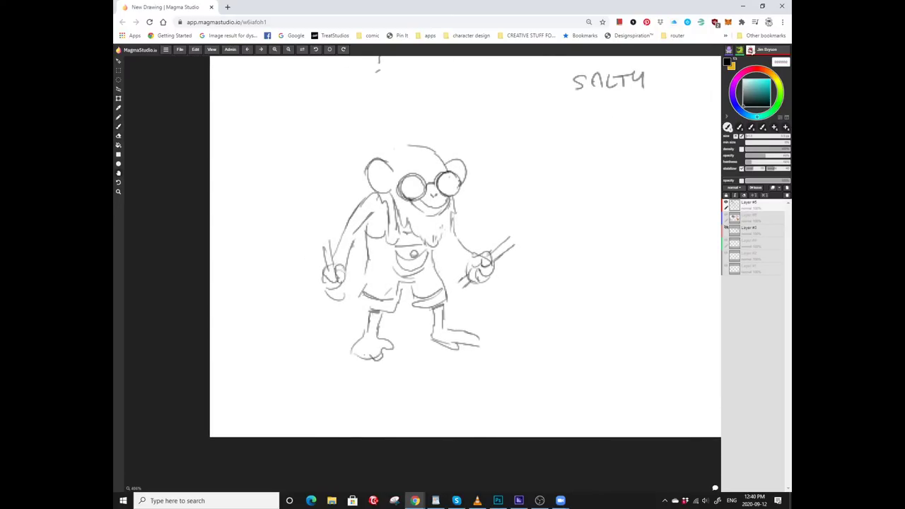
Erase the far arm's outline and redraw it as a bent arm reaching from beside the beard to the fist.
{"action": "scroll", "coordinate": [466, 276], "scroll_direction": "up", "scroll_amount": 2}
{"action": "scroll", "coordinate": [464, 260], "scroll_direction": "down", "scroll_amount": 2}
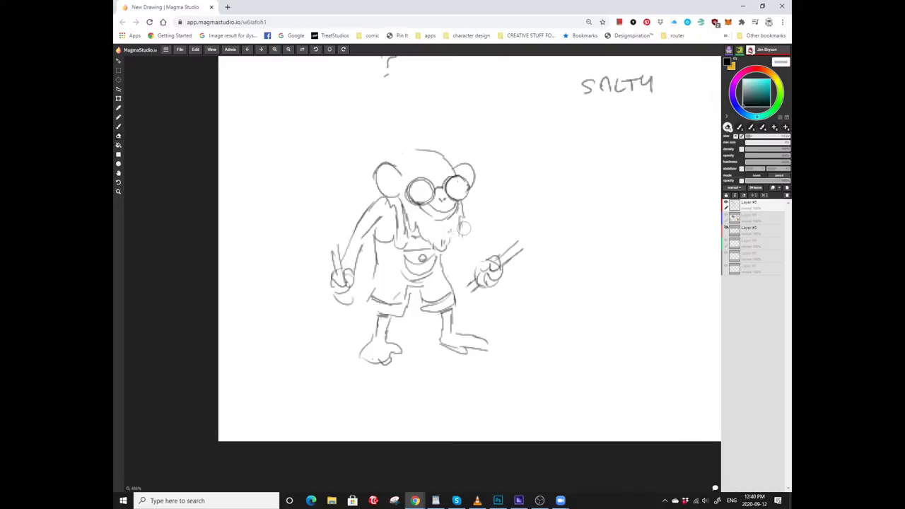
{"action": "scroll", "coordinate": [465, 234], "scroll_direction": "down", "scroll_amount": 2}
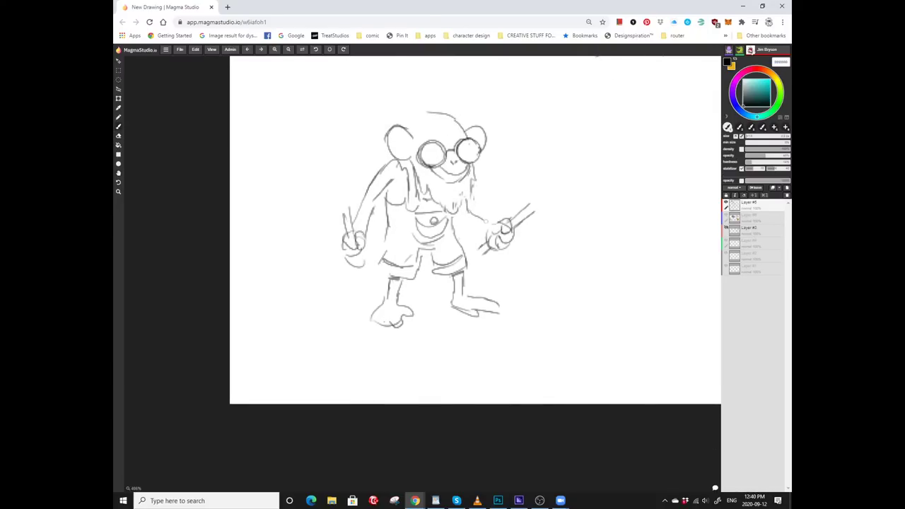
{"action": "scroll", "coordinate": [489, 250], "scroll_direction": "up", "scroll_amount": 2}
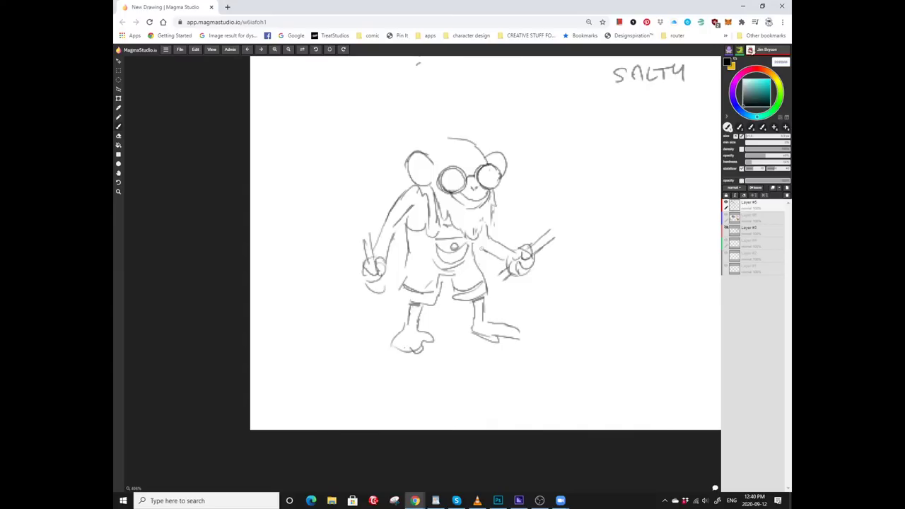
{"action": "scroll", "coordinate": [485, 247], "scroll_direction": "up", "scroll_amount": 2}
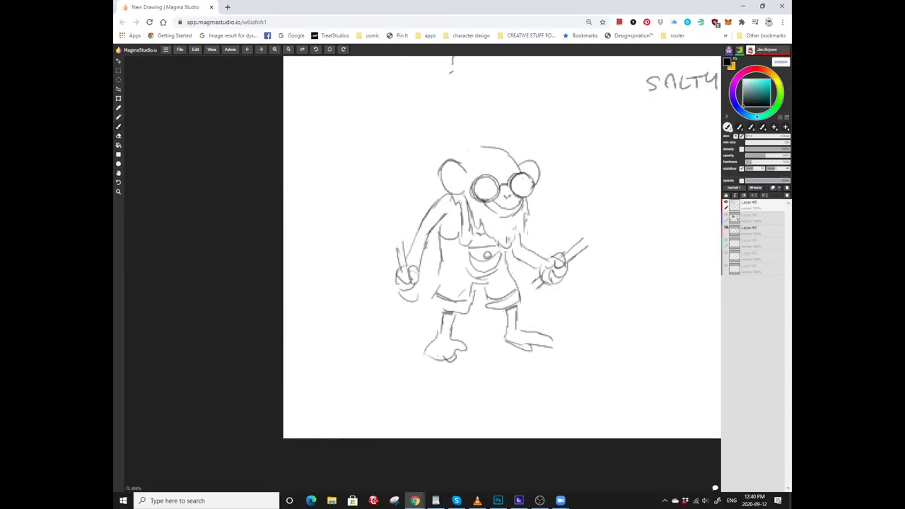
Draw shaded round pupils inside both glasses lenses and sketch a jagged tuft of hair on the forehead.
{"action": "scroll", "coordinate": [485, 247], "scroll_direction": "up", "scroll_amount": 3}
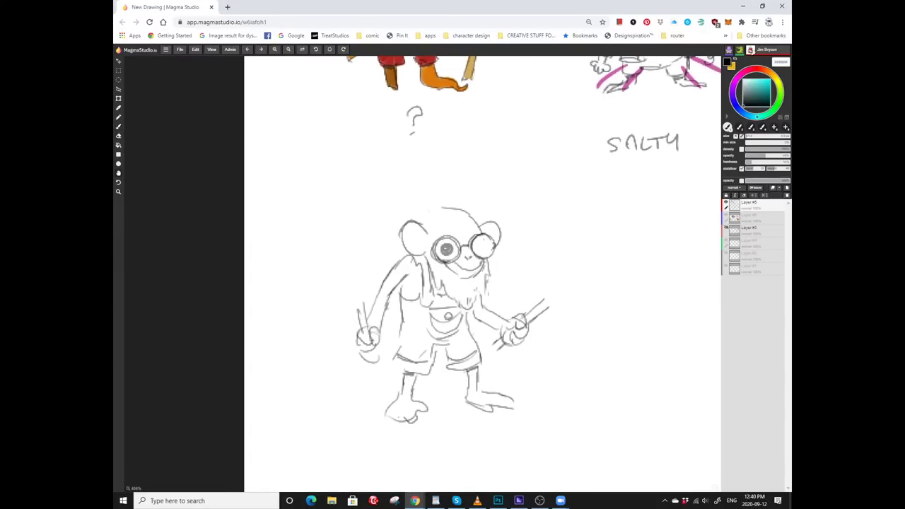
{"action": "scroll", "coordinate": [470, 274], "scroll_direction": "up", "scroll_amount": 1}
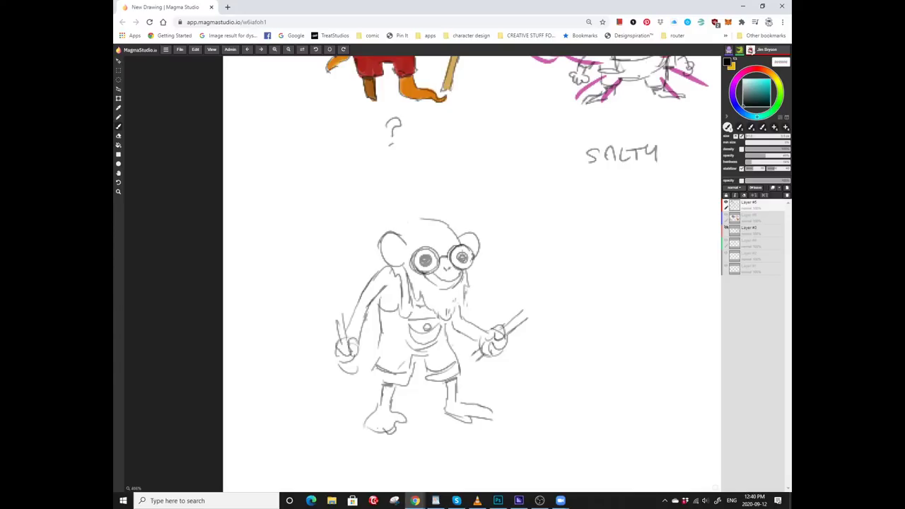
{"action": "scroll", "coordinate": [463, 256], "scroll_direction": "left", "scroll_amount": 1}
{"action": "left_click_drag", "start_coordinate": [458, 247], "coordinate": [454, 236]}
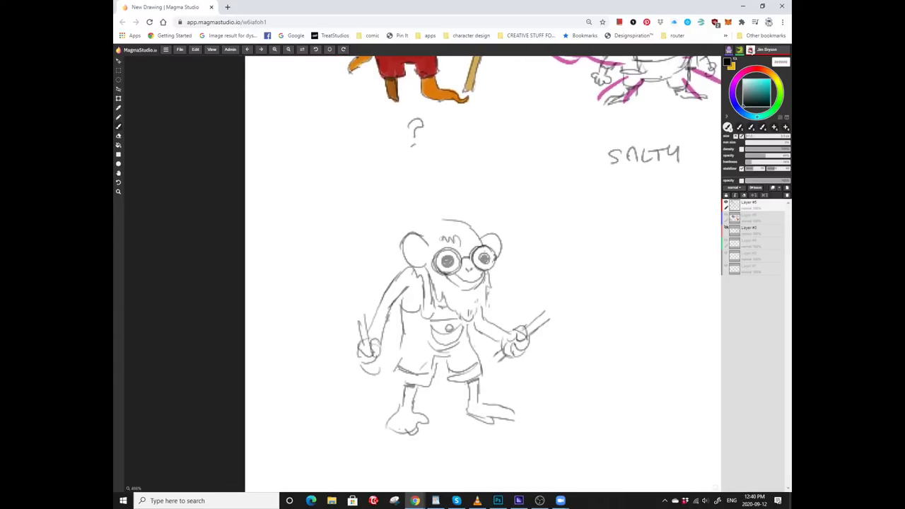
{"action": "key", "text": "ctrl+z"}
{"action": "scroll", "coordinate": [441, 237], "scroll_direction": "right", "scroll_amount": 1}
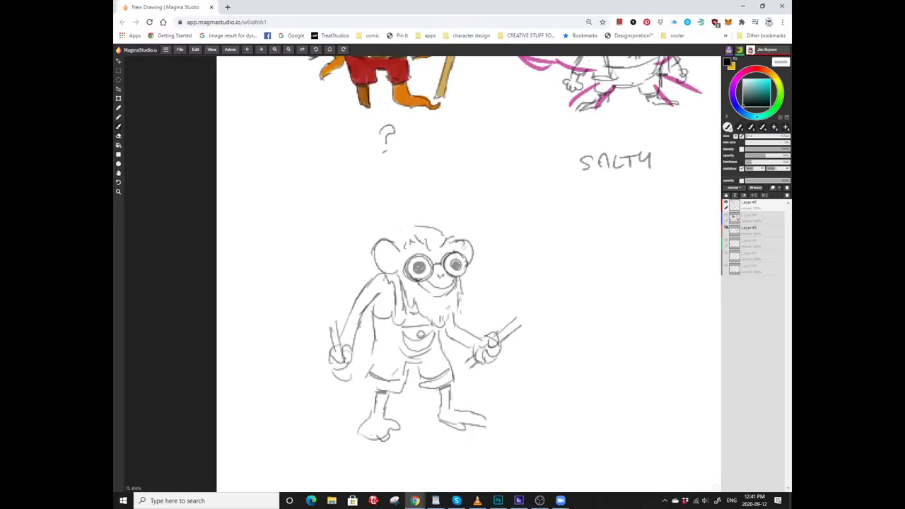
Darken the near ear's upper outline and redraw the top of the head as one rounded curve.
{"action": "scroll", "coordinate": [441, 268], "scroll_direction": "down", "scroll_amount": 1}
{"action": "key", "text": "ctrl+plus"}
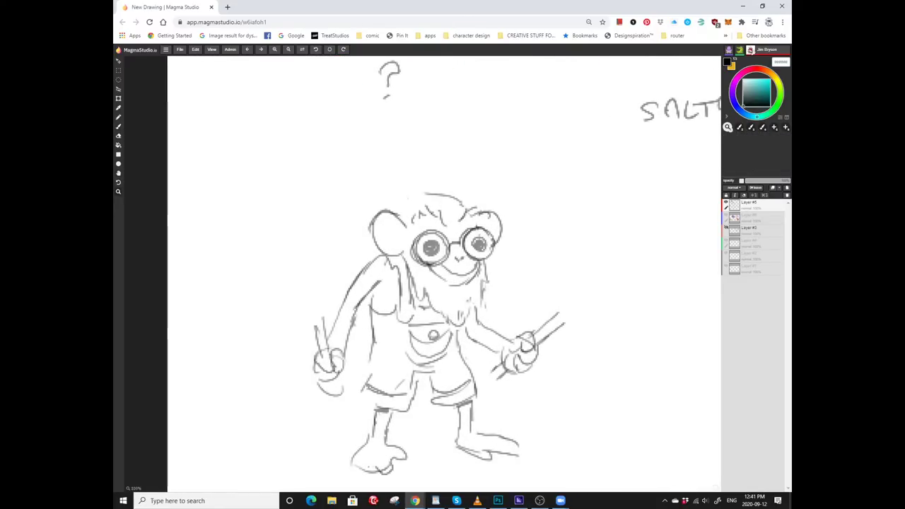
{"action": "scroll", "coordinate": [431, 274], "scroll_direction": "right", "scroll_amount": 1}
{"action": "scroll", "coordinate": [432, 274], "scroll_direction": "left", "scroll_amount": 2}
{"action": "key", "text": "b"}
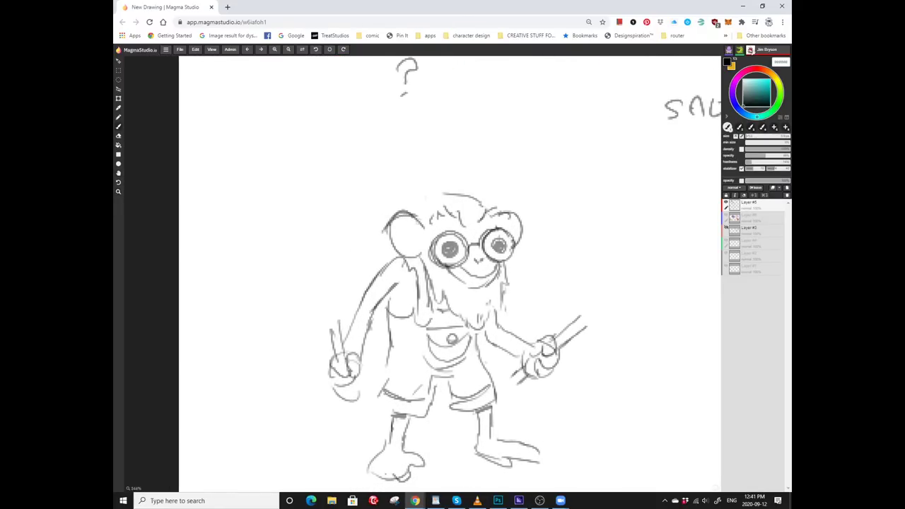
{"action": "scroll", "coordinate": [418, 220], "scroll_direction": "up", "scroll_amount": 1}
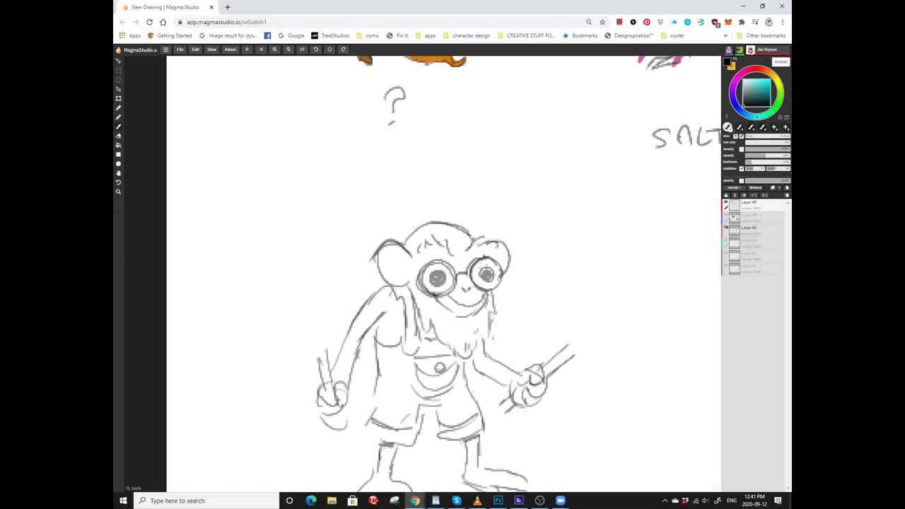
Draw inner folds in both ears and reshape the far ear with a pointed upper edge.
{"action": "scroll", "coordinate": [445, 204], "scroll_direction": "left", "scroll_amount": 1}
{"action": "scroll", "coordinate": [446, 204], "scroll_direction": "down", "scroll_amount": 1}
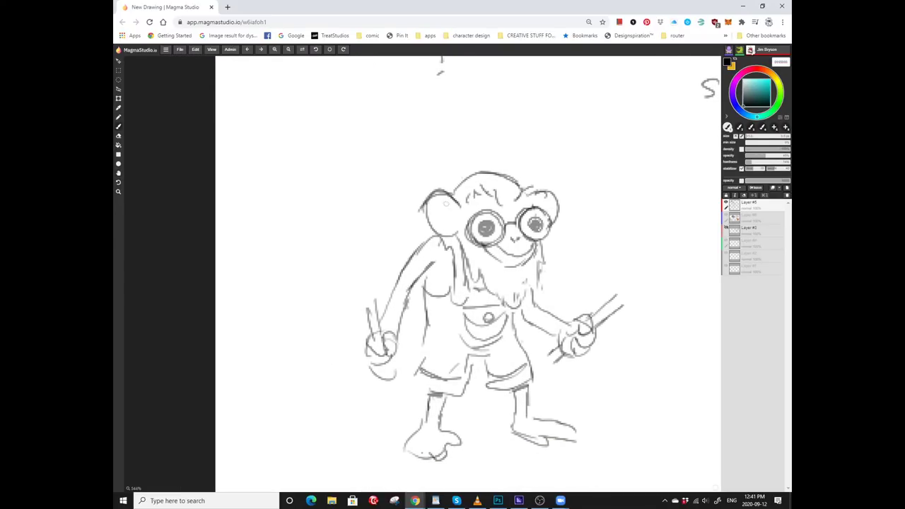
{"action": "left_click_drag", "start_coordinate": [452, 215], "coordinate": [434, 201]}
{"action": "scroll", "coordinate": [445, 202], "scroll_direction": "up", "scroll_amount": 2}
{"action": "scroll", "coordinate": [446, 201], "scroll_direction": "right", "scroll_amount": 3}
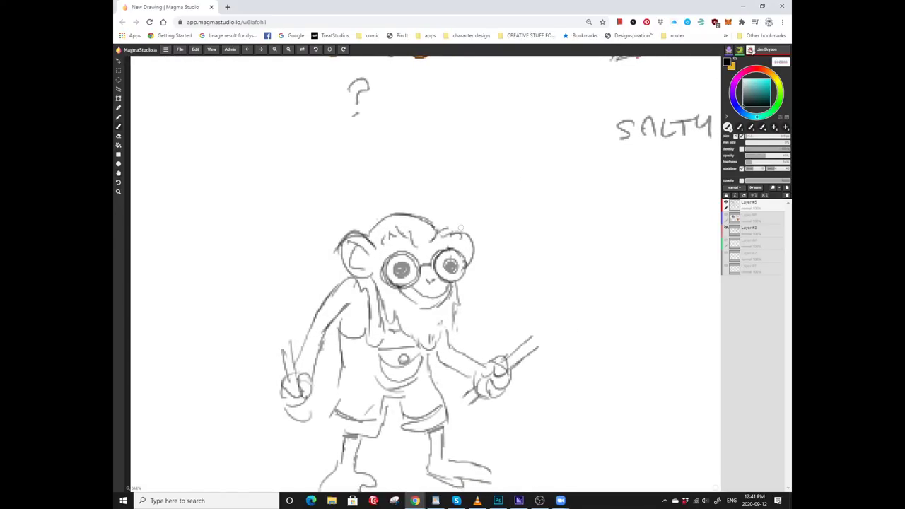
{"action": "key", "text": "b"}
{"action": "mouse_move", "coordinate": [450, 224]}
{"action": "left_mouse_down"}
{"action": "mouse_move", "coordinate": [467, 230]}
{"action": "mouse_move", "coordinate": [472, 253]}
{"action": "mouse_move", "coordinate": [460, 228]}
{"action": "left_mouse_up"}
{"action": "scroll", "coordinate": [458, 239], "scroll_direction": "left", "scroll_amount": 2}
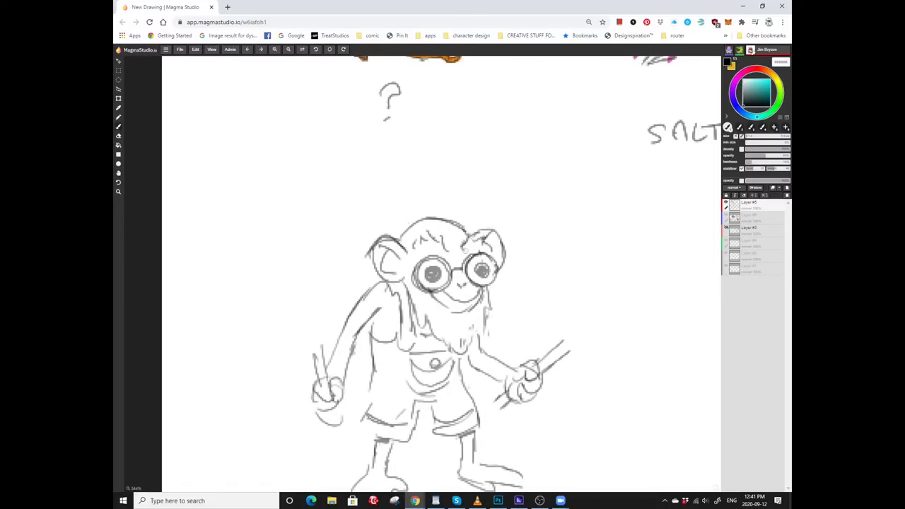
Sketch brow strokes just above the round glasses.
{"action": "scroll", "coordinate": [484, 250], "scroll_direction": "left", "scroll_amount": 2}
{"action": "scroll", "coordinate": [448, 251], "scroll_direction": "right", "scroll_amount": 2}
{"action": "scroll", "coordinate": [449, 251], "scroll_direction": "down", "scroll_amount": 1}
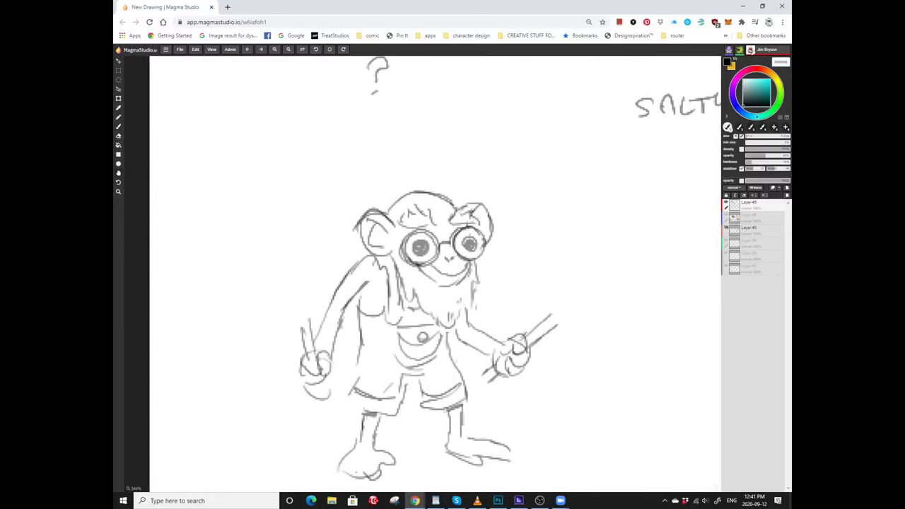
Draw an open-jawed wrench head on the upper end of the shaft in the far hand.
{"action": "key", "text": "z"}
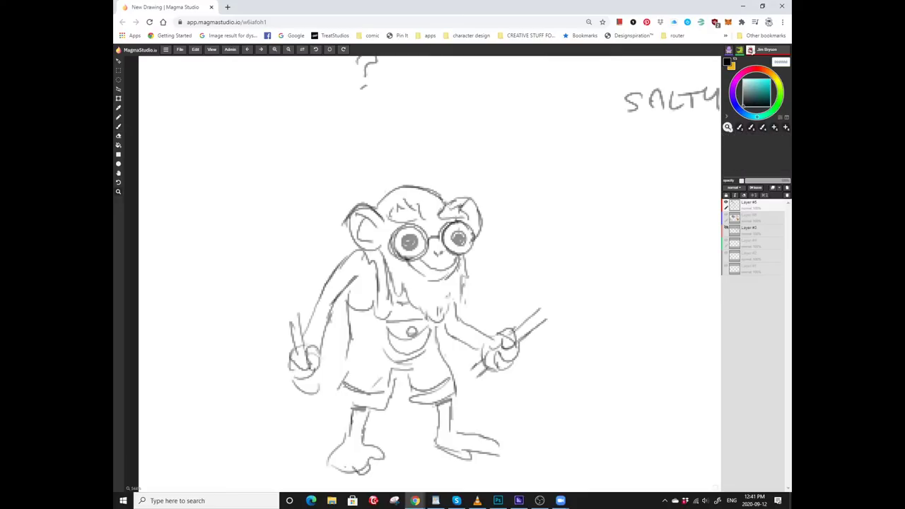
{"action": "left_click", "coordinate": [311, 203], "text": "alt"}
{"action": "left_click", "coordinate": [305, 197], "text": "alt"}
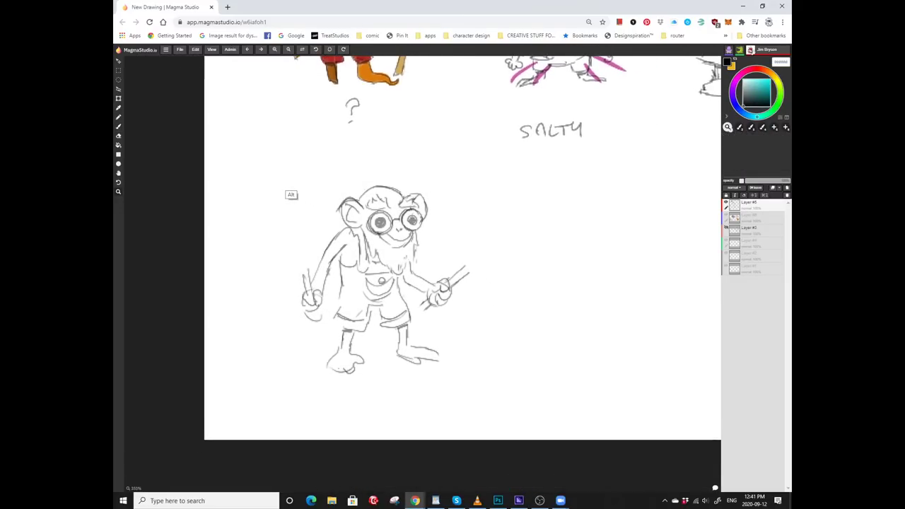
{"action": "left_click", "coordinate": [290, 194], "text": "alt"}
{"action": "key", "text": "b"}
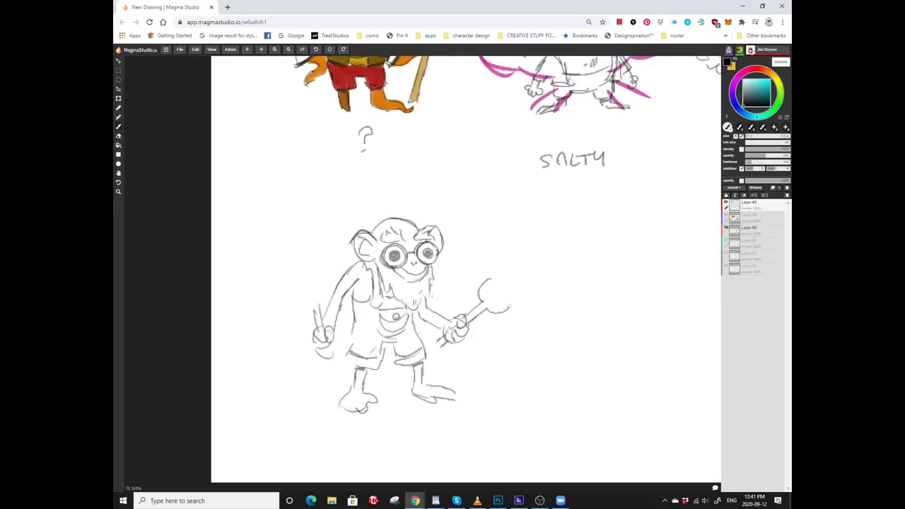
{"action": "mouse_move", "coordinate": [499, 268]}
{"action": "left_mouse_down"}
{"action": "mouse_move", "coordinate": [481, 290]}
{"action": "mouse_move", "coordinate": [477, 318]}
{"action": "mouse_move", "coordinate": [536, 285]}
{"action": "left_mouse_up"}
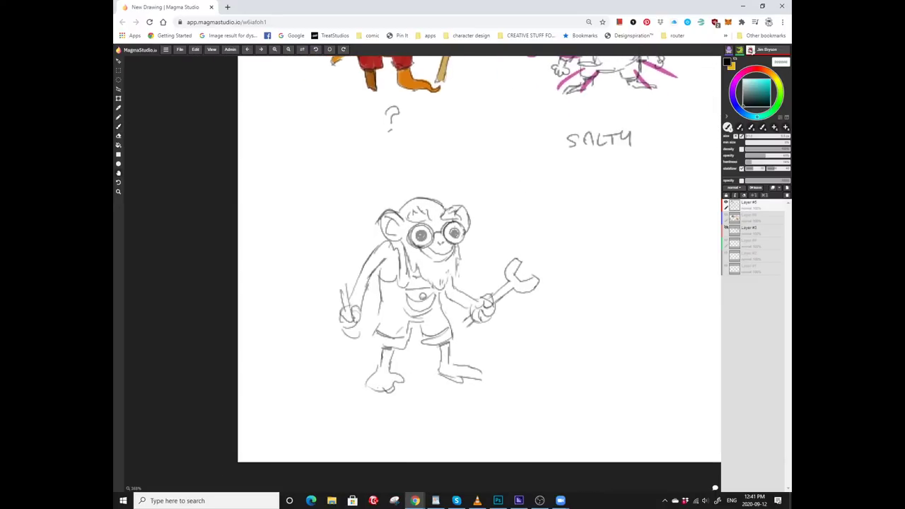
Add a smaller open jaw at the wrench's lower end below the far fist and draw thickness edges along the tool.
{"action": "left_click_drag", "start_coordinate": [464, 343], "coordinate": [469, 331]}
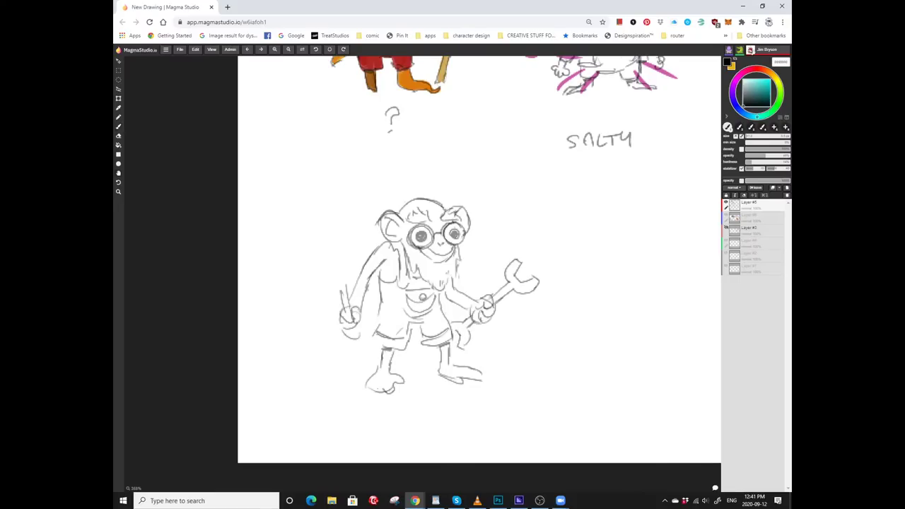
{"action": "mouse_move", "coordinate": [439, 297]}
{"action": "left_mouse_down"}
{"action": "mouse_move", "coordinate": [421, 317]}
{"action": "mouse_move", "coordinate": [424, 308]}
{"action": "left_mouse_up"}
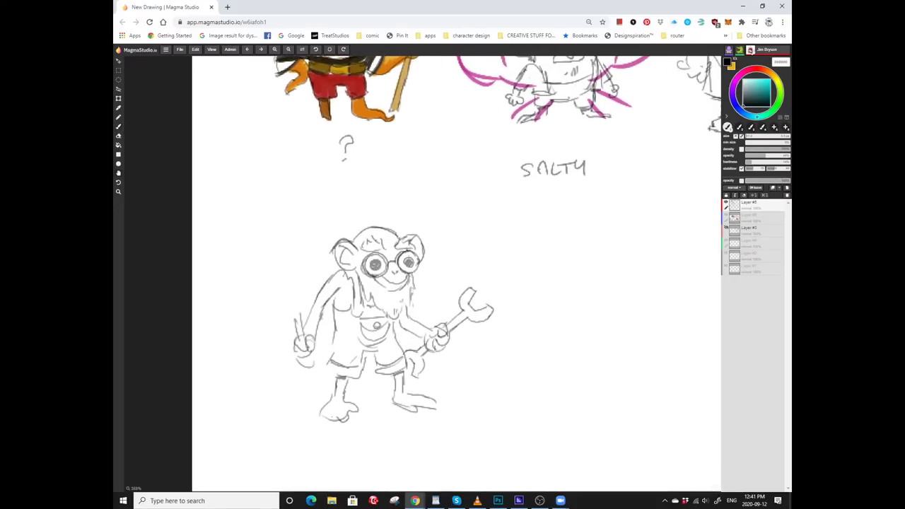
{"action": "mouse_move", "coordinate": [453, 336]}
{"action": "left_mouse_down"}
{"action": "mouse_move", "coordinate": [489, 320]}
{"action": "mouse_move", "coordinate": [504, 270]}
{"action": "left_mouse_up"}
{"action": "key", "text": "b"}
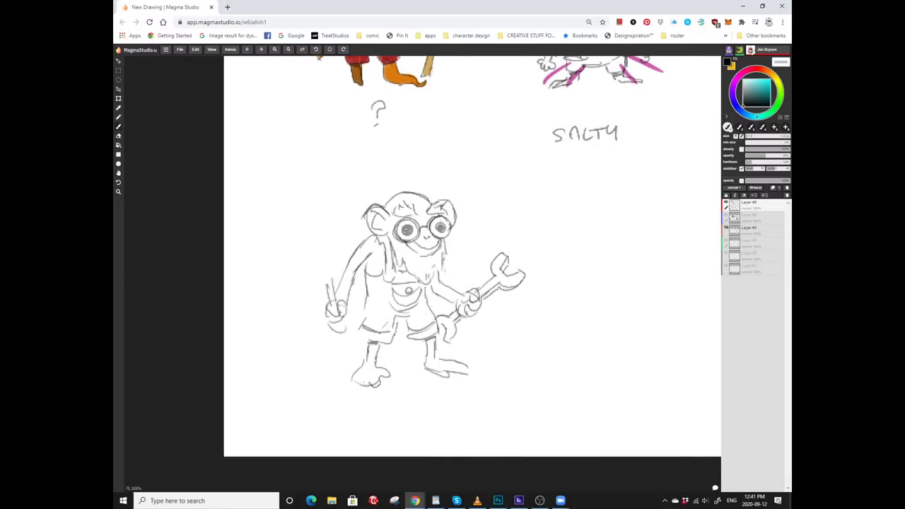
{"action": "mouse_move", "coordinate": [465, 317]}
{"action": "left_mouse_down"}
{"action": "mouse_move", "coordinate": [481, 297]}
{"action": "mouse_move", "coordinate": [487, 336]}
{"action": "mouse_move", "coordinate": [550, 307]}
{"action": "left_mouse_up"}
{"action": "key", "text": "h"}
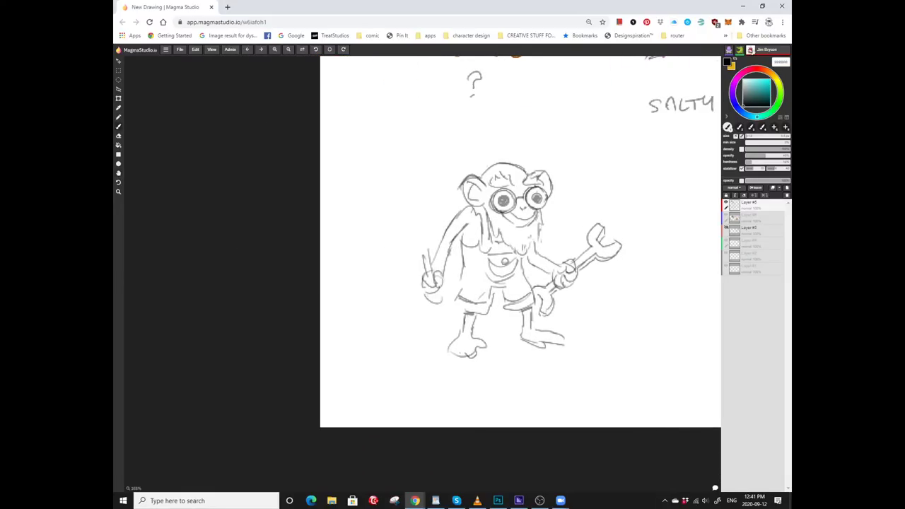
Redraw the near hand as a fist around an upright wrench shaft and begin the wrench's upper head.
{"action": "left_click_drag", "start_coordinate": [425, 294], "coordinate": [443, 291]}
{"action": "key", "text": "h"}
{"action": "mouse_move", "coordinate": [420, 252]}
{"action": "left_mouse_down"}
{"action": "mouse_move", "coordinate": [442, 270]}
{"action": "mouse_move", "coordinate": [432, 244]}
{"action": "left_mouse_up"}
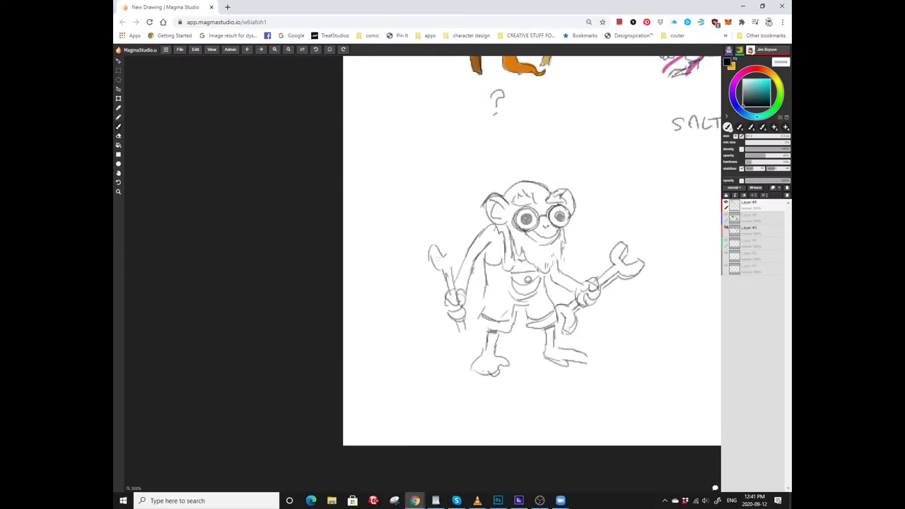
{"action": "left_click_drag", "start_coordinate": [455, 269], "coordinate": [449, 246]}
Complete the near wrench with a thick open jaw at the upper end and a smaller open jaw below the fist.
{"action": "key", "text": "h"}
{"action": "mouse_move", "coordinate": [446, 293]}
{"action": "left_mouse_down"}
{"action": "mouse_move", "coordinate": [437, 260]}
{"action": "mouse_move", "coordinate": [443, 314]}
{"action": "mouse_move", "coordinate": [432, 269]}
{"action": "left_mouse_up"}
{"action": "key", "text": "b"}
{"action": "left_click_drag", "start_coordinate": [453, 298], "coordinate": [437, 263]}
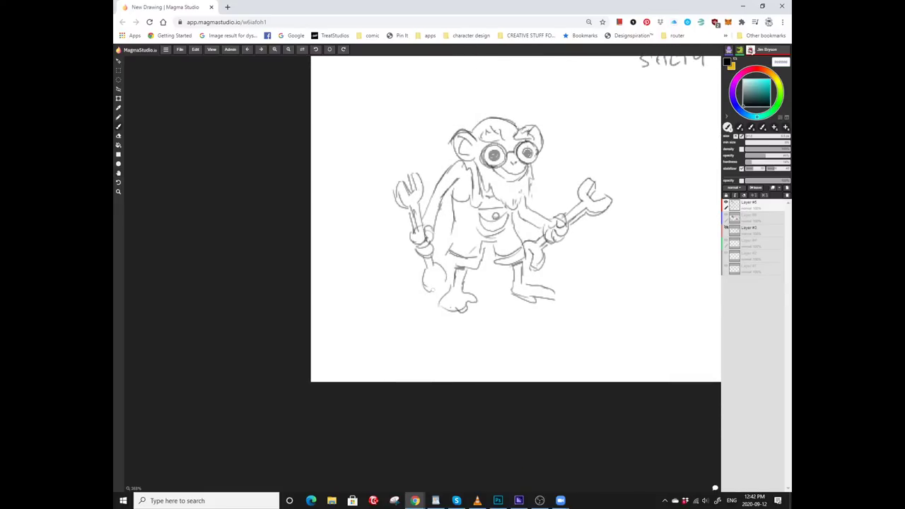
{"action": "left_click_drag", "start_coordinate": [407, 241], "coordinate": [431, 278]}
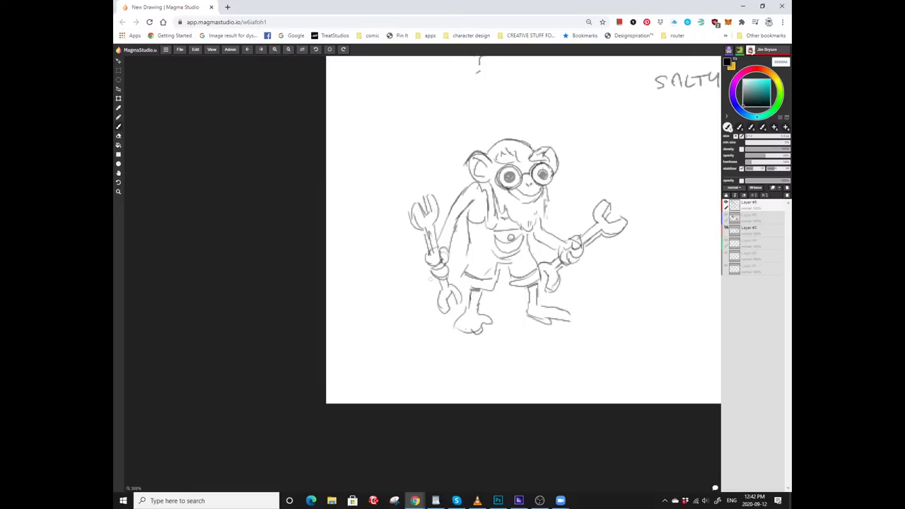
{"action": "left_click_drag", "start_coordinate": [444, 311], "coordinate": [413, 237]}
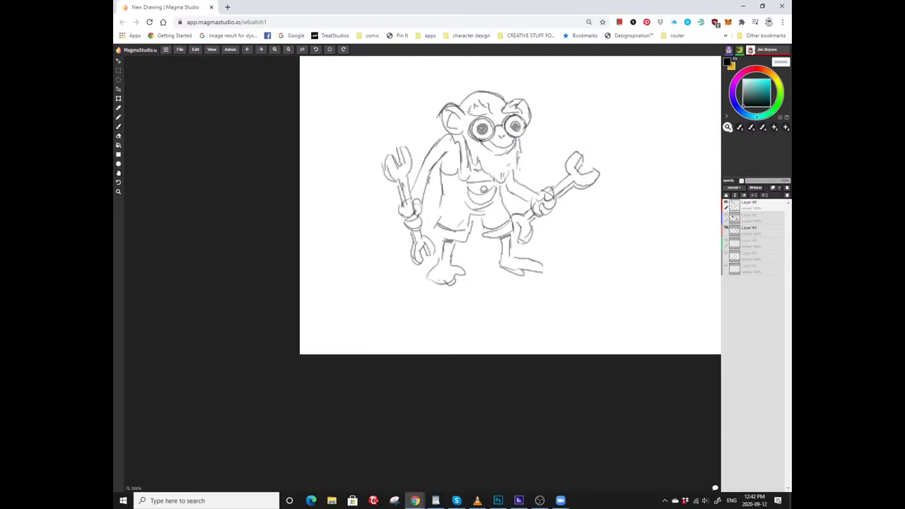
Add fold lines across the overalls at the near hip and draw separate toes on the near foot.
{"action": "mouse_move", "coordinate": [409, 204]}
{"action": "left_mouse_down"}
{"action": "mouse_move", "coordinate": [387, 302]}
{"action": "mouse_move", "coordinate": [466, 241]}
{"action": "left_mouse_up"}
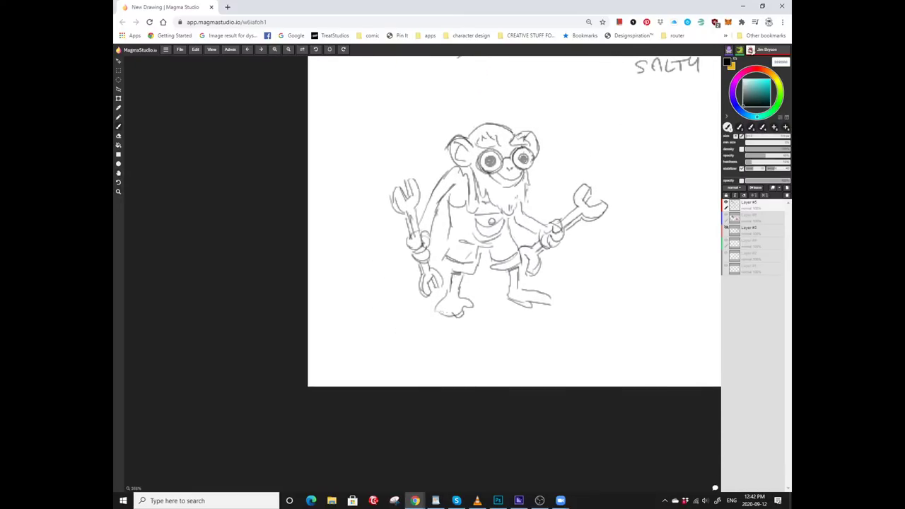
{"action": "mouse_move", "coordinate": [443, 313]}
{"action": "left_mouse_down"}
{"action": "mouse_move", "coordinate": [431, 337]}
{"action": "mouse_move", "coordinate": [368, 326]}
{"action": "left_mouse_up"}
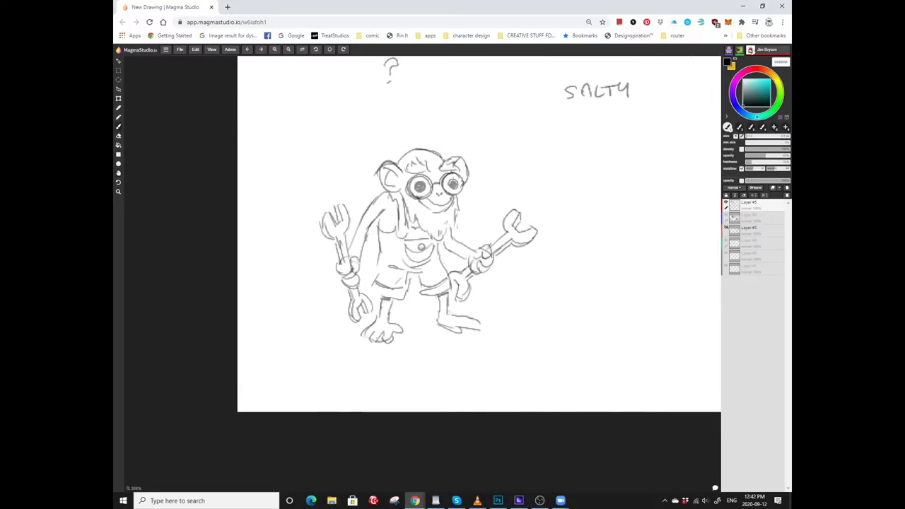
Draw separate toes on the monkey's far foot and add a round button at the end of the overall strap.
{"action": "left_click_drag", "start_coordinate": [465, 315], "coordinate": [509, 307]}
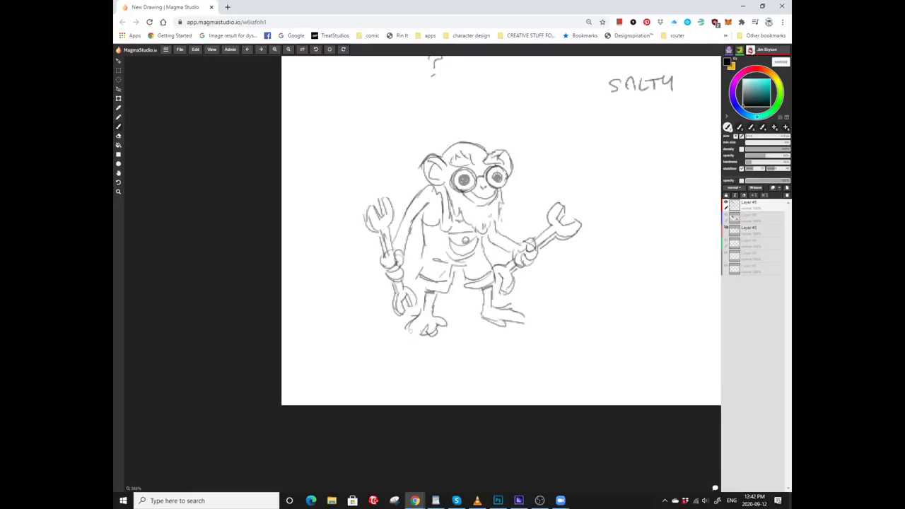
{"action": "mouse_move", "coordinate": [499, 313]}
{"action": "left_mouse_down"}
{"action": "mouse_move", "coordinate": [447, 322]}
{"action": "mouse_move", "coordinate": [452, 343]}
{"action": "mouse_move", "coordinate": [518, 310]}
{"action": "left_mouse_up"}
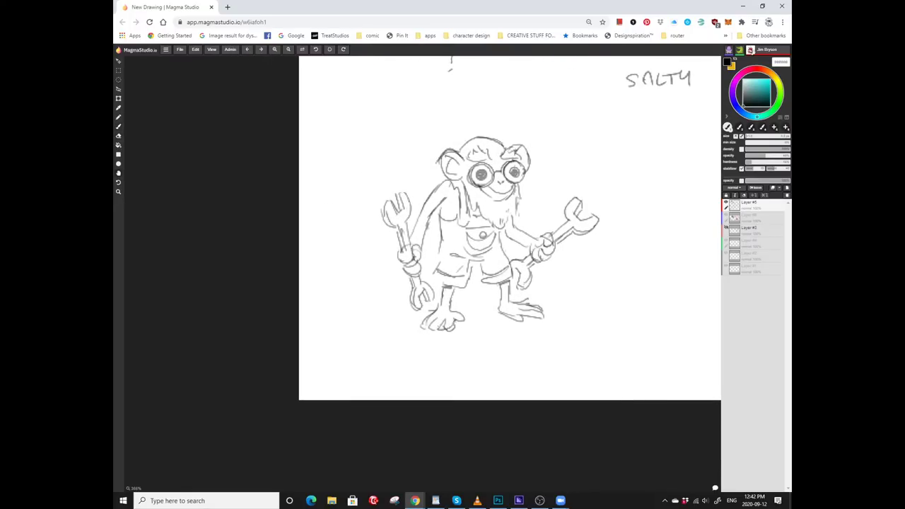
{"action": "mouse_move", "coordinate": [438, 282]}
{"action": "left_mouse_down"}
{"action": "mouse_move", "coordinate": [414, 355]}
{"action": "mouse_move", "coordinate": [433, 354]}
{"action": "mouse_move", "coordinate": [423, 376]}
{"action": "mouse_move", "coordinate": [397, 405]}
{"action": "mouse_move", "coordinate": [366, 395]}
{"action": "left_mouse_up"}
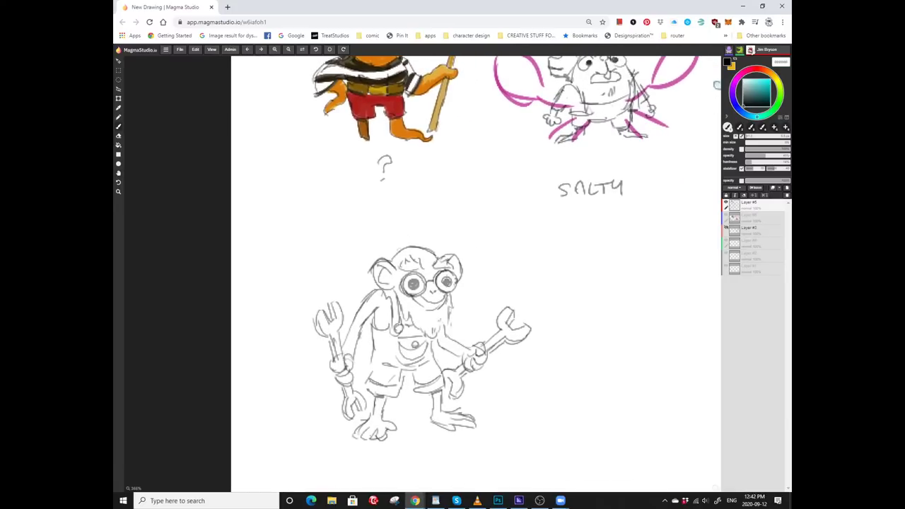
Thicken and darken the rims of the monkey's round glasses around both lenses.
{"action": "key", "text": "z"}
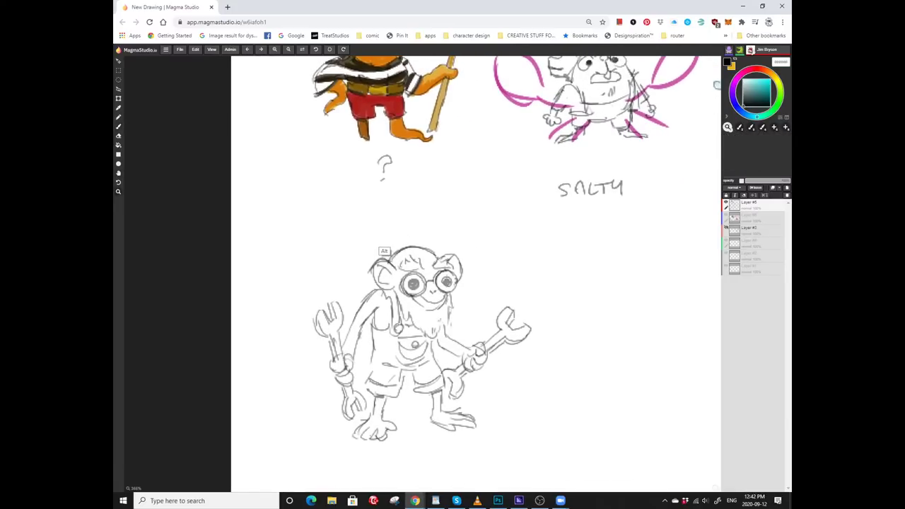
{"action": "mouse_move", "coordinate": [385, 252]}
{"action": "left_mouse_down"}
{"action": "mouse_move", "coordinate": [380, 257]}
{"action": "mouse_move", "coordinate": [407, 262]}
{"action": "left_mouse_up"}
{"action": "key", "text": "b"}
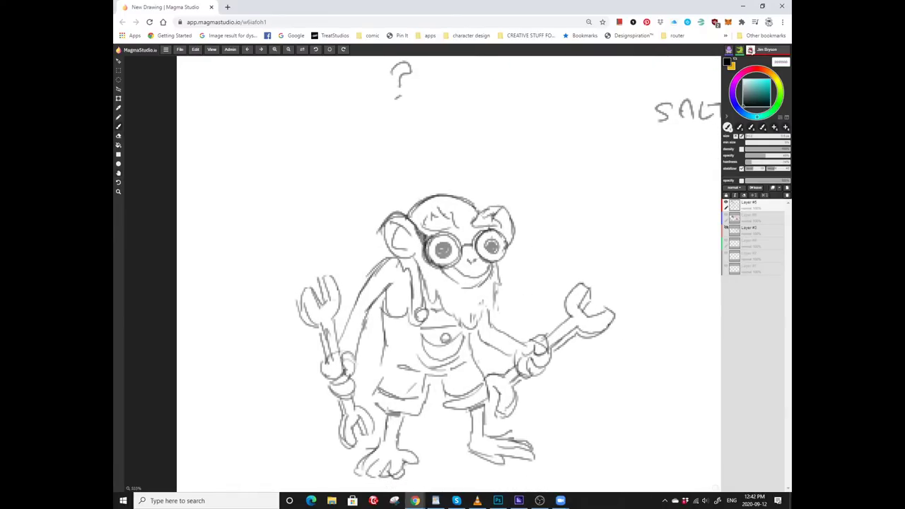
{"action": "left_click_drag", "start_coordinate": [426, 247], "coordinate": [445, 235]}
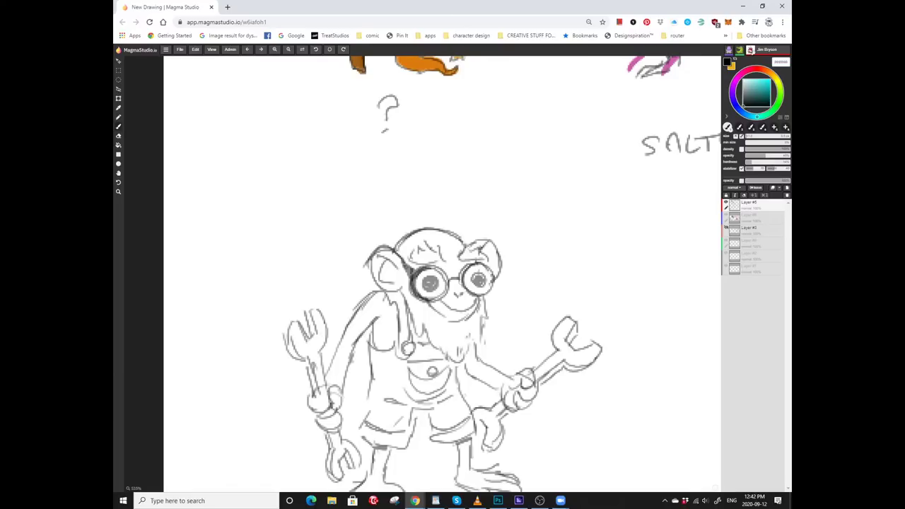
{"action": "mouse_move", "coordinate": [459, 284]}
{"action": "left_mouse_down"}
{"action": "mouse_move", "coordinate": [471, 266]}
{"action": "mouse_move", "coordinate": [456, 263]}
{"action": "mouse_move", "coordinate": [460, 288]}
{"action": "left_mouse_up"}
Examine the whole crew lineup, comparing the mechanic monkey sketch with the other characters and the figure hanging from the mast.
{"action": "key", "text": "z"}
{"action": "scroll", "coordinate": [294, 188], "scroll_direction": "down", "scroll_amount": 5}
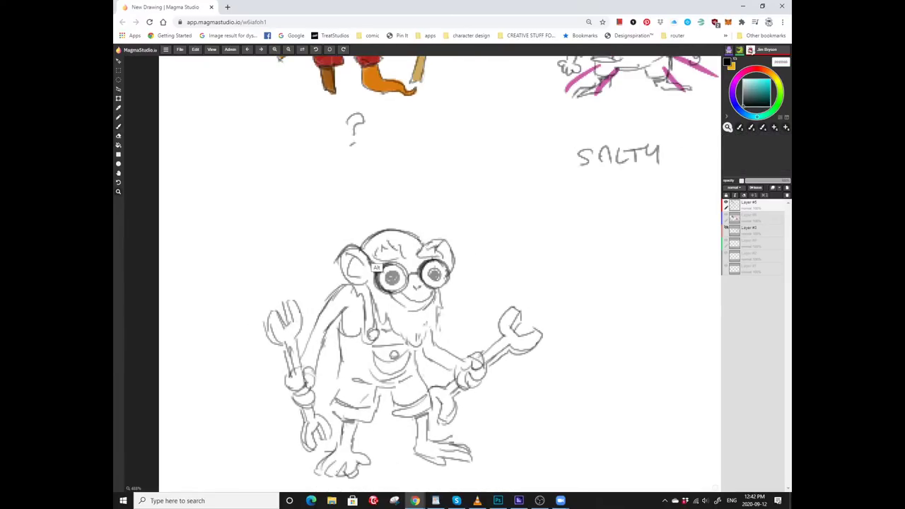
{"action": "left_click_drag", "start_coordinate": [294, 188], "coordinate": [128, 320]}
{"action": "scroll", "coordinate": [174, 297], "scroll_direction": "down", "scroll_amount": 3}
{"action": "scroll", "coordinate": [173, 297], "scroll_direction": "up", "scroll_amount": 3}
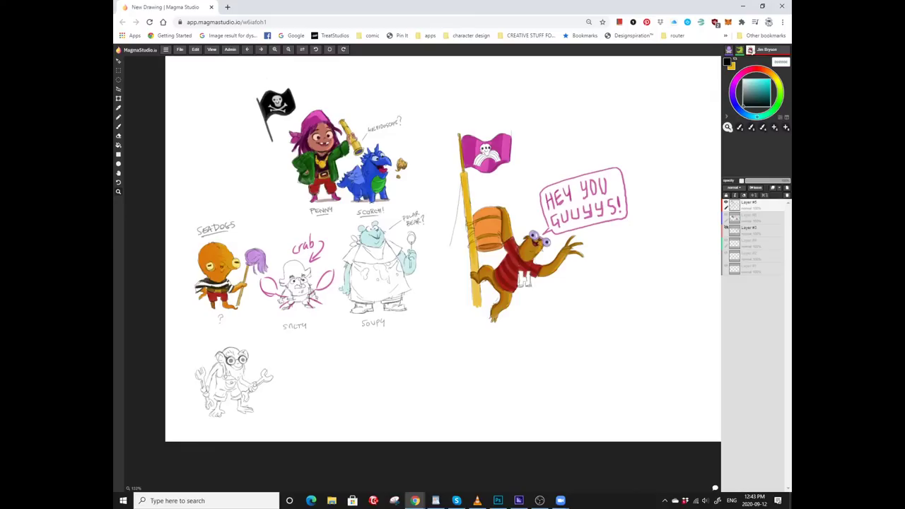
{"action": "scroll", "coordinate": [443, 249], "scroll_direction": "up", "scroll_amount": 1}
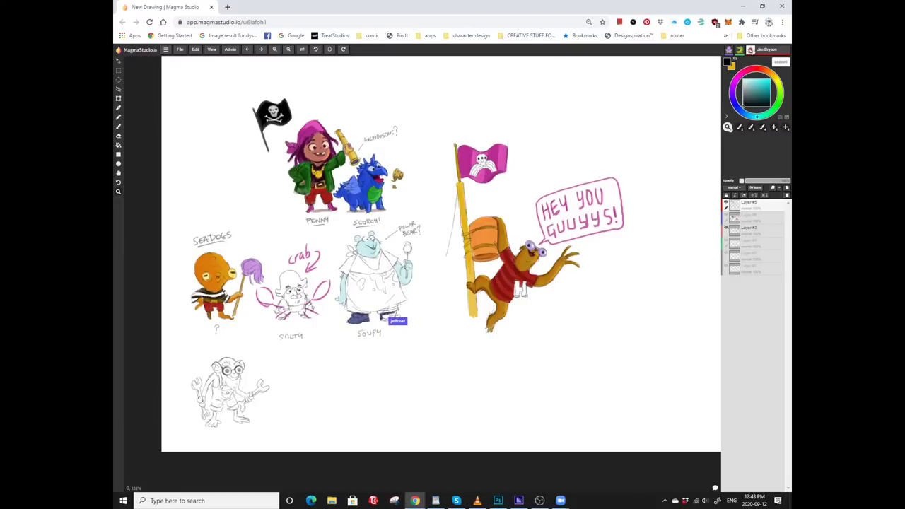
{"action": "scroll", "coordinate": [276, 264], "scroll_direction": "up", "scroll_amount": 2}
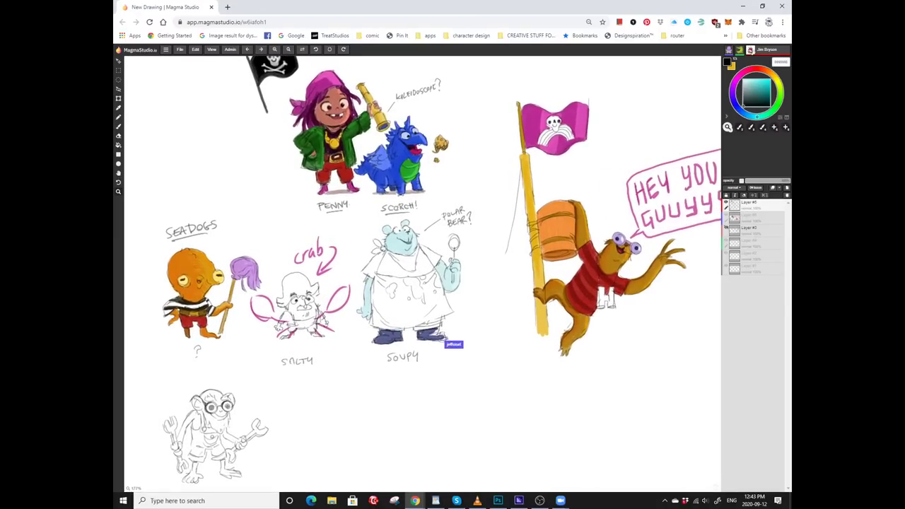
{"action": "scroll", "coordinate": [423, 273], "scroll_direction": "down", "scroll_amount": 3}
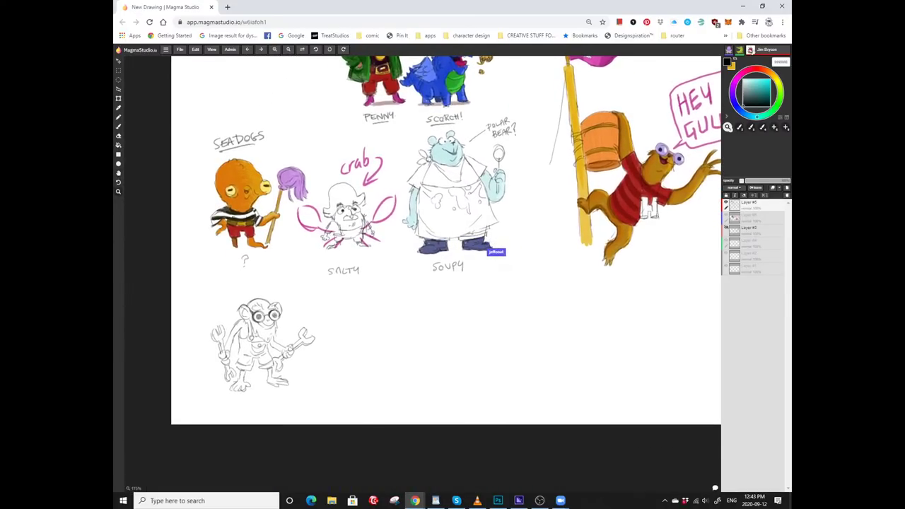
{"action": "scroll", "coordinate": [445, 273], "scroll_direction": "up", "scroll_amount": 3}
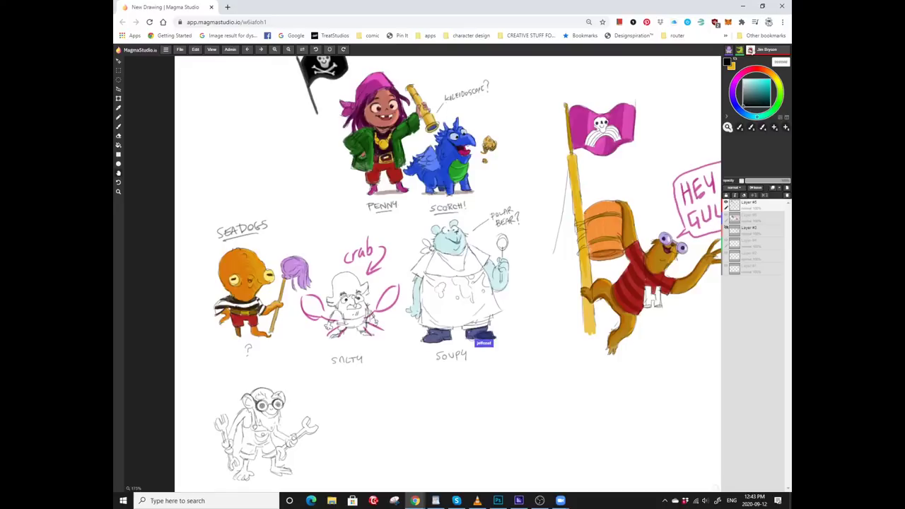
{"action": "scroll", "coordinate": [447, 273], "scroll_direction": "down", "scroll_amount": 2}
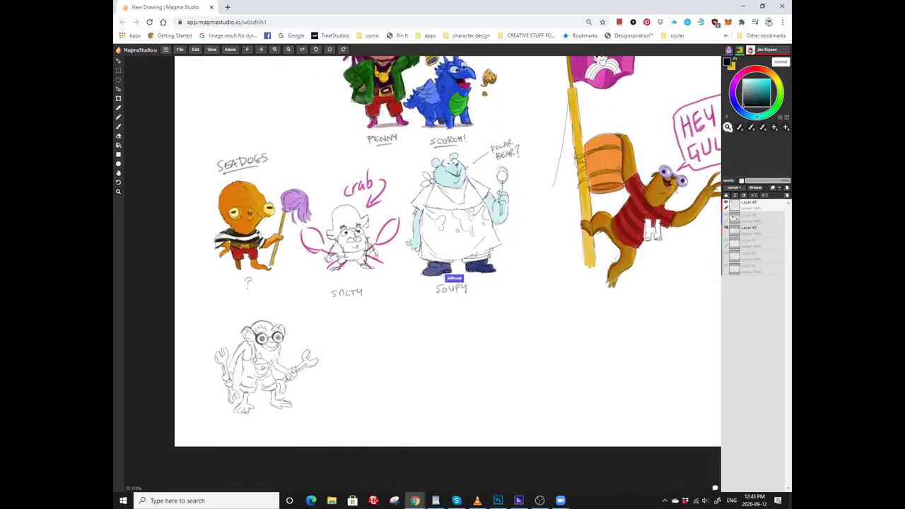
{"action": "scroll", "coordinate": [254, 224], "scroll_direction": "up", "scroll_amount": 2}
{"action": "scroll", "coordinate": [254, 224], "scroll_direction": "down", "scroll_amount": 2}
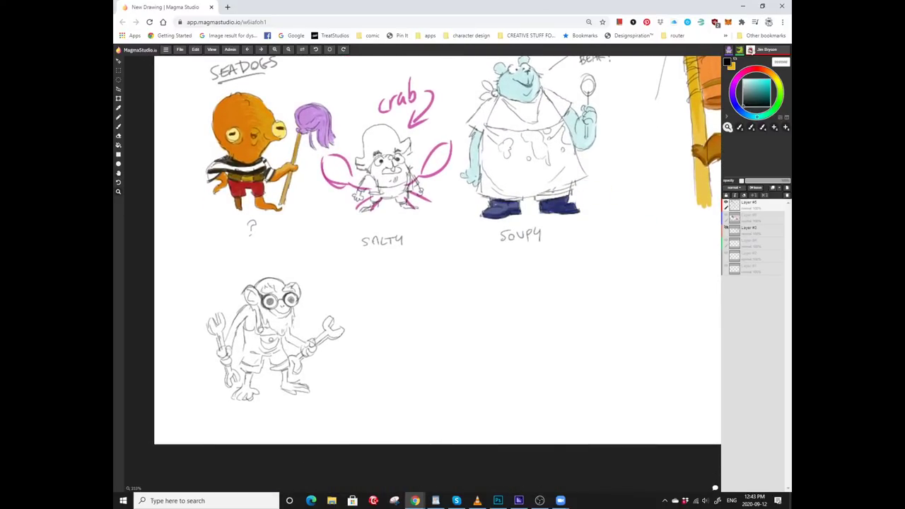
{"action": "scroll", "coordinate": [313, 254], "scroll_direction": "up", "scroll_amount": 1}
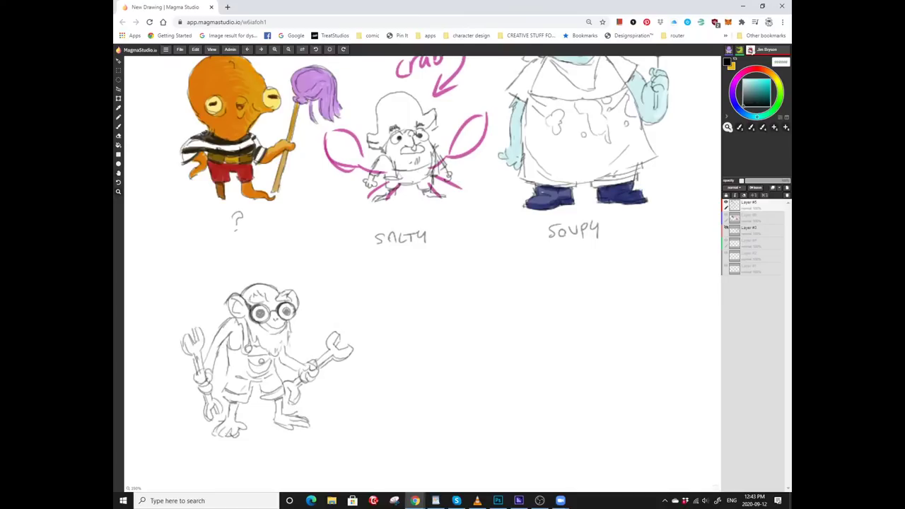
{"action": "scroll", "coordinate": [422, 258], "scroll_direction": "down", "scroll_amount": 1}
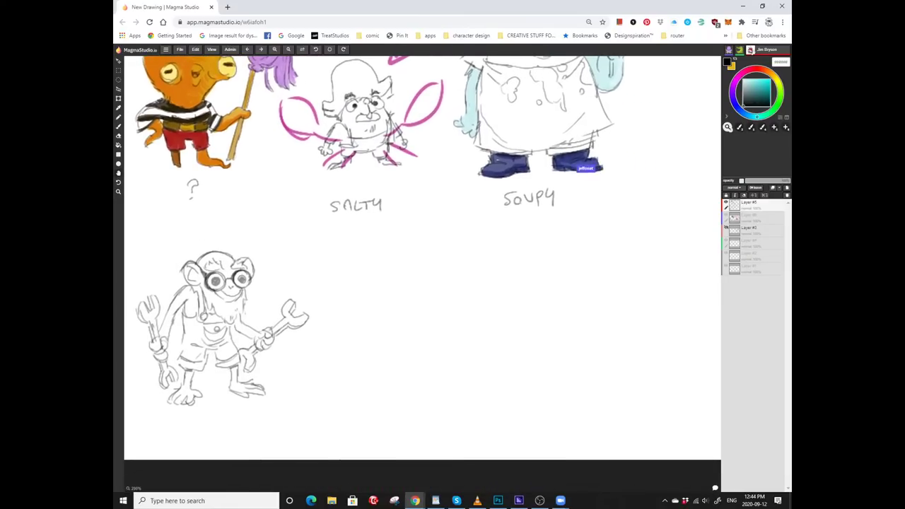
{"action": "scroll", "coordinate": [341, 258], "scroll_direction": "down", "scroll_amount": 3}
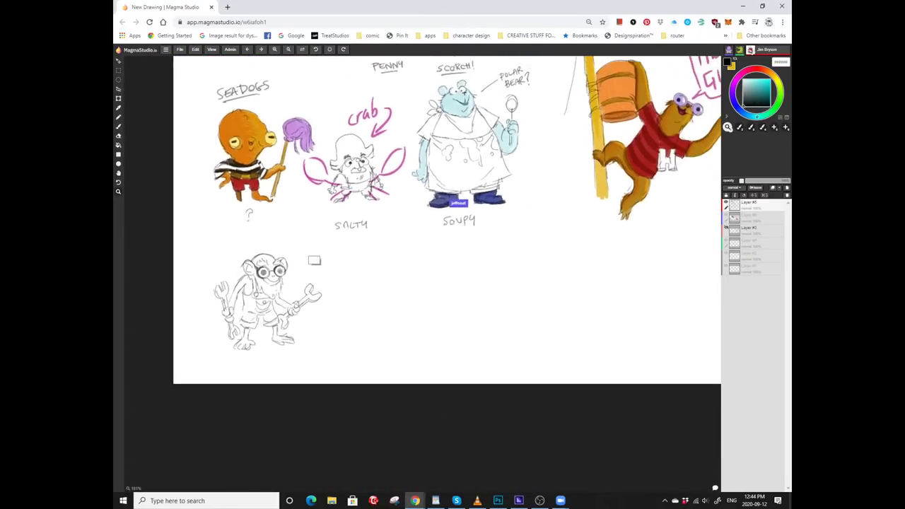
{"action": "scroll", "coordinate": [438, 261], "scroll_direction": "up", "scroll_amount": 3}
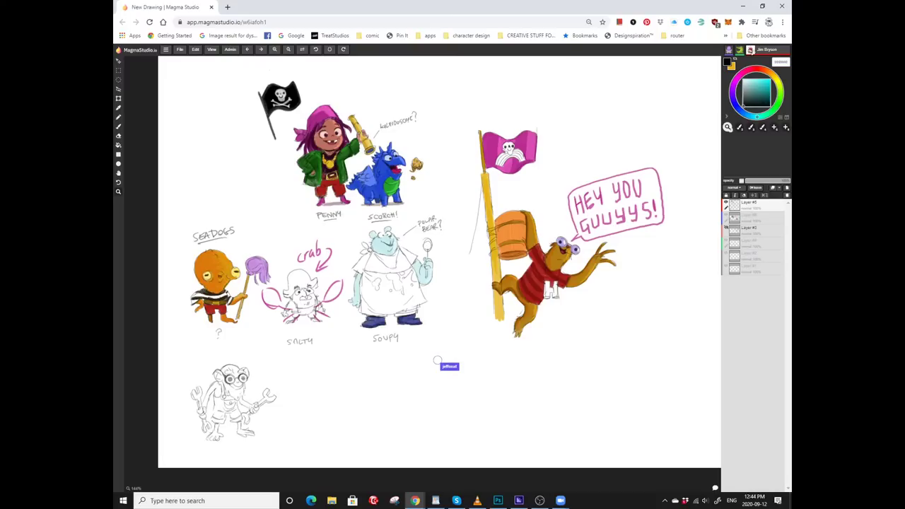
{"action": "scroll", "coordinate": [346, 228], "scroll_direction": "up", "scroll_amount": 5}
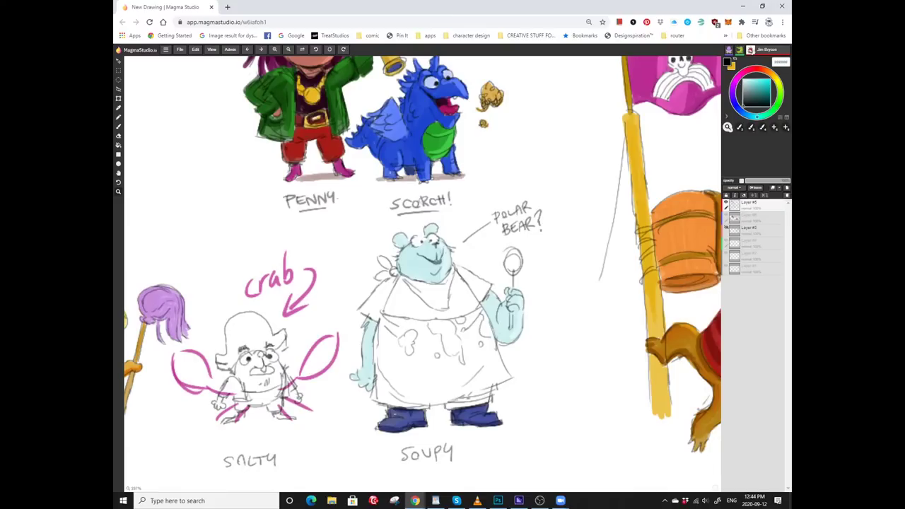
{"action": "scroll", "coordinate": [524, 461], "scroll_direction": "right", "scroll_amount": 8}
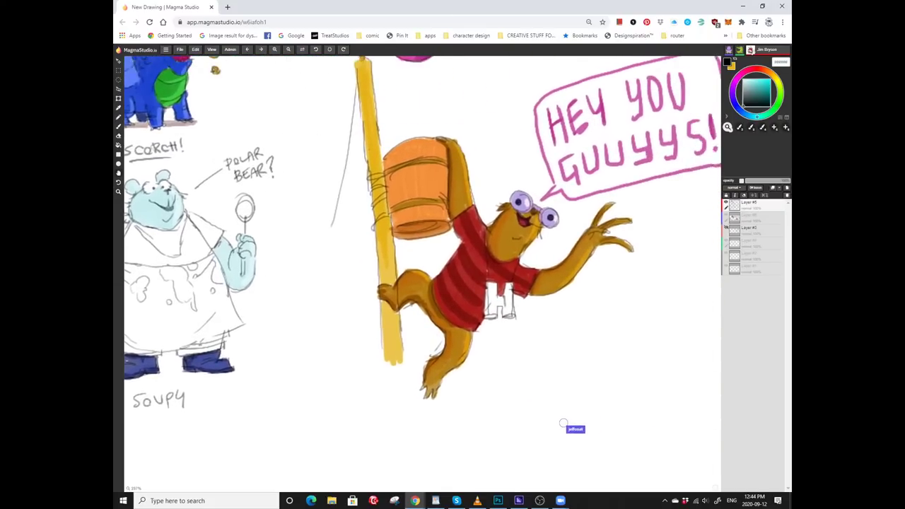
{"action": "scroll", "coordinate": [593, 446], "scroll_direction": "down", "scroll_amount": 4}
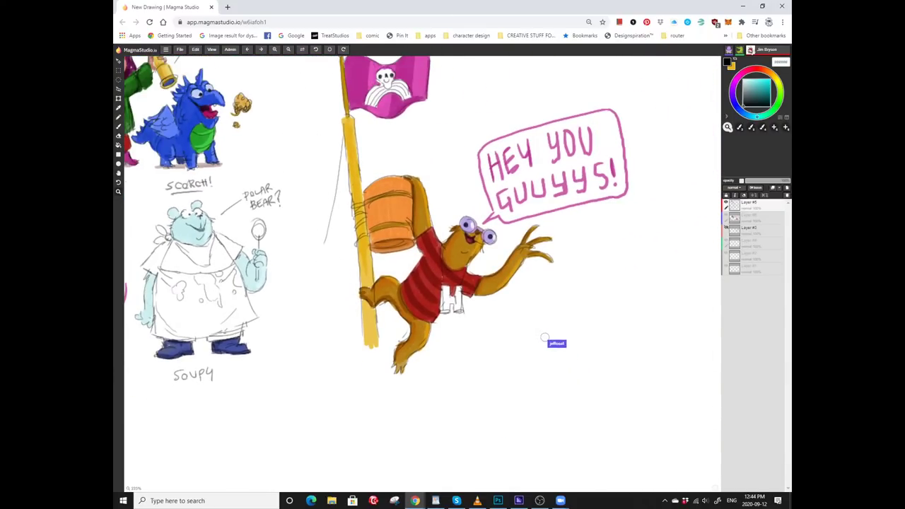
{"action": "scroll", "coordinate": [541, 341], "scroll_direction": "up", "scroll_amount": 2}
{"action": "scroll", "coordinate": [493, 346], "scroll_direction": "up", "scroll_amount": 1}
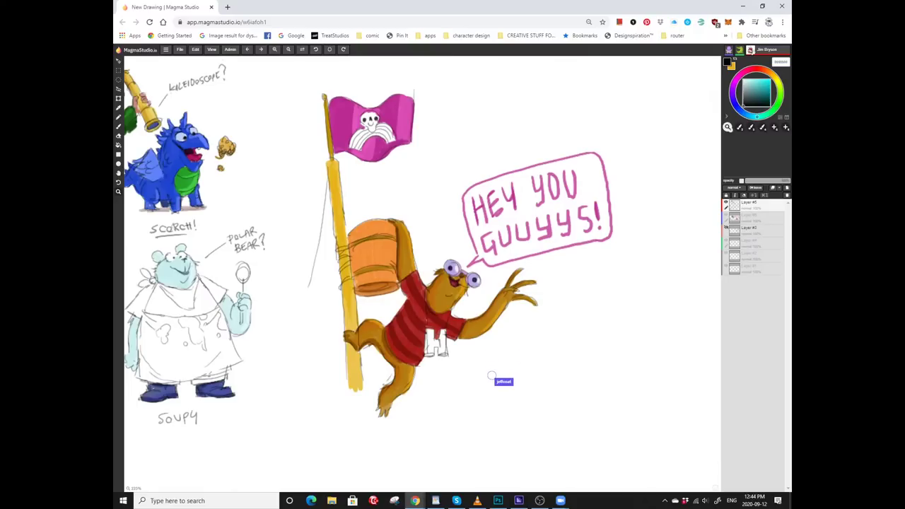
Sketch a new character's rounded head, neck, sloping shoulder and chest outline in the blank area beyond the waving mast climber.
{"action": "scroll", "coordinate": [424, 339], "scroll_direction": "up", "scroll_amount": 2}
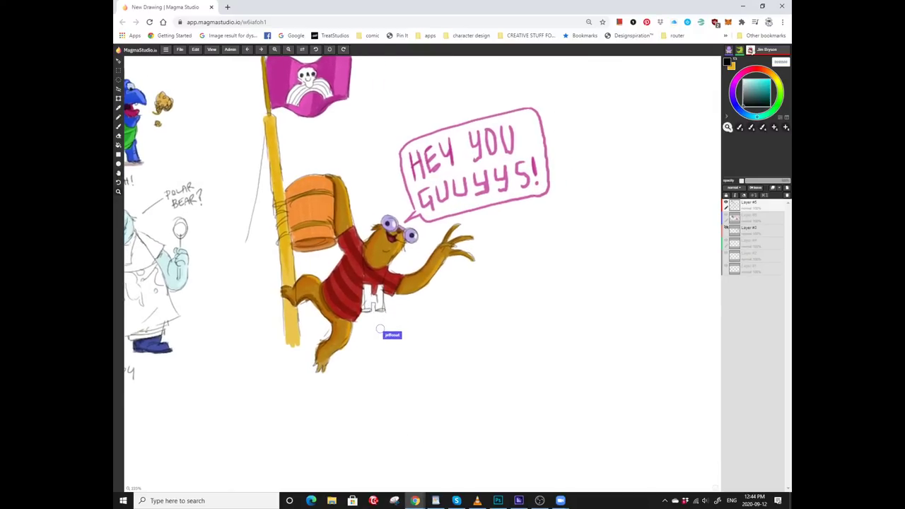
{"action": "scroll", "coordinate": [392, 346], "scroll_direction": "up", "scroll_amount": 1}
{"action": "scroll", "coordinate": [389, 351], "scroll_direction": "up", "scroll_amount": 1}
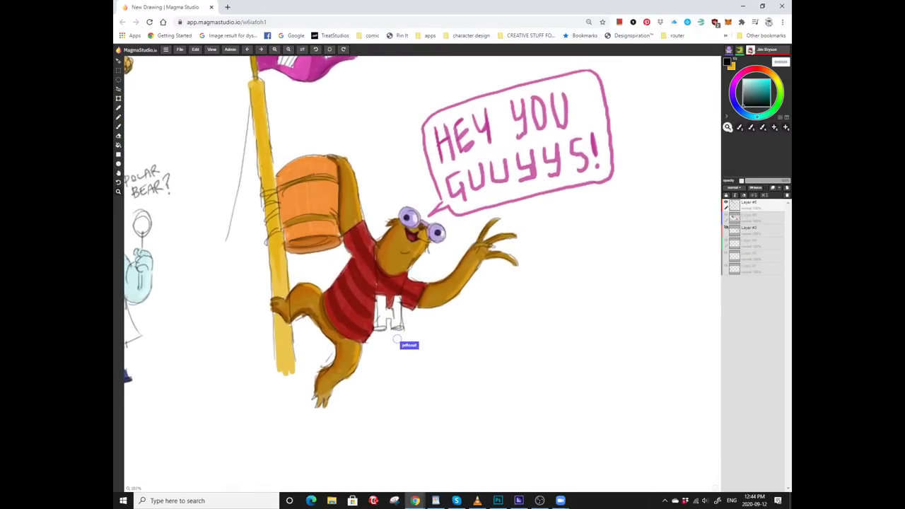
{"action": "scroll", "coordinate": [393, 340], "scroll_direction": "up", "scroll_amount": 1}
{"action": "key", "text": "b"}
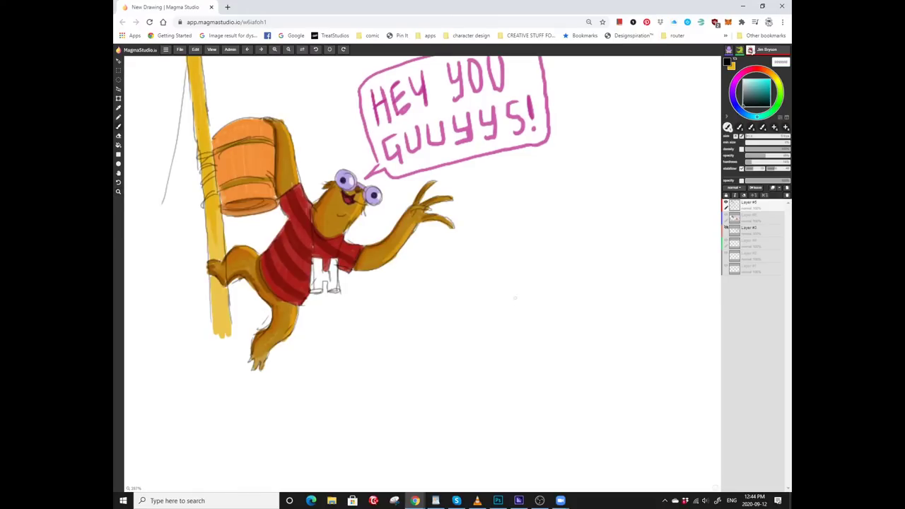
{"action": "mouse_move", "coordinate": [601, 221]}
{"action": "left_mouse_down"}
{"action": "mouse_move", "coordinate": [527, 278]}
{"action": "mouse_move", "coordinate": [511, 244]}
{"action": "mouse_move", "coordinate": [473, 286]}
{"action": "left_mouse_up"}
{"action": "left_click_drag", "start_coordinate": [473, 287], "coordinate": [486, 258]}
{"action": "left_click_drag", "start_coordinate": [550, 337], "coordinate": [522, 320]}
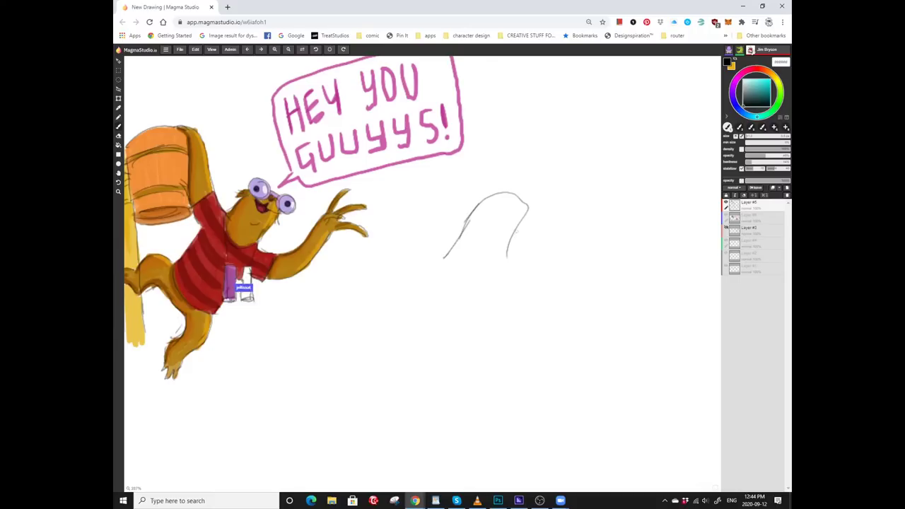
{"action": "mouse_move", "coordinate": [508, 244]}
{"action": "left_mouse_down"}
{"action": "mouse_move", "coordinate": [523, 279]}
{"action": "mouse_move", "coordinate": [538, 244]}
{"action": "mouse_move", "coordinate": [564, 305]}
{"action": "left_mouse_up"}
{"action": "mouse_move", "coordinate": [473, 191]}
{"action": "left_mouse_down"}
{"action": "mouse_move", "coordinate": [410, 261]}
{"action": "mouse_move", "coordinate": [434, 290]}
{"action": "mouse_move", "coordinate": [448, 272]}
{"action": "left_mouse_up"}
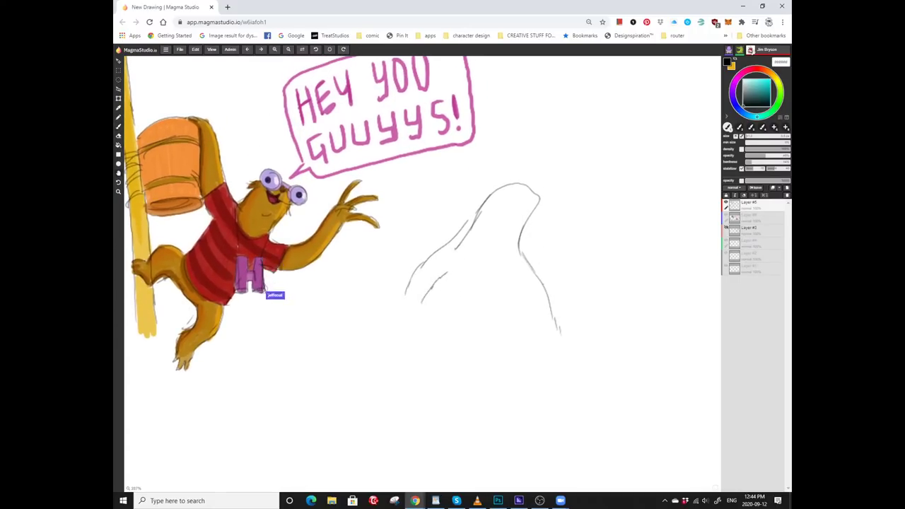
{"action": "mouse_move", "coordinate": [530, 294]}
{"action": "left_mouse_down"}
{"action": "mouse_move", "coordinate": [511, 286]}
{"action": "mouse_move", "coordinate": [502, 267]}
{"action": "left_mouse_up"}
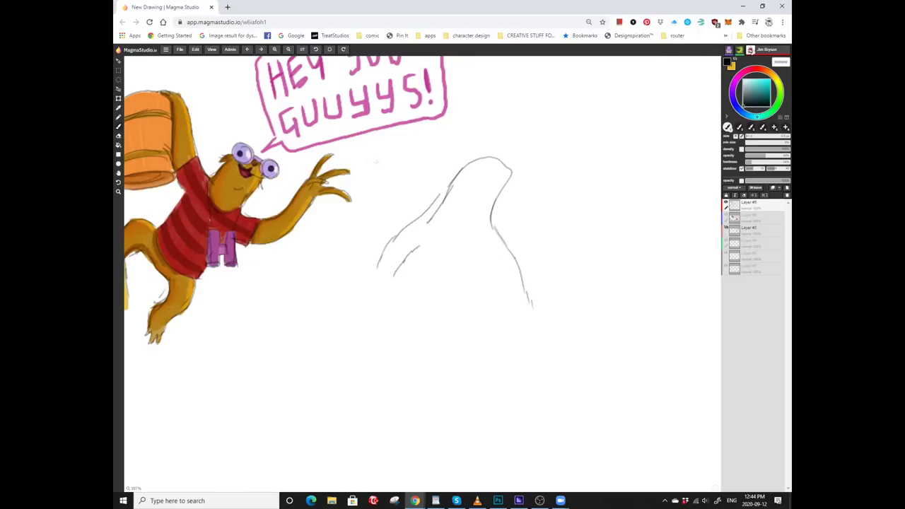
Draw two oval eyes on the new character, rework the top of the head into a brow, and add a small nose and mouth.
{"action": "left_click_drag", "start_coordinate": [474, 163], "coordinate": [458, 218]}
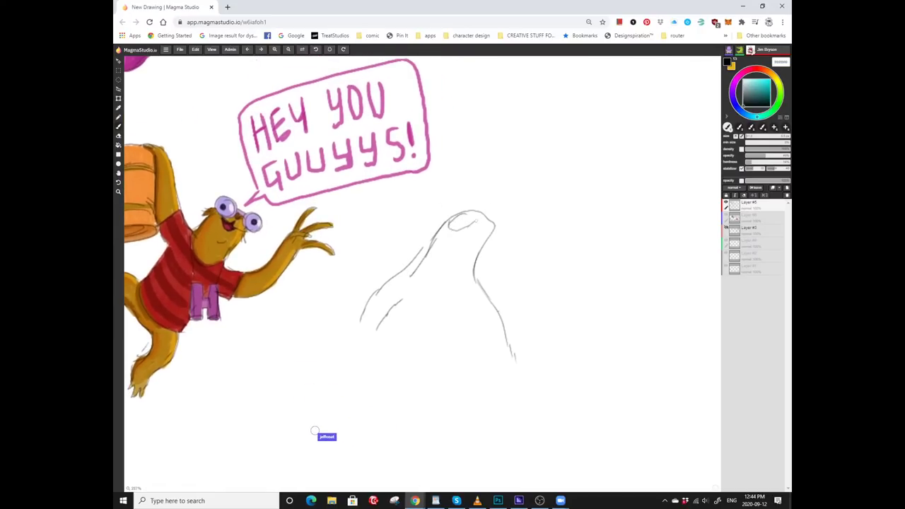
{"action": "scroll", "coordinate": [315, 266], "scroll_direction": "up", "scroll_amount": 1}
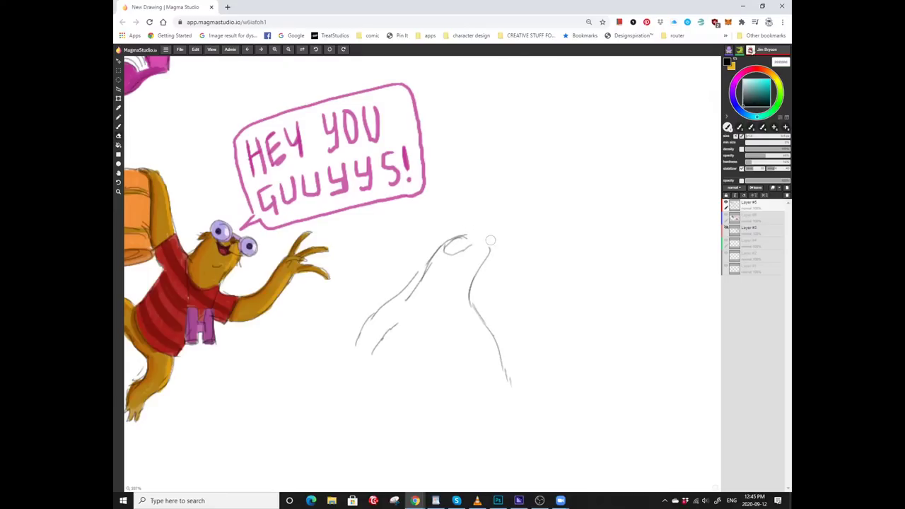
{"action": "scroll", "coordinate": [490, 240], "scroll_direction": "up", "scroll_amount": 1}
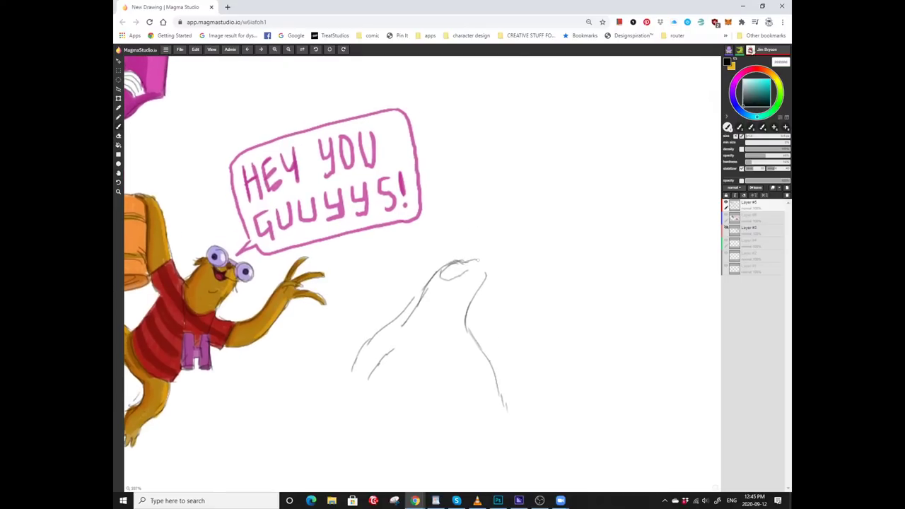
{"action": "scroll", "coordinate": [479, 260], "scroll_direction": "down", "scroll_amount": 1}
{"action": "scroll", "coordinate": [476, 245], "scroll_direction": "down", "scroll_amount": 1}
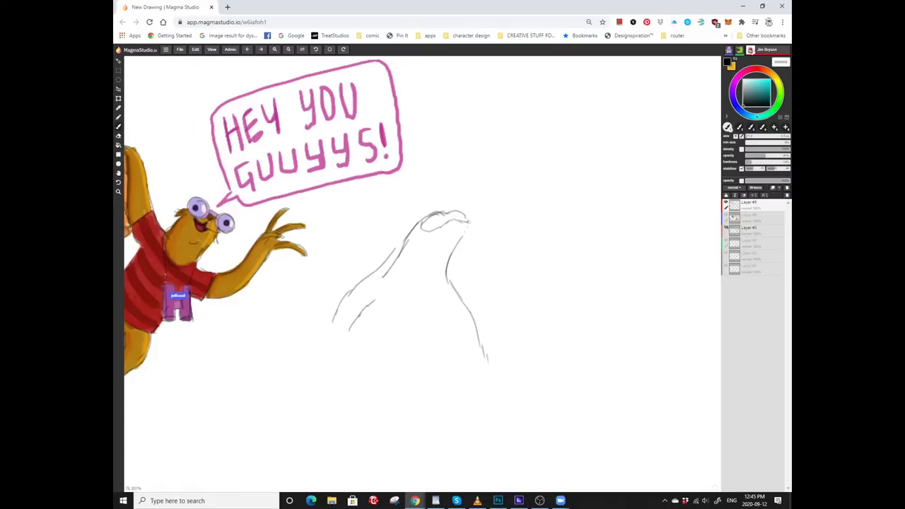
{"action": "scroll", "coordinate": [466, 221], "scroll_direction": "left", "scroll_amount": 2}
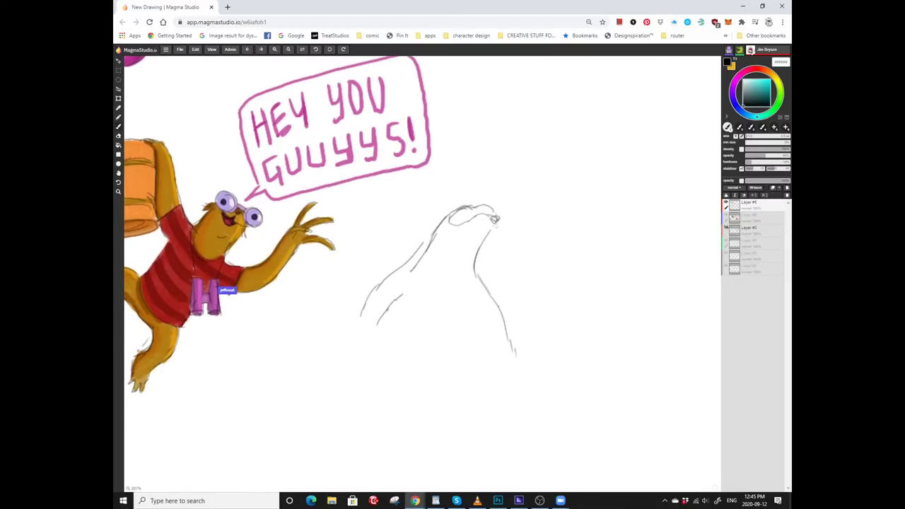
{"action": "scroll", "coordinate": [492, 228], "scroll_direction": "up", "scroll_amount": 1}
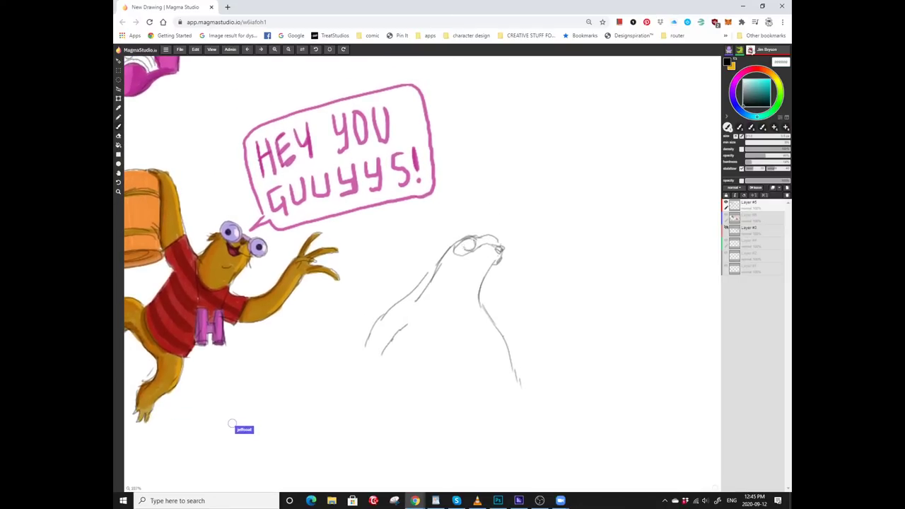
{"action": "scroll", "coordinate": [464, 238], "scroll_direction": "right", "scroll_amount": 2}
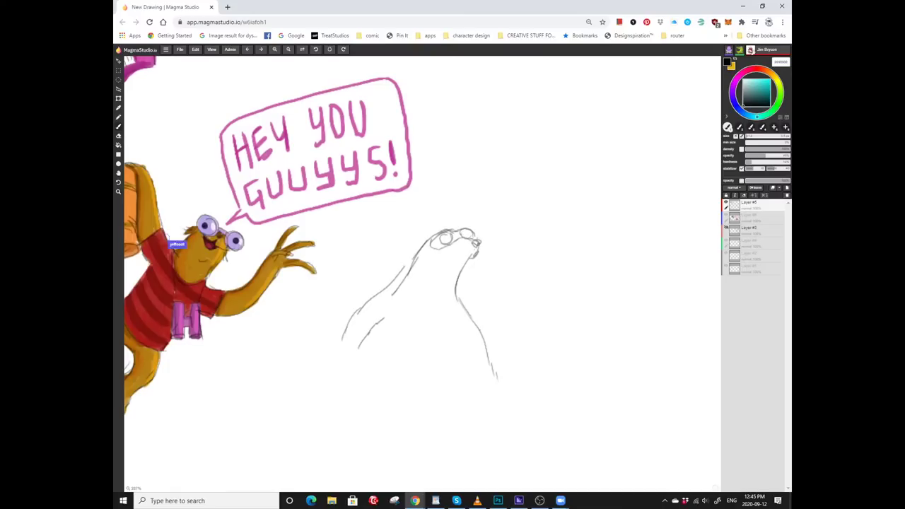
Add pupils, a wide mouth line and a small pointed lower lip to the new character's face.
{"action": "scroll", "coordinate": [464, 237], "scroll_direction": "left", "scroll_amount": 2}
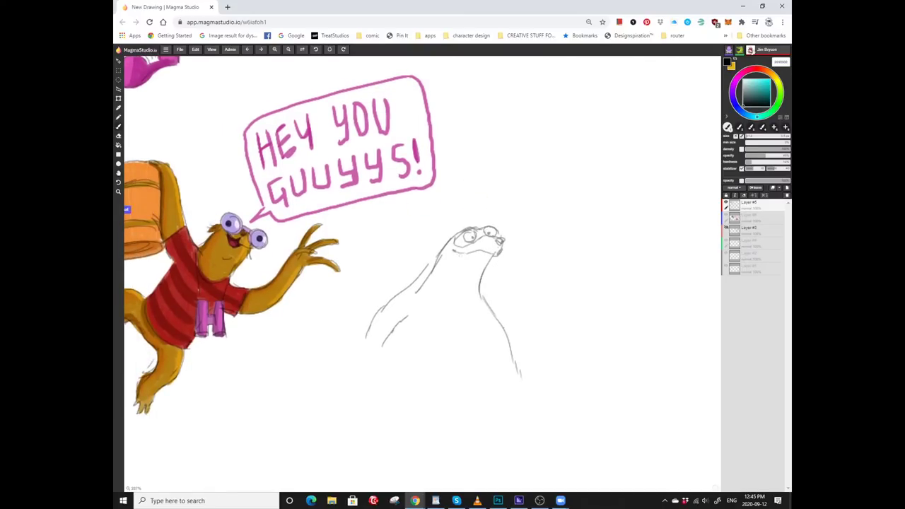
{"action": "scroll", "coordinate": [463, 237], "scroll_direction": "up", "scroll_amount": 2}
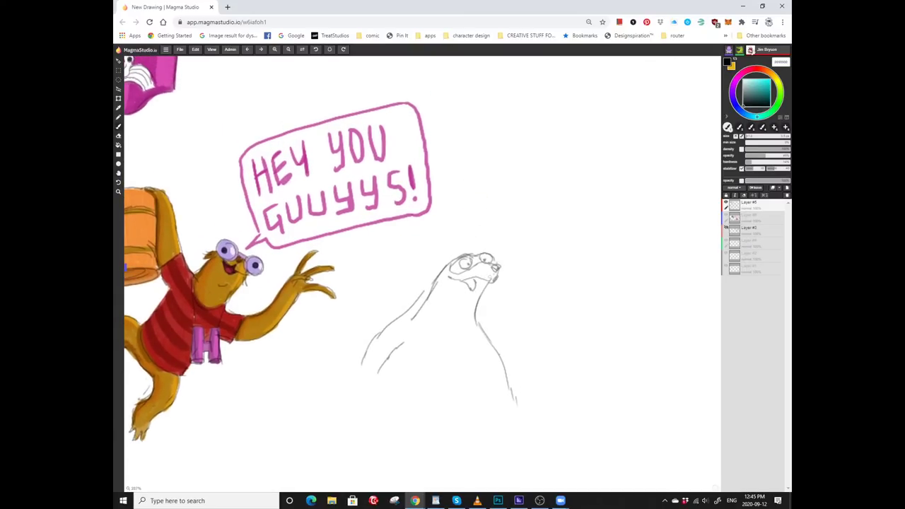
{"action": "scroll", "coordinate": [452, 274], "scroll_direction": "down", "scroll_amount": 2}
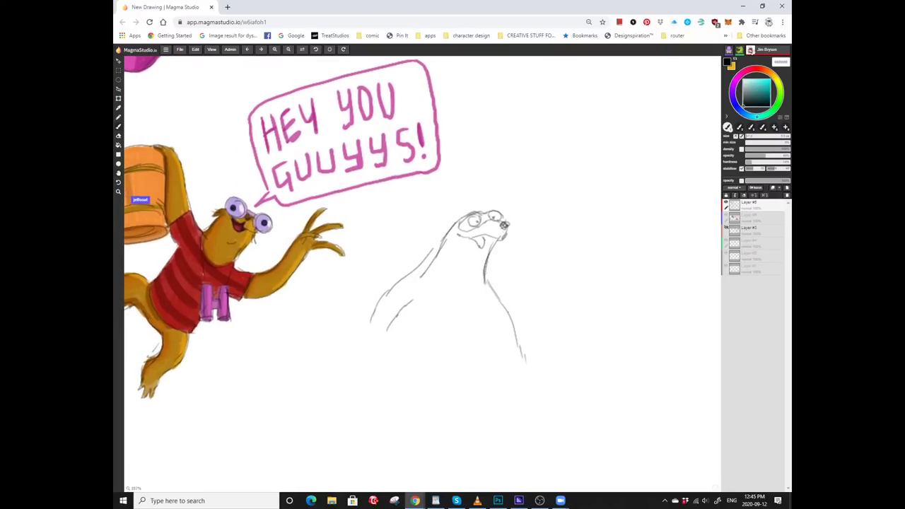
Draw a neckerchief around the new character's neck, with a two-tailed knot behind the shoulder.
{"action": "scroll", "coordinate": [452, 273], "scroll_direction": "down", "scroll_amount": 2}
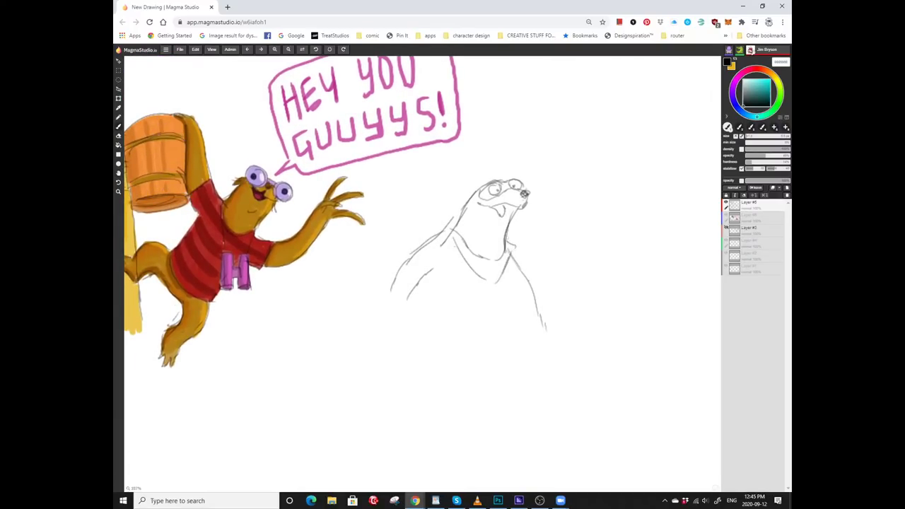
{"action": "scroll", "coordinate": [452, 273], "scroll_direction": "down", "scroll_amount": 1}
{"action": "scroll", "coordinate": [452, 274], "scroll_direction": "up", "scroll_amount": 1}
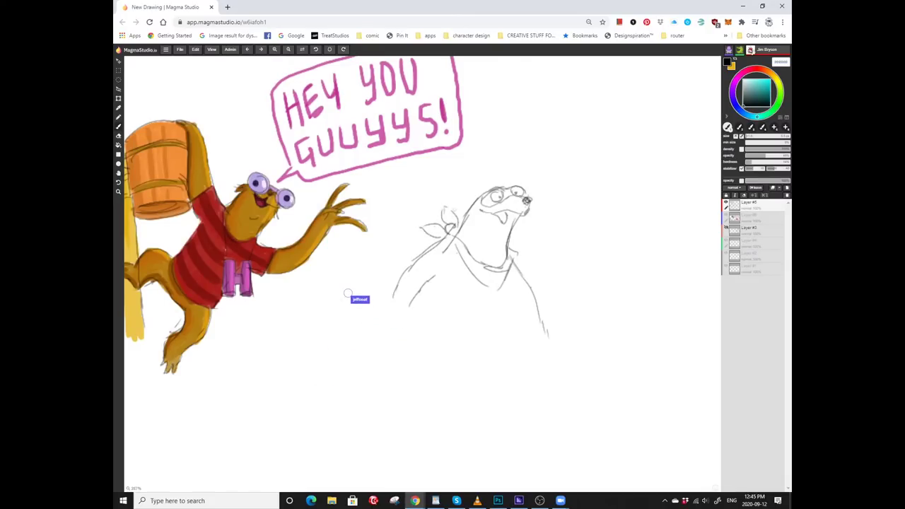
{"action": "scroll", "coordinate": [452, 273], "scroll_direction": "down", "scroll_amount": 1}
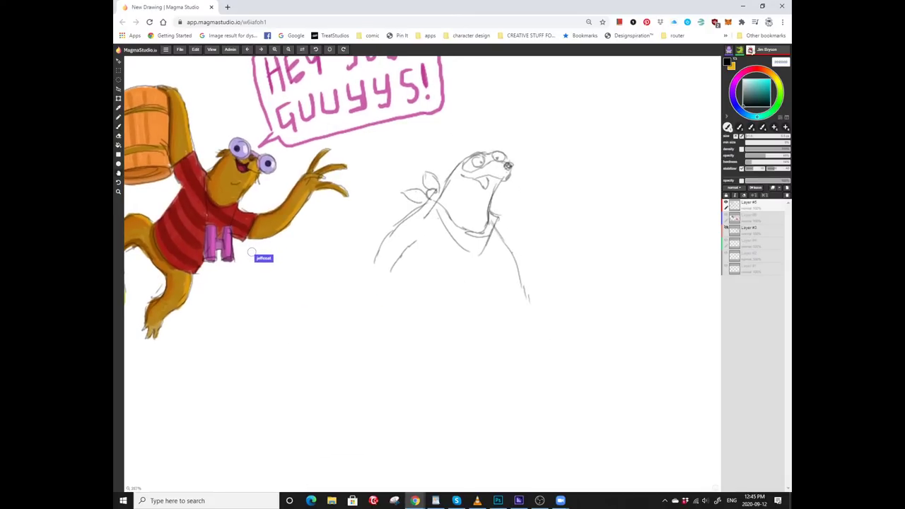
Draw short sleeve hems across both of the new character's upper arms.
{"action": "scroll", "coordinate": [452, 274], "scroll_direction": "left", "scroll_amount": 1}
{"action": "scroll", "coordinate": [452, 274], "scroll_direction": "right", "scroll_amount": 1}
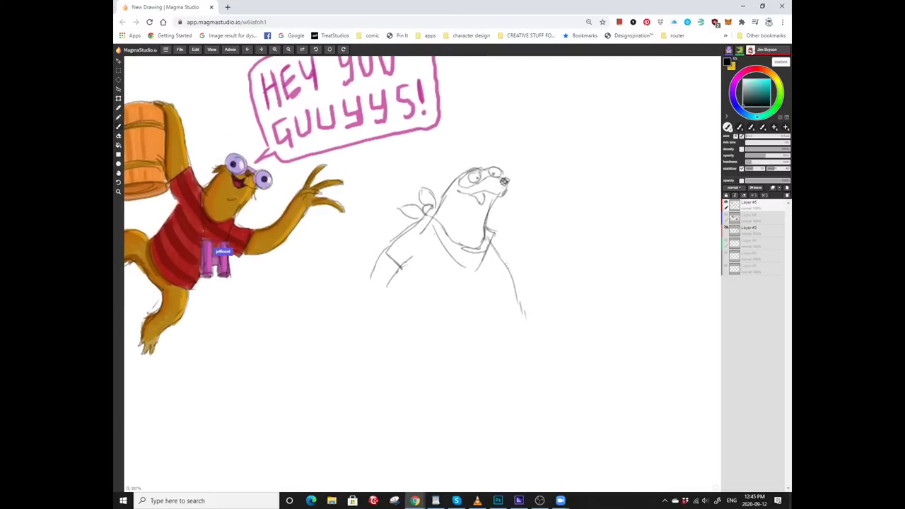
{"action": "scroll", "coordinate": [422, 274], "scroll_direction": "down", "scroll_amount": 4}
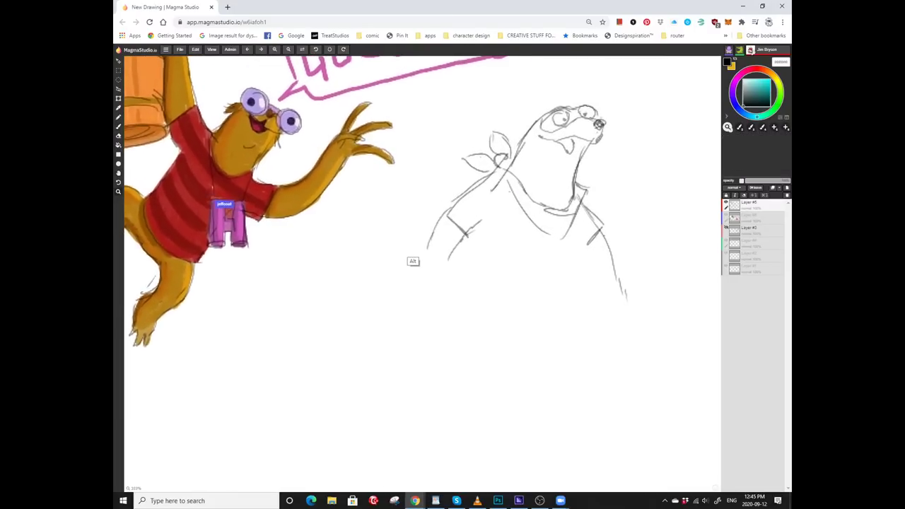
Sketch a second new character's wide, rounded head outline with jagged cheek fur in the blank area below Salty and Soupy.
{"action": "scroll", "coordinate": [422, 252], "scroll_direction": "left", "scroll_amount": 2}
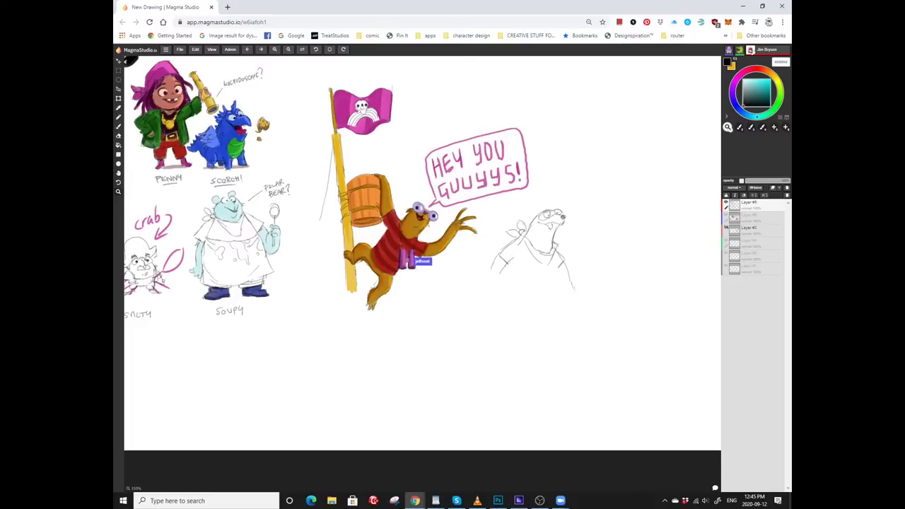
{"action": "scroll", "coordinate": [422, 252], "scroll_direction": "left", "scroll_amount": 5}
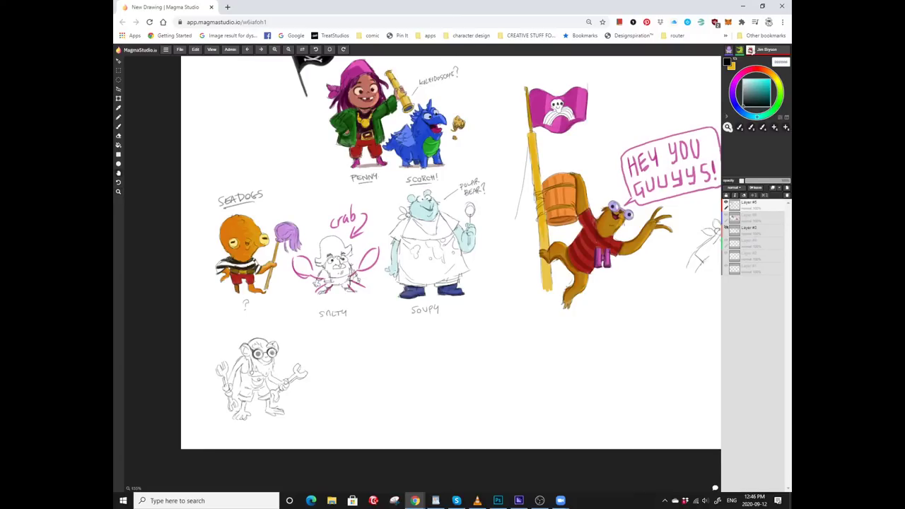
{"action": "scroll", "coordinate": [451, 253], "scroll_direction": "down", "scroll_amount": 3}
{"action": "scroll", "coordinate": [451, 252], "scroll_direction": "up", "scroll_amount": 3}
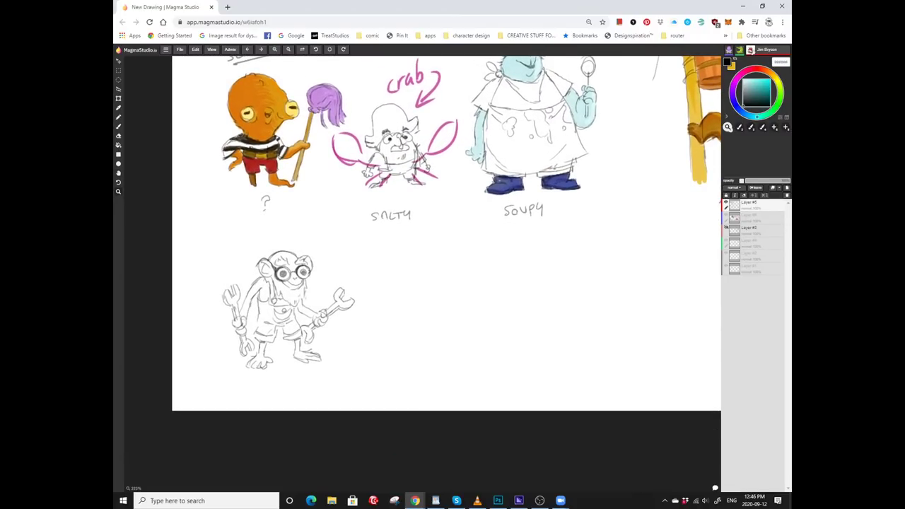
{"action": "scroll", "coordinate": [446, 299], "scroll_direction": "up", "scroll_amount": 3}
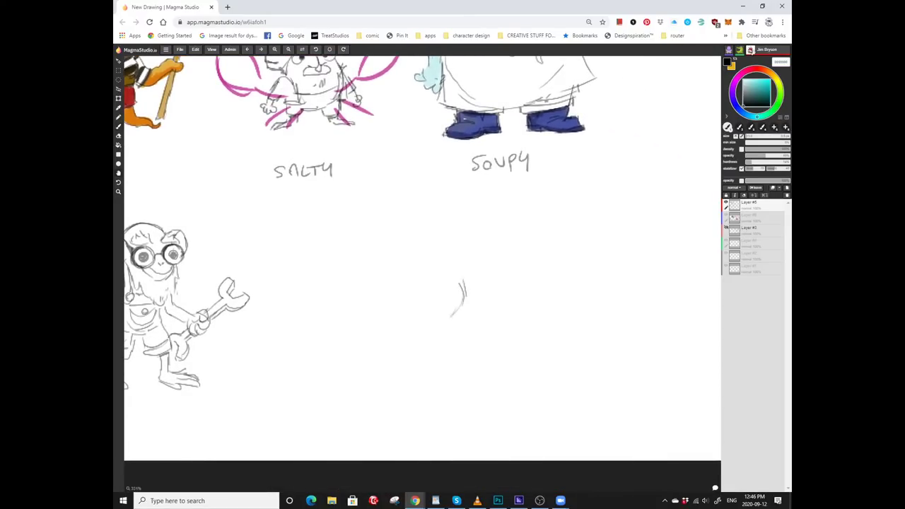
{"action": "scroll", "coordinate": [422, 258], "scroll_direction": "up", "scroll_amount": 1}
{"action": "scroll", "coordinate": [417, 266], "scroll_direction": "down", "scroll_amount": 1}
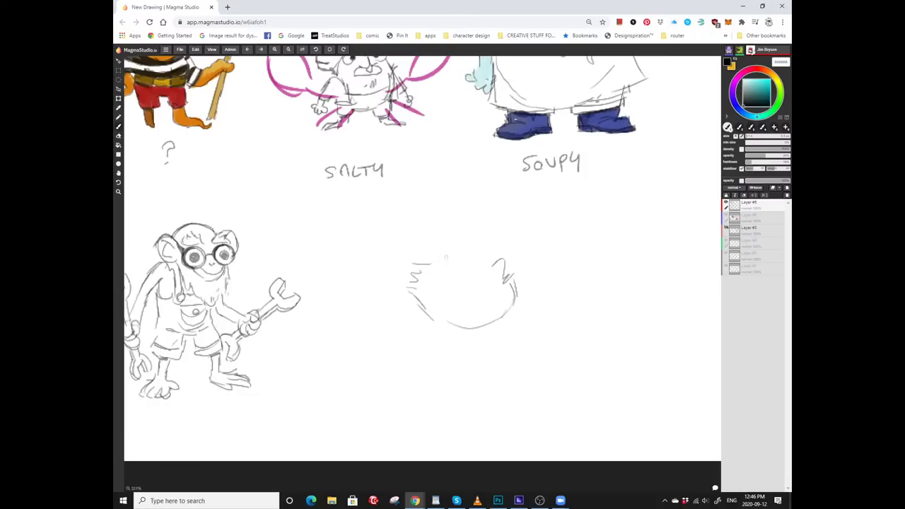
{"action": "scroll", "coordinate": [422, 271], "scroll_direction": "up", "scroll_amount": 1}
Draw a round eye on the furry head, with a curved forehead line and a slanting strap running above it.
{"action": "scroll", "coordinate": [422, 304], "scroll_direction": "up", "scroll_amount": 4}
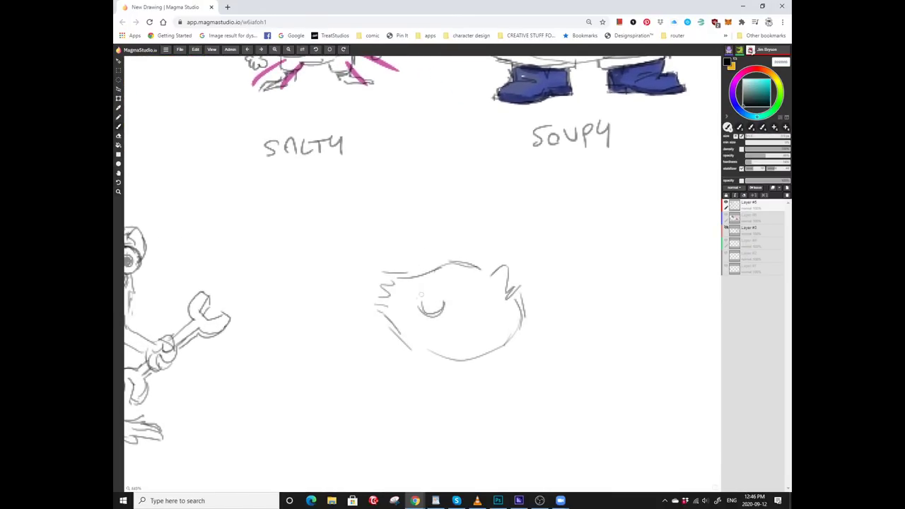
{"action": "scroll", "coordinate": [437, 309], "scroll_direction": "up", "scroll_amount": 1}
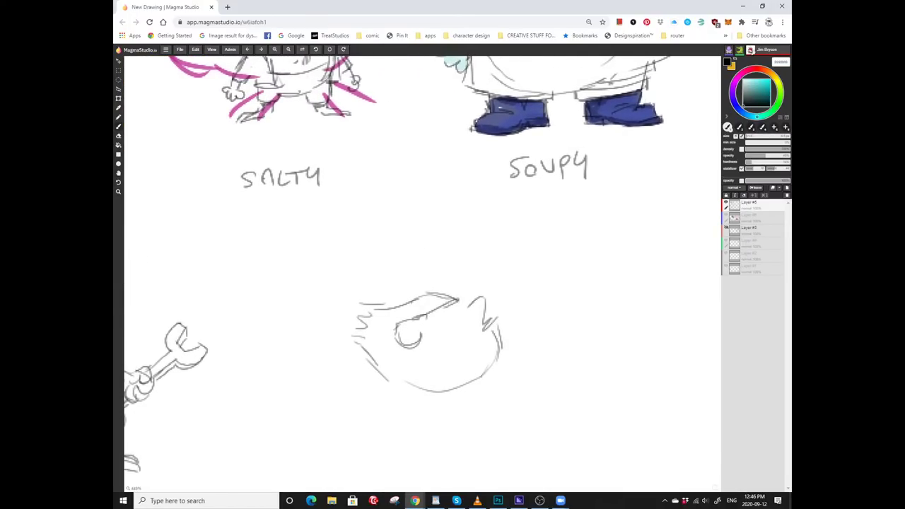
{"action": "scroll", "coordinate": [393, 264], "scroll_direction": "down", "scroll_amount": 1}
{"action": "scroll", "coordinate": [432, 298], "scroll_direction": "up", "scroll_amount": 1}
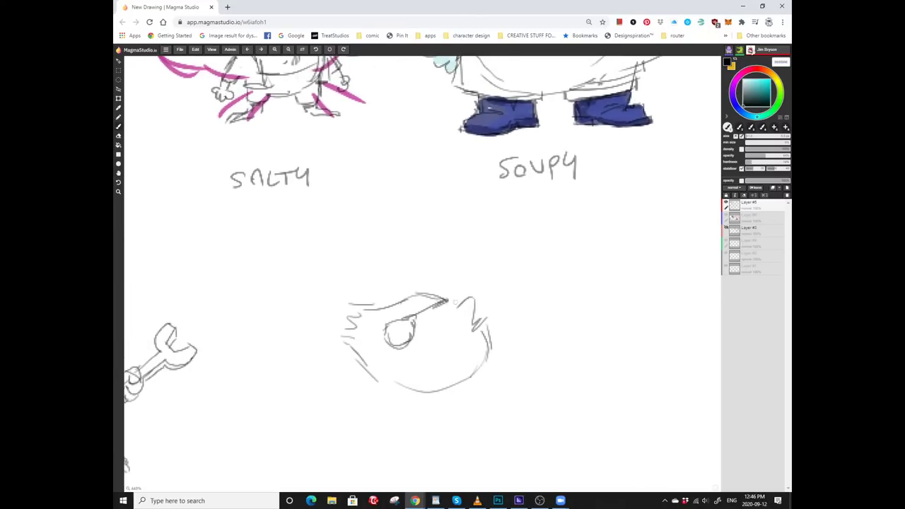
Sketch two pointed cat ears on top of the furry head.
{"action": "scroll", "coordinate": [432, 279], "scroll_direction": "down", "scroll_amount": 1}
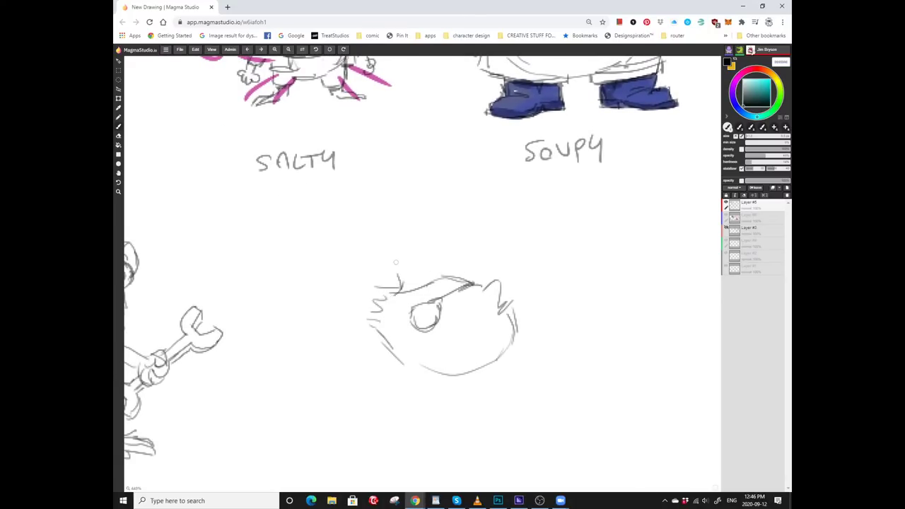
{"action": "scroll", "coordinate": [424, 273], "scroll_direction": "up", "scroll_amount": 1}
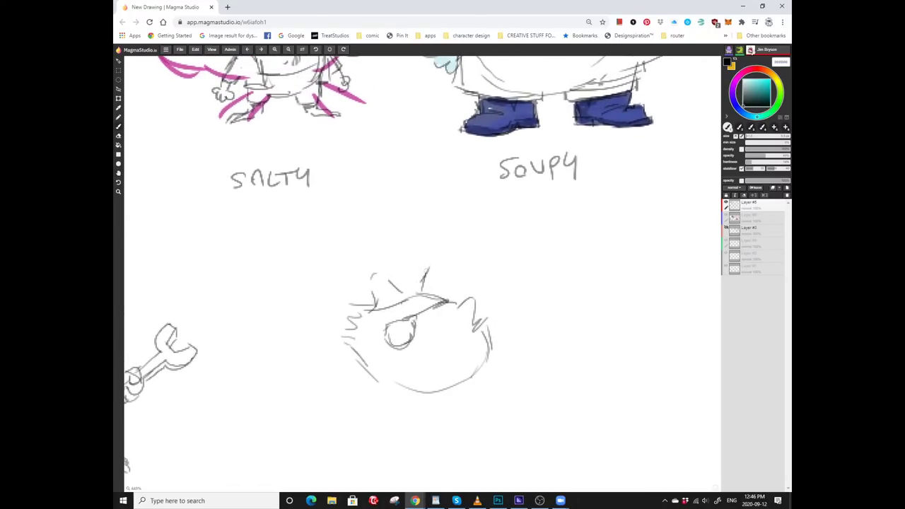
{"action": "scroll", "coordinate": [444, 276], "scroll_direction": "down", "scroll_amount": 1}
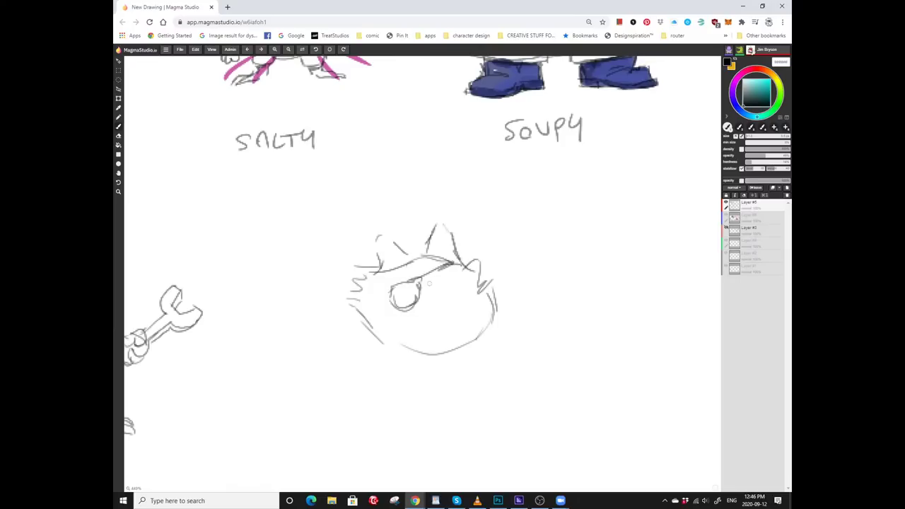
Draw a curved muzzle line down the middle of the cat's face and a second round eye beyond it.
{"action": "scroll", "coordinate": [422, 284], "scroll_direction": "down", "scroll_amount": 1}
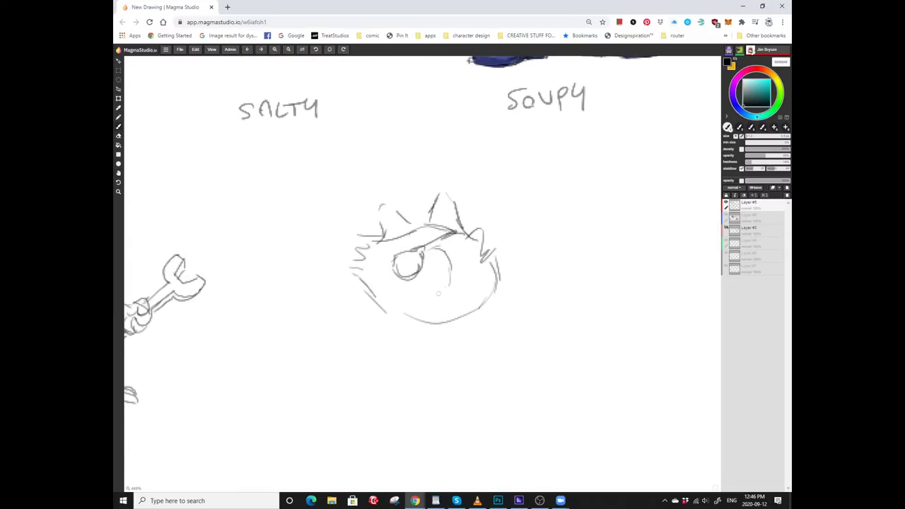
{"action": "scroll", "coordinate": [438, 292], "scroll_direction": "up", "scroll_amount": 1}
{"action": "scroll", "coordinate": [439, 267], "scroll_direction": "down", "scroll_amount": 1}
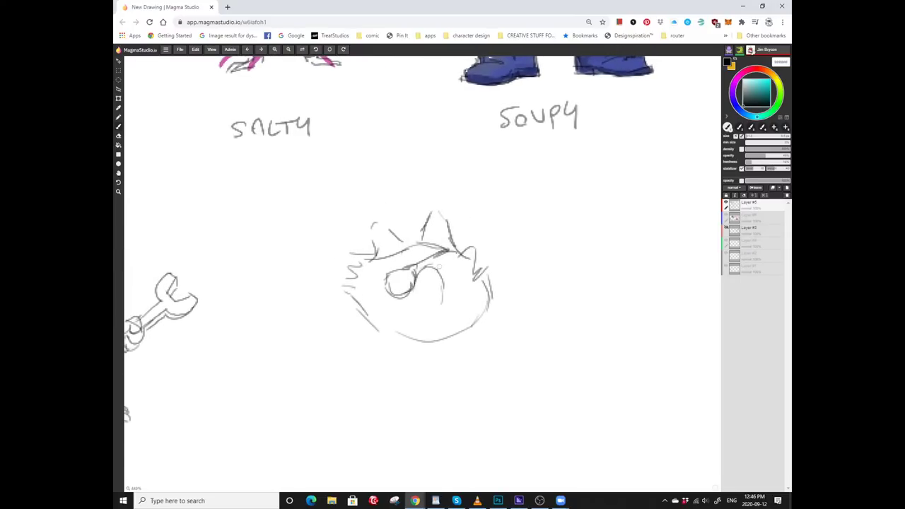
{"action": "scroll", "coordinate": [417, 272], "scroll_direction": "left", "scroll_amount": 1}
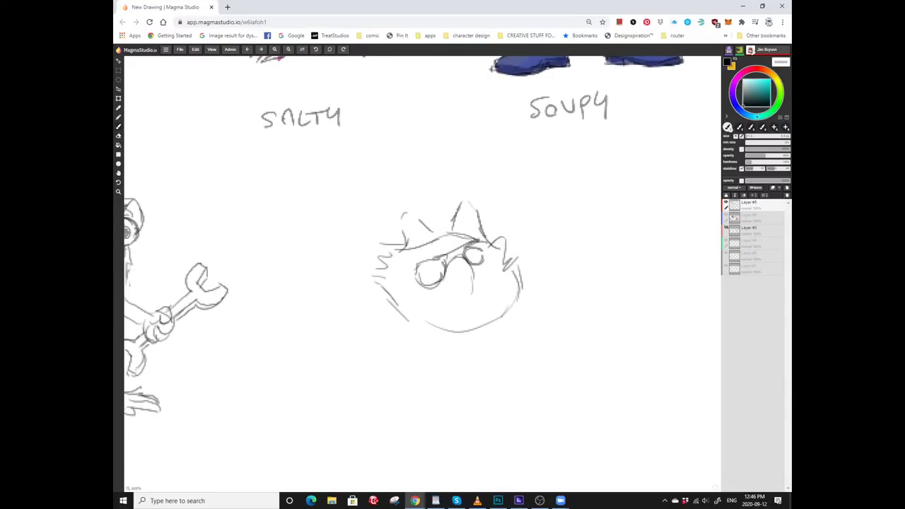
Erase the cat's first eye and replace it with a dark-shaded, flat-topped eye patch below the slanting strap.
{"action": "scroll", "coordinate": [427, 261], "scroll_direction": "up", "scroll_amount": 1}
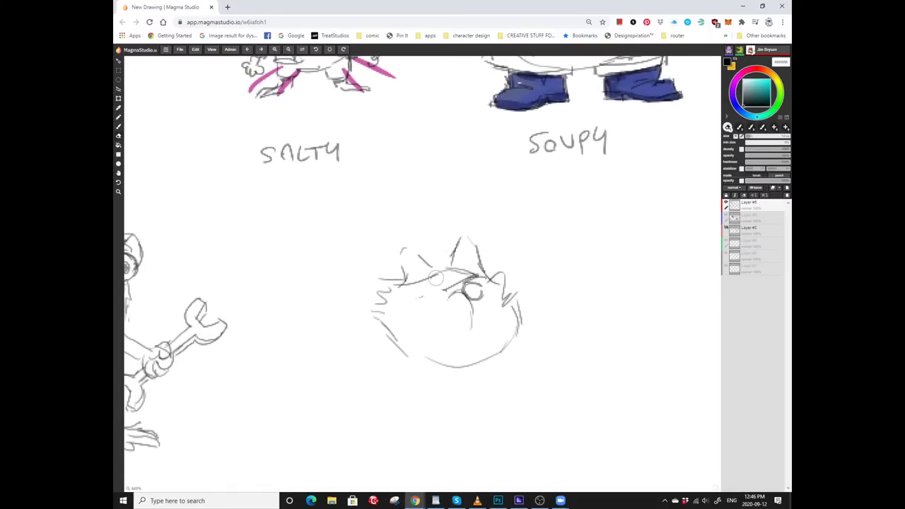
{"action": "key", "text": "b"}
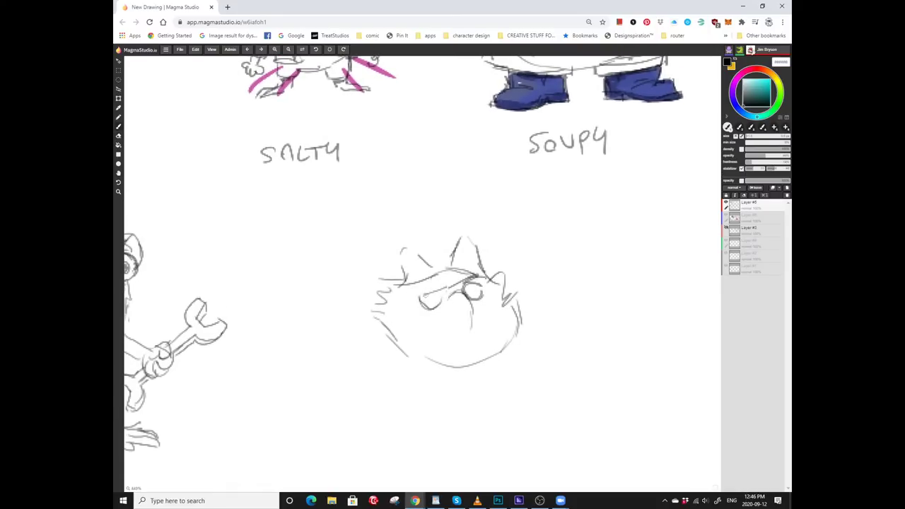
{"action": "scroll", "coordinate": [430, 283], "scroll_direction": "down", "scroll_amount": 1}
{"action": "scroll", "coordinate": [430, 283], "scroll_direction": "left", "scroll_amount": 1}
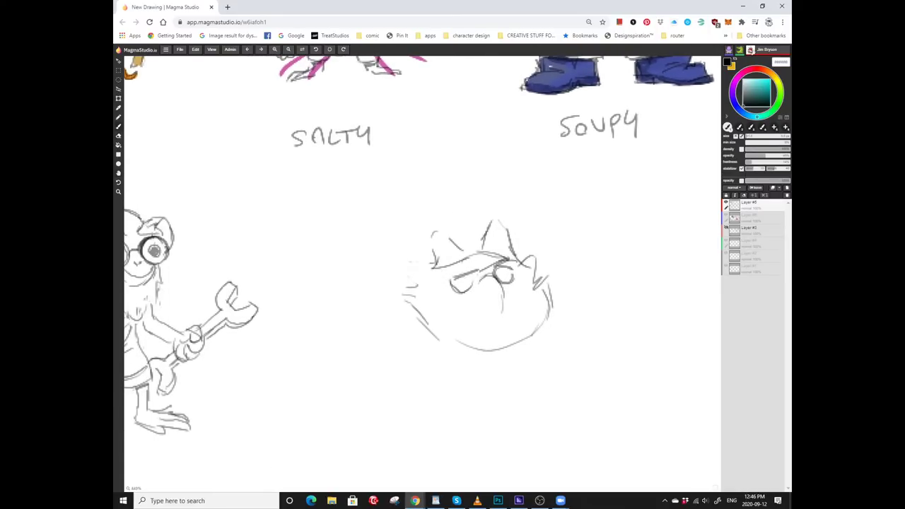
{"action": "scroll", "coordinate": [430, 283], "scroll_direction": "down", "scroll_amount": 1}
{"action": "scroll", "coordinate": [430, 282], "scroll_direction": "right", "scroll_amount": 1}
{"action": "scroll", "coordinate": [429, 283], "scroll_direction": "up", "scroll_amount": 1}
{"action": "scroll", "coordinate": [430, 283], "scroll_direction": "right", "scroll_amount": 1}
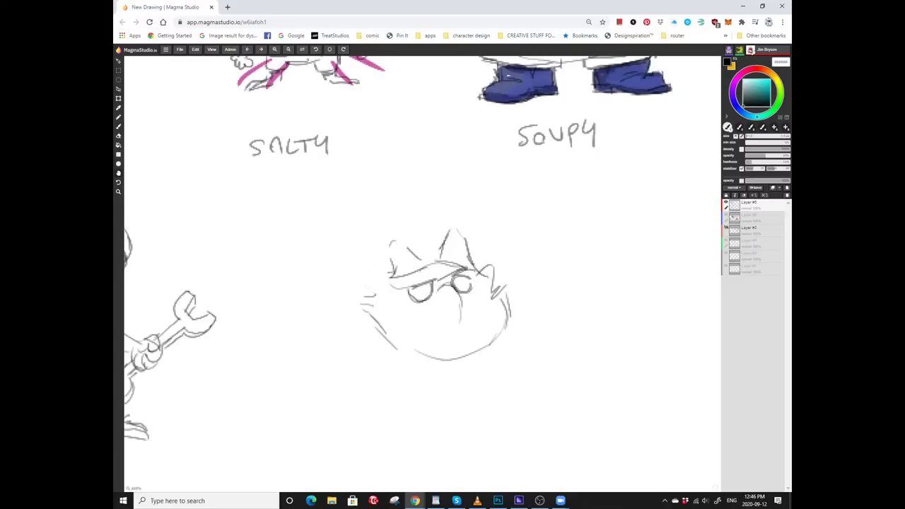
{"action": "scroll", "coordinate": [430, 291], "scroll_direction": "down", "scroll_amount": 1}
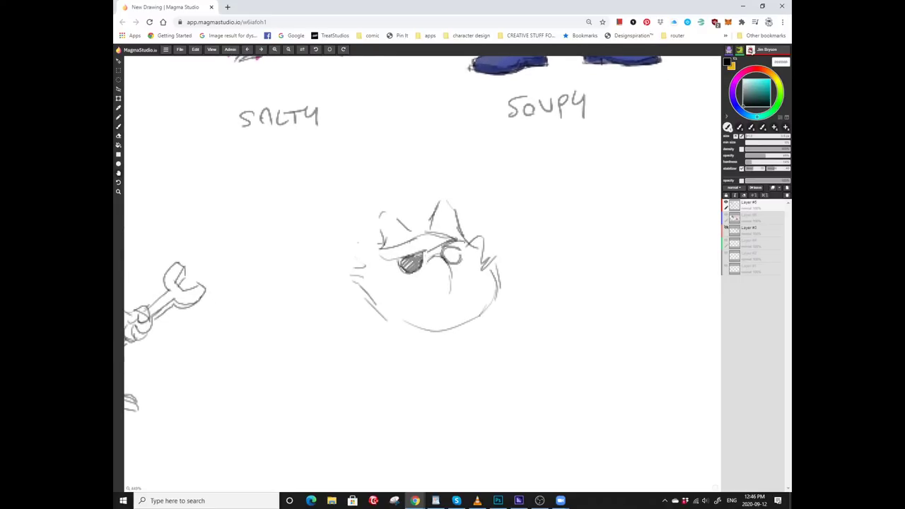
Add a small nose and a pupil to the cat, and firm up the ear and headband lines above the eye patch.
{"action": "scroll", "coordinate": [430, 292], "scroll_direction": "down", "scroll_amount": 1}
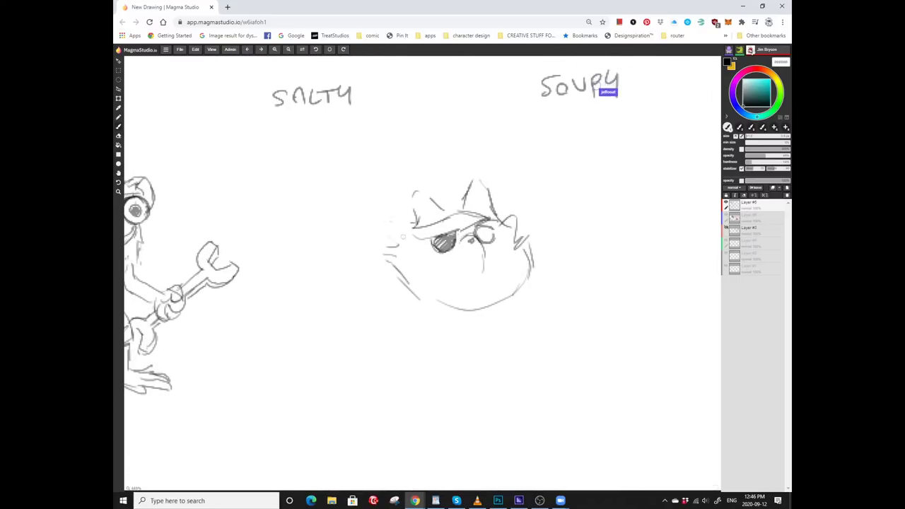
{"action": "scroll", "coordinate": [430, 292], "scroll_direction": "up", "scroll_amount": 2}
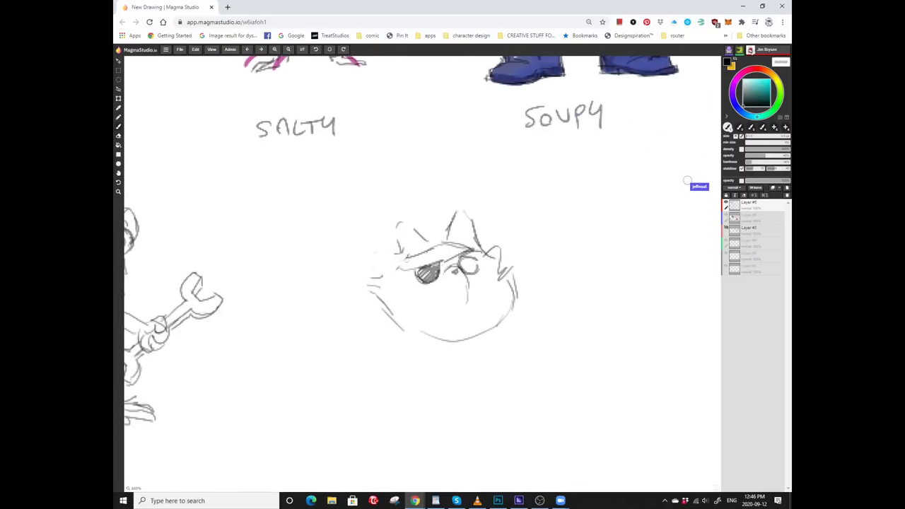
{"action": "mouse_move", "coordinate": [399, 270]}
{"action": "left_mouse_down"}
{"action": "mouse_move", "coordinate": [396, 252]}
{"action": "mouse_move", "coordinate": [415, 228]}
{"action": "left_mouse_up"}
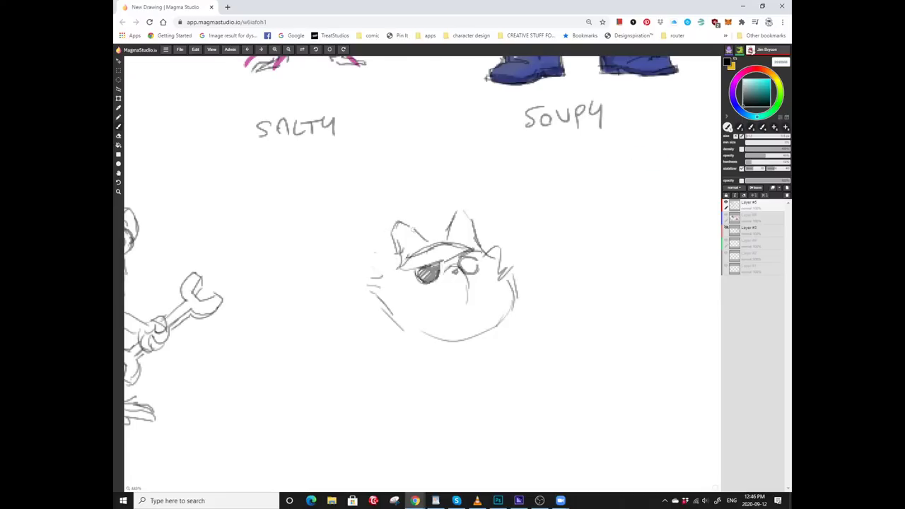
{"action": "scroll", "coordinate": [430, 291], "scroll_direction": "down", "scroll_amount": 1}
{"action": "scroll", "coordinate": [429, 292], "scroll_direction": "up", "scroll_amount": 1}
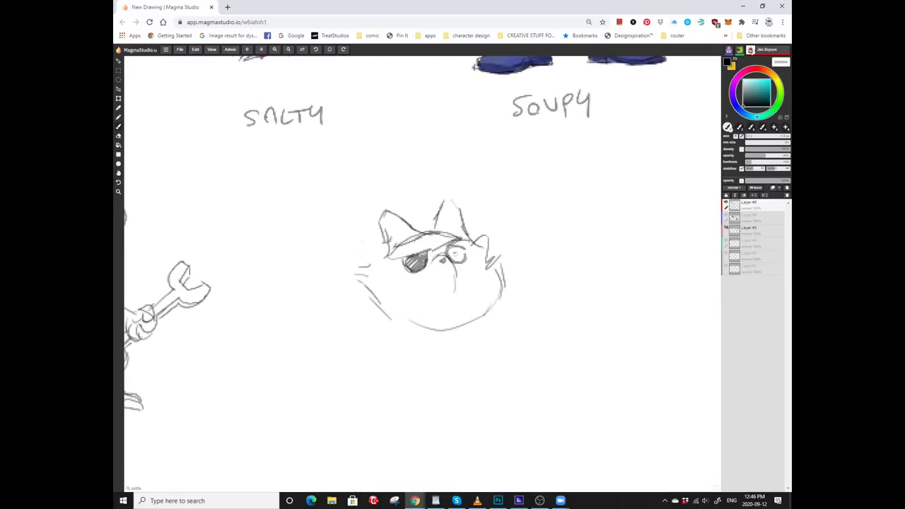
Add a brow above the eye patch, lines under the open eye, and a small curved mouth below the cat's nose.
{"action": "key", "text": "ctrl"}
{"action": "scroll", "coordinate": [471, 256], "scroll_direction": "up", "scroll_amount": 1}
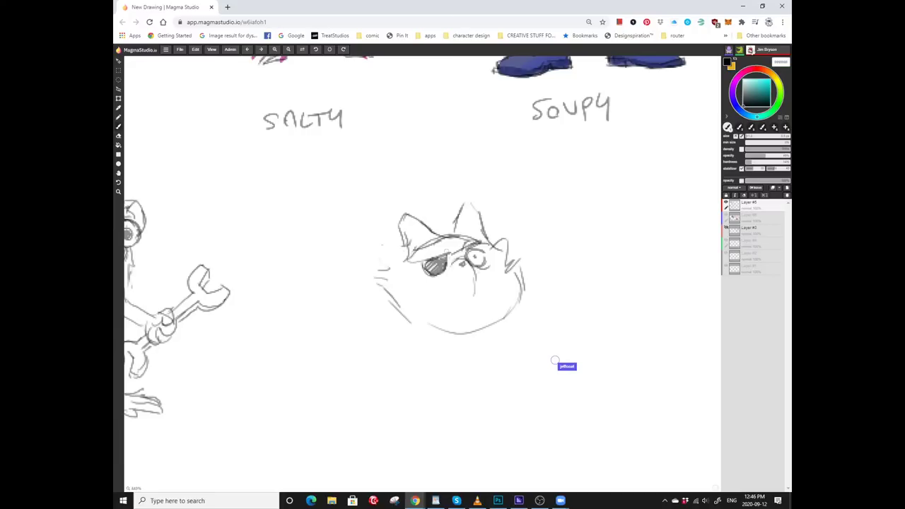
{"action": "scroll", "coordinate": [471, 257], "scroll_direction": "down", "scroll_amount": 1}
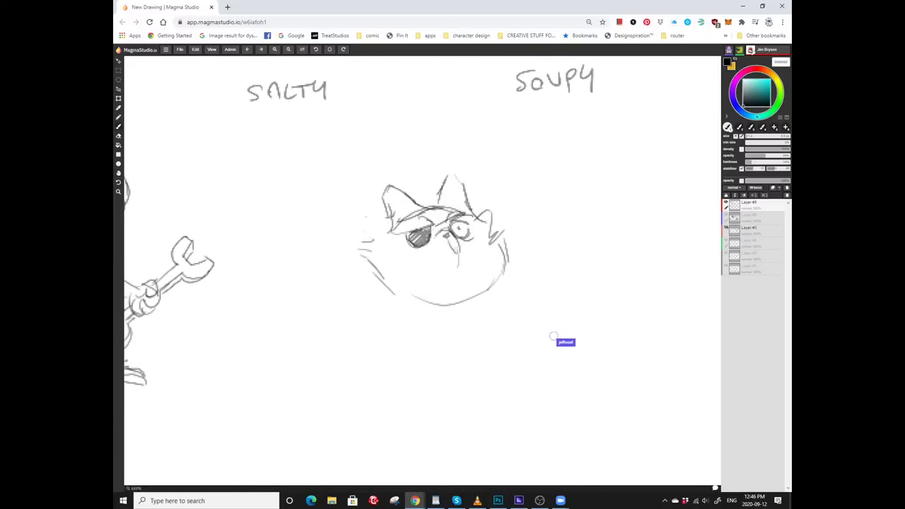
{"action": "mouse_move", "coordinate": [458, 246]}
{"action": "left_mouse_down"}
{"action": "mouse_move", "coordinate": [401, 249]}
{"action": "mouse_move", "coordinate": [434, 262]}
{"action": "left_mouse_up"}
{"action": "scroll", "coordinate": [452, 254], "scroll_direction": "up", "scroll_amount": 2}
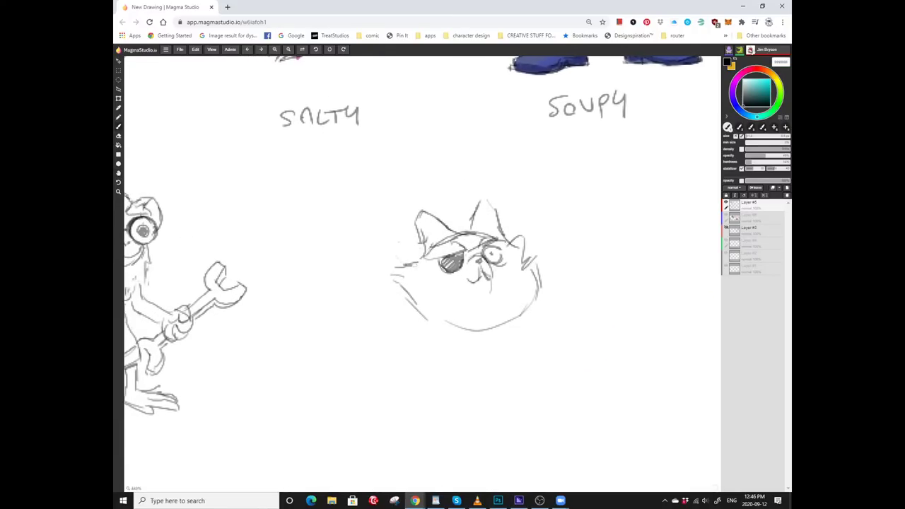
{"action": "scroll", "coordinate": [452, 254], "scroll_direction": "down", "scroll_amount": 1}
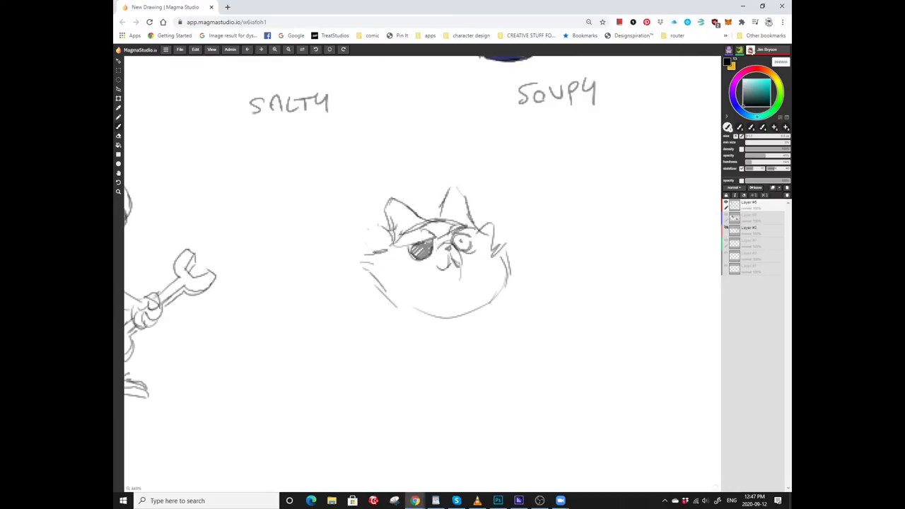
Round off the cat's tall ear with fur strokes and complete its furry cheek and jaw outline.
{"action": "scroll", "coordinate": [452, 255], "scroll_direction": "up", "scroll_amount": 2}
{"action": "scroll", "coordinate": [452, 255], "scroll_direction": "right", "scroll_amount": 2}
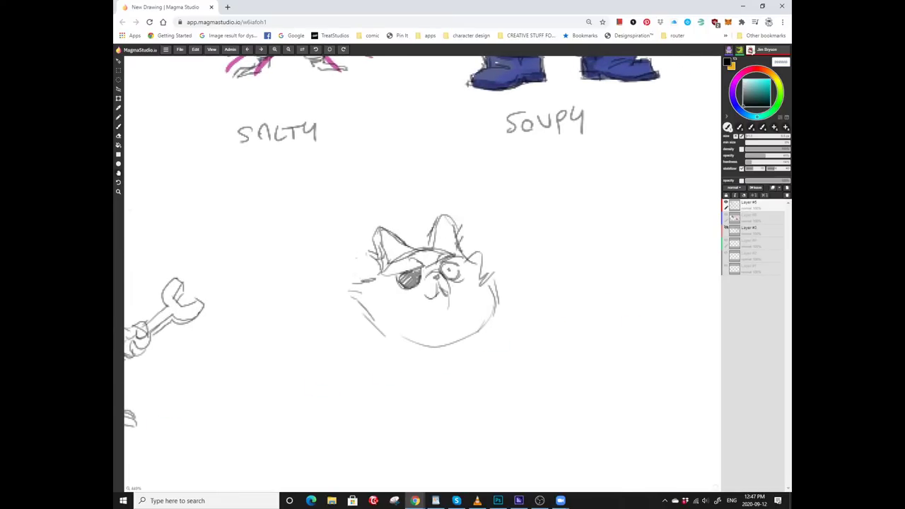
{"action": "scroll", "coordinate": [453, 254], "scroll_direction": "down", "scroll_amount": 2}
{"action": "scroll", "coordinate": [414, 263], "scroll_direction": "down", "scroll_amount": 1}
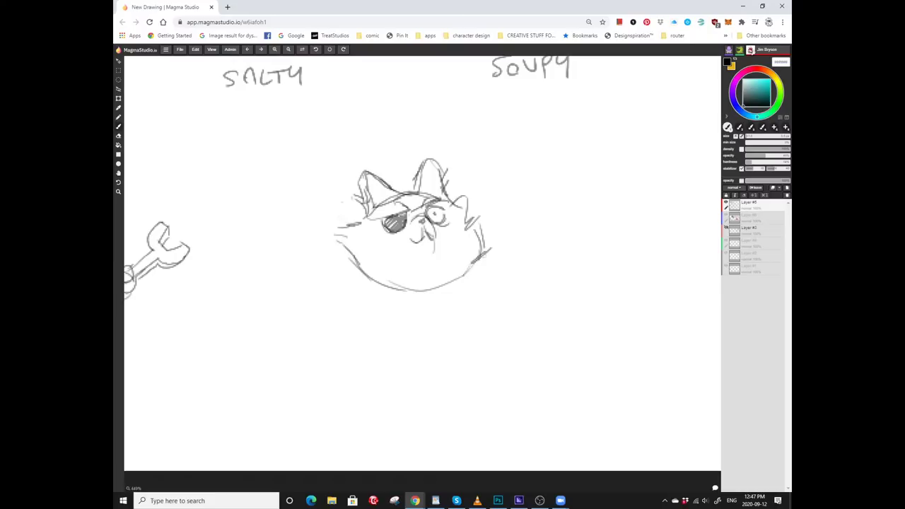
{"action": "scroll", "coordinate": [414, 262], "scroll_direction": "down", "scroll_amount": 3}
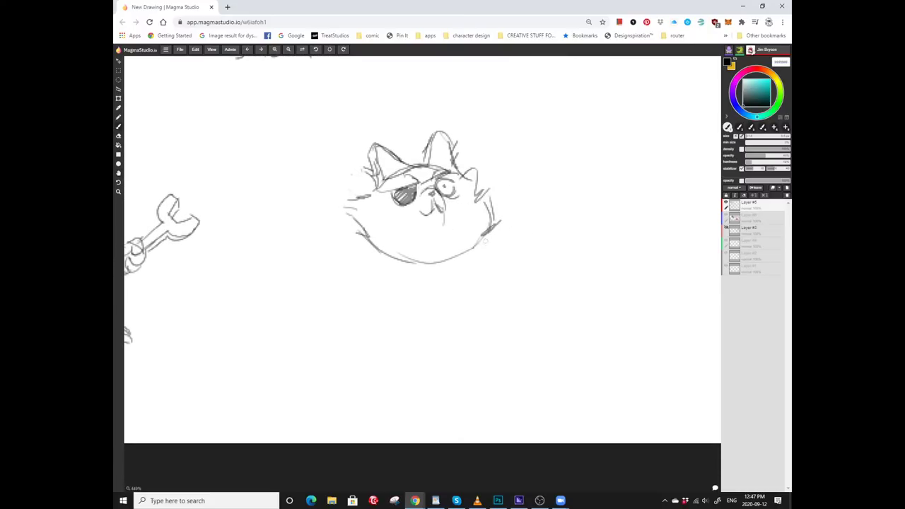
Sketch short side, front and hem lines for the cat's open vest below its head.
{"action": "left_click_drag", "start_coordinate": [477, 256], "coordinate": [457, 301]}
{"action": "scroll", "coordinate": [408, 296], "scroll_direction": "down", "scroll_amount": 1}
{"action": "mouse_move", "coordinate": [449, 243]}
{"action": "left_mouse_down"}
{"action": "mouse_move", "coordinate": [453, 277]}
{"action": "mouse_move", "coordinate": [483, 263]}
{"action": "left_mouse_up"}
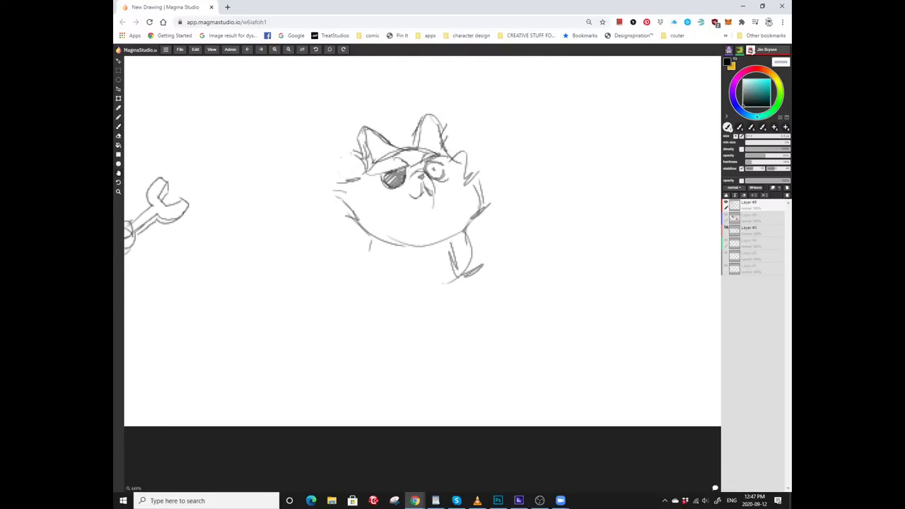
{"action": "scroll", "coordinate": [436, 277], "scroll_direction": "up", "scroll_amount": 1}
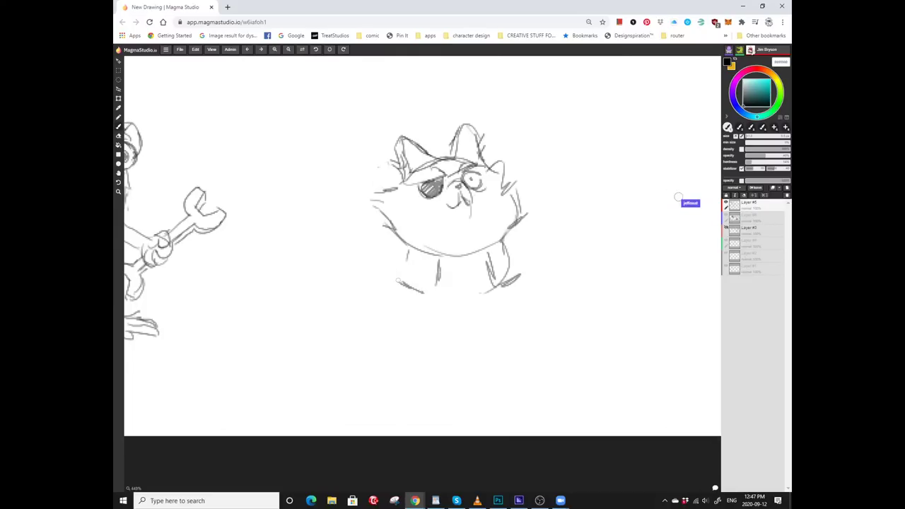
Add small rounded shoulder marks and bent elbows pointing outward on both sides of the cat's vest.
{"action": "scroll", "coordinate": [409, 286], "scroll_direction": "up", "scroll_amount": 2}
{"action": "scroll", "coordinate": [422, 257], "scroll_direction": "right", "scroll_amount": 1}
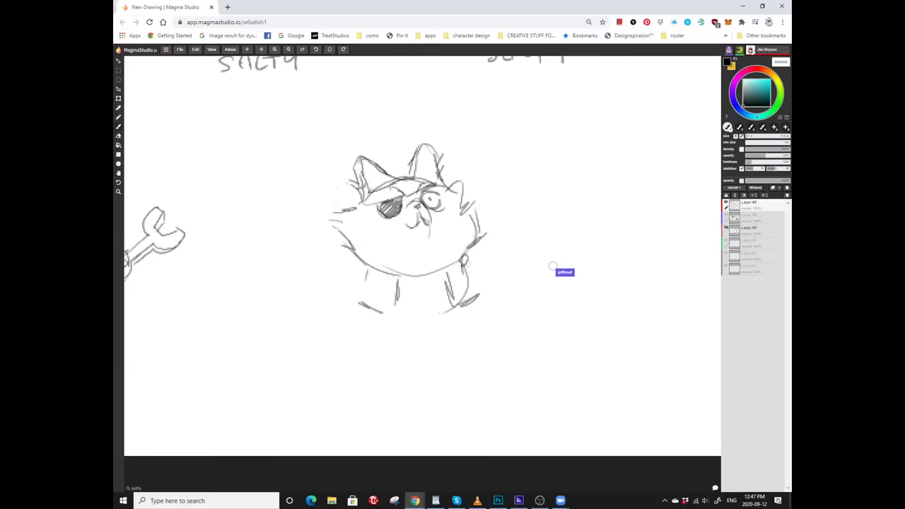
{"action": "scroll", "coordinate": [422, 257], "scroll_direction": "left", "scroll_amount": 2}
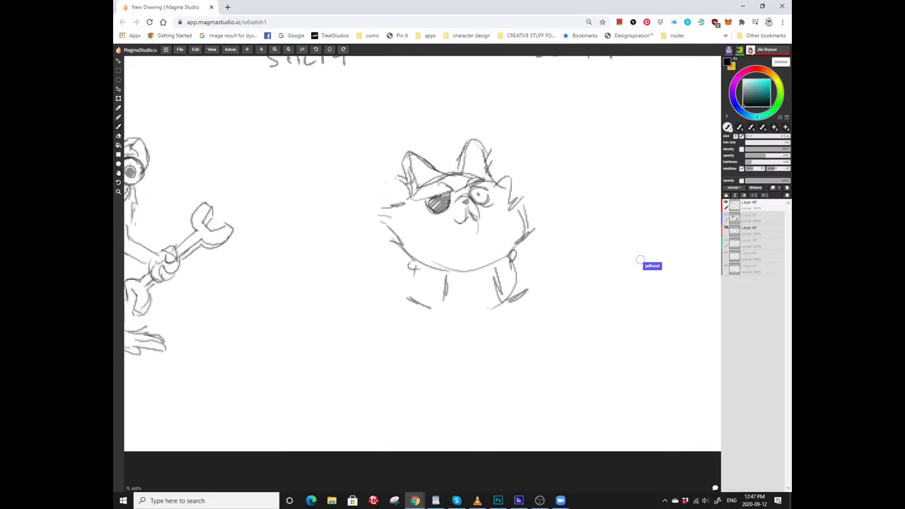
{"action": "scroll", "coordinate": [412, 270], "scroll_direction": "down", "scroll_amount": 1}
{"action": "scroll", "coordinate": [424, 212], "scroll_direction": "right", "scroll_amount": 2}
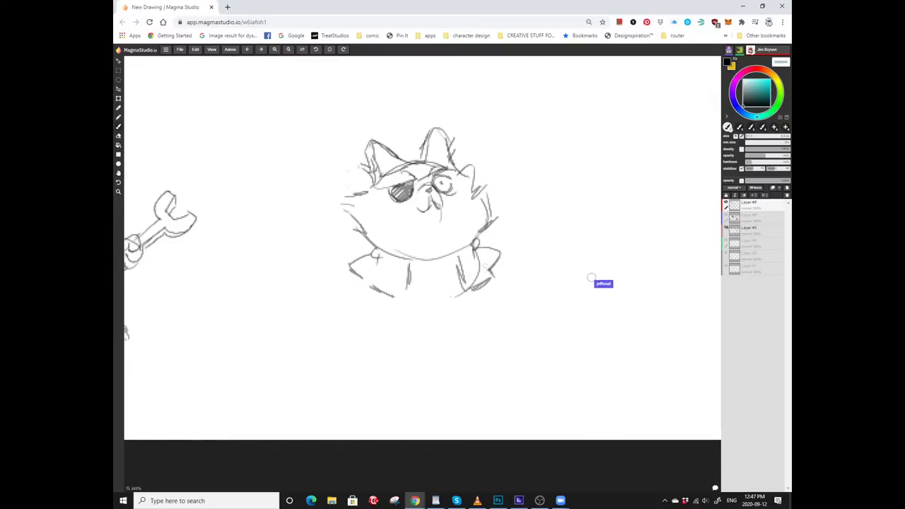
Add inner lines to the cat's bent arms and curve the vest's front edge up to the shoulder beneath the eye patch.
{"action": "scroll", "coordinate": [422, 268], "scroll_direction": "up", "scroll_amount": 2}
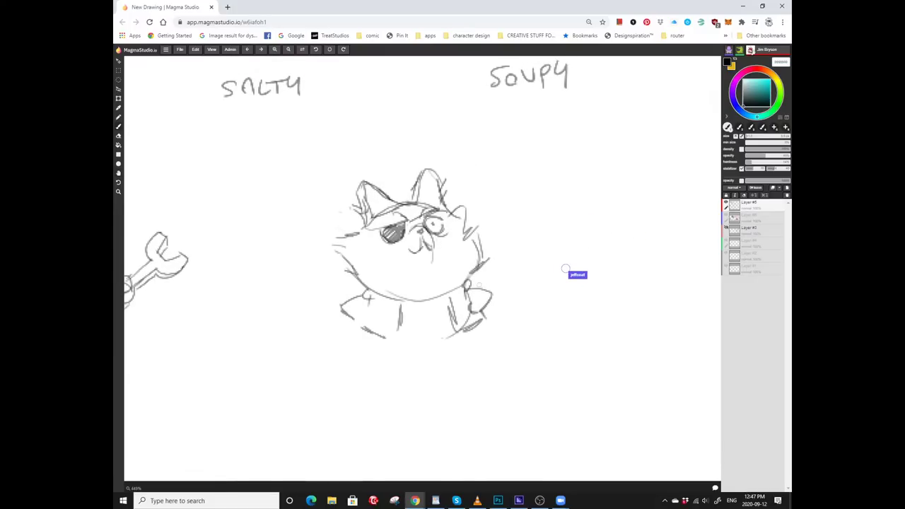
{"action": "scroll", "coordinate": [422, 269], "scroll_direction": "left", "scroll_amount": 2}
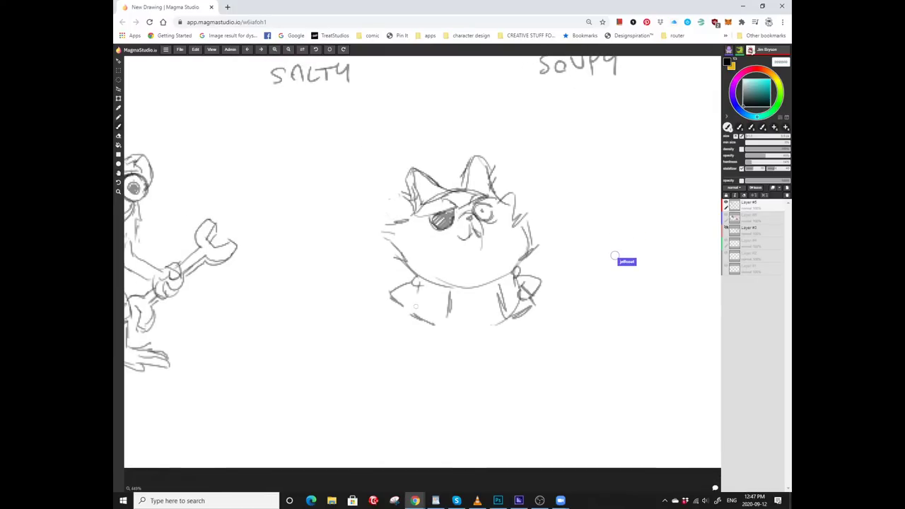
{"action": "scroll", "coordinate": [422, 263], "scroll_direction": "right", "scroll_amount": 1}
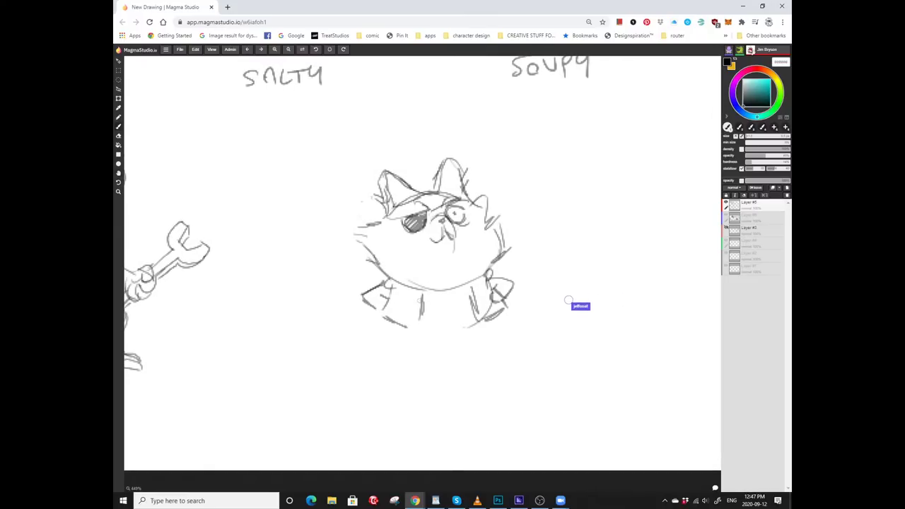
{"action": "scroll", "coordinate": [422, 268], "scroll_direction": "right", "scroll_amount": 1}
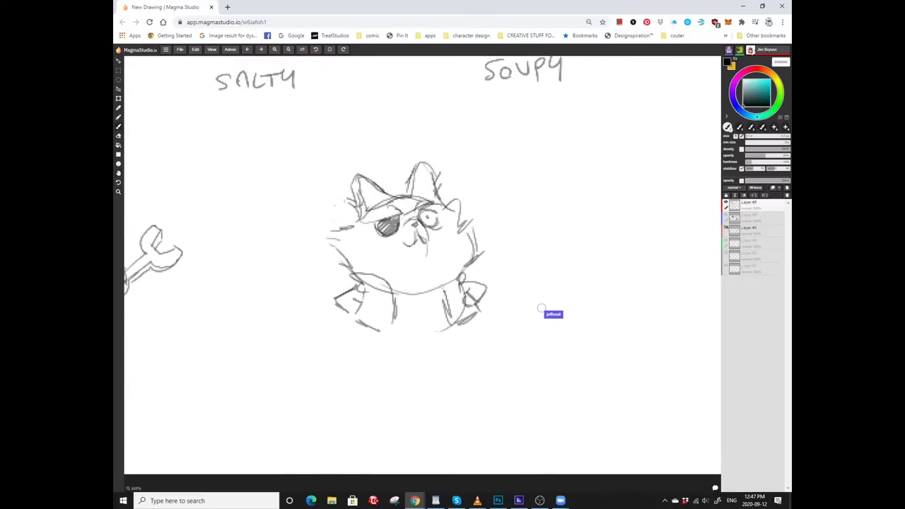
Draw the vest's other front edge and a V-shaped kerchief with a second line below it on the cat's chest.
{"action": "scroll", "coordinate": [422, 268], "scroll_direction": "down", "scroll_amount": 1}
{"action": "mouse_move", "coordinate": [464, 254]}
{"action": "left_mouse_down"}
{"action": "mouse_move", "coordinate": [417, 270]}
{"action": "mouse_move", "coordinate": [449, 293]}
{"action": "mouse_move", "coordinate": [426, 292]}
{"action": "mouse_move", "coordinate": [462, 290]}
{"action": "left_mouse_up"}
{"action": "scroll", "coordinate": [463, 274], "scroll_direction": "up", "scroll_amount": 1}
{"action": "scroll", "coordinate": [463, 274], "scroll_direction": "right", "scroll_amount": 1}
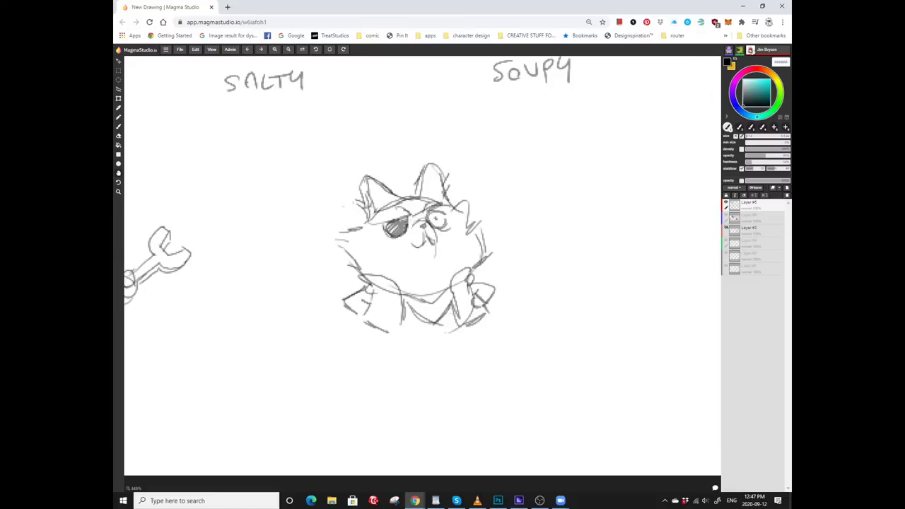
Erase the jaw line overlapping the vest shoulder, then redraw the vest edge and darken the V-shaped chest lines.
{"action": "scroll", "coordinate": [422, 265], "scroll_direction": "down", "scroll_amount": 1}
{"action": "scroll", "coordinate": [422, 265], "scroll_direction": "left", "scroll_amount": 1}
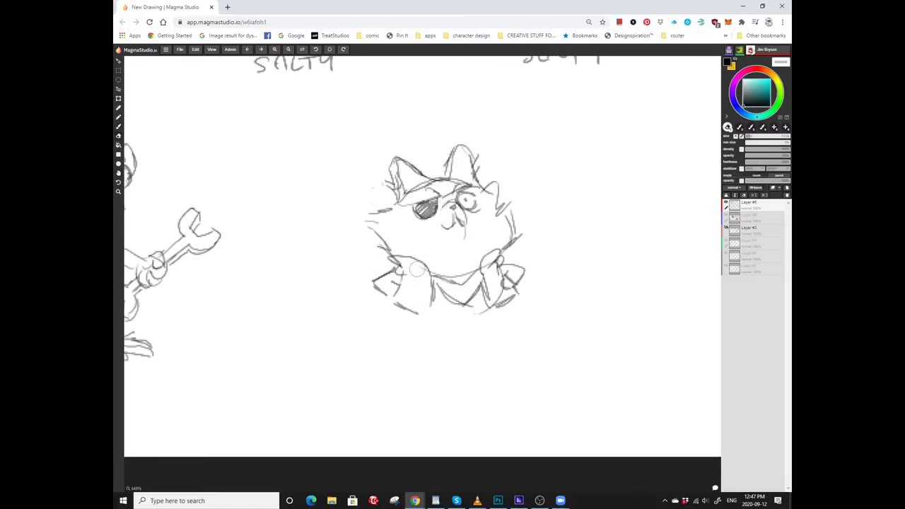
{"action": "scroll", "coordinate": [422, 265], "scroll_direction": "down", "scroll_amount": 1}
{"action": "key", "text": "b"}
{"action": "scroll", "coordinate": [422, 265], "scroll_direction": "up", "scroll_amount": 1}
{"action": "scroll", "coordinate": [422, 265], "scroll_direction": "right", "scroll_amount": 1}
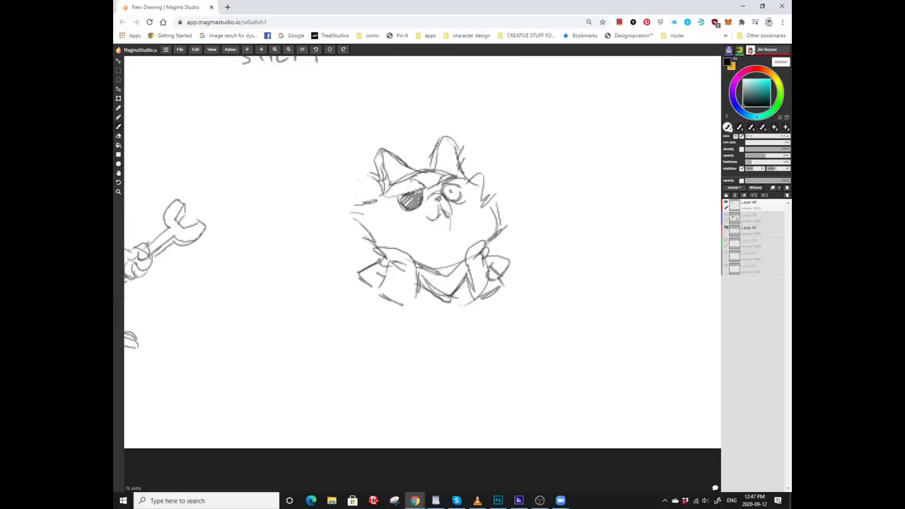
{"action": "scroll", "coordinate": [461, 284], "scroll_direction": "down", "scroll_amount": 1}
{"action": "scroll", "coordinate": [486, 277], "scroll_direction": "up", "scroll_amount": 1}
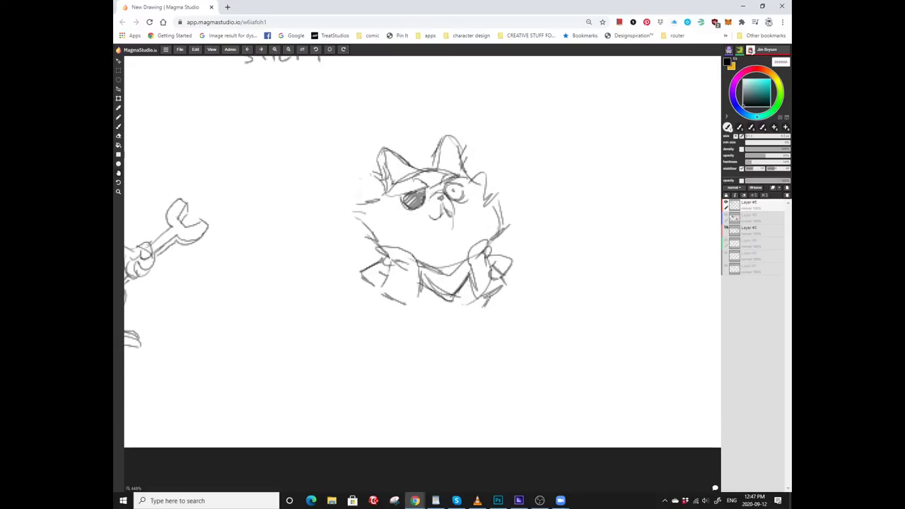
Draw a curved belly line joining both sides of the cat's body below the vest.
{"action": "scroll", "coordinate": [424, 312], "scroll_direction": "up", "scroll_amount": 2}
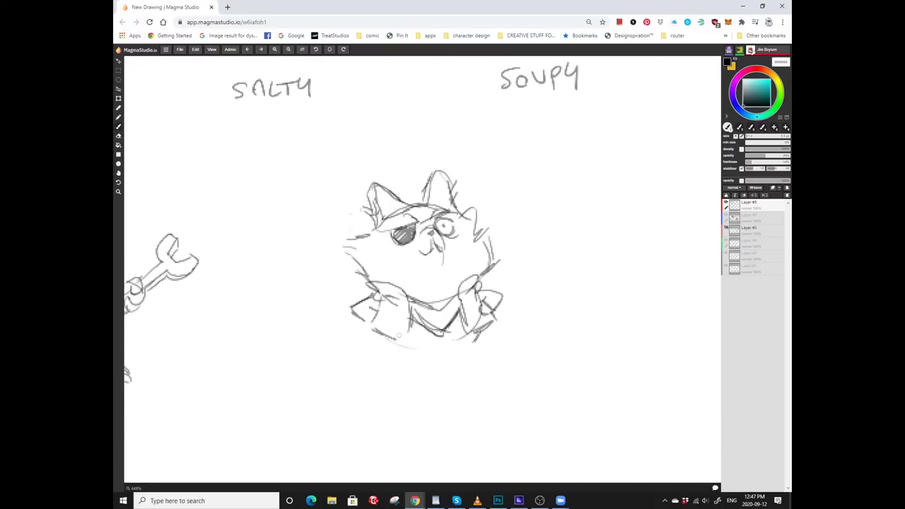
{"action": "scroll", "coordinate": [451, 348], "scroll_direction": "down", "scroll_amount": 2}
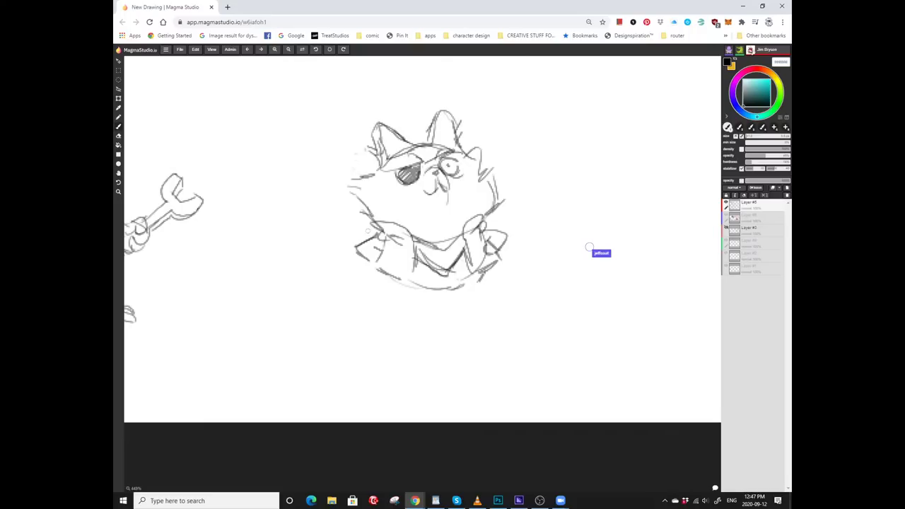
{"action": "scroll", "coordinate": [598, 253], "scroll_direction": "up", "scroll_amount": 1}
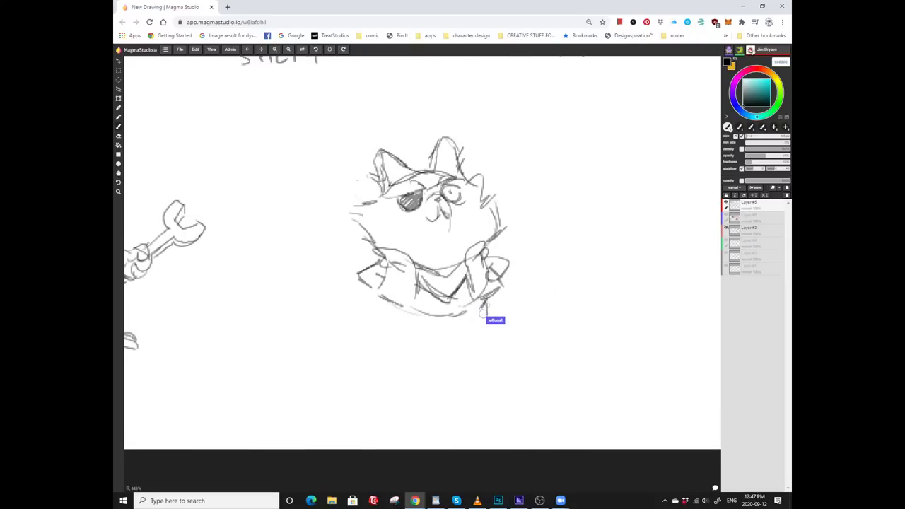
Sketch two short, furry, wide-set legs with small feet under the cat's belly.
{"action": "scroll", "coordinate": [546, 300], "scroll_direction": "down", "scroll_amount": 1}
{"action": "left_click_drag", "start_coordinate": [499, 297], "coordinate": [486, 308]}
{"action": "left_click_drag", "start_coordinate": [608, 311], "coordinate": [632, 312]}
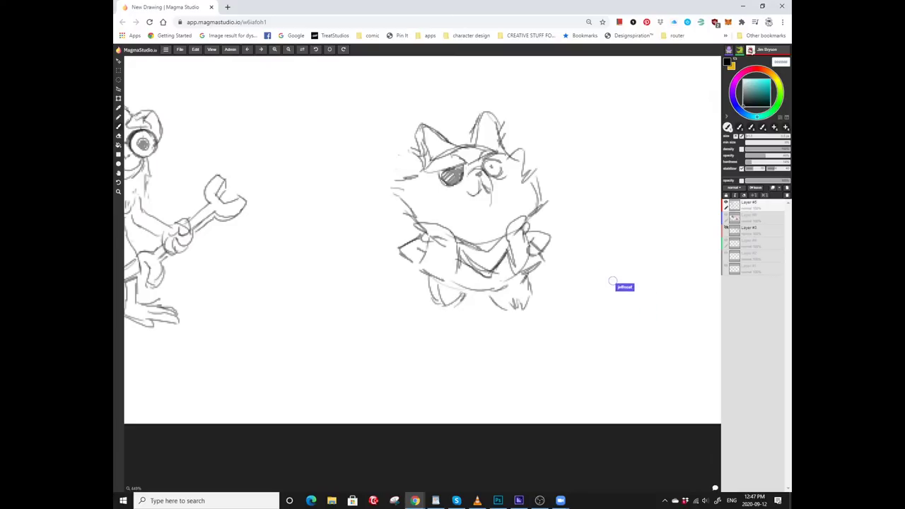
{"action": "left_click_drag", "start_coordinate": [509, 313], "coordinate": [497, 340]}
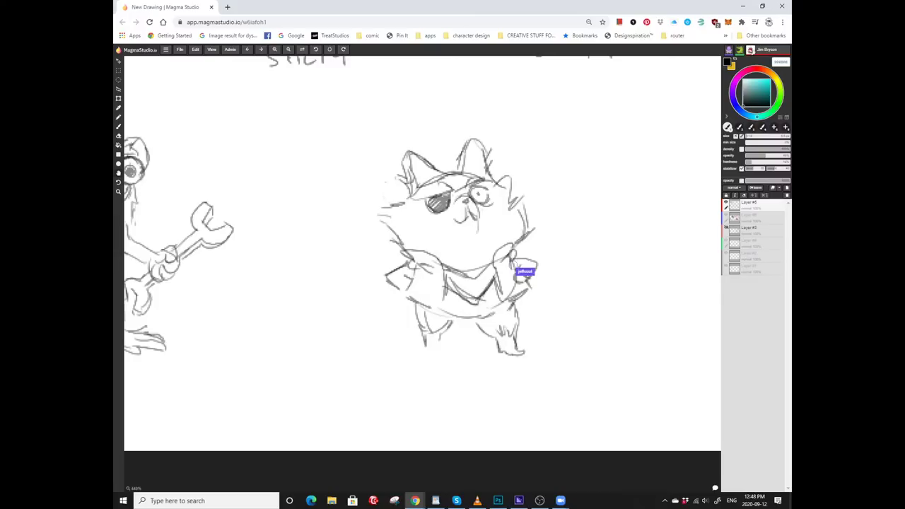
{"action": "left_click_drag", "start_coordinate": [498, 346], "coordinate": [529, 329]}
{"action": "mouse_move", "coordinate": [456, 332]}
{"action": "left_mouse_down"}
{"action": "mouse_move", "coordinate": [469, 330]}
{"action": "mouse_move", "coordinate": [452, 356]}
{"action": "mouse_move", "coordinate": [479, 364]}
{"action": "left_mouse_up"}
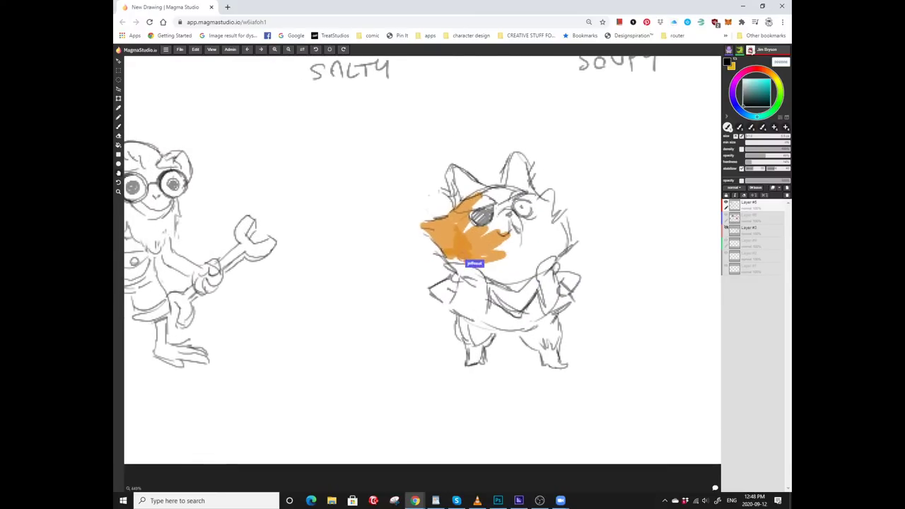
Draw a thick tail curving up behind the cat on its eye-patch side, ending in a tufted, furry tip.
{"action": "mouse_move", "coordinate": [416, 305]}
{"action": "left_mouse_down"}
{"action": "mouse_move", "coordinate": [409, 280]}
{"action": "mouse_move", "coordinate": [383, 255]}
{"action": "left_mouse_up"}
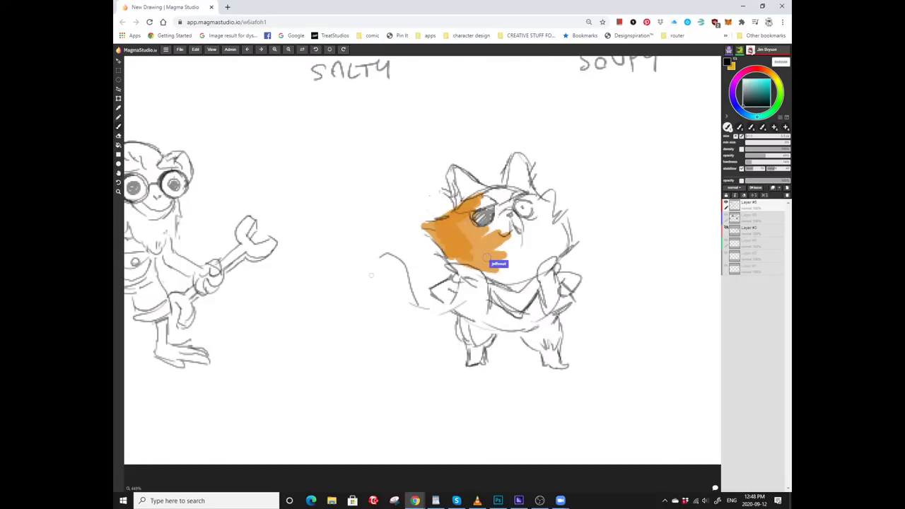
{"action": "mouse_move", "coordinate": [387, 309]}
{"action": "left_mouse_down"}
{"action": "mouse_move", "coordinate": [428, 333]}
{"action": "mouse_move", "coordinate": [453, 326]}
{"action": "left_mouse_up"}
{"action": "left_click_drag", "start_coordinate": [453, 327], "coordinate": [474, 345]}
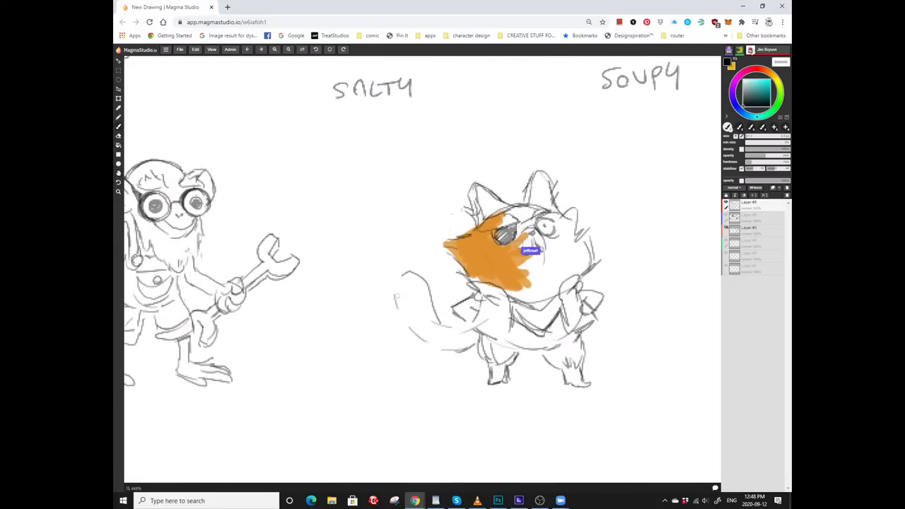
{"action": "left_click_drag", "start_coordinate": [389, 296], "coordinate": [401, 283]}
{"action": "mouse_move", "coordinate": [401, 317]}
{"action": "left_mouse_down"}
{"action": "mouse_move", "coordinate": [420, 292]}
{"action": "mouse_move", "coordinate": [399, 272]}
{"action": "mouse_move", "coordinate": [417, 267]}
{"action": "mouse_move", "coordinate": [425, 287]}
{"action": "left_mouse_up"}
{"action": "left_click_drag", "start_coordinate": [425, 287], "coordinate": [408, 255]}
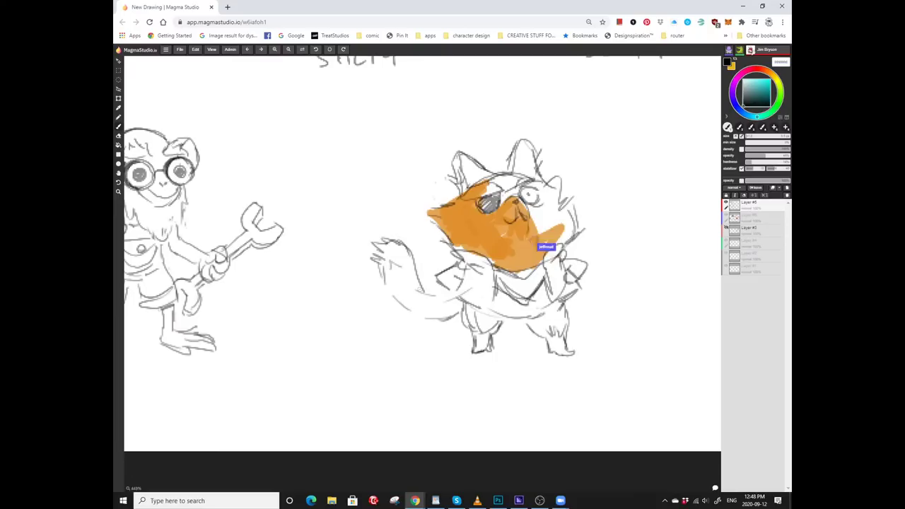
Add jagged fur markings inside the cat's tail and firm up the curve of its underside.
{"action": "left_click_drag", "start_coordinate": [414, 296], "coordinate": [421, 305]}
{"action": "scroll", "coordinate": [417, 254], "scroll_direction": "up", "scroll_amount": 1}
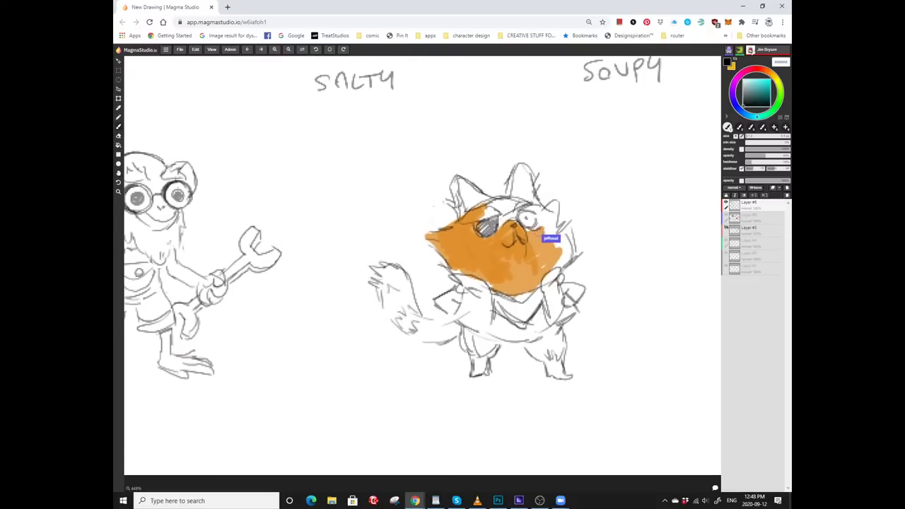
{"action": "scroll", "coordinate": [417, 255], "scroll_direction": "right", "scroll_amount": 2}
{"action": "scroll", "coordinate": [417, 255], "scroll_direction": "down", "scroll_amount": 1}
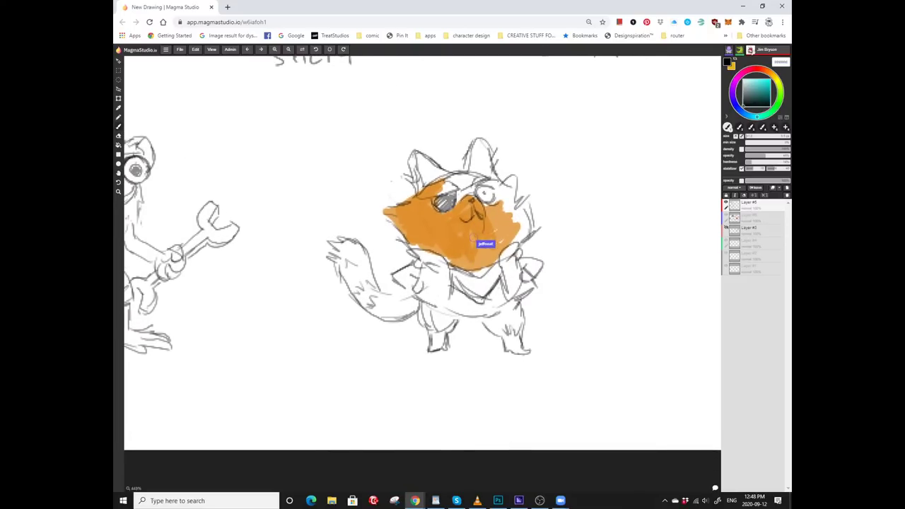
Letter the heading "THE SHIP" along the upper edge of the empty canvas area beyond the kerchiefed figure.
{"action": "scroll", "coordinate": [362, 259], "scroll_direction": "right", "scroll_amount": 2}
{"action": "scroll", "coordinate": [362, 258], "scroll_direction": "up", "scroll_amount": 1}
{"action": "scroll", "coordinate": [362, 258], "scroll_direction": "down", "scroll_amount": 3}
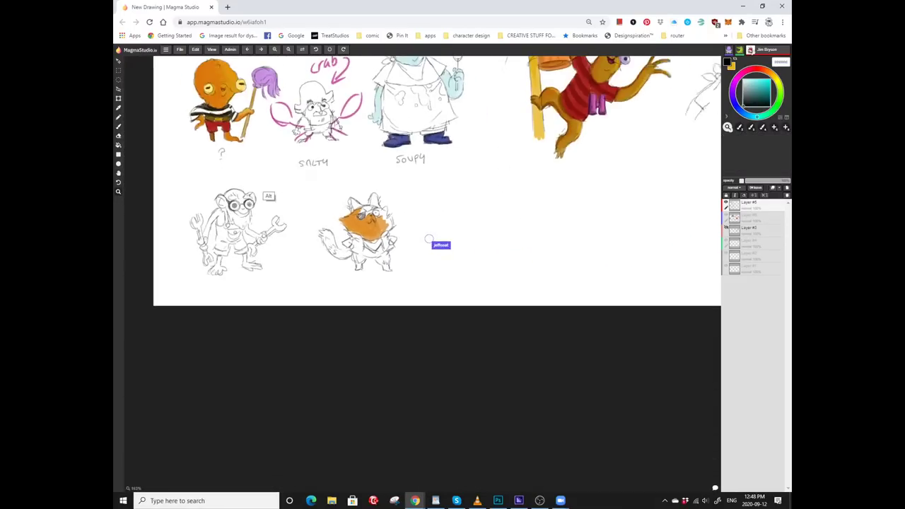
{"action": "scroll", "coordinate": [362, 259], "scroll_direction": "up", "scroll_amount": 2}
{"action": "scroll", "coordinate": [362, 258], "scroll_direction": "right", "scroll_amount": 2}
{"action": "scroll", "coordinate": [328, 249], "scroll_direction": "up", "scroll_amount": 1}
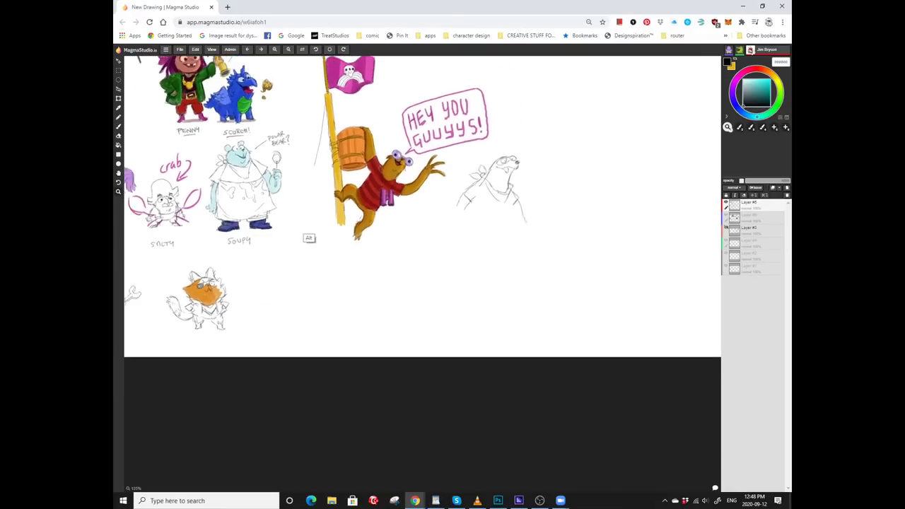
{"action": "scroll", "coordinate": [327, 249], "scroll_direction": "down", "scroll_amount": 3}
{"action": "scroll", "coordinate": [327, 249], "scroll_direction": "up", "scroll_amount": 1}
{"action": "scroll", "coordinate": [327, 248], "scroll_direction": "right", "scroll_amount": 2}
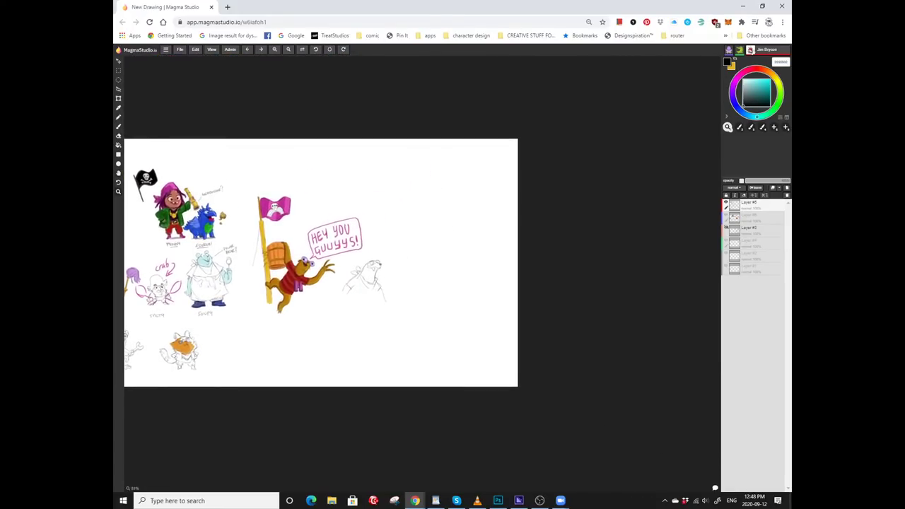
{"action": "scroll", "coordinate": [364, 212], "scroll_direction": "up", "scroll_amount": 3}
{"action": "scroll", "coordinate": [393, 282], "scroll_direction": "left", "scroll_amount": 3}
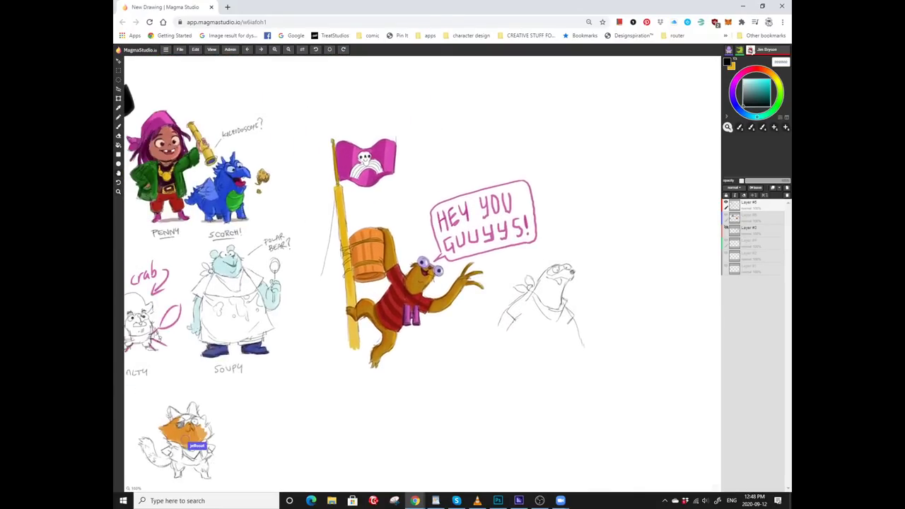
{"action": "scroll", "coordinate": [421, 273], "scroll_direction": "right", "scroll_amount": 3}
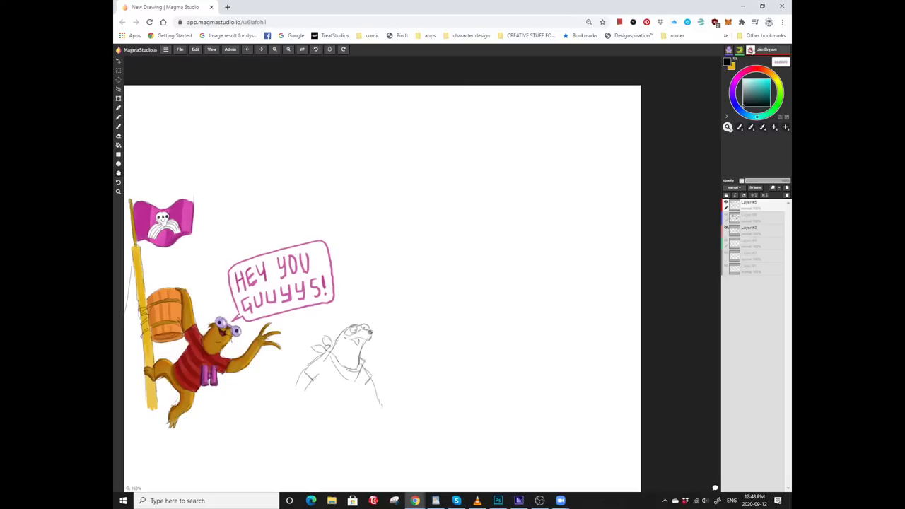
{"action": "scroll", "coordinate": [422, 273], "scroll_direction": "up", "scroll_amount": 3}
{"action": "scroll", "coordinate": [403, 243], "scroll_direction": "up", "scroll_amount": 2}
{"action": "scroll", "coordinate": [403, 243], "scroll_direction": "up", "scroll_amount": 3}
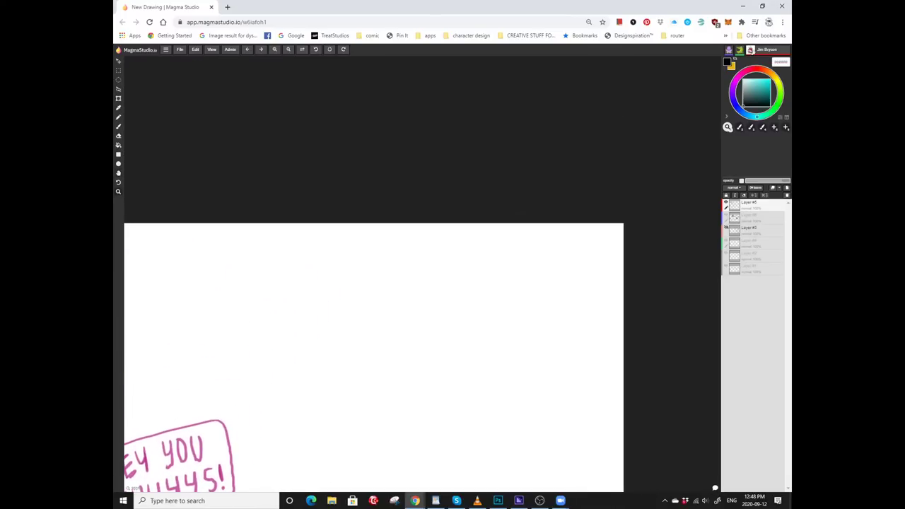
{"action": "key", "text": "b"}
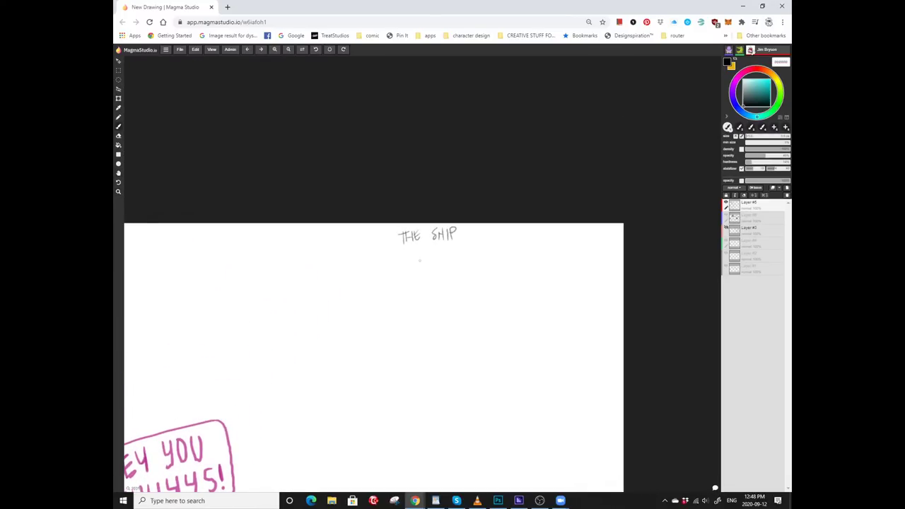
{"action": "scroll", "coordinate": [420, 261], "scroll_direction": "down", "scroll_amount": 5}
{"action": "scroll", "coordinate": [389, 227], "scroll_direction": "up", "scroll_amount": 2}
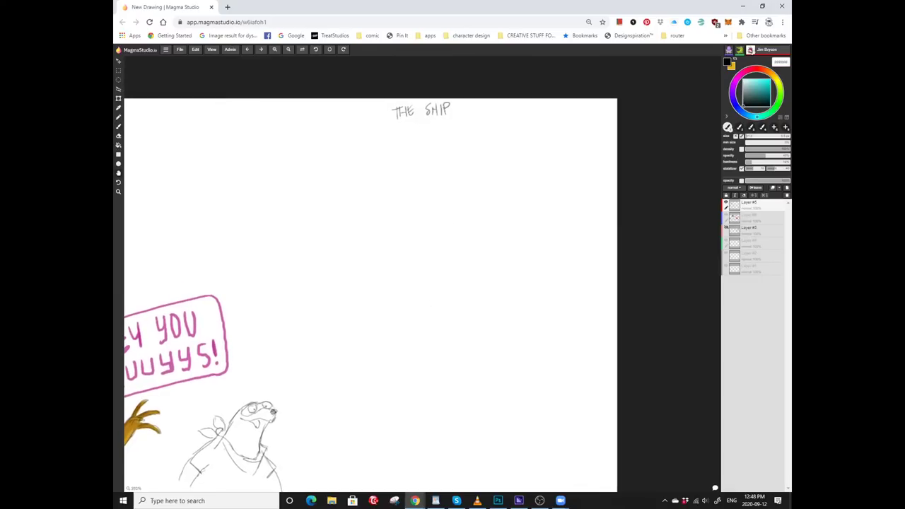
Sketch light, nearly horizontal ground lines across the lower part of the empty area beneath the heading "THE SHIP".
{"action": "scroll", "coordinate": [431, 275], "scroll_direction": "up", "scroll_amount": 2}
{"action": "scroll", "coordinate": [431, 276], "scroll_direction": "right", "scroll_amount": 1}
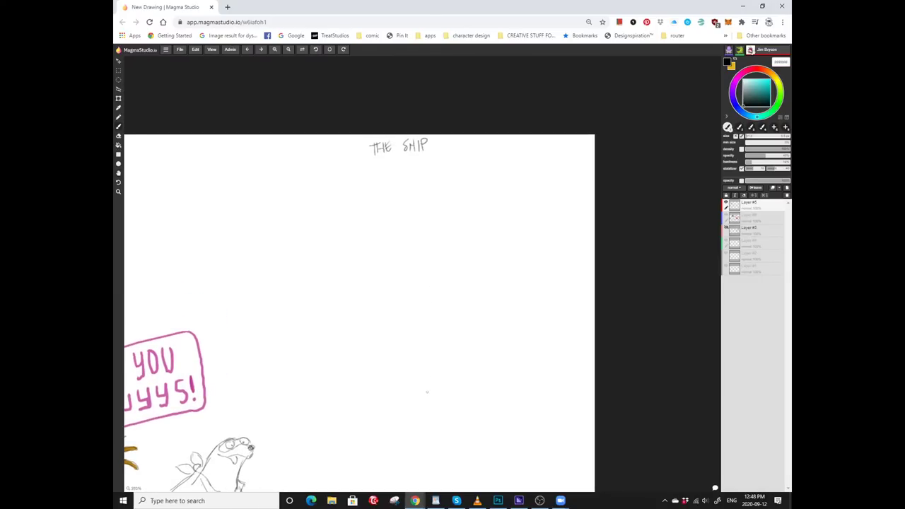
{"action": "scroll", "coordinate": [370, 204], "scroll_direction": "down", "scroll_amount": 2}
{"action": "scroll", "coordinate": [370, 204], "scroll_direction": "left", "scroll_amount": 1}
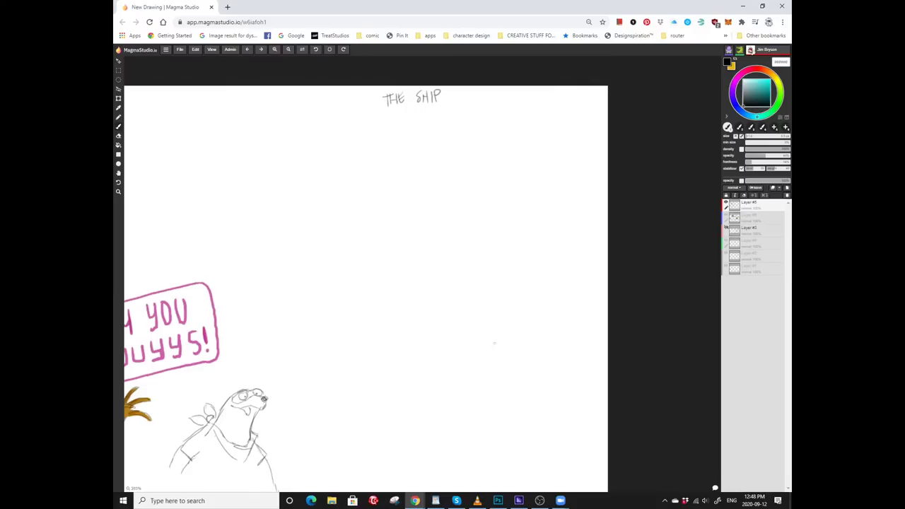
{"action": "left_click_drag", "start_coordinate": [435, 337], "coordinate": [381, 337]}
{"action": "left_click_drag", "start_coordinate": [404, 338], "coordinate": [531, 331]}
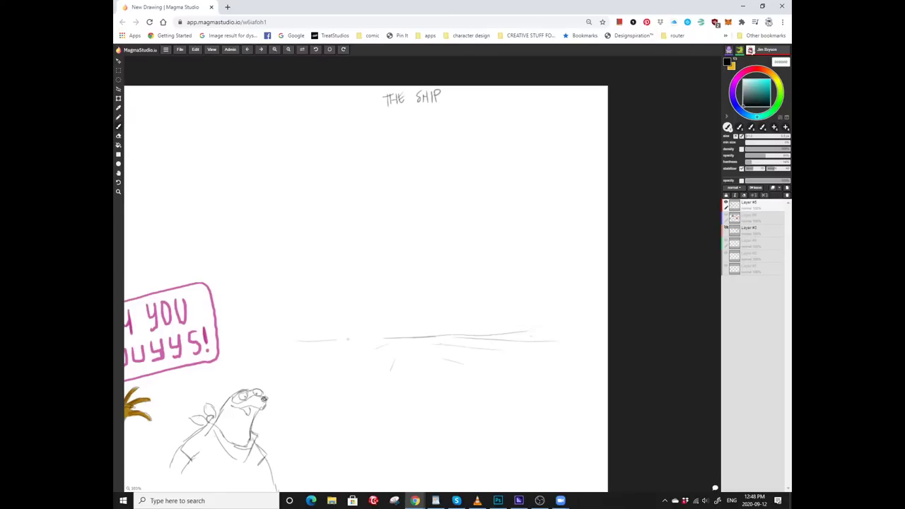
Draw straight diagonal guide lines fanning upward from the ground lines, and add a few more ground strokes below.
{"action": "left_click_drag", "start_coordinate": [413, 249], "coordinate": [426, 287]}
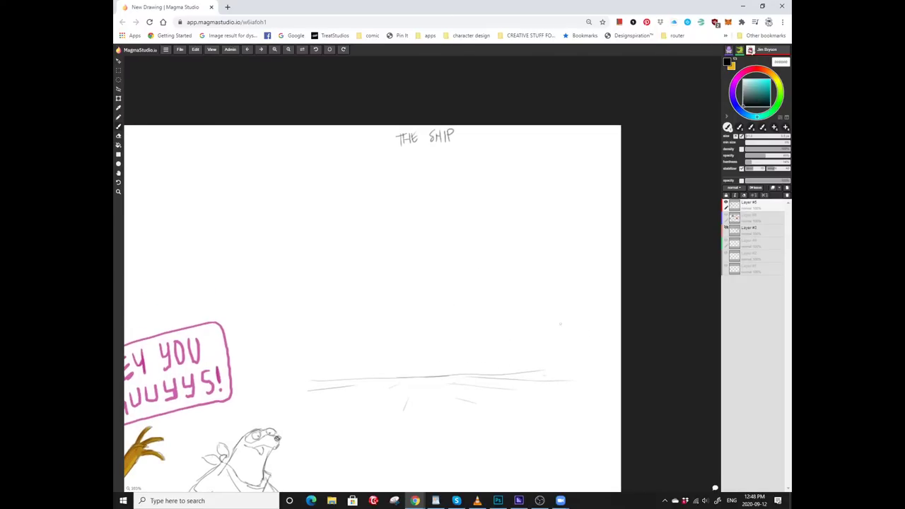
{"action": "left_click_drag", "start_coordinate": [560, 324], "coordinate": [426, 376]}
{"action": "mouse_move", "coordinate": [516, 256]}
{"action": "left_mouse_down"}
{"action": "mouse_move", "coordinate": [484, 289]}
{"action": "mouse_move", "coordinate": [399, 371]}
{"action": "mouse_move", "coordinate": [290, 304]}
{"action": "left_mouse_up"}
{"action": "left_click_drag", "start_coordinate": [435, 296], "coordinate": [466, 279]}
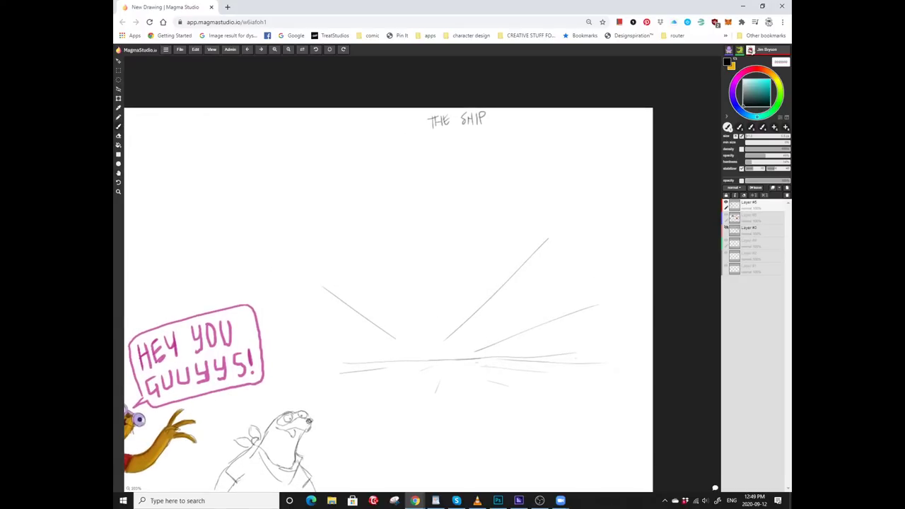
{"action": "left_click_drag", "start_coordinate": [402, 374], "coordinate": [477, 368]}
{"action": "left_click_drag", "start_coordinate": [529, 378], "coordinate": [585, 372]}
Sketch a rounded ship hull above the ground lines, with a tall pointed end and a deck edge sloping down to the low end.
{"action": "left_click_drag", "start_coordinate": [499, 303], "coordinate": [490, 325]}
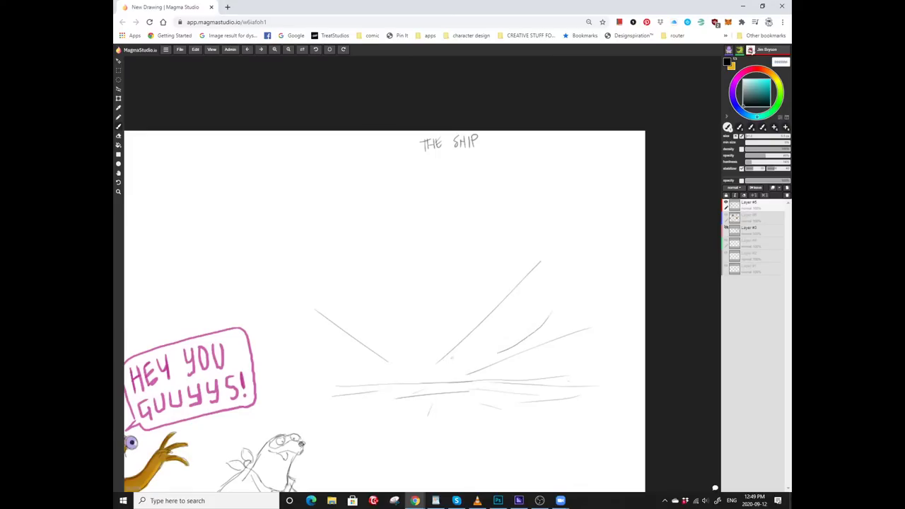
{"action": "left_click_drag", "start_coordinate": [380, 323], "coordinate": [351, 347]}
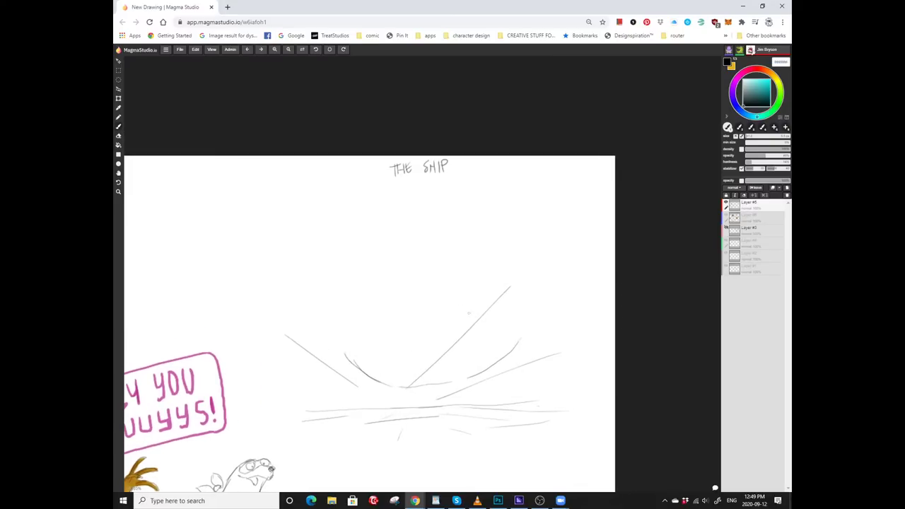
{"action": "left_click_drag", "start_coordinate": [516, 349], "coordinate": [527, 282]}
{"action": "left_click_drag", "start_coordinate": [358, 180], "coordinate": [365, 185]}
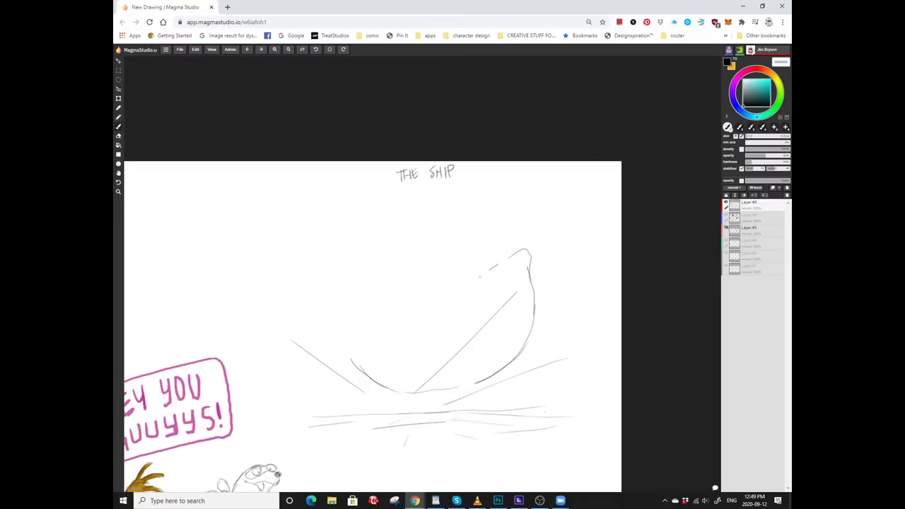
{"action": "mouse_move", "coordinate": [489, 270]}
{"action": "left_mouse_down"}
{"action": "mouse_move", "coordinate": [429, 306]}
{"action": "mouse_move", "coordinate": [454, 279]}
{"action": "mouse_move", "coordinate": [414, 301]}
{"action": "left_mouse_up"}
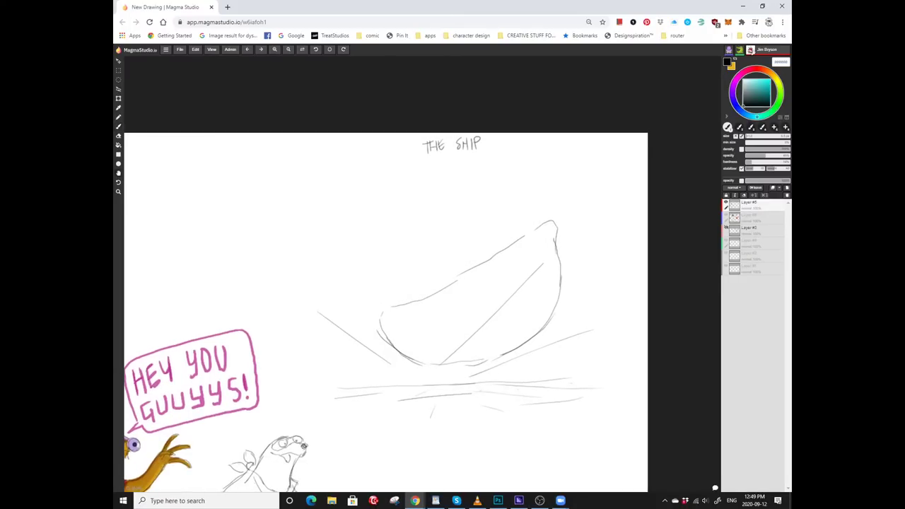
{"action": "left_click_drag", "start_coordinate": [502, 234], "coordinate": [471, 272]}
{"action": "left_click_drag", "start_coordinate": [419, 319], "coordinate": [478, 282]}
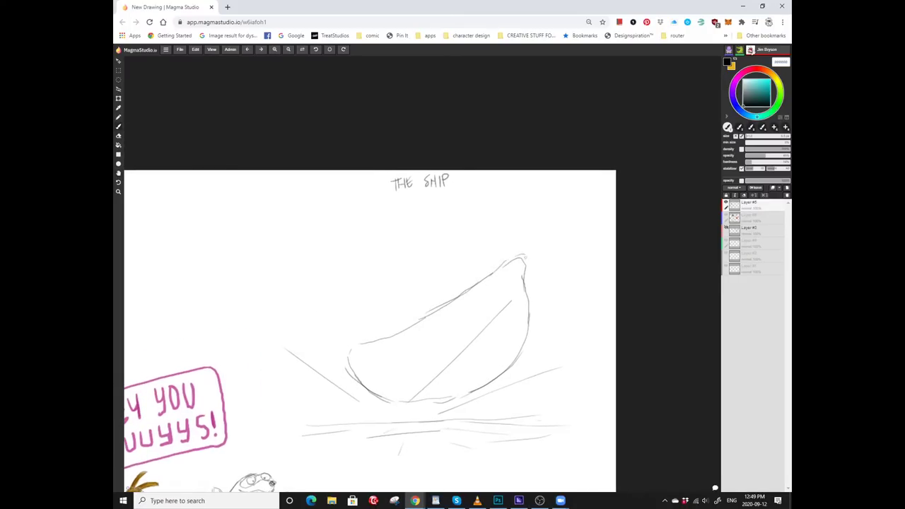
{"action": "left_click_drag", "start_coordinate": [424, 318], "coordinate": [435, 288]}
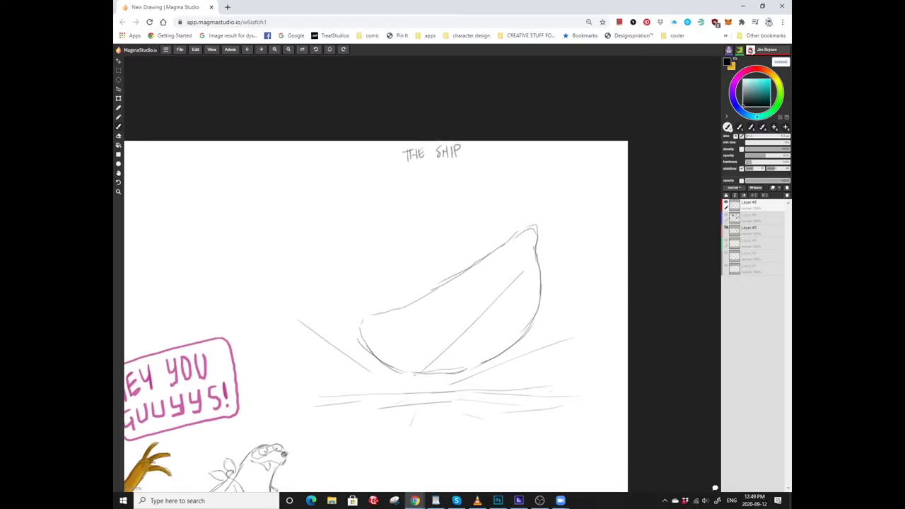
Add a boxy cabin on the low end of the deck and a tall, slightly leaning mast beside it.
{"action": "left_click_drag", "start_coordinate": [414, 373], "coordinate": [440, 347]}
{"action": "left_click_drag", "start_coordinate": [391, 267], "coordinate": [406, 255]}
{"action": "left_click_drag", "start_coordinate": [406, 255], "coordinate": [380, 283]}
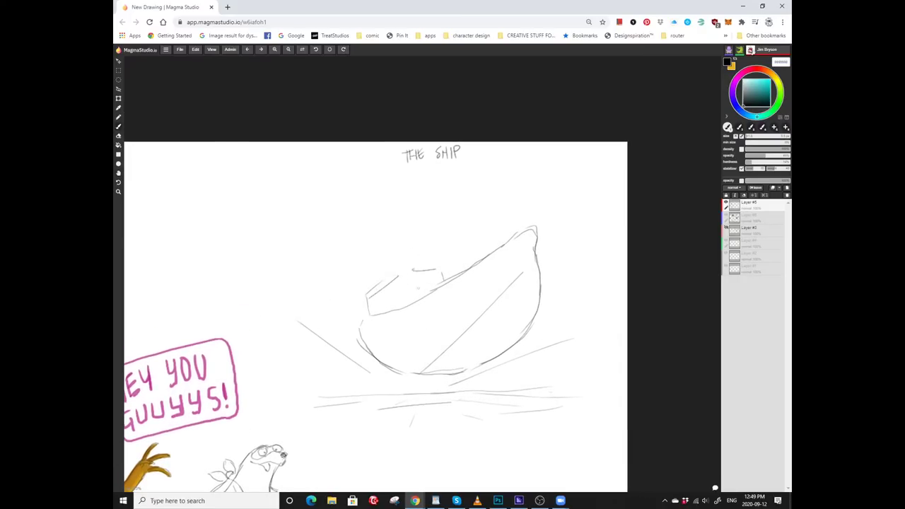
{"action": "mouse_move", "coordinate": [434, 254]}
{"action": "left_mouse_down"}
{"action": "mouse_move", "coordinate": [443, 282]}
{"action": "mouse_move", "coordinate": [434, 255]}
{"action": "left_mouse_up"}
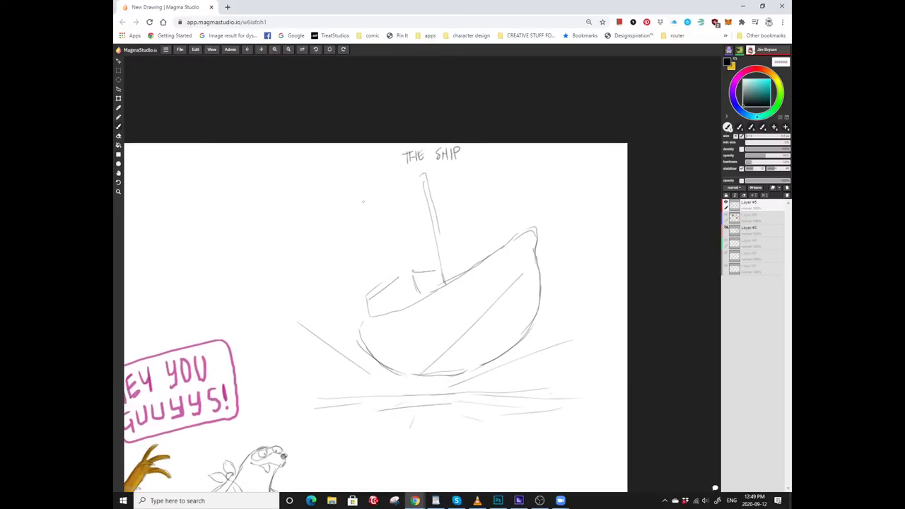
Lasso the whole ship sketch with its ground lines, move it down away from the heading, and deselect it.
{"action": "key", "text": "z"}
{"action": "scroll", "coordinate": [389, 251], "scroll_direction": "down", "scroll_amount": 3}
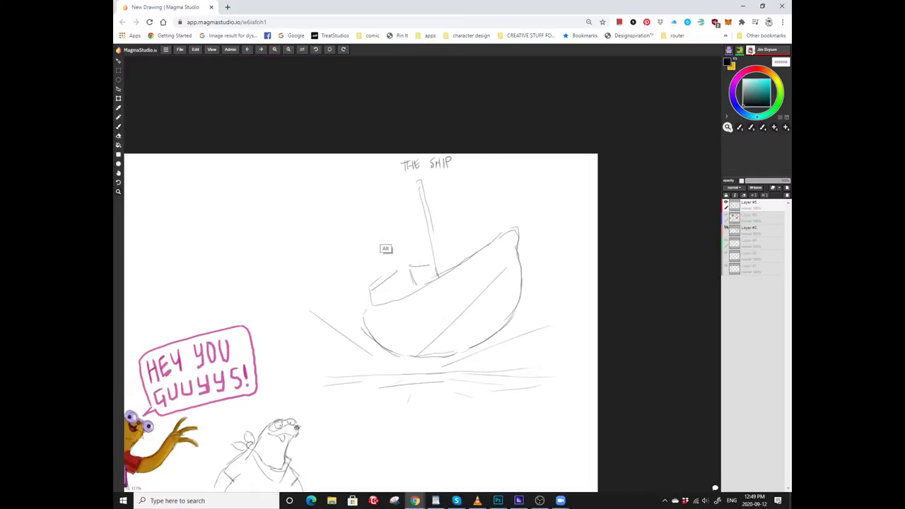
{"action": "mouse_move", "coordinate": [311, 342]}
{"action": "left_mouse_down"}
{"action": "mouse_move", "coordinate": [544, 368]}
{"action": "mouse_move", "coordinate": [545, 190]}
{"action": "mouse_move", "coordinate": [424, 164]}
{"action": "mouse_move", "coordinate": [303, 246]}
{"action": "left_mouse_up"}
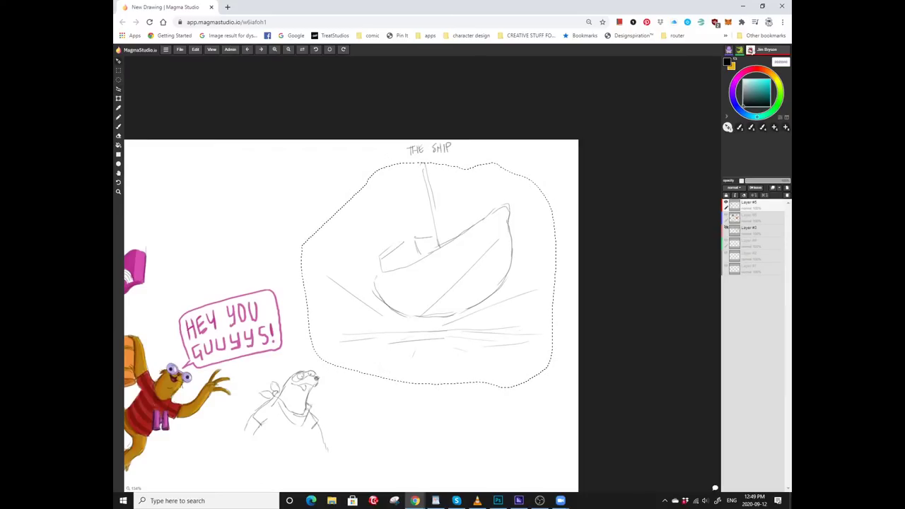
{"action": "left_click_drag", "start_coordinate": [428, 275], "coordinate": [437, 308]}
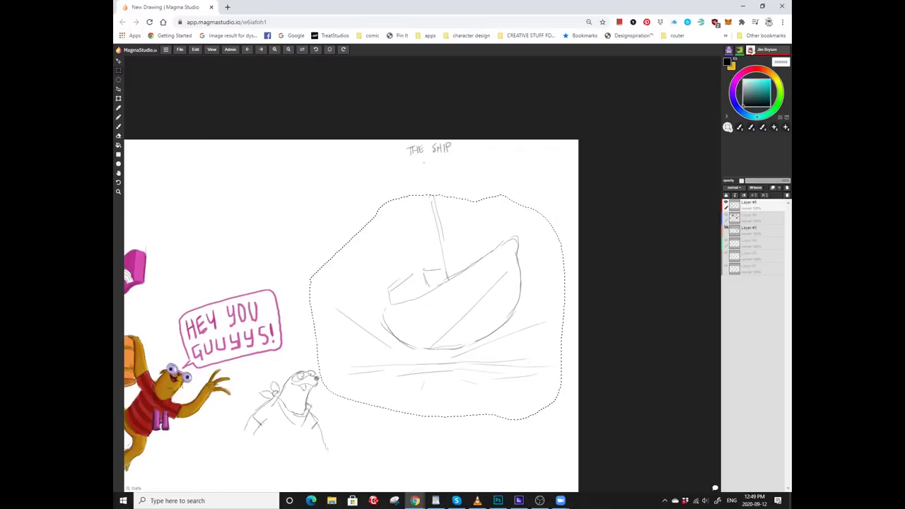
{"action": "key", "text": "ctrl+d"}
Sketch a curved raised rail along the deck edge at the hull's high end.
{"action": "scroll", "coordinate": [437, 297], "scroll_direction": "up", "scroll_amount": 3}
{"action": "scroll", "coordinate": [437, 297], "scroll_direction": "down", "scroll_amount": 1}
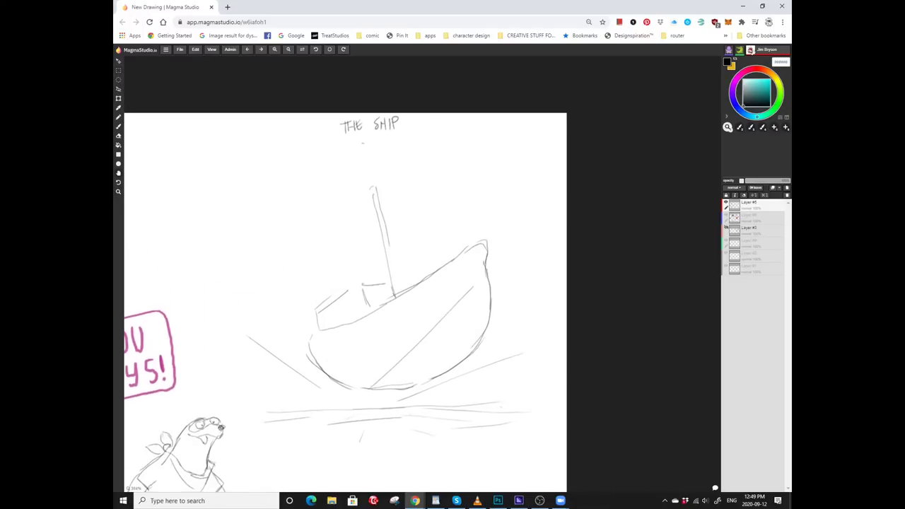
{"action": "key", "text": "b"}
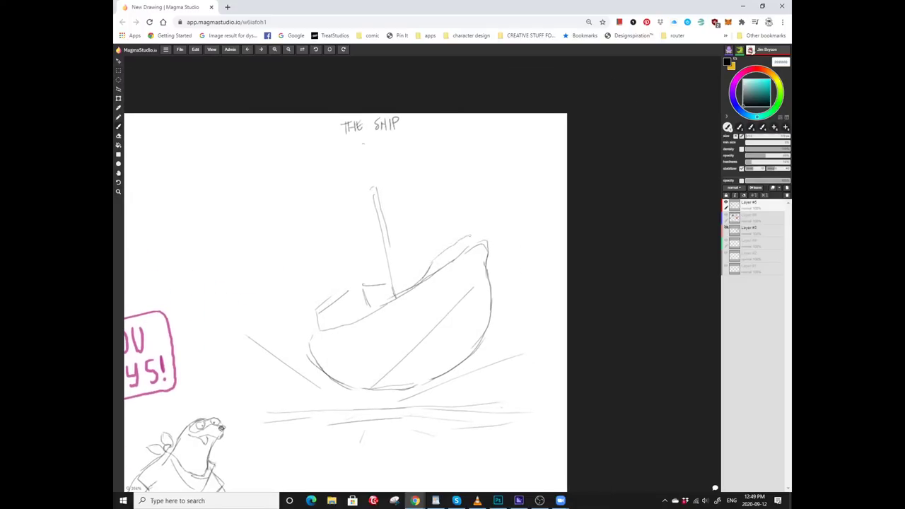
Erase the word "SHIP" from the heading and reletter it so the heading reads "THE SEA BEAST".
{"action": "left_click_drag", "start_coordinate": [474, 235], "coordinate": [477, 284]}
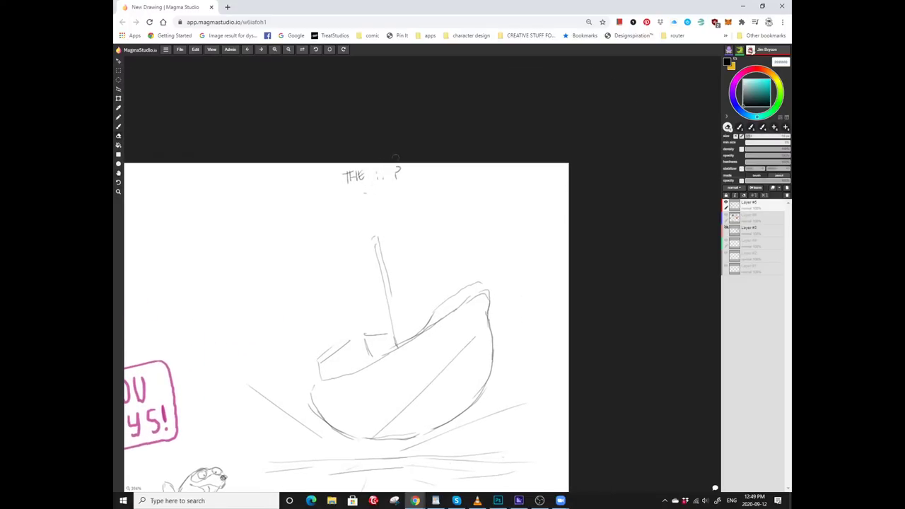
{"action": "left_click_drag", "start_coordinate": [382, 161], "coordinate": [407, 205]}
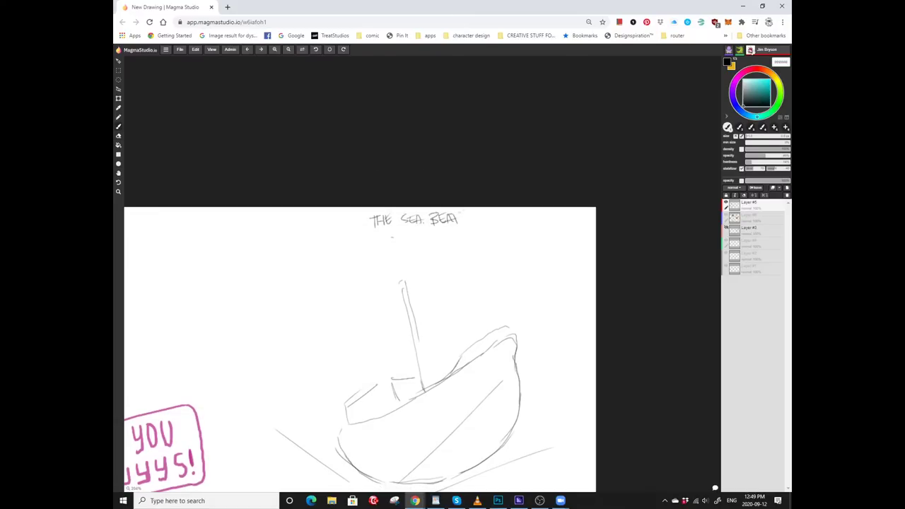
{"action": "scroll", "coordinate": [359, 349], "scroll_direction": "down", "scroll_amount": 3}
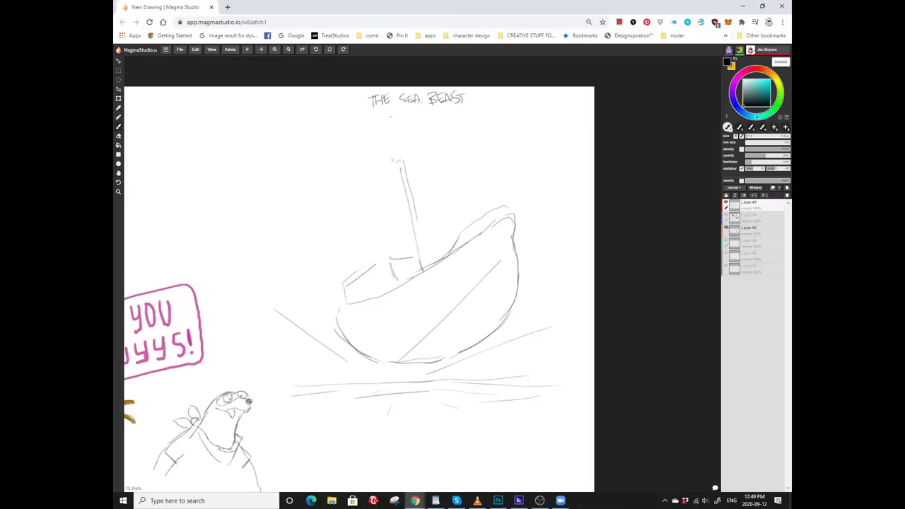
Sketch two short legs with feet under the hull, giving the one near the low end an arched hip opening and a cuff.
{"action": "scroll", "coordinate": [371, 282], "scroll_direction": "up", "scroll_amount": 1}
{"action": "scroll", "coordinate": [371, 275], "scroll_direction": "up", "scroll_amount": 1}
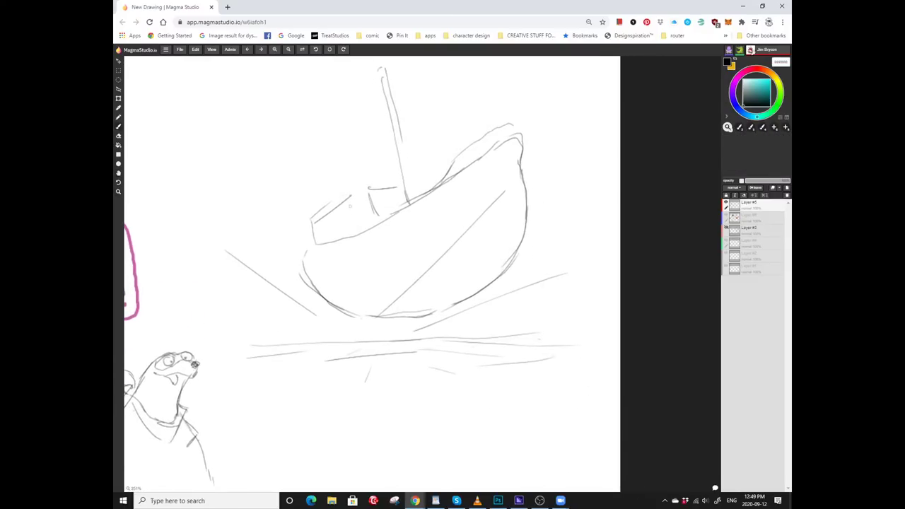
{"action": "scroll", "coordinate": [372, 273], "scroll_direction": "right", "scroll_amount": 1}
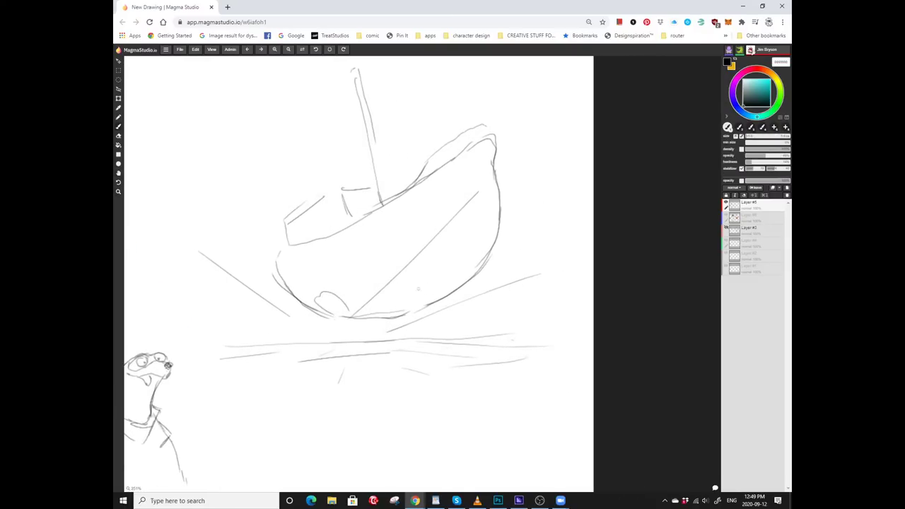
{"action": "scroll", "coordinate": [372, 274], "scroll_direction": "left", "scroll_amount": 2}
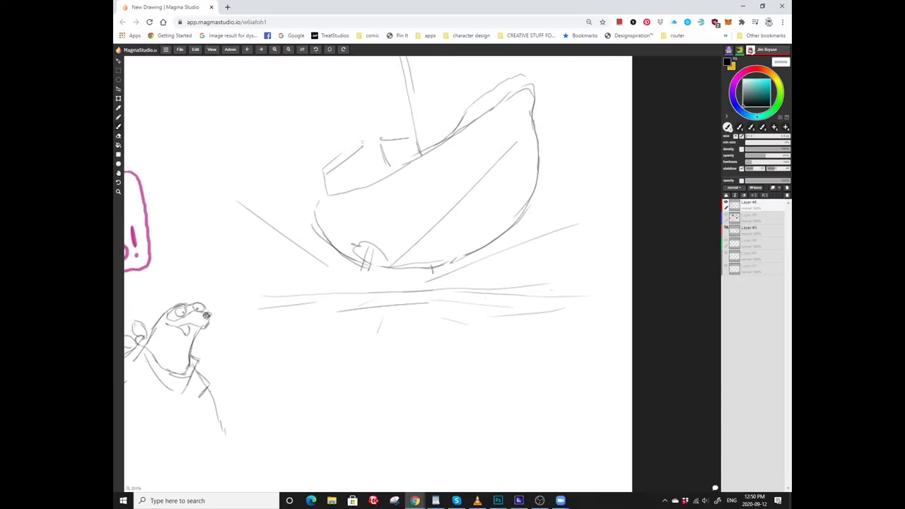
{"action": "mouse_move", "coordinate": [441, 275]}
{"action": "left_mouse_down"}
{"action": "mouse_move", "coordinate": [458, 294]}
{"action": "mouse_move", "coordinate": [483, 298]}
{"action": "left_mouse_up"}
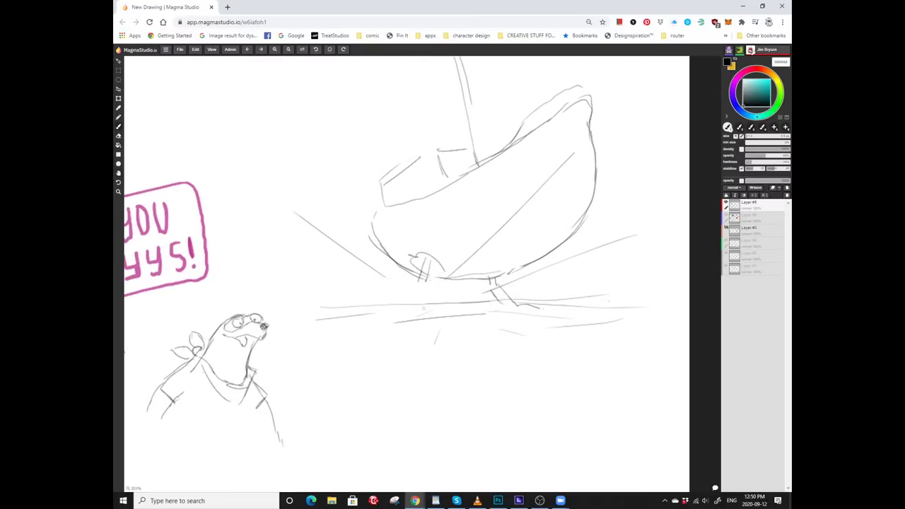
{"action": "mouse_move", "coordinate": [425, 286]}
{"action": "left_mouse_down"}
{"action": "mouse_move", "coordinate": [423, 312]}
{"action": "mouse_move", "coordinate": [410, 308]}
{"action": "mouse_move", "coordinate": [427, 313]}
{"action": "mouse_move", "coordinate": [408, 297]}
{"action": "mouse_move", "coordinate": [375, 328]}
{"action": "left_mouse_up"}
{"action": "scroll", "coordinate": [401, 273], "scroll_direction": "down", "scroll_amount": 1}
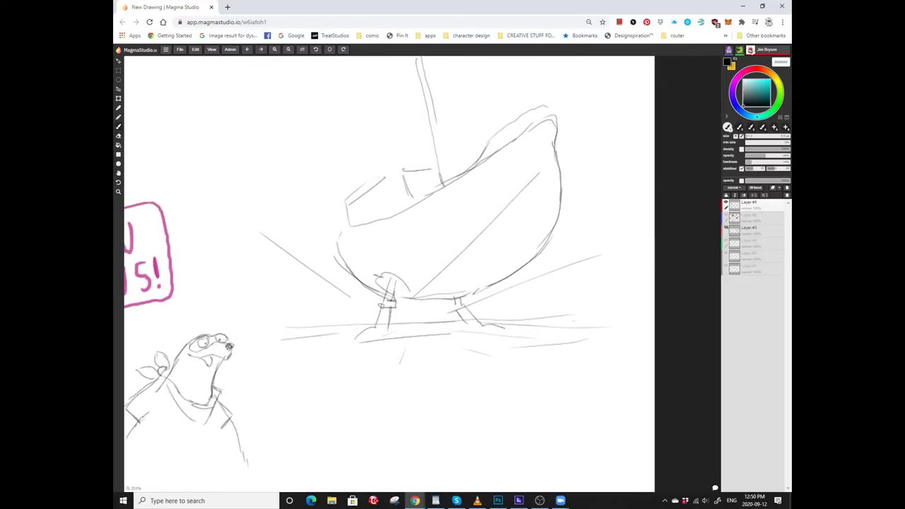
Shape the ship's two feet with separate toes resting on the ground lines.
{"action": "scroll", "coordinate": [389, 273], "scroll_direction": "right", "scroll_amount": 1}
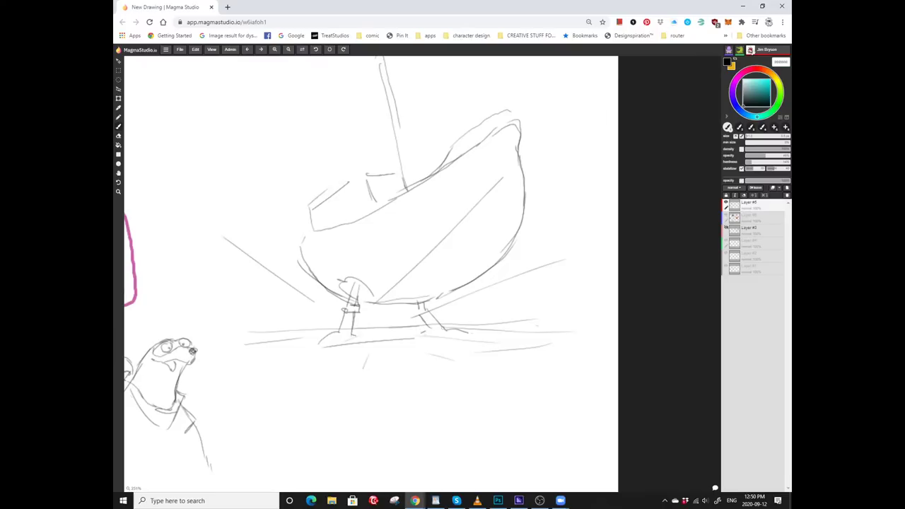
{"action": "scroll", "coordinate": [372, 274], "scroll_direction": "up", "scroll_amount": 1}
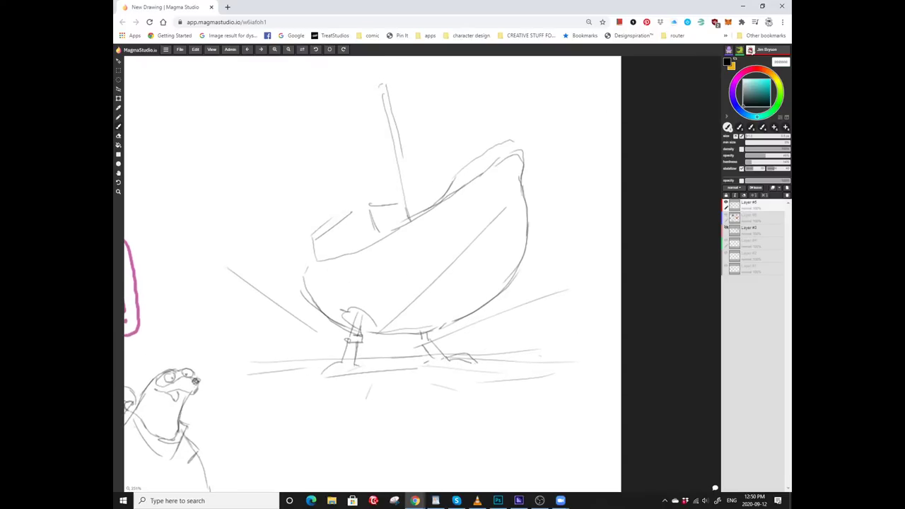
{"action": "left_click_drag", "start_coordinate": [450, 362], "coordinate": [467, 358]}
{"action": "scroll", "coordinate": [374, 274], "scroll_direction": "left", "scroll_amount": 1}
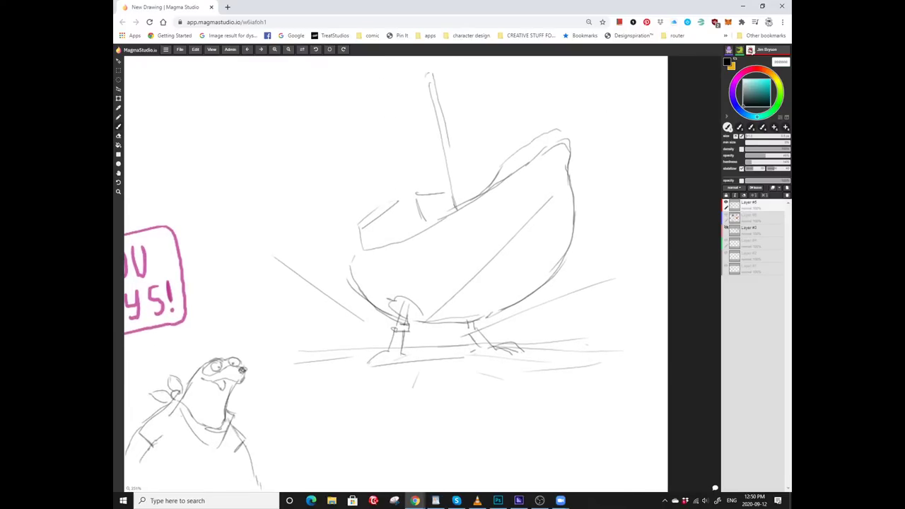
{"action": "mouse_move", "coordinate": [362, 363]}
{"action": "left_mouse_down"}
{"action": "mouse_move", "coordinate": [383, 361]}
{"action": "mouse_move", "coordinate": [363, 365]}
{"action": "left_mouse_up"}
{"action": "key", "text": "ctrl+z"}
{"action": "left_click_drag", "start_coordinate": [386, 352], "coordinate": [375, 364]}
{"action": "scroll", "coordinate": [373, 274], "scroll_direction": "right", "scroll_amount": 2}
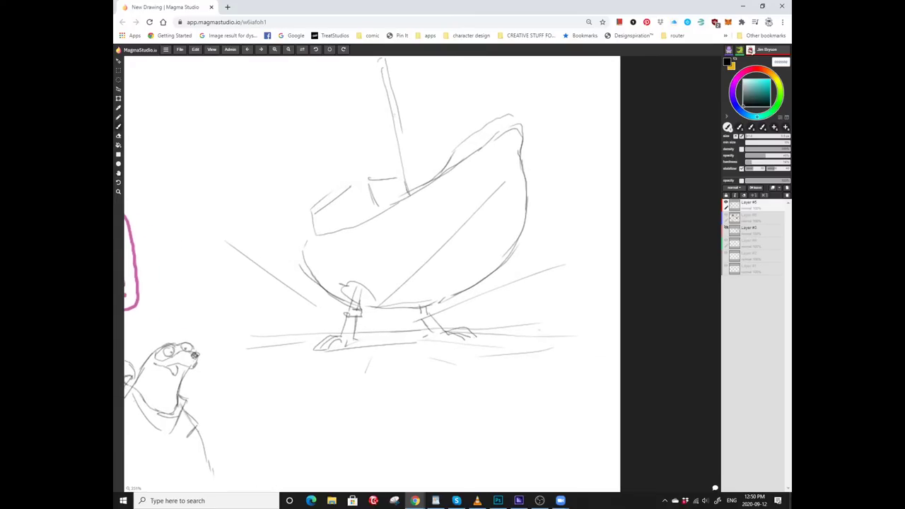
Draw a cuff around the ankle of the leg beneath the ship's high end.
{"action": "scroll", "coordinate": [374, 273], "scroll_direction": "right", "scroll_amount": 1}
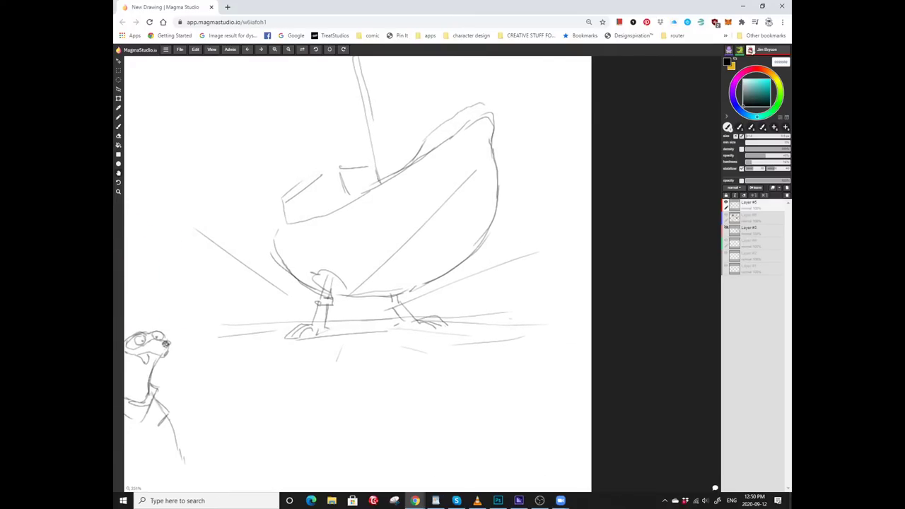
{"action": "scroll", "coordinate": [357, 273], "scroll_direction": "left", "scroll_amount": 2}
{"action": "mouse_move", "coordinate": [429, 298]}
{"action": "left_mouse_down"}
{"action": "mouse_move", "coordinate": [431, 308]}
{"action": "mouse_move", "coordinate": [442, 305]}
{"action": "left_mouse_up"}
{"action": "scroll", "coordinate": [374, 274], "scroll_direction": "up", "scroll_amount": 2}
{"action": "scroll", "coordinate": [375, 273], "scroll_direction": "left", "scroll_amount": 1}
{"action": "scroll", "coordinate": [375, 274], "scroll_direction": "right", "scroll_amount": 2}
{"action": "scroll", "coordinate": [375, 273], "scroll_direction": "up", "scroll_amount": 1}
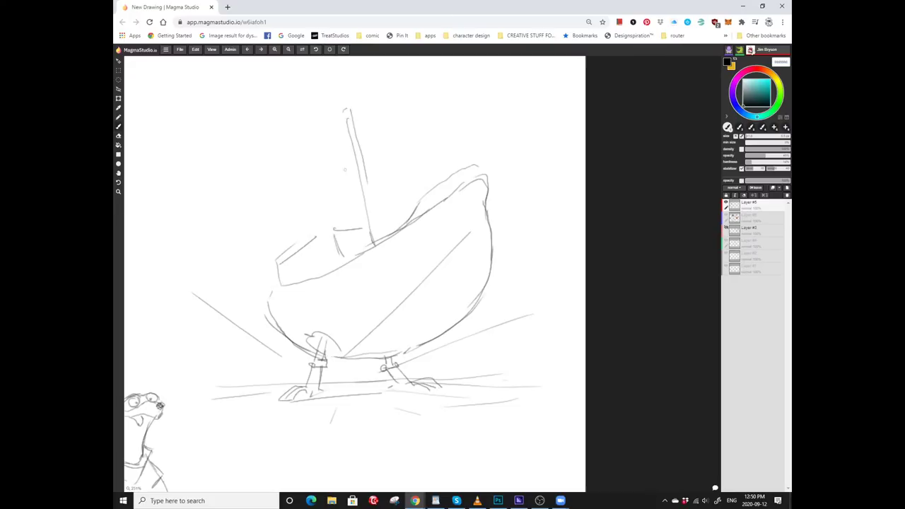
{"action": "scroll", "coordinate": [374, 273], "scroll_direction": "left", "scroll_amount": 2}
{"action": "scroll", "coordinate": [375, 274], "scroll_direction": "down", "scroll_amount": 1}
{"action": "scroll", "coordinate": [375, 273], "scroll_direction": "left", "scroll_amount": 1}
{"action": "scroll", "coordinate": [374, 274], "scroll_direction": "down", "scroll_amount": 1}
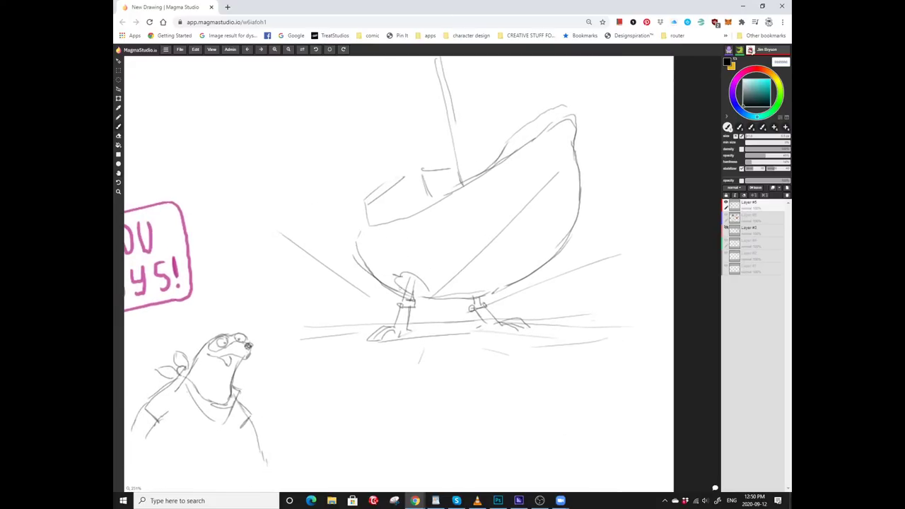
Erase the hull lines crossing the upper part of the leg at the ship's low end.
{"action": "key", "text": "e"}
{"action": "mouse_move", "coordinate": [397, 301]}
{"action": "left_mouse_down"}
{"action": "mouse_move", "coordinate": [414, 292]}
{"action": "mouse_move", "coordinate": [417, 277]}
{"action": "mouse_move", "coordinate": [411, 286]}
{"action": "mouse_move", "coordinate": [405, 277]}
{"action": "mouse_move", "coordinate": [413, 277]}
{"action": "left_mouse_up"}
{"action": "key", "text": "b"}
{"action": "scroll", "coordinate": [398, 274], "scroll_direction": "right", "scroll_amount": 1}
{"action": "scroll", "coordinate": [399, 274], "scroll_direction": "up", "scroll_amount": 1}
{"action": "scroll", "coordinate": [385, 283], "scroll_direction": "down", "scroll_amount": 1}
{"action": "scroll", "coordinate": [385, 283], "scroll_direction": "left", "scroll_amount": 1}
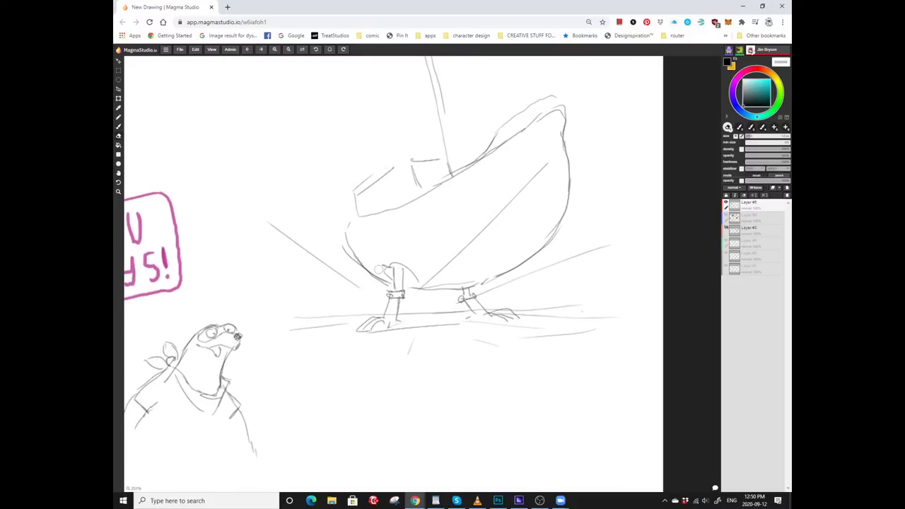
Redraw the edges of the arched hip opening around the leg at the low end with firmer, angular strokes.
{"action": "key", "text": "b"}
{"action": "left_click_drag", "start_coordinate": [423, 277], "coordinate": [408, 297]}
{"action": "mouse_move", "coordinate": [405, 288]}
{"action": "left_mouse_down"}
{"action": "mouse_move", "coordinate": [410, 297]}
{"action": "mouse_move", "coordinate": [416, 279]}
{"action": "mouse_move", "coordinate": [388, 290]}
{"action": "mouse_move", "coordinate": [383, 304]}
{"action": "mouse_move", "coordinate": [387, 294]}
{"action": "left_mouse_up"}
{"action": "scroll", "coordinate": [393, 274], "scroll_direction": "up", "scroll_amount": 1}
{"action": "scroll", "coordinate": [393, 273], "scroll_direction": "left", "scroll_amount": 1}
{"action": "scroll", "coordinate": [395, 276], "scroll_direction": "down", "scroll_amount": 1}
{"action": "scroll", "coordinate": [396, 276], "scroll_direction": "right", "scroll_amount": 1}
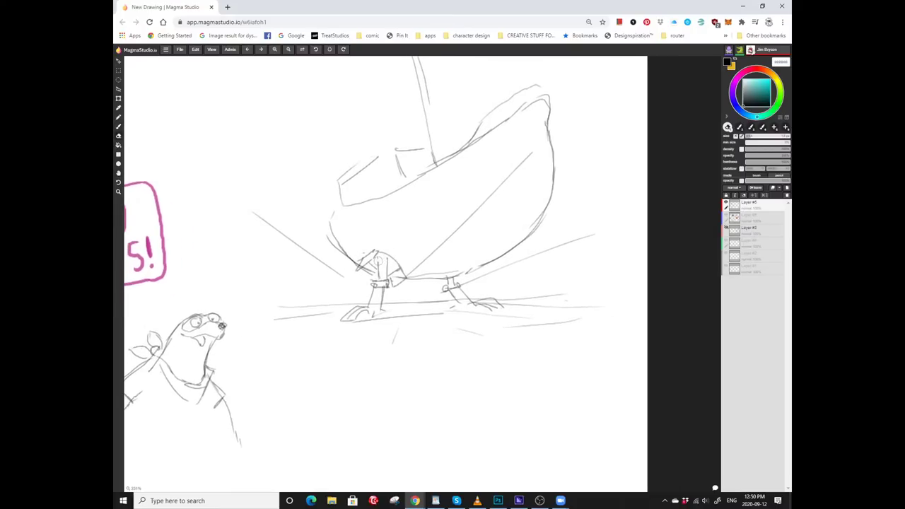
Draw the raised, curved stern rail at the ship's low end, replacing the first stroke.
{"action": "scroll", "coordinate": [378, 262], "scroll_direction": "up", "scroll_amount": 1}
{"action": "scroll", "coordinate": [379, 263], "scroll_direction": "left", "scroll_amount": 1}
{"action": "scroll", "coordinate": [389, 274], "scroll_direction": "up", "scroll_amount": 1}
{"action": "scroll", "coordinate": [389, 274], "scroll_direction": "left", "scroll_amount": 1}
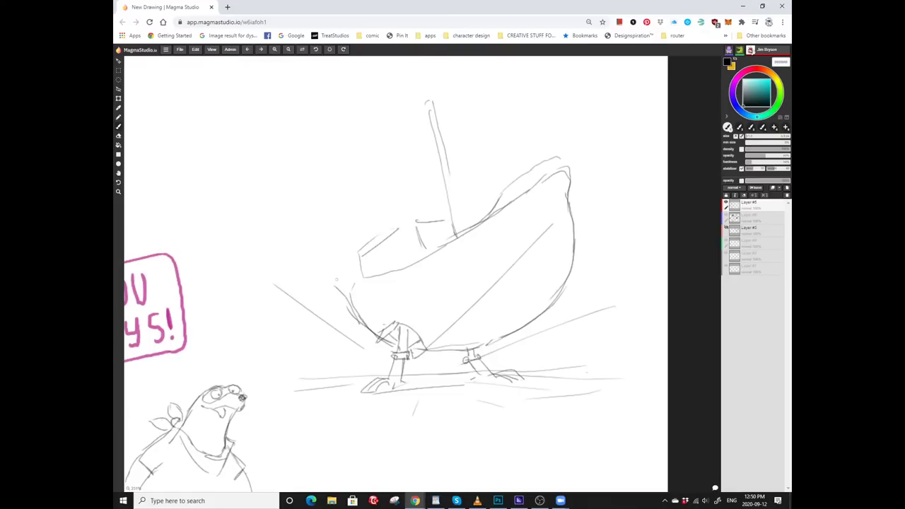
{"action": "mouse_move", "coordinate": [321, 265]}
{"action": "left_mouse_down"}
{"action": "mouse_move", "coordinate": [343, 256]}
{"action": "mouse_move", "coordinate": [360, 277]}
{"action": "mouse_move", "coordinate": [358, 258]}
{"action": "left_mouse_up"}
{"action": "scroll", "coordinate": [353, 261], "scroll_direction": "up", "scroll_amount": 1}
{"action": "scroll", "coordinate": [353, 261], "scroll_direction": "right", "scroll_amount": 1}
{"action": "key", "text": "ctrl+z"}
{"action": "left_click_drag", "start_coordinate": [329, 293], "coordinate": [364, 268]}
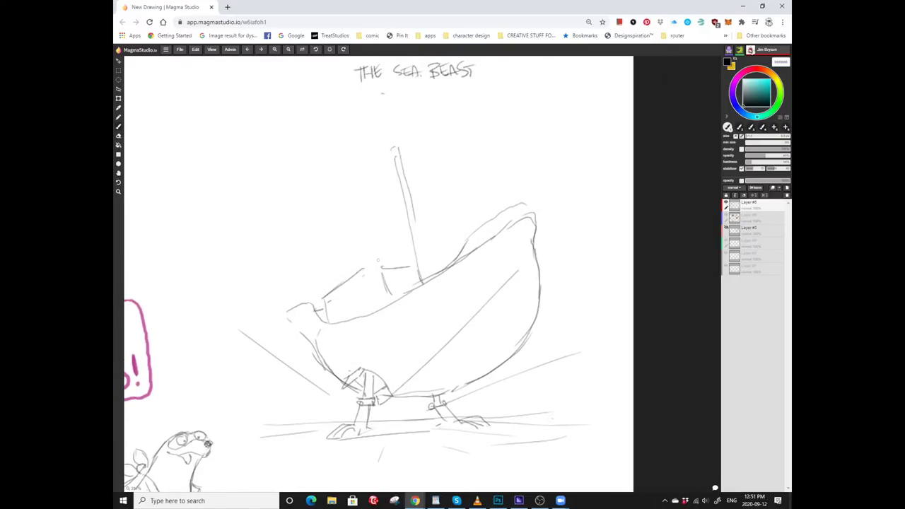
{"action": "scroll", "coordinate": [375, 265], "scroll_direction": "down", "scroll_amount": 1}
{"action": "scroll", "coordinate": [374, 265], "scroll_direction": "right", "scroll_amount": 1}
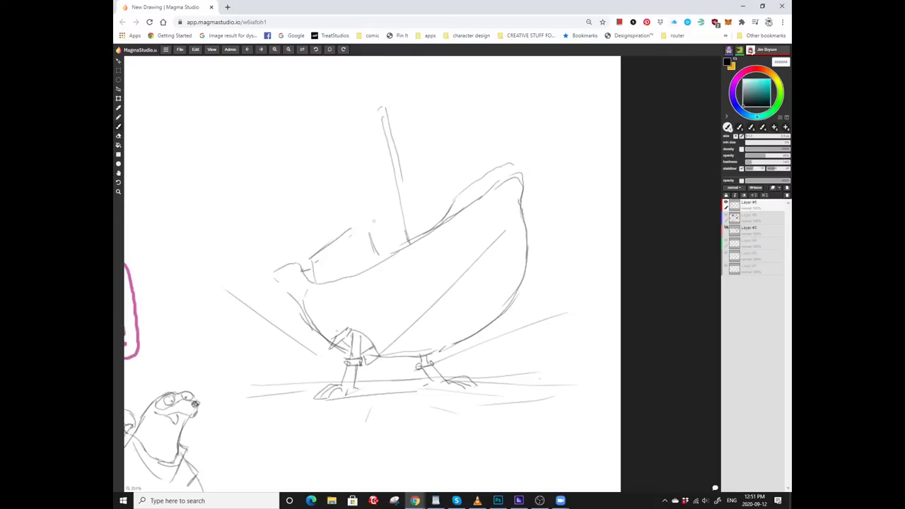
Rework the deck cabin's front edge and extend the main mast upward with a narrower top section.
{"action": "mouse_move", "coordinate": [365, 227]}
{"action": "left_mouse_down"}
{"action": "mouse_move", "coordinate": [395, 225]}
{"action": "mouse_move", "coordinate": [364, 262]}
{"action": "mouse_move", "coordinate": [360, 251]}
{"action": "left_mouse_up"}
{"action": "key", "text": "ctrl+z"}
{"action": "key", "text": "ctrl+z"}
{"action": "scroll", "coordinate": [368, 254], "scroll_direction": "up", "scroll_amount": 1}
{"action": "scroll", "coordinate": [368, 255], "scroll_direction": "right", "scroll_amount": 1}
{"action": "scroll", "coordinate": [353, 275], "scroll_direction": "up", "scroll_amount": 1}
{"action": "scroll", "coordinate": [354, 276], "scroll_direction": "left", "scroll_amount": 1}
{"action": "left_click_drag", "start_coordinate": [396, 177], "coordinate": [389, 149]}
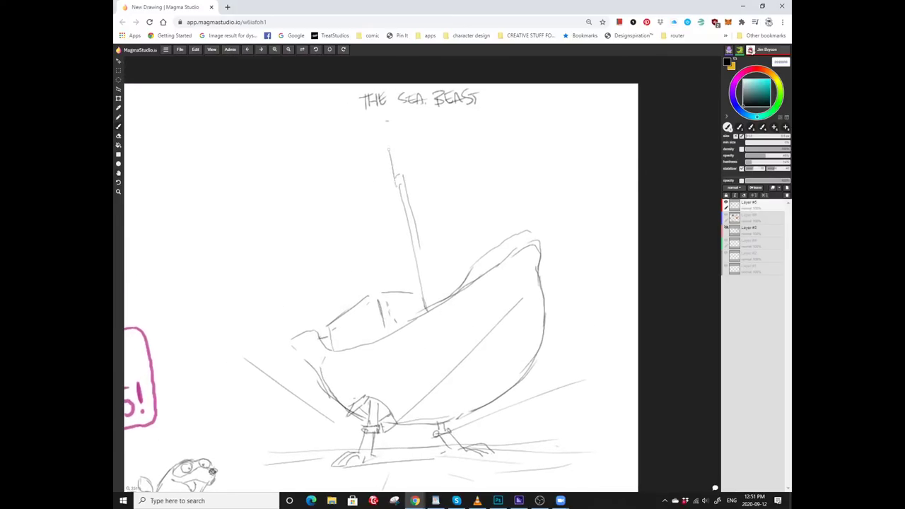
{"action": "scroll", "coordinate": [443, 188], "scroll_direction": "right", "scroll_amount": 1}
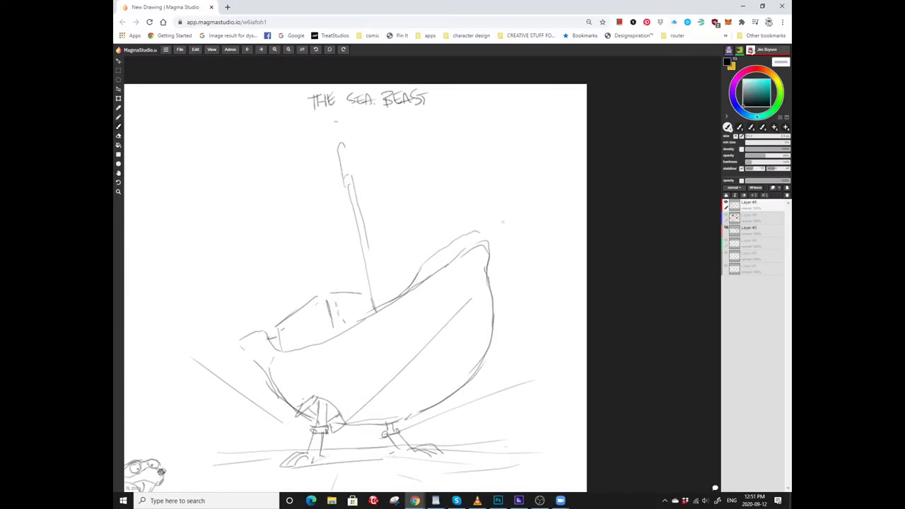
Draw a bowsprit projecting from the ship's high end and give the bow two eyes and a curved smile.
{"action": "mouse_move", "coordinate": [483, 226]}
{"action": "left_mouse_down"}
{"action": "mouse_move", "coordinate": [527, 186]}
{"action": "mouse_move", "coordinate": [493, 229]}
{"action": "left_mouse_up"}
{"action": "scroll", "coordinate": [353, 275], "scroll_direction": "down", "scroll_amount": 1}
{"action": "scroll", "coordinate": [353, 276], "scroll_direction": "right", "scroll_amount": 1}
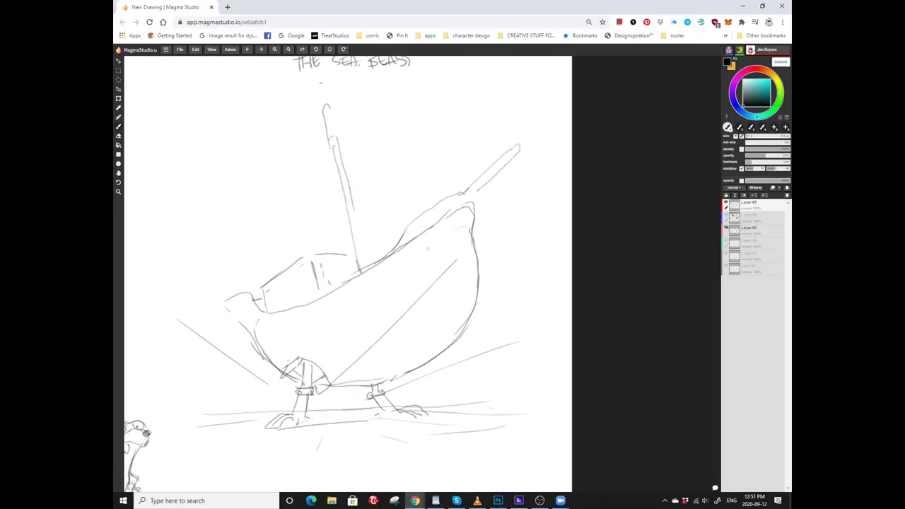
{"action": "scroll", "coordinate": [452, 282], "scroll_direction": "up", "scroll_amount": 1}
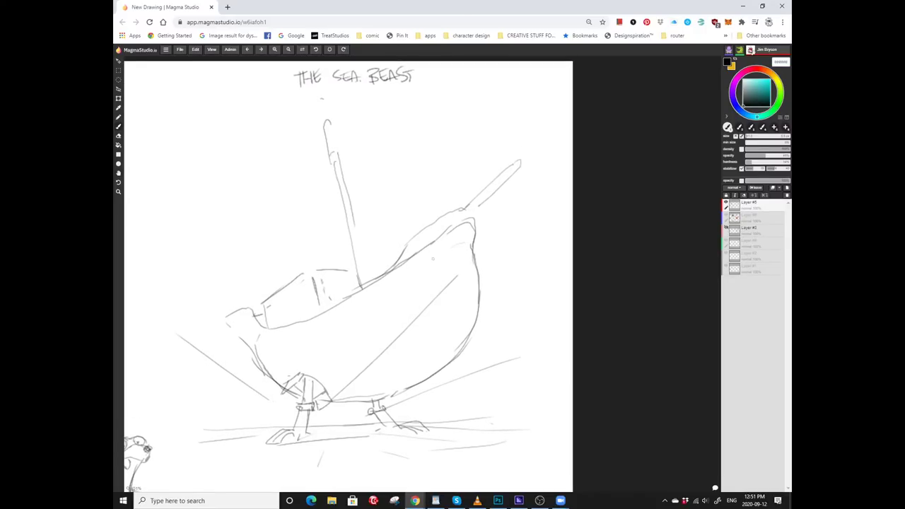
{"action": "mouse_move", "coordinate": [431, 266]}
{"action": "left_mouse_down"}
{"action": "mouse_move", "coordinate": [471, 260]}
{"action": "mouse_move", "coordinate": [447, 290]}
{"action": "mouse_move", "coordinate": [466, 290]}
{"action": "mouse_move", "coordinate": [444, 287]}
{"action": "mouse_move", "coordinate": [484, 249]}
{"action": "mouse_move", "coordinate": [460, 229]}
{"action": "mouse_move", "coordinate": [495, 208]}
{"action": "left_mouse_up"}
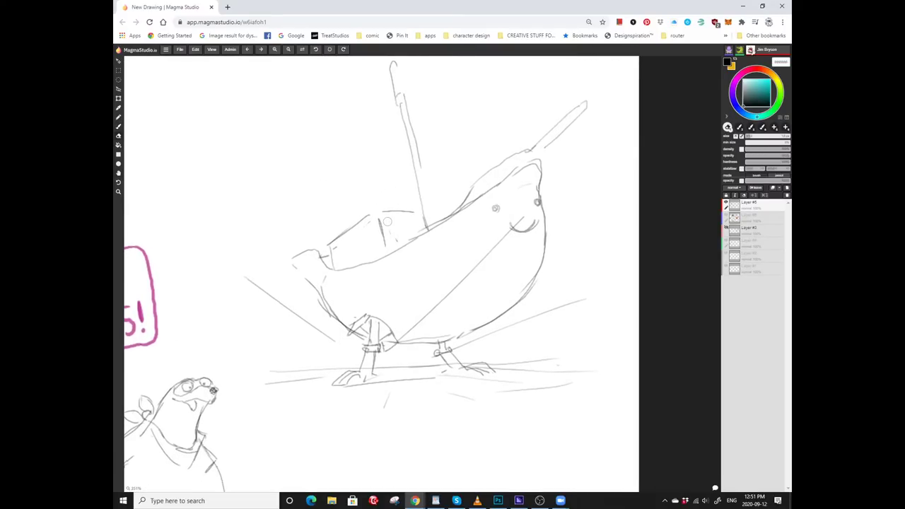
Add a crow's nest and flagpole at the top of the main mast, and draw a shorter second mast at the stern.
{"action": "scroll", "coordinate": [386, 205], "scroll_direction": "up", "scroll_amount": 5}
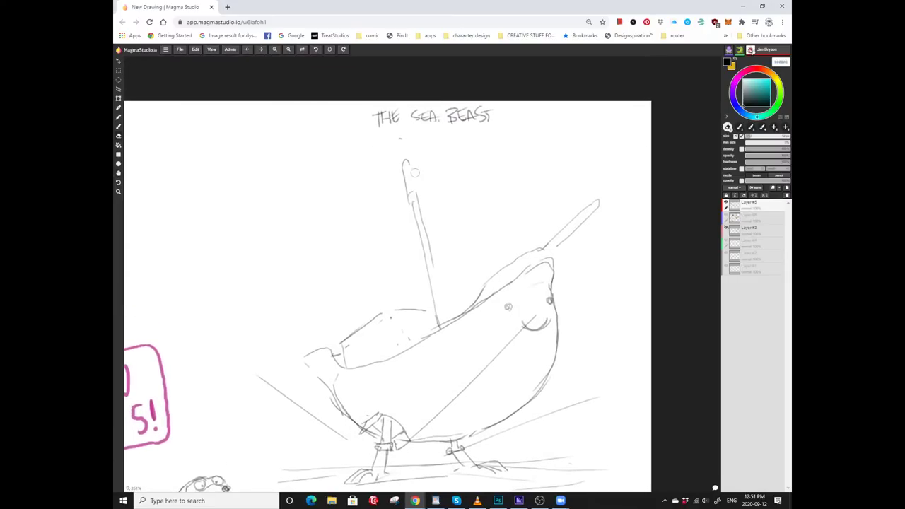
{"action": "mouse_move", "coordinate": [410, 185]}
{"action": "left_mouse_down"}
{"action": "mouse_move", "coordinate": [405, 151]}
{"action": "mouse_move", "coordinate": [386, 144]}
{"action": "mouse_move", "coordinate": [427, 116]}
{"action": "left_mouse_up"}
{"action": "left_click_drag", "start_coordinate": [373, 295], "coordinate": [361, 198]}
{"action": "left_click_drag", "start_coordinate": [425, 212], "coordinate": [407, 266]}
{"action": "mouse_move", "coordinate": [417, 190]}
{"action": "left_mouse_down"}
{"action": "mouse_move", "coordinate": [432, 172]}
{"action": "mouse_move", "coordinate": [410, 170]}
{"action": "mouse_move", "coordinate": [401, 192]}
{"action": "left_mouse_up"}
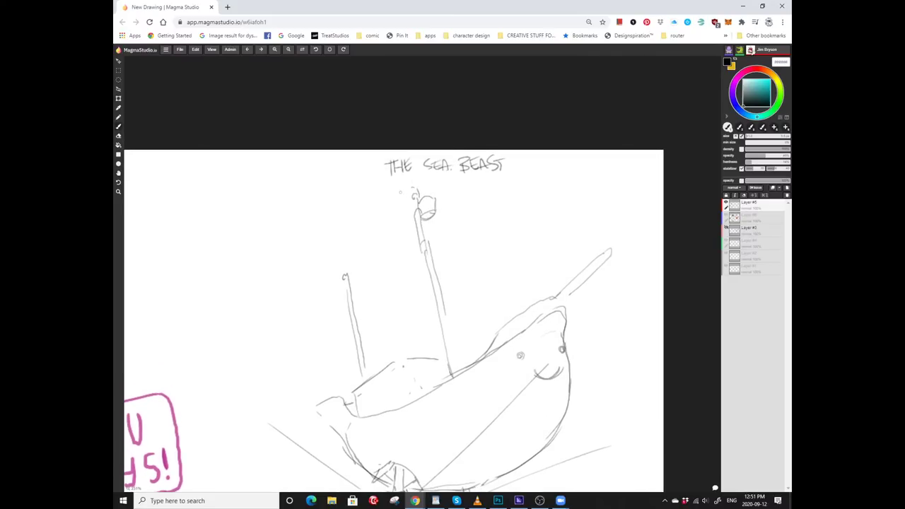
{"action": "left_click_drag", "start_coordinate": [396, 283], "coordinate": [390, 310]}
Select the title "THE SEA BEAST" and move it to the left, clear of the mast.
{"action": "key", "text": "l"}
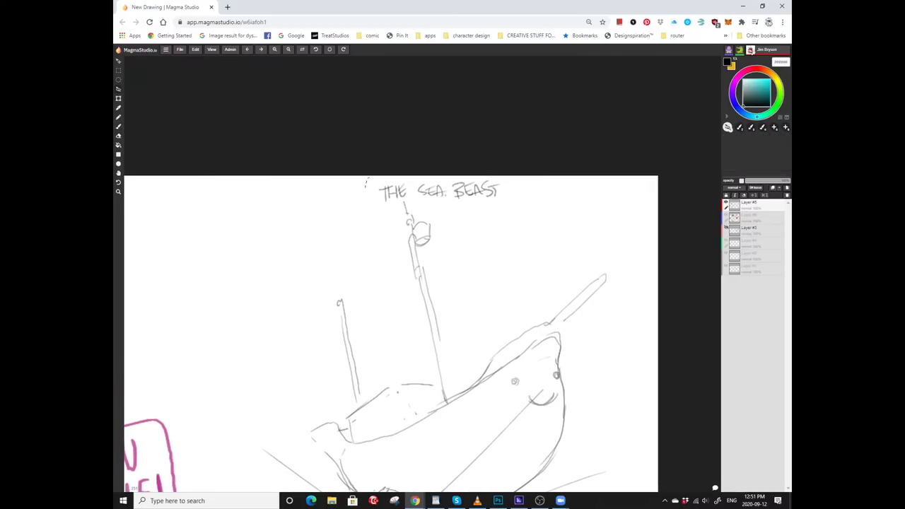
{"action": "mouse_move", "coordinate": [382, 177]}
{"action": "left_mouse_down"}
{"action": "mouse_move", "coordinate": [378, 209]}
{"action": "mouse_move", "coordinate": [371, 180]}
{"action": "left_mouse_up"}
{"action": "mouse_move", "coordinate": [396, 318]}
{"action": "left_mouse_down"}
{"action": "mouse_move", "coordinate": [403, 155]}
{"action": "mouse_move", "coordinate": [416, 313]}
{"action": "left_mouse_up"}
{"action": "mouse_move", "coordinate": [460, 185]}
{"action": "left_mouse_down"}
{"action": "mouse_move", "coordinate": [306, 232]}
{"action": "mouse_move", "coordinate": [279, 205]}
{"action": "left_mouse_up"}
{"action": "mouse_move", "coordinate": [413, 189]}
{"action": "left_mouse_down"}
{"action": "mouse_move", "coordinate": [419, 164]}
{"action": "mouse_move", "coordinate": [424, 209]}
{"action": "mouse_move", "coordinate": [431, 191]}
{"action": "mouse_move", "coordinate": [398, 89]}
{"action": "mouse_move", "coordinate": [304, 89]}
{"action": "left_mouse_up"}
Draw a waving flag above the crow's nest and a rigging line from the nest to the bowsprit's tip.
{"action": "key", "text": "b"}
{"action": "mouse_move", "coordinate": [328, 118]}
{"action": "left_mouse_down"}
{"action": "mouse_move", "coordinate": [507, 152]}
{"action": "mouse_move", "coordinate": [502, 164]}
{"action": "mouse_move", "coordinate": [518, 143]}
{"action": "left_mouse_up"}
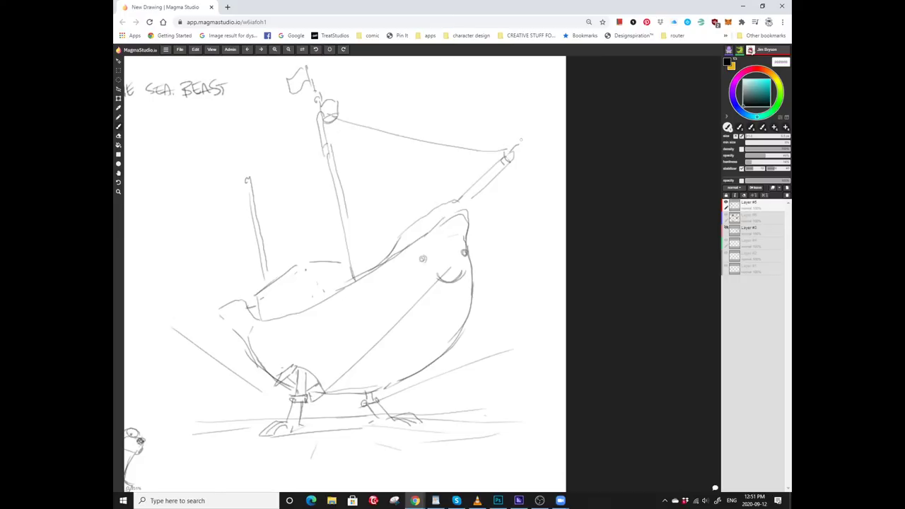
{"action": "scroll", "coordinate": [348, 273], "scroll_direction": "up", "scroll_amount": 1}
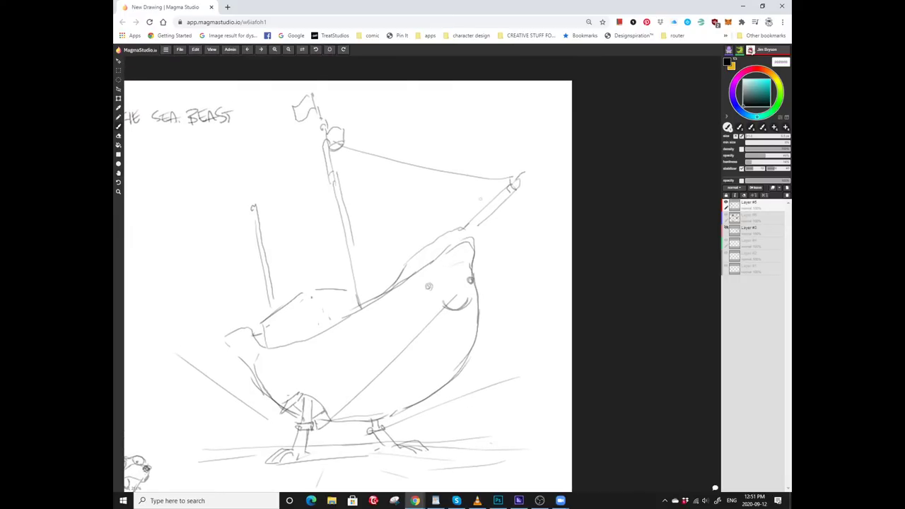
Outline a billowing main sail with curved edges falling from the crow's nest and an arched lower edge above the deck.
{"action": "left_click_drag", "start_coordinate": [339, 145], "coordinate": [415, 227]}
{"action": "key", "text": "ctrl+z"}
{"action": "mouse_move", "coordinate": [342, 150]}
{"action": "left_mouse_down"}
{"action": "mouse_move", "coordinate": [414, 217]}
{"action": "mouse_move", "coordinate": [416, 229]}
{"action": "left_mouse_up"}
{"action": "scroll", "coordinate": [347, 283], "scroll_direction": "up", "scroll_amount": 1}
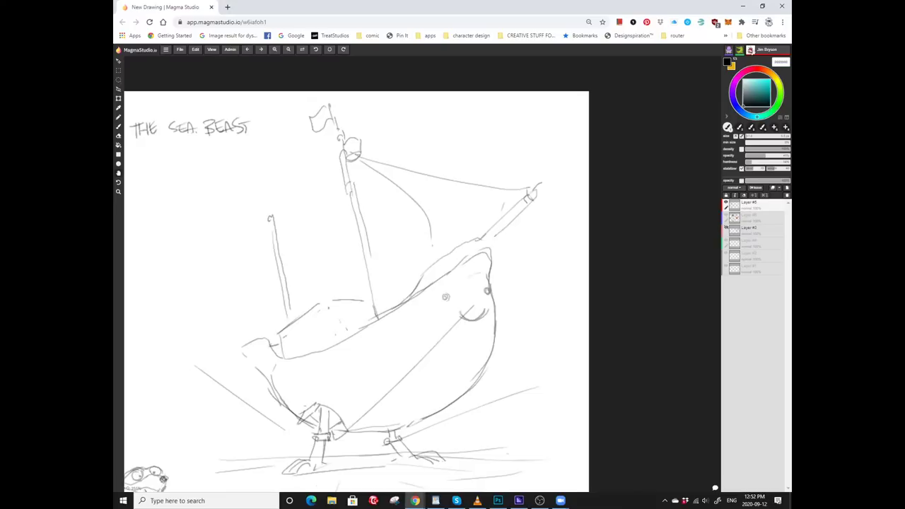
{"action": "left_click_drag", "start_coordinate": [349, 160], "coordinate": [391, 260]}
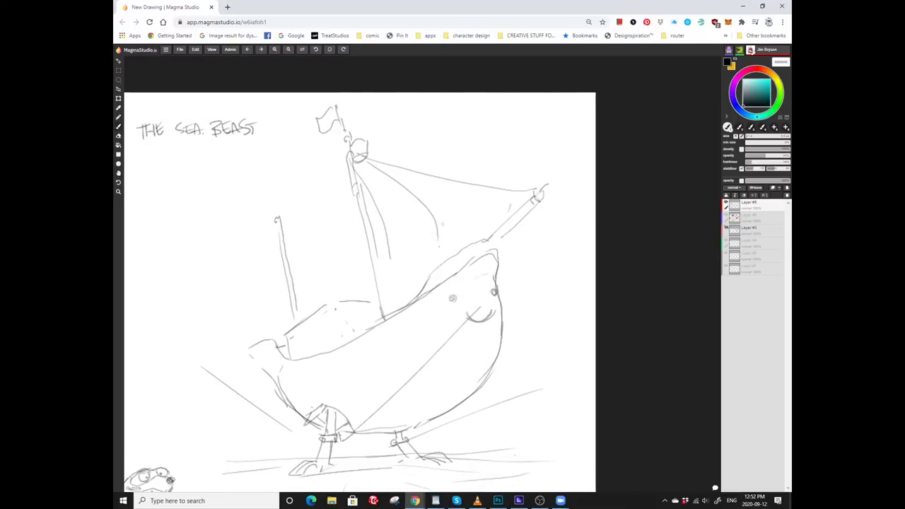
{"action": "mouse_move", "coordinate": [373, 160]}
{"action": "left_mouse_down"}
{"action": "mouse_move", "coordinate": [396, 174]}
{"action": "mouse_move", "coordinate": [454, 259]}
{"action": "left_mouse_up"}
{"action": "scroll", "coordinate": [370, 292], "scroll_direction": "up", "scroll_amount": 1}
{"action": "left_click_drag", "start_coordinate": [404, 282], "coordinate": [410, 331]}
{"action": "left_click_drag", "start_coordinate": [409, 298], "coordinate": [448, 287]}
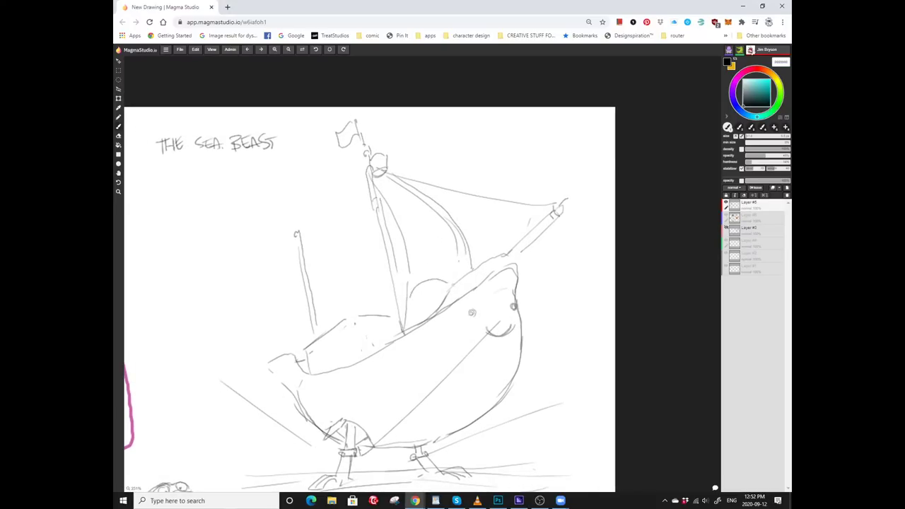
Fill the main sail with curved stripes fanning down from the crow's nest.
{"action": "scroll", "coordinate": [371, 299], "scroll_direction": "up", "scroll_amount": 1}
{"action": "mouse_move", "coordinate": [399, 199]}
{"action": "left_mouse_down"}
{"action": "mouse_move", "coordinate": [440, 234]}
{"action": "mouse_move", "coordinate": [460, 282]}
{"action": "left_mouse_up"}
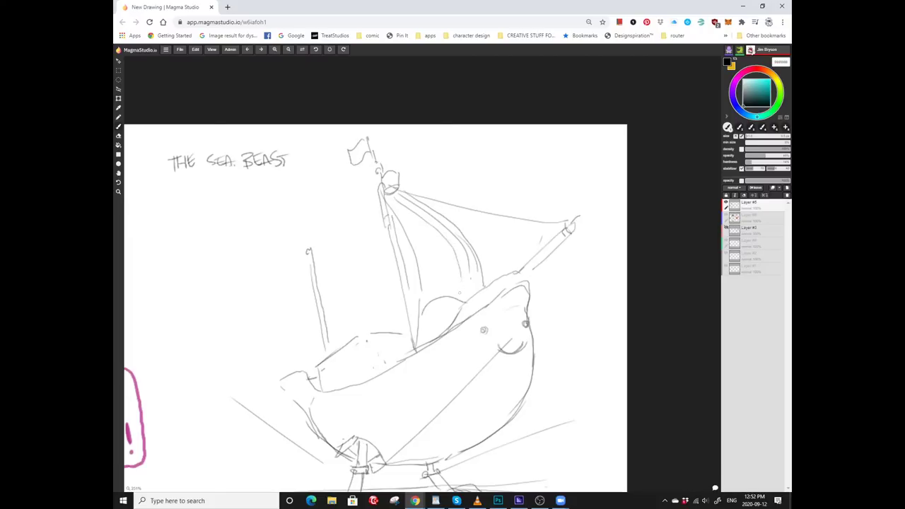
{"action": "mouse_move", "coordinate": [394, 200]}
{"action": "left_mouse_down"}
{"action": "mouse_move", "coordinate": [445, 289]}
{"action": "mouse_move", "coordinate": [420, 270]}
{"action": "mouse_move", "coordinate": [426, 229]}
{"action": "left_mouse_up"}
Draw an arrow pointing at the main sail and letter the note "RAINBOW SAIL?" beside it.
{"action": "scroll", "coordinate": [375, 307], "scroll_direction": "up", "scroll_amount": 1}
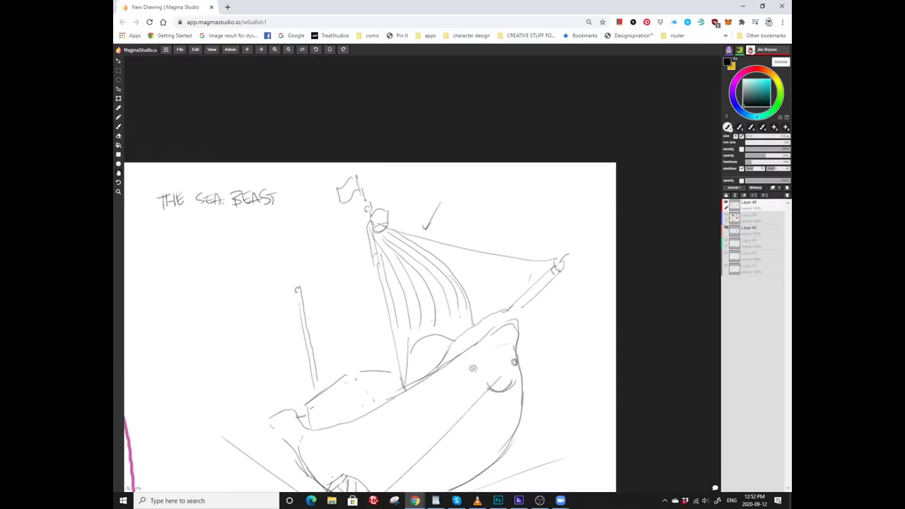
{"action": "scroll", "coordinate": [439, 203], "scroll_direction": "up", "scroll_amount": 1}
{"action": "scroll", "coordinate": [413, 253], "scroll_direction": "up", "scroll_amount": 1}
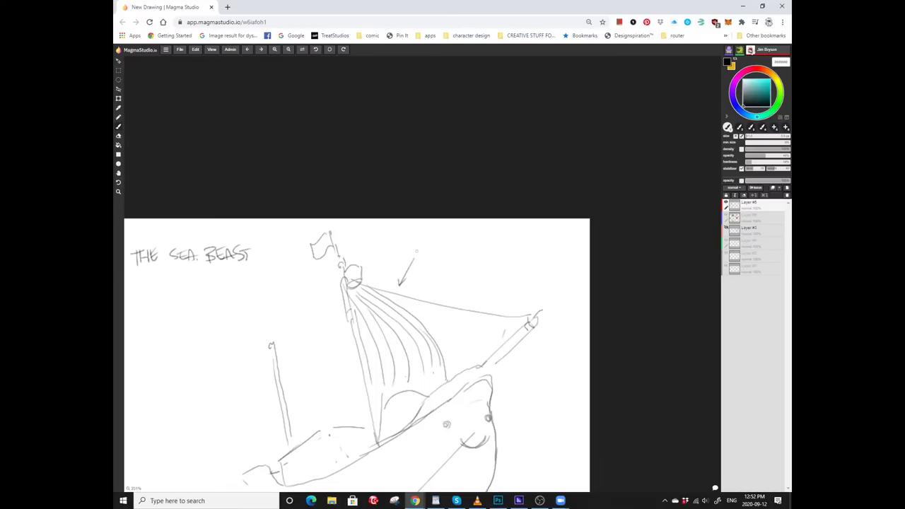
{"action": "mouse_move", "coordinate": [415, 258]}
{"action": "left_mouse_down"}
{"action": "mouse_move", "coordinate": [460, 233]}
{"action": "mouse_move", "coordinate": [427, 264]}
{"action": "left_mouse_up"}
{"action": "left_click_drag", "start_coordinate": [434, 253], "coordinate": [442, 253]}
{"action": "mouse_move", "coordinate": [443, 250]}
{"action": "left_mouse_down"}
{"action": "mouse_move", "coordinate": [445, 259]}
{"action": "mouse_move", "coordinate": [459, 253]}
{"action": "left_mouse_up"}
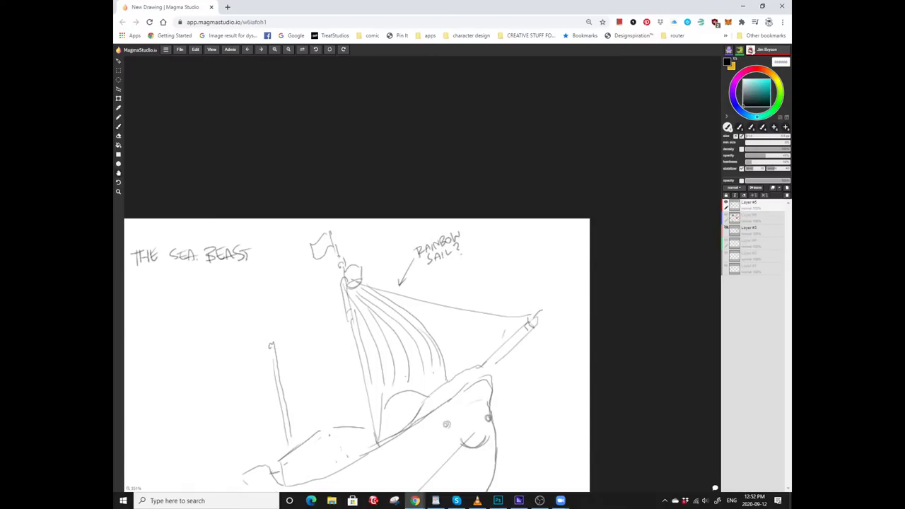
Lengthen the rear mast upward with a thin, darker top section.
{"action": "left_click_drag", "start_coordinate": [354, 353], "coordinate": [428, 260]}
{"action": "left_click_drag", "start_coordinate": [356, 234], "coordinate": [362, 189]}
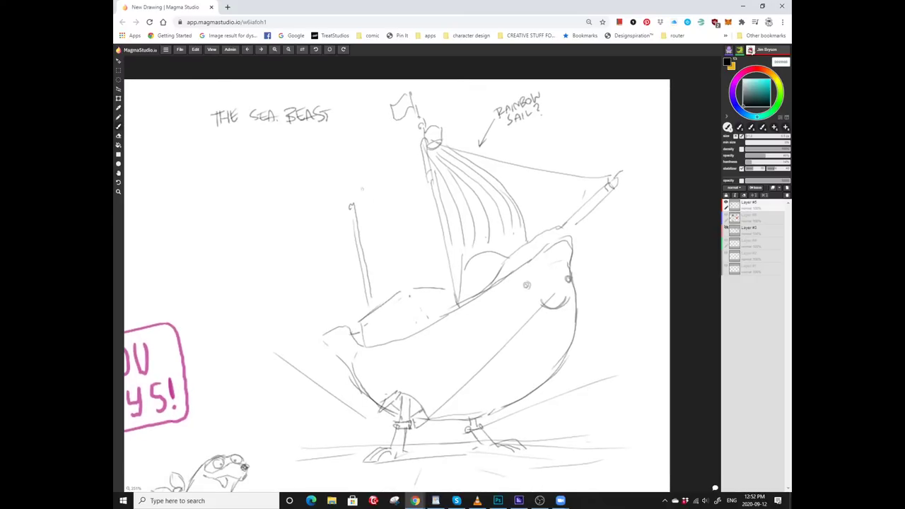
{"action": "left_click_drag", "start_coordinate": [351, 219], "coordinate": [344, 169]}
{"action": "left_click_drag", "start_coordinate": [354, 247], "coordinate": [348, 209]}
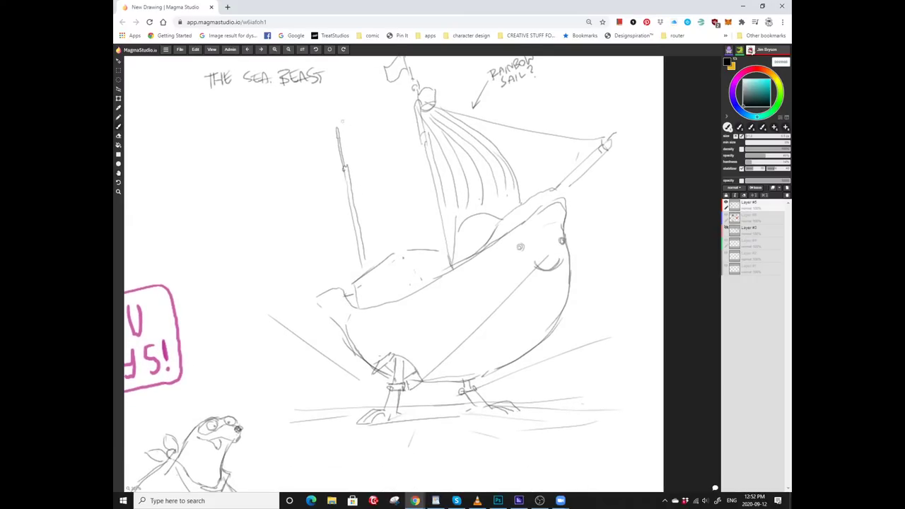
Draw a billowing sail in front of the rear mast and rigging lines from its top down behind the stern.
{"action": "mouse_move", "coordinate": [362, 124]}
{"action": "left_mouse_down"}
{"action": "mouse_move", "coordinate": [410, 281]}
{"action": "mouse_move", "coordinate": [433, 250]}
{"action": "left_mouse_up"}
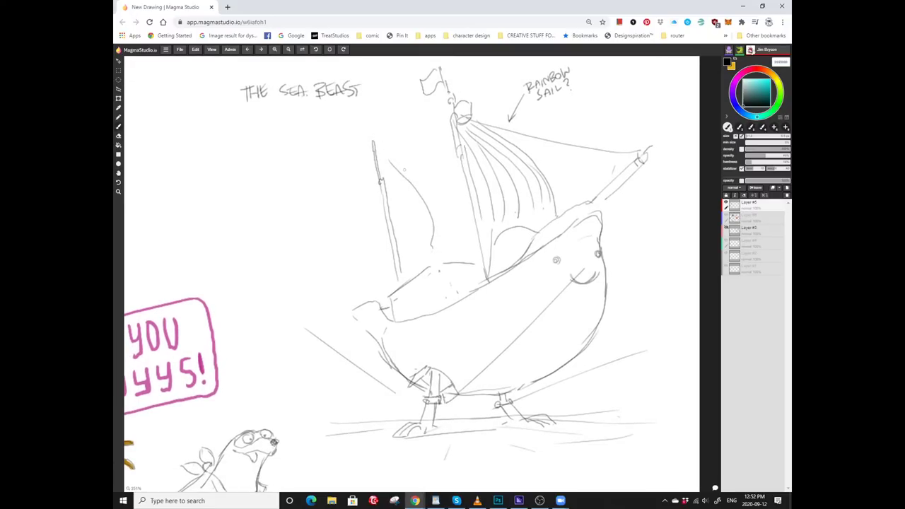
{"action": "mouse_move", "coordinate": [404, 170]}
{"action": "left_mouse_down"}
{"action": "mouse_move", "coordinate": [458, 230]}
{"action": "mouse_move", "coordinate": [460, 250]}
{"action": "left_mouse_up"}
{"action": "left_click_drag", "start_coordinate": [460, 251], "coordinate": [461, 285]}
{"action": "mouse_move", "coordinate": [414, 307]}
{"action": "left_mouse_down"}
{"action": "mouse_move", "coordinate": [409, 234]}
{"action": "mouse_move", "coordinate": [390, 203]}
{"action": "mouse_move", "coordinate": [400, 229]}
{"action": "mouse_move", "coordinate": [389, 231]}
{"action": "mouse_move", "coordinate": [404, 173]}
{"action": "mouse_move", "coordinate": [379, 305]}
{"action": "left_mouse_up"}
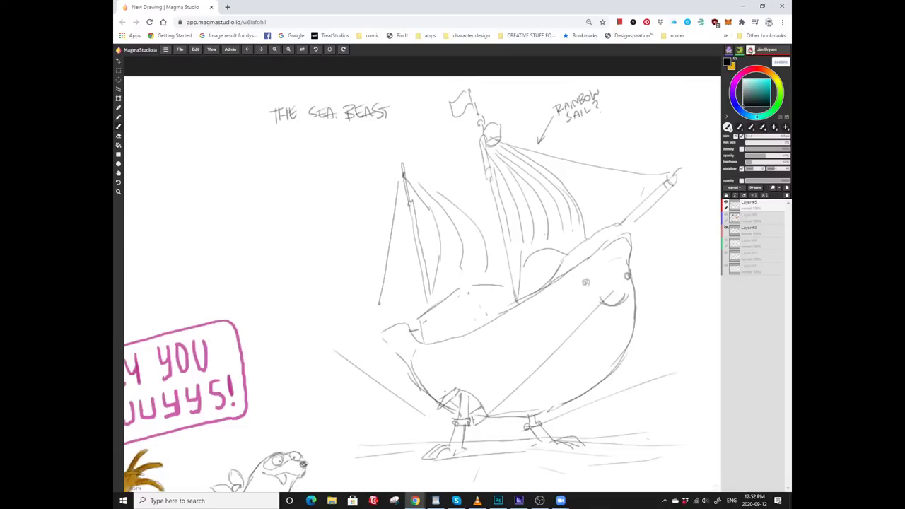
{"action": "left_click_drag", "start_coordinate": [403, 210], "coordinate": [377, 317]}
Erase the rough cabin outline from the rear deck and extend the stern rail outward to a pointed tip.
{"action": "mouse_move", "coordinate": [382, 311]}
{"action": "left_mouse_down"}
{"action": "mouse_move", "coordinate": [388, 245]}
{"action": "mouse_move", "coordinate": [360, 301]}
{"action": "mouse_move", "coordinate": [337, 318]}
{"action": "mouse_move", "coordinate": [426, 274]}
{"action": "mouse_move", "coordinate": [467, 270]}
{"action": "left_mouse_up"}
{"action": "key", "text": "e"}
{"action": "left_click_drag", "start_coordinate": [442, 297], "coordinate": [457, 272]}
{"action": "key", "text": "b"}
{"action": "mouse_move", "coordinate": [398, 267]}
{"action": "left_mouse_down"}
{"action": "mouse_move", "coordinate": [399, 292]}
{"action": "mouse_move", "coordinate": [422, 301]}
{"action": "mouse_move", "coordinate": [428, 274]}
{"action": "mouse_move", "coordinate": [276, 356]}
{"action": "left_mouse_up"}
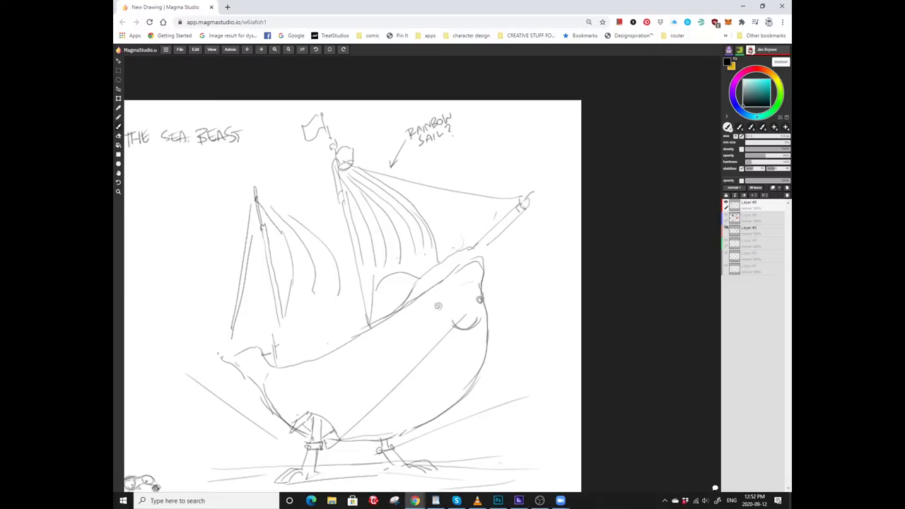
{"action": "mouse_move", "coordinate": [275, 355]}
{"action": "left_mouse_down"}
{"action": "mouse_move", "coordinate": [258, 391]}
{"action": "mouse_move", "coordinate": [233, 407]}
{"action": "mouse_move", "coordinate": [319, 308]}
{"action": "mouse_move", "coordinate": [279, 332]}
{"action": "mouse_move", "coordinate": [261, 364]}
{"action": "mouse_move", "coordinate": [359, 268]}
{"action": "left_mouse_up"}
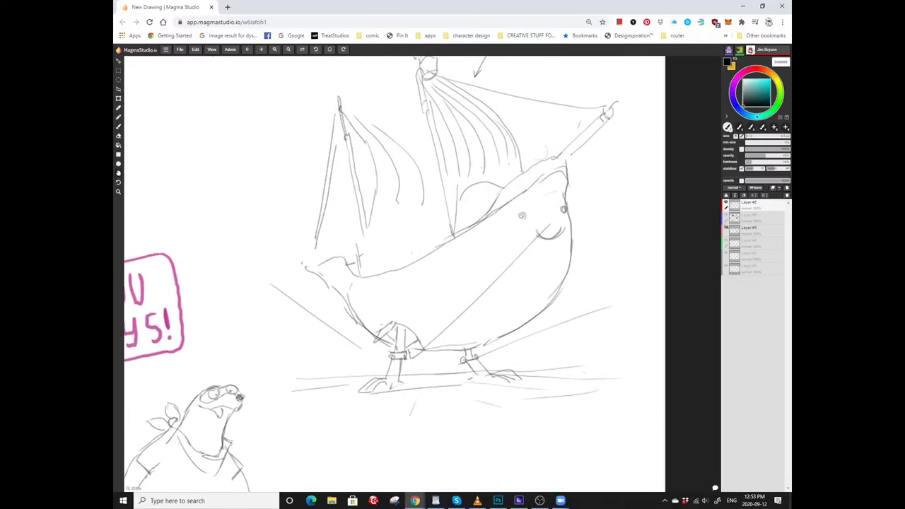
Draw four round portholes along the hull's side and add contour strokes to the bow around the face.
{"action": "key", "text": "b"}
{"action": "mouse_move", "coordinate": [458, 252]}
{"action": "left_mouse_down"}
{"action": "mouse_move", "coordinate": [451, 263]}
{"action": "mouse_move", "coordinate": [458, 253]}
{"action": "left_mouse_up"}
{"action": "mouse_move", "coordinate": [432, 275]}
{"action": "left_mouse_down"}
{"action": "mouse_move", "coordinate": [456, 249]}
{"action": "mouse_move", "coordinate": [445, 227]}
{"action": "mouse_move", "coordinate": [438, 256]}
{"action": "mouse_move", "coordinate": [450, 244]}
{"action": "mouse_move", "coordinate": [438, 256]}
{"action": "left_mouse_up"}
{"action": "mouse_move", "coordinate": [438, 256]}
{"action": "left_mouse_down"}
{"action": "mouse_move", "coordinate": [446, 248]}
{"action": "mouse_move", "coordinate": [357, 287]}
{"action": "left_mouse_up"}
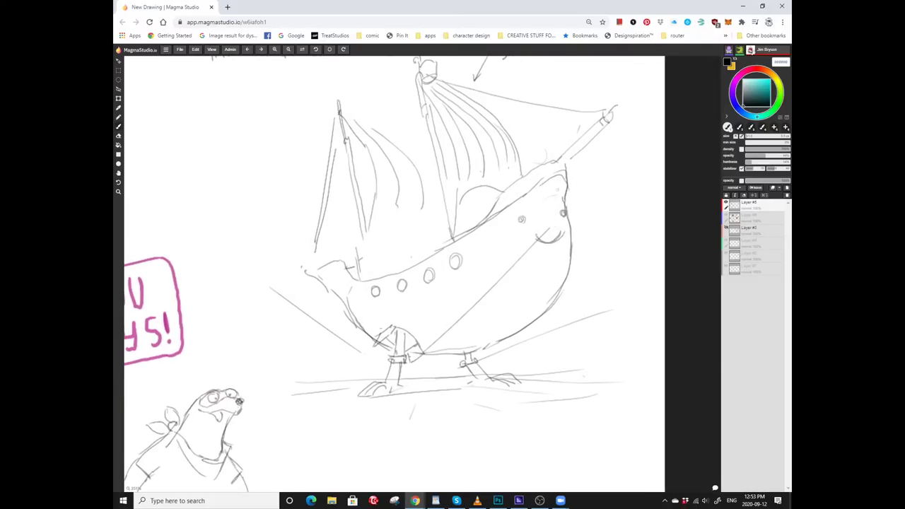
{"action": "left_click_drag", "start_coordinate": [555, 195], "coordinate": [552, 213]}
{"action": "mouse_move", "coordinate": [538, 297]}
{"action": "left_mouse_down"}
{"action": "mouse_move", "coordinate": [502, 336]}
{"action": "mouse_move", "coordinate": [542, 293]}
{"action": "left_mouse_up"}
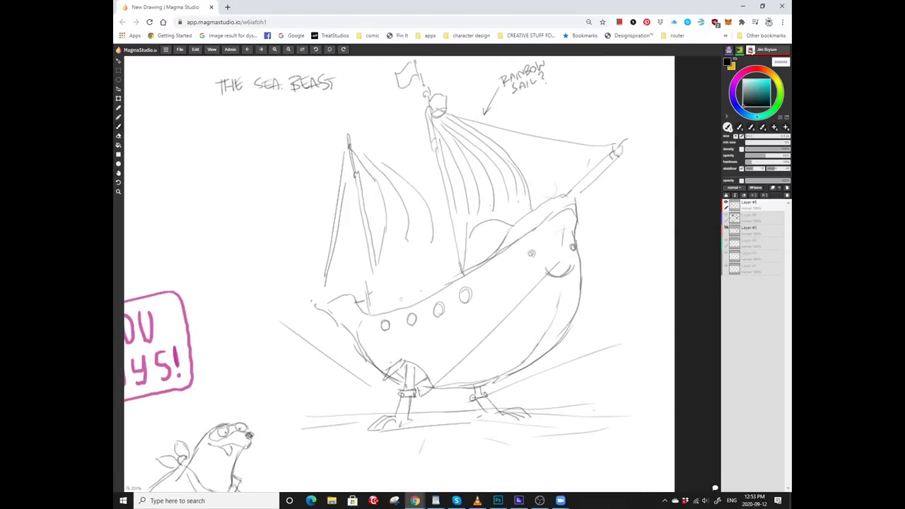
Draw a boxy cabin on the rear deck with an arched door between two round windows.
{"action": "scroll", "coordinate": [400, 272], "scroll_direction": "up", "scroll_amount": 1}
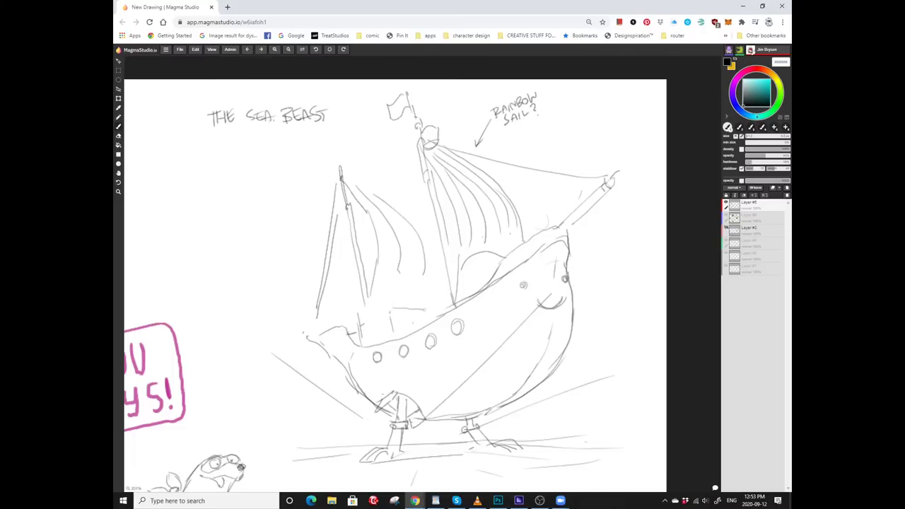
{"action": "scroll", "coordinate": [395, 274], "scroll_direction": "down", "scroll_amount": 2}
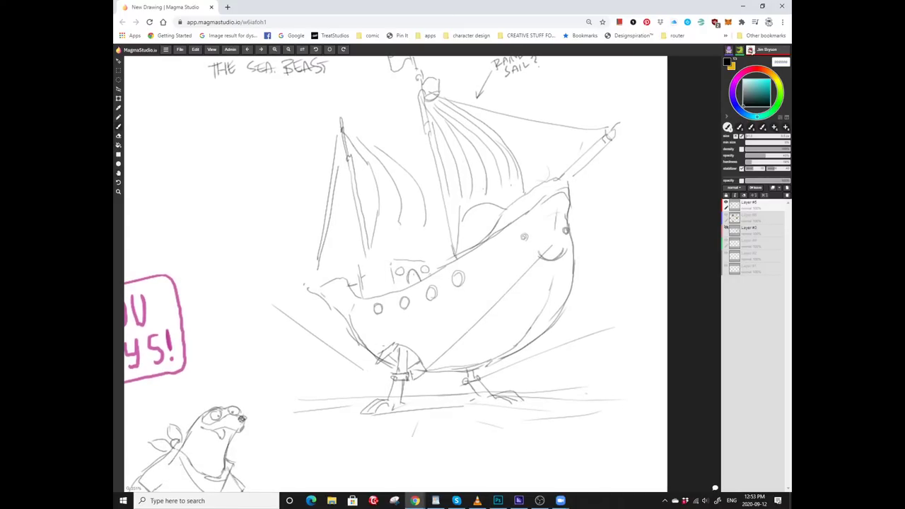
{"action": "scroll", "coordinate": [396, 273], "scroll_direction": "up", "scroll_amount": 1}
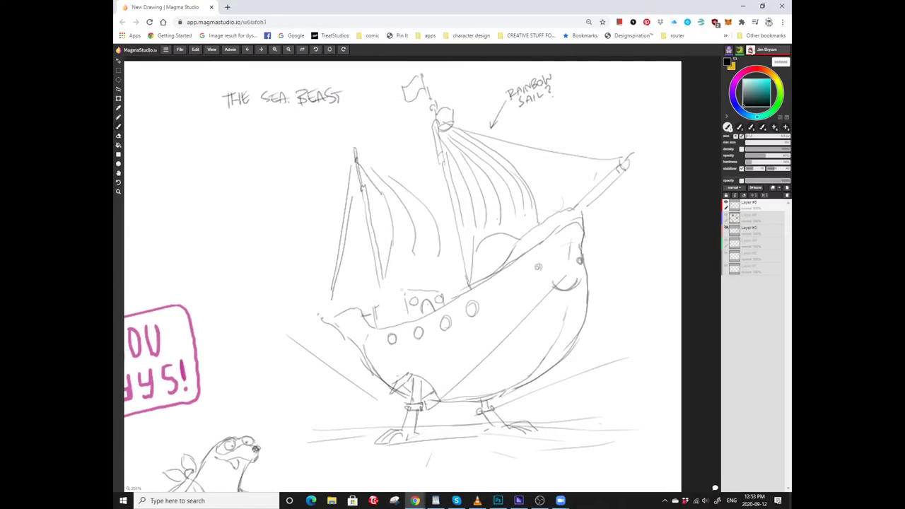
{"action": "scroll", "coordinate": [415, 273], "scroll_direction": "down", "scroll_amount": 1}
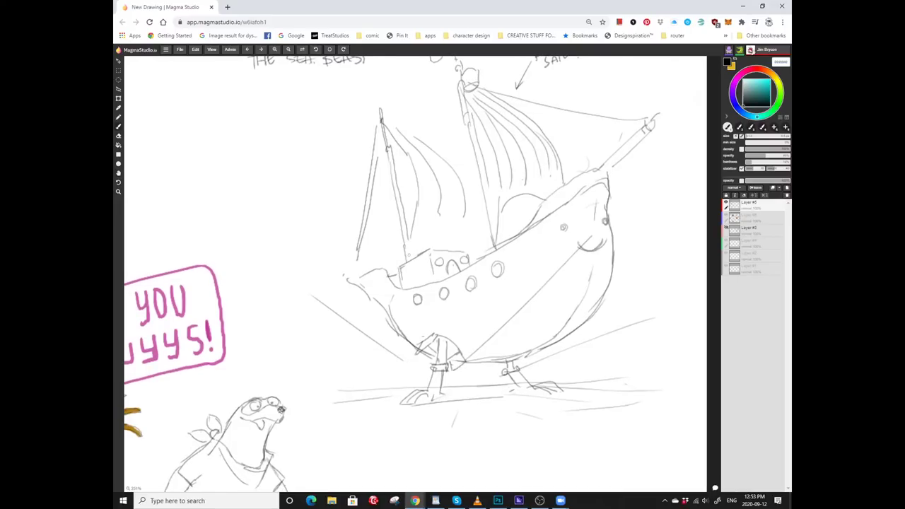
Strengthen the rear sail's outer edge, then clean up and redraw the main mast as a solid double-lined pole.
{"action": "scroll", "coordinate": [415, 273], "scroll_direction": "up", "scroll_amount": 1}
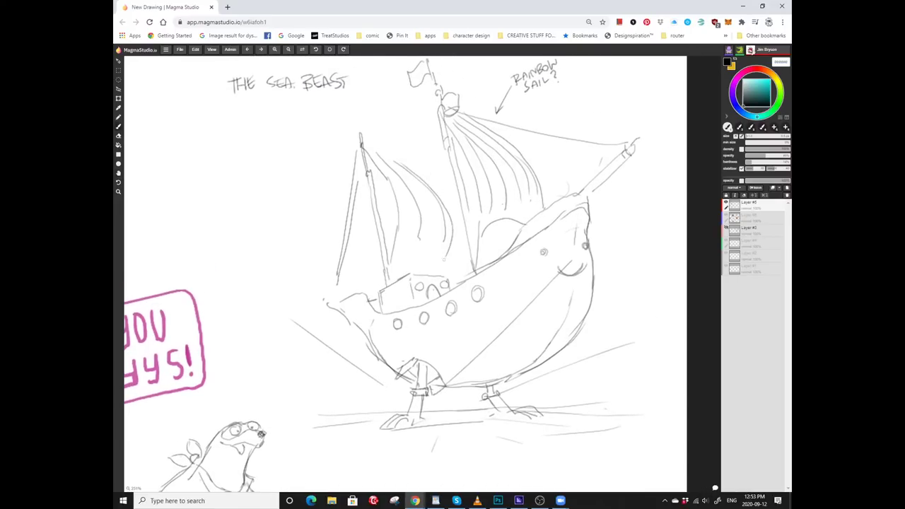
{"action": "scroll", "coordinate": [404, 273], "scroll_direction": "up", "scroll_amount": 1}
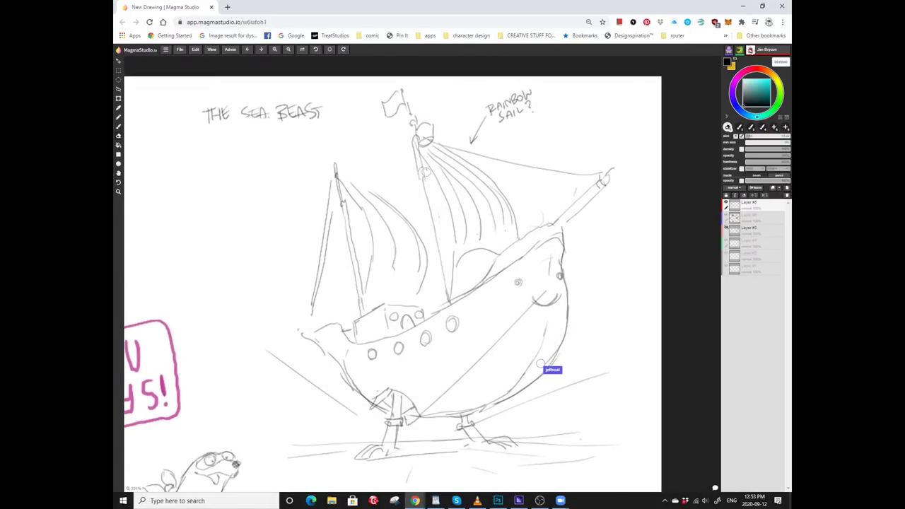
{"action": "key", "text": "b"}
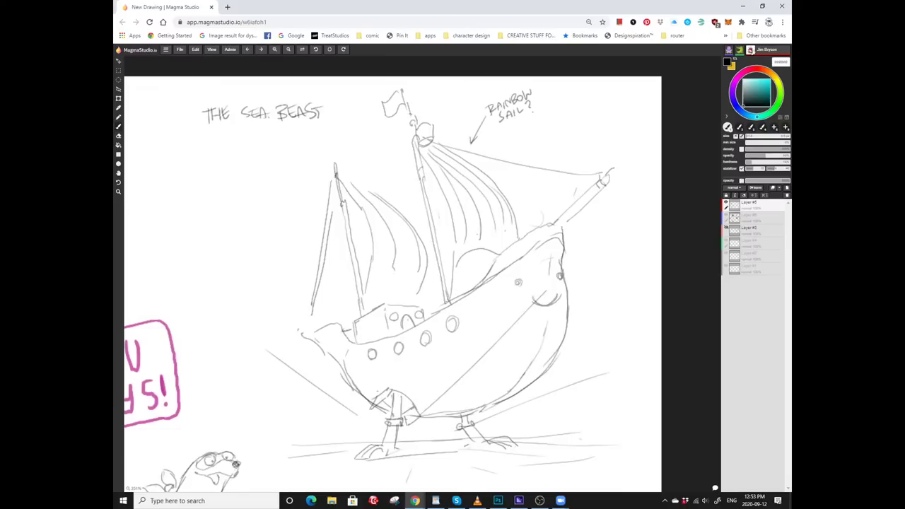
Draw a round lantern on top of the rear cabin and short railing strokes along its roof edge.
{"action": "scroll", "coordinate": [410, 274], "scroll_direction": "down", "scroll_amount": 1}
{"action": "scroll", "coordinate": [410, 273], "scroll_direction": "up", "scroll_amount": 1}
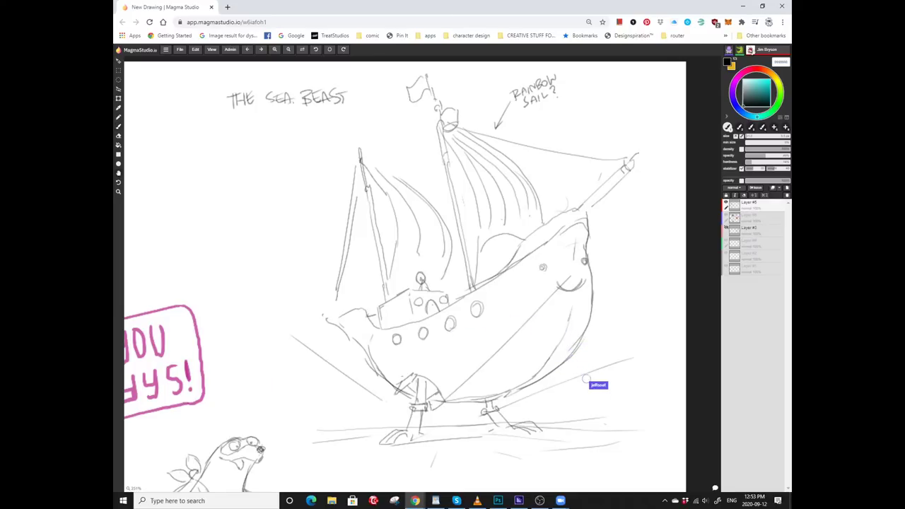
{"action": "scroll", "coordinate": [584, 375], "scroll_direction": "down", "scroll_amount": 1}
{"action": "scroll", "coordinate": [575, 364], "scroll_direction": "up", "scroll_amount": 2}
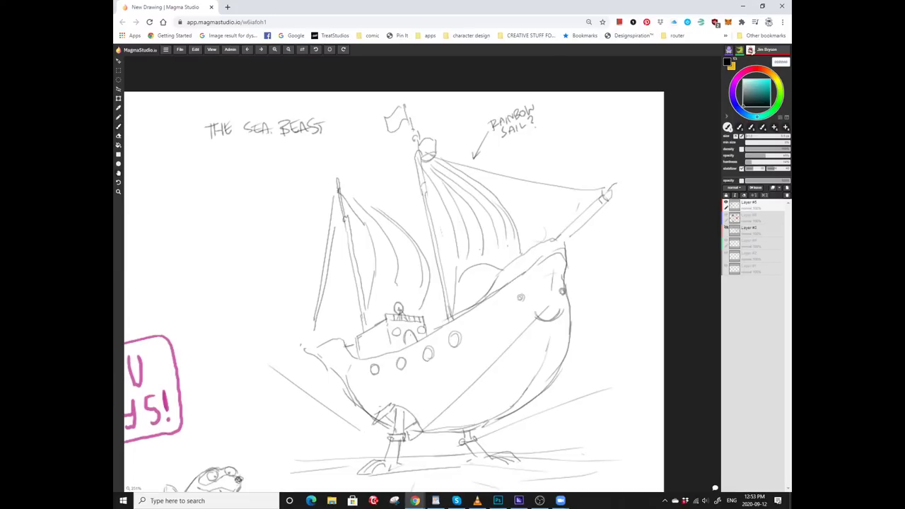
{"action": "scroll", "coordinate": [242, 330], "scroll_direction": "up", "scroll_amount": 1}
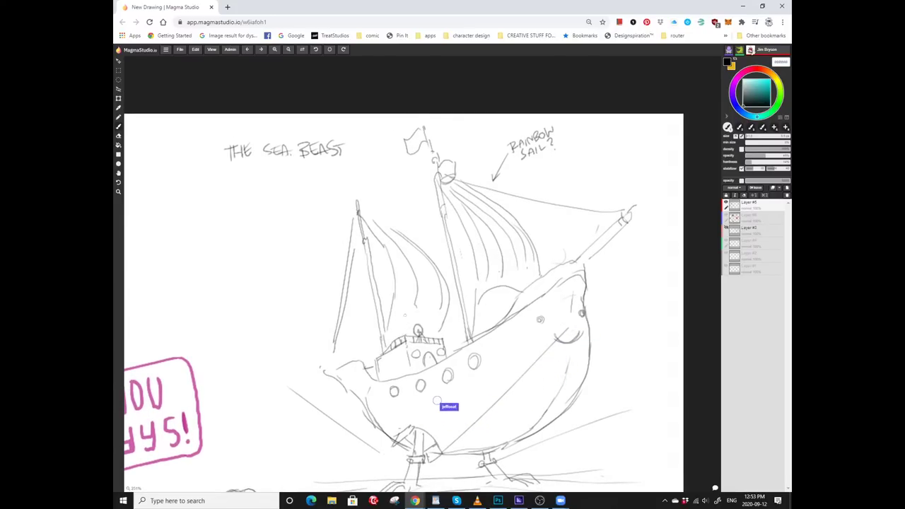
Sketch a blue line along the hull below the portholes, running from the stern up to a peak at the smiling mouth.
{"action": "scroll", "coordinate": [437, 400], "scroll_direction": "down", "scroll_amount": 4}
{"action": "mouse_move", "coordinate": [359, 318]}
{"action": "left_mouse_down"}
{"action": "mouse_move", "coordinate": [407, 306]}
{"action": "mouse_move", "coordinate": [529, 260]}
{"action": "left_mouse_up"}
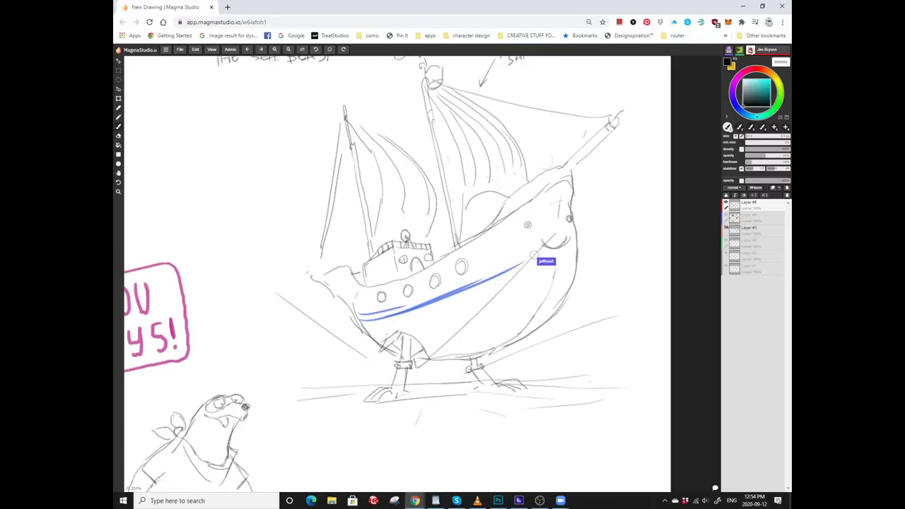
{"action": "left_click_drag", "start_coordinate": [447, 295], "coordinate": [530, 247]}
{"action": "scroll", "coordinate": [579, 255], "scroll_direction": "up", "scroll_amount": 1}
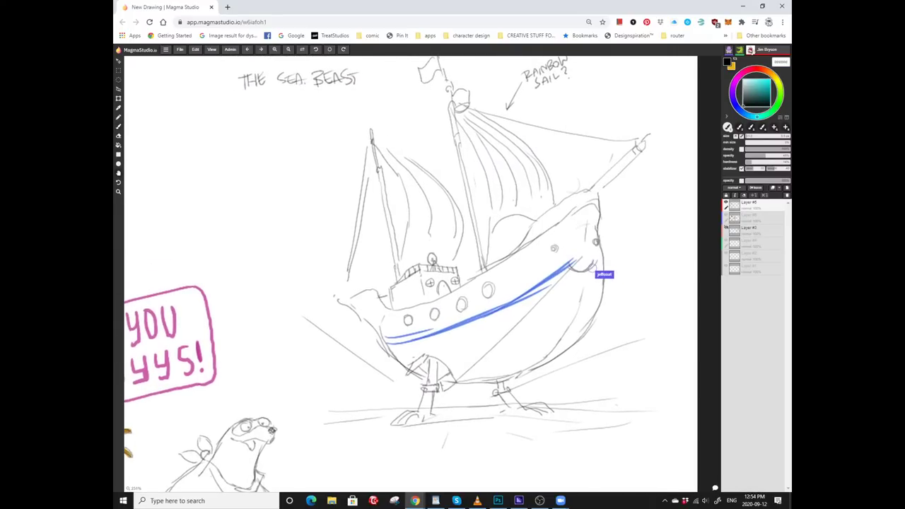
{"action": "scroll", "coordinate": [601, 258], "scroll_direction": "left", "scroll_amount": 2}
{"action": "scroll", "coordinate": [614, 254], "scroll_direction": "up", "scroll_amount": 1}
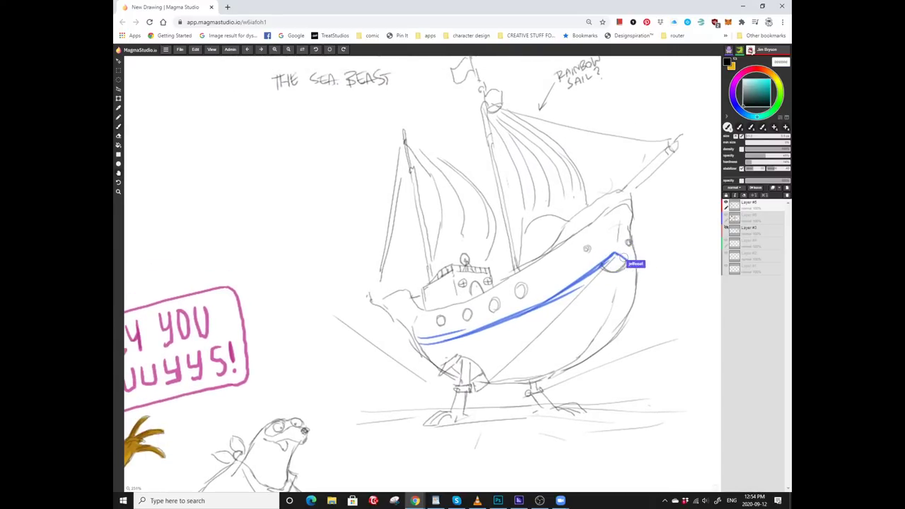
Extend the blue line down to the bow's edge and thicken it into a solid band along the hull.
{"action": "scroll", "coordinate": [615, 262], "scroll_direction": "up", "scroll_amount": 1}
{"action": "left_click_drag", "start_coordinate": [424, 375], "coordinate": [491, 340]}
{"action": "scroll", "coordinate": [491, 340], "scroll_direction": "right", "scroll_amount": 1}
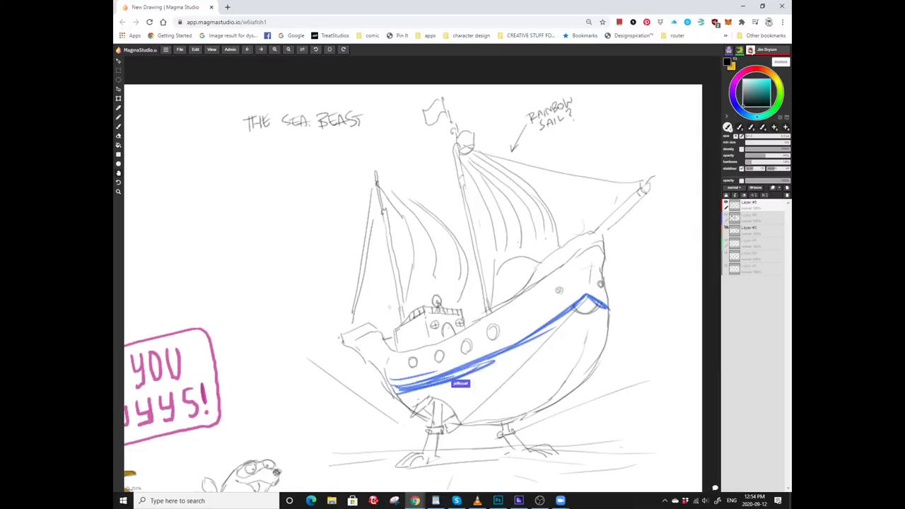
{"action": "left_click_drag", "start_coordinate": [456, 382], "coordinate": [549, 340]}
{"action": "scroll", "coordinate": [549, 339], "scroll_direction": "down", "scroll_amount": 2}
{"action": "scroll", "coordinate": [549, 339], "scroll_direction": "left", "scroll_amount": 1}
{"action": "scroll", "coordinate": [421, 362], "scroll_direction": "right", "scroll_amount": 1}
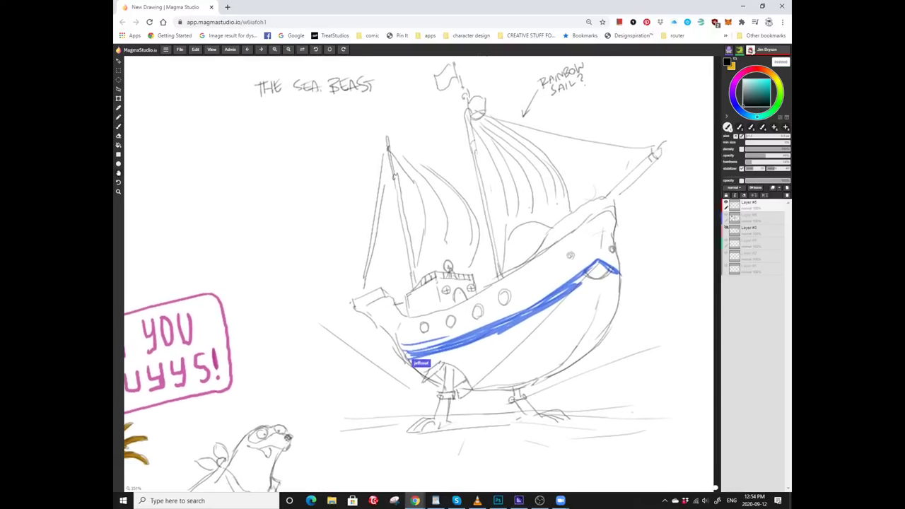
Fill the lower hull with blue beneath the band, starting at the stern beside the rear leg.
{"action": "left_click_drag", "start_coordinate": [416, 363], "coordinate": [438, 362]}
{"action": "scroll", "coordinate": [438, 362], "scroll_direction": "down", "scroll_amount": 2}
{"action": "scroll", "coordinate": [438, 362], "scroll_direction": "right", "scroll_amount": 2}
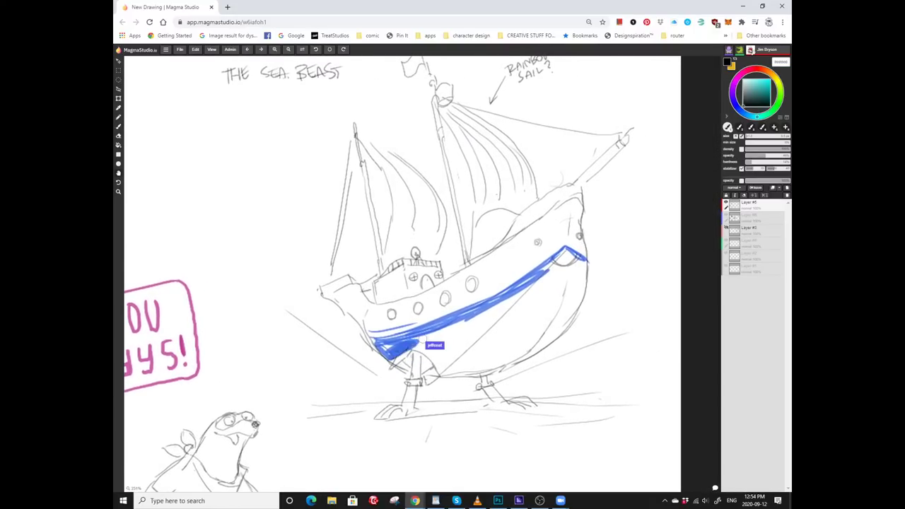
Block in the rear and middle of the ship's lower hull with blue, from the stern to the bow tip.
{"action": "scroll", "coordinate": [424, 339], "scroll_direction": "down", "scroll_amount": 2}
{"action": "scroll", "coordinate": [424, 339], "scroll_direction": "left", "scroll_amount": 1}
{"action": "scroll", "coordinate": [424, 339], "scroll_direction": "right", "scroll_amount": 1}
{"action": "mouse_move", "coordinate": [410, 296]}
{"action": "left_mouse_down"}
{"action": "mouse_move", "coordinate": [435, 319]}
{"action": "mouse_move", "coordinate": [439, 337]}
{"action": "mouse_move", "coordinate": [440, 302]}
{"action": "mouse_move", "coordinate": [468, 280]}
{"action": "mouse_move", "coordinate": [432, 296]}
{"action": "mouse_move", "coordinate": [425, 311]}
{"action": "mouse_move", "coordinate": [535, 263]}
{"action": "mouse_move", "coordinate": [495, 283]}
{"action": "mouse_move", "coordinate": [524, 271]}
{"action": "left_mouse_up"}
{"action": "scroll", "coordinate": [456, 304], "scroll_direction": "left", "scroll_amount": 2}
{"action": "scroll", "coordinate": [456, 304], "scroll_direction": "down", "scroll_amount": 1}
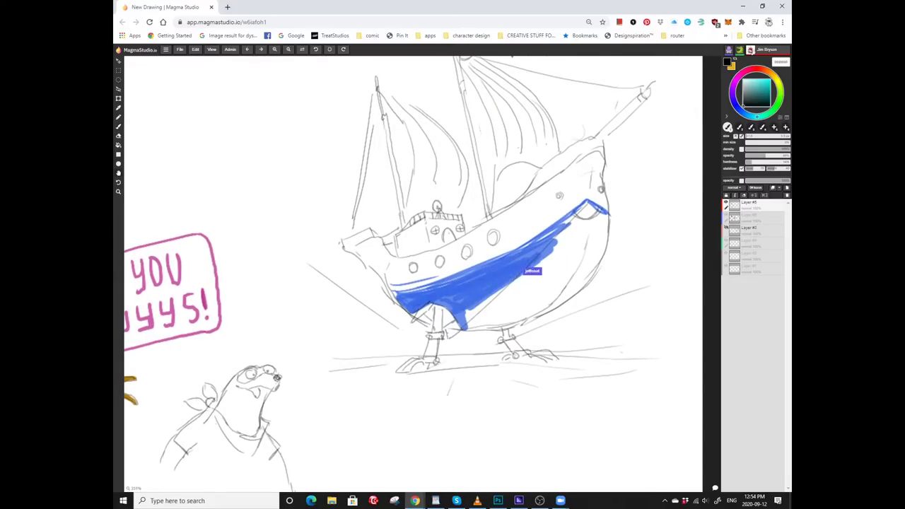
{"action": "scroll", "coordinate": [524, 270], "scroll_direction": "up", "scroll_amount": 1}
{"action": "mouse_move", "coordinate": [507, 339]}
{"action": "left_mouse_down"}
{"action": "mouse_move", "coordinate": [589, 247]}
{"action": "mouse_move", "coordinate": [579, 252]}
{"action": "left_mouse_up"}
{"action": "scroll", "coordinate": [552, 318], "scroll_direction": "up", "scroll_amount": 2}
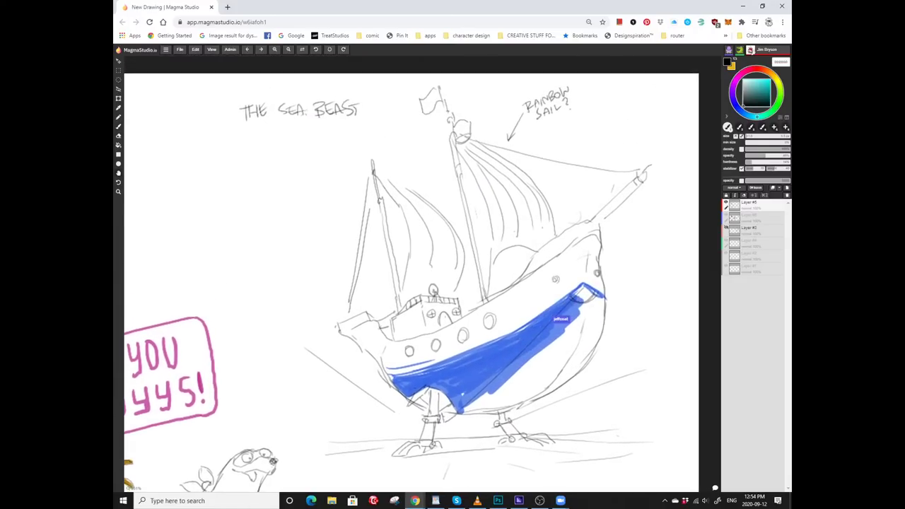
Outline the bow and keel curve in blue and fill the remaining white area of the lower hull.
{"action": "mouse_move", "coordinate": [556, 317]}
{"action": "left_mouse_down"}
{"action": "mouse_move", "coordinate": [560, 292]}
{"action": "mouse_move", "coordinate": [583, 299]}
{"action": "mouse_move", "coordinate": [559, 369]}
{"action": "mouse_move", "coordinate": [584, 357]}
{"action": "left_mouse_up"}
{"action": "scroll", "coordinate": [574, 292], "scroll_direction": "right", "scroll_amount": 1}
{"action": "scroll", "coordinate": [584, 357], "scroll_direction": "right", "scroll_amount": 3}
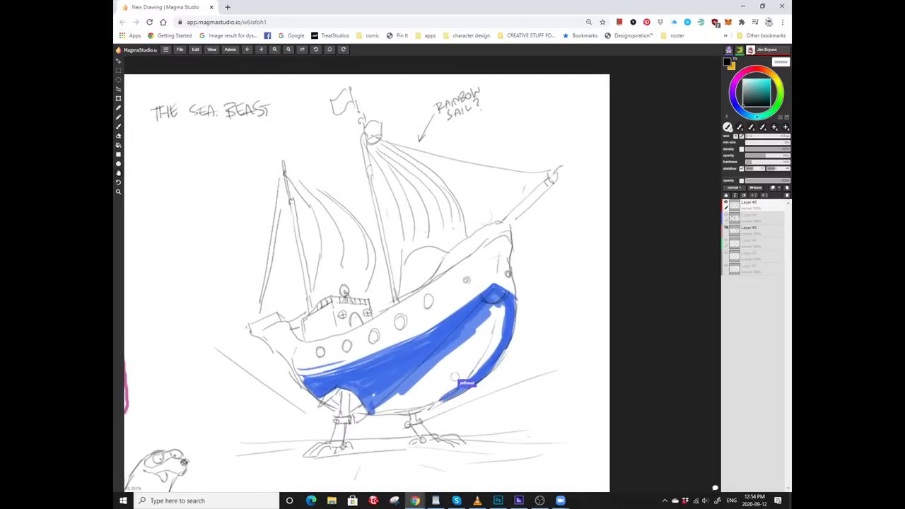
{"action": "mouse_move", "coordinate": [454, 378]}
{"action": "left_mouse_down"}
{"action": "mouse_move", "coordinate": [380, 407]}
{"action": "mouse_move", "coordinate": [437, 396]}
{"action": "mouse_move", "coordinate": [420, 410]}
{"action": "mouse_move", "coordinate": [388, 407]}
{"action": "mouse_move", "coordinate": [452, 378]}
{"action": "left_mouse_up"}
{"action": "scroll", "coordinate": [469, 368], "scroll_direction": "left", "scroll_amount": 4}
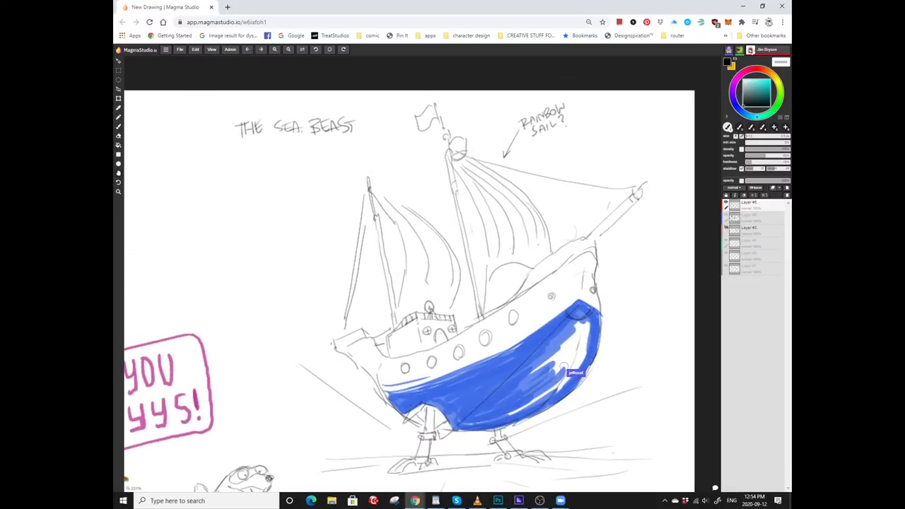
{"action": "mouse_move", "coordinate": [564, 367]}
{"action": "left_mouse_down"}
{"action": "mouse_move", "coordinate": [588, 339]}
{"action": "mouse_move", "coordinate": [573, 372]}
{"action": "left_mouse_up"}
{"action": "scroll", "coordinate": [574, 373], "scroll_direction": "right", "scroll_amount": 4}
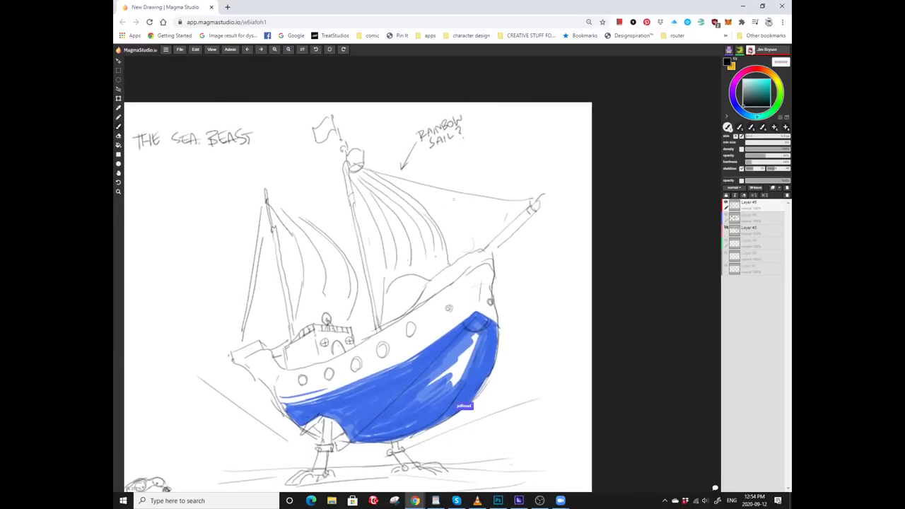
{"action": "mouse_move", "coordinate": [464, 406]}
{"action": "left_mouse_down"}
{"action": "mouse_move", "coordinate": [464, 365]}
{"action": "mouse_move", "coordinate": [421, 389]}
{"action": "mouse_move", "coordinate": [475, 332]}
{"action": "mouse_move", "coordinate": [474, 384]}
{"action": "left_mouse_up"}
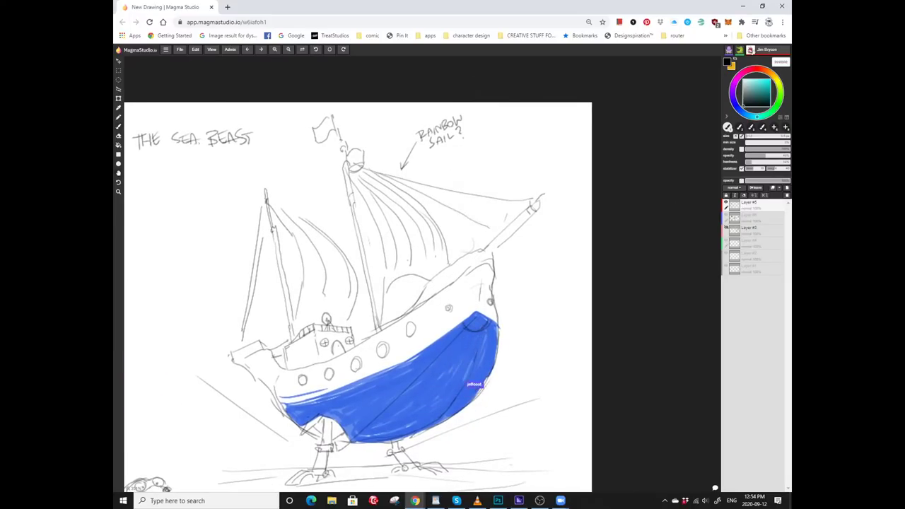
Sketch crosshatched rope netting between the rigging lines running from the main mast to the bowsprit.
{"action": "scroll", "coordinate": [474, 406], "scroll_direction": "up", "scroll_amount": 2}
{"action": "scroll", "coordinate": [481, 446], "scroll_direction": "up", "scroll_amount": 1}
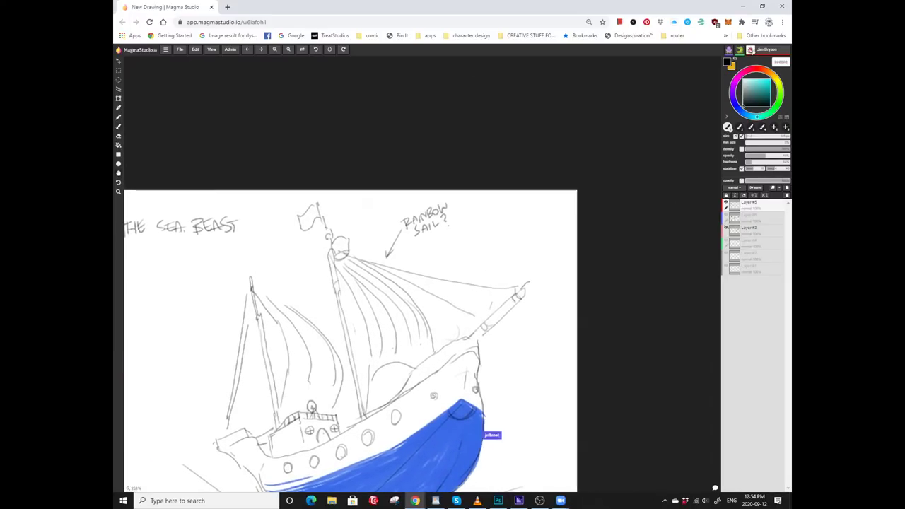
{"action": "scroll", "coordinate": [475, 260], "scroll_direction": "up", "scroll_amount": 1}
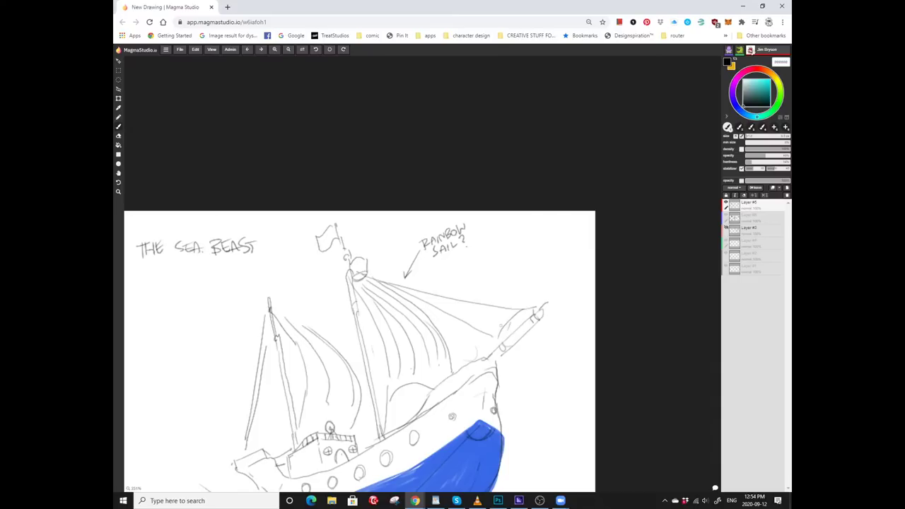
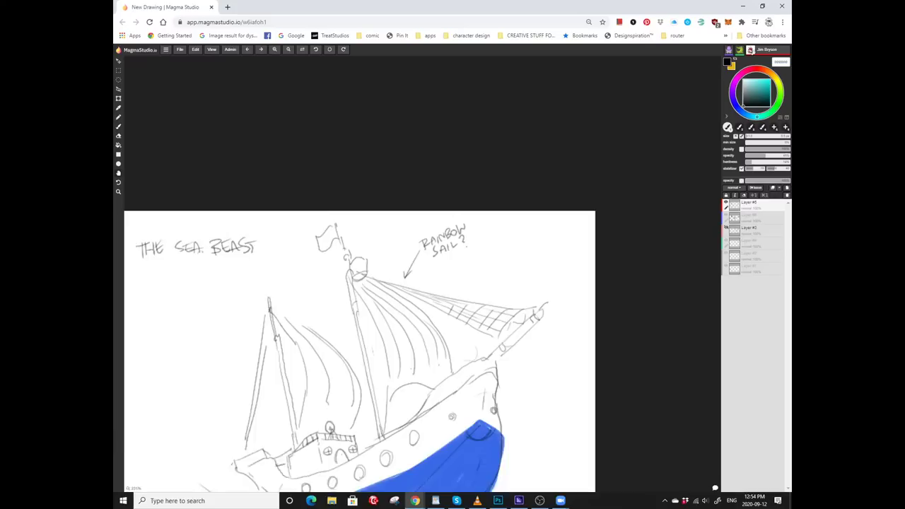
Paint the upper hull band bright green around the portholes, from the bow back to the raised stern.
{"action": "left_click_drag", "start_coordinate": [354, 353], "coordinate": [448, 295]}
{"action": "mouse_move", "coordinate": [334, 276]}
{"action": "left_mouse_down"}
{"action": "mouse_move", "coordinate": [356, 224]}
{"action": "mouse_move", "coordinate": [355, 188]}
{"action": "left_mouse_up"}
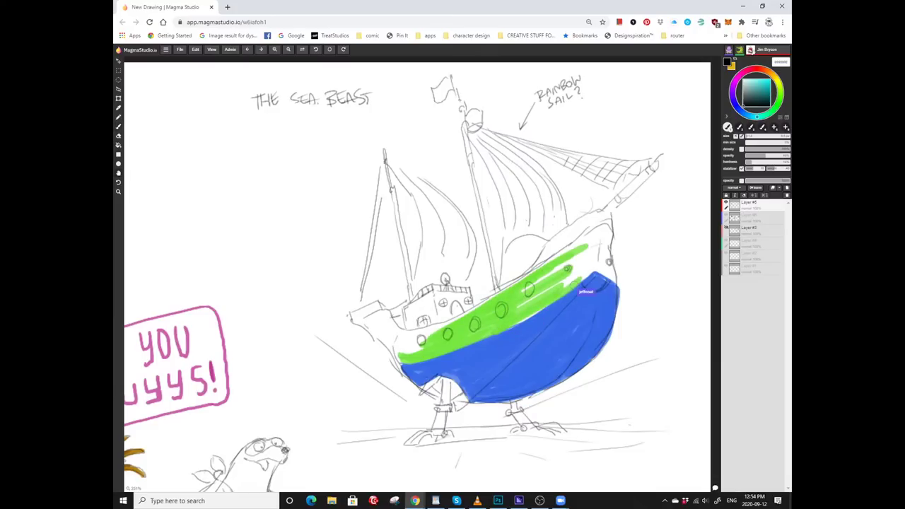
{"action": "left_click_drag", "start_coordinate": [356, 188], "coordinate": [360, 211]}
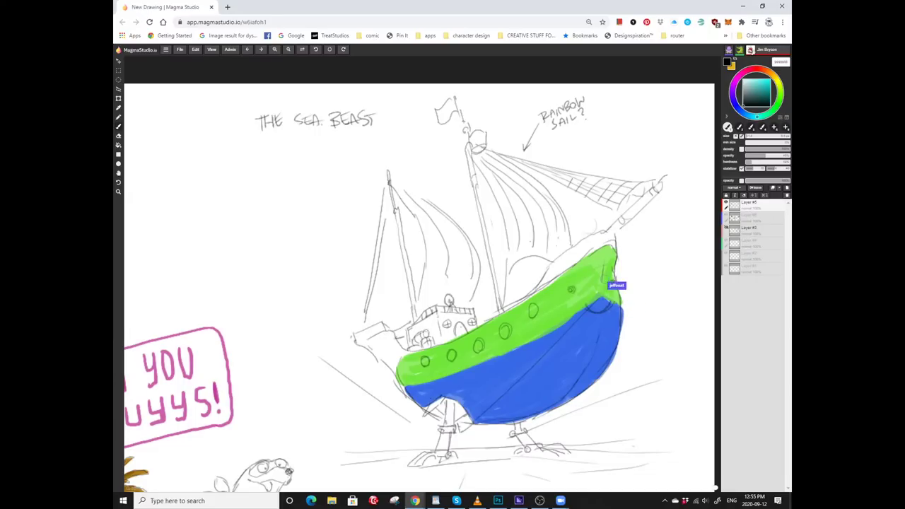
{"action": "scroll", "coordinate": [420, 284], "scroll_direction": "right", "scroll_amount": 1}
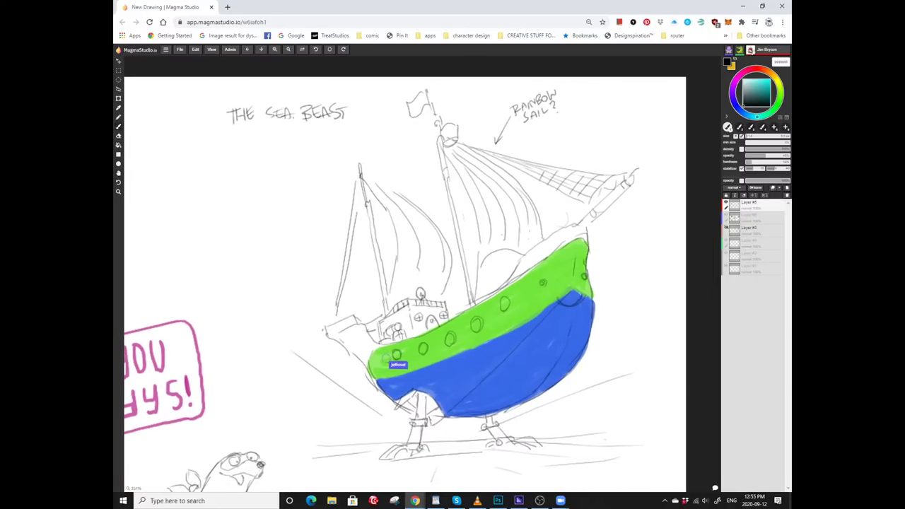
{"action": "scroll", "coordinate": [422, 285], "scroll_direction": "left", "scroll_amount": 1}
{"action": "scroll", "coordinate": [422, 284], "scroll_direction": "left", "scroll_amount": 1}
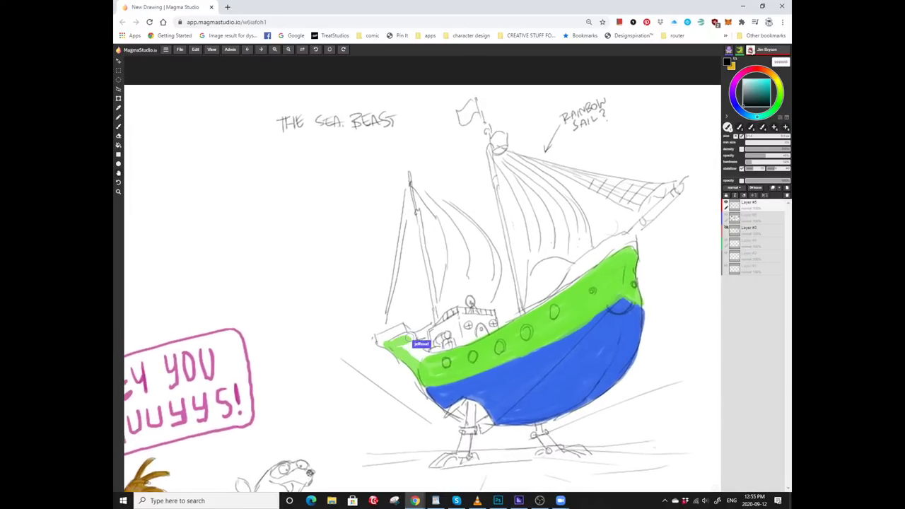
{"action": "scroll", "coordinate": [422, 284], "scroll_direction": "left", "scroll_amount": 1}
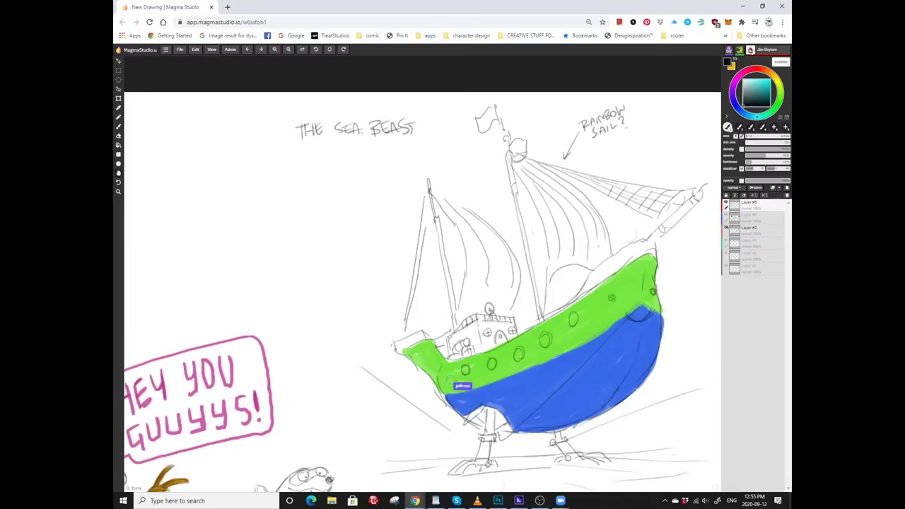
Sketch a long rudder with small bracket shapes behind the ship's stern.
{"action": "scroll", "coordinate": [390, 273], "scroll_direction": "down", "scroll_amount": 3}
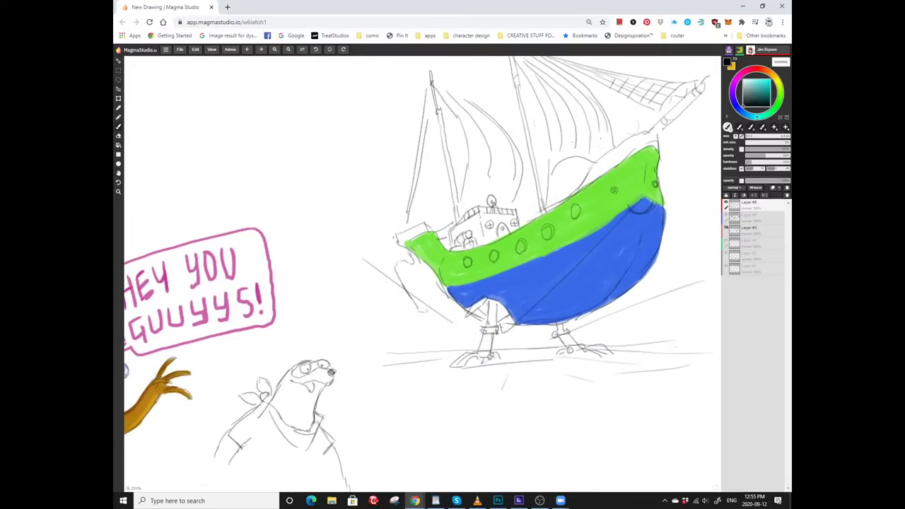
{"action": "scroll", "coordinate": [417, 274], "scroll_direction": "down", "scroll_amount": 1}
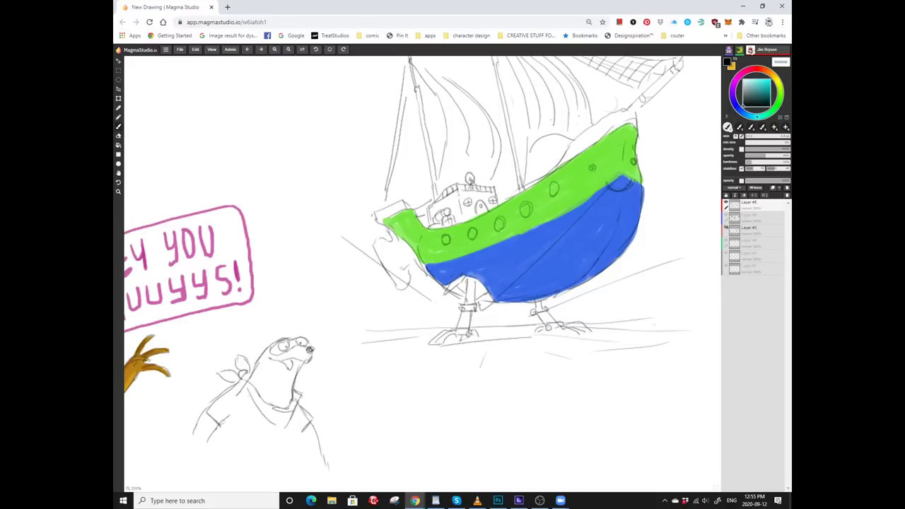
{"action": "scroll", "coordinate": [407, 274], "scroll_direction": "up", "scroll_amount": 1}
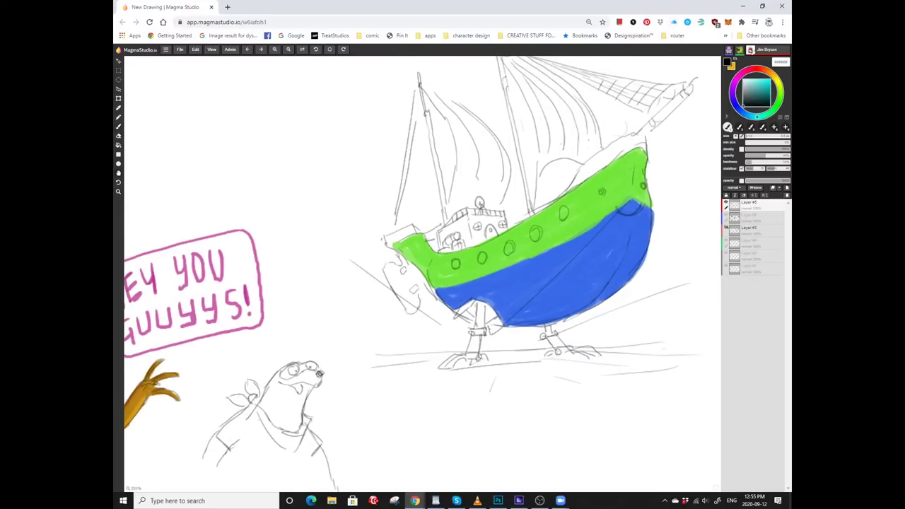
{"action": "scroll", "coordinate": [424, 273], "scroll_direction": "down", "scroll_amount": 1}
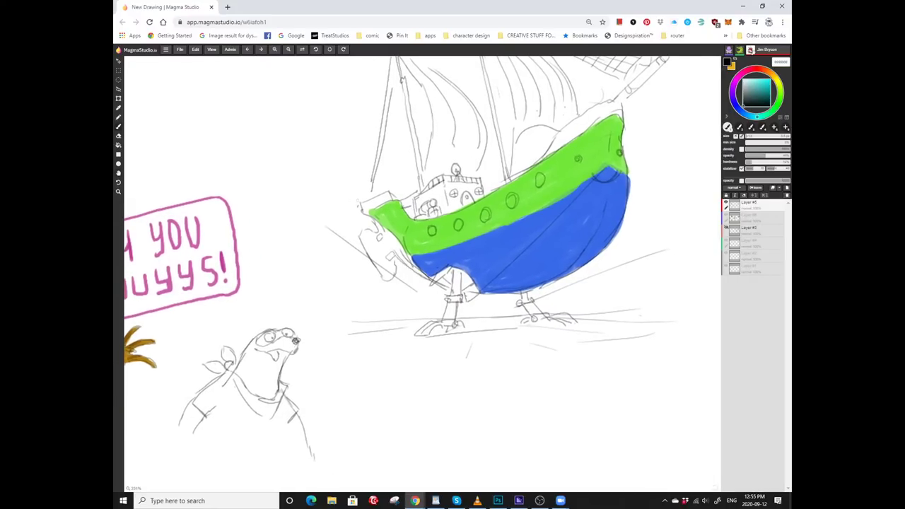
{"action": "scroll", "coordinate": [417, 274], "scroll_direction": "up", "scroll_amount": 1}
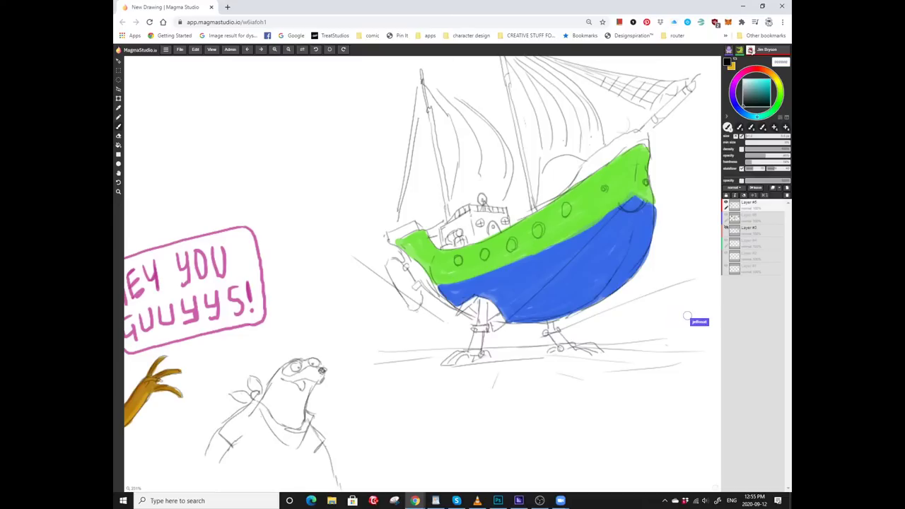
Add gold trim along both edges of the green band and shade the portholes, leg opening and keel in darker tones.
{"action": "scroll", "coordinate": [689, 265], "scroll_direction": "down", "scroll_amount": 1}
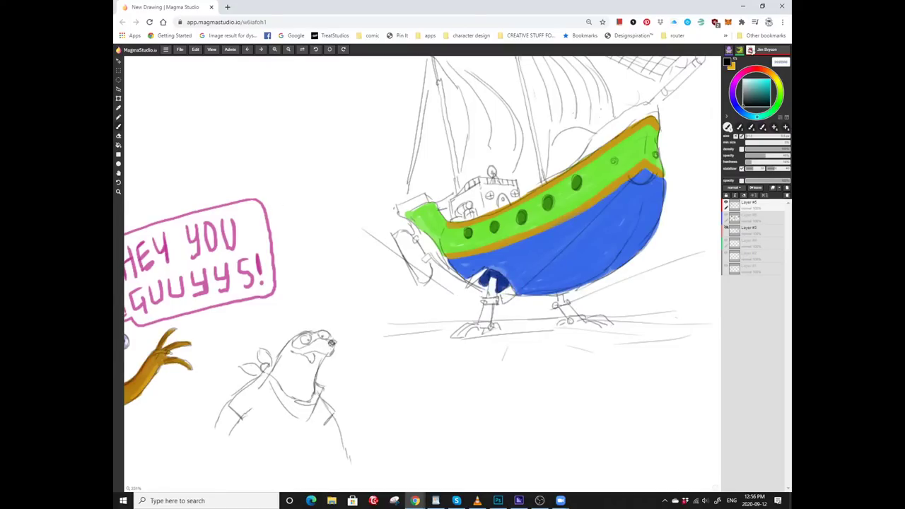
{"action": "key", "text": "alt+Tab"}
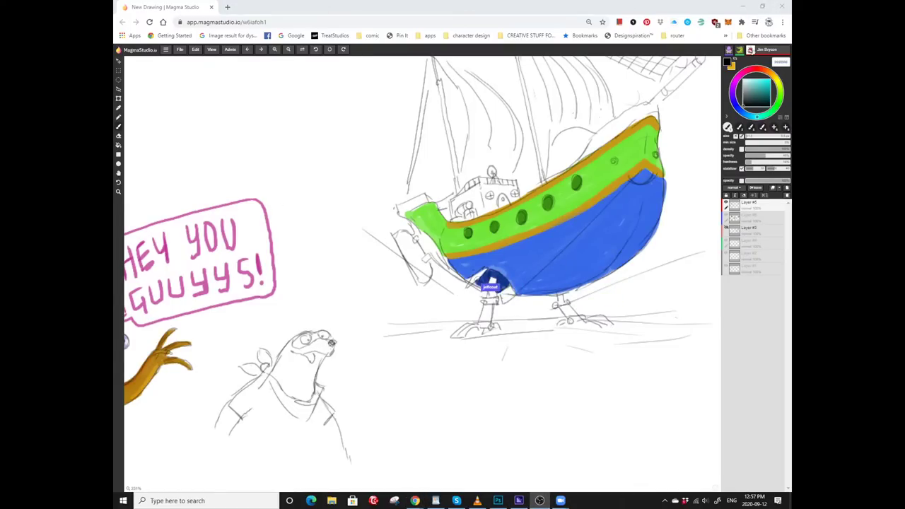
{"action": "key", "text": "alt+Tab"}
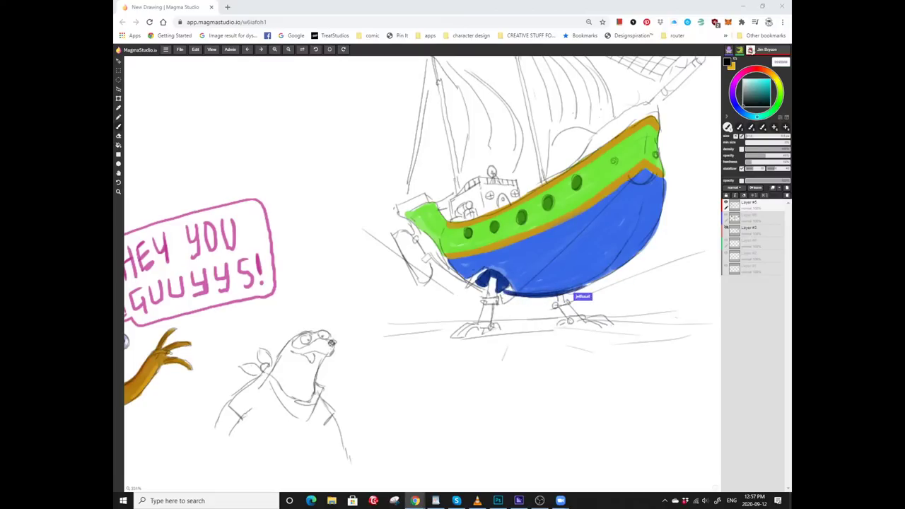
{"action": "key", "text": "alt+Tab"}
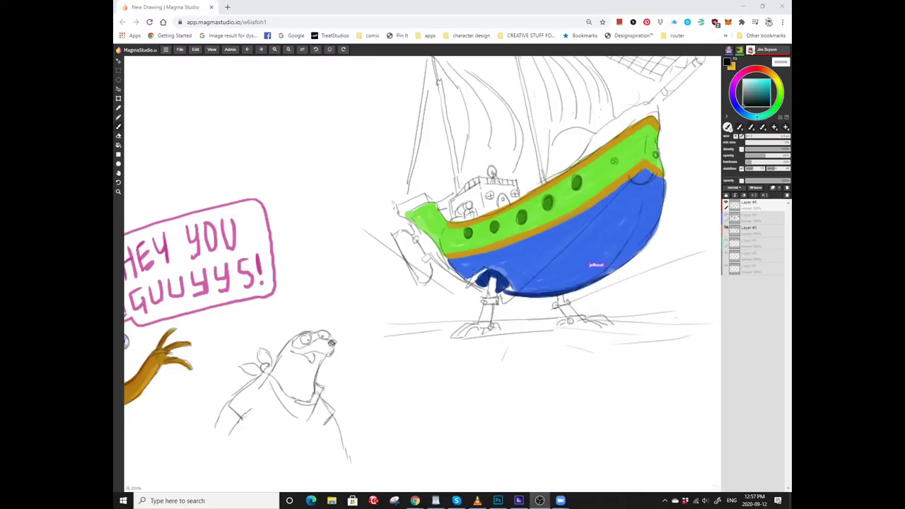
{"action": "key", "text": "alt+Tab"}
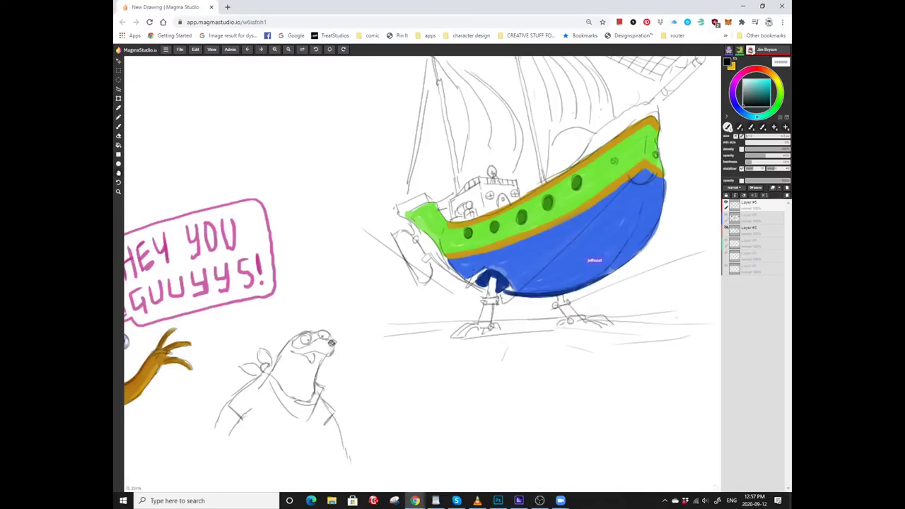
Sketch an extra rigging line beside the rear mast and railing posts along the top of the raised stern.
{"action": "scroll", "coordinate": [422, 273], "scroll_direction": "up", "scroll_amount": 5}
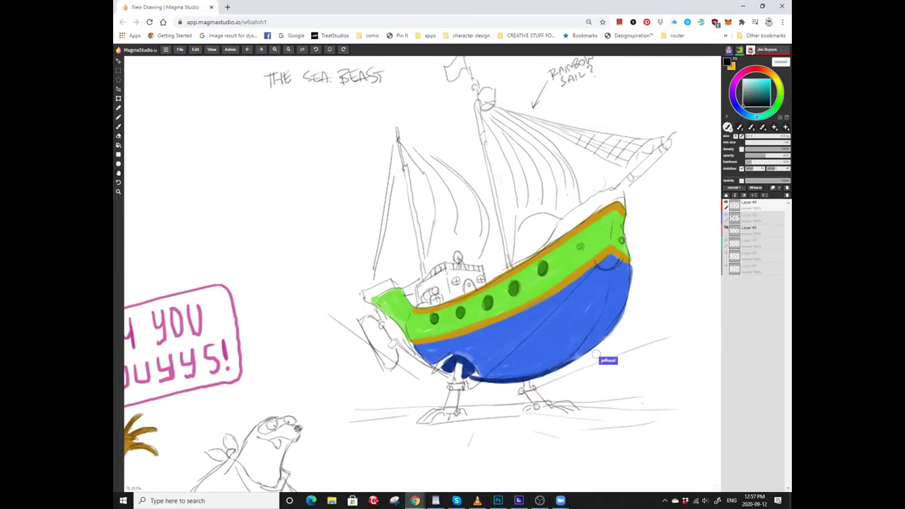
{"action": "scroll", "coordinate": [422, 273], "scroll_direction": "up", "scroll_amount": 5}
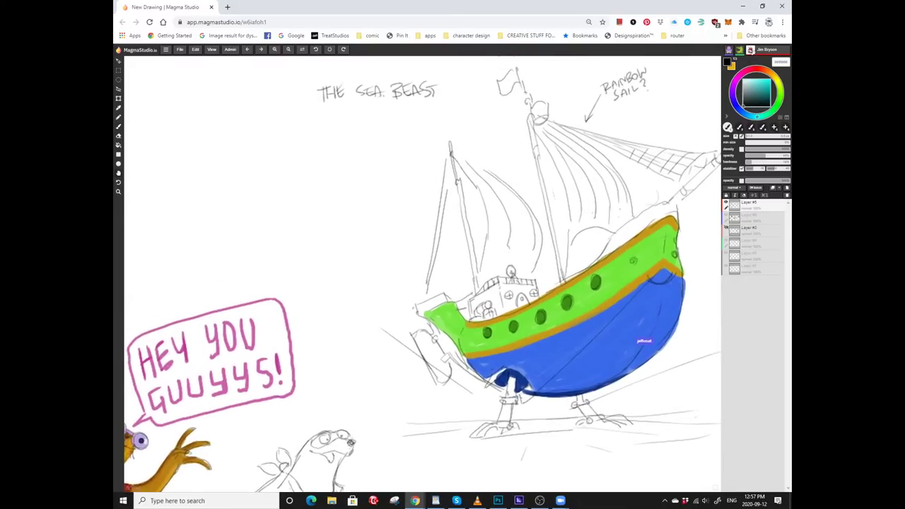
{"action": "scroll", "coordinate": [421, 273], "scroll_direction": "down", "scroll_amount": 2}
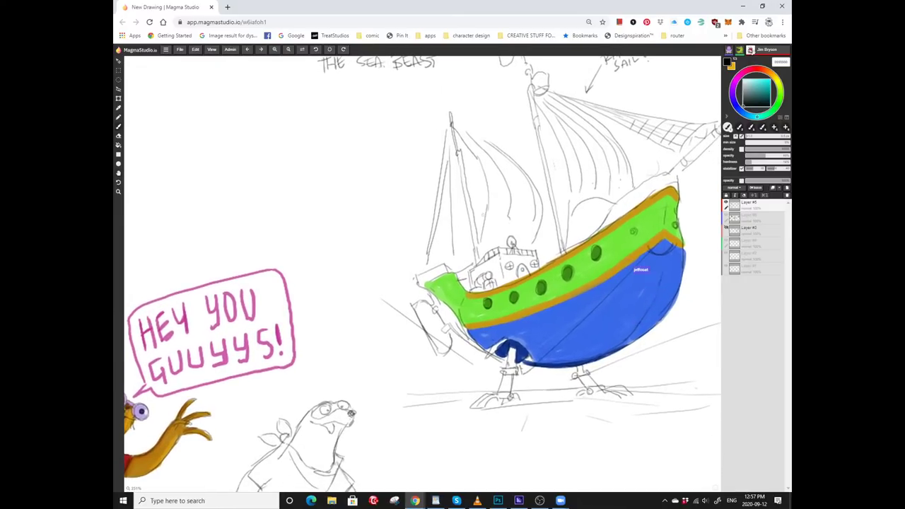
{"action": "scroll", "coordinate": [422, 274], "scroll_direction": "up", "scroll_amount": 2}
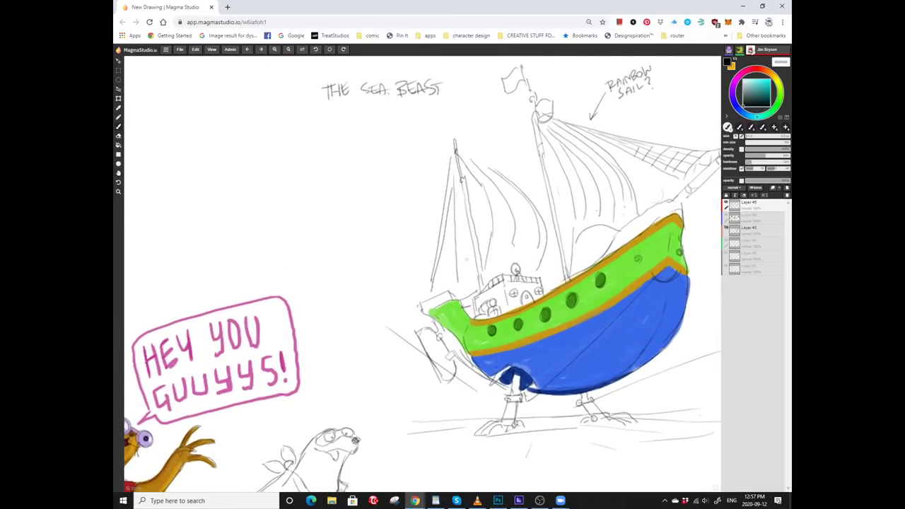
{"action": "scroll", "coordinate": [422, 274], "scroll_direction": "down", "scroll_amount": 2}
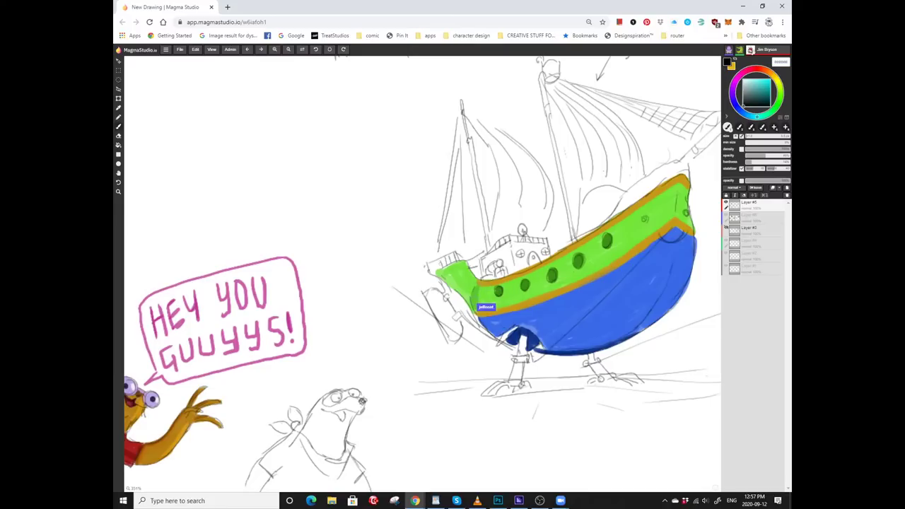
{"action": "scroll", "coordinate": [422, 273], "scroll_direction": "up", "scroll_amount": 2}
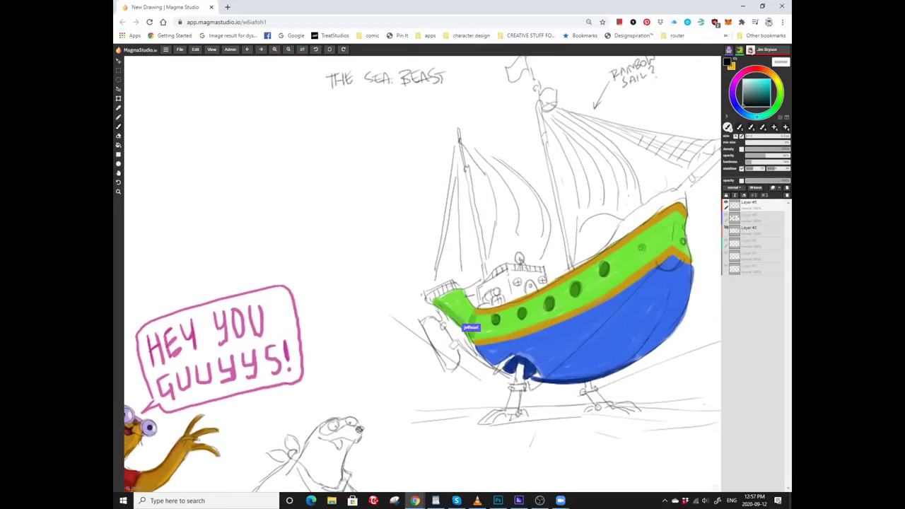
Sketch a telescope sticking out of the crow's nest on the main mast and clean up its lines with the eraser.
{"action": "scroll", "coordinate": [422, 274], "scroll_direction": "right", "scroll_amount": 3}
{"action": "scroll", "coordinate": [422, 273], "scroll_direction": "up", "scroll_amount": 2}
{"action": "scroll", "coordinate": [422, 273], "scroll_direction": "right", "scroll_amount": 3}
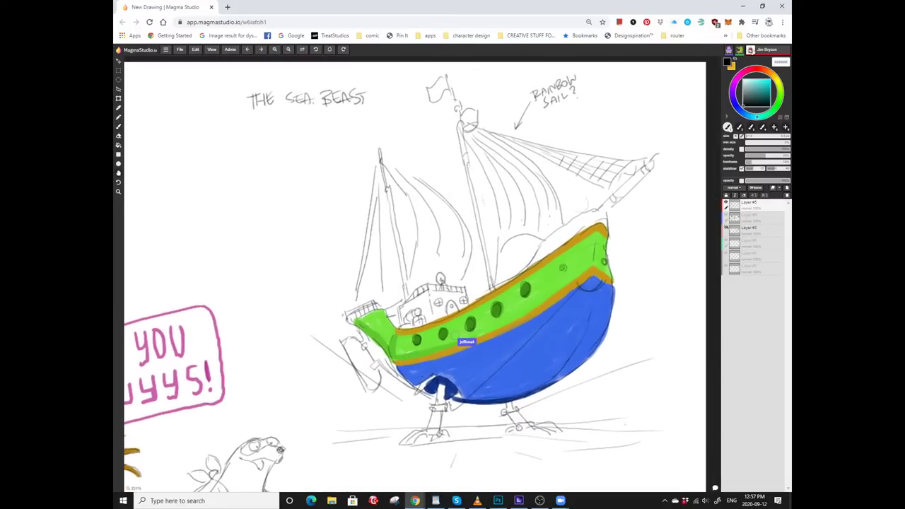
{"action": "scroll", "coordinate": [422, 276], "scroll_direction": "up", "scroll_amount": 3}
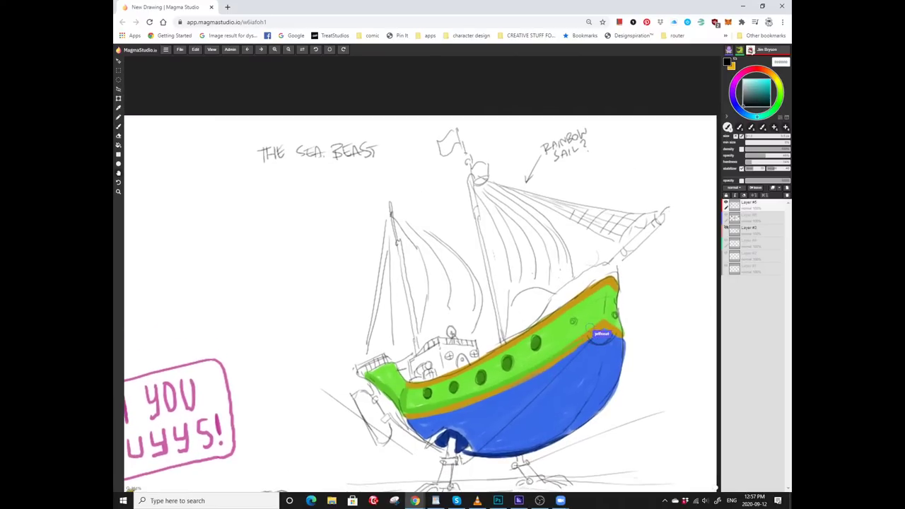
{"action": "scroll", "coordinate": [422, 275], "scroll_direction": "up", "scroll_amount": 3}
{"action": "scroll", "coordinate": [422, 275], "scroll_direction": "right", "scroll_amount": 1}
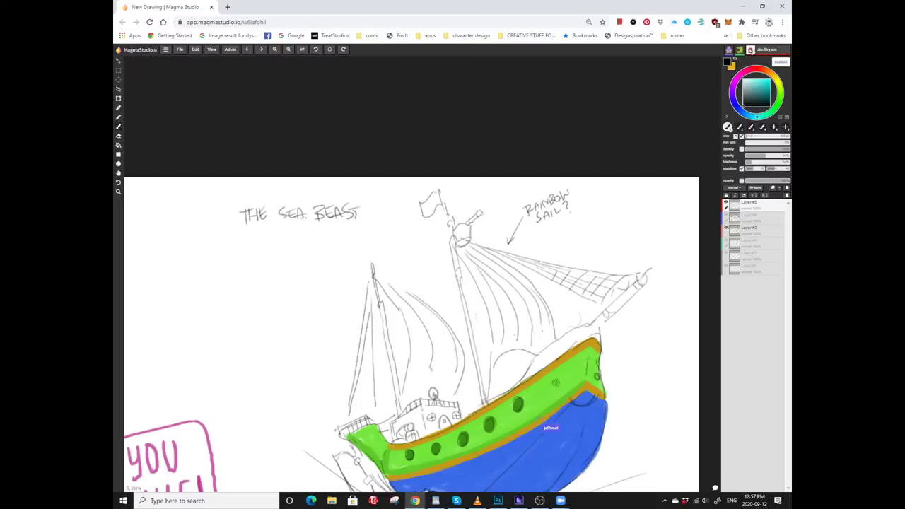
{"action": "scroll", "coordinate": [422, 276], "scroll_direction": "left", "scroll_amount": 1}
{"action": "key", "text": "e"}
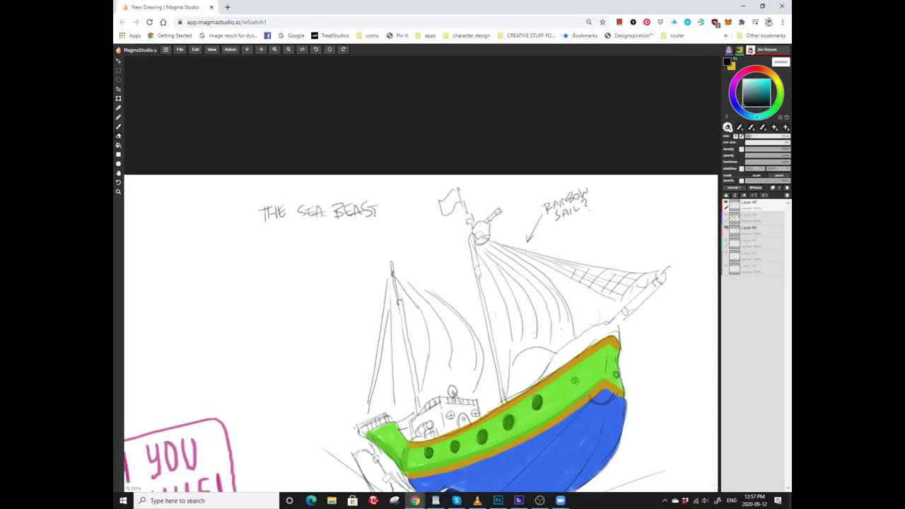
{"action": "key", "text": "b"}
{"action": "scroll", "coordinate": [416, 323], "scroll_direction": "down", "scroll_amount": 1}
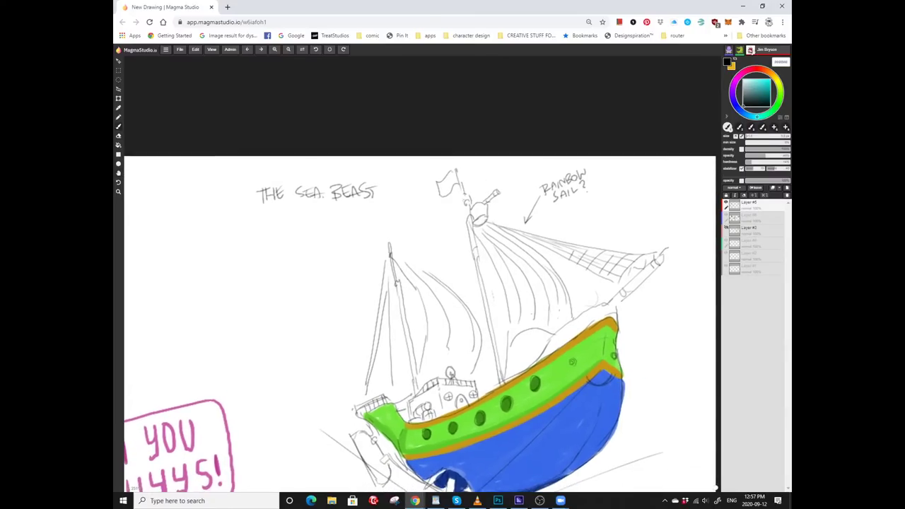
Erase the old lines at the top of the main mast, redraw the mast up to the flag, and add curved bands across the crow's nest.
{"action": "scroll", "coordinate": [423, 324], "scroll_direction": "up", "scroll_amount": 2}
{"action": "key", "text": "e"}
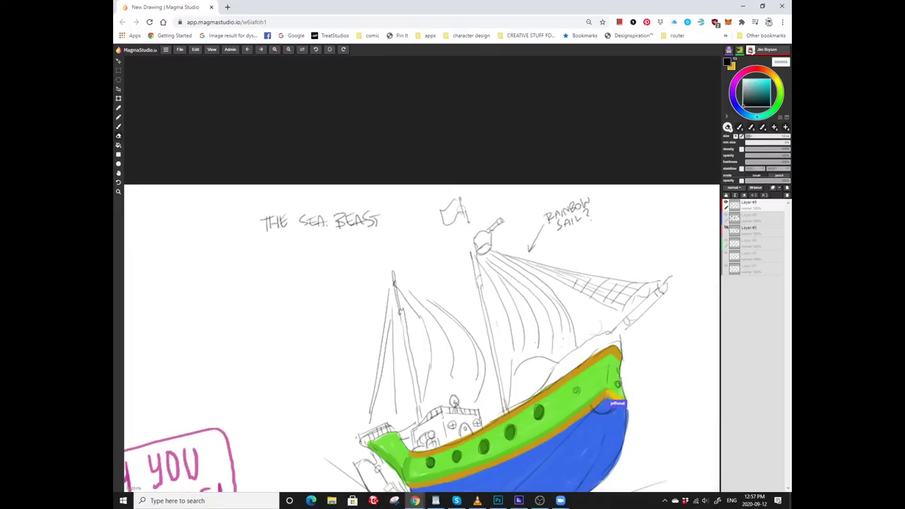
{"action": "key", "text": "b"}
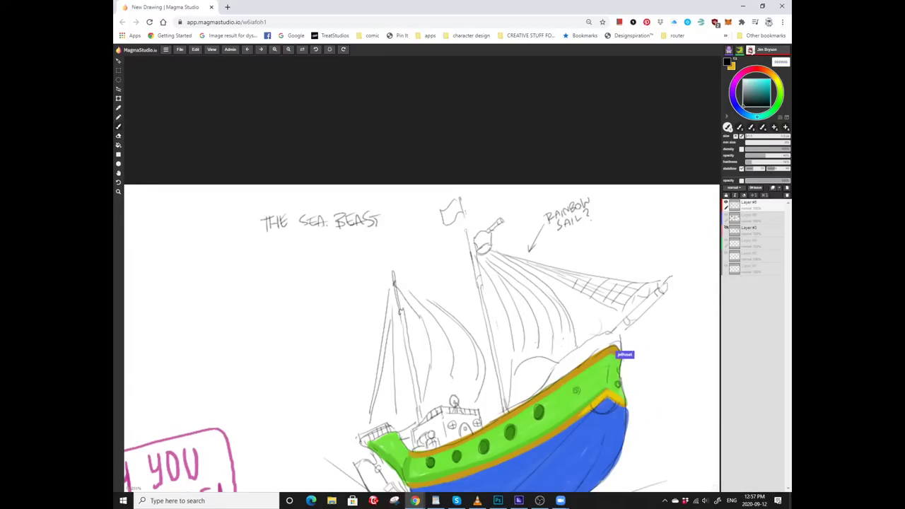
{"action": "scroll", "coordinate": [464, 215], "scroll_direction": "up", "scroll_amount": 2}
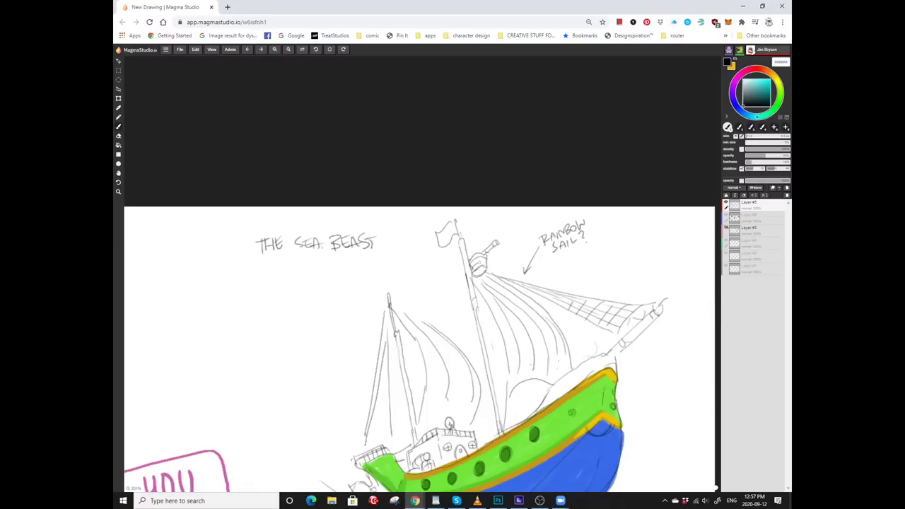
{"action": "scroll", "coordinate": [419, 331], "scroll_direction": "down", "scroll_amount": 3}
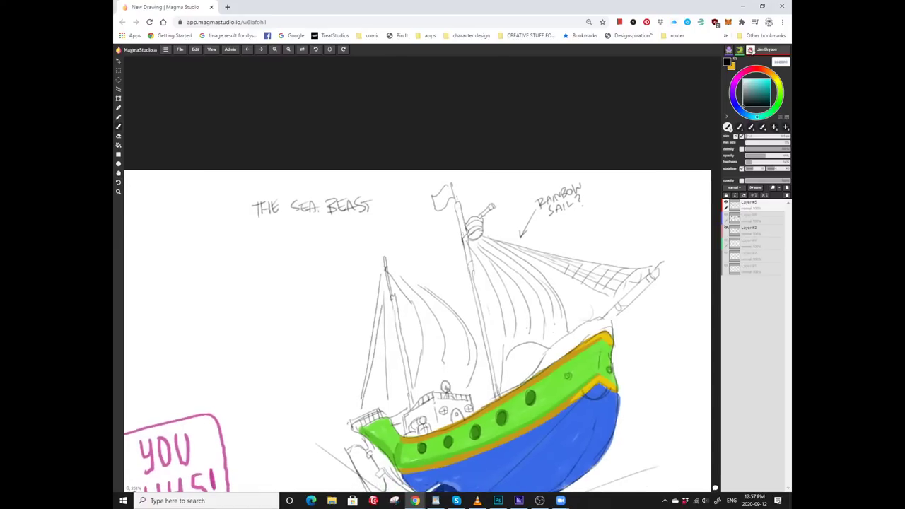
{"action": "scroll", "coordinate": [419, 331], "scroll_direction": "up", "scroll_amount": 2}
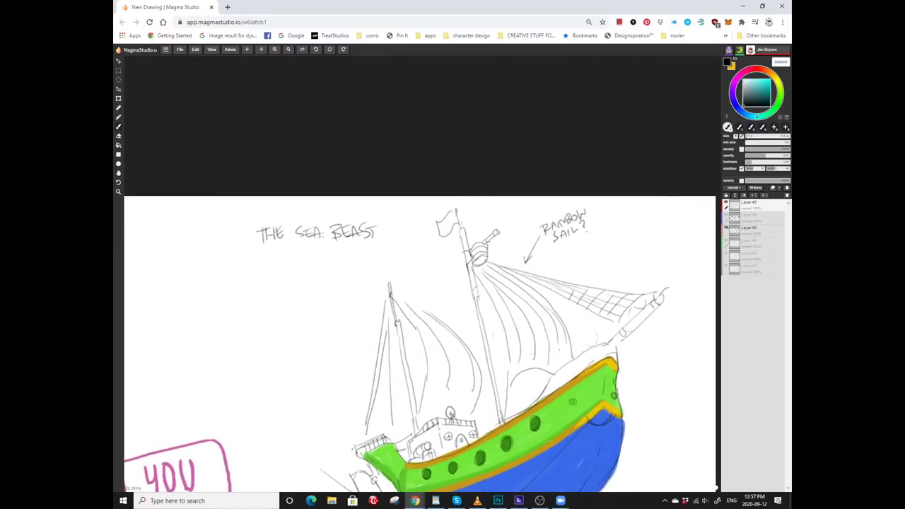
{"action": "scroll", "coordinate": [420, 332], "scroll_direction": "down", "scroll_amount": 4}
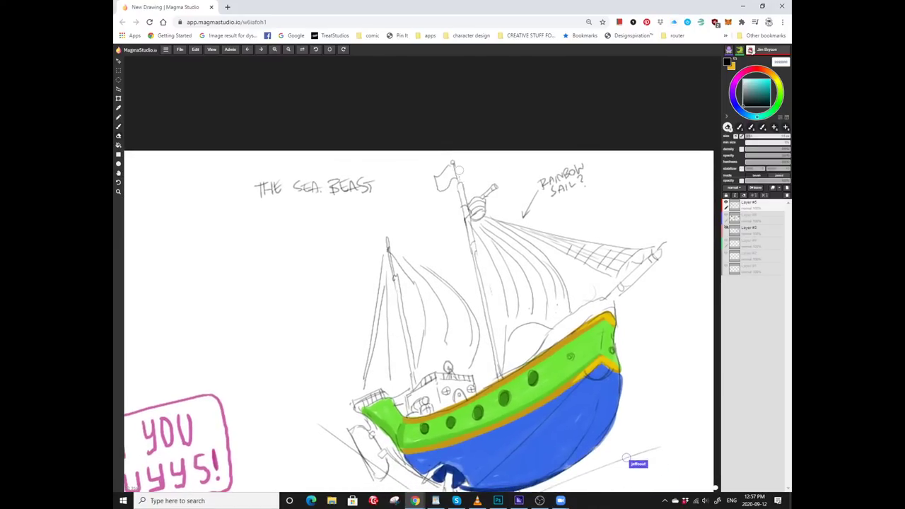
{"action": "scroll", "coordinate": [442, 174], "scroll_direction": "down", "scroll_amount": 2}
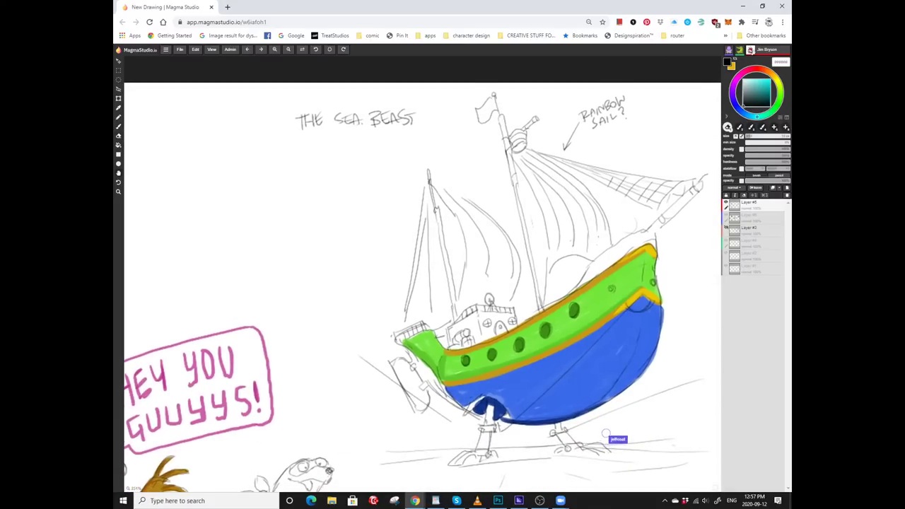
{"action": "scroll", "coordinate": [430, 173], "scroll_direction": "up", "scroll_amount": 1}
{"action": "scroll", "coordinate": [130, 437], "scroll_direction": "down", "scroll_amount": 4}
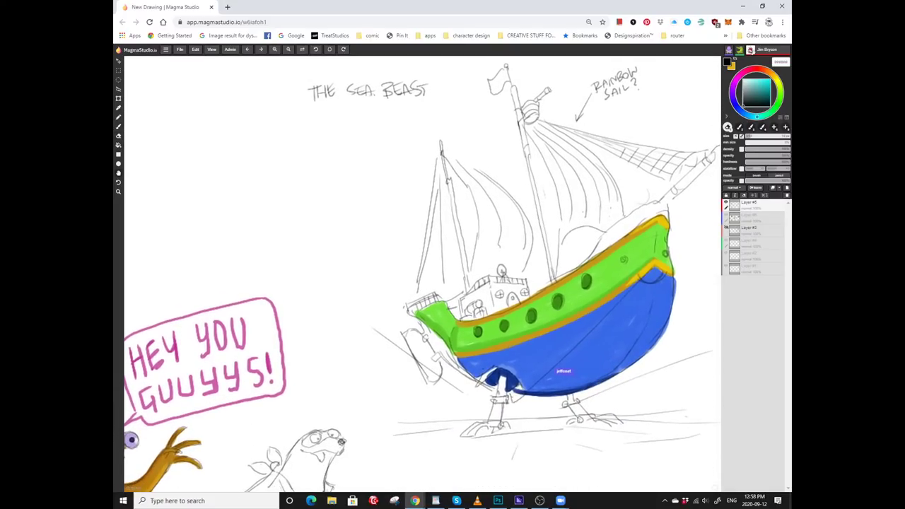
{"action": "scroll", "coordinate": [414, 213], "scroll_direction": "up", "scroll_amount": 2}
{"action": "scroll", "coordinate": [414, 212], "scroll_direction": "down", "scroll_amount": 4}
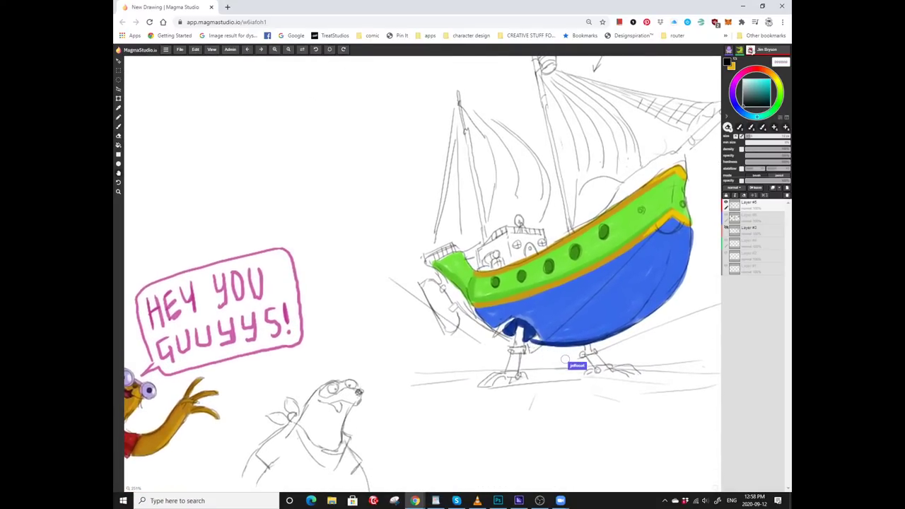
{"action": "scroll", "coordinate": [414, 213], "scroll_direction": "down", "scroll_amount": 2}
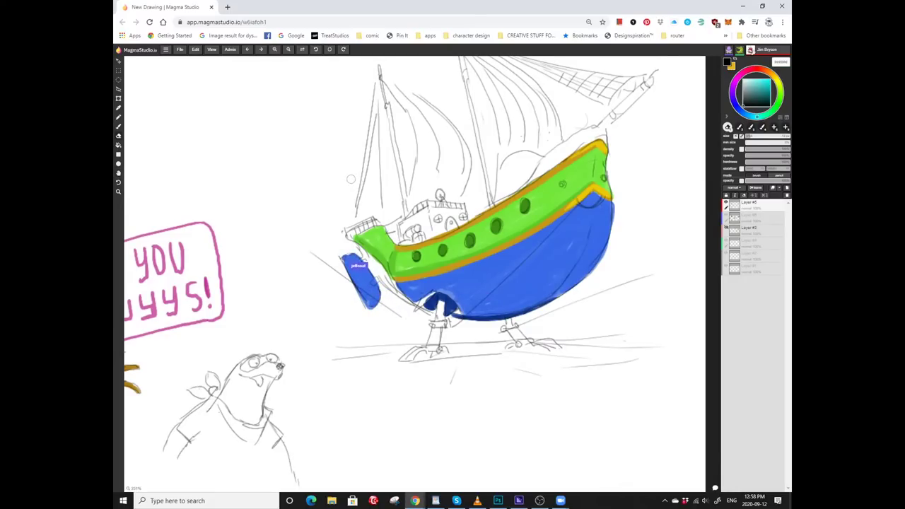
{"action": "scroll", "coordinate": [346, 219], "scroll_direction": "up", "scroll_amount": 1}
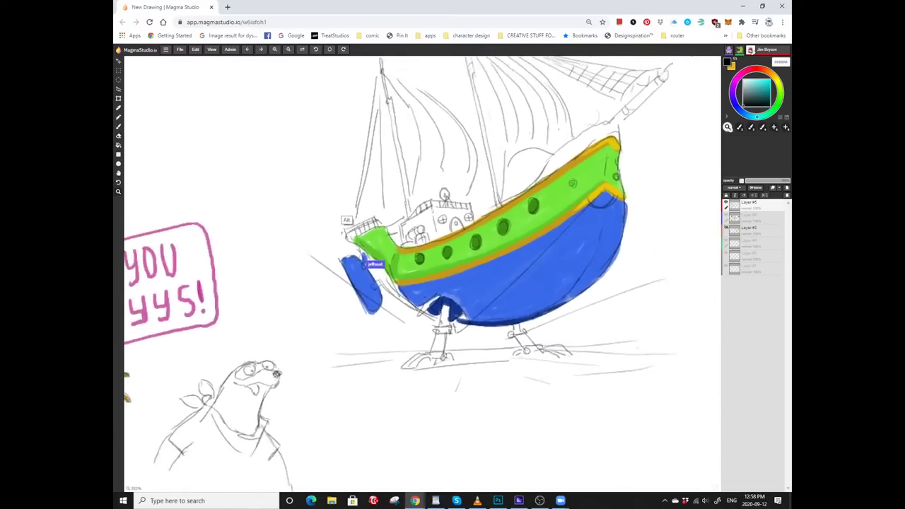
Handwrite the underlined heading "VILLAINS" in the empty area of the canvas below the ship.
{"action": "scroll", "coordinate": [346, 220], "scroll_direction": "down", "scroll_amount": 4}
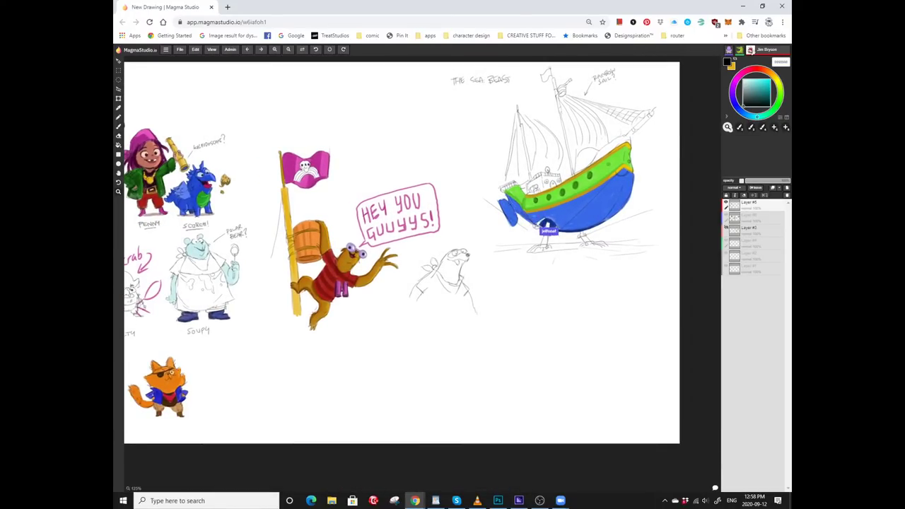
{"action": "scroll", "coordinate": [463, 291], "scroll_direction": "up", "scroll_amount": 3}
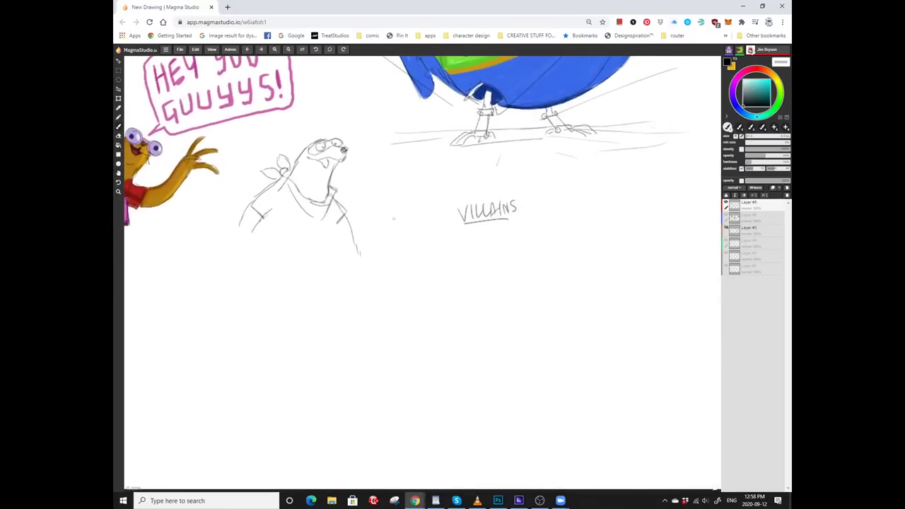
{"action": "scroll", "coordinate": [422, 274], "scroll_direction": "down", "scroll_amount": 5}
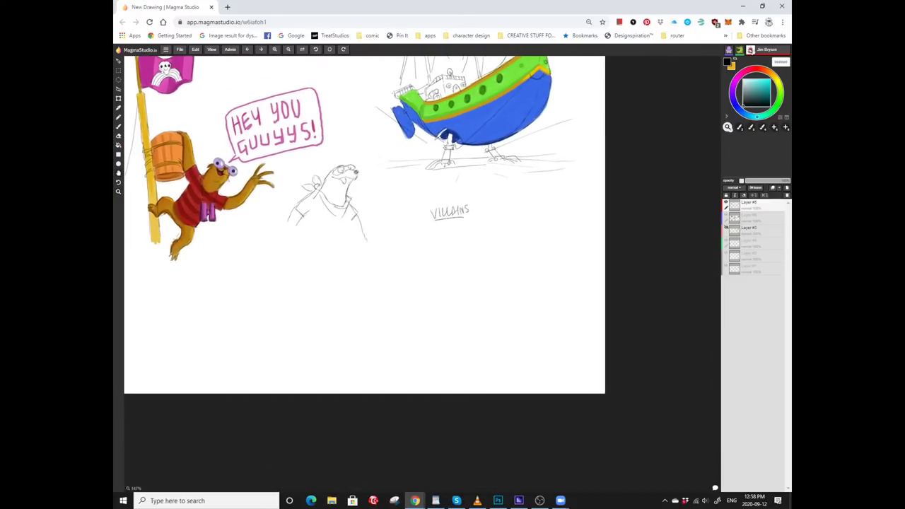
{"action": "scroll", "coordinate": [422, 273], "scroll_direction": "up", "scroll_amount": 2}
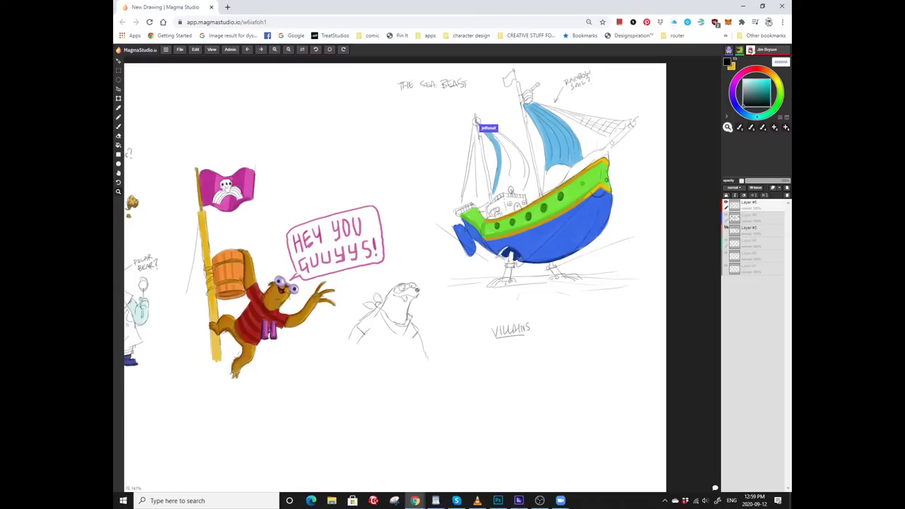
{"action": "scroll", "coordinate": [389, 276], "scroll_direction": "down", "scroll_amount": 3}
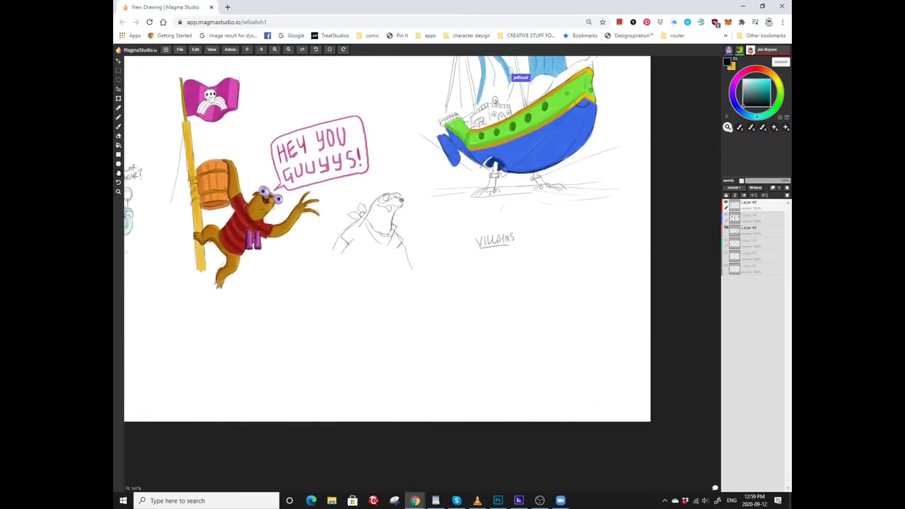
{"action": "scroll", "coordinate": [389, 276], "scroll_direction": "up", "scroll_amount": 2}
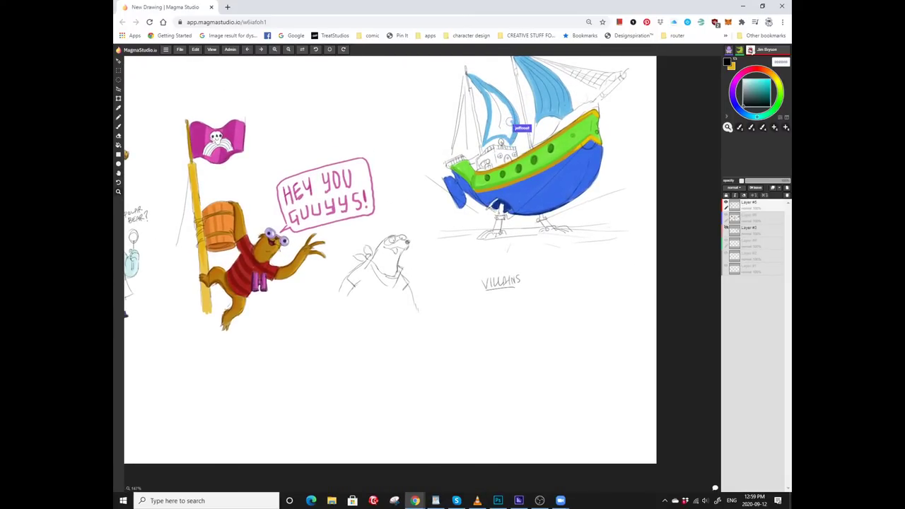
{"action": "scroll", "coordinate": [388, 276], "scroll_direction": "up", "scroll_amount": 1}
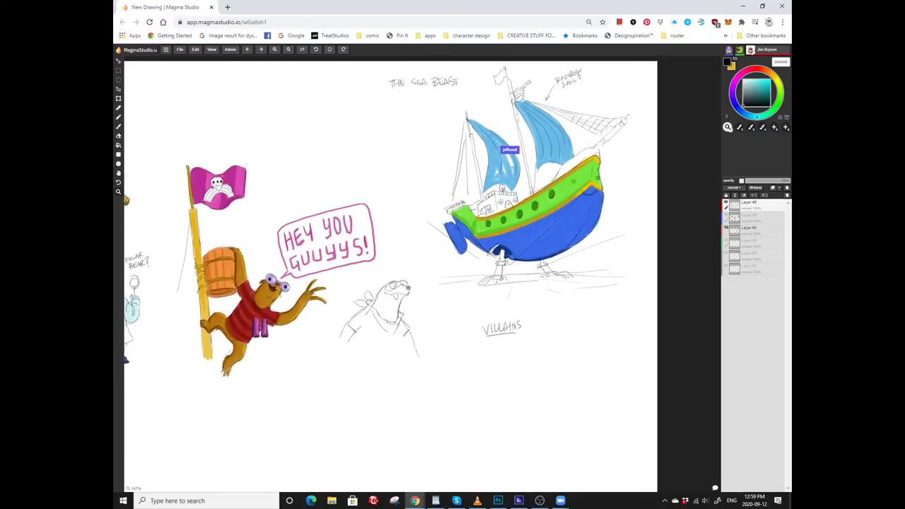
Sketch a curved railing with evenly spaced posts along the raised bow deck, from the main sail to the bowsprit.
{"action": "scroll", "coordinate": [523, 212], "scroll_direction": "up", "scroll_amount": 4}
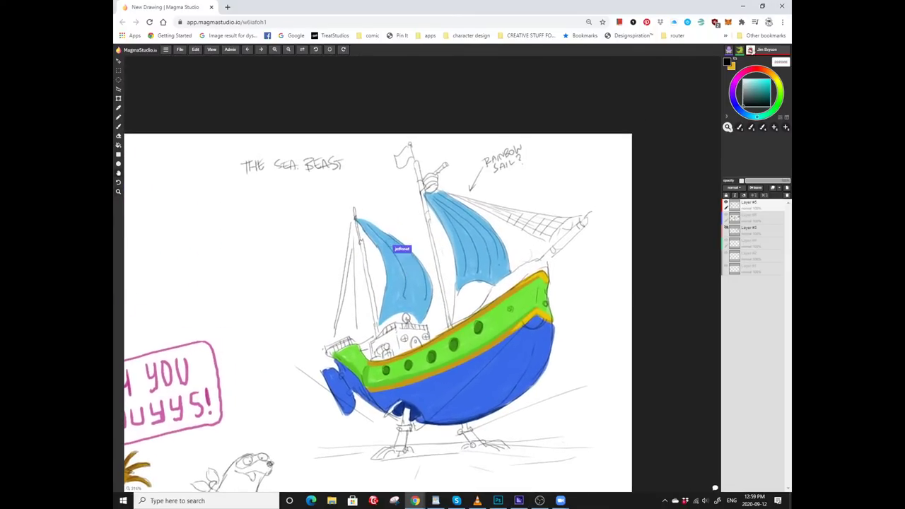
{"action": "key", "text": "b"}
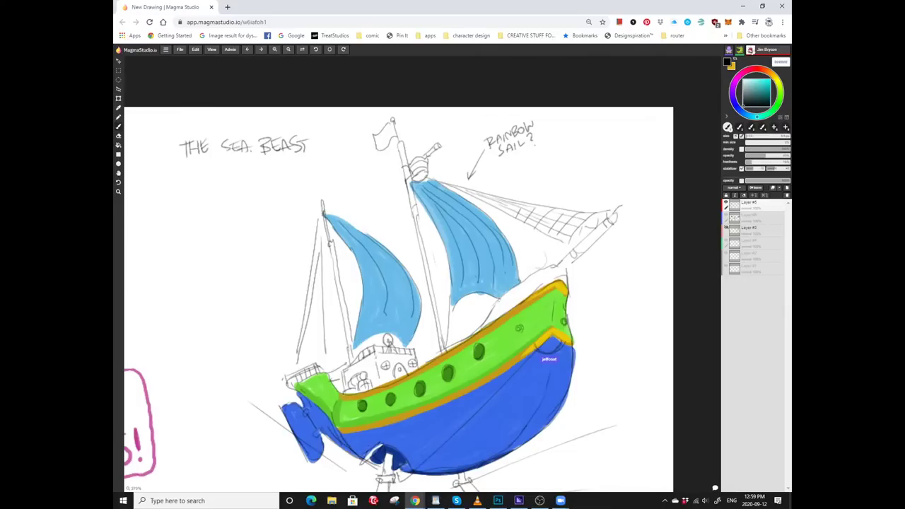
{"action": "scroll", "coordinate": [398, 300], "scroll_direction": "up", "scroll_amount": 1}
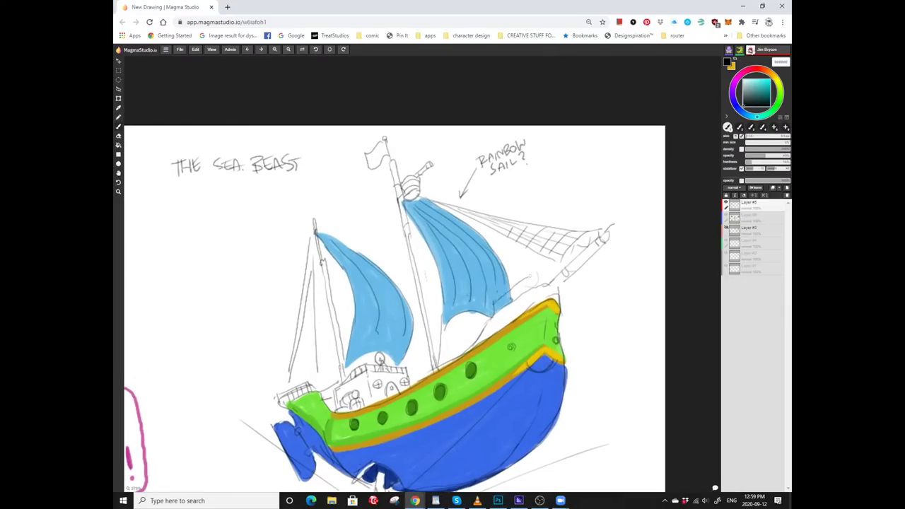
{"action": "scroll", "coordinate": [393, 308], "scroll_direction": "down", "scroll_amount": 1}
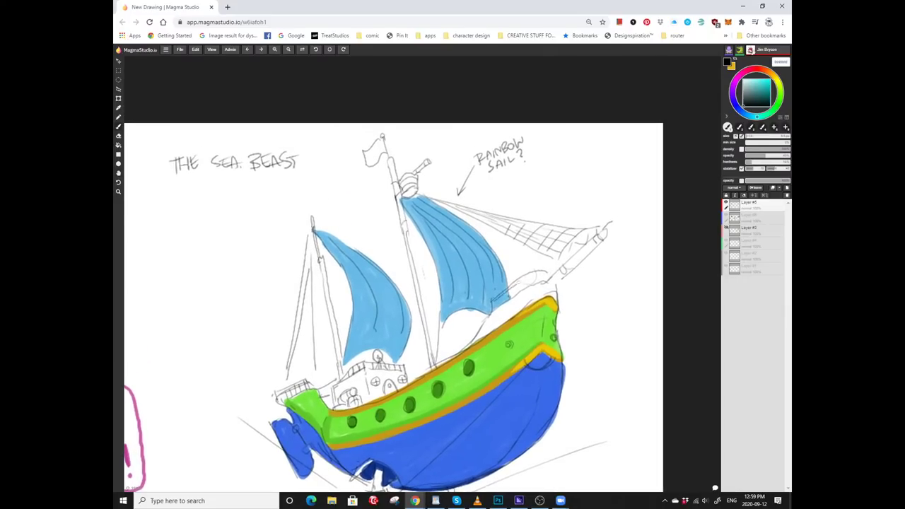
{"action": "scroll", "coordinate": [398, 297], "scroll_direction": "down", "scroll_amount": 1}
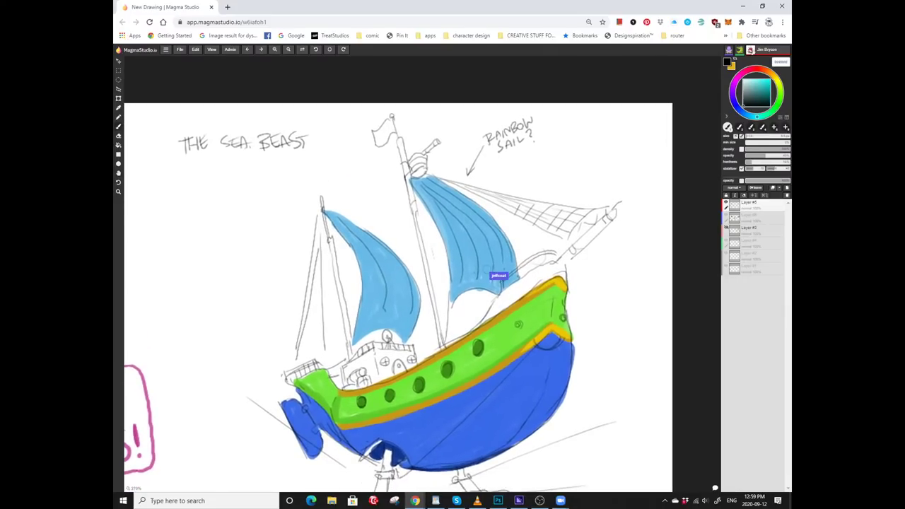
{"action": "scroll", "coordinate": [398, 297], "scroll_direction": "up", "scroll_amount": 1}
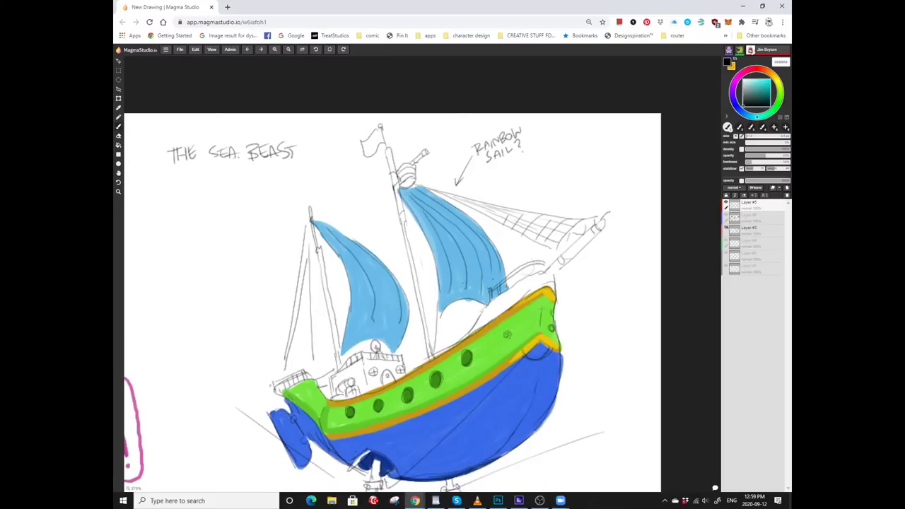
{"action": "scroll", "coordinate": [388, 303], "scroll_direction": "up", "scroll_amount": 1}
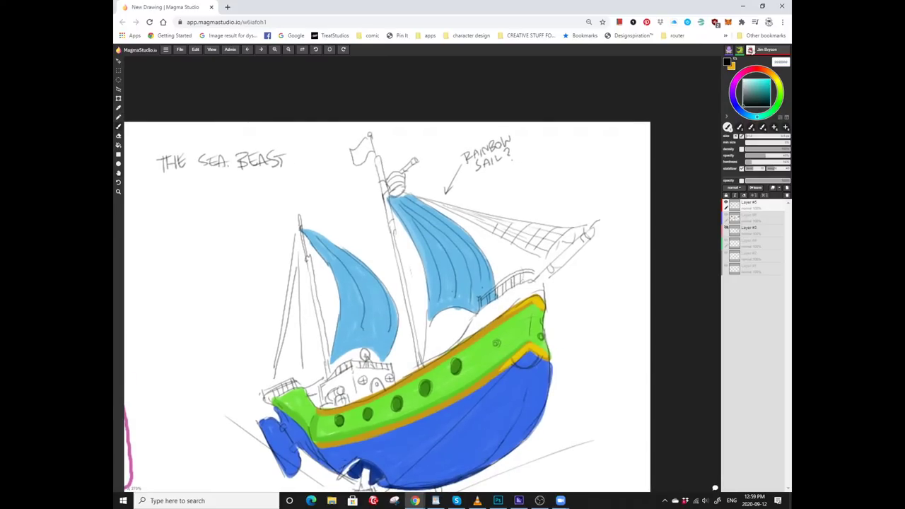
{"action": "scroll", "coordinate": [382, 297], "scroll_direction": "down", "scroll_amount": 1}
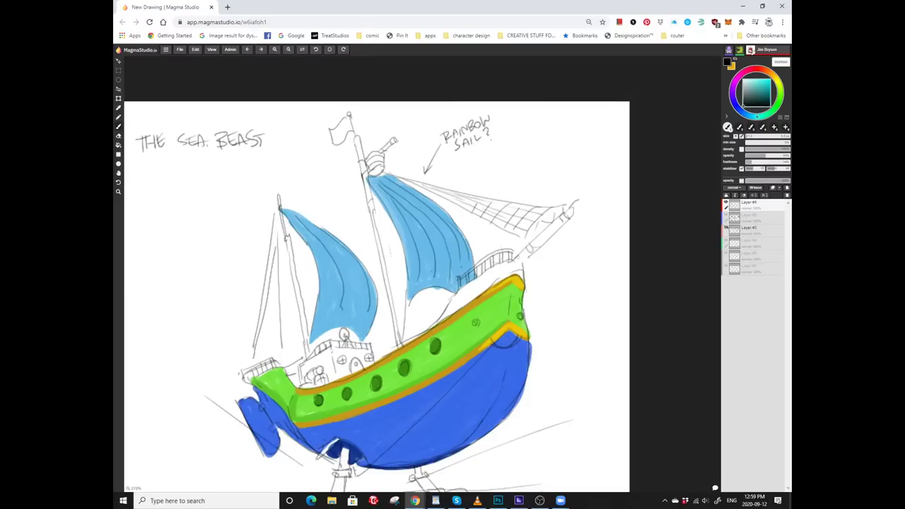
Extend the bowsprit with a long thin pole at its tip and erase the small circle and curved marks on the bow.
{"action": "scroll", "coordinate": [376, 297], "scroll_direction": "up", "scroll_amount": 2}
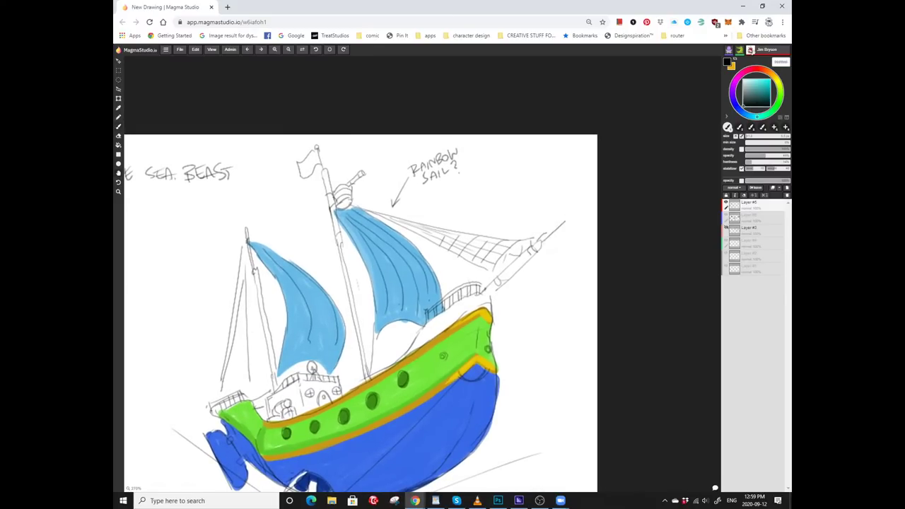
{"action": "scroll", "coordinate": [376, 283], "scroll_direction": "down", "scroll_amount": 4}
{"action": "key", "text": "z"}
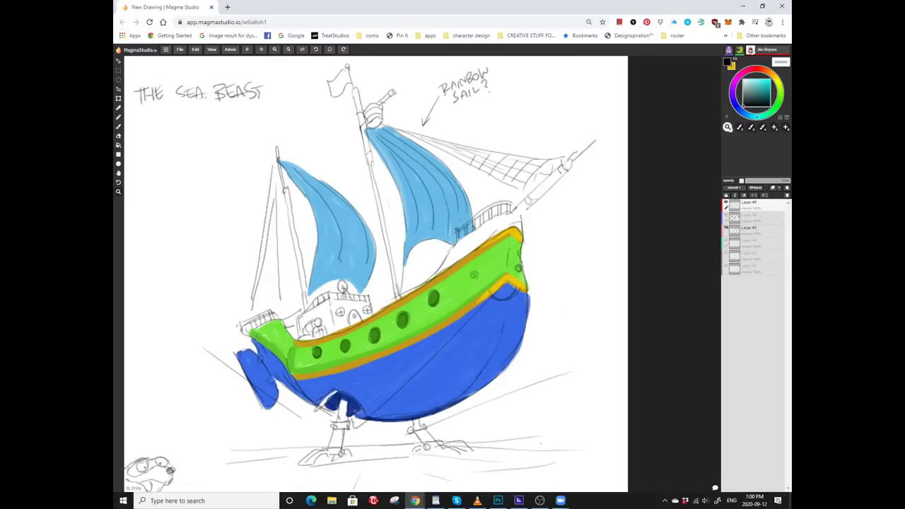
{"action": "scroll", "coordinate": [571, 136], "scroll_direction": "up", "scroll_amount": 2}
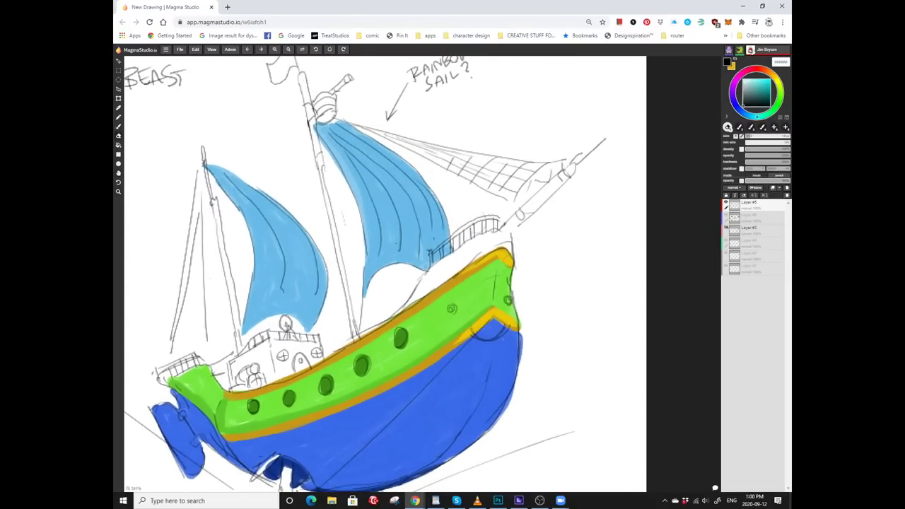
{"action": "scroll", "coordinate": [385, 274], "scroll_direction": "down", "scroll_amount": 1}
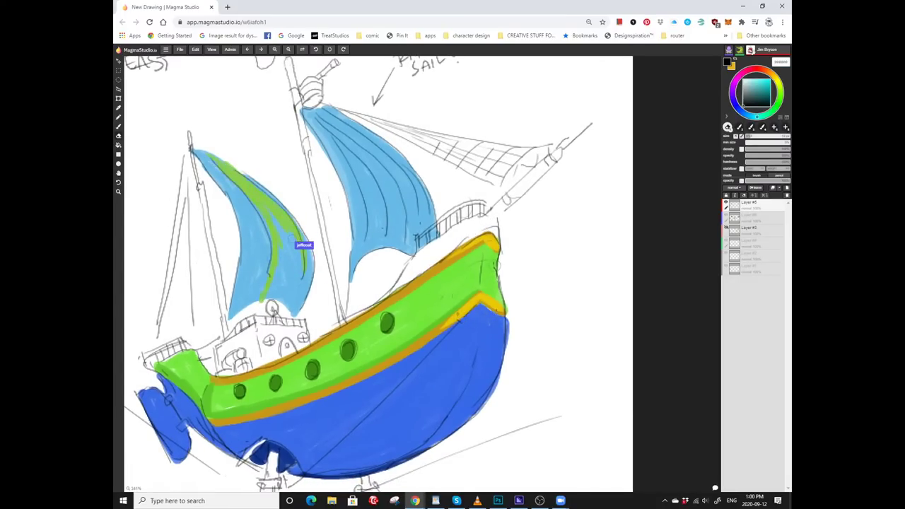
Redraw the bowsprit with twisted, coiled outlines out to its tip and sketch a drooping rounded shape hanging from its base over the bow.
{"action": "left_click_drag", "start_coordinate": [492, 226], "coordinate": [483, 263]}
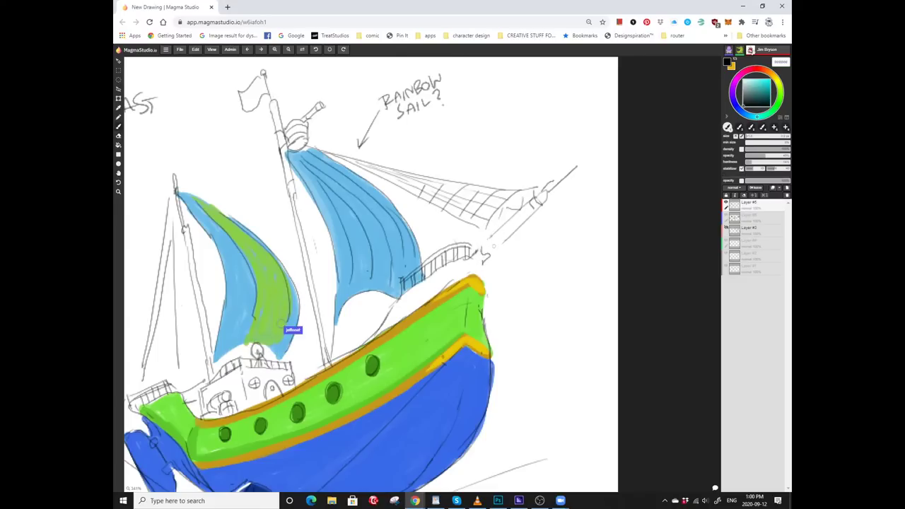
{"action": "left_click_drag", "start_coordinate": [499, 239], "coordinate": [479, 247]}
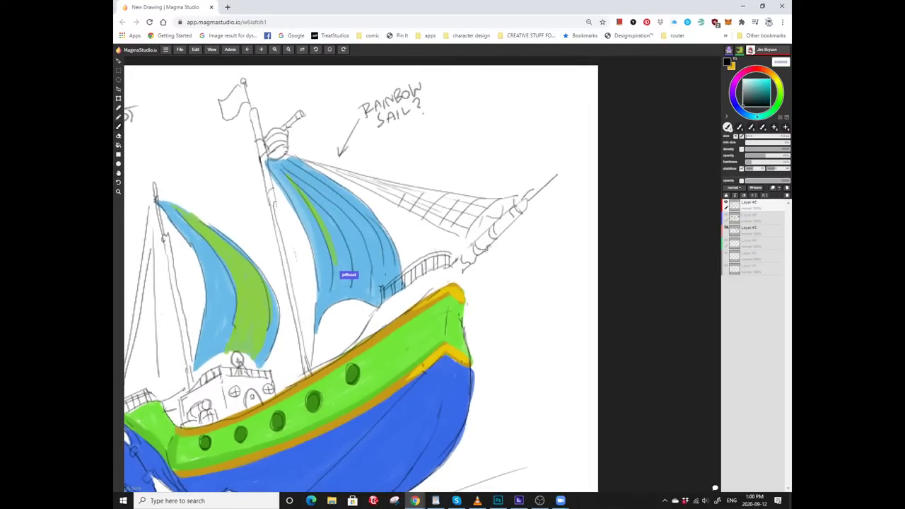
{"action": "left_click_drag", "start_coordinate": [487, 237], "coordinate": [480, 245]}
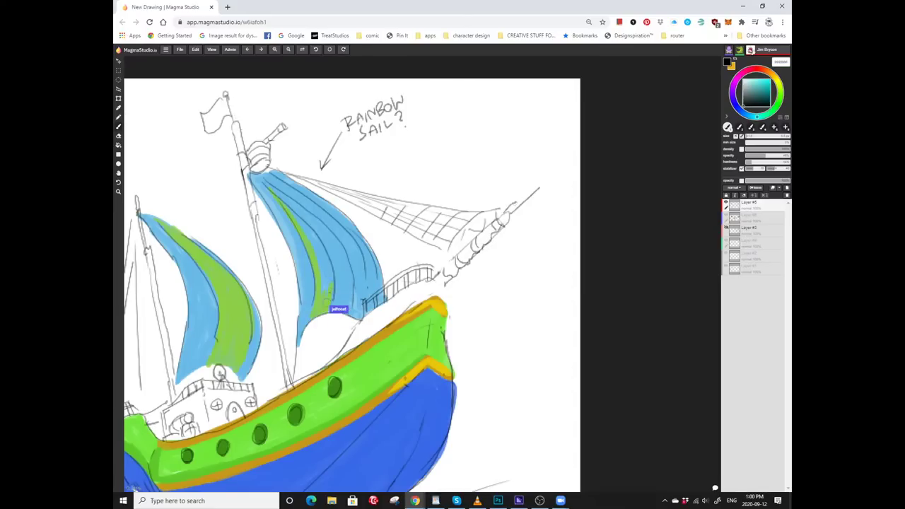
{"action": "left_click_drag", "start_coordinate": [515, 179], "coordinate": [566, 125]}
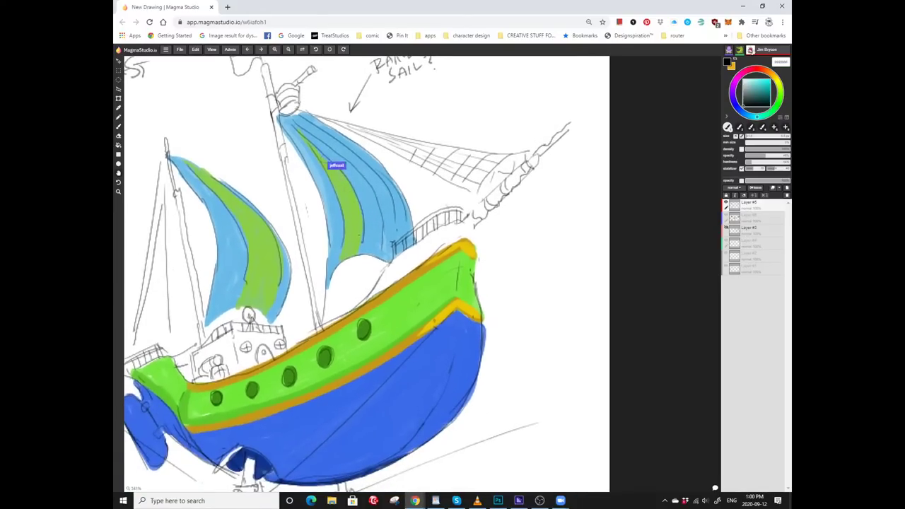
{"action": "mouse_move", "coordinate": [496, 289]}
{"action": "left_mouse_down"}
{"action": "mouse_move", "coordinate": [499, 243]}
{"action": "mouse_move", "coordinate": [500, 288]}
{"action": "left_mouse_up"}
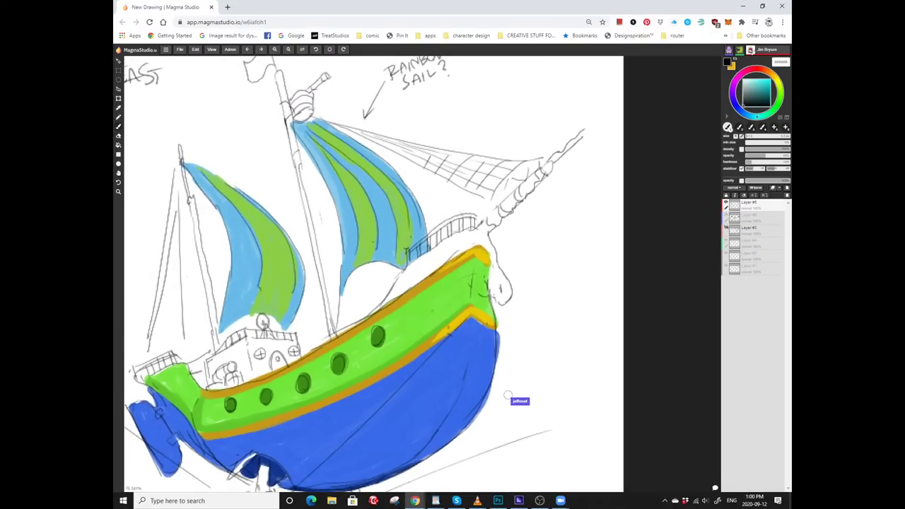
Sketch a unicorn figurehead's cheek and jaw on the green bow, joining the drooping muzzle, and add a small round eye.
{"action": "left_click_drag", "start_coordinate": [468, 279], "coordinate": [479, 299]}
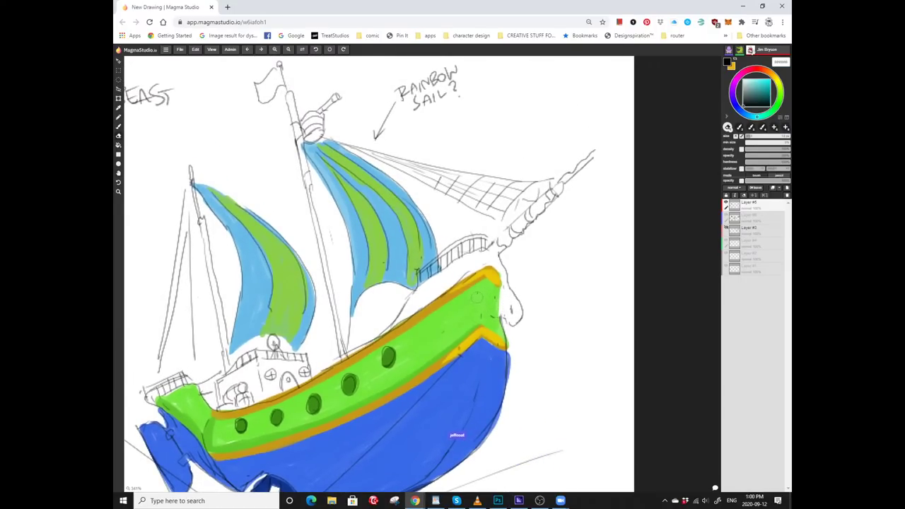
{"action": "key", "text": "b"}
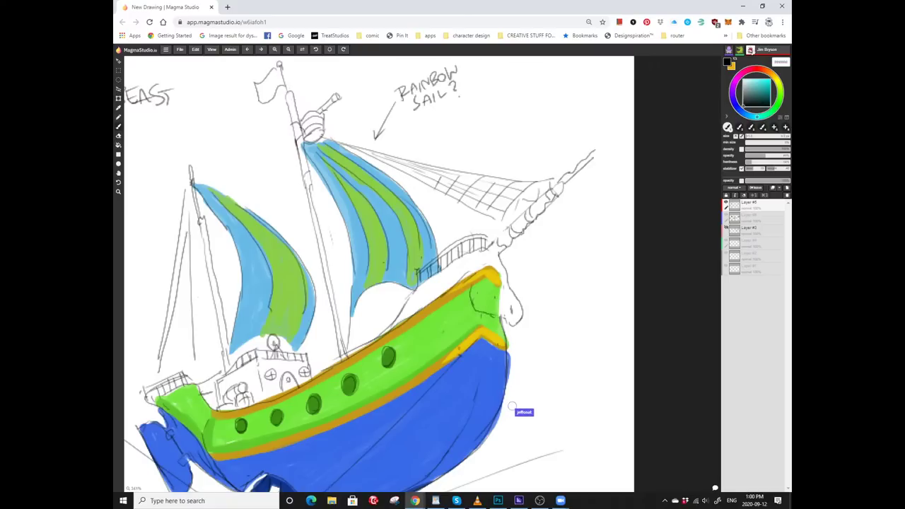
{"action": "left_click_drag", "start_coordinate": [511, 406], "coordinate": [491, 407]}
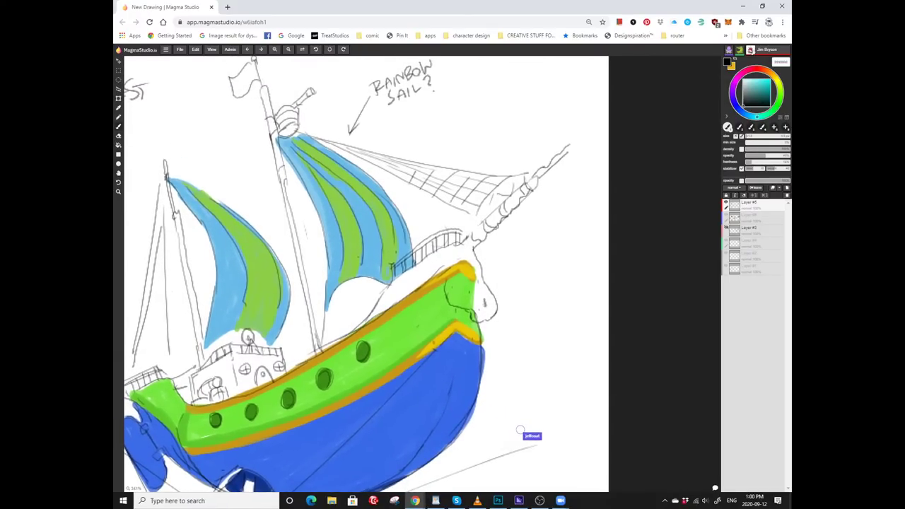
{"action": "left_click_drag", "start_coordinate": [459, 272], "coordinate": [477, 273]}
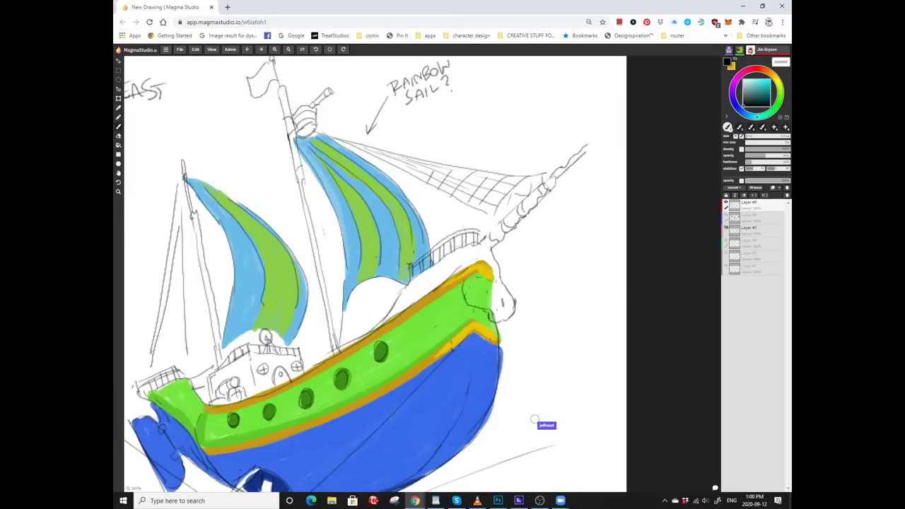
{"action": "left_click_drag", "start_coordinate": [504, 363], "coordinate": [488, 340]}
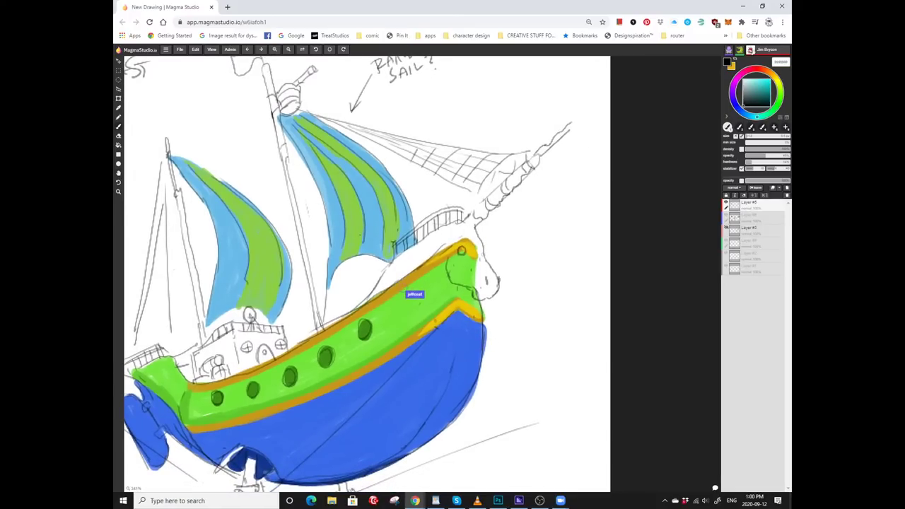
{"action": "left_click_drag", "start_coordinate": [421, 256], "coordinate": [440, 289]}
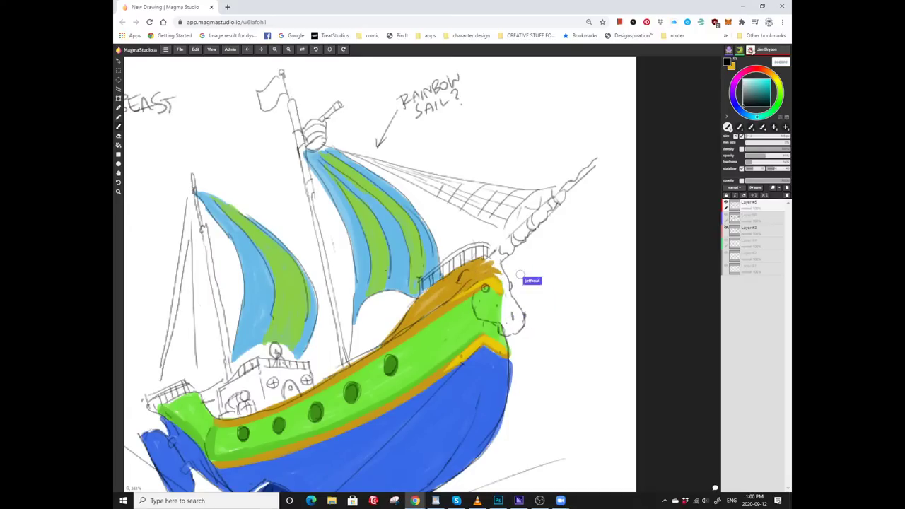
Draw the unicorn's curling mane strokes along the raised bow deck and detail the muzzle with a nostril and lower jaw.
{"action": "left_click_drag", "start_coordinate": [382, 276], "coordinate": [352, 225]}
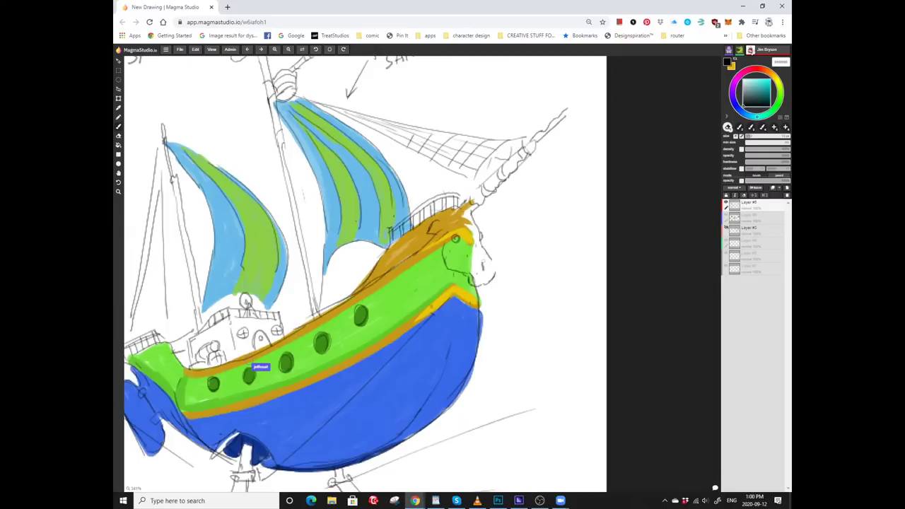
{"action": "scroll", "coordinate": [361, 274], "scroll_direction": "down", "scroll_amount": 1}
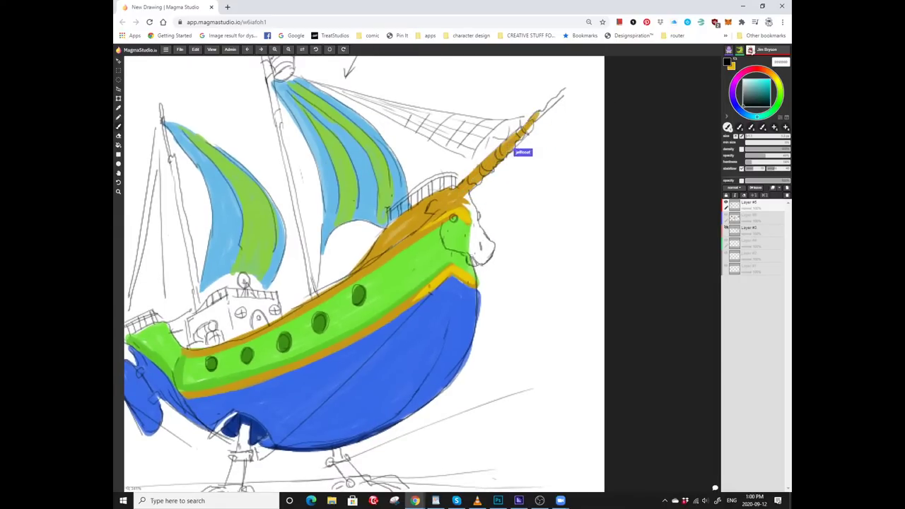
{"action": "scroll", "coordinate": [375, 273], "scroll_direction": "up", "scroll_amount": 2}
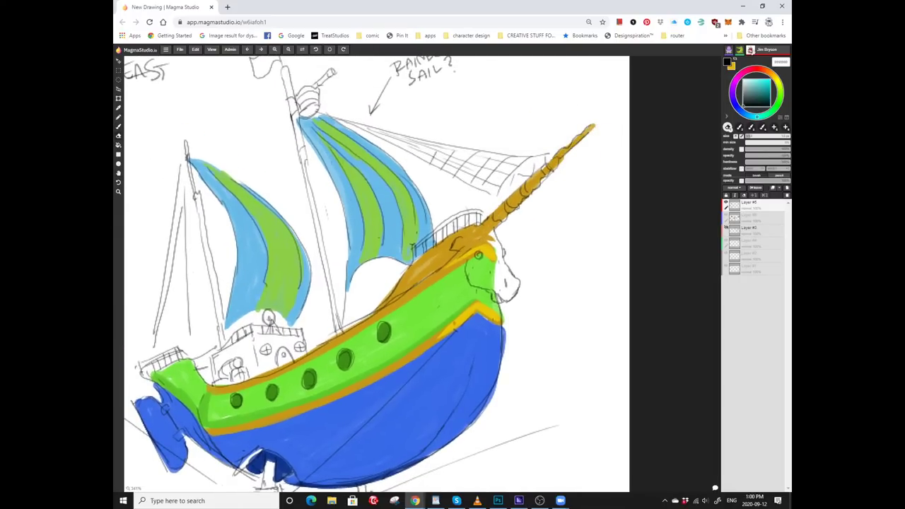
{"action": "scroll", "coordinate": [495, 269], "scroll_direction": "up", "scroll_amount": 1}
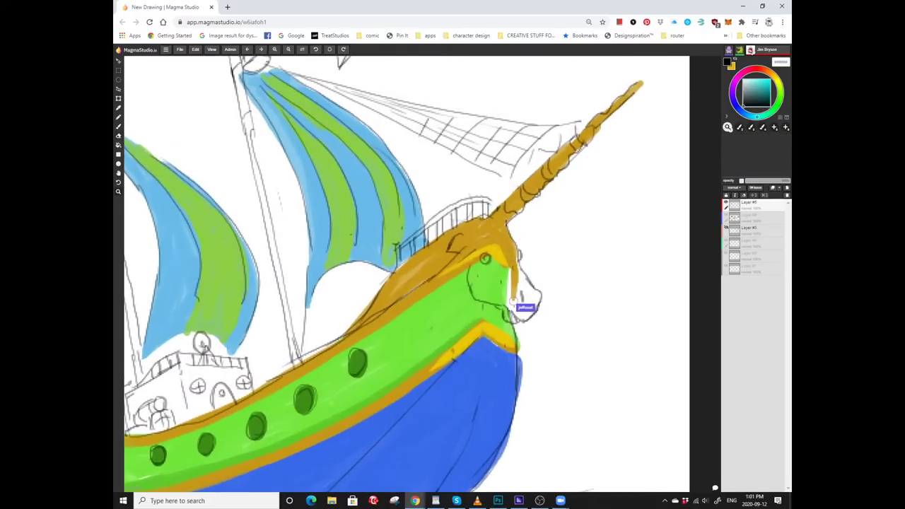
{"action": "key", "text": "b"}
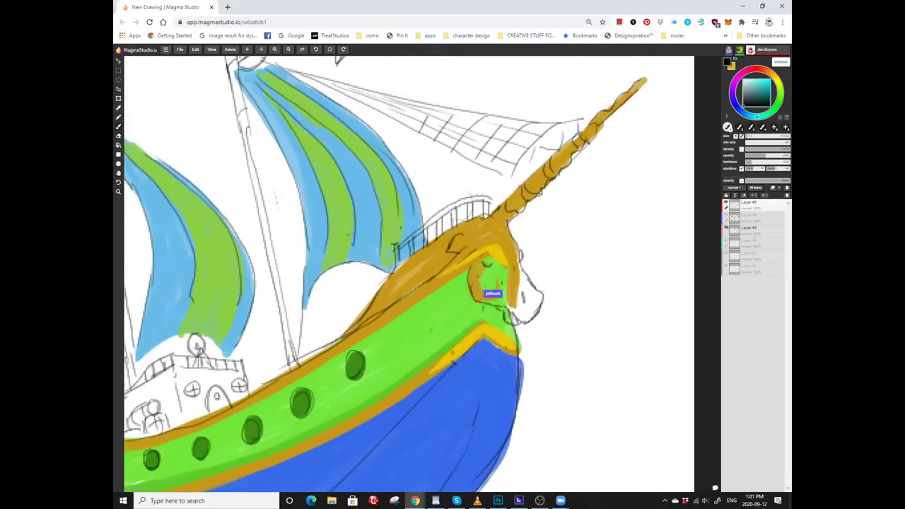
{"action": "scroll", "coordinate": [409, 273], "scroll_direction": "right", "scroll_amount": 1}
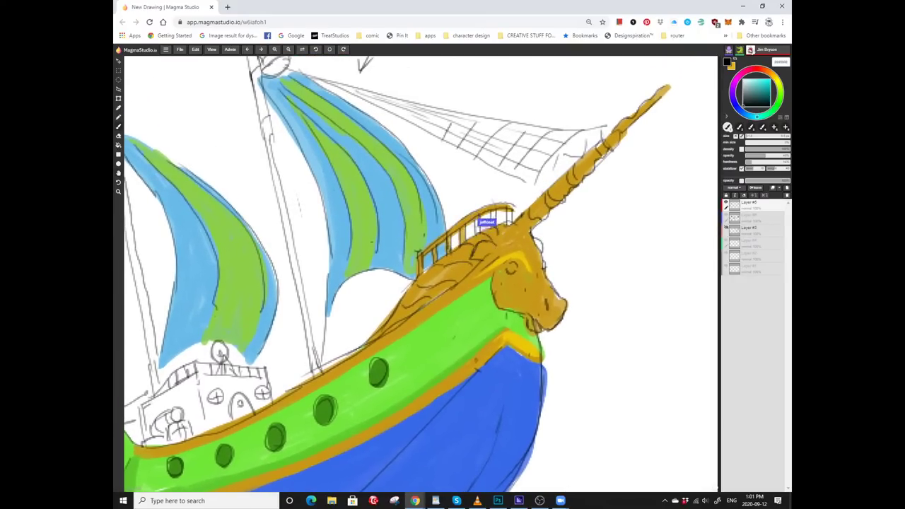
Clean up and redraw the mouth line on the unicorn figurehead's muzzle.
{"action": "key", "text": "z"}
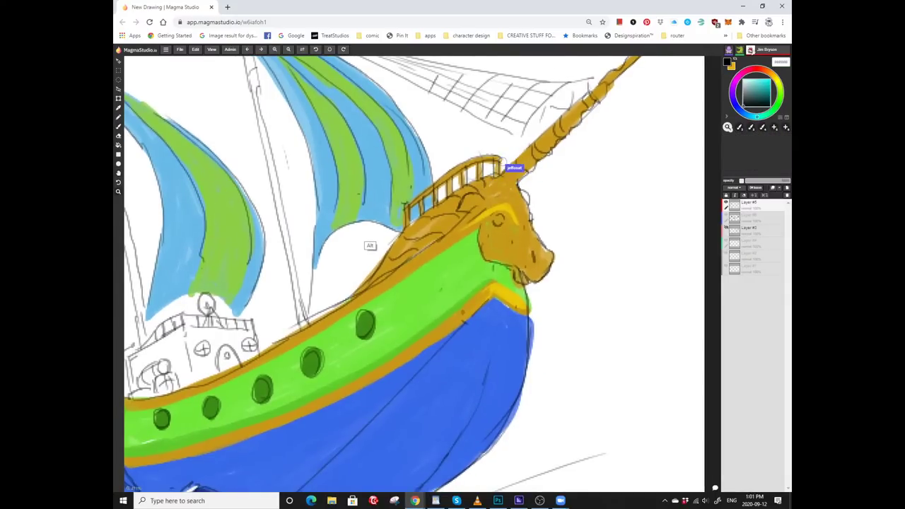
{"action": "left_click", "coordinate": [367, 246]}
{"action": "left_click", "coordinate": [383, 248], "text": "alt"}
{"action": "left_click", "coordinate": [501, 295]}
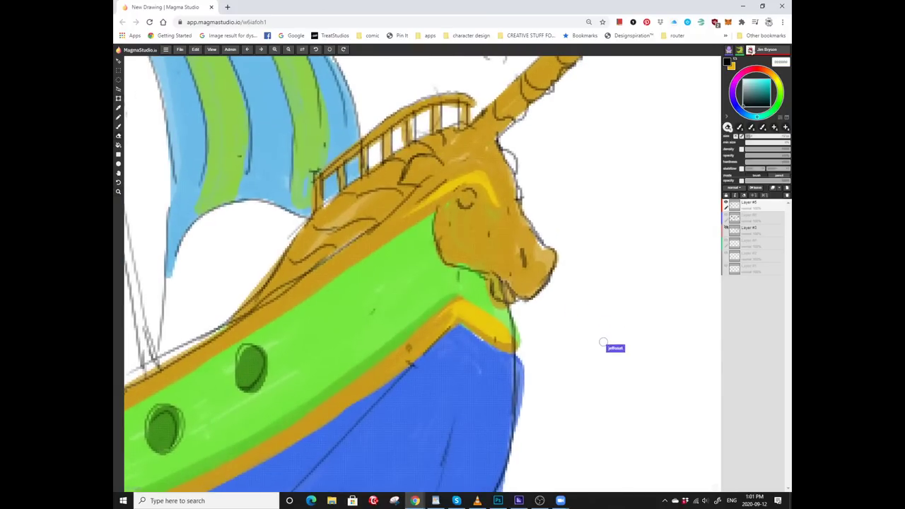
{"action": "key", "text": "b"}
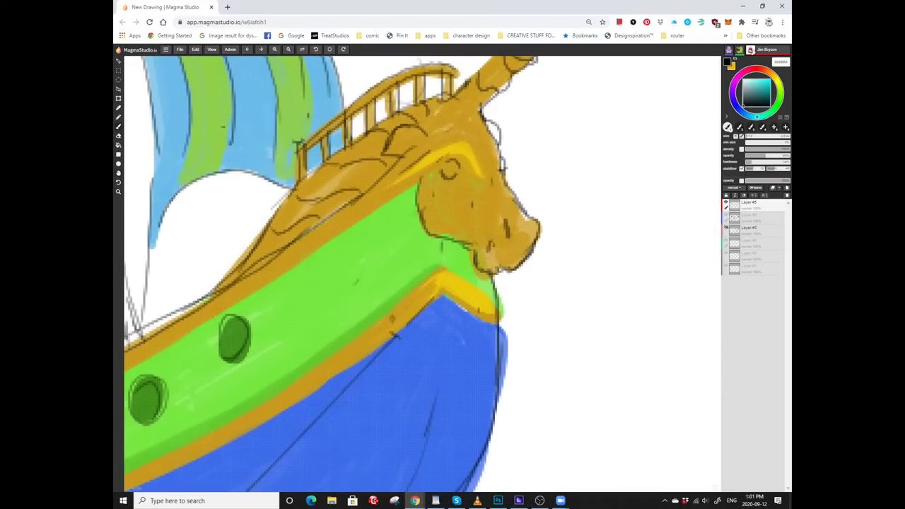
{"action": "scroll", "coordinate": [417, 275], "scroll_direction": "down", "scroll_amount": 2}
{"action": "key", "text": "z"}
{"action": "left_click", "coordinate": [347, 226], "text": "alt"}
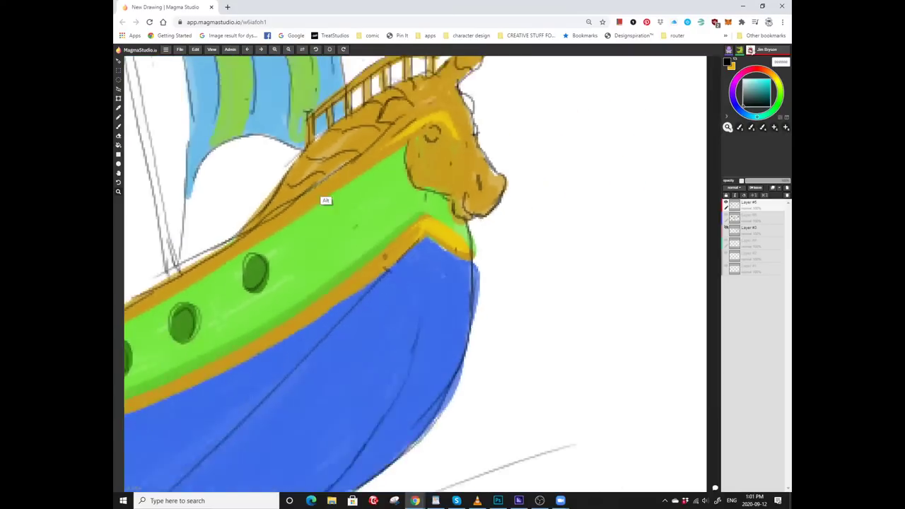
Sketch inner rings inside the row of portholes along the ship's green hull band.
{"action": "left_click", "coordinate": [323, 205], "text": "alt"}
{"action": "left_click", "coordinate": [282, 164], "text": "alt"}
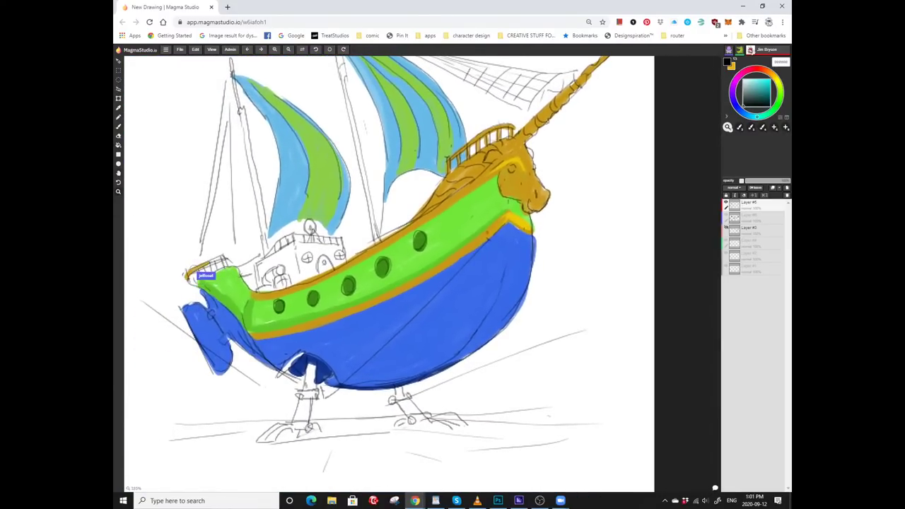
{"action": "scroll", "coordinate": [385, 273], "scroll_direction": "up", "scroll_amount": 2}
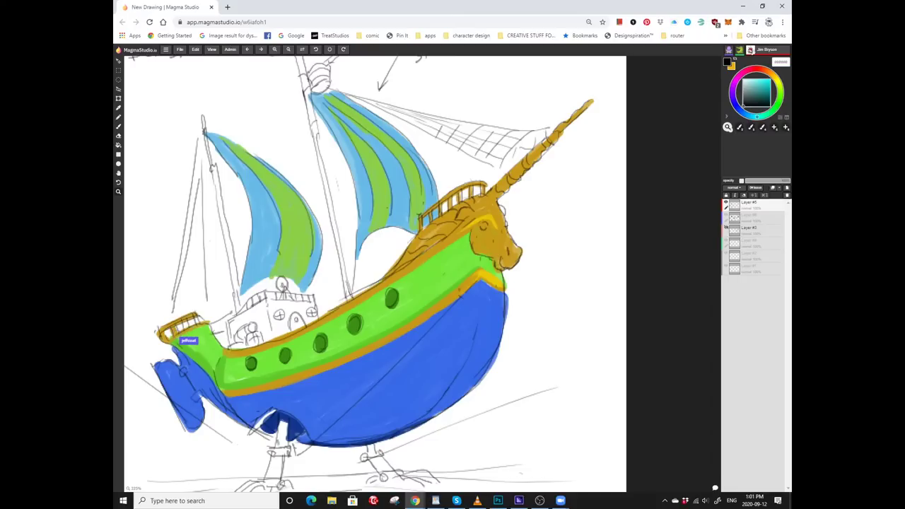
{"action": "scroll", "coordinate": [265, 344], "scroll_direction": "up", "scroll_amount": 4}
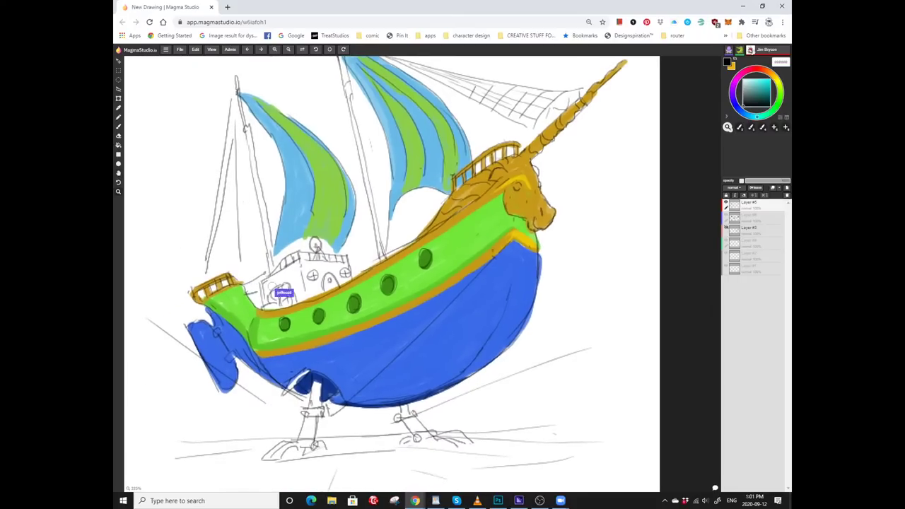
{"action": "scroll", "coordinate": [422, 274], "scroll_direction": "down", "scroll_amount": 4}
{"action": "scroll", "coordinate": [422, 275], "scroll_direction": "up", "scroll_amount": 4}
{"action": "key", "text": "b"}
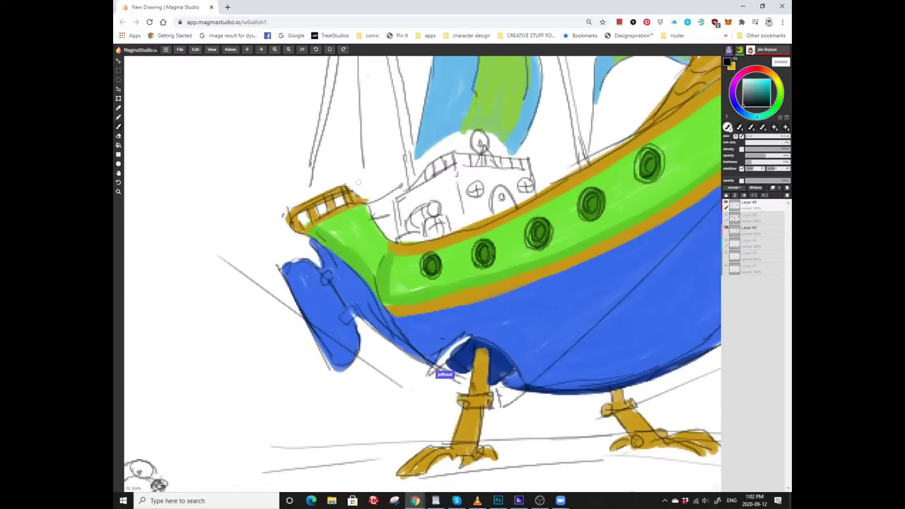
Review the whole canvas, examining the crew character designs, the ship and the empty villains area.
{"action": "scroll", "coordinate": [266, 181], "scroll_direction": "down", "scroll_amount": 3}
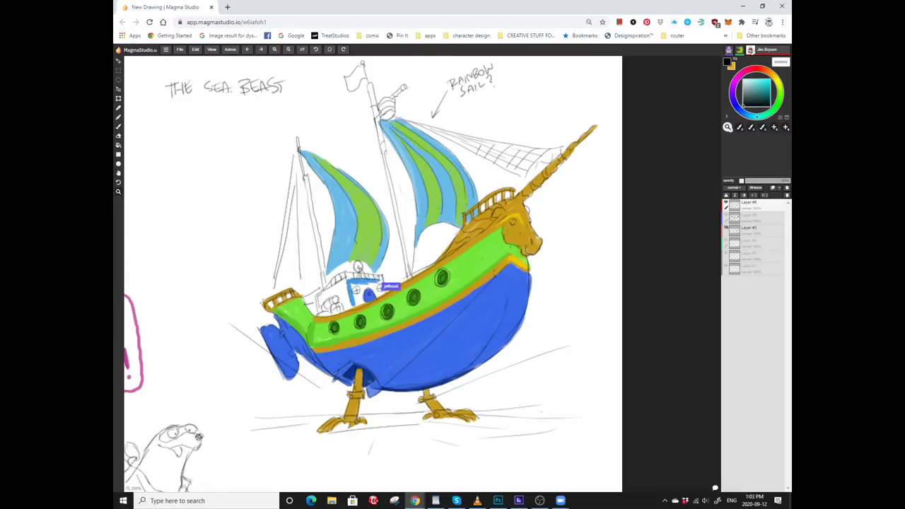
{"action": "left_click_drag", "start_coordinate": [310, 303], "coordinate": [406, 247]}
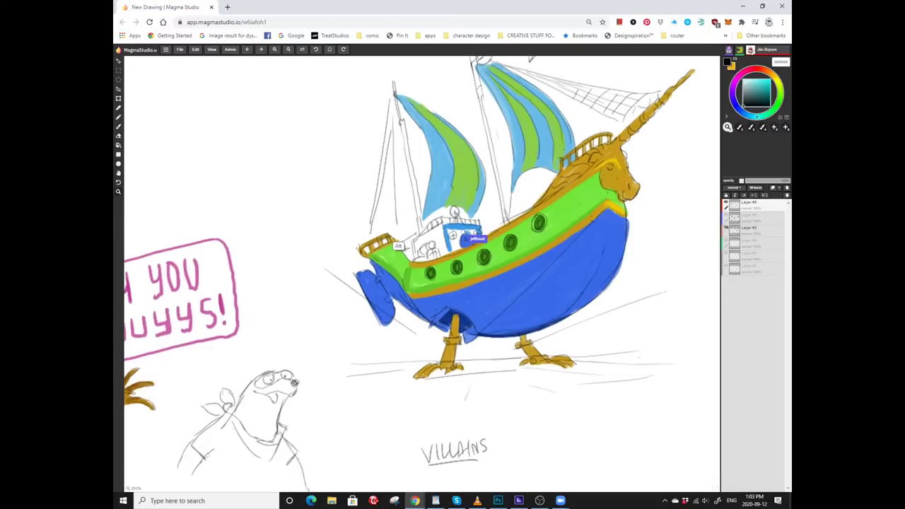
{"action": "scroll", "coordinate": [406, 246], "scroll_direction": "down", "scroll_amount": 5}
{"action": "scroll", "coordinate": [406, 246], "scroll_direction": "up", "scroll_amount": 3}
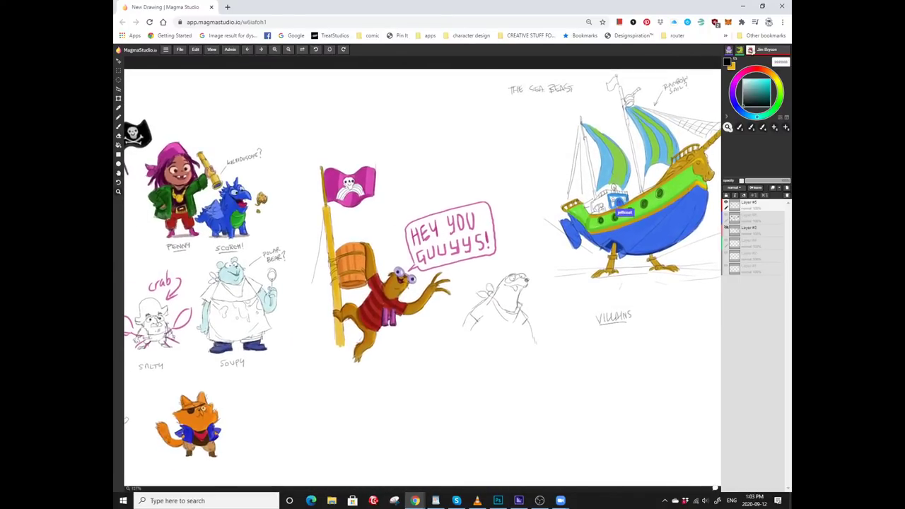
{"action": "left_click_drag", "start_coordinate": [368, 233], "coordinate": [509, 227]}
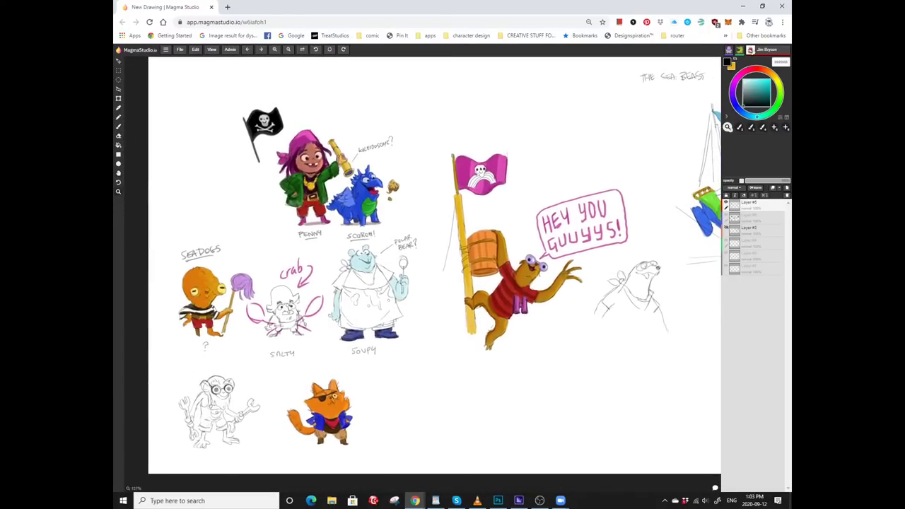
{"action": "scroll", "coordinate": [369, 227], "scroll_direction": "up", "scroll_amount": 3}
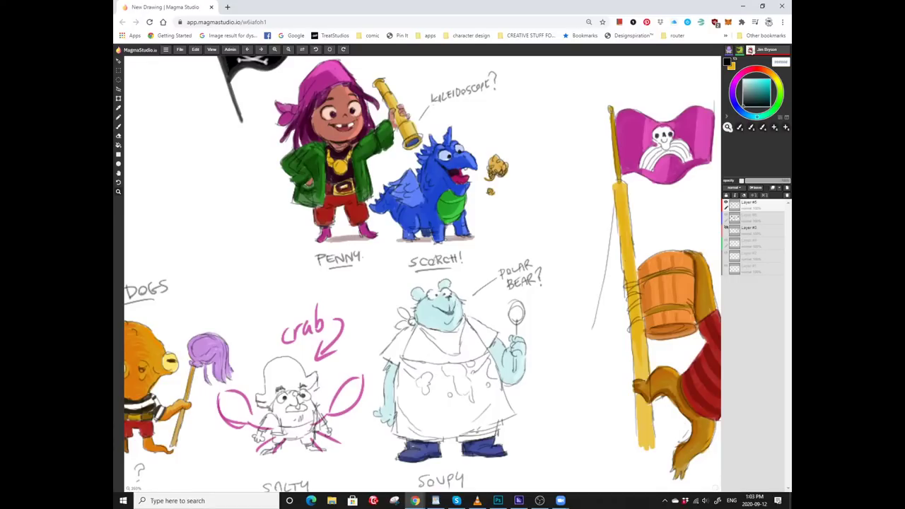
{"action": "mouse_move", "coordinate": [424, 283]}
{"action": "left_mouse_down"}
{"action": "mouse_move", "coordinate": [482, 223]}
{"action": "mouse_move", "coordinate": [535, 189]}
{"action": "left_mouse_up"}
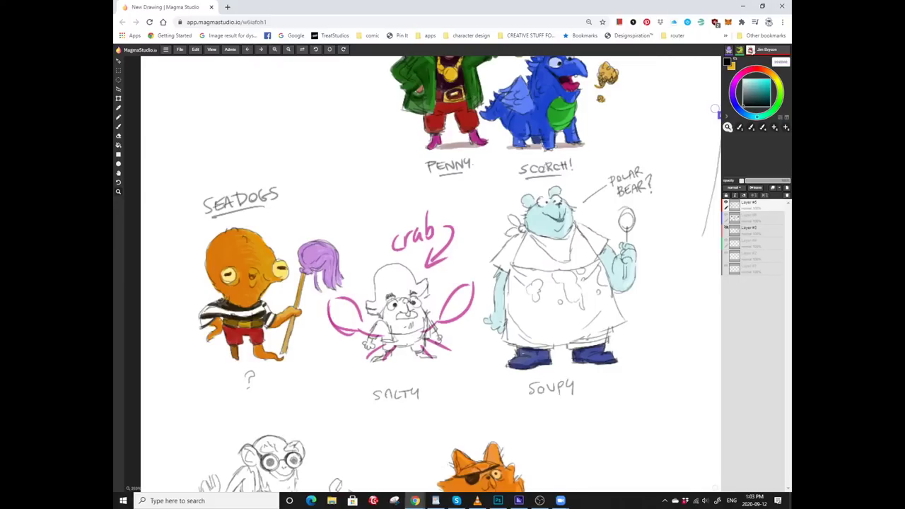
{"action": "mouse_move", "coordinate": [424, 283]}
{"action": "left_mouse_down"}
{"action": "mouse_move", "coordinate": [424, 339]}
{"action": "mouse_move", "coordinate": [356, 339]}
{"action": "left_mouse_up"}
{"action": "scroll", "coordinate": [422, 272], "scroll_direction": "down", "scroll_amount": 4}
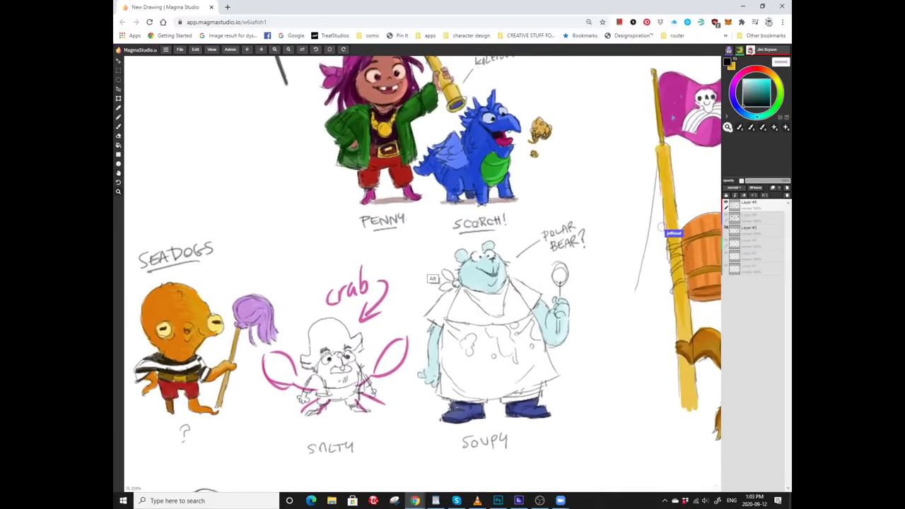
{"action": "left_click_drag", "start_coordinate": [569, 267], "coordinate": [135, 323]}
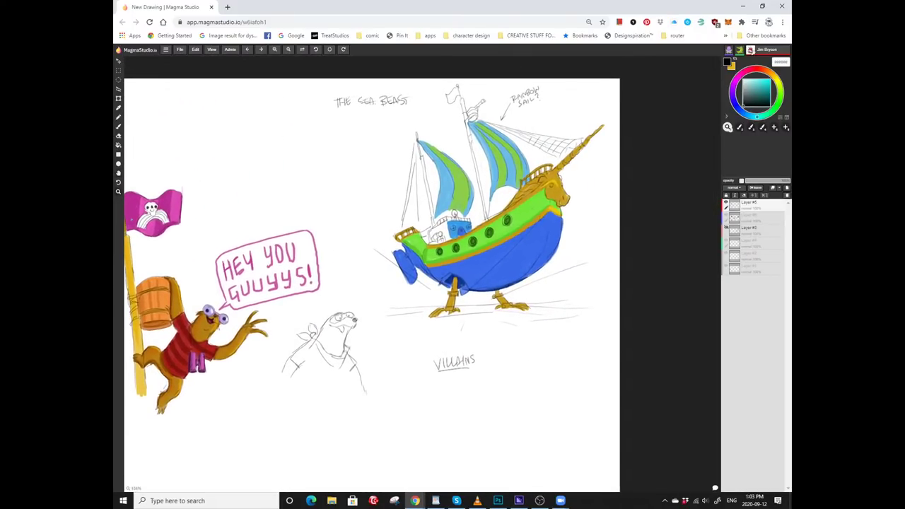
{"action": "scroll", "coordinate": [367, 283], "scroll_direction": "up", "scroll_amount": 2}
{"action": "scroll", "coordinate": [400, 205], "scroll_direction": "up", "scroll_amount": 2}
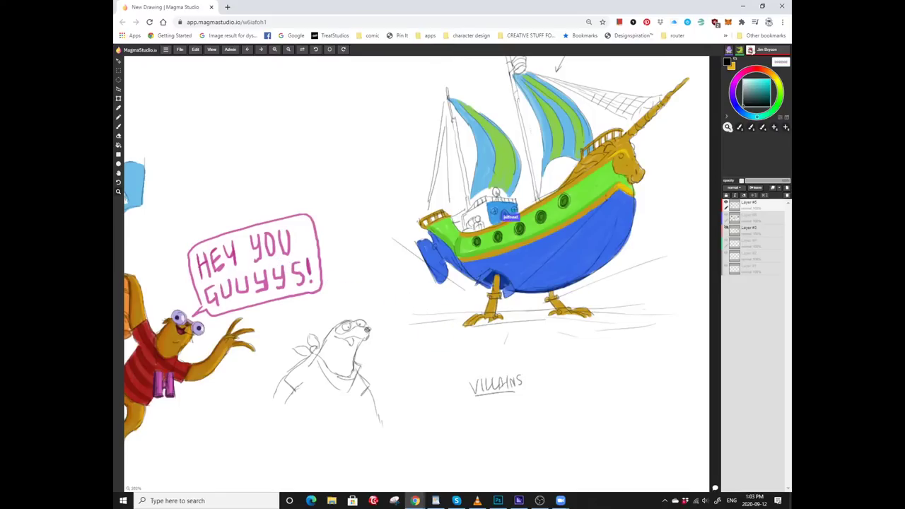
Sketch the outline of a large flowing horse tail curving out from behind the stern railing.
{"action": "scroll", "coordinate": [495, 233], "scroll_direction": "up", "scroll_amount": 3}
{"action": "key", "text": "b"}
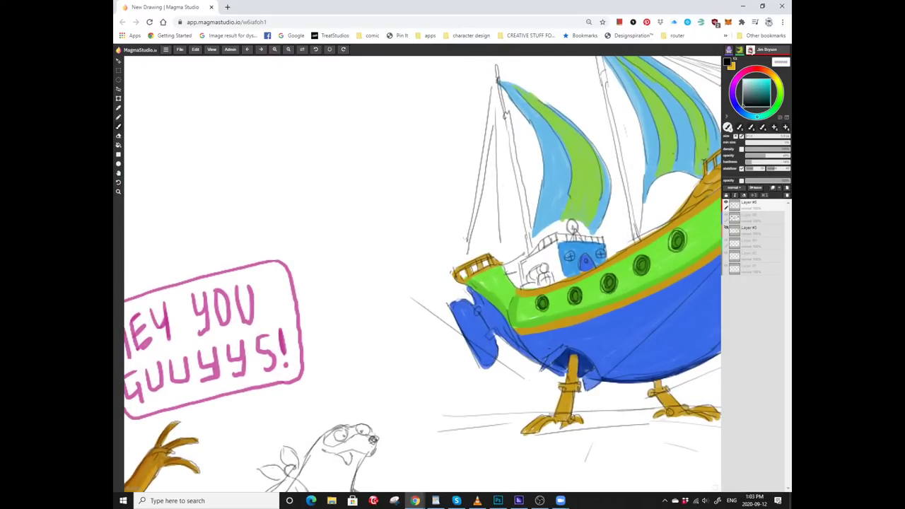
{"action": "scroll", "coordinate": [424, 269], "scroll_direction": "up", "scroll_amount": 1}
{"action": "mouse_move", "coordinate": [494, 280]}
{"action": "left_mouse_down"}
{"action": "mouse_move", "coordinate": [449, 264]}
{"action": "mouse_move", "coordinate": [432, 293]}
{"action": "mouse_move", "coordinate": [407, 305]}
{"action": "left_mouse_up"}
{"action": "scroll", "coordinate": [127, 436], "scroll_direction": "down", "scroll_amount": 1}
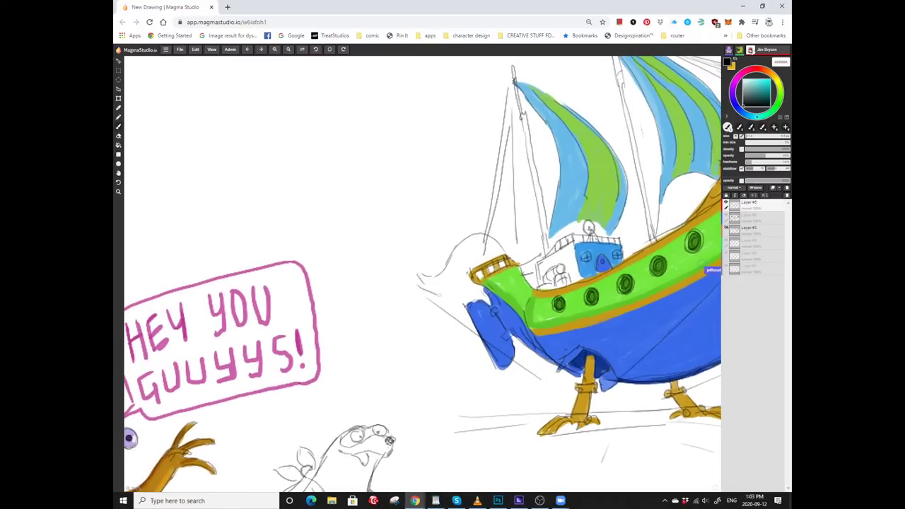
{"action": "scroll", "coordinate": [129, 438], "scroll_direction": "up", "scroll_amount": 1}
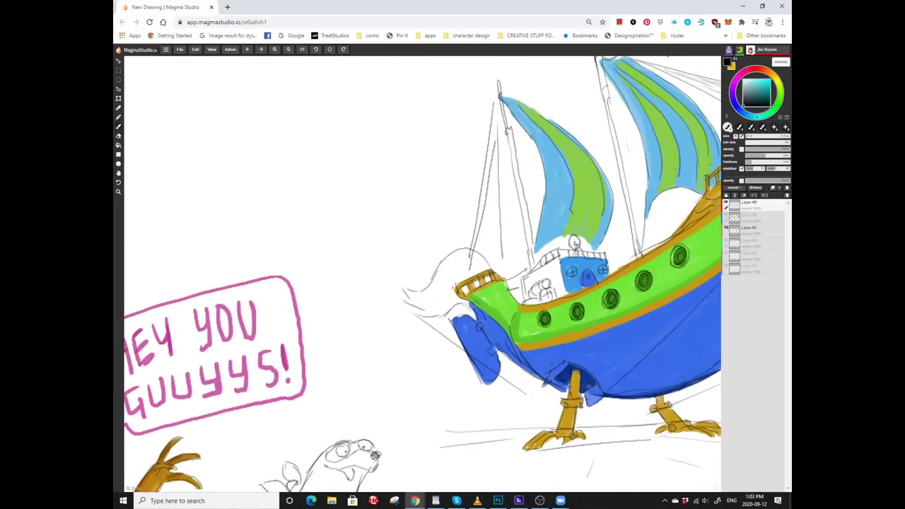
Fill the stern tail with long curved hair strands that follow its upper and lower outlines.
{"action": "scroll", "coordinate": [564, 290], "scroll_direction": "up", "scroll_amount": 3}
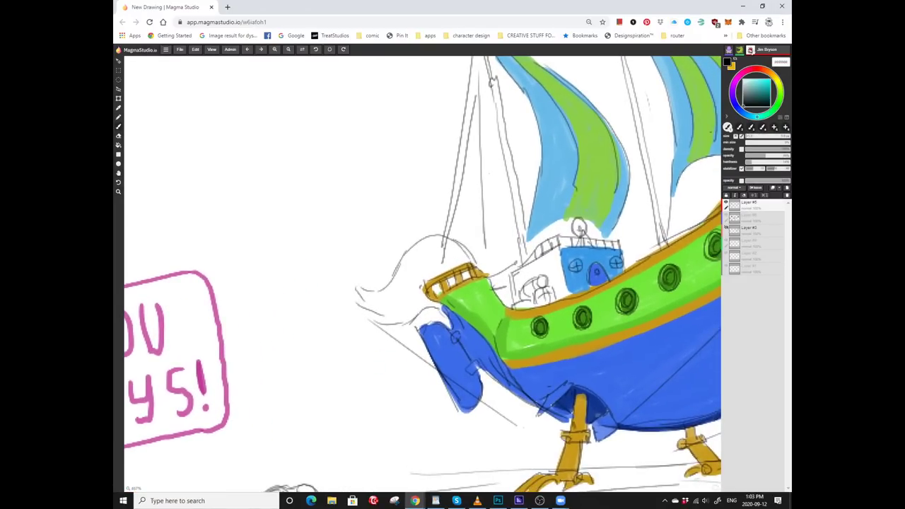
{"action": "scroll", "coordinate": [444, 281], "scroll_direction": "up", "scroll_amount": 2}
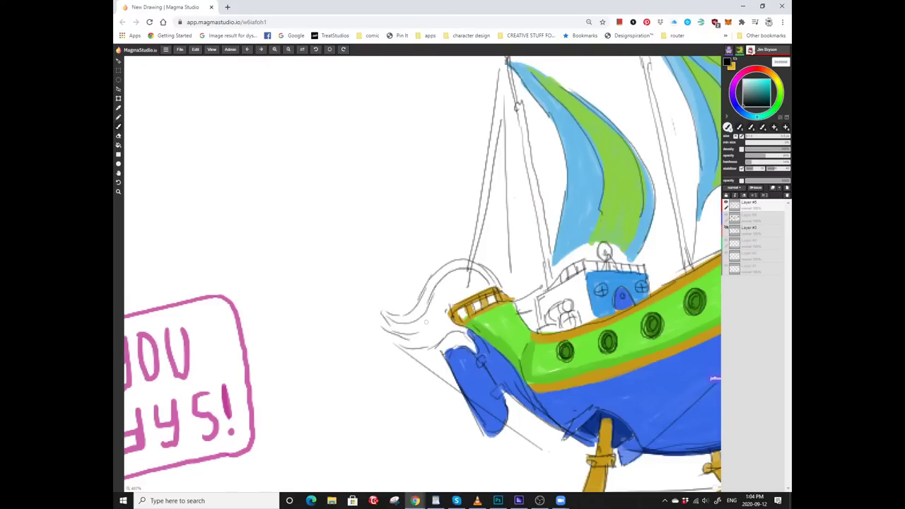
{"action": "left_click_drag", "start_coordinate": [436, 311], "coordinate": [464, 276]}
{"action": "mouse_move", "coordinate": [414, 335]}
{"action": "left_mouse_down"}
{"action": "mouse_move", "coordinate": [407, 341]}
{"action": "mouse_move", "coordinate": [444, 317]}
{"action": "left_mouse_up"}
{"action": "scroll", "coordinate": [423, 273], "scroll_direction": "down", "scroll_amount": 2}
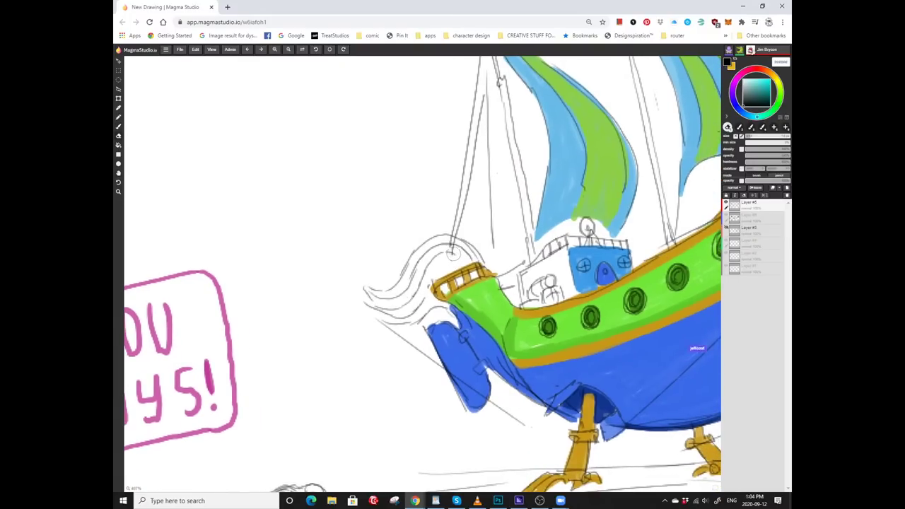
Examine the ship as a whole, from the stern tail and deck cabin to the sails, bow and surrounding sketches.
{"action": "scroll", "coordinate": [422, 274], "scroll_direction": "right", "scroll_amount": 3}
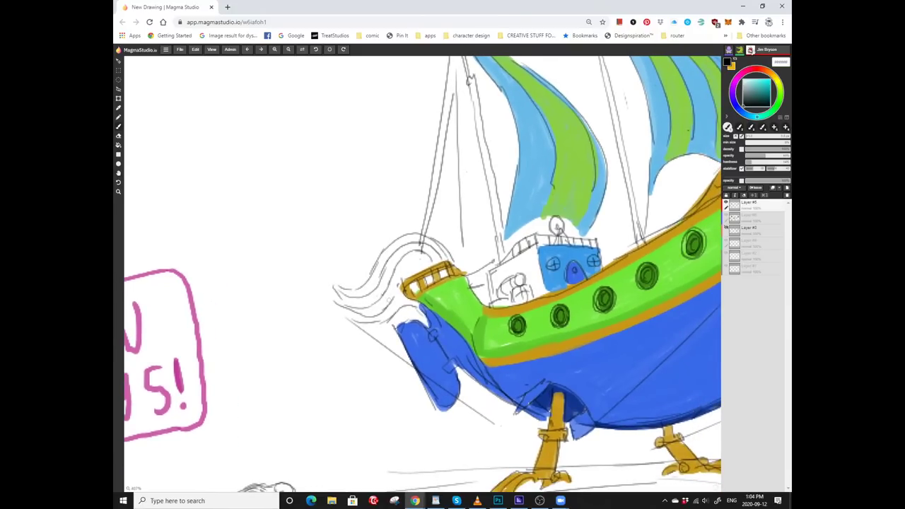
{"action": "scroll", "coordinate": [410, 265], "scroll_direction": "down", "scroll_amount": 2}
{"action": "scroll", "coordinate": [410, 265], "scroll_direction": "left", "scroll_amount": 3}
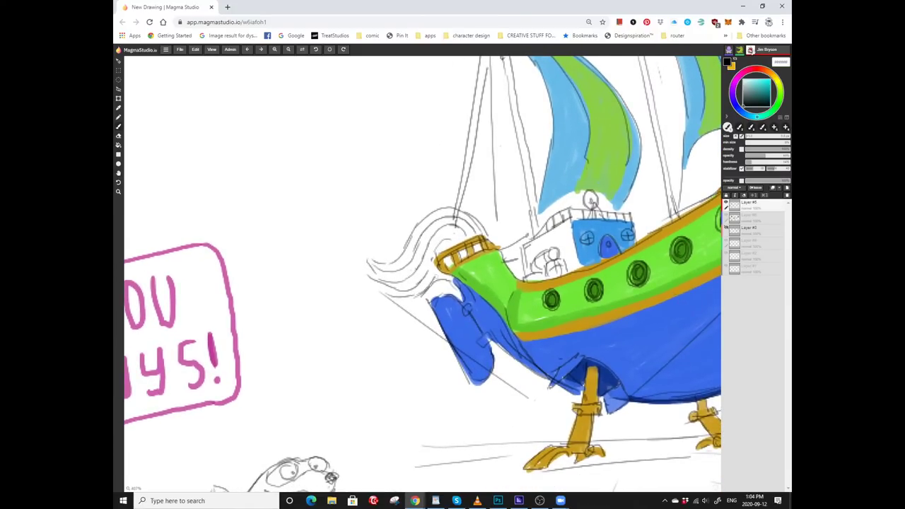
{"action": "scroll", "coordinate": [422, 274], "scroll_direction": "up", "scroll_amount": 2}
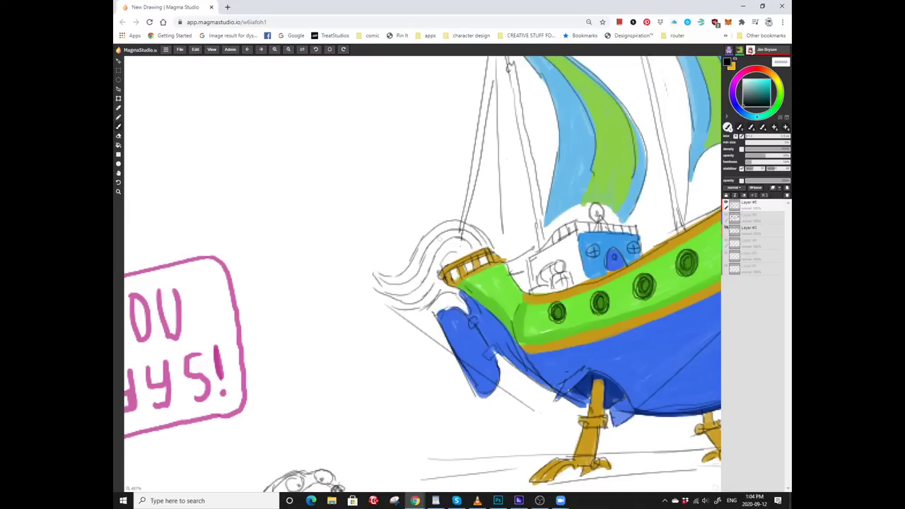
{"action": "key", "text": "z"}
{"action": "scroll", "coordinate": [385, 236], "scroll_direction": "down", "scroll_amount": 5}
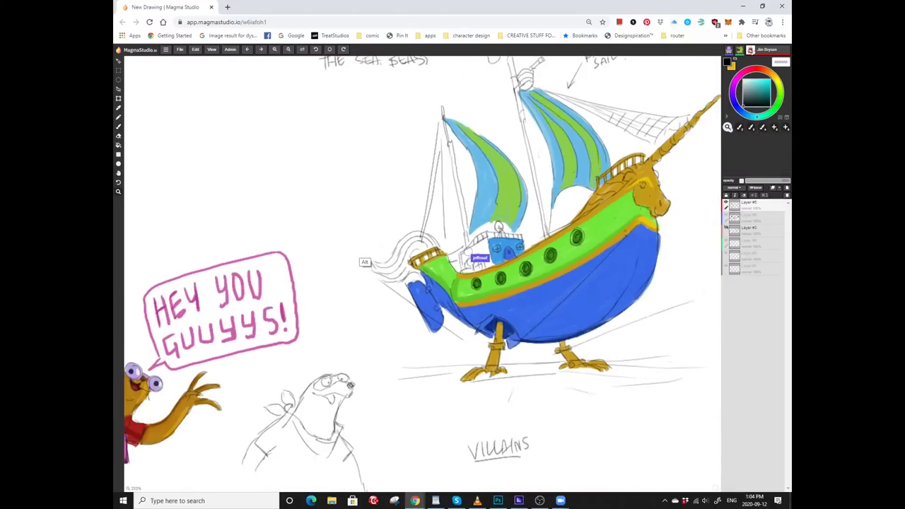
{"action": "scroll", "coordinate": [417, 274], "scroll_direction": "right", "scroll_amount": 3}
{"action": "scroll", "coordinate": [417, 274], "scroll_direction": "up", "scroll_amount": 1}
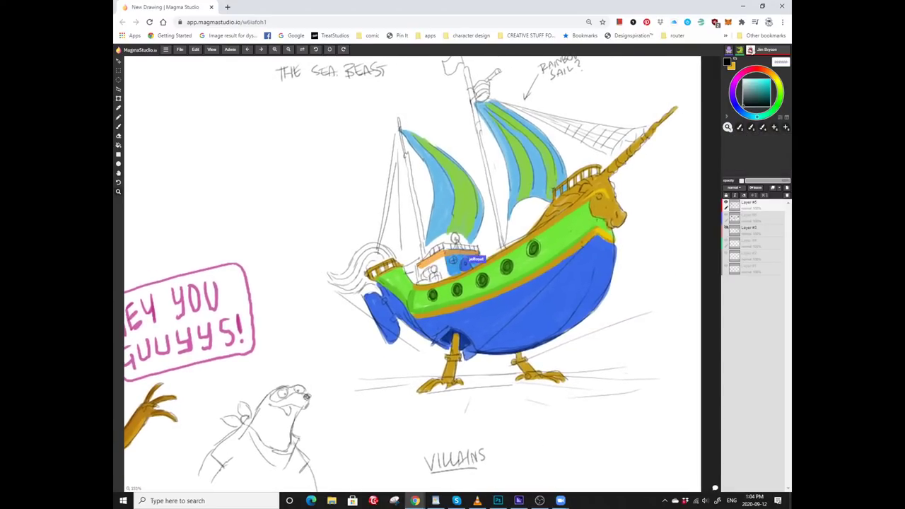
{"action": "scroll", "coordinate": [138, 373], "scroll_direction": "left", "scroll_amount": 2}
{"action": "scroll", "coordinate": [138, 372], "scroll_direction": "down", "scroll_amount": 2}
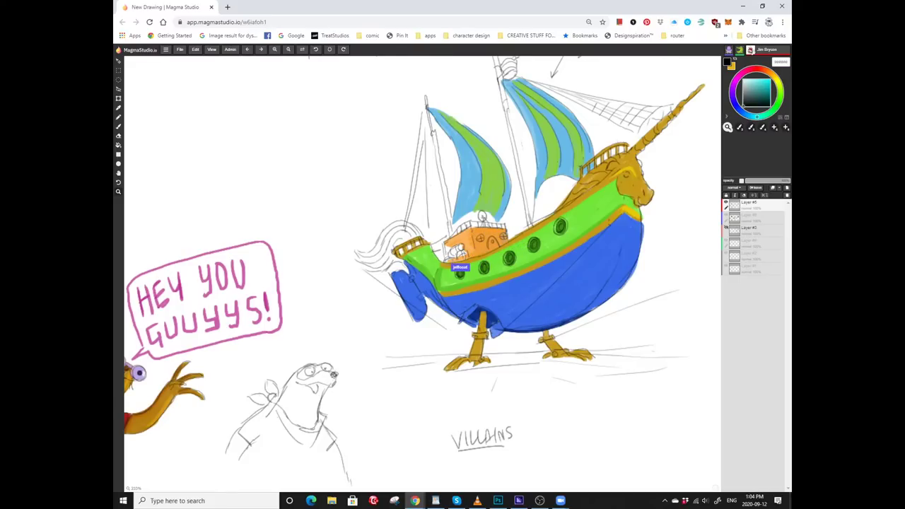
{"action": "scroll", "coordinate": [417, 269], "scroll_direction": "up", "scroll_amount": 2}
{"action": "scroll", "coordinate": [417, 269], "scroll_direction": "up", "scroll_amount": 2}
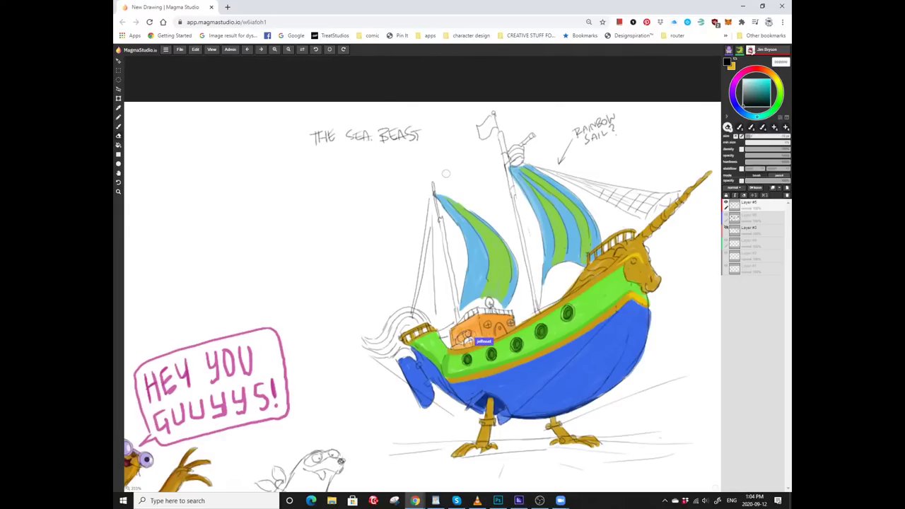
{"action": "scroll", "coordinate": [431, 183], "scroll_direction": "up", "scroll_amount": 2}
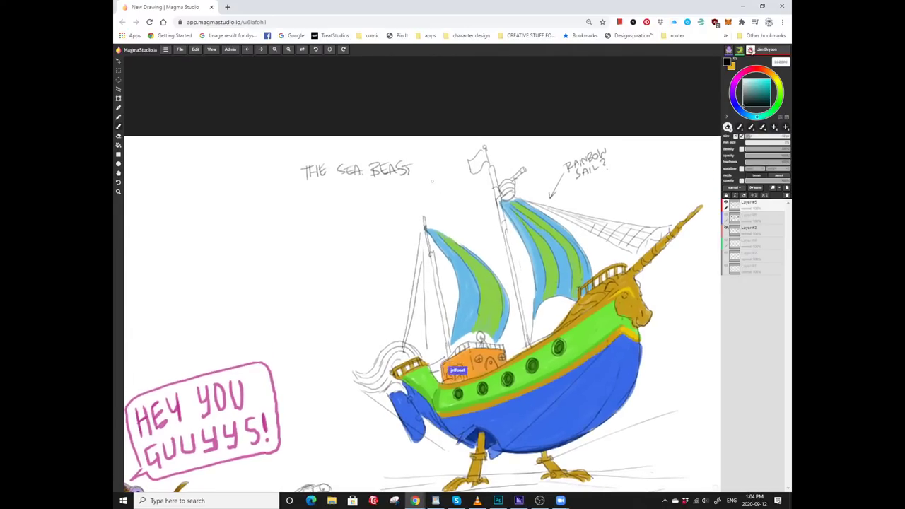
{"action": "scroll", "coordinate": [417, 283], "scroll_direction": "down", "scroll_amount": 2}
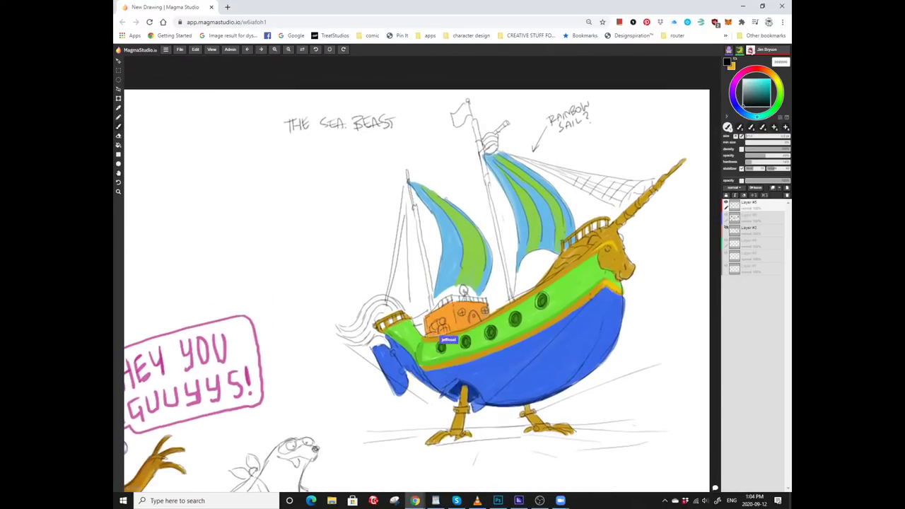
{"action": "scroll", "coordinate": [417, 282], "scroll_direction": "down", "scroll_amount": 1}
{"action": "scroll", "coordinate": [422, 276], "scroll_direction": "left", "scroll_amount": 2}
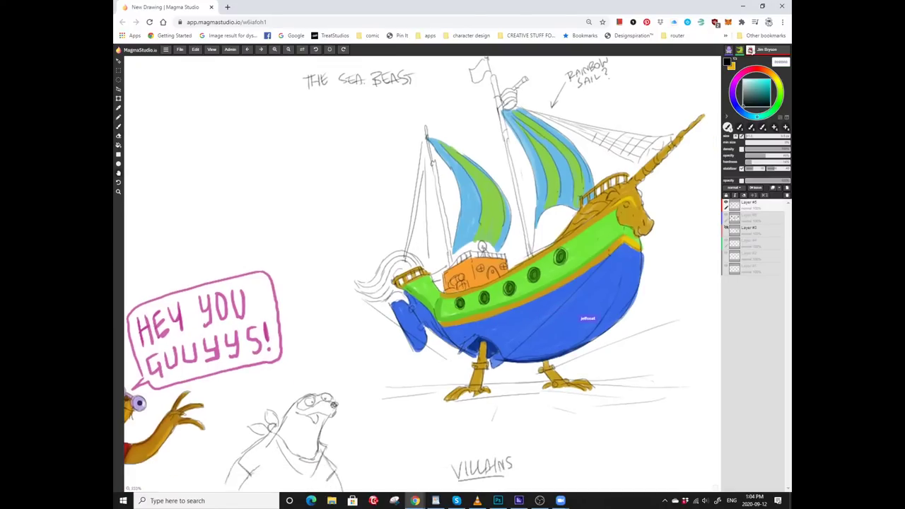
{"action": "scroll", "coordinate": [405, 302], "scroll_direction": "down", "scroll_amount": 2}
{"action": "scroll", "coordinate": [403, 292], "scroll_direction": "down", "scroll_amount": 2}
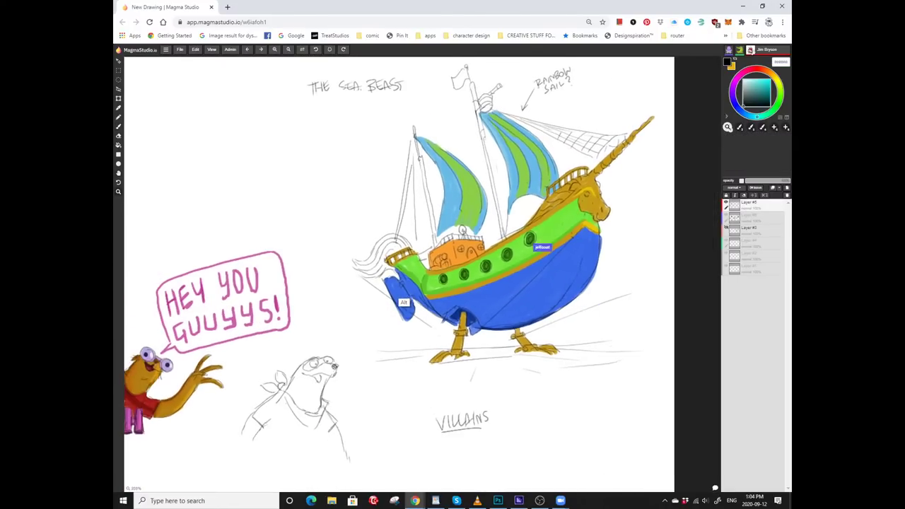
{"action": "scroll", "coordinate": [403, 291], "scroll_direction": "up", "scroll_amount": 1}
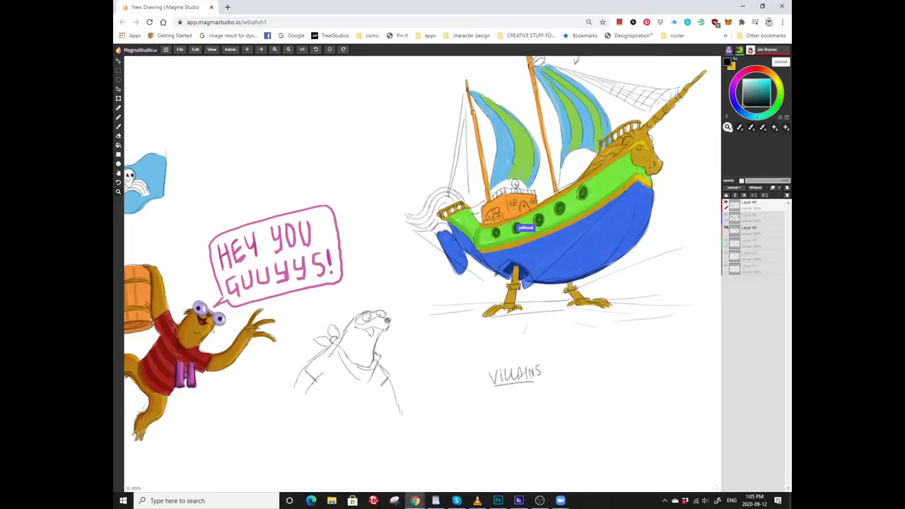
{"action": "scroll", "coordinate": [400, 274], "scroll_direction": "right", "scroll_amount": 3}
{"action": "scroll", "coordinate": [375, 273], "scroll_direction": "up", "scroll_amount": 2}
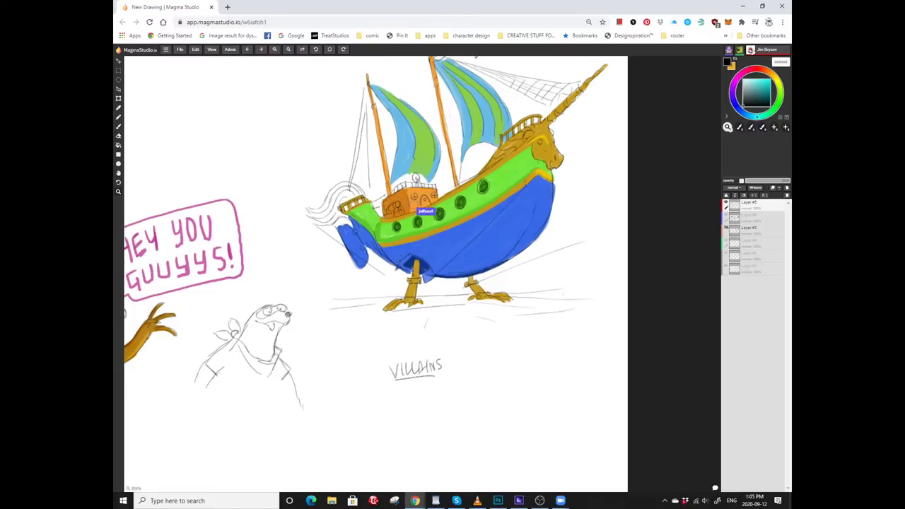
{"action": "scroll", "coordinate": [382, 274], "scroll_direction": "up", "scroll_amount": 2}
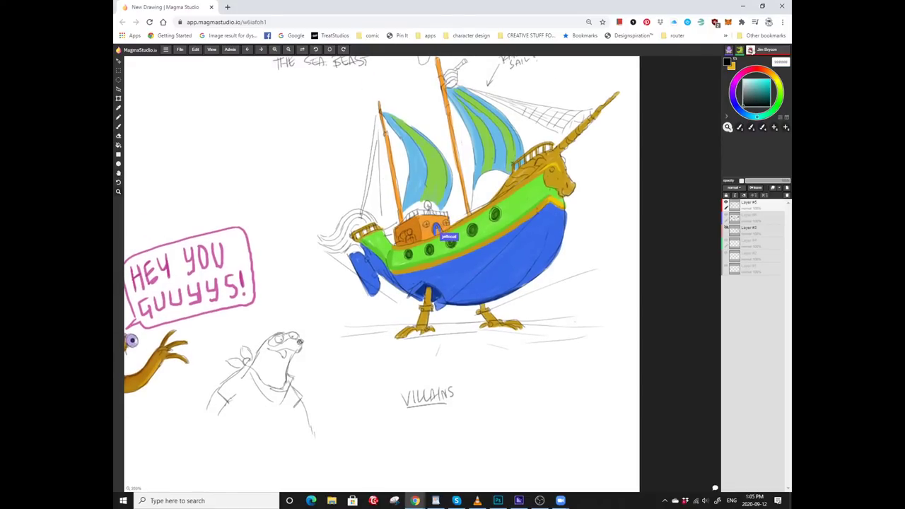
Sketch a pointed, waving pennant with a round emblem flying from a thin pole atop the rear mast.
{"action": "key", "text": "ctrl+plus"}
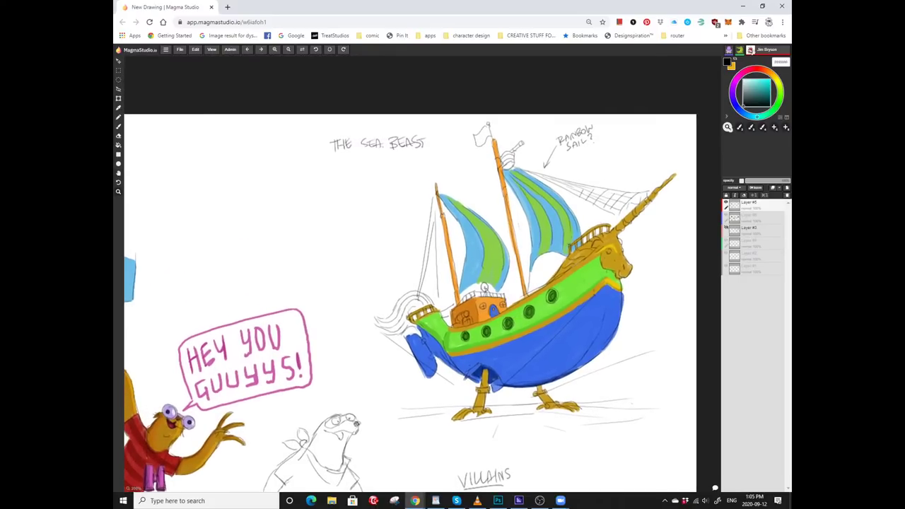
{"action": "key", "text": "ctrl+plus"}
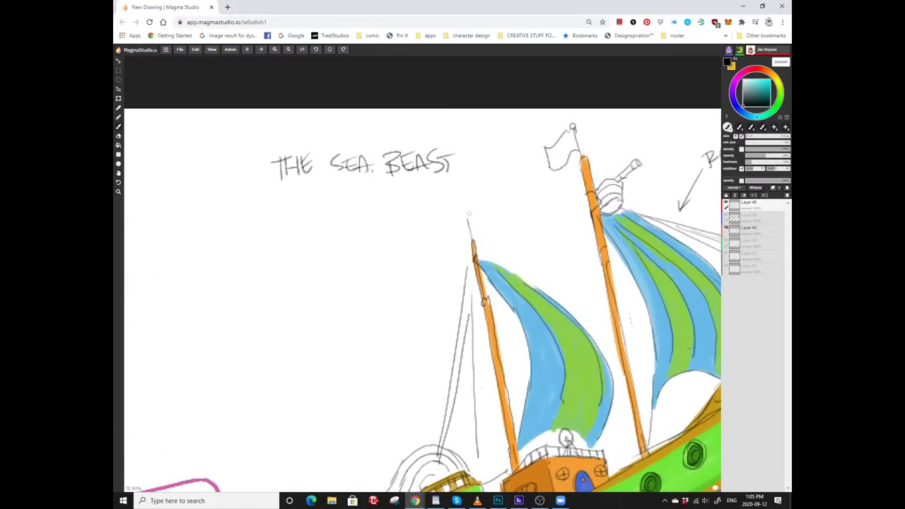
{"action": "scroll", "coordinate": [469, 213], "scroll_direction": "up", "scroll_amount": 1}
{"action": "mouse_move", "coordinate": [458, 261]}
{"action": "left_mouse_down"}
{"action": "mouse_move", "coordinate": [451, 289]}
{"action": "mouse_move", "coordinate": [425, 304]}
{"action": "left_mouse_up"}
{"action": "scroll", "coordinate": [462, 283], "scroll_direction": "up", "scroll_amount": 1}
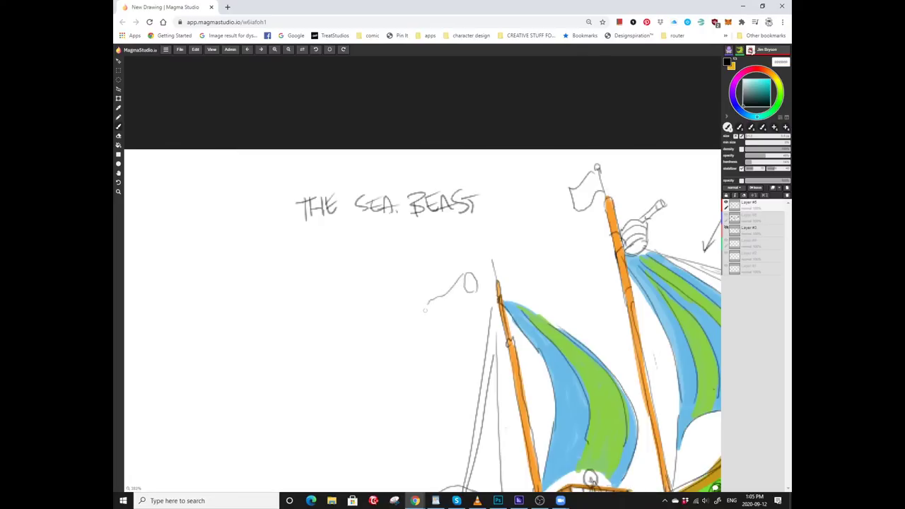
{"action": "scroll", "coordinate": [424, 304], "scroll_direction": "right", "scroll_amount": 1}
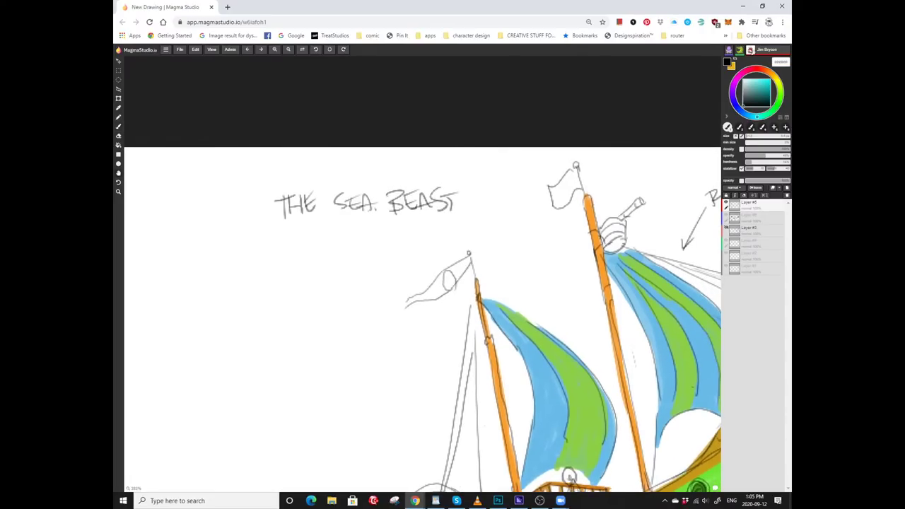
{"action": "scroll", "coordinate": [422, 306], "scroll_direction": "down", "scroll_amount": 1}
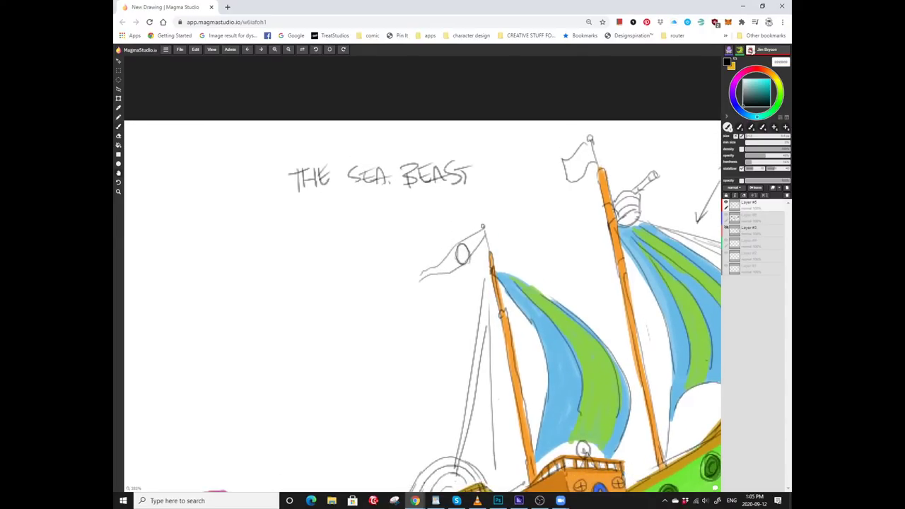
Add curved bands across the tapering tail of the rear mast's pennant.
{"action": "scroll", "coordinate": [424, 304], "scroll_direction": "down", "scroll_amount": 1}
{"action": "scroll", "coordinate": [424, 304], "scroll_direction": "down", "scroll_amount": 2}
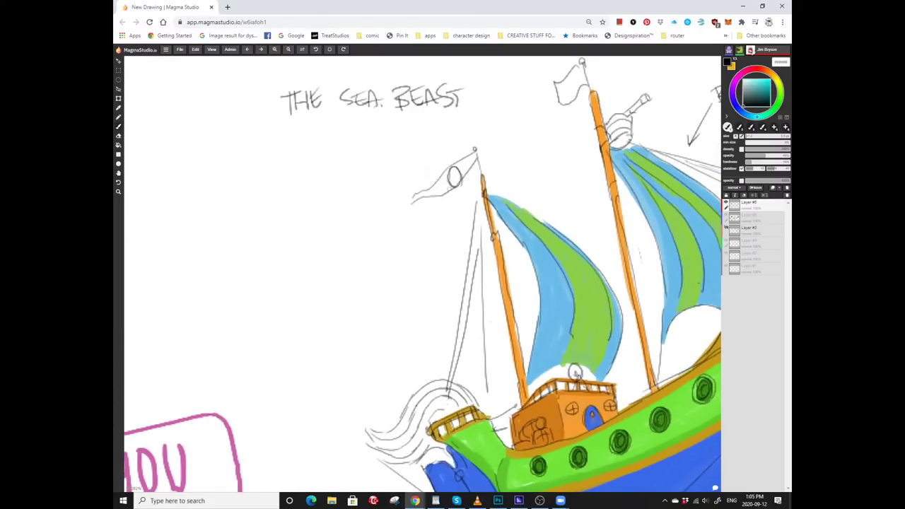
{"action": "scroll", "coordinate": [442, 188], "scroll_direction": "up", "scroll_amount": 1}
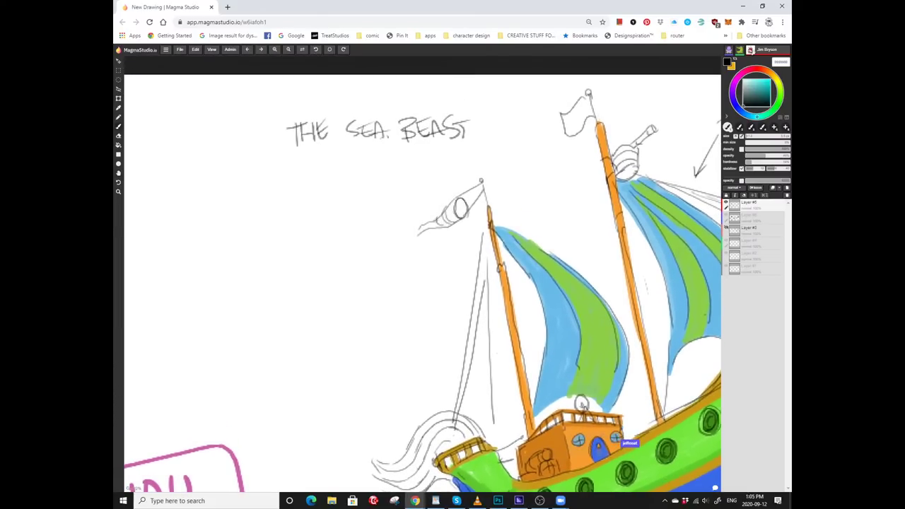
{"action": "scroll", "coordinate": [422, 283], "scroll_direction": "up", "scroll_amount": 1}
{"action": "scroll", "coordinate": [422, 283], "scroll_direction": "right", "scroll_amount": 2}
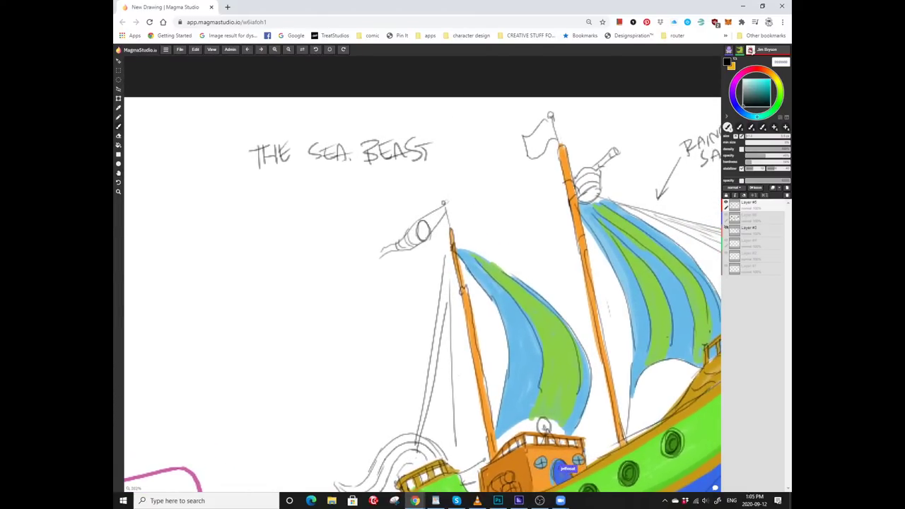
Sketch additional rigging lines running from the rear mast's top down to the stern.
{"action": "scroll", "coordinate": [421, 283], "scroll_direction": "down", "scroll_amount": 4}
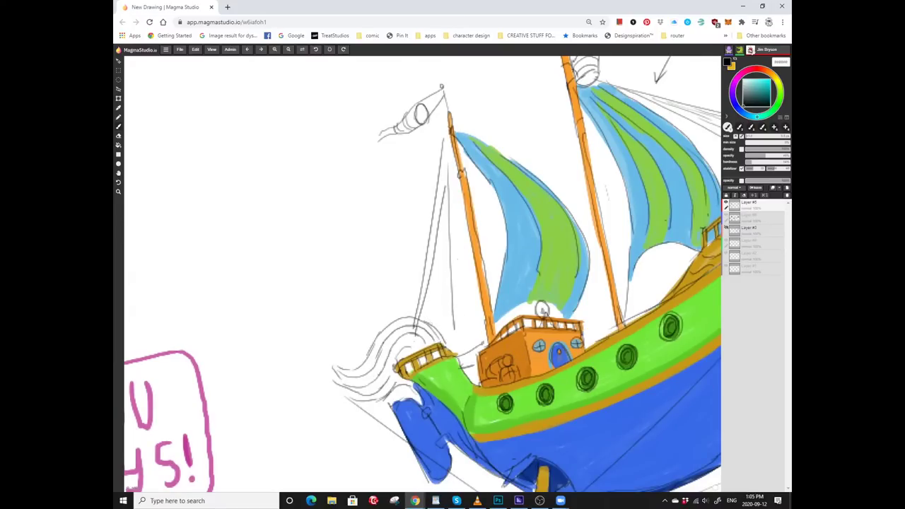
{"action": "scroll", "coordinate": [422, 282], "scroll_direction": "down", "scroll_amount": 2}
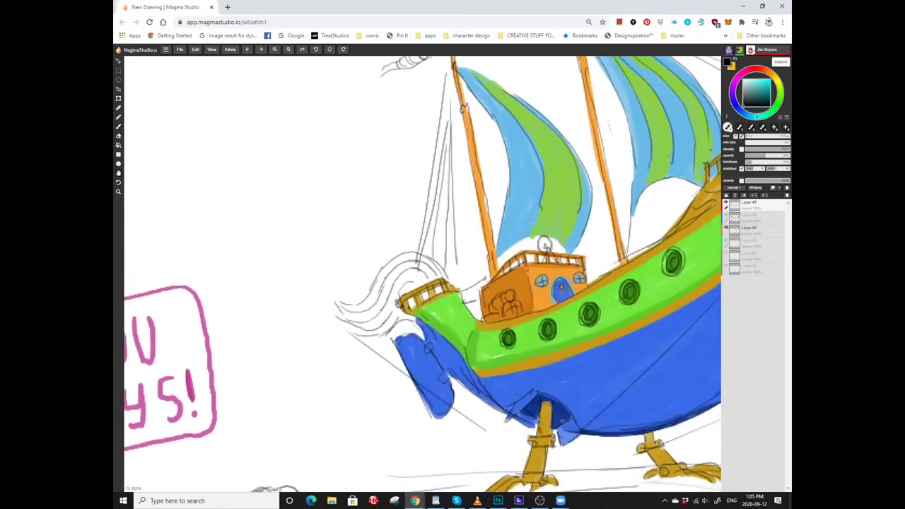
{"action": "scroll", "coordinate": [422, 283], "scroll_direction": "down", "scroll_amount": 1}
Sketch a small slanted railing with posts between the raised stern deck and the cabin.
{"action": "scroll", "coordinate": [422, 283], "scroll_direction": "right", "scroll_amount": 2}
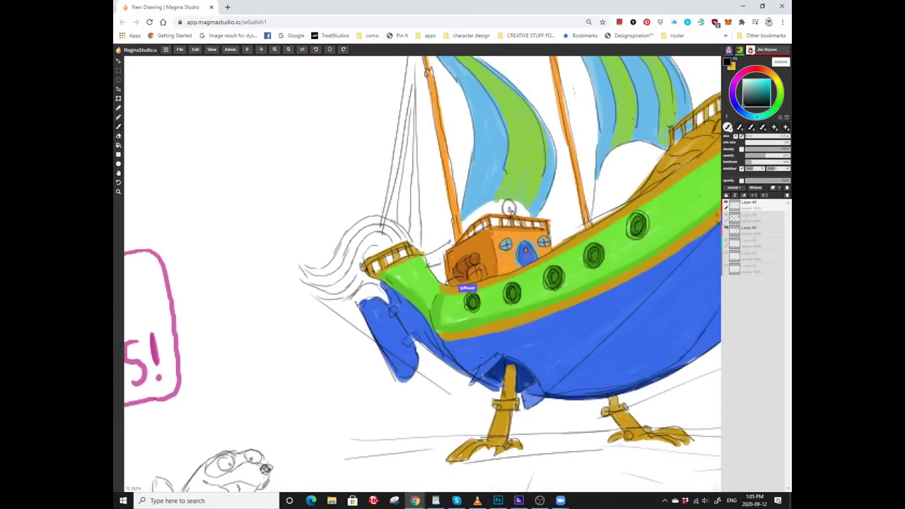
{"action": "scroll", "coordinate": [421, 283], "scroll_direction": "up", "scroll_amount": 1}
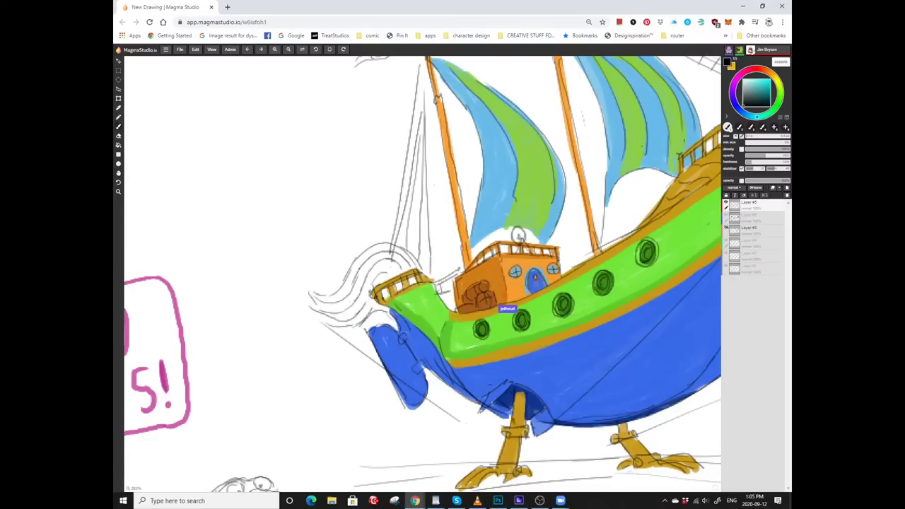
{"action": "scroll", "coordinate": [627, 147], "scroll_direction": "up", "scroll_amount": 4}
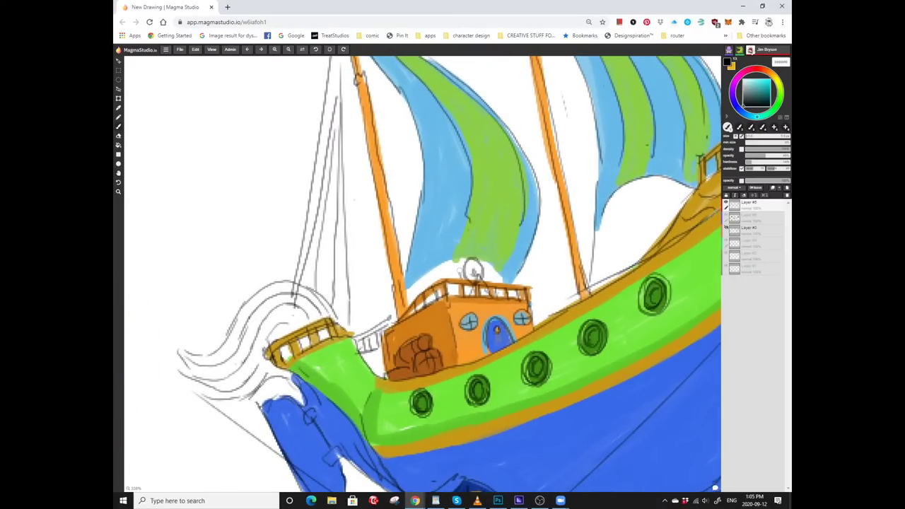
Turn the circle on the cabin roof into a ship's steering wheel with a double rim, inner spokes and outer handles.
{"action": "scroll", "coordinate": [447, 273], "scroll_direction": "up", "scroll_amount": 1}
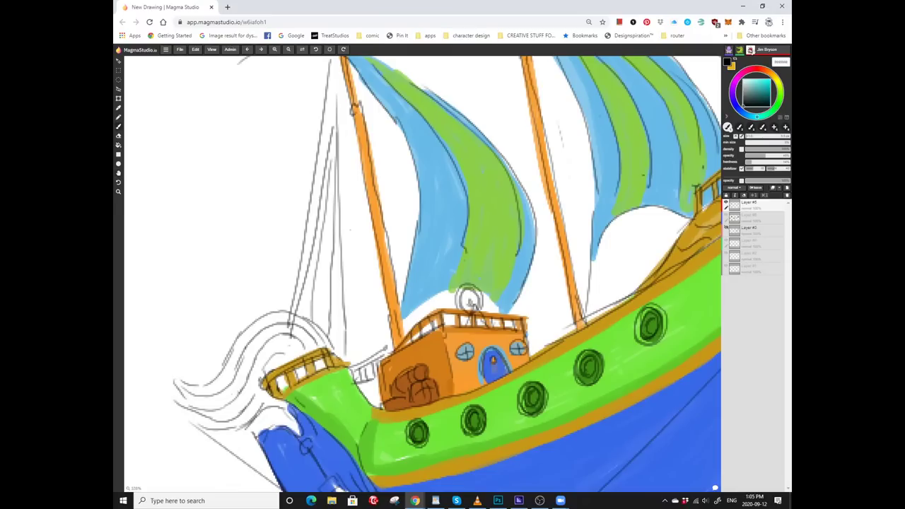
{"action": "scroll", "coordinate": [418, 274], "scroll_direction": "down", "scroll_amount": 1}
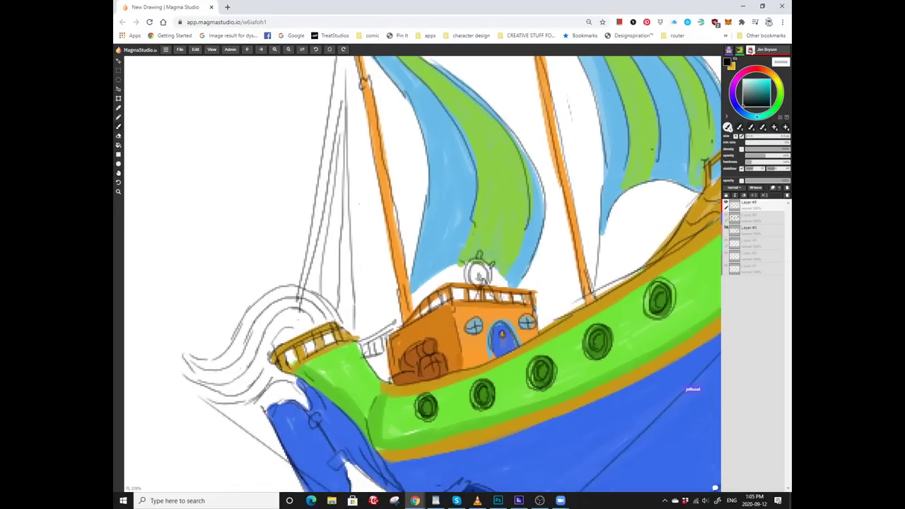
{"action": "scroll", "coordinate": [445, 274], "scroll_direction": "down", "scroll_amount": 1}
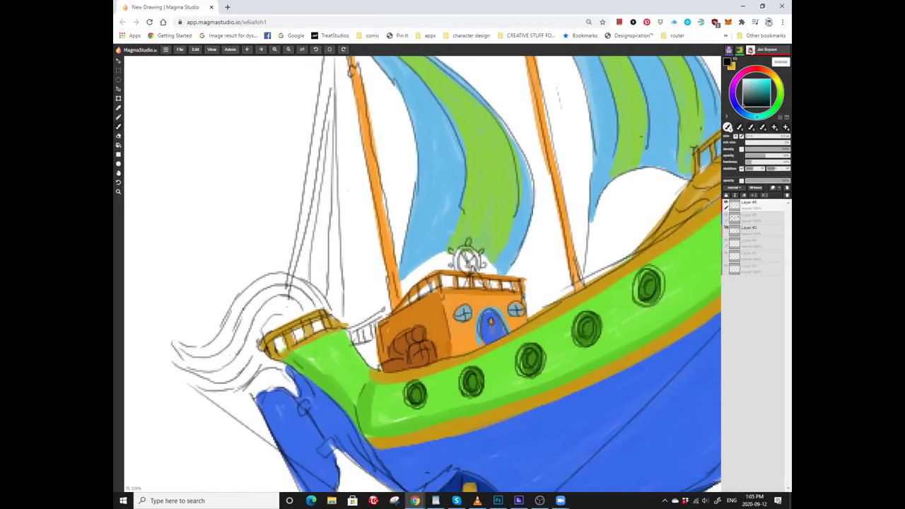
{"action": "scroll", "coordinate": [418, 274], "scroll_direction": "down", "scroll_amount": 1}
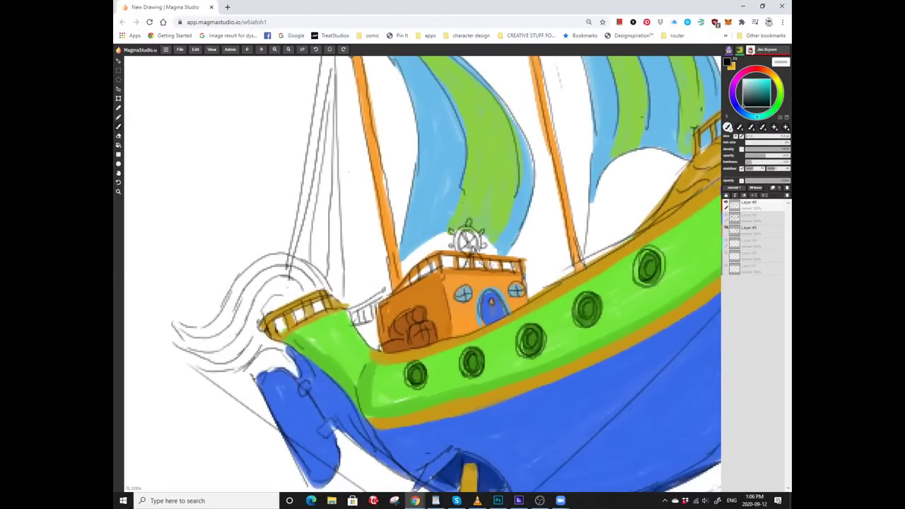
{"action": "scroll", "coordinate": [422, 274], "scroll_direction": "down", "scroll_amount": 1}
{"action": "scroll", "coordinate": [422, 105], "scroll_direction": "up", "scroll_amount": 1}
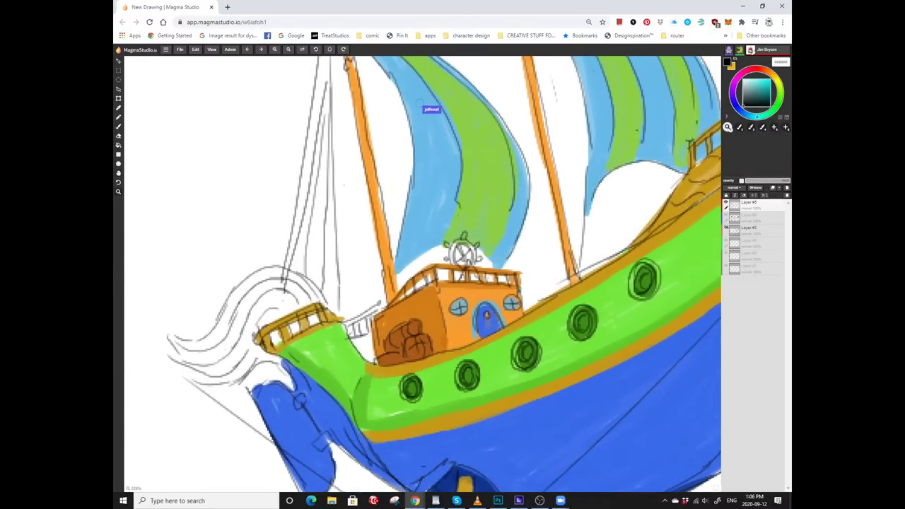
Strengthen the crossbar lines inside the cabin's two round front windows.
{"action": "key", "text": "b"}
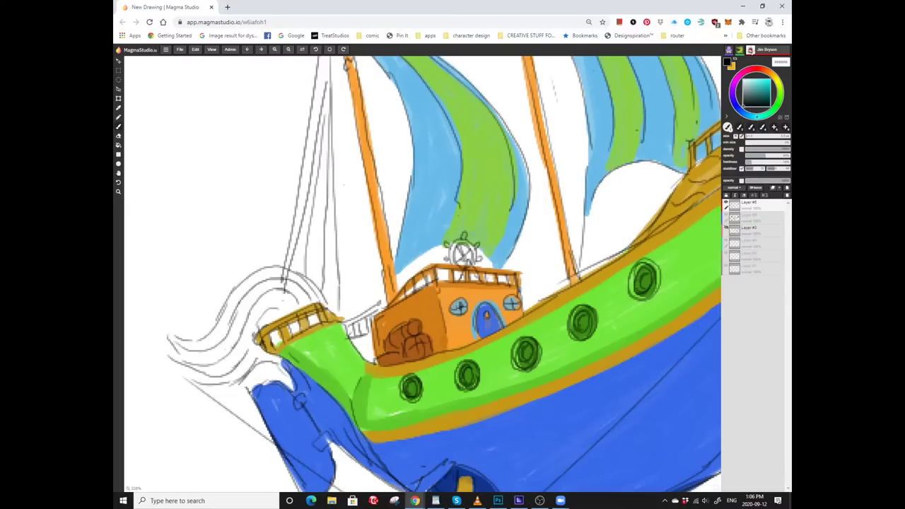
{"action": "scroll", "coordinate": [419, 274], "scroll_direction": "right", "scroll_amount": 1}
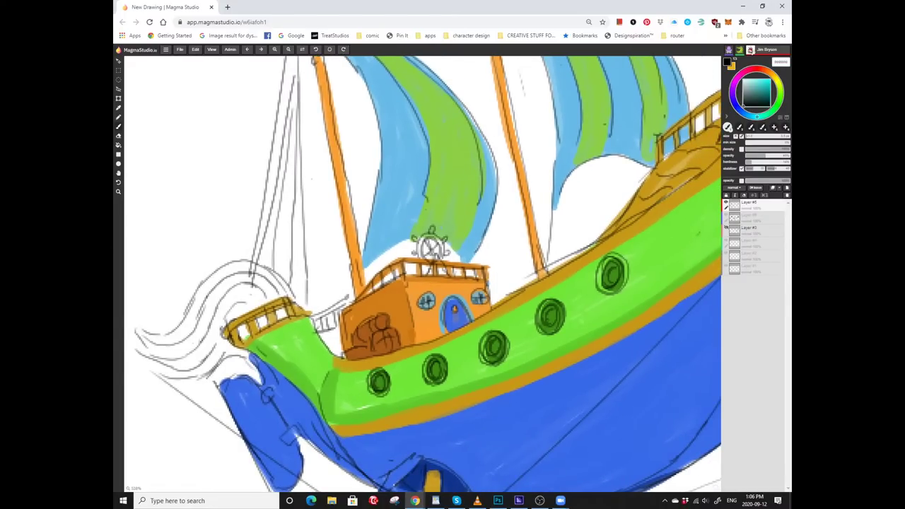
{"action": "scroll", "coordinate": [428, 273], "scroll_direction": "down", "scroll_amount": 1}
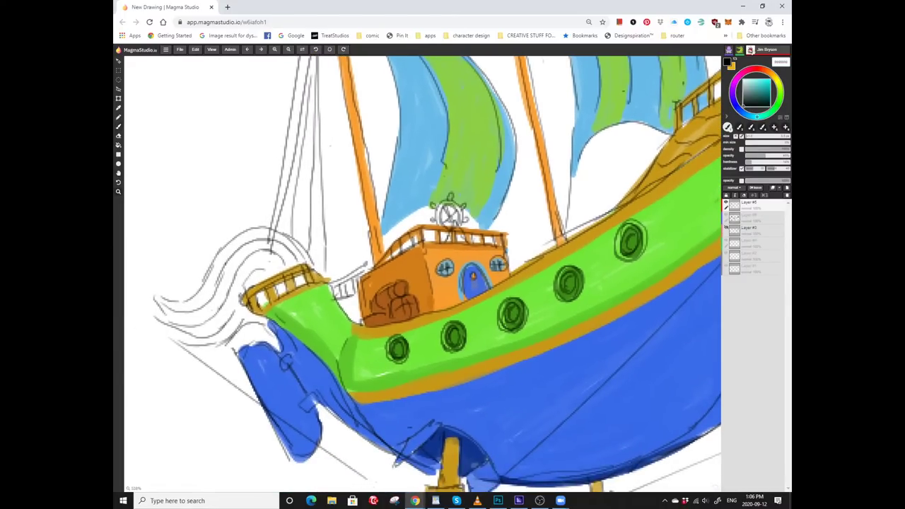
Look over the ship from stern to bow, checking the masts, sails, crow's nest and rigging.
{"action": "key", "text": "z"}
{"action": "scroll", "coordinate": [354, 240], "scroll_direction": "down", "scroll_amount": 3}
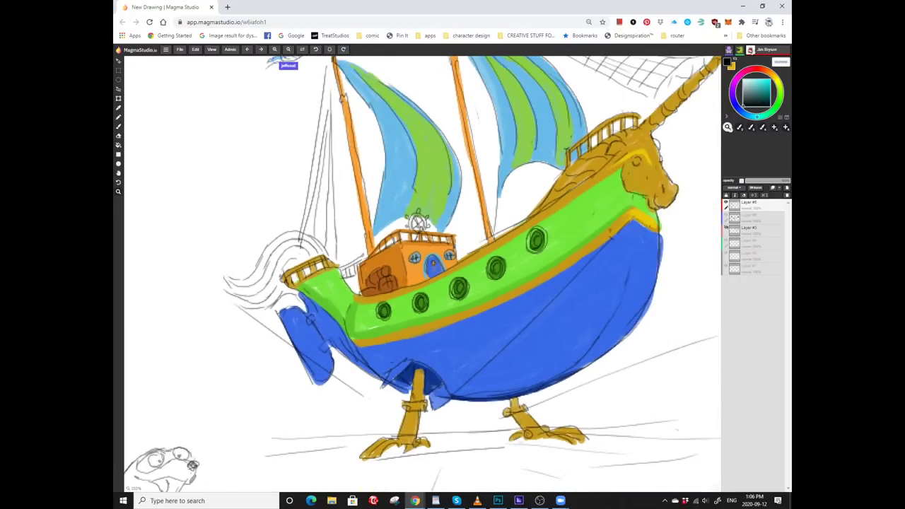
{"action": "scroll", "coordinate": [422, 274], "scroll_direction": "left", "scroll_amount": 2}
{"action": "scroll", "coordinate": [422, 274], "scroll_direction": "up", "scroll_amount": 2}
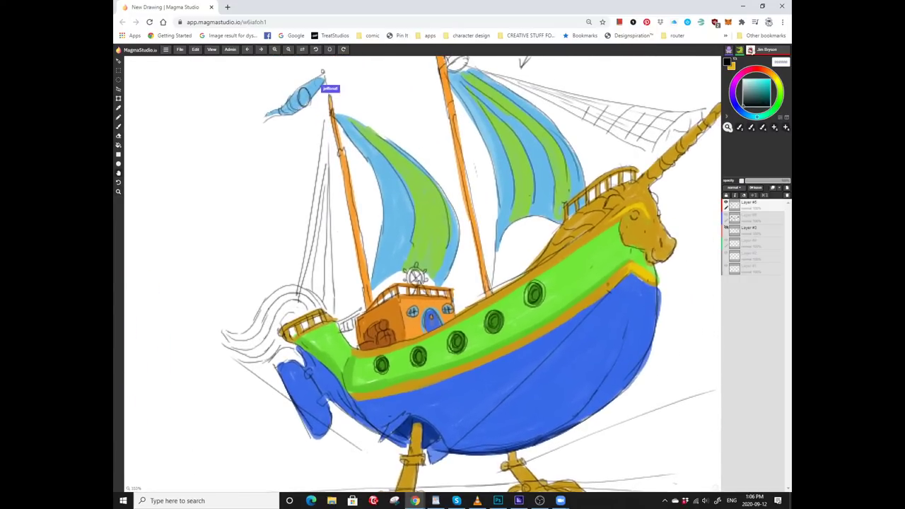
{"action": "scroll", "coordinate": [422, 274], "scroll_direction": "left", "scroll_amount": 3}
{"action": "scroll", "coordinate": [422, 274], "scroll_direction": "down", "scroll_amount": 2}
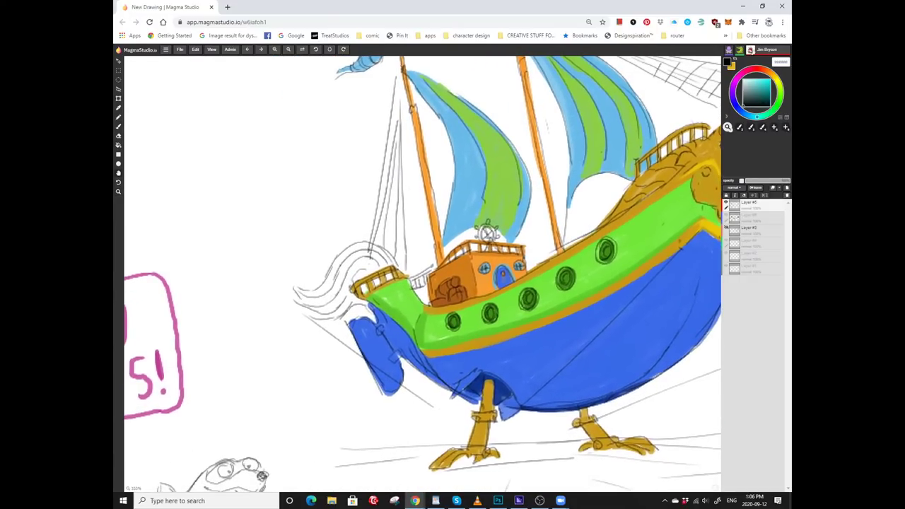
{"action": "key", "text": "b"}
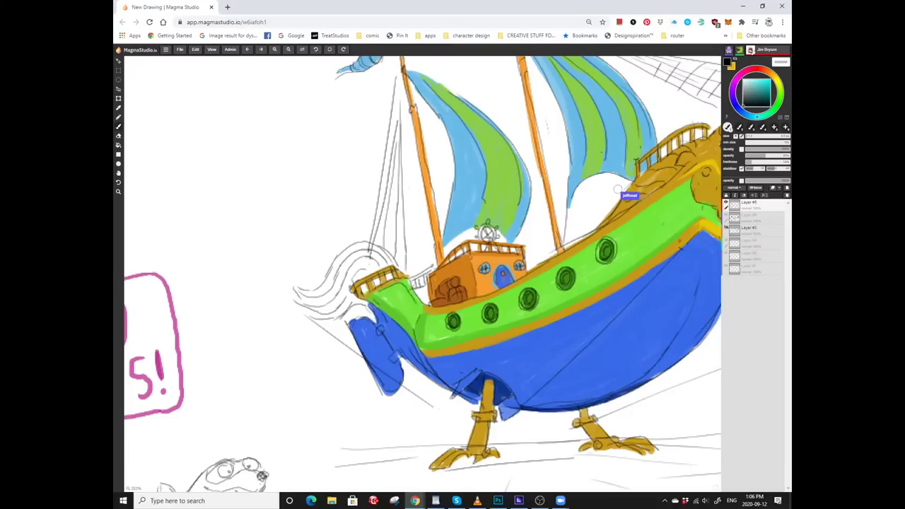
{"action": "scroll", "coordinate": [422, 273], "scroll_direction": "right", "scroll_amount": 2}
{"action": "scroll", "coordinate": [422, 274], "scroll_direction": "up", "scroll_amount": 2}
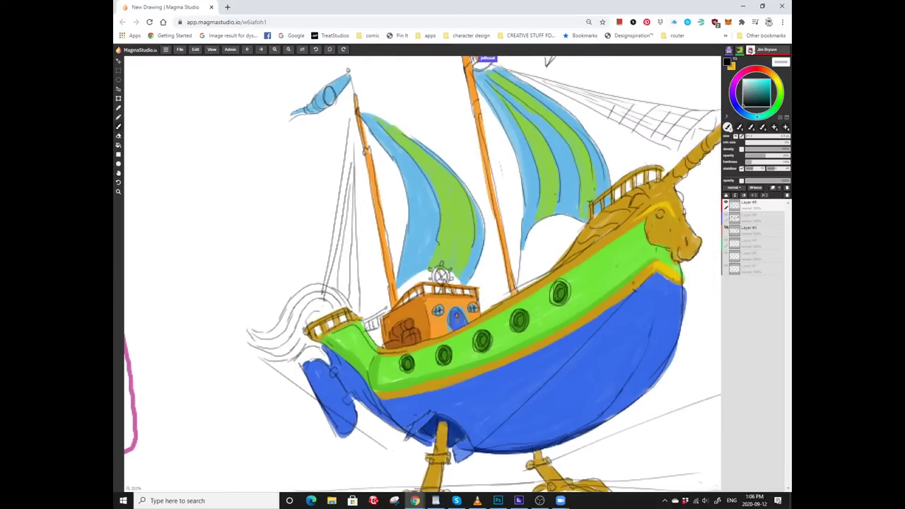
{"action": "scroll", "coordinate": [422, 273], "scroll_direction": "right", "scroll_amount": 2}
{"action": "scroll", "coordinate": [422, 273], "scroll_direction": "up", "scroll_amount": 1}
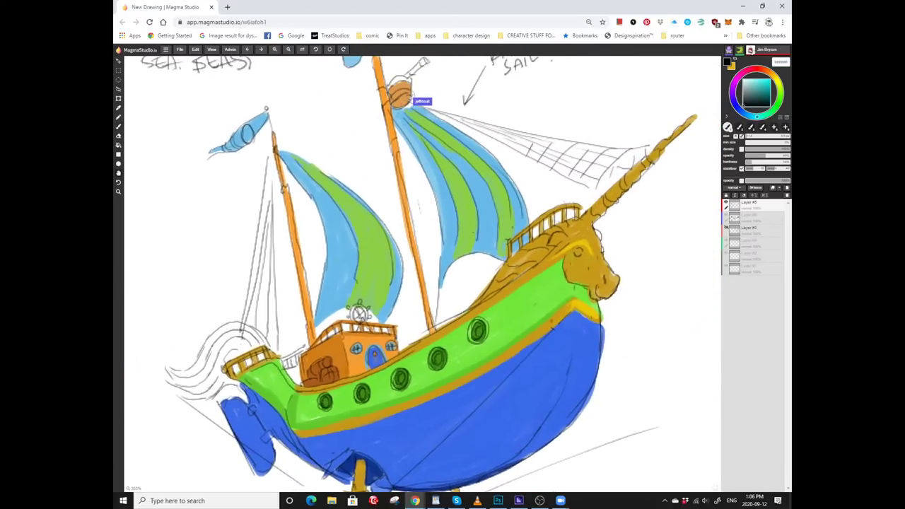
{"action": "scroll", "coordinate": [422, 274], "scroll_direction": "right", "scroll_amount": 2}
{"action": "scroll", "coordinate": [422, 274], "scroll_direction": "up", "scroll_amount": 2}
{"action": "scroll", "coordinate": [422, 273], "scroll_direction": "right", "scroll_amount": 2}
{"action": "scroll", "coordinate": [422, 273], "scroll_direction": "up", "scroll_amount": 2}
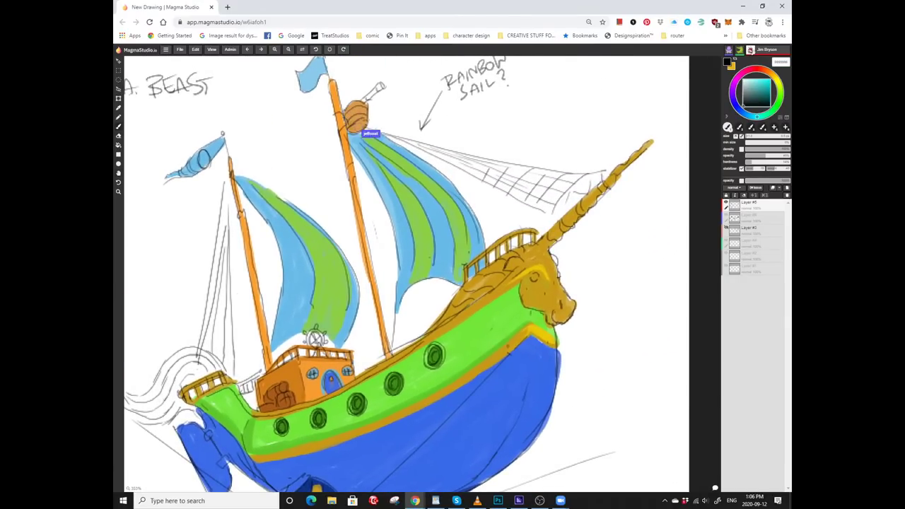
Sketch curved plank lines down the blue hull at the bow, below the unicorn head.
{"action": "scroll", "coordinate": [422, 274], "scroll_direction": "down", "scroll_amount": 3}
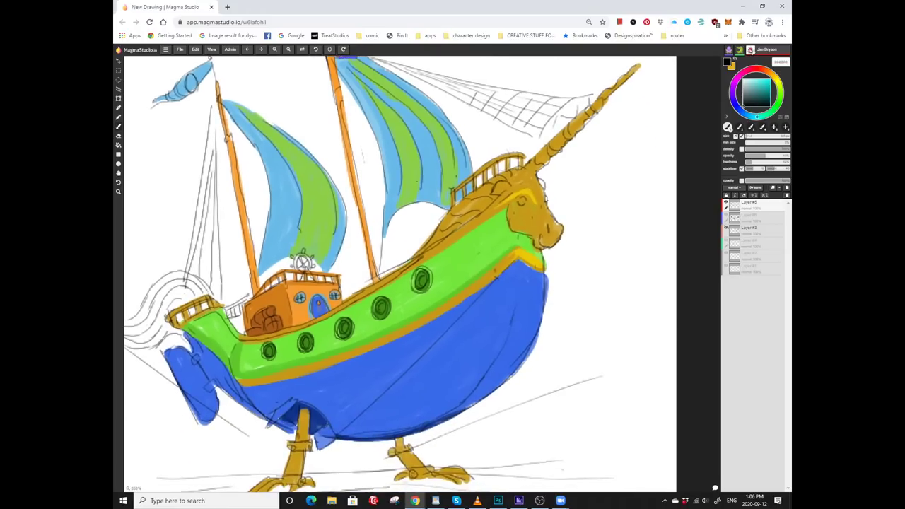
{"action": "scroll", "coordinate": [422, 274], "scroll_direction": "down", "scroll_amount": 3}
{"action": "scroll", "coordinate": [422, 274], "scroll_direction": "left", "scroll_amount": 1}
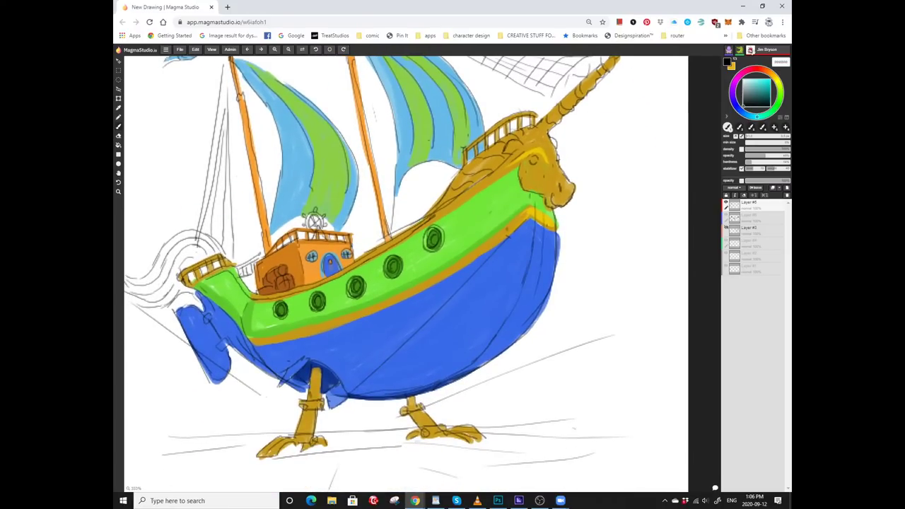
{"action": "scroll", "coordinate": [407, 273], "scroll_direction": "up", "scroll_amount": 2}
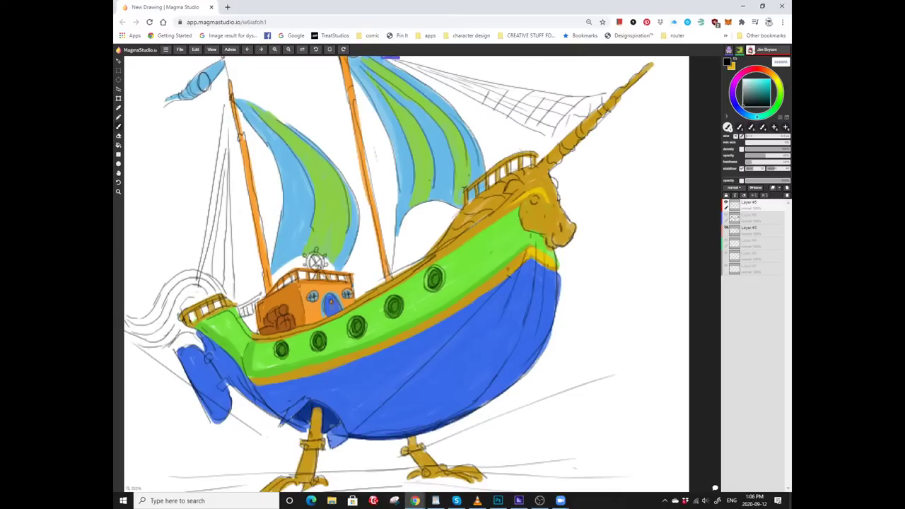
{"action": "scroll", "coordinate": [406, 274], "scroll_direction": "down", "scroll_amount": 2}
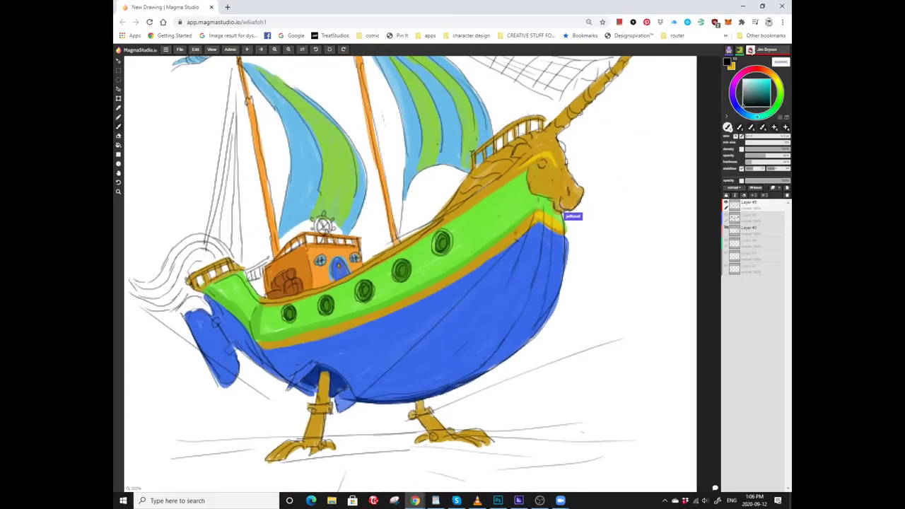
Erase the diagonal construction line running across the blue hull.
{"action": "scroll", "coordinate": [407, 274], "scroll_direction": "left", "scroll_amount": 2}
{"action": "scroll", "coordinate": [406, 273], "scroll_direction": "up", "scroll_amount": 2}
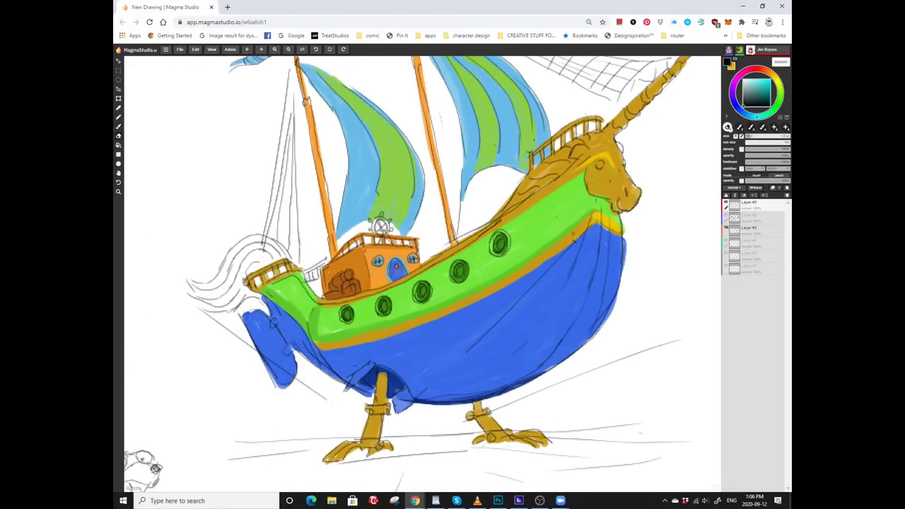
{"action": "scroll", "coordinate": [417, 273], "scroll_direction": "up", "scroll_amount": 1}
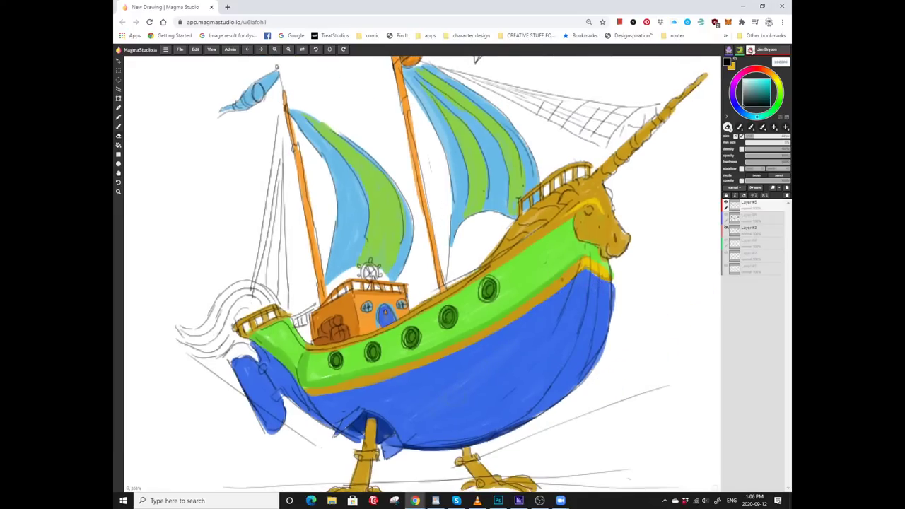
{"action": "scroll", "coordinate": [395, 297], "scroll_direction": "down", "scroll_amount": 2}
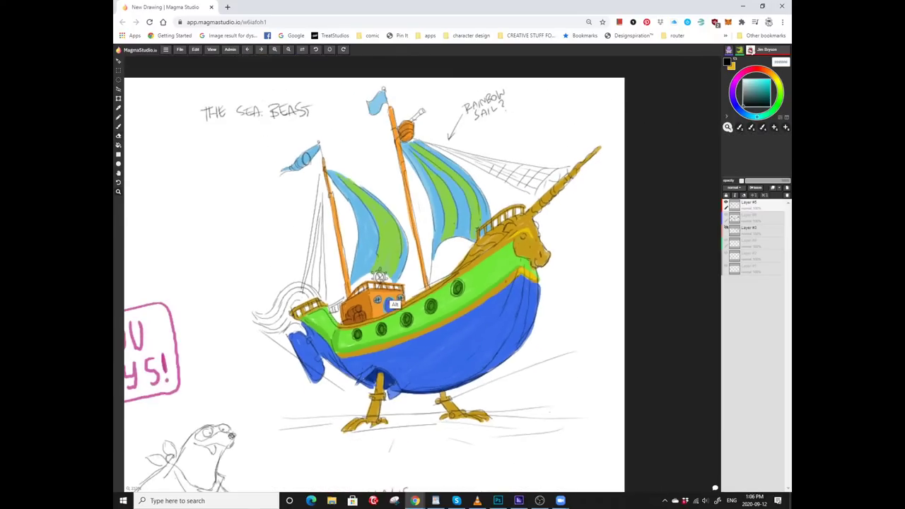
Sketch a short rope from the front sail's lower corner down to the deck.
{"action": "scroll", "coordinate": [393, 304], "scroll_direction": "down", "scroll_amount": 1}
{"action": "left_click_drag", "start_coordinate": [393, 304], "coordinate": [460, 235]}
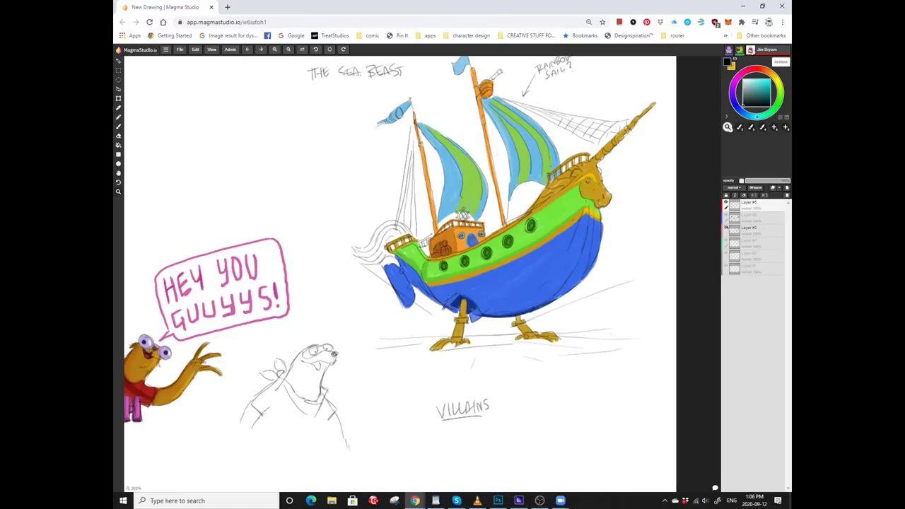
{"action": "scroll", "coordinate": [424, 283], "scroll_direction": "up", "scroll_amount": 1}
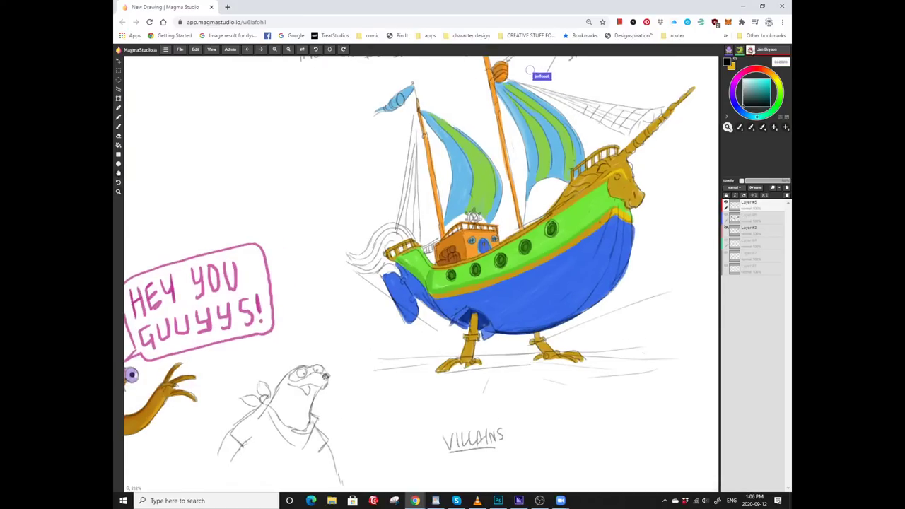
{"action": "key", "text": "b"}
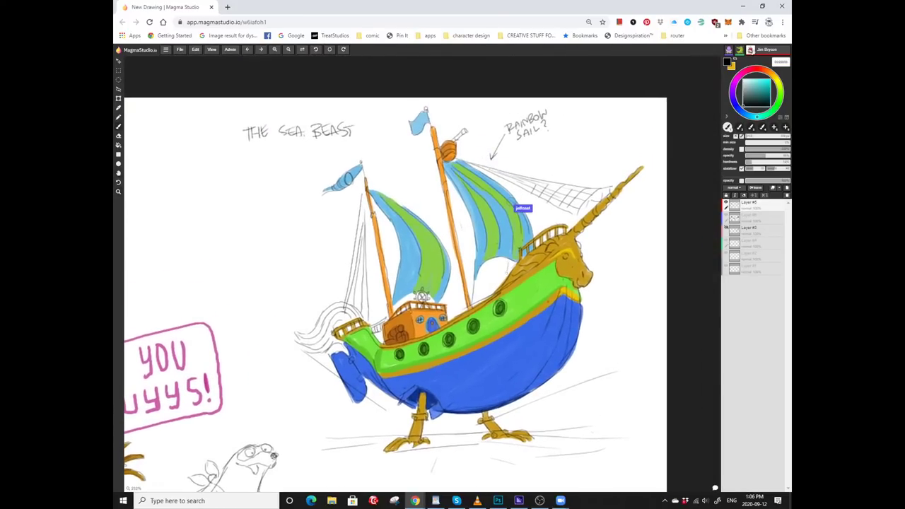
{"action": "left_click_drag", "start_coordinate": [485, 270], "coordinate": [509, 273]}
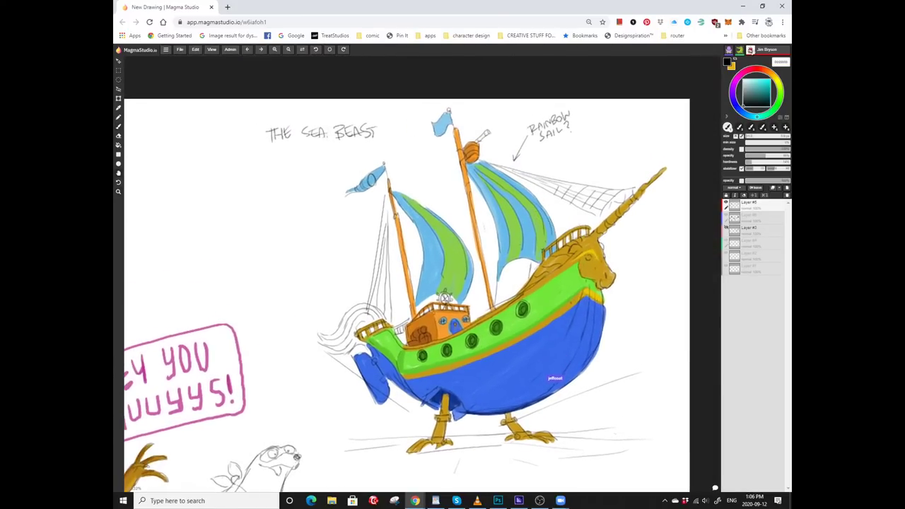
{"action": "key", "text": "z"}
{"action": "scroll", "coordinate": [408, 171], "scroll_direction": "up", "scroll_amount": 1}
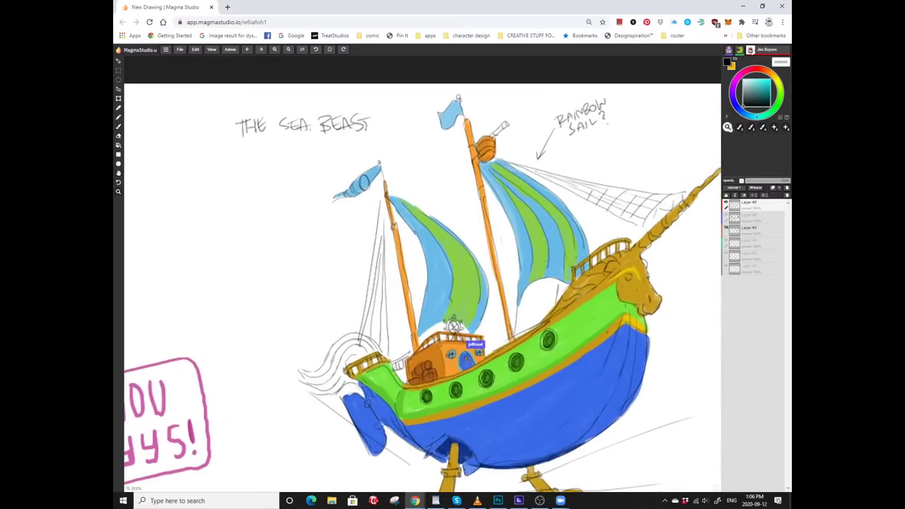
Examine the ship's stern, cabin and legs together with the neighbouring character sketch and the VILLAINS heading.
{"action": "scroll", "coordinate": [422, 273], "scroll_direction": "down", "scroll_amount": 2}
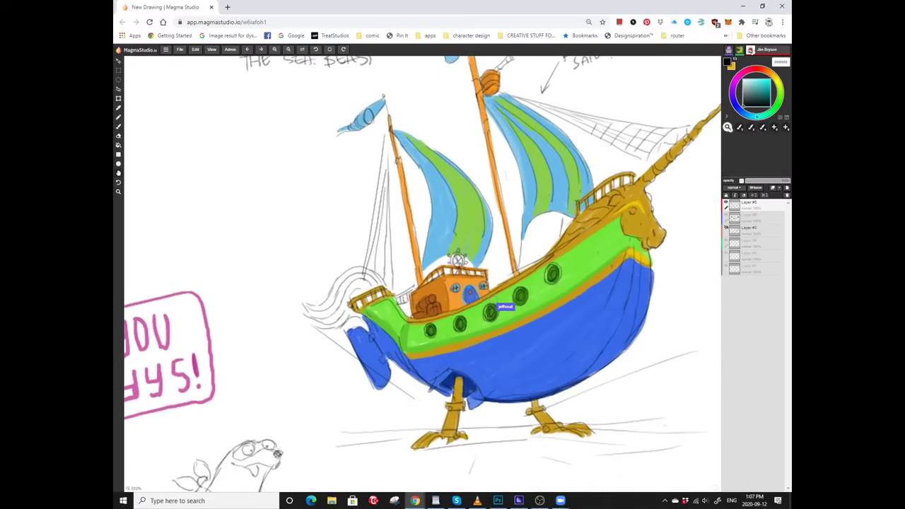
{"action": "scroll", "coordinate": [422, 273], "scroll_direction": "down", "scroll_amount": 2}
{"action": "scroll", "coordinate": [422, 273], "scroll_direction": "left", "scroll_amount": 2}
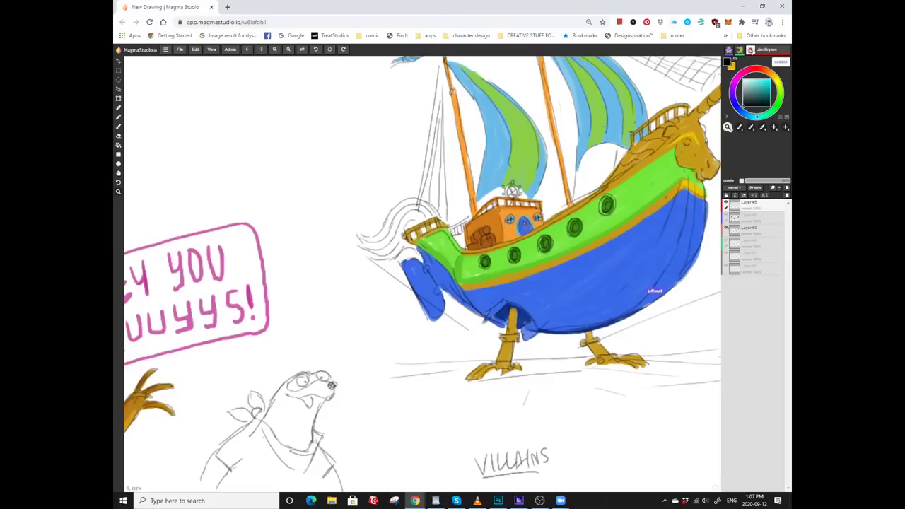
{"action": "scroll", "coordinate": [422, 273], "scroll_direction": "down", "scroll_amount": 2}
{"action": "scroll", "coordinate": [422, 274], "scroll_direction": "right", "scroll_amount": 2}
{"action": "scroll", "coordinate": [422, 273], "scroll_direction": "right", "scroll_amount": 2}
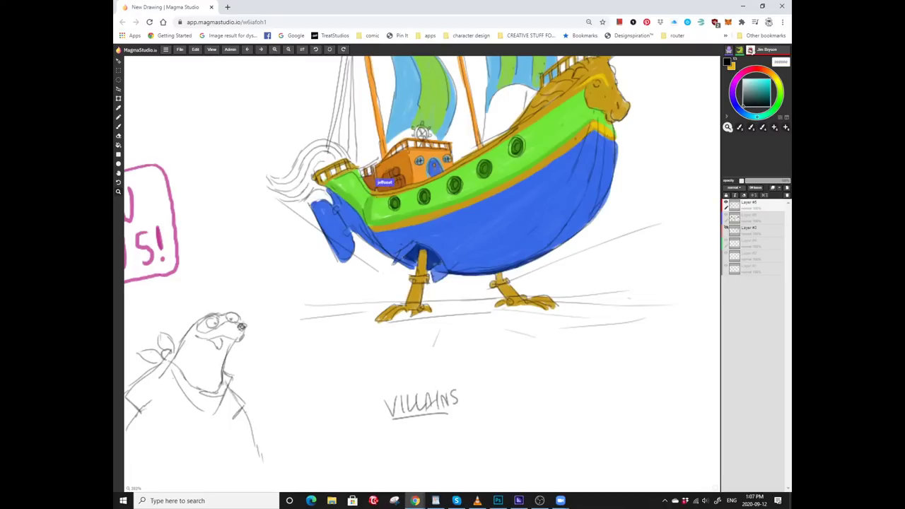
{"action": "key", "text": "b"}
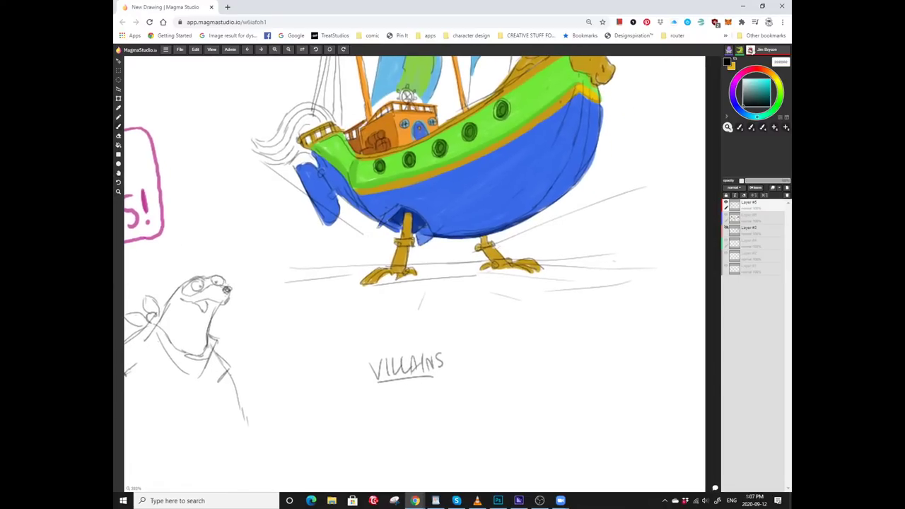
{"action": "scroll", "coordinate": [410, 274], "scroll_direction": "up", "scroll_amount": 2}
{"action": "scroll", "coordinate": [410, 274], "scroll_direction": "left", "scroll_amount": 2}
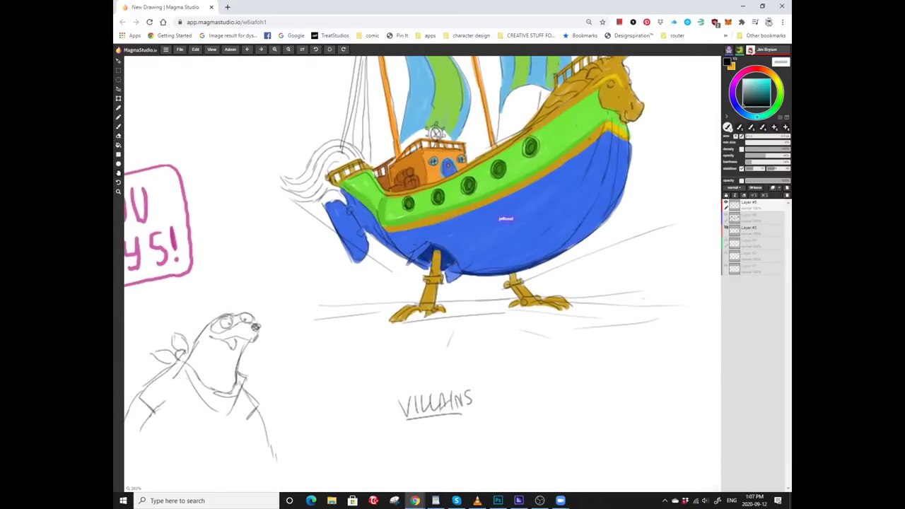
{"action": "key", "text": "z"}
{"action": "scroll", "coordinate": [415, 277], "scroll_direction": "up", "scroll_amount": 2}
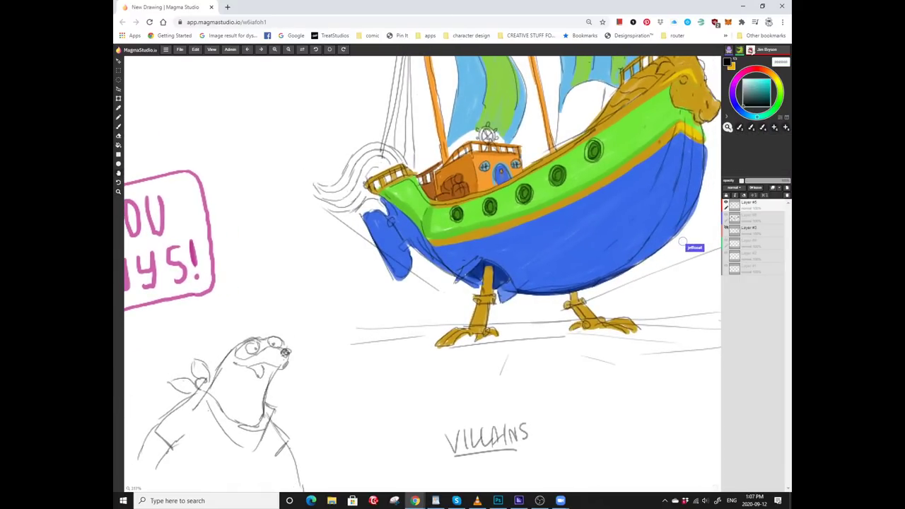
{"action": "scroll", "coordinate": [422, 273], "scroll_direction": "left", "scroll_amount": 2}
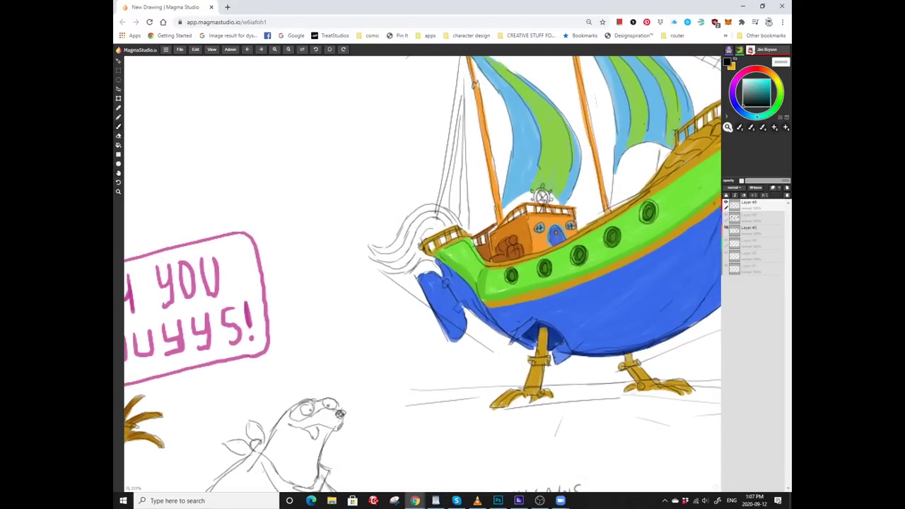
{"action": "key", "text": "b"}
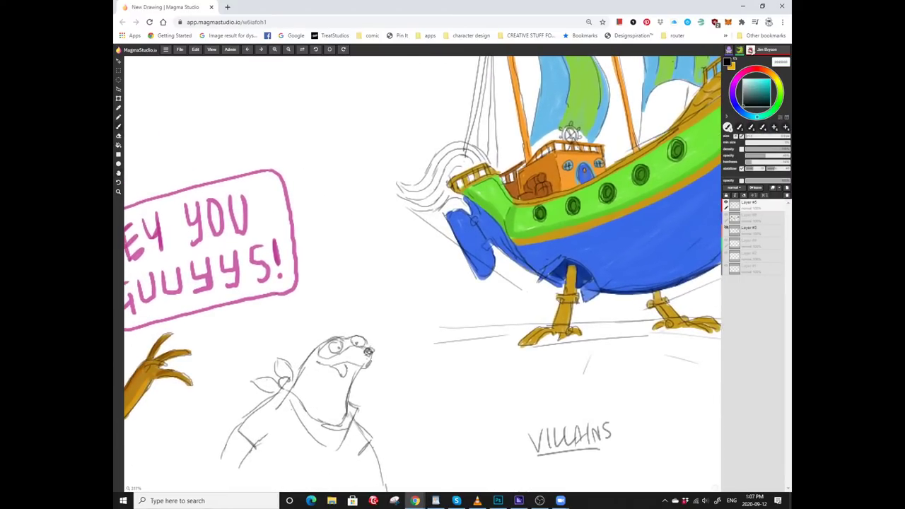
{"action": "scroll", "coordinate": [418, 273], "scroll_direction": "up", "scroll_amount": 1}
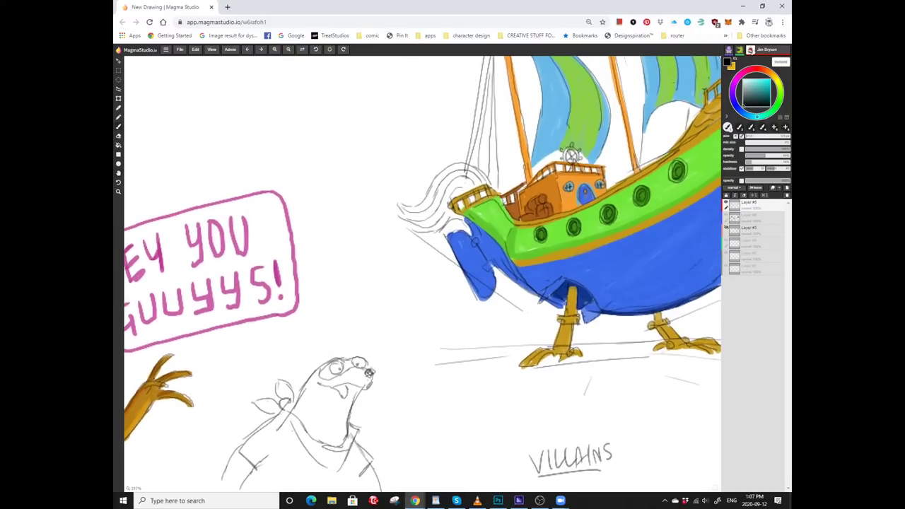
{"action": "scroll", "coordinate": [419, 274], "scroll_direction": "down", "scroll_amount": 1}
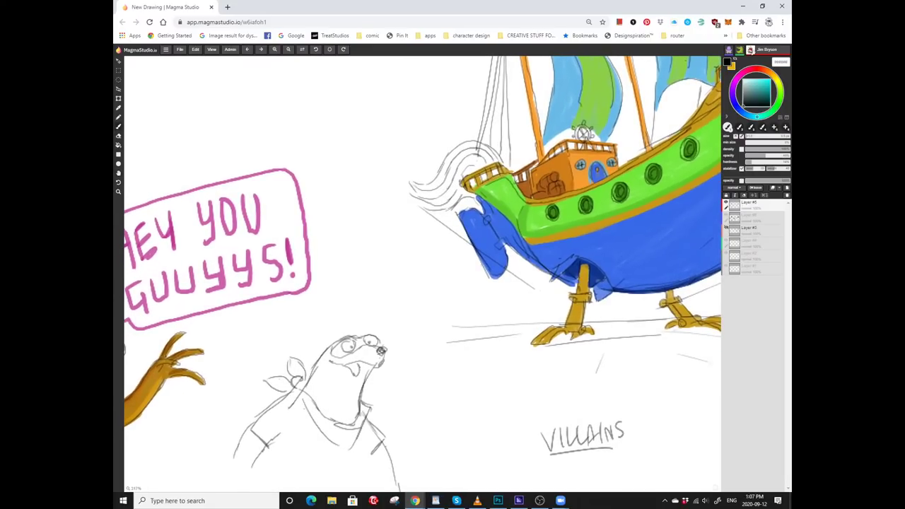
{"action": "scroll", "coordinate": [419, 274], "scroll_direction": "up", "scroll_amount": 2}
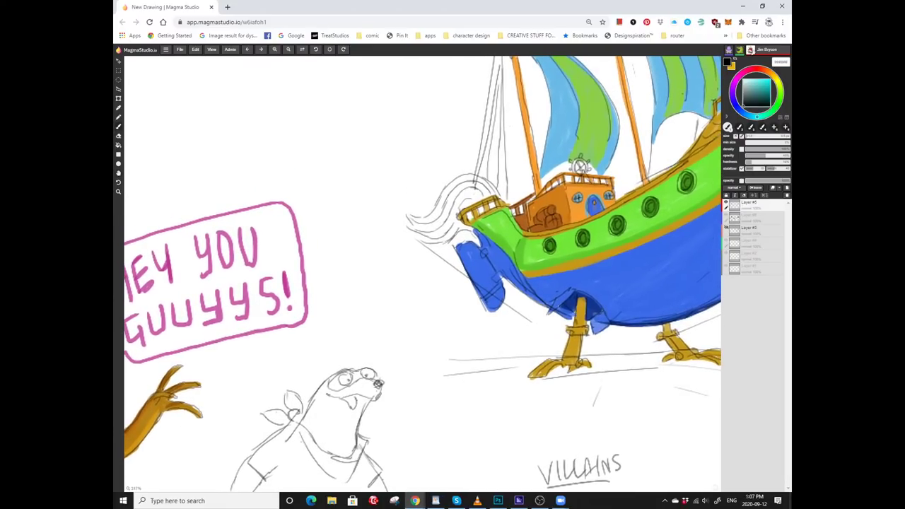
{"action": "left_click_drag", "start_coordinate": [472, 254], "coordinate": [455, 246]}
Sketch the two curved sides of a round villain head on the blank canvas below the VILLAINS heading.
{"action": "scroll", "coordinate": [424, 277], "scroll_direction": "down", "scroll_amount": 6}
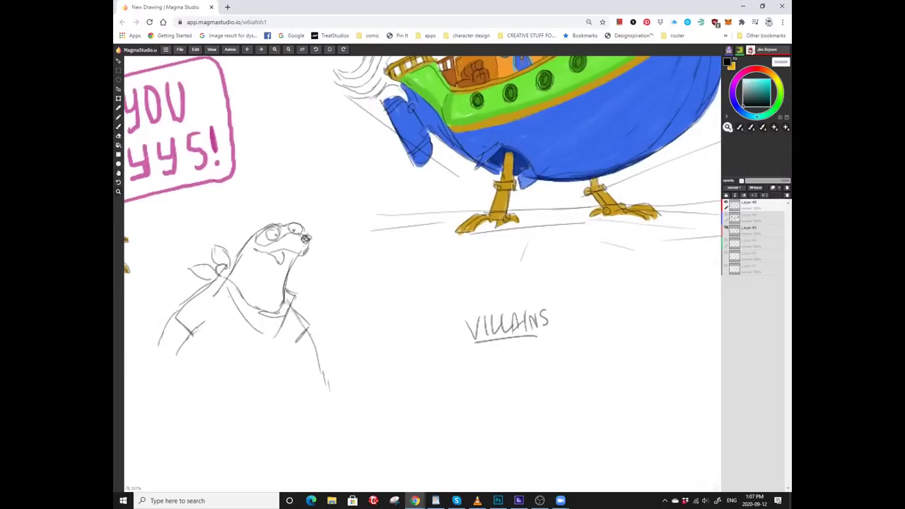
{"action": "scroll", "coordinate": [424, 277], "scroll_direction": "down", "scroll_amount": 2}
{"action": "scroll", "coordinate": [424, 276], "scroll_direction": "down", "scroll_amount": 5}
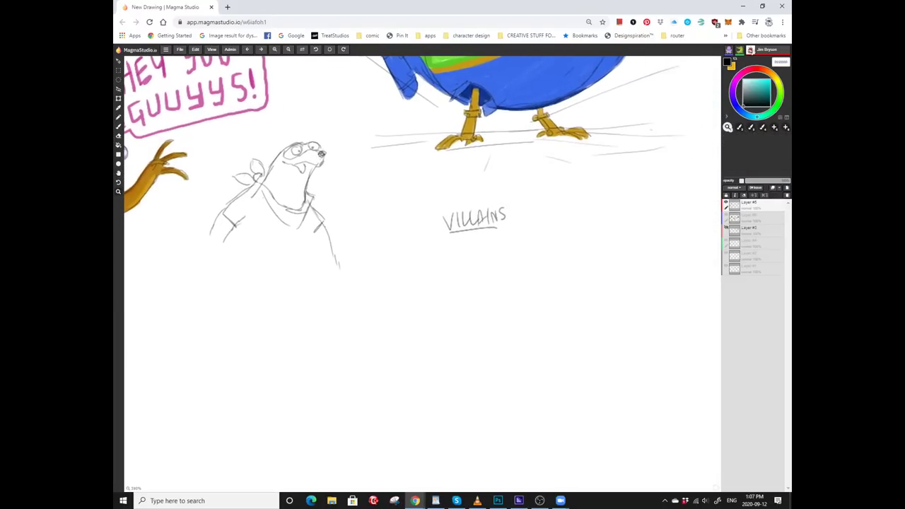
{"action": "scroll", "coordinate": [126, 152], "scroll_direction": "down", "scroll_amount": 3}
{"action": "scroll", "coordinate": [128, 134], "scroll_direction": "up", "scroll_amount": 2}
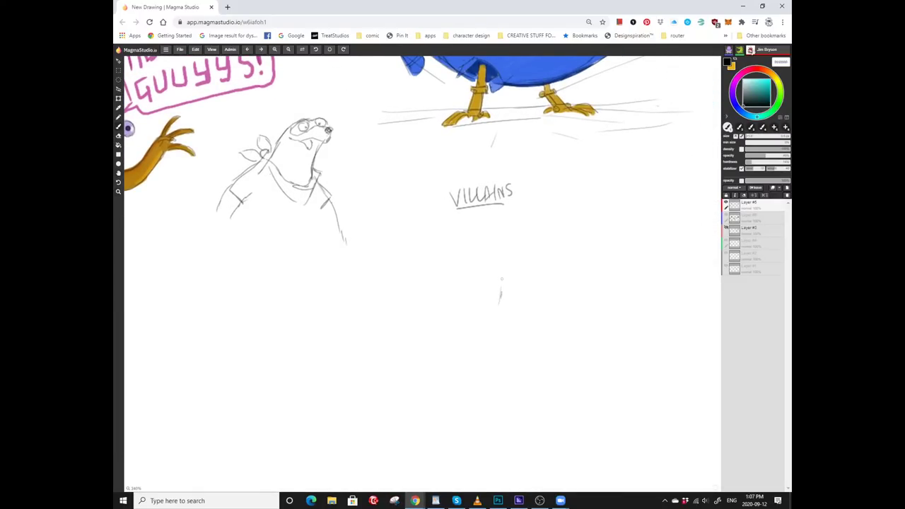
{"action": "left_click_drag", "start_coordinate": [501, 279], "coordinate": [468, 256]}
{"action": "left_click_drag", "start_coordinate": [426, 297], "coordinate": [432, 266]}
{"action": "scroll", "coordinate": [433, 266], "scroll_direction": "up", "scroll_amount": 2}
{"action": "mouse_move", "coordinate": [419, 297]}
{"action": "left_mouse_down"}
{"action": "mouse_move", "coordinate": [436, 280]}
{"action": "mouse_move", "coordinate": [481, 284]}
{"action": "mouse_move", "coordinate": [494, 311]}
{"action": "mouse_move", "coordinate": [487, 332]}
{"action": "mouse_move", "coordinate": [443, 269]}
{"action": "mouse_move", "coordinate": [463, 256]}
{"action": "left_mouse_up"}
{"action": "scroll", "coordinate": [488, 332], "scroll_direction": "down", "scroll_amount": 2}
{"action": "scroll", "coordinate": [463, 255], "scroll_direction": "down", "scroll_amount": 2}
{"action": "left_click_drag", "start_coordinate": [460, 311], "coordinate": [446, 294]}
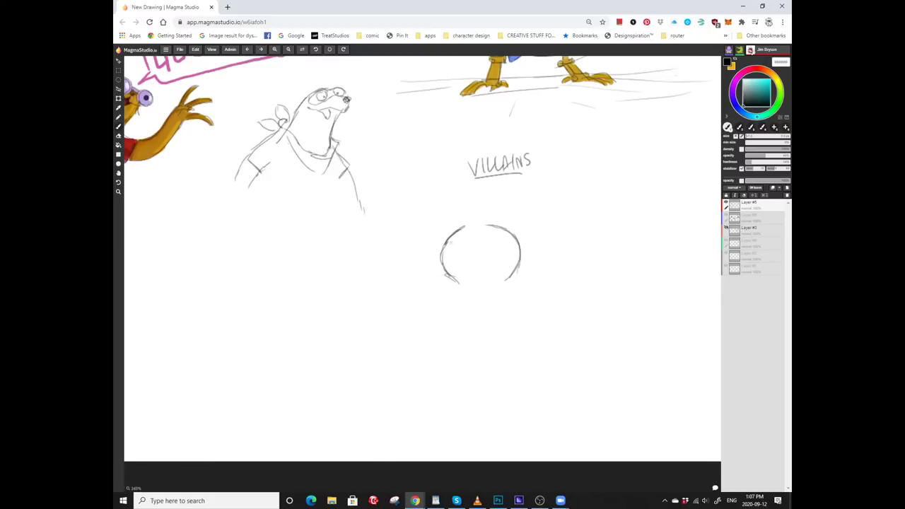
{"action": "scroll", "coordinate": [427, 189], "scroll_direction": "up", "scroll_amount": 2}
{"action": "left_click_drag", "start_coordinate": [506, 287], "coordinate": [495, 305]}
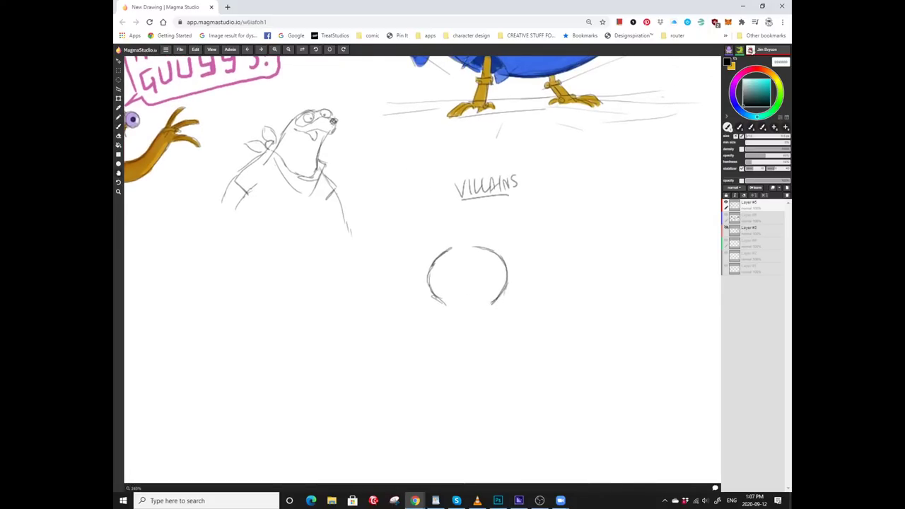
{"action": "scroll", "coordinate": [466, 276], "scroll_direction": "up", "scroll_amount": 3}
{"action": "scroll", "coordinate": [467, 276], "scroll_direction": "down", "scroll_amount": 2}
Sketch the villain's pointed, squid-like head top, two round eyes with angry brows, and one side of the moustache.
{"action": "key", "text": "b"}
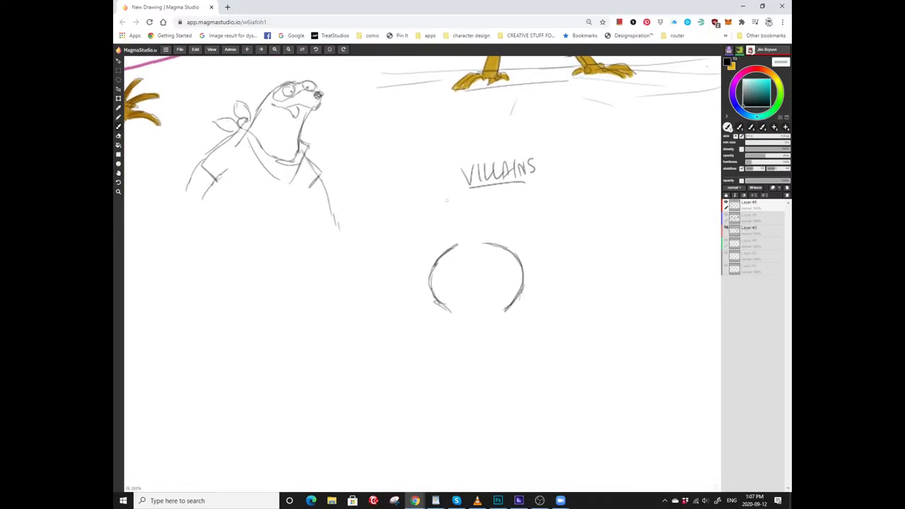
{"action": "mouse_move", "coordinate": [487, 295]}
{"action": "left_mouse_down"}
{"action": "mouse_move", "coordinate": [482, 283]}
{"action": "mouse_move", "coordinate": [484, 294]}
{"action": "mouse_move", "coordinate": [447, 295]}
{"action": "mouse_move", "coordinate": [457, 297]}
{"action": "mouse_move", "coordinate": [461, 244]}
{"action": "mouse_move", "coordinate": [495, 256]}
{"action": "mouse_move", "coordinate": [516, 278]}
{"action": "mouse_move", "coordinate": [492, 263]}
{"action": "mouse_move", "coordinate": [469, 267]}
{"action": "mouse_move", "coordinate": [469, 277]}
{"action": "mouse_move", "coordinate": [482, 269]}
{"action": "left_mouse_up"}
{"action": "scroll", "coordinate": [453, 297], "scroll_direction": "up", "scroll_amount": 1}
{"action": "scroll", "coordinate": [502, 259], "scroll_direction": "down", "scroll_amount": 1}
{"action": "scroll", "coordinate": [481, 255], "scroll_direction": "right", "scroll_amount": 1}
{"action": "mouse_move", "coordinate": [483, 270]}
{"action": "left_mouse_down"}
{"action": "mouse_move", "coordinate": [487, 259]}
{"action": "mouse_move", "coordinate": [451, 278]}
{"action": "mouse_move", "coordinate": [478, 290]}
{"action": "mouse_move", "coordinate": [486, 310]}
{"action": "left_mouse_up"}
{"action": "scroll", "coordinate": [481, 254], "scroll_direction": "down", "scroll_amount": 1}
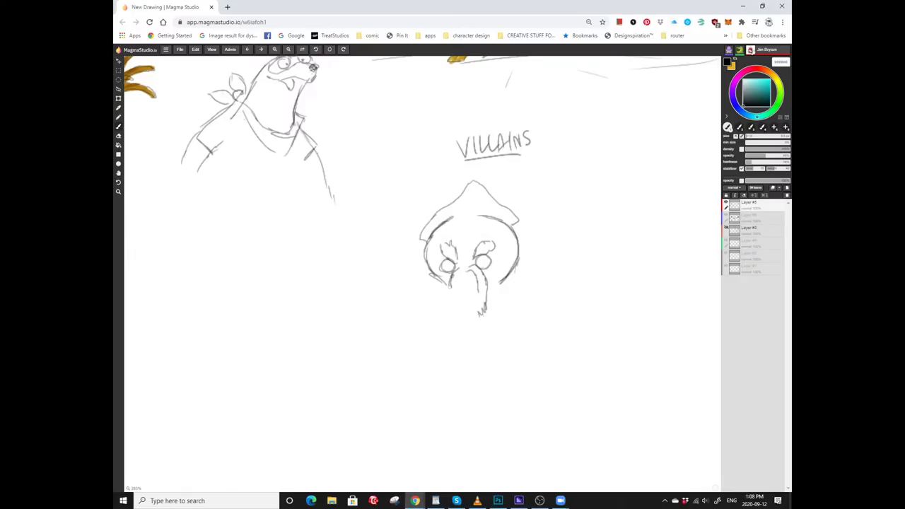
Sketch the other side of the moustache and beard, and draw an open, shaded mouth with teeth.
{"action": "left_click_drag", "start_coordinate": [450, 285], "coordinate": [460, 347]}
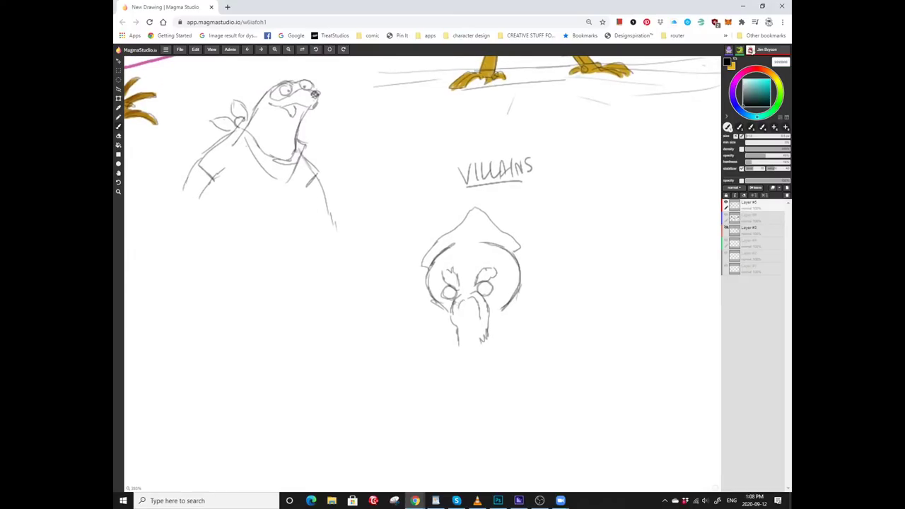
{"action": "left_click_drag", "start_coordinate": [464, 283], "coordinate": [469, 251]}
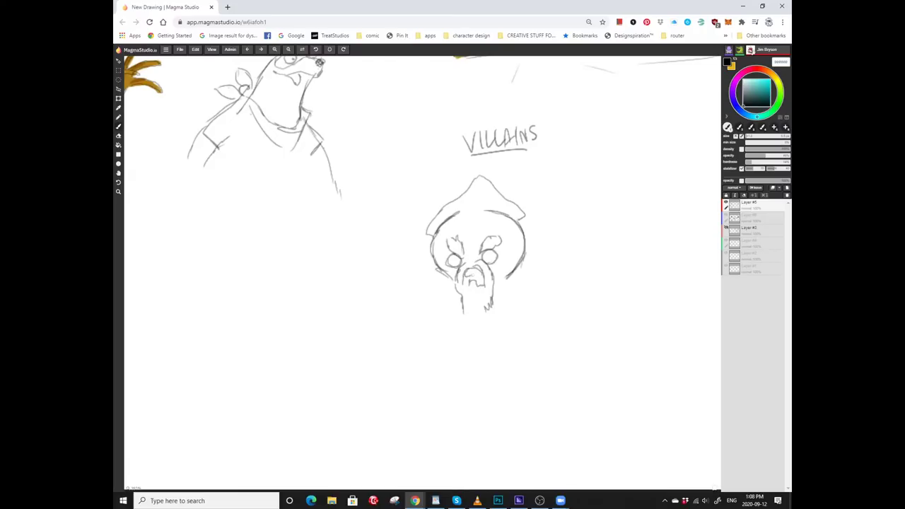
{"action": "left_click_drag", "start_coordinate": [469, 251], "coordinate": [469, 265]}
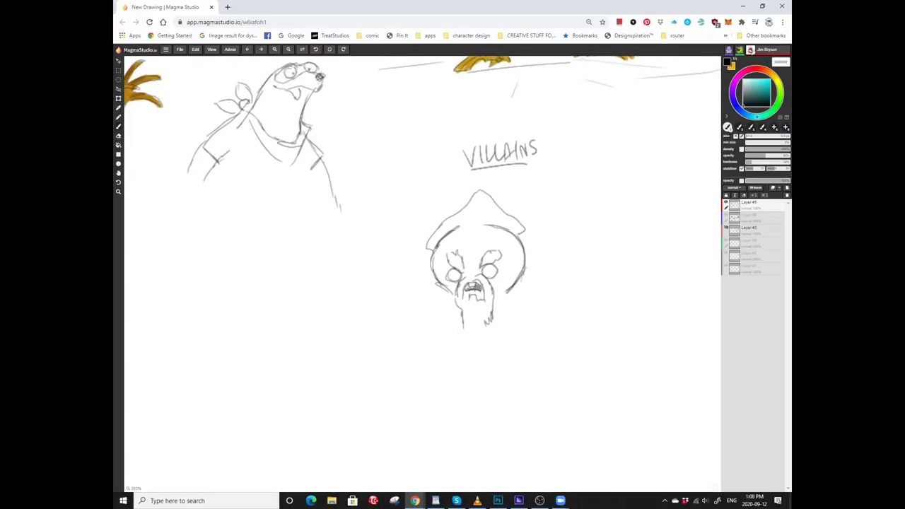
{"action": "left_click_drag", "start_coordinate": [468, 265], "coordinate": [467, 281]}
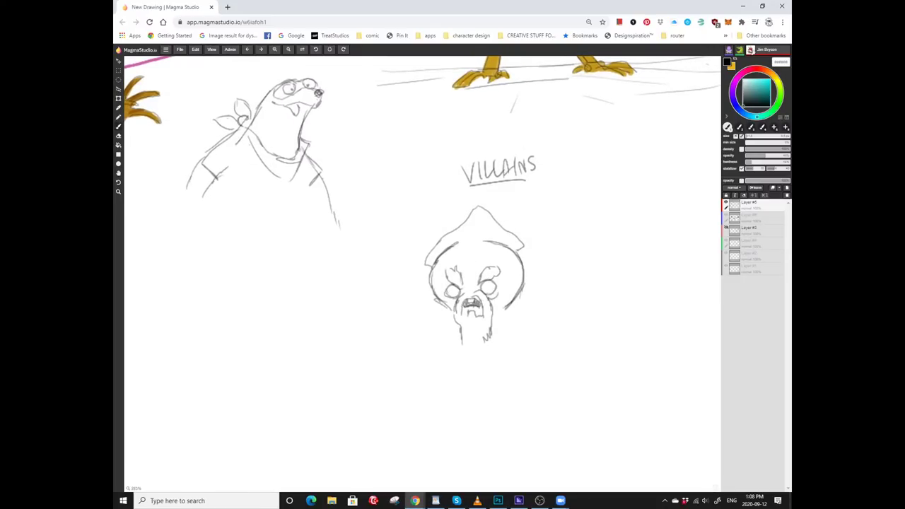
{"action": "scroll", "coordinate": [422, 200], "scroll_direction": "down", "scroll_amount": 1}
{"action": "scroll", "coordinate": [422, 200], "scroll_direction": "up", "scroll_amount": 1}
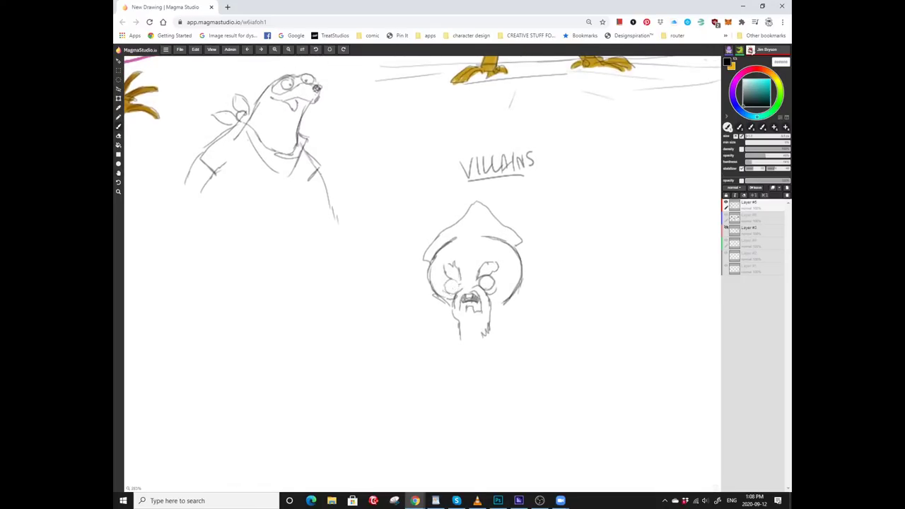
Draw a diagonal eye-patch strap across the forehead and finish the beard with jagged, pointed ends.
{"action": "mouse_move", "coordinate": [463, 282]}
{"action": "left_mouse_down"}
{"action": "mouse_move", "coordinate": [451, 300]}
{"action": "mouse_move", "coordinate": [443, 287]}
{"action": "mouse_move", "coordinate": [476, 264]}
{"action": "left_mouse_up"}
{"action": "scroll", "coordinate": [422, 272], "scroll_direction": "down", "scroll_amount": 2}
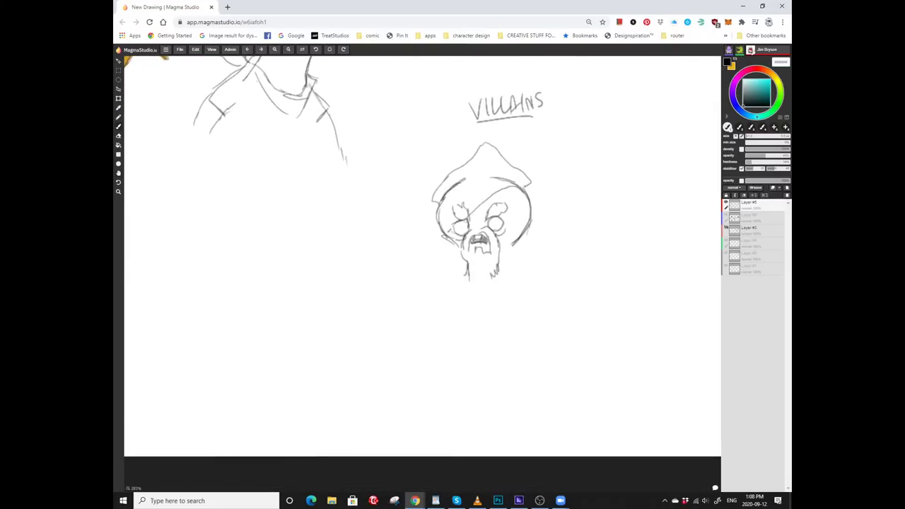
{"action": "left_click_drag", "start_coordinate": [441, 283], "coordinate": [434, 286]}
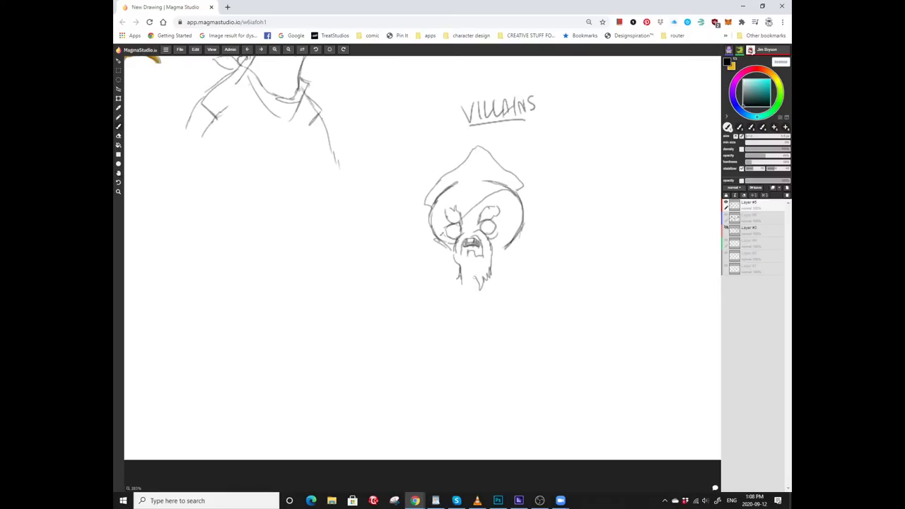
{"action": "left_click_drag", "start_coordinate": [434, 287], "coordinate": [429, 312]}
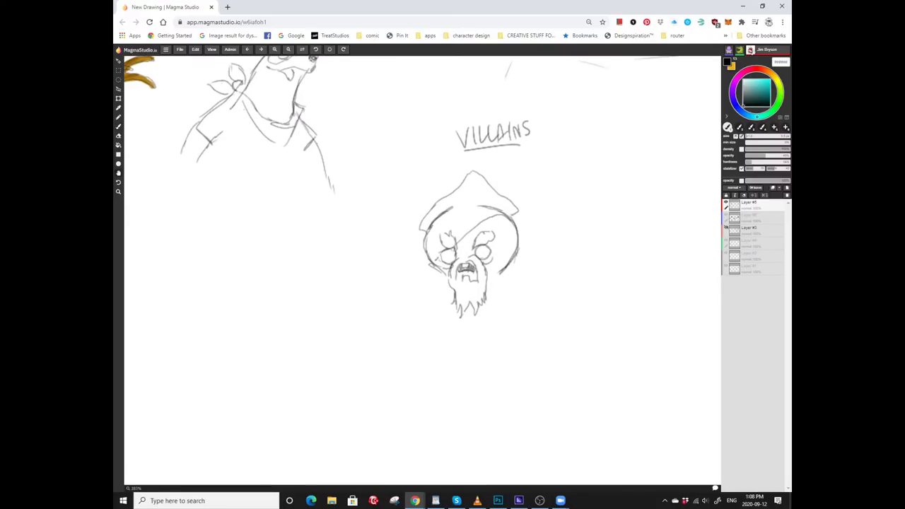
{"action": "mouse_move", "coordinate": [455, 278]}
{"action": "left_mouse_down"}
{"action": "mouse_move", "coordinate": [447, 291]}
{"action": "mouse_move", "coordinate": [444, 268]}
{"action": "left_mouse_up"}
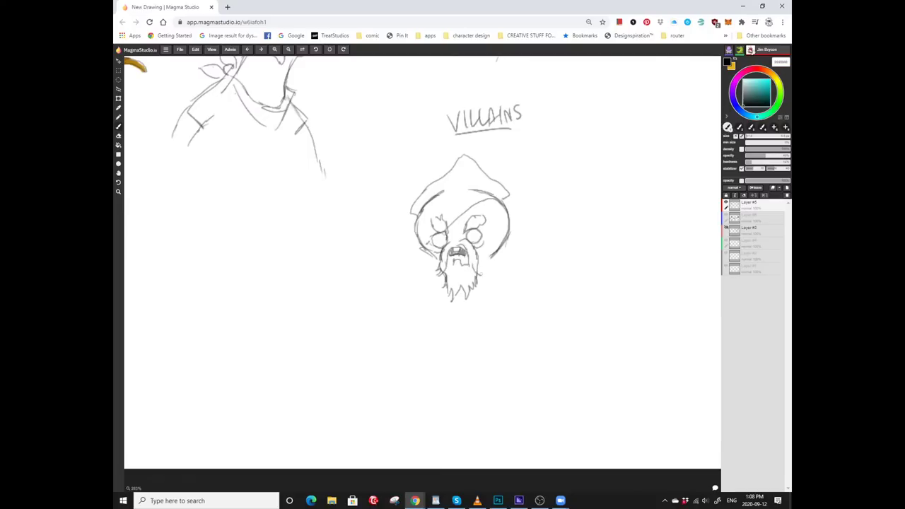
Shade the eye patch with dark hatching and draw a pupil in the villain's open eye.
{"action": "mouse_move", "coordinate": [442, 233]}
{"action": "left_mouse_down"}
{"action": "mouse_move", "coordinate": [439, 278]}
{"action": "mouse_move", "coordinate": [456, 289]}
{"action": "mouse_move", "coordinate": [446, 297]}
{"action": "mouse_move", "coordinate": [441, 286]}
{"action": "left_mouse_up"}
{"action": "scroll", "coordinate": [422, 268], "scroll_direction": "down", "scroll_amount": 1}
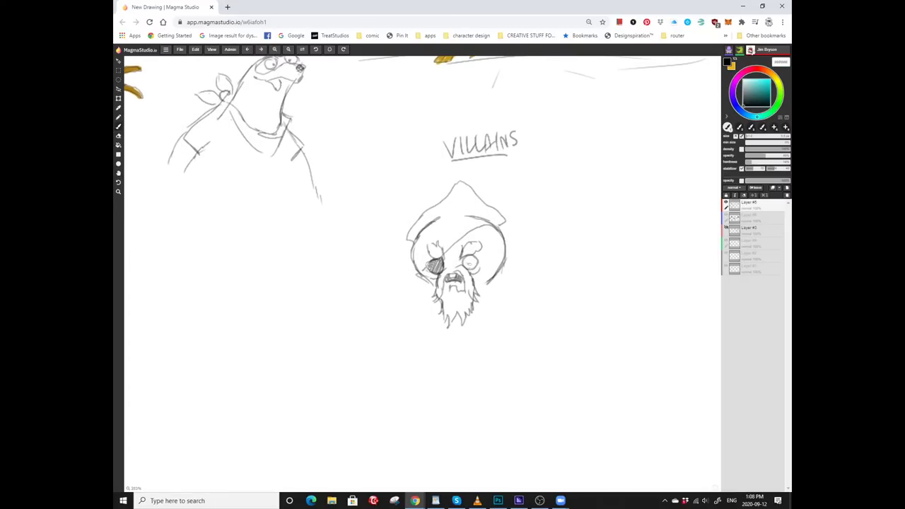
{"action": "left_click_drag", "start_coordinate": [452, 269], "coordinate": [486, 272]}
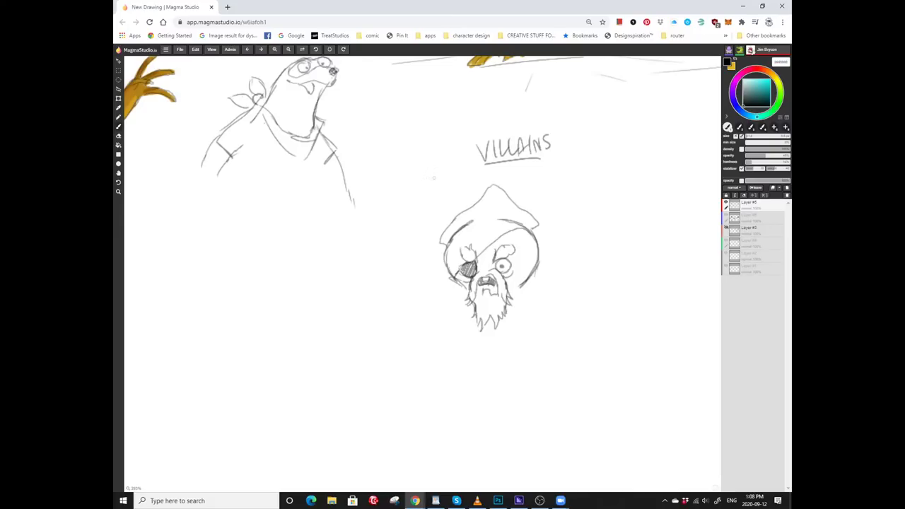
Sketch a small pointed ear at the side of the villain's head and a neck line running down from it.
{"action": "left_click_drag", "start_coordinate": [452, 283], "coordinate": [429, 243]}
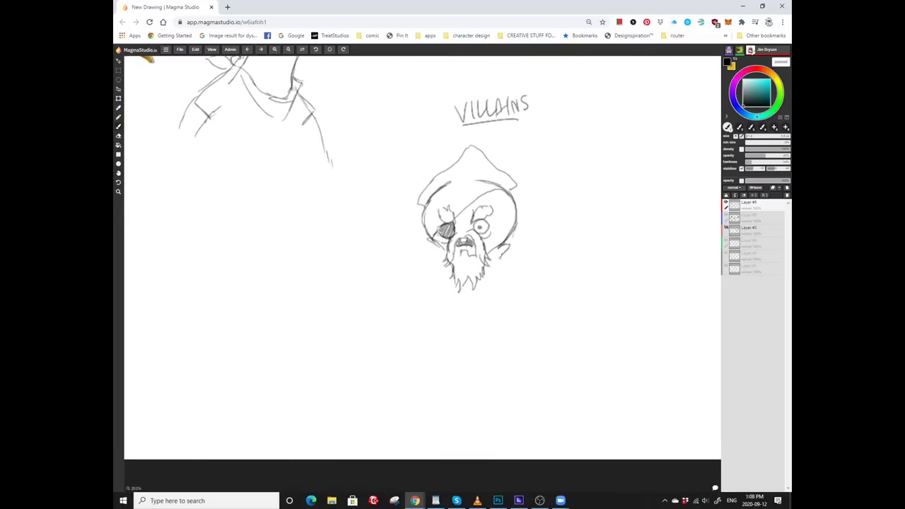
{"action": "left_click_drag", "start_coordinate": [499, 270], "coordinate": [499, 235]}
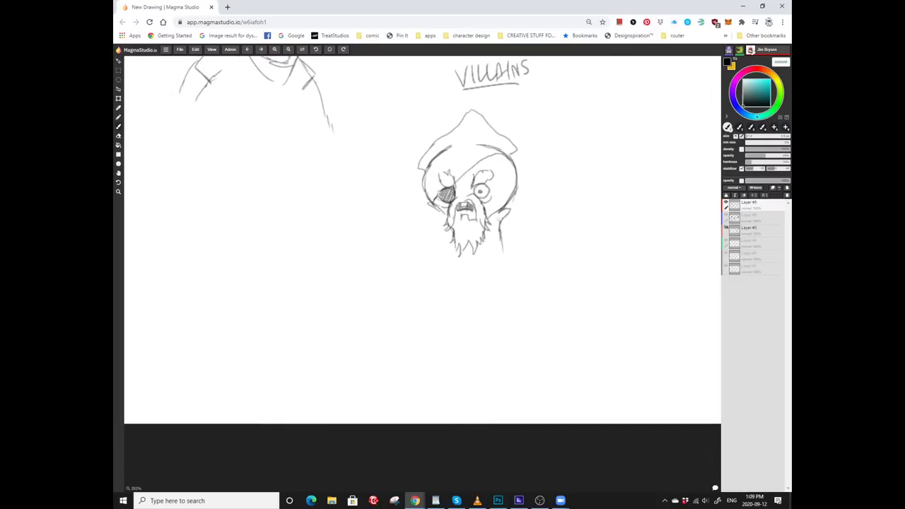
{"action": "left_click_drag", "start_coordinate": [516, 230], "coordinate": [541, 236]}
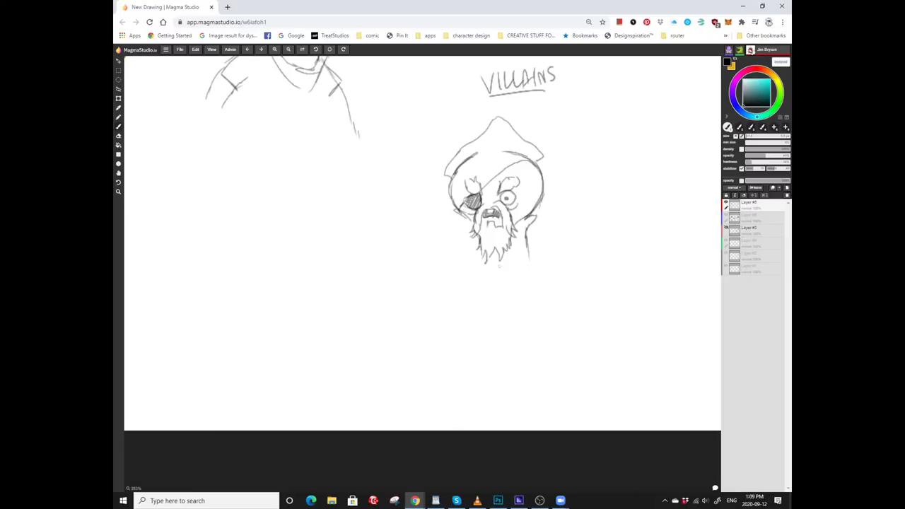
Close the bottom edge of the neck piece and sketch the curved outer lines of the body flowing out below it.
{"action": "mouse_move", "coordinate": [510, 280]}
{"action": "left_mouse_down"}
{"action": "mouse_move", "coordinate": [482, 272]}
{"action": "mouse_move", "coordinate": [485, 282]}
{"action": "mouse_move", "coordinate": [527, 278]}
{"action": "mouse_move", "coordinate": [530, 244]}
{"action": "mouse_move", "coordinate": [505, 232]}
{"action": "mouse_move", "coordinate": [518, 273]}
{"action": "mouse_move", "coordinate": [568, 255]}
{"action": "mouse_move", "coordinate": [584, 266]}
{"action": "left_mouse_up"}
{"action": "key", "text": "e"}
{"action": "key", "text": "b"}
{"action": "mouse_move", "coordinate": [484, 243]}
{"action": "left_mouse_down"}
{"action": "mouse_move", "coordinate": [485, 272]}
{"action": "mouse_move", "coordinate": [507, 317]}
{"action": "left_mouse_up"}
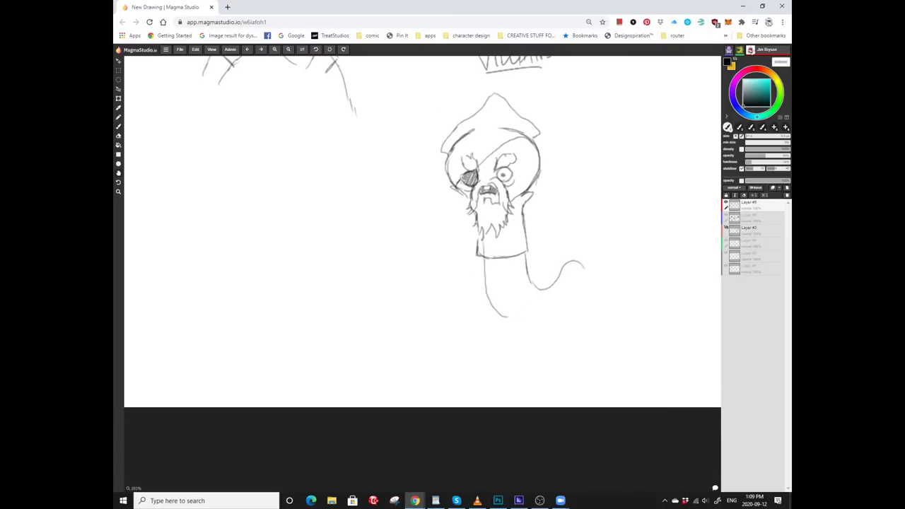
Sketch the underside of the curving lower body and end it in several wavy, curled tentacles.
{"action": "left_click_drag", "start_coordinate": [538, 280], "coordinate": [489, 310]}
{"action": "mouse_move", "coordinate": [465, 349]}
{"action": "left_mouse_down"}
{"action": "mouse_move", "coordinate": [510, 334]}
{"action": "mouse_move", "coordinate": [504, 353]}
{"action": "mouse_move", "coordinate": [521, 337]}
{"action": "mouse_move", "coordinate": [539, 345]}
{"action": "mouse_move", "coordinate": [520, 352]}
{"action": "mouse_move", "coordinate": [495, 337]}
{"action": "mouse_move", "coordinate": [506, 308]}
{"action": "mouse_move", "coordinate": [501, 294]}
{"action": "mouse_move", "coordinate": [519, 299]}
{"action": "left_mouse_up"}
{"action": "mouse_move", "coordinate": [526, 360]}
{"action": "left_mouse_down"}
{"action": "mouse_move", "coordinate": [559, 349]}
{"action": "mouse_move", "coordinate": [511, 373]}
{"action": "left_mouse_up"}
{"action": "left_click_drag", "start_coordinate": [424, 282], "coordinate": [417, 305]}
{"action": "left_click_drag", "start_coordinate": [516, 357], "coordinate": [540, 339]}
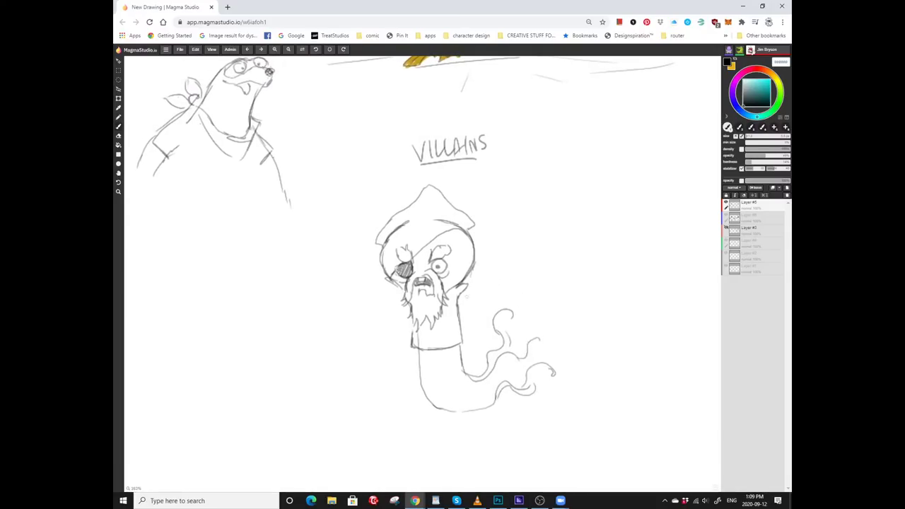
Add curved inner lines along the squid villain's lower body to separate the tentacles.
{"action": "left_click_drag", "start_coordinate": [424, 297], "coordinate": [470, 248]}
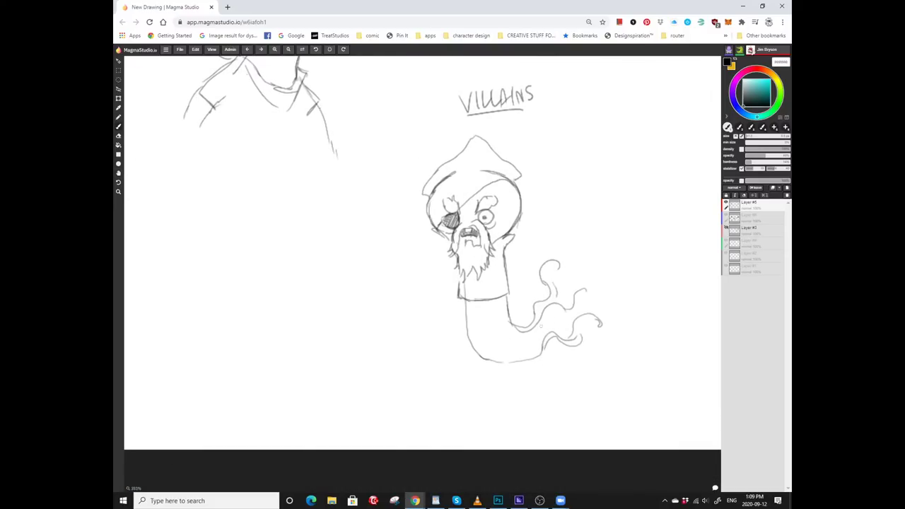
{"action": "mouse_move", "coordinate": [540, 331]}
{"action": "left_mouse_down"}
{"action": "mouse_move", "coordinate": [514, 345]}
{"action": "mouse_move", "coordinate": [502, 311]}
{"action": "left_mouse_up"}
{"action": "left_click_drag", "start_coordinate": [424, 283], "coordinate": [437, 266]}
{"action": "left_click_drag", "start_coordinate": [478, 315], "coordinate": [506, 364]}
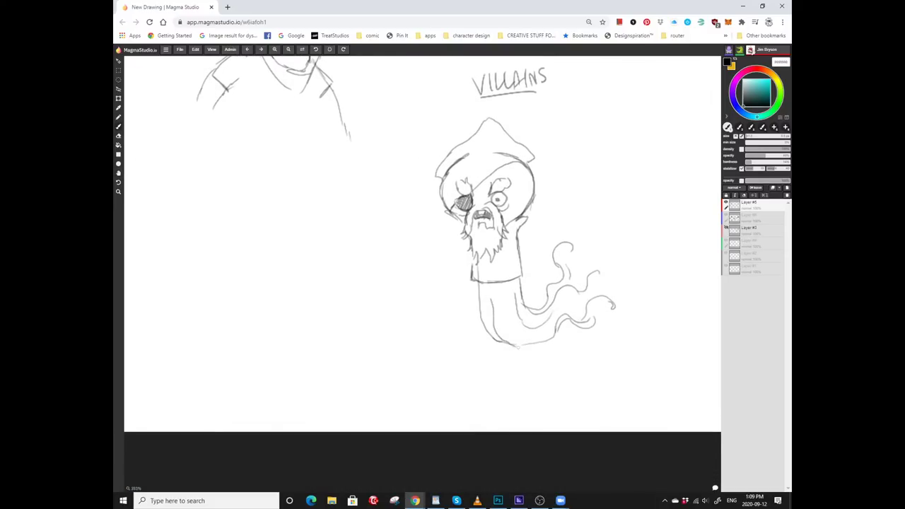
{"action": "left_click_drag", "start_coordinate": [424, 282], "coordinate": [400, 324]}
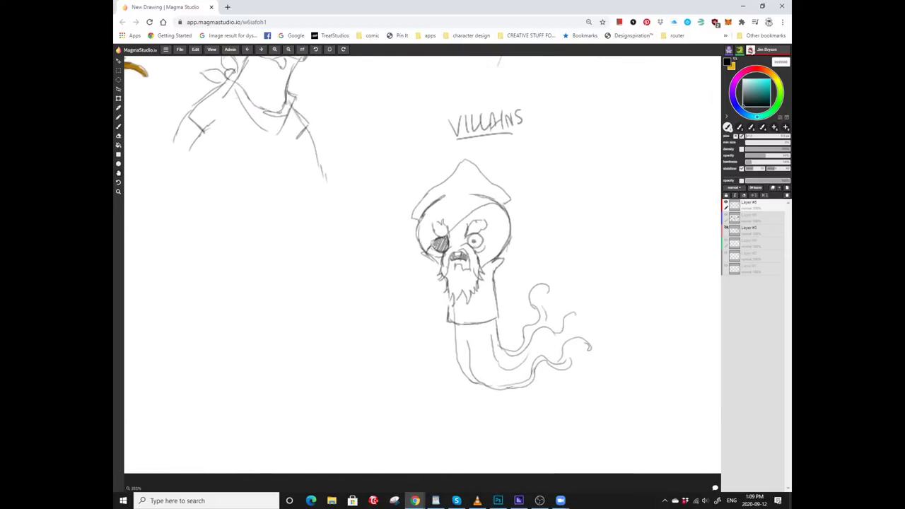
{"action": "left_click_drag", "start_coordinate": [424, 283], "coordinate": [393, 278]}
Refine the middle tentacle with an extra contour and a curled tip.
{"action": "left_click_drag", "start_coordinate": [538, 318], "coordinate": [522, 337]}
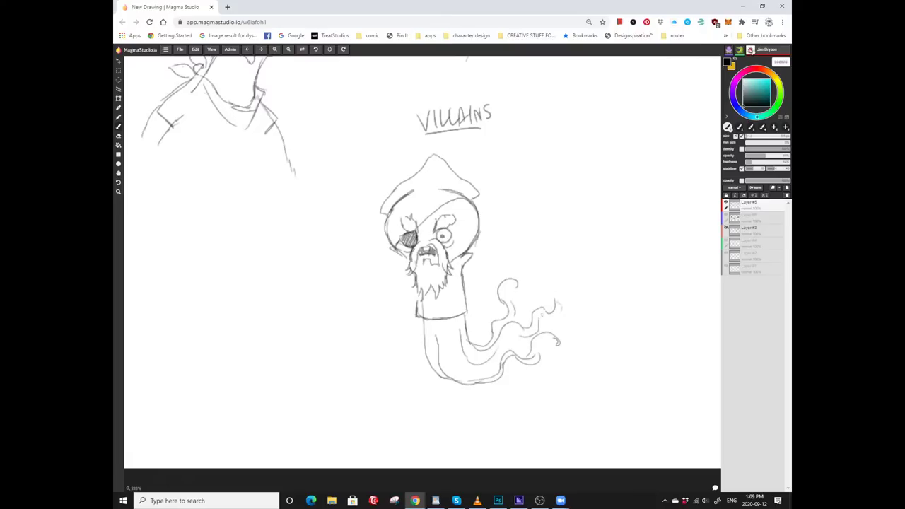
{"action": "left_click_drag", "start_coordinate": [555, 287], "coordinate": [568, 298]}
{"action": "left_click_drag", "start_coordinate": [424, 283], "coordinate": [330, 296]}
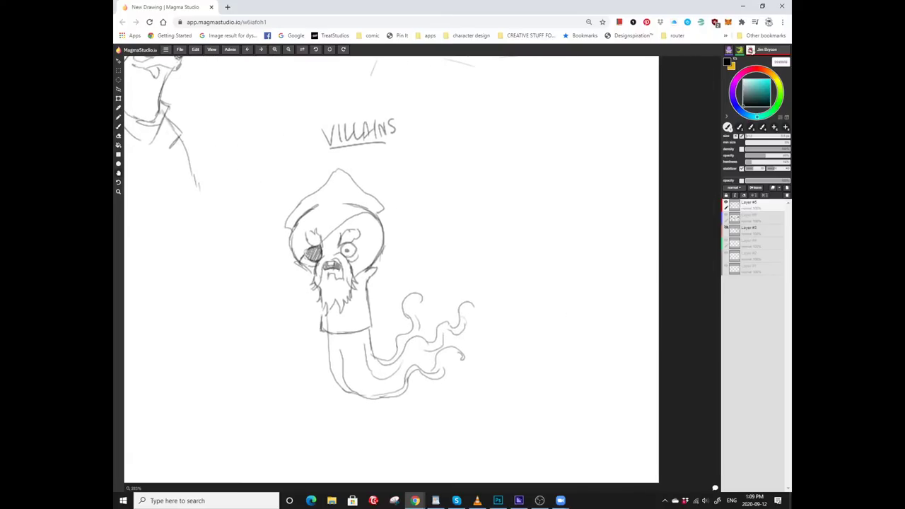
Sketch a second villain's round face beside the squid, with small ears, angry brows and a wide downturned mouth.
{"action": "left_click_drag", "start_coordinate": [424, 283], "coordinate": [415, 371]}
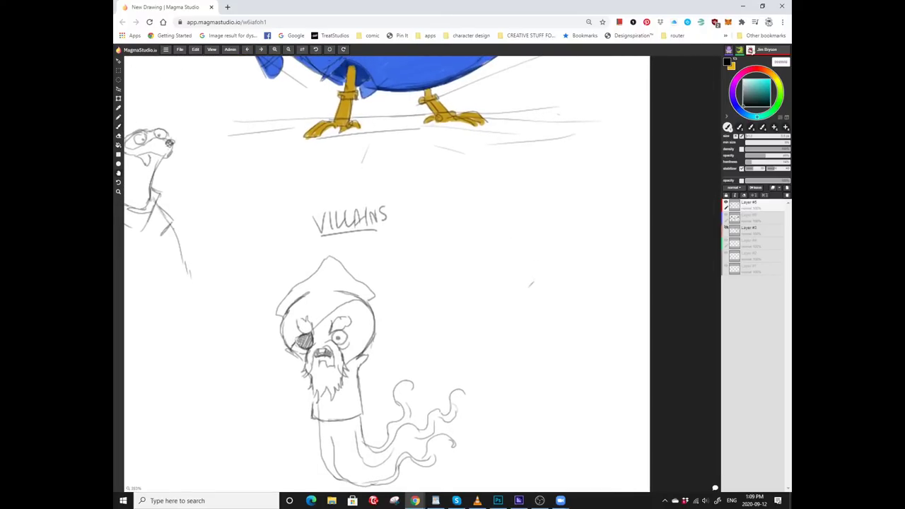
{"action": "left_click_drag", "start_coordinate": [524, 287], "coordinate": [530, 305]}
{"action": "left_click_drag", "start_coordinate": [533, 265], "coordinate": [540, 290]}
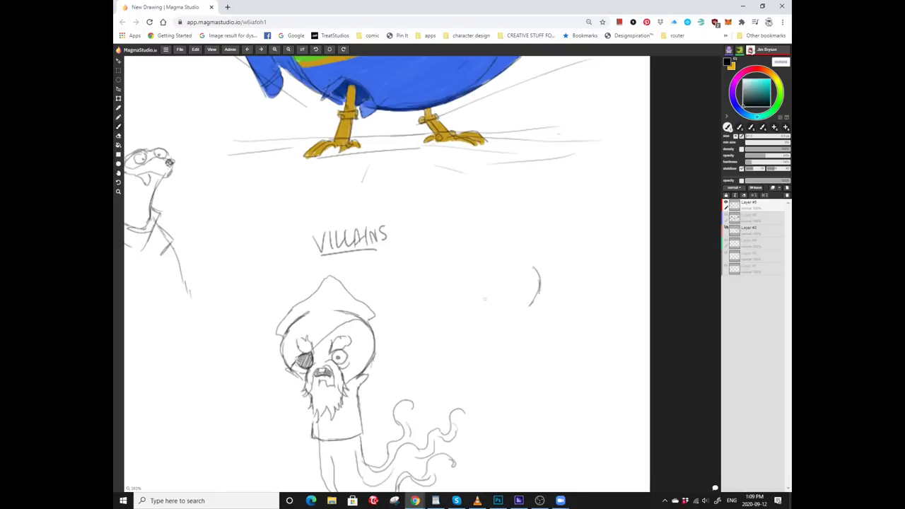
{"action": "mouse_move", "coordinate": [487, 311]}
{"action": "left_mouse_down"}
{"action": "mouse_move", "coordinate": [473, 295]}
{"action": "mouse_move", "coordinate": [471, 271]}
{"action": "mouse_move", "coordinate": [473, 290]}
{"action": "mouse_move", "coordinate": [481, 275]}
{"action": "mouse_move", "coordinate": [530, 275]}
{"action": "mouse_move", "coordinate": [521, 261]}
{"action": "mouse_move", "coordinate": [514, 288]}
{"action": "mouse_move", "coordinate": [530, 305]}
{"action": "mouse_move", "coordinate": [484, 291]}
{"action": "mouse_move", "coordinate": [508, 290]}
{"action": "left_mouse_up"}
{"action": "mouse_move", "coordinate": [509, 290]}
{"action": "left_mouse_down"}
{"action": "mouse_move", "coordinate": [495, 297]}
{"action": "mouse_move", "coordinate": [506, 276]}
{"action": "mouse_move", "coordinate": [484, 282]}
{"action": "left_mouse_up"}
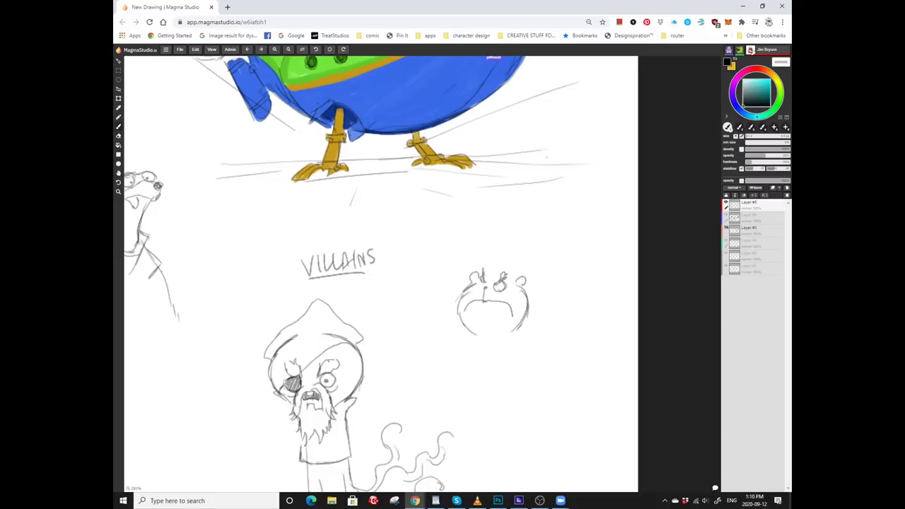
Draw the second villain's eyes with pupils and a dark nose, and extend its cheek and chin lines.
{"action": "scroll", "coordinate": [481, 300], "scroll_direction": "up", "scroll_amount": 3}
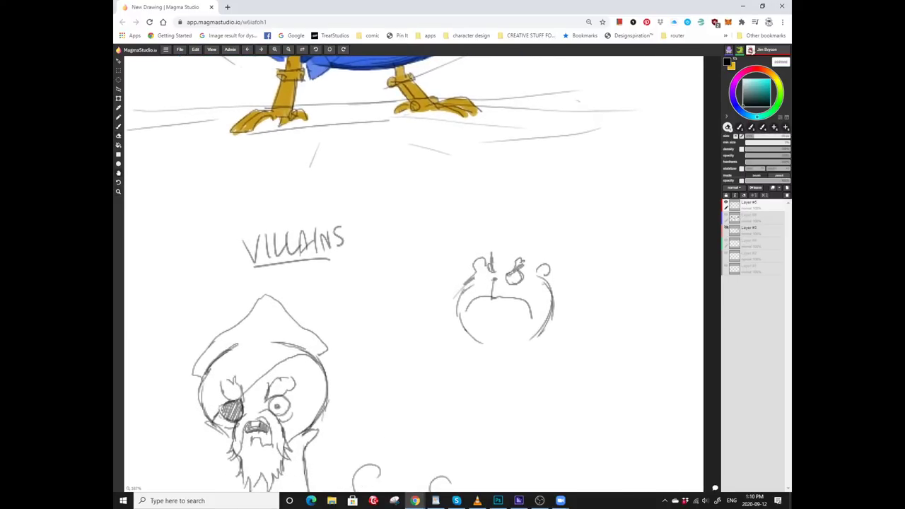
{"action": "mouse_move", "coordinate": [495, 277]}
{"action": "left_mouse_down"}
{"action": "mouse_move", "coordinate": [486, 259]}
{"action": "mouse_move", "coordinate": [485, 282]}
{"action": "mouse_move", "coordinate": [502, 266]}
{"action": "mouse_move", "coordinate": [488, 275]}
{"action": "left_mouse_up"}
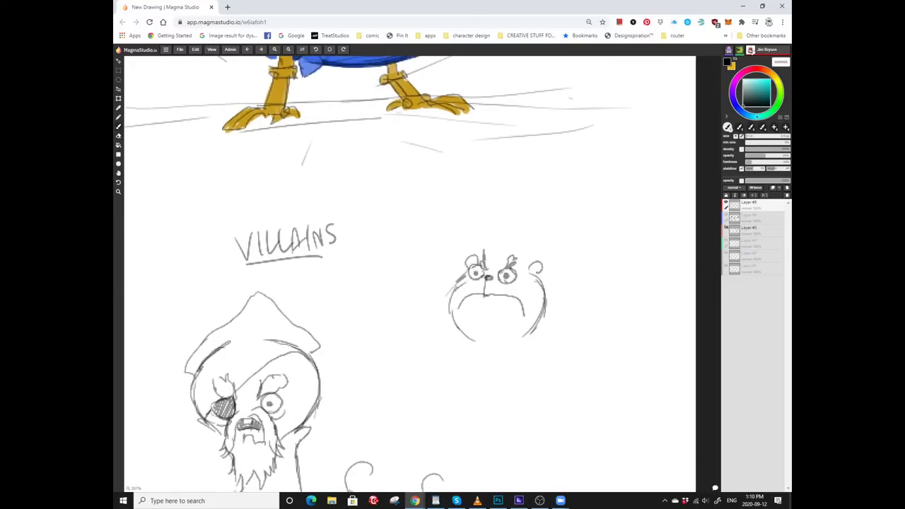
{"action": "mouse_move", "coordinate": [487, 279]}
{"action": "left_mouse_down"}
{"action": "mouse_move", "coordinate": [473, 259]}
{"action": "mouse_move", "coordinate": [470, 271]}
{"action": "mouse_move", "coordinate": [460, 233]}
{"action": "mouse_move", "coordinate": [492, 207]}
{"action": "left_mouse_up"}
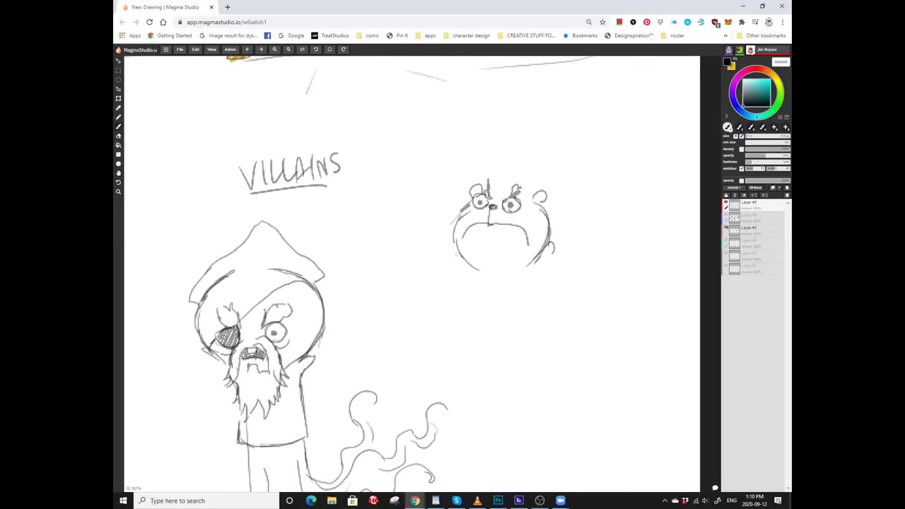
{"action": "mouse_move", "coordinate": [536, 273]}
{"action": "left_mouse_down"}
{"action": "mouse_move", "coordinate": [514, 289]}
{"action": "mouse_move", "coordinate": [504, 317]}
{"action": "left_mouse_up"}
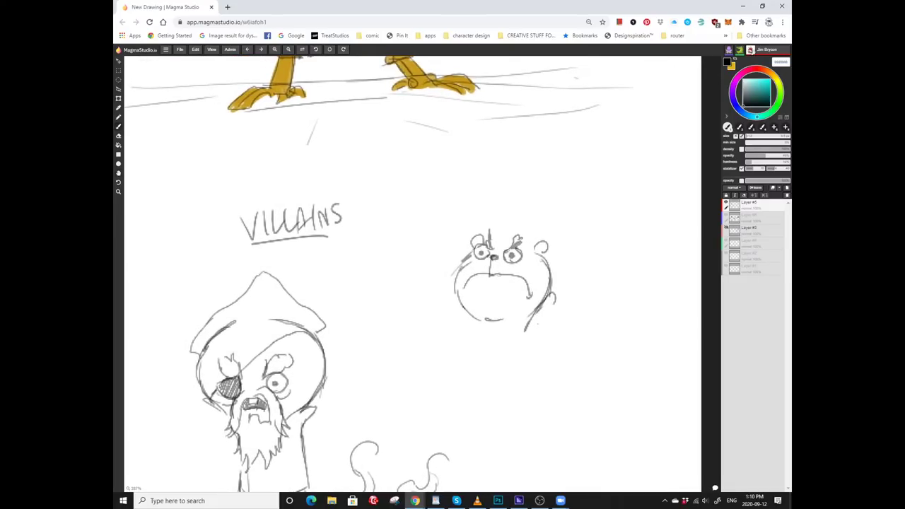
Add a tooth to the second villain's mouth and sketch a raised collar, torso sides and bent elbows below the head.
{"action": "mouse_move", "coordinate": [488, 277]}
{"action": "left_mouse_down"}
{"action": "mouse_move", "coordinate": [482, 297]}
{"action": "mouse_move", "coordinate": [451, 271]}
{"action": "left_mouse_up"}
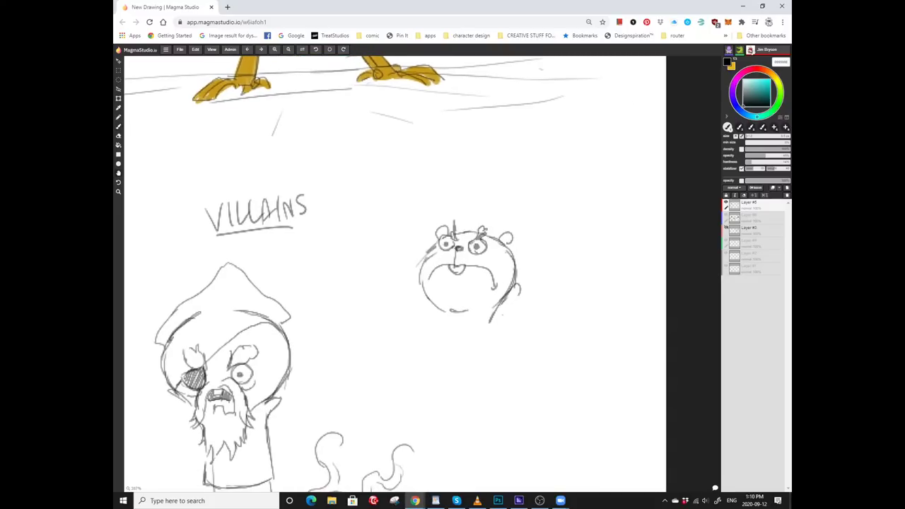
{"action": "mouse_move", "coordinate": [486, 341]}
{"action": "left_mouse_down"}
{"action": "mouse_move", "coordinate": [507, 302]}
{"action": "mouse_move", "coordinate": [483, 282]}
{"action": "left_mouse_up"}
{"action": "mouse_move", "coordinate": [457, 246]}
{"action": "left_mouse_down"}
{"action": "mouse_move", "coordinate": [462, 267]}
{"action": "mouse_move", "coordinate": [443, 266]}
{"action": "mouse_move", "coordinate": [463, 233]}
{"action": "left_mouse_up"}
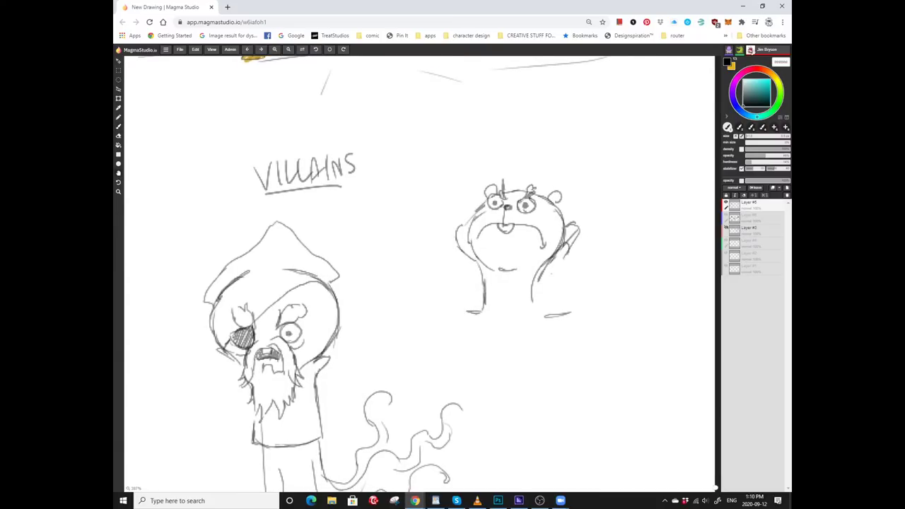
{"action": "mouse_move", "coordinate": [460, 253]}
{"action": "left_mouse_down"}
{"action": "mouse_move", "coordinate": [429, 268]}
{"action": "mouse_move", "coordinate": [440, 264]}
{"action": "mouse_move", "coordinate": [395, 311]}
{"action": "left_mouse_up"}
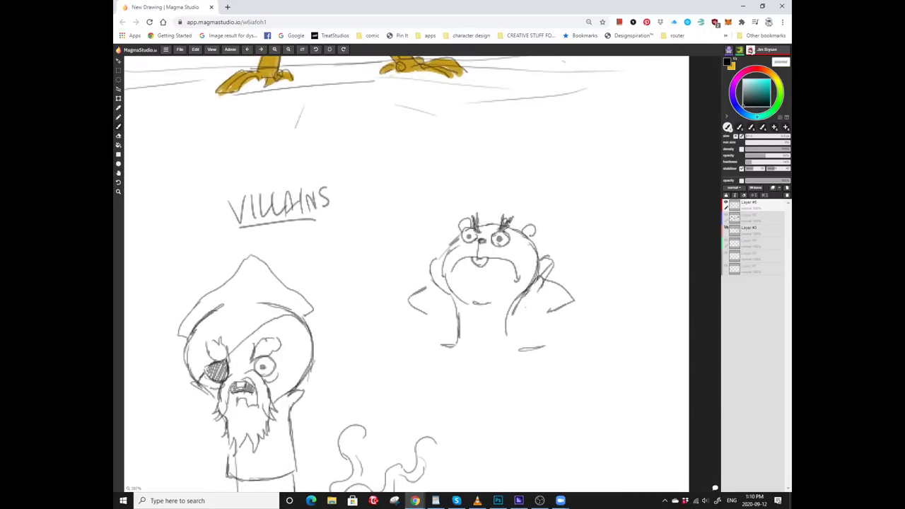
Thicken the second villain's spiky brows, add a short chin line, and draw cuffed forearms with fists at the hips.
{"action": "left_click_drag", "start_coordinate": [503, 225], "coordinate": [521, 209]}
{"action": "left_click_drag", "start_coordinate": [490, 268], "coordinate": [486, 302]}
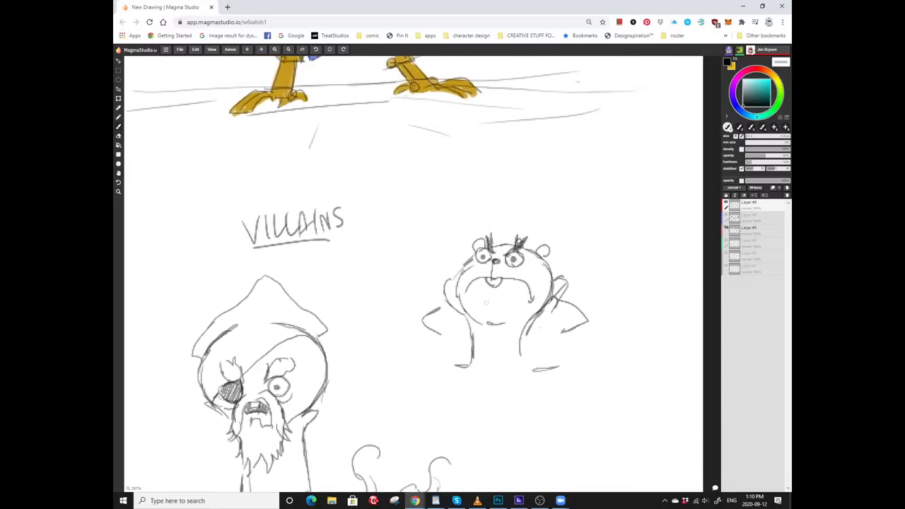
{"action": "scroll", "coordinate": [486, 311], "scroll_direction": "down", "scroll_amount": 3}
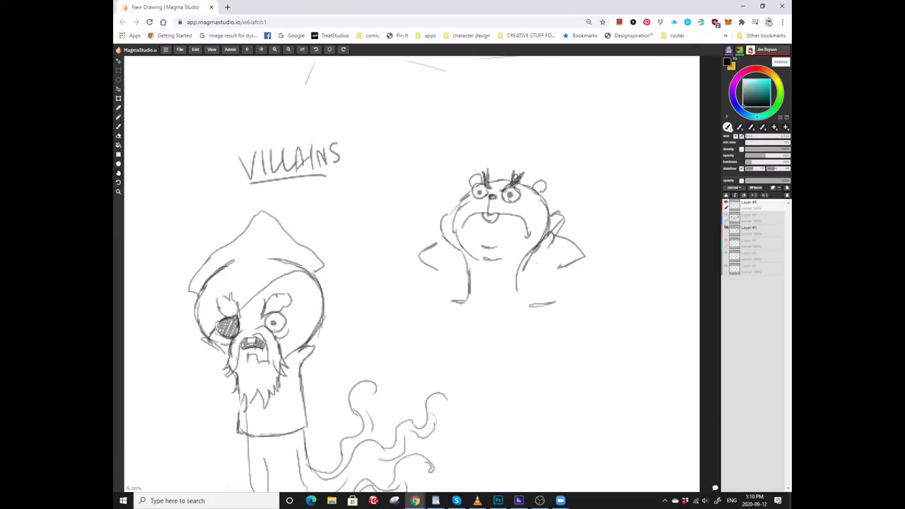
{"action": "scroll", "coordinate": [411, 273], "scroll_direction": "down", "scroll_amount": 1}
{"action": "left_click_drag", "start_coordinate": [424, 269], "coordinate": [403, 293]}
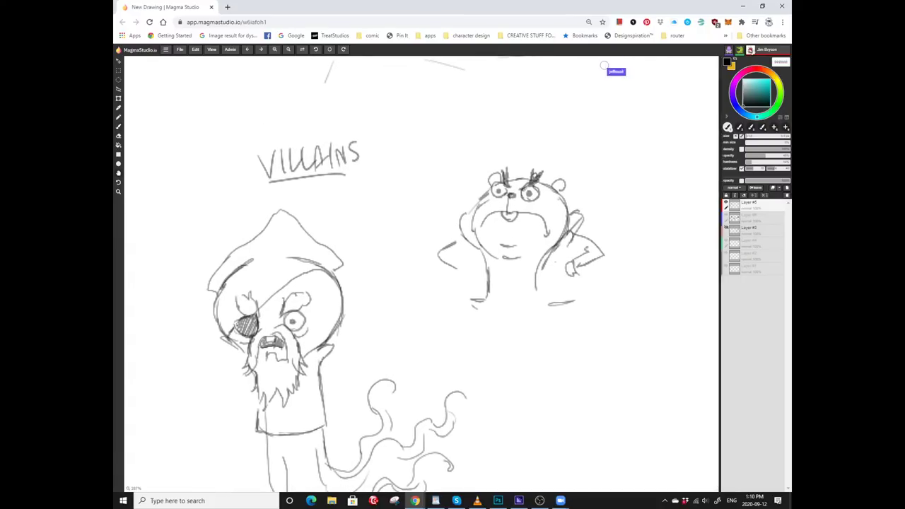
{"action": "scroll", "coordinate": [464, 274], "scroll_direction": "down", "scroll_amount": 1}
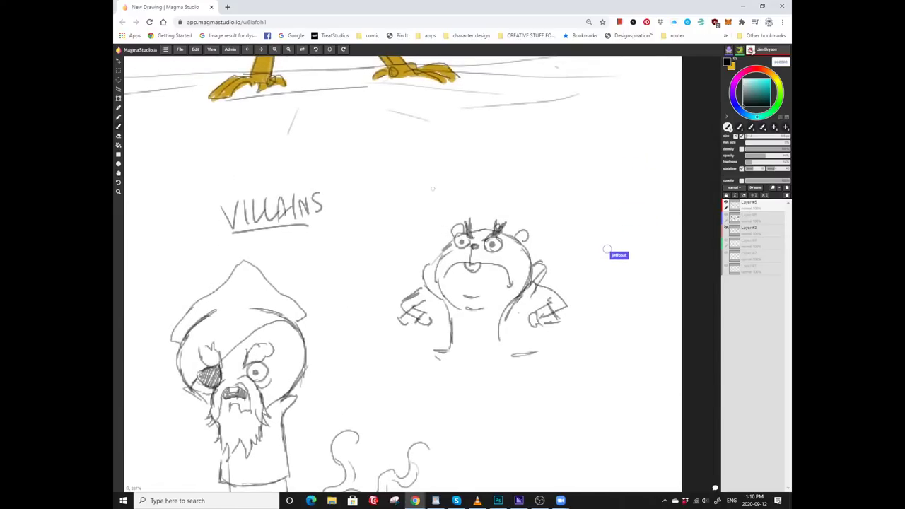
Erase the second villain's round ears and sketch an upturned hat brim on both sides of the head.
{"action": "key", "text": "e"}
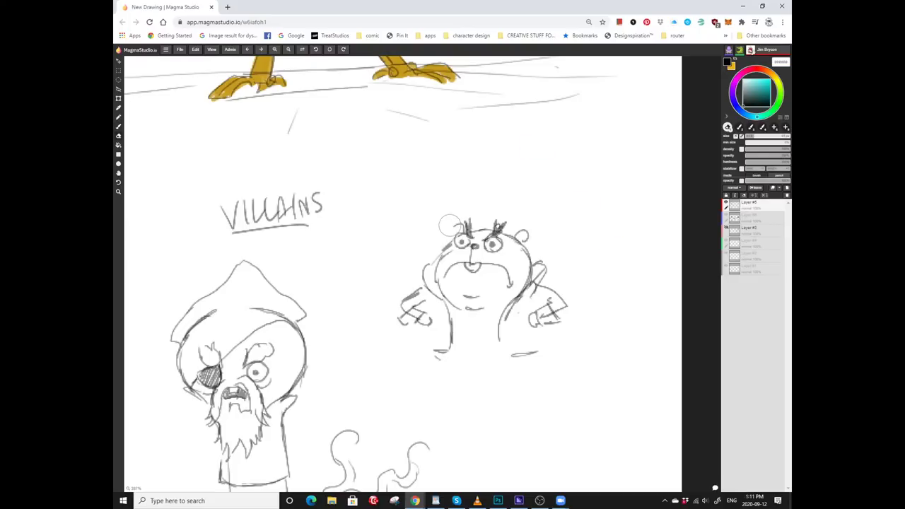
{"action": "key", "text": "b"}
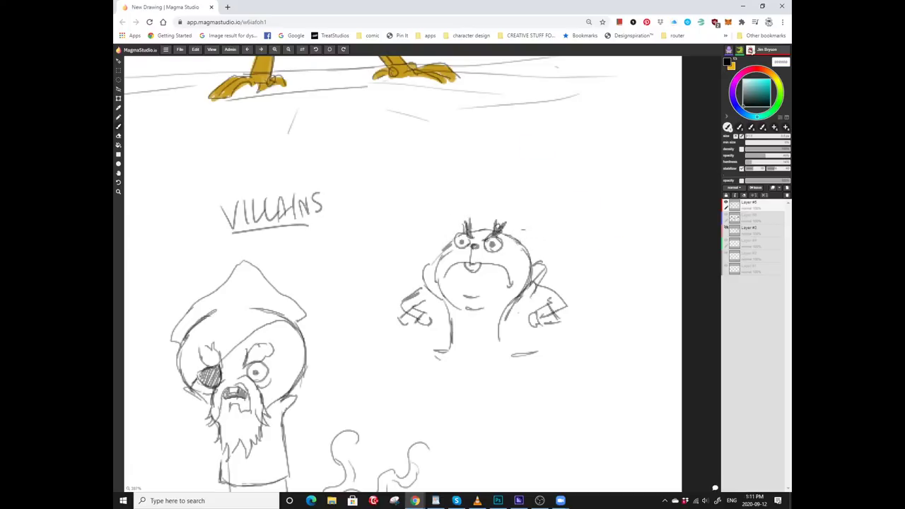
{"action": "scroll", "coordinate": [409, 274], "scroll_direction": "up", "scroll_amount": 1}
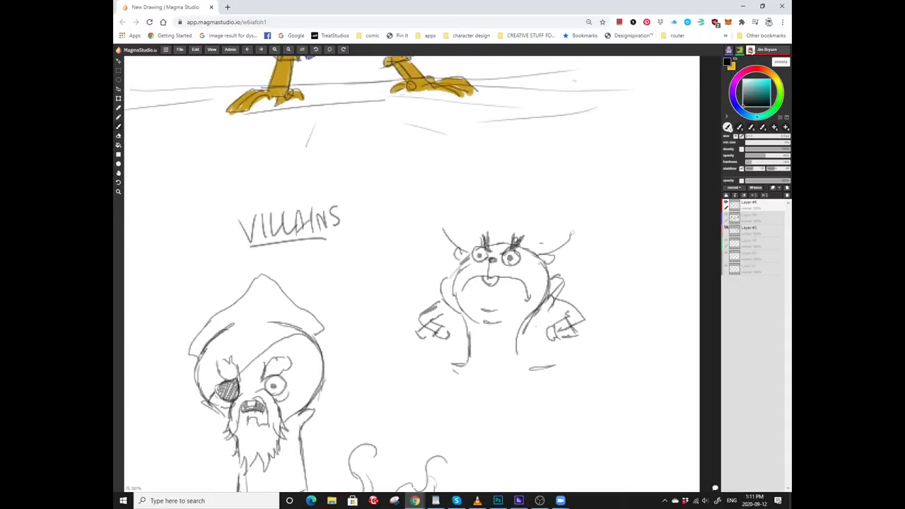
{"action": "scroll", "coordinate": [412, 274], "scroll_direction": "up", "scroll_amount": 1}
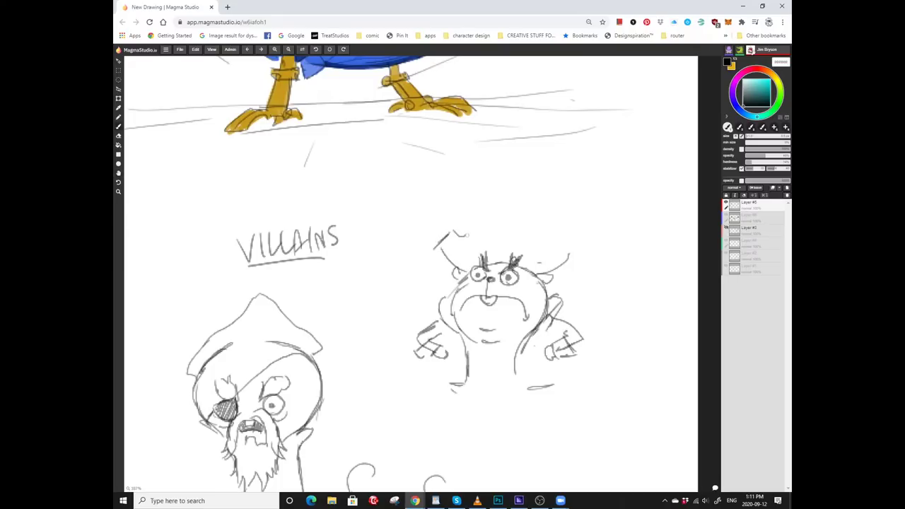
Draw the hat's tall rounded crown and add outer contours along its far side and brim.
{"action": "mouse_move", "coordinate": [509, 184]}
{"action": "left_mouse_down"}
{"action": "mouse_move", "coordinate": [541, 196]}
{"action": "mouse_move", "coordinate": [552, 222]}
{"action": "left_mouse_up"}
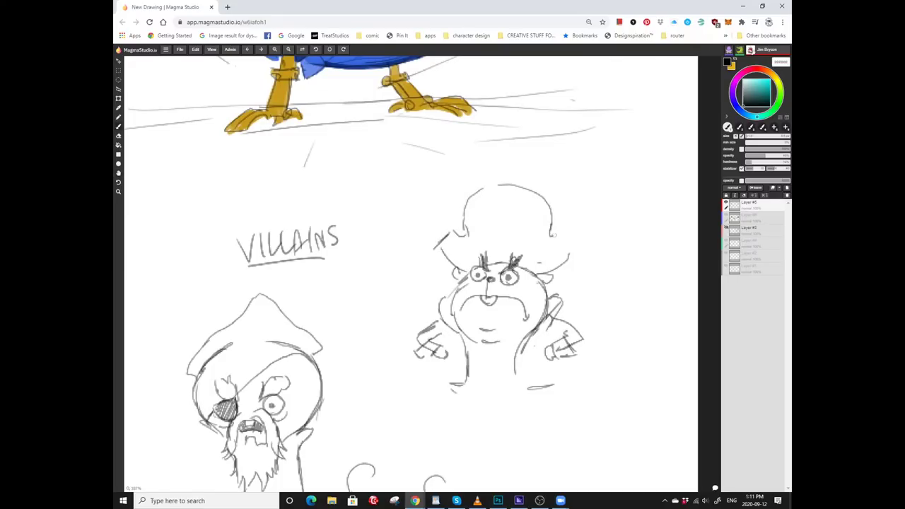
{"action": "scroll", "coordinate": [515, 233], "scroll_direction": "right", "scroll_amount": 2}
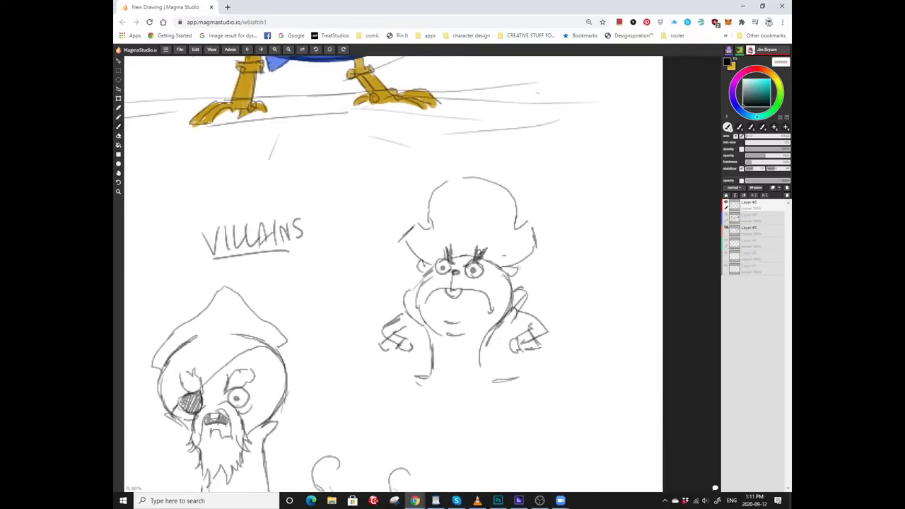
{"action": "left_click_drag", "start_coordinate": [503, 183], "coordinate": [534, 216]}
{"action": "scroll", "coordinate": [389, 273], "scroll_direction": "down", "scroll_amount": 1}
{"action": "scroll", "coordinate": [389, 274], "scroll_direction": "right", "scroll_amount": 1}
{"action": "scroll", "coordinate": [460, 207], "scroll_direction": "up", "scroll_amount": 1}
{"action": "scroll", "coordinate": [460, 207], "scroll_direction": "left", "scroll_amount": 1}
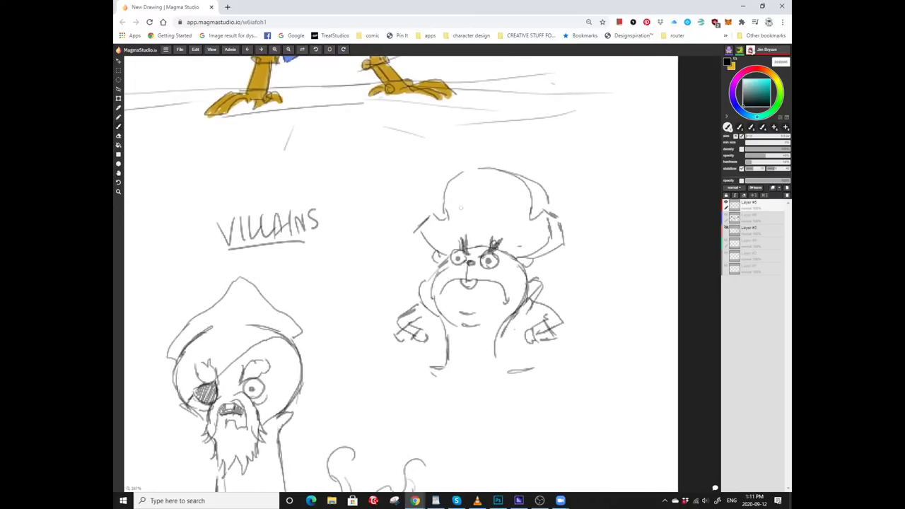
Lasso the hat around the forehead, move it slightly lower onto the head, and clear the selection.
{"action": "key", "text": "e"}
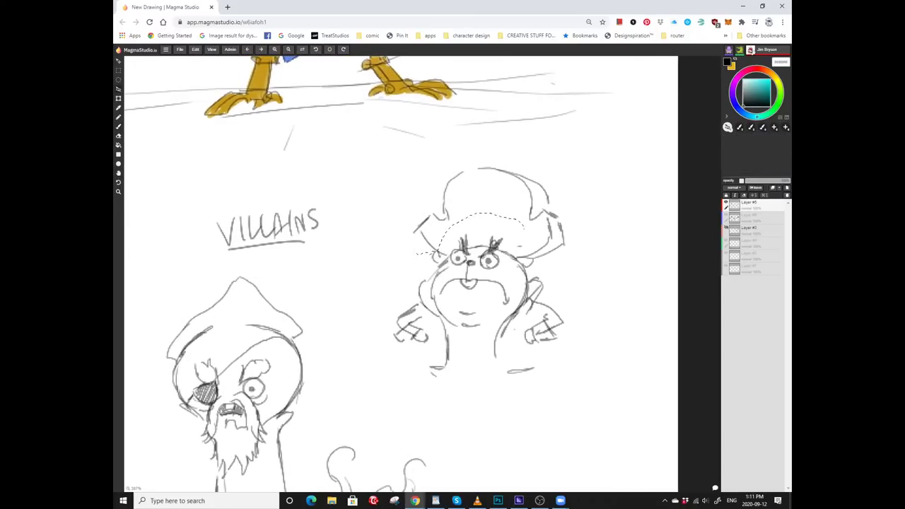
{"action": "mouse_move", "coordinate": [523, 227]}
{"action": "left_mouse_down"}
{"action": "mouse_move", "coordinate": [572, 263]}
{"action": "mouse_move", "coordinate": [533, 149]}
{"action": "mouse_move", "coordinate": [425, 177]}
{"action": "mouse_move", "coordinate": [422, 255]}
{"action": "left_mouse_up"}
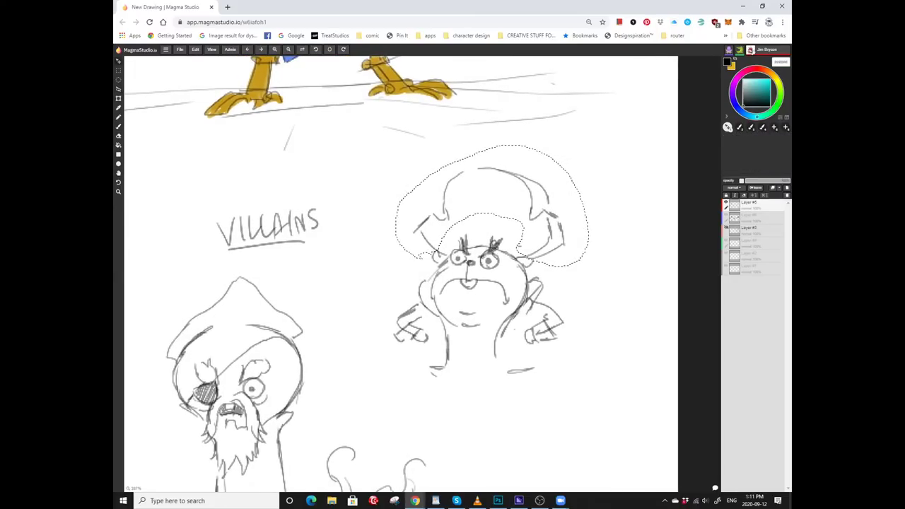
{"action": "mouse_move", "coordinate": [487, 205]}
{"action": "left_mouse_down"}
{"action": "mouse_move", "coordinate": [475, 206]}
{"action": "mouse_move", "coordinate": [483, 210]}
{"action": "left_mouse_up"}
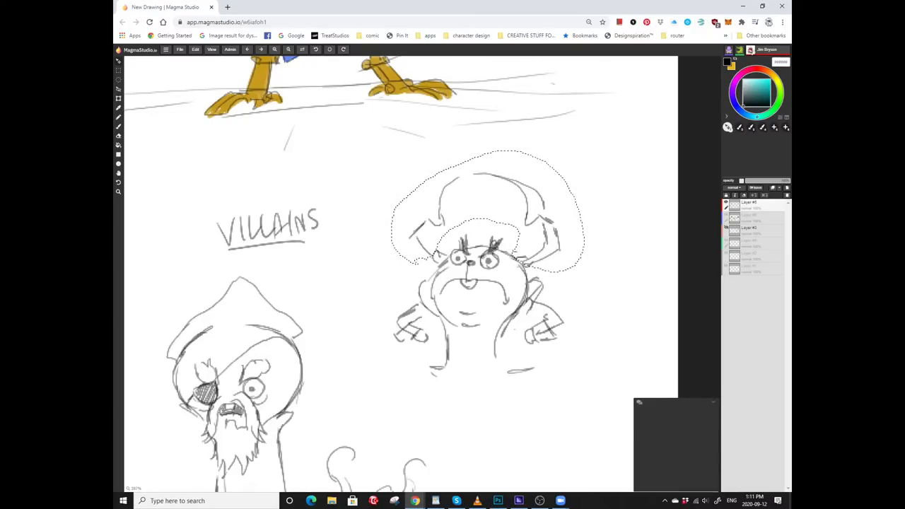
{"action": "key", "text": "ctrl+d"}
Erase the overlapping lines beneath the hat and draw curly hair tufts on both sides of the second villain's head.
{"action": "key", "text": "e"}
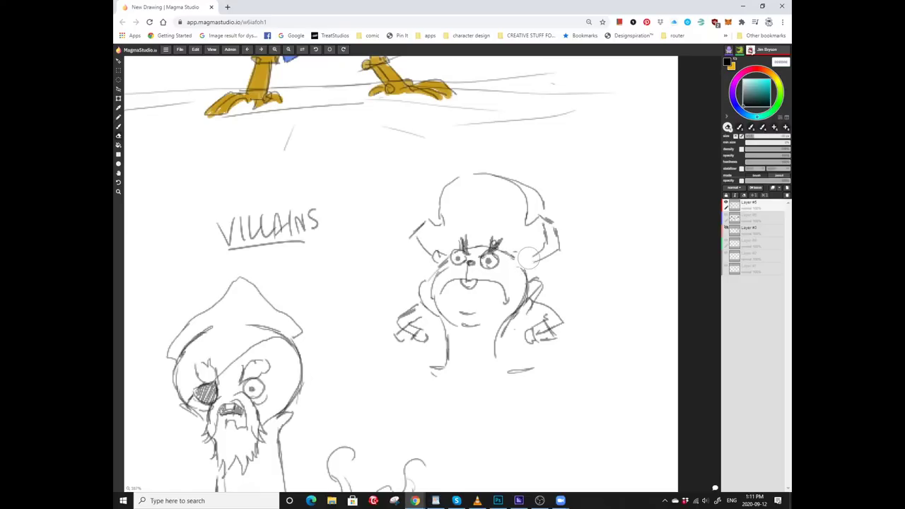
{"action": "mouse_move", "coordinate": [527, 257]}
{"action": "left_mouse_down"}
{"action": "mouse_move", "coordinate": [528, 239]}
{"action": "mouse_move", "coordinate": [523, 277]}
{"action": "left_mouse_up"}
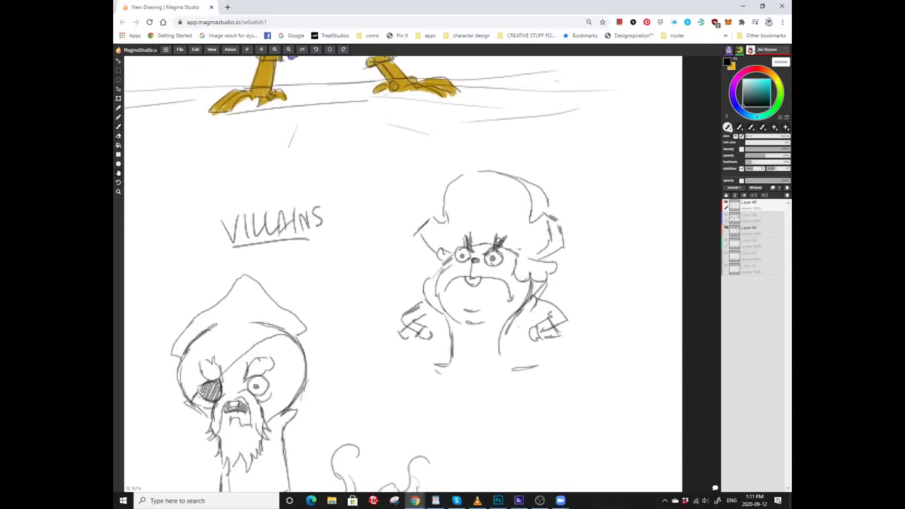
{"action": "mouse_move", "coordinate": [508, 260]}
{"action": "left_mouse_down"}
{"action": "mouse_move", "coordinate": [519, 282]}
{"action": "mouse_move", "coordinate": [575, 273]}
{"action": "left_mouse_up"}
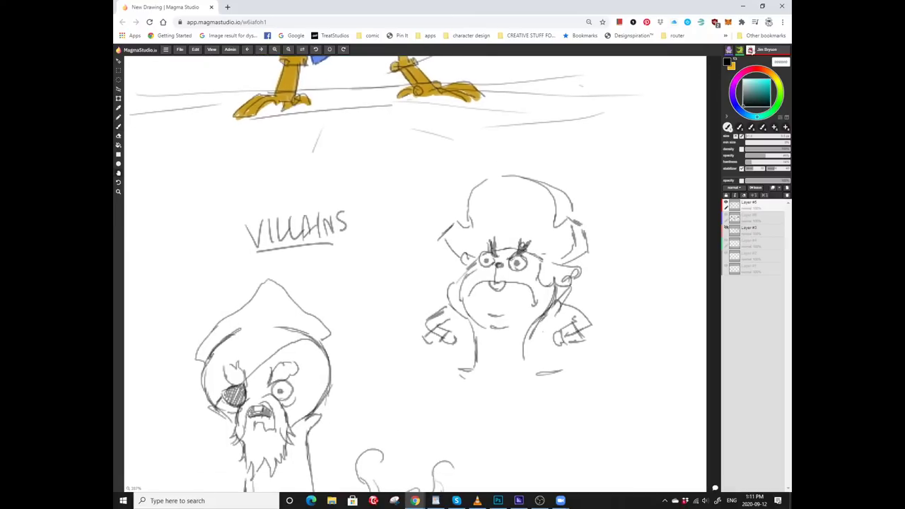
{"action": "left_click_drag", "start_coordinate": [509, 260], "coordinate": [532, 250]}
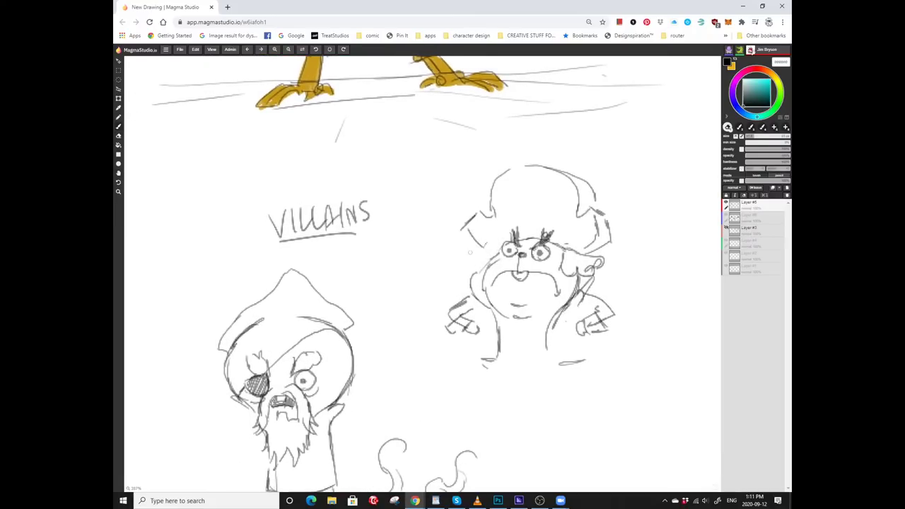
{"action": "mouse_move", "coordinate": [508, 260]}
{"action": "left_mouse_down"}
{"action": "mouse_move", "coordinate": [506, 246]}
{"action": "mouse_move", "coordinate": [507, 270]}
{"action": "mouse_move", "coordinate": [467, 288]}
{"action": "mouse_move", "coordinate": [480, 247]}
{"action": "left_mouse_up"}
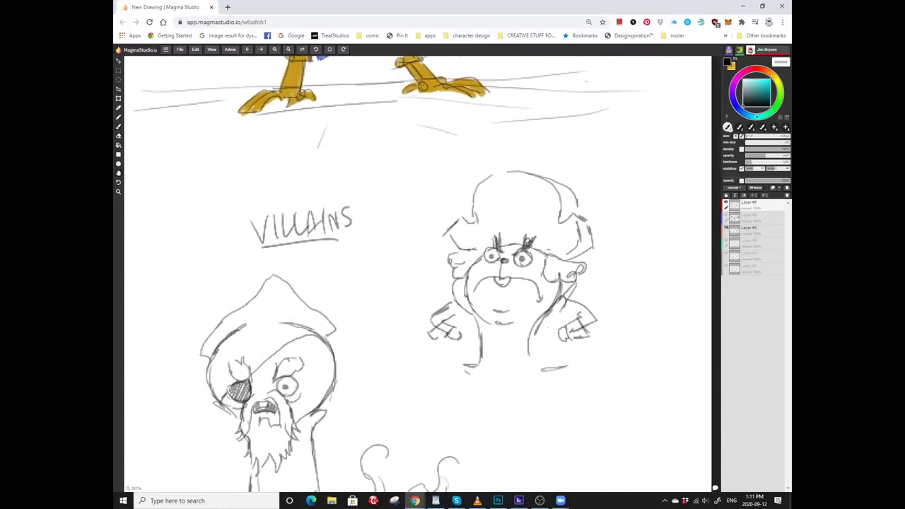
Clean up and redraw the second villain's eye outlines, darken the pupils and nose, and add frown lines between the brows.
{"action": "scroll", "coordinate": [488, 247], "scroll_direction": "up", "scroll_amount": 2}
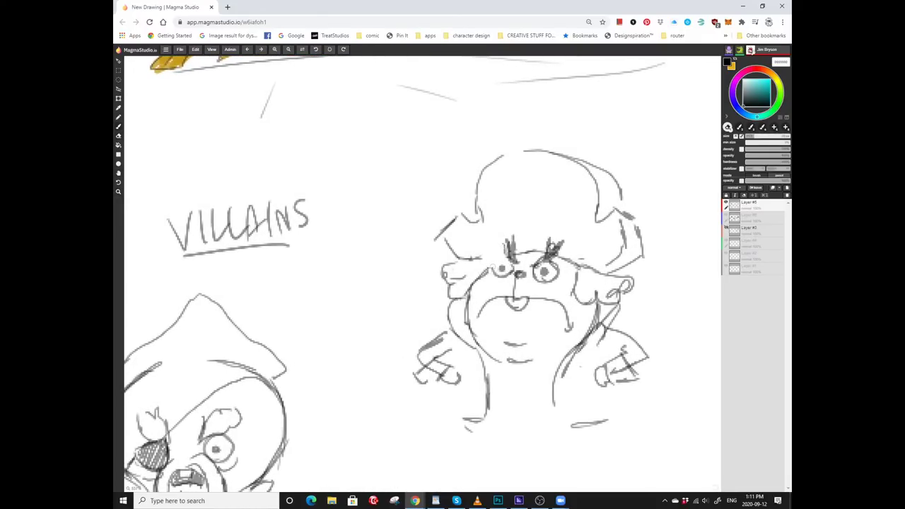
{"action": "key", "text": "b"}
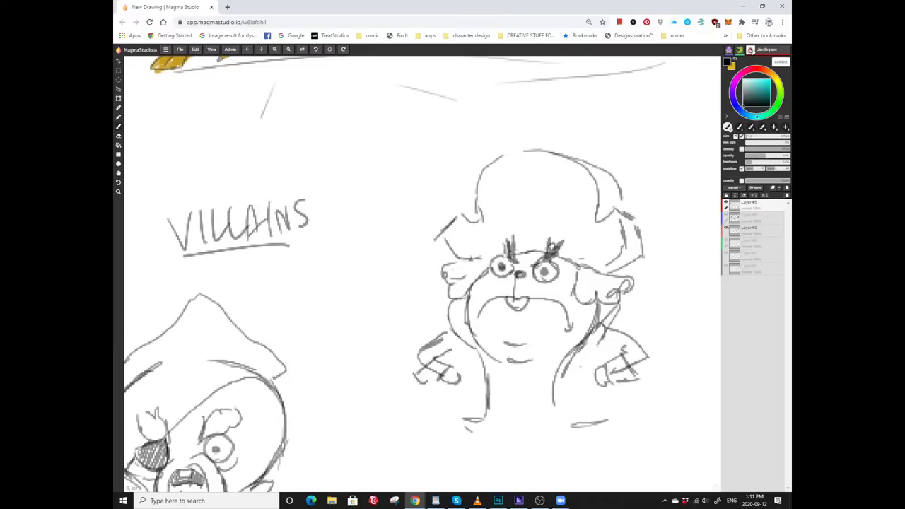
{"action": "mouse_move", "coordinate": [494, 267]}
{"action": "left_mouse_down"}
{"action": "mouse_move", "coordinate": [468, 249]}
{"action": "mouse_move", "coordinate": [504, 277]}
{"action": "mouse_move", "coordinate": [499, 250]}
{"action": "left_mouse_up"}
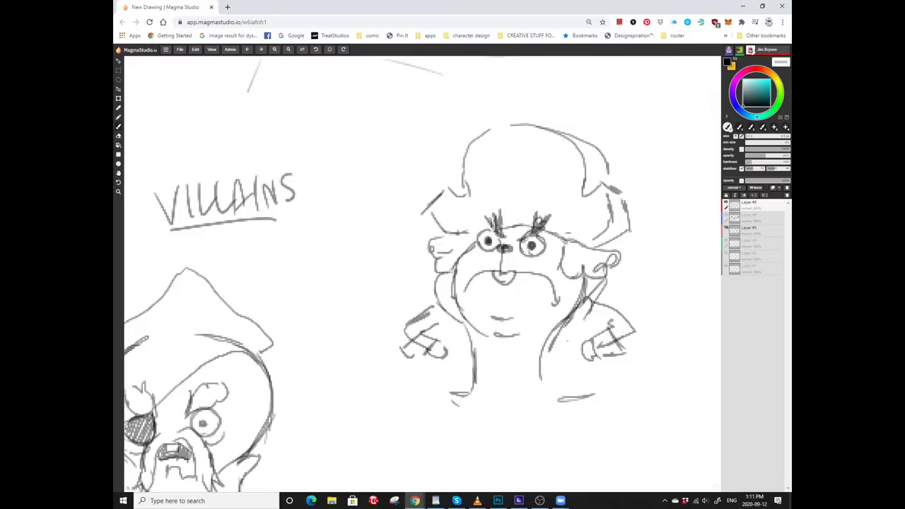
{"action": "left_click_drag", "start_coordinate": [494, 269], "coordinate": [531, 261]}
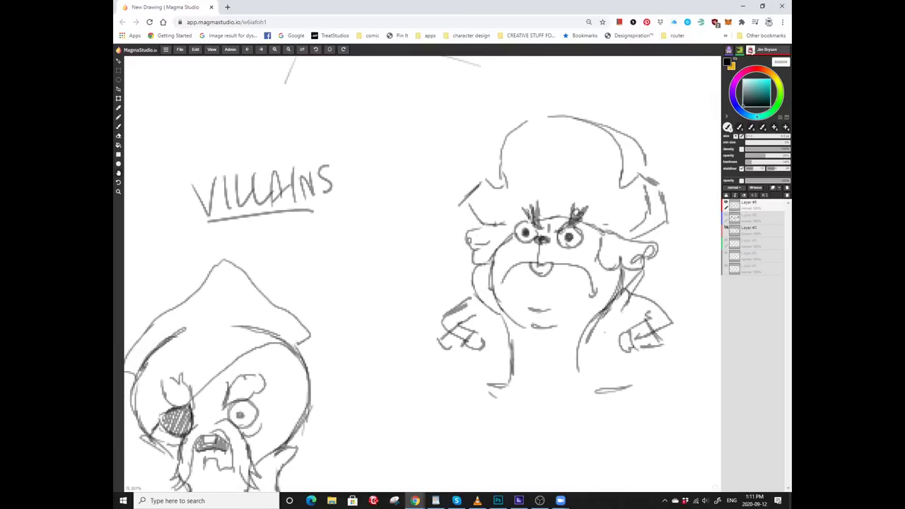
Draw the second villain's curved lower belly line and puffy trouser legs on both sides.
{"action": "left_click_drag", "start_coordinate": [527, 330], "coordinate": [496, 288]}
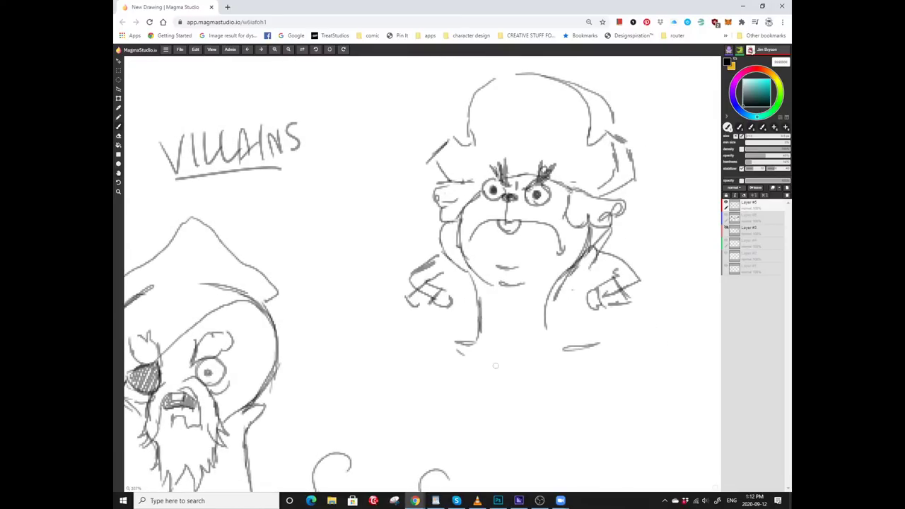
{"action": "left_click_drag", "start_coordinate": [537, 380], "coordinate": [523, 322]}
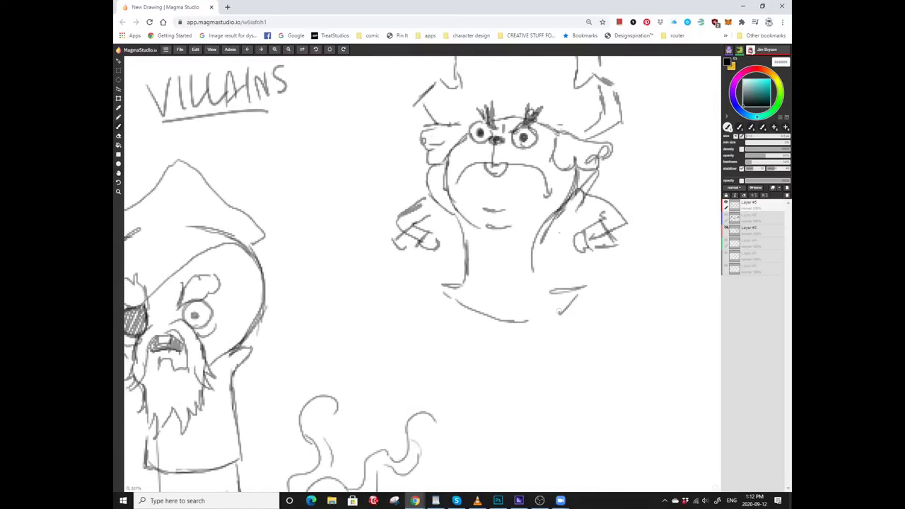
{"action": "mouse_move", "coordinate": [395, 274]}
{"action": "left_mouse_down"}
{"action": "mouse_move", "coordinate": [432, 250]}
{"action": "mouse_move", "coordinate": [499, 301]}
{"action": "mouse_move", "coordinate": [524, 304]}
{"action": "left_mouse_up"}
{"action": "left_click_drag", "start_coordinate": [525, 304], "coordinate": [491, 297]}
{"action": "mouse_move", "coordinate": [585, 264]}
{"action": "left_mouse_down"}
{"action": "mouse_move", "coordinate": [561, 305]}
{"action": "mouse_move", "coordinate": [586, 292]}
{"action": "left_mouse_up"}
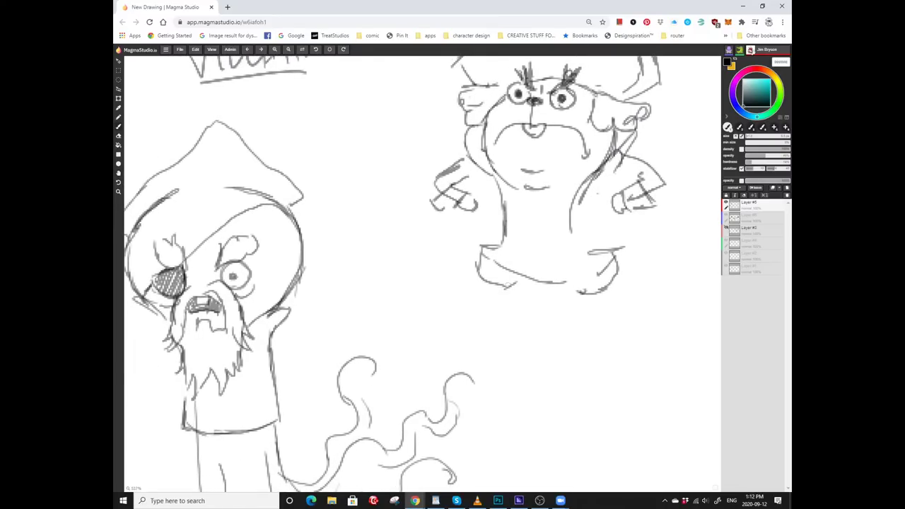
Add short tapered legs beneath the puffy trousers and a double belt line across the second villain's waist.
{"action": "mouse_move", "coordinate": [531, 239]}
{"action": "left_mouse_down"}
{"action": "mouse_move", "coordinate": [517, 285]}
{"action": "mouse_move", "coordinate": [534, 280]}
{"action": "mouse_move", "coordinate": [483, 275]}
{"action": "left_mouse_up"}
{"action": "left_click_drag", "start_coordinate": [465, 353], "coordinate": [503, 316]}
{"action": "left_click_drag", "start_coordinate": [626, 317], "coordinate": [580, 311]}
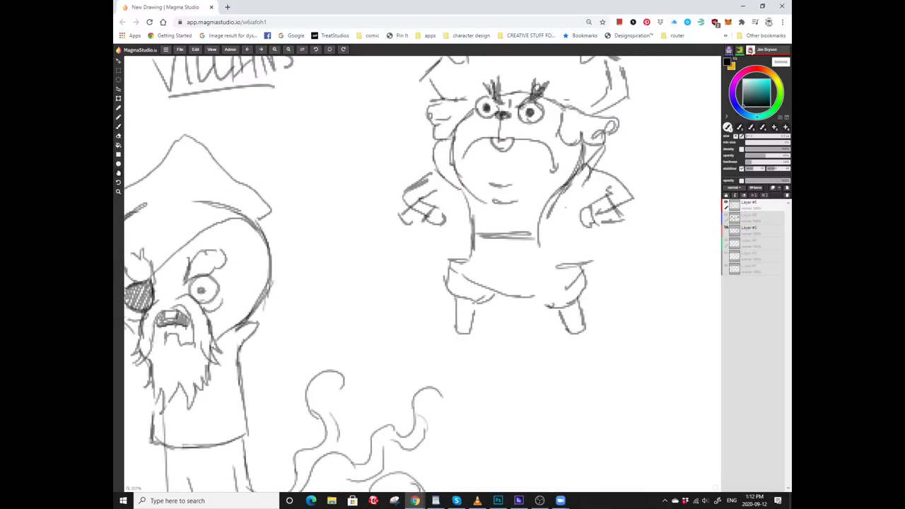
{"action": "left_click_drag", "start_coordinate": [625, 90], "coordinate": [627, 137]}
{"action": "left_click_drag", "start_coordinate": [477, 324], "coordinate": [455, 335]}
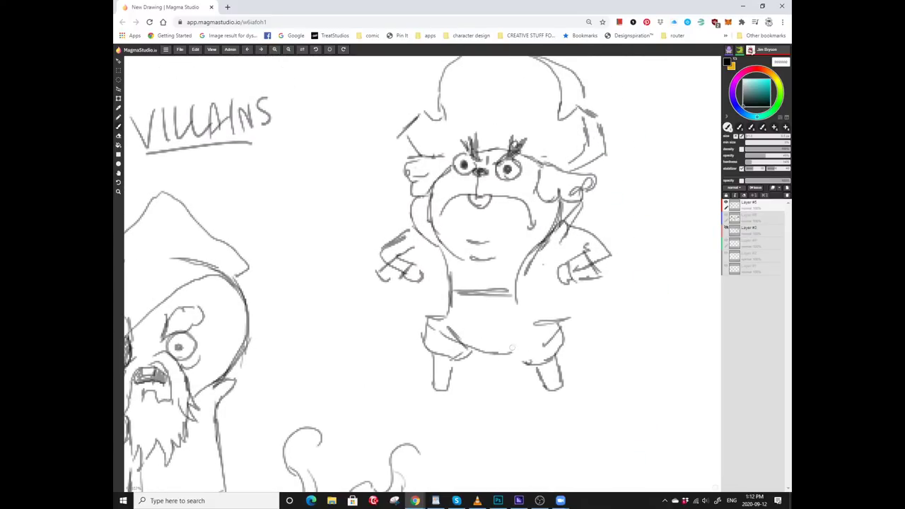
Draw the second villain's open jacket hems on both sides of the waist and a small ear beside the cheek.
{"action": "mouse_move", "coordinate": [444, 300]}
{"action": "left_mouse_down"}
{"action": "mouse_move", "coordinate": [502, 291]}
{"action": "mouse_move", "coordinate": [466, 330]}
{"action": "left_mouse_up"}
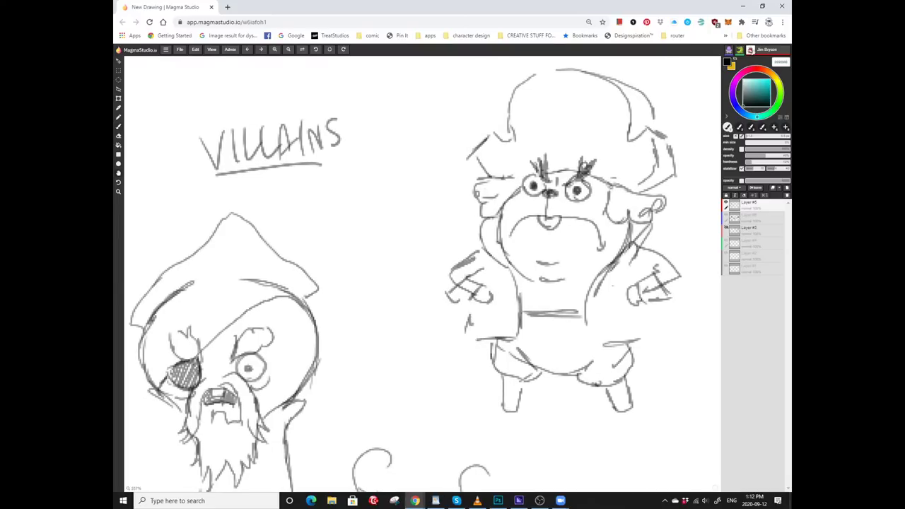
{"action": "left_click_drag", "start_coordinate": [481, 297], "coordinate": [417, 297]}
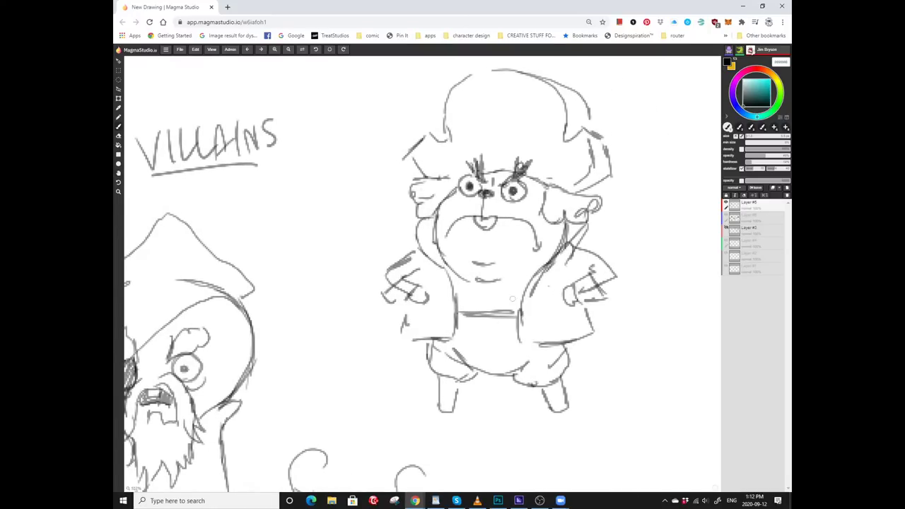
{"action": "left_click_drag", "start_coordinate": [511, 297], "coordinate": [563, 285]}
{"action": "mouse_move", "coordinate": [462, 210]}
{"action": "left_mouse_down"}
{"action": "mouse_move", "coordinate": [461, 242]}
{"action": "mouse_move", "coordinate": [429, 232]}
{"action": "left_mouse_up"}
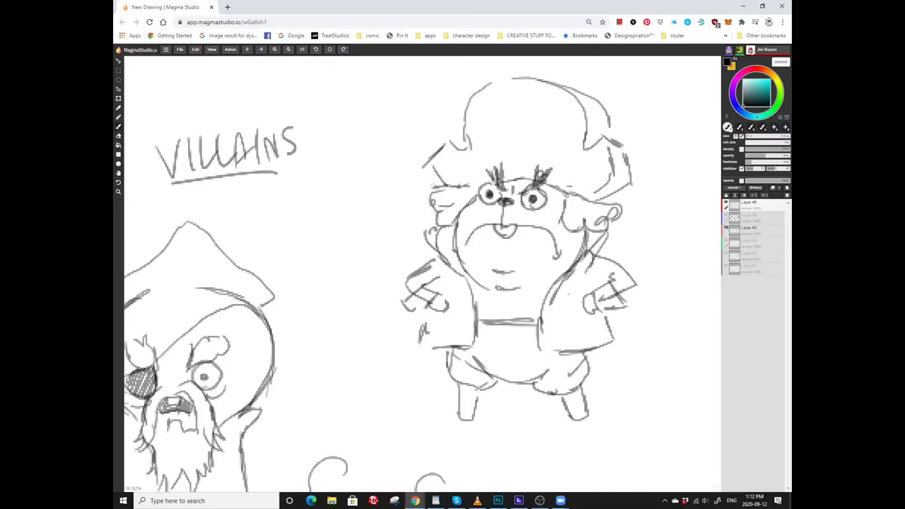
Draw the second villain's wavy neckline under the chin and three squiggly chest lines above the belt.
{"action": "mouse_move", "coordinate": [478, 253]}
{"action": "left_mouse_down"}
{"action": "mouse_move", "coordinate": [516, 267]}
{"action": "mouse_move", "coordinate": [495, 280]}
{"action": "mouse_move", "coordinate": [522, 248]}
{"action": "left_mouse_up"}
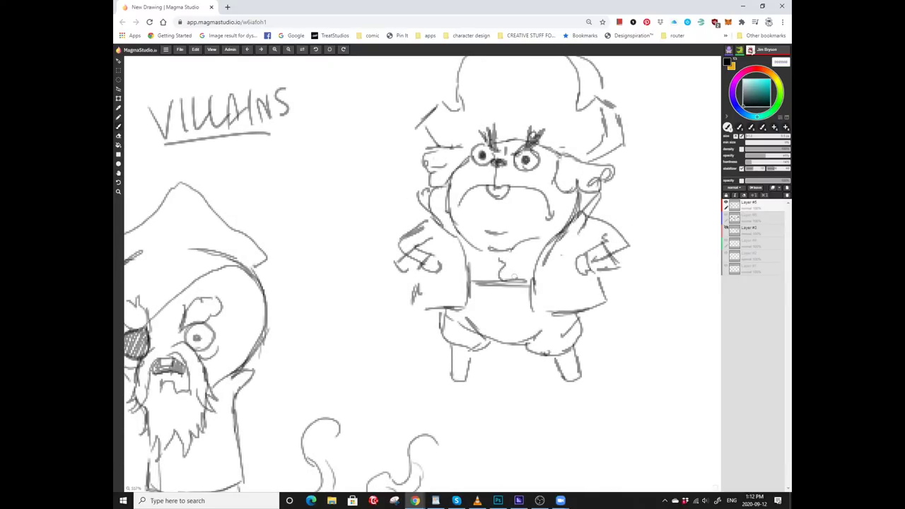
{"action": "mouse_move", "coordinate": [520, 253]}
{"action": "left_mouse_down"}
{"action": "mouse_move", "coordinate": [515, 277]}
{"action": "mouse_move", "coordinate": [479, 272]}
{"action": "left_mouse_up"}
{"action": "mouse_move", "coordinate": [474, 256]}
{"action": "left_mouse_down"}
{"action": "mouse_move", "coordinate": [495, 283]}
{"action": "mouse_move", "coordinate": [472, 305]}
{"action": "mouse_move", "coordinate": [470, 330]}
{"action": "left_mouse_up"}
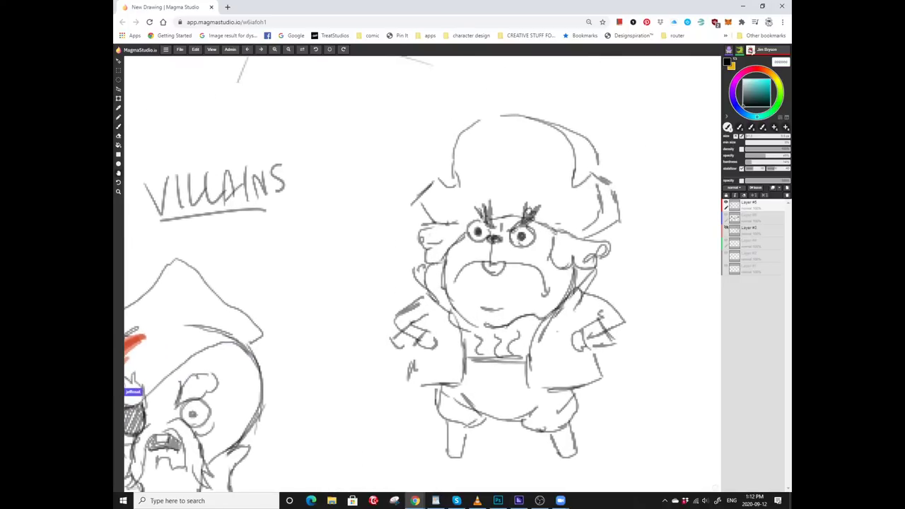
{"action": "left_click_drag", "start_coordinate": [502, 251], "coordinate": [497, 283]}
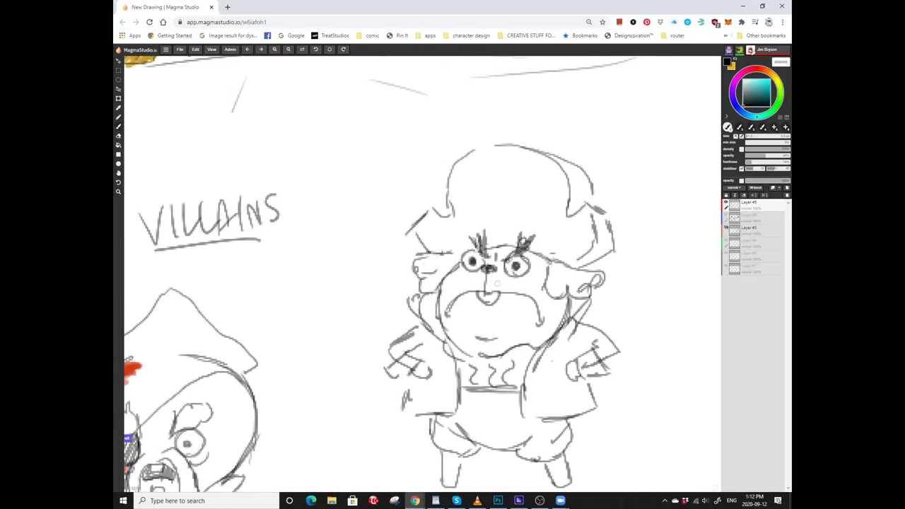
Erase the broken outline of the second villain's hat crown and redraw it as a smooth, continuous dome.
{"action": "left_click_drag", "start_coordinate": [449, 168], "coordinate": [466, 182]}
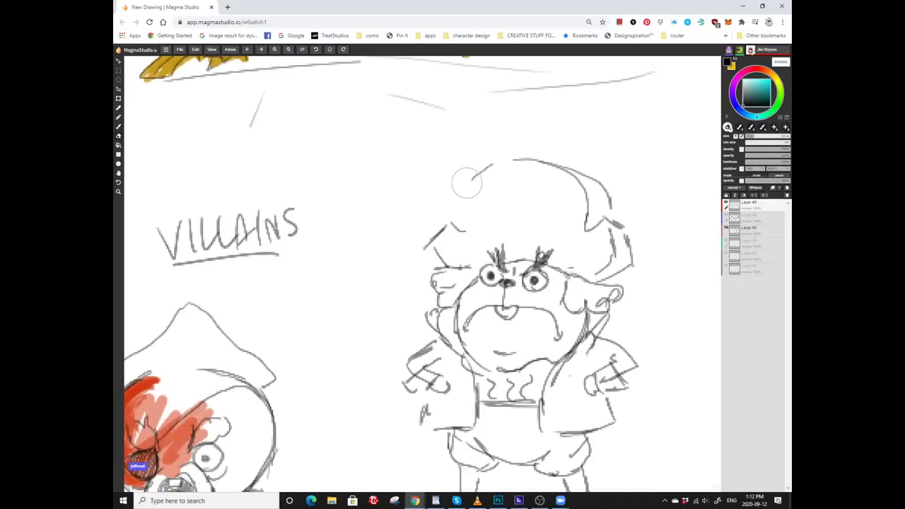
{"action": "mouse_move", "coordinate": [463, 236]}
{"action": "left_mouse_down"}
{"action": "mouse_move", "coordinate": [461, 195]}
{"action": "mouse_move", "coordinate": [545, 138]}
{"action": "left_mouse_up"}
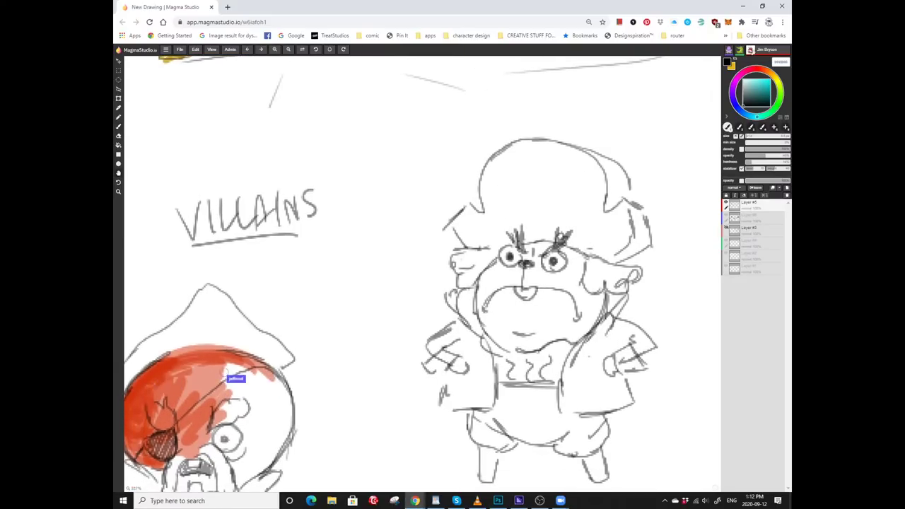
{"action": "key", "text": "ctrl+z"}
{"action": "mouse_move", "coordinate": [460, 208]}
{"action": "left_mouse_down"}
{"action": "mouse_move", "coordinate": [439, 234]}
{"action": "mouse_move", "coordinate": [482, 205]}
{"action": "mouse_move", "coordinate": [382, 217]}
{"action": "mouse_move", "coordinate": [355, 230]}
{"action": "left_mouse_up"}
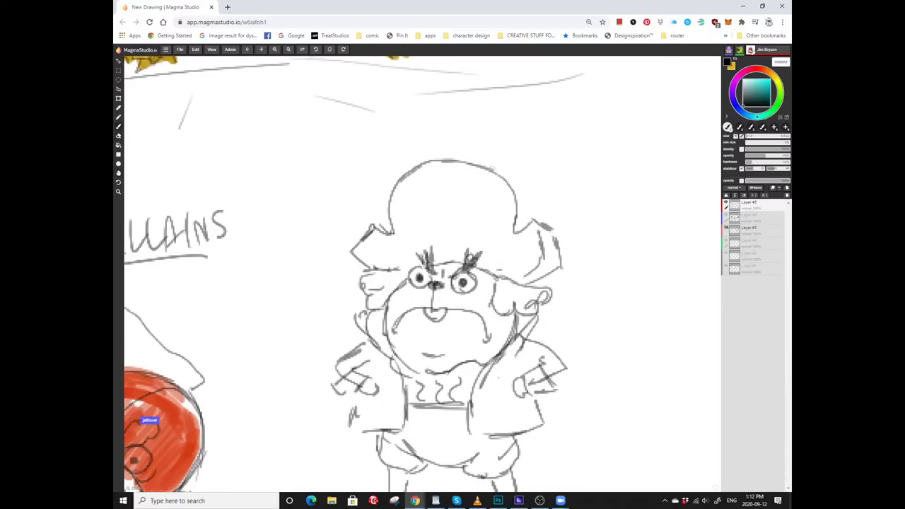
{"action": "left_click_drag", "start_coordinate": [534, 212], "coordinate": [520, 167]}
Clean up and redraw the hat's upturned brim on both sides, erasing the rough overlapping strokes.
{"action": "key", "text": "e"}
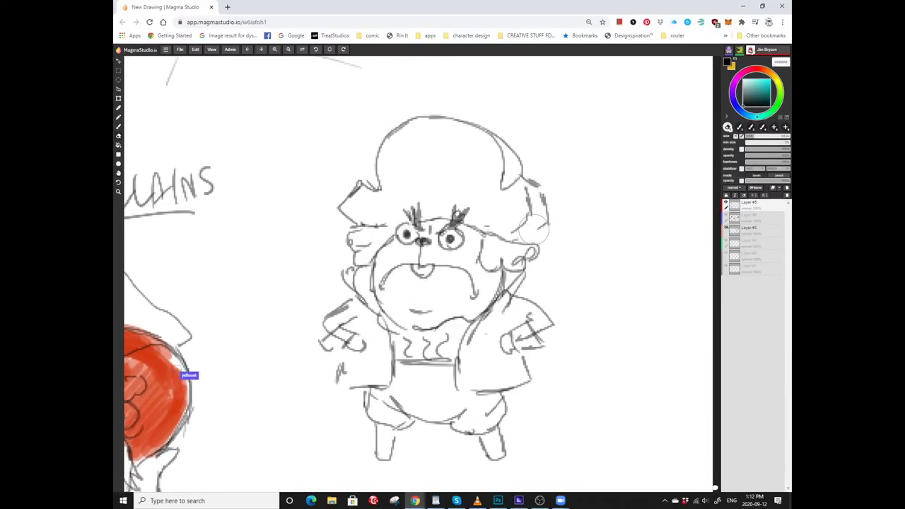
{"action": "mouse_move", "coordinate": [535, 226]}
{"action": "left_mouse_down"}
{"action": "mouse_move", "coordinate": [547, 201]}
{"action": "mouse_move", "coordinate": [535, 186]}
{"action": "mouse_move", "coordinate": [538, 240]}
{"action": "left_mouse_up"}
{"action": "key", "text": "b"}
{"action": "scroll", "coordinate": [385, 273], "scroll_direction": "left", "scroll_amount": 2}
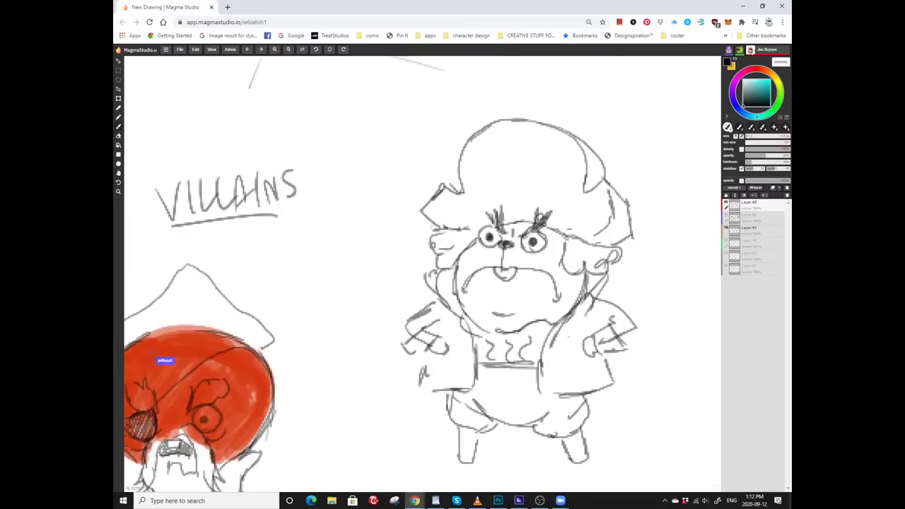
{"action": "scroll", "coordinate": [385, 273], "scroll_direction": "up", "scroll_amount": 1}
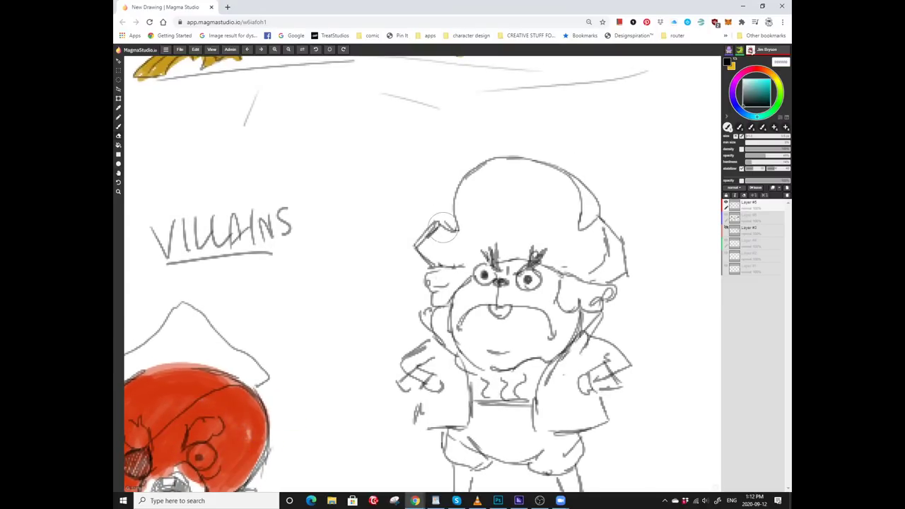
{"action": "key", "text": "e"}
{"action": "mouse_move", "coordinate": [418, 244]}
{"action": "left_mouse_down"}
{"action": "mouse_move", "coordinate": [446, 216]}
{"action": "mouse_move", "coordinate": [431, 226]}
{"action": "mouse_move", "coordinate": [456, 228]}
{"action": "left_mouse_up"}
{"action": "key", "text": "b"}
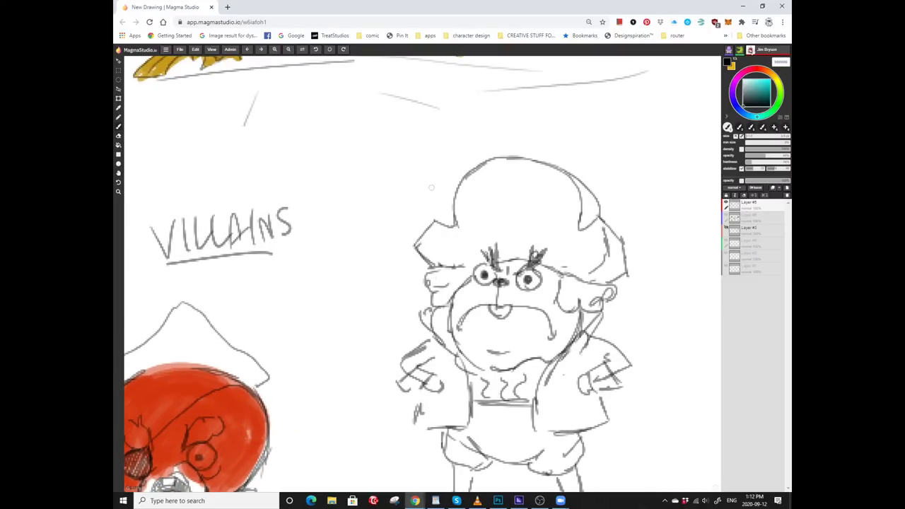
Draw a rectangular buckle with an inner detail on the second villain's belt.
{"action": "key", "text": "z"}
{"action": "mouse_move", "coordinate": [388, 293]}
{"action": "left_mouse_down"}
{"action": "mouse_move", "coordinate": [377, 233]}
{"action": "mouse_move", "coordinate": [359, 212]}
{"action": "mouse_move", "coordinate": [371, 212]}
{"action": "mouse_move", "coordinate": [391, 160]}
{"action": "mouse_move", "coordinate": [403, 193]}
{"action": "left_mouse_up"}
{"action": "key", "text": "b"}
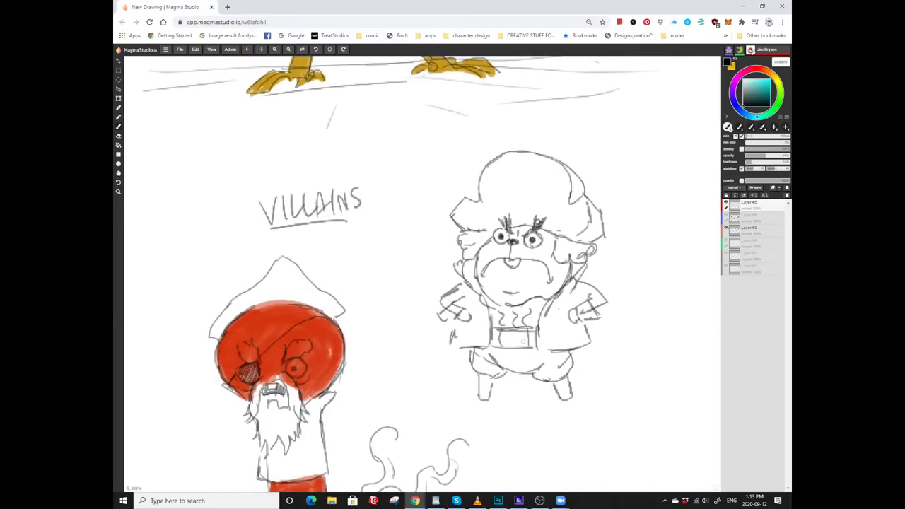
{"action": "left_click_drag", "start_coordinate": [385, 214], "coordinate": [402, 193]}
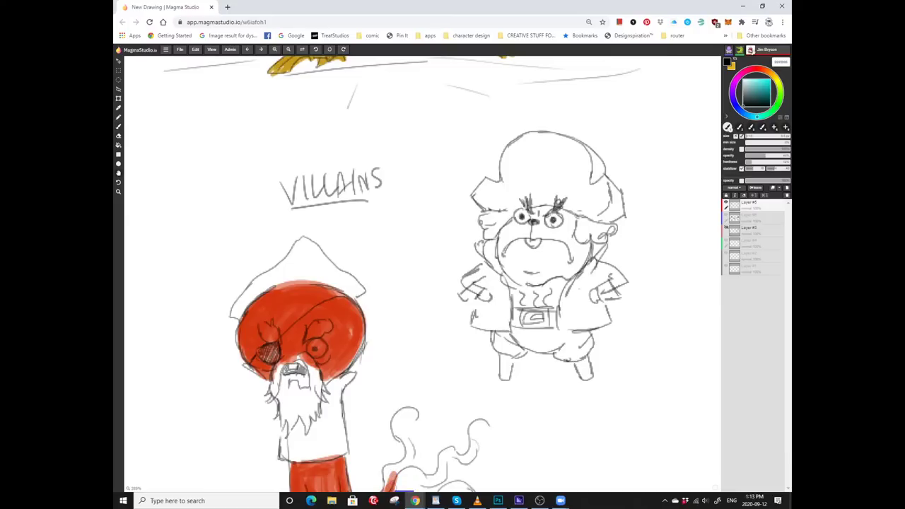
Draw a large bushy tail rising behind the second villain and curling into a spiral at its end.
{"action": "mouse_move", "coordinate": [389, 484]}
{"action": "left_mouse_down"}
{"action": "mouse_move", "coordinate": [367, 480]}
{"action": "mouse_move", "coordinate": [399, 438]}
{"action": "mouse_move", "coordinate": [404, 401]}
{"action": "mouse_move", "coordinate": [343, 424]}
{"action": "mouse_move", "coordinate": [353, 441]}
{"action": "mouse_move", "coordinate": [328, 485]}
{"action": "left_mouse_up"}
{"action": "left_click_drag", "start_coordinate": [573, 304], "coordinate": [620, 283]}
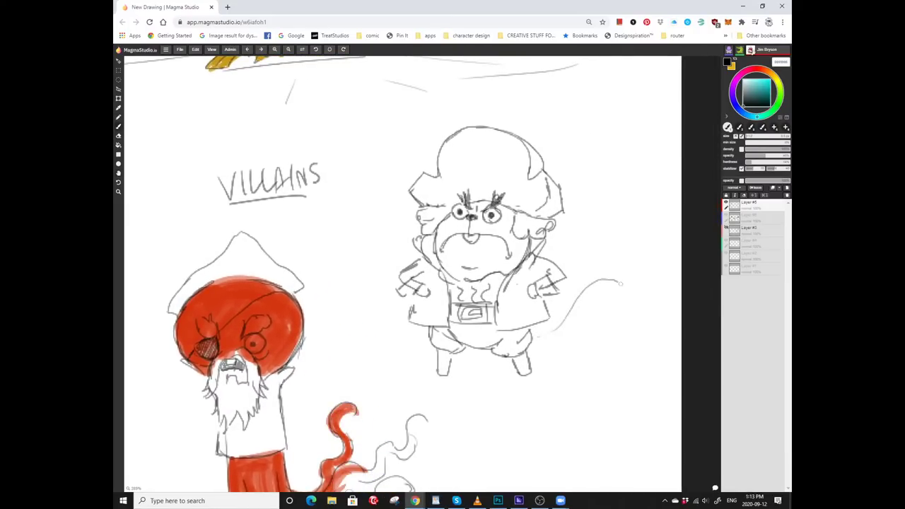
{"action": "left_click_drag", "start_coordinate": [615, 320], "coordinate": [607, 334]}
{"action": "mouse_move", "coordinate": [548, 274]}
{"action": "left_mouse_down"}
{"action": "mouse_move", "coordinate": [580, 244]}
{"action": "mouse_move", "coordinate": [639, 300]}
{"action": "mouse_move", "coordinate": [581, 331]}
{"action": "mouse_move", "coordinate": [573, 354]}
{"action": "mouse_move", "coordinate": [574, 344]}
{"action": "left_mouse_up"}
{"action": "key", "text": "ctrl+z"}
{"action": "left_click_drag", "start_coordinate": [406, 479], "coordinate": [436, 469]}
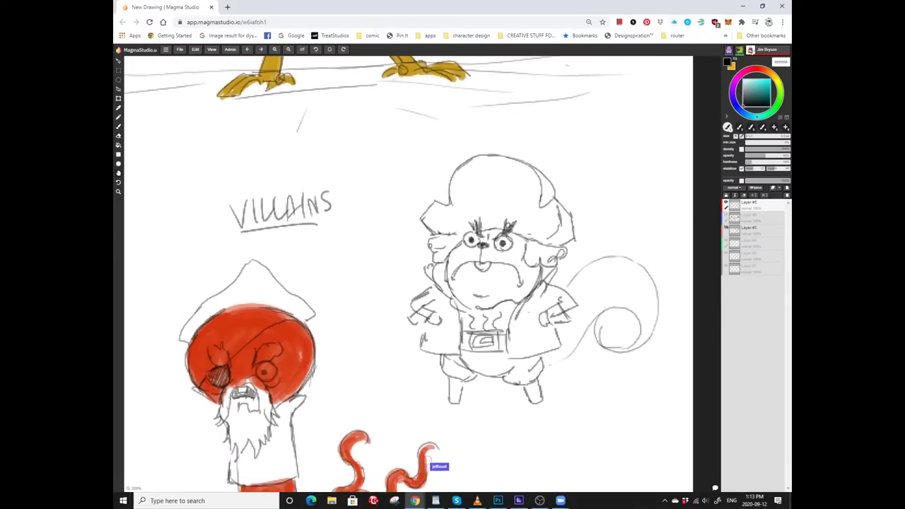
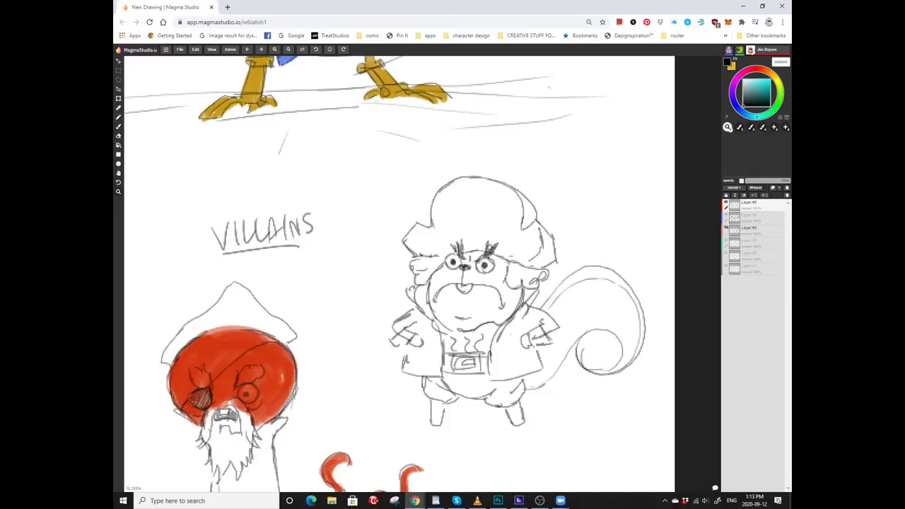
Letter the underlined name NO BEARD beside the second villain's hat.
{"action": "scroll", "coordinate": [416, 273], "scroll_direction": "up", "scroll_amount": 5}
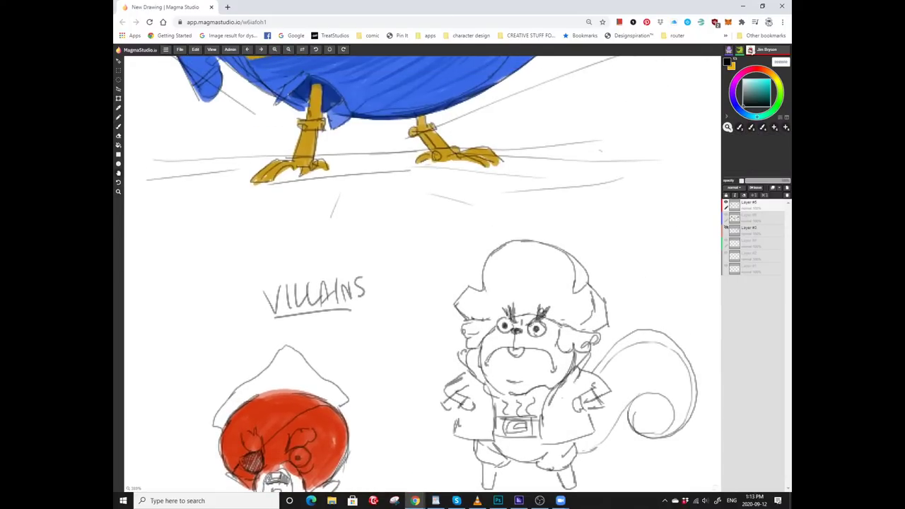
{"action": "mouse_move", "coordinate": [605, 258]}
{"action": "left_mouse_down"}
{"action": "mouse_move", "coordinate": [522, 239]}
{"action": "mouse_move", "coordinate": [541, 232]}
{"action": "mouse_move", "coordinate": [525, 261]}
{"action": "mouse_move", "coordinate": [517, 245]}
{"action": "mouse_move", "coordinate": [541, 258]}
{"action": "mouse_move", "coordinate": [556, 250]}
{"action": "left_mouse_up"}
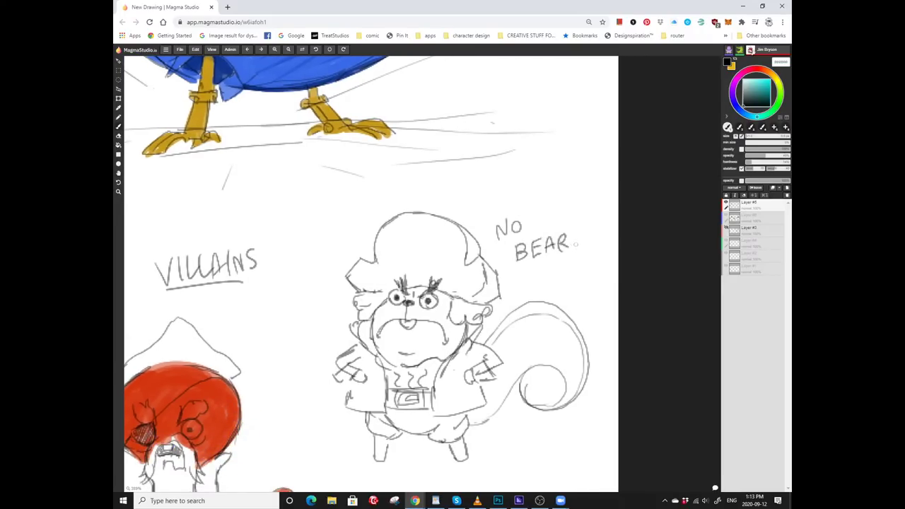
Start a third figure in the blank area beside the squid pirate with a wide arched top outline and drooping ends.
{"action": "key", "text": "z"}
{"action": "scroll", "coordinate": [391, 317], "scroll_direction": "up", "scroll_amount": 2}
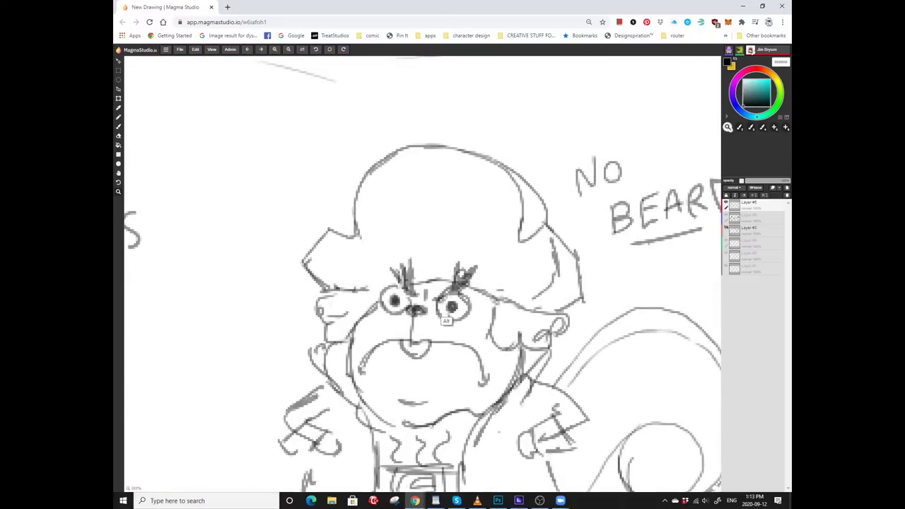
{"action": "scroll", "coordinate": [392, 317], "scroll_direction": "down", "scroll_amount": 5}
{"action": "scroll", "coordinate": [392, 316], "scroll_direction": "up", "scroll_amount": 3}
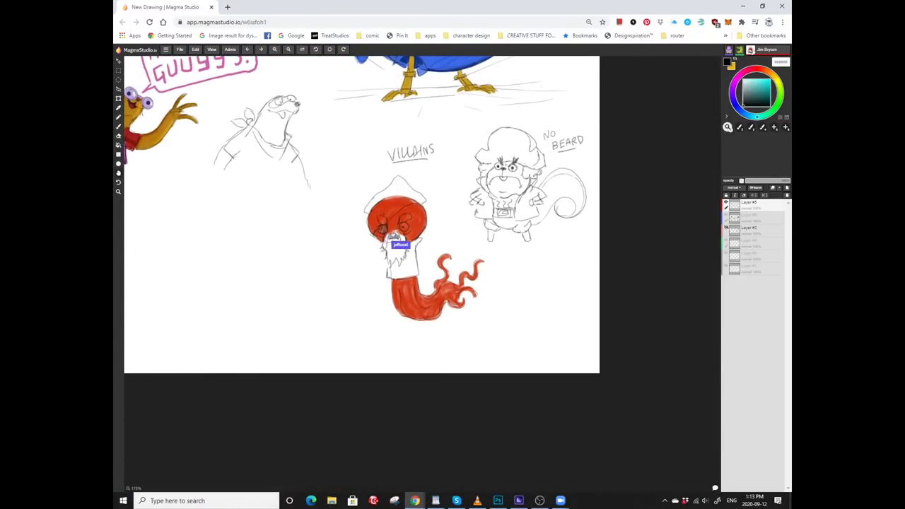
{"action": "scroll", "coordinate": [422, 253], "scroll_direction": "left", "scroll_amount": 5}
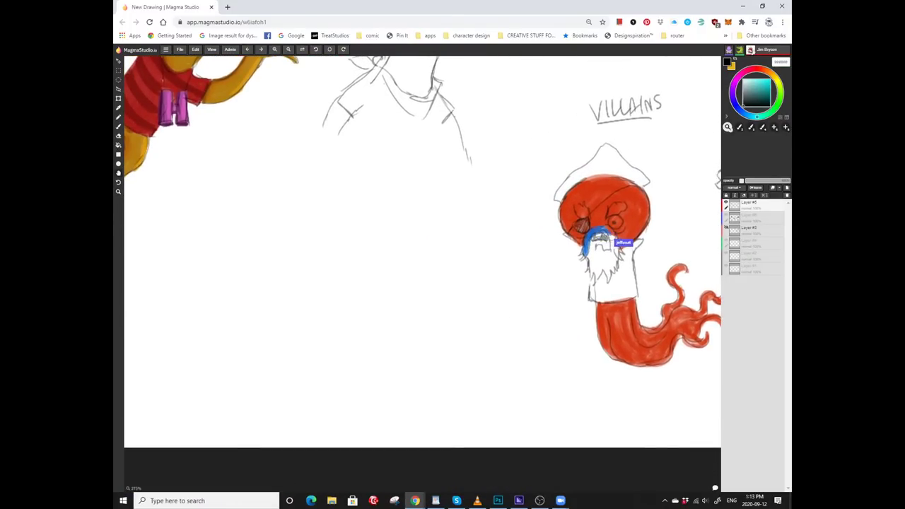
{"action": "scroll", "coordinate": [537, 302], "scroll_direction": "up", "scroll_amount": 2}
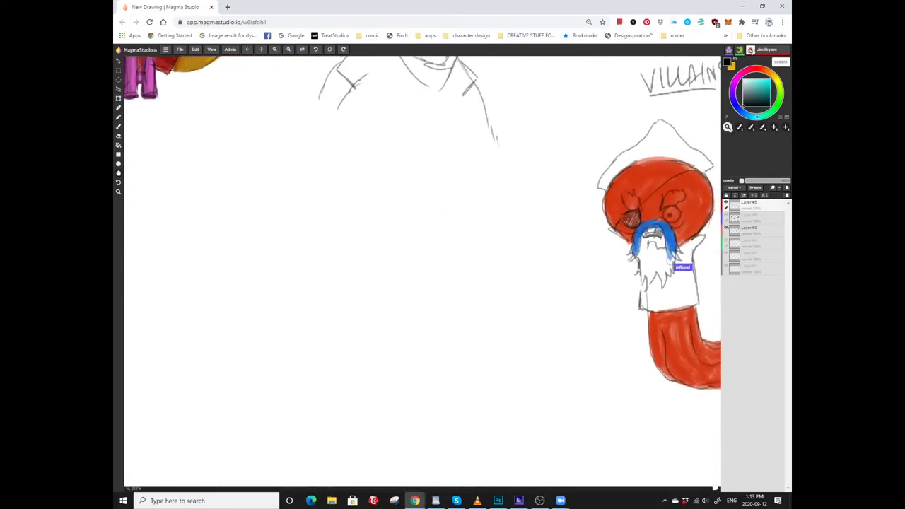
{"action": "key", "text": "b"}
{"action": "mouse_move", "coordinate": [539, 270]}
{"action": "left_mouse_down"}
{"action": "mouse_move", "coordinate": [508, 209]}
{"action": "mouse_move", "coordinate": [454, 203]}
{"action": "mouse_move", "coordinate": [402, 231]}
{"action": "left_mouse_up"}
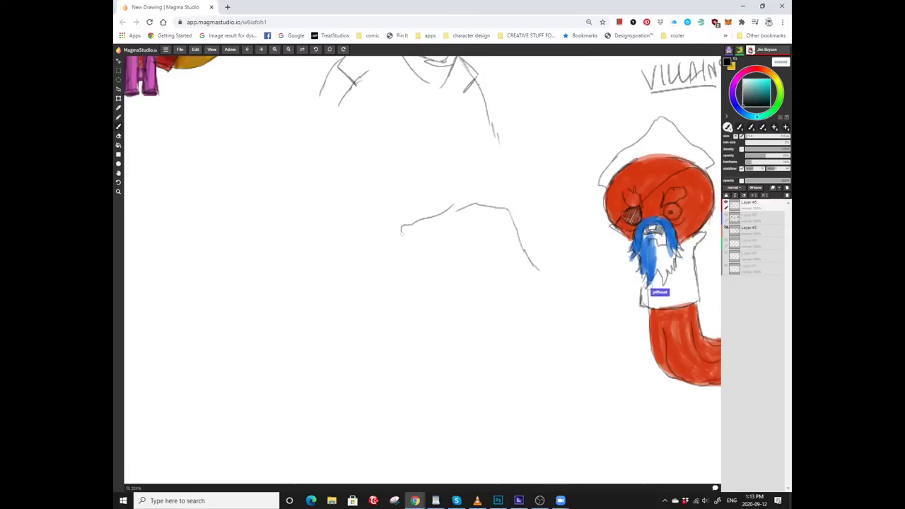
{"action": "left_click_drag", "start_coordinate": [506, 212], "coordinate": [557, 239]}
{"action": "scroll", "coordinate": [422, 274], "scroll_direction": "up", "scroll_amount": 1}
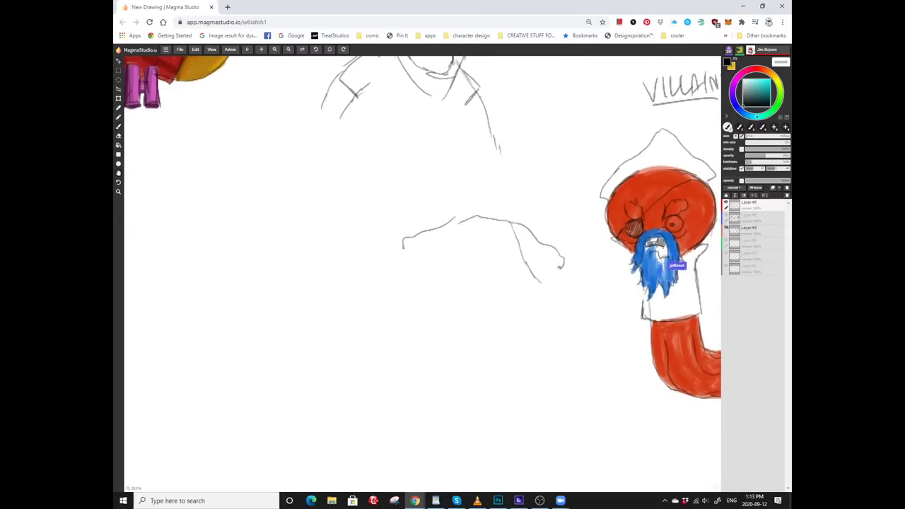
Draw the third figure's round face beneath the arch and curled tufts at both sides.
{"action": "left_click_drag", "start_coordinate": [540, 286], "coordinate": [516, 288]}
{"action": "scroll", "coordinate": [527, 289], "scroll_direction": "left", "scroll_amount": 1}
{"action": "mouse_move", "coordinate": [460, 246]}
{"action": "left_mouse_down"}
{"action": "mouse_move", "coordinate": [463, 275]}
{"action": "mouse_move", "coordinate": [514, 297]}
{"action": "left_mouse_up"}
{"action": "scroll", "coordinate": [514, 297], "scroll_direction": "right", "scroll_amount": 1}
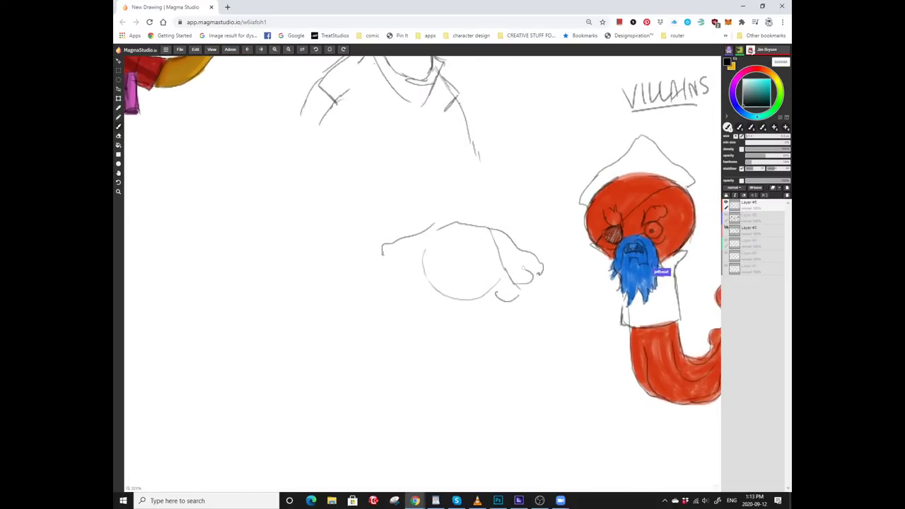
{"action": "scroll", "coordinate": [414, 259], "scroll_direction": "left", "scroll_amount": 1}
{"action": "scroll", "coordinate": [415, 259], "scroll_direction": "up", "scroll_amount": 1}
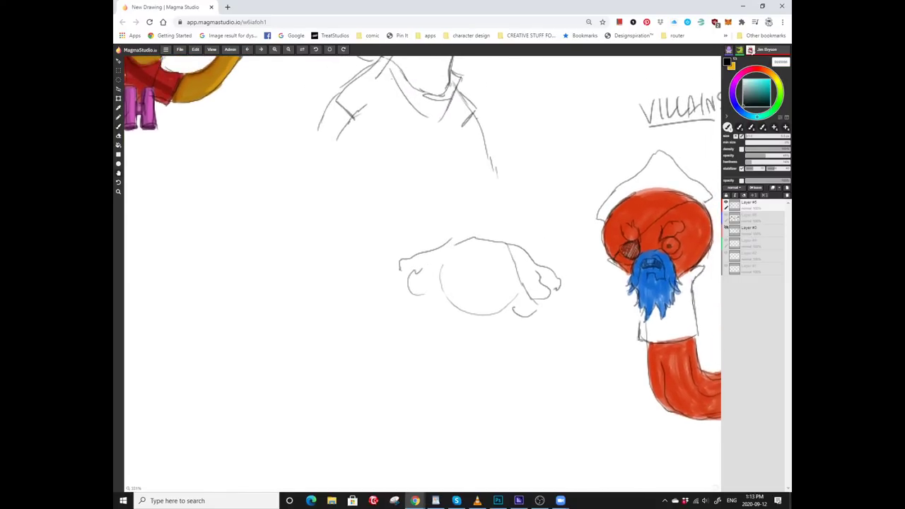
Add rounded upper lobes on both sides of the third figure's head and close the tuft beside its face.
{"action": "scroll", "coordinate": [415, 258], "scroll_direction": "right", "scroll_amount": 1}
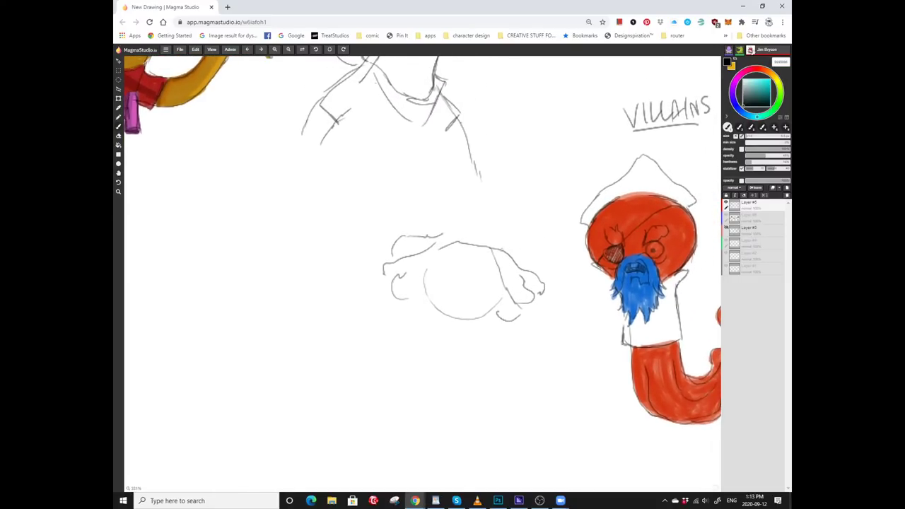
{"action": "scroll", "coordinate": [416, 259], "scroll_direction": "left", "scroll_amount": 1}
{"action": "scroll", "coordinate": [416, 259], "scroll_direction": "down", "scroll_amount": 2}
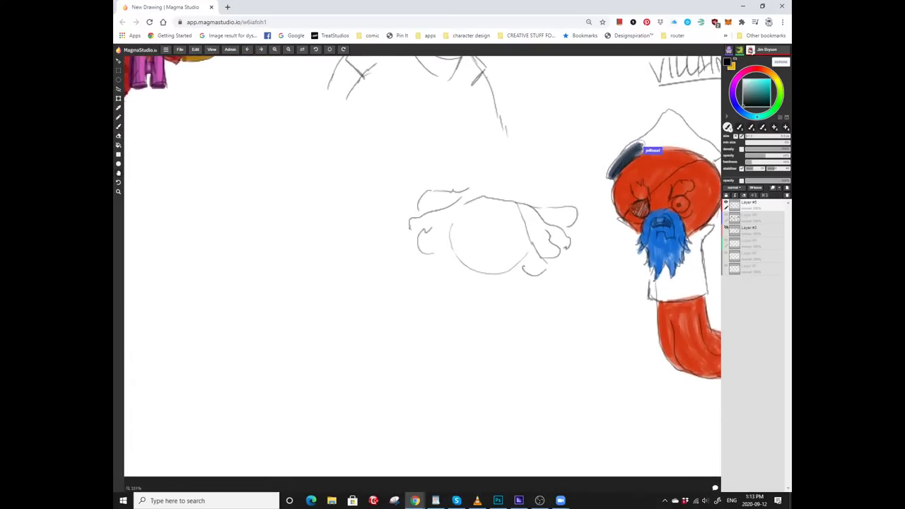
{"action": "scroll", "coordinate": [444, 243], "scroll_direction": "down", "scroll_amount": 2}
{"action": "scroll", "coordinate": [444, 243], "scroll_direction": "right", "scroll_amount": 1}
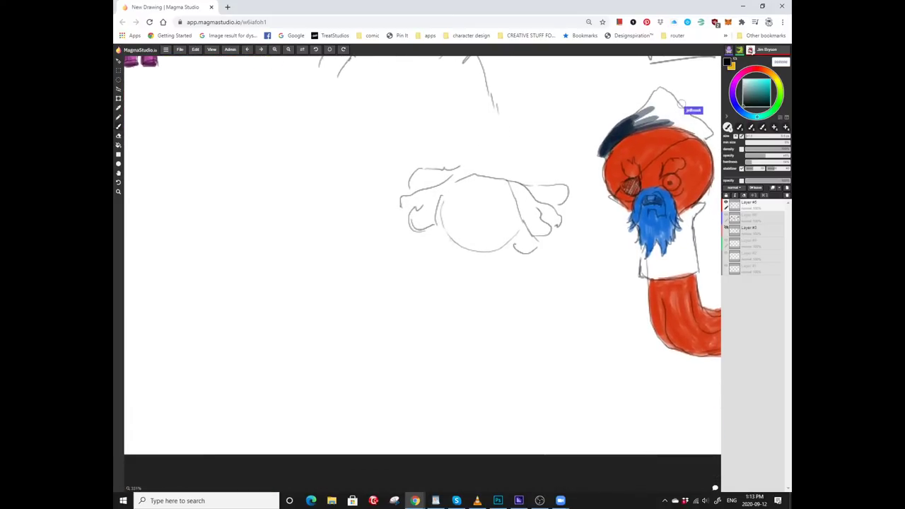
Draw the third figure's upper body beneath the round face, with sloping sides that curve in at the waist.
{"action": "left_click_drag", "start_coordinate": [452, 240], "coordinate": [438, 265]}
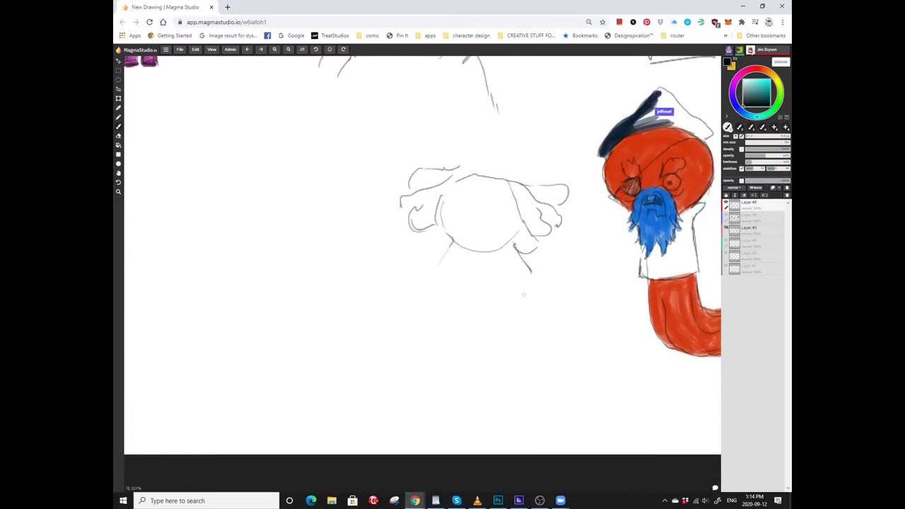
{"action": "mouse_move", "coordinate": [518, 248]}
{"action": "left_mouse_down"}
{"action": "mouse_move", "coordinate": [538, 287]}
{"action": "mouse_move", "coordinate": [486, 299]}
{"action": "left_mouse_up"}
{"action": "mouse_move", "coordinate": [430, 270]}
{"action": "left_mouse_down"}
{"action": "mouse_move", "coordinate": [448, 286]}
{"action": "mouse_move", "coordinate": [484, 289]}
{"action": "mouse_move", "coordinate": [505, 285]}
{"action": "mouse_move", "coordinate": [489, 281]}
{"action": "mouse_move", "coordinate": [495, 272]}
{"action": "left_mouse_up"}
{"action": "scroll", "coordinate": [438, 283], "scroll_direction": "down", "scroll_amount": 2}
{"action": "scroll", "coordinate": [442, 263], "scroll_direction": "up", "scroll_amount": 2}
{"action": "scroll", "coordinate": [442, 263], "scroll_direction": "right", "scroll_amount": 3}
{"action": "scroll", "coordinate": [495, 271], "scroll_direction": "up", "scroll_amount": 1}
{"action": "scroll", "coordinate": [495, 271], "scroll_direction": "left", "scroll_amount": 3}
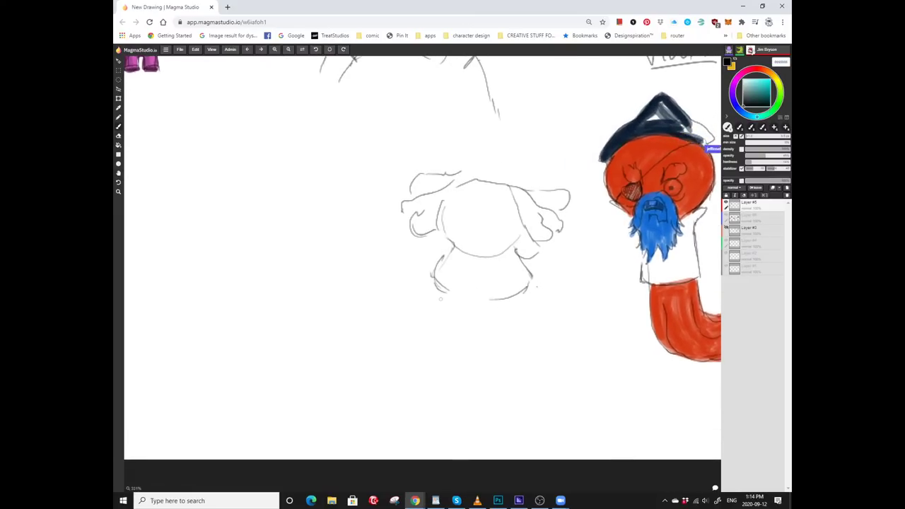
Close the third figure's waist curve and add a short flared skirt with a curved hem beneath it.
{"action": "left_click_drag", "start_coordinate": [439, 290], "coordinate": [449, 304]}
{"action": "scroll", "coordinate": [448, 304], "scroll_direction": "down", "scroll_amount": 1}
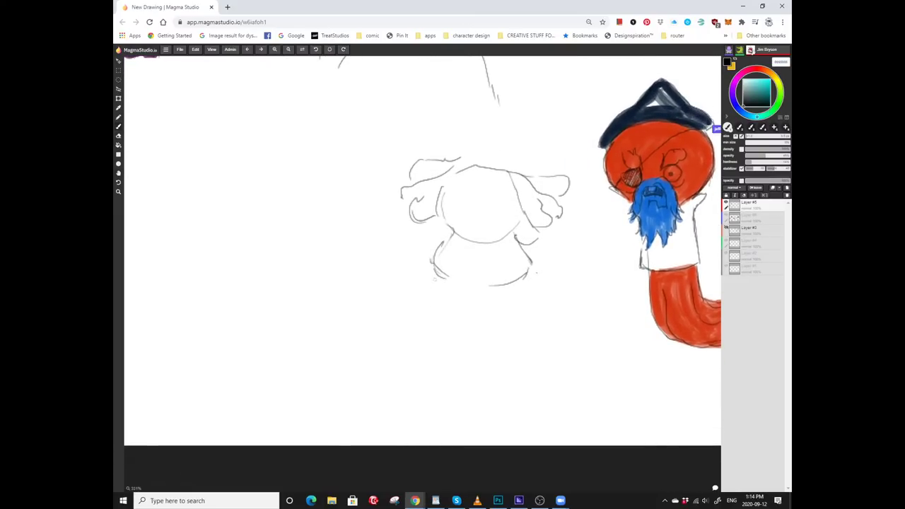
{"action": "left_click_drag", "start_coordinate": [427, 294], "coordinate": [422, 302]}
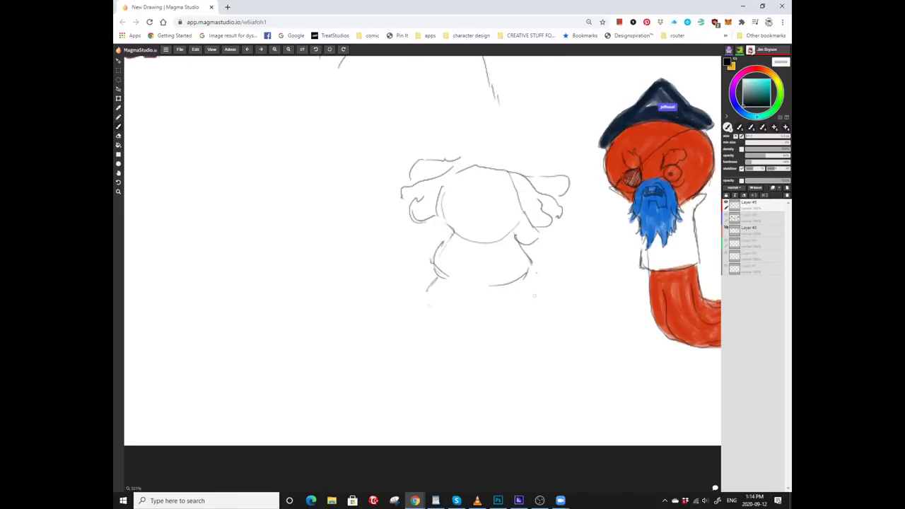
{"action": "left_click_drag", "start_coordinate": [523, 299], "coordinate": [540, 287]}
{"action": "scroll", "coordinate": [447, 311], "scroll_direction": "up", "scroll_amount": 2}
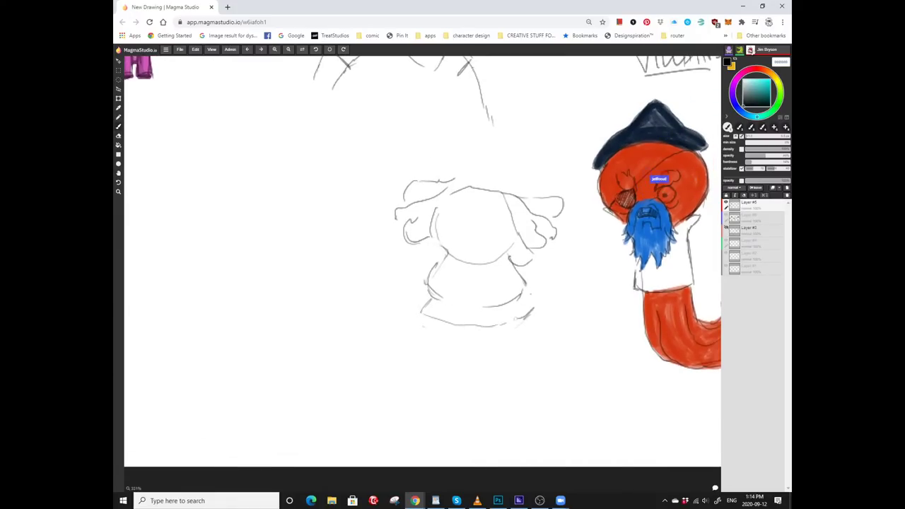
Sketch pointed, outward-flaring sleeves on both sides of the third figure's upper body.
{"action": "scroll", "coordinate": [424, 269], "scroll_direction": "up", "scroll_amount": 2}
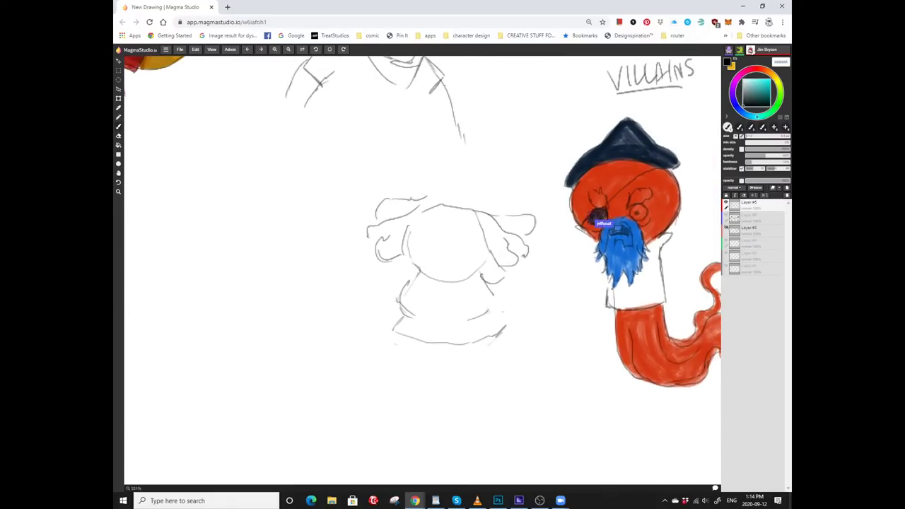
{"action": "scroll", "coordinate": [527, 267], "scroll_direction": "left", "scroll_amount": 2}
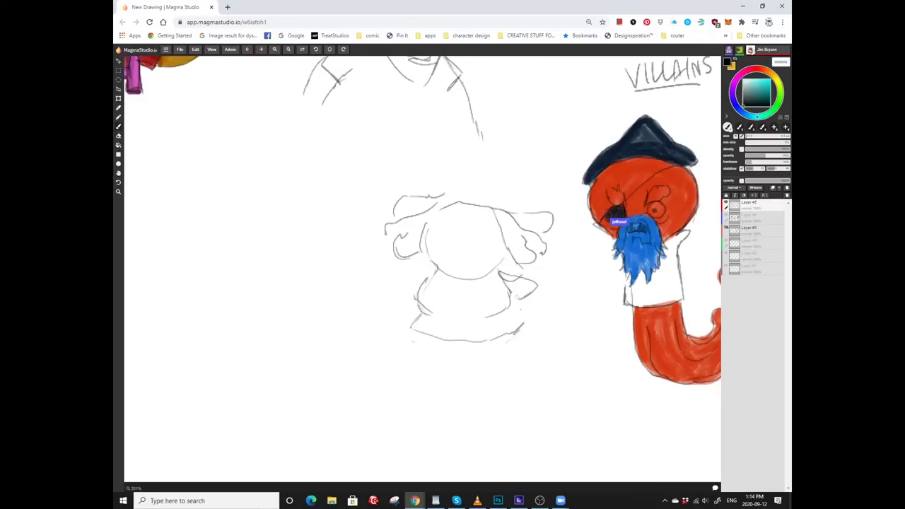
{"action": "scroll", "coordinate": [527, 279], "scroll_direction": "left", "scroll_amount": 2}
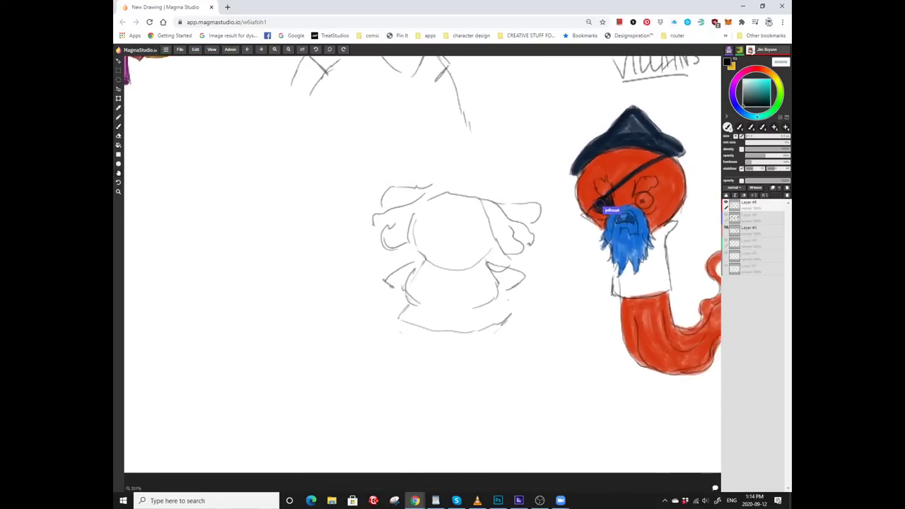
Draw two short legs with rounded ends beneath the skirt, undoing and redrawing their lower outlines.
{"action": "scroll", "coordinate": [424, 268], "scroll_direction": "down", "scroll_amount": 2}
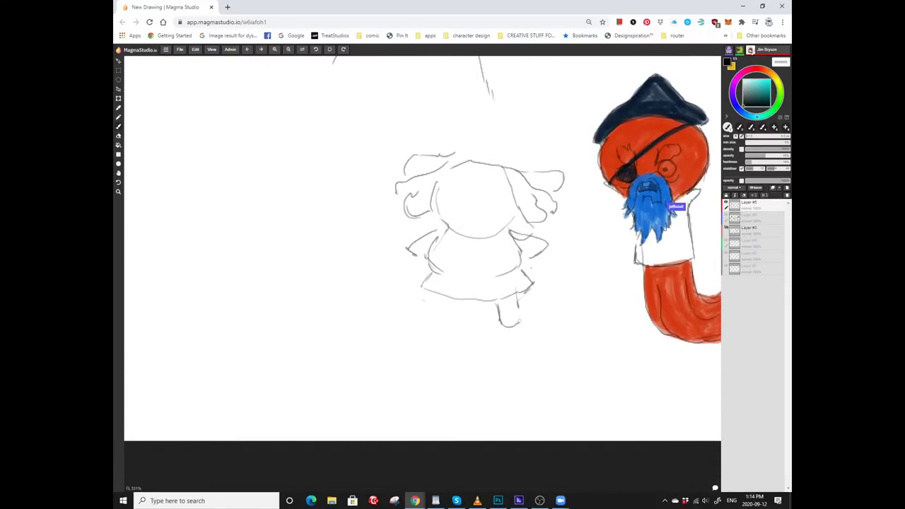
{"action": "scroll", "coordinate": [424, 247], "scroll_direction": "left", "scroll_amount": 2}
{"action": "left_click_drag", "start_coordinate": [464, 306], "coordinate": [477, 316]}
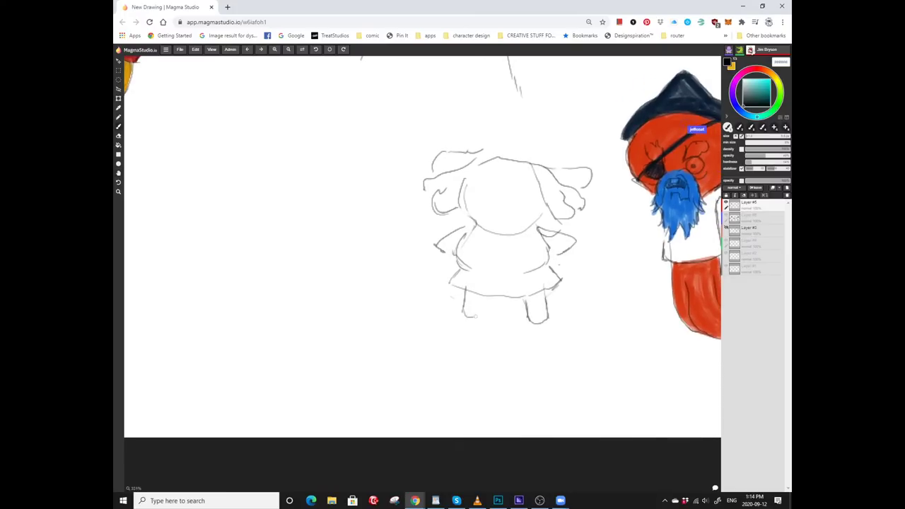
{"action": "scroll", "coordinate": [424, 248], "scroll_direction": "right", "scroll_amount": 2}
{"action": "scroll", "coordinate": [424, 248], "scroll_direction": "up", "scroll_amount": 1}
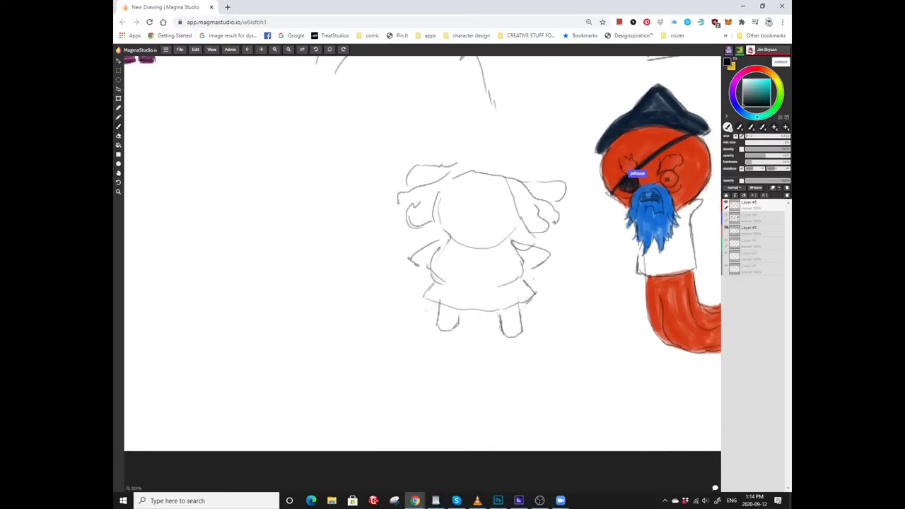
{"action": "left_click_drag", "start_coordinate": [502, 332], "coordinate": [520, 332]}
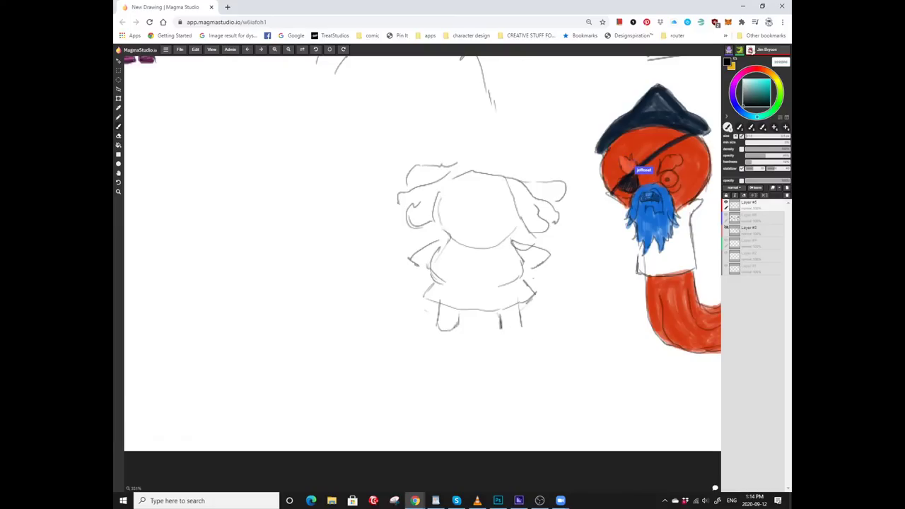
{"action": "key", "text": "ctrl+z"}
{"action": "key", "text": "ctrl+z"}
{"action": "scroll", "coordinate": [499, 329], "scroll_direction": "left", "scroll_amount": 3}
{"action": "left_click_drag", "start_coordinate": [470, 314], "coordinate": [494, 323]}
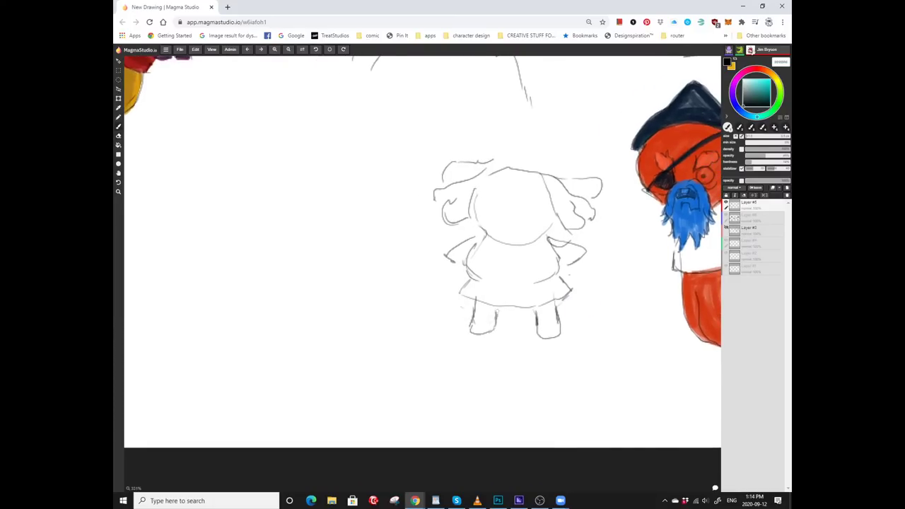
Clear the lines around the third figure's shoulder and draw small fists with fingers on both sides below the face.
{"action": "scroll", "coordinate": [509, 277], "scroll_direction": "up", "scroll_amount": 3}
{"action": "scroll", "coordinate": [508, 277], "scroll_direction": "right", "scroll_amount": 2}
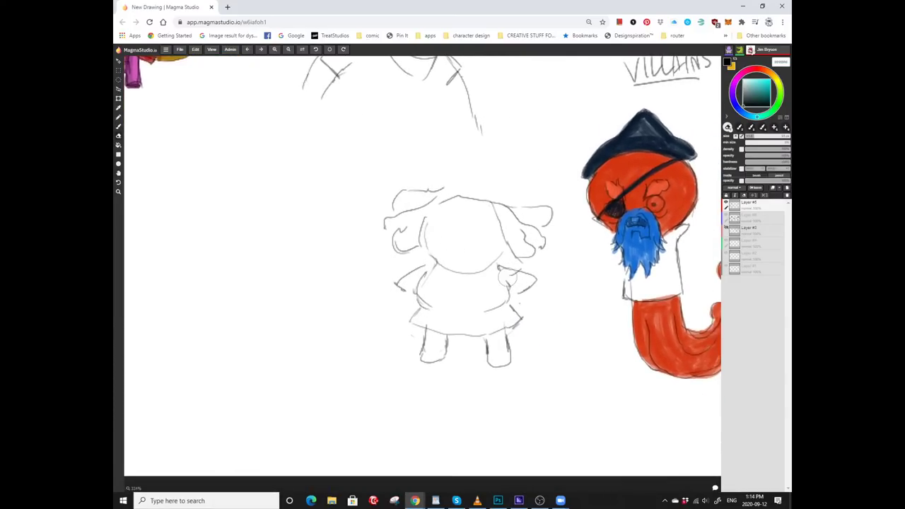
{"action": "key", "text": "b"}
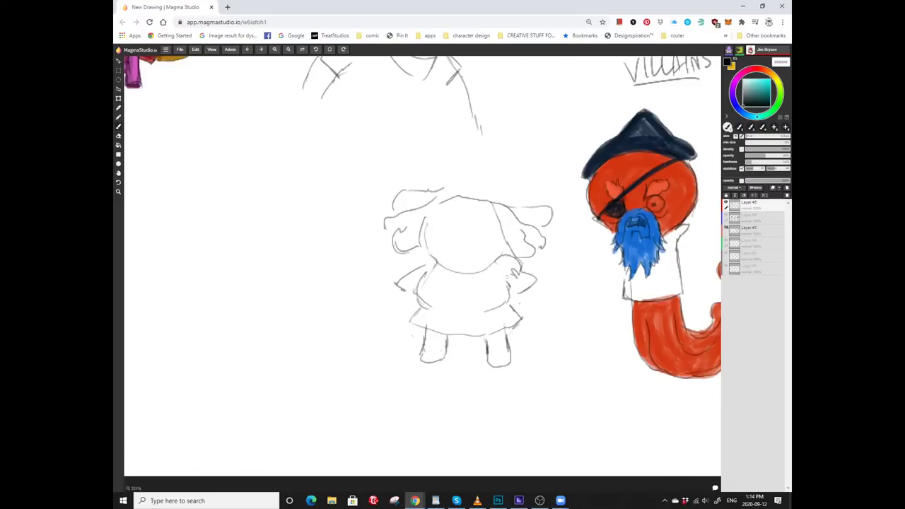
{"action": "scroll", "coordinate": [422, 266], "scroll_direction": "left", "scroll_amount": 2}
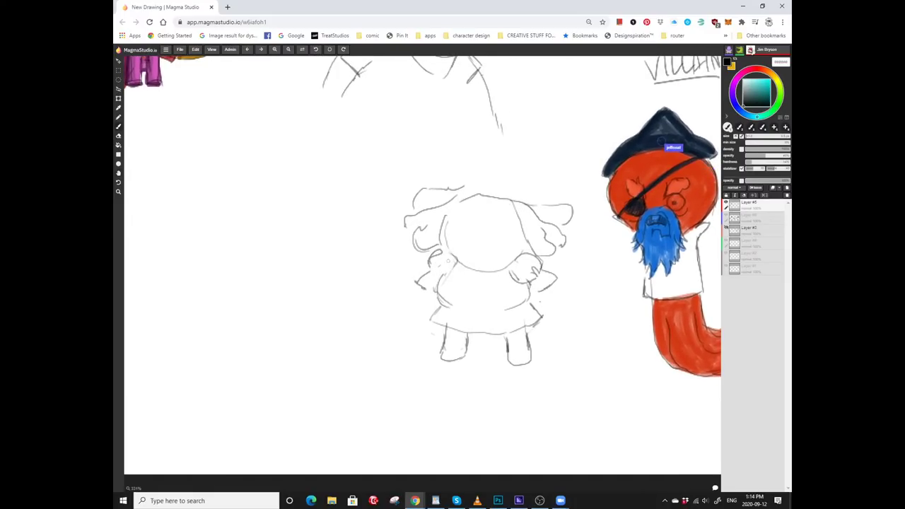
{"action": "scroll", "coordinate": [400, 329], "scroll_direction": "right", "scroll_amount": 1}
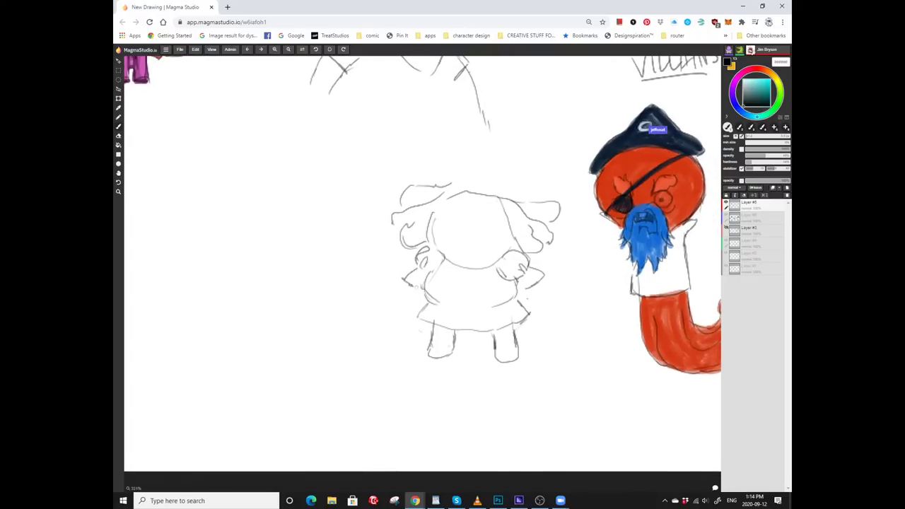
{"action": "scroll", "coordinate": [399, 328], "scroll_direction": "up", "scroll_amount": 1}
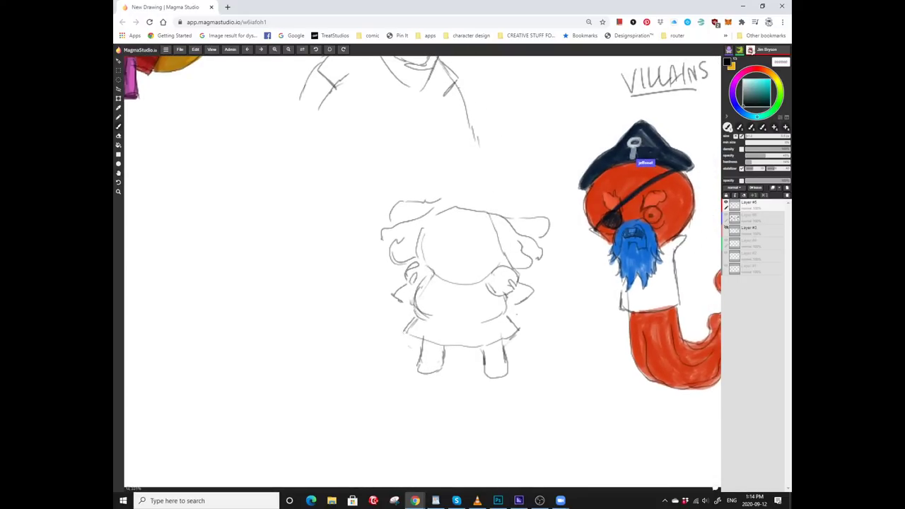
Add strapped shoes with oval openings and sock lines to both of the third figure's legs.
{"action": "scroll", "coordinate": [422, 272], "scroll_direction": "right", "scroll_amount": 1}
{"action": "scroll", "coordinate": [422, 272], "scroll_direction": "down", "scroll_amount": 1}
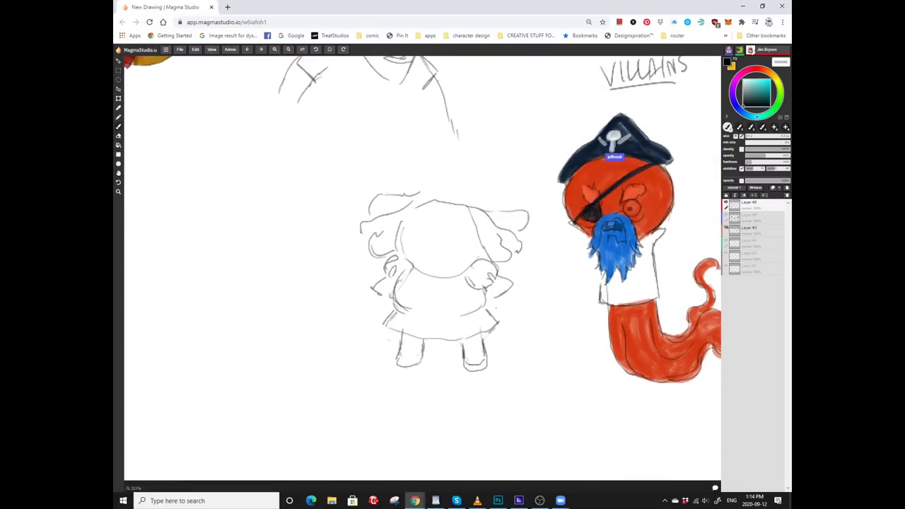
{"action": "scroll", "coordinate": [417, 269], "scroll_direction": "left", "scroll_amount": 2}
{"action": "scroll", "coordinate": [417, 269], "scroll_direction": "down", "scroll_amount": 1}
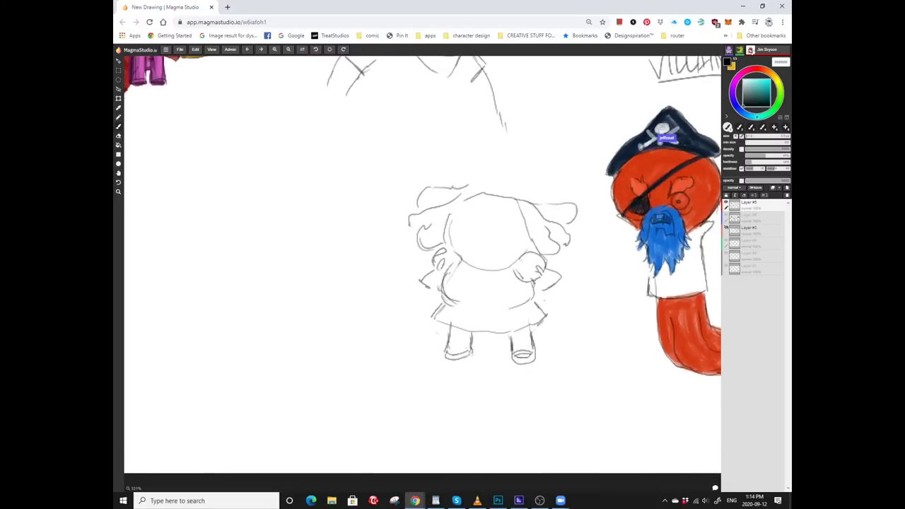
{"action": "scroll", "coordinate": [417, 268], "scroll_direction": "up", "scroll_amount": 1}
{"action": "scroll", "coordinate": [417, 269], "scroll_direction": "right", "scroll_amount": 1}
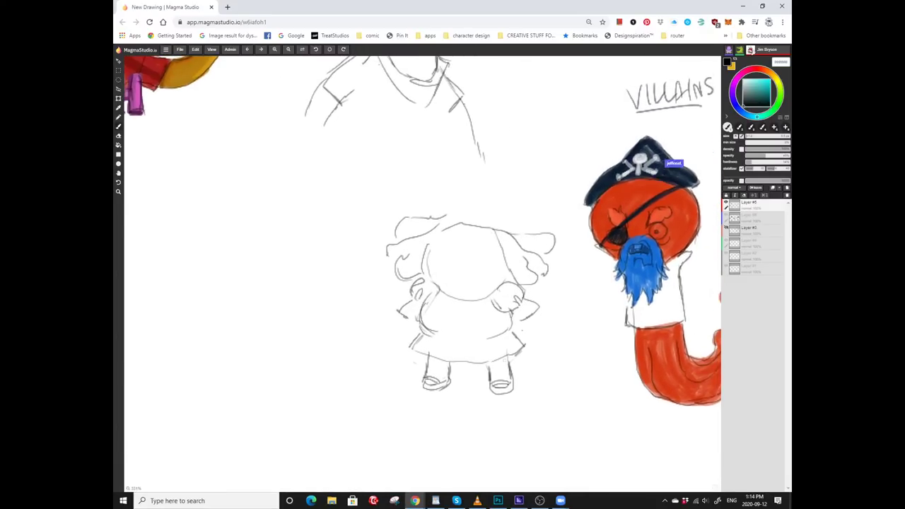
{"action": "scroll", "coordinate": [417, 268], "scroll_direction": "up", "scroll_amount": 1}
{"action": "scroll", "coordinate": [417, 269], "scroll_direction": "left", "scroll_amount": 1}
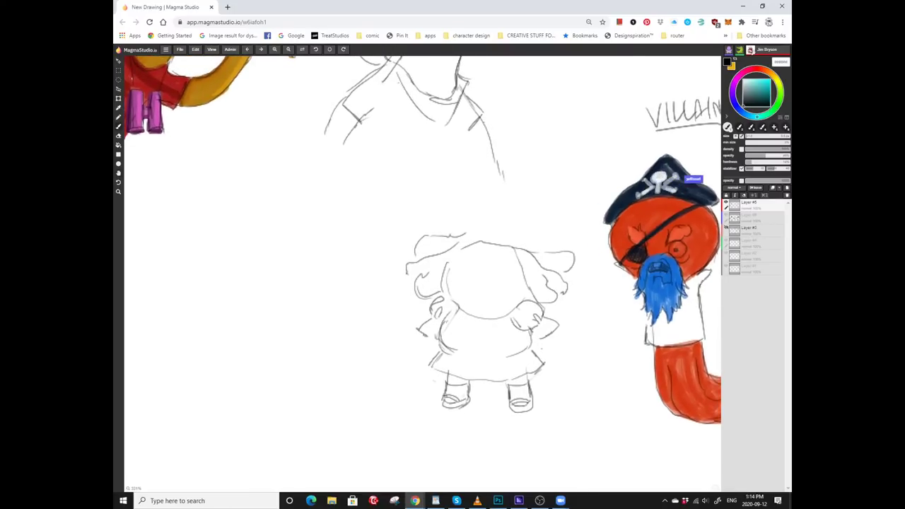
Draw an oval emblem on the front of the dress containing a frowning face with two dot eyes.
{"action": "scroll", "coordinate": [417, 268], "scroll_direction": "down", "scroll_amount": 1}
{"action": "scroll", "coordinate": [418, 268], "scroll_direction": "left", "scroll_amount": 1}
{"action": "mouse_move", "coordinate": [464, 309]}
{"action": "left_mouse_down"}
{"action": "mouse_move", "coordinate": [499, 321]}
{"action": "mouse_move", "coordinate": [502, 304]}
{"action": "mouse_move", "coordinate": [463, 305]}
{"action": "left_mouse_up"}
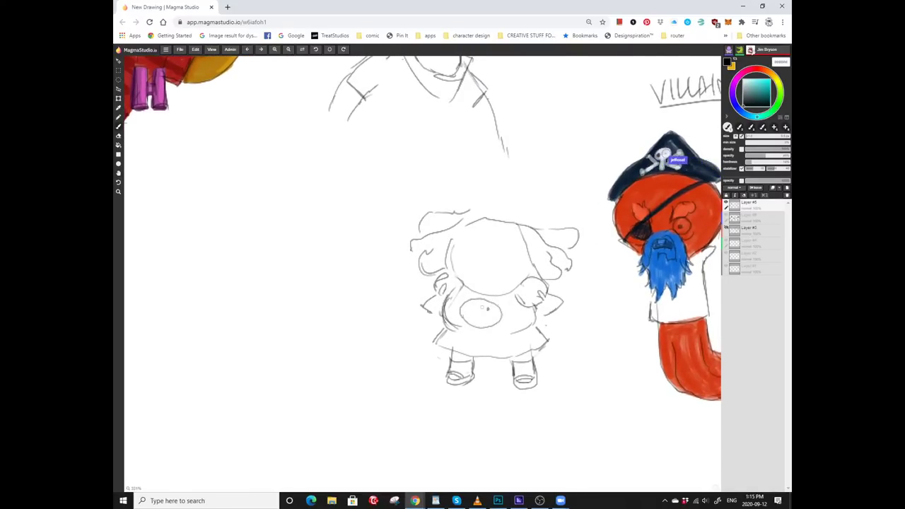
{"action": "scroll", "coordinate": [481, 315], "scroll_direction": "up", "scroll_amount": 3}
{"action": "scroll", "coordinate": [481, 315], "scroll_direction": "right", "scroll_amount": 1}
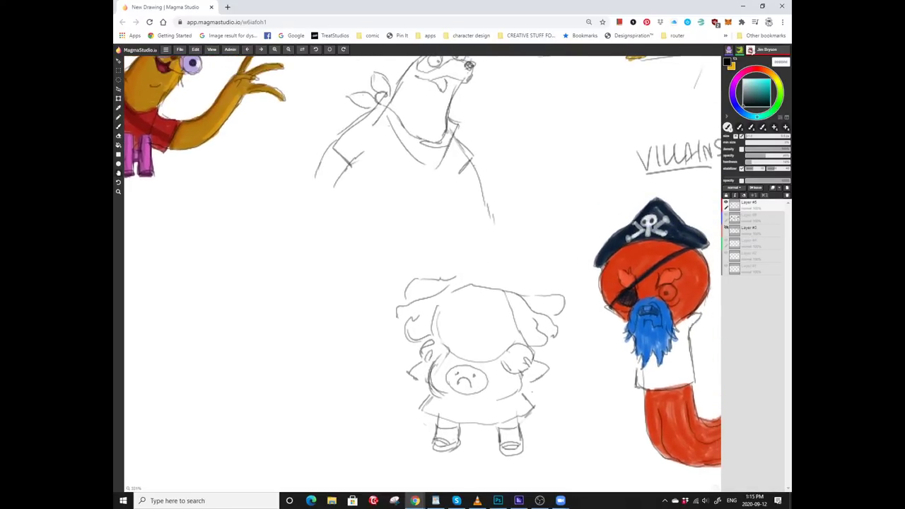
Add a long rounded lock of hair rising from the third figure's head on the side facing the squid pirate.
{"action": "scroll", "coordinate": [479, 316], "scroll_direction": "down", "scroll_amount": 1}
{"action": "scroll", "coordinate": [480, 315], "scroll_direction": "right", "scroll_amount": 1}
{"action": "scroll", "coordinate": [481, 315], "scroll_direction": "up", "scroll_amount": 1}
{"action": "scroll", "coordinate": [481, 315], "scroll_direction": "right", "scroll_amount": 1}
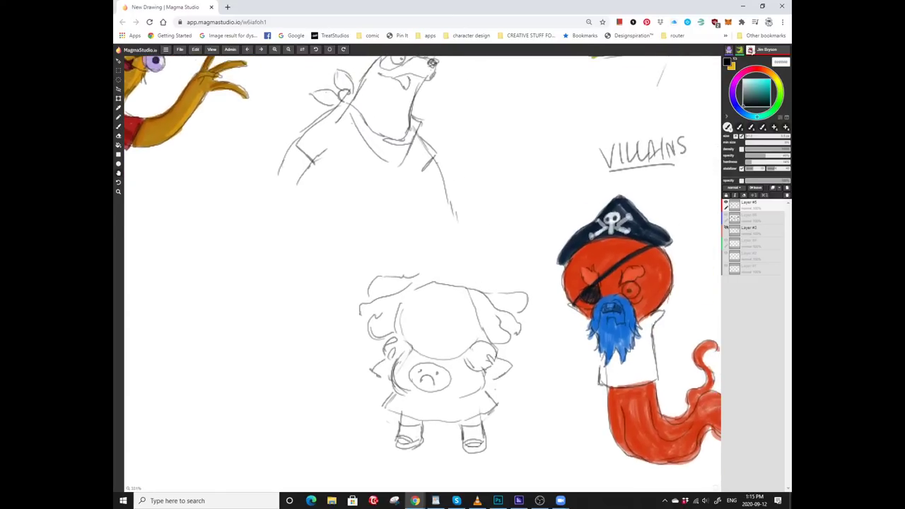
{"action": "scroll", "coordinate": [506, 286], "scroll_direction": "down", "scroll_amount": 1}
{"action": "scroll", "coordinate": [506, 286], "scroll_direction": "left", "scroll_amount": 1}
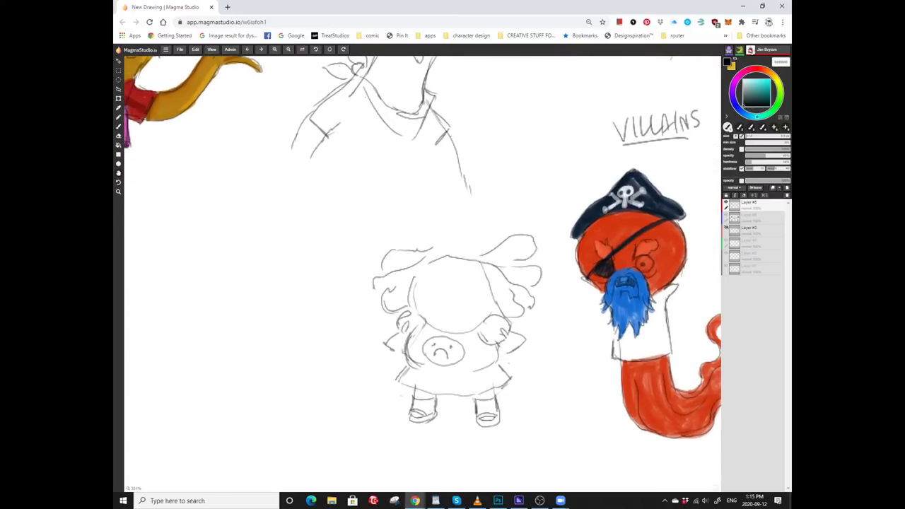
Draw a fringe of rounded, curled locks across the third figure's forehead.
{"action": "scroll", "coordinate": [486, 271], "scroll_direction": "down", "scroll_amount": 1}
{"action": "scroll", "coordinate": [486, 271], "scroll_direction": "left", "scroll_amount": 1}
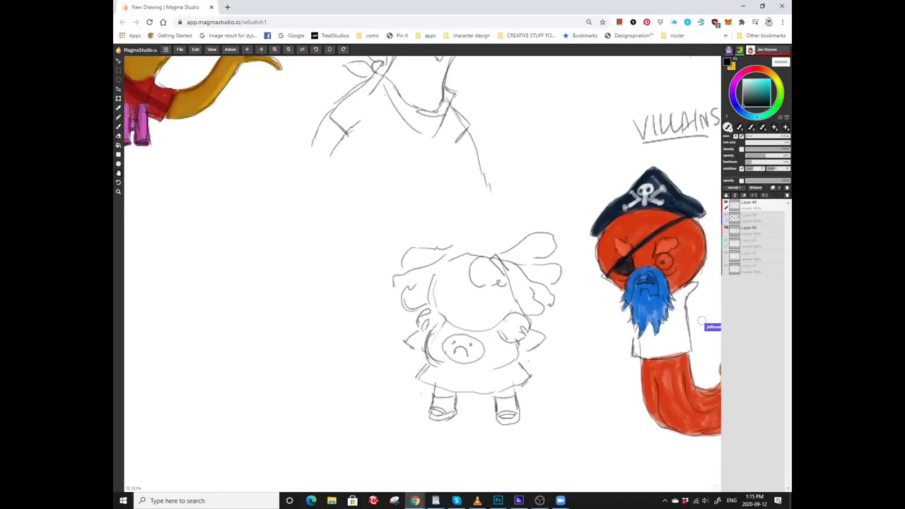
{"action": "scroll", "coordinate": [456, 275], "scroll_direction": "up", "scroll_amount": 2}
{"action": "scroll", "coordinate": [456, 275], "scroll_direction": "left", "scroll_amount": 1}
{"action": "scroll", "coordinate": [456, 276], "scroll_direction": "down", "scroll_amount": 1}
{"action": "scroll", "coordinate": [456, 275], "scroll_direction": "left", "scroll_amount": 1}
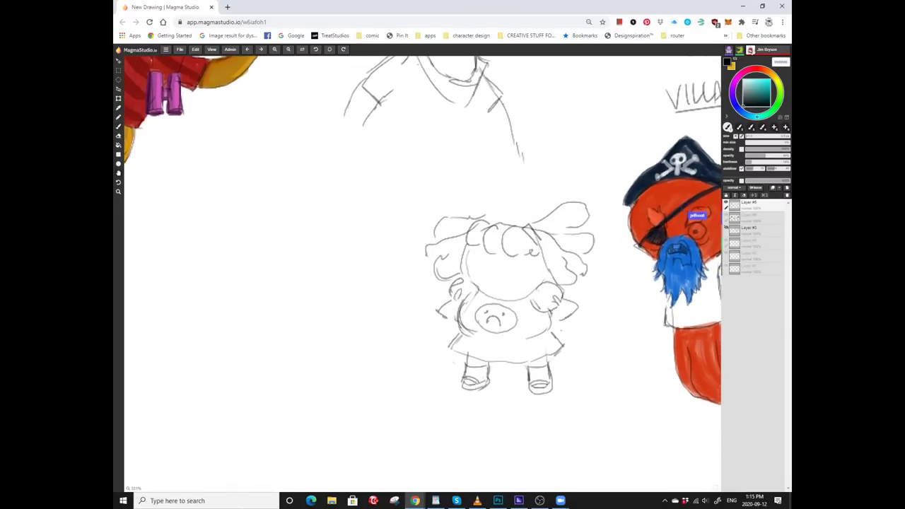
Erase the third figure's left sleeve and draw a short diagonal stick extending from the left fist.
{"action": "scroll", "coordinate": [442, 304], "scroll_direction": "down", "scroll_amount": 1}
{"action": "scroll", "coordinate": [441, 304], "scroll_direction": "left", "scroll_amount": 1}
{"action": "key", "text": "b"}
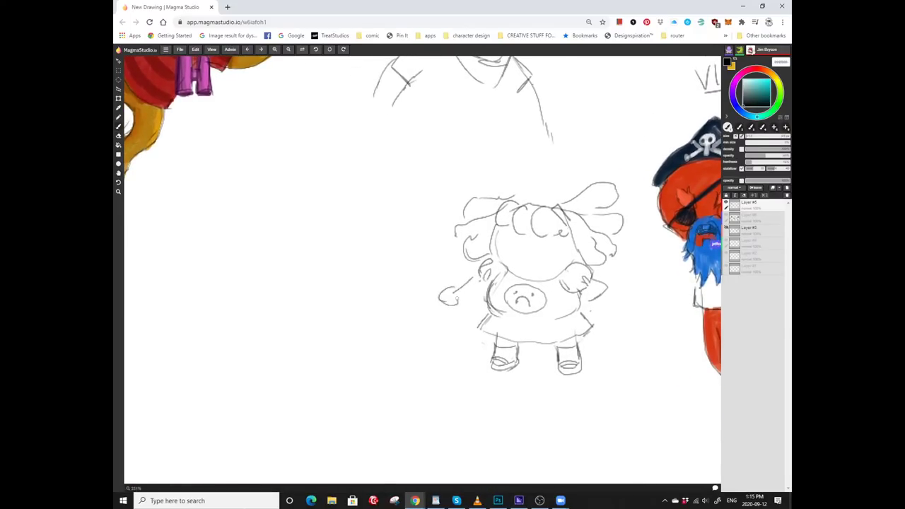
{"action": "scroll", "coordinate": [435, 311], "scroll_direction": "up", "scroll_amount": 1}
{"action": "scroll", "coordinate": [435, 311], "scroll_direction": "right", "scroll_amount": 1}
{"action": "scroll", "coordinate": [438, 308], "scroll_direction": "down", "scroll_amount": 1}
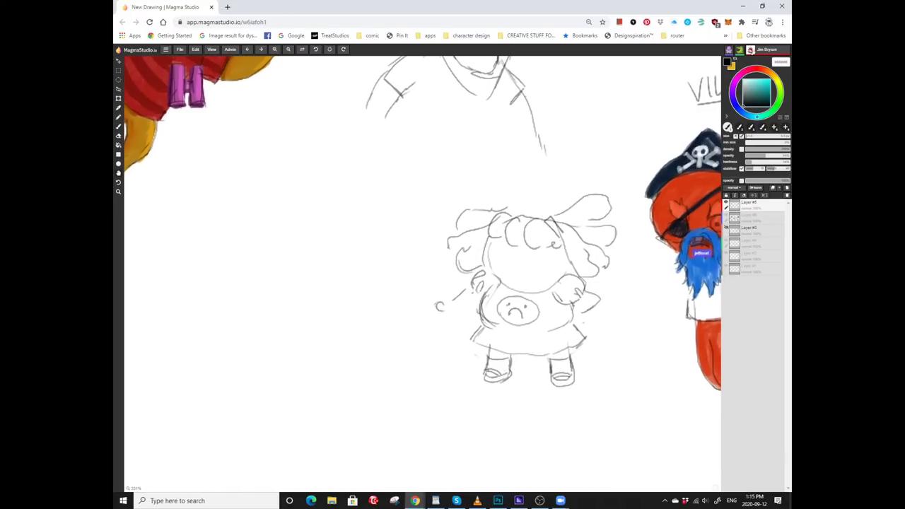
{"action": "scroll", "coordinate": [426, 309], "scroll_direction": "up", "scroll_amount": 1}
{"action": "scroll", "coordinate": [436, 312], "scroll_direction": "up", "scroll_amount": 1}
{"action": "scroll", "coordinate": [436, 312], "scroll_direction": "right", "scroll_amount": 1}
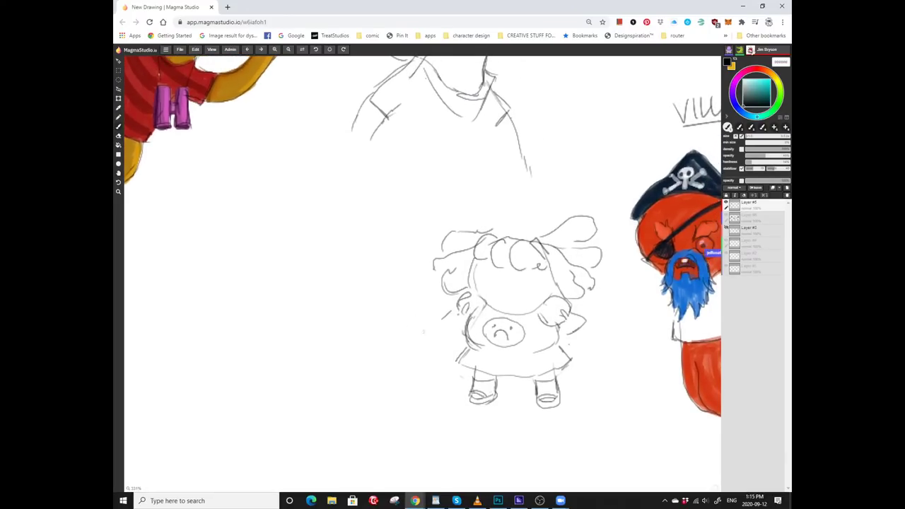
{"action": "scroll", "coordinate": [428, 332], "scroll_direction": "up", "scroll_amount": 1}
{"action": "scroll", "coordinate": [427, 333], "scroll_direction": "right", "scroll_amount": 1}
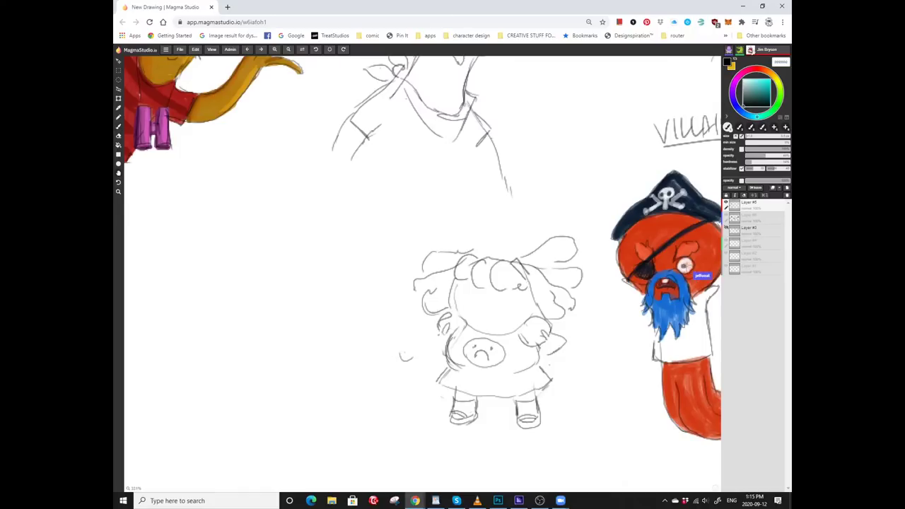
{"action": "scroll", "coordinate": [432, 330], "scroll_direction": "down", "scroll_amount": 1}
{"action": "scroll", "coordinate": [439, 325], "scroll_direction": "left", "scroll_amount": 3}
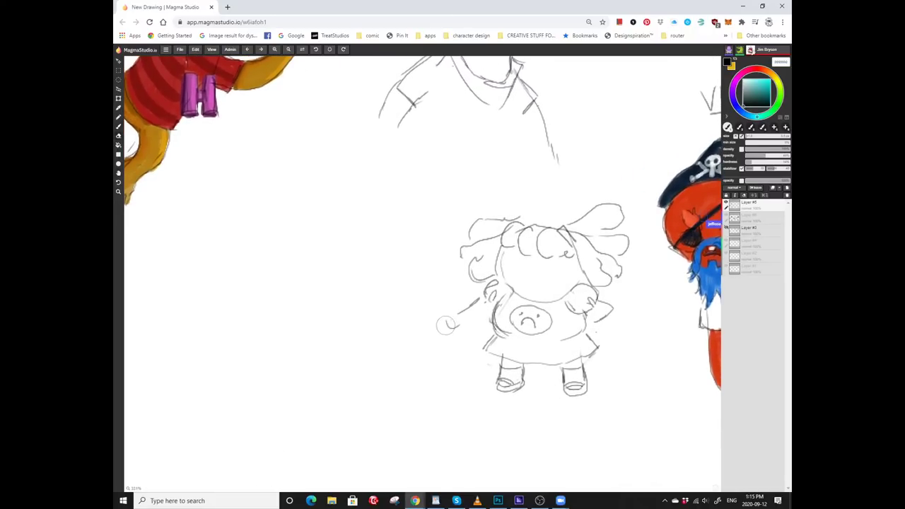
{"action": "scroll", "coordinate": [457, 318], "scroll_direction": "left", "scroll_amount": 1}
Draw a long upright staff beside the third figure with a small hand gripping it at the end of the diagonal arm line.
{"action": "scroll", "coordinate": [457, 317], "scroll_direction": "up", "scroll_amount": 1}
{"action": "key", "text": "b"}
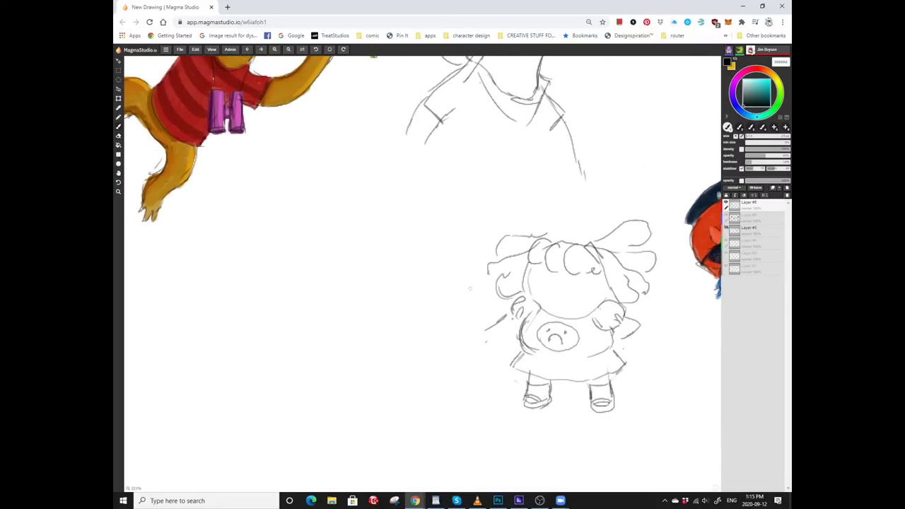
{"action": "scroll", "coordinate": [478, 324], "scroll_direction": "up", "scroll_amount": 1}
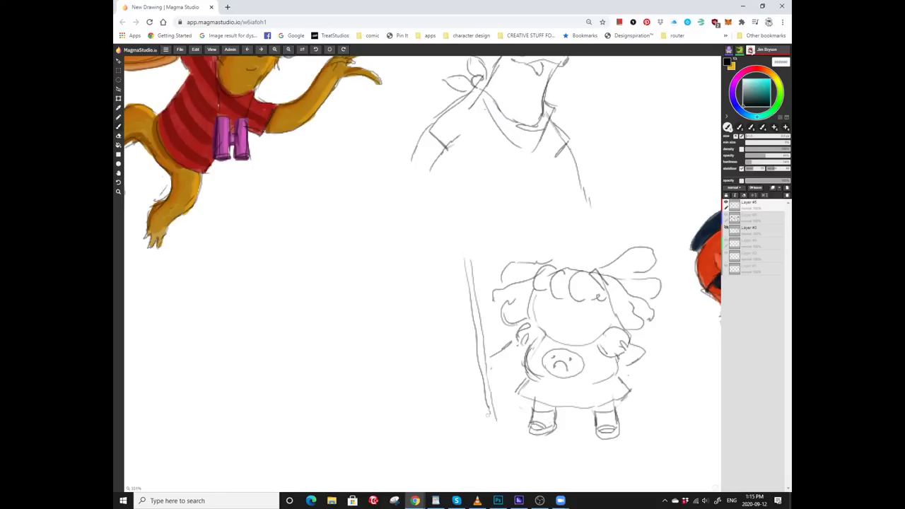
{"action": "scroll", "coordinate": [497, 429], "scroll_direction": "right", "scroll_amount": 3}
{"action": "scroll", "coordinate": [537, 396], "scroll_direction": "left", "scroll_amount": 1}
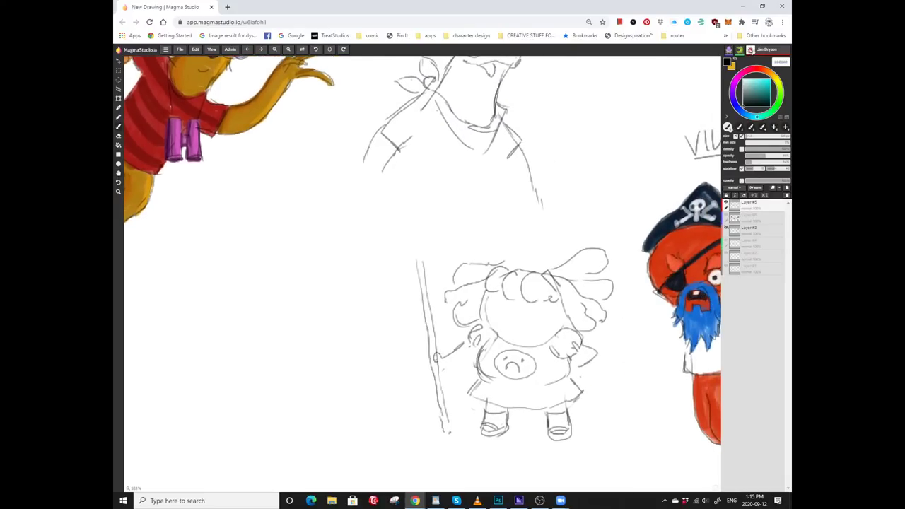
{"action": "scroll", "coordinate": [422, 269], "scroll_direction": "down", "scroll_amount": 1}
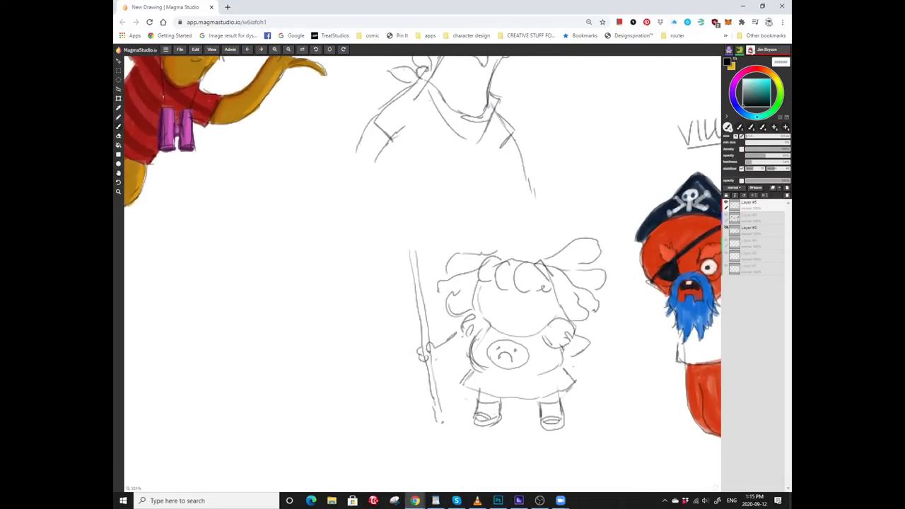
{"action": "scroll", "coordinate": [428, 365], "scroll_direction": "right", "scroll_amount": 1}
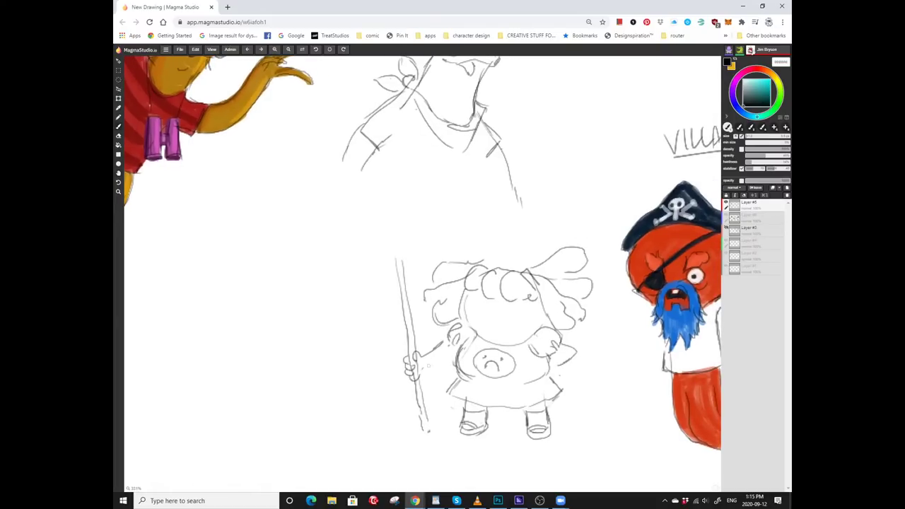
Lasso the staff, gripping hand and arm line and move them slightly closer to the third figure's body.
{"action": "key", "text": "l"}
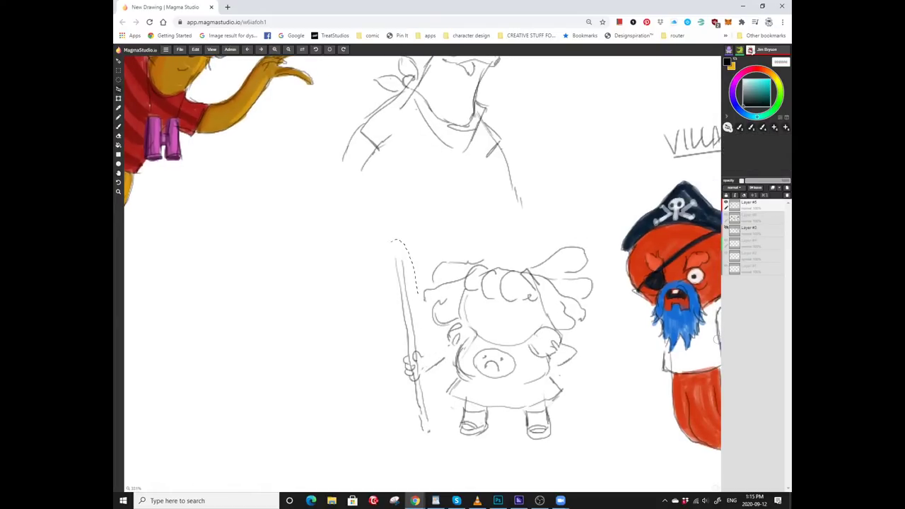
{"action": "mouse_move", "coordinate": [395, 240]}
{"action": "left_mouse_down"}
{"action": "mouse_move", "coordinate": [417, 431]}
{"action": "mouse_move", "coordinate": [435, 339]}
{"action": "mouse_move", "coordinate": [403, 244]}
{"action": "left_mouse_up"}
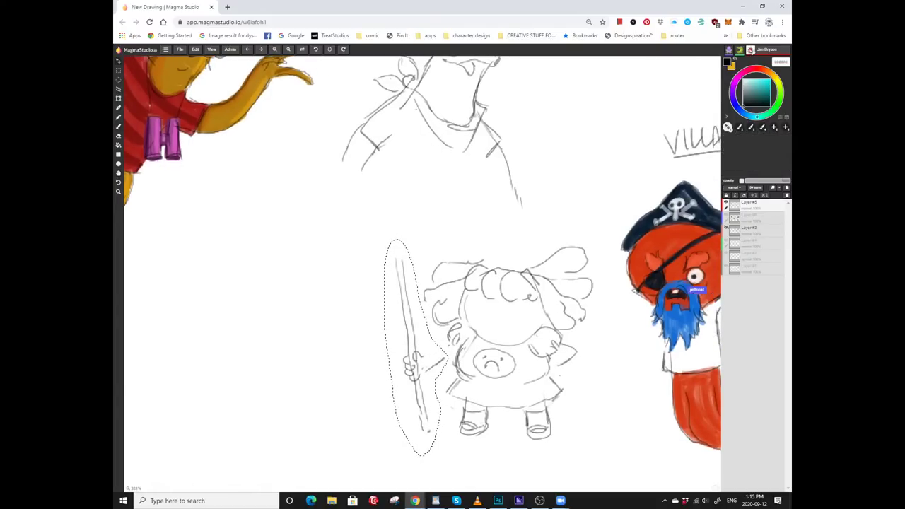
{"action": "left_click_drag", "start_coordinate": [417, 347], "coordinate": [424, 343]}
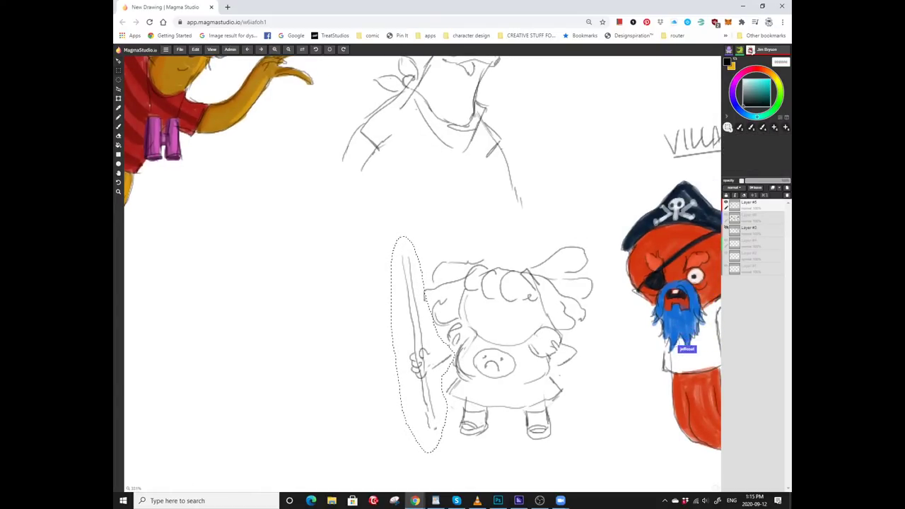
{"action": "key", "text": "ctrl+d"}
{"action": "scroll", "coordinate": [424, 268], "scroll_direction": "up", "scroll_amount": 2}
{"action": "scroll", "coordinate": [424, 268], "scroll_direction": "right", "scroll_amount": 3}
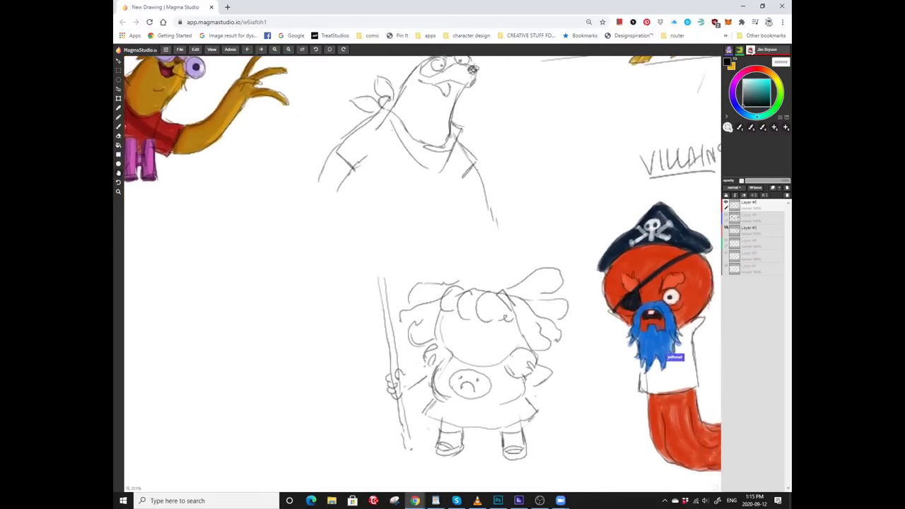
Draw two round eyes on the third figure's face beneath the fringe.
{"action": "key", "text": "b"}
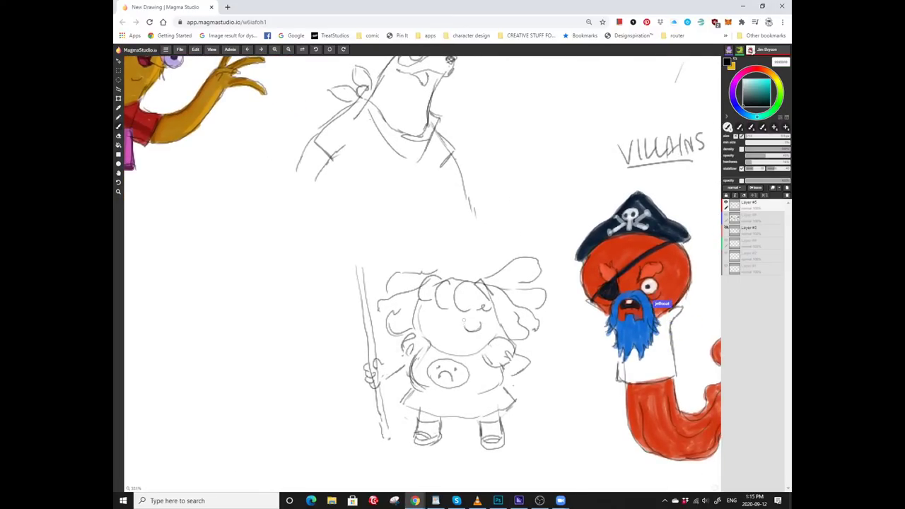
{"action": "scroll", "coordinate": [417, 259], "scroll_direction": "down", "scroll_amount": 1}
{"action": "scroll", "coordinate": [417, 259], "scroll_direction": "left", "scroll_amount": 1}
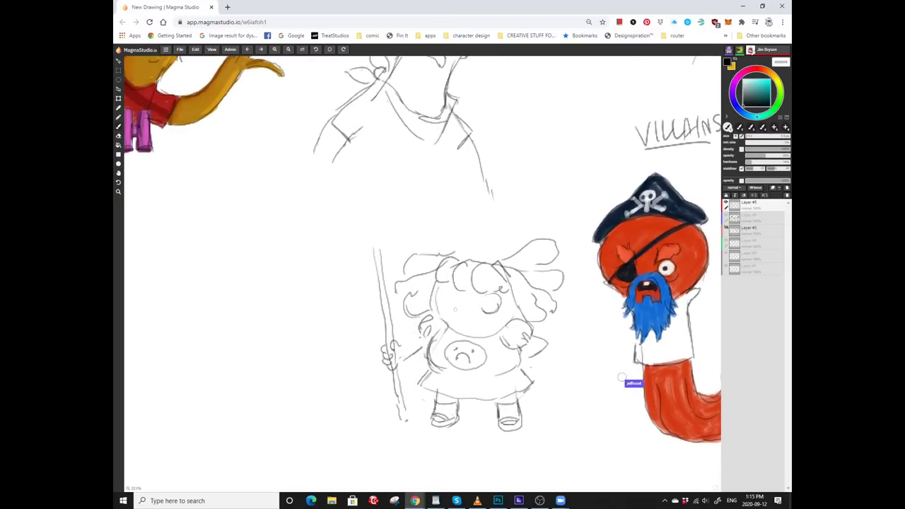
{"action": "scroll", "coordinate": [535, 294], "scroll_direction": "up", "scroll_amount": 3}
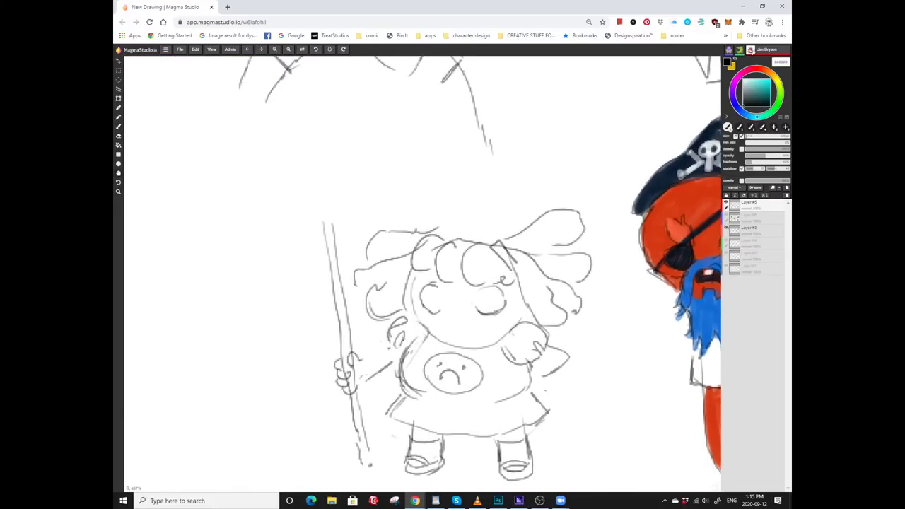
{"action": "scroll", "coordinate": [448, 348], "scroll_direction": "down", "scroll_amount": 1}
{"action": "scroll", "coordinate": [448, 348], "scroll_direction": "left", "scroll_amount": 1}
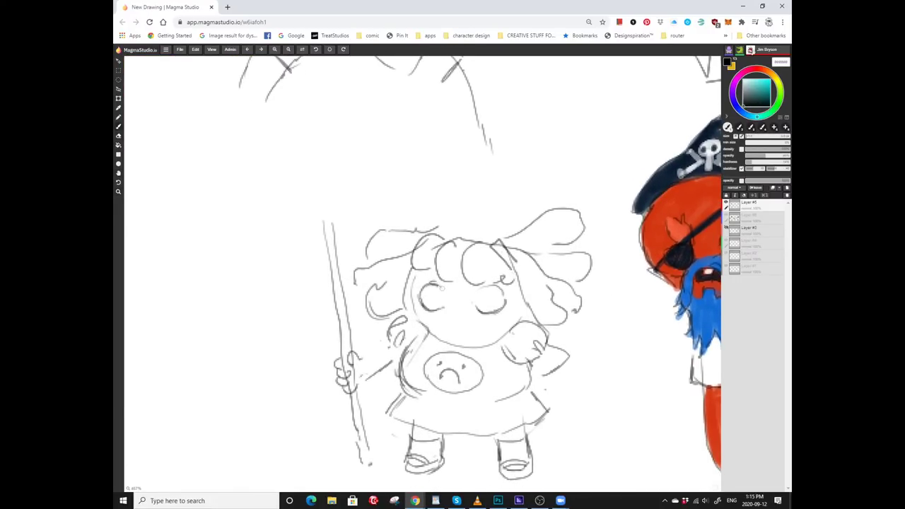
{"action": "scroll", "coordinate": [441, 288], "scroll_direction": "up", "scroll_amount": 1}
{"action": "scroll", "coordinate": [441, 289], "scroll_direction": "right", "scroll_amount": 1}
{"action": "scroll", "coordinate": [445, 304], "scroll_direction": "up", "scroll_amount": 1}
{"action": "scroll", "coordinate": [446, 304], "scroll_direction": "left", "scroll_amount": 1}
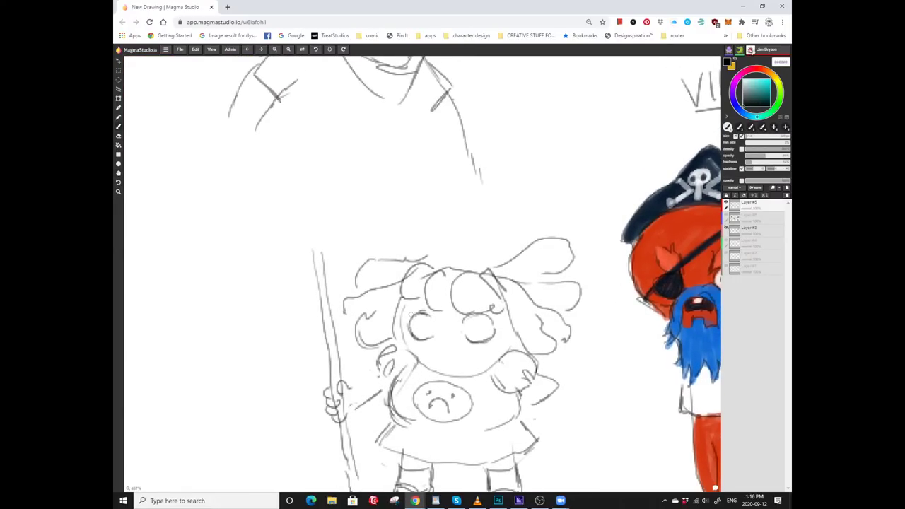
Add a small rounded nose and a wide downturned mouth line to the third figure's face, and firm up the eye outlines.
{"action": "scroll", "coordinate": [446, 307], "scroll_direction": "down", "scroll_amount": 1}
{"action": "scroll", "coordinate": [446, 311], "scroll_direction": "right", "scroll_amount": 1}
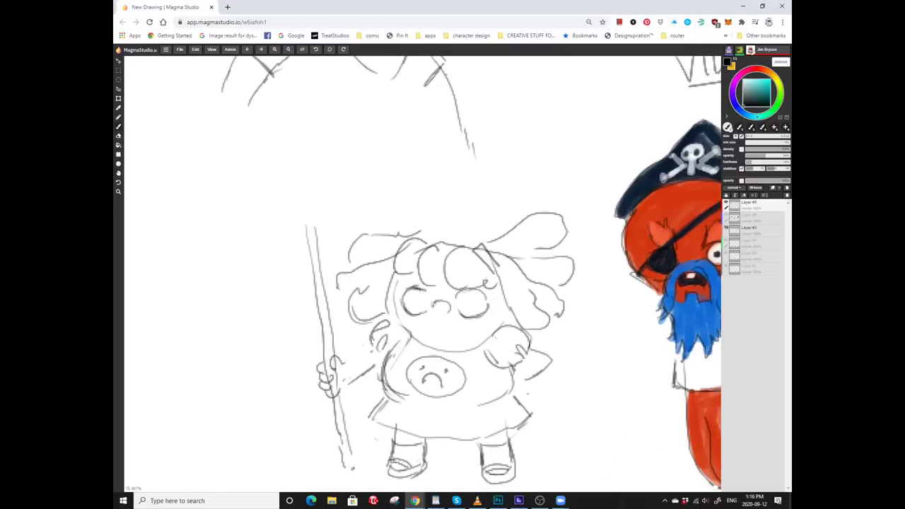
{"action": "scroll", "coordinate": [441, 306], "scroll_direction": "down", "scroll_amount": 1}
{"action": "scroll", "coordinate": [441, 305], "scroll_direction": "right", "scroll_amount": 1}
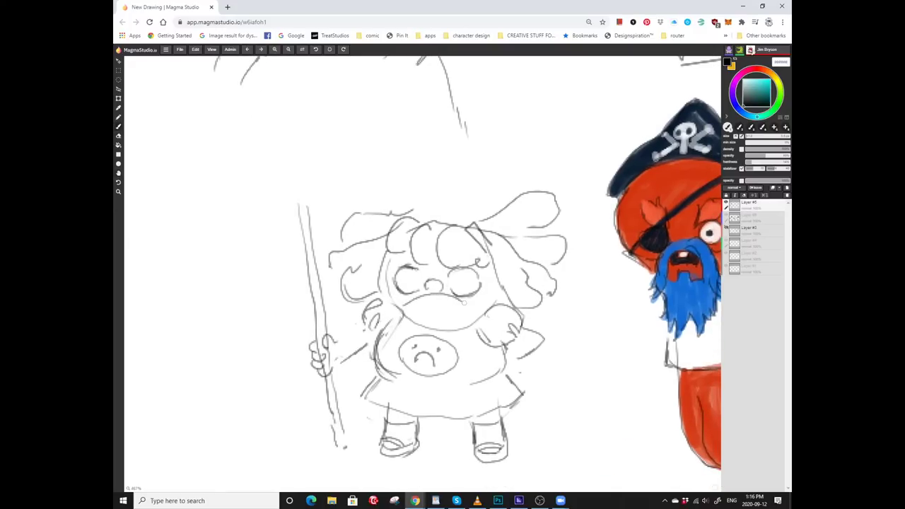
{"action": "scroll", "coordinate": [450, 301], "scroll_direction": "up", "scroll_amount": 1}
{"action": "scroll", "coordinate": [449, 301], "scroll_direction": "left", "scroll_amount": 1}
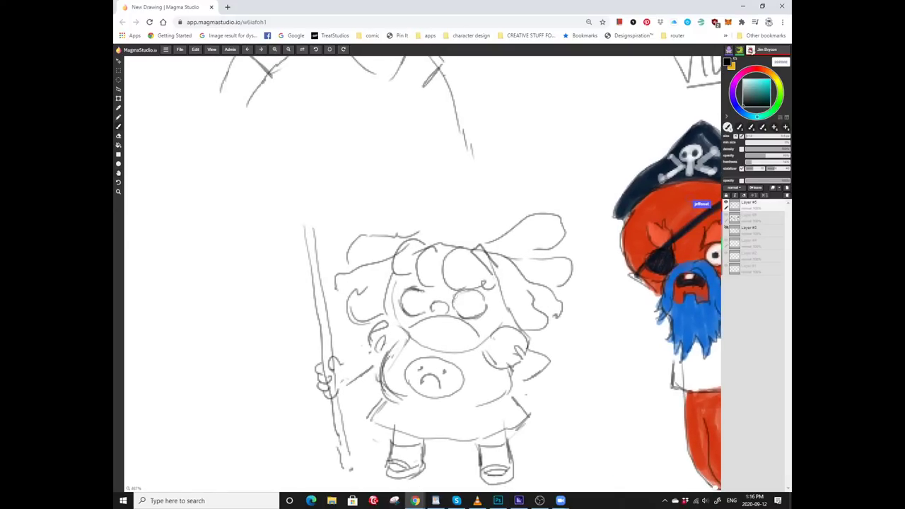
{"action": "scroll", "coordinate": [439, 306], "scroll_direction": "up", "scroll_amount": 1}
{"action": "scroll", "coordinate": [439, 306], "scroll_direction": "left", "scroll_amount": 1}
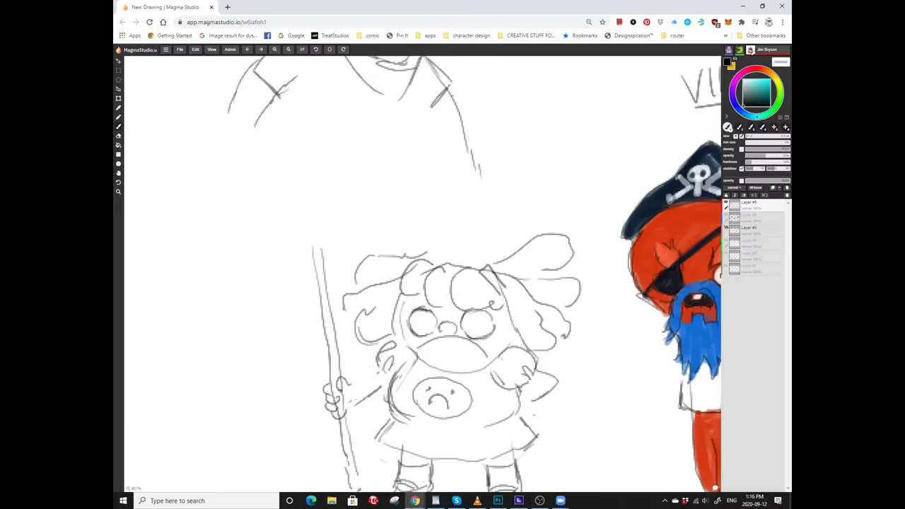
{"action": "scroll", "coordinate": [427, 309], "scroll_direction": "down", "scroll_amount": 2}
{"action": "scroll", "coordinate": [427, 309], "scroll_direction": "right", "scroll_amount": 2}
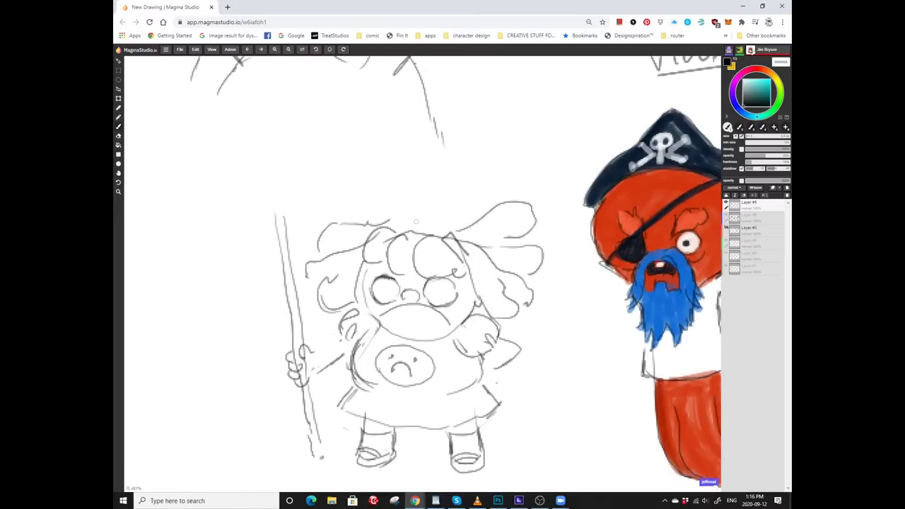
Draw three rounded locks of hair across the top of the third figure's head.
{"action": "scroll", "coordinate": [416, 222], "scroll_direction": "up", "scroll_amount": 1}
{"action": "left_click_drag", "start_coordinate": [344, 236], "coordinate": [377, 220]}
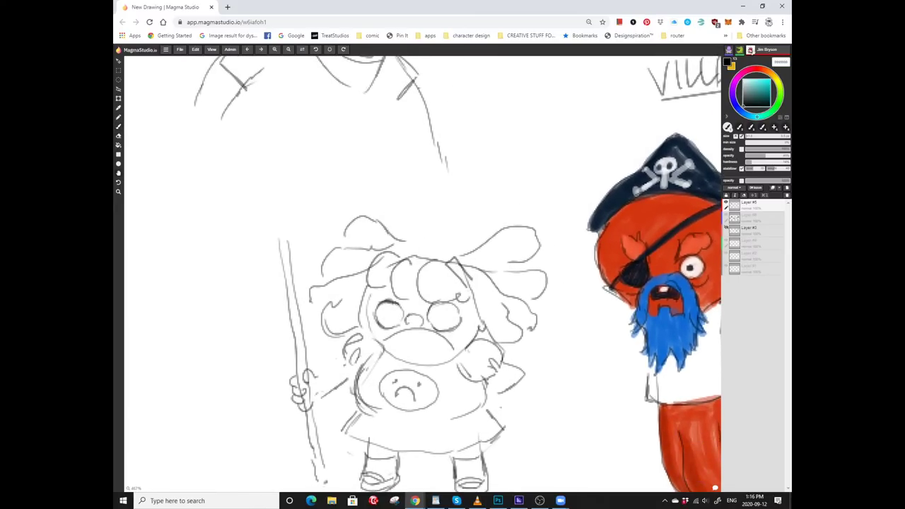
{"action": "scroll", "coordinate": [388, 228], "scroll_direction": "up", "scroll_amount": 1}
{"action": "scroll", "coordinate": [388, 229], "scroll_direction": "right", "scroll_amount": 1}
{"action": "scroll", "coordinate": [439, 273], "scroll_direction": "up", "scroll_amount": 1}
{"action": "scroll", "coordinate": [439, 274], "scroll_direction": "right", "scroll_amount": 1}
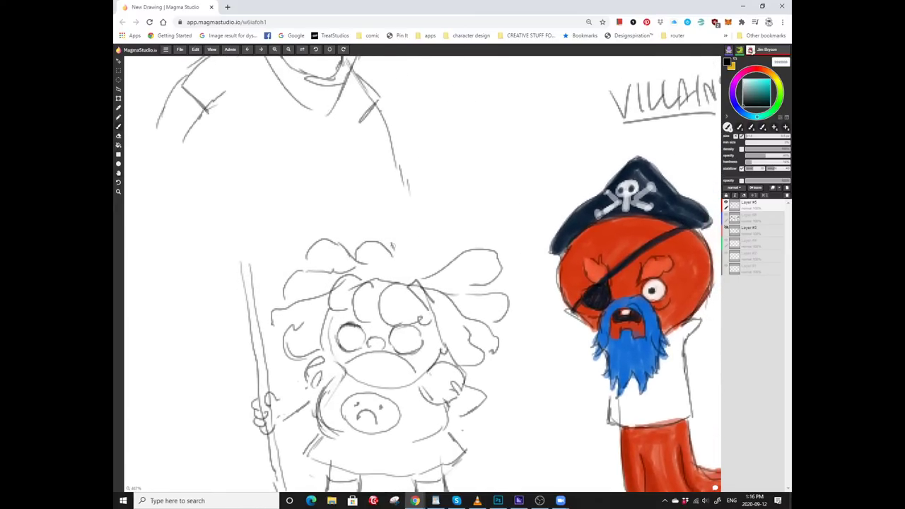
{"action": "scroll", "coordinate": [425, 274], "scroll_direction": "down", "scroll_amount": 1}
{"action": "scroll", "coordinate": [424, 274], "scroll_direction": "right", "scroll_amount": 1}
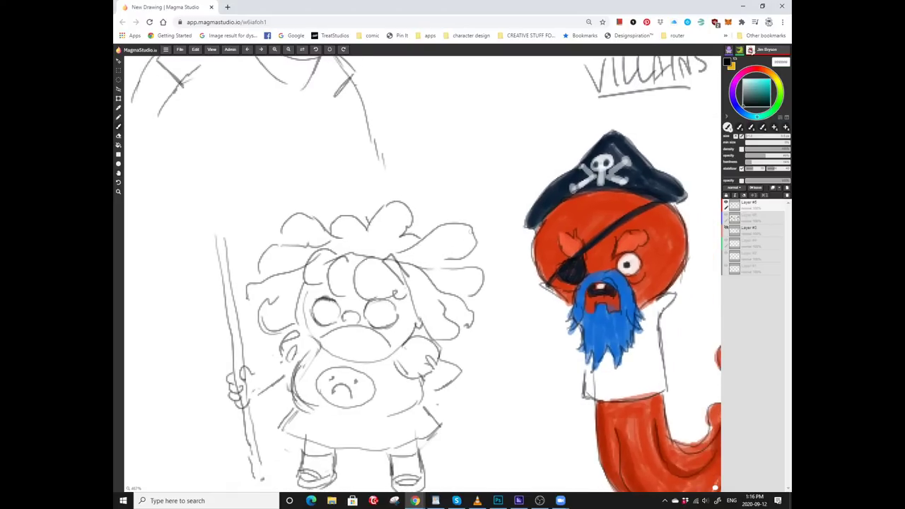
Add spiral ends and contour lines to the locks facing the squid pirate, and a curl line to the lower lock opposite.
{"action": "scroll", "coordinate": [442, 221], "scroll_direction": "up", "scroll_amount": 1}
{"action": "scroll", "coordinate": [442, 221], "scroll_direction": "left", "scroll_amount": 1}
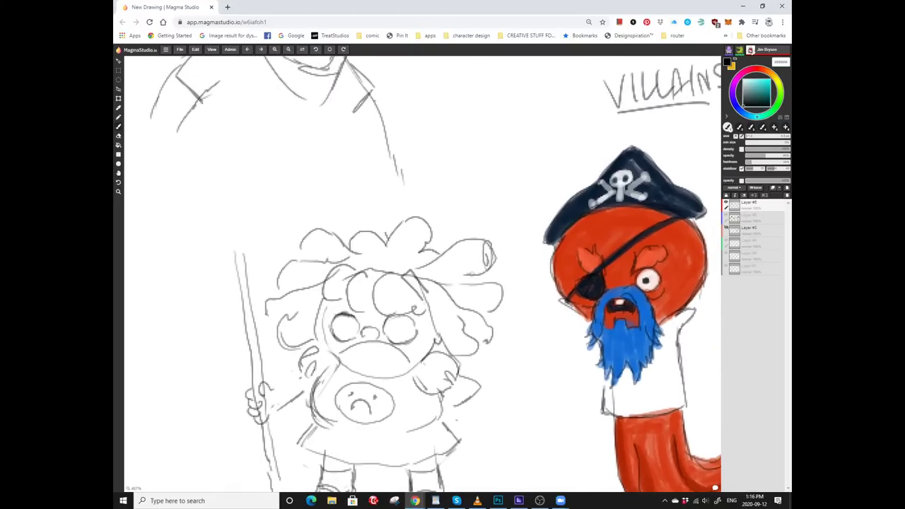
{"action": "scroll", "coordinate": [460, 275], "scroll_direction": "down", "scroll_amount": 1}
{"action": "scroll", "coordinate": [460, 276], "scroll_direction": "right", "scroll_amount": 1}
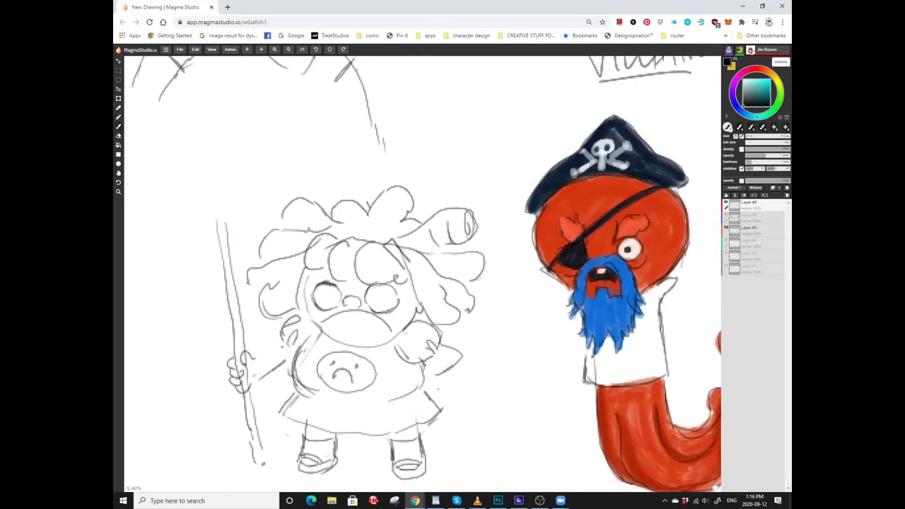
{"action": "scroll", "coordinate": [477, 267], "scroll_direction": "down", "scroll_amount": 1}
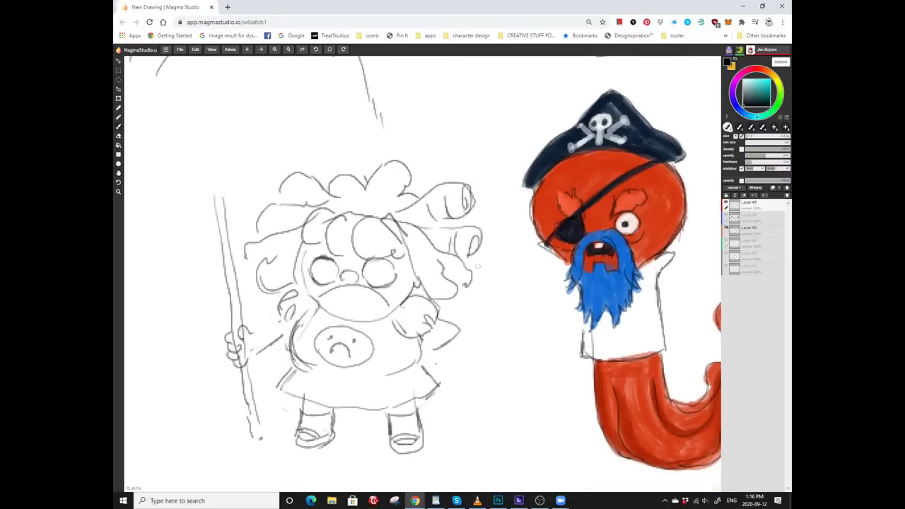
{"action": "scroll", "coordinate": [456, 263], "scroll_direction": "up", "scroll_amount": 1}
{"action": "scroll", "coordinate": [456, 262], "scroll_direction": "left", "scroll_amount": 1}
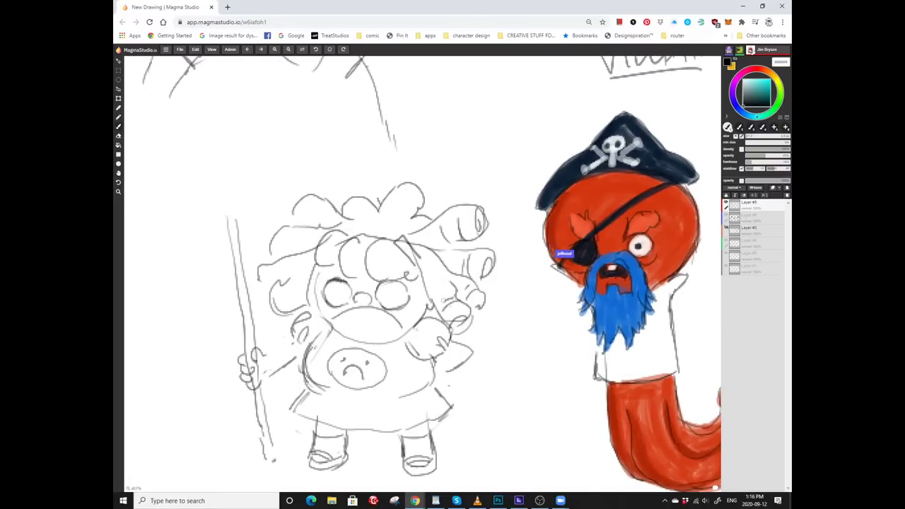
{"action": "scroll", "coordinate": [452, 276], "scroll_direction": "left", "scroll_amount": 4}
{"action": "scroll", "coordinate": [452, 276], "scroll_direction": "down", "scroll_amount": 1}
{"action": "scroll", "coordinate": [453, 275], "scroll_direction": "left", "scroll_amount": 2}
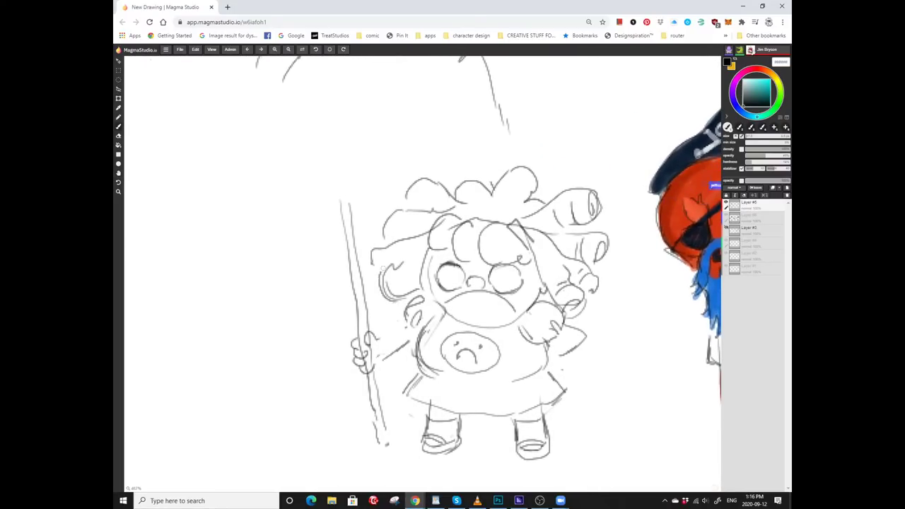
Shade round pupils in both of the third figure's eyes and draw slanted, angry eyebrows above them.
{"action": "scroll", "coordinate": [452, 275], "scroll_direction": "up", "scroll_amount": 1}
{"action": "scroll", "coordinate": [453, 276], "scroll_direction": "right", "scroll_amount": 1}
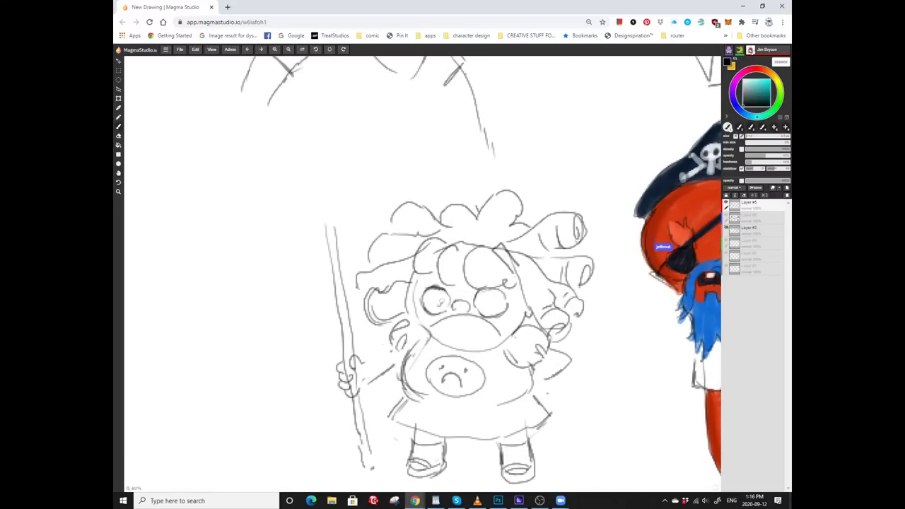
{"action": "scroll", "coordinate": [452, 276], "scroll_direction": "right", "scroll_amount": 1}
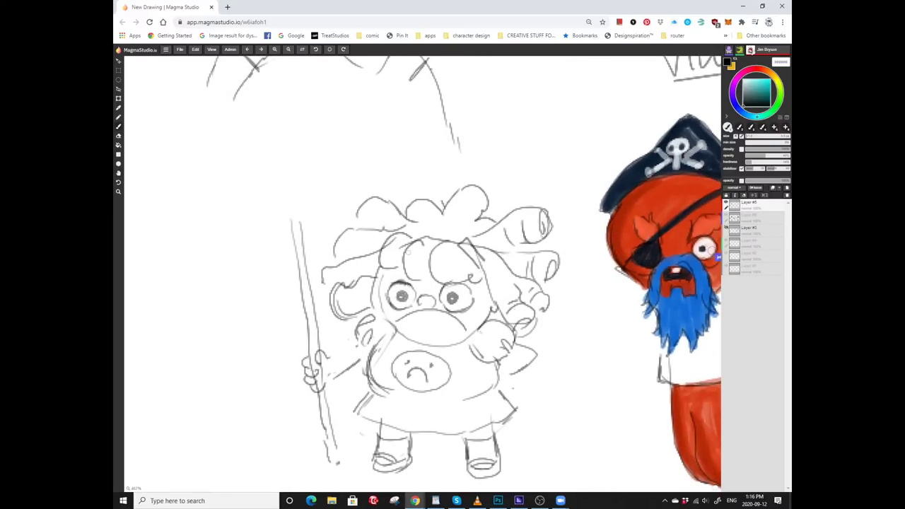
{"action": "scroll", "coordinate": [452, 276], "scroll_direction": "up", "scroll_amount": 1}
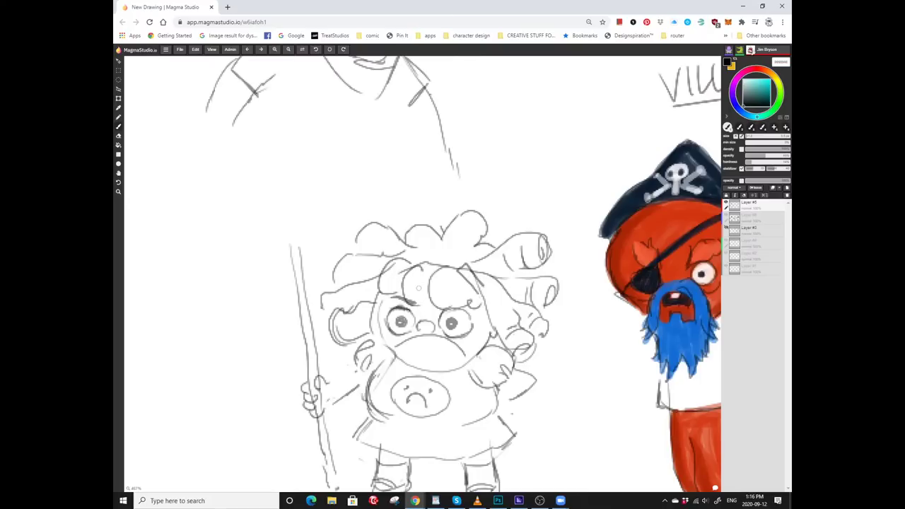
Draw two square front teeth under the third figure's mouth line and a short lower-lip stroke beneath them.
{"action": "scroll", "coordinate": [417, 273], "scroll_direction": "down", "scroll_amount": 2}
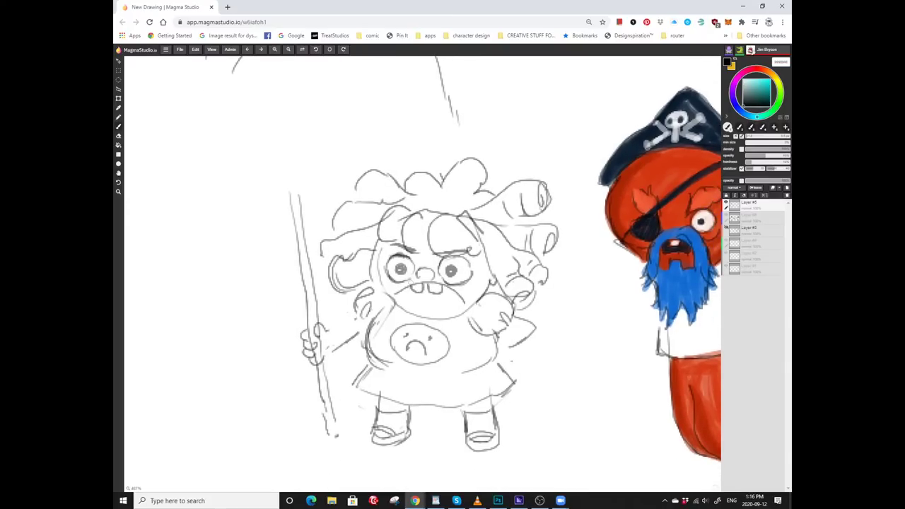
{"action": "scroll", "coordinate": [417, 274], "scroll_direction": "up", "scroll_amount": 2}
{"action": "scroll", "coordinate": [417, 274], "scroll_direction": "down", "scroll_amount": 3}
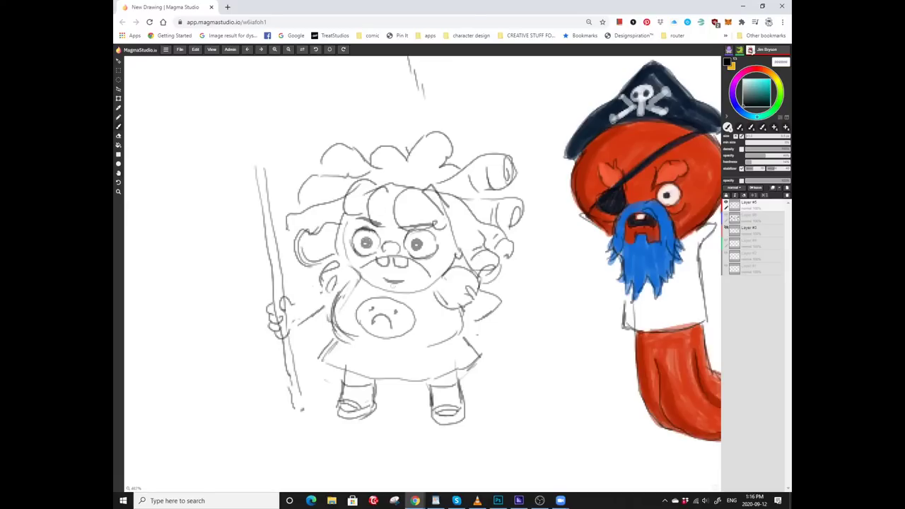
Draw the arm's upper and lower lines to join the staff-holding hand to the body, and add a small curve behind the dress.
{"action": "scroll", "coordinate": [404, 305], "scroll_direction": "left", "scroll_amount": 3}
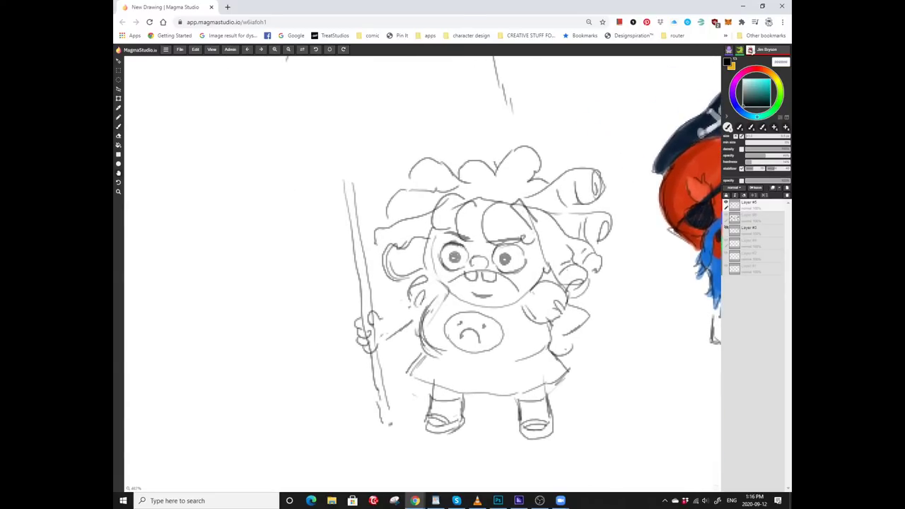
{"action": "left_click_drag", "start_coordinate": [405, 305], "coordinate": [382, 316]}
{"action": "scroll", "coordinate": [408, 330], "scroll_direction": "down", "scroll_amount": 2}
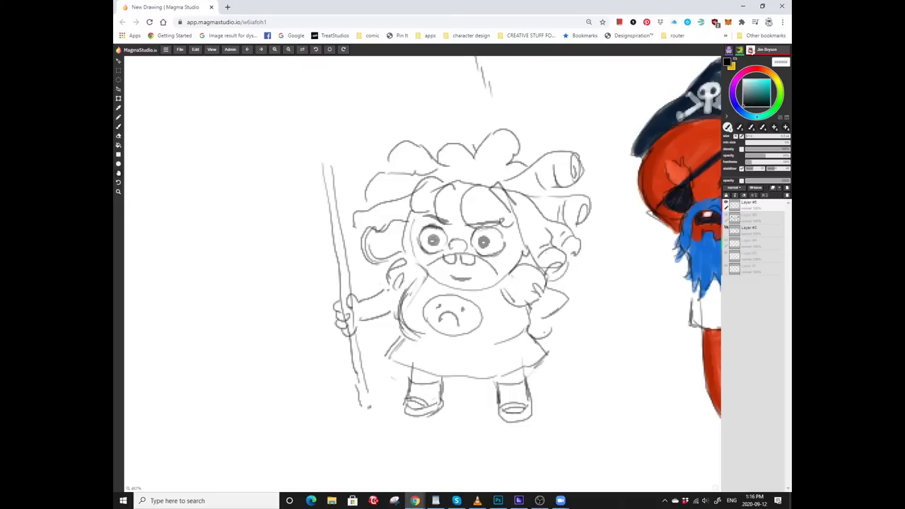
{"action": "scroll", "coordinate": [453, 283], "scroll_direction": "up", "scroll_amount": 2}
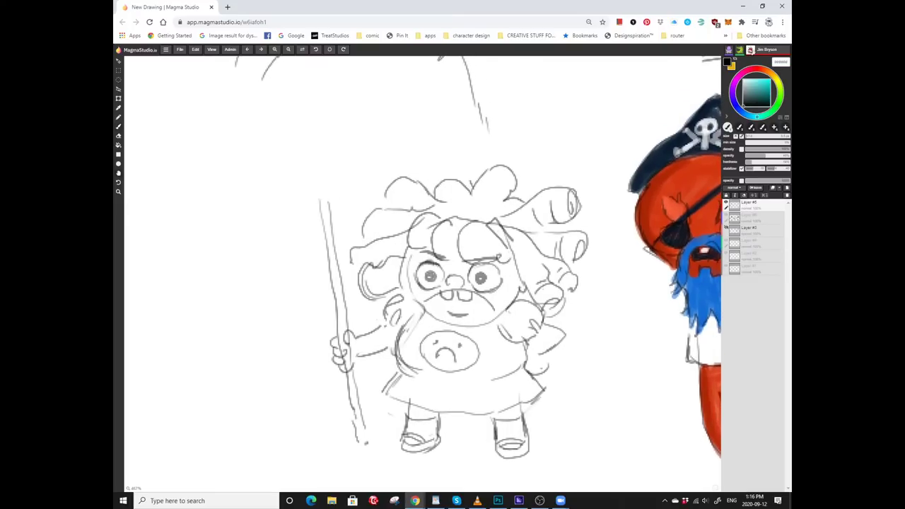
Draw a curved headband across the top of the staff-holding figure's head and round out the curled locks on the staff side.
{"action": "scroll", "coordinate": [421, 280], "scroll_direction": "up", "scroll_amount": 1}
{"action": "scroll", "coordinate": [396, 304], "scroll_direction": "up", "scroll_amount": 2}
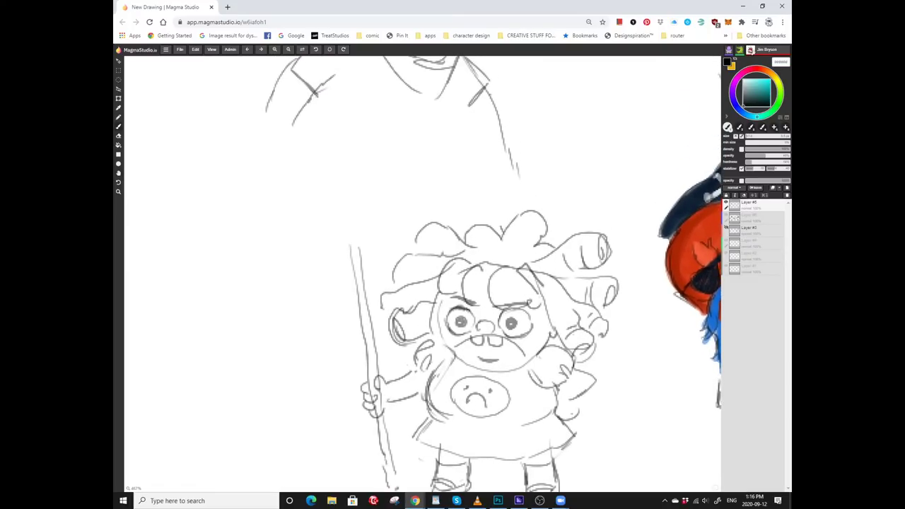
{"action": "left_click_drag", "start_coordinate": [393, 333], "coordinate": [414, 283]}
{"action": "scroll", "coordinate": [421, 283], "scroll_direction": "up", "scroll_amount": 1}
{"action": "scroll", "coordinate": [420, 283], "scroll_direction": "right", "scroll_amount": 3}
{"action": "scroll", "coordinate": [424, 283], "scroll_direction": "down", "scroll_amount": 1}
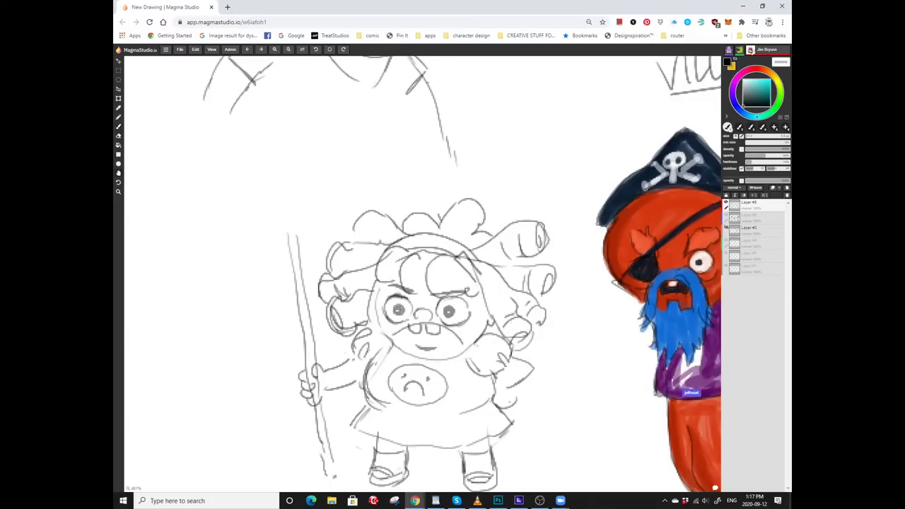
Erase the heavy body line and small curls by the staff-side shoulder, and draw a rounded puff sleeve there.
{"action": "scroll", "coordinate": [493, 262], "scroll_direction": "down", "scroll_amount": 1}
{"action": "scroll", "coordinate": [439, 311], "scroll_direction": "left", "scroll_amount": 2}
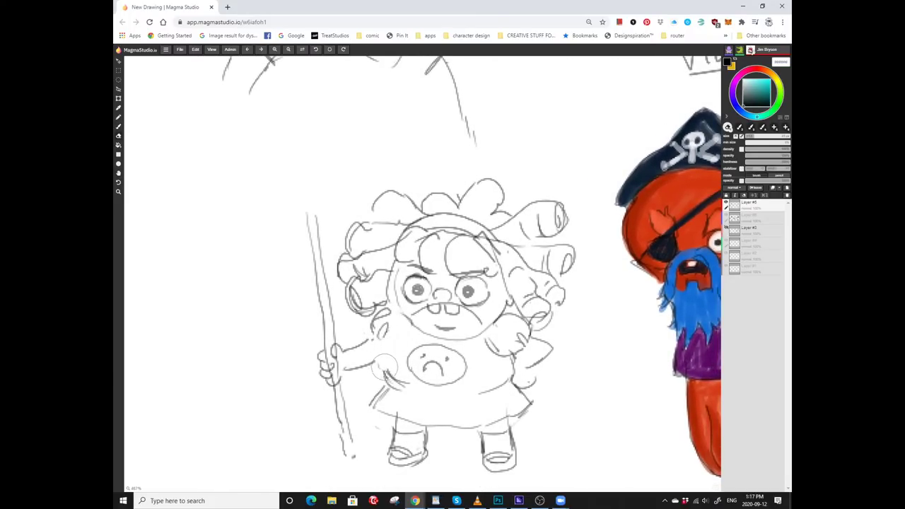
{"action": "mouse_move", "coordinate": [393, 375]}
{"action": "left_mouse_down"}
{"action": "mouse_move", "coordinate": [420, 333]}
{"action": "mouse_move", "coordinate": [431, 336]}
{"action": "mouse_move", "coordinate": [435, 287]}
{"action": "left_mouse_up"}
{"action": "key", "text": "b"}
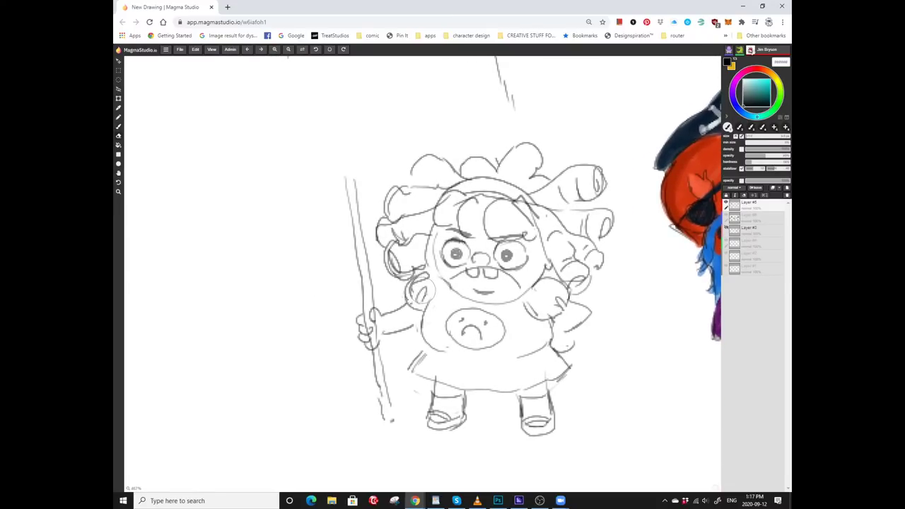
{"action": "key", "text": "e"}
{"action": "mouse_move", "coordinate": [427, 289]}
{"action": "left_mouse_down"}
{"action": "mouse_move", "coordinate": [419, 275]}
{"action": "mouse_move", "coordinate": [451, 257]}
{"action": "mouse_move", "coordinate": [444, 278]}
{"action": "mouse_move", "coordinate": [365, 291]}
{"action": "mouse_move", "coordinate": [332, 280]}
{"action": "left_mouse_up"}
{"action": "key", "text": "b"}
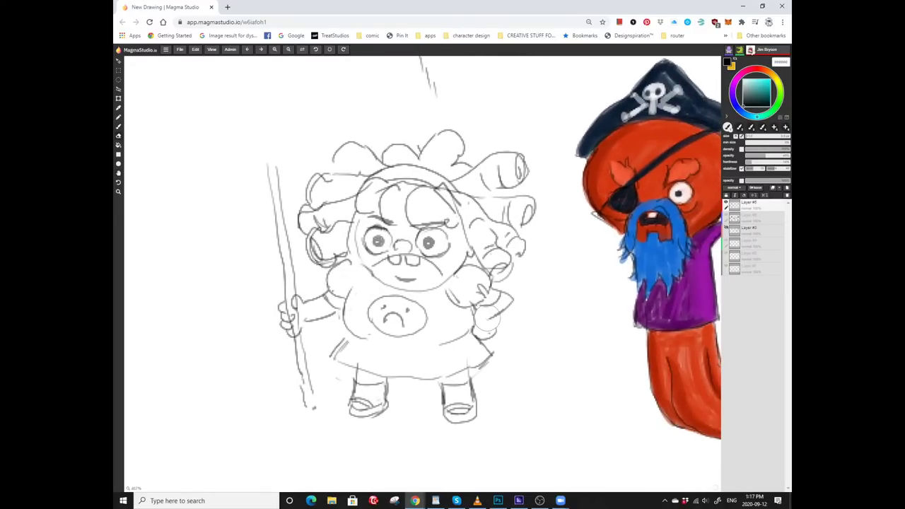
Redraw the figure's other arm as a bent elbow with the hand resting on the hip, erasing the stray lines around it.
{"action": "mouse_move", "coordinate": [508, 318]}
{"action": "left_mouse_down"}
{"action": "mouse_move", "coordinate": [486, 309]}
{"action": "mouse_move", "coordinate": [475, 337]}
{"action": "mouse_move", "coordinate": [459, 343]}
{"action": "left_mouse_up"}
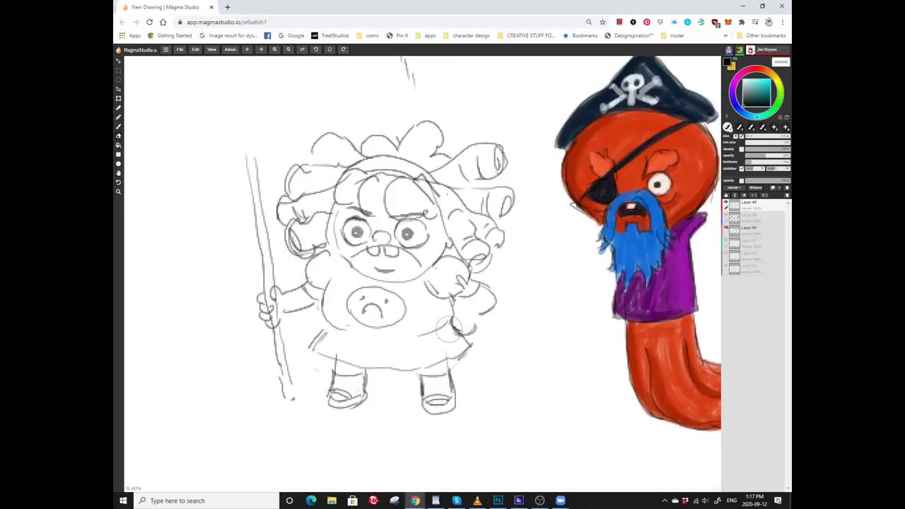
{"action": "key", "text": "e"}
{"action": "mouse_move", "coordinate": [439, 314]}
{"action": "left_mouse_down"}
{"action": "mouse_move", "coordinate": [467, 342]}
{"action": "mouse_move", "coordinate": [450, 333]}
{"action": "mouse_move", "coordinate": [455, 347]}
{"action": "left_mouse_up"}
{"action": "key", "text": "b"}
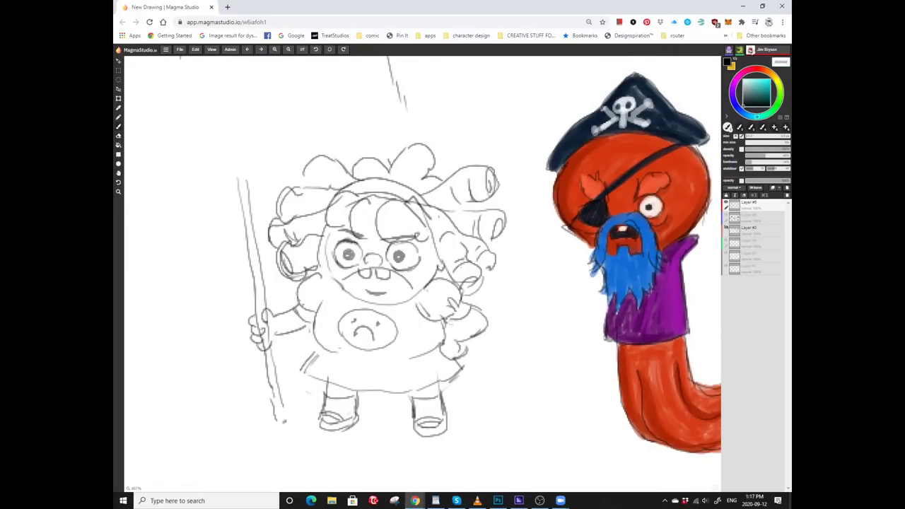
{"action": "left_click_drag", "start_coordinate": [446, 318], "coordinate": [466, 329]}
{"action": "key", "text": "ctrl+z"}
{"action": "left_click_drag", "start_coordinate": [449, 300], "coordinate": [468, 319]}
Erase the sad-face emblem from the dress and draw the two front edges of an open vest.
{"action": "left_click_drag", "start_coordinate": [323, 350], "coordinate": [399, 336]}
{"action": "left_click_drag", "start_coordinate": [406, 288], "coordinate": [395, 314]}
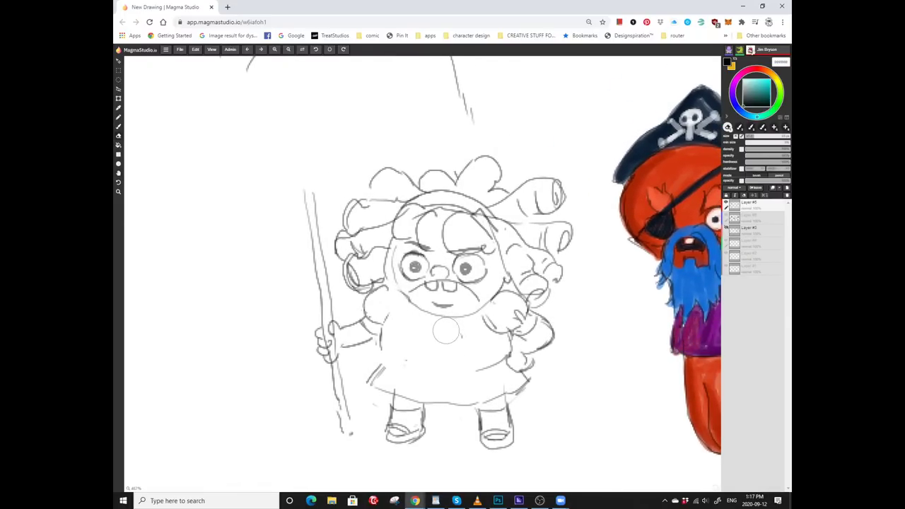
{"action": "left_click_drag", "start_coordinate": [481, 371], "coordinate": [512, 353]}
{"action": "left_click_drag", "start_coordinate": [436, 342], "coordinate": [414, 344]}
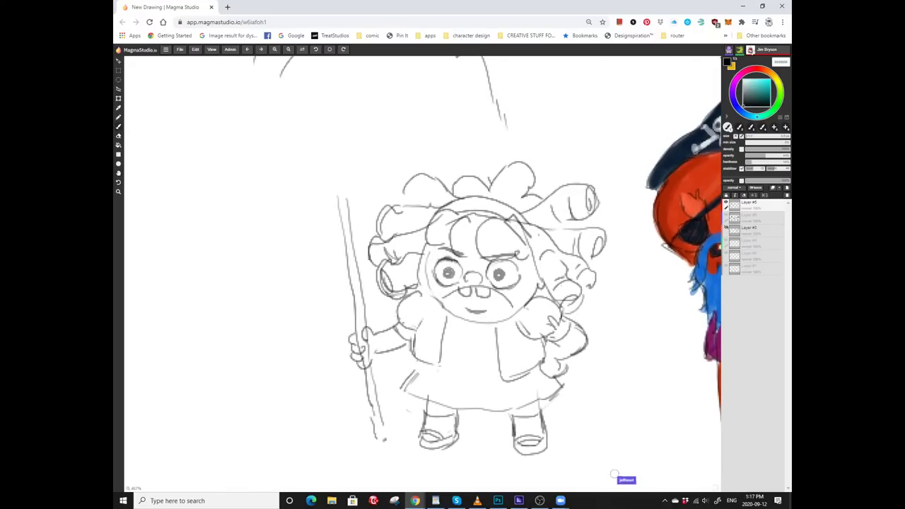
Draw a curved neckline under the chin and firm up the vest's lower hem on both sides.
{"action": "left_click_drag", "start_coordinate": [445, 311], "coordinate": [386, 320]}
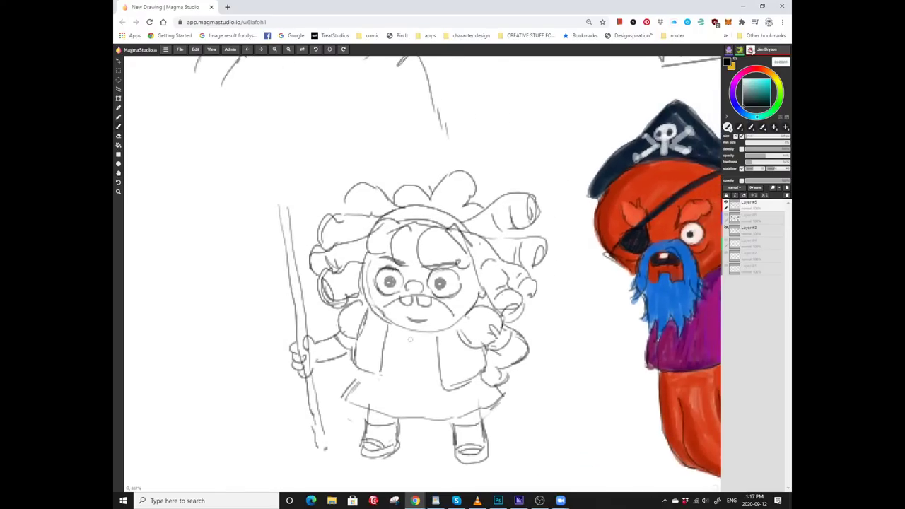
{"action": "left_click_drag", "start_coordinate": [357, 373], "coordinate": [387, 350]}
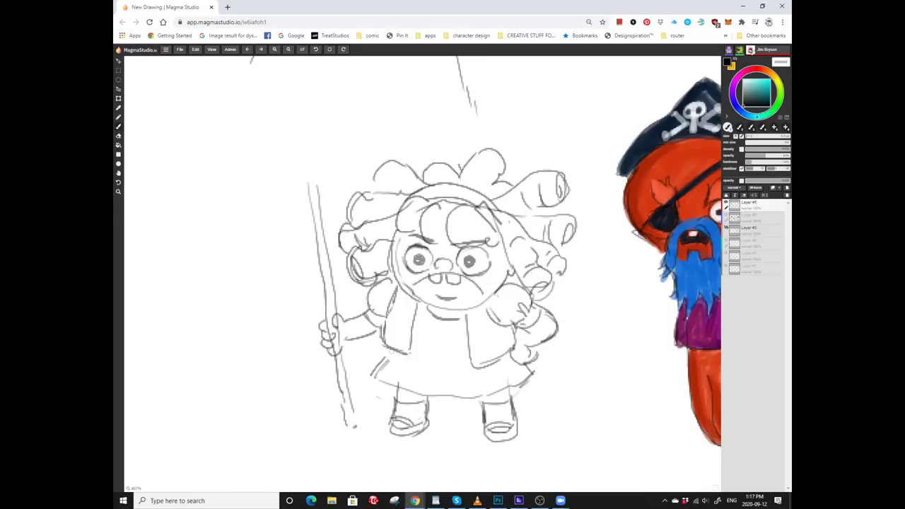
{"action": "left_click_drag", "start_coordinate": [467, 362], "coordinate": [431, 365]}
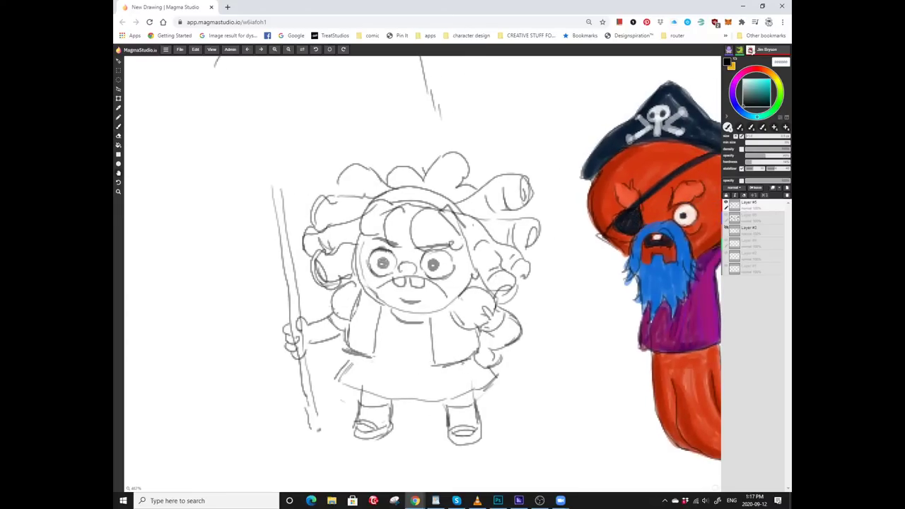
Draw a belt buckle at the figure's waist as a square within a larger square, between the vest's front edges.
{"action": "mouse_move", "coordinate": [424, 283]}
{"action": "left_mouse_down"}
{"action": "mouse_move", "coordinate": [475, 254]}
{"action": "mouse_move", "coordinate": [453, 356]}
{"action": "mouse_move", "coordinate": [433, 344]}
{"action": "mouse_move", "coordinate": [472, 372]}
{"action": "mouse_move", "coordinate": [433, 347]}
{"action": "mouse_move", "coordinate": [465, 367]}
{"action": "left_mouse_up"}
{"action": "scroll", "coordinate": [452, 354], "scroll_direction": "down", "scroll_amount": 2}
{"action": "scroll", "coordinate": [465, 366], "scroll_direction": "up", "scroll_amount": 2}
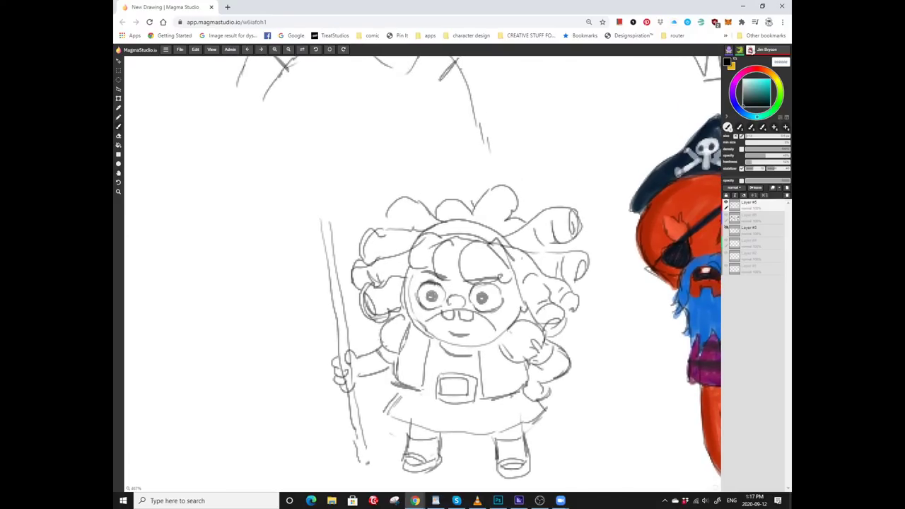
{"action": "scroll", "coordinate": [597, 362], "scroll_direction": "down", "scroll_amount": 2}
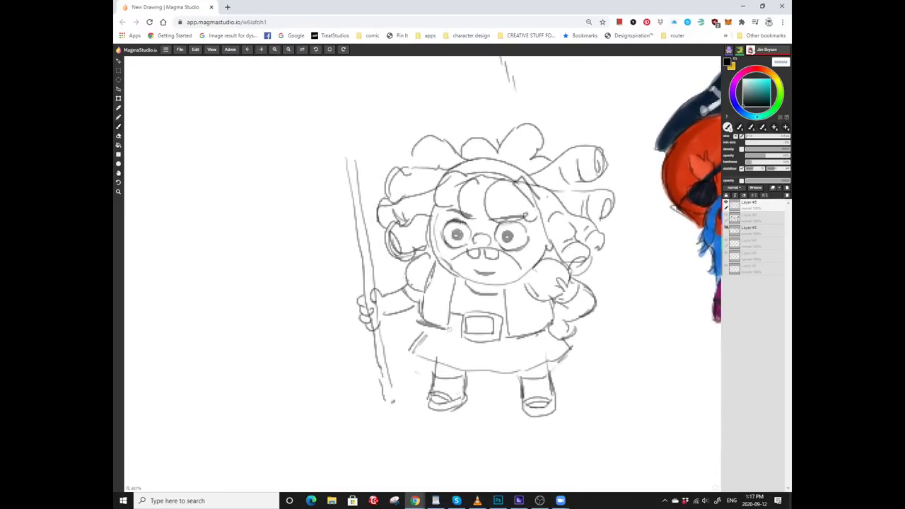
Connect the belt to the vest and thicken the vest's side, front and hem lines on both halves.
{"action": "left_click_drag", "start_coordinate": [450, 322], "coordinate": [417, 317]}
{"action": "left_click_drag", "start_coordinate": [429, 260], "coordinate": [423, 314]}
{"action": "scroll", "coordinate": [459, 283], "scroll_direction": "right", "scroll_amount": 2}
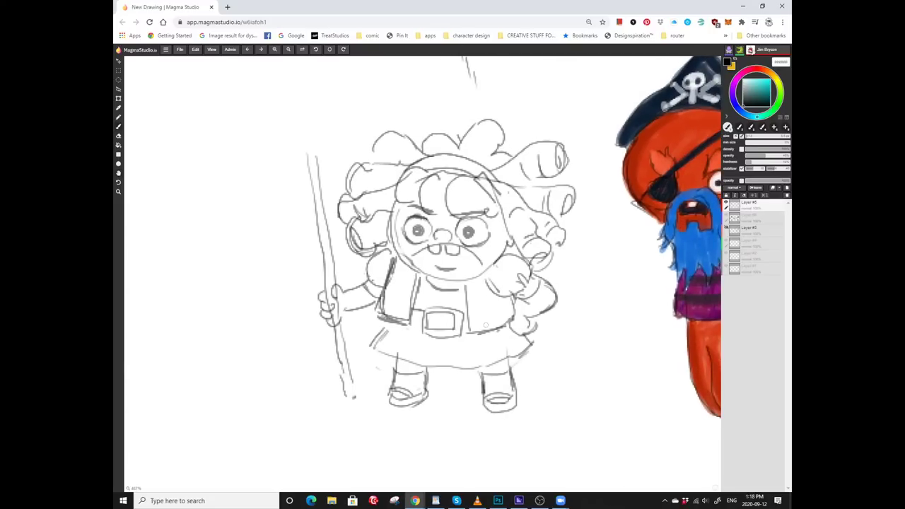
{"action": "left_click_drag", "start_coordinate": [519, 318], "coordinate": [480, 331]}
{"action": "scroll", "coordinate": [452, 269], "scroll_direction": "left", "scroll_amount": 2}
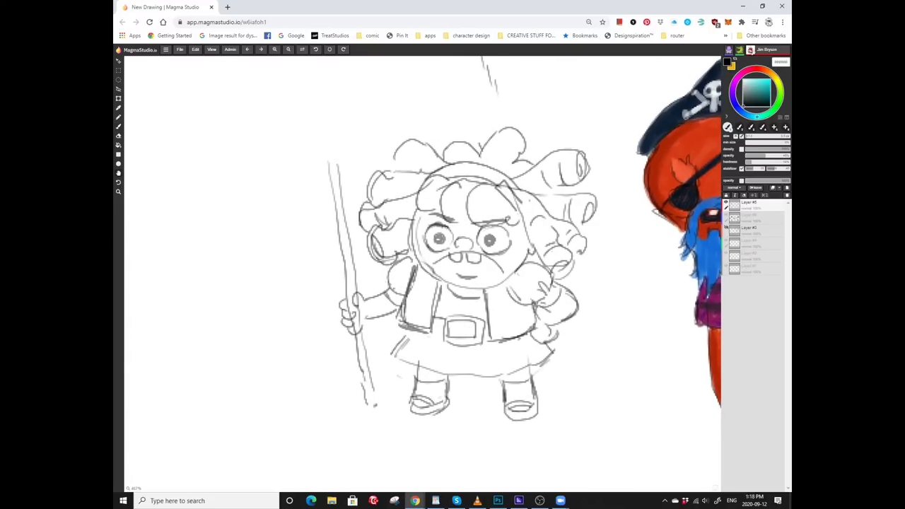
Darken the outline of the figure's round face along the jaw and cheeks.
{"action": "scroll", "coordinate": [453, 269], "scroll_direction": "up", "scroll_amount": 2}
{"action": "left_click_drag", "start_coordinate": [433, 326], "coordinate": [504, 303]}
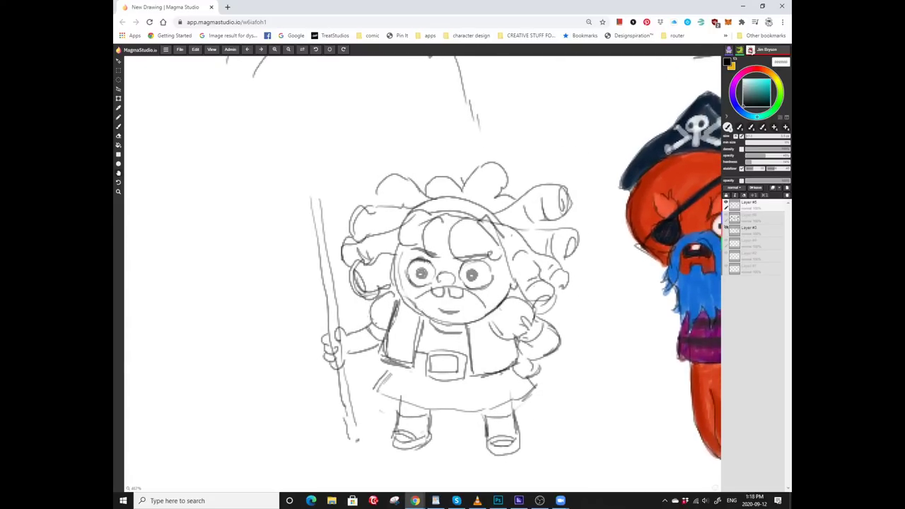
{"action": "scroll", "coordinate": [419, 260], "scroll_direction": "down", "scroll_amount": 2}
{"action": "scroll", "coordinate": [419, 261], "scroll_direction": "left", "scroll_amount": 2}
{"action": "scroll", "coordinate": [414, 247], "scroll_direction": "left", "scroll_amount": 1}
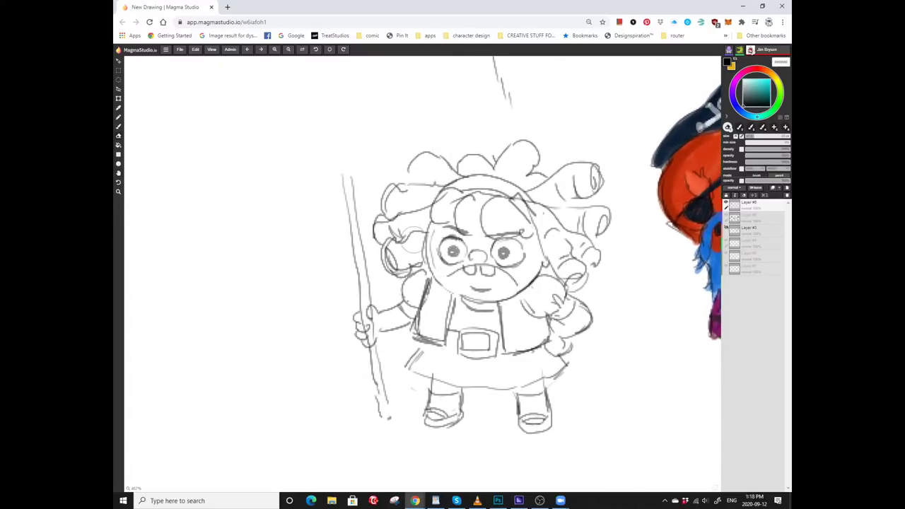
{"action": "scroll", "coordinate": [424, 248], "scroll_direction": "up", "scroll_amount": 3}
{"action": "scroll", "coordinate": [425, 248], "scroll_direction": "right", "scroll_amount": 1}
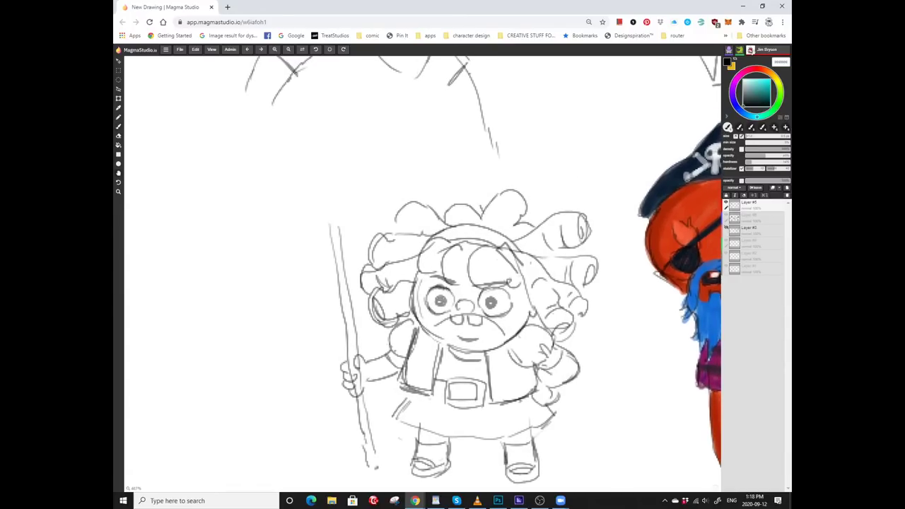
{"action": "scroll", "coordinate": [419, 260], "scroll_direction": "up", "scroll_amount": 2}
{"action": "scroll", "coordinate": [419, 260], "scroll_direction": "right", "scroll_amount": 1}
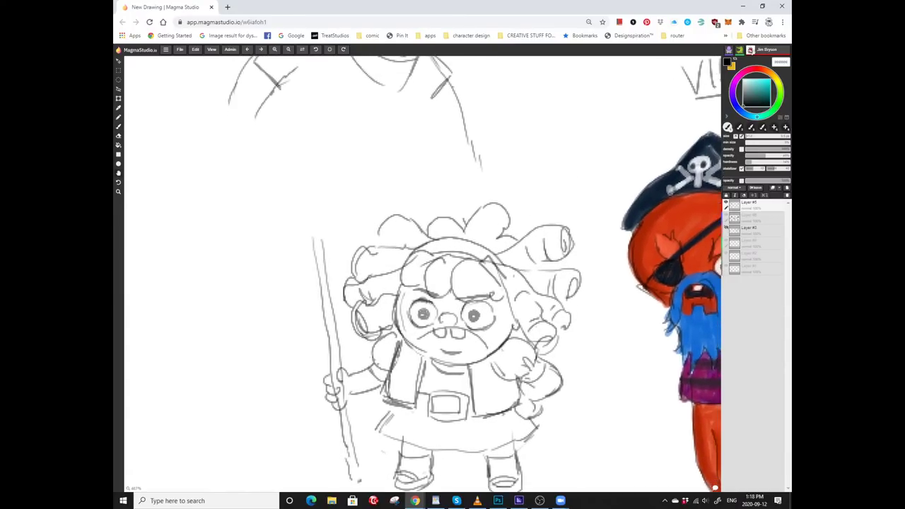
{"action": "scroll", "coordinate": [418, 260], "scroll_direction": "left", "scroll_amount": 1}
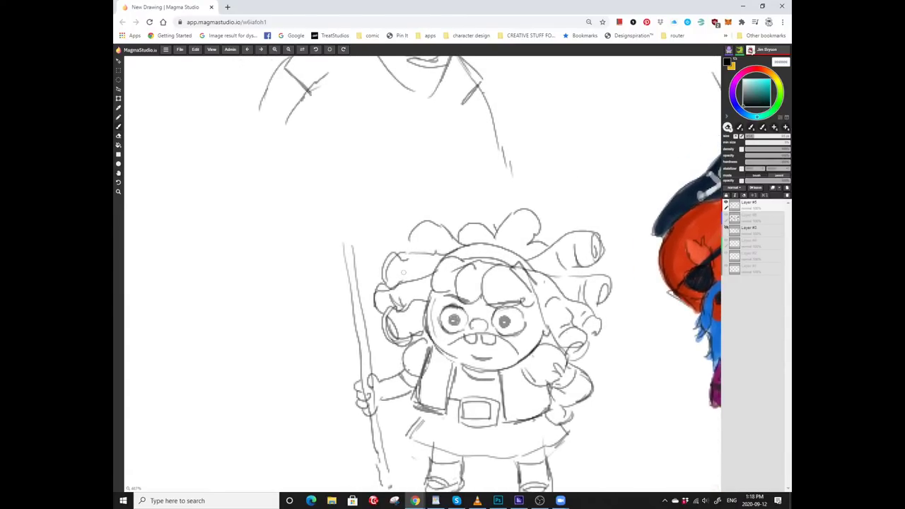
Add inner contour lines to the curls on top of the curly-haired character's head.
{"action": "scroll", "coordinate": [402, 271], "scroll_direction": "up", "scroll_amount": 1}
{"action": "scroll", "coordinate": [403, 271], "scroll_direction": "right", "scroll_amount": 1}
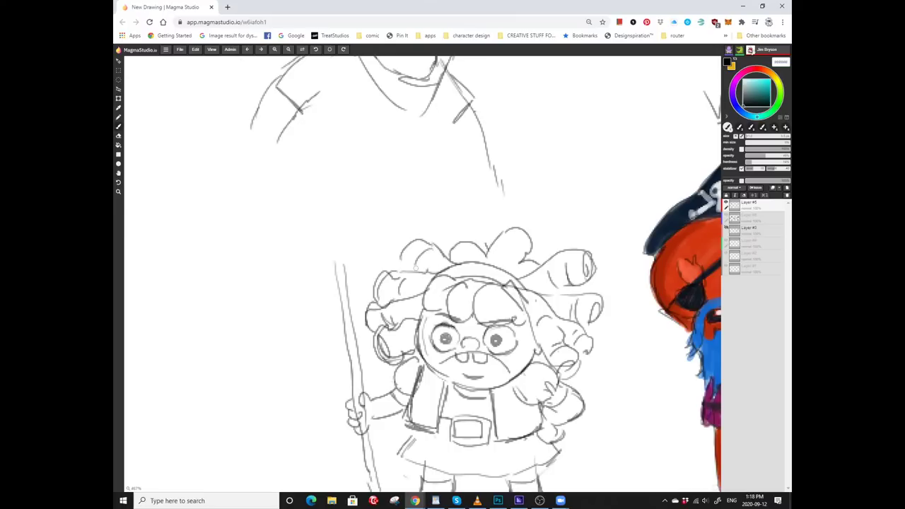
{"action": "scroll", "coordinate": [431, 258], "scroll_direction": "right", "scroll_amount": 2}
{"action": "scroll", "coordinate": [431, 258], "scroll_direction": "down", "scroll_amount": 1}
{"action": "scroll", "coordinate": [447, 222], "scroll_direction": "right", "scroll_amount": 2}
{"action": "scroll", "coordinate": [446, 222], "scroll_direction": "down", "scroll_amount": 1}
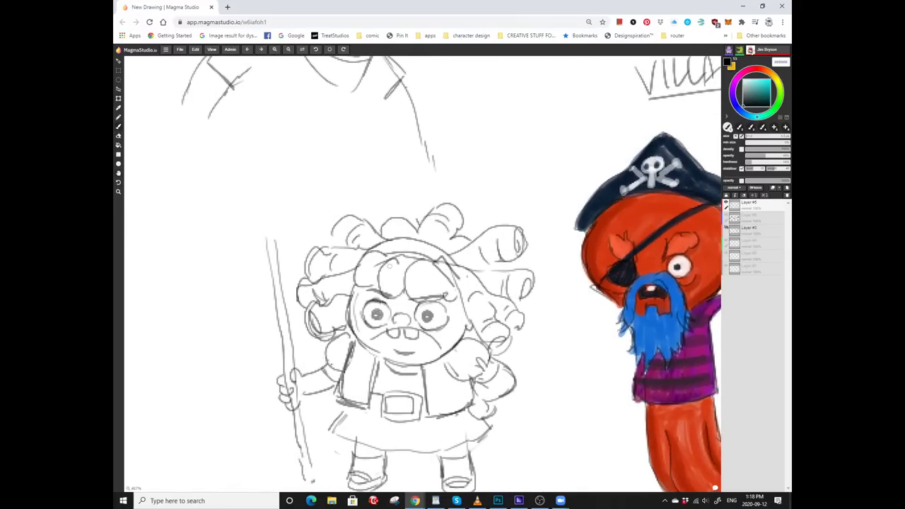
{"action": "scroll", "coordinate": [390, 266], "scroll_direction": "down", "scroll_amount": 3}
{"action": "scroll", "coordinate": [389, 266], "scroll_direction": "left", "scroll_amount": 3}
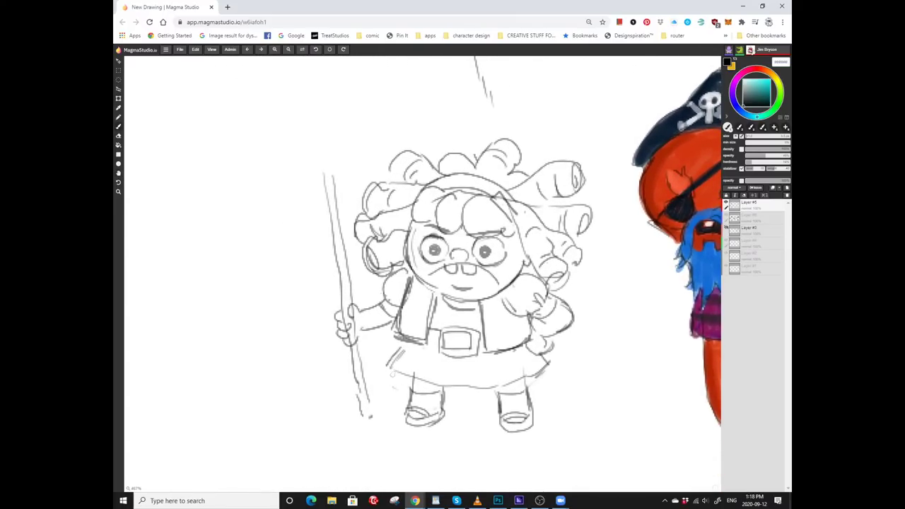
Draw a second ruffle layer beneath the hem of the curly-haired character's skirt, spanning its full width.
{"action": "mouse_move", "coordinate": [400, 382]}
{"action": "left_mouse_down"}
{"action": "mouse_move", "coordinate": [489, 391]}
{"action": "mouse_move", "coordinate": [543, 377]}
{"action": "left_mouse_up"}
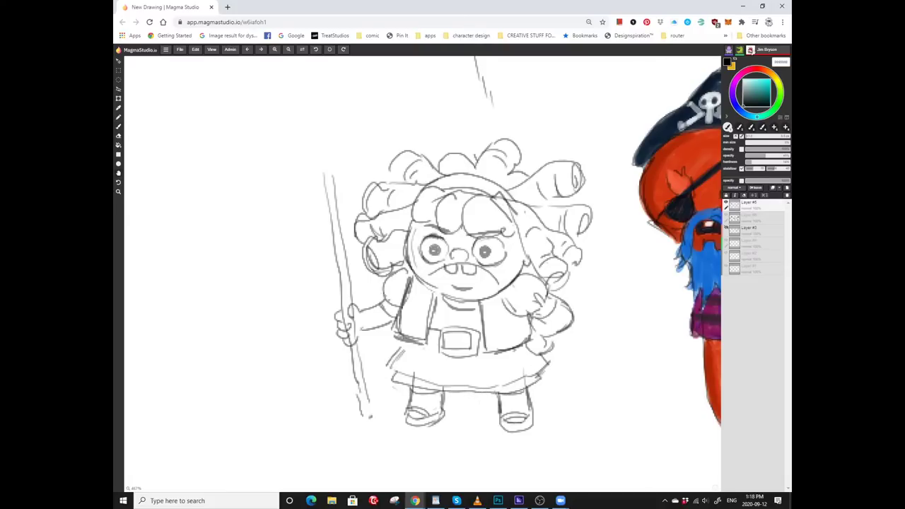
{"action": "scroll", "coordinate": [459, 276], "scroll_direction": "down", "scroll_amount": 2}
{"action": "scroll", "coordinate": [459, 276], "scroll_direction": "left", "scroll_amount": 1}
{"action": "mouse_move", "coordinate": [393, 335]}
{"action": "left_mouse_down"}
{"action": "mouse_move", "coordinate": [431, 353]}
{"action": "mouse_move", "coordinate": [515, 360]}
{"action": "mouse_move", "coordinate": [537, 352]}
{"action": "left_mouse_up"}
{"action": "scroll", "coordinate": [459, 276], "scroll_direction": "down", "scroll_amount": 1}
{"action": "scroll", "coordinate": [459, 276], "scroll_direction": "right", "scroll_amount": 2}
{"action": "scroll", "coordinate": [460, 276], "scroll_direction": "left", "scroll_amount": 2}
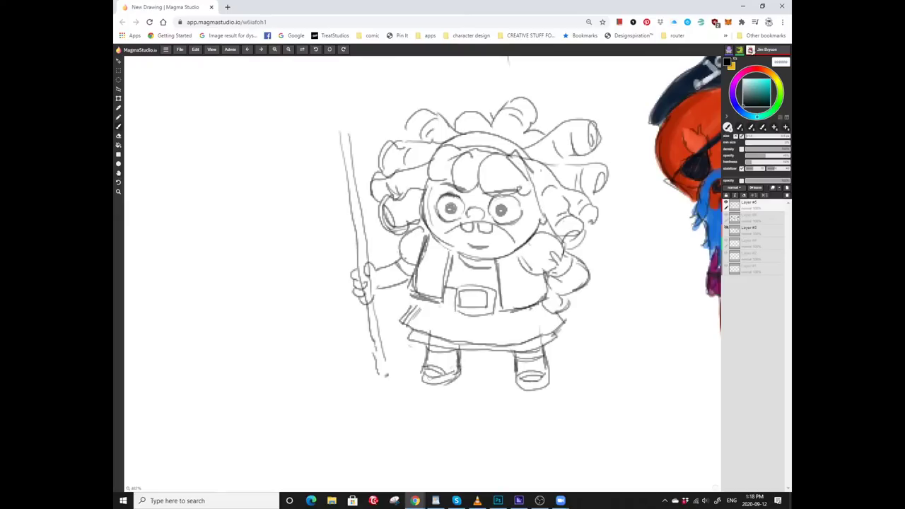
Darken the outlines and soles of both of the curly-haired character's shoes.
{"action": "left_click_drag", "start_coordinate": [423, 375], "coordinate": [459, 371]}
{"action": "scroll", "coordinate": [460, 276], "scroll_direction": "right", "scroll_amount": 3}
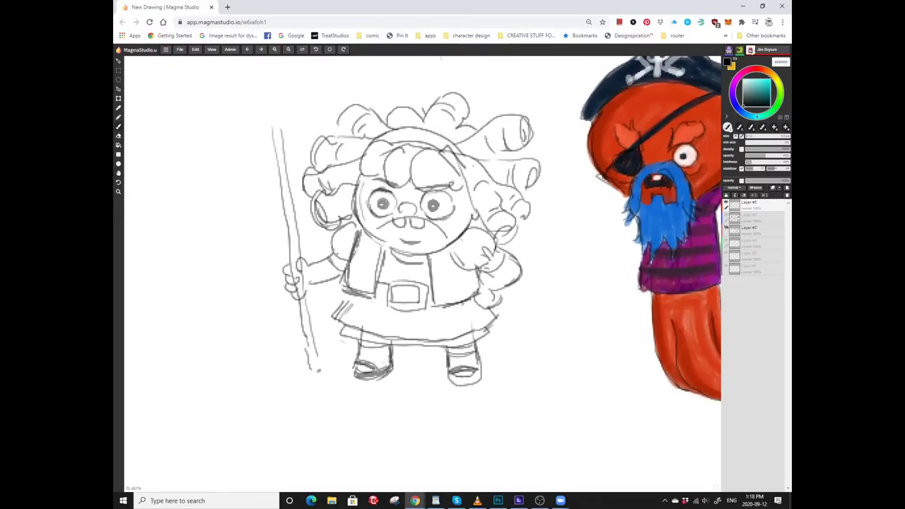
{"action": "left_click_drag", "start_coordinate": [450, 382], "coordinate": [479, 379]}
{"action": "scroll", "coordinate": [460, 226], "scroll_direction": "left", "scroll_amount": 4}
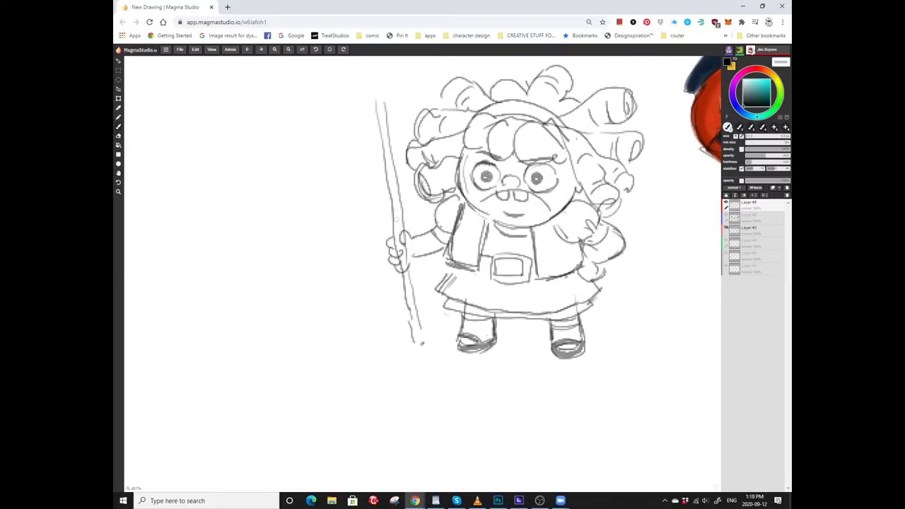
Close off the bottom and top ends of the staff held by the curly-haired character.
{"action": "scroll", "coordinate": [354, 244], "scroll_direction": "down", "scroll_amount": 2}
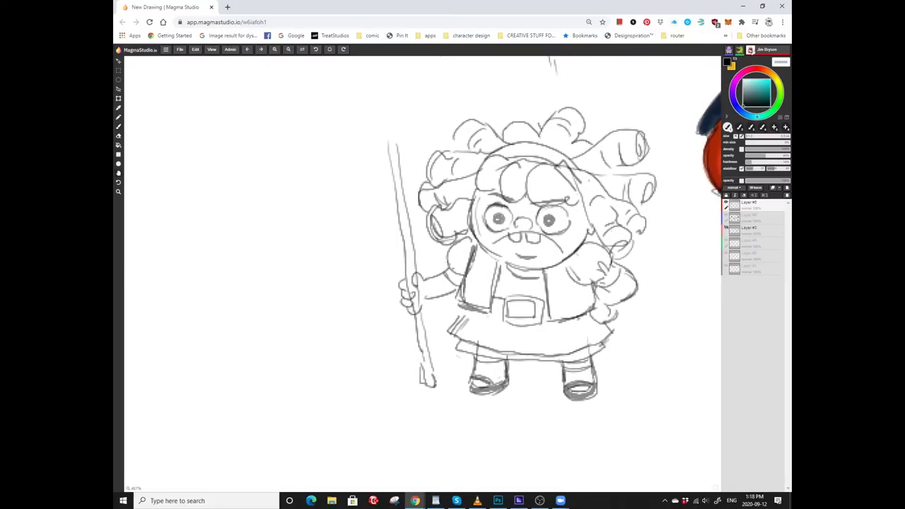
{"action": "scroll", "coordinate": [354, 245], "scroll_direction": "up", "scroll_amount": 3}
{"action": "scroll", "coordinate": [301, 201], "scroll_direction": "down", "scroll_amount": 4}
{"action": "scroll", "coordinate": [301, 200], "scroll_direction": "up", "scroll_amount": 3}
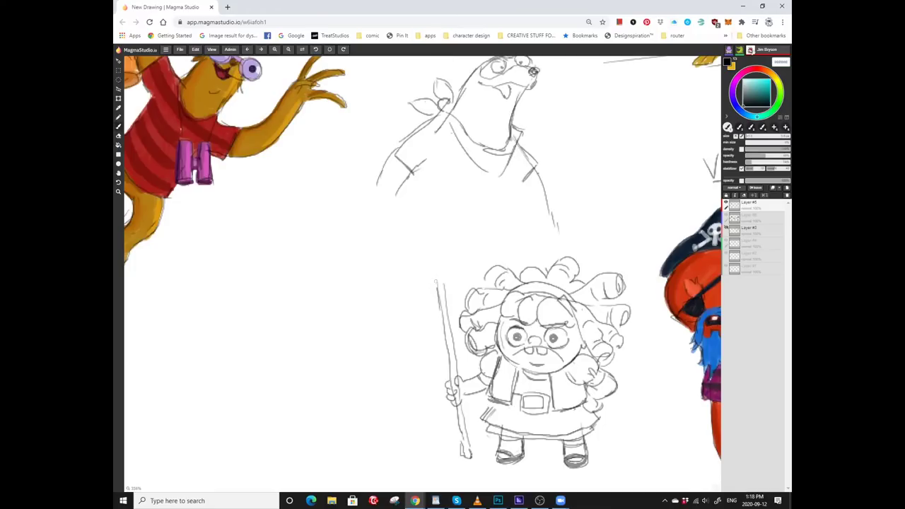
{"action": "scroll", "coordinate": [391, 187], "scroll_direction": "down", "scroll_amount": 1}
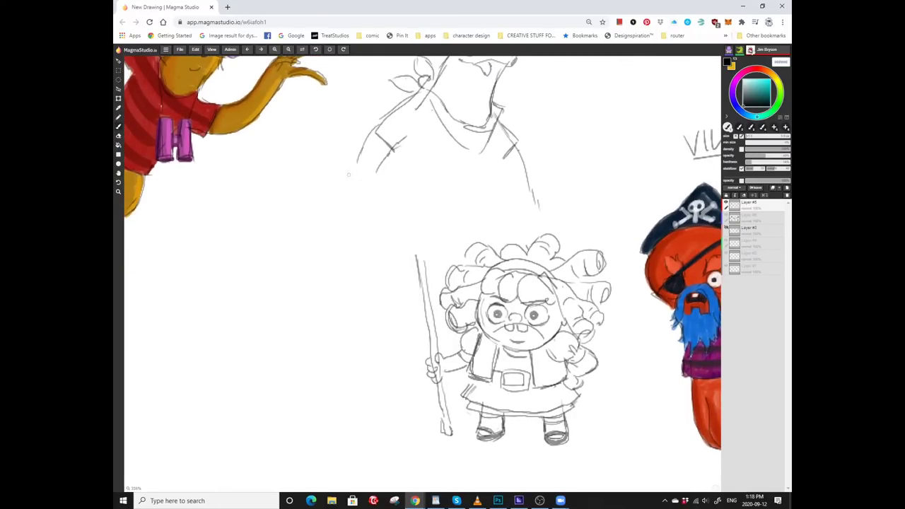
{"action": "scroll", "coordinate": [357, 205], "scroll_direction": "left", "scroll_amount": 1}
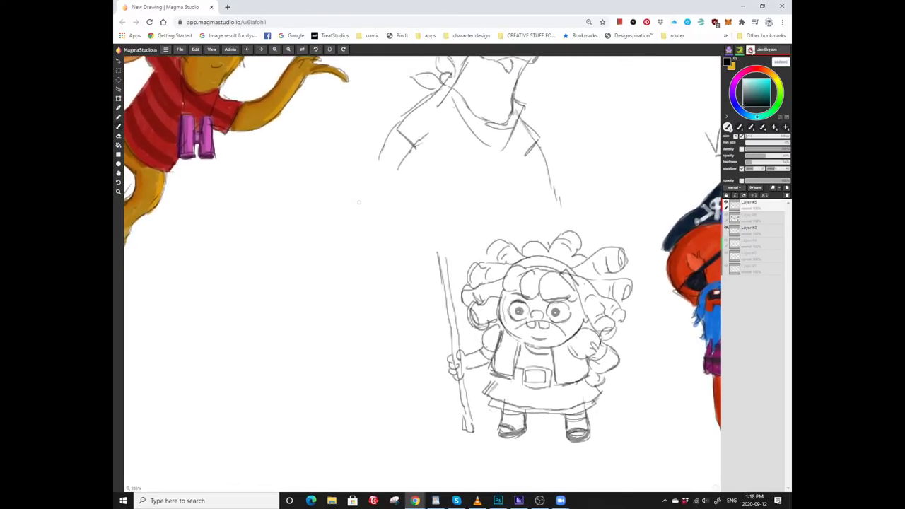
Erase the staff and the hand gripping it from the curly-haired character's sketch.
{"action": "scroll", "coordinate": [358, 254], "scroll_direction": "down", "scroll_amount": 5}
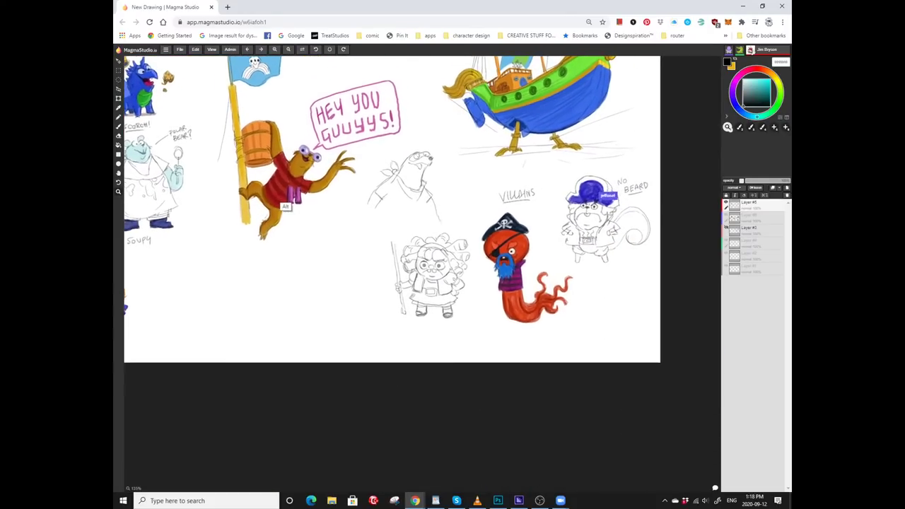
{"action": "scroll", "coordinate": [396, 244], "scroll_direction": "up", "scroll_amount": 3}
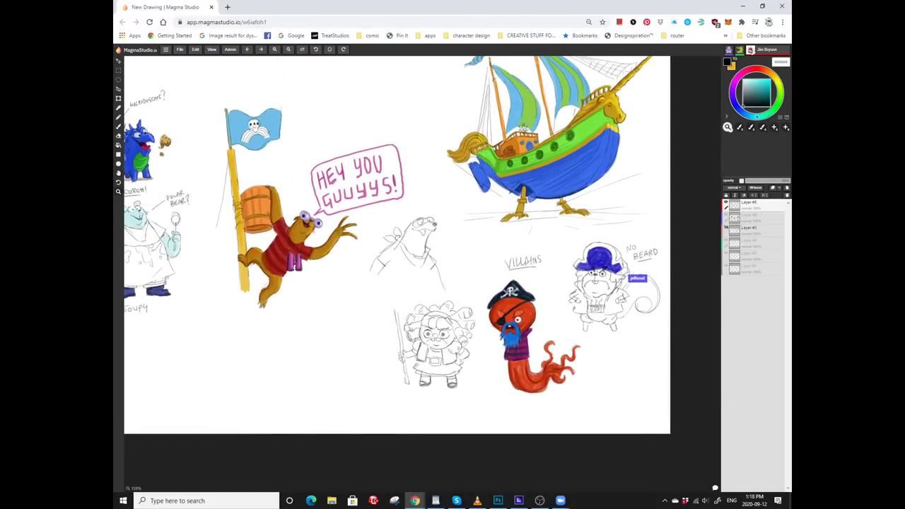
{"action": "scroll", "coordinate": [356, 399], "scroll_direction": "up", "scroll_amount": 3}
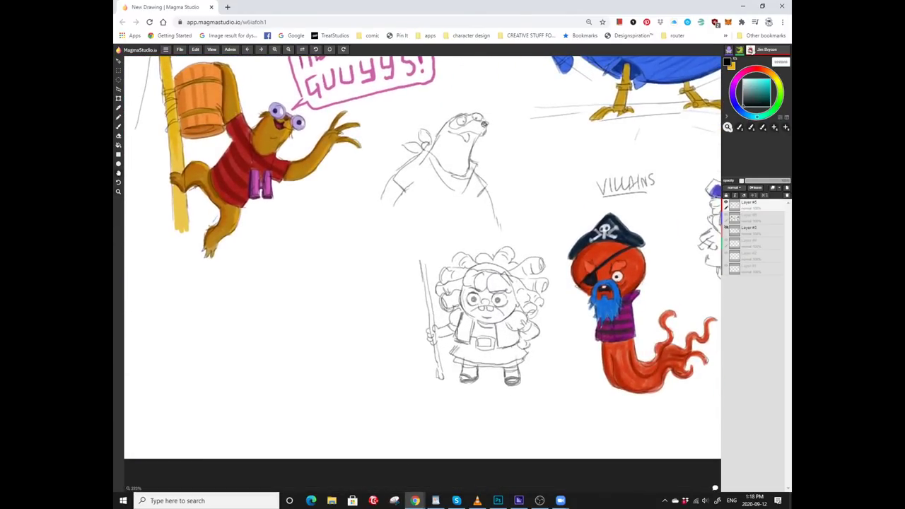
{"action": "key", "text": "e"}
{"action": "mouse_move", "coordinate": [442, 385]}
{"action": "left_mouse_down"}
{"action": "mouse_move", "coordinate": [418, 257]}
{"action": "mouse_move", "coordinate": [444, 375]}
{"action": "mouse_move", "coordinate": [442, 341]}
{"action": "left_mouse_up"}
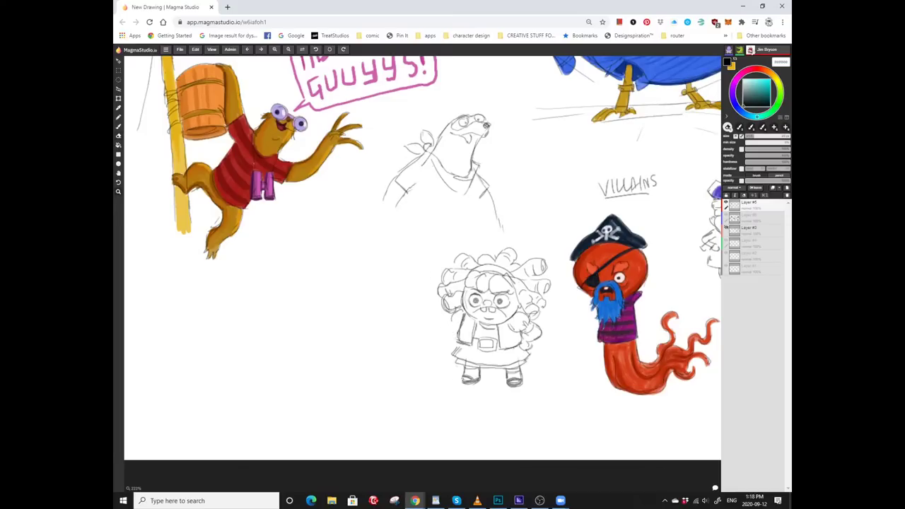
Redraw the arm that held the staff as a bent arm with a puffed sleeve, tucked against the character's side.
{"action": "scroll", "coordinate": [460, 325], "scroll_direction": "up", "scroll_amount": 2}
{"action": "scroll", "coordinate": [460, 325], "scroll_direction": "up", "scroll_amount": 1}
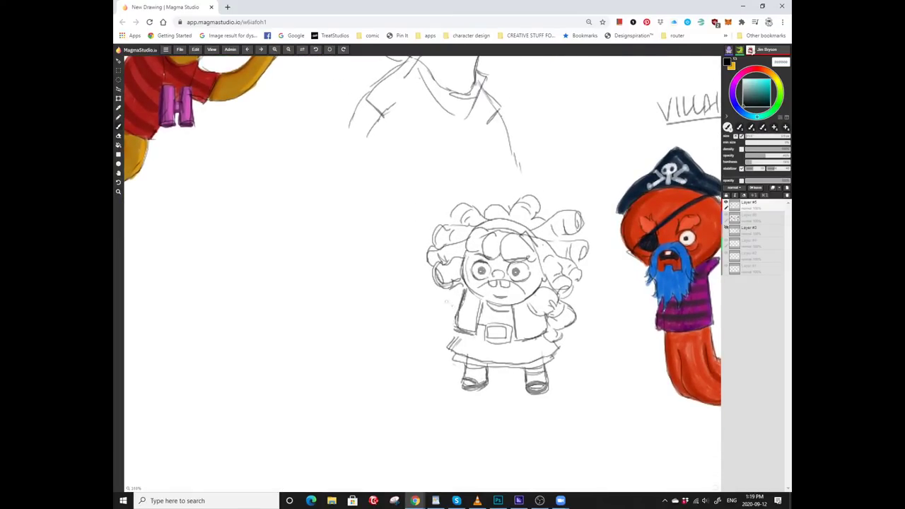
{"action": "left_click_drag", "start_coordinate": [436, 312], "coordinate": [420, 313]}
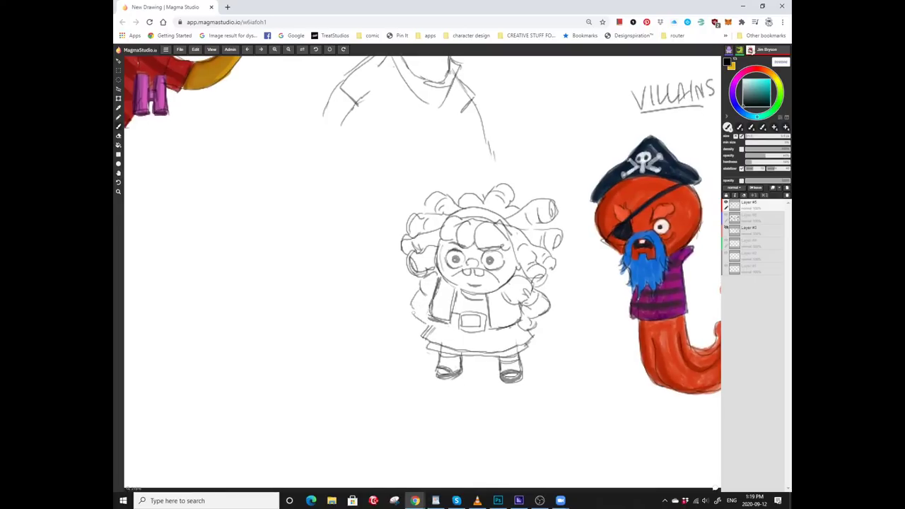
{"action": "left_click_drag", "start_coordinate": [417, 311], "coordinate": [364, 311]}
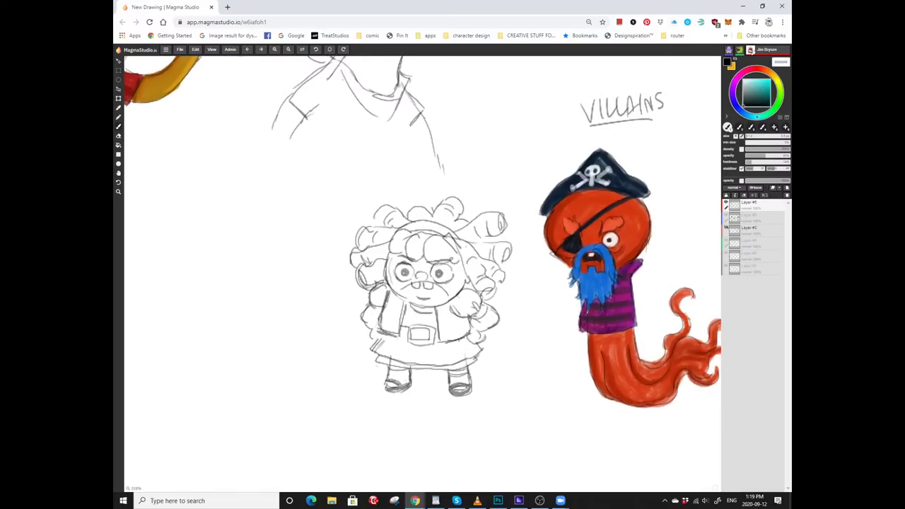
Clean up the redrawn sleeve, the adjacent vest edge and the cheek outline by erasing overlaps and redrawing the lines.
{"action": "left_click_drag", "start_coordinate": [461, 313], "coordinate": [482, 341]}
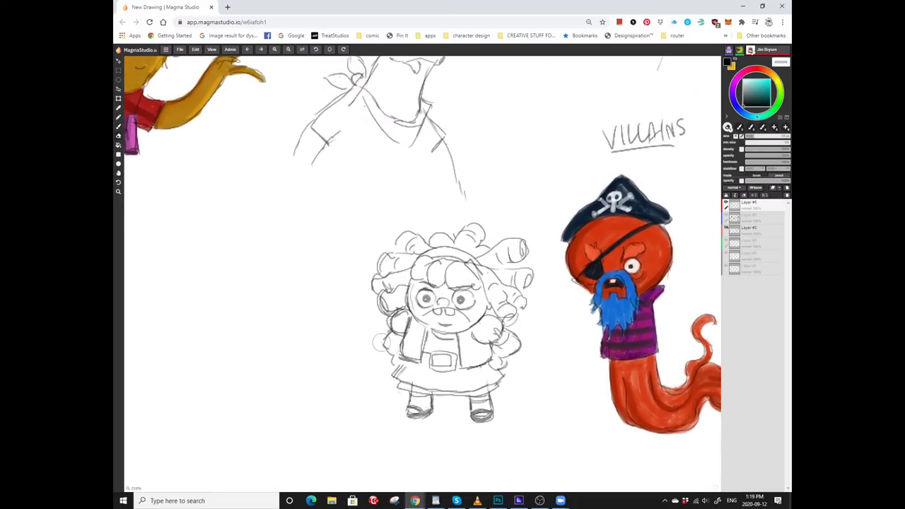
{"action": "mouse_move", "coordinate": [389, 331]}
{"action": "left_mouse_down"}
{"action": "mouse_move", "coordinate": [381, 342]}
{"action": "mouse_move", "coordinate": [357, 336]}
{"action": "left_mouse_up"}
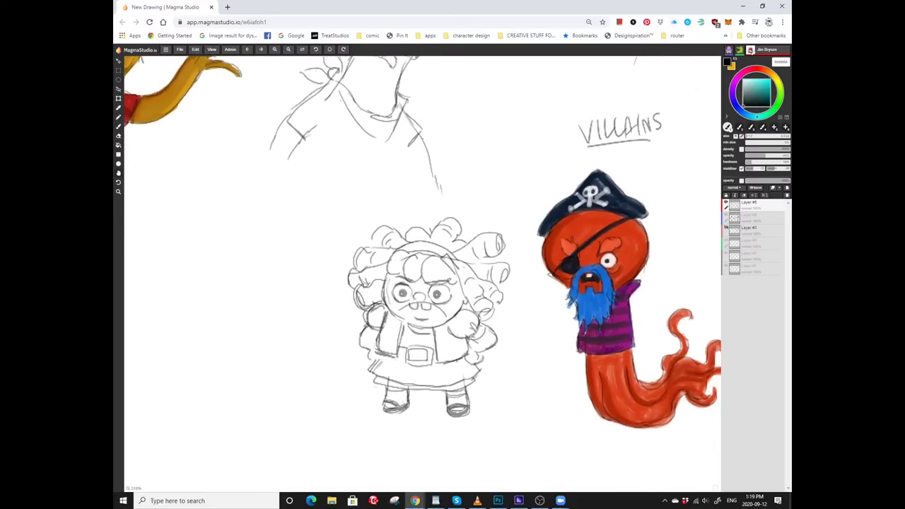
{"action": "key", "text": "b"}
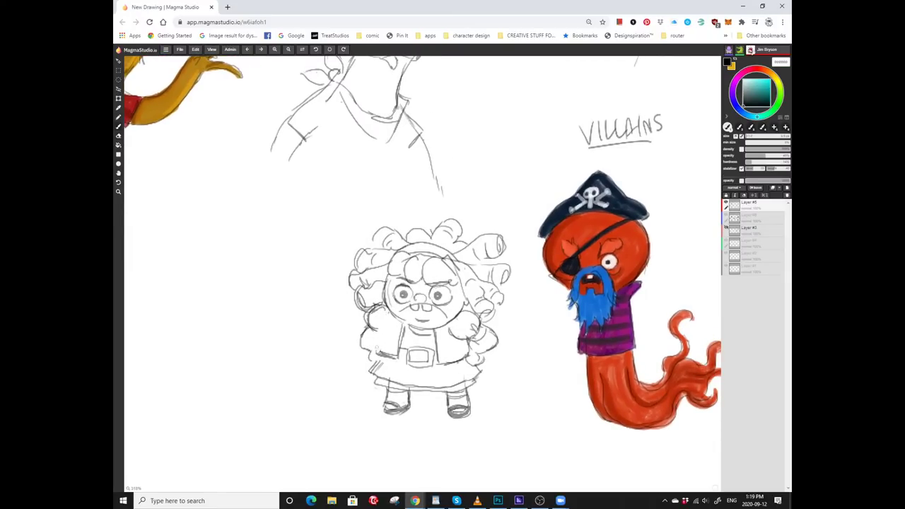
{"action": "left_click_drag", "start_coordinate": [383, 307], "coordinate": [390, 284]}
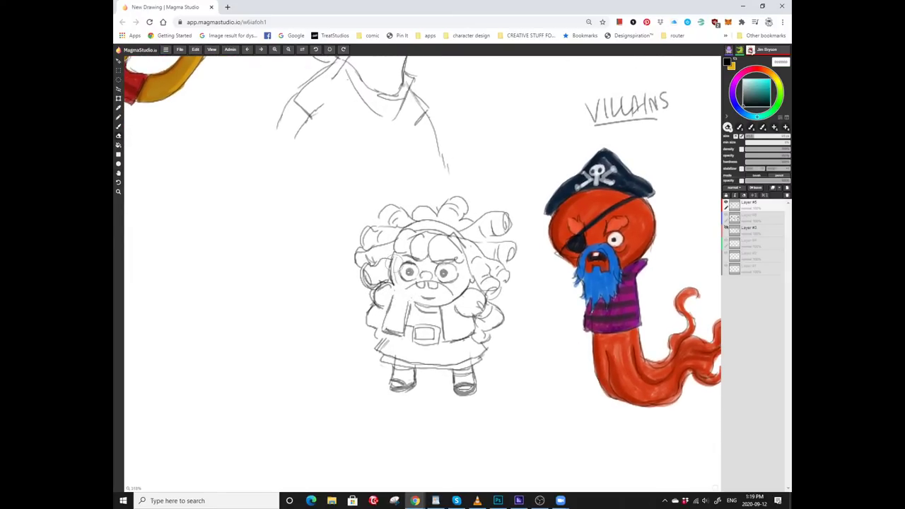
{"action": "key", "text": "b"}
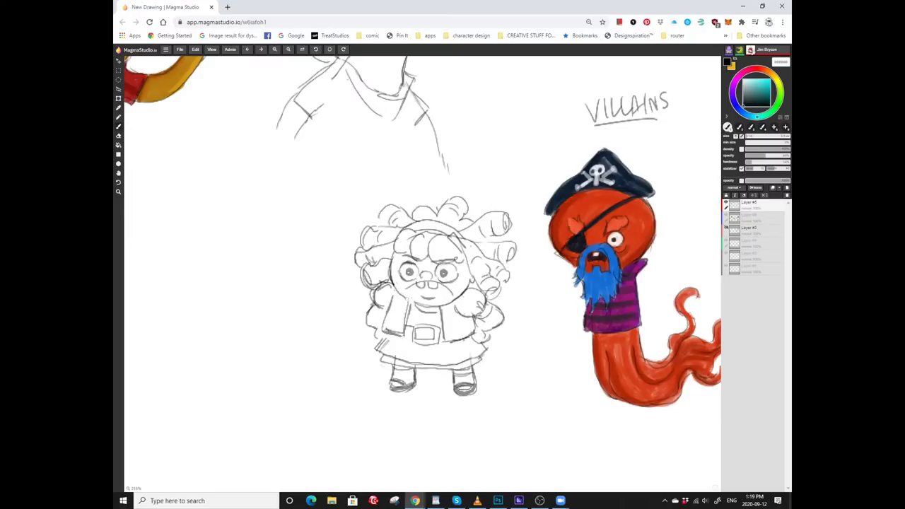
Lasso-select the whole curly-haired character, move it down and away from the red pirate, and deselect it.
{"action": "left_click_drag", "start_coordinate": [422, 265], "coordinate": [486, 233]}
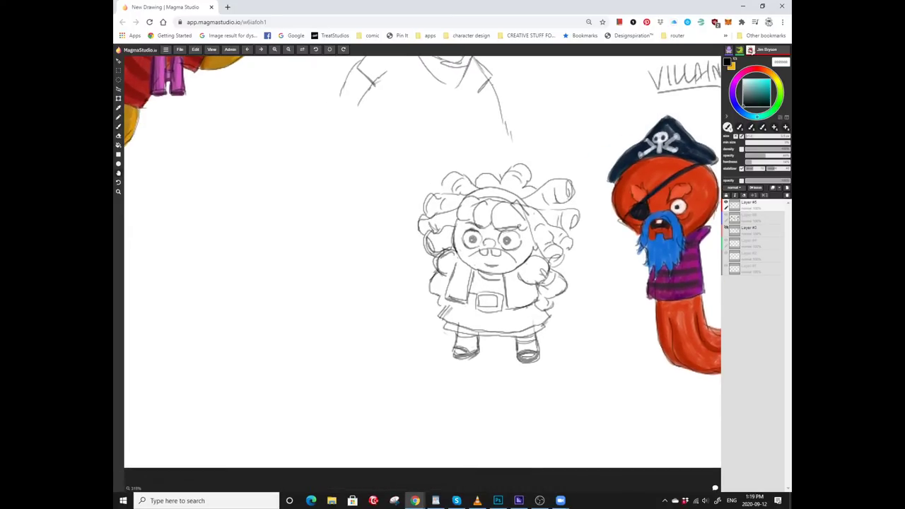
{"action": "left_click_drag", "start_coordinate": [415, 177], "coordinate": [361, 205]}
{"action": "left_click_drag", "start_coordinate": [536, 343], "coordinate": [368, 190]}
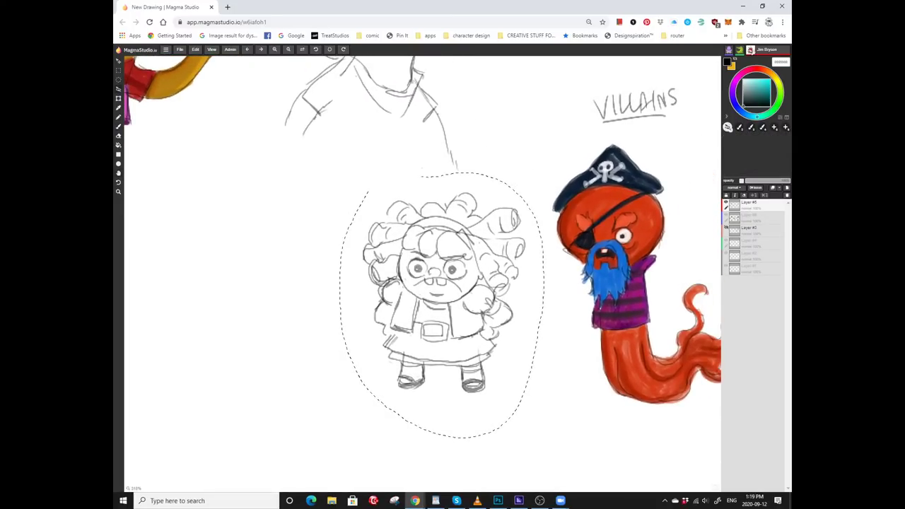
{"action": "mouse_move", "coordinate": [438, 304]}
{"action": "left_mouse_down"}
{"action": "mouse_move", "coordinate": [394, 335]}
{"action": "mouse_move", "coordinate": [398, 328]}
{"action": "left_mouse_up"}
{"action": "key", "text": "ctrl+d"}
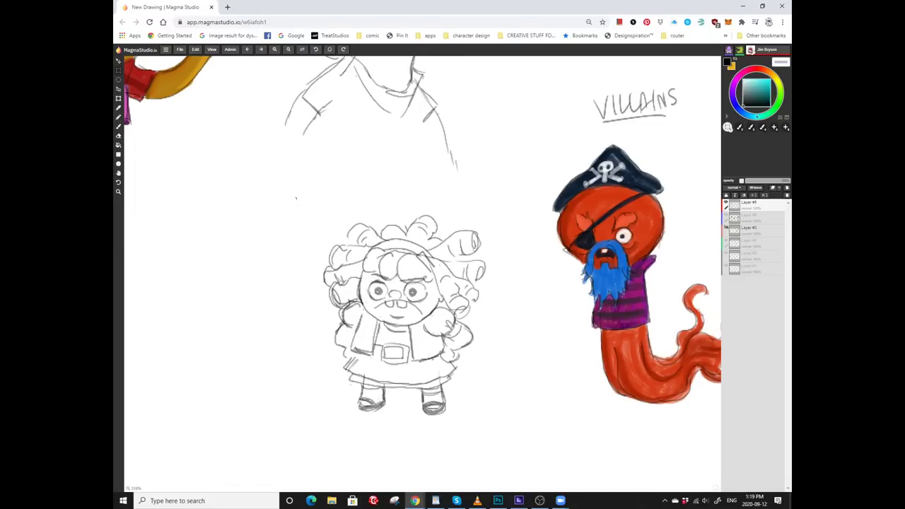
Sketch a smaller second character between the curly-haired one and the red pirate, with a round head, flared torso and arms.
{"action": "mouse_move", "coordinate": [499, 329]}
{"action": "left_mouse_down"}
{"action": "mouse_move", "coordinate": [459, 324]}
{"action": "mouse_move", "coordinate": [436, 292]}
{"action": "left_mouse_up"}
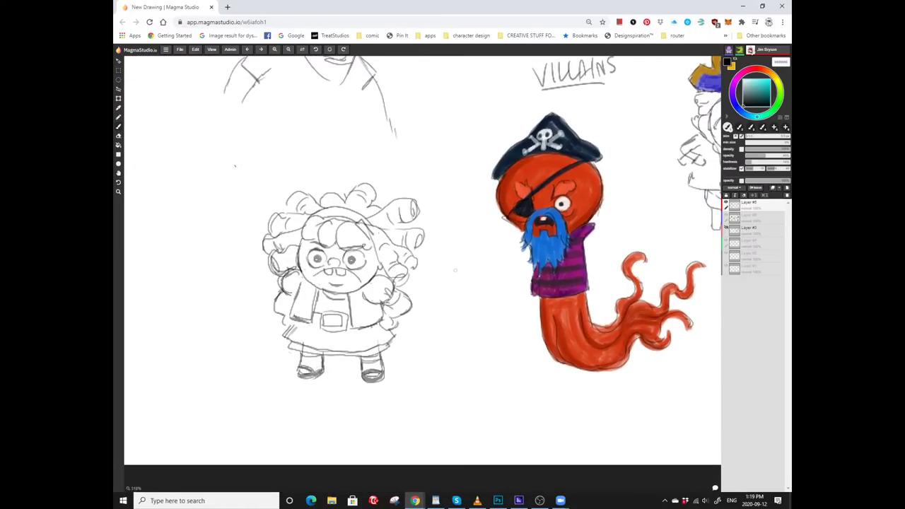
{"action": "scroll", "coordinate": [549, 360], "scroll_direction": "up", "scroll_amount": 2}
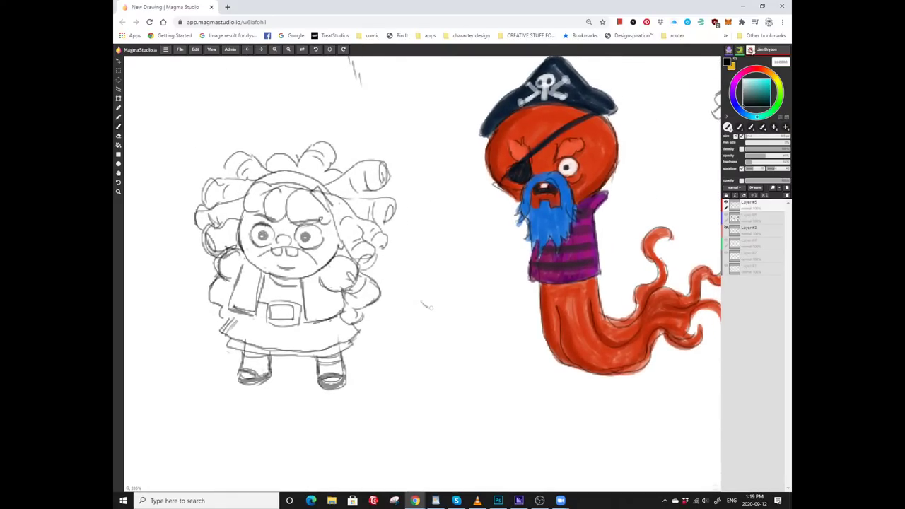
{"action": "mouse_move", "coordinate": [427, 306]}
{"action": "left_mouse_down"}
{"action": "mouse_move", "coordinate": [477, 270]}
{"action": "mouse_move", "coordinate": [427, 228]}
{"action": "mouse_move", "coordinate": [394, 273]}
{"action": "mouse_move", "coordinate": [423, 308]}
{"action": "mouse_move", "coordinate": [427, 291]}
{"action": "mouse_move", "coordinate": [463, 326]}
{"action": "mouse_move", "coordinate": [402, 351]}
{"action": "mouse_move", "coordinate": [408, 307]}
{"action": "left_mouse_up"}
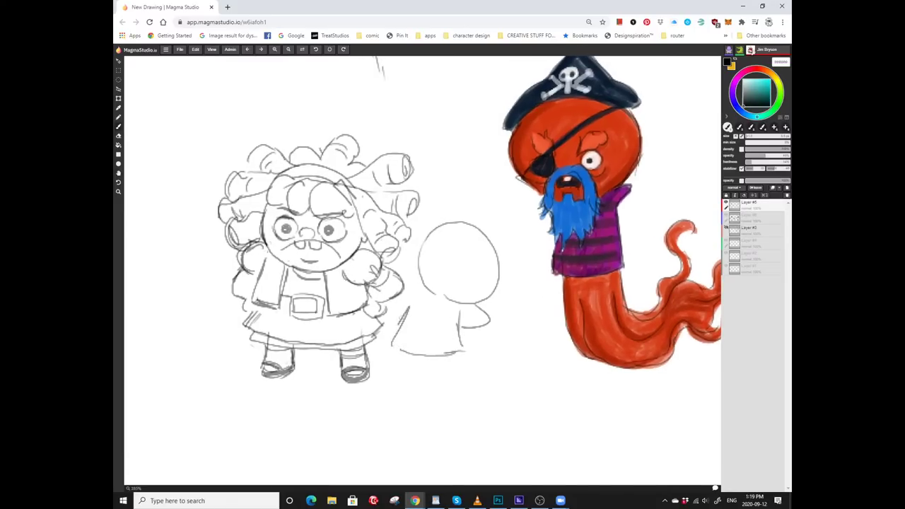
{"action": "left_click_drag", "start_coordinate": [422, 274], "coordinate": [408, 293]}
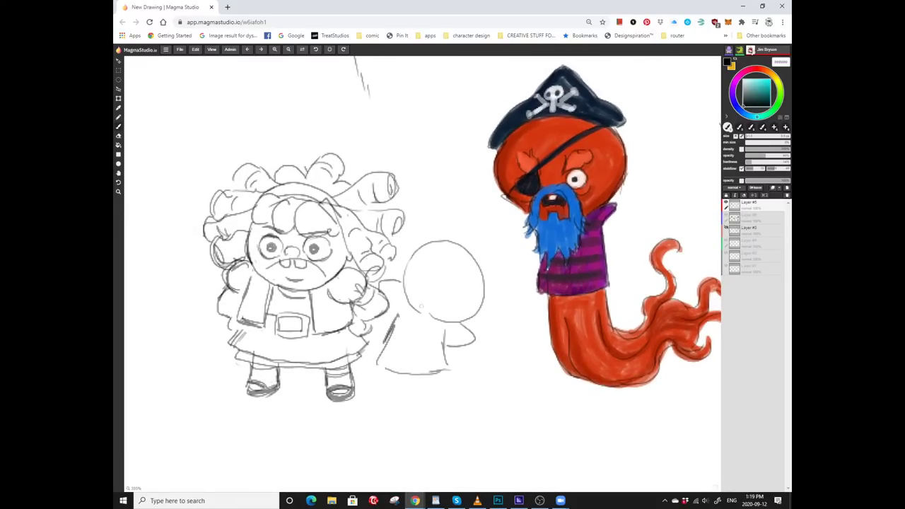
Add a collar curve under the small character's head and two short legs with feet below the torso.
{"action": "scroll", "coordinate": [424, 324], "scroll_direction": "down", "scroll_amount": 1}
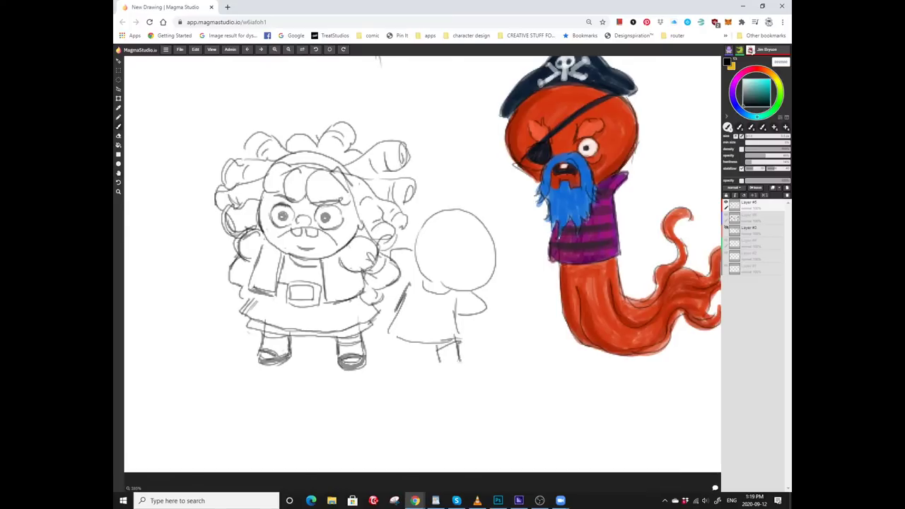
{"action": "scroll", "coordinate": [446, 364], "scroll_direction": "left", "scroll_amount": 1}
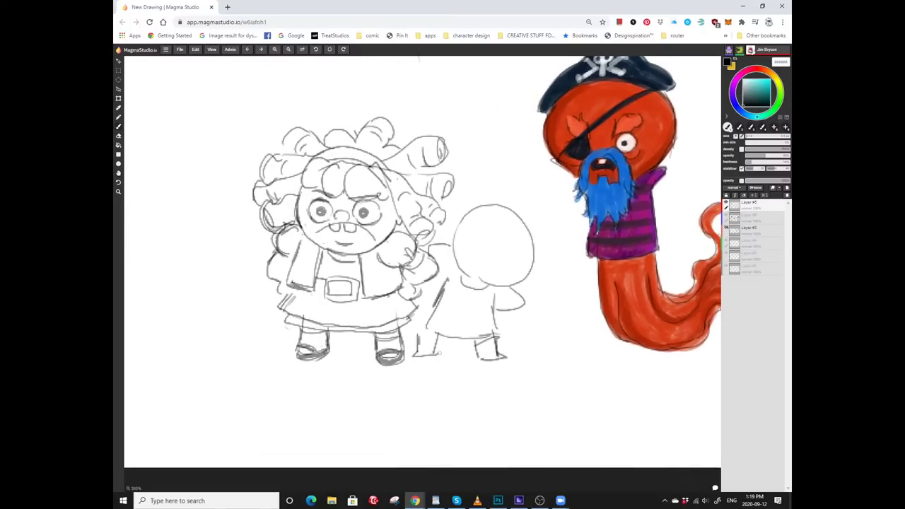
{"action": "scroll", "coordinate": [440, 347], "scroll_direction": "up", "scroll_amount": 1}
{"action": "left_click_drag", "start_coordinate": [459, 212], "coordinate": [450, 215]}
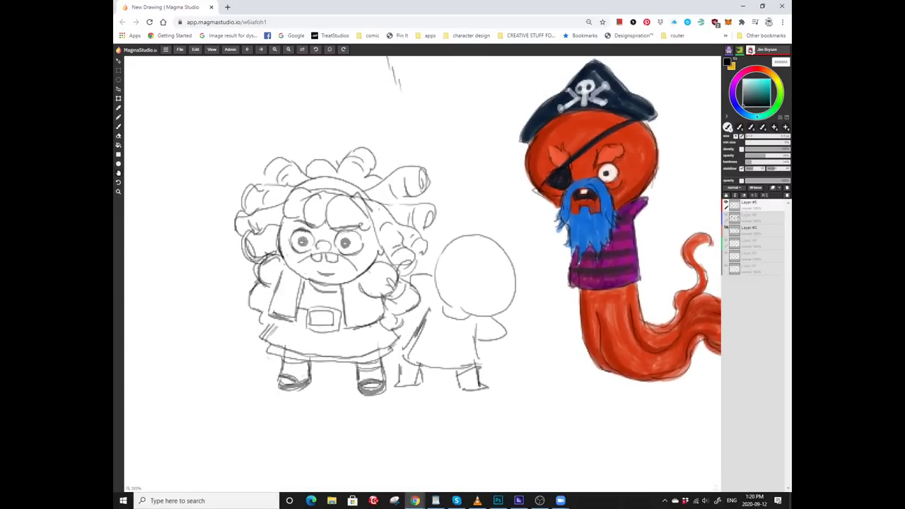
Draw a curved belt band across the small companion's flared torso.
{"action": "left_click_drag", "start_coordinate": [474, 350], "coordinate": [452, 359]}
{"action": "mouse_move", "coordinate": [454, 328]}
{"action": "left_mouse_down"}
{"action": "mouse_move", "coordinate": [415, 359]}
{"action": "mouse_move", "coordinate": [421, 345]}
{"action": "left_mouse_up"}
{"action": "mouse_move", "coordinate": [460, 226]}
{"action": "left_mouse_down"}
{"action": "mouse_move", "coordinate": [428, 218]}
{"action": "mouse_move", "coordinate": [451, 243]}
{"action": "mouse_move", "coordinate": [409, 256]}
{"action": "left_mouse_up"}
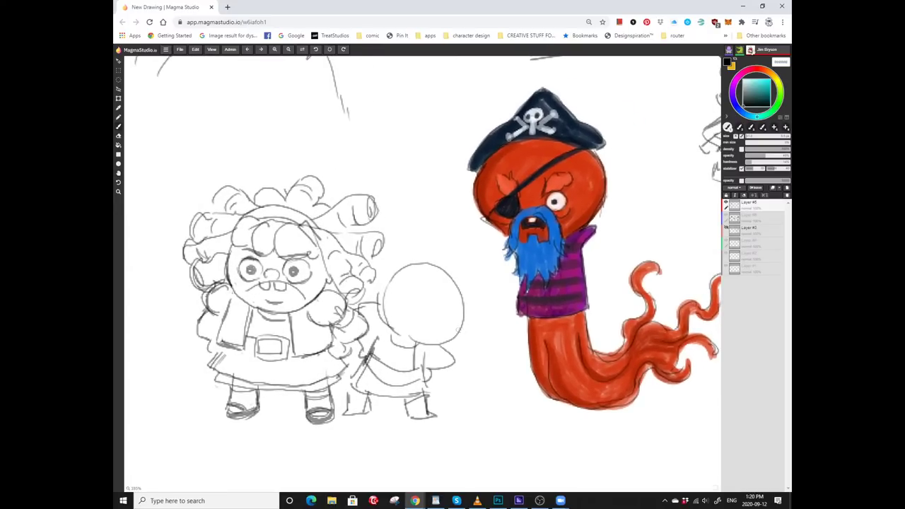
Draw the companion's closed-eyed frowning face and ear, plus hair strands and two tied pigtails on the head.
{"action": "mouse_move", "coordinate": [441, 281]}
{"action": "left_mouse_down"}
{"action": "mouse_move", "coordinate": [451, 268]}
{"action": "mouse_move", "coordinate": [438, 291]}
{"action": "mouse_move", "coordinate": [461, 285]}
{"action": "mouse_move", "coordinate": [422, 337]}
{"action": "mouse_move", "coordinate": [397, 298]}
{"action": "left_mouse_up"}
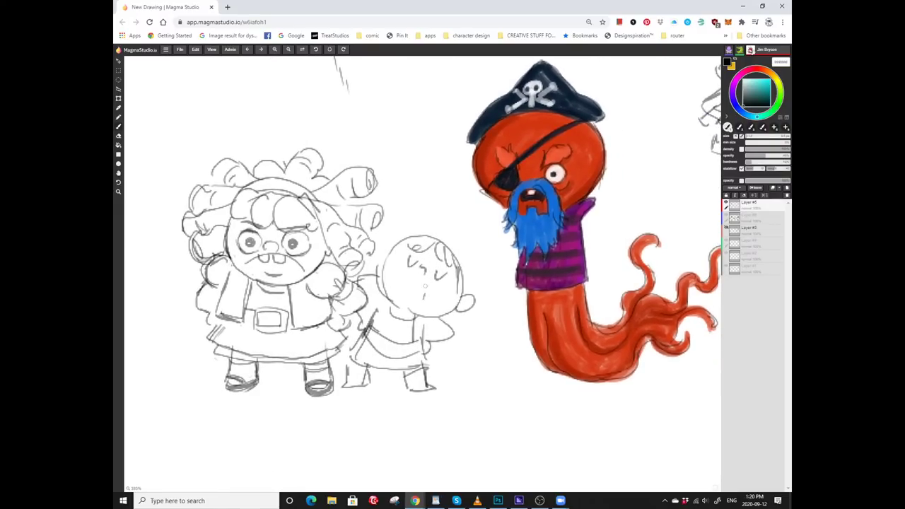
{"action": "left_click_drag", "start_coordinate": [424, 286], "coordinate": [410, 289]}
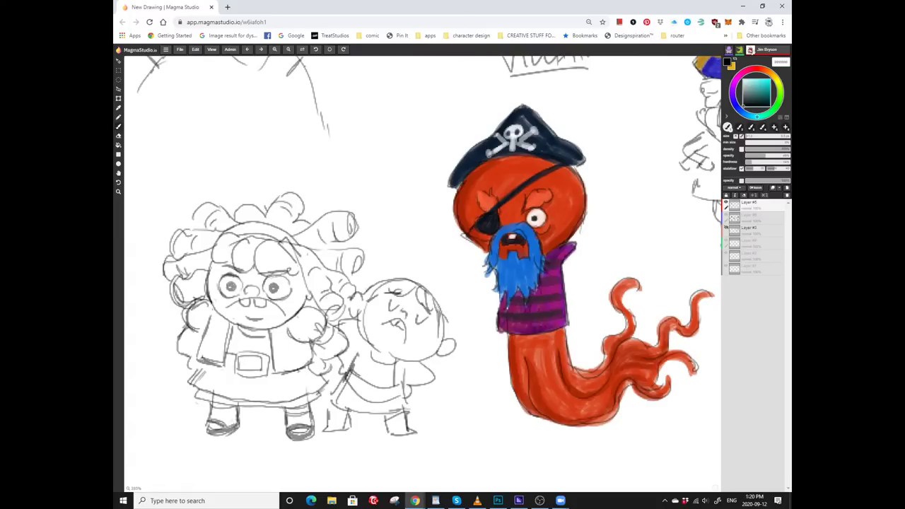
{"action": "mouse_move", "coordinate": [437, 309]}
{"action": "left_mouse_down"}
{"action": "mouse_move", "coordinate": [462, 294]}
{"action": "mouse_move", "coordinate": [481, 338]}
{"action": "mouse_move", "coordinate": [455, 325]}
{"action": "left_mouse_up"}
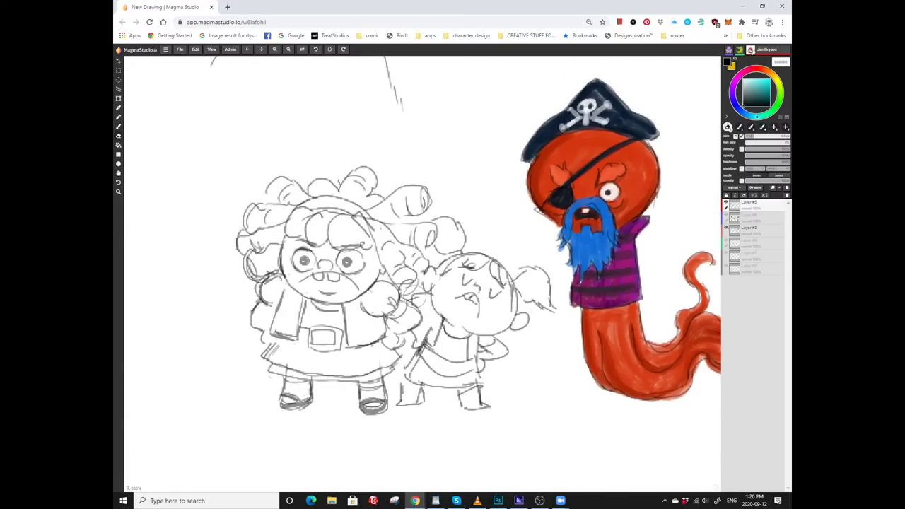
Refine the companion's arm beside the curly-haired character and add a round buckle with studs to the belt.
{"action": "scroll", "coordinate": [406, 363], "scroll_direction": "up", "scroll_amount": 3}
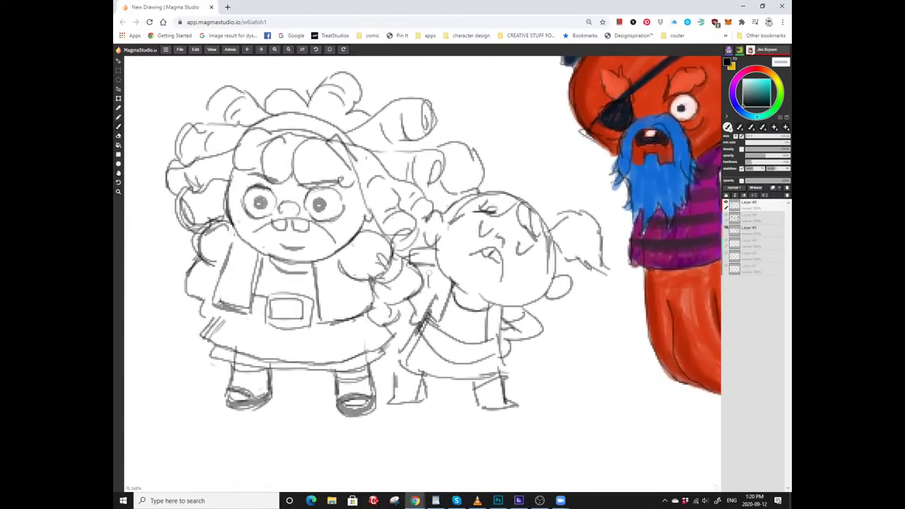
{"action": "mouse_move", "coordinate": [436, 277]}
{"action": "left_mouse_down"}
{"action": "mouse_move", "coordinate": [420, 320]}
{"action": "mouse_move", "coordinate": [431, 263]}
{"action": "left_mouse_up"}
{"action": "scroll", "coordinate": [404, 344], "scroll_direction": "down", "scroll_amount": 1}
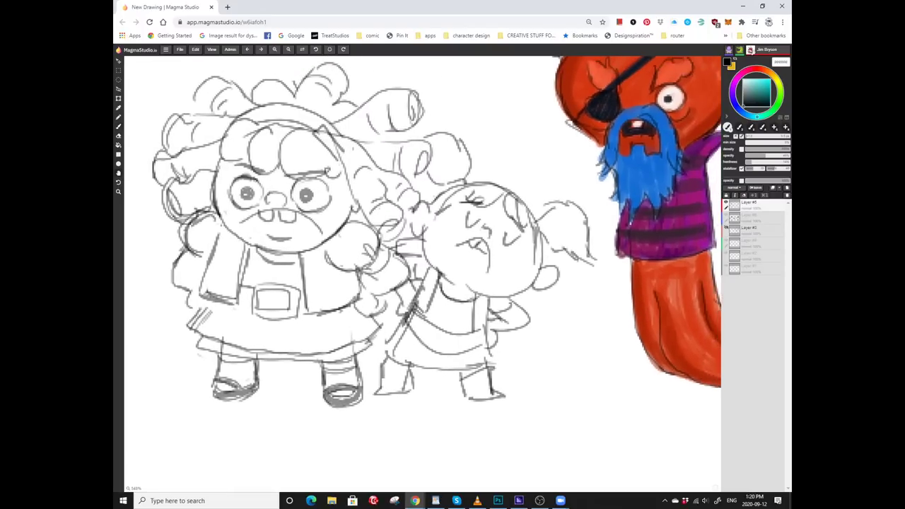
{"action": "scroll", "coordinate": [400, 371], "scroll_direction": "up", "scroll_amount": 2}
{"action": "left_click_drag", "start_coordinate": [400, 371], "coordinate": [453, 380]}
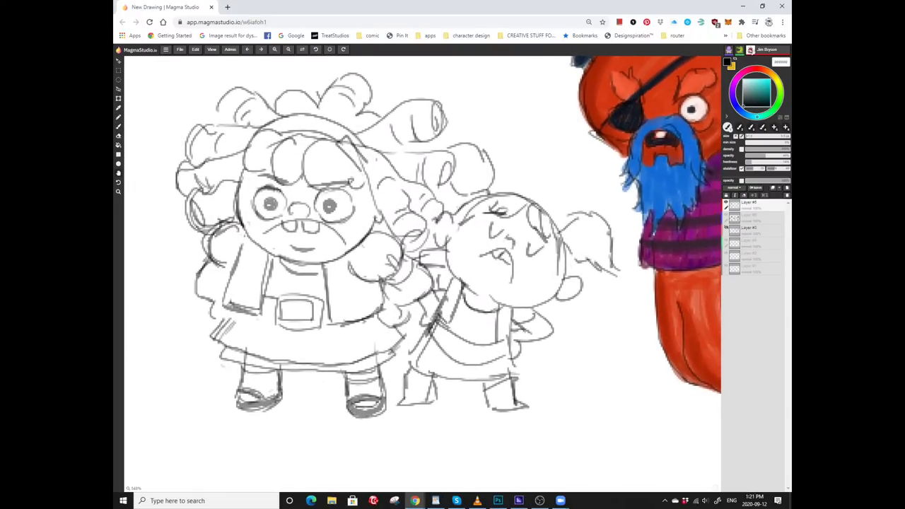
{"action": "mouse_move", "coordinate": [483, 347]}
{"action": "left_mouse_down"}
{"action": "mouse_move", "coordinate": [475, 363]}
{"action": "mouse_move", "coordinate": [452, 353]}
{"action": "mouse_move", "coordinate": [472, 345]}
{"action": "mouse_move", "coordinate": [476, 353]}
{"action": "mouse_move", "coordinate": [452, 341]}
{"action": "mouse_move", "coordinate": [425, 353]}
{"action": "mouse_move", "coordinate": [432, 377]}
{"action": "mouse_move", "coordinate": [625, 323]}
{"action": "left_mouse_up"}
Sketch a third character on the other side of the curly-haired one, with a round head, shoulder and crossed arms.
{"action": "scroll", "coordinate": [305, 297], "scroll_direction": "down", "scroll_amount": 5}
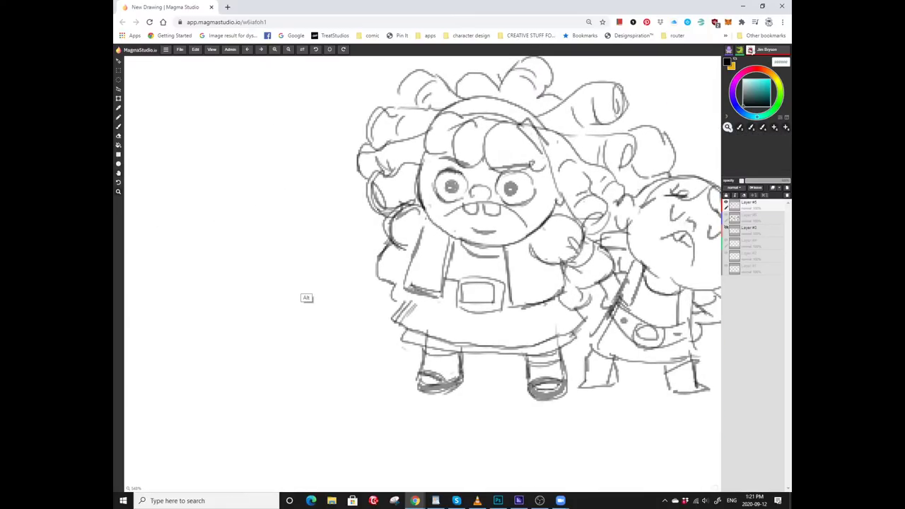
{"action": "scroll", "coordinate": [270, 264], "scroll_direction": "up", "scroll_amount": 1}
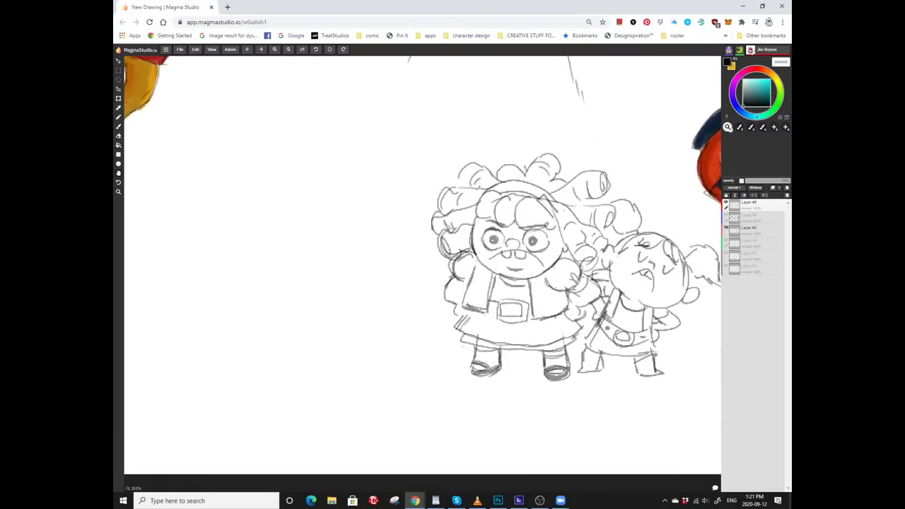
{"action": "key", "text": "b"}
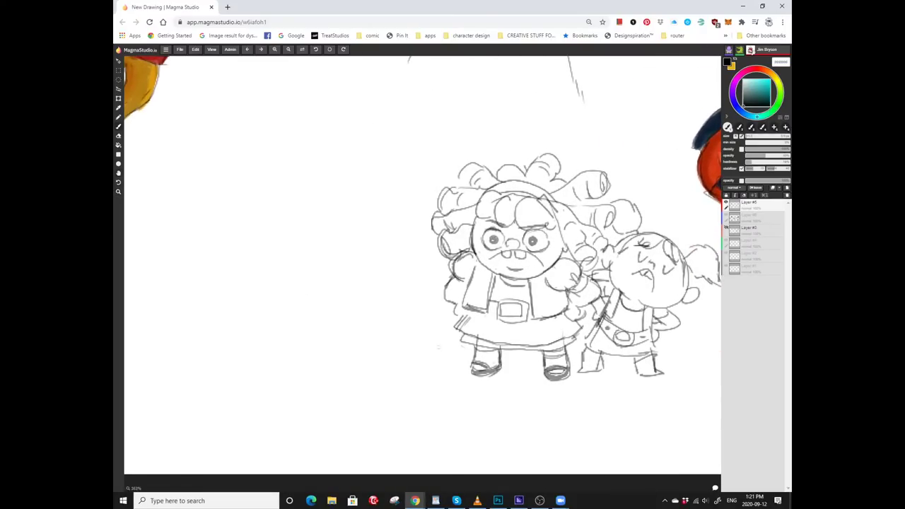
{"action": "mouse_move", "coordinate": [405, 276]}
{"action": "left_mouse_down"}
{"action": "mouse_move", "coordinate": [417, 267]}
{"action": "mouse_move", "coordinate": [387, 223]}
{"action": "mouse_move", "coordinate": [353, 248]}
{"action": "mouse_move", "coordinate": [387, 289]}
{"action": "mouse_move", "coordinate": [422, 292]}
{"action": "mouse_move", "coordinate": [367, 328]}
{"action": "mouse_move", "coordinate": [407, 302]}
{"action": "mouse_move", "coordinate": [391, 286]}
{"action": "mouse_move", "coordinate": [375, 312]}
{"action": "mouse_move", "coordinate": [396, 299]}
{"action": "left_mouse_up"}
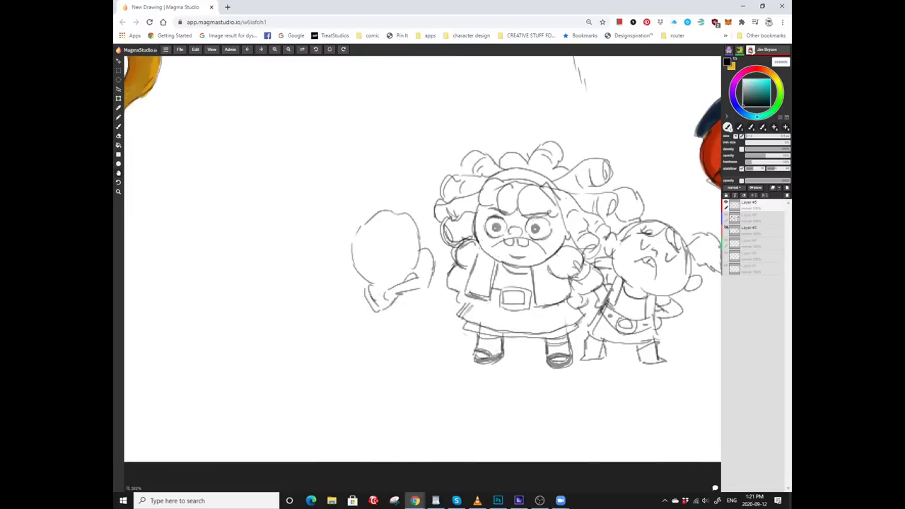
{"action": "mouse_move", "coordinate": [424, 269]}
{"action": "left_mouse_down"}
{"action": "mouse_move", "coordinate": [420, 282]}
{"action": "mouse_move", "coordinate": [366, 310]}
{"action": "left_mouse_up"}
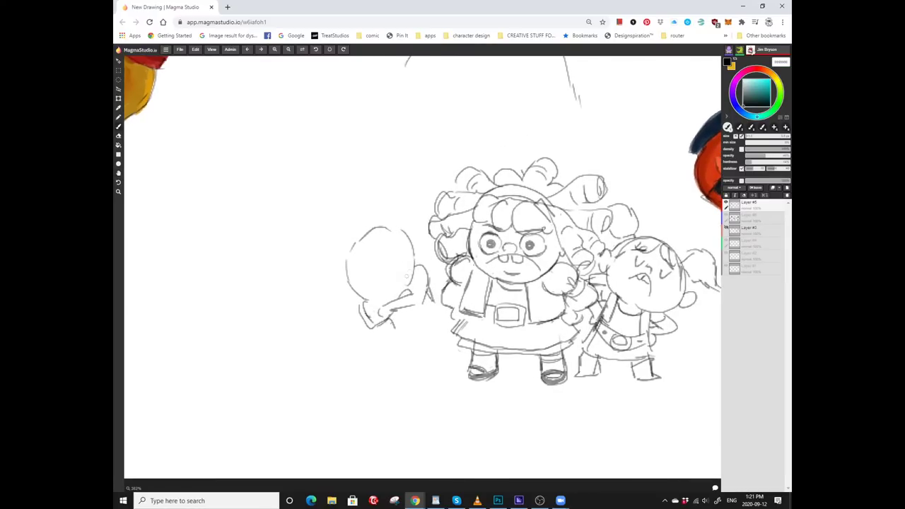
{"action": "scroll", "coordinate": [417, 273], "scroll_direction": "up", "scroll_amount": 1}
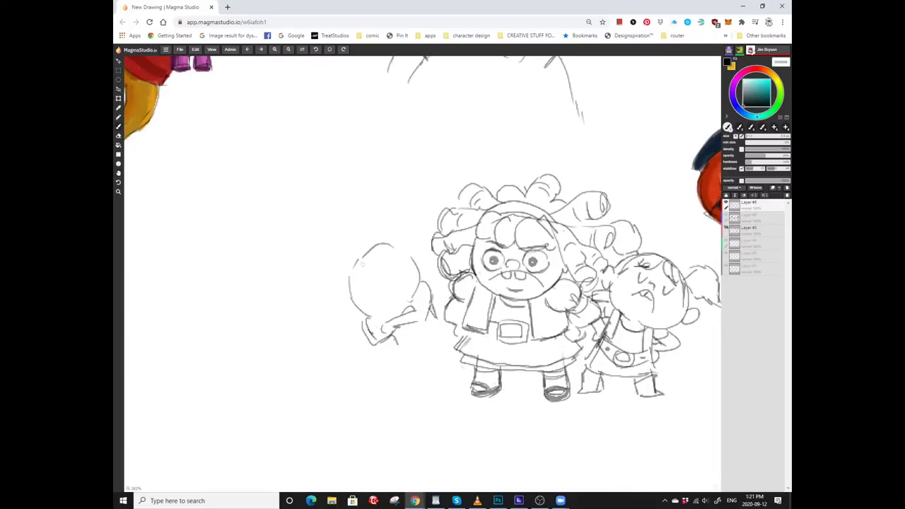
Add fringe curves and side hair lines to the third character's head, with a small round hair bobble bearing a face.
{"action": "mouse_move", "coordinate": [362, 276]}
{"action": "left_mouse_down"}
{"action": "mouse_move", "coordinate": [383, 270]}
{"action": "mouse_move", "coordinate": [407, 231]}
{"action": "mouse_move", "coordinate": [423, 247]}
{"action": "left_mouse_up"}
{"action": "scroll", "coordinate": [356, 274], "scroll_direction": "left", "scroll_amount": 2}
{"action": "scroll", "coordinate": [355, 274], "scroll_direction": "down", "scroll_amount": 1}
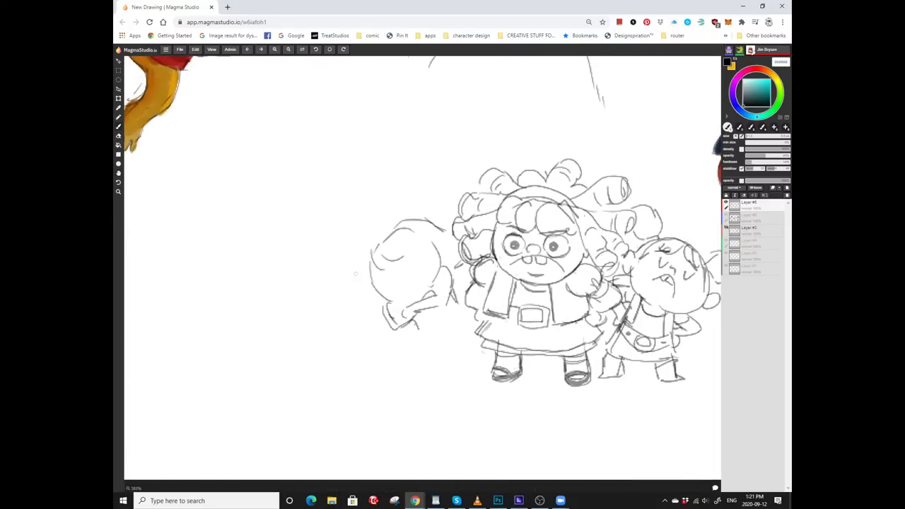
{"action": "mouse_move", "coordinate": [360, 298]}
{"action": "left_mouse_down"}
{"action": "mouse_move", "coordinate": [366, 223]}
{"action": "mouse_move", "coordinate": [389, 261]}
{"action": "mouse_move", "coordinate": [381, 227]}
{"action": "left_mouse_up"}
{"action": "scroll", "coordinate": [395, 234], "scroll_direction": "up", "scroll_amount": 1}
{"action": "scroll", "coordinate": [374, 221], "scroll_direction": "down", "scroll_amount": 1}
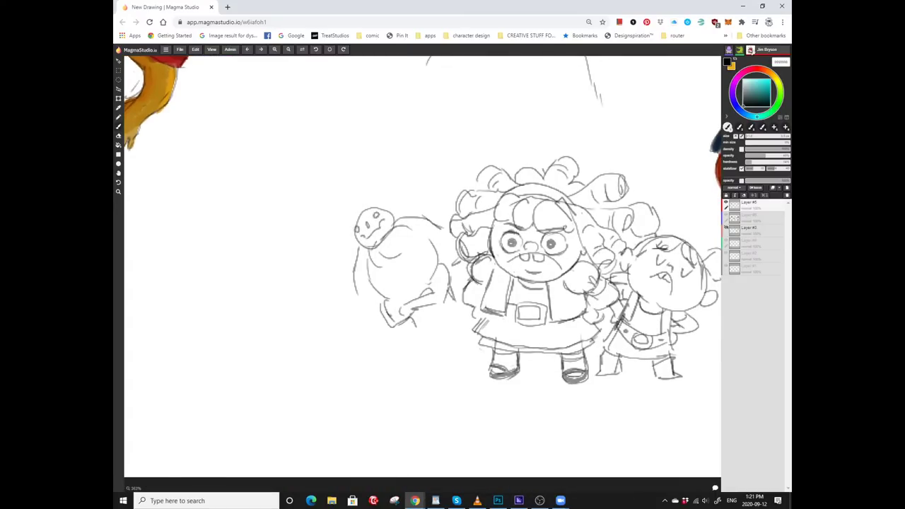
{"action": "scroll", "coordinate": [356, 230], "scroll_direction": "down", "scroll_amount": 1}
Erase the small bobble from the third character's head and draw a rounded hair outline over the crown.
{"action": "key", "text": "e"}
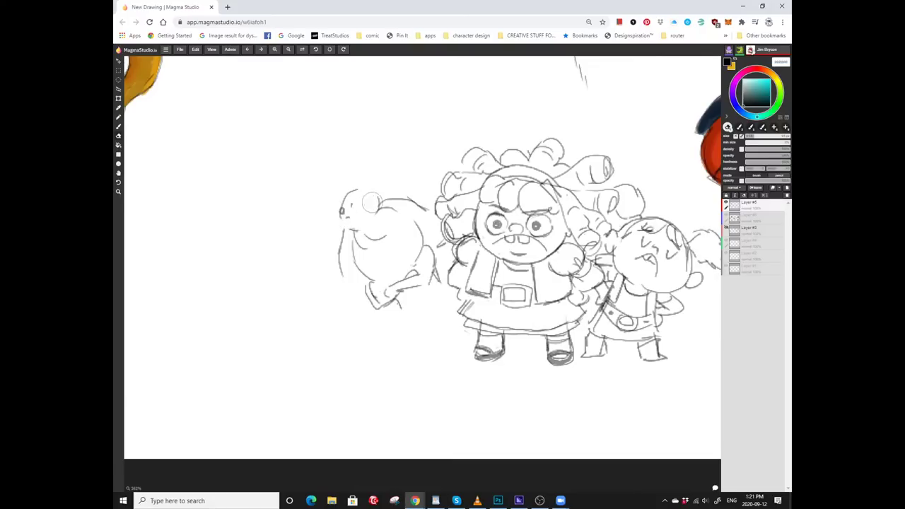
{"action": "mouse_move", "coordinate": [370, 203]}
{"action": "left_mouse_down"}
{"action": "mouse_move", "coordinate": [357, 226]}
{"action": "mouse_move", "coordinate": [338, 216]}
{"action": "left_mouse_up"}
{"action": "scroll", "coordinate": [364, 205], "scroll_direction": "up", "scroll_amount": 1}
{"action": "key", "text": "b"}
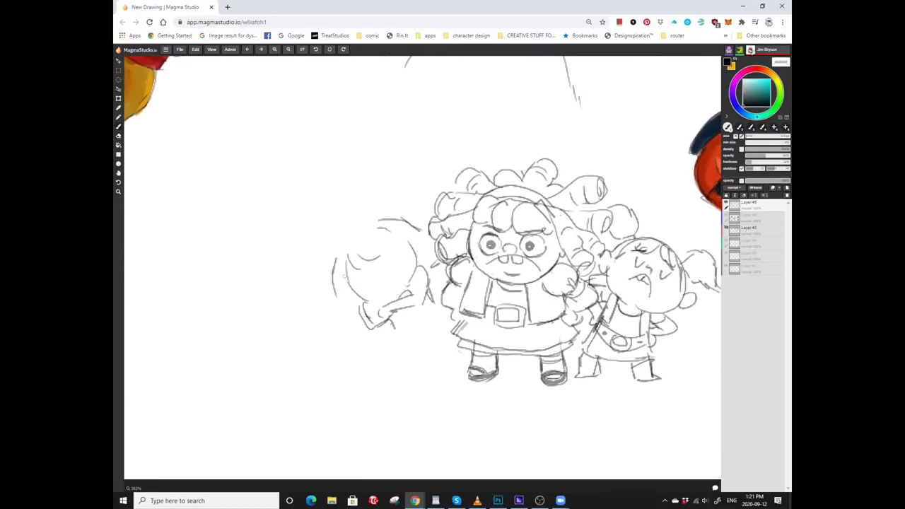
{"action": "mouse_move", "coordinate": [340, 277]}
{"action": "left_mouse_down"}
{"action": "mouse_move", "coordinate": [340, 238]}
{"action": "mouse_move", "coordinate": [362, 218]}
{"action": "mouse_move", "coordinate": [405, 232]}
{"action": "left_mouse_up"}
{"action": "left_click_drag", "start_coordinate": [344, 253], "coordinate": [407, 245]}
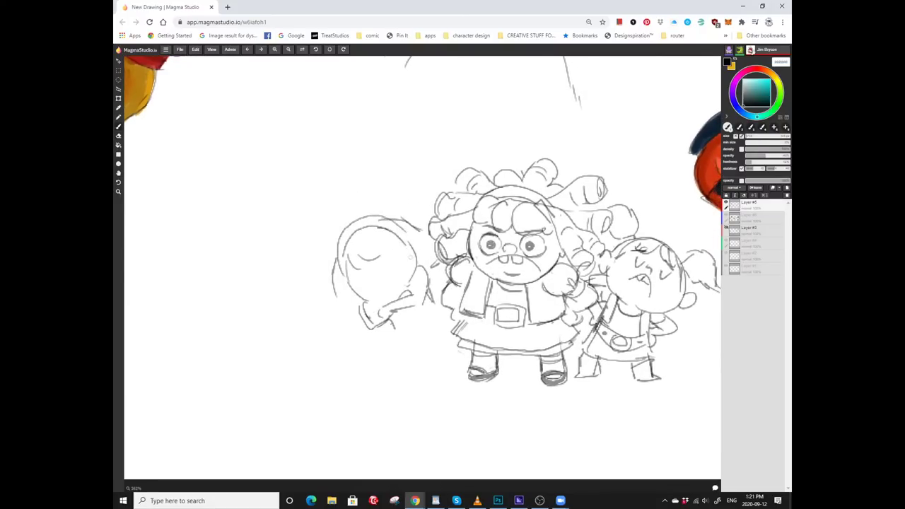
{"action": "scroll", "coordinate": [394, 246], "scroll_direction": "down", "scroll_amount": 1}
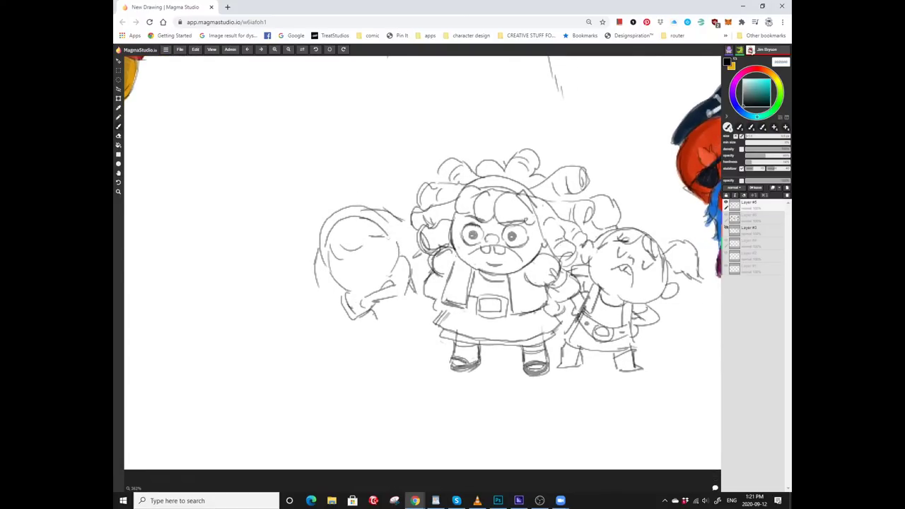
Sketch the third character's lower torso and flared skirt beneath the crossed arms, redoing a misplaced stroke.
{"action": "scroll", "coordinate": [394, 246], "scroll_direction": "up", "scroll_amount": 1}
{"action": "left_click_drag", "start_coordinate": [376, 337], "coordinate": [417, 323]}
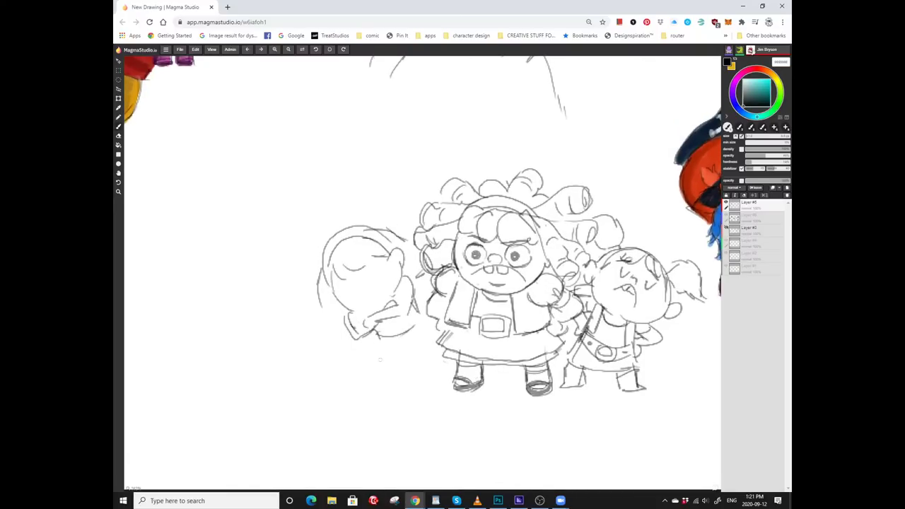
{"action": "scroll", "coordinate": [368, 346], "scroll_direction": "down", "scroll_amount": 1}
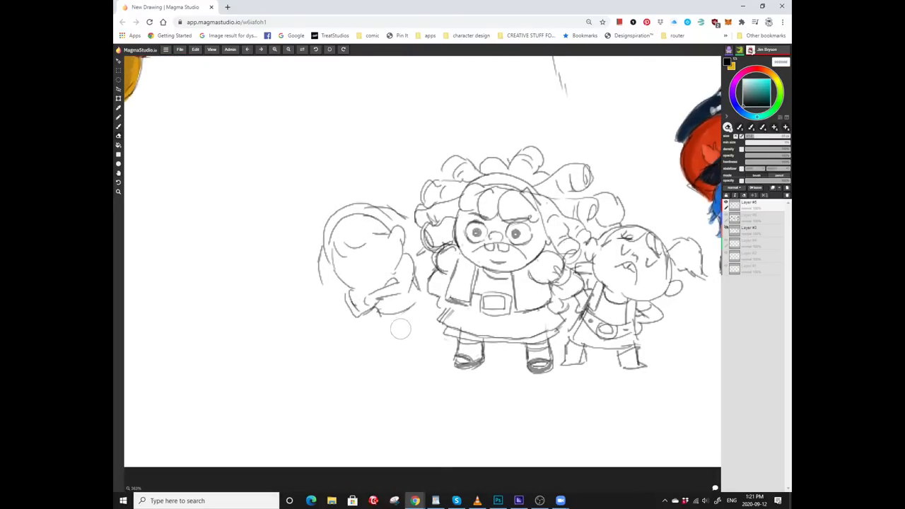
{"action": "mouse_move", "coordinate": [364, 342]}
{"action": "left_mouse_down"}
{"action": "mouse_move", "coordinate": [409, 340]}
{"action": "mouse_move", "coordinate": [433, 318]}
{"action": "mouse_move", "coordinate": [361, 342]}
{"action": "left_mouse_up"}
{"action": "key", "text": "ctrl+z"}
{"action": "left_click_drag", "start_coordinate": [369, 311], "coordinate": [403, 340]}
{"action": "scroll", "coordinate": [513, 215], "scroll_direction": "down", "scroll_amount": 1}
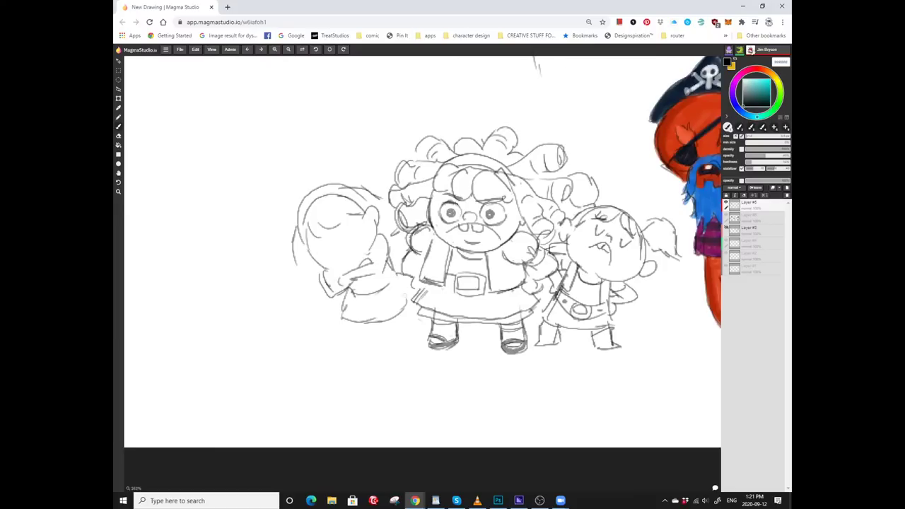
Draw two short legs with boots below the third character's skirt, erasing and redrawing lines to clean them up.
{"action": "scroll", "coordinate": [488, 255], "scroll_direction": "up", "scroll_amount": 2}
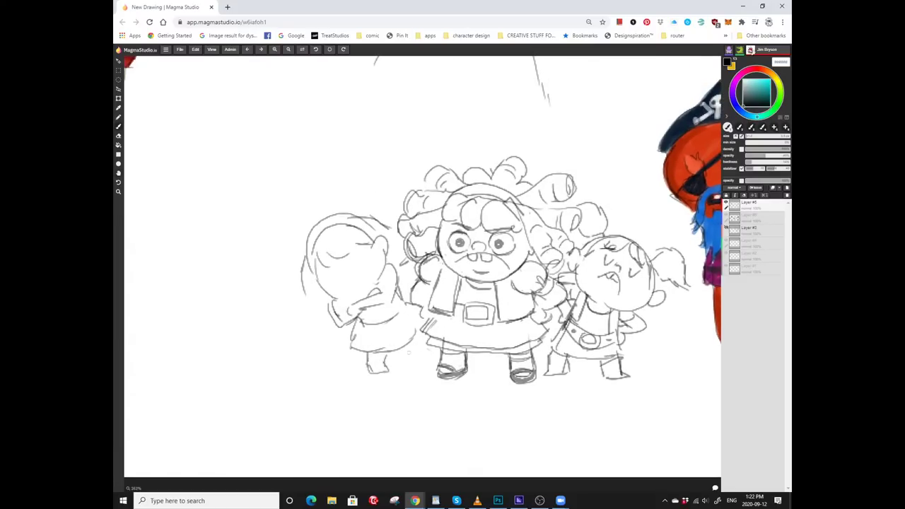
{"action": "mouse_move", "coordinate": [409, 352]}
{"action": "left_mouse_down"}
{"action": "mouse_move", "coordinate": [414, 367]}
{"action": "mouse_move", "coordinate": [392, 388]}
{"action": "mouse_move", "coordinate": [418, 398]}
{"action": "mouse_move", "coordinate": [436, 381]}
{"action": "mouse_move", "coordinate": [390, 366]}
{"action": "mouse_move", "coordinate": [454, 383]}
{"action": "mouse_move", "coordinate": [453, 367]}
{"action": "mouse_move", "coordinate": [455, 385]}
{"action": "left_mouse_up"}
{"action": "key", "text": "e"}
{"action": "mouse_move", "coordinate": [367, 375]}
{"action": "left_mouse_down"}
{"action": "mouse_move", "coordinate": [399, 357]}
{"action": "mouse_move", "coordinate": [388, 342]}
{"action": "mouse_move", "coordinate": [379, 354]}
{"action": "mouse_move", "coordinate": [413, 373]}
{"action": "mouse_move", "coordinate": [398, 341]}
{"action": "mouse_move", "coordinate": [396, 354]}
{"action": "mouse_move", "coordinate": [421, 367]}
{"action": "mouse_move", "coordinate": [410, 376]}
{"action": "left_mouse_up"}
{"action": "key", "text": "b"}
{"action": "key", "text": "e"}
{"action": "key", "text": "b"}
{"action": "key", "text": "e"}
{"action": "key", "text": "b"}
{"action": "key", "text": "e"}
{"action": "key", "text": "b"}
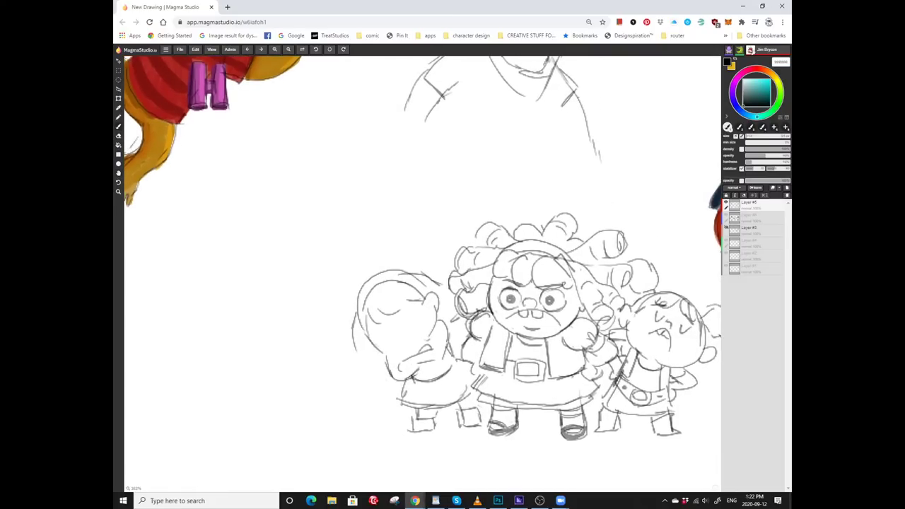
Draw the third character's frowning face with dot eyes and round nose, and add an ear and hanging pigtail strands.
{"action": "mouse_move", "coordinate": [374, 345]}
{"action": "left_mouse_down"}
{"action": "mouse_move", "coordinate": [412, 354]}
{"action": "mouse_move", "coordinate": [420, 346]}
{"action": "mouse_move", "coordinate": [389, 306]}
{"action": "mouse_move", "coordinate": [383, 278]}
{"action": "mouse_move", "coordinate": [386, 309]}
{"action": "mouse_move", "coordinate": [407, 349]}
{"action": "mouse_move", "coordinate": [442, 323]}
{"action": "mouse_move", "coordinate": [405, 352]}
{"action": "left_mouse_up"}
{"action": "mouse_move", "coordinate": [386, 296]}
{"action": "left_mouse_down"}
{"action": "mouse_move", "coordinate": [374, 346]}
{"action": "mouse_move", "coordinate": [378, 325]}
{"action": "left_mouse_up"}
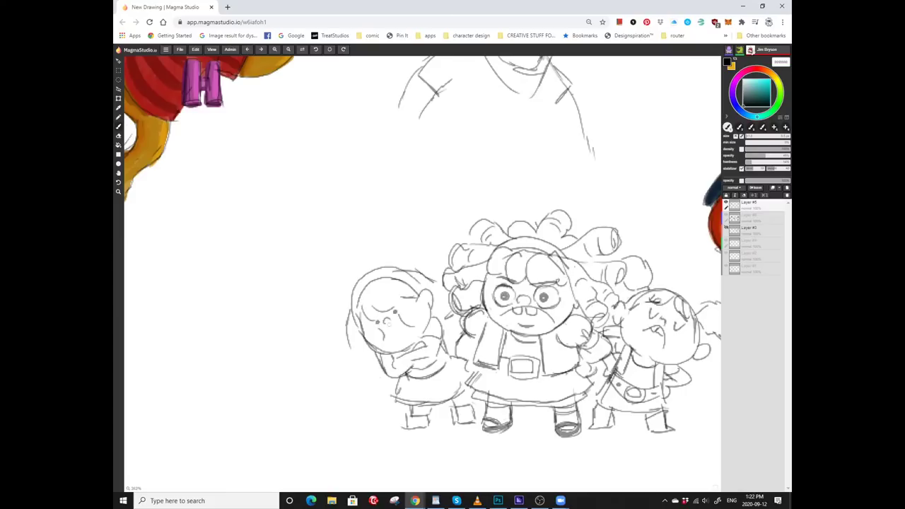
{"action": "mouse_move", "coordinate": [361, 357]}
{"action": "left_mouse_down"}
{"action": "mouse_move", "coordinate": [384, 331]}
{"action": "mouse_move", "coordinate": [366, 296]}
{"action": "mouse_move", "coordinate": [371, 272]}
{"action": "left_mouse_up"}
{"action": "mouse_move", "coordinate": [416, 236]}
{"action": "left_mouse_down"}
{"action": "mouse_move", "coordinate": [398, 259]}
{"action": "mouse_move", "coordinate": [455, 273]}
{"action": "left_mouse_up"}
{"action": "mouse_move", "coordinate": [439, 304]}
{"action": "left_mouse_down"}
{"action": "mouse_move", "coordinate": [417, 302]}
{"action": "mouse_move", "coordinate": [457, 280]}
{"action": "mouse_move", "coordinate": [455, 305]}
{"action": "left_mouse_up"}
{"action": "left_click_drag", "start_coordinate": [369, 320], "coordinate": [363, 342]}
{"action": "left_click_drag", "start_coordinate": [373, 295], "coordinate": [358, 354]}
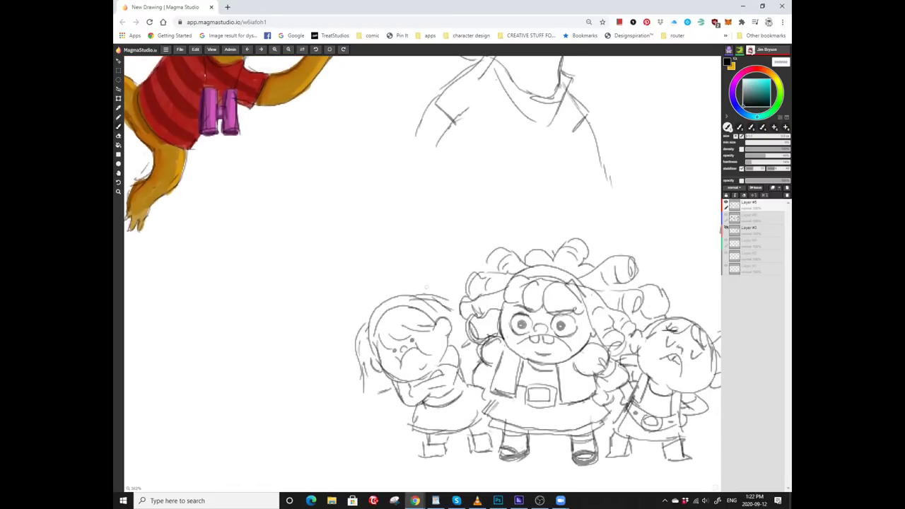
Draw two round hair bobbles on the third character, one on the crown and one above the hanging pigtail.
{"action": "mouse_move", "coordinate": [427, 296]}
{"action": "left_mouse_down"}
{"action": "mouse_move", "coordinate": [410, 275]}
{"action": "mouse_move", "coordinate": [424, 297]}
{"action": "left_mouse_up"}
{"action": "left_click_drag", "start_coordinate": [362, 304], "coordinate": [378, 282]}
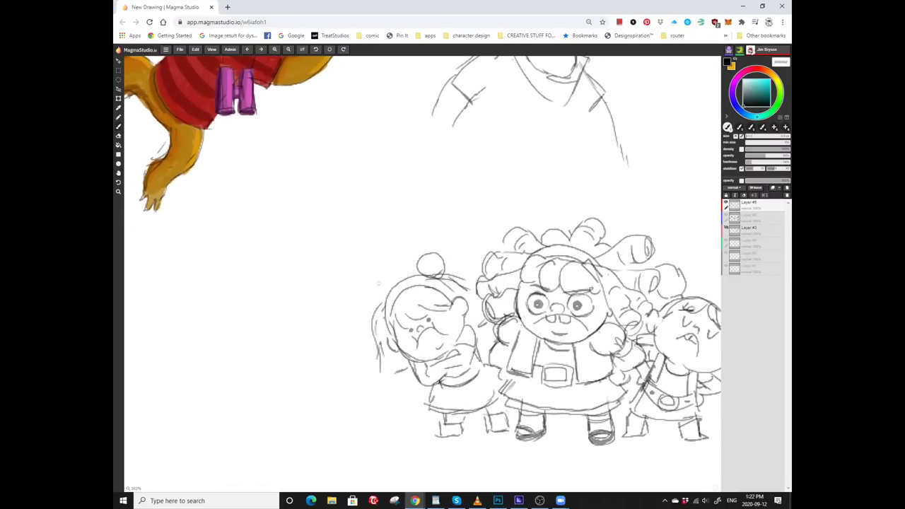
{"action": "key", "text": "z"}
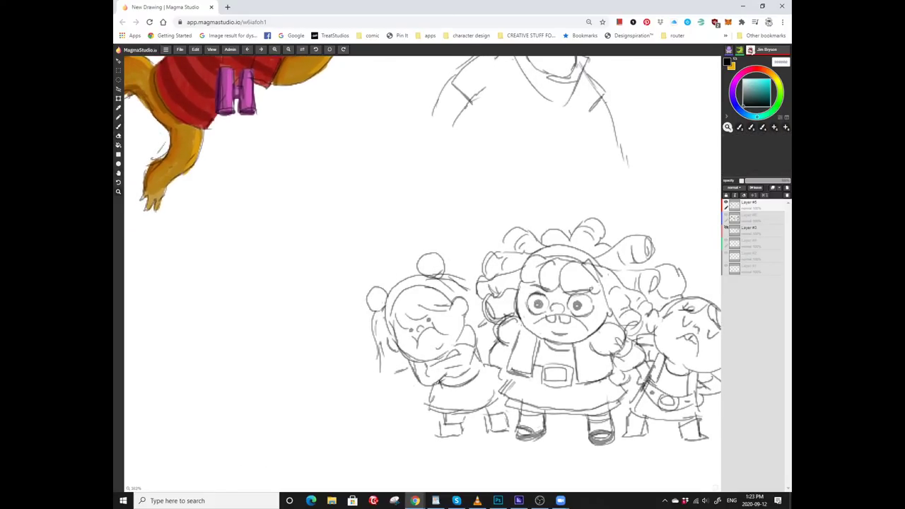
Draw small faces inside both hair bobbles and touch up the ear and pigtail strands below them.
{"action": "scroll", "coordinate": [422, 274], "scroll_direction": "up", "scroll_amount": 2}
{"action": "key", "text": "b"}
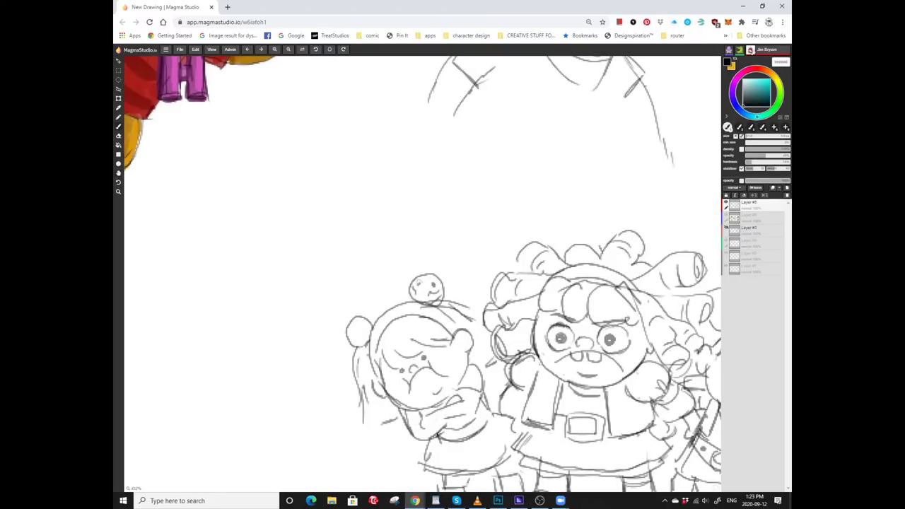
{"action": "left_click_drag", "start_coordinate": [424, 318], "coordinate": [452, 271]}
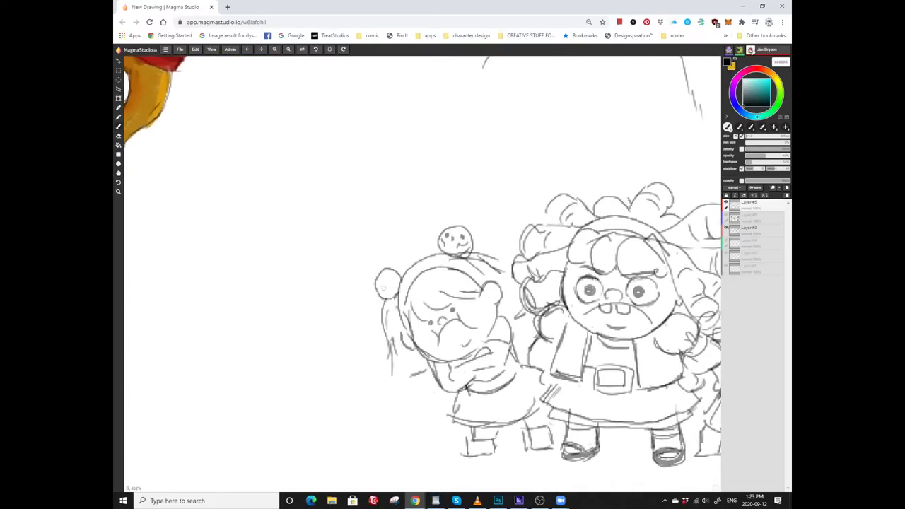
{"action": "left_click_drag", "start_coordinate": [385, 278], "coordinate": [388, 277]}
{"action": "mouse_move", "coordinate": [424, 318]}
{"action": "left_mouse_down"}
{"action": "mouse_move", "coordinate": [402, 344]}
{"action": "mouse_move", "coordinate": [402, 286]}
{"action": "mouse_move", "coordinate": [415, 284]}
{"action": "left_mouse_up"}
{"action": "mouse_move", "coordinate": [399, 339]}
{"action": "left_mouse_down"}
{"action": "mouse_move", "coordinate": [385, 375]}
{"action": "mouse_move", "coordinate": [397, 323]}
{"action": "mouse_move", "coordinate": [386, 339]}
{"action": "left_mouse_up"}
Clean up the elbow of the third character's crossed arms and reinforce the side edge of the skirt.
{"action": "scroll", "coordinate": [395, 282], "scroll_direction": "up", "scroll_amount": 2}
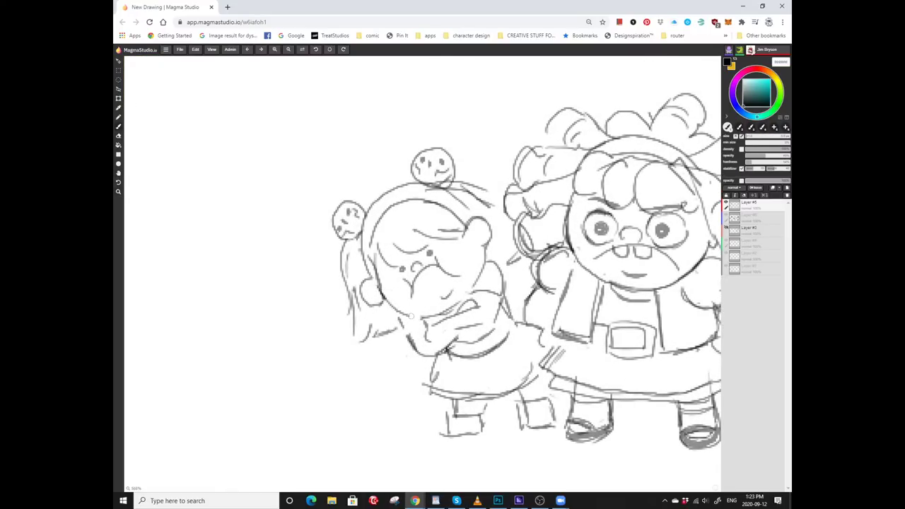
{"action": "left_click_drag", "start_coordinate": [409, 348], "coordinate": [400, 315]}
{"action": "scroll", "coordinate": [406, 338], "scroll_direction": "right", "scroll_amount": 4}
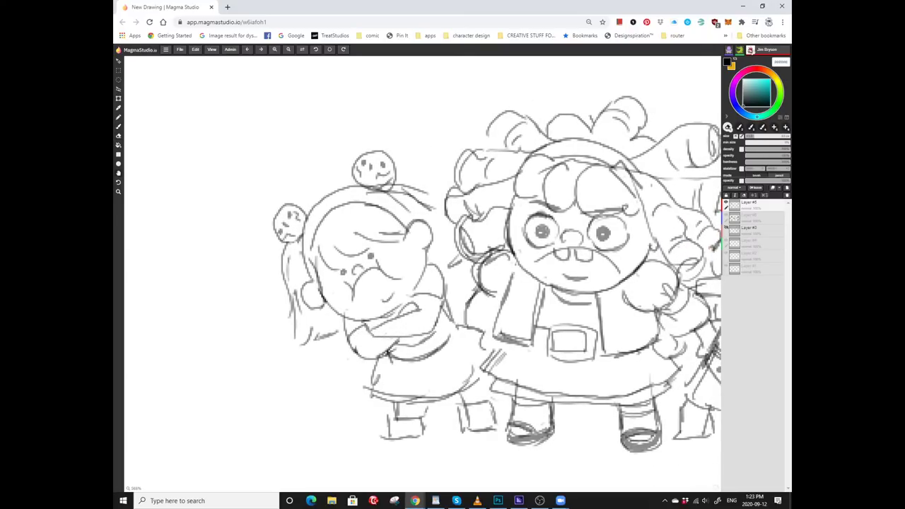
{"action": "scroll", "coordinate": [396, 328], "scroll_direction": "down", "scroll_amount": 2}
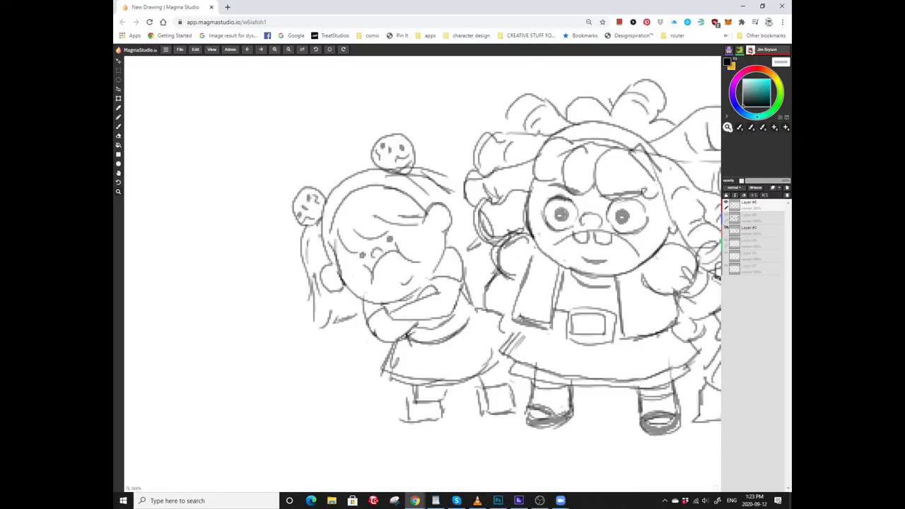
{"action": "scroll", "coordinate": [289, 339], "scroll_direction": "down", "scroll_amount": 3}
{"action": "scroll", "coordinate": [289, 340], "scroll_direction": "down", "scroll_amount": 4}
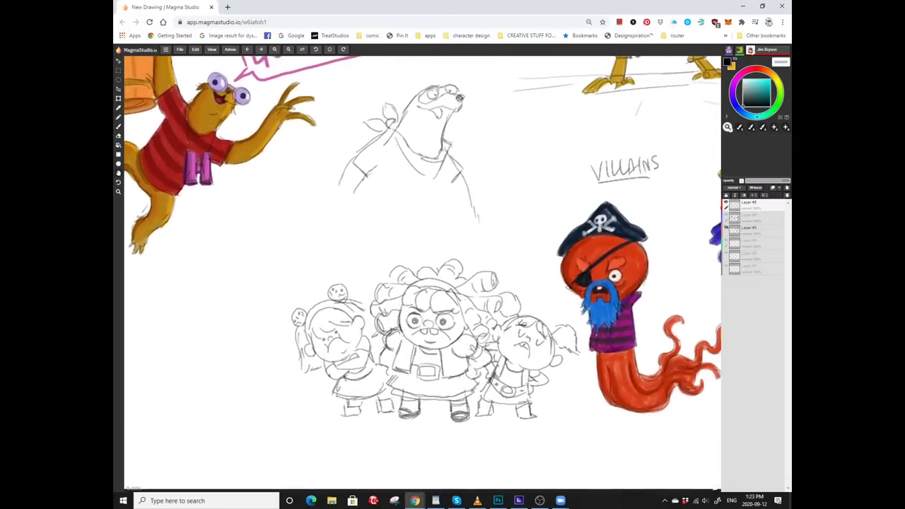
{"action": "scroll", "coordinate": [323, 275], "scroll_direction": "down", "scroll_amount": 3}
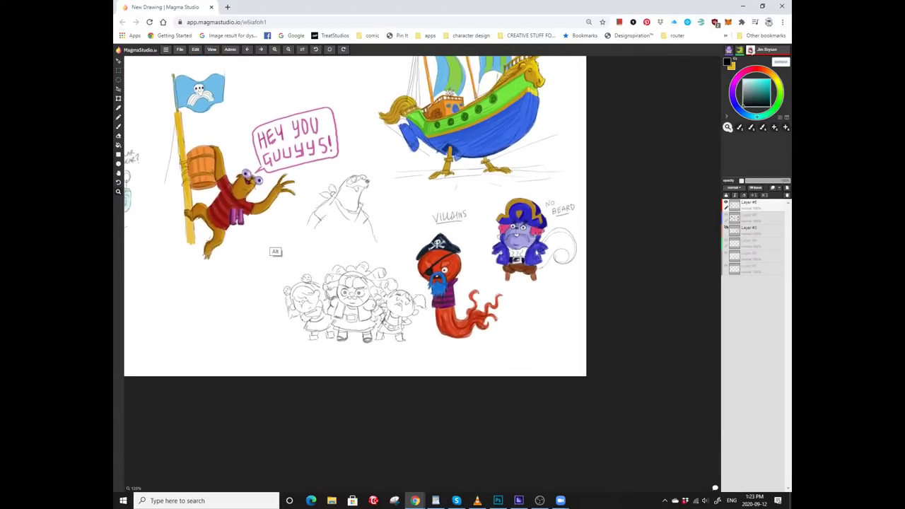
Select the whole trio sketch with a freehand outline, shift it slightly away from the red octopus pirate and down, and deselect it.
{"action": "scroll", "coordinate": [361, 239], "scroll_direction": "up", "scroll_amount": 1}
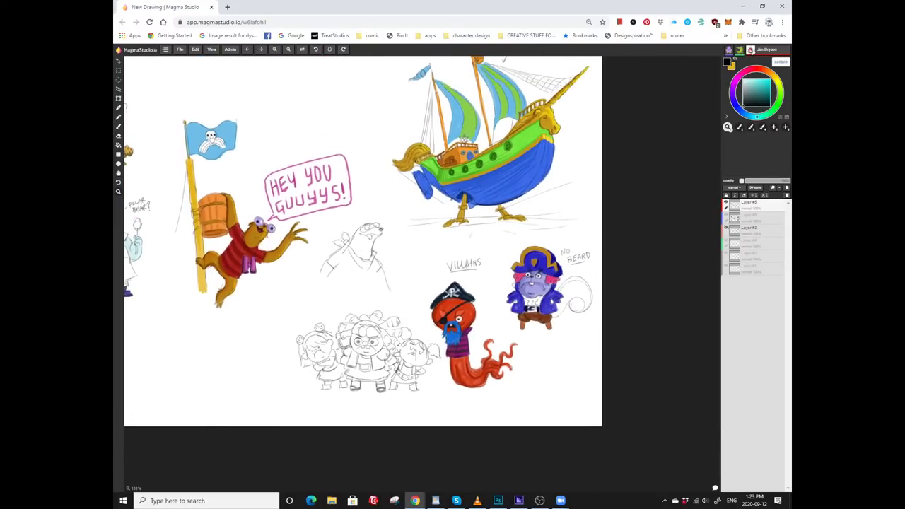
{"action": "scroll", "coordinate": [366, 260], "scroll_direction": "up", "scroll_amount": 1}
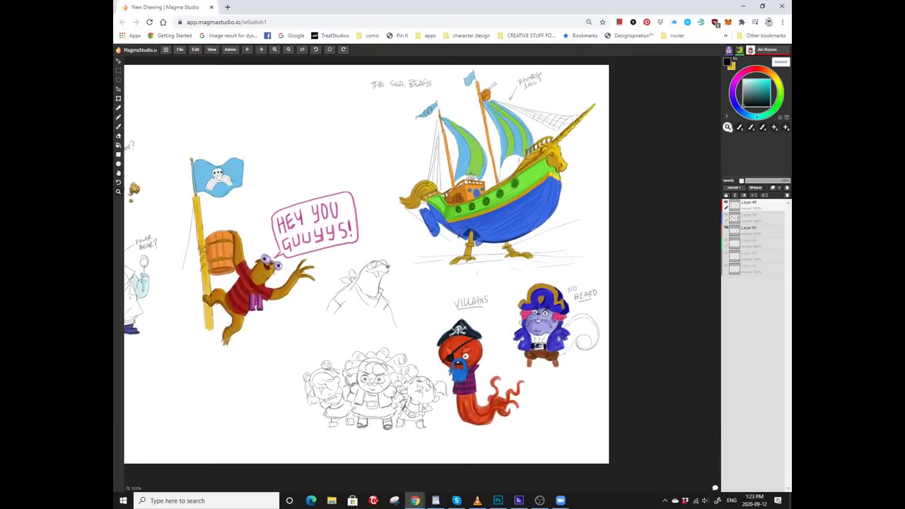
{"action": "scroll", "coordinate": [283, 414], "scroll_direction": "up", "scroll_amount": 4}
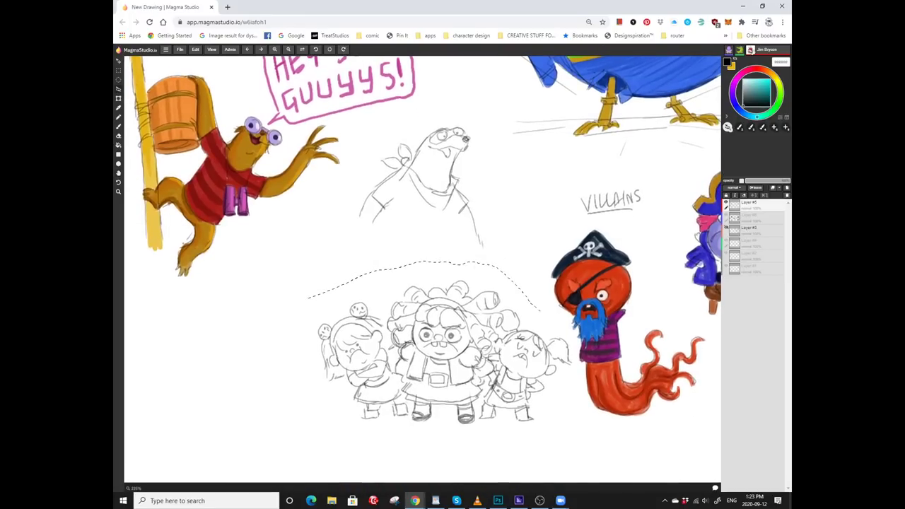
{"action": "mouse_move", "coordinate": [541, 311]}
{"action": "left_mouse_down"}
{"action": "mouse_move", "coordinate": [572, 342]}
{"action": "mouse_move", "coordinate": [576, 369]}
{"action": "mouse_move", "coordinate": [540, 437]}
{"action": "mouse_move", "coordinate": [363, 455]}
{"action": "mouse_move", "coordinate": [279, 366]}
{"action": "mouse_move", "coordinate": [311, 296]}
{"action": "left_mouse_up"}
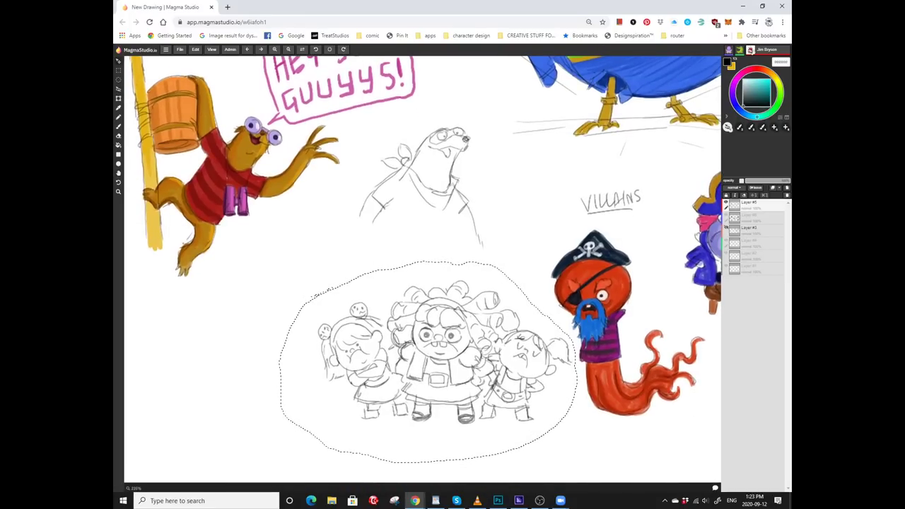
{"action": "left_click_drag", "start_coordinate": [424, 354], "coordinate": [393, 362]}
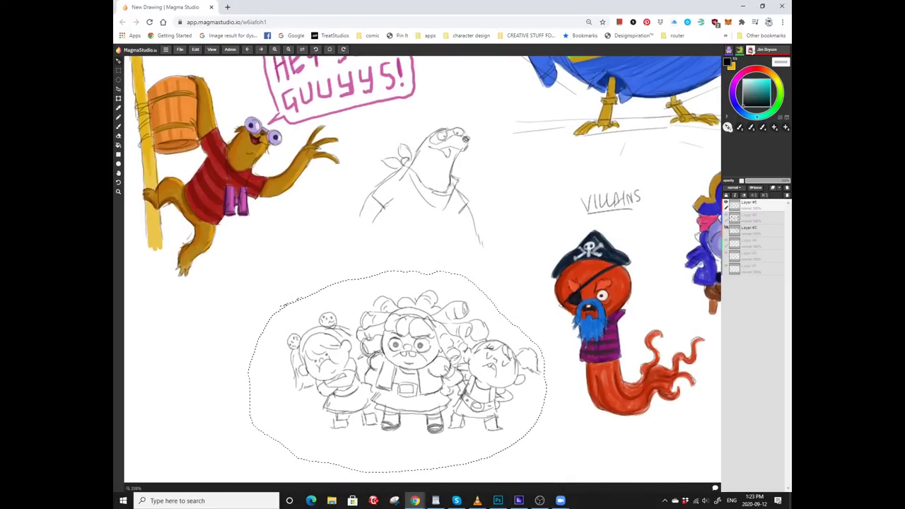
{"action": "key", "text": "ctrl+d"}
Draw dark pleat stripes across the skirt of the companion with crossed arms.
{"action": "scroll", "coordinate": [318, 328], "scroll_direction": "up", "scroll_amount": 2}
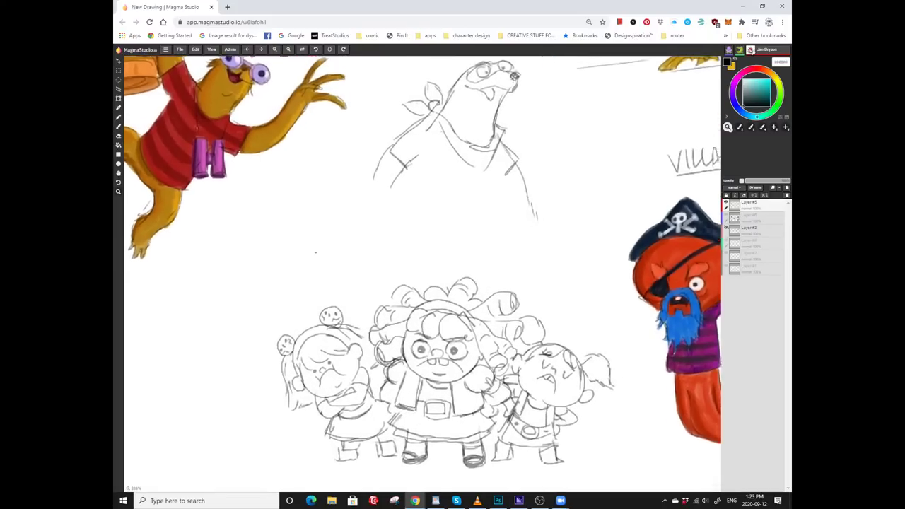
{"action": "left_click_drag", "start_coordinate": [315, 252], "coordinate": [333, 145]}
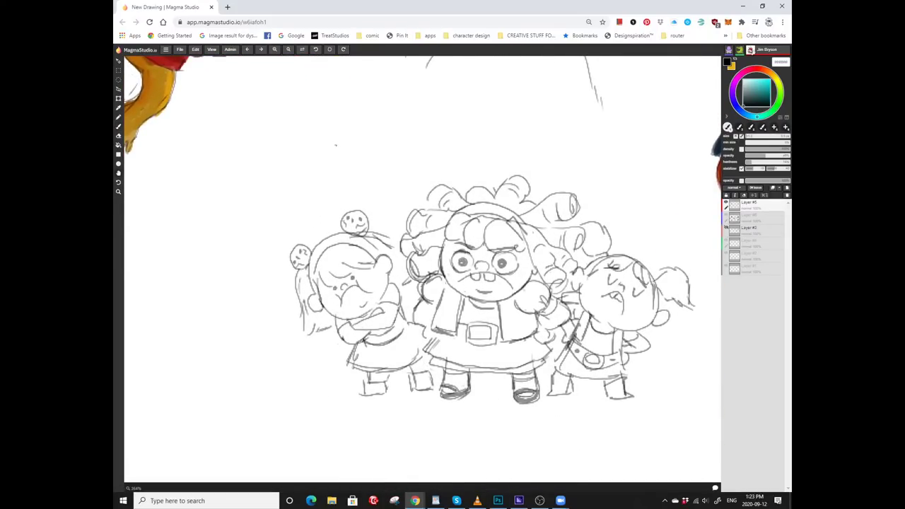
{"action": "left_click_drag", "start_coordinate": [424, 283], "coordinate": [442, 266]}
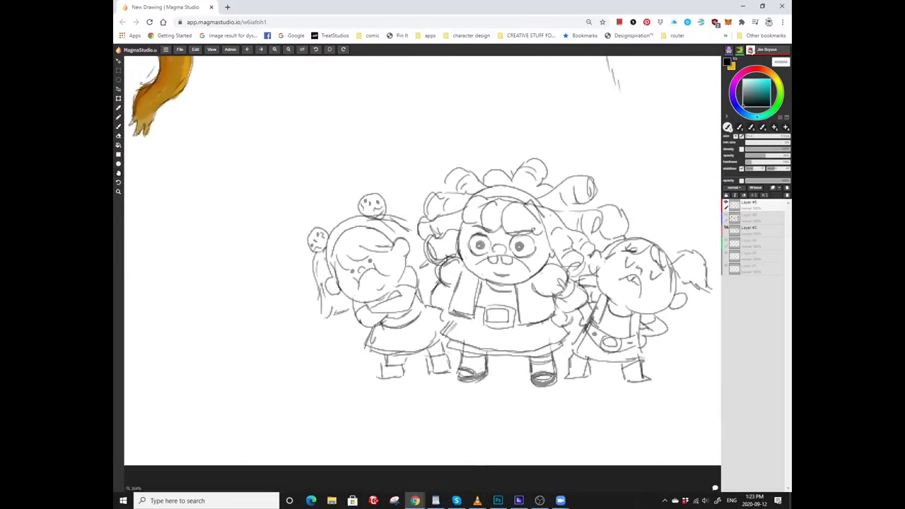
{"action": "left_click_drag", "start_coordinate": [419, 374], "coordinate": [445, 372]}
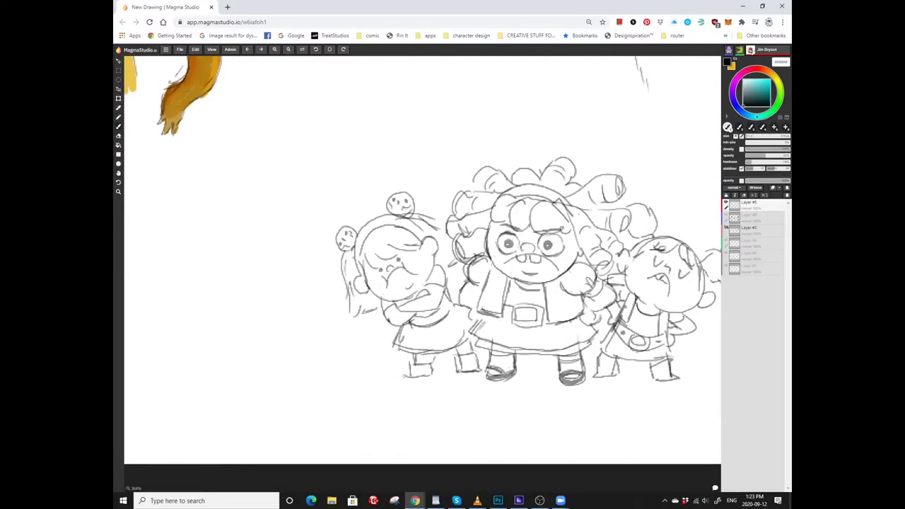
{"action": "left_click_drag", "start_coordinate": [422, 270], "coordinate": [411, 293]}
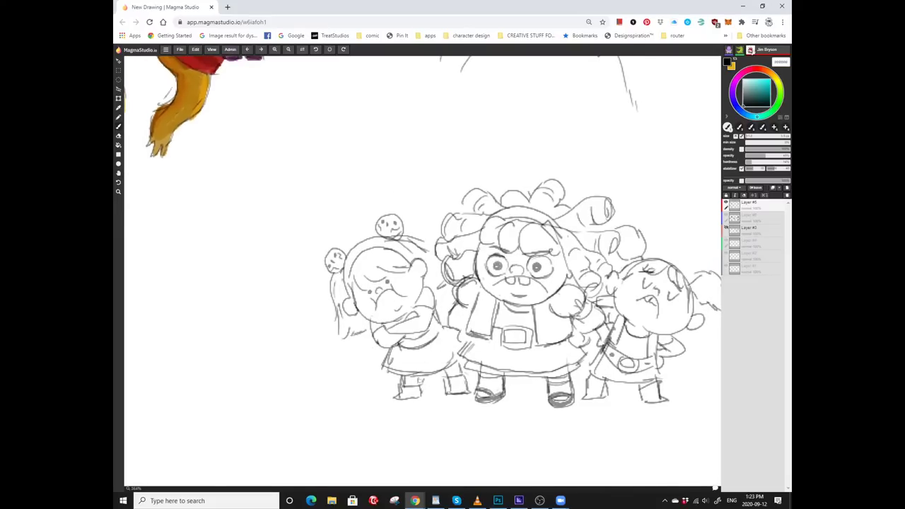
{"action": "mouse_move", "coordinate": [423, 380]}
{"action": "left_mouse_down"}
{"action": "mouse_move", "coordinate": [391, 352]}
{"action": "mouse_move", "coordinate": [415, 365]}
{"action": "left_mouse_up"}
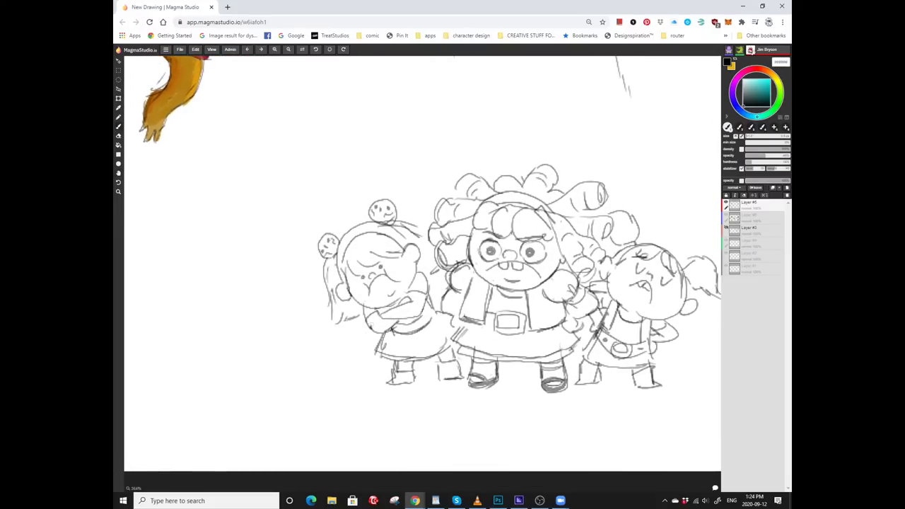
{"action": "mouse_move", "coordinate": [378, 389]}
{"action": "left_mouse_down"}
{"action": "mouse_move", "coordinate": [406, 357]}
{"action": "mouse_move", "coordinate": [396, 368]}
{"action": "mouse_move", "coordinate": [401, 382]}
{"action": "mouse_move", "coordinate": [372, 405]}
{"action": "left_mouse_up"}
{"action": "mouse_move", "coordinate": [370, 372]}
{"action": "left_mouse_down"}
{"action": "mouse_move", "coordinate": [361, 388]}
{"action": "mouse_move", "coordinate": [406, 355]}
{"action": "mouse_move", "coordinate": [407, 325]}
{"action": "left_mouse_up"}
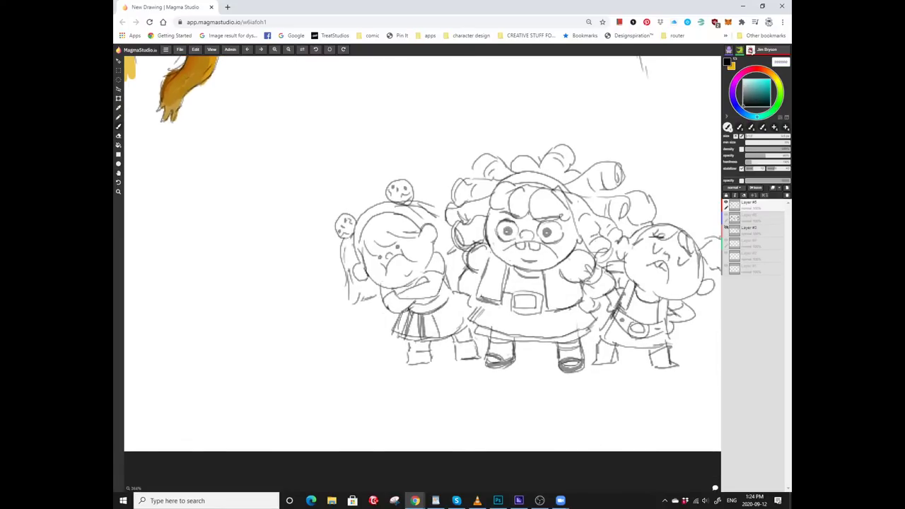
{"action": "left_click_drag", "start_coordinate": [406, 325], "coordinate": [386, 298]}
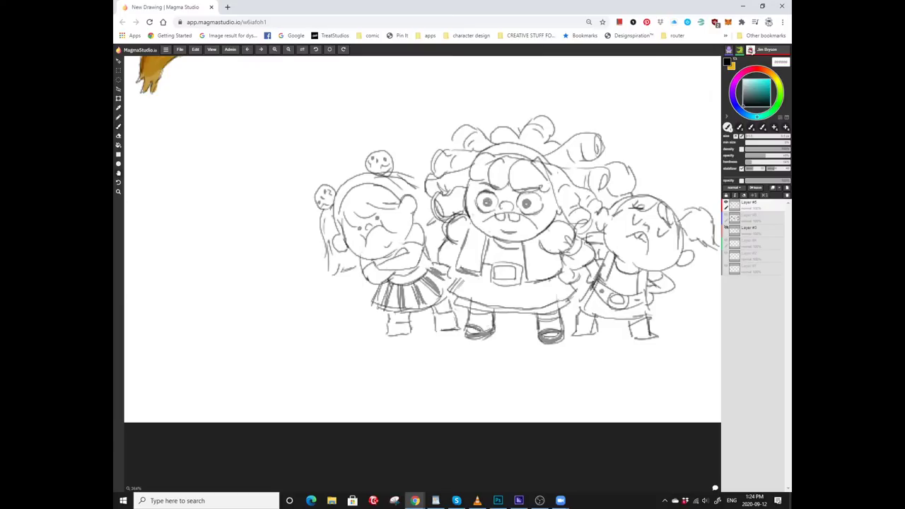
Erase the stray hatching beside the waist of the leader's skirt and add two nostrils to her nose.
{"action": "left_click_drag", "start_coordinate": [387, 296], "coordinate": [359, 321]}
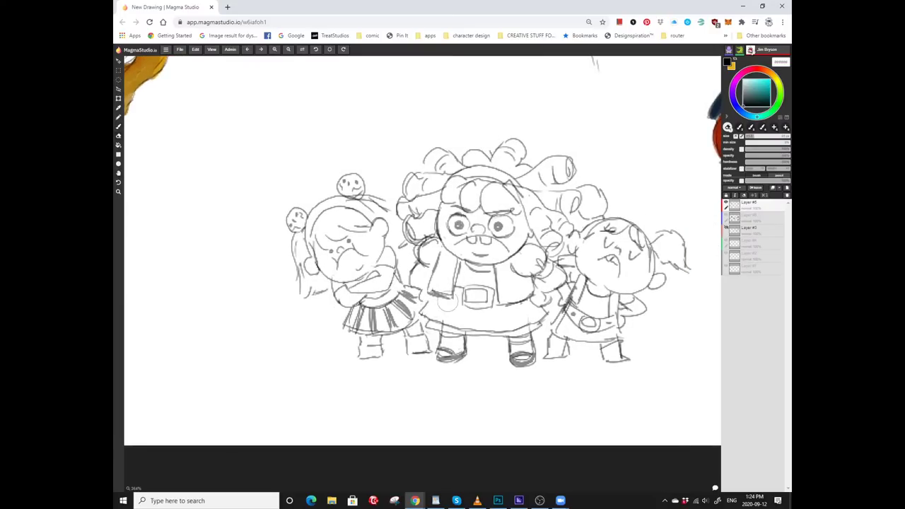
{"action": "left_click_drag", "start_coordinate": [448, 303], "coordinate": [407, 317]}
{"action": "mouse_move", "coordinate": [475, 272]}
{"action": "left_mouse_down"}
{"action": "mouse_move", "coordinate": [482, 298]}
{"action": "mouse_move", "coordinate": [504, 300]}
{"action": "mouse_move", "coordinate": [494, 322]}
{"action": "left_mouse_up"}
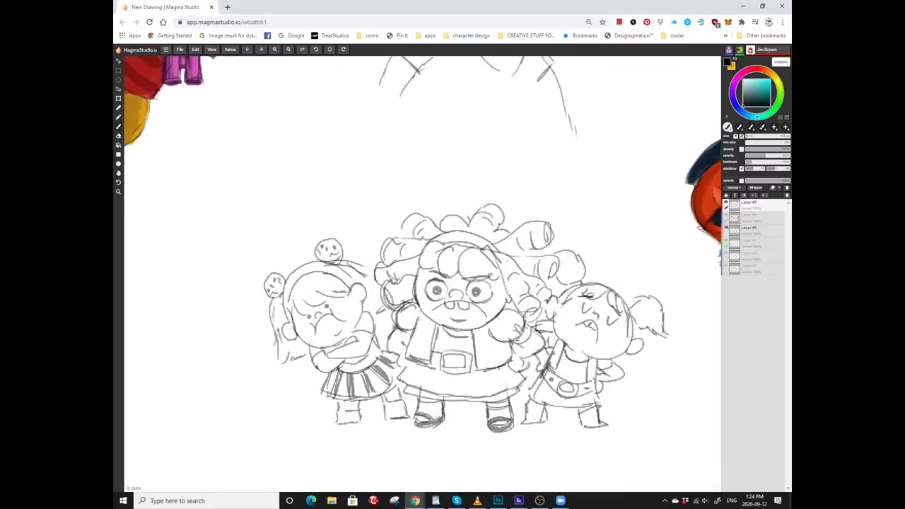
{"action": "scroll", "coordinate": [552, 214], "scroll_direction": "up", "scroll_amount": 3}
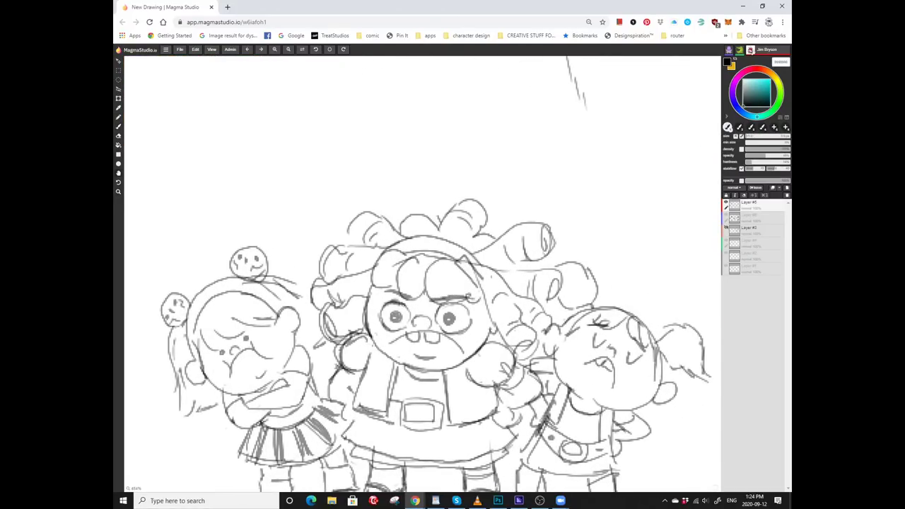
{"action": "mouse_move", "coordinate": [494, 322]}
{"action": "left_mouse_down"}
{"action": "mouse_move", "coordinate": [480, 288]}
{"action": "mouse_move", "coordinate": [507, 292]}
{"action": "left_mouse_up"}
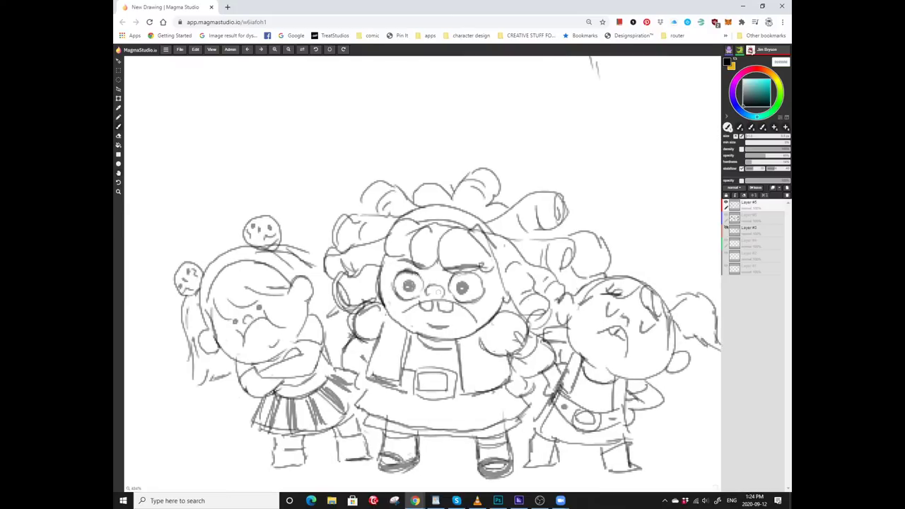
{"action": "key", "text": "z"}
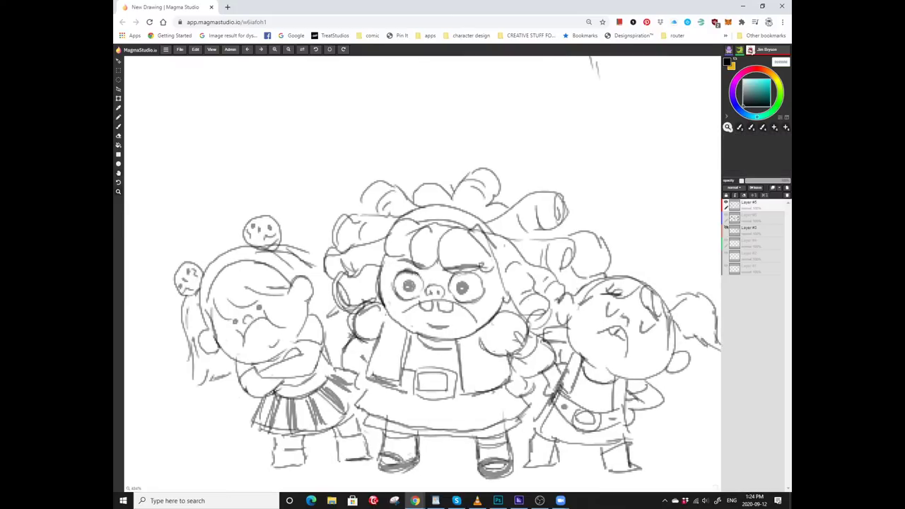
Add inner strand lines to the other companion's single pigtail and to the leader's curl above that companion's head.
{"action": "scroll", "coordinate": [422, 269], "scroll_direction": "down", "scroll_amount": 3}
{"action": "scroll", "coordinate": [486, 301], "scroll_direction": "up", "scroll_amount": 3}
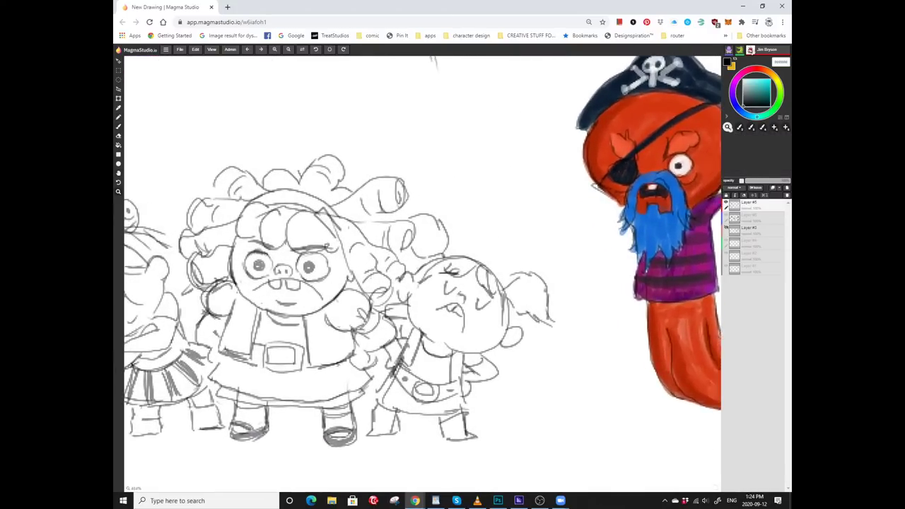
{"action": "key", "text": "b"}
{"action": "mouse_move", "coordinate": [513, 299]}
{"action": "left_mouse_down"}
{"action": "mouse_move", "coordinate": [472, 319]}
{"action": "mouse_move", "coordinate": [522, 315]}
{"action": "left_mouse_up"}
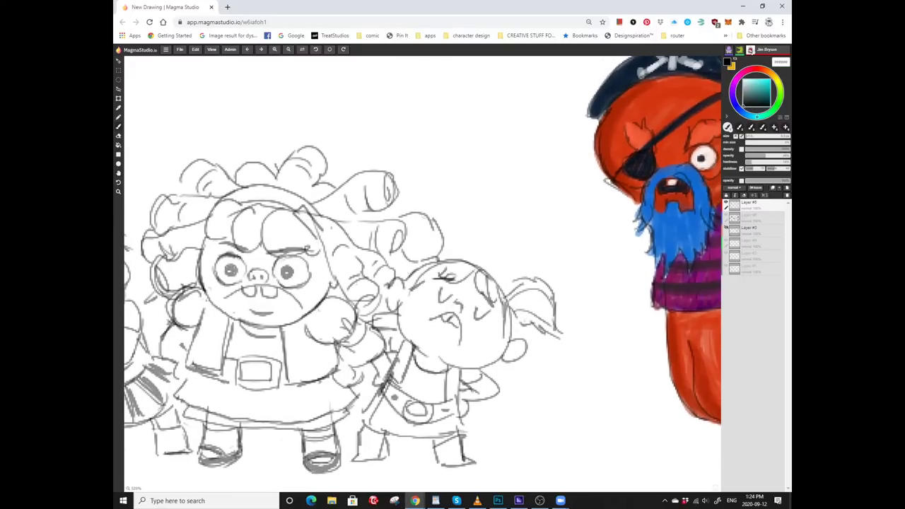
{"action": "mouse_move", "coordinate": [412, 251]}
{"action": "left_mouse_down"}
{"action": "mouse_move", "coordinate": [418, 230]}
{"action": "mouse_move", "coordinate": [385, 240]}
{"action": "left_mouse_up"}
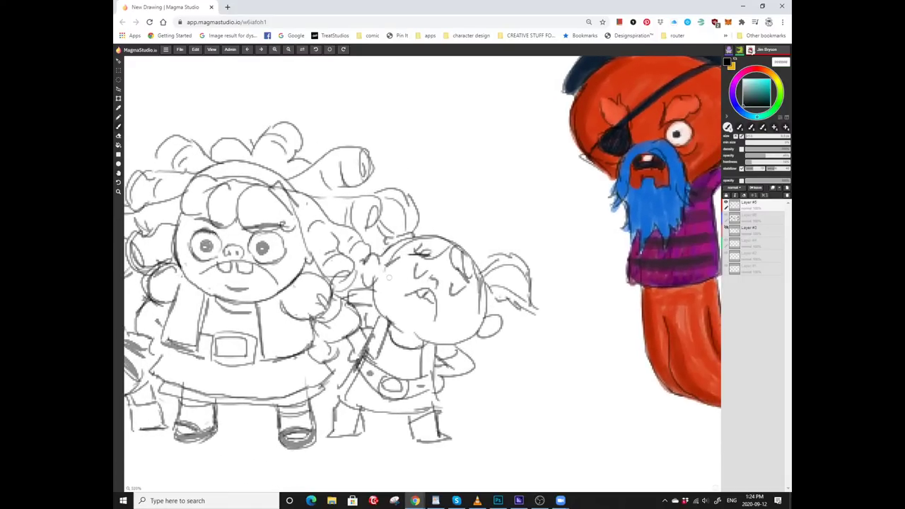
{"action": "scroll", "coordinate": [389, 277], "scroll_direction": "up", "scroll_amount": 3}
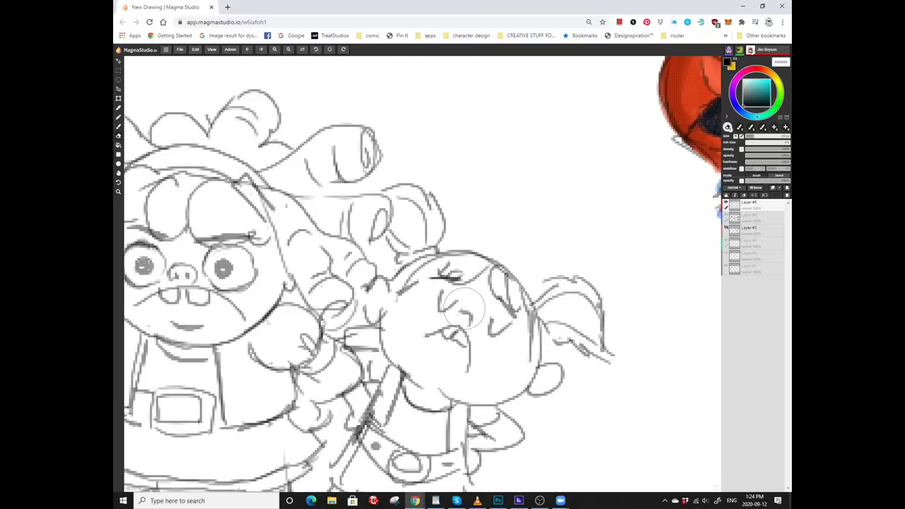
{"action": "scroll", "coordinate": [364, 247], "scroll_direction": "down", "scroll_amount": 4}
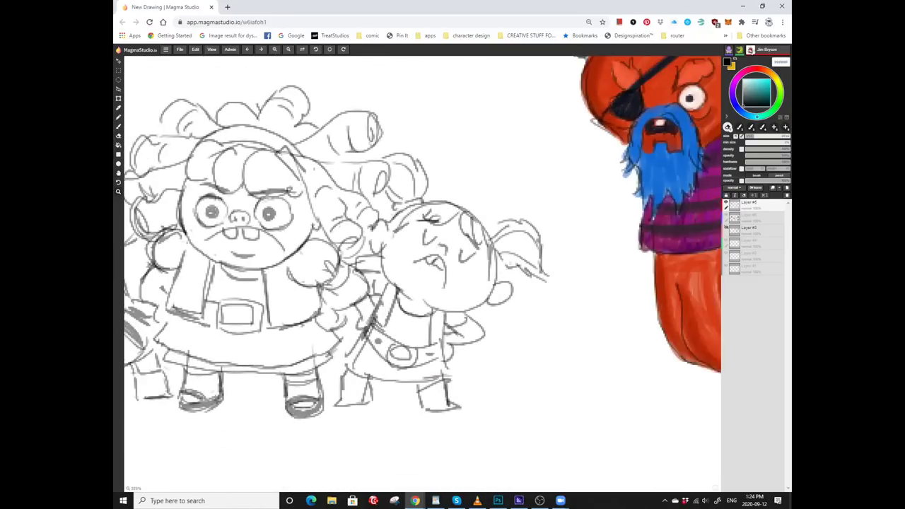
{"action": "scroll", "coordinate": [353, 233], "scroll_direction": "down", "scroll_amount": 2}
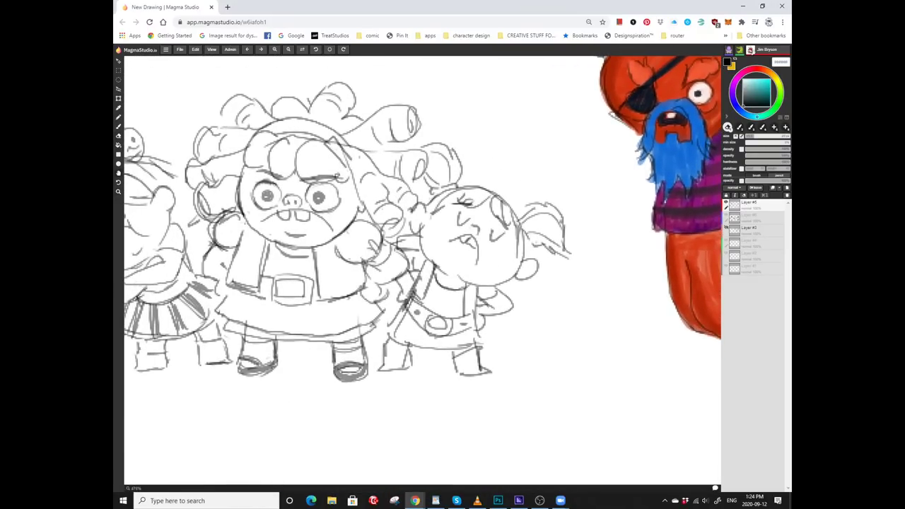
Draw a necklace of round beads below the neckline of the companion with the belted outfit.
{"action": "scroll", "coordinate": [424, 224], "scroll_direction": "up", "scroll_amount": 3}
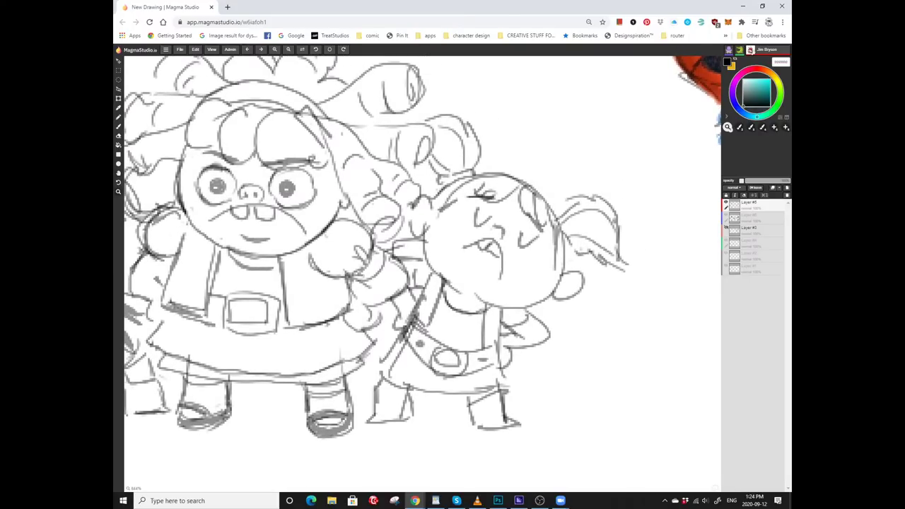
{"action": "key", "text": "b"}
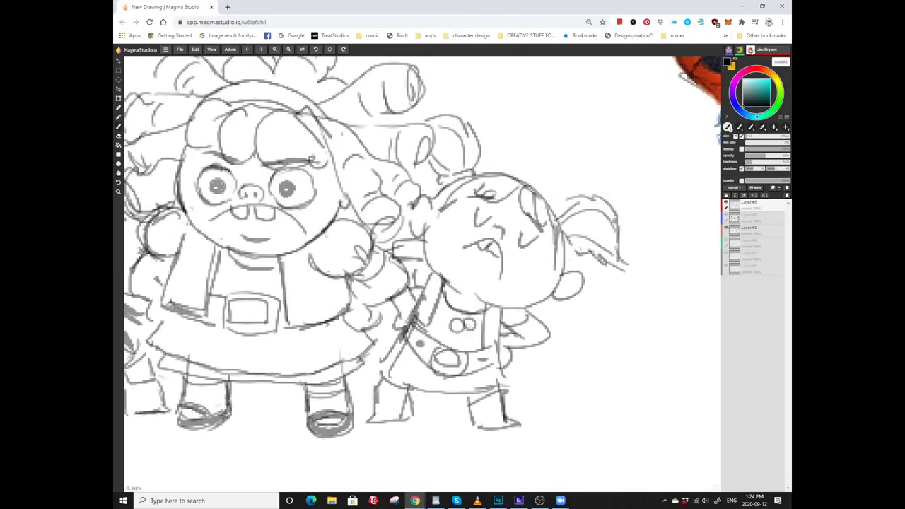
{"action": "scroll", "coordinate": [459, 310], "scroll_direction": "down", "scroll_amount": 1}
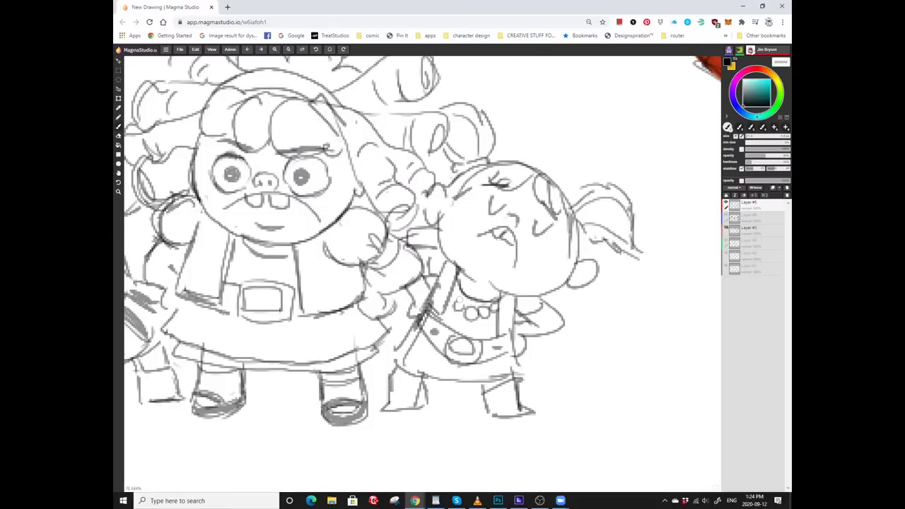
{"action": "scroll", "coordinate": [494, 316], "scroll_direction": "up", "scroll_amount": 2}
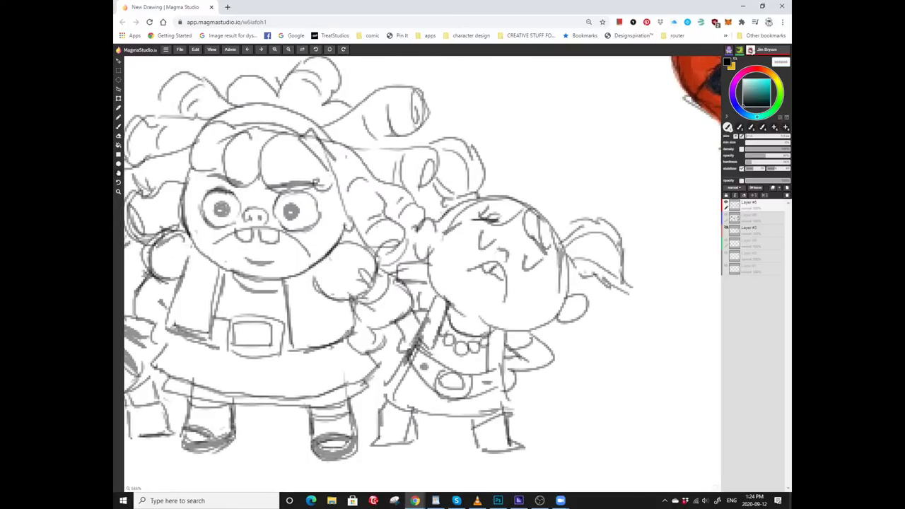
{"action": "scroll", "coordinate": [422, 259], "scroll_direction": "down", "scroll_amount": 2}
{"action": "scroll", "coordinate": [422, 243], "scroll_direction": "left", "scroll_amount": 2}
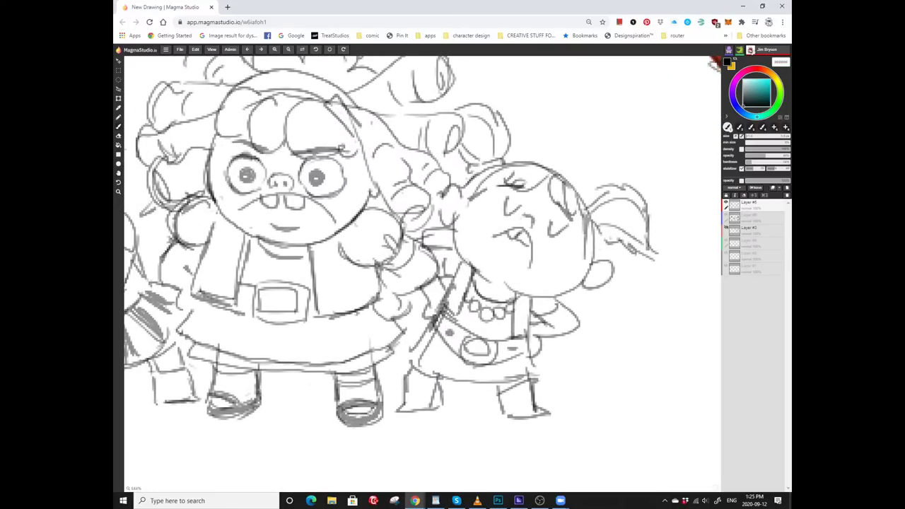
{"action": "scroll", "coordinate": [422, 242], "scroll_direction": "right", "scroll_amount": 2}
{"action": "scroll", "coordinate": [467, 258], "scroll_direction": "down", "scroll_amount": 5}
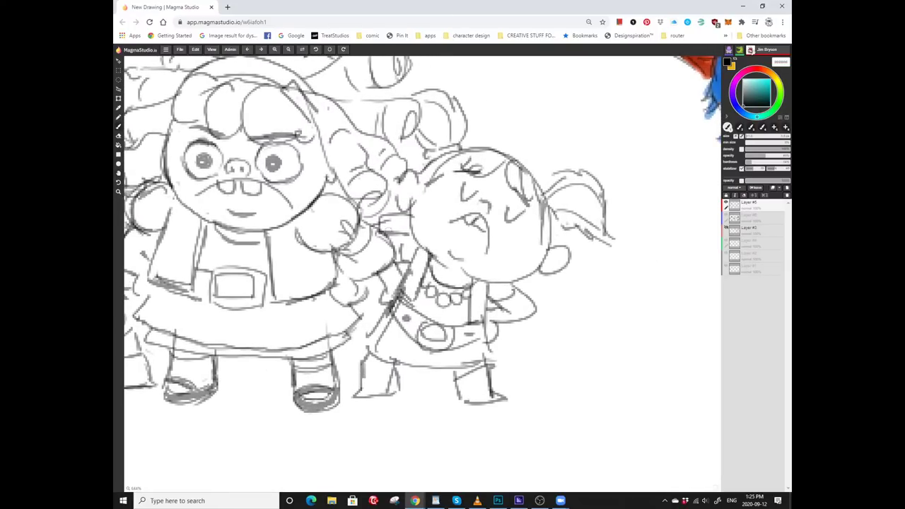
Review the finished trio alongside the other villains and the complete pirate canvas.
{"action": "scroll", "coordinate": [296, 223], "scroll_direction": "up", "scroll_amount": 2}
{"action": "scroll", "coordinate": [297, 223], "scroll_direction": "down", "scroll_amount": 2}
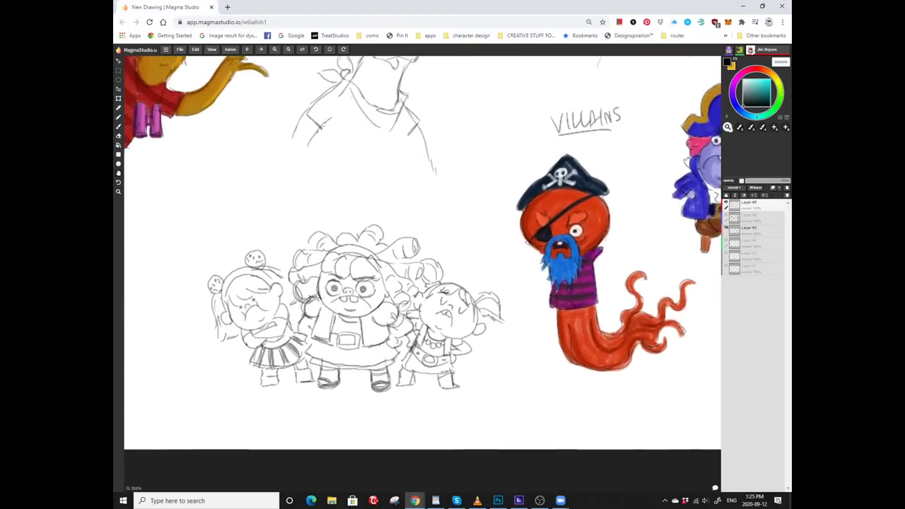
{"action": "scroll", "coordinate": [615, 256], "scroll_direction": "up", "scroll_amount": 2}
{"action": "scroll", "coordinate": [626, 258], "scroll_direction": "down", "scroll_amount": 2}
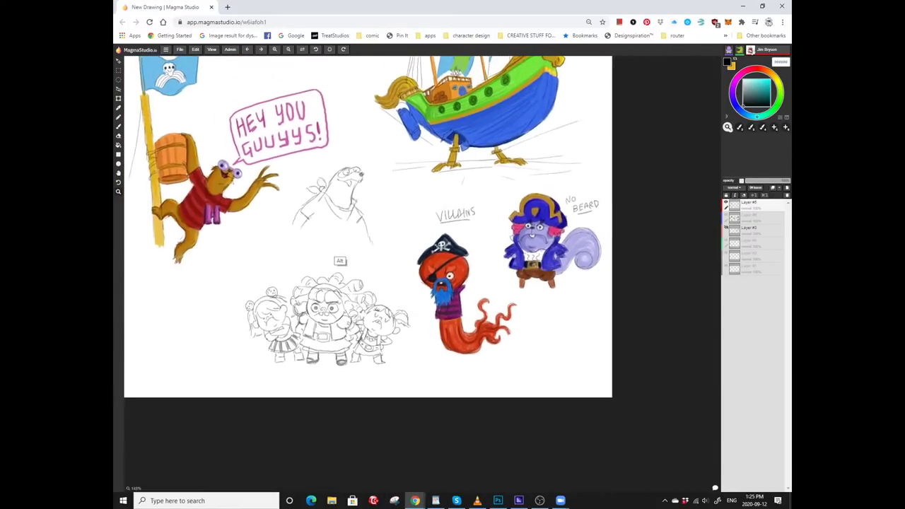
{"action": "scroll", "coordinate": [498, 262], "scroll_direction": "up", "scroll_amount": 1}
{"action": "scroll", "coordinate": [499, 262], "scroll_direction": "down", "scroll_amount": 2}
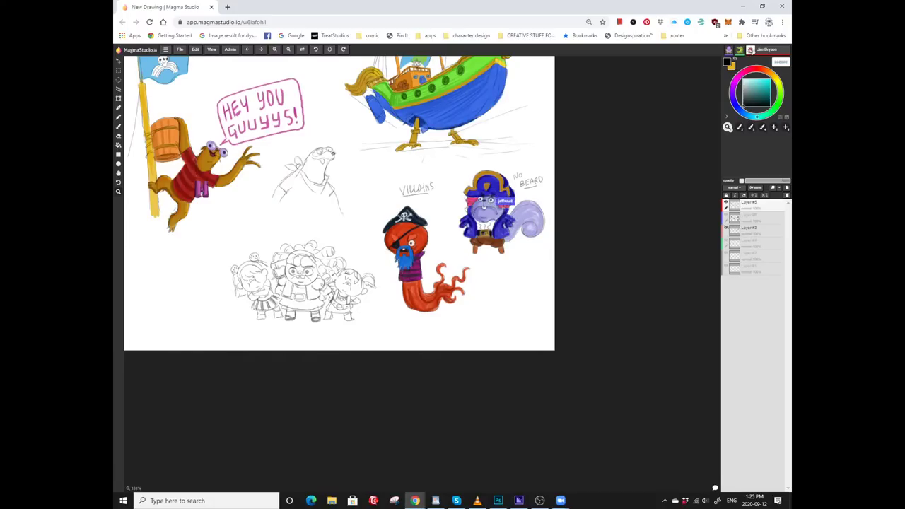
{"action": "scroll", "coordinate": [346, 212], "scroll_direction": "down", "scroll_amount": 3}
{"action": "scroll", "coordinate": [318, 191], "scroll_direction": "down", "scroll_amount": 3}
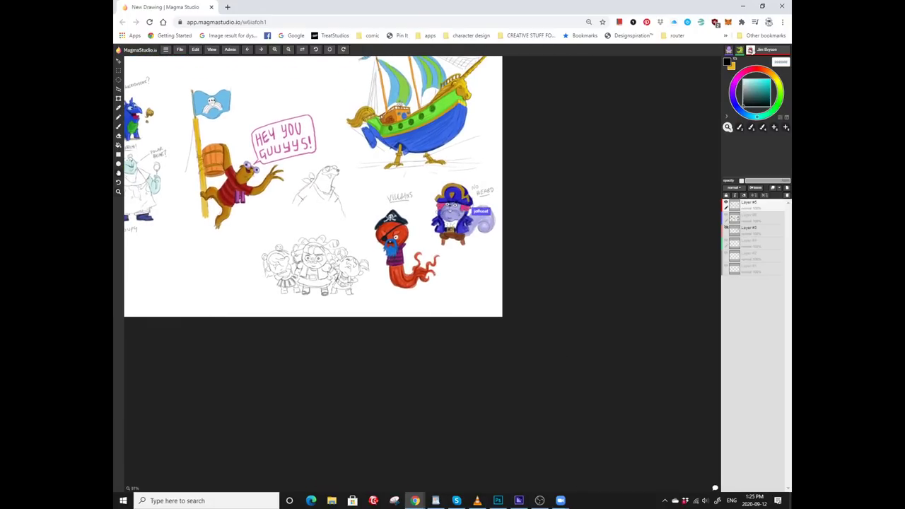
{"action": "scroll", "coordinate": [407, 262], "scroll_direction": "up", "scroll_amount": 2}
{"action": "scroll", "coordinate": [407, 262], "scroll_direction": "up", "scroll_amount": 1}
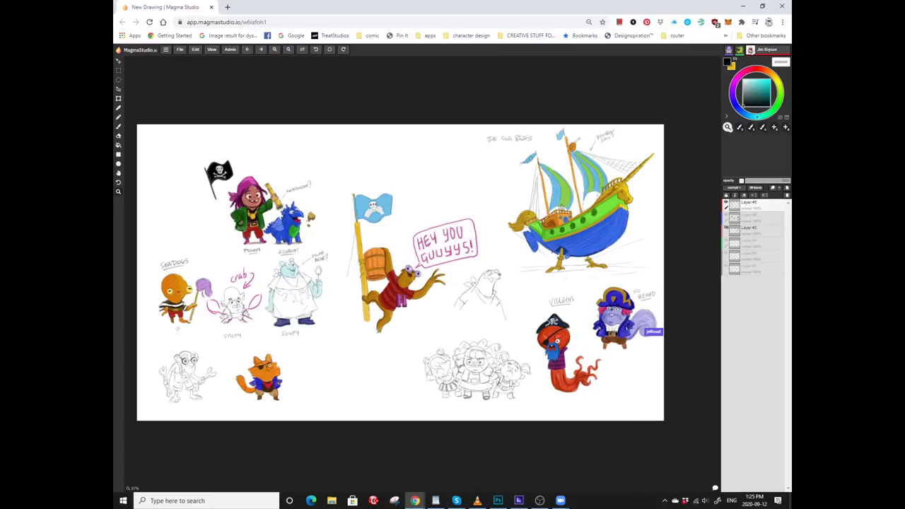
Erase the skull and rainbow linework from the blue flag above the lookout's mast and start a larger rounded skull outline.
{"action": "scroll", "coordinate": [344, 195], "scroll_direction": "up", "scroll_amount": 5}
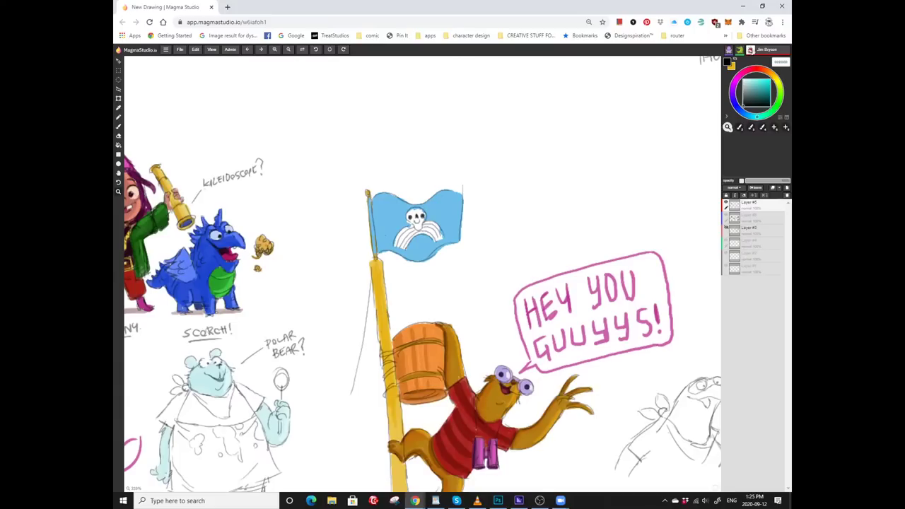
{"action": "scroll", "coordinate": [394, 144], "scroll_direction": "up", "scroll_amount": 4}
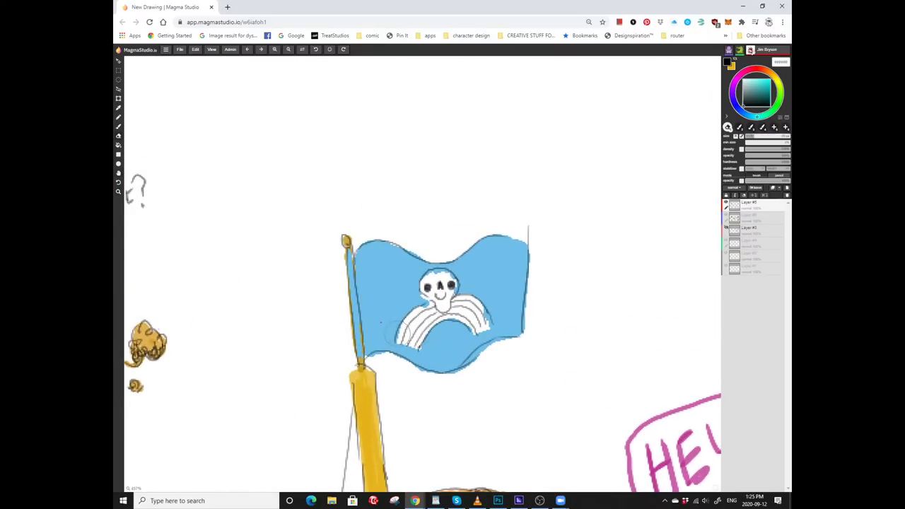
{"action": "mouse_move", "coordinate": [417, 341]}
{"action": "left_mouse_down"}
{"action": "mouse_move", "coordinate": [416, 311]}
{"action": "mouse_move", "coordinate": [458, 285]}
{"action": "mouse_move", "coordinate": [445, 281]}
{"action": "mouse_move", "coordinate": [453, 311]}
{"action": "mouse_move", "coordinate": [476, 318]}
{"action": "left_mouse_up"}
{"action": "left_click_drag", "start_coordinate": [424, 288], "coordinate": [462, 262]}
{"action": "scroll", "coordinate": [442, 283], "scroll_direction": "down", "scroll_amount": 1}
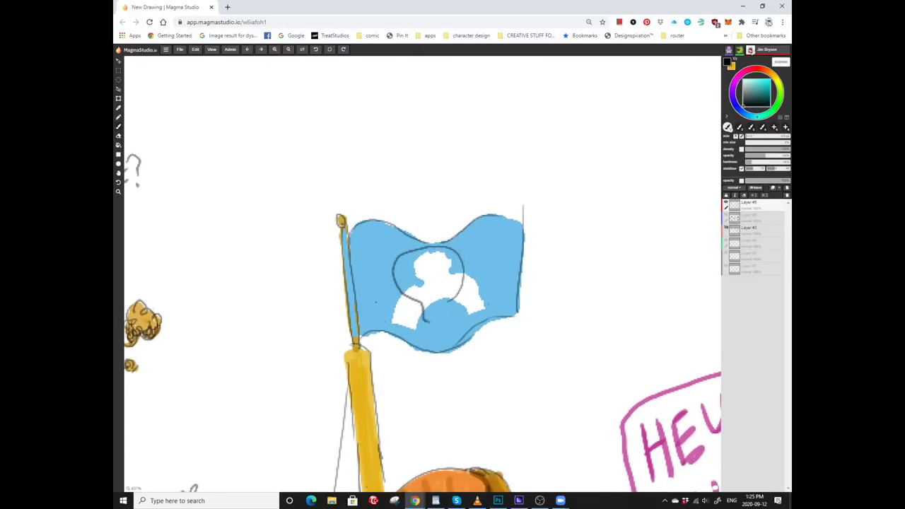
Finish the larger skull outline with a square jaw and draw curved rainbow bands fanning out on both sides of it.
{"action": "left_click_drag", "start_coordinate": [424, 283], "coordinate": [441, 305]}
{"action": "left_click_drag", "start_coordinate": [398, 338], "coordinate": [411, 312]}
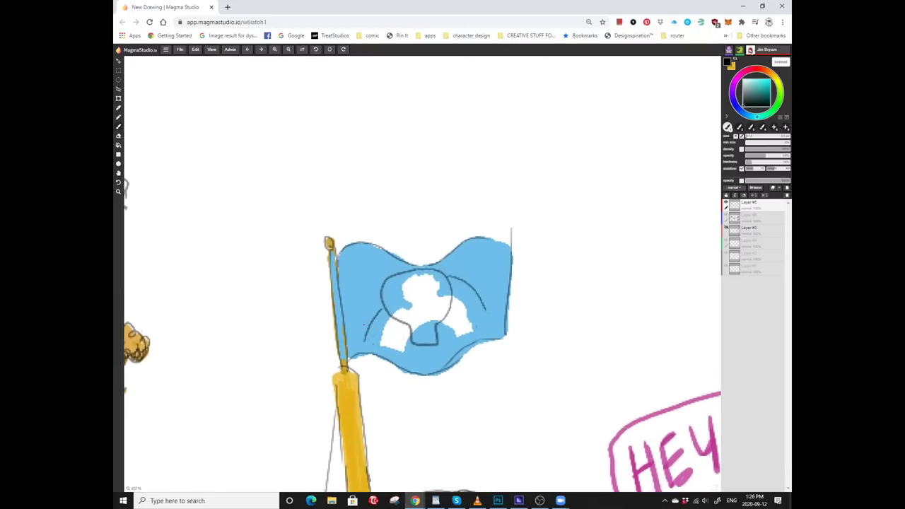
{"action": "mouse_move", "coordinate": [396, 319]}
{"action": "left_mouse_down"}
{"action": "mouse_move", "coordinate": [382, 342]}
{"action": "mouse_move", "coordinate": [397, 350]}
{"action": "left_mouse_up"}
{"action": "mouse_move", "coordinate": [425, 318]}
{"action": "left_mouse_down"}
{"action": "mouse_move", "coordinate": [406, 322]}
{"action": "mouse_move", "coordinate": [427, 338]}
{"action": "left_mouse_up"}
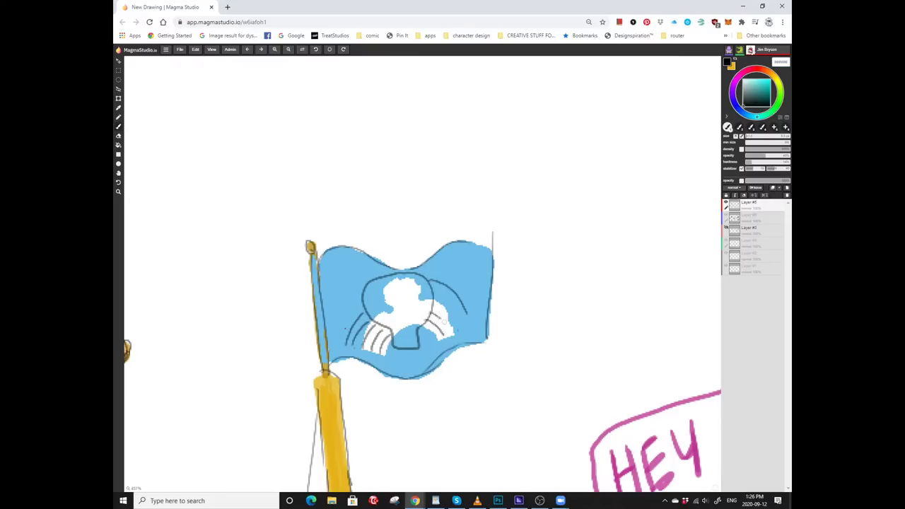
Give the flag's skull dark eyes, a nose and a smile, then replace its square jaw with small teeth and a rounded jaw.
{"action": "mouse_move", "coordinate": [457, 303]}
{"action": "left_mouse_down"}
{"action": "mouse_move", "coordinate": [431, 324]}
{"action": "mouse_move", "coordinate": [465, 291]}
{"action": "left_mouse_up"}
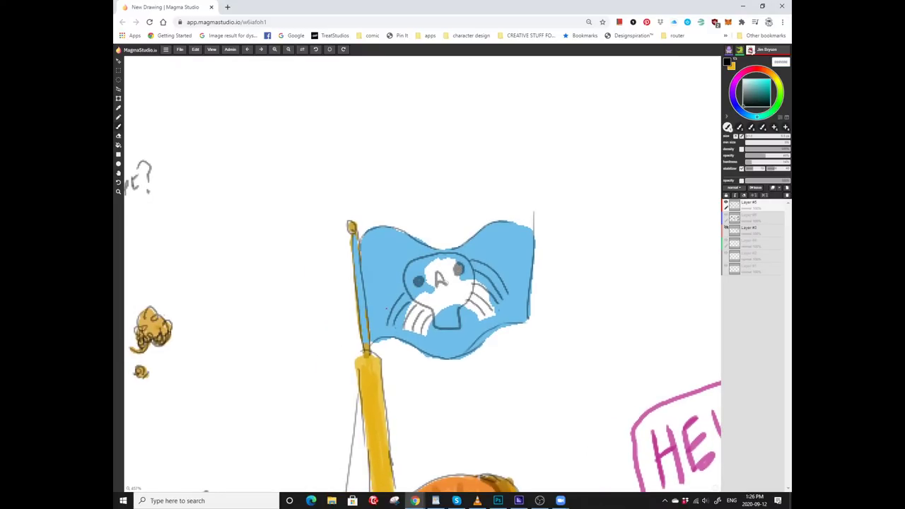
{"action": "left_click_drag", "start_coordinate": [147, 192], "coordinate": [132, 203]}
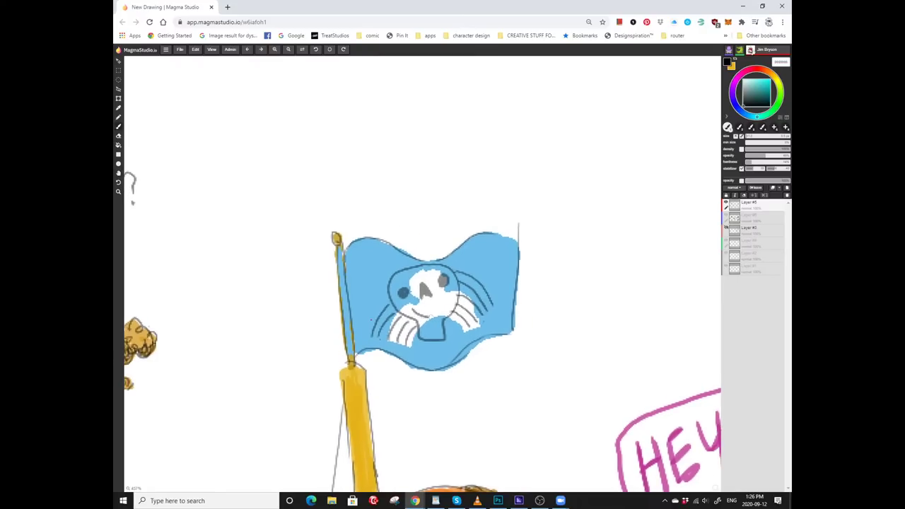
{"action": "key", "text": "e"}
{"action": "left_click_drag", "start_coordinate": [424, 337], "coordinate": [415, 304]}
{"action": "key", "text": "b"}
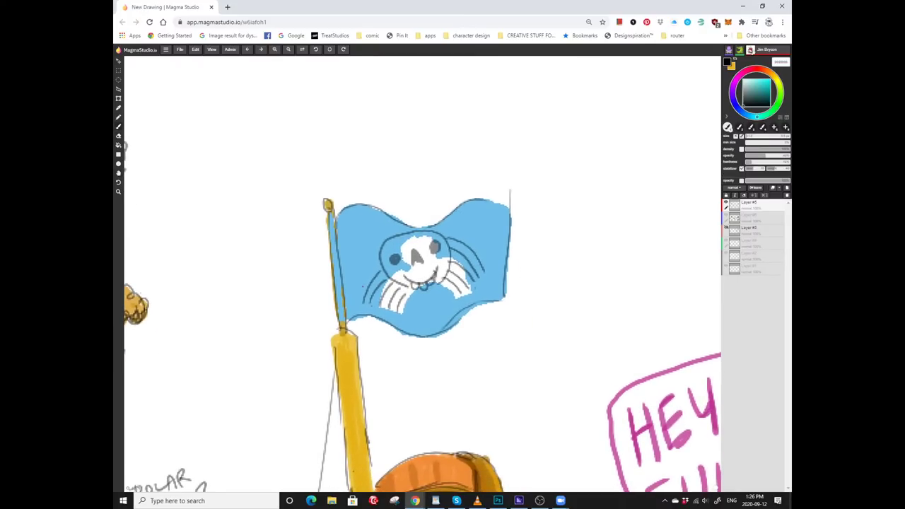
{"action": "mouse_move", "coordinate": [124, 145]}
{"action": "left_mouse_down"}
{"action": "mouse_move", "coordinate": [131, 177]}
{"action": "mouse_move", "coordinate": [95, 139]}
{"action": "left_mouse_up"}
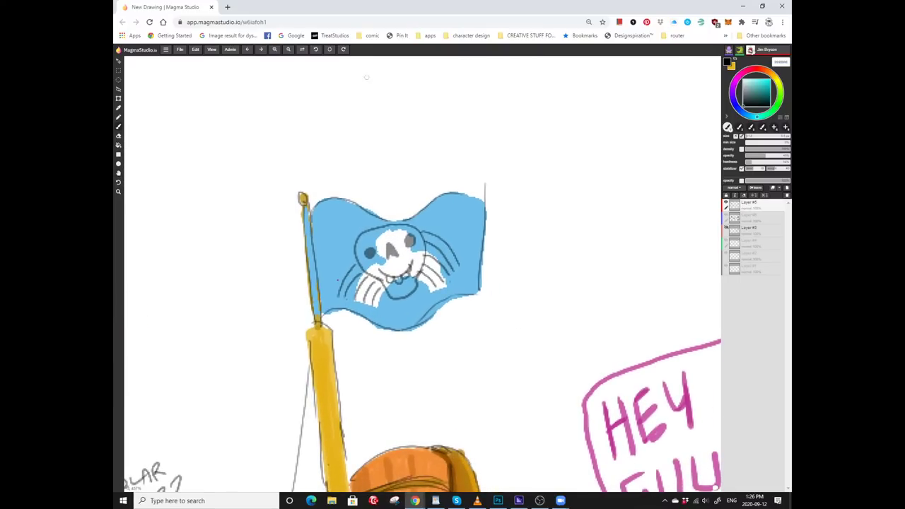
Review the redrawn flag alongside the sea dogs characters and the rest of the pirate canvas.
{"action": "key", "text": "z"}
{"action": "scroll", "coordinate": [391, 117], "scroll_direction": "down", "scroll_amount": 5}
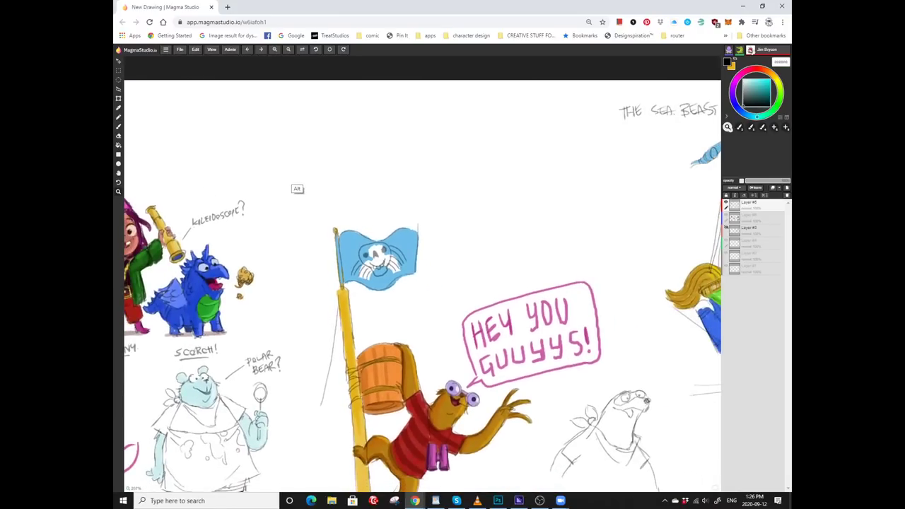
{"action": "mouse_move", "coordinate": [424, 283]}
{"action": "left_mouse_down"}
{"action": "mouse_move", "coordinate": [534, 200]}
{"action": "mouse_move", "coordinate": [595, 189]}
{"action": "mouse_move", "coordinate": [634, 153]}
{"action": "mouse_move", "coordinate": [669, 65]}
{"action": "left_mouse_up"}
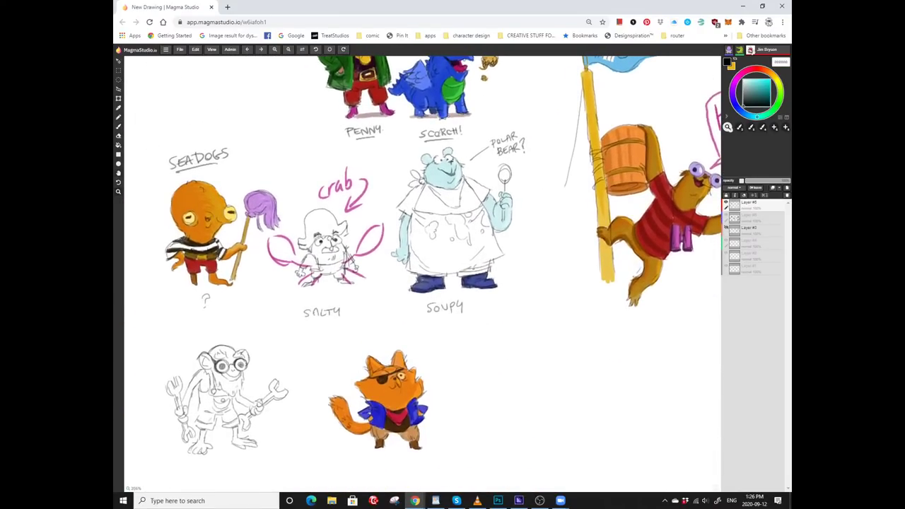
{"action": "left_click_drag", "start_coordinate": [424, 282], "coordinate": [489, 300]}
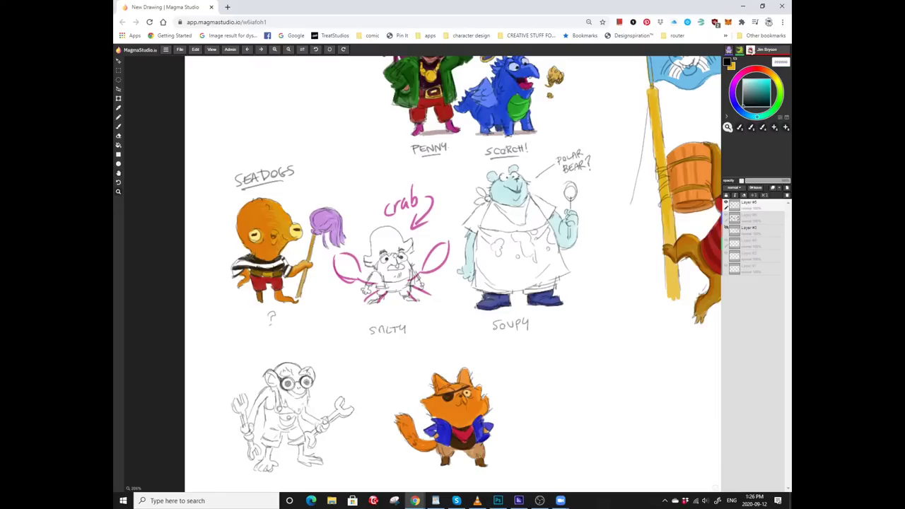
{"action": "mouse_move", "coordinate": [424, 283]}
{"action": "left_mouse_down"}
{"action": "mouse_move", "coordinate": [388, 260]}
{"action": "mouse_move", "coordinate": [323, 251]}
{"action": "left_mouse_up"}
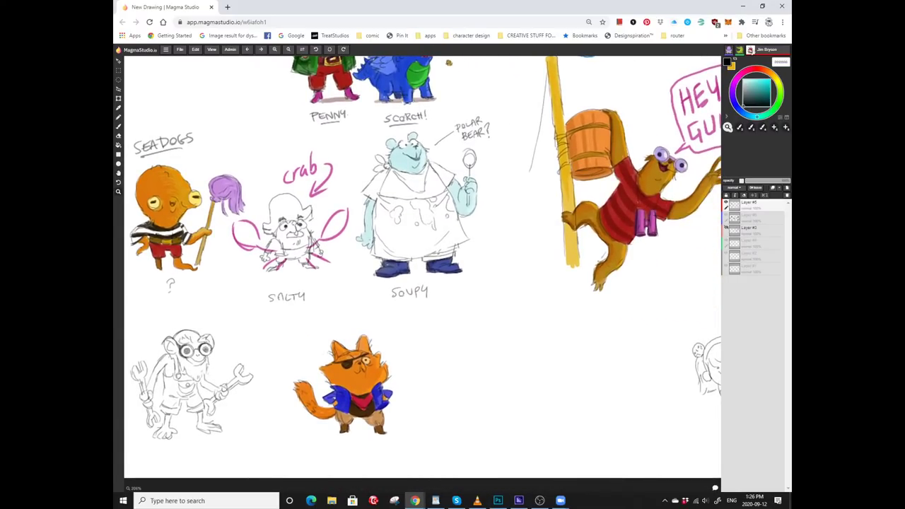
{"action": "scroll", "coordinate": [390, 284], "scroll_direction": "down", "scroll_amount": 3}
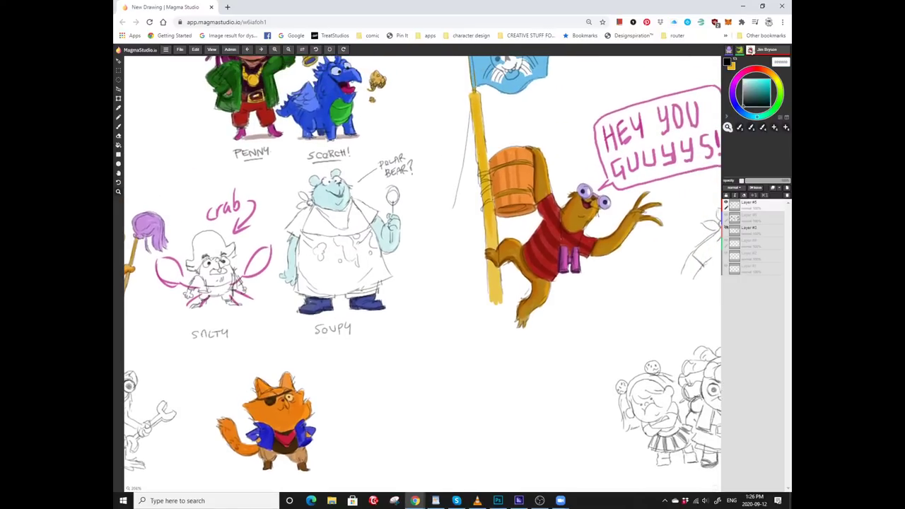
{"action": "scroll", "coordinate": [389, 285], "scroll_direction": "up", "scroll_amount": 1}
{"action": "scroll", "coordinate": [389, 284], "scroll_direction": "down", "scroll_amount": 2}
{"action": "scroll", "coordinate": [445, 241], "scroll_direction": "right", "scroll_amount": 5}
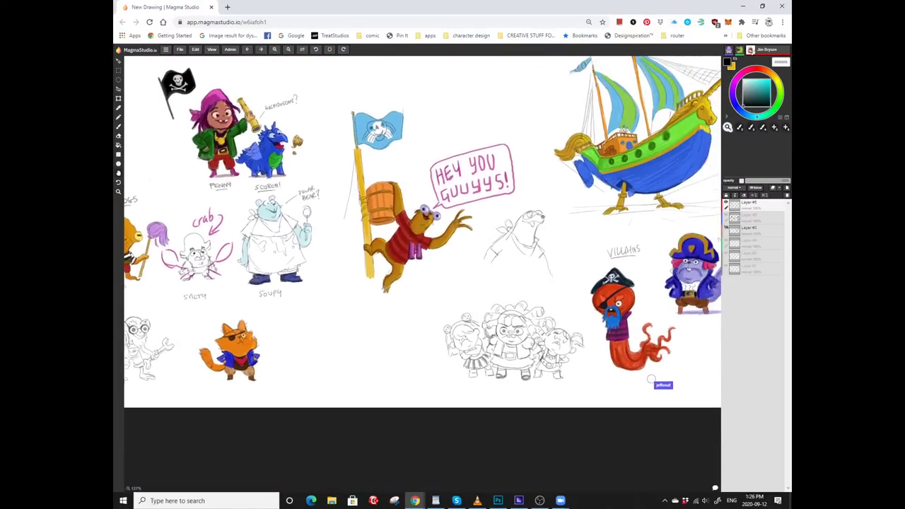
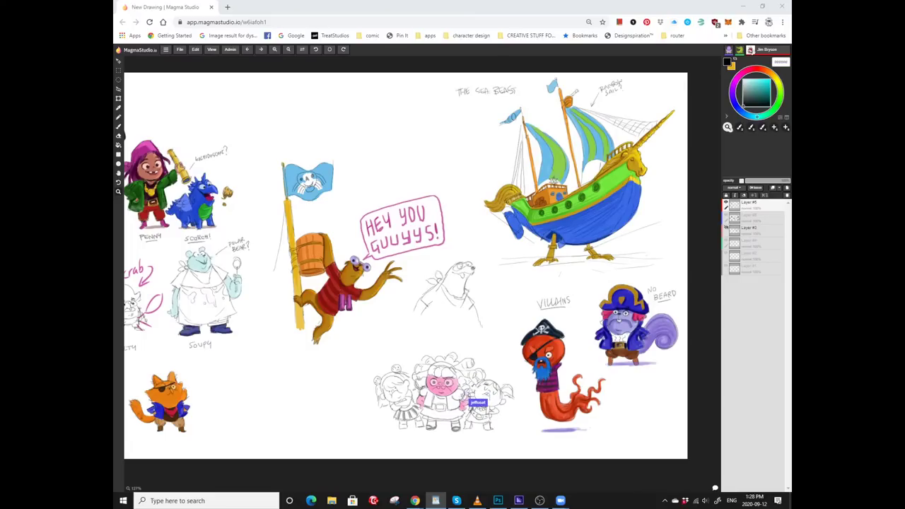
Examine the Sea Beast ship, its sails and the mast lookout scene with the speech bubble.
{"action": "left_click_drag", "start_coordinate": [118, 133], "coordinate": [127, 217]}
{"action": "scroll", "coordinate": [519, 285], "scroll_direction": "up", "scroll_amount": 5}
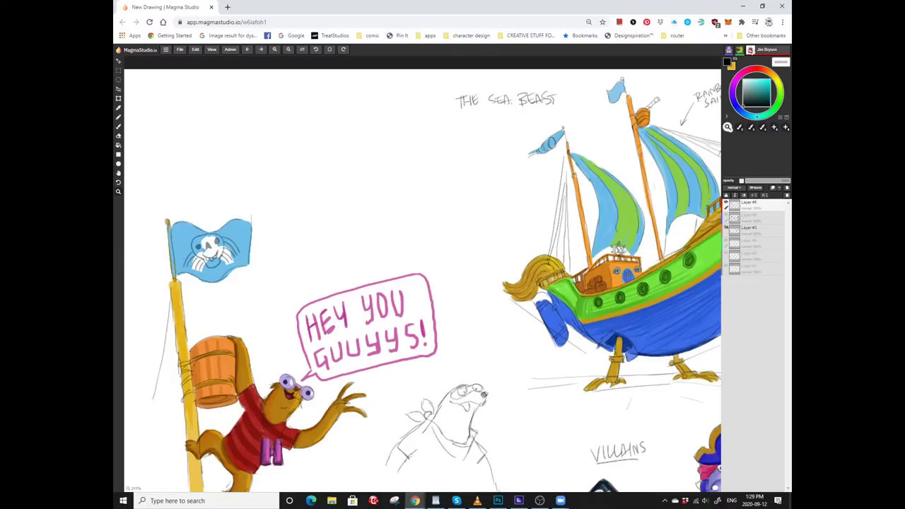
{"action": "scroll", "coordinate": [422, 274], "scroll_direction": "down", "scroll_amount": 3}
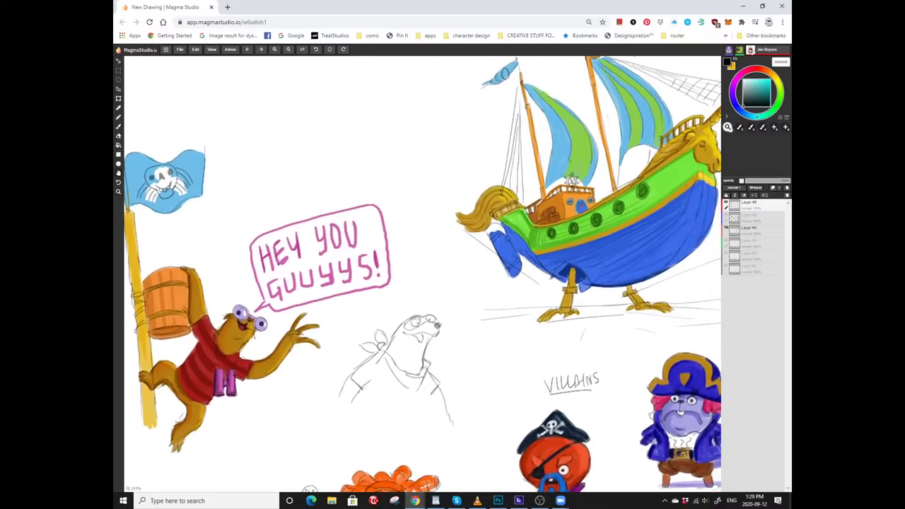
{"action": "scroll", "coordinate": [423, 273], "scroll_direction": "up", "scroll_amount": 3}
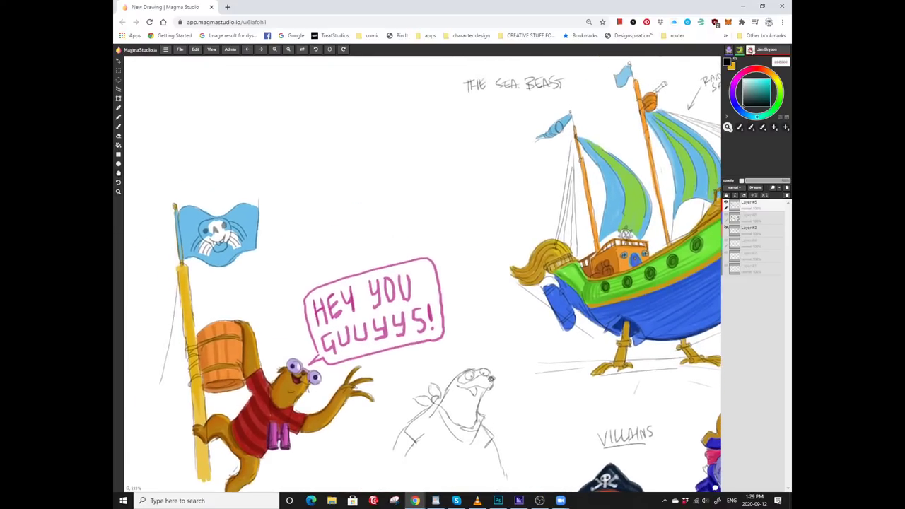
{"action": "scroll", "coordinate": [422, 273], "scroll_direction": "up", "scroll_amount": 3}
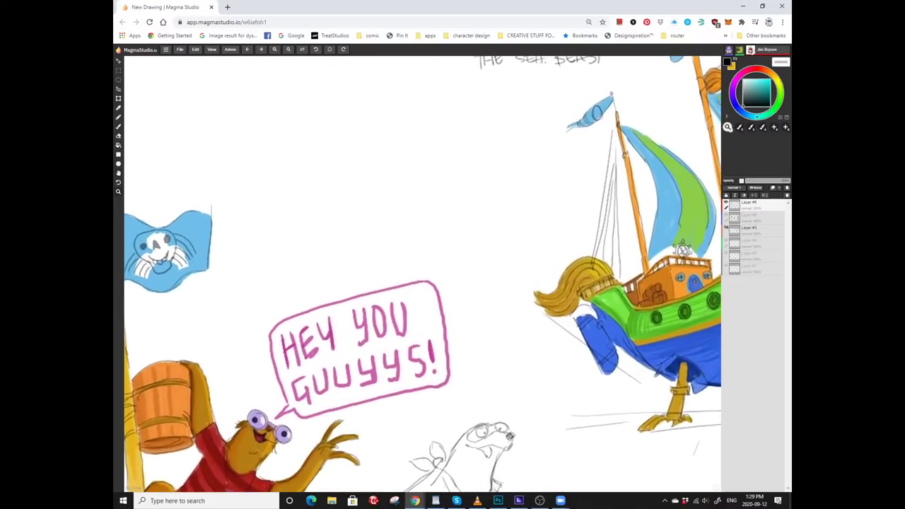
{"action": "scroll", "coordinate": [422, 273], "scroll_direction": "up", "scroll_amount": 3}
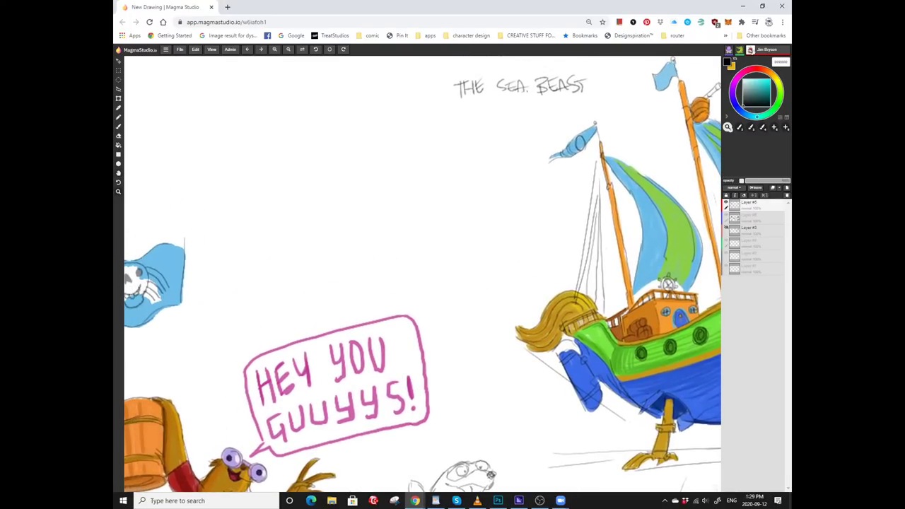
{"action": "scroll", "coordinate": [422, 217], "scroll_direction": "down", "scroll_amount": 4}
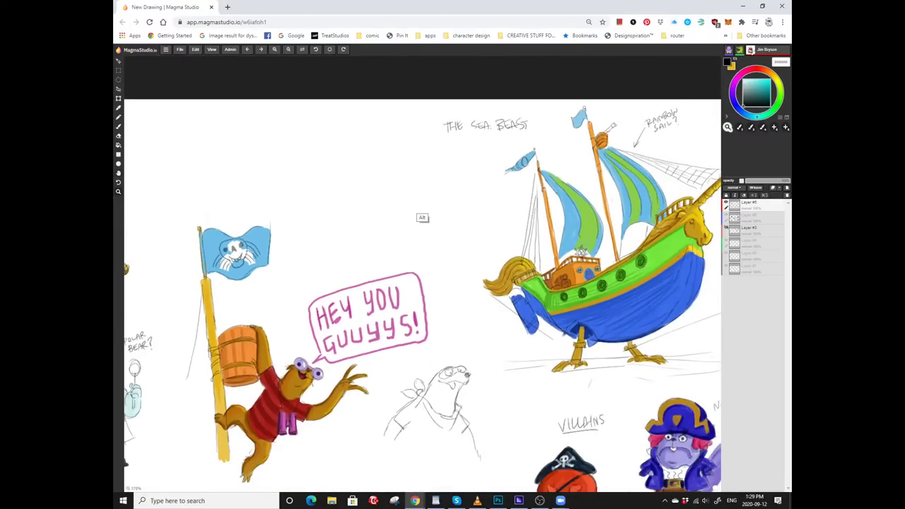
{"action": "scroll", "coordinate": [422, 217], "scroll_direction": "down", "scroll_amount": 4}
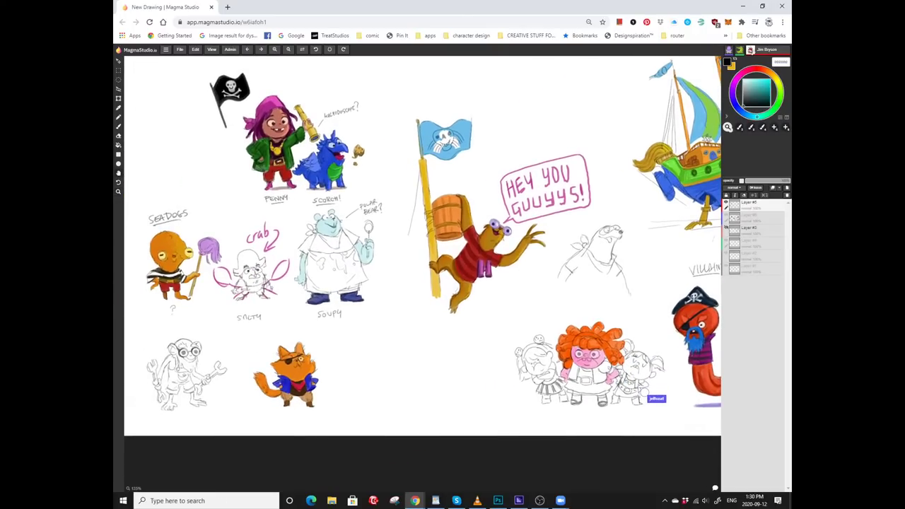
Sketch a new bear's head profile, snout and pointed neckerchief in the empty space between the orange cat and the trio.
{"action": "scroll", "coordinate": [329, 208], "scroll_direction": "up", "scroll_amount": 3}
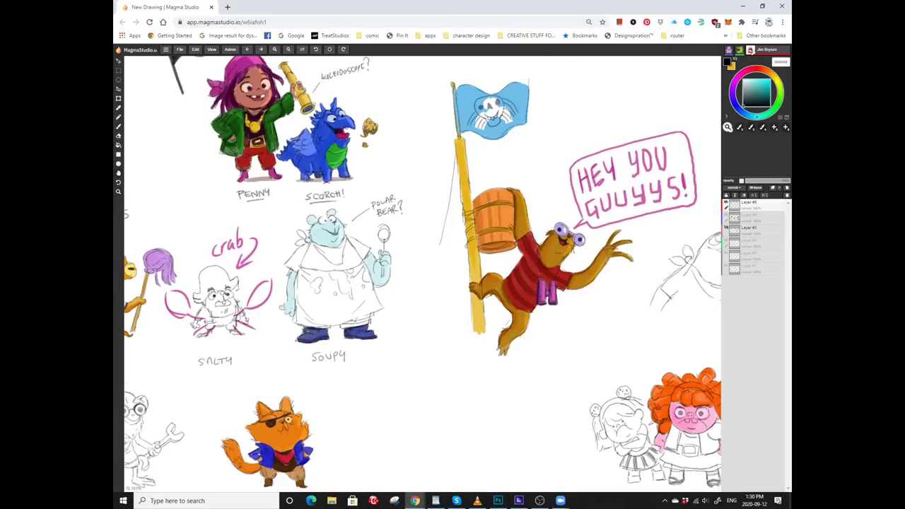
{"action": "left_click_drag", "start_coordinate": [435, 450], "coordinate": [456, 383]}
{"action": "key", "text": "b"}
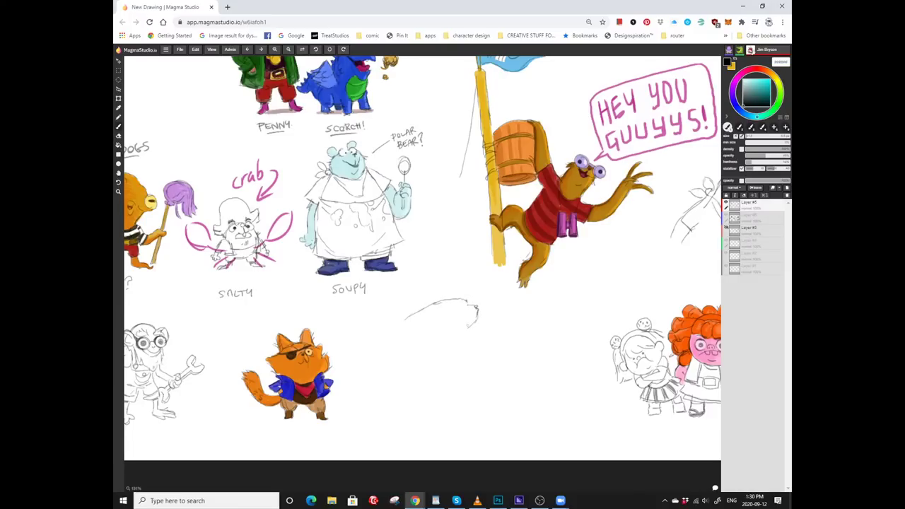
{"action": "mouse_move", "coordinate": [432, 334]}
{"action": "left_mouse_down"}
{"action": "mouse_move", "coordinate": [396, 303]}
{"action": "mouse_move", "coordinate": [408, 301]}
{"action": "left_mouse_up"}
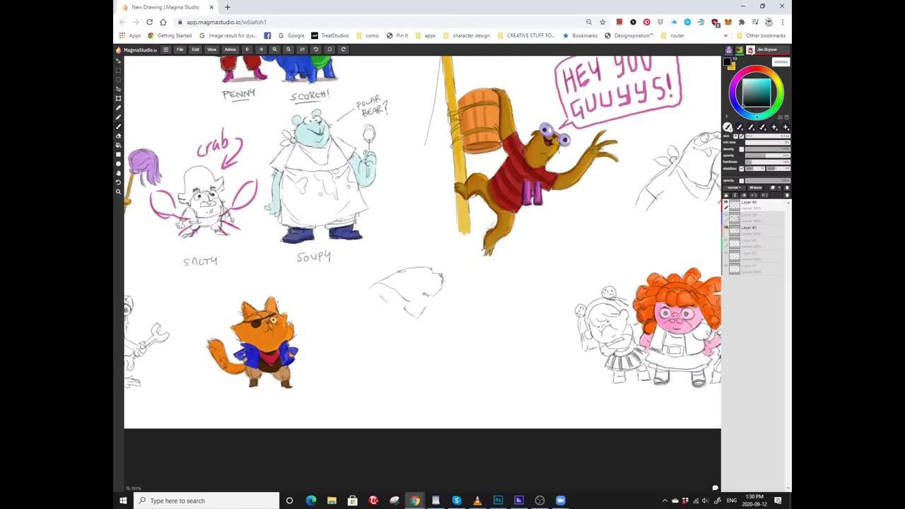
Undo the last stroke, then sketch the bear's sloping back, rounded near hand, far arm and near sleeve hem.
{"action": "key", "text": "ctrl+z"}
{"action": "mouse_move", "coordinate": [404, 268]}
{"action": "left_mouse_down"}
{"action": "mouse_move", "coordinate": [443, 277]}
{"action": "mouse_move", "coordinate": [439, 291]}
{"action": "mouse_move", "coordinate": [499, 294]}
{"action": "left_mouse_up"}
{"action": "left_click_drag", "start_coordinate": [413, 334], "coordinate": [384, 326]}
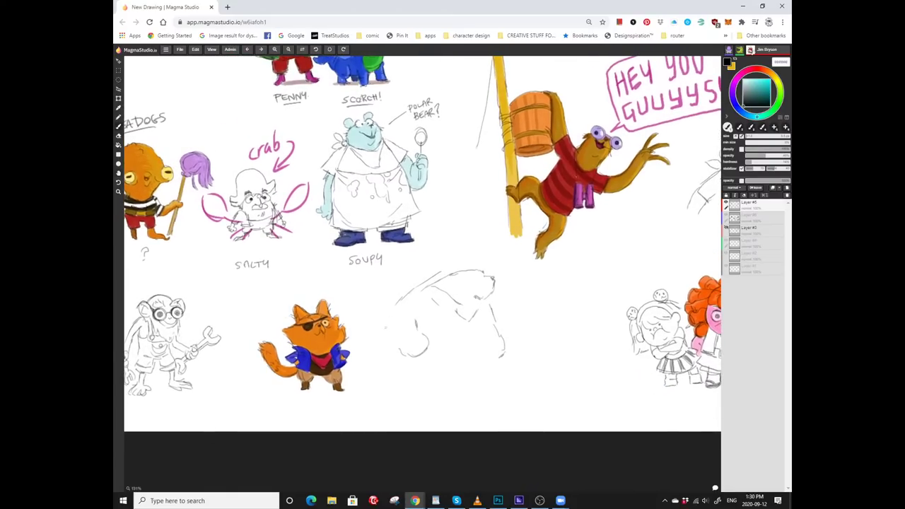
{"action": "left_click_drag", "start_coordinate": [472, 314], "coordinate": [449, 312]}
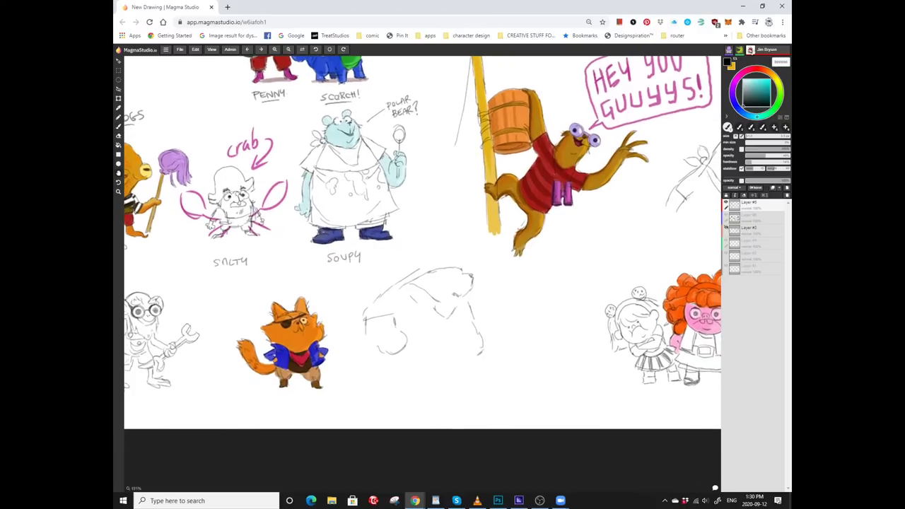
Add a neckerchief knot with loose tails behind the bear's neck, two small ears and a mouth line on the snout.
{"action": "left_click_drag", "start_coordinate": [405, 277], "coordinate": [413, 290]}
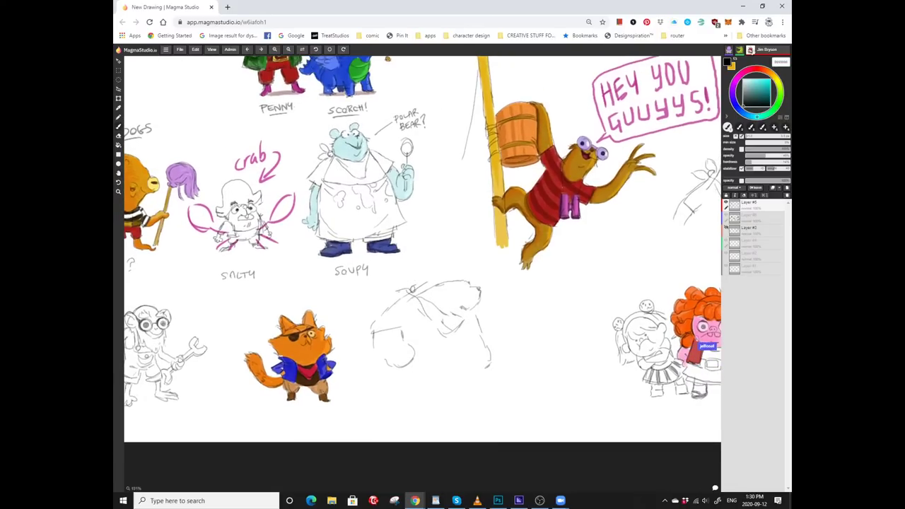
{"action": "mouse_move", "coordinate": [475, 269]}
{"action": "left_mouse_down"}
{"action": "mouse_move", "coordinate": [453, 286]}
{"action": "mouse_move", "coordinate": [443, 278]}
{"action": "left_mouse_up"}
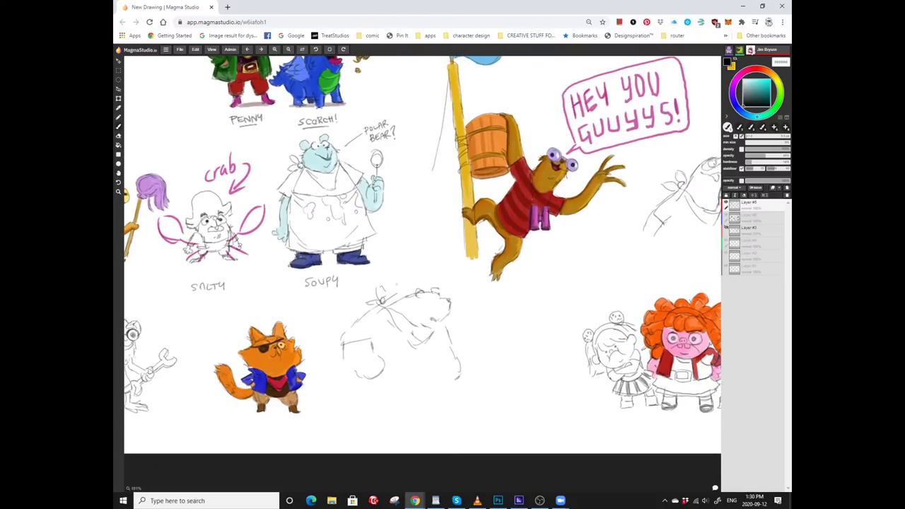
{"action": "scroll", "coordinate": [360, 371], "scroll_direction": "up", "scroll_amount": 2}
{"action": "scroll", "coordinate": [453, 262], "scroll_direction": "up", "scroll_amount": 1}
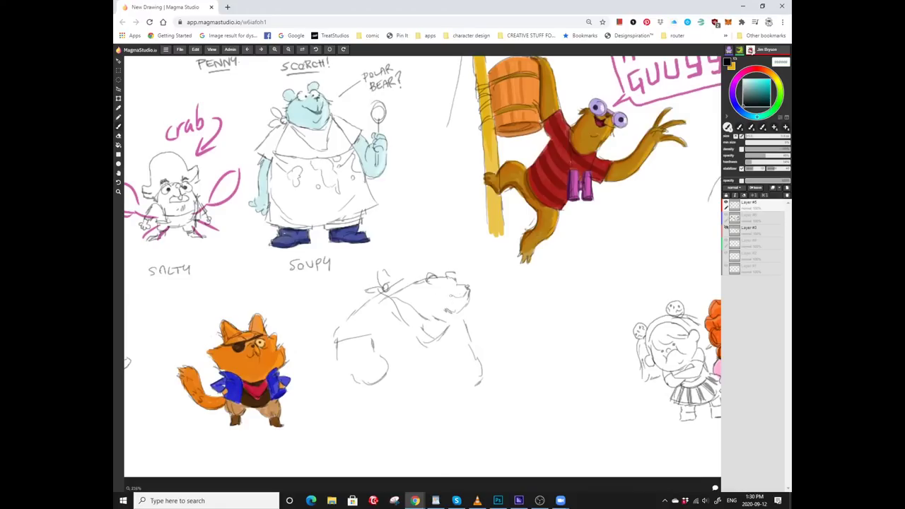
{"action": "scroll", "coordinate": [422, 266], "scroll_direction": "down", "scroll_amount": 1}
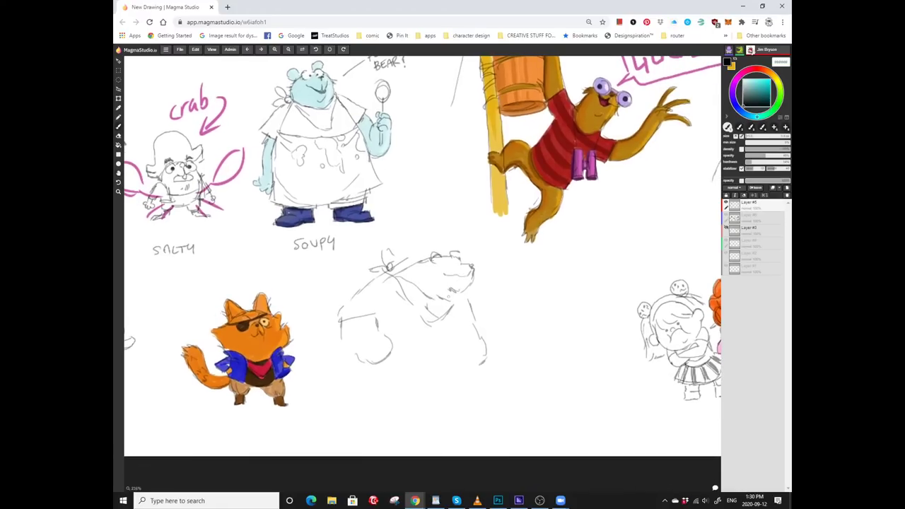
Draw the bear's far sleeve hem and block in the apron with a curved upper edge, a front side line and a bottom hem.
{"action": "scroll", "coordinate": [422, 254], "scroll_direction": "down", "scroll_amount": 1}
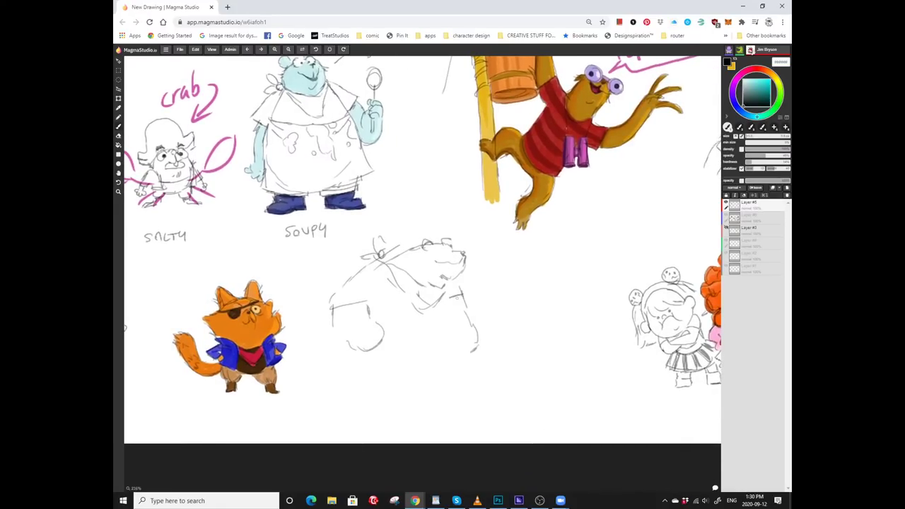
{"action": "scroll", "coordinate": [422, 254], "scroll_direction": "down", "scroll_amount": 1}
{"action": "scroll", "coordinate": [464, 321], "scroll_direction": "left", "scroll_amount": 1}
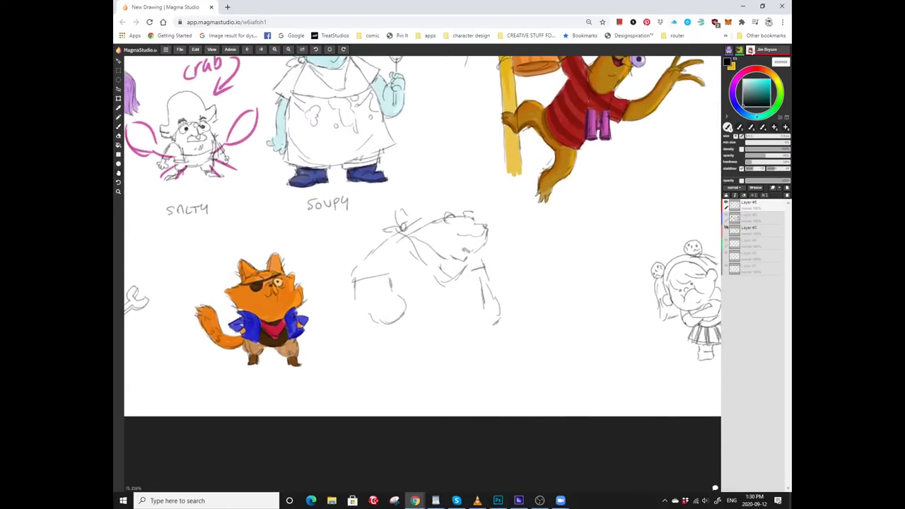
{"action": "scroll", "coordinate": [464, 321], "scroll_direction": "up", "scroll_amount": 1}
{"action": "mouse_move", "coordinate": [481, 322]}
{"action": "left_mouse_down"}
{"action": "mouse_move", "coordinate": [414, 318]}
{"action": "mouse_move", "coordinate": [428, 314]}
{"action": "mouse_move", "coordinate": [400, 304]}
{"action": "left_mouse_up"}
{"action": "mouse_move", "coordinate": [491, 316]}
{"action": "left_mouse_down"}
{"action": "mouse_move", "coordinate": [497, 359]}
{"action": "mouse_move", "coordinate": [437, 353]}
{"action": "left_mouse_up"}
{"action": "scroll", "coordinate": [422, 255], "scroll_direction": "down", "scroll_amount": 1}
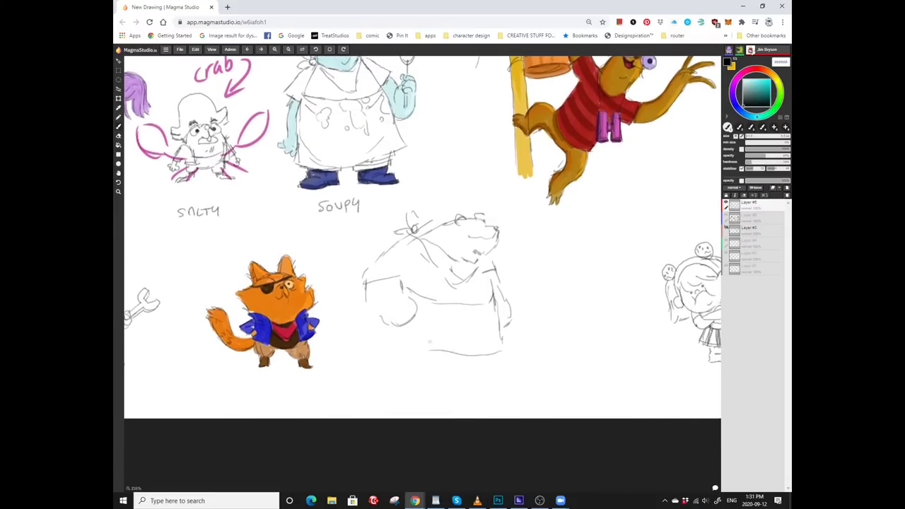
Undo the last apron hem stroke, redraw the hem, and sketch the bear's rounded rear outline with the outer leg lines.
{"action": "key", "text": "ctrl+z"}
{"action": "left_click_drag", "start_coordinate": [496, 357], "coordinate": [461, 361]}
{"action": "left_click_drag", "start_coordinate": [399, 353], "coordinate": [422, 364]}
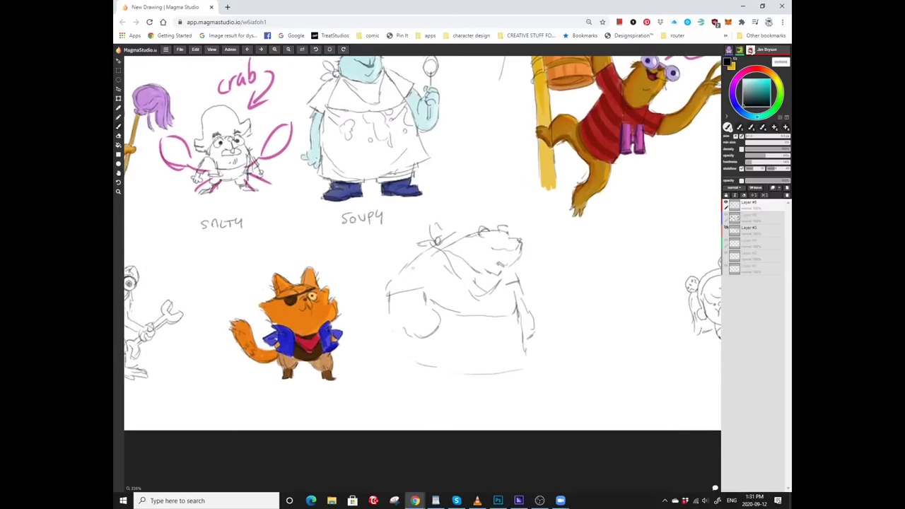
{"action": "mouse_move", "coordinate": [387, 295]}
{"action": "left_mouse_down"}
{"action": "mouse_move", "coordinate": [394, 364]}
{"action": "mouse_move", "coordinate": [356, 348]}
{"action": "left_mouse_up"}
{"action": "mouse_move", "coordinate": [499, 336]}
{"action": "left_mouse_down"}
{"action": "mouse_move", "coordinate": [503, 360]}
{"action": "mouse_move", "coordinate": [533, 343]}
{"action": "mouse_move", "coordinate": [526, 335]}
{"action": "left_mouse_up"}
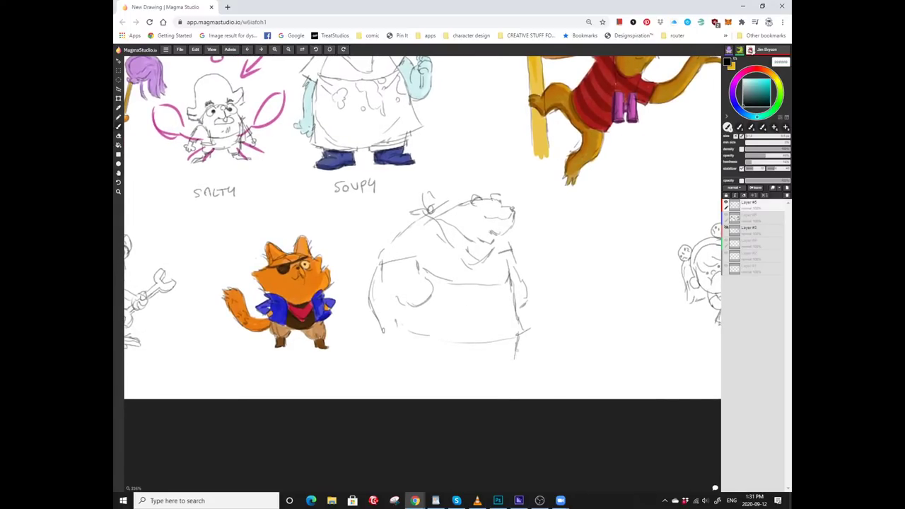
{"action": "left_click_drag", "start_coordinate": [526, 335], "coordinate": [547, 326]}
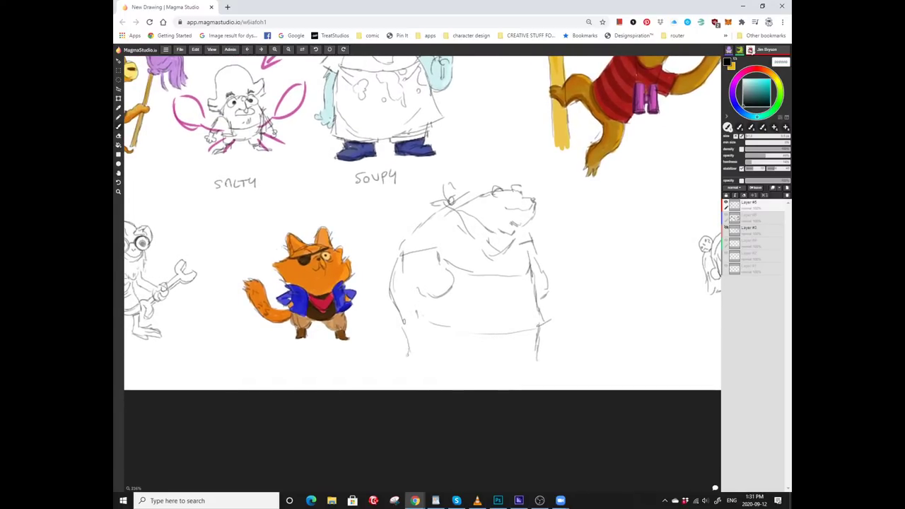
Sketch the bear's inner leg lines and front foot under the apron, then erase them along with the front leg.
{"action": "mouse_move", "coordinate": [496, 347]}
{"action": "left_mouse_down"}
{"action": "mouse_move", "coordinate": [468, 358]}
{"action": "mouse_move", "coordinate": [510, 351]}
{"action": "mouse_move", "coordinate": [528, 333]}
{"action": "left_mouse_up"}
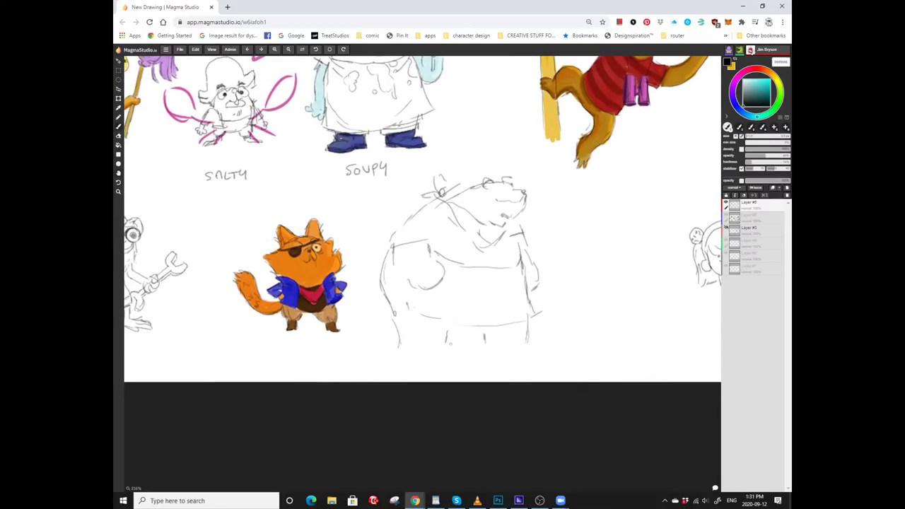
{"action": "mouse_move", "coordinate": [462, 323]}
{"action": "left_mouse_down"}
{"action": "mouse_move", "coordinate": [439, 335]}
{"action": "mouse_move", "coordinate": [406, 333]}
{"action": "left_mouse_up"}
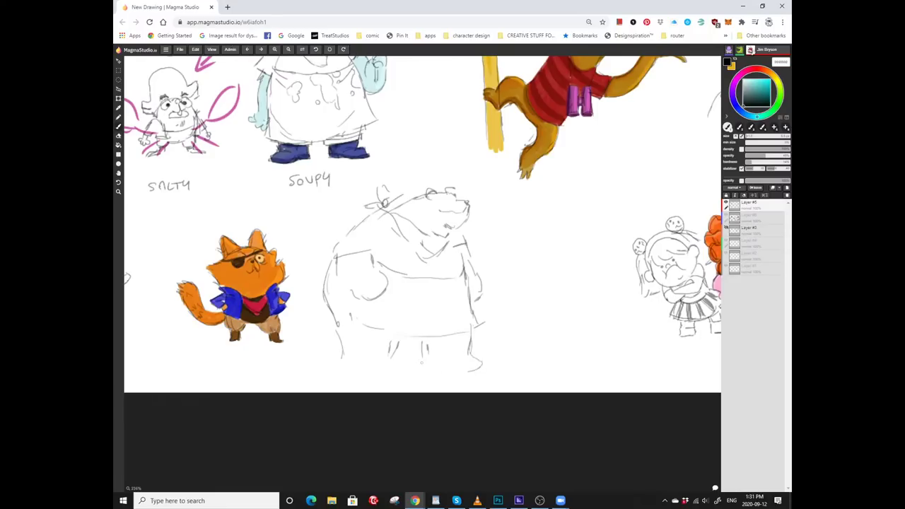
{"action": "mouse_move", "coordinate": [478, 362]}
{"action": "left_mouse_down"}
{"action": "mouse_move", "coordinate": [504, 347]}
{"action": "mouse_move", "coordinate": [484, 341]}
{"action": "left_mouse_up"}
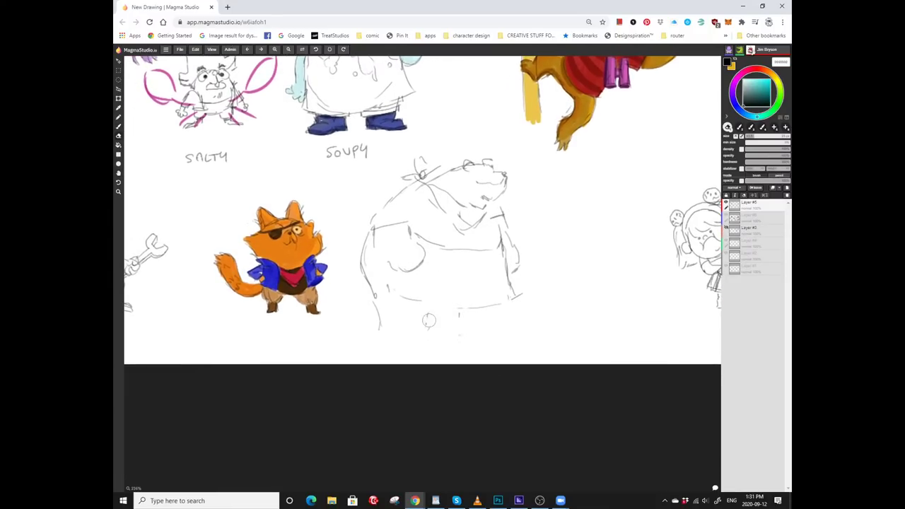
{"action": "left_click_drag", "start_coordinate": [463, 308], "coordinate": [474, 307]}
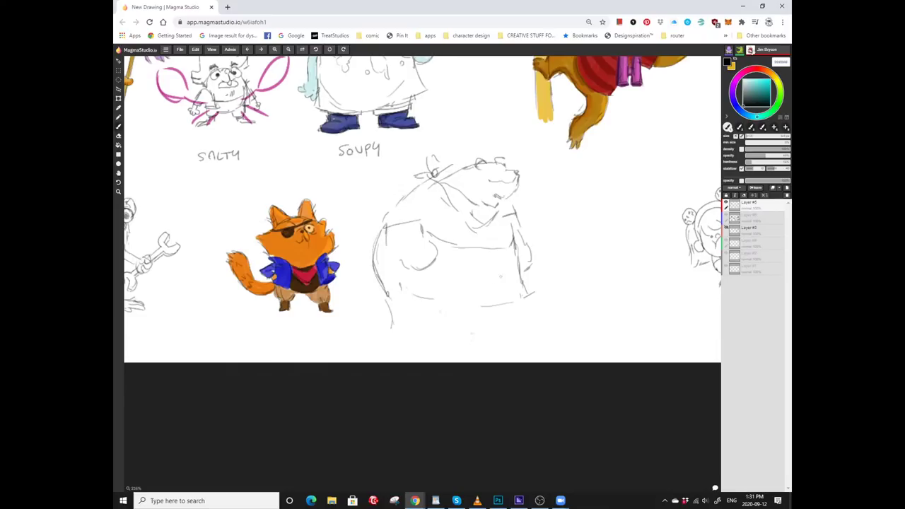
Sketch a curved belly line, short legs and two feet with small toe and heel marks beneath the bear's apron.
{"action": "left_click_drag", "start_coordinate": [521, 249], "coordinate": [513, 304]}
{"action": "mouse_move", "coordinate": [445, 309]}
{"action": "left_mouse_down"}
{"action": "mouse_move", "coordinate": [424, 290]}
{"action": "mouse_move", "coordinate": [420, 311]}
{"action": "mouse_move", "coordinate": [417, 302]}
{"action": "mouse_move", "coordinate": [434, 341]}
{"action": "left_mouse_up"}
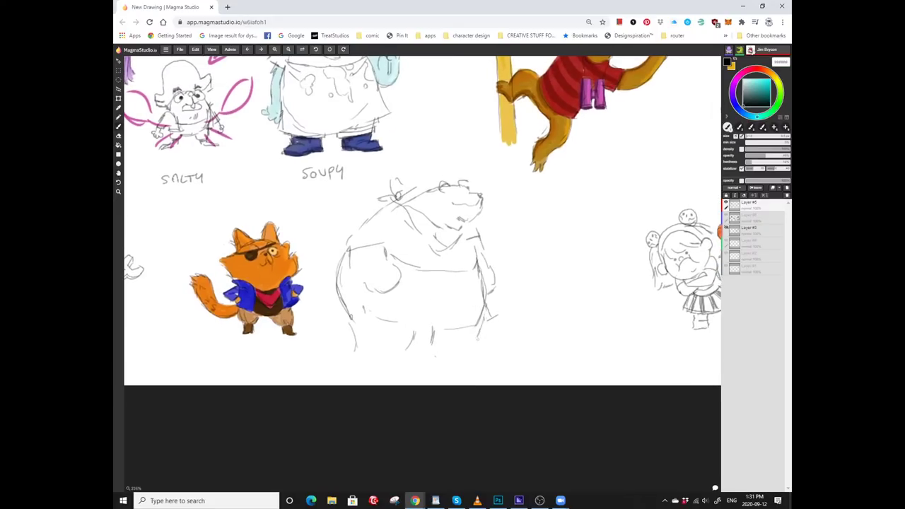
{"action": "left_click_drag", "start_coordinate": [424, 283], "coordinate": [457, 270]}
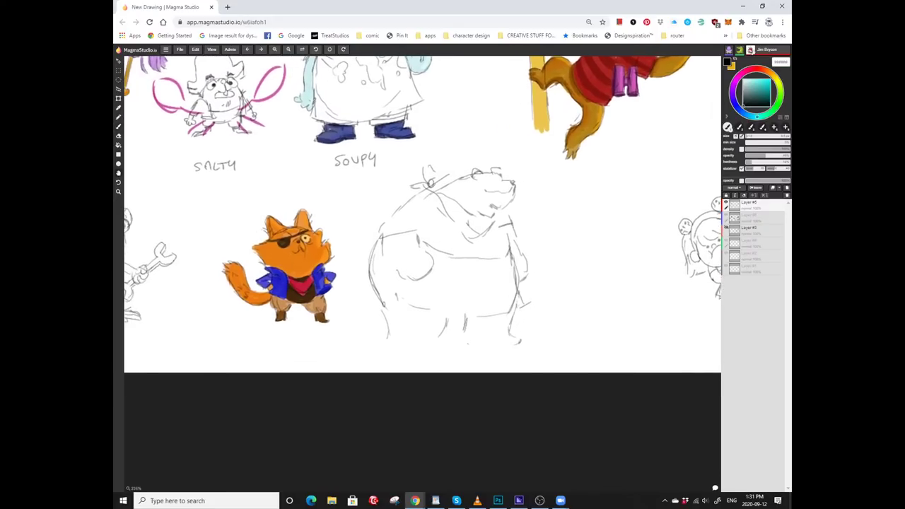
{"action": "left_click_drag", "start_coordinate": [443, 347], "coordinate": [460, 353]}
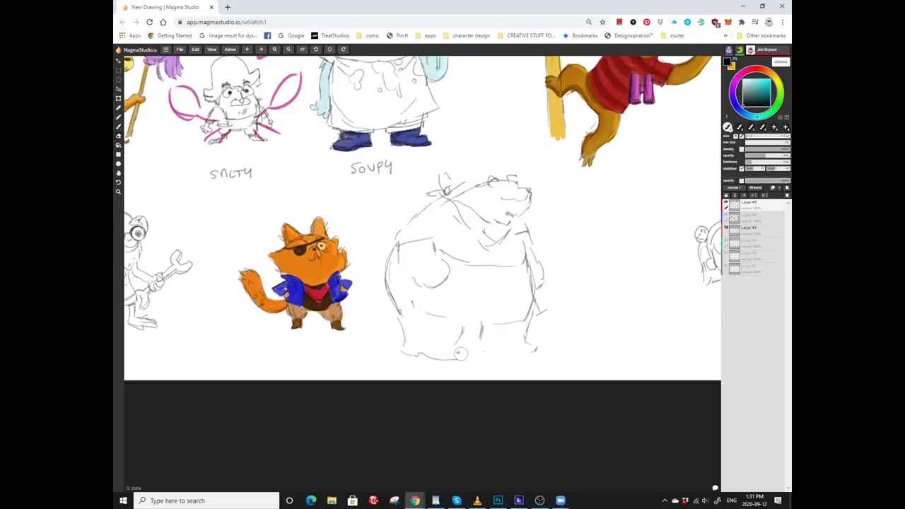
{"action": "left_click_drag", "start_coordinate": [459, 354], "coordinate": [392, 356]}
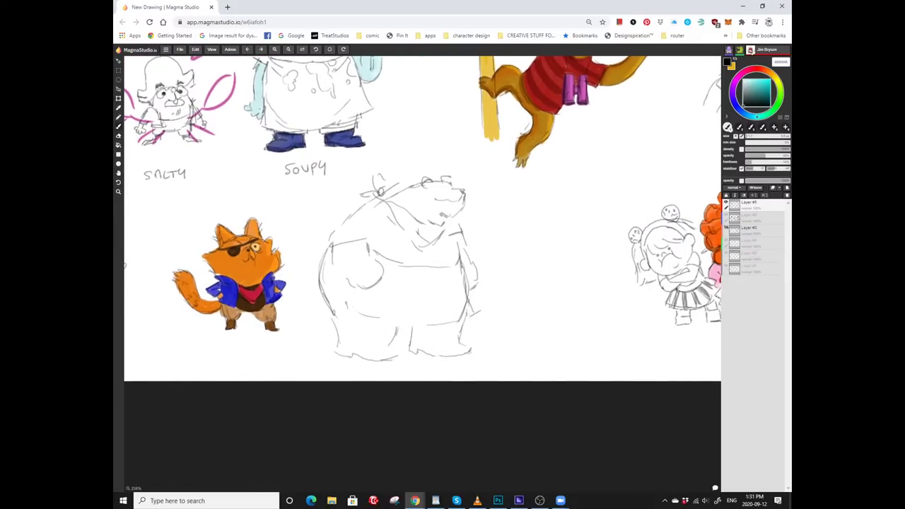
{"action": "mouse_move", "coordinate": [470, 347]}
{"action": "left_mouse_down"}
{"action": "mouse_move", "coordinate": [470, 339]}
{"action": "mouse_move", "coordinate": [492, 362]}
{"action": "mouse_move", "coordinate": [473, 343]}
{"action": "left_mouse_up"}
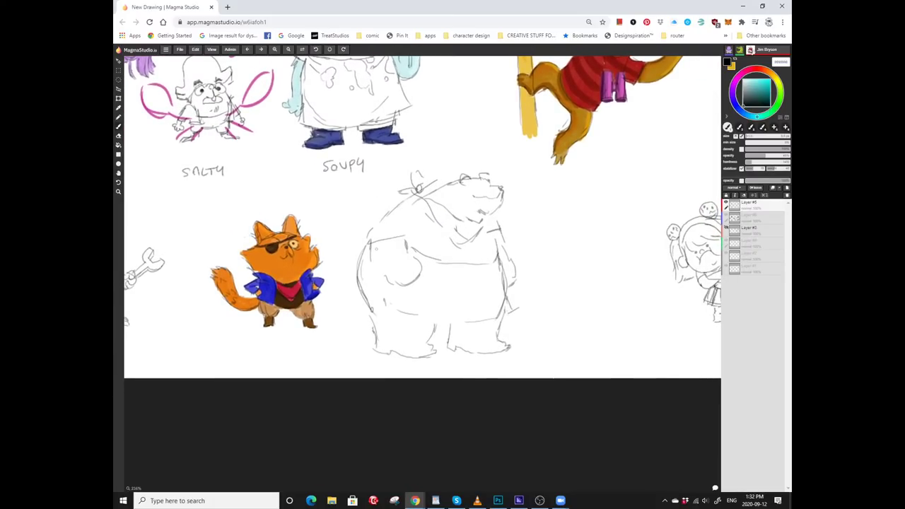
Erase the bear's legs, feet and apron hem, plus the upper edge of the apron beside the near hand.
{"action": "key", "text": "e"}
{"action": "mouse_move", "coordinate": [379, 346]}
{"action": "left_mouse_down"}
{"action": "mouse_move", "coordinate": [377, 339]}
{"action": "mouse_move", "coordinate": [396, 352]}
{"action": "mouse_move", "coordinate": [473, 336]}
{"action": "mouse_move", "coordinate": [503, 343]}
{"action": "mouse_move", "coordinate": [502, 314]}
{"action": "mouse_move", "coordinate": [465, 354]}
{"action": "mouse_move", "coordinate": [452, 341]}
{"action": "mouse_move", "coordinate": [470, 333]}
{"action": "mouse_move", "coordinate": [438, 256]}
{"action": "mouse_move", "coordinate": [430, 334]}
{"action": "mouse_move", "coordinate": [496, 355]}
{"action": "mouse_move", "coordinate": [382, 335]}
{"action": "mouse_move", "coordinate": [398, 310]}
{"action": "mouse_move", "coordinate": [377, 328]}
{"action": "left_mouse_up"}
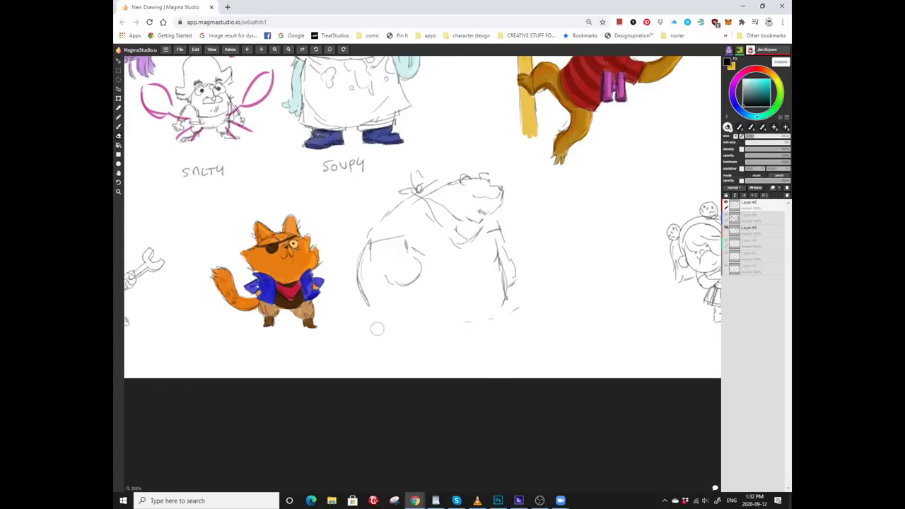
{"action": "left_click_drag", "start_coordinate": [427, 277], "coordinate": [417, 261]}
Redraw the apron's upper edge as a double line and block in the bear's thick legs with flat bases and a dividing line.
{"action": "key", "text": "b"}
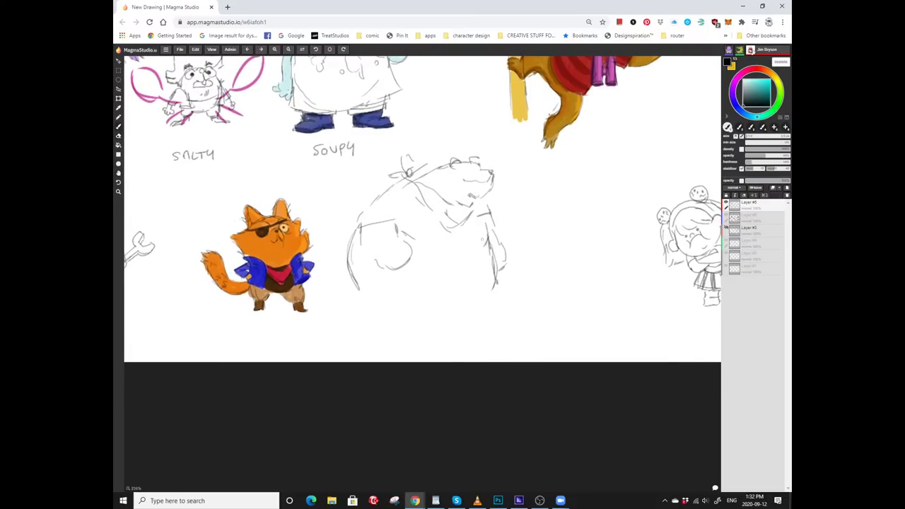
{"action": "left_click_drag", "start_coordinate": [486, 239], "coordinate": [413, 241]}
{"action": "mouse_move", "coordinate": [387, 336]}
{"action": "left_mouse_down"}
{"action": "mouse_move", "coordinate": [415, 335]}
{"action": "mouse_move", "coordinate": [426, 318]}
{"action": "left_mouse_up"}
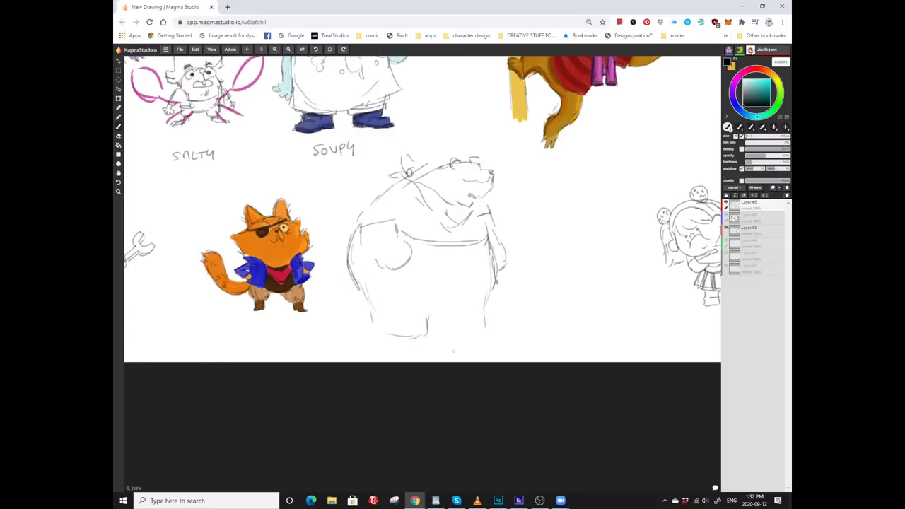
{"action": "left_click_drag", "start_coordinate": [485, 335], "coordinate": [439, 336]}
{"action": "left_click_drag", "start_coordinate": [424, 247], "coordinate": [457, 273]}
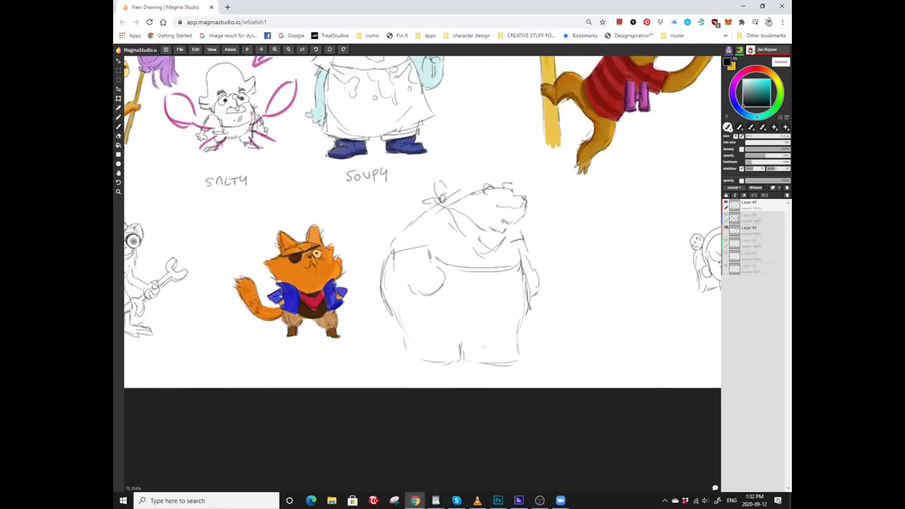
Strengthen the outline of the bear's front leg and foot, and shape the heel of the near leg.
{"action": "left_click_drag", "start_coordinate": [424, 248], "coordinate": [335, 223]}
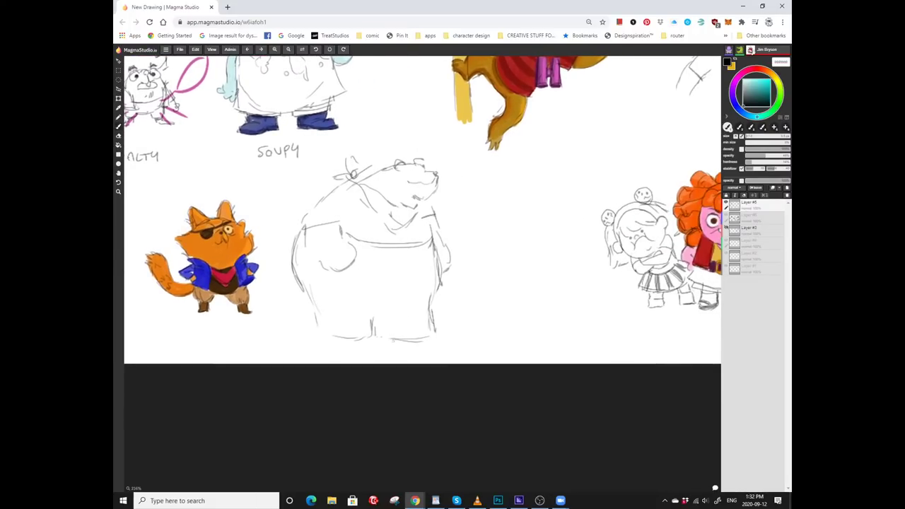
{"action": "left_click_drag", "start_coordinate": [393, 340], "coordinate": [420, 344]}
{"action": "left_click_drag", "start_coordinate": [424, 248], "coordinate": [464, 261]}
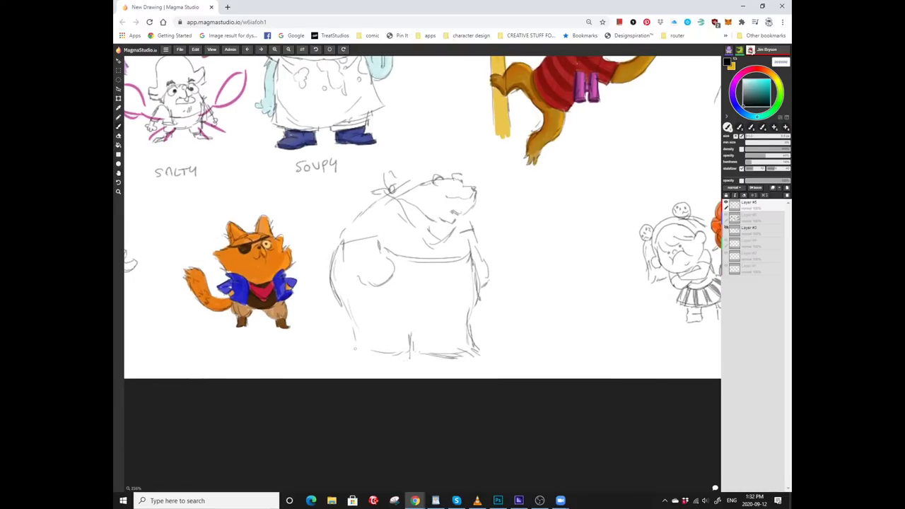
{"action": "left_click_drag", "start_coordinate": [424, 247], "coordinate": [403, 237]}
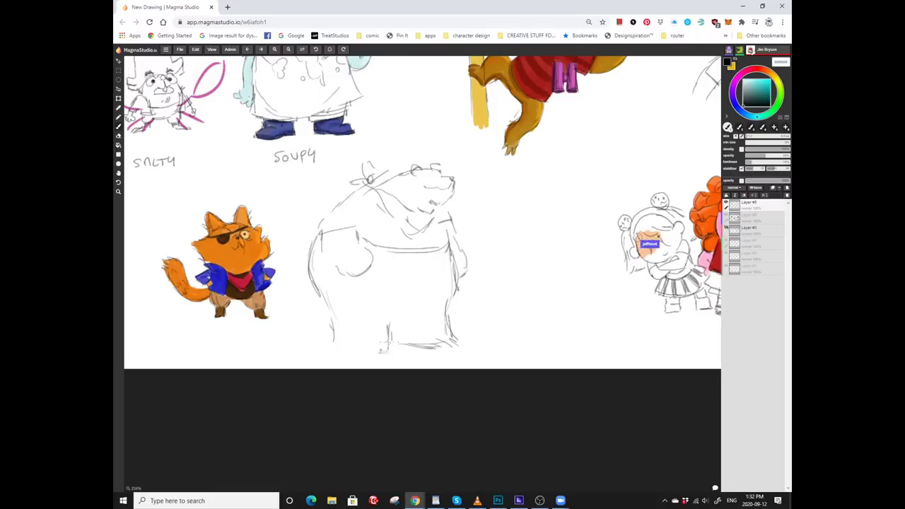
Draw the near foot's baseline and add short furry tufts along the bottoms of both legs.
{"action": "scroll", "coordinate": [328, 367], "scroll_direction": "up", "scroll_amount": 1}
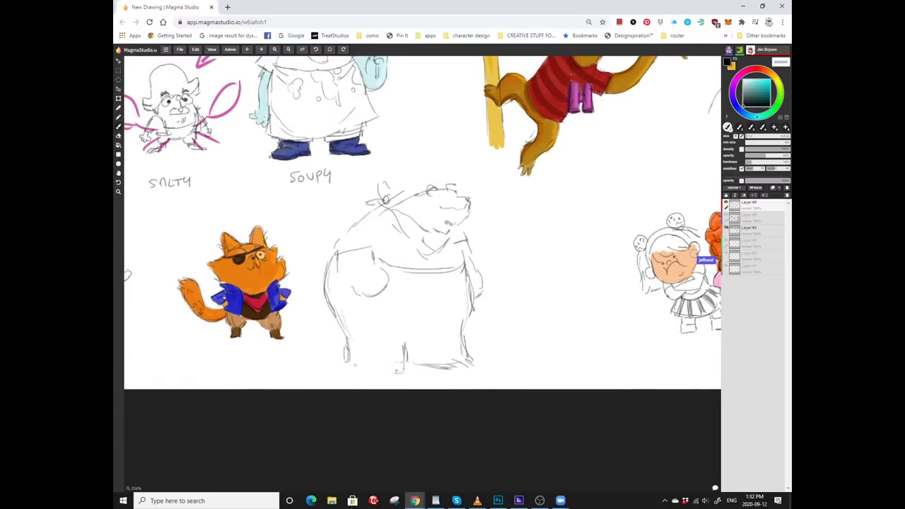
{"action": "scroll", "coordinate": [327, 367], "scroll_direction": "right", "scroll_amount": 1}
{"action": "scroll", "coordinate": [314, 359], "scroll_direction": "right", "scroll_amount": 2}
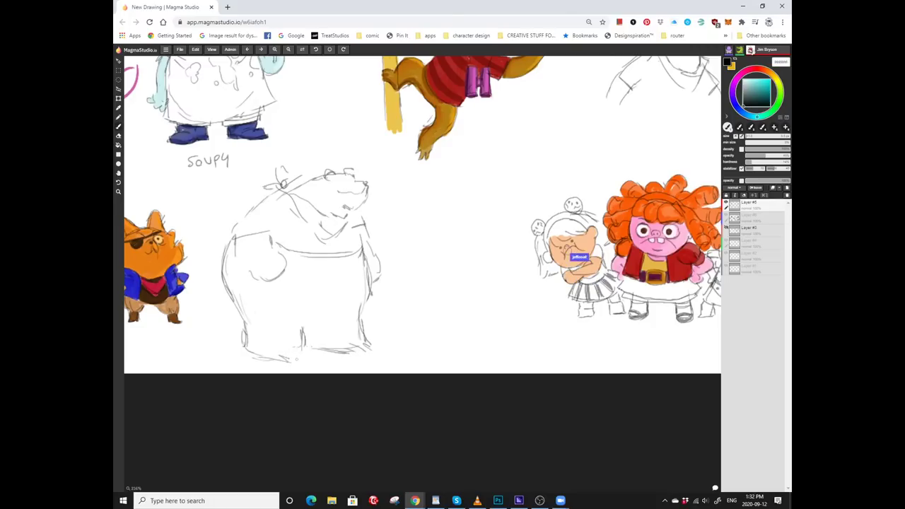
{"action": "scroll", "coordinate": [298, 358], "scroll_direction": "up", "scroll_amount": 1}
{"action": "scroll", "coordinate": [297, 357], "scroll_direction": "left", "scroll_amount": 1}
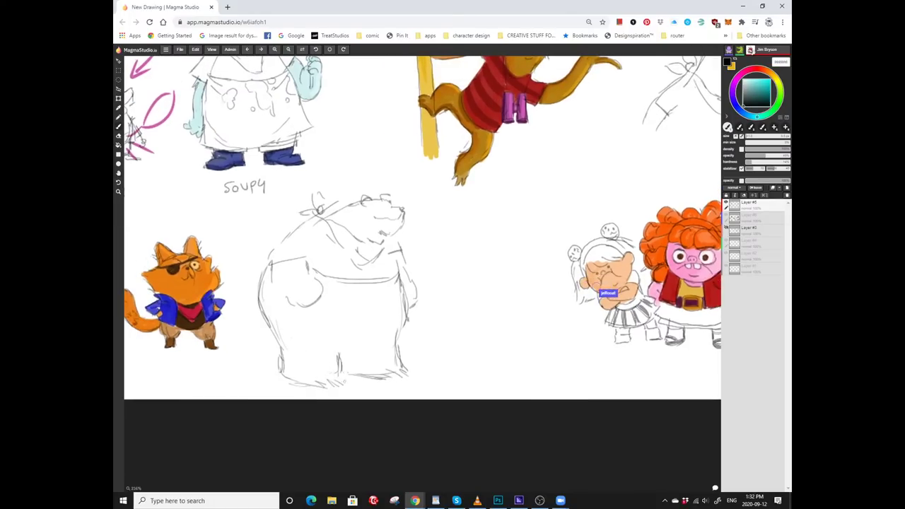
{"action": "scroll", "coordinate": [342, 346], "scroll_direction": "up", "scroll_amount": 1}
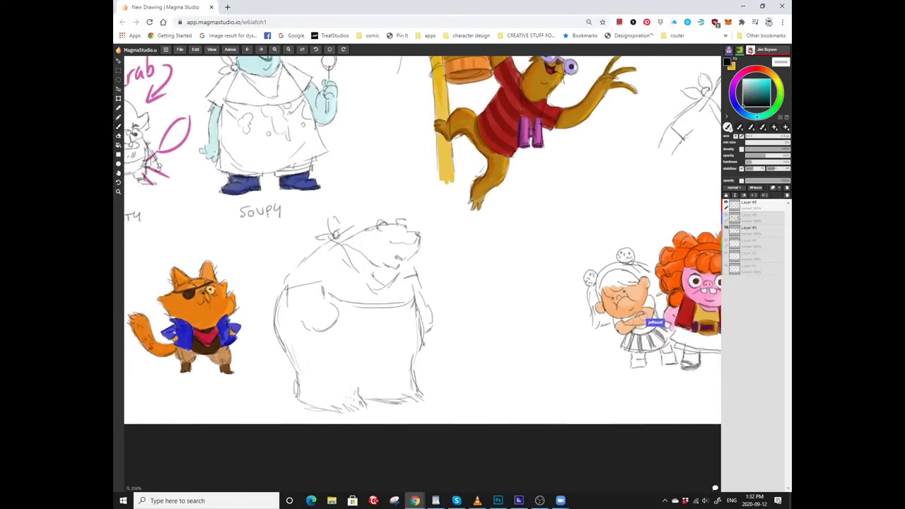
Clean up the line between the bear's legs and the lower front leg line, then retouch the fur above the front foot.
{"action": "scroll", "coordinate": [356, 391], "scroll_direction": "left", "scroll_amount": 2}
{"action": "scroll", "coordinate": [423, 236], "scroll_direction": "left", "scroll_amount": 1}
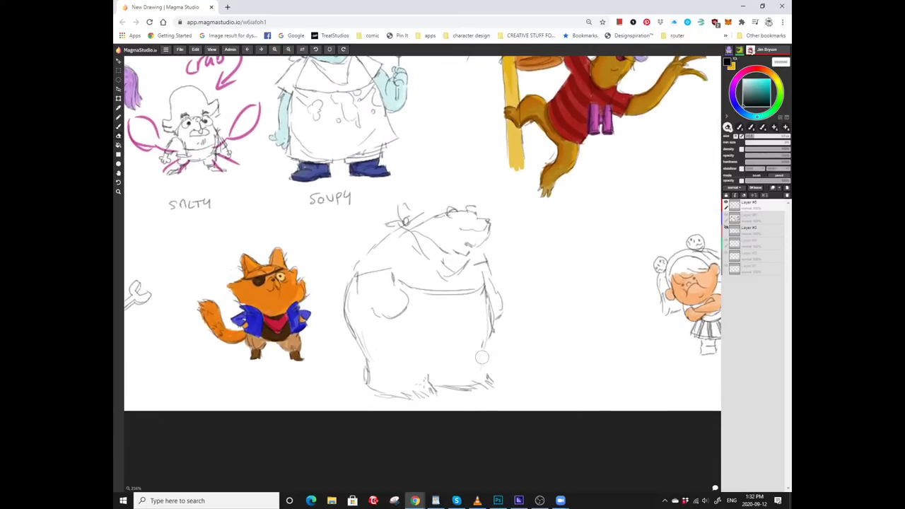
{"action": "scroll", "coordinate": [422, 234], "scroll_direction": "down", "scroll_amount": 1}
{"action": "scroll", "coordinate": [422, 233], "scroll_direction": "left", "scroll_amount": 1}
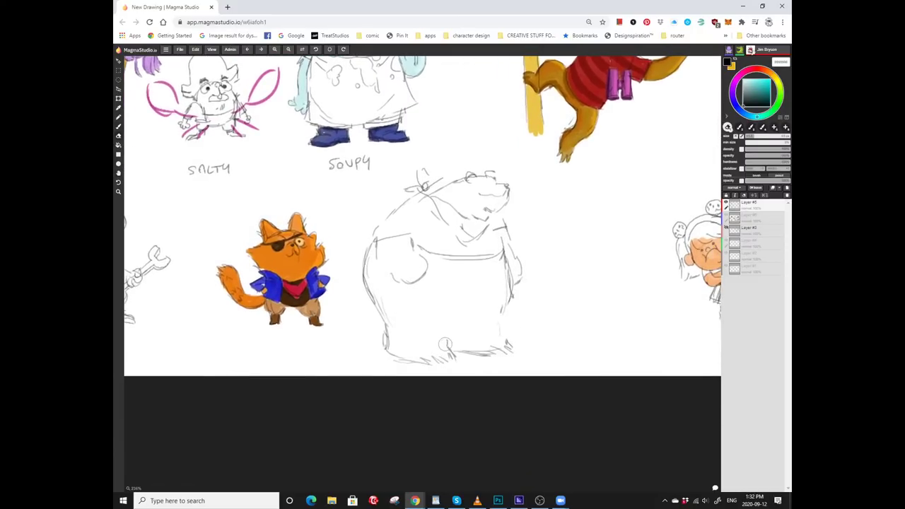
{"action": "scroll", "coordinate": [449, 341], "scroll_direction": "up", "scroll_amount": 1}
{"action": "scroll", "coordinate": [449, 341], "scroll_direction": "right", "scroll_amount": 1}
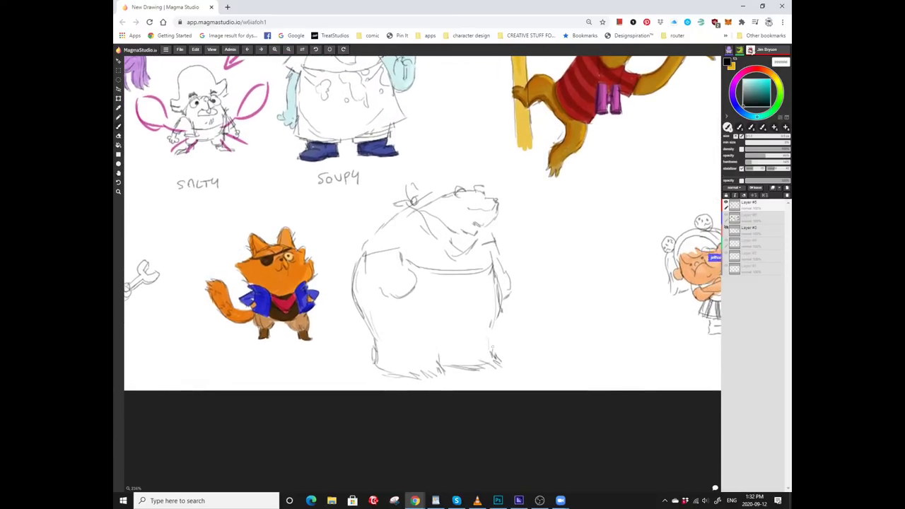
Erase the front belly line and draw the apron's front side hanging down and flaring outward over the front leg.
{"action": "scroll", "coordinate": [422, 225], "scroll_direction": "up", "scroll_amount": 1}
{"action": "scroll", "coordinate": [422, 225], "scroll_direction": "left", "scroll_amount": 1}
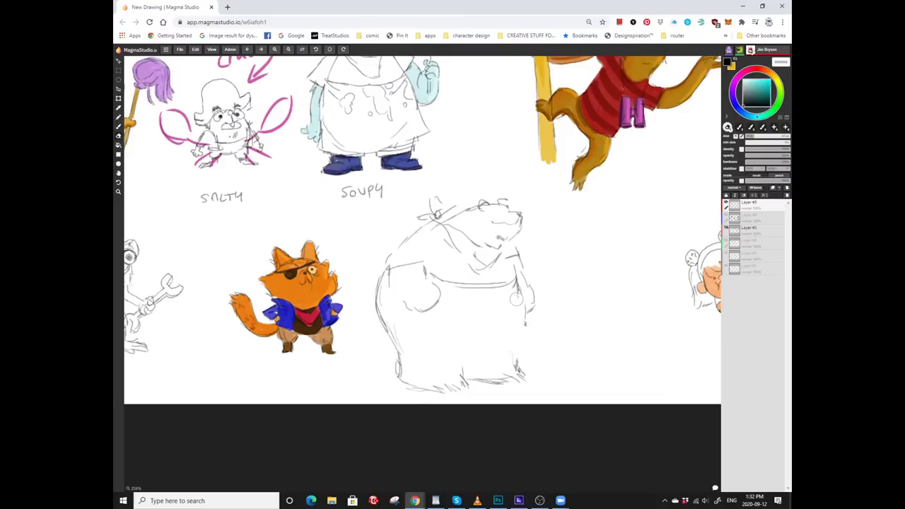
{"action": "scroll", "coordinate": [525, 334], "scroll_direction": "down", "scroll_amount": 1}
{"action": "scroll", "coordinate": [525, 333], "scroll_direction": "right", "scroll_amount": 1}
{"action": "mouse_move", "coordinate": [489, 259]}
{"action": "left_mouse_down"}
{"action": "mouse_move", "coordinate": [503, 327]}
{"action": "mouse_move", "coordinate": [495, 345]}
{"action": "left_mouse_up"}
{"action": "scroll", "coordinate": [495, 344], "scroll_direction": "down", "scroll_amount": 2}
{"action": "scroll", "coordinate": [495, 345], "scroll_direction": "left", "scroll_amount": 1}
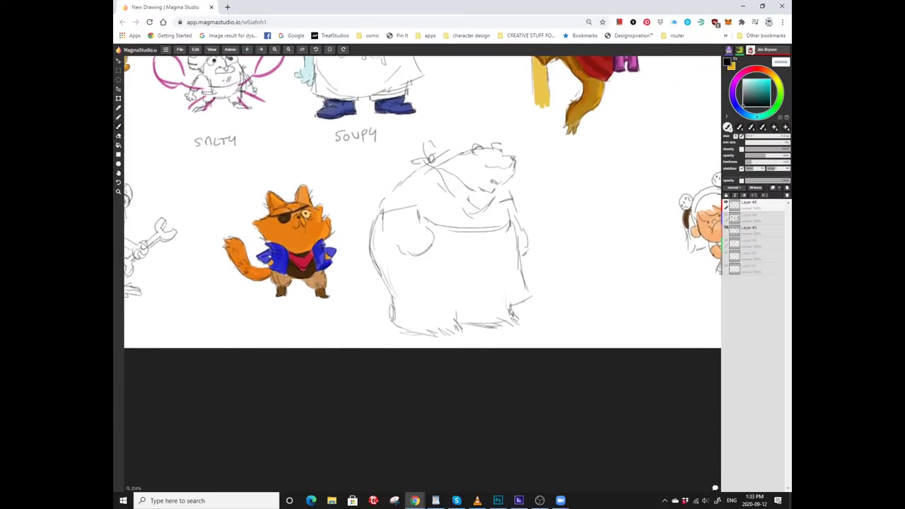
Sketch a curved apron hem across the tops of the bear's legs and a straight near side edge rising from it.
{"action": "mouse_move", "coordinate": [521, 303]}
{"action": "left_mouse_down"}
{"action": "mouse_move", "coordinate": [435, 316]}
{"action": "mouse_move", "coordinate": [425, 305]}
{"action": "mouse_move", "coordinate": [446, 335]}
{"action": "left_mouse_up"}
{"action": "scroll", "coordinate": [431, 305], "scroll_direction": "up", "scroll_amount": 2}
{"action": "scroll", "coordinate": [431, 305], "scroll_direction": "left", "scroll_amount": 2}
{"action": "left_click_drag", "start_coordinate": [444, 305], "coordinate": [440, 330]}
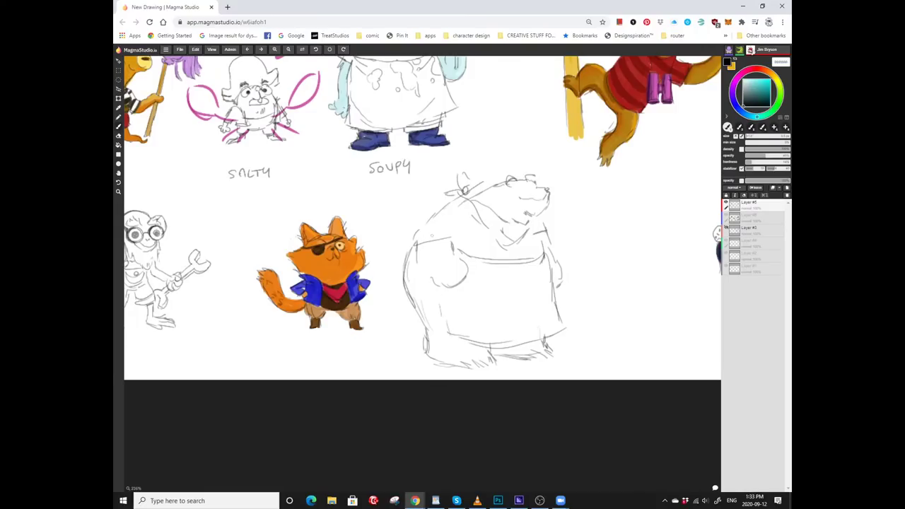
{"action": "left_click_drag", "start_coordinate": [441, 297], "coordinate": [440, 330]}
Erase the bear's near hand and redraw it as a rounded shape lower down, overlapping the apron's near side.
{"action": "scroll", "coordinate": [458, 304], "scroll_direction": "up", "scroll_amount": 1}
{"action": "scroll", "coordinate": [458, 304], "scroll_direction": "right", "scroll_amount": 2}
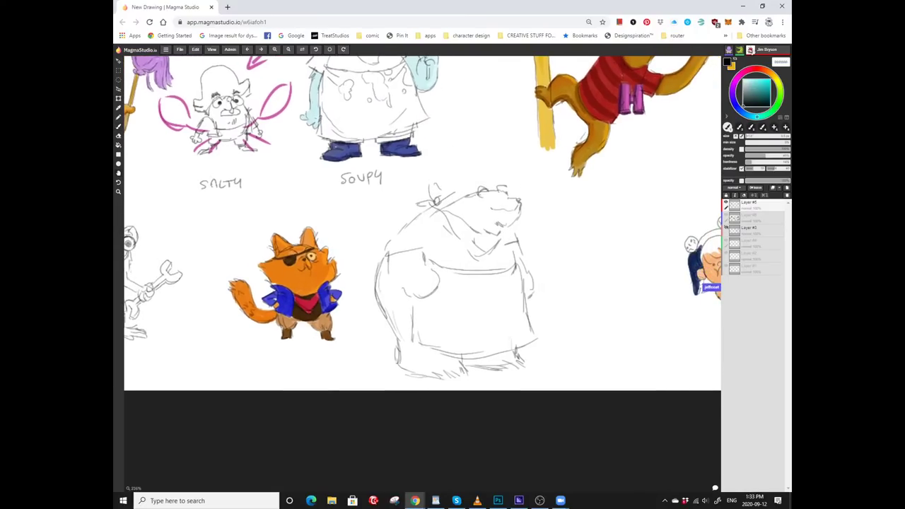
{"action": "scroll", "coordinate": [458, 304], "scroll_direction": "up", "scroll_amount": 2}
{"action": "scroll", "coordinate": [458, 304], "scroll_direction": "left", "scroll_amount": 1}
{"action": "key", "text": "b"}
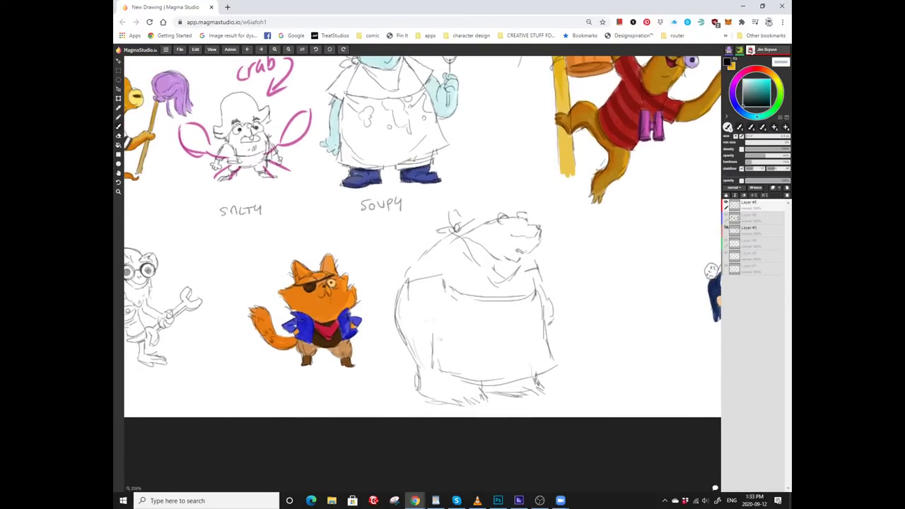
{"action": "left_click_drag", "start_coordinate": [452, 339], "coordinate": [434, 350]}
{"action": "scroll", "coordinate": [417, 320], "scroll_direction": "up", "scroll_amount": 2}
{"action": "scroll", "coordinate": [418, 321], "scroll_direction": "left", "scroll_amount": 1}
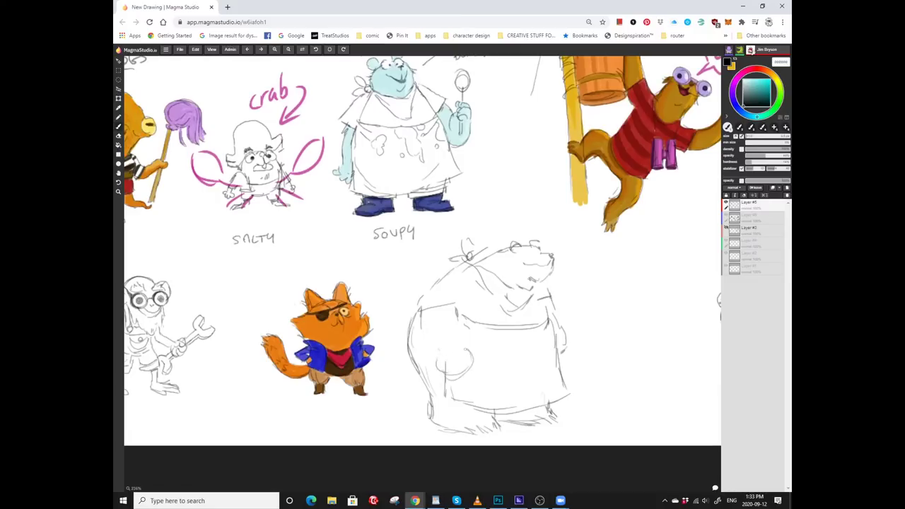
Erase the near sleeve's hem and redraw it lower on the bear's upper arm, extending the sleeve's back edge.
{"action": "scroll", "coordinate": [441, 328], "scroll_direction": "up", "scroll_amount": 2}
{"action": "scroll", "coordinate": [442, 328], "scroll_direction": "left", "scroll_amount": 1}
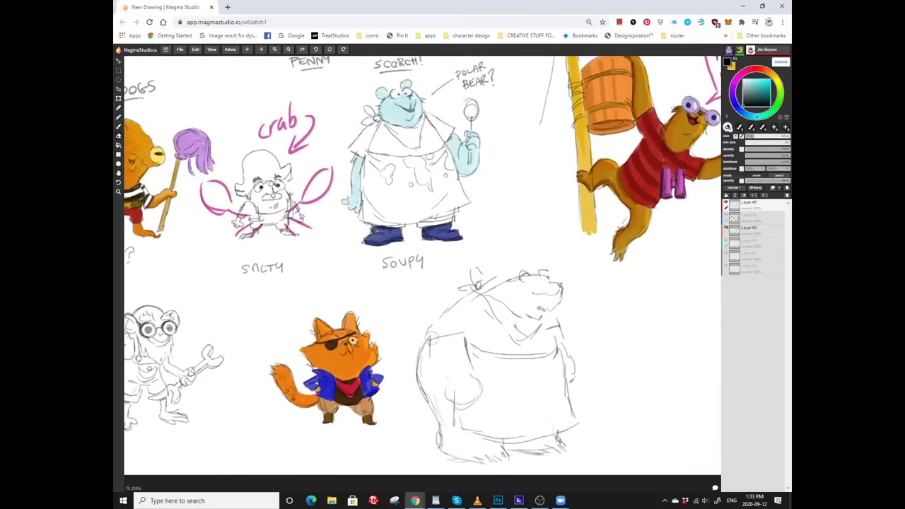
{"action": "scroll", "coordinate": [441, 317], "scroll_direction": "down", "scroll_amount": 2}
{"action": "scroll", "coordinate": [441, 316], "scroll_direction": "right", "scroll_amount": 1}
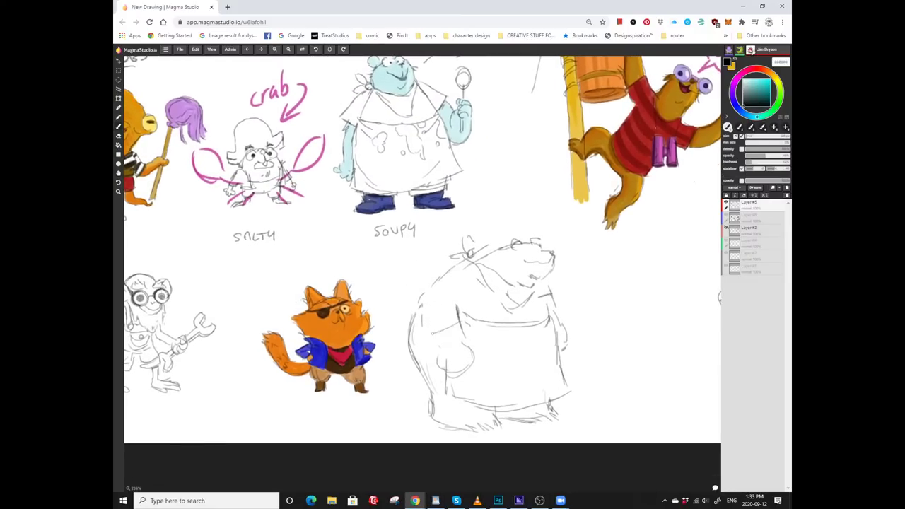
{"action": "scroll", "coordinate": [417, 264], "scroll_direction": "up", "scroll_amount": 1}
{"action": "scroll", "coordinate": [417, 264], "scroll_direction": "right", "scroll_amount": 1}
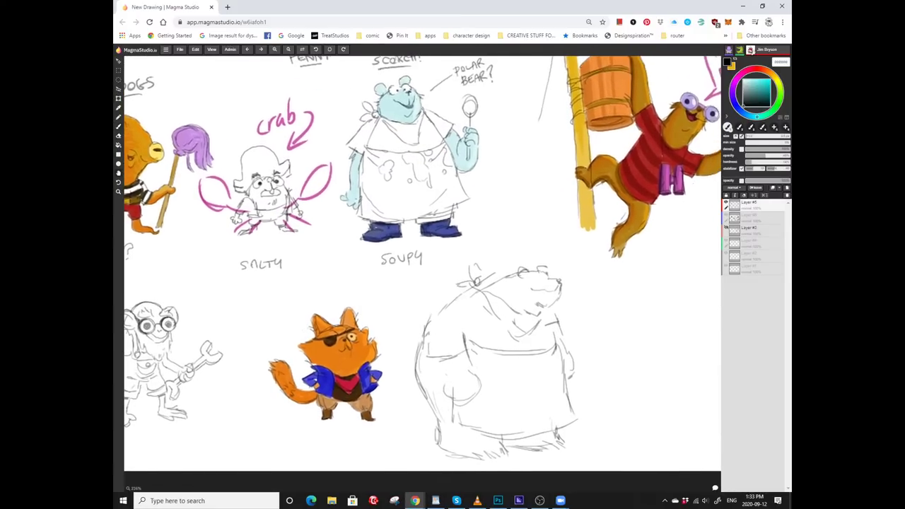
Erase the bear's far sleeve and hand and redraw them as a short sleeve with a small rounded hand beside the apron.
{"action": "scroll", "coordinate": [422, 273], "scroll_direction": "up", "scroll_amount": 1}
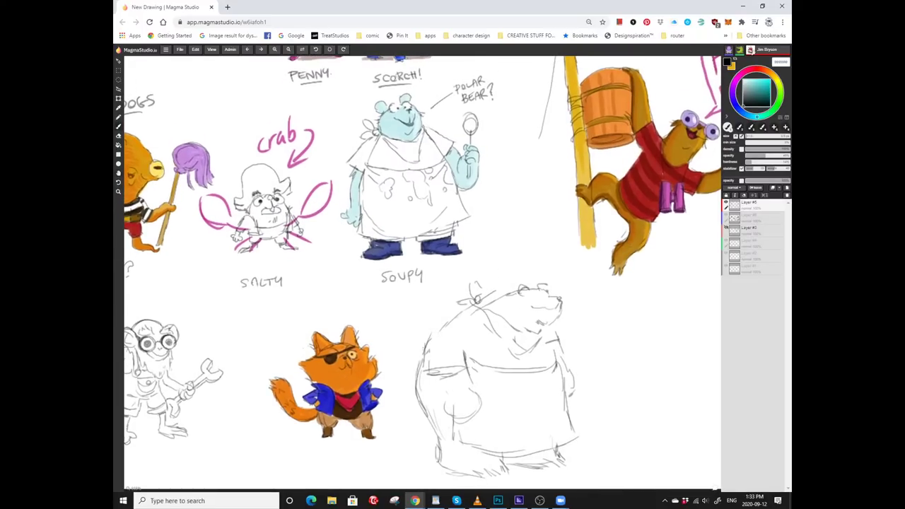
{"action": "scroll", "coordinate": [422, 273], "scroll_direction": "down", "scroll_amount": 2}
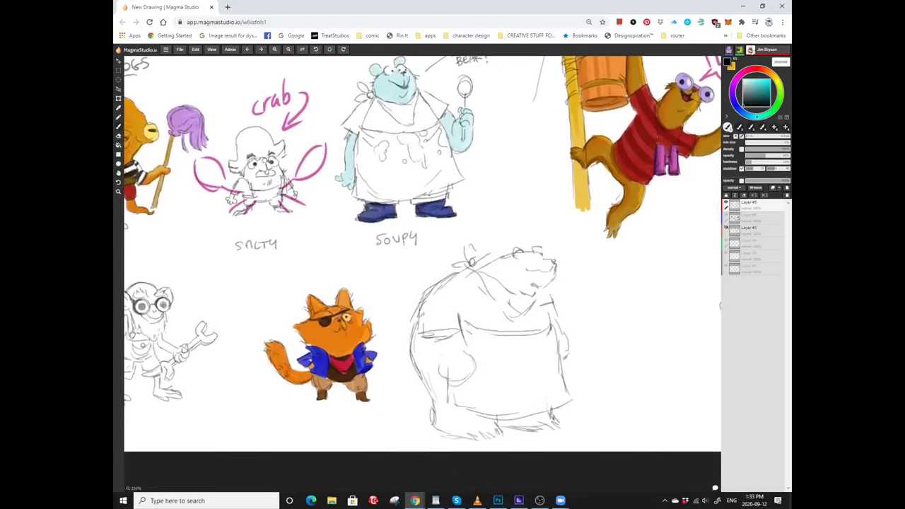
{"action": "scroll", "coordinate": [422, 273], "scroll_direction": "up", "scroll_amount": 1}
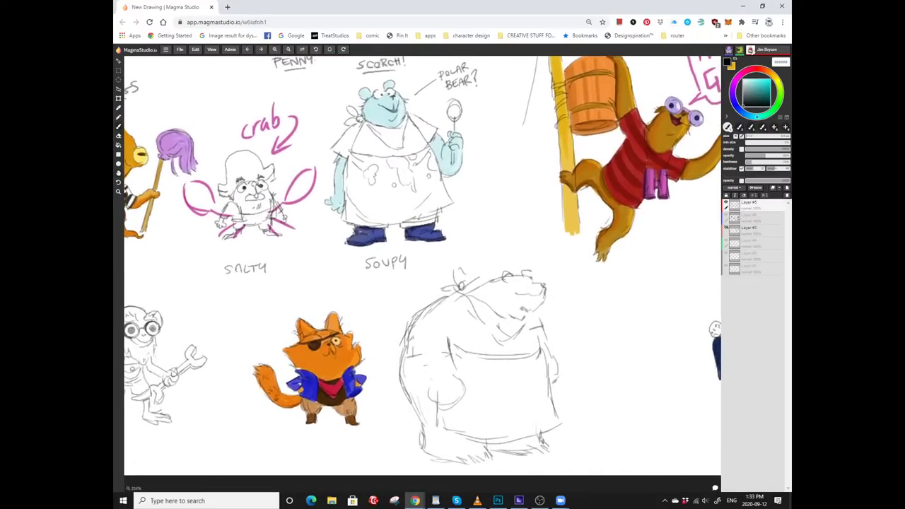
{"action": "scroll", "coordinate": [422, 274], "scroll_direction": "down", "scroll_amount": 1}
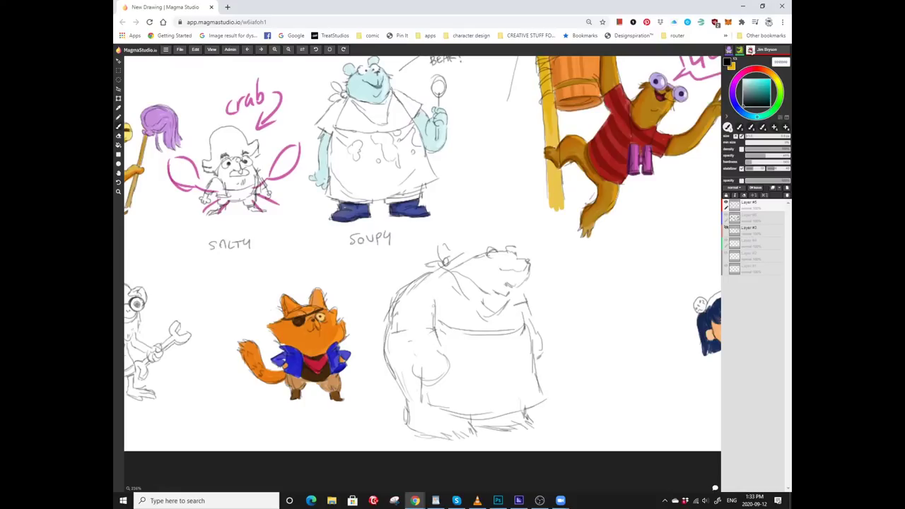
{"action": "scroll", "coordinate": [424, 221], "scroll_direction": "right", "scroll_amount": 1}
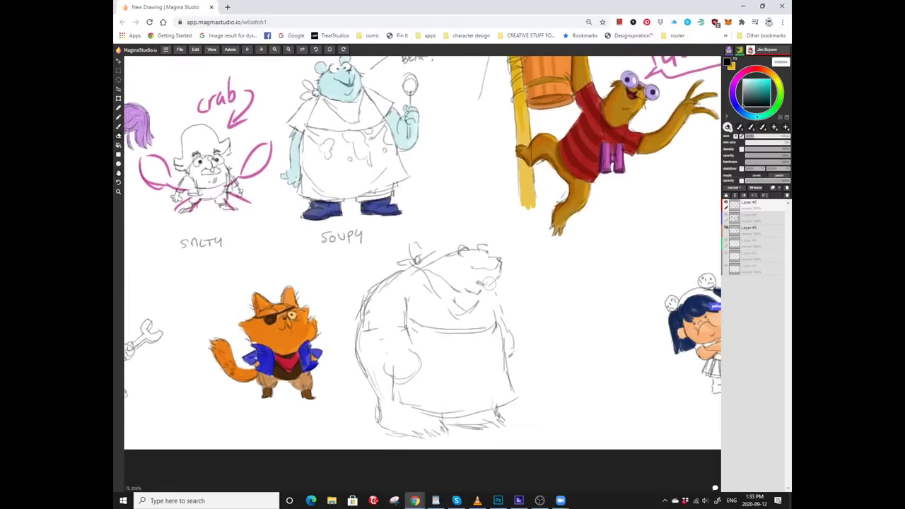
{"action": "scroll", "coordinate": [423, 222], "scroll_direction": "right", "scroll_amount": 1}
{"action": "key", "text": "b"}
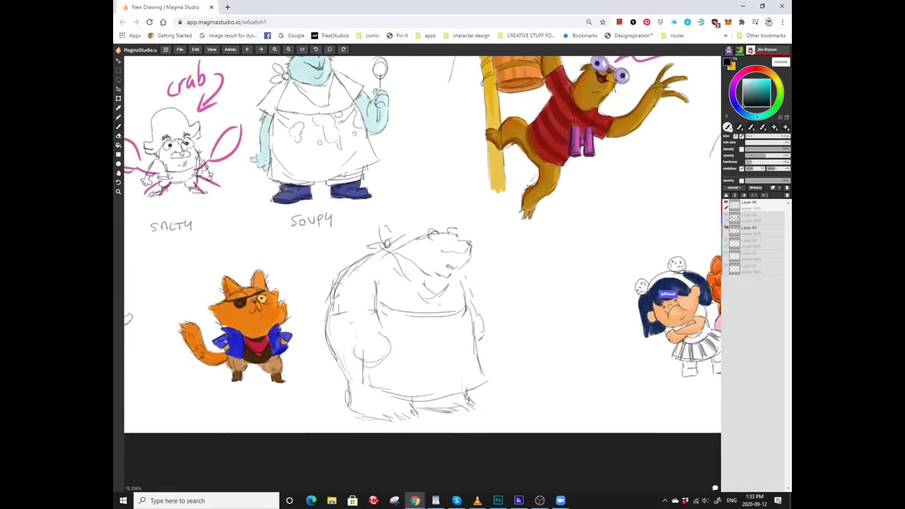
{"action": "scroll", "coordinate": [423, 244], "scroll_direction": "down", "scroll_amount": 1}
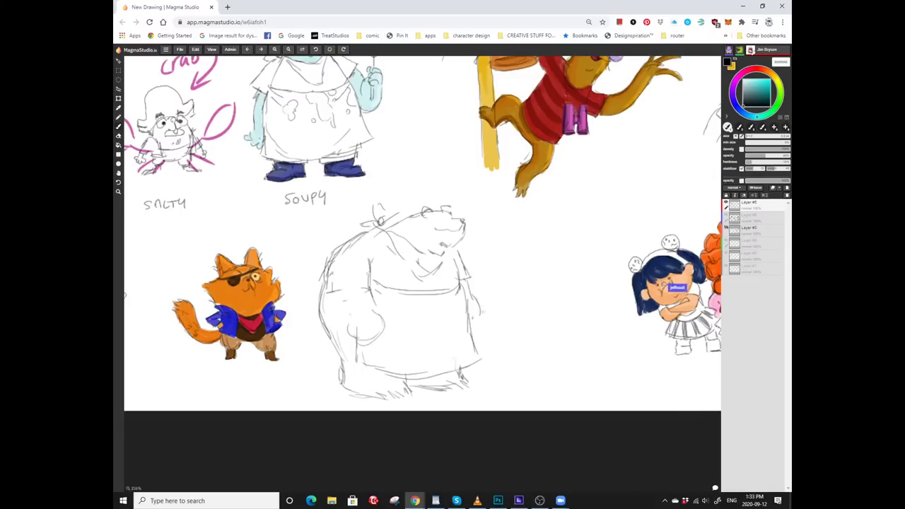
{"action": "scroll", "coordinate": [423, 233], "scroll_direction": "left", "scroll_amount": 2}
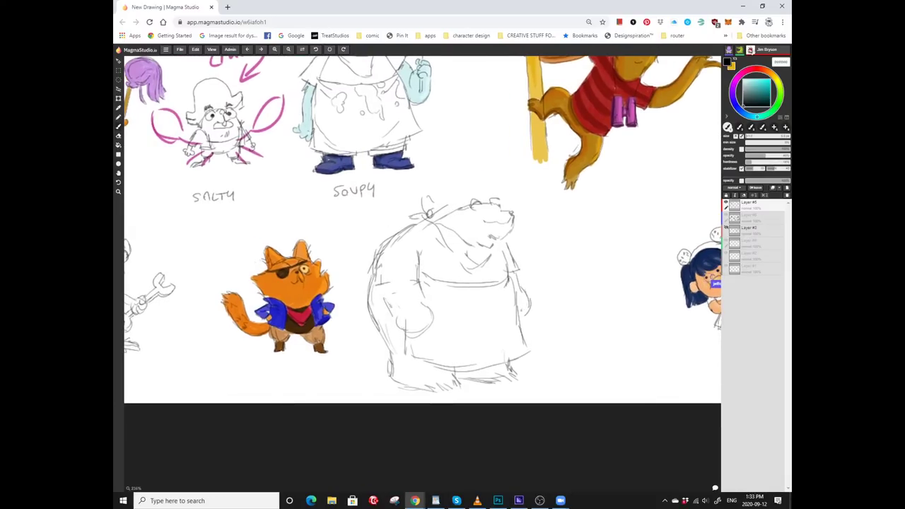
Draw a round-bowled spoon with a short handle in the bear's near hand, pointing across the apron.
{"action": "scroll", "coordinate": [422, 237], "scroll_direction": "up", "scroll_amount": 1}
{"action": "scroll", "coordinate": [423, 253], "scroll_direction": "up", "scroll_amount": 1}
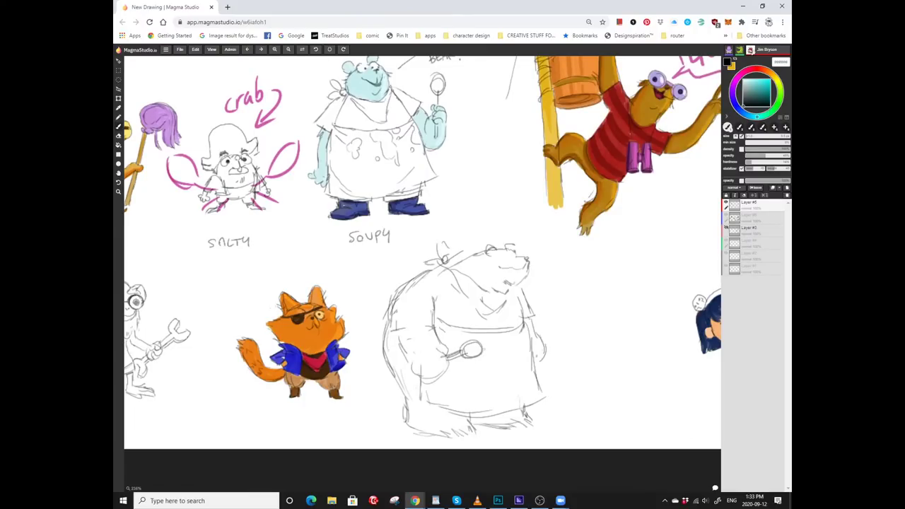
{"action": "key", "text": "z"}
{"action": "scroll", "coordinate": [463, 226], "scroll_direction": "up", "scroll_amount": 3}
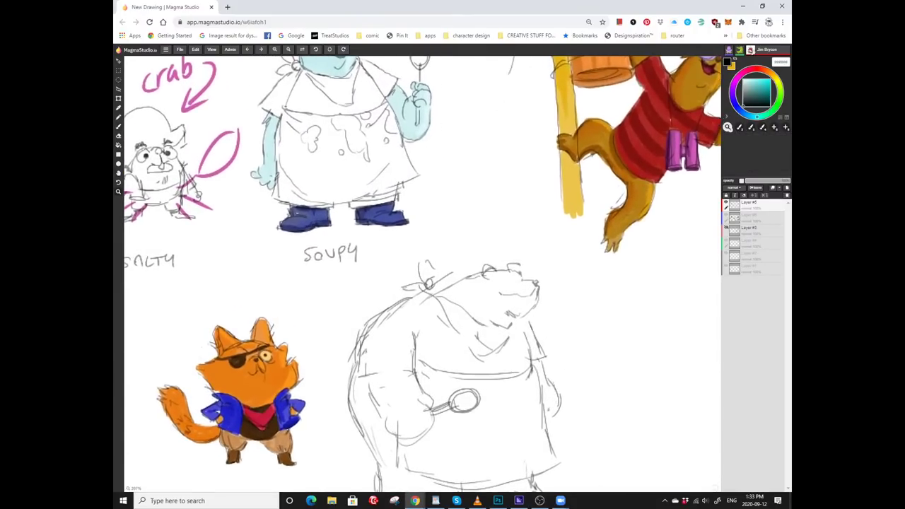
{"action": "scroll", "coordinate": [422, 273], "scroll_direction": "down", "scroll_amount": 1}
{"action": "key", "text": "b"}
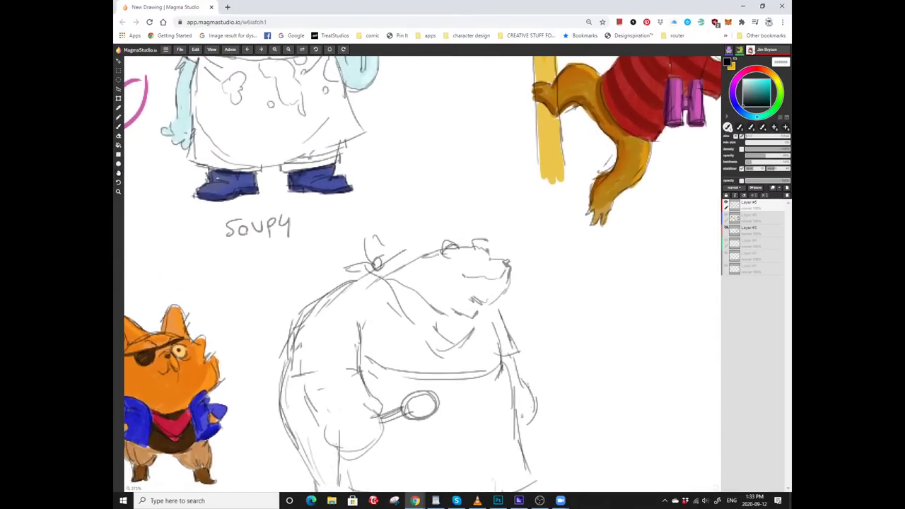
Erase the neckerchief's knot circle, sketch the band behind the head and redraw the upper edge down to below the chin.
{"action": "scroll", "coordinate": [422, 273], "scroll_direction": "up", "scroll_amount": 2}
{"action": "scroll", "coordinate": [422, 273], "scroll_direction": "down", "scroll_amount": 1}
{"action": "scroll", "coordinate": [422, 273], "scroll_direction": "up", "scroll_amount": 1}
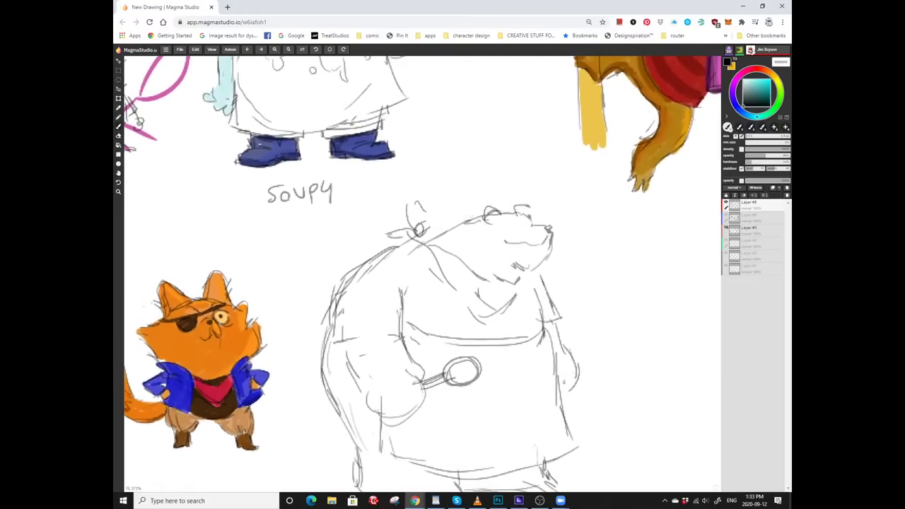
{"action": "scroll", "coordinate": [419, 227], "scroll_direction": "down", "scroll_amount": 1}
{"action": "scroll", "coordinate": [419, 227], "scroll_direction": "up", "scroll_amount": 2}
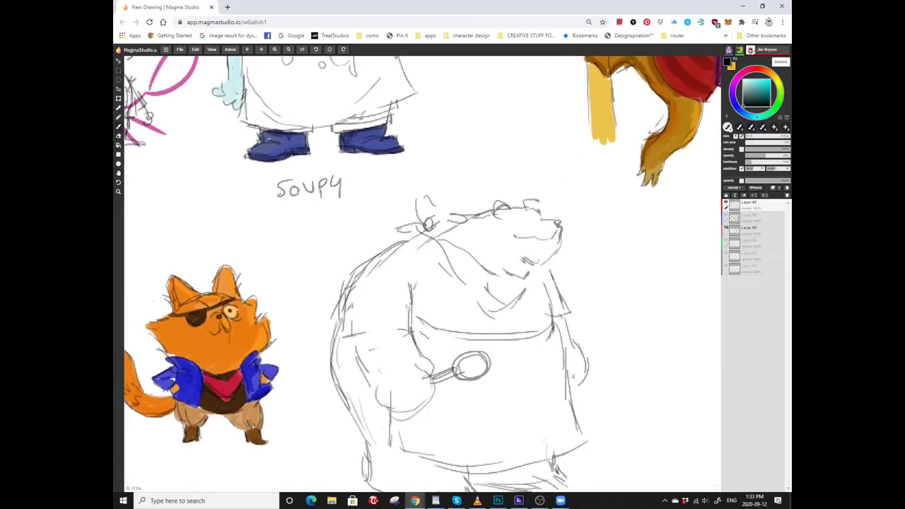
{"action": "scroll", "coordinate": [423, 221], "scroll_direction": "down", "scroll_amount": 1}
{"action": "scroll", "coordinate": [427, 247], "scroll_direction": "up", "scroll_amount": 1}
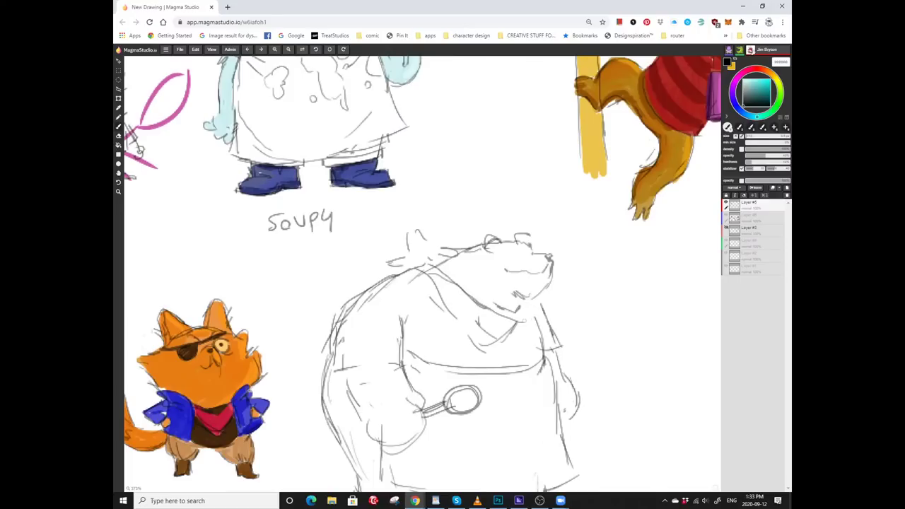
{"action": "scroll", "coordinate": [523, 320], "scroll_direction": "down", "scroll_amount": 1}
{"action": "scroll", "coordinate": [475, 287], "scroll_direction": "up", "scroll_amount": 1}
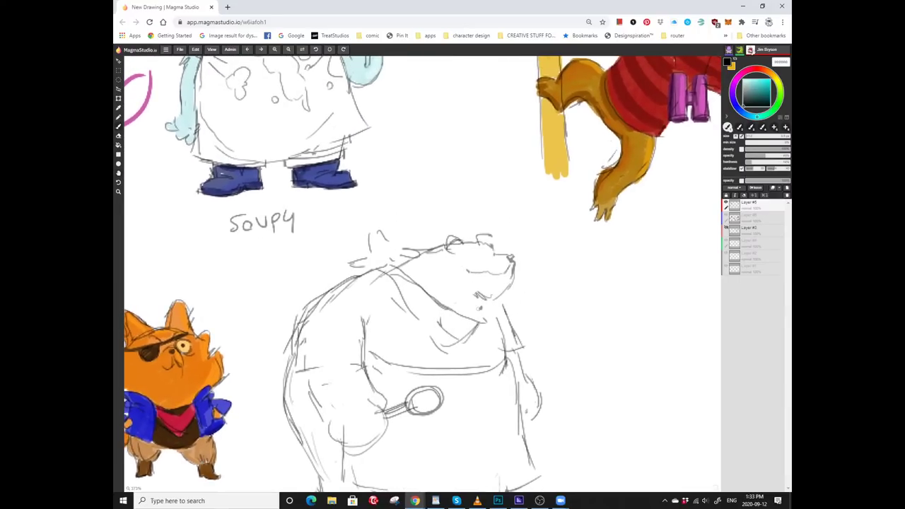
Erase the old neckerchief tip and redraw the lower edge ending in a point on the chest, joined up to the chin.
{"action": "scroll", "coordinate": [483, 311], "scroll_direction": "down", "scroll_amount": 2}
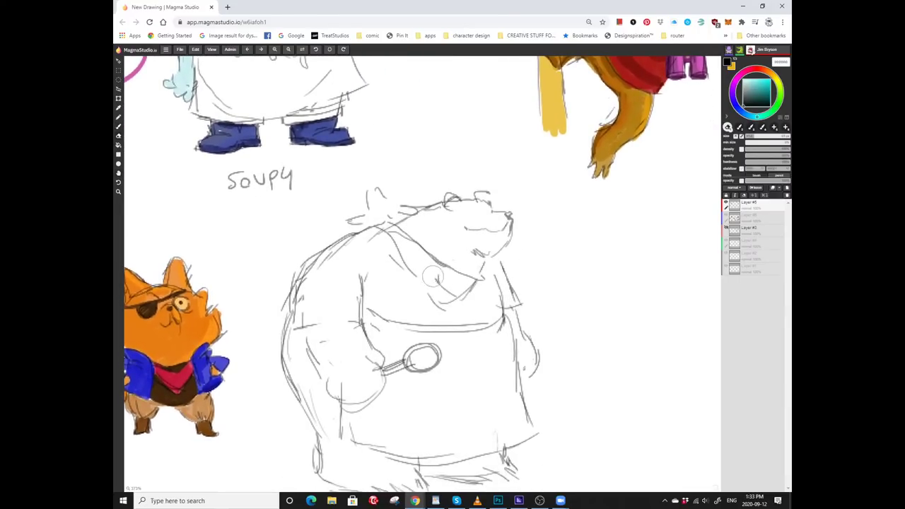
{"action": "scroll", "coordinate": [474, 283], "scroll_direction": "up", "scroll_amount": 1}
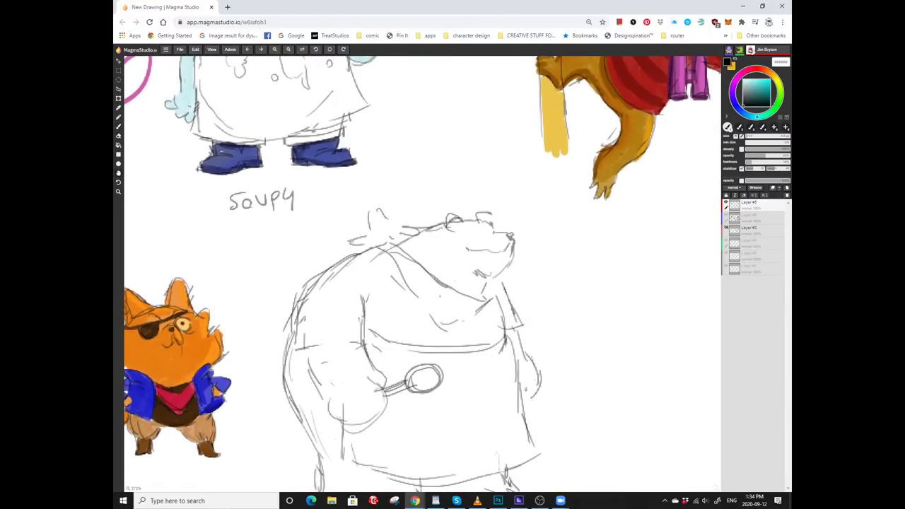
{"action": "scroll", "coordinate": [441, 260], "scroll_direction": "down", "scroll_amount": 2}
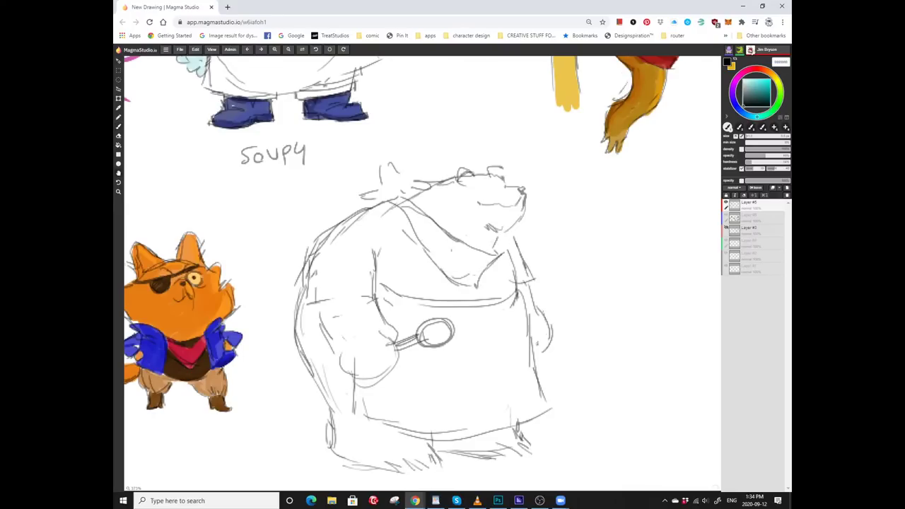
{"action": "scroll", "coordinate": [487, 275], "scroll_direction": "up", "scroll_amount": 2}
{"action": "scroll", "coordinate": [430, 260], "scroll_direction": "down", "scroll_amount": 1}
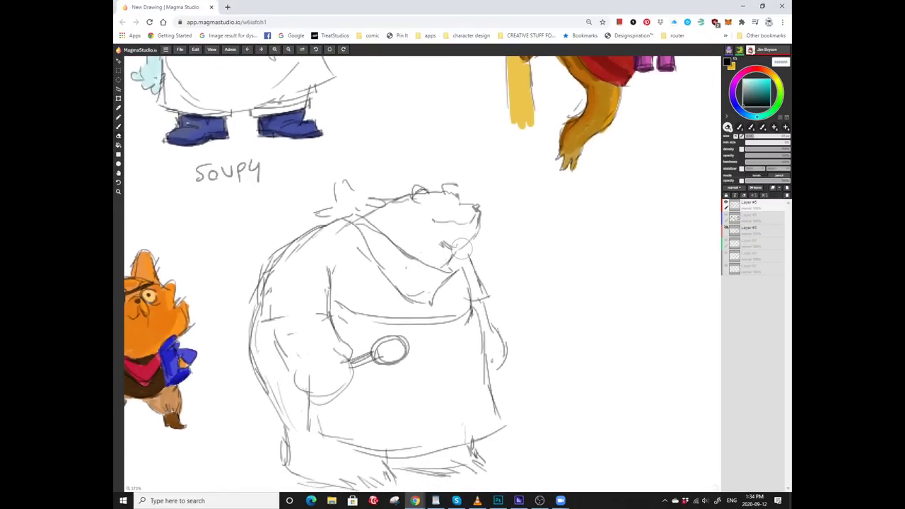
{"action": "scroll", "coordinate": [461, 280], "scroll_direction": "up", "scroll_amount": 2}
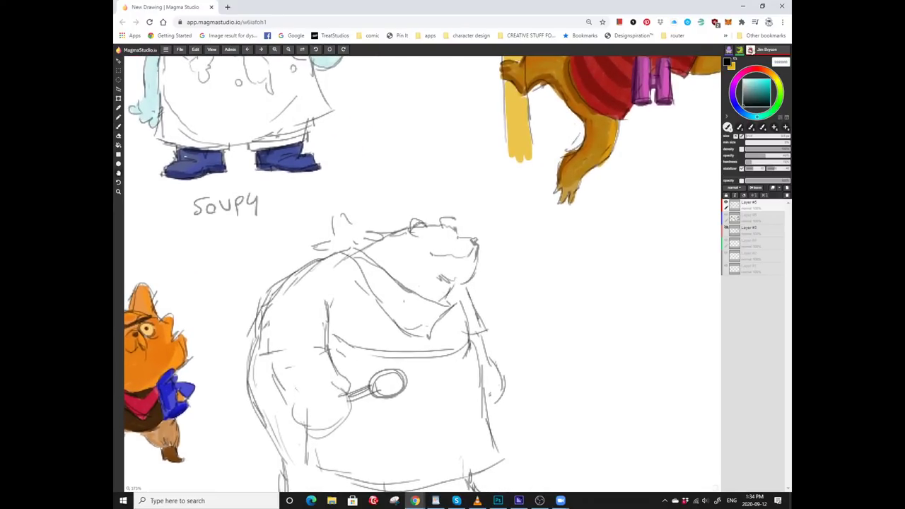
Redraw the neckerchief's knot behind the bear's neck with two pointed, leaf-shaped tails.
{"action": "scroll", "coordinate": [446, 204], "scroll_direction": "left", "scroll_amount": 3}
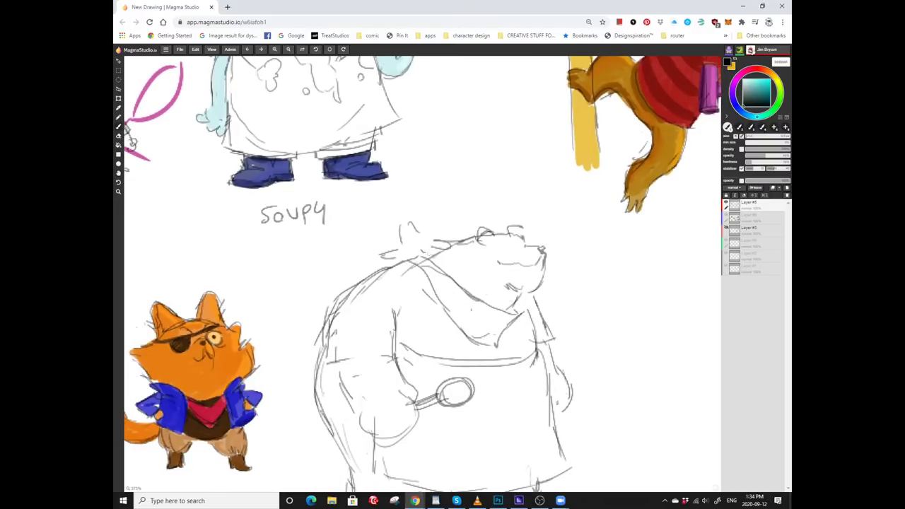
{"action": "scroll", "coordinate": [428, 252], "scroll_direction": "left", "scroll_amount": 2}
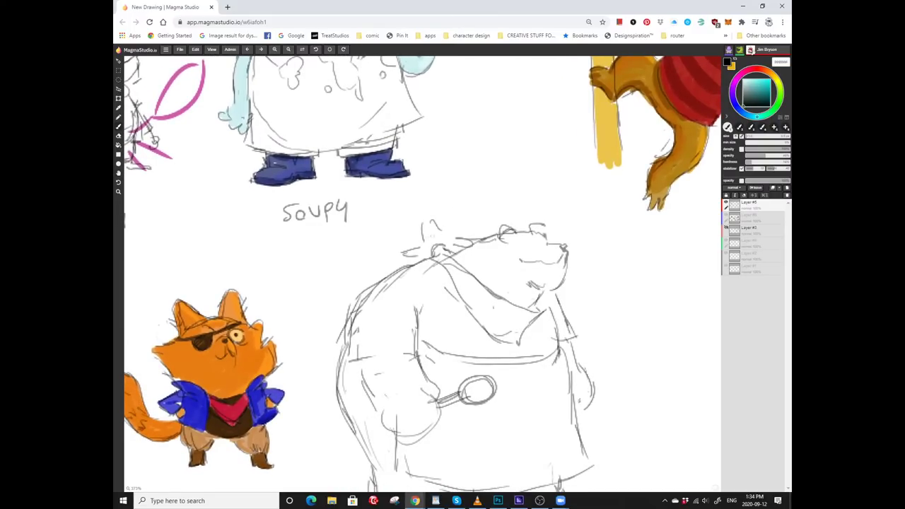
{"action": "scroll", "coordinate": [427, 243], "scroll_direction": "up", "scroll_amount": 2}
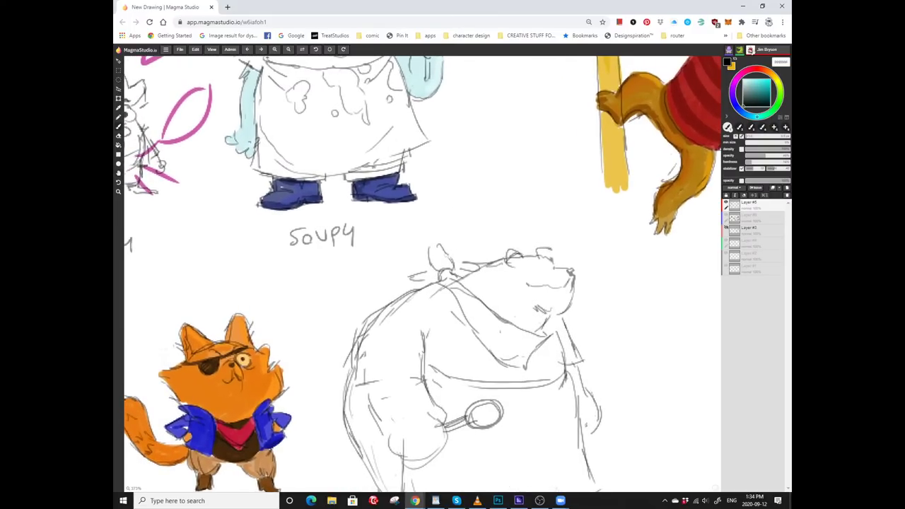
{"action": "scroll", "coordinate": [418, 273], "scroll_direction": "down", "scroll_amount": 2}
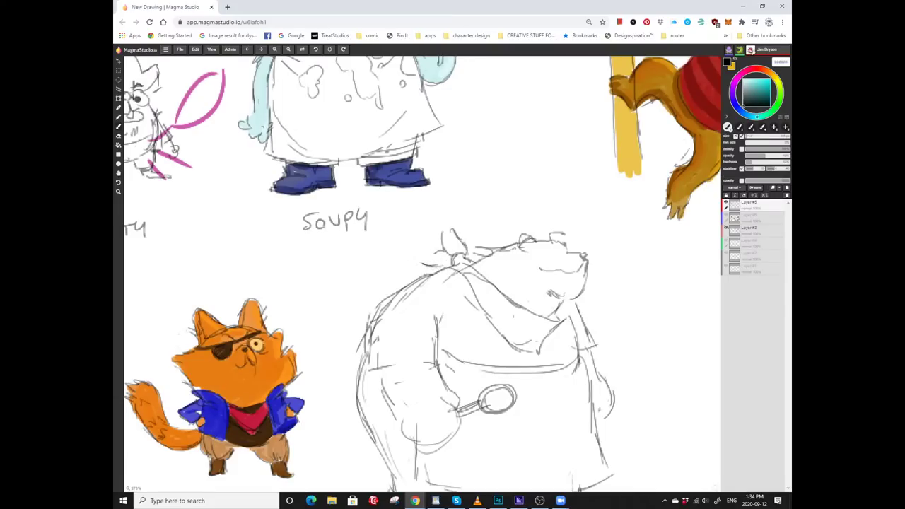
{"action": "scroll", "coordinate": [432, 254], "scroll_direction": "down", "scroll_amount": 2}
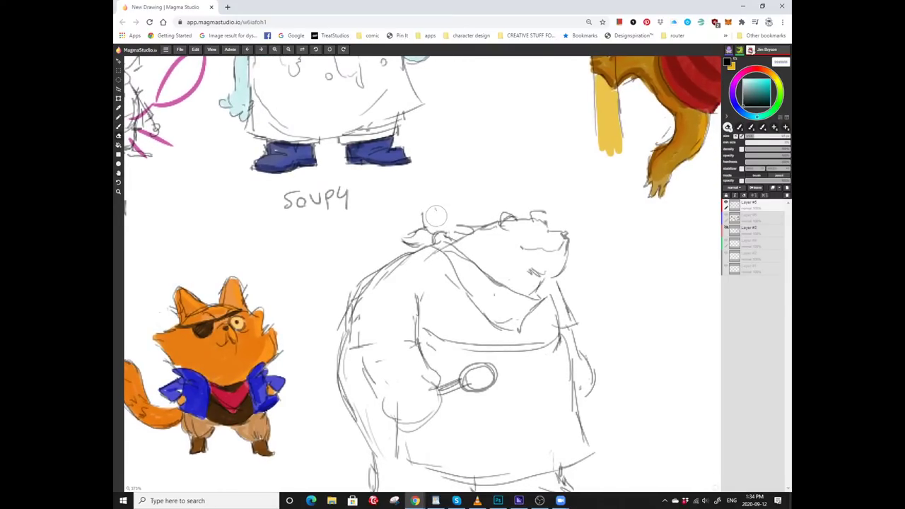
{"action": "key", "text": "b"}
{"action": "scroll", "coordinate": [441, 249], "scroll_direction": "down", "scroll_amount": 1}
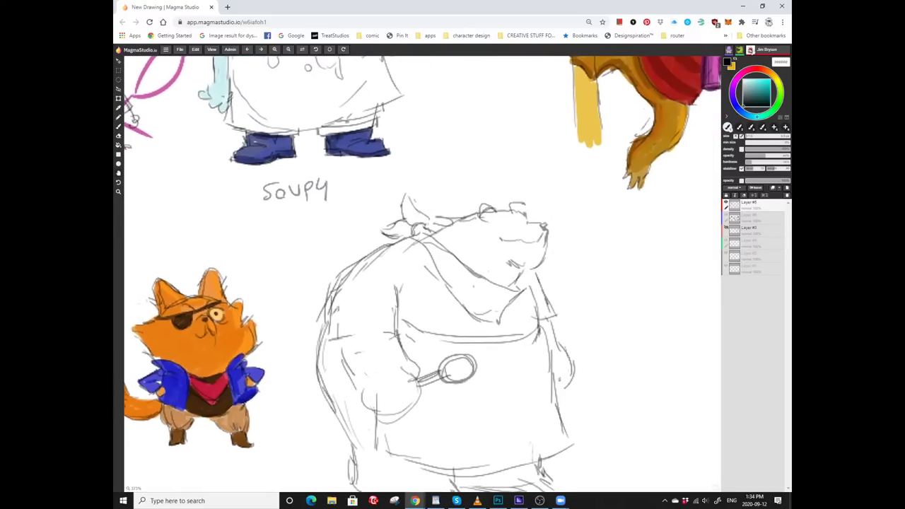
Erase the stray lines crossing the neckerchief knot and redraw the knot cleanly where it meets the band.
{"action": "scroll", "coordinate": [442, 263], "scroll_direction": "up", "scroll_amount": 1}
{"action": "key", "text": "e"}
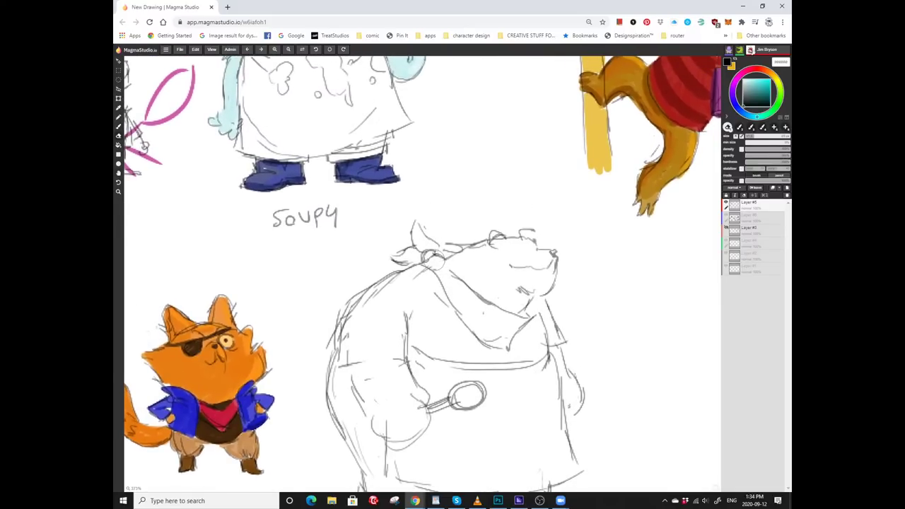
{"action": "scroll", "coordinate": [440, 249], "scroll_direction": "down", "scroll_amount": 1}
{"action": "key", "text": "b"}
{"action": "scroll", "coordinate": [441, 238], "scroll_direction": "up", "scroll_amount": 1}
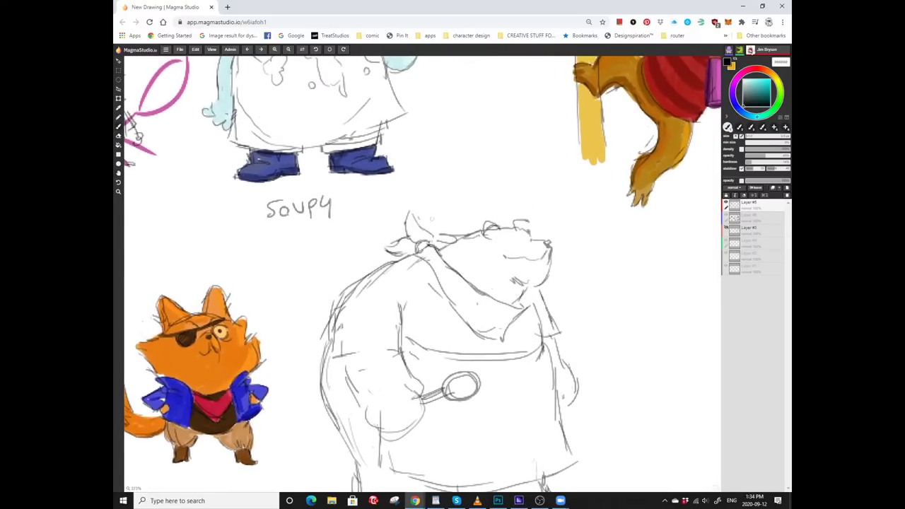
Erase the upper stretch of the neckerchief's lower edge and redraw it with fold lines running down from the knot.
{"action": "scroll", "coordinate": [441, 237], "scroll_direction": "down", "scroll_amount": 2}
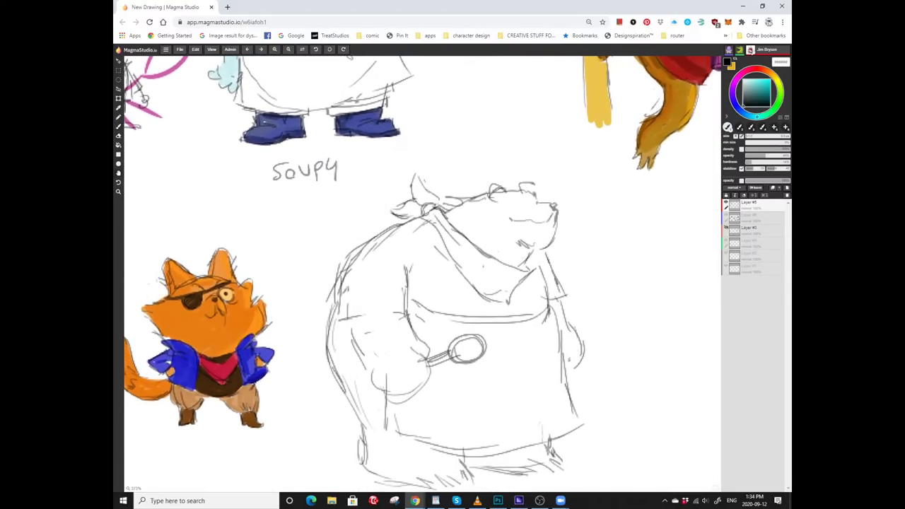
{"action": "scroll", "coordinate": [441, 237], "scroll_direction": "down", "scroll_amount": 1}
{"action": "key", "text": "e"}
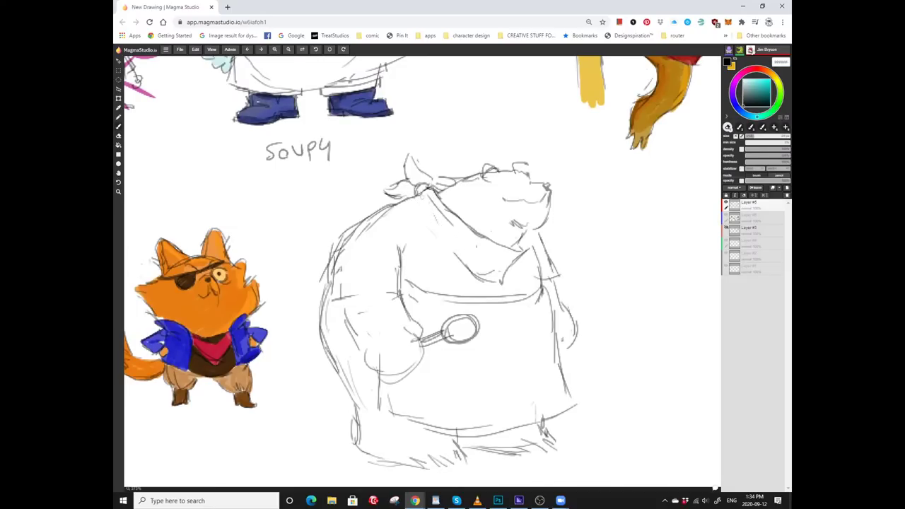
{"action": "key", "text": "b"}
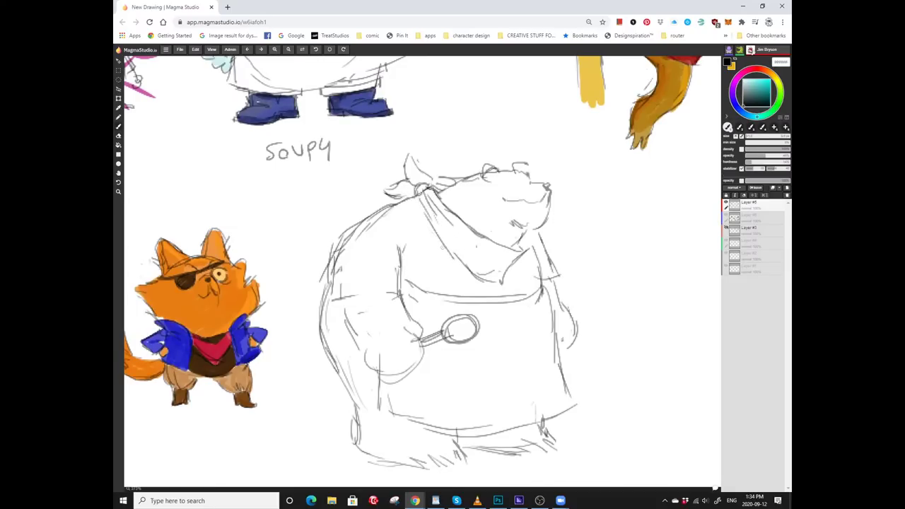
Erase the neckerchief's pointed tip and redraw the lower edge as a fuller curve with a creased front fold under the chin.
{"action": "scroll", "coordinate": [441, 237], "scroll_direction": "down", "scroll_amount": 2}
{"action": "key", "text": "e"}
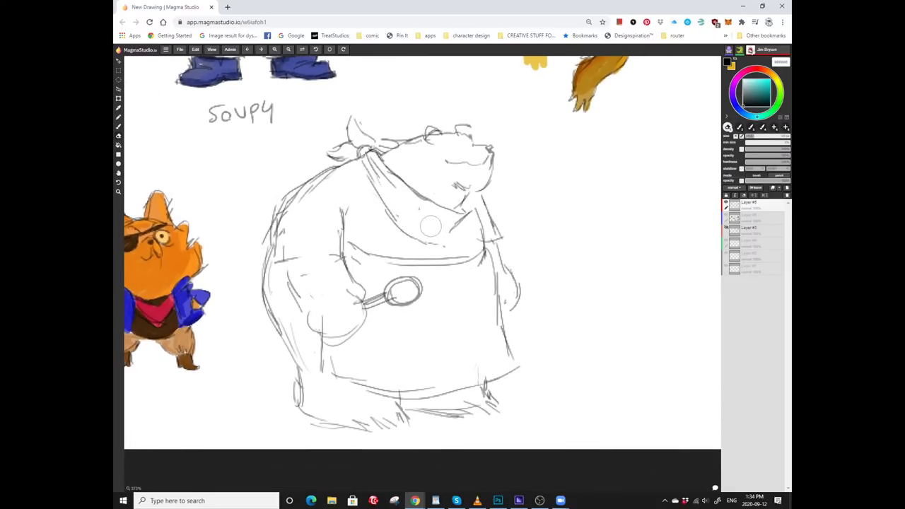
{"action": "key", "text": "b"}
{"action": "scroll", "coordinate": [453, 240], "scroll_direction": "up", "scroll_amount": 2}
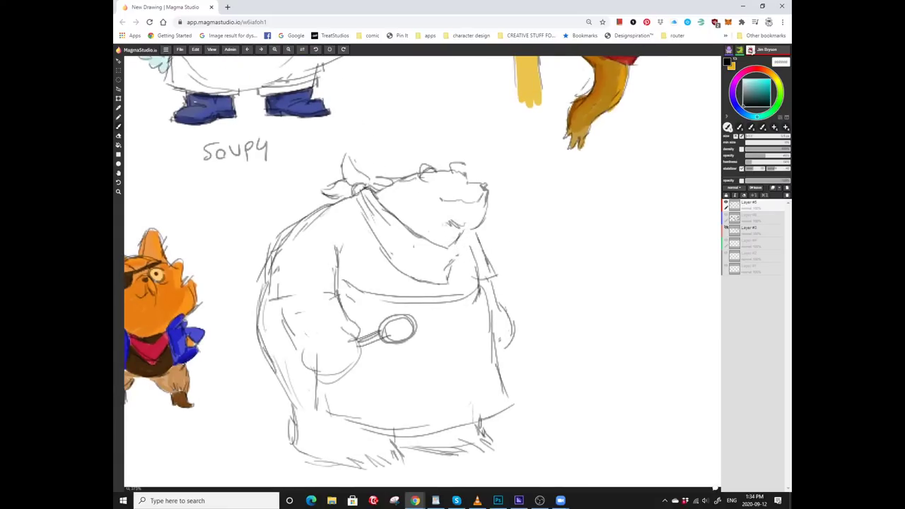
{"action": "left_click_drag", "start_coordinate": [466, 252], "coordinate": [455, 282]}
{"action": "scroll", "coordinate": [422, 274], "scroll_direction": "up", "scroll_amount": 2}
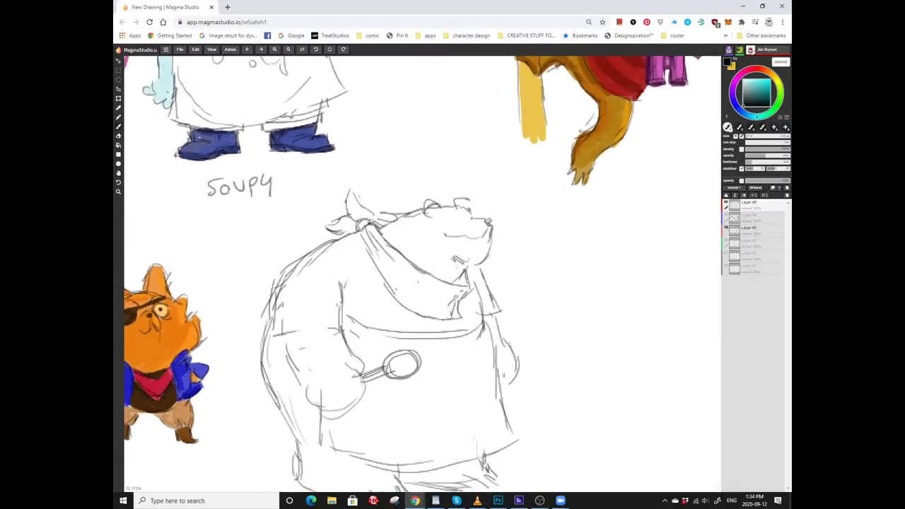
{"action": "scroll", "coordinate": [418, 273], "scroll_direction": "up", "scroll_amount": 2}
{"action": "scroll", "coordinate": [422, 274], "scroll_direction": "down", "scroll_amount": 5}
{"action": "scroll", "coordinate": [422, 275], "scroll_direction": "left", "scroll_amount": 6}
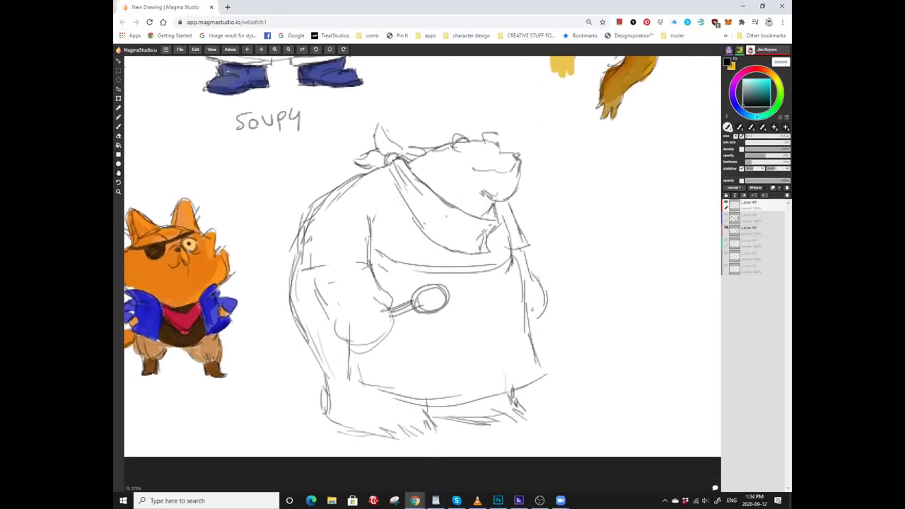
Redraw the bear's near forearm and fist with rounded fingers gripping the spoon handle.
{"action": "scroll", "coordinate": [422, 274], "scroll_direction": "down", "scroll_amount": 2}
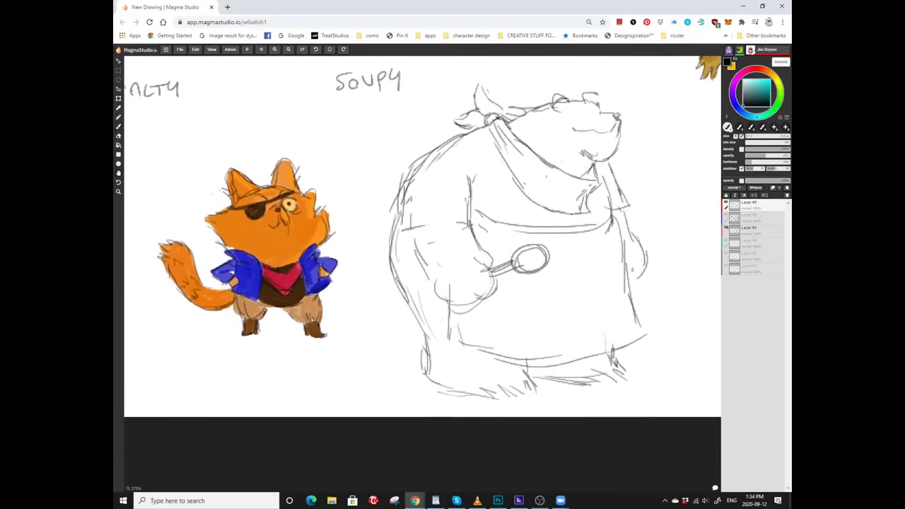
{"action": "scroll", "coordinate": [422, 274], "scroll_direction": "down", "scroll_amount": 3}
{"action": "scroll", "coordinate": [422, 274], "scroll_direction": "left", "scroll_amount": 1}
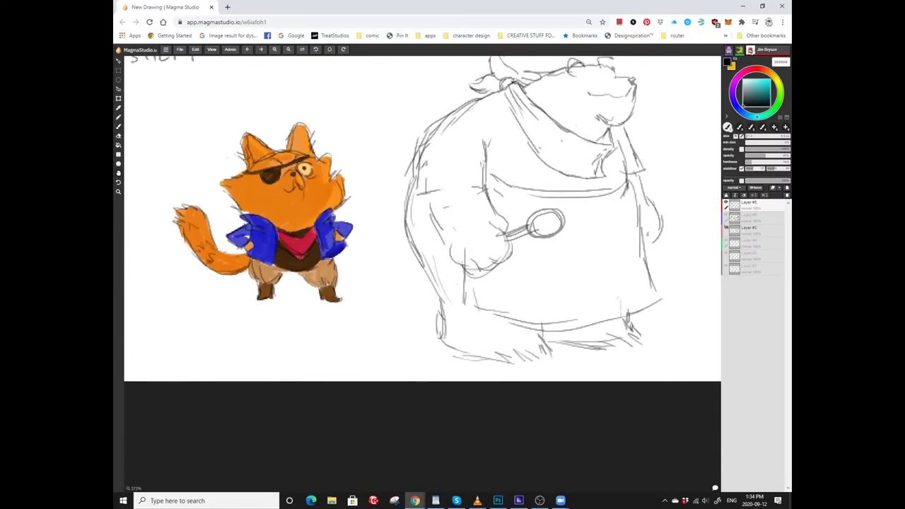
{"action": "scroll", "coordinate": [422, 274], "scroll_direction": "up", "scroll_amount": 5}
{"action": "scroll", "coordinate": [422, 274], "scroll_direction": "right", "scroll_amount": 1}
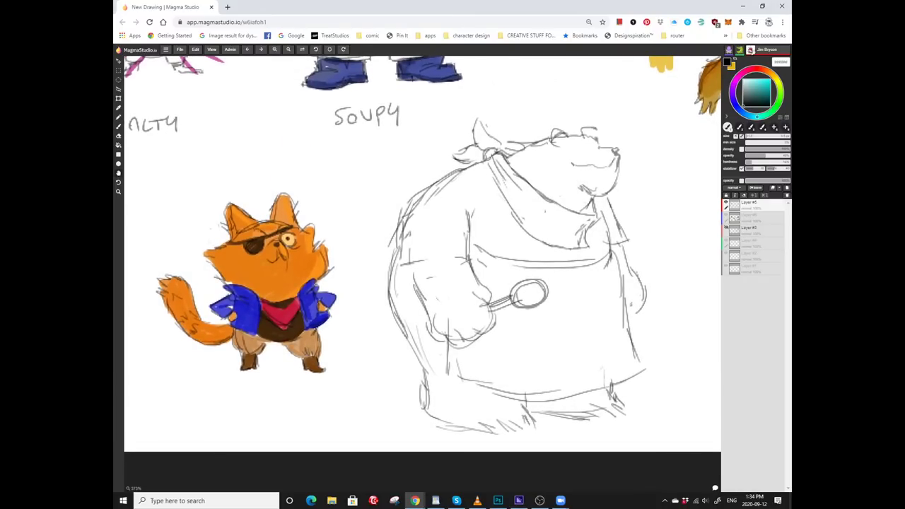
Draw the near sleeve's hem across the upper arm and add a short fold line at the apron's front corner.
{"action": "scroll", "coordinate": [422, 274], "scroll_direction": "up", "scroll_amount": 3}
{"action": "scroll", "coordinate": [422, 274], "scroll_direction": "right", "scroll_amount": 3}
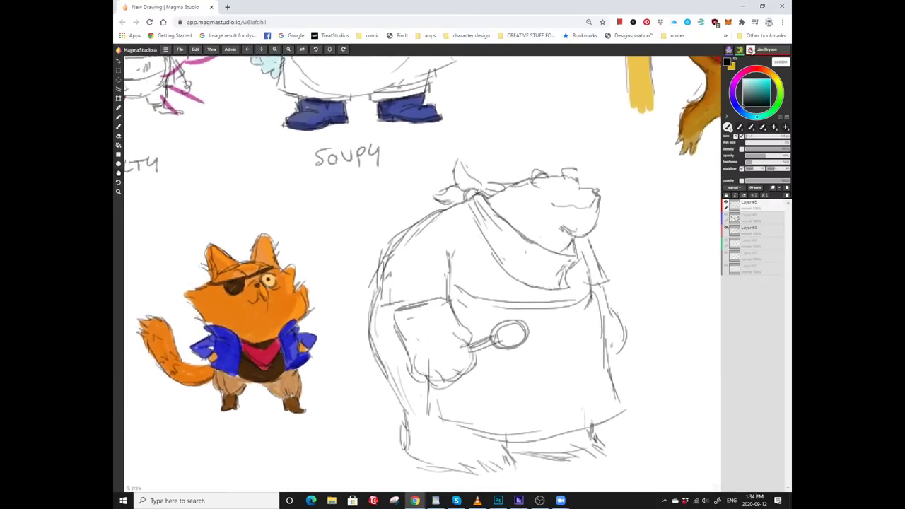
{"action": "scroll", "coordinate": [422, 275], "scroll_direction": "right", "scroll_amount": 3}
{"action": "scroll", "coordinate": [422, 274], "scroll_direction": "down", "scroll_amount": 1}
{"action": "scroll", "coordinate": [422, 274], "scroll_direction": "down", "scroll_amount": 1}
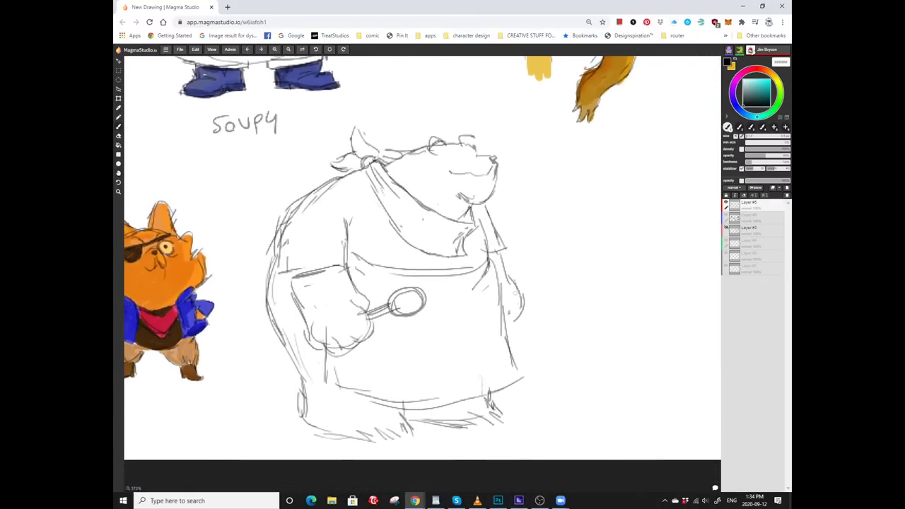
Redraw the bear's far hand beyond the apron with separate rounded fingers and a furry outer edge.
{"action": "scroll", "coordinate": [421, 274], "scroll_direction": "down", "scroll_amount": 2}
{"action": "scroll", "coordinate": [422, 274], "scroll_direction": "right", "scroll_amount": 1}
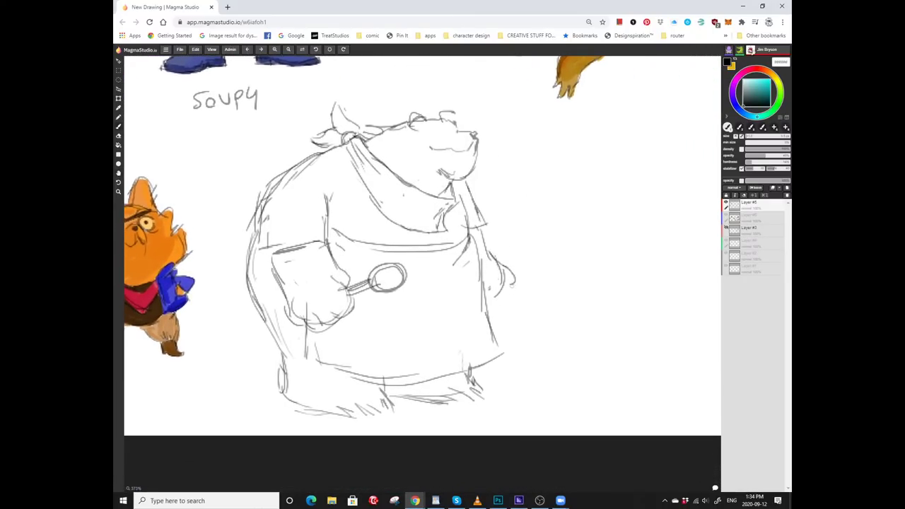
{"action": "scroll", "coordinate": [422, 274], "scroll_direction": "down", "scroll_amount": 1}
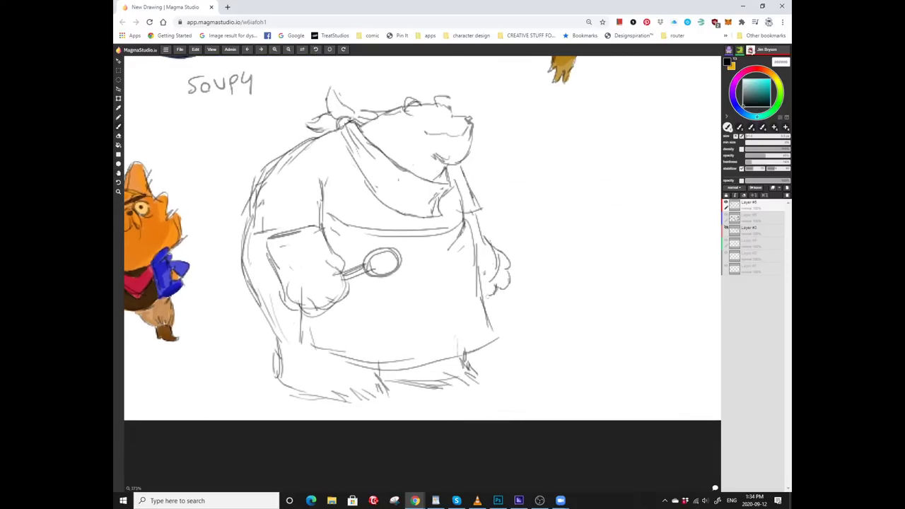
{"action": "scroll", "coordinate": [422, 274], "scroll_direction": "up", "scroll_amount": 2}
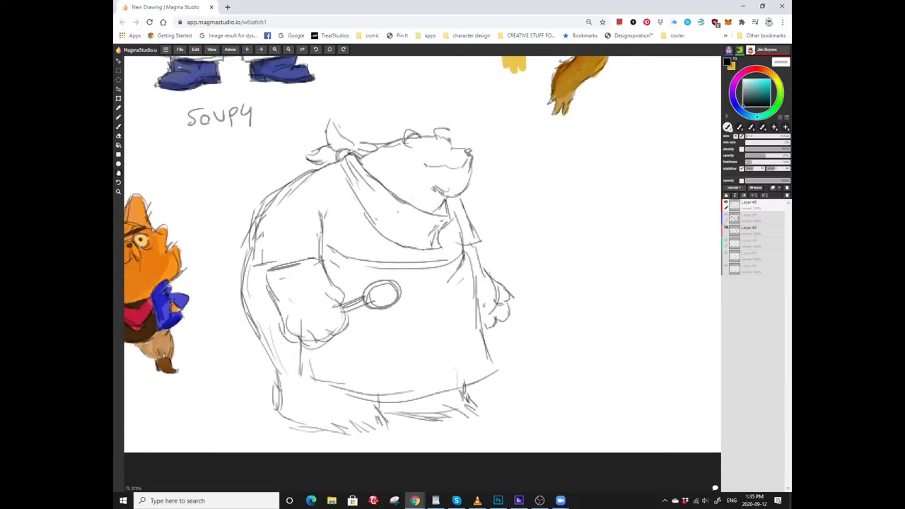
{"action": "scroll", "coordinate": [422, 274], "scroll_direction": "down", "scroll_amount": 1}
{"action": "scroll", "coordinate": [422, 275], "scroll_direction": "left", "scroll_amount": 2}
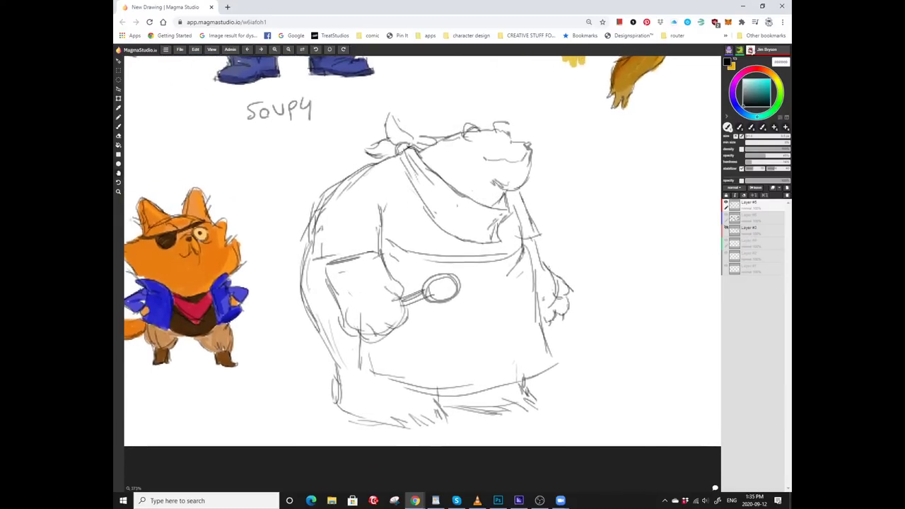
Extend the bear's smile into the cheek, draw two round eyes with pupils and darken the nose.
{"action": "scroll", "coordinate": [422, 275], "scroll_direction": "up", "scroll_amount": 4}
{"action": "scroll", "coordinate": [422, 274], "scroll_direction": "up", "scroll_amount": 2}
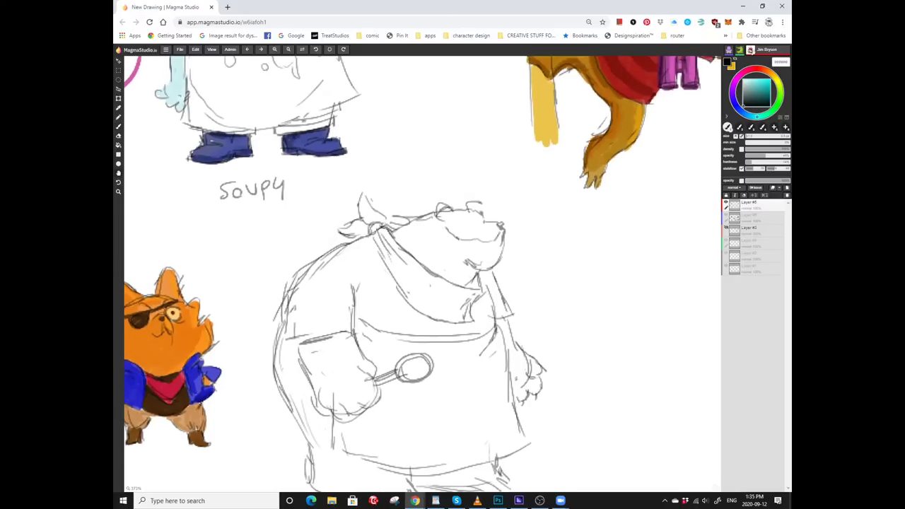
{"action": "scroll", "coordinate": [422, 274], "scroll_direction": "up", "scroll_amount": 3}
{"action": "mouse_move", "coordinate": [499, 258]}
{"action": "left_mouse_down"}
{"action": "mouse_move", "coordinate": [489, 250]}
{"action": "mouse_move", "coordinate": [505, 249]}
{"action": "mouse_move", "coordinate": [489, 236]}
{"action": "mouse_move", "coordinate": [435, 224]}
{"action": "left_mouse_up"}
{"action": "scroll", "coordinate": [422, 274], "scroll_direction": "down", "scroll_amount": 1}
{"action": "scroll", "coordinate": [422, 274], "scroll_direction": "right", "scroll_amount": 1}
{"action": "scroll", "coordinate": [459, 228], "scroll_direction": "left", "scroll_amount": 1}
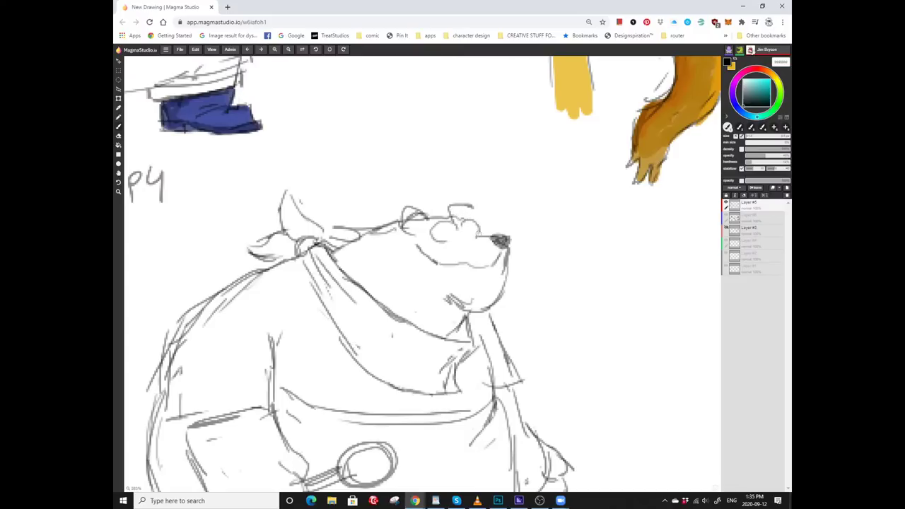
{"action": "scroll", "coordinate": [464, 238], "scroll_direction": "up", "scroll_amount": 1}
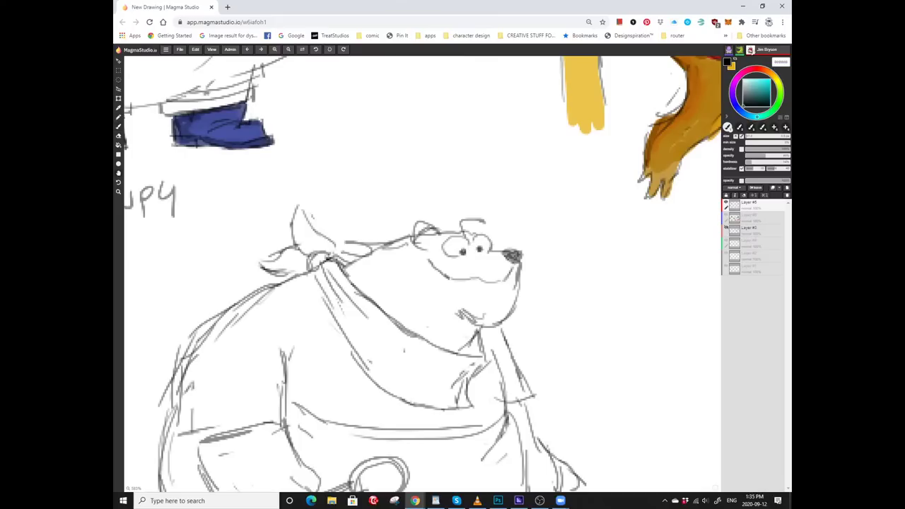
Redraw both ears as rounded shapes, add heavy brows above the eyes and undo the stray stroke beside the far ear.
{"action": "mouse_move", "coordinate": [478, 249]}
{"action": "left_mouse_down"}
{"action": "mouse_move", "coordinate": [458, 210]}
{"action": "mouse_move", "coordinate": [471, 231]}
{"action": "mouse_move", "coordinate": [458, 246]}
{"action": "mouse_move", "coordinate": [423, 248]}
{"action": "mouse_move", "coordinate": [449, 251]}
{"action": "mouse_move", "coordinate": [478, 239]}
{"action": "mouse_move", "coordinate": [484, 255]}
{"action": "mouse_move", "coordinate": [468, 228]}
{"action": "left_mouse_up"}
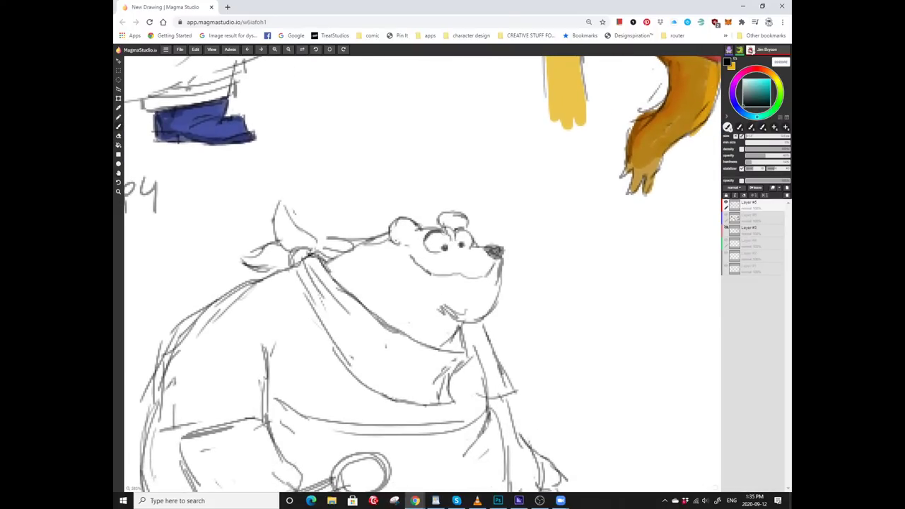
{"action": "scroll", "coordinate": [436, 234], "scroll_direction": "up", "scroll_amount": 2}
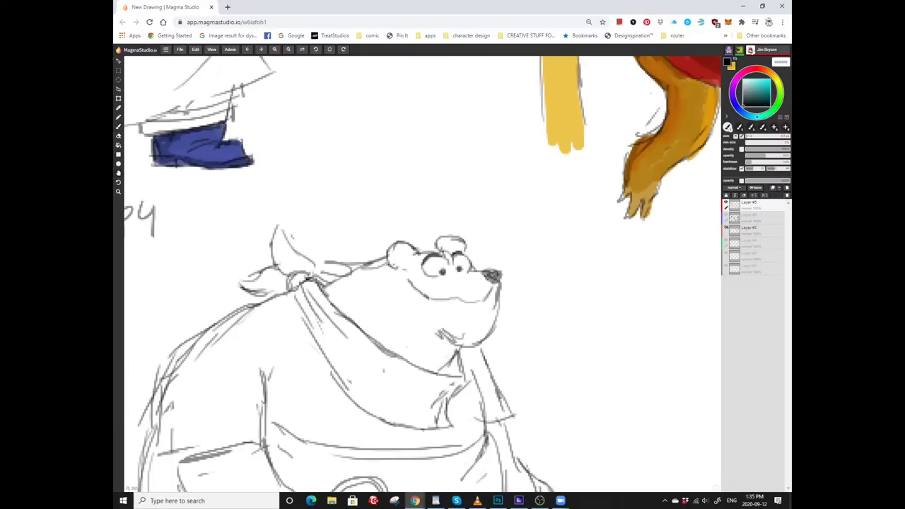
{"action": "mouse_move", "coordinate": [456, 255]}
{"action": "left_mouse_down"}
{"action": "mouse_move", "coordinate": [465, 189]}
{"action": "mouse_move", "coordinate": [426, 198]}
{"action": "mouse_move", "coordinate": [466, 200]}
{"action": "mouse_move", "coordinate": [501, 218]}
{"action": "mouse_move", "coordinate": [466, 201]}
{"action": "mouse_move", "coordinate": [501, 205]}
{"action": "mouse_move", "coordinate": [493, 198]}
{"action": "left_mouse_up"}
{"action": "left_click_drag", "start_coordinate": [425, 119], "coordinate": [449, 212]}
{"action": "key", "text": "ctrl+z"}
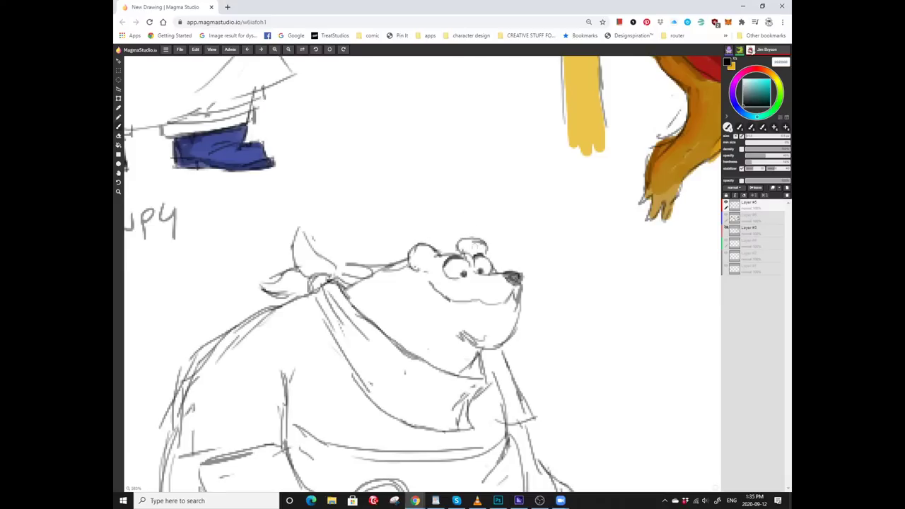
{"action": "mouse_move", "coordinate": [484, 249]}
{"action": "left_mouse_down"}
{"action": "mouse_move", "coordinate": [451, 227]}
{"action": "mouse_move", "coordinate": [468, 241]}
{"action": "left_mouse_up"}
{"action": "mouse_move", "coordinate": [424, 269]}
{"action": "left_mouse_down"}
{"action": "mouse_move", "coordinate": [463, 244]}
{"action": "mouse_move", "coordinate": [478, 198]}
{"action": "left_mouse_up"}
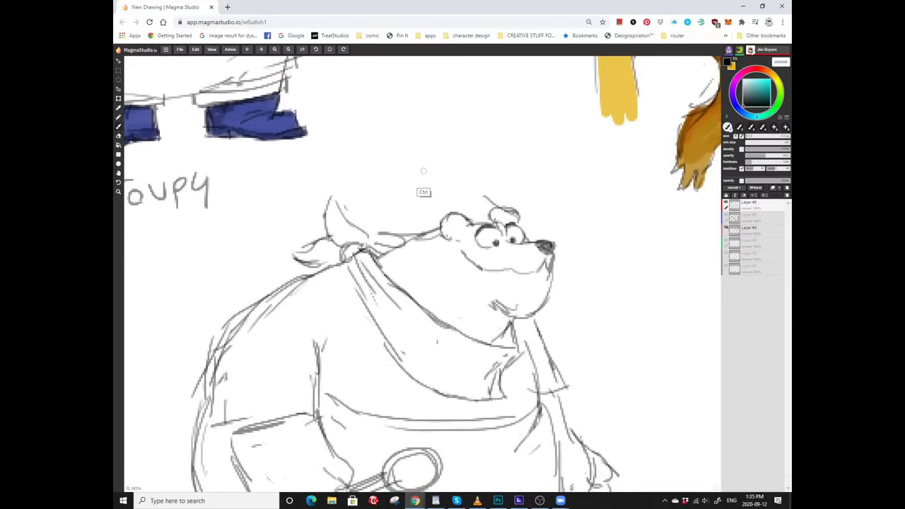
{"action": "mouse_move", "coordinate": [424, 192]}
{"action": "left_mouse_down"}
{"action": "mouse_move", "coordinate": [420, 228]}
{"action": "mouse_move", "coordinate": [386, 180]}
{"action": "left_mouse_up"}
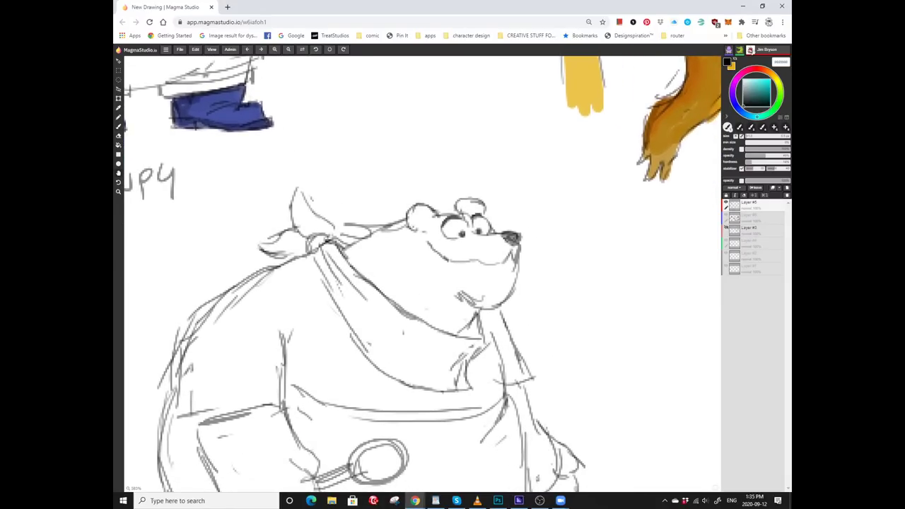
Clean up the scribble under the bear's chin and add jagged fur tufts on the cheek.
{"action": "key", "text": "z"}
{"action": "left_click", "coordinate": [358, 269], "text": "alt"}
{"action": "left_click", "coordinate": [358, 268], "text": "alt"}
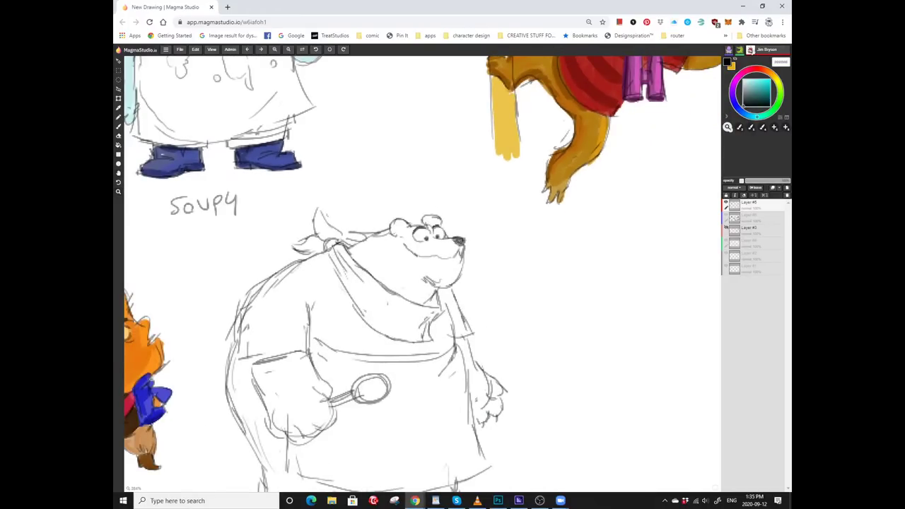
{"action": "left_click_drag", "start_coordinate": [428, 276], "coordinate": [455, 210]}
{"action": "key", "text": "b"}
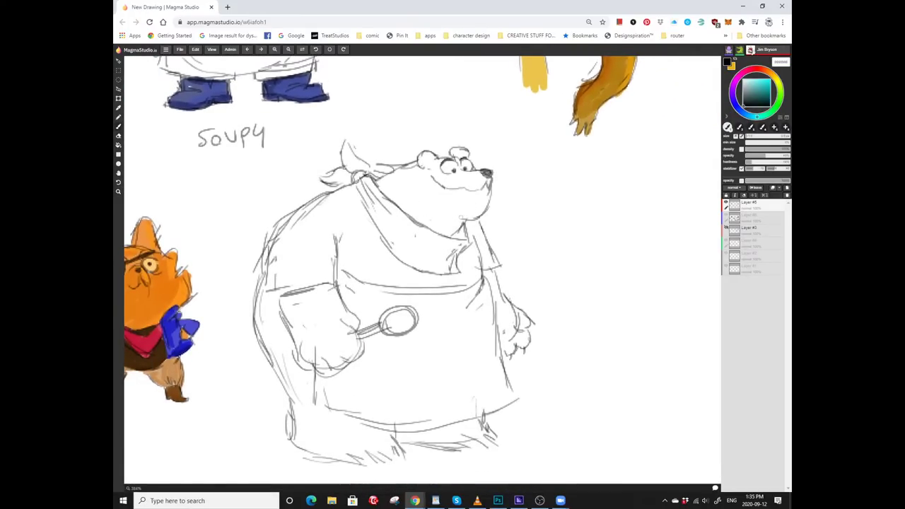
{"action": "mouse_move", "coordinate": [426, 211]}
{"action": "left_mouse_down"}
{"action": "mouse_move", "coordinate": [473, 252]}
{"action": "mouse_move", "coordinate": [499, 211]}
{"action": "mouse_move", "coordinate": [554, 220]}
{"action": "mouse_move", "coordinate": [555, 229]}
{"action": "left_mouse_up"}
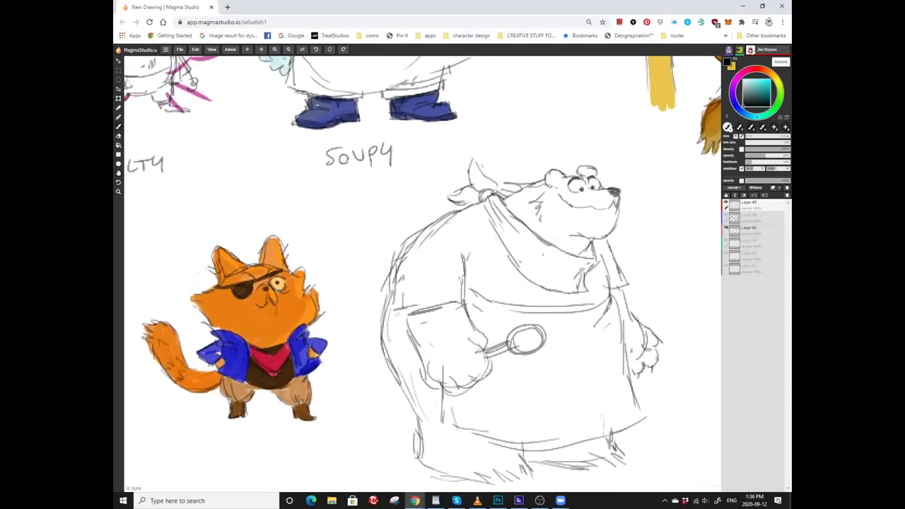
Draw a curved shoulder seam over the near arm and strengthen the sleeve's outer edge and hem.
{"action": "mouse_move", "coordinate": [424, 311]}
{"action": "left_mouse_down"}
{"action": "mouse_move", "coordinate": [409, 266]}
{"action": "mouse_move", "coordinate": [420, 318]}
{"action": "left_mouse_up"}
{"action": "mouse_move", "coordinate": [440, 255]}
{"action": "left_mouse_down"}
{"action": "mouse_move", "coordinate": [439, 274]}
{"action": "mouse_move", "coordinate": [393, 279]}
{"action": "mouse_move", "coordinate": [418, 241]}
{"action": "left_mouse_up"}
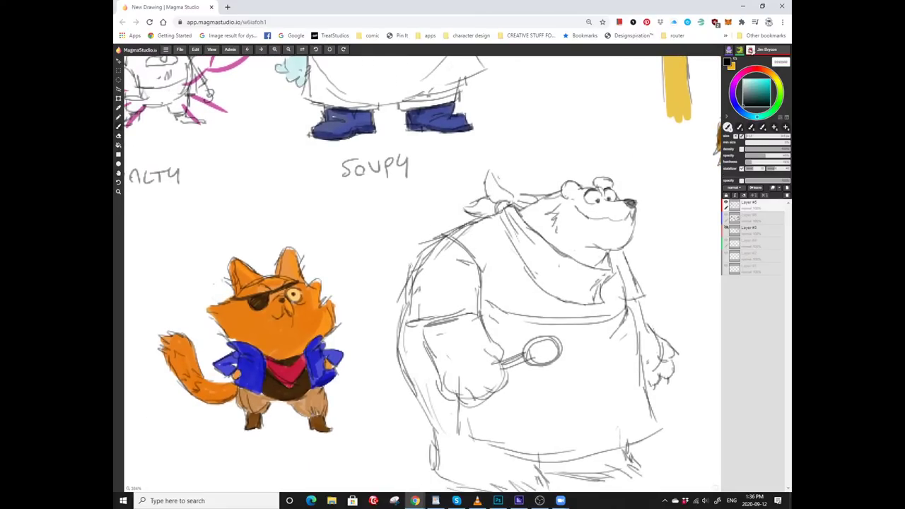
{"action": "mouse_move", "coordinate": [495, 306]}
{"action": "left_mouse_down"}
{"action": "mouse_move", "coordinate": [456, 282]}
{"action": "mouse_move", "coordinate": [484, 248]}
{"action": "left_mouse_up"}
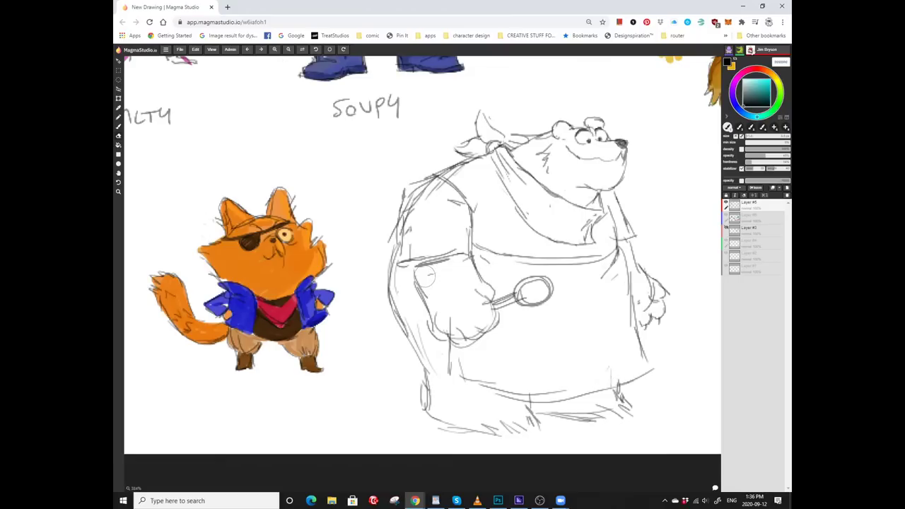
Erase the rough lines where the near forearm meets the fist, then redraw the forearm's edge and the spoon bowl's rim.
{"action": "scroll", "coordinate": [448, 321], "scroll_direction": "right", "scroll_amount": 2}
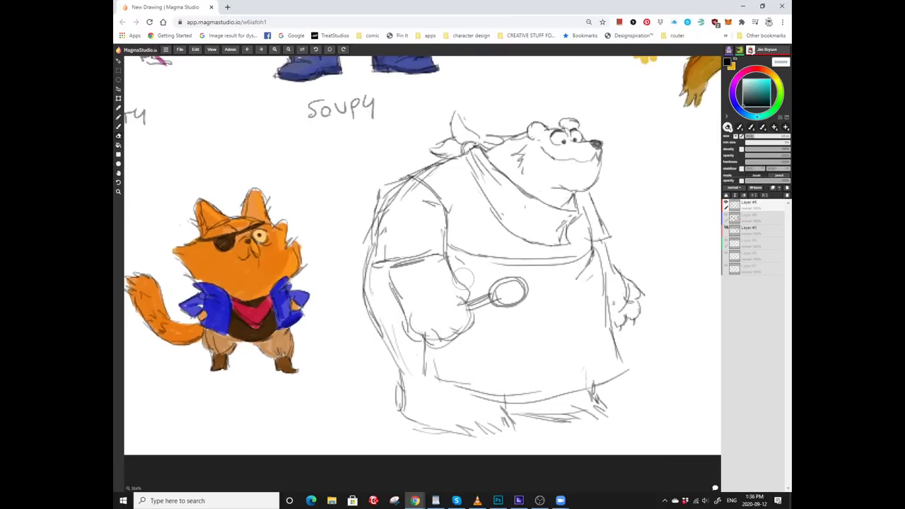
{"action": "key", "text": "b"}
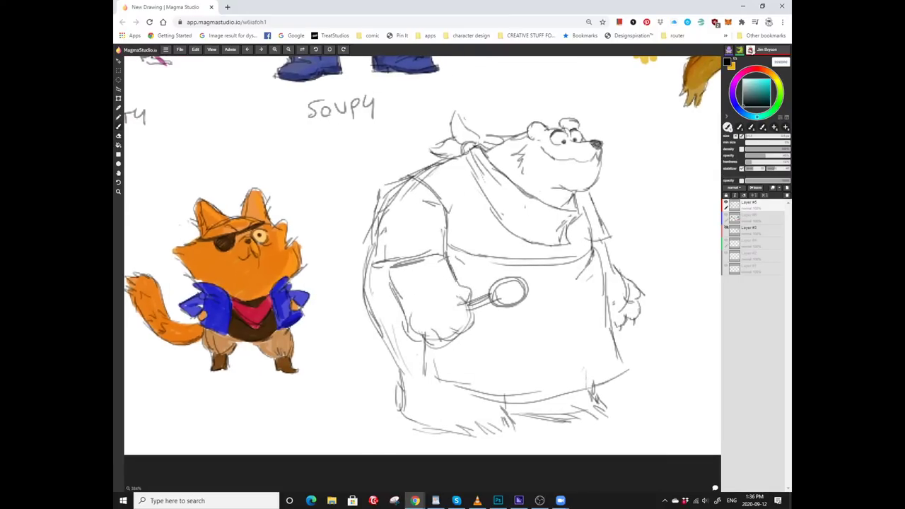
{"action": "scroll", "coordinate": [422, 255], "scroll_direction": "right", "scroll_amount": 3}
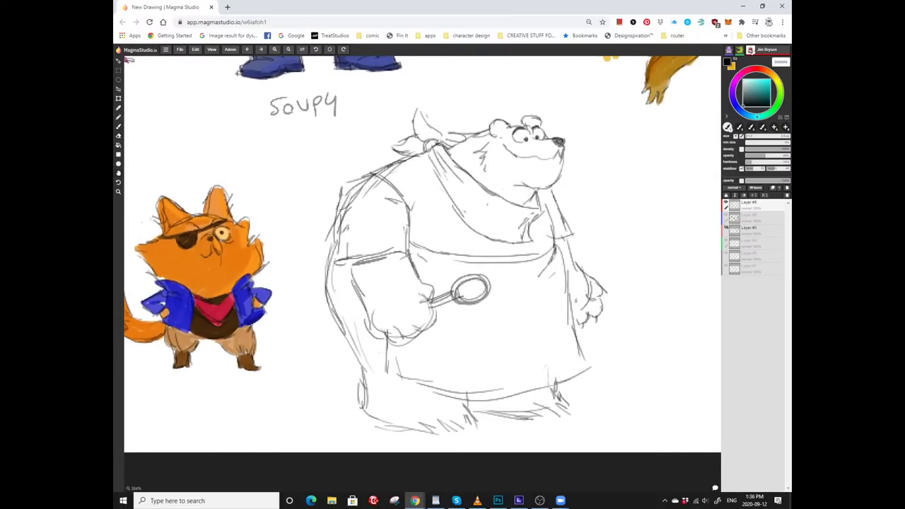
Draw soup in the spoon's bowl with a wavy surface line, drips running off the rim and a falling drop.
{"action": "scroll", "coordinate": [463, 290], "scroll_direction": "down", "scroll_amount": 2}
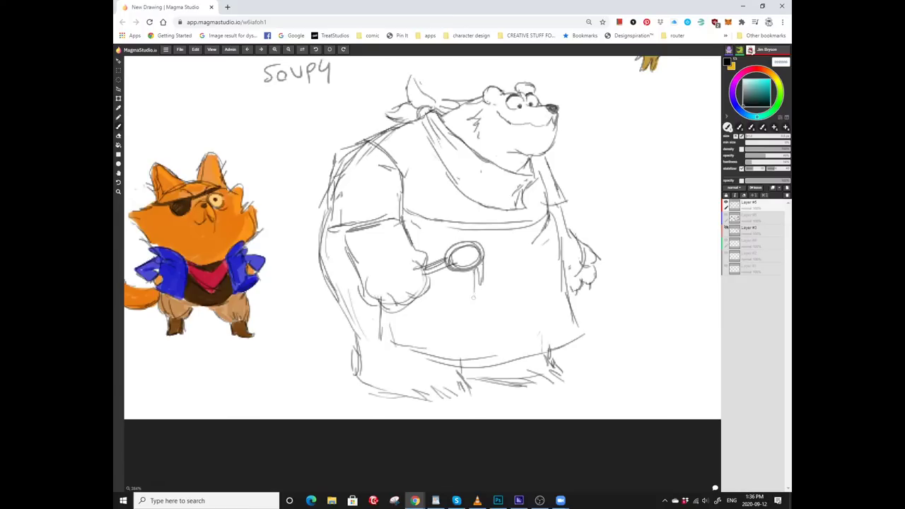
{"action": "scroll", "coordinate": [422, 247], "scroll_direction": "up", "scroll_amount": 1}
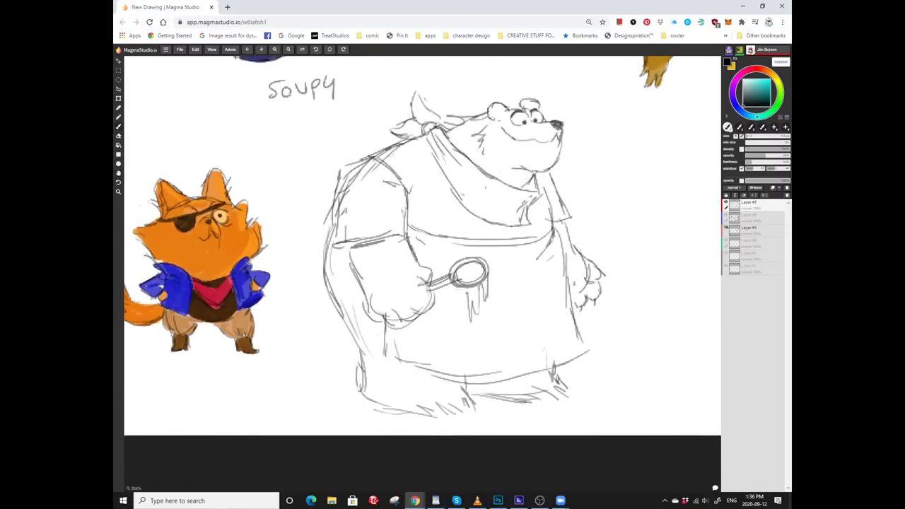
{"action": "scroll", "coordinate": [422, 261], "scroll_direction": "up", "scroll_amount": 2}
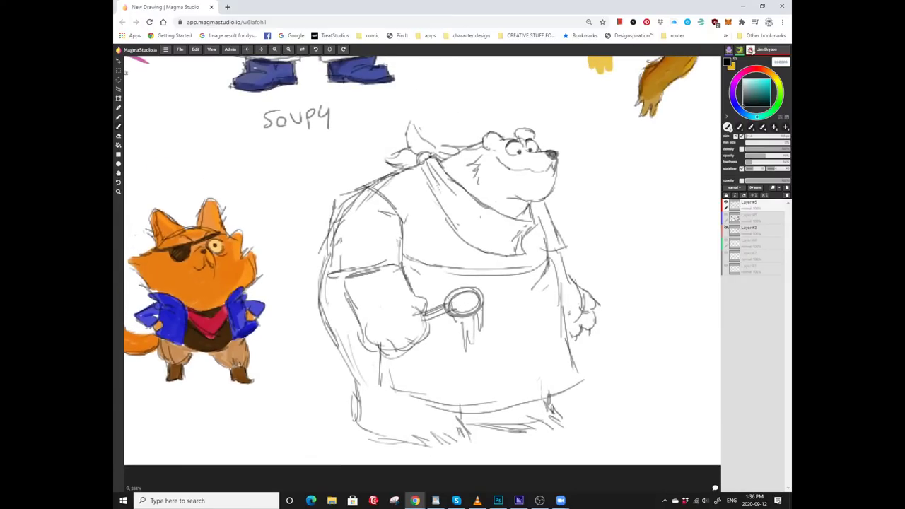
{"action": "scroll", "coordinate": [422, 260], "scroll_direction": "down", "scroll_amount": 1}
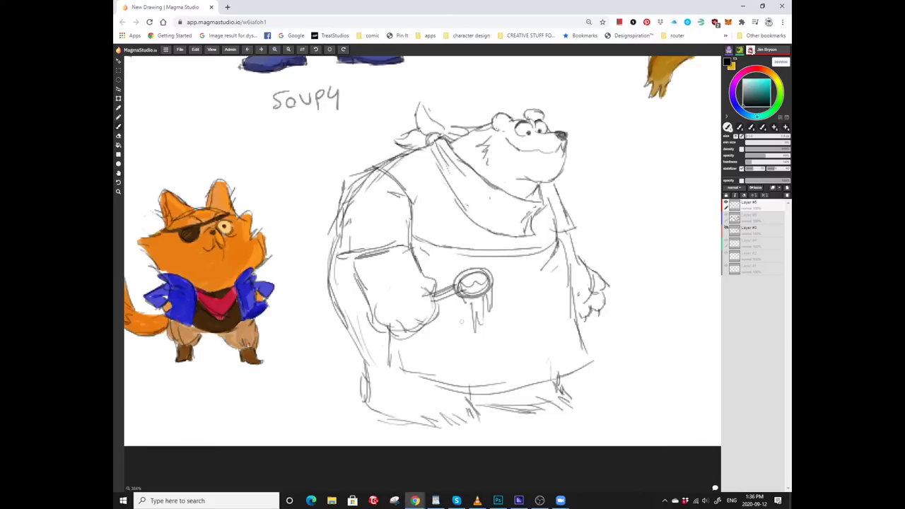
{"action": "scroll", "coordinate": [422, 261], "scroll_direction": "down", "scroll_amount": 2}
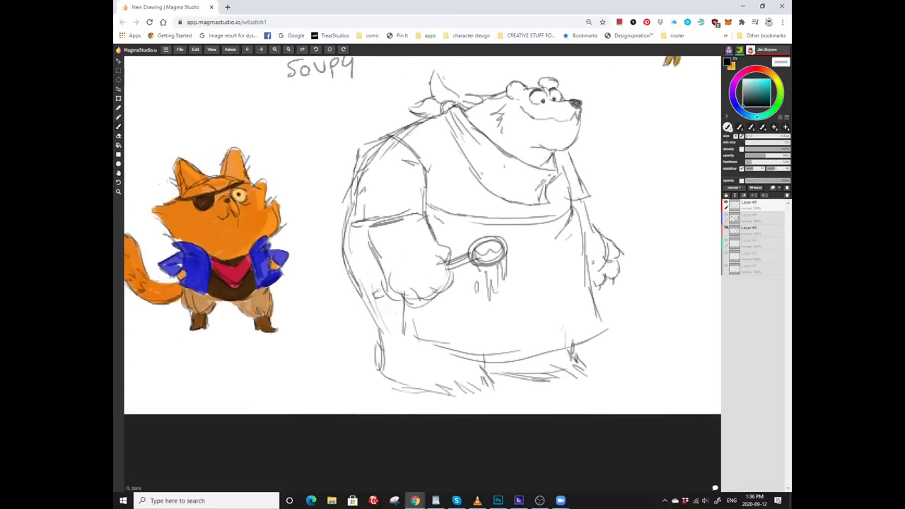
Draw the spoon handle's rounded end sticking out behind the fist and darken the fist's lower outline and the handle.
{"action": "scroll", "coordinate": [422, 235], "scroll_direction": "down", "scroll_amount": 2}
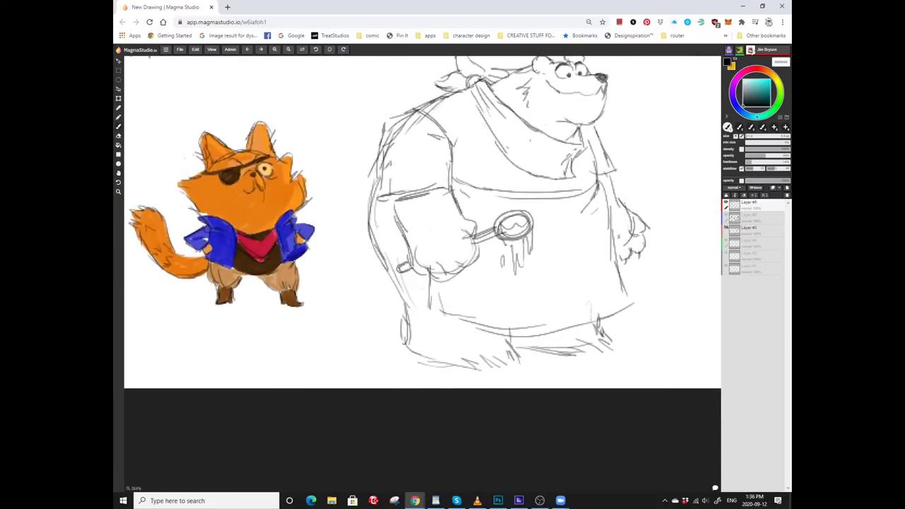
{"action": "scroll", "coordinate": [422, 231], "scroll_direction": "up", "scroll_amount": 1}
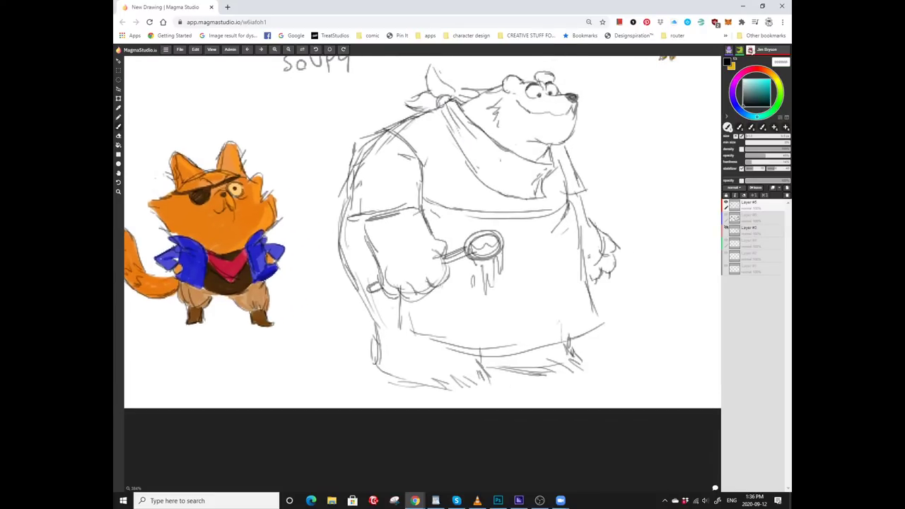
{"action": "scroll", "coordinate": [422, 248], "scroll_direction": "up", "scroll_amount": 2}
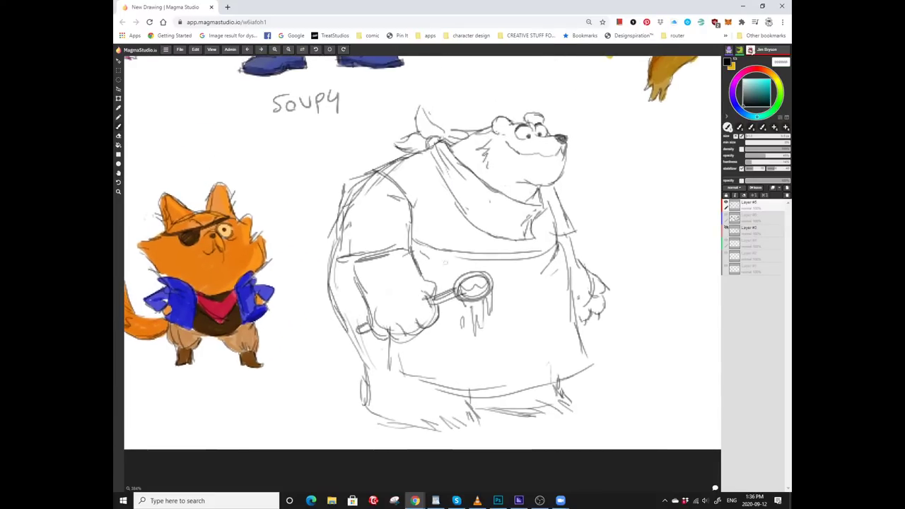
{"action": "scroll", "coordinate": [422, 267], "scroll_direction": "left", "scroll_amount": 2}
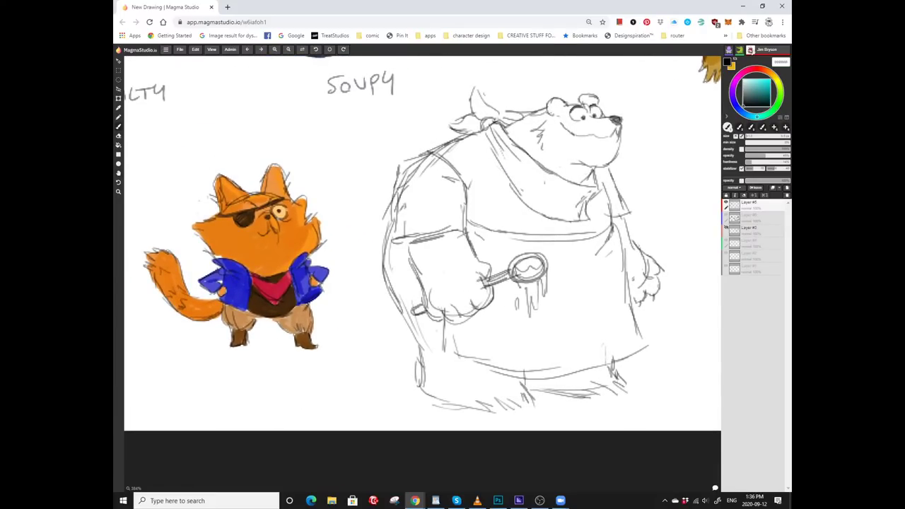
Erase the smooth tops of the bear's two ears and redraw them with shaggy fur tufts.
{"action": "scroll", "coordinate": [422, 243], "scroll_direction": "down", "scroll_amount": 1}
{"action": "left_click_drag", "start_coordinate": [422, 243], "coordinate": [316, 211]}
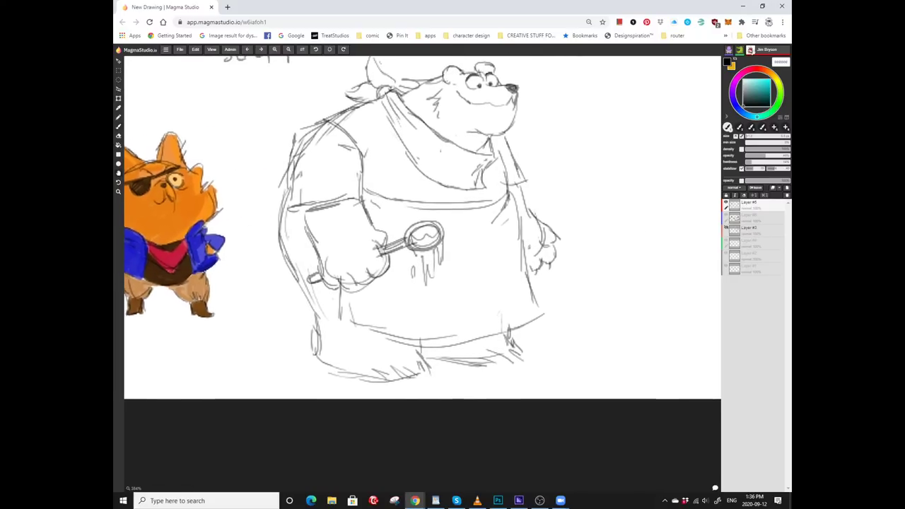
{"action": "mouse_move", "coordinate": [422, 244]}
{"action": "left_mouse_down"}
{"action": "mouse_move", "coordinate": [424, 280]}
{"action": "mouse_move", "coordinate": [494, 252]}
{"action": "left_mouse_up"}
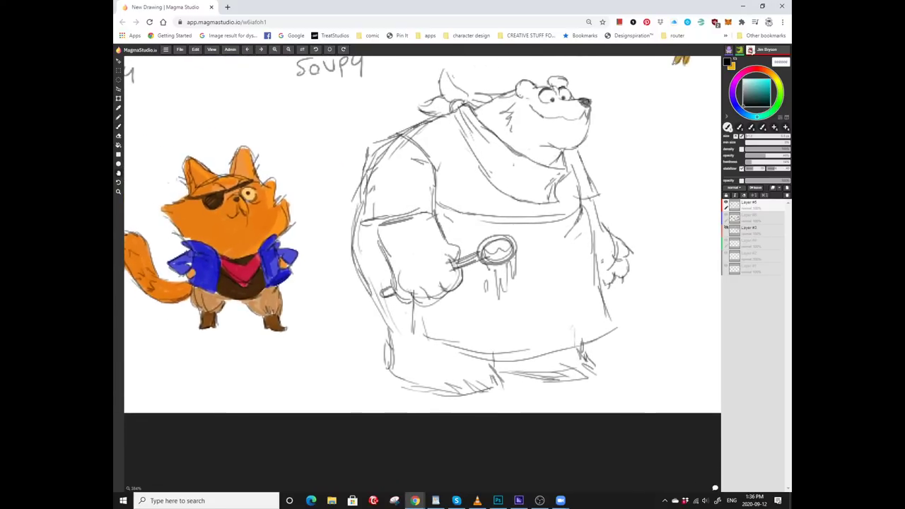
{"action": "left_click_drag", "start_coordinate": [422, 243], "coordinate": [408, 296]}
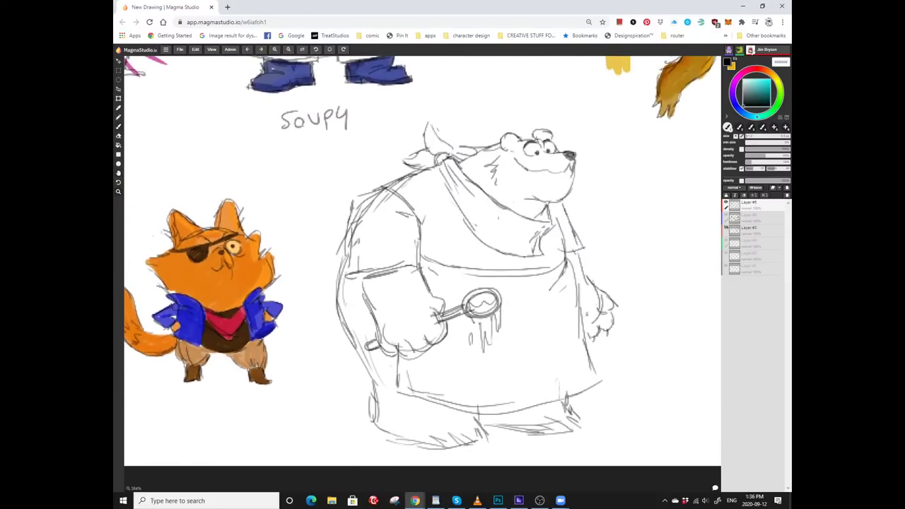
{"action": "key", "text": "z"}
{"action": "scroll", "coordinate": [361, 205], "scroll_direction": "down", "scroll_amount": 2}
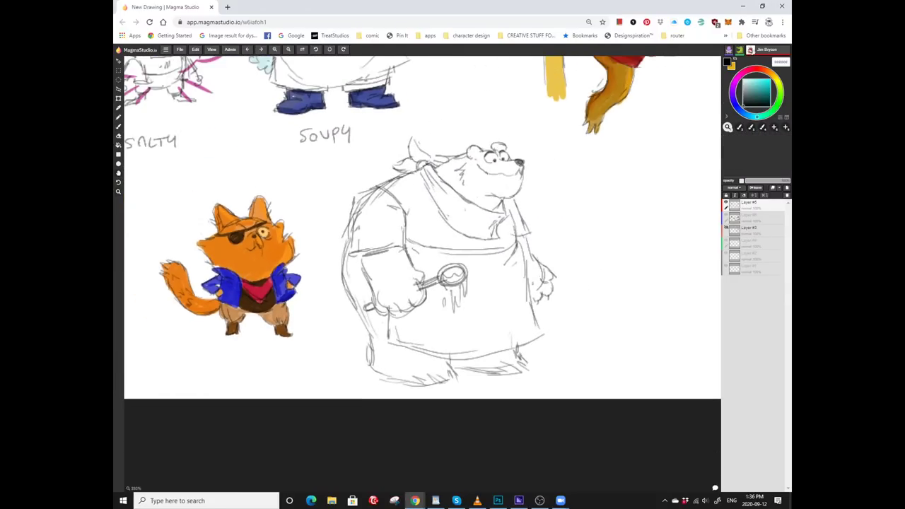
{"action": "left_click_drag", "start_coordinate": [422, 243], "coordinate": [428, 288]}
{"action": "key", "text": "b"}
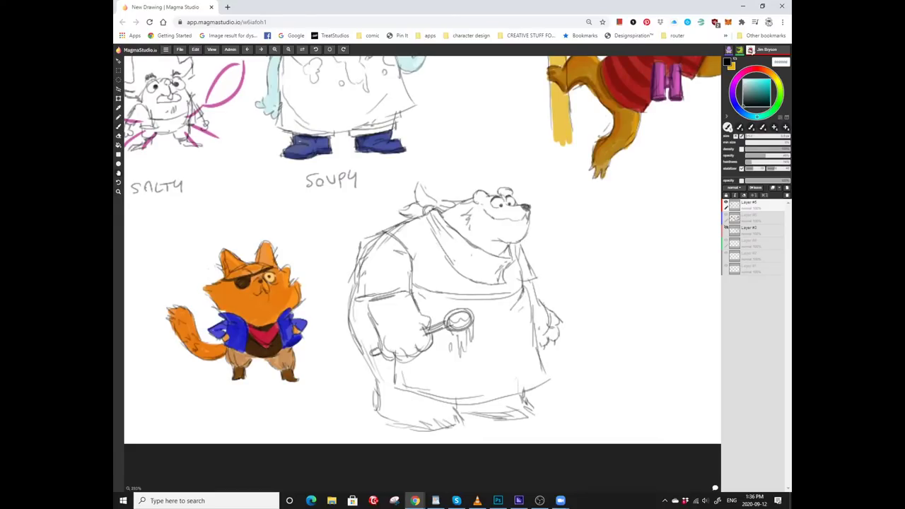
{"action": "scroll", "coordinate": [541, 109], "scroll_direction": "up", "scroll_amount": 4}
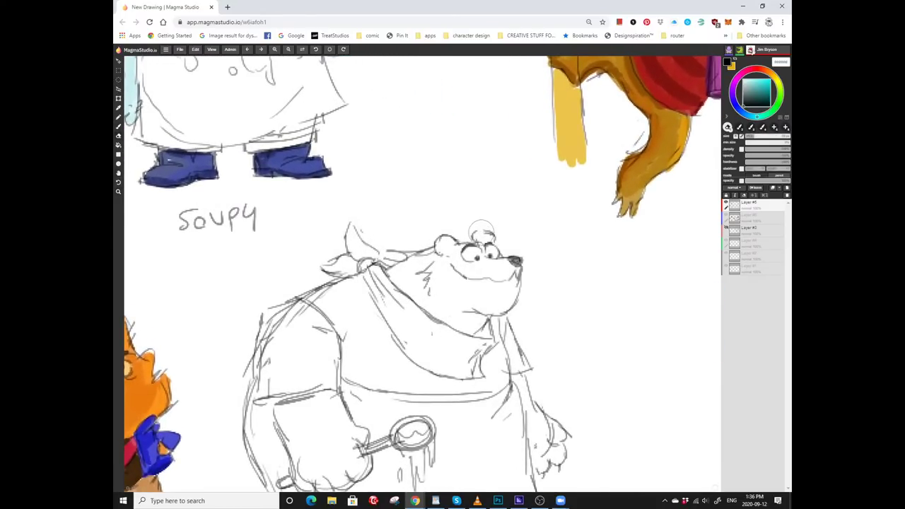
{"action": "scroll", "coordinate": [480, 231], "scroll_direction": "up", "scroll_amount": 2}
{"action": "scroll", "coordinate": [488, 249], "scroll_direction": "up", "scroll_amount": 1}
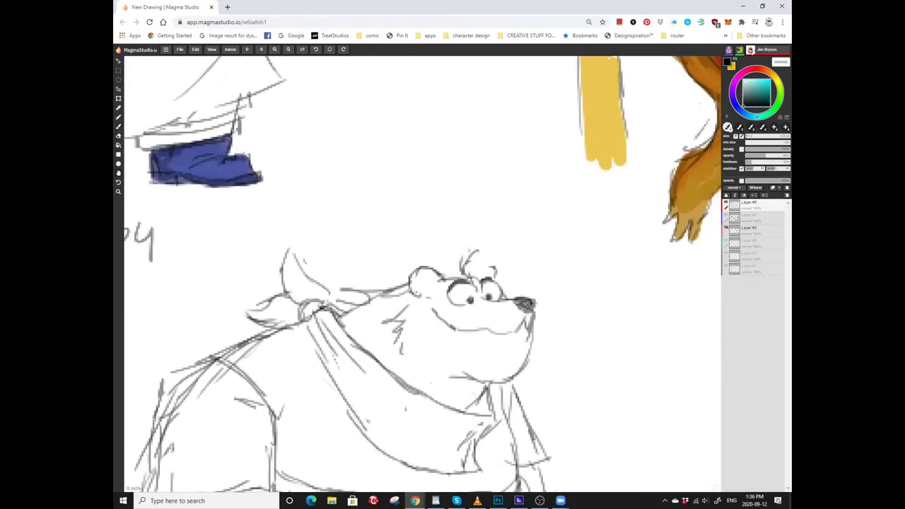
{"action": "left_click_drag", "start_coordinate": [495, 263], "coordinate": [532, 265]}
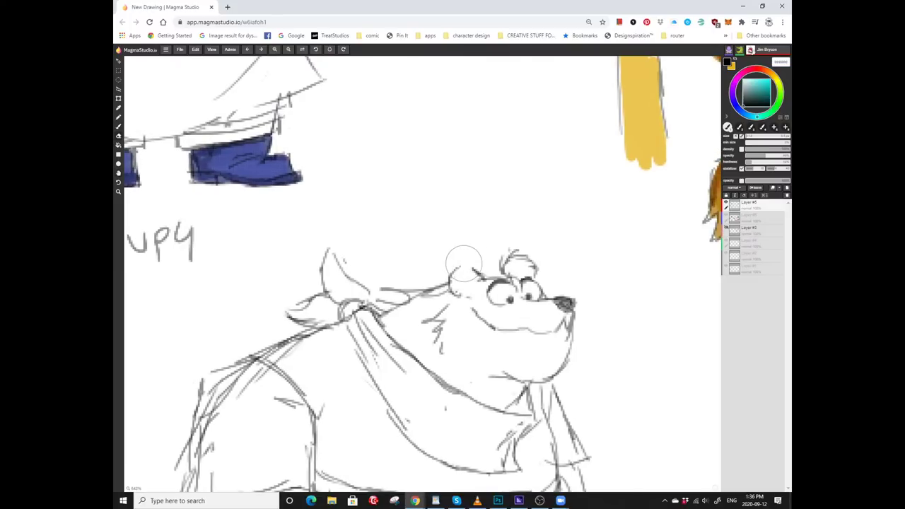
{"action": "mouse_move", "coordinate": [473, 266]}
{"action": "left_mouse_down"}
{"action": "mouse_move", "coordinate": [469, 254]}
{"action": "mouse_move", "coordinate": [472, 269]}
{"action": "mouse_move", "coordinate": [451, 274]}
{"action": "left_mouse_up"}
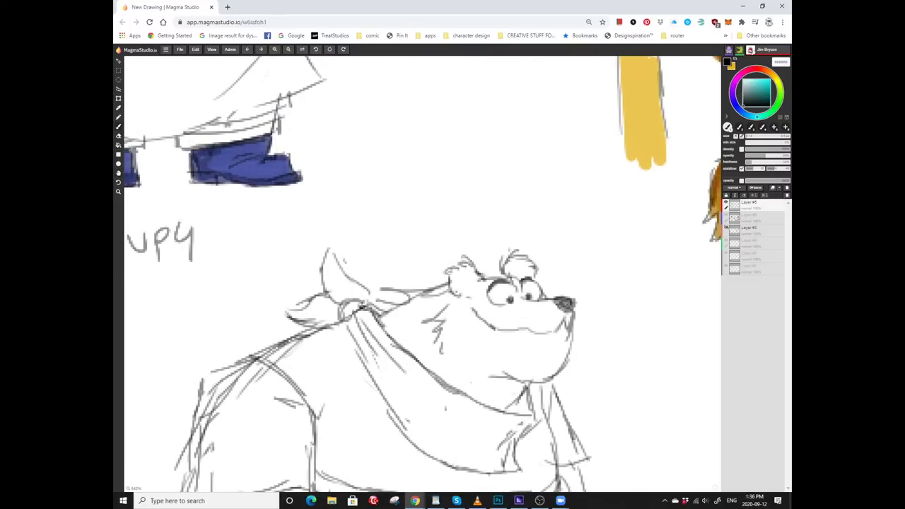
Mark the corner of the bear's smile with a short crease and try out small teeth hanging beneath it.
{"action": "mouse_move", "coordinate": [546, 314]}
{"action": "left_mouse_down"}
{"action": "mouse_move", "coordinate": [502, 293]}
{"action": "mouse_move", "coordinate": [500, 257]}
{"action": "mouse_move", "coordinate": [469, 217]}
{"action": "left_mouse_up"}
{"action": "mouse_move", "coordinate": [408, 213]}
{"action": "left_mouse_down"}
{"action": "mouse_move", "coordinate": [446, 228]}
{"action": "mouse_move", "coordinate": [450, 219]}
{"action": "mouse_move", "coordinate": [447, 260]}
{"action": "left_mouse_up"}
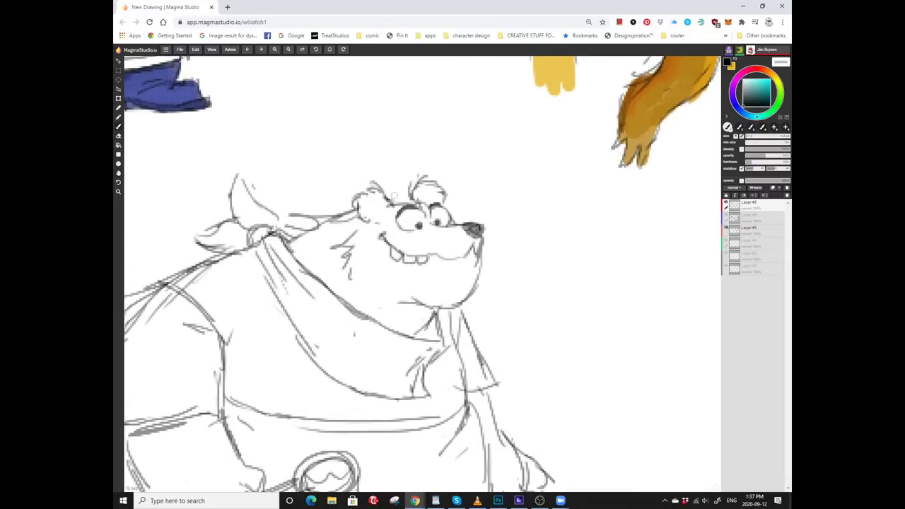
{"action": "left_click_drag", "start_coordinate": [394, 196], "coordinate": [433, 199]}
{"action": "key", "text": "ctrl+z"}
{"action": "key", "text": "ctrl+z"}
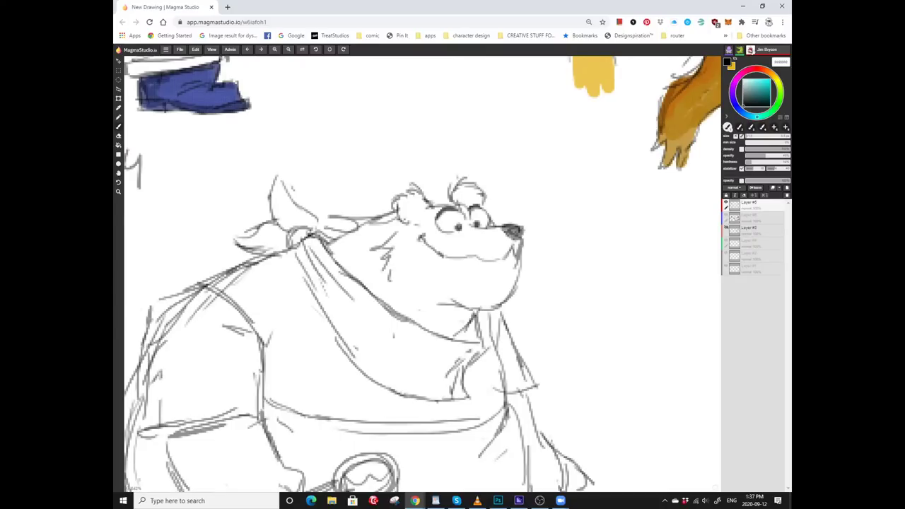
{"action": "mouse_move", "coordinate": [421, 246]}
{"action": "left_mouse_down"}
{"action": "mouse_move", "coordinate": [448, 263]}
{"action": "mouse_move", "coordinate": [443, 240]}
{"action": "left_mouse_up"}
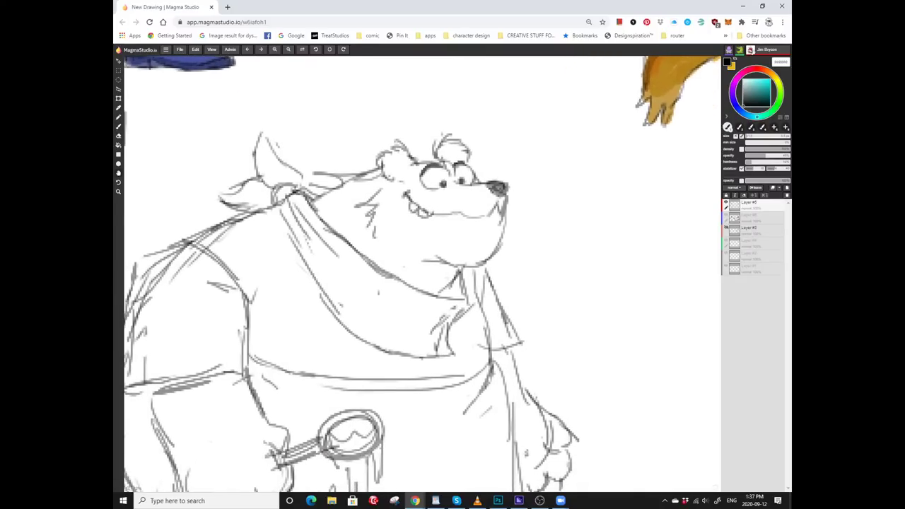
{"action": "key", "text": "ctrl+z"}
Erase the wavy front part of the bear's smile and redraw the upper lip with two large front teeth.
{"action": "mouse_move", "coordinate": [387, 171]}
{"action": "left_mouse_down"}
{"action": "mouse_move", "coordinate": [438, 239]}
{"action": "mouse_move", "coordinate": [472, 247]}
{"action": "left_mouse_up"}
{"action": "mouse_move", "coordinate": [478, 213]}
{"action": "left_mouse_down"}
{"action": "mouse_move", "coordinate": [431, 189]}
{"action": "mouse_move", "coordinate": [423, 214]}
{"action": "mouse_move", "coordinate": [494, 247]}
{"action": "left_mouse_up"}
{"action": "key", "text": "e"}
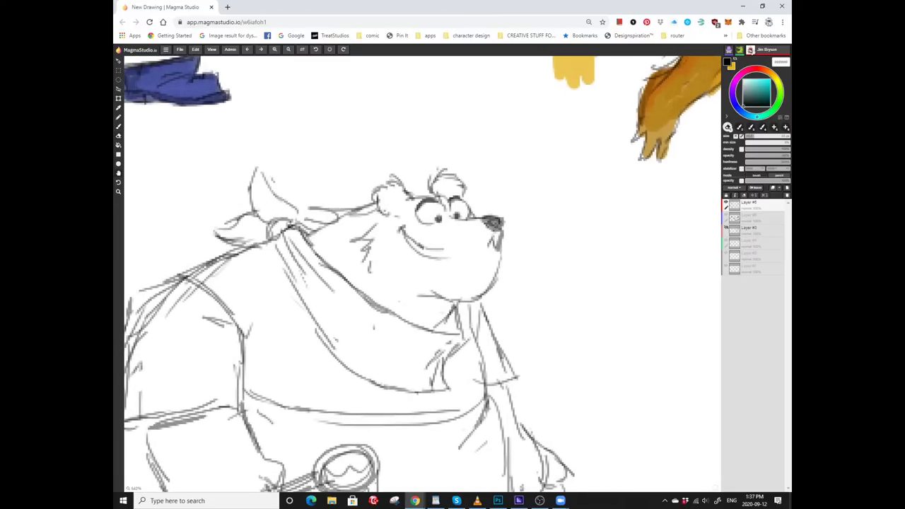
{"action": "key", "text": "b"}
{"action": "left_click_drag", "start_coordinate": [432, 248], "coordinate": [493, 244]}
{"action": "mouse_move", "coordinate": [494, 245]}
{"action": "left_mouse_down"}
{"action": "mouse_move", "coordinate": [477, 198]}
{"action": "mouse_move", "coordinate": [465, 218]}
{"action": "left_mouse_up"}
{"action": "mouse_move", "coordinate": [465, 218]}
{"action": "left_mouse_down"}
{"action": "mouse_move", "coordinate": [477, 218]}
{"action": "mouse_move", "coordinate": [468, 176]}
{"action": "mouse_move", "coordinate": [486, 178]}
{"action": "mouse_move", "coordinate": [429, 178]}
{"action": "left_mouse_up"}
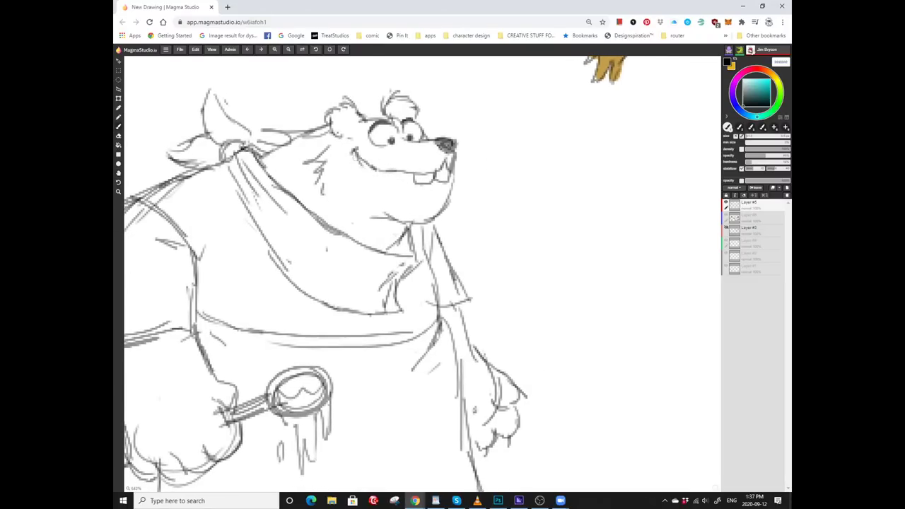
Erase the front of the bear's chin, redraw it as an open lower jaw with bottom teeth, and darken the pupils.
{"action": "mouse_move", "coordinate": [369, 177]}
{"action": "left_mouse_down"}
{"action": "mouse_move", "coordinate": [380, 212]}
{"action": "mouse_move", "coordinate": [394, 212]}
{"action": "left_mouse_up"}
{"action": "key", "text": "b"}
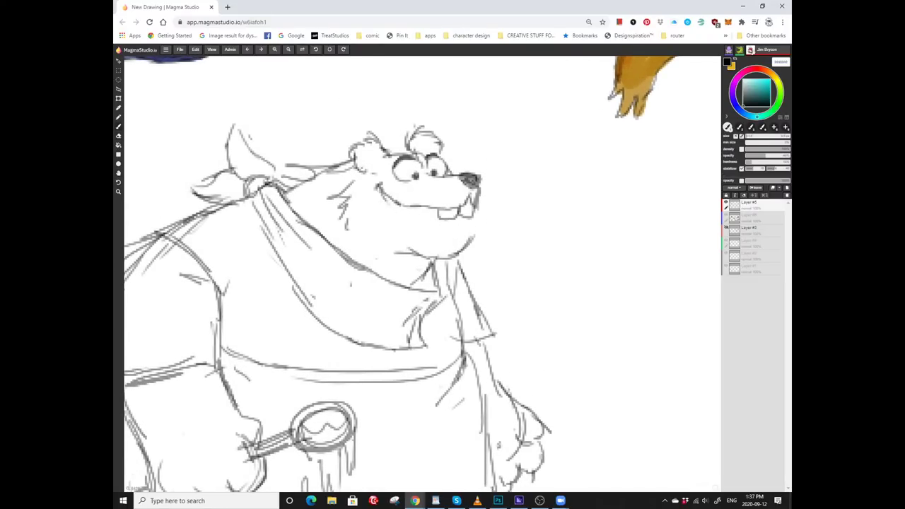
{"action": "mouse_move", "coordinate": [447, 239]}
{"action": "left_mouse_down"}
{"action": "mouse_move", "coordinate": [454, 265]}
{"action": "mouse_move", "coordinate": [502, 259]}
{"action": "mouse_move", "coordinate": [448, 249]}
{"action": "mouse_move", "coordinate": [503, 240]}
{"action": "mouse_move", "coordinate": [439, 196]}
{"action": "left_mouse_up"}
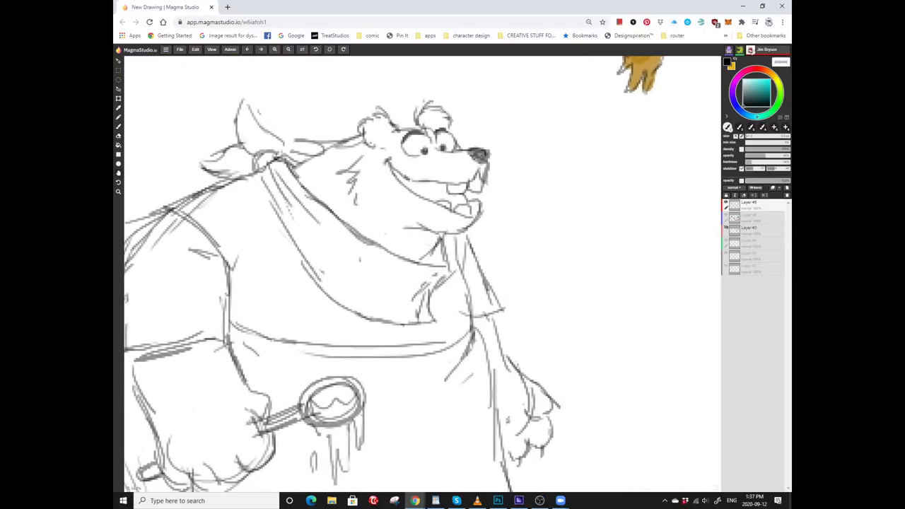
{"action": "mouse_move", "coordinate": [384, 167]}
{"action": "left_mouse_down"}
{"action": "mouse_move", "coordinate": [399, 201]}
{"action": "mouse_move", "coordinate": [415, 209]}
{"action": "mouse_move", "coordinate": [427, 202]}
{"action": "mouse_move", "coordinate": [414, 198]}
{"action": "mouse_move", "coordinate": [428, 225]}
{"action": "mouse_move", "coordinate": [426, 213]}
{"action": "left_mouse_up"}
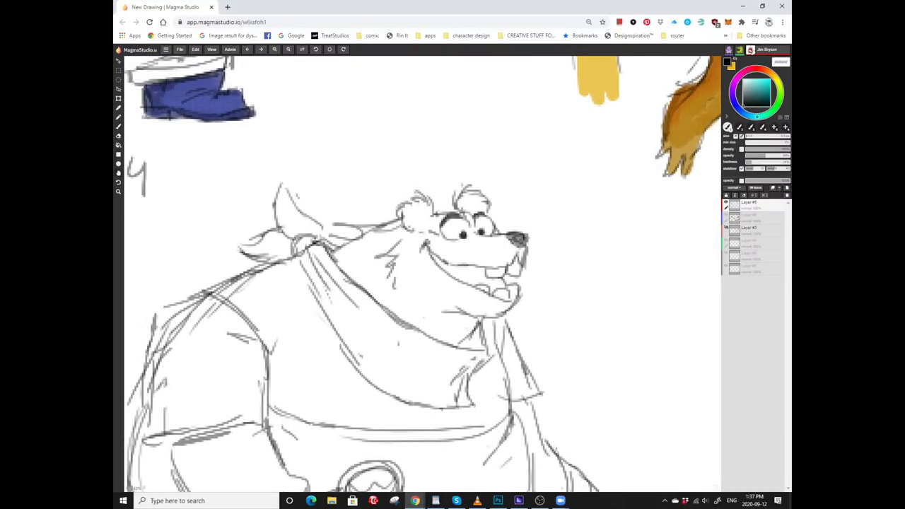
Add short fur strokes on the bear's neck above the neckerchief and on the near forearm below the sleeve hem.
{"action": "scroll", "coordinate": [418, 215], "scroll_direction": "down", "scroll_amount": 3}
{"action": "scroll", "coordinate": [450, 240], "scroll_direction": "down", "scroll_amount": 1}
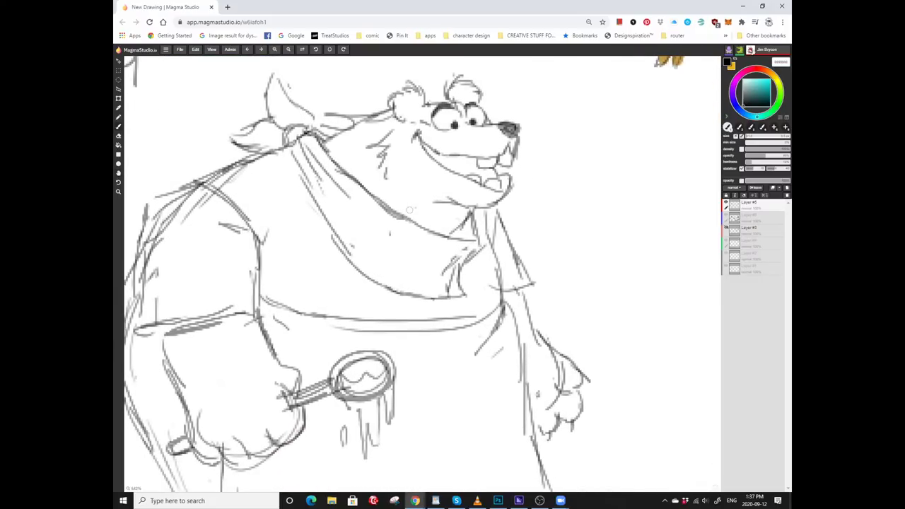
{"action": "scroll", "coordinate": [452, 219], "scroll_direction": "up", "scroll_amount": 1}
{"action": "scroll", "coordinate": [452, 218], "scroll_direction": "left", "scroll_amount": 2}
{"action": "scroll", "coordinate": [452, 219], "scroll_direction": "up", "scroll_amount": 1}
{"action": "scroll", "coordinate": [452, 218], "scroll_direction": "left", "scroll_amount": 1}
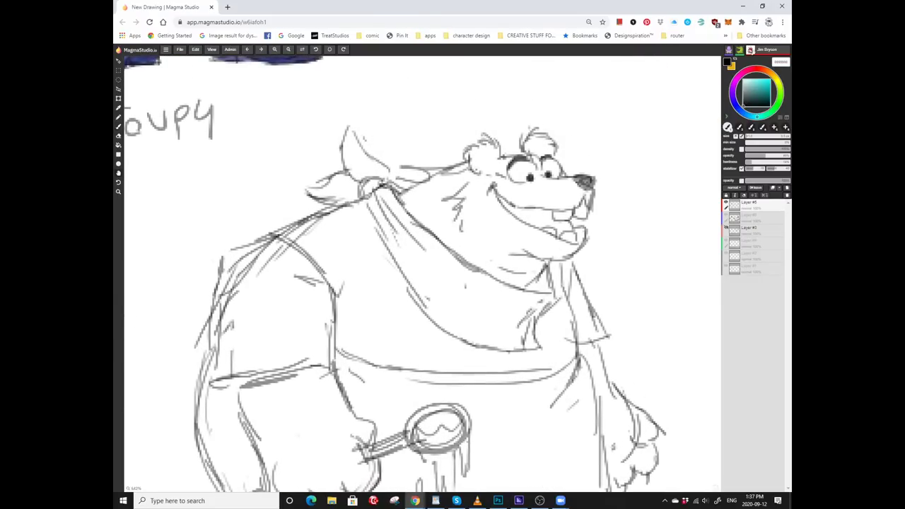
{"action": "scroll", "coordinate": [404, 179], "scroll_direction": "down", "scroll_amount": 1}
{"action": "scroll", "coordinate": [382, 248], "scroll_direction": "left", "scroll_amount": 2}
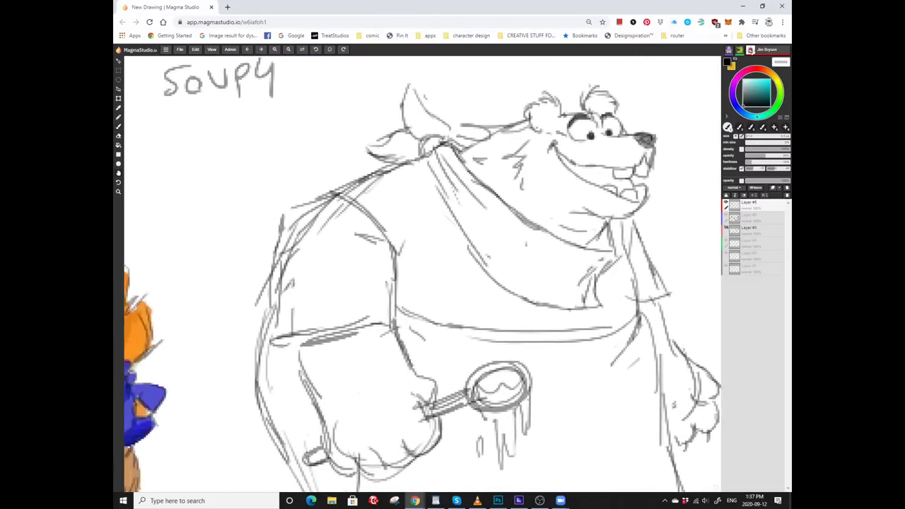
{"action": "scroll", "coordinate": [359, 323], "scroll_direction": "up", "scroll_amount": 2}
{"action": "scroll", "coordinate": [360, 323], "scroll_direction": "down", "scroll_amount": 2}
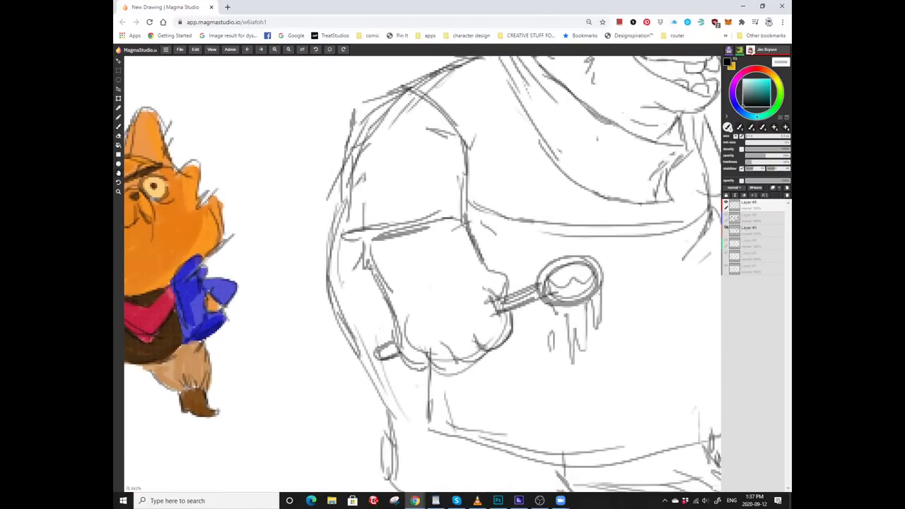
{"action": "scroll", "coordinate": [419, 277], "scroll_direction": "up", "scroll_amount": 1}
Examine the bear's scale and look alongside the seadogs, the pole-climbing lookout, the three girls and the villains.
{"action": "scroll", "coordinate": [419, 277], "scroll_direction": "down", "scroll_amount": 3}
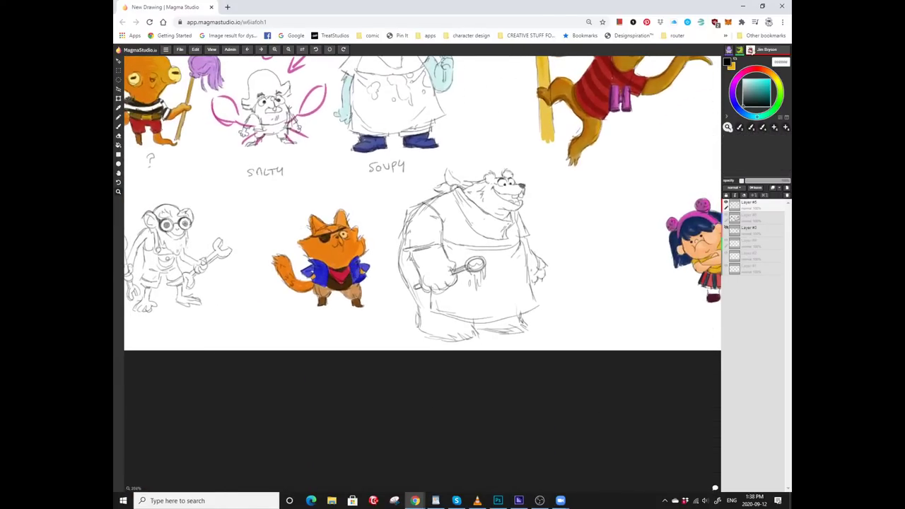
{"action": "scroll", "coordinate": [352, 273], "scroll_direction": "up", "scroll_amount": 2}
{"action": "scroll", "coordinate": [352, 273], "scroll_direction": "left", "scroll_amount": 2}
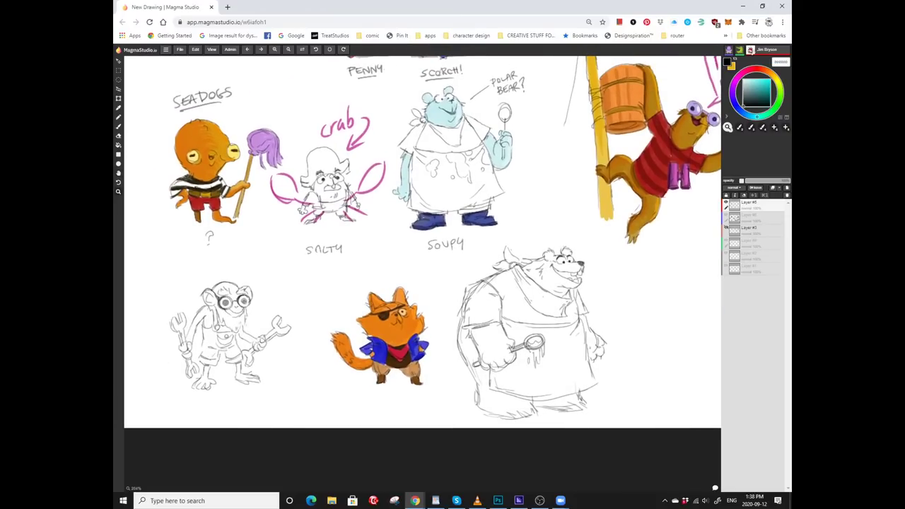
{"action": "scroll", "coordinate": [422, 242], "scroll_direction": "right", "scroll_amount": 3}
{"action": "scroll", "coordinate": [422, 242], "scroll_direction": "down", "scroll_amount": 1}
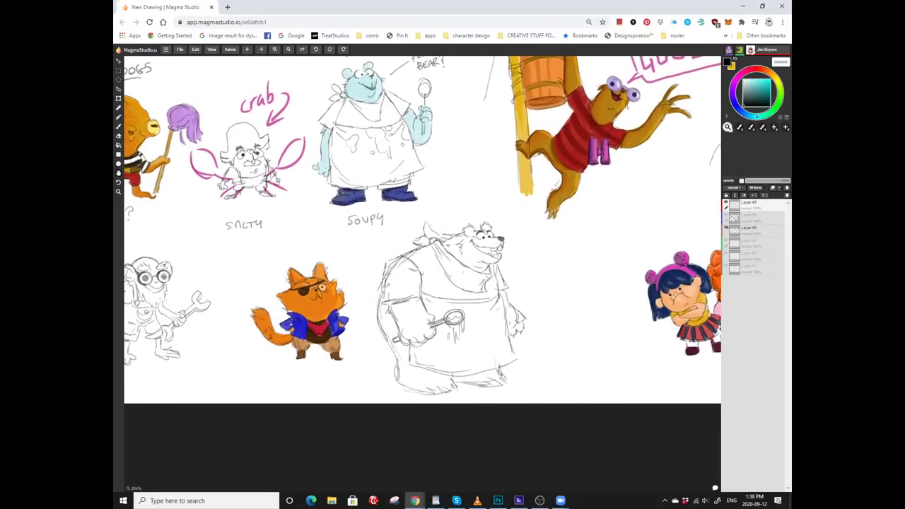
{"action": "scroll", "coordinate": [422, 242], "scroll_direction": "left", "scroll_amount": 4}
{"action": "scroll", "coordinate": [422, 241], "scroll_direction": "up", "scroll_amount": 1}
{"action": "scroll", "coordinate": [437, 273], "scroll_direction": "up", "scroll_amount": 2}
{"action": "scroll", "coordinate": [436, 273], "scroll_direction": "right", "scroll_amount": 1}
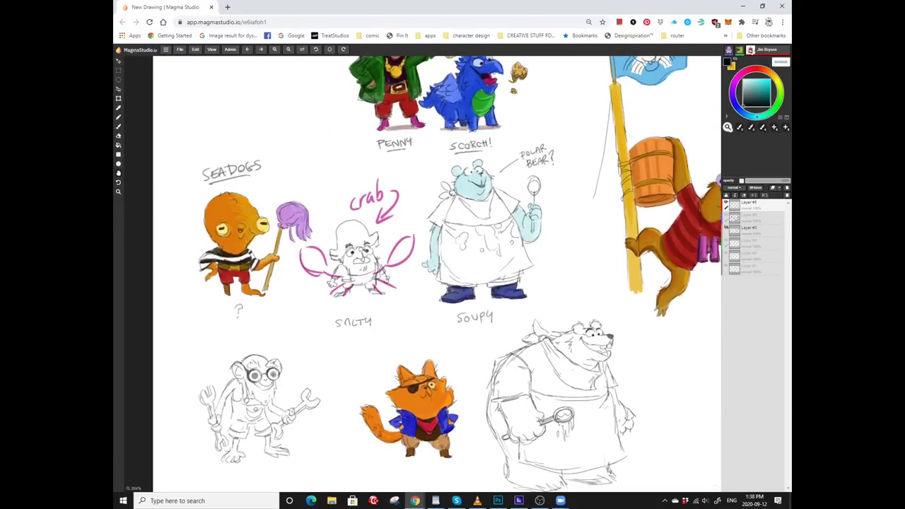
{"action": "scroll", "coordinate": [422, 274], "scroll_direction": "down", "scroll_amount": 1}
{"action": "scroll", "coordinate": [422, 273], "scroll_direction": "right", "scroll_amount": 5}
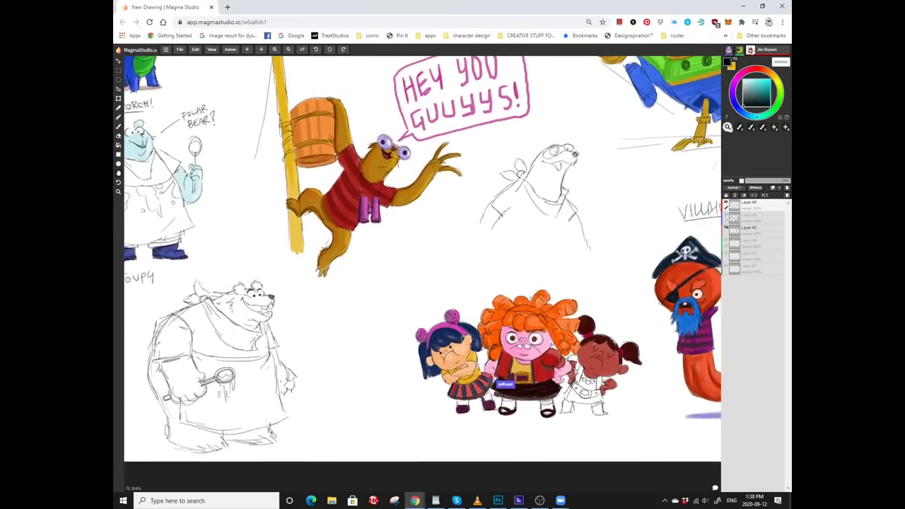
{"action": "scroll", "coordinate": [422, 271], "scroll_direction": "right", "scroll_amount": 4}
{"action": "scroll", "coordinate": [421, 271], "scroll_direction": "up", "scroll_amount": 1}
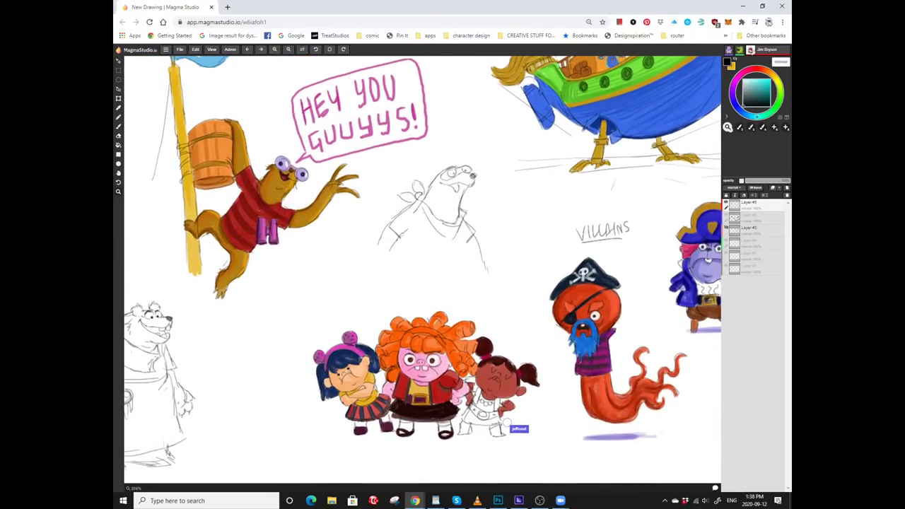
{"action": "key", "text": "b"}
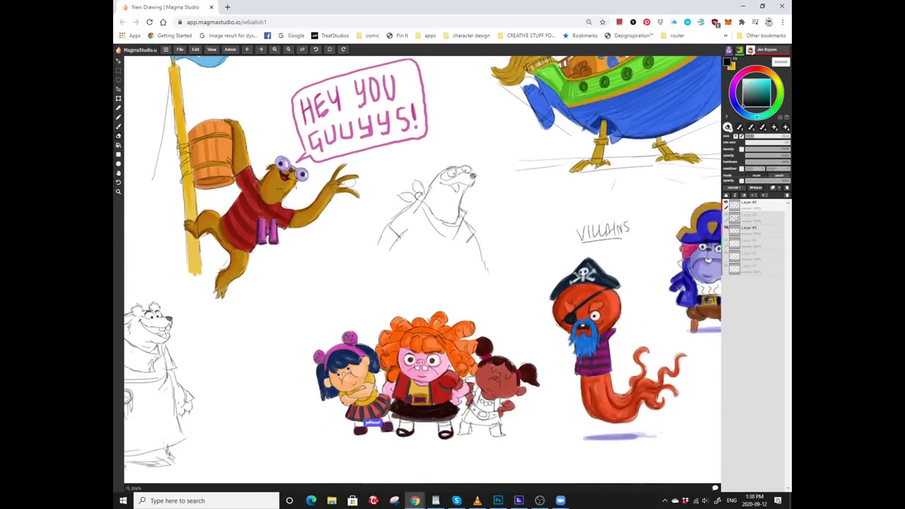
{"action": "scroll", "coordinate": [422, 270], "scroll_direction": "right", "scroll_amount": 4}
{"action": "scroll", "coordinate": [422, 270], "scroll_direction": "down", "scroll_amount": 1}
{"action": "scroll", "coordinate": [422, 270], "scroll_direction": "right", "scroll_amount": 4}
{"action": "scroll", "coordinate": [422, 270], "scroll_direction": "down", "scroll_amount": 1}
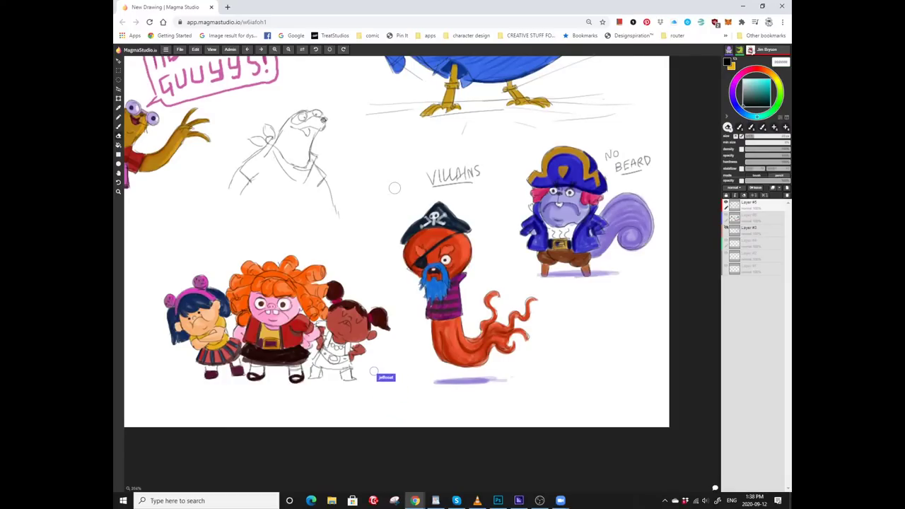
Sketch two roughly parallel curves for a new body form sweeping downward in the empty space below the purple pirate captain.
{"action": "scroll", "coordinate": [395, 188], "scroll_direction": "up", "scroll_amount": 3}
{"action": "scroll", "coordinate": [539, 335], "scroll_direction": "up", "scroll_amount": 3}
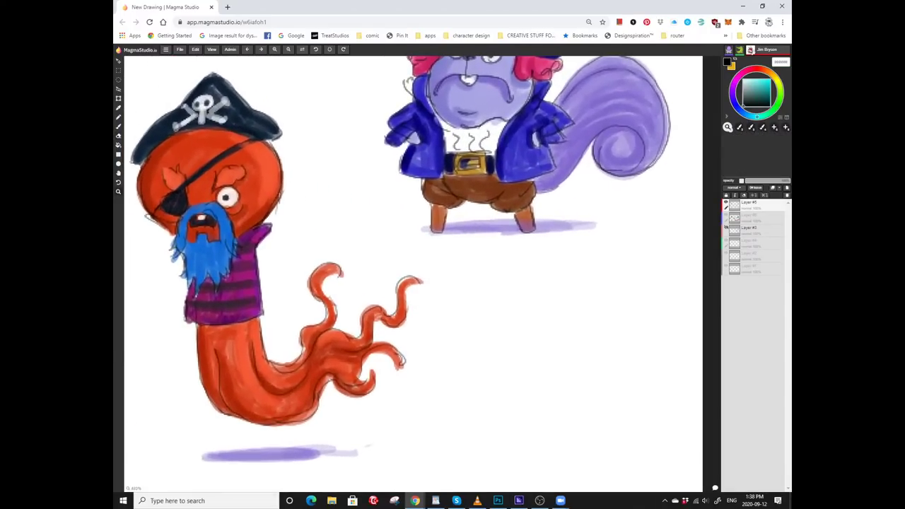
{"action": "key", "text": "b"}
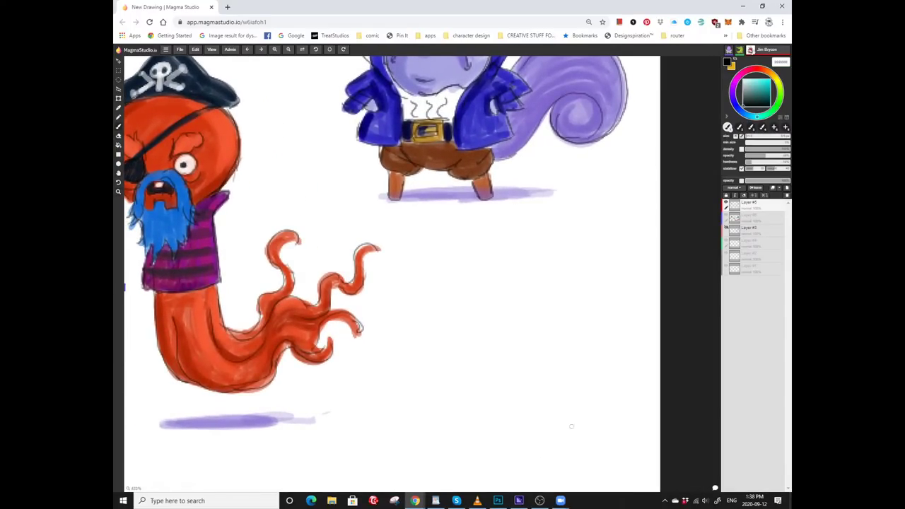
{"action": "mouse_move", "coordinate": [556, 431]}
{"action": "left_mouse_down"}
{"action": "mouse_move", "coordinate": [535, 419]}
{"action": "mouse_move", "coordinate": [532, 386]}
{"action": "mouse_move", "coordinate": [549, 339]}
{"action": "left_mouse_up"}
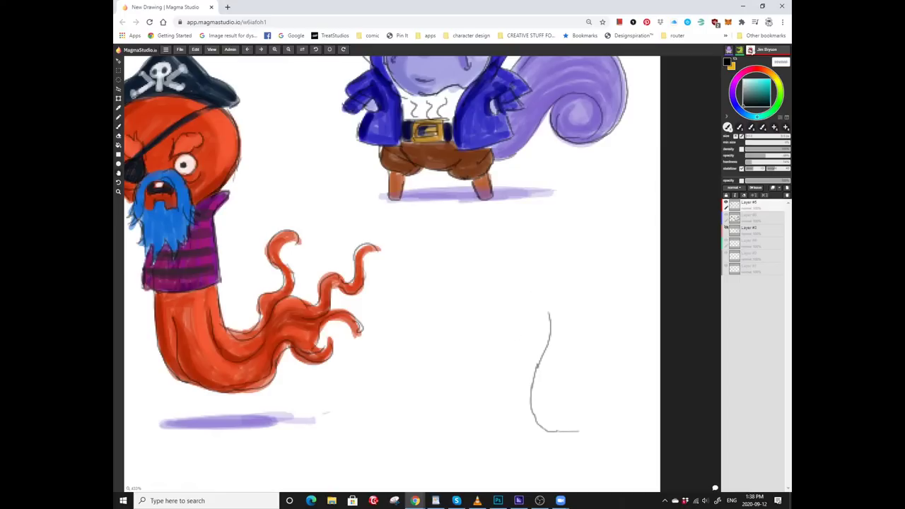
{"action": "scroll", "coordinate": [549, 332], "scroll_direction": "up", "scroll_amount": 1}
{"action": "mouse_move", "coordinate": [513, 363]}
{"action": "left_mouse_down"}
{"action": "mouse_move", "coordinate": [492, 457]}
{"action": "mouse_move", "coordinate": [527, 460]}
{"action": "left_mouse_up"}
Draw the new form's lower end bending sideways, with a humped upper contour, a small inner hook and a rounded tip.
{"action": "scroll", "coordinate": [495, 442], "scroll_direction": "right", "scroll_amount": 2}
{"action": "scroll", "coordinate": [494, 441], "scroll_direction": "down", "scroll_amount": 1}
{"action": "scroll", "coordinate": [531, 457], "scroll_direction": "right", "scroll_amount": 1}
{"action": "mouse_move", "coordinate": [475, 419]}
{"action": "left_mouse_down"}
{"action": "mouse_move", "coordinate": [511, 412]}
{"action": "mouse_move", "coordinate": [546, 438]}
{"action": "left_mouse_up"}
{"action": "scroll", "coordinate": [546, 438], "scroll_direction": "right", "scroll_amount": 1}
{"action": "scroll", "coordinate": [545, 438], "scroll_direction": "down", "scroll_amount": 1}
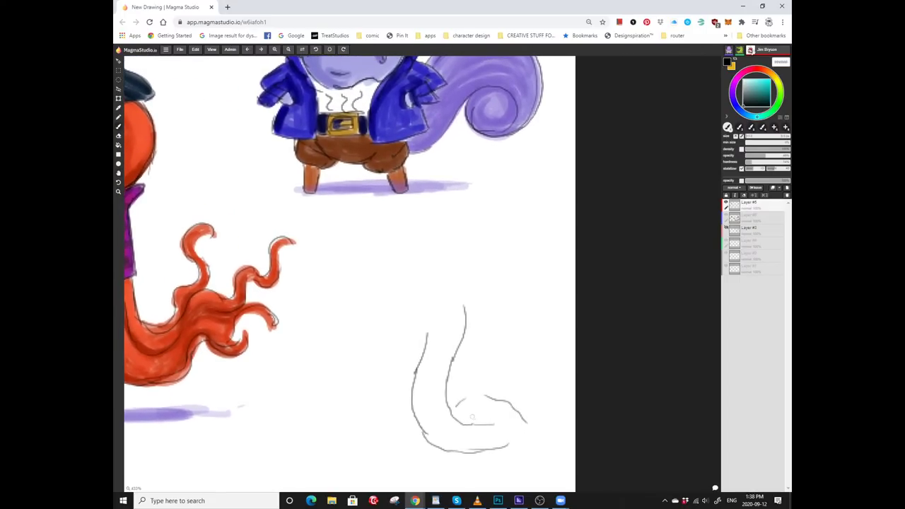
{"action": "left_click_drag", "start_coordinate": [472, 418], "coordinate": [498, 424]}
{"action": "scroll", "coordinate": [502, 396], "scroll_direction": "up", "scroll_amount": 1}
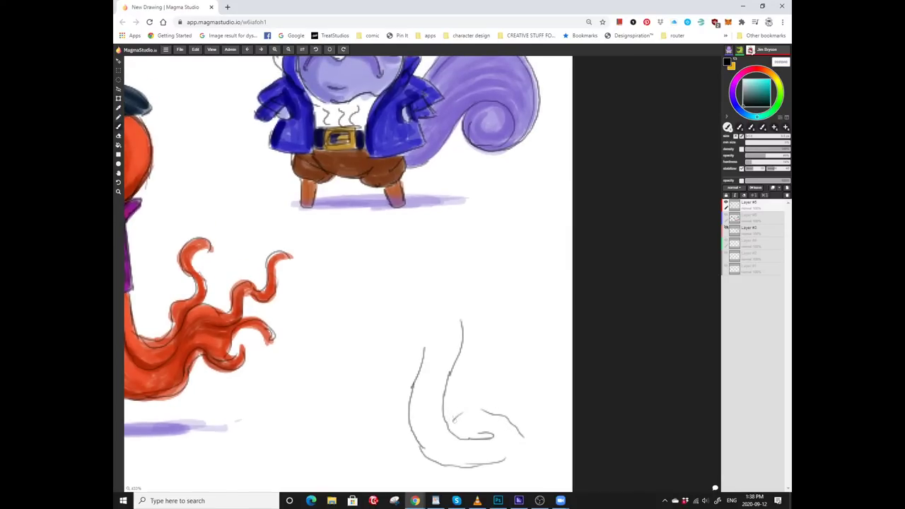
{"action": "left_click_drag", "start_coordinate": [495, 444], "coordinate": [534, 458]}
{"action": "scroll", "coordinate": [494, 396], "scroll_direction": "up", "scroll_amount": 1}
{"action": "scroll", "coordinate": [494, 395], "scroll_direction": "left", "scroll_amount": 1}
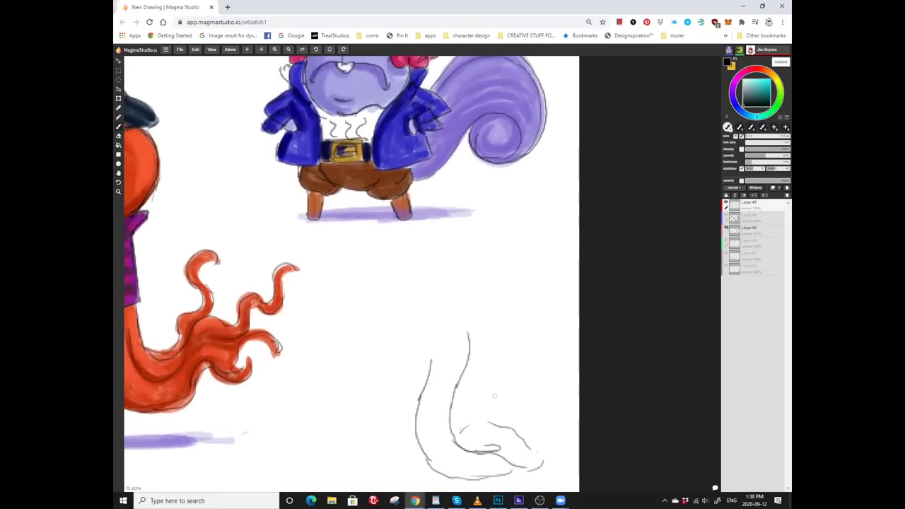
Draw the coil's rounded outer contour around the tapered lower end and a low arch joining it to the neck.
{"action": "mouse_move", "coordinate": [485, 419]}
{"action": "left_mouse_down"}
{"action": "mouse_move", "coordinate": [512, 415]}
{"action": "mouse_move", "coordinate": [550, 456]}
{"action": "left_mouse_up"}
{"action": "scroll", "coordinate": [352, 274], "scroll_direction": "down", "scroll_amount": 1}
{"action": "scroll", "coordinate": [352, 274], "scroll_direction": "right", "scroll_amount": 1}
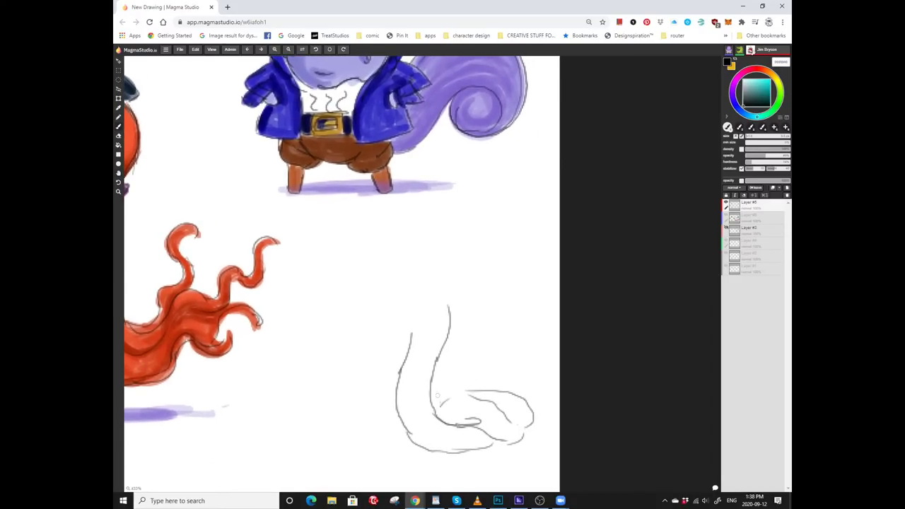
{"action": "left_click_drag", "start_coordinate": [437, 396], "coordinate": [481, 380]}
{"action": "scroll", "coordinate": [480, 382], "scroll_direction": "down", "scroll_amount": 1}
{"action": "scroll", "coordinate": [339, 275], "scroll_direction": "down", "scroll_amount": 1}
{"action": "scroll", "coordinate": [339, 276], "scroll_direction": "left", "scroll_amount": 3}
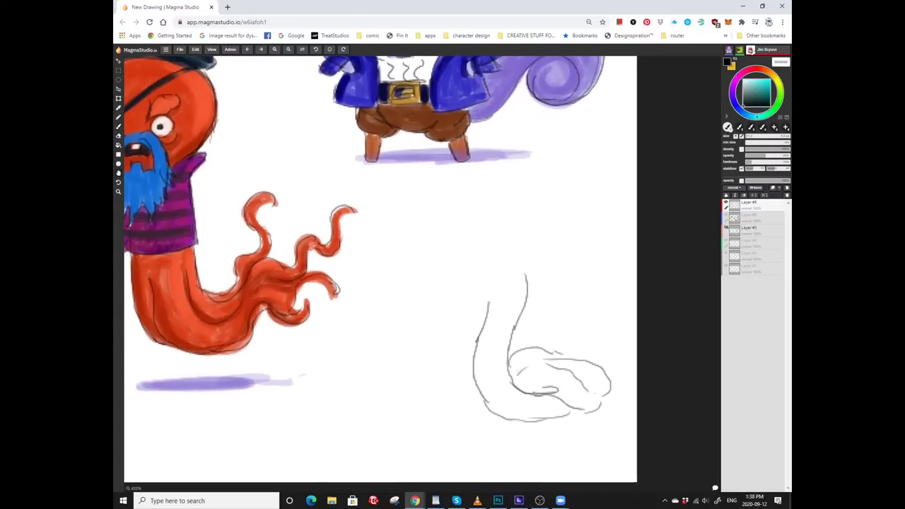
Extend both neck contours upward and sketch the sloping top of a snout above them.
{"action": "scroll", "coordinate": [386, 274], "scroll_direction": "up", "scroll_amount": 1}
{"action": "scroll", "coordinate": [385, 274], "scroll_direction": "left", "scroll_amount": 1}
{"action": "scroll", "coordinate": [513, 283], "scroll_direction": "up", "scroll_amount": 1}
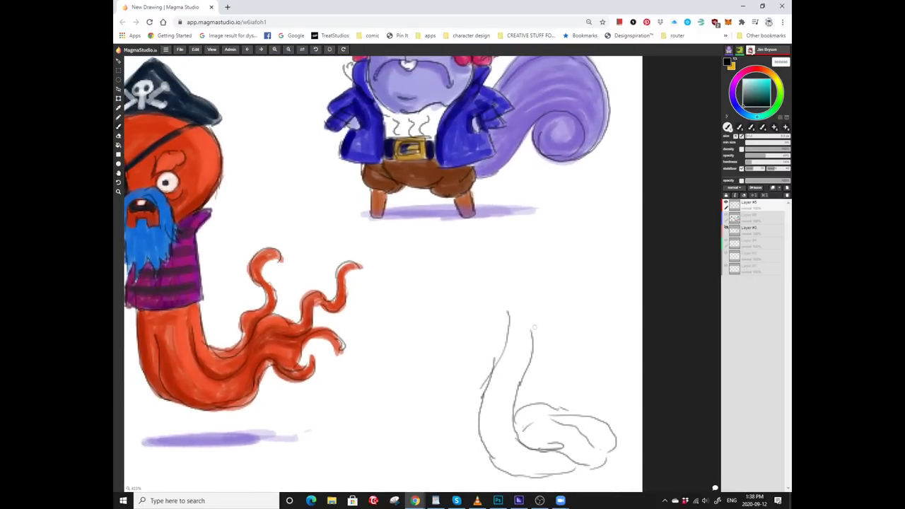
{"action": "scroll", "coordinate": [537, 297], "scroll_direction": "up", "scroll_amount": 1}
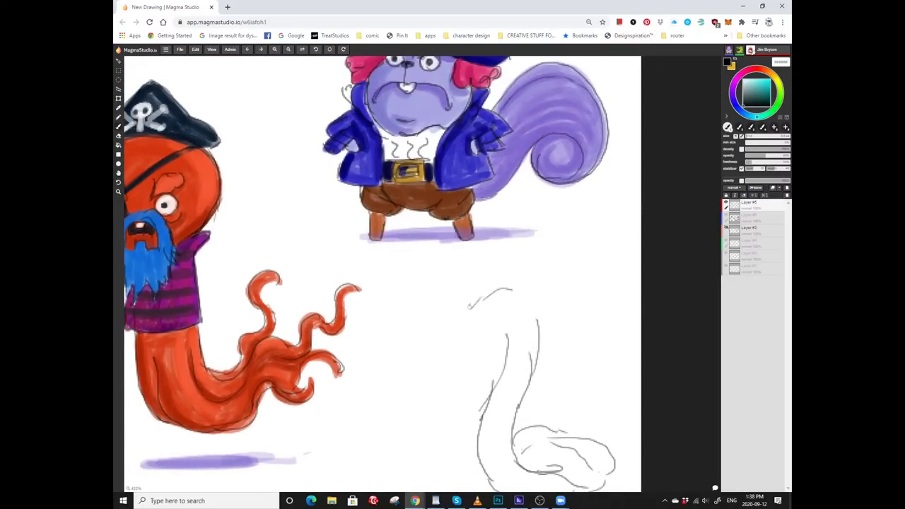
Draw the snake's mouth line and short lower jaw, and rework the pointed snout tip into a blunt rounded nose.
{"action": "scroll", "coordinate": [470, 285], "scroll_direction": "down", "scroll_amount": 2}
{"action": "scroll", "coordinate": [470, 285], "scroll_direction": "right", "scroll_amount": 1}
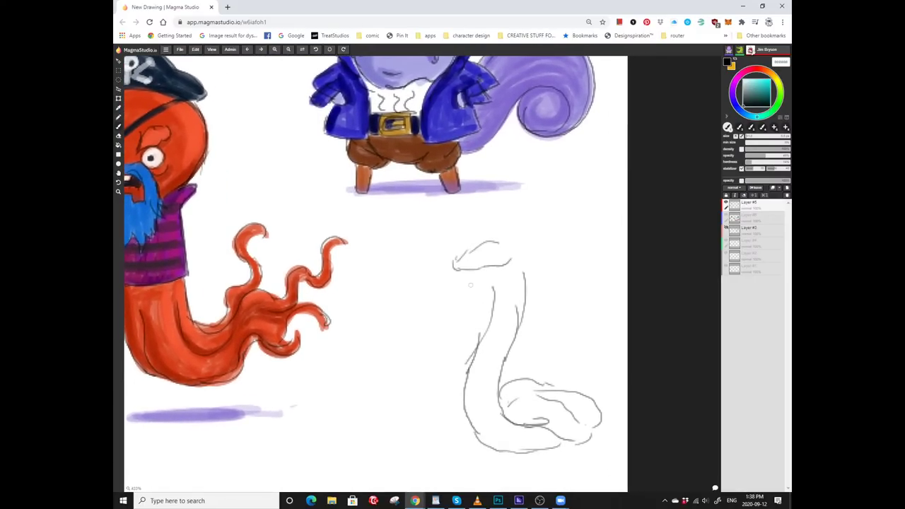
{"action": "scroll", "coordinate": [495, 247], "scroll_direction": "up", "scroll_amount": 1}
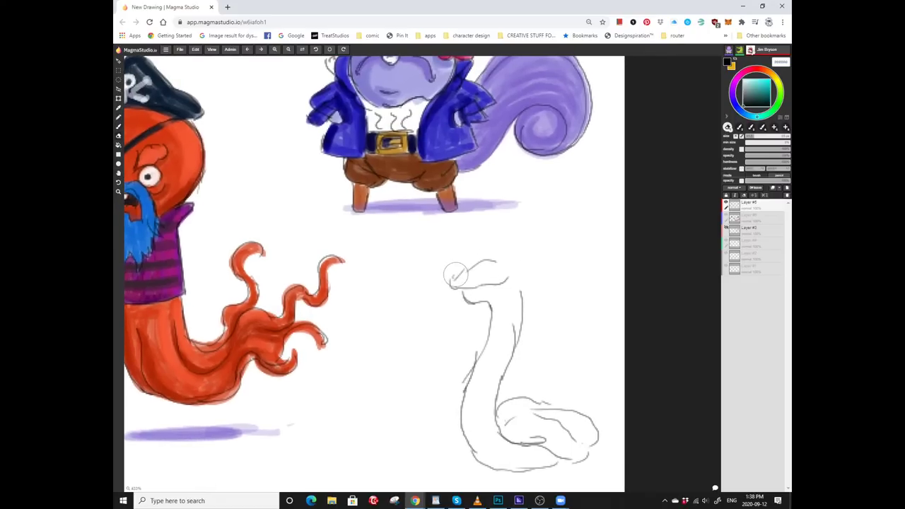
{"action": "scroll", "coordinate": [486, 260], "scroll_direction": "up", "scroll_amount": 1}
{"action": "scroll", "coordinate": [486, 260], "scroll_direction": "right", "scroll_amount": 1}
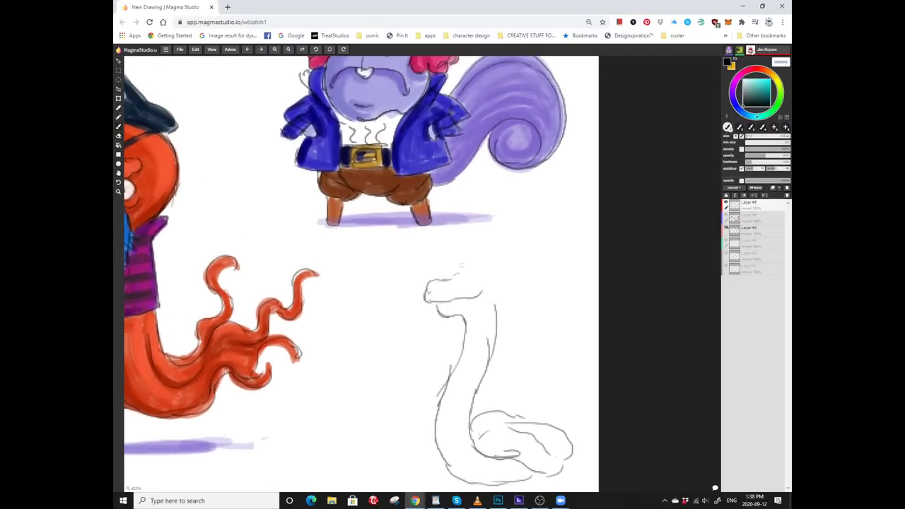
Outline the top of the snake's head and curve the back of the head down into the neck.
{"action": "scroll", "coordinate": [486, 261], "scroll_direction": "down", "scroll_amount": 2}
{"action": "scroll", "coordinate": [487, 260], "scroll_direction": "up", "scroll_amount": 1}
{"action": "scroll", "coordinate": [486, 260], "scroll_direction": "right", "scroll_amount": 1}
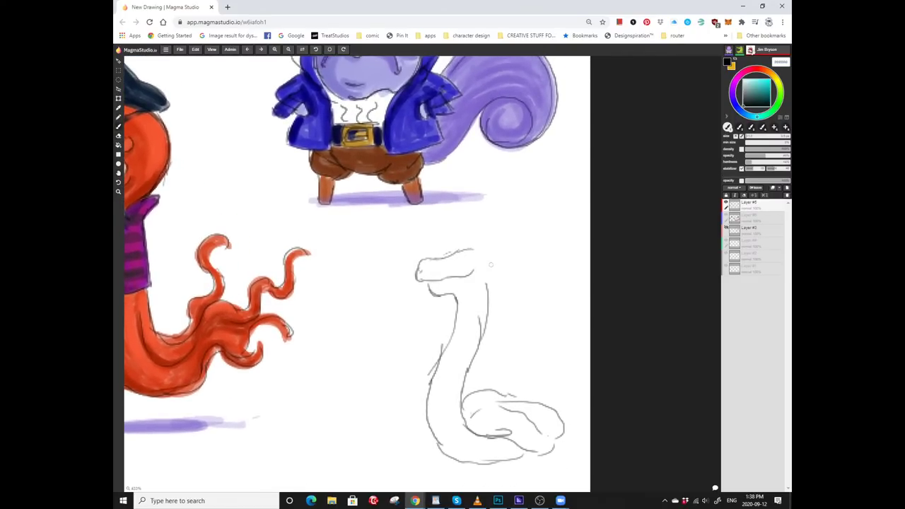
{"action": "scroll", "coordinate": [488, 283], "scroll_direction": "left", "scroll_amount": 1}
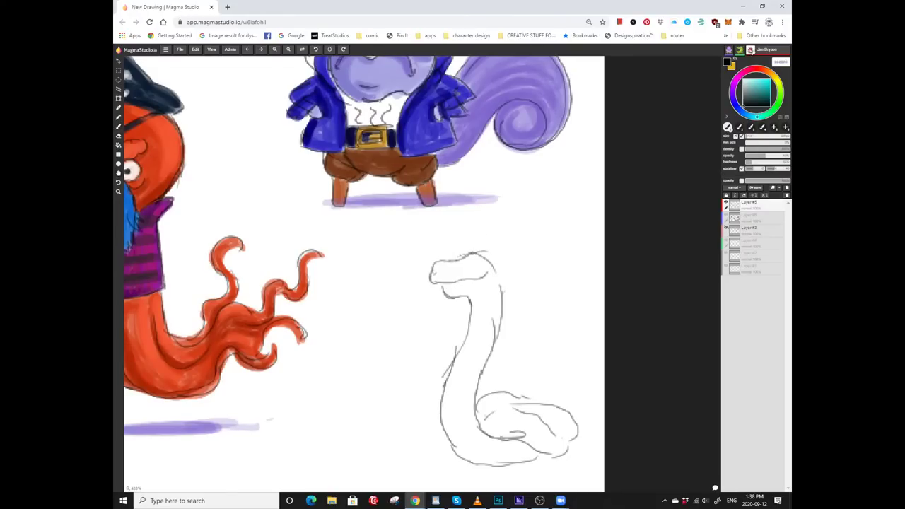
{"action": "scroll", "coordinate": [476, 247], "scroll_direction": "up", "scroll_amount": 1}
{"action": "scroll", "coordinate": [461, 248], "scroll_direction": "up", "scroll_amount": 1}
{"action": "scroll", "coordinate": [462, 248], "scroll_direction": "right", "scroll_amount": 1}
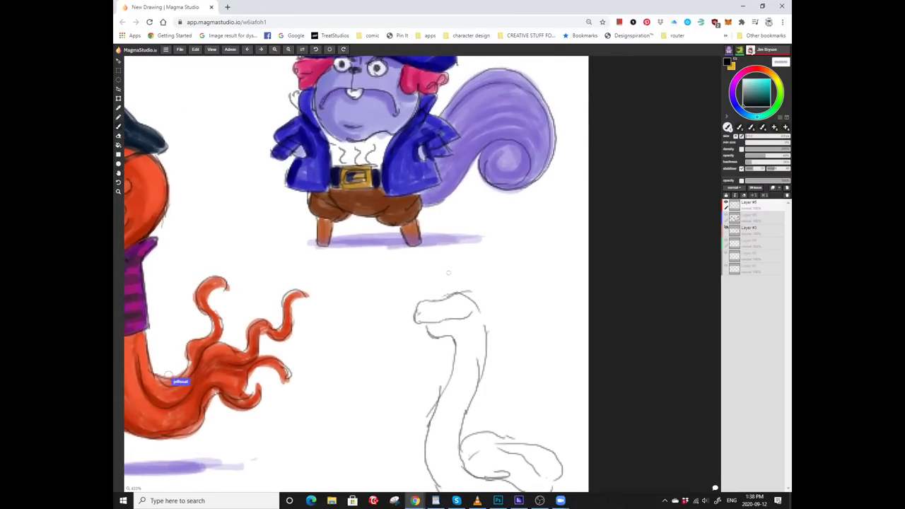
Sketch a tall pointed bandana on the snake's head, with a knot and loose tails behind it.
{"action": "scroll", "coordinate": [447, 272], "scroll_direction": "down", "scroll_amount": 1}
{"action": "scroll", "coordinate": [448, 272], "scroll_direction": "right", "scroll_amount": 1}
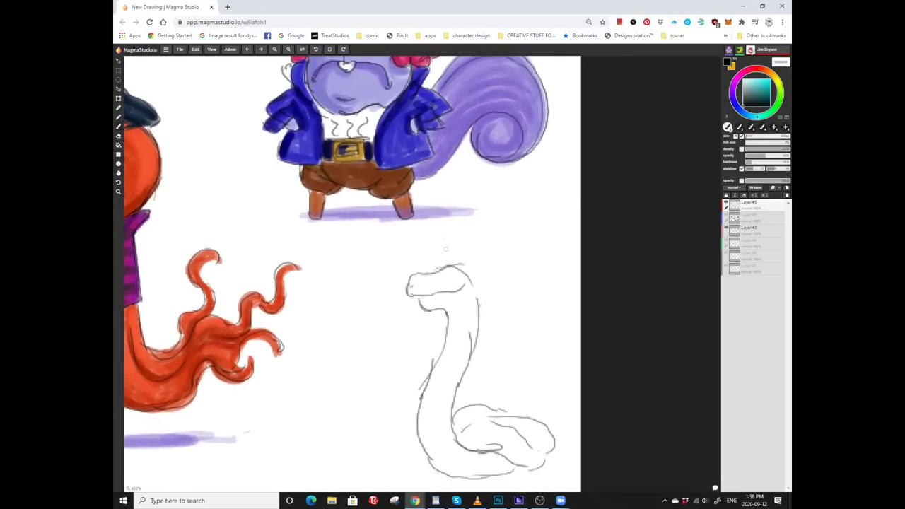
{"action": "left_click_drag", "start_coordinate": [452, 238], "coordinate": [436, 263]}
{"action": "mouse_move", "coordinate": [458, 230]}
{"action": "left_mouse_down"}
{"action": "mouse_move", "coordinate": [496, 291]}
{"action": "mouse_move", "coordinate": [488, 294]}
{"action": "left_mouse_up"}
{"action": "scroll", "coordinate": [488, 295], "scroll_direction": "down", "scroll_amount": 1}
{"action": "scroll", "coordinate": [488, 294], "scroll_direction": "right", "scroll_amount": 1}
{"action": "mouse_move", "coordinate": [480, 261]}
{"action": "left_mouse_down"}
{"action": "mouse_move", "coordinate": [498, 276]}
{"action": "mouse_move", "coordinate": [475, 262]}
{"action": "mouse_move", "coordinate": [488, 274]}
{"action": "mouse_move", "coordinate": [472, 288]}
{"action": "left_mouse_up"}
{"action": "scroll", "coordinate": [486, 248], "scroll_direction": "up", "scroll_amount": 1}
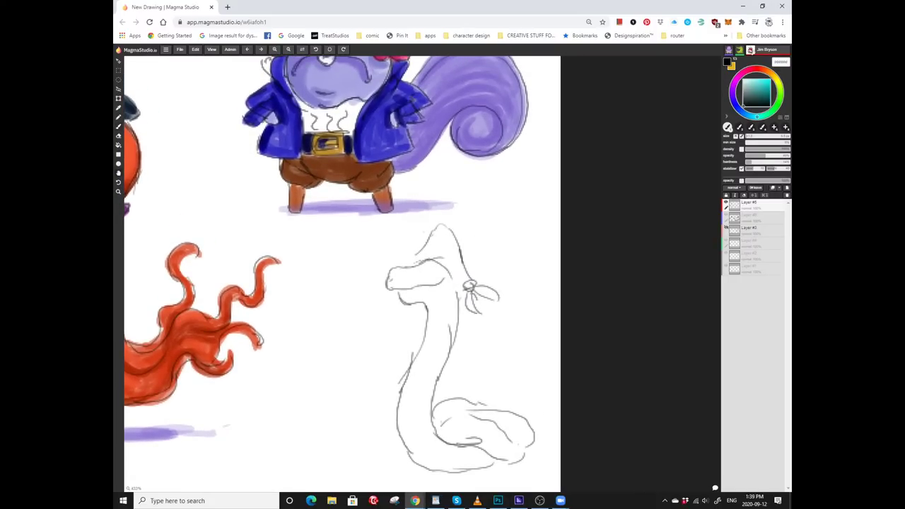
Draw two bulging eyes with small pupils and a slanted brow below the bandana.
{"action": "scroll", "coordinate": [463, 261], "scroll_direction": "down", "scroll_amount": 1}
{"action": "scroll", "coordinate": [464, 260], "scroll_direction": "left", "scroll_amount": 1}
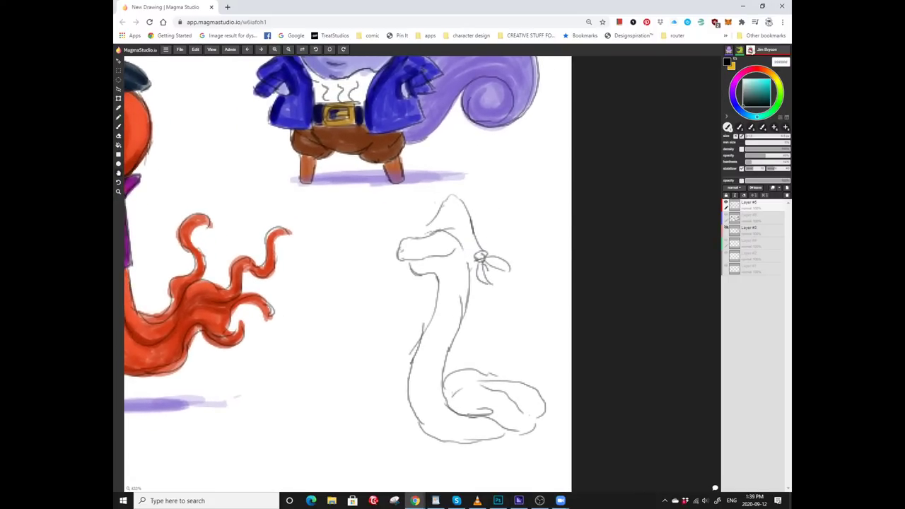
{"action": "scroll", "coordinate": [464, 260], "scroll_direction": "up", "scroll_amount": 1}
{"action": "scroll", "coordinate": [463, 260], "scroll_direction": "left", "scroll_amount": 1}
{"action": "scroll", "coordinate": [464, 260], "scroll_direction": "up", "scroll_amount": 1}
{"action": "scroll", "coordinate": [464, 260], "scroll_direction": "left", "scroll_amount": 1}
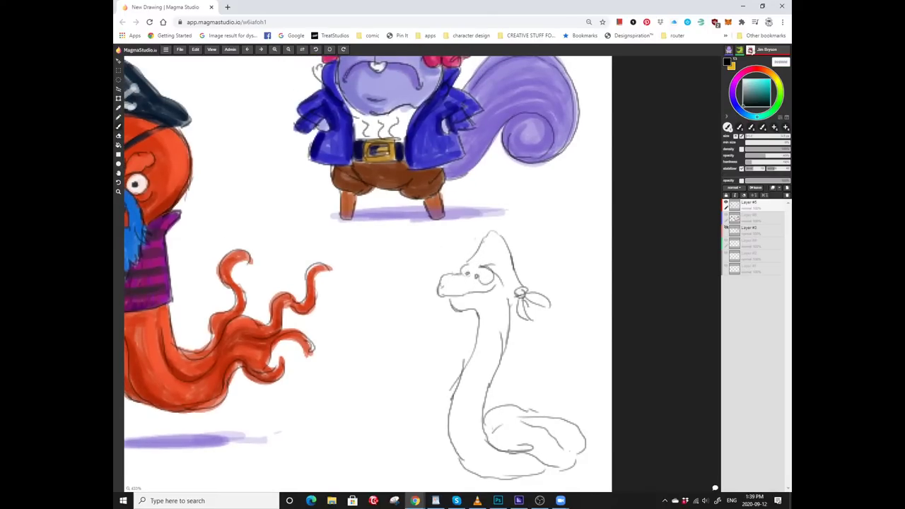
Add two blunt teeth in the snake's open mouth and a small crease at the mouth corner.
{"action": "scroll", "coordinate": [464, 261], "scroll_direction": "down", "scroll_amount": 1}
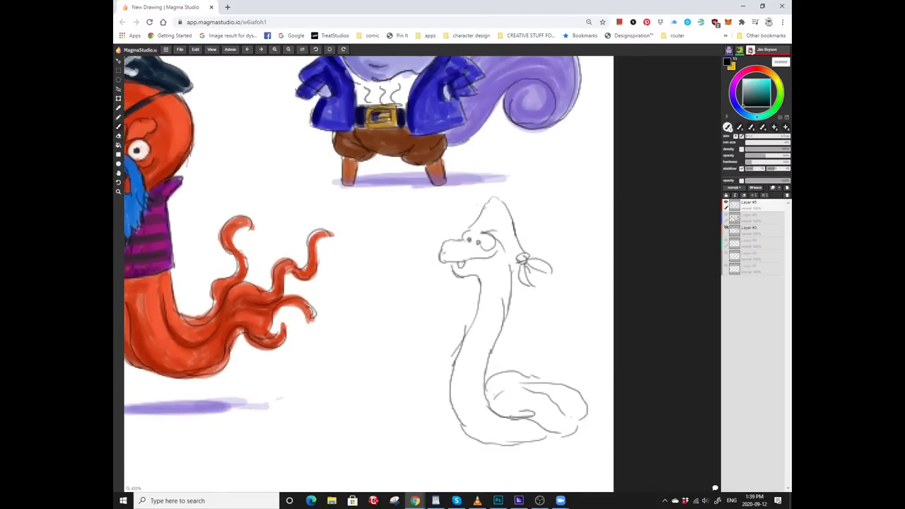
{"action": "scroll", "coordinate": [467, 264], "scroll_direction": "up", "scroll_amount": 1}
{"action": "scroll", "coordinate": [467, 264], "scroll_direction": "right", "scroll_amount": 1}
{"action": "scroll", "coordinate": [467, 265], "scroll_direction": "down", "scroll_amount": 1}
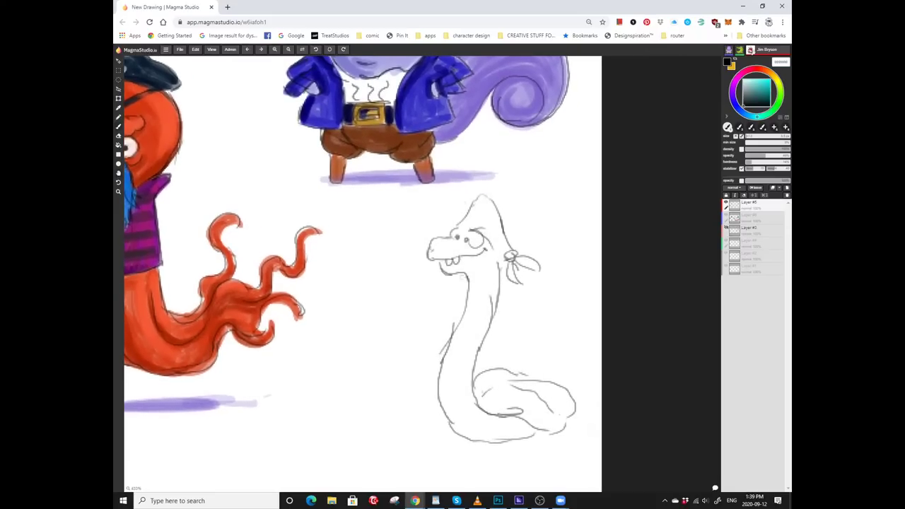
Draw the belly line down the length of the snake's neck and reinforce the outer curve at its base.
{"action": "mouse_move", "coordinate": [477, 300]}
{"action": "left_mouse_down"}
{"action": "mouse_move", "coordinate": [459, 369]}
{"action": "mouse_move", "coordinate": [475, 427]}
{"action": "left_mouse_up"}
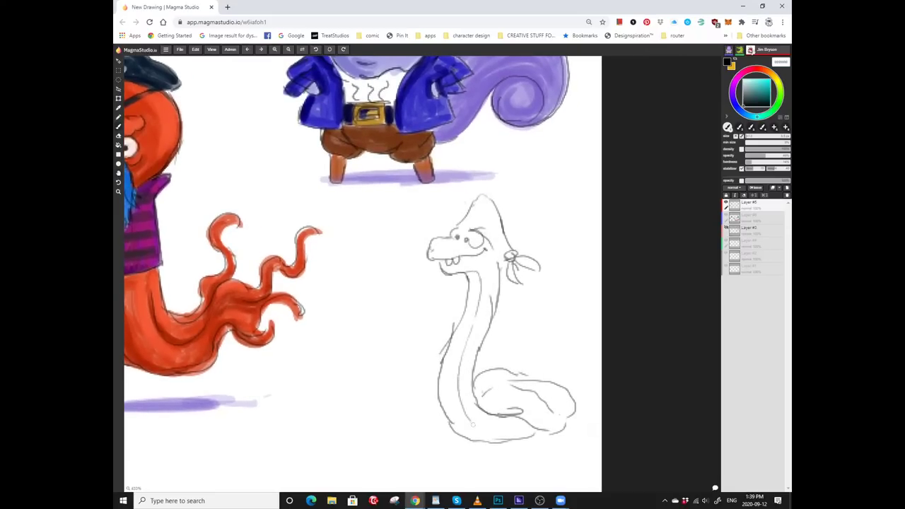
{"action": "scroll", "coordinate": [362, 273], "scroll_direction": "down", "scroll_amount": 1}
{"action": "scroll", "coordinate": [362, 273], "scroll_direction": "left", "scroll_amount": 1}
{"action": "mouse_move", "coordinate": [461, 356]}
{"action": "left_mouse_down"}
{"action": "mouse_move", "coordinate": [451, 393]}
{"action": "mouse_move", "coordinate": [469, 421]}
{"action": "left_mouse_up"}
{"action": "scroll", "coordinate": [362, 272], "scroll_direction": "up", "scroll_amount": 1}
{"action": "scroll", "coordinate": [362, 273], "scroll_direction": "right", "scroll_amount": 1}
{"action": "scroll", "coordinate": [361, 273], "scroll_direction": "right", "scroll_amount": 1}
{"action": "scroll", "coordinate": [487, 332], "scroll_direction": "up", "scroll_amount": 1}
{"action": "scroll", "coordinate": [486, 332], "scroll_direction": "right", "scroll_amount": 1}
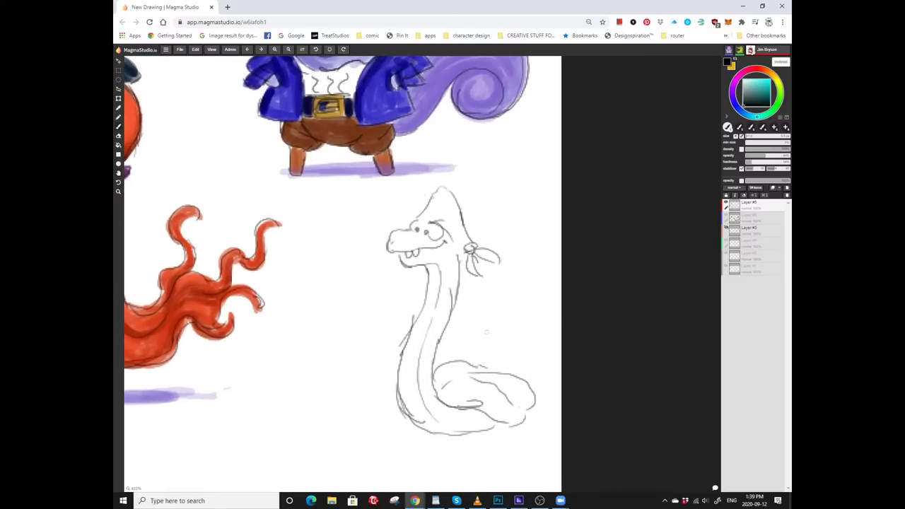
Strengthen the contour under the snake's base and erase most of the inner fold and upper outline of the coil.
{"action": "scroll", "coordinate": [342, 274], "scroll_direction": "down", "scroll_amount": 1}
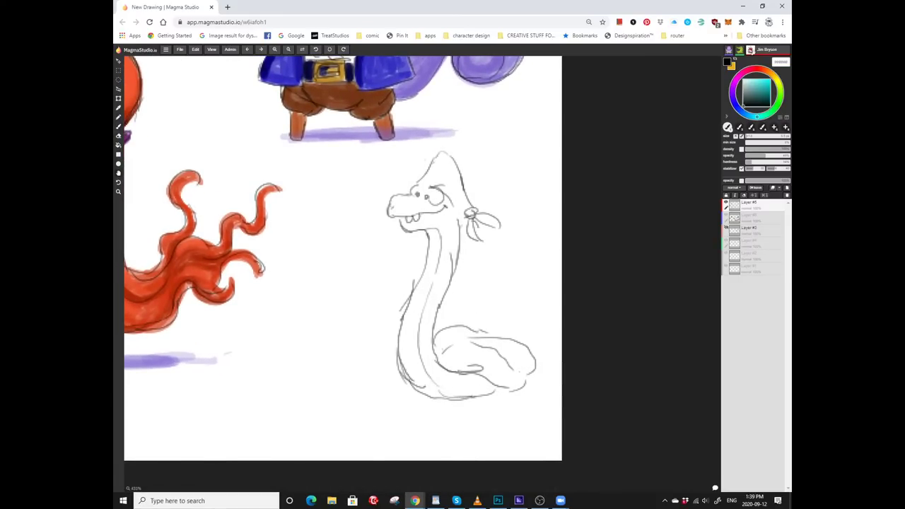
{"action": "scroll", "coordinate": [350, 267], "scroll_direction": "up", "scroll_amount": 1}
{"action": "scroll", "coordinate": [351, 267], "scroll_direction": "left", "scroll_amount": 1}
{"action": "scroll", "coordinate": [510, 338], "scroll_direction": "down", "scroll_amount": 1}
{"action": "scroll", "coordinate": [511, 338], "scroll_direction": "right", "scroll_amount": 1}
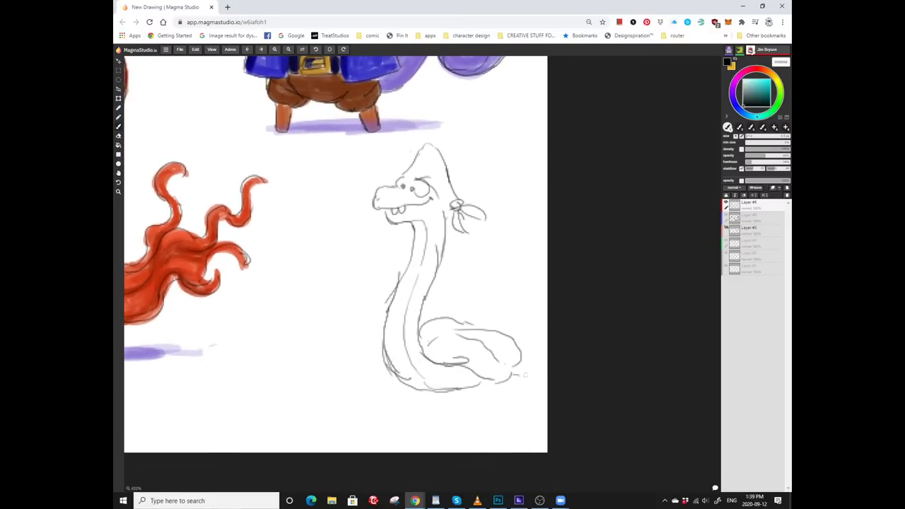
{"action": "scroll", "coordinate": [525, 375], "scroll_direction": "up", "scroll_amount": 1}
{"action": "scroll", "coordinate": [524, 375], "scroll_direction": "right", "scroll_amount": 1}
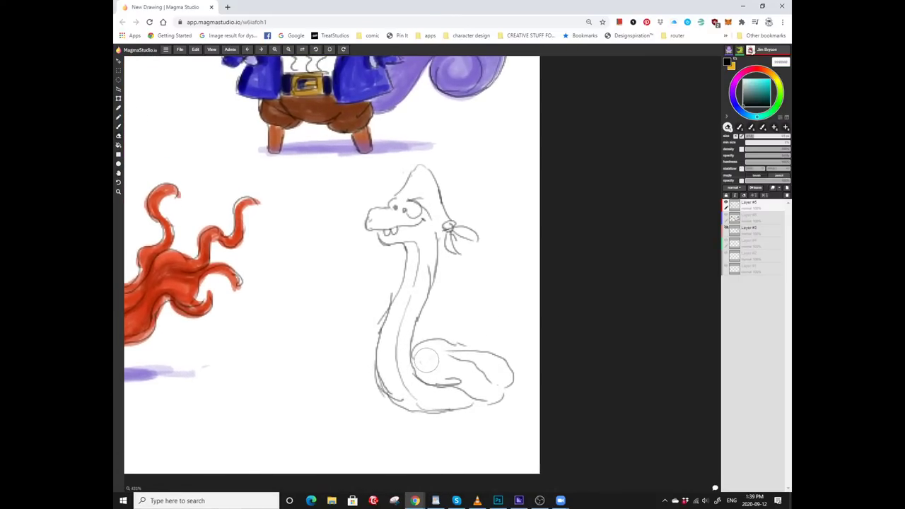
{"action": "scroll", "coordinate": [424, 362], "scroll_direction": "left", "scroll_amount": 1}
{"action": "scroll", "coordinate": [424, 361], "scroll_direction": "up", "scroll_amount": 1}
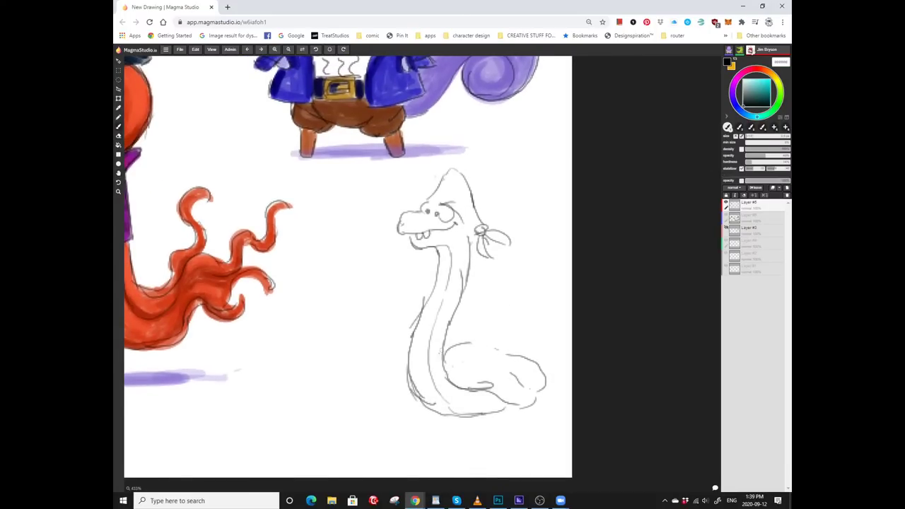
Redraw the coil with an arched front loop sloping down diagonally and a rounded bend behind it.
{"action": "scroll", "coordinate": [522, 381], "scroll_direction": "down", "scroll_amount": 1}
{"action": "scroll", "coordinate": [521, 382], "scroll_direction": "right", "scroll_amount": 1}
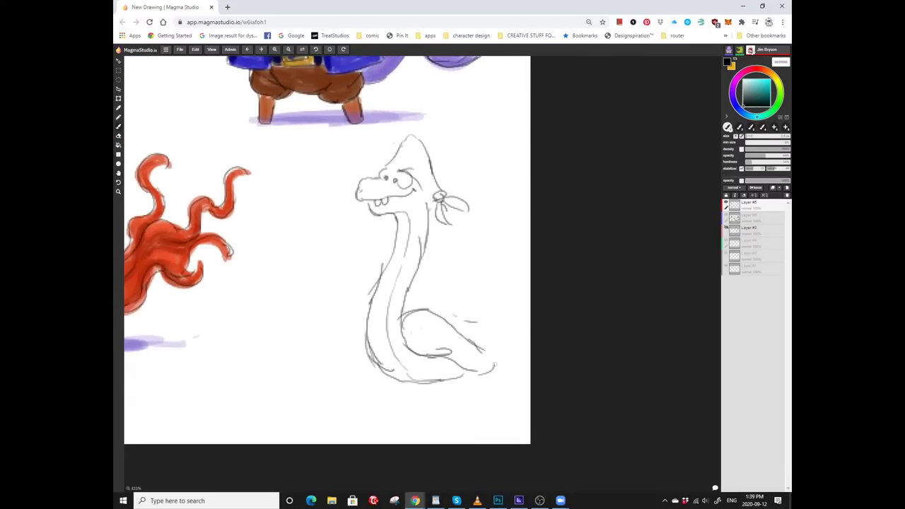
{"action": "scroll", "coordinate": [494, 365], "scroll_direction": "up", "scroll_amount": 1}
{"action": "scroll", "coordinate": [494, 365], "scroll_direction": "left", "scroll_amount": 1}
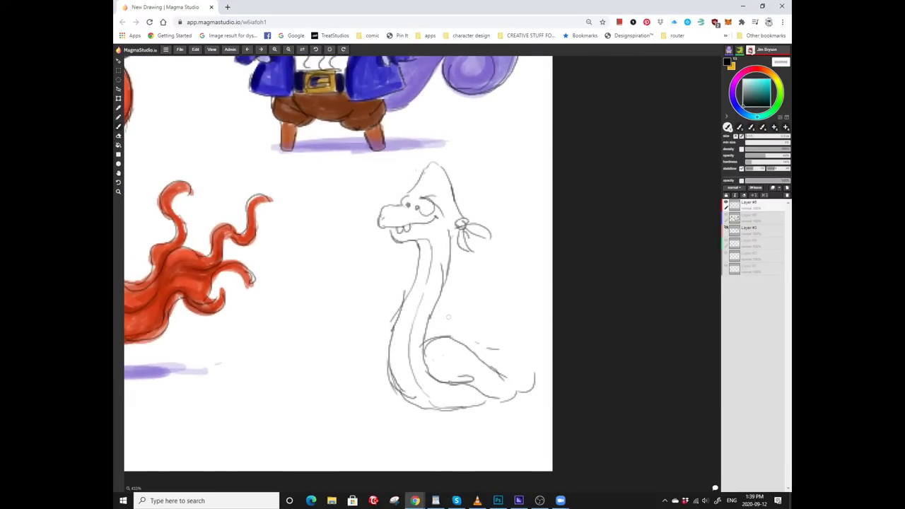
{"action": "scroll", "coordinate": [524, 396], "scroll_direction": "left", "scroll_amount": 1}
{"action": "scroll", "coordinate": [523, 396], "scroll_direction": "up", "scroll_amount": 1}
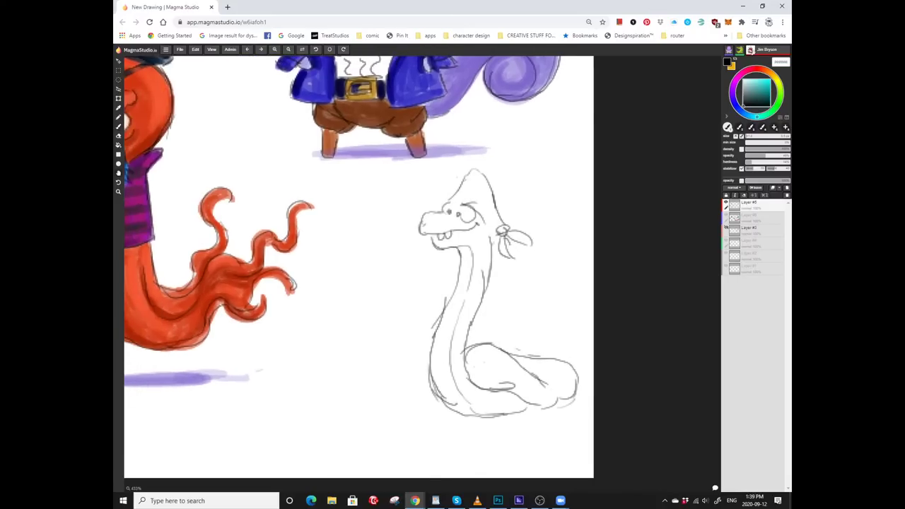
Draw a second arched body loop behind the front coil, running from the neck toward the rear bend.
{"action": "scroll", "coordinate": [505, 298], "scroll_direction": "down", "scroll_amount": 1}
{"action": "scroll", "coordinate": [506, 298], "scroll_direction": "right", "scroll_amount": 1}
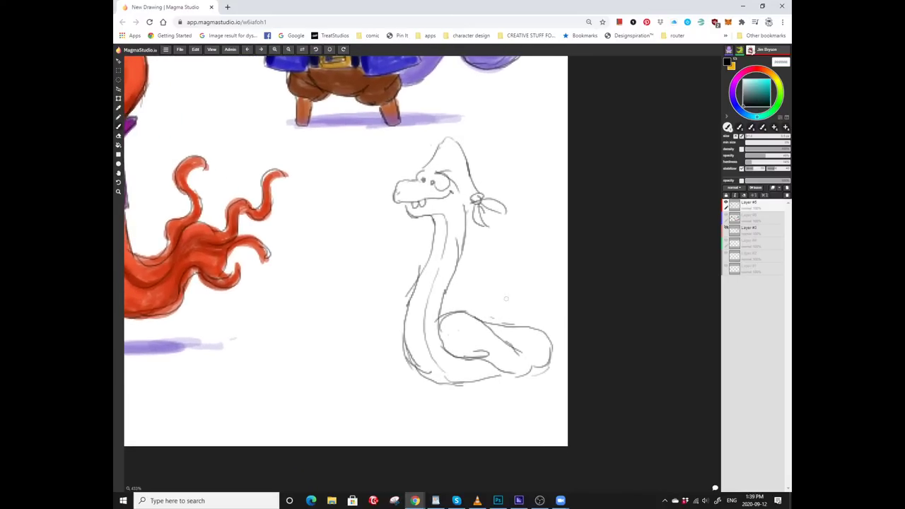
{"action": "mouse_move", "coordinate": [445, 301]}
{"action": "left_mouse_down"}
{"action": "mouse_move", "coordinate": [480, 292]}
{"action": "mouse_move", "coordinate": [525, 323]}
{"action": "left_mouse_up"}
{"action": "scroll", "coordinate": [506, 307], "scroll_direction": "up", "scroll_amount": 1}
{"action": "scroll", "coordinate": [505, 308], "scroll_direction": "right", "scroll_amount": 1}
{"action": "scroll", "coordinate": [505, 308], "scroll_direction": "right", "scroll_amount": 1}
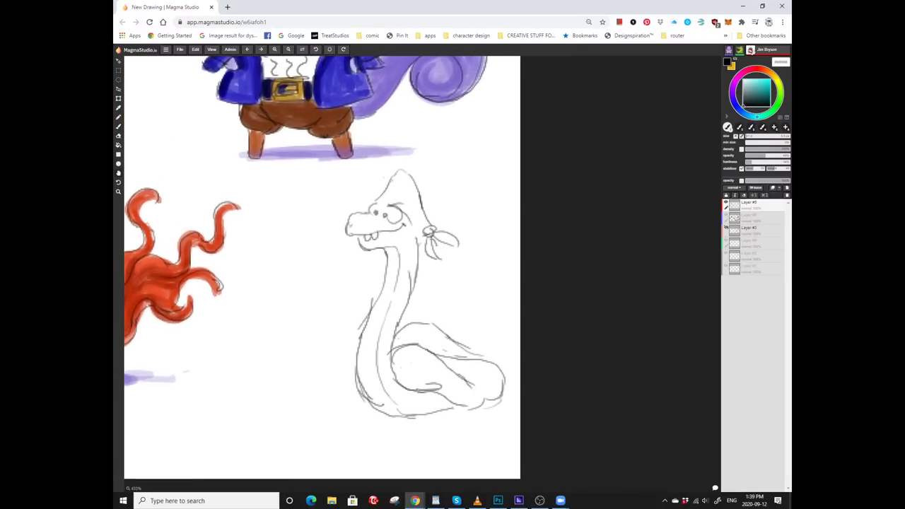
Thicken the rear bend of the coils and draw the tail curving upright from behind it.
{"action": "scroll", "coordinate": [505, 307], "scroll_direction": "up", "scroll_amount": 1}
{"action": "scroll", "coordinate": [505, 308], "scroll_direction": "left", "scroll_amount": 1}
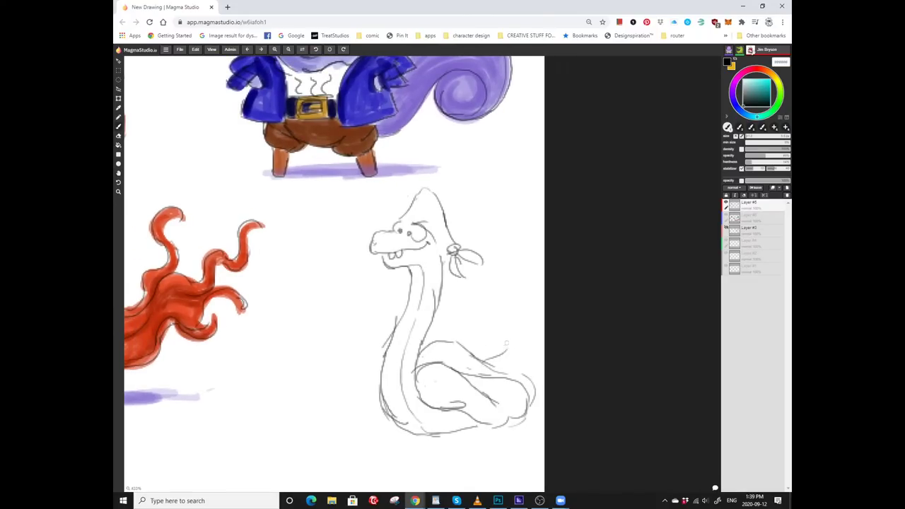
{"action": "left_click_drag", "start_coordinate": [516, 369], "coordinate": [520, 329]}
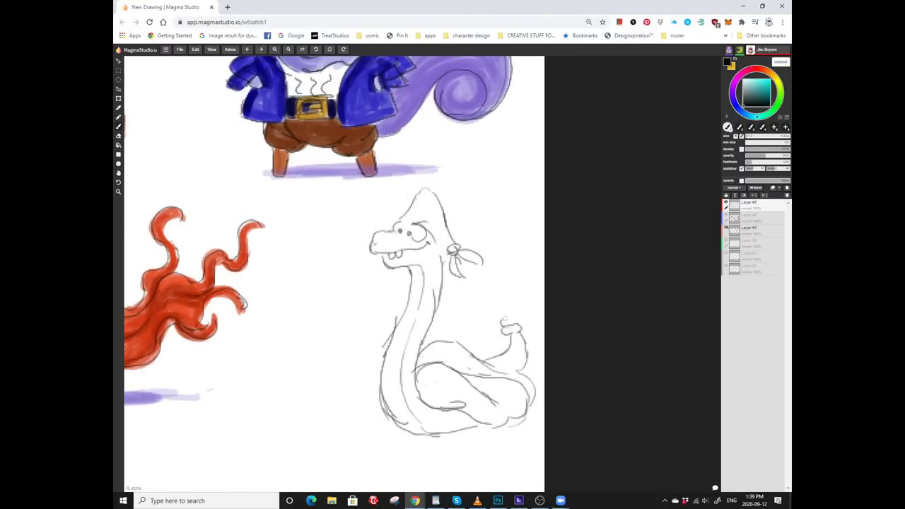
Stack rounded rattle segments up to a small tip on the tail and add curved motion marks on both sides.
{"action": "scroll", "coordinate": [503, 336], "scroll_direction": "up", "scroll_amount": 1}
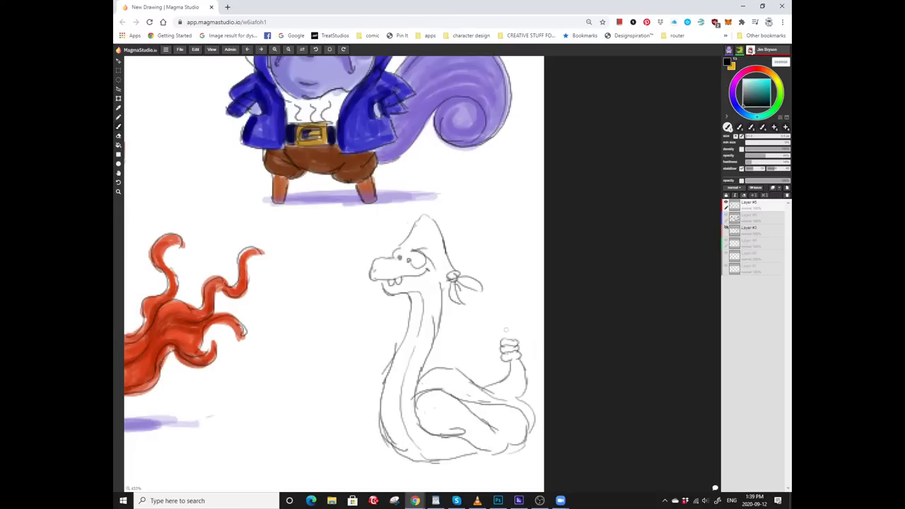
{"action": "left_click_drag", "start_coordinate": [505, 330], "coordinate": [511, 337]}
{"action": "scroll", "coordinate": [516, 283], "scroll_direction": "down", "scroll_amount": 1}
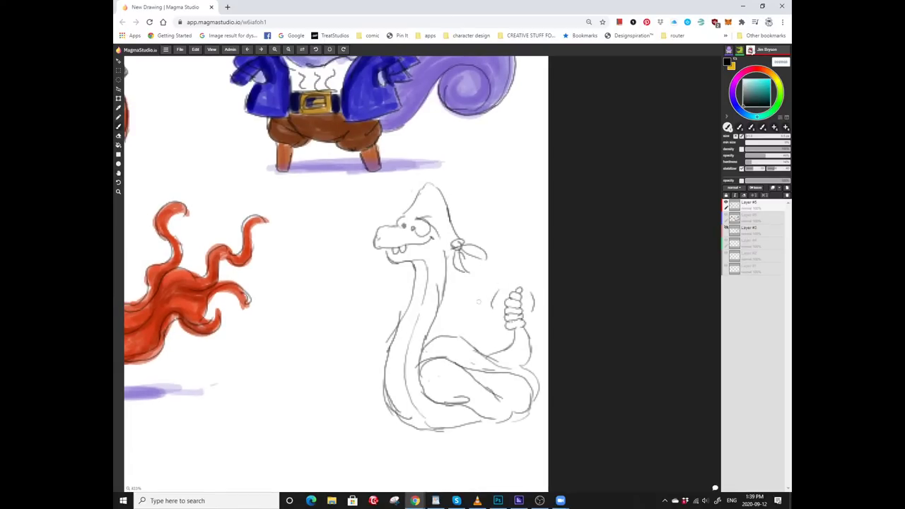
{"action": "scroll", "coordinate": [336, 274], "scroll_direction": "up", "scroll_amount": 2}
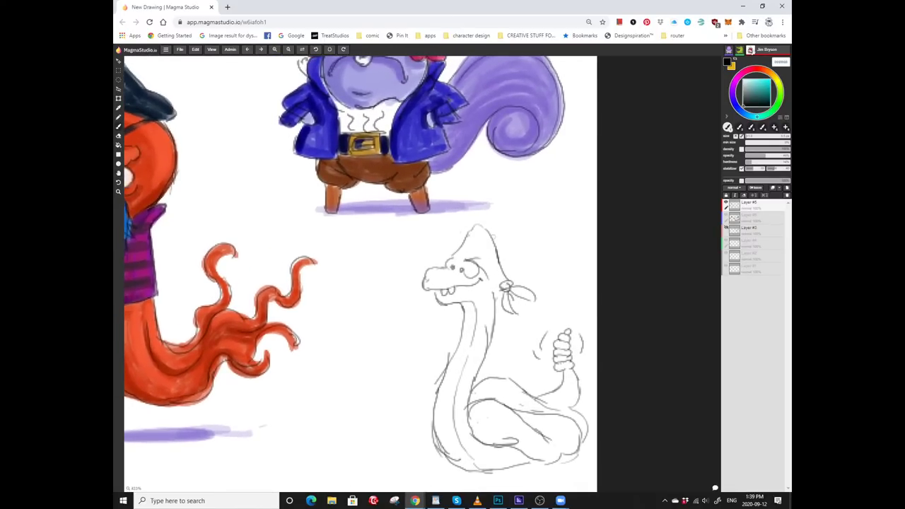
Add fold lines to the bandana beside the knot and refine its front edge above the eyes.
{"action": "scroll", "coordinate": [360, 274], "scroll_direction": "down", "scroll_amount": 1}
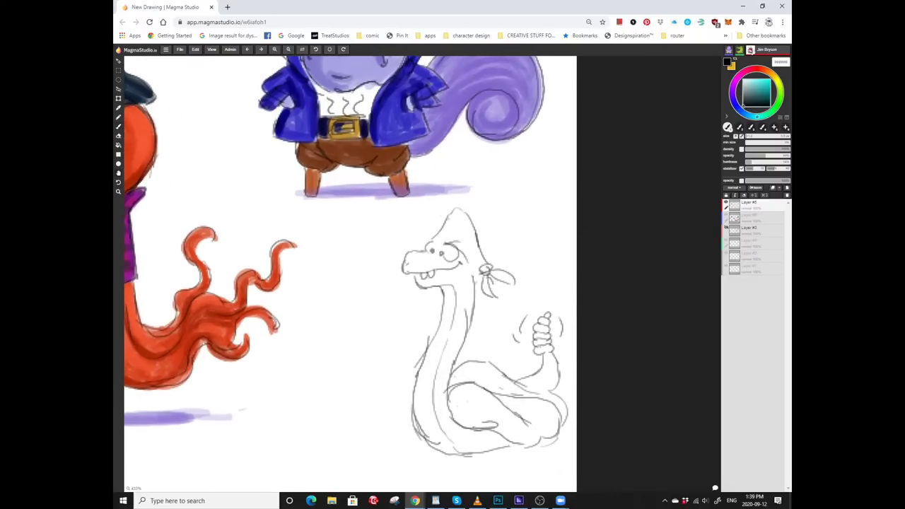
{"action": "scroll", "coordinate": [360, 273], "scroll_direction": "up", "scroll_amount": 2}
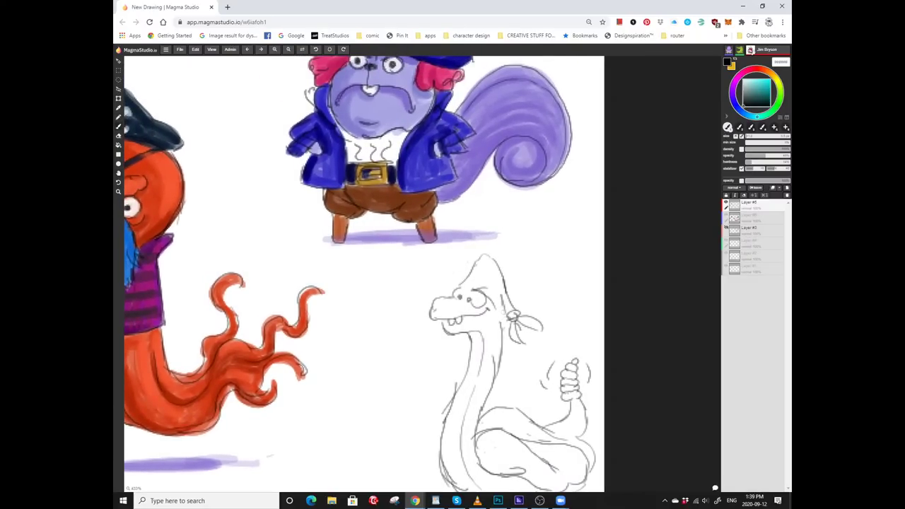
{"action": "scroll", "coordinate": [449, 285], "scroll_direction": "down", "scroll_amount": 2}
{"action": "scroll", "coordinate": [449, 285], "scroll_direction": "up", "scroll_amount": 2}
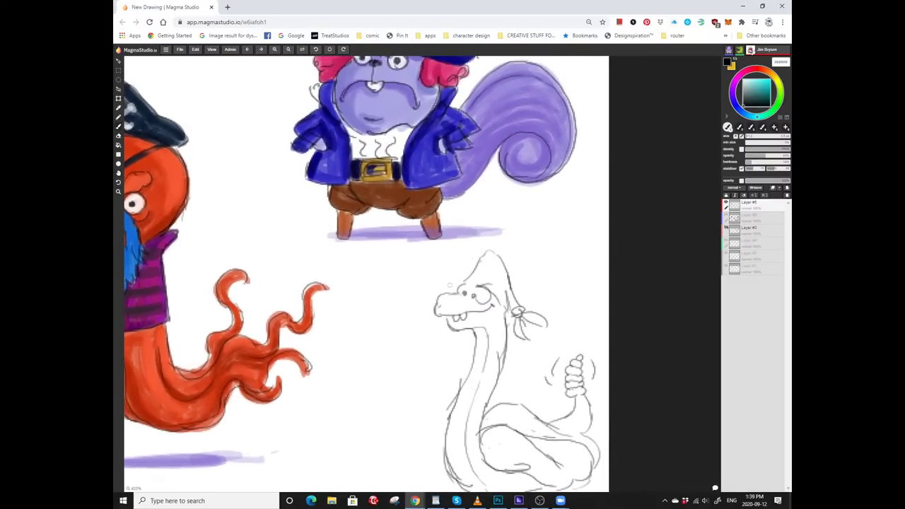
Erase the bandana's old knot and loose ends and redraw a small round knot behind the snake's jaw.
{"action": "scroll", "coordinate": [477, 269], "scroll_direction": "up", "scroll_amount": 1}
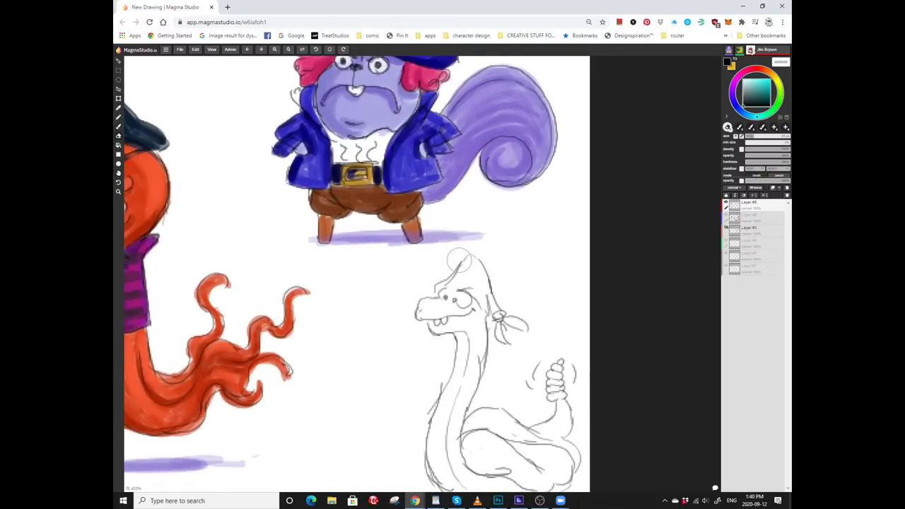
{"action": "scroll", "coordinate": [479, 271], "scroll_direction": "down", "scroll_amount": 2}
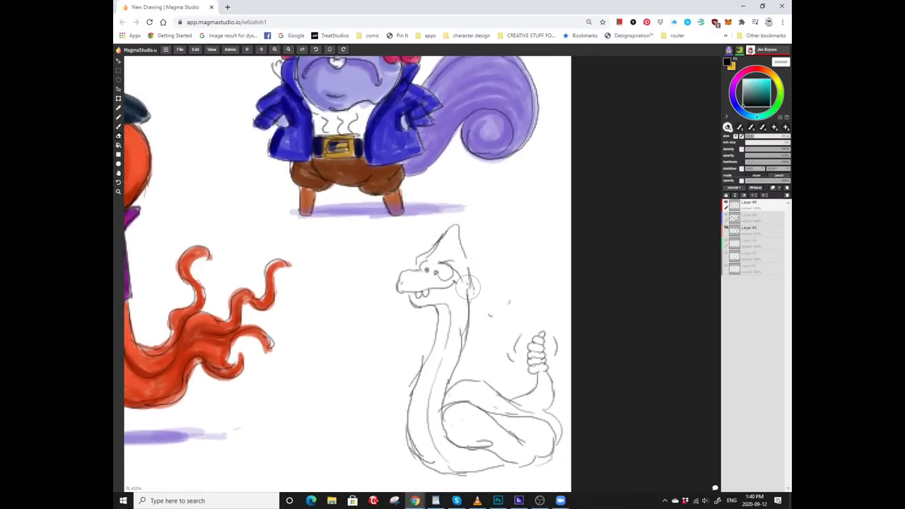
{"action": "scroll", "coordinate": [481, 283], "scroll_direction": "down", "scroll_amount": 1}
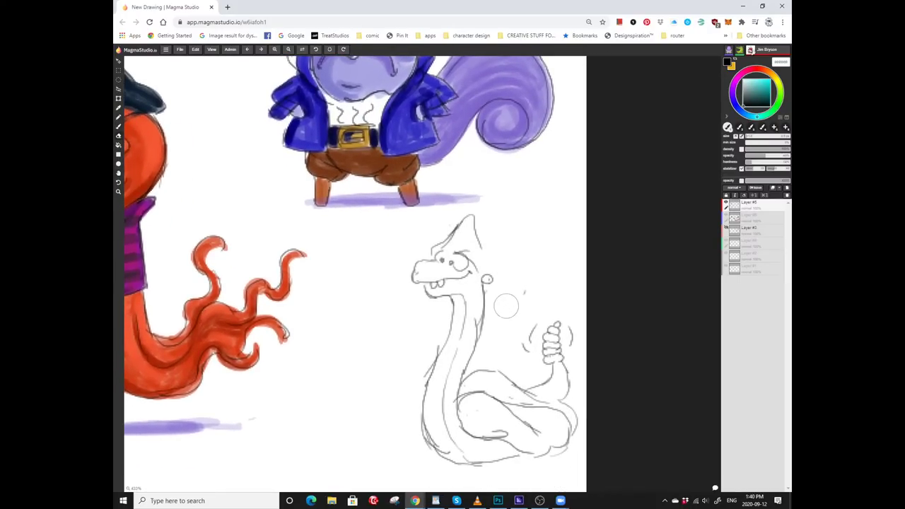
{"action": "scroll", "coordinate": [506, 306], "scroll_direction": "up", "scroll_amount": 2}
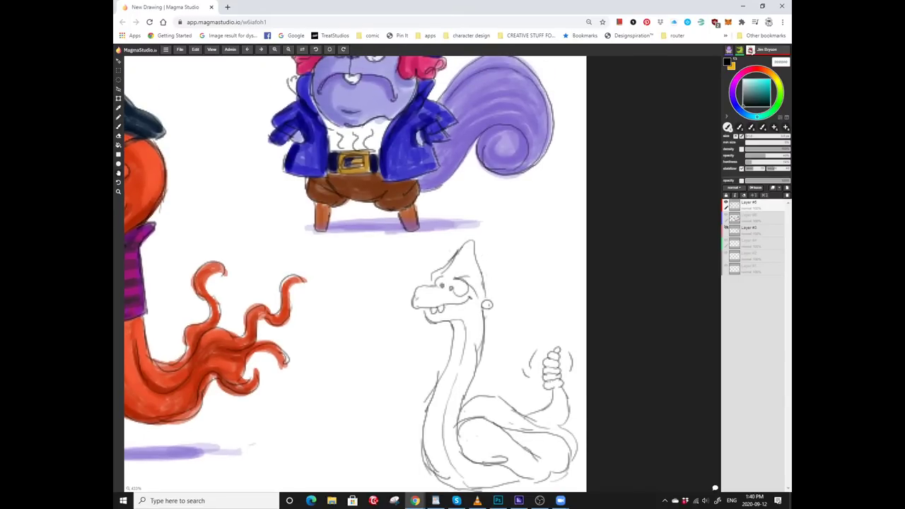
Reshape the bandana's crown from a tall peak into a broad curve sweeping backward over the head.
{"action": "scroll", "coordinate": [471, 233], "scroll_direction": "down", "scroll_amount": 1}
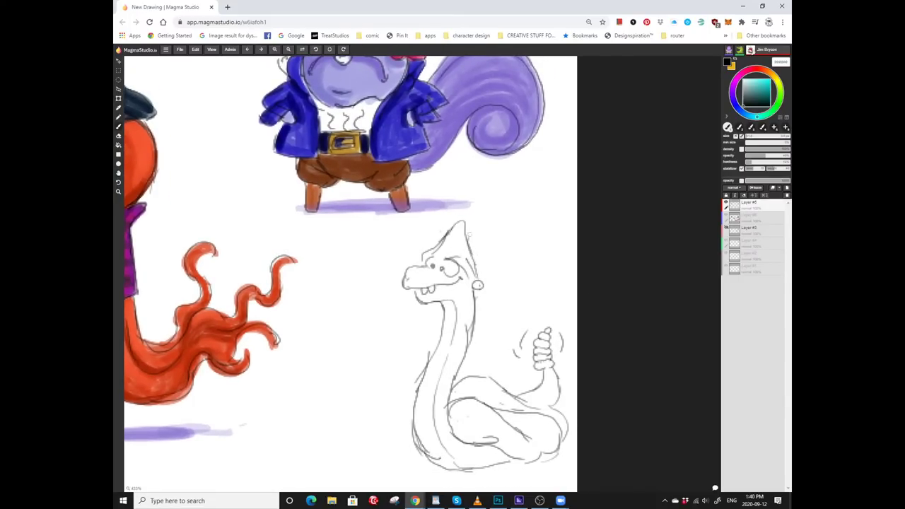
{"action": "mouse_move", "coordinate": [469, 233]}
{"action": "left_mouse_down"}
{"action": "mouse_move", "coordinate": [442, 239]}
{"action": "mouse_move", "coordinate": [423, 237]}
{"action": "mouse_move", "coordinate": [474, 244]}
{"action": "left_mouse_up"}
{"action": "scroll", "coordinate": [461, 256], "scroll_direction": "up", "scroll_amount": 2}
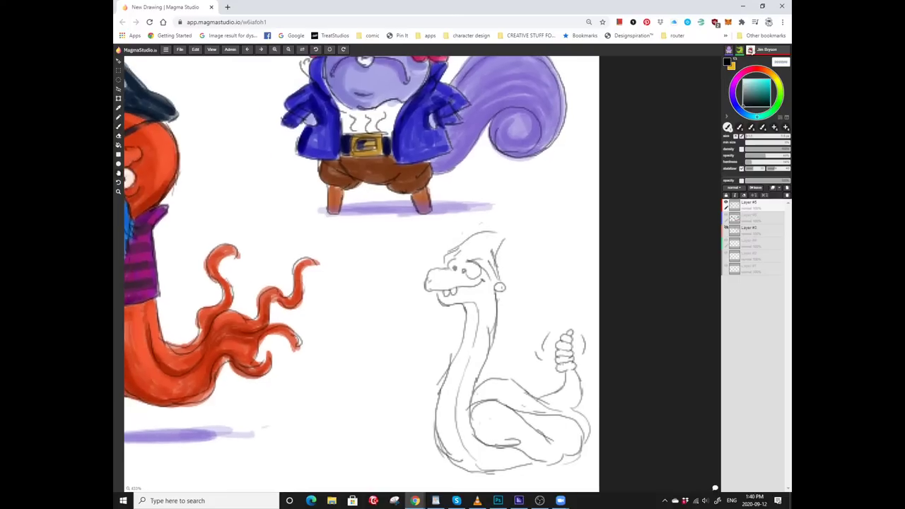
Erase the slanted brow and redraw both eyes with rounded, bulging upper outlines.
{"action": "mouse_move", "coordinate": [461, 256]}
{"action": "left_mouse_down"}
{"action": "mouse_move", "coordinate": [483, 260]}
{"action": "mouse_move", "coordinate": [475, 269]}
{"action": "mouse_move", "coordinate": [492, 263]}
{"action": "mouse_move", "coordinate": [463, 263]}
{"action": "left_mouse_up"}
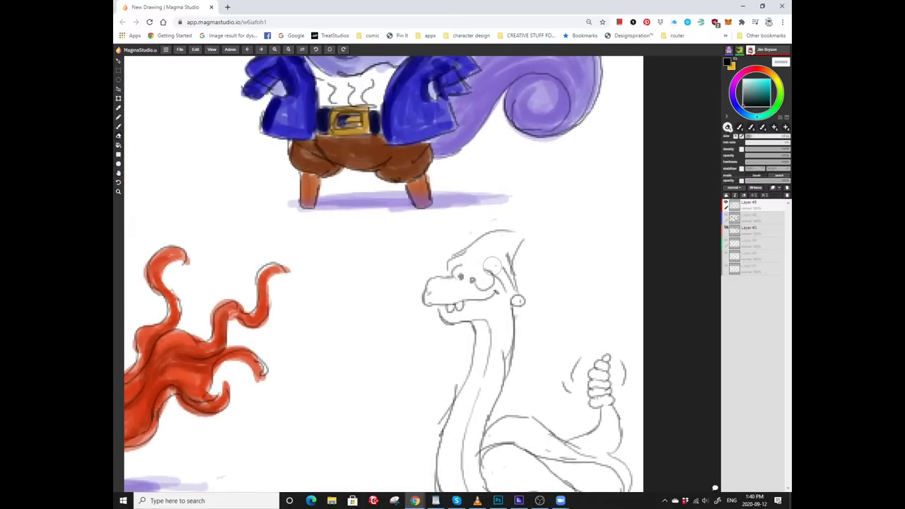
{"action": "scroll", "coordinate": [492, 266], "scroll_direction": "up", "scroll_amount": 1}
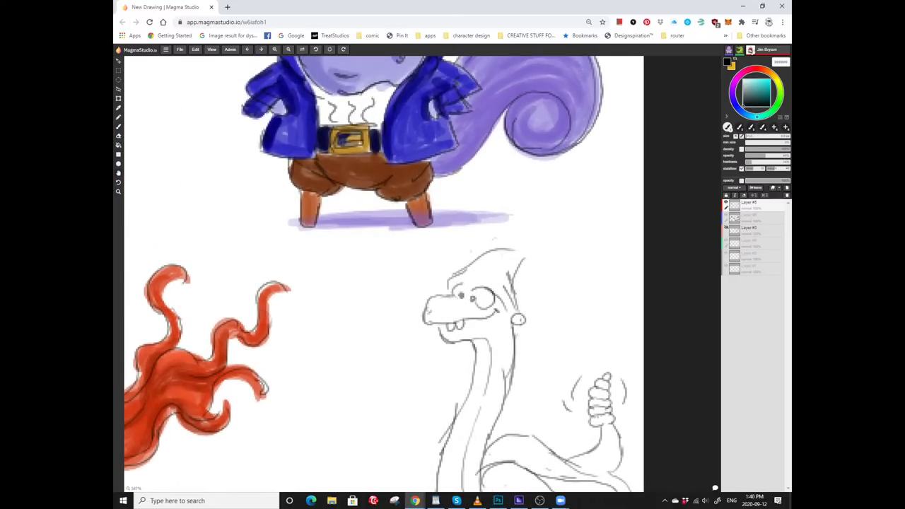
{"action": "scroll", "coordinate": [388, 273], "scroll_direction": "up", "scroll_amount": 1}
{"action": "scroll", "coordinate": [463, 260], "scroll_direction": "down", "scroll_amount": 1}
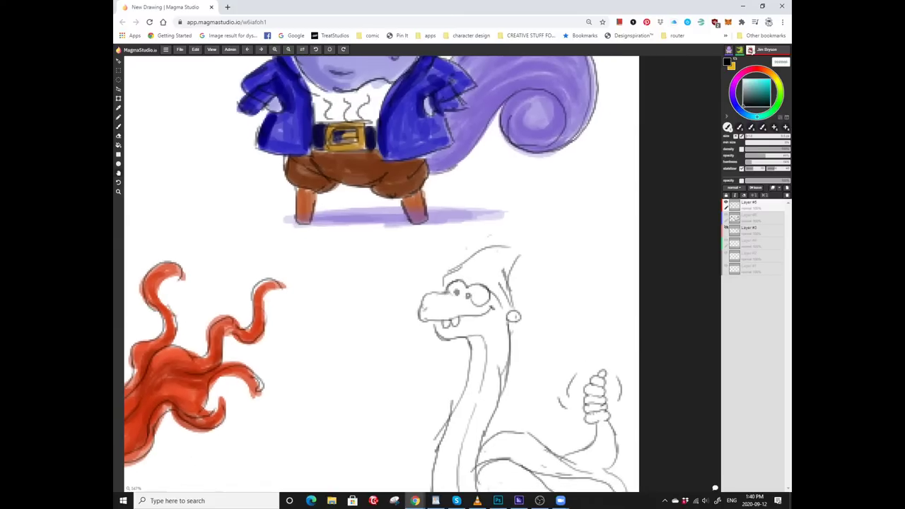
{"action": "scroll", "coordinate": [460, 282], "scroll_direction": "down", "scroll_amount": 1}
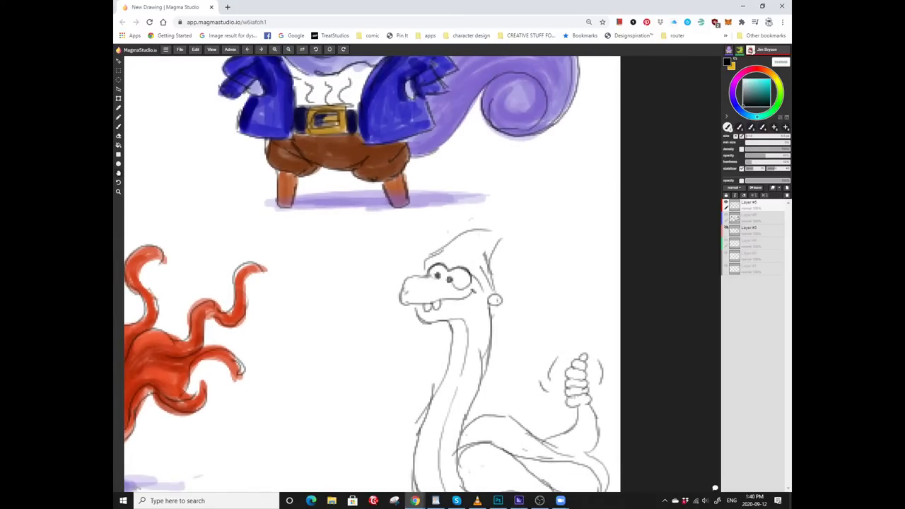
Draw fold lines gathering into the bandana knot and flared loose ends fanning out behind it.
{"action": "scroll", "coordinate": [487, 260], "scroll_direction": "up", "scroll_amount": 1}
{"action": "mouse_move", "coordinate": [457, 239]}
{"action": "left_mouse_down"}
{"action": "mouse_move", "coordinate": [503, 273]}
{"action": "mouse_move", "coordinate": [478, 291]}
{"action": "left_mouse_up"}
{"action": "scroll", "coordinate": [486, 260], "scroll_direction": "down", "scroll_amount": 1}
{"action": "scroll", "coordinate": [470, 282], "scroll_direction": "down", "scroll_amount": 1}
{"action": "scroll", "coordinate": [469, 263], "scroll_direction": "up", "scroll_amount": 1}
{"action": "left_click_drag", "start_coordinate": [456, 239], "coordinate": [480, 266]}
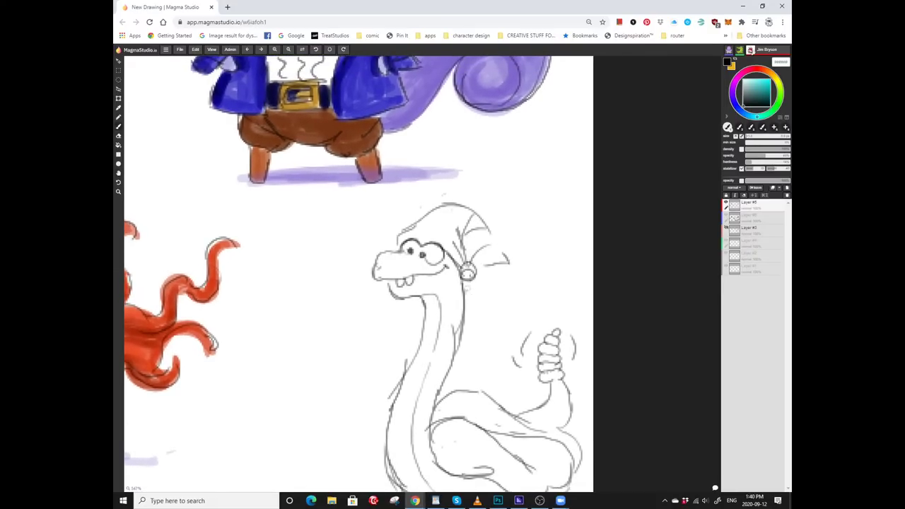
{"action": "scroll", "coordinate": [494, 292], "scroll_direction": "up", "scroll_amount": 1}
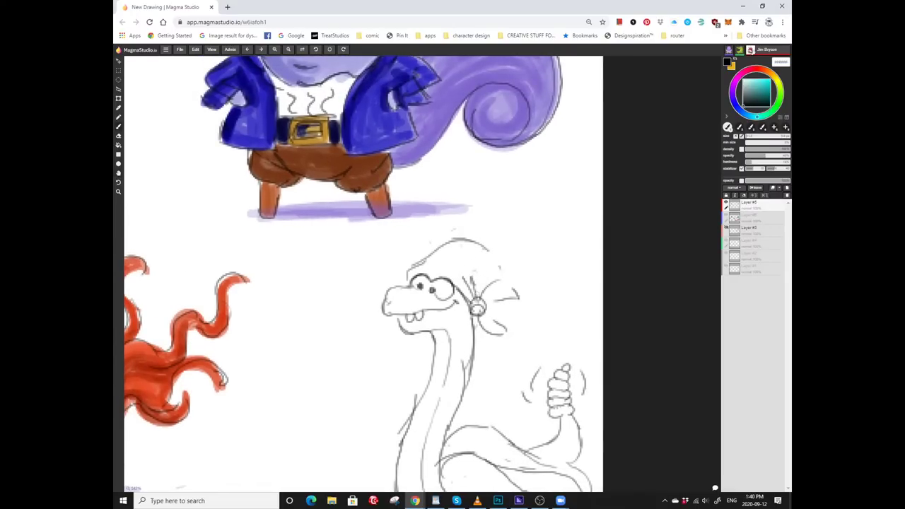
Darken the bandana's crown outline and extend it into a pointed flap above the knot.
{"action": "mouse_move", "coordinate": [479, 262]}
{"action": "left_mouse_down"}
{"action": "mouse_move", "coordinate": [460, 244]}
{"action": "mouse_move", "coordinate": [448, 250]}
{"action": "mouse_move", "coordinate": [432, 124]}
{"action": "mouse_move", "coordinate": [417, 264]}
{"action": "mouse_move", "coordinate": [481, 241]}
{"action": "left_mouse_up"}
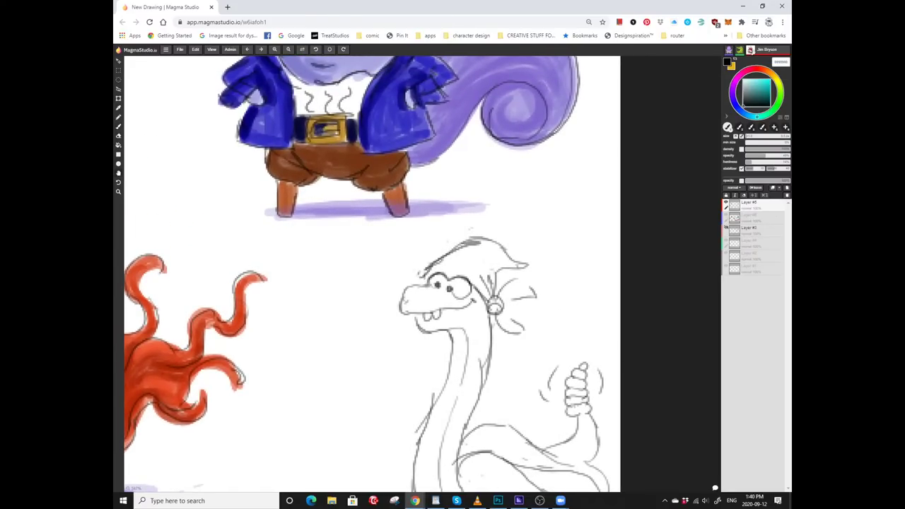
{"action": "mouse_move", "coordinate": [416, 263]}
{"action": "left_mouse_down"}
{"action": "mouse_move", "coordinate": [447, 223]}
{"action": "mouse_move", "coordinate": [433, 264]}
{"action": "left_mouse_up"}
{"action": "left_click_drag", "start_coordinate": [498, 237], "coordinate": [502, 157]}
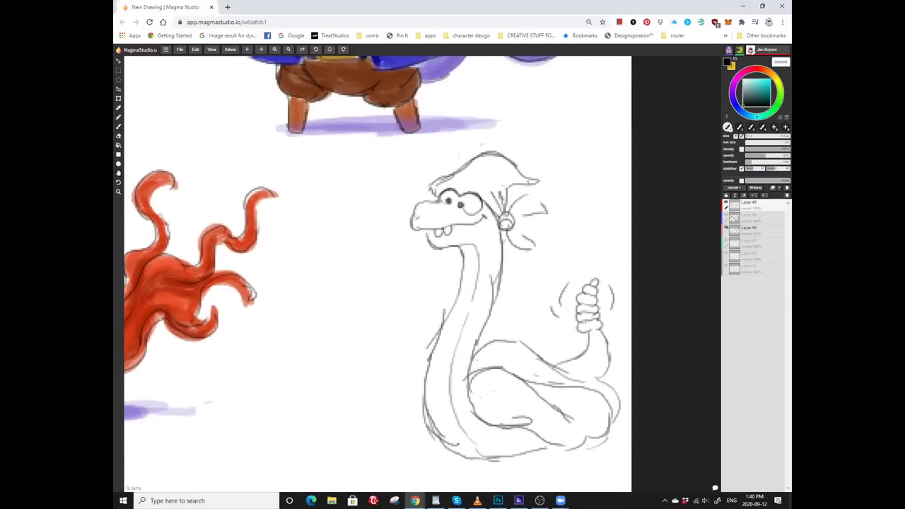
Draw hanging ribbons from the bandana knot and loose curly hair locks behind the jaw.
{"action": "mouse_move", "coordinate": [505, 231]}
{"action": "left_mouse_down"}
{"action": "mouse_move", "coordinate": [530, 295]}
{"action": "mouse_move", "coordinate": [515, 324]}
{"action": "mouse_move", "coordinate": [524, 303]}
{"action": "mouse_move", "coordinate": [517, 296]}
{"action": "left_mouse_up"}
{"action": "left_click_drag", "start_coordinate": [517, 297], "coordinate": [497, 302]}
{"action": "left_click_drag", "start_coordinate": [504, 270], "coordinate": [525, 301]}
Build a mass of curly hair below the jaw on the snout side of the neck.
{"action": "left_click_drag", "start_coordinate": [423, 293], "coordinate": [456, 286]}
{"action": "mouse_move", "coordinate": [440, 228]}
{"action": "left_mouse_down"}
{"action": "mouse_move", "coordinate": [446, 275]}
{"action": "mouse_move", "coordinate": [430, 312]}
{"action": "left_mouse_up"}
{"action": "mouse_move", "coordinate": [537, 271]}
{"action": "left_mouse_down"}
{"action": "mouse_move", "coordinate": [483, 268]}
{"action": "mouse_move", "coordinate": [509, 278]}
{"action": "mouse_move", "coordinate": [469, 298]}
{"action": "mouse_move", "coordinate": [472, 315]}
{"action": "left_mouse_up"}
{"action": "left_click_drag", "start_coordinate": [419, 307], "coordinate": [451, 310]}
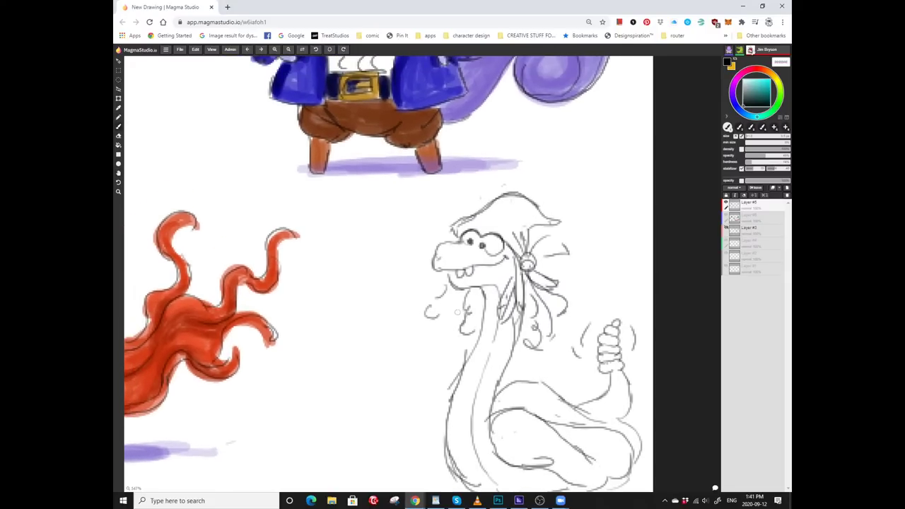
{"action": "left_click_drag", "start_coordinate": [451, 311], "coordinate": [467, 328]}
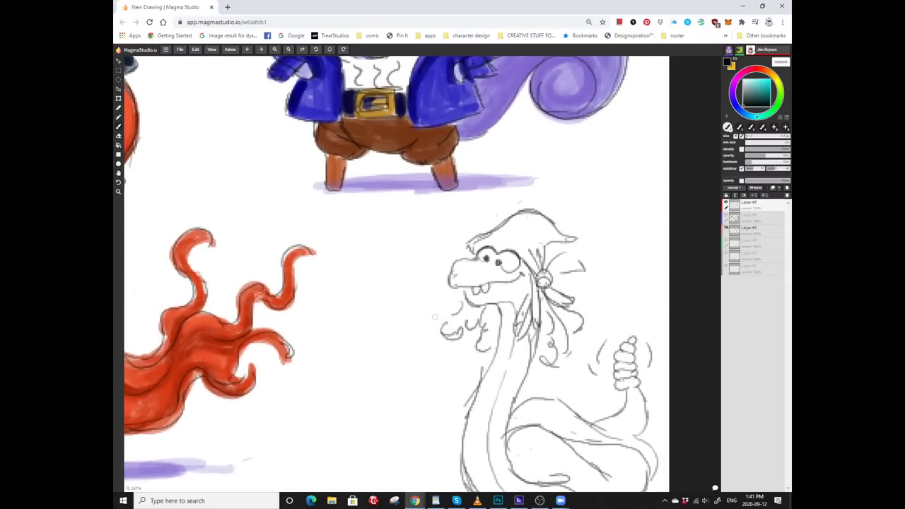
{"action": "left_click_drag", "start_coordinate": [453, 306], "coordinate": [431, 290]}
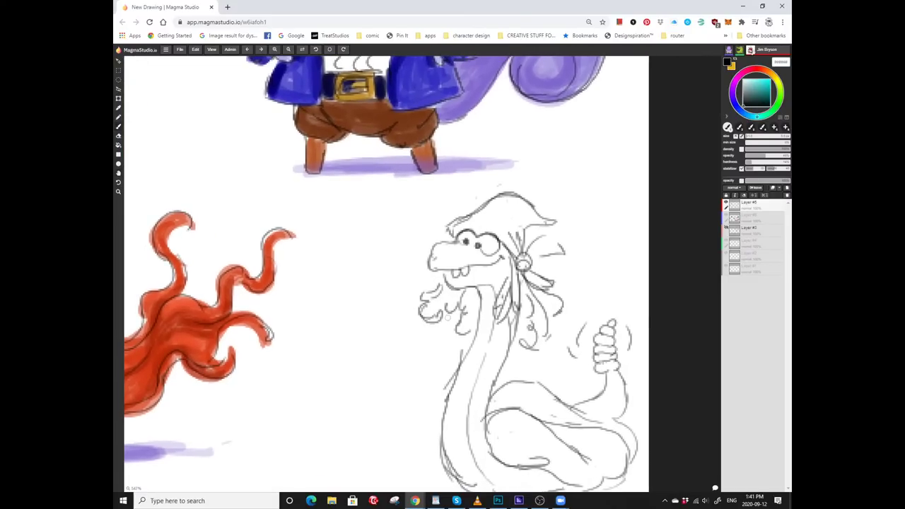
{"action": "mouse_move", "coordinate": [444, 322]}
{"action": "left_mouse_down"}
{"action": "mouse_move", "coordinate": [415, 320]}
{"action": "mouse_move", "coordinate": [461, 355]}
{"action": "left_mouse_up"}
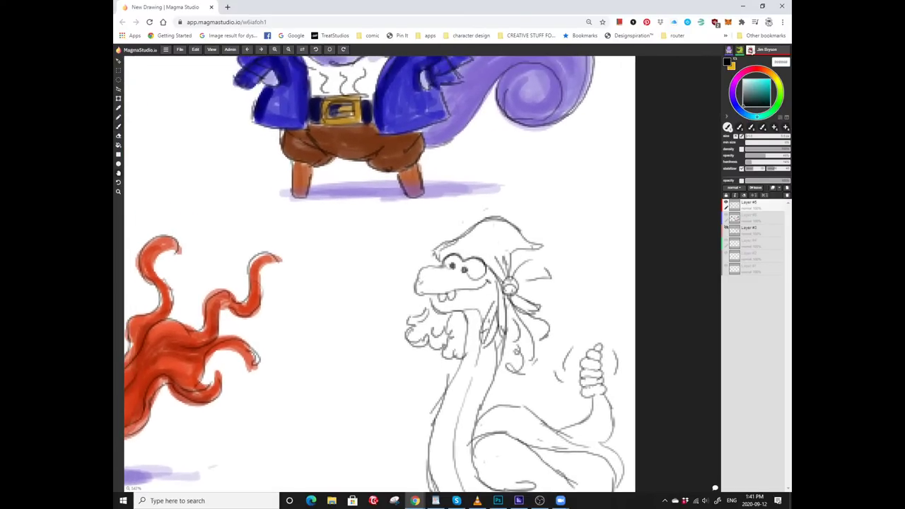
Refine the snout with a nostril and a fuller lower jaw, and add thick arched eyebrows above the eyes.
{"action": "left_click_drag", "start_coordinate": [411, 303], "coordinate": [413, 333]}
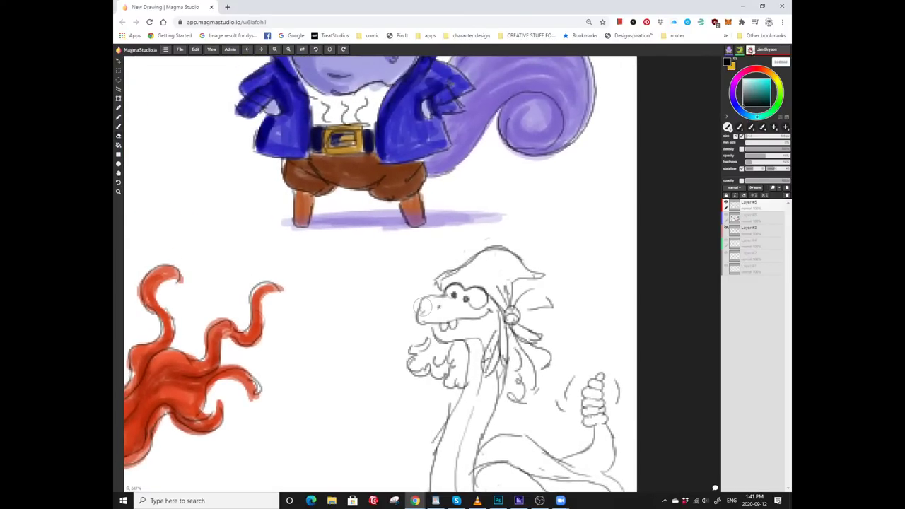
{"action": "mouse_move", "coordinate": [420, 297]}
{"action": "left_mouse_down"}
{"action": "mouse_move", "coordinate": [414, 321]}
{"action": "mouse_move", "coordinate": [421, 273]}
{"action": "mouse_move", "coordinate": [423, 311]}
{"action": "mouse_move", "coordinate": [446, 327]}
{"action": "left_mouse_up"}
{"action": "mouse_move", "coordinate": [437, 254]}
{"action": "left_mouse_down"}
{"action": "mouse_move", "coordinate": [473, 298]}
{"action": "mouse_move", "coordinate": [450, 265]}
{"action": "mouse_move", "coordinate": [468, 307]}
{"action": "mouse_move", "coordinate": [427, 260]}
{"action": "left_mouse_up"}
{"action": "left_click_drag", "start_coordinate": [453, 289], "coordinate": [490, 190]}
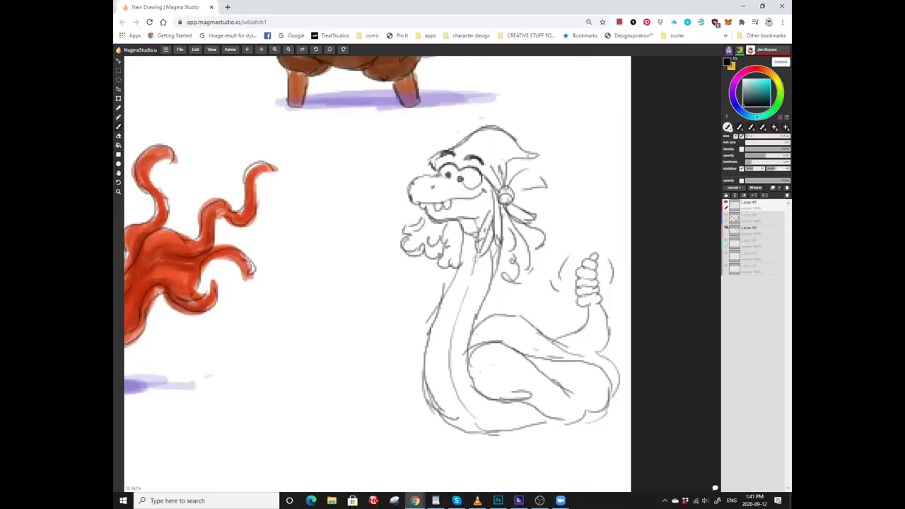
Add curved belly bands down the front of the neck and tapering stripes across the body coils.
{"action": "mouse_move", "coordinate": [452, 290]}
{"action": "left_mouse_down"}
{"action": "mouse_move", "coordinate": [472, 247]}
{"action": "mouse_move", "coordinate": [440, 301]}
{"action": "mouse_move", "coordinate": [443, 334]}
{"action": "left_mouse_up"}
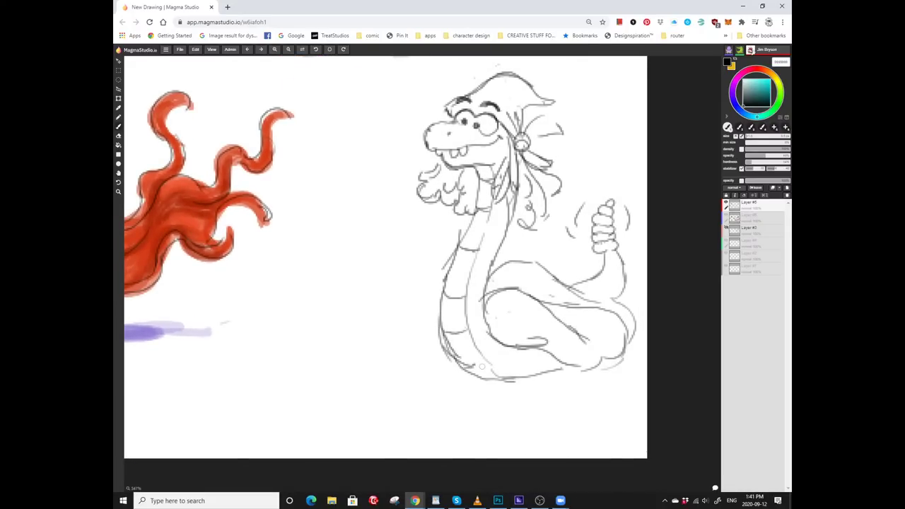
{"action": "mouse_move", "coordinate": [481, 366]}
{"action": "left_mouse_down"}
{"action": "mouse_move", "coordinate": [457, 366]}
{"action": "mouse_move", "coordinate": [432, 389]}
{"action": "mouse_move", "coordinate": [458, 403]}
{"action": "mouse_move", "coordinate": [445, 388]}
{"action": "mouse_move", "coordinate": [445, 346]}
{"action": "mouse_move", "coordinate": [477, 382]}
{"action": "left_mouse_up"}
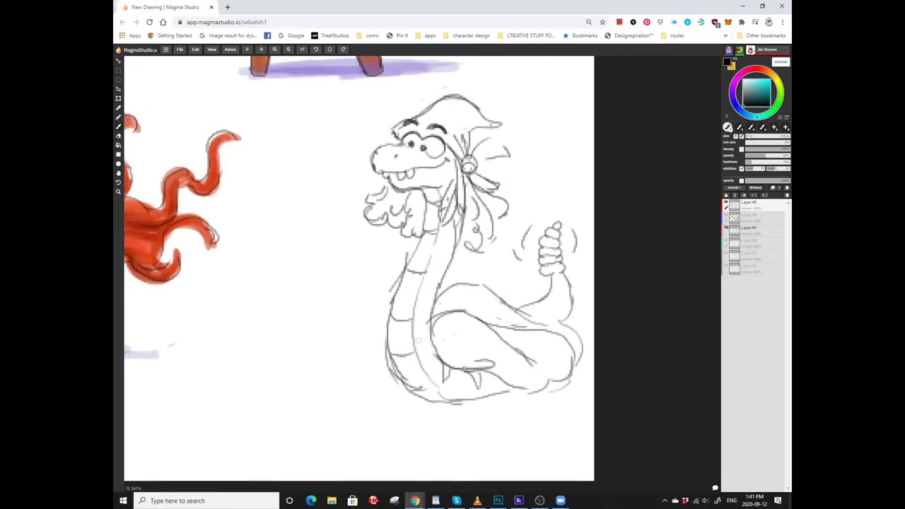
{"action": "left_click_drag", "start_coordinate": [460, 283], "coordinate": [432, 279]}
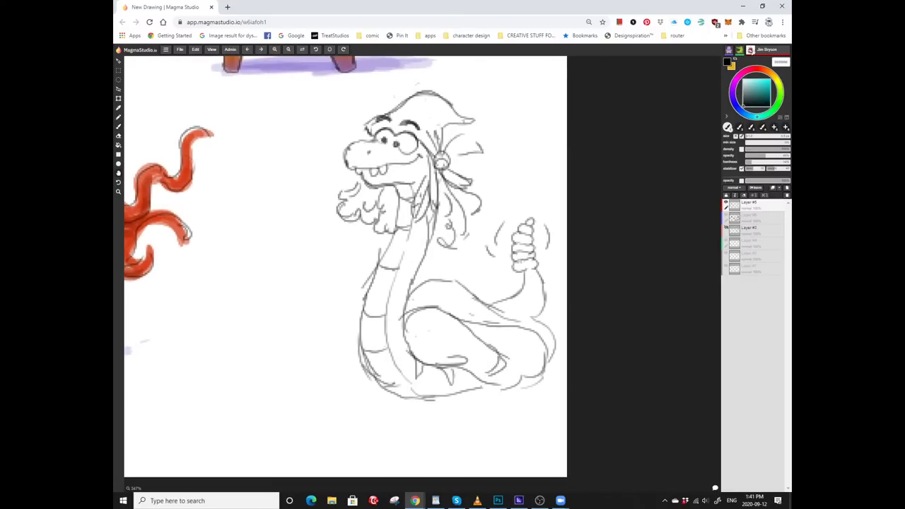
{"action": "mouse_move", "coordinate": [469, 344]}
{"action": "left_mouse_down"}
{"action": "mouse_move", "coordinate": [488, 333]}
{"action": "mouse_move", "coordinate": [401, 324]}
{"action": "left_mouse_up"}
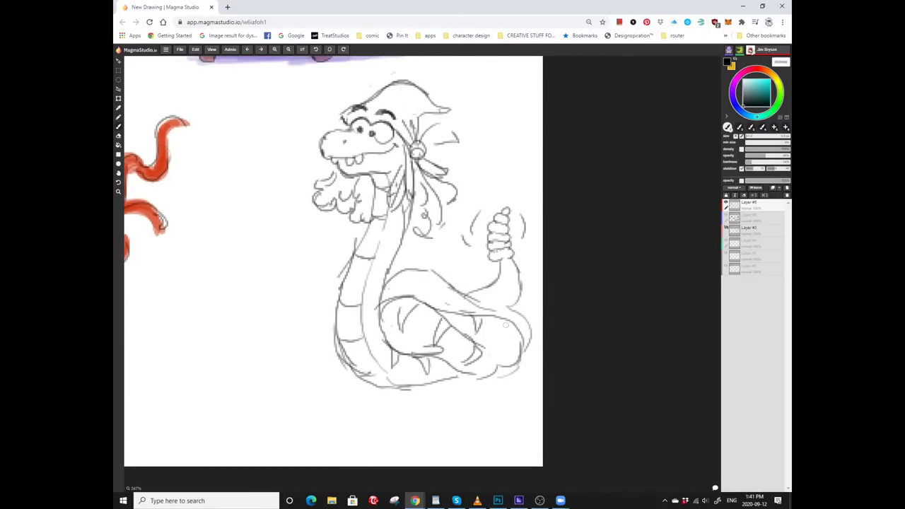
{"action": "left_click_drag", "start_coordinate": [503, 346], "coordinate": [530, 352]}
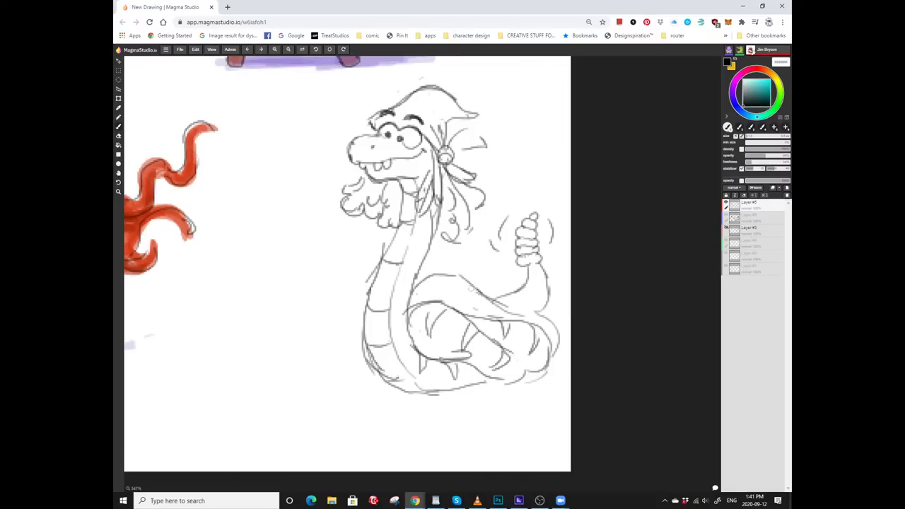
{"action": "left_click_drag", "start_coordinate": [458, 284], "coordinate": [482, 290]}
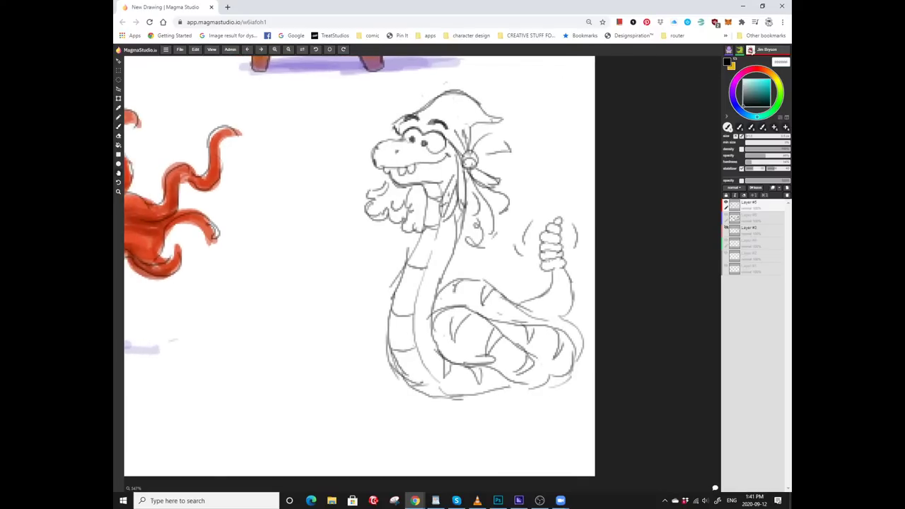
Decorate the bandana with round polka dots and close the outline of the knot's upper loose end.
{"action": "scroll", "coordinate": [323, 264], "scroll_direction": "down", "scroll_amount": 3}
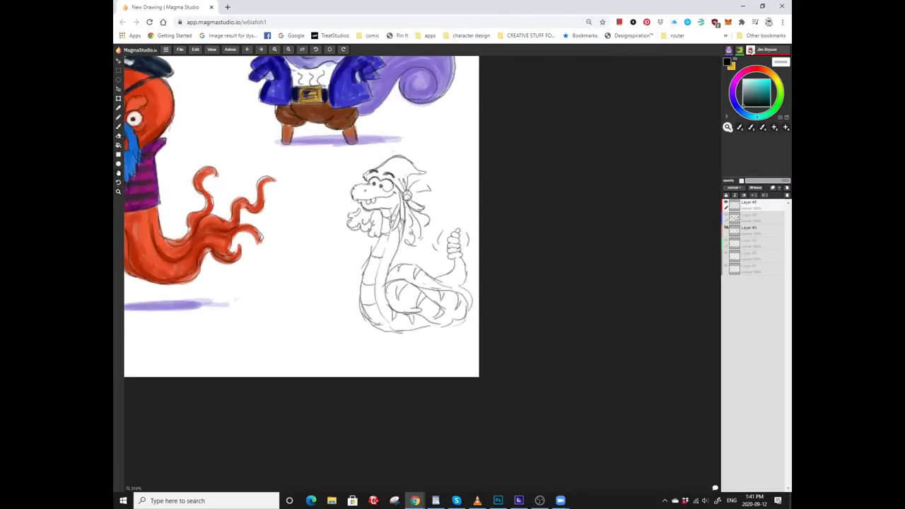
{"action": "scroll", "coordinate": [323, 265], "scroll_direction": "down", "scroll_amount": 3}
{"action": "scroll", "coordinate": [375, 268], "scroll_direction": "up", "scroll_amount": 4}
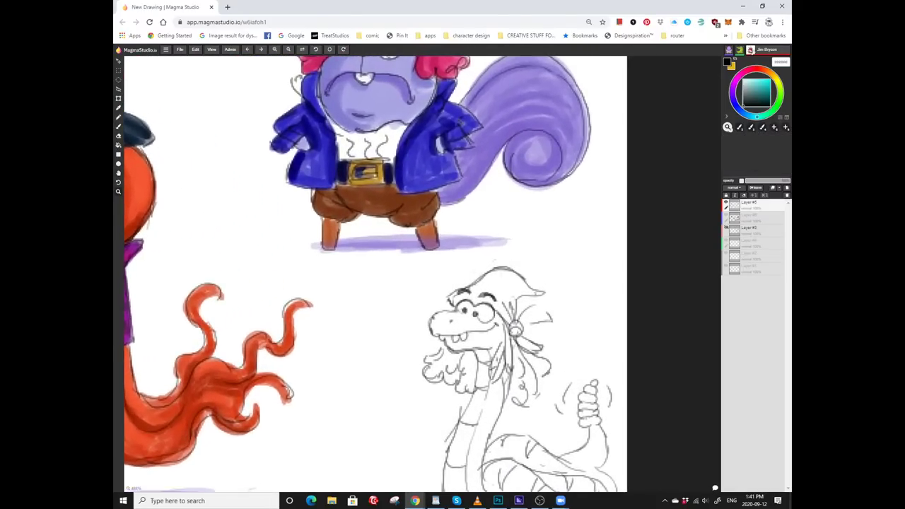
{"action": "scroll", "coordinate": [506, 296], "scroll_direction": "down", "scroll_amount": 1}
{"action": "scroll", "coordinate": [507, 296], "scroll_direction": "up", "scroll_amount": 1}
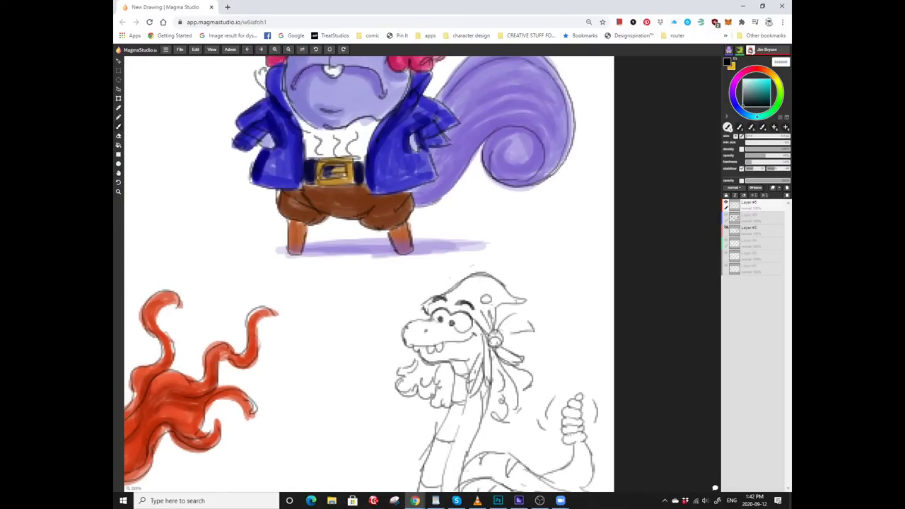
{"action": "scroll", "coordinate": [374, 273], "scroll_direction": "up", "scroll_amount": 1}
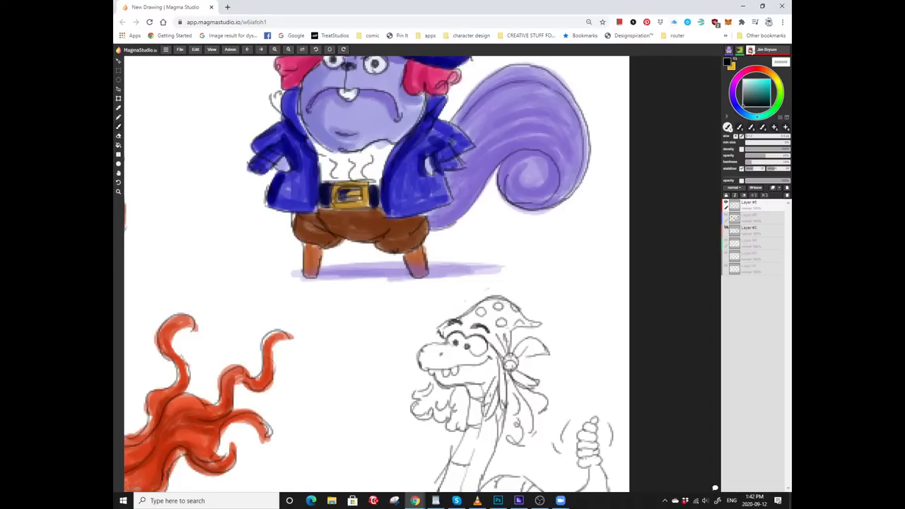
Add a partial dot at the bandana's rear edge and darken the eyebrow nearest the snout.
{"action": "left_click_drag", "start_coordinate": [374, 268], "coordinate": [394, 187]}
{"action": "left_click_drag", "start_coordinate": [434, 284], "coordinate": [452, 311]}
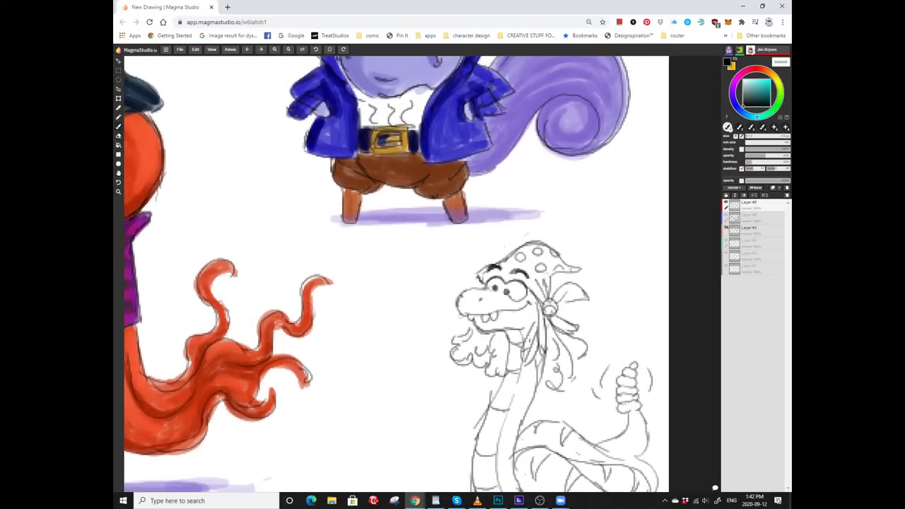
{"action": "left_click_drag", "start_coordinate": [452, 311], "coordinate": [395, 275]}
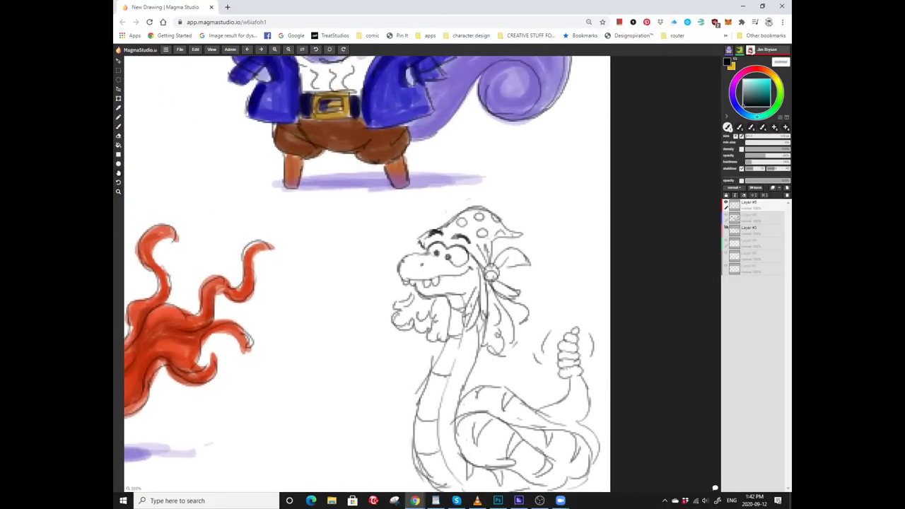
Rework the rear hair beneath the bandana knot into rounded curls, erasing the stray ends.
{"action": "left_click_drag", "start_coordinate": [475, 332], "coordinate": [457, 309]}
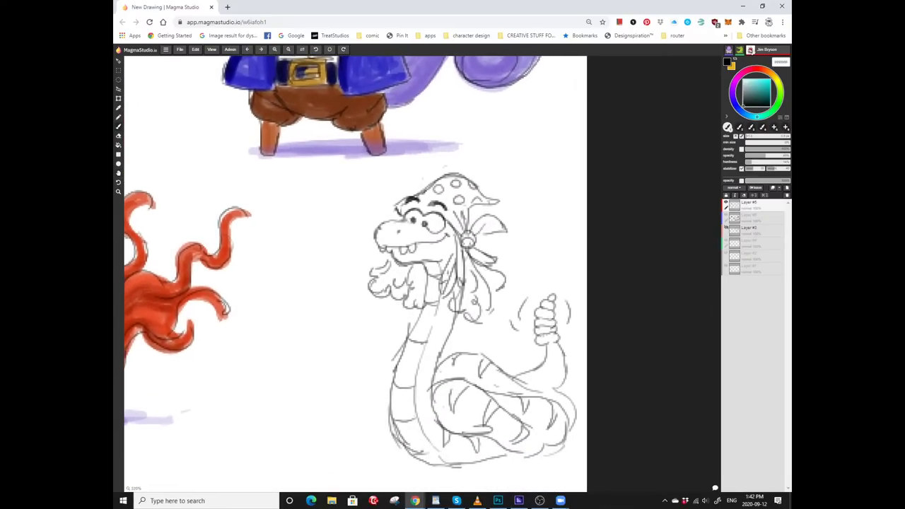
{"action": "mouse_move", "coordinate": [418, 282]}
{"action": "left_mouse_down"}
{"action": "mouse_move", "coordinate": [477, 286]}
{"action": "mouse_move", "coordinate": [434, 286]}
{"action": "left_mouse_up"}
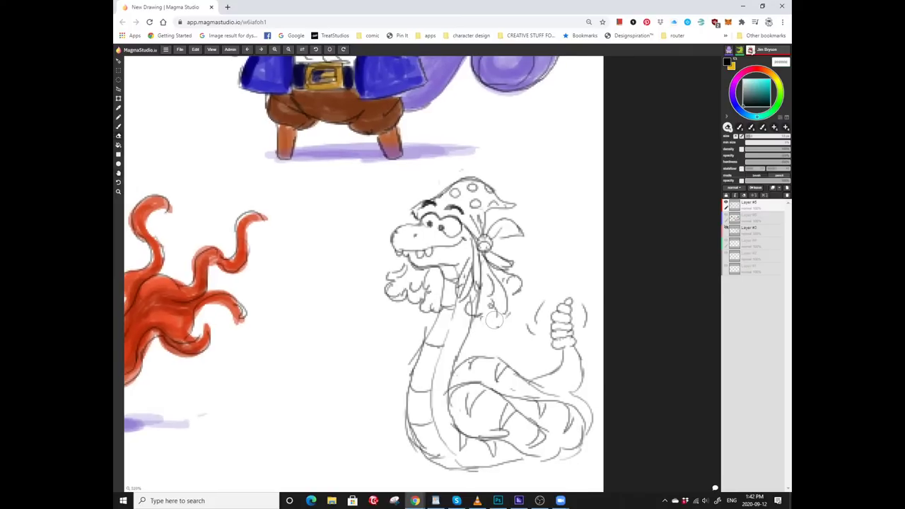
{"action": "mouse_move", "coordinate": [489, 324]}
{"action": "left_mouse_down"}
{"action": "mouse_move", "coordinate": [470, 320]}
{"action": "mouse_move", "coordinate": [478, 304]}
{"action": "mouse_move", "coordinate": [517, 293]}
{"action": "left_mouse_up"}
{"action": "scroll", "coordinate": [354, 284], "scroll_direction": "down", "scroll_amount": 5}
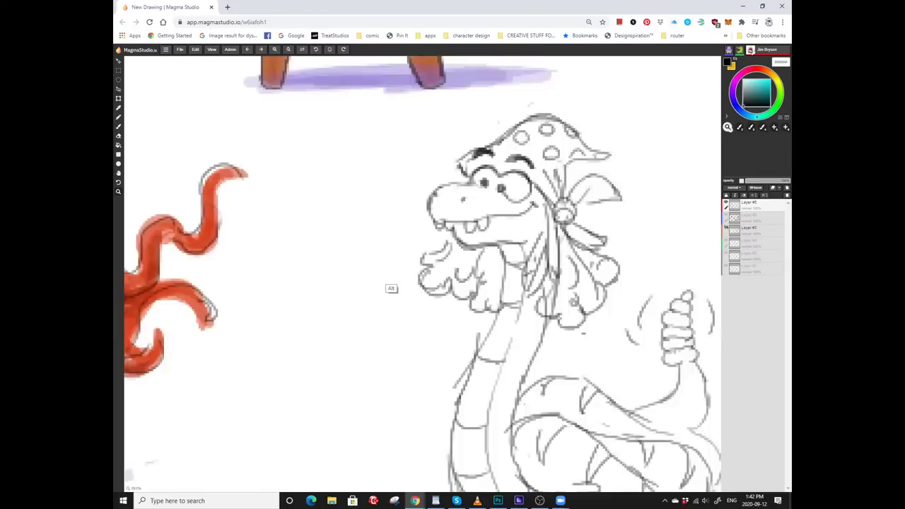
Review the full character lineup and the ship across the whole canvas.
{"action": "left_click_drag", "start_coordinate": [424, 283], "coordinate": [521, 323]}
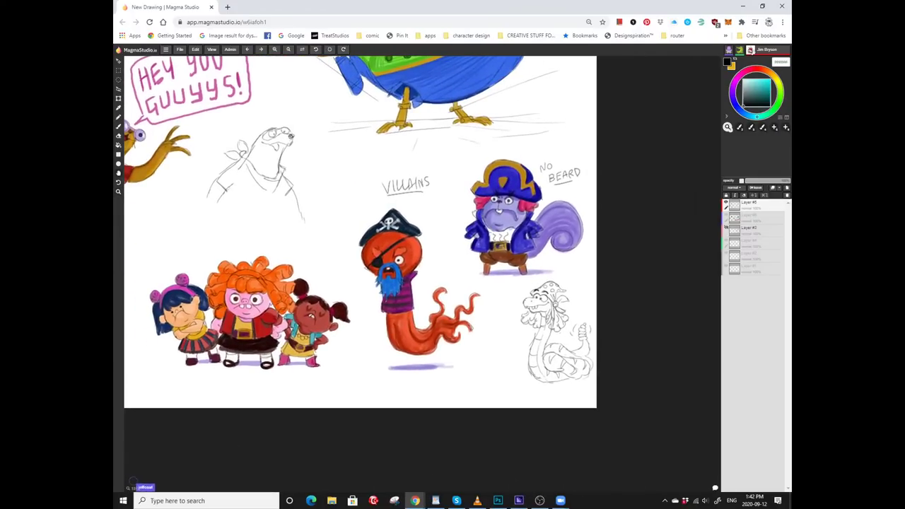
{"action": "scroll", "coordinate": [311, 256], "scroll_direction": "down", "scroll_amount": 2}
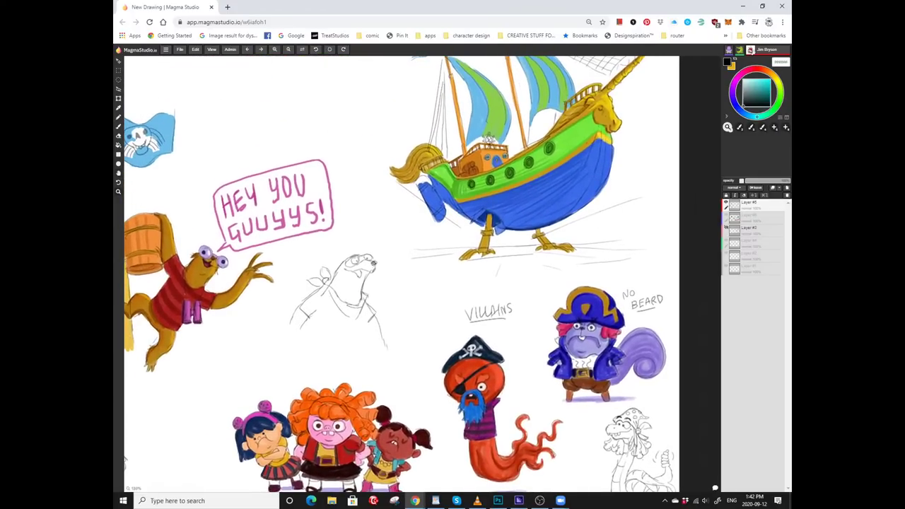
{"action": "scroll", "coordinate": [311, 256], "scroll_direction": "up", "scroll_amount": 3}
{"action": "scroll", "coordinate": [311, 256], "scroll_direction": "down", "scroll_amount": 4}
{"action": "scroll", "coordinate": [311, 256], "scroll_direction": "down", "scroll_amount": 1}
{"action": "left_click_drag", "start_coordinate": [311, 256], "coordinate": [470, 263]}
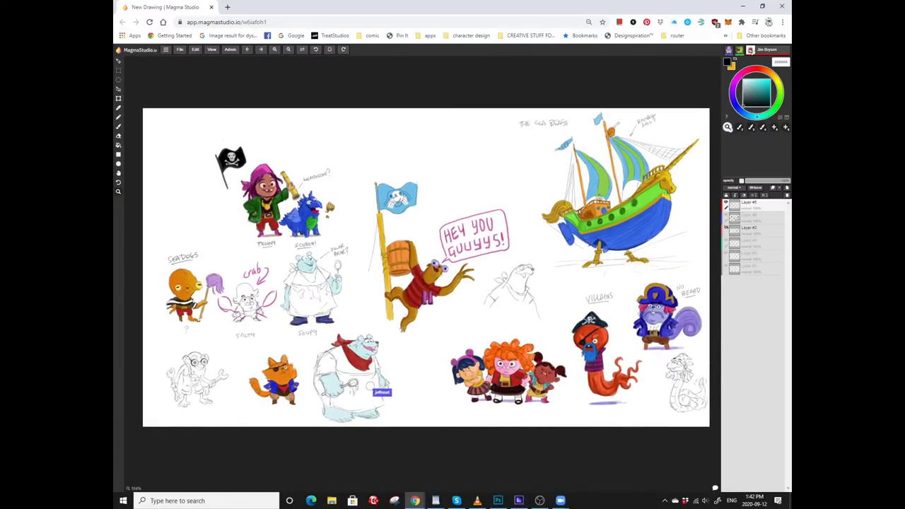
Sketch a rounded head outline with a bulging cheek using the brush, in the blank space beside Penny's skull flag.
{"action": "scroll", "coordinate": [226, 205], "scroll_direction": "up", "scroll_amount": 5}
{"action": "scroll", "coordinate": [606, 273], "scroll_direction": "down", "scroll_amount": 3}
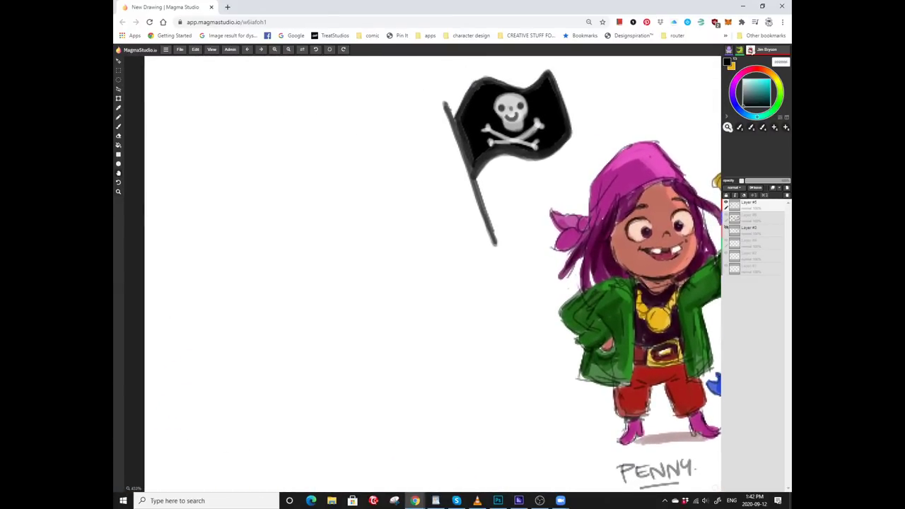
{"action": "scroll", "coordinate": [606, 273], "scroll_direction": "up", "scroll_amount": 3}
{"action": "scroll", "coordinate": [424, 274], "scroll_direction": "up", "scroll_amount": 1}
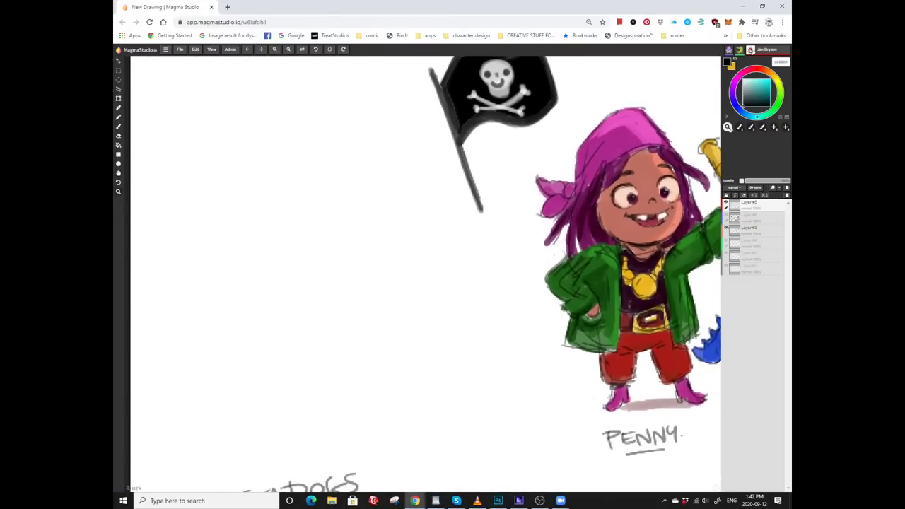
{"action": "key", "text": "b"}
{"action": "left_click_drag", "start_coordinate": [349, 202], "coordinate": [311, 213]}
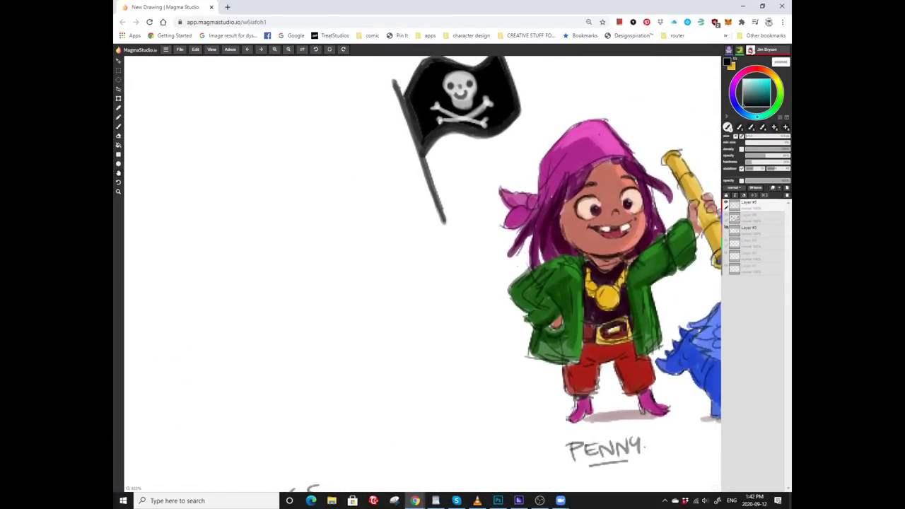
{"action": "mouse_move", "coordinate": [276, 165]}
{"action": "left_mouse_down"}
{"action": "mouse_move", "coordinate": [332, 193]}
{"action": "mouse_move", "coordinate": [362, 185]}
{"action": "mouse_move", "coordinate": [283, 201]}
{"action": "left_mouse_up"}
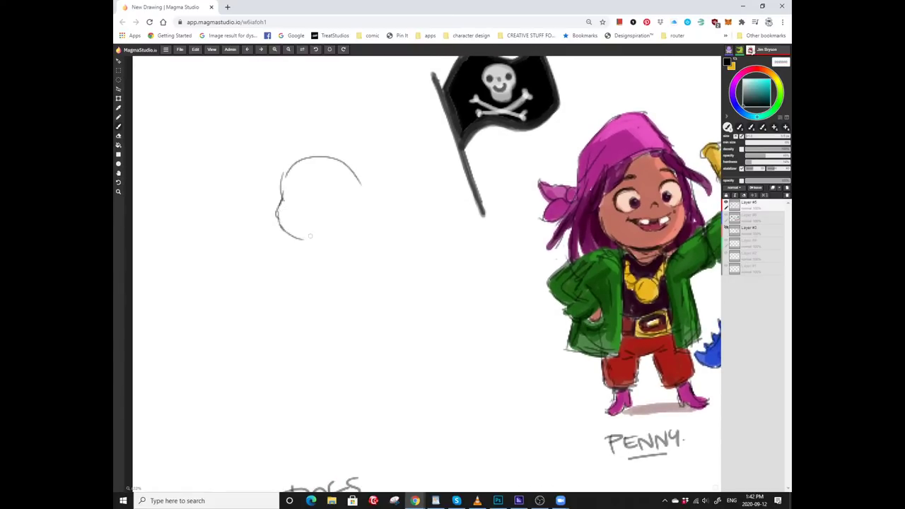
{"action": "mouse_move", "coordinate": [310, 236]}
{"action": "left_mouse_down"}
{"action": "mouse_move", "coordinate": [335, 233]}
{"action": "mouse_move", "coordinate": [339, 263]}
{"action": "mouse_move", "coordinate": [306, 260]}
{"action": "left_mouse_up"}
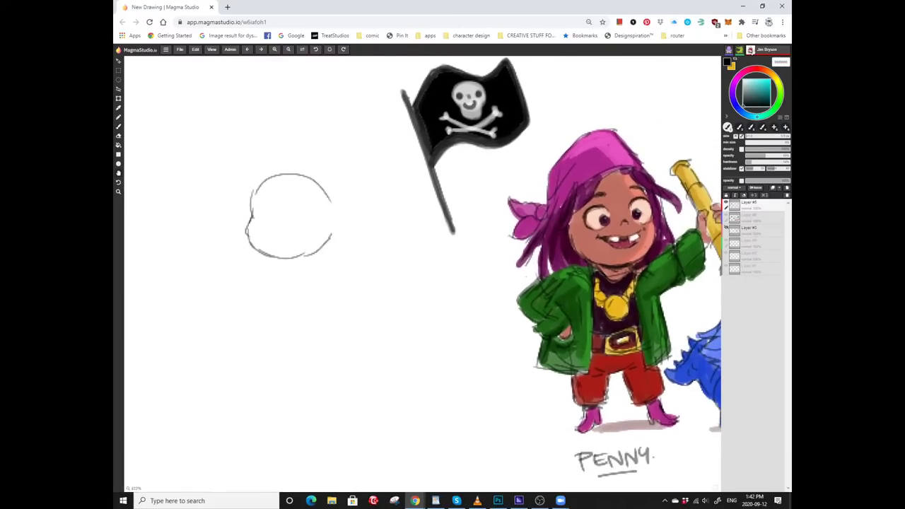
Add a curved line with a flicked end on the head, a taller dome outline above it and the first body curves below.
{"action": "mouse_move", "coordinate": [290, 170]}
{"action": "left_mouse_down"}
{"action": "mouse_move", "coordinate": [283, 144]}
{"action": "mouse_move", "coordinate": [354, 198]}
{"action": "mouse_move", "coordinate": [335, 212]}
{"action": "left_mouse_up"}
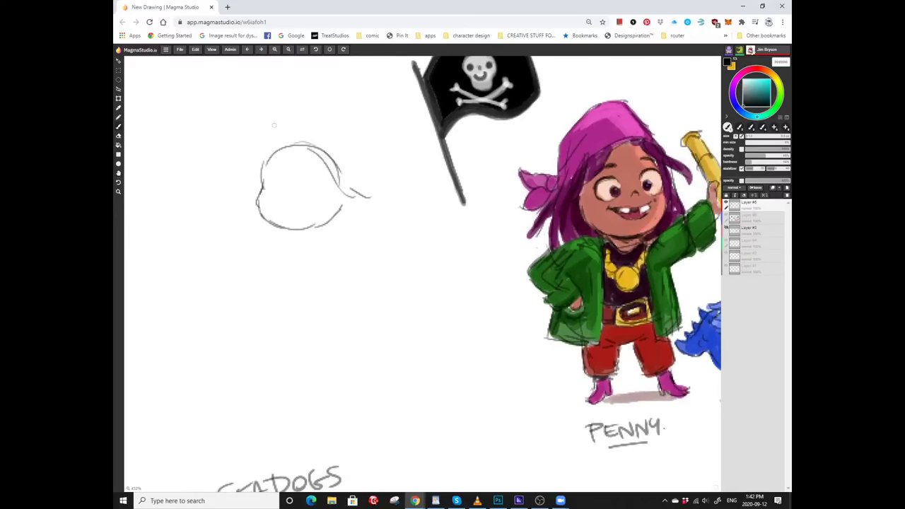
{"action": "left_click_drag", "start_coordinate": [274, 125], "coordinate": [253, 145]}
{"action": "mouse_move", "coordinate": [239, 177]}
{"action": "left_mouse_down"}
{"action": "mouse_move", "coordinate": [293, 128]}
{"action": "mouse_move", "coordinate": [330, 176]}
{"action": "left_mouse_up"}
{"action": "mouse_move", "coordinate": [315, 134]}
{"action": "left_mouse_down"}
{"action": "mouse_move", "coordinate": [290, 103]}
{"action": "mouse_move", "coordinate": [307, 129]}
{"action": "left_mouse_up"}
{"action": "mouse_move", "coordinate": [273, 236]}
{"action": "left_mouse_down"}
{"action": "mouse_move", "coordinate": [263, 217]}
{"action": "mouse_move", "coordinate": [288, 247]}
{"action": "mouse_move", "coordinate": [328, 255]}
{"action": "mouse_move", "coordinate": [328, 280]}
{"action": "left_mouse_up"}
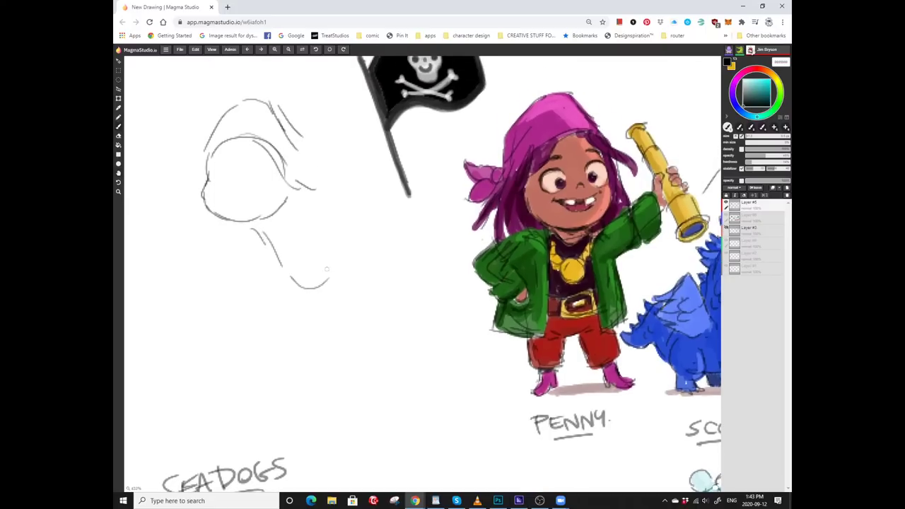
Sketch the running girl's torso contour below the head, with the waistline and the front trouser leg stretched forward.
{"action": "left_click_drag", "start_coordinate": [351, 228], "coordinate": [331, 266]}
{"action": "left_click_drag", "start_coordinate": [306, 216], "coordinate": [348, 246]}
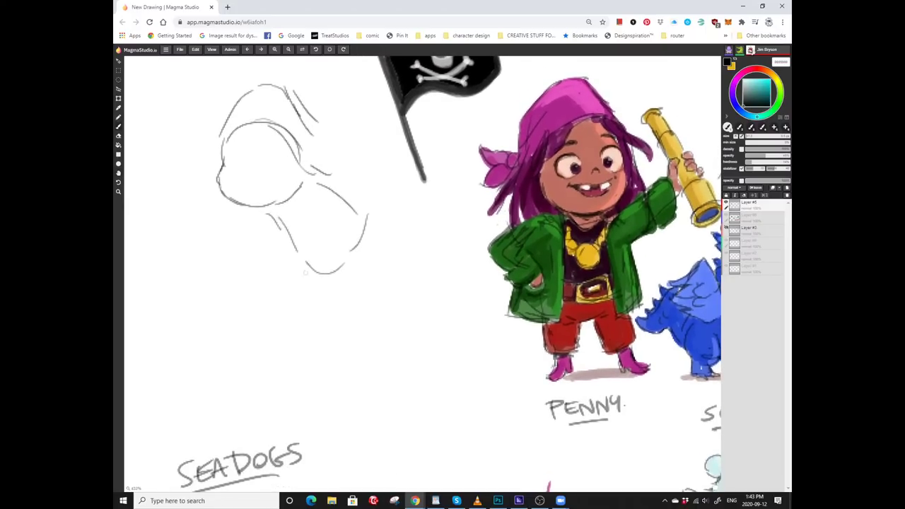
{"action": "mouse_move", "coordinate": [306, 282]}
{"action": "left_mouse_down"}
{"action": "mouse_move", "coordinate": [342, 287]}
{"action": "mouse_move", "coordinate": [324, 282]}
{"action": "mouse_move", "coordinate": [342, 299]}
{"action": "mouse_move", "coordinate": [365, 278]}
{"action": "left_mouse_up"}
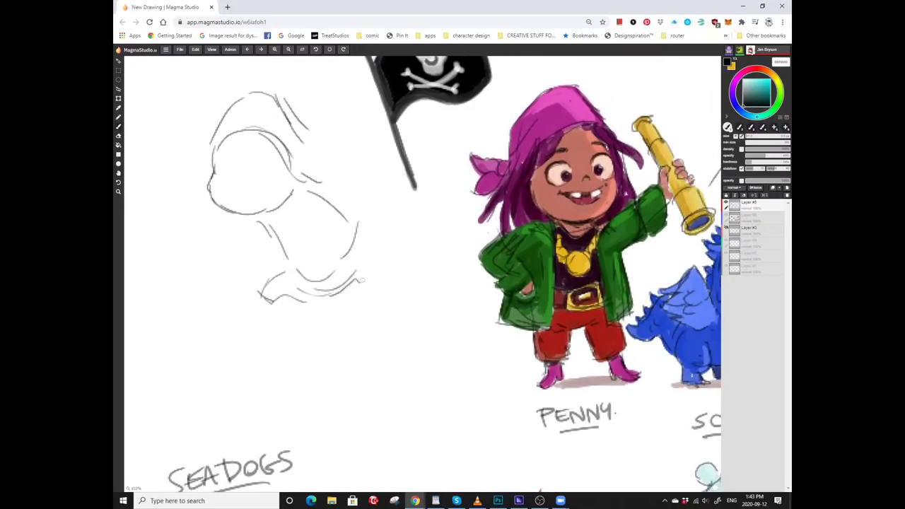
{"action": "left_click_drag", "start_coordinate": [325, 311], "coordinate": [358, 291]}
{"action": "left_click_drag", "start_coordinate": [362, 295], "coordinate": [386, 278]}
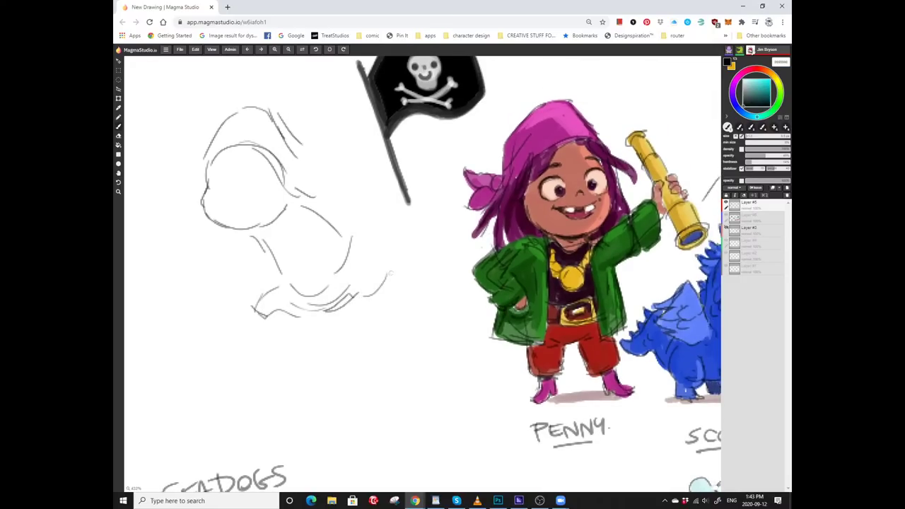
Sketch the trailing trouser leg, the front fist, and the rough lines of both bent arms.
{"action": "scroll", "coordinate": [360, 255], "scroll_direction": "left", "scroll_amount": 3}
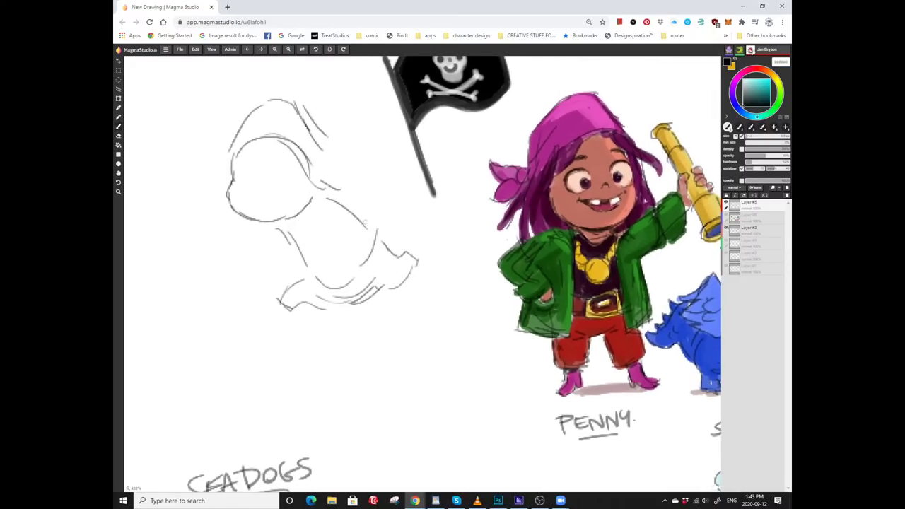
{"action": "scroll", "coordinate": [345, 254], "scroll_direction": "up", "scroll_amount": 3}
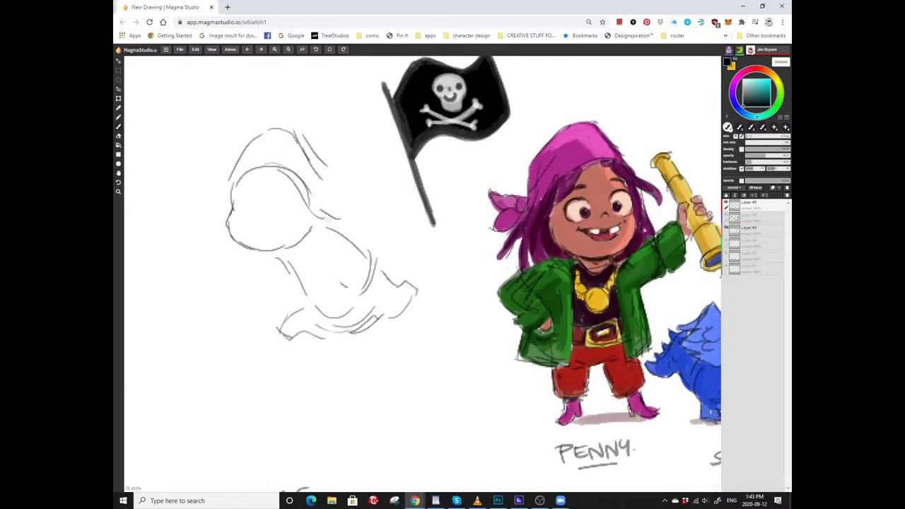
{"action": "scroll", "coordinate": [452, 274], "scroll_direction": "down", "scroll_amount": 2}
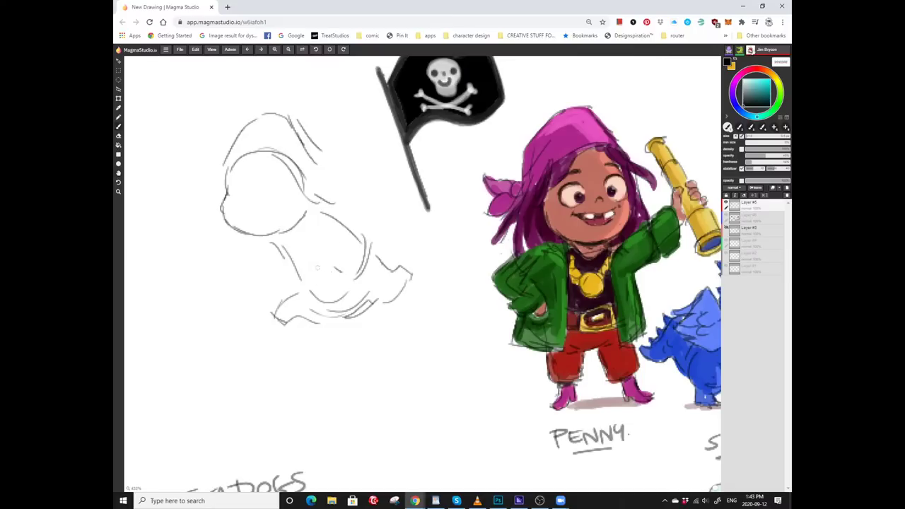
{"action": "scroll", "coordinate": [310, 273], "scroll_direction": "left", "scroll_amount": 2}
{"action": "scroll", "coordinate": [310, 273], "scroll_direction": "down", "scroll_amount": 1}
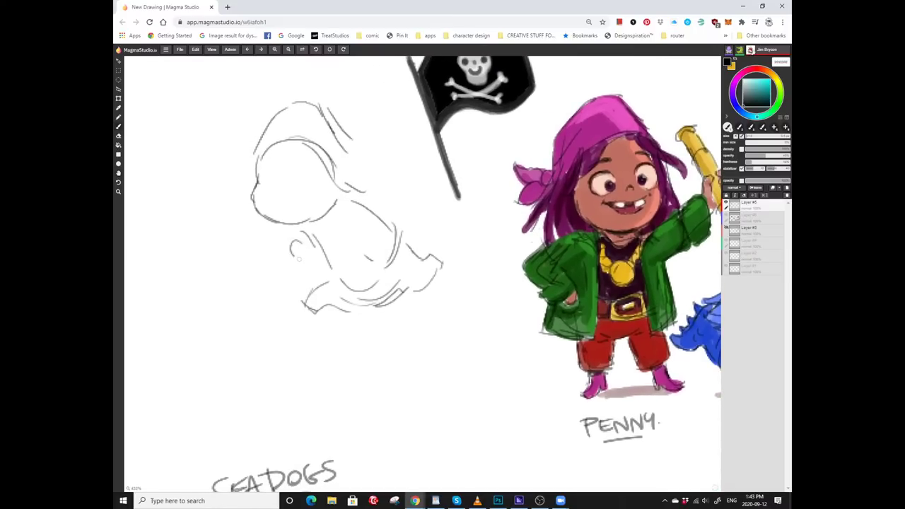
{"action": "mouse_move", "coordinate": [371, 183]}
{"action": "left_mouse_down"}
{"action": "mouse_move", "coordinate": [341, 192]}
{"action": "mouse_move", "coordinate": [318, 175]}
{"action": "left_mouse_up"}
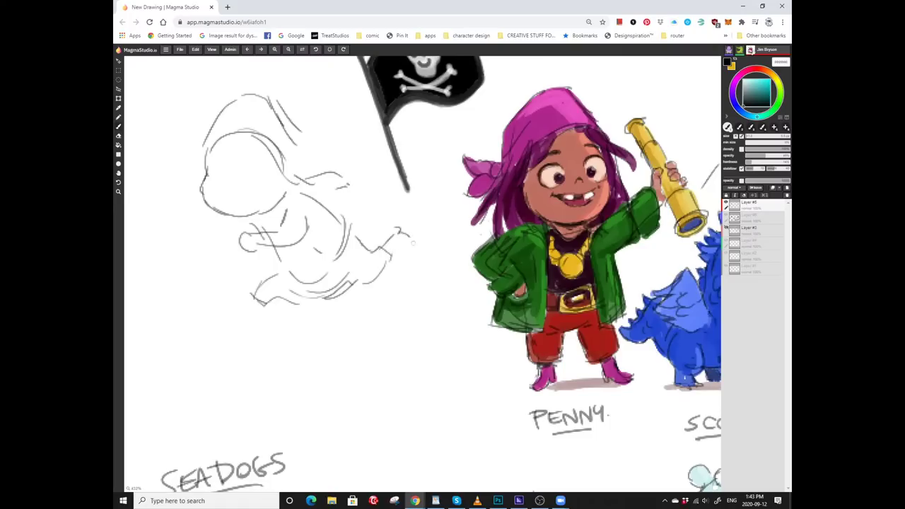
Sketch pointed boots on the trailing and leading legs, and add the rear hand behind the back.
{"action": "left_click_drag", "start_coordinate": [395, 243], "coordinate": [425, 209]}
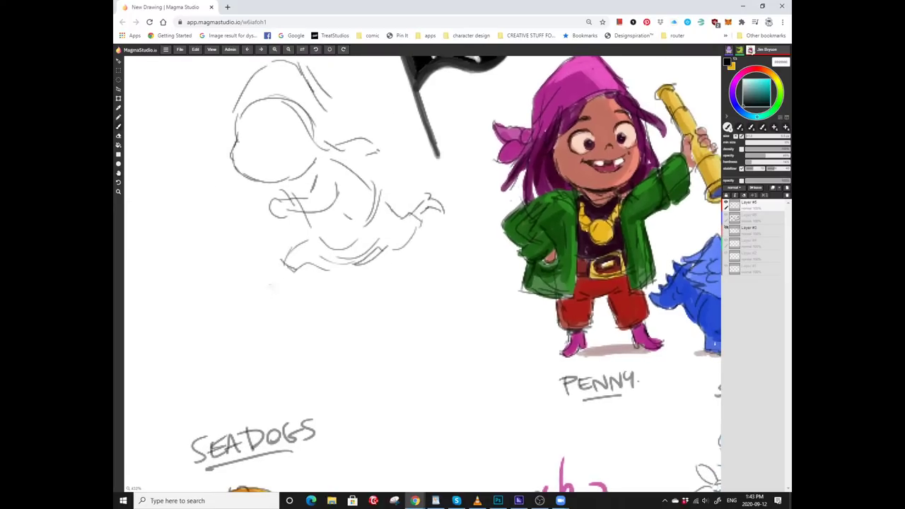
{"action": "key", "text": "ctrl+z"}
{"action": "left_click_drag", "start_coordinate": [281, 272], "coordinate": [296, 263]}
{"action": "left_click_drag", "start_coordinate": [396, 240], "coordinate": [420, 235]}
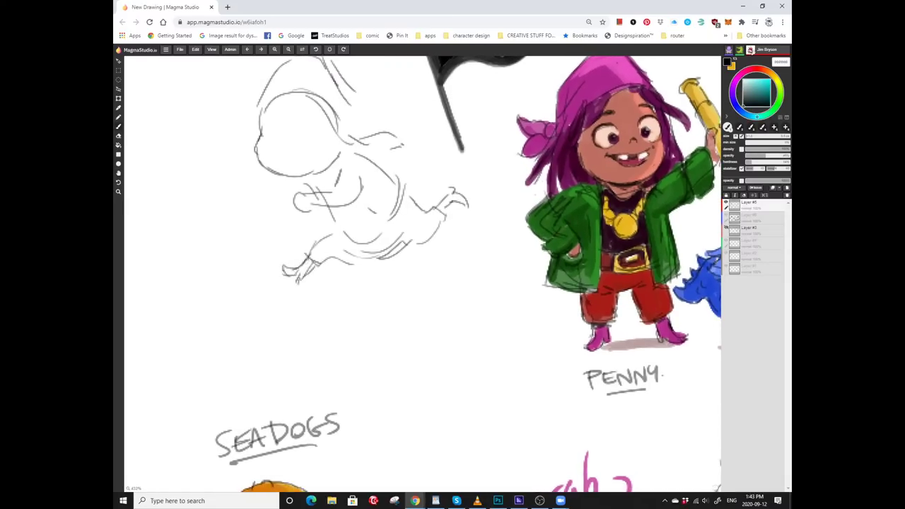
{"action": "scroll", "coordinate": [419, 273], "scroll_direction": "up", "scroll_amount": 1}
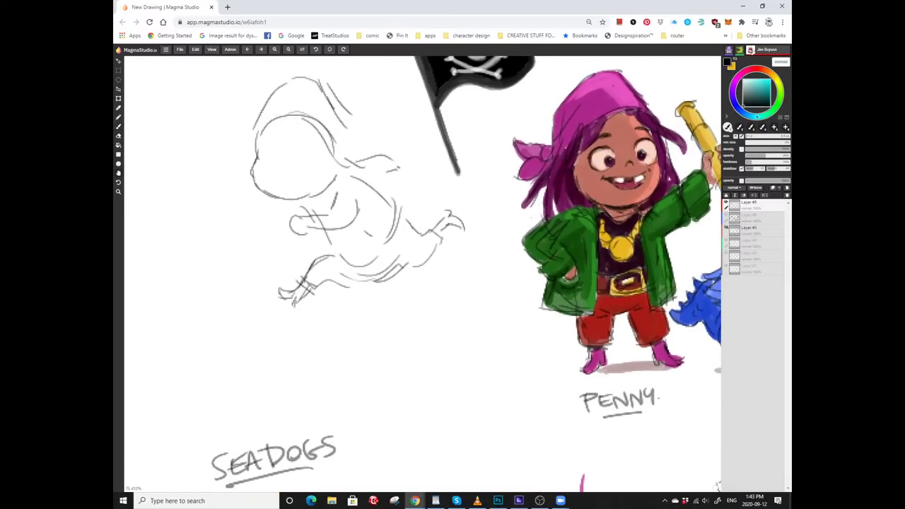
{"action": "scroll", "coordinate": [466, 273], "scroll_direction": "up", "scroll_amount": 1}
{"action": "mouse_move", "coordinate": [466, 273]}
{"action": "left_mouse_down"}
{"action": "mouse_move", "coordinate": [414, 284]}
{"action": "mouse_move", "coordinate": [468, 273]}
{"action": "left_mouse_up"}
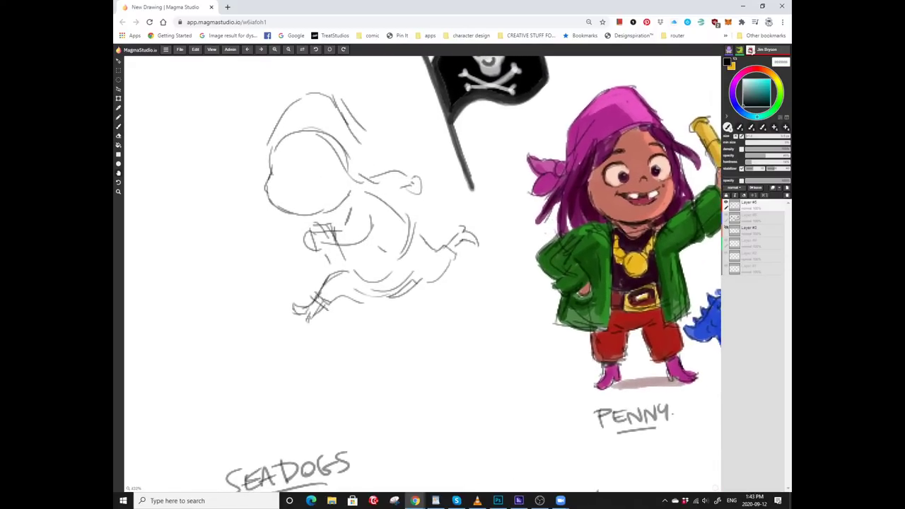
Sketch the sleeve cuffs and open coat edges, and add a belt with a large buckle at the waist.
{"action": "mouse_move", "coordinate": [353, 232]}
{"action": "left_mouse_down"}
{"action": "mouse_move", "coordinate": [329, 219]}
{"action": "mouse_move", "coordinate": [320, 238]}
{"action": "mouse_move", "coordinate": [326, 262]}
{"action": "mouse_move", "coordinate": [325, 242]}
{"action": "mouse_move", "coordinate": [343, 241]}
{"action": "left_mouse_up"}
{"action": "left_click_drag", "start_coordinate": [329, 192], "coordinate": [370, 213]}
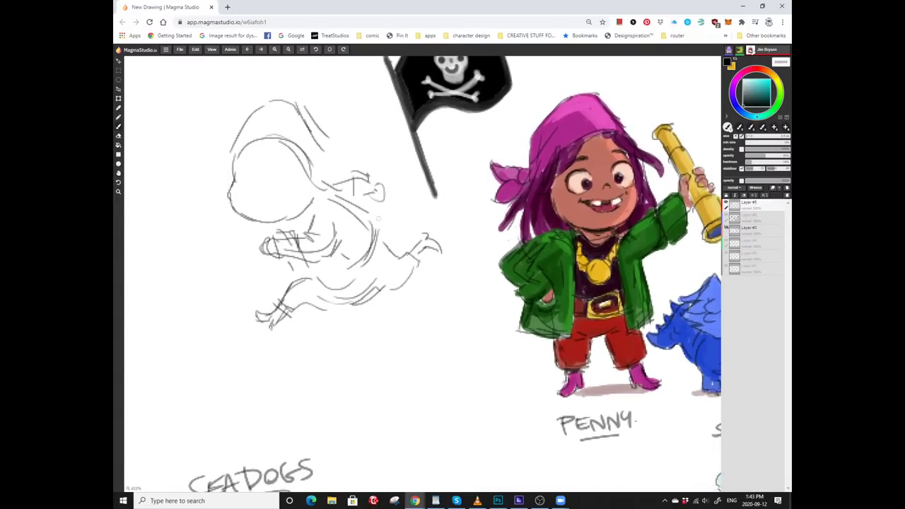
{"action": "mouse_move", "coordinate": [344, 270]}
{"action": "left_mouse_down"}
{"action": "mouse_move", "coordinate": [387, 279]}
{"action": "mouse_move", "coordinate": [316, 274]}
{"action": "left_mouse_up"}
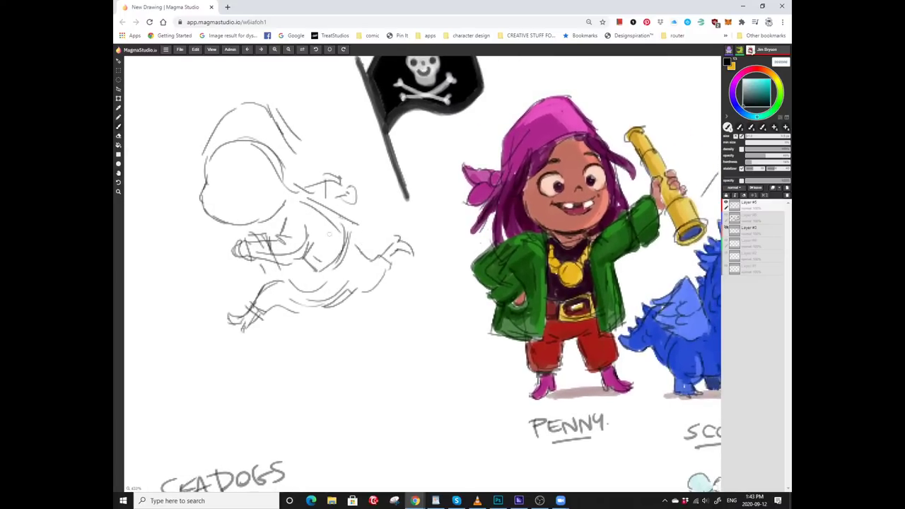
{"action": "mouse_move", "coordinate": [329, 235]}
{"action": "left_mouse_down"}
{"action": "mouse_move", "coordinate": [360, 242]}
{"action": "mouse_move", "coordinate": [380, 224]}
{"action": "left_mouse_up"}
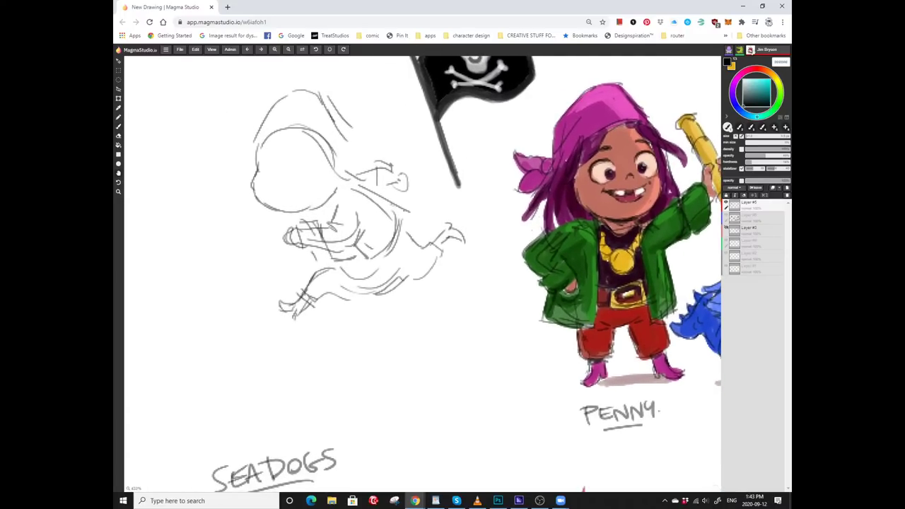
{"action": "mouse_move", "coordinate": [369, 277]}
{"action": "left_mouse_down"}
{"action": "mouse_move", "coordinate": [337, 269]}
{"action": "mouse_move", "coordinate": [367, 268]}
{"action": "left_mouse_up"}
{"action": "left_click_drag", "start_coordinate": [382, 226], "coordinate": [370, 289]}
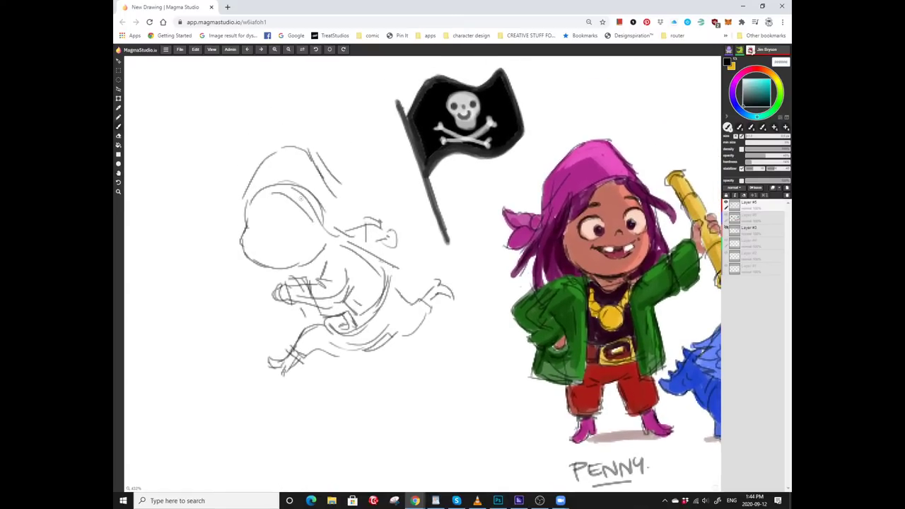
Draw hair strands streaming behind the head, and a bandana knot with fluttering tails.
{"action": "mouse_move", "coordinate": [355, 183]}
{"action": "left_mouse_down"}
{"action": "mouse_move", "coordinate": [316, 175]}
{"action": "mouse_move", "coordinate": [350, 187]}
{"action": "mouse_move", "coordinate": [345, 202]}
{"action": "left_mouse_up"}
{"action": "left_click_drag", "start_coordinate": [354, 247], "coordinate": [412, 233]}
{"action": "left_click_drag", "start_coordinate": [381, 269], "coordinate": [411, 274]}
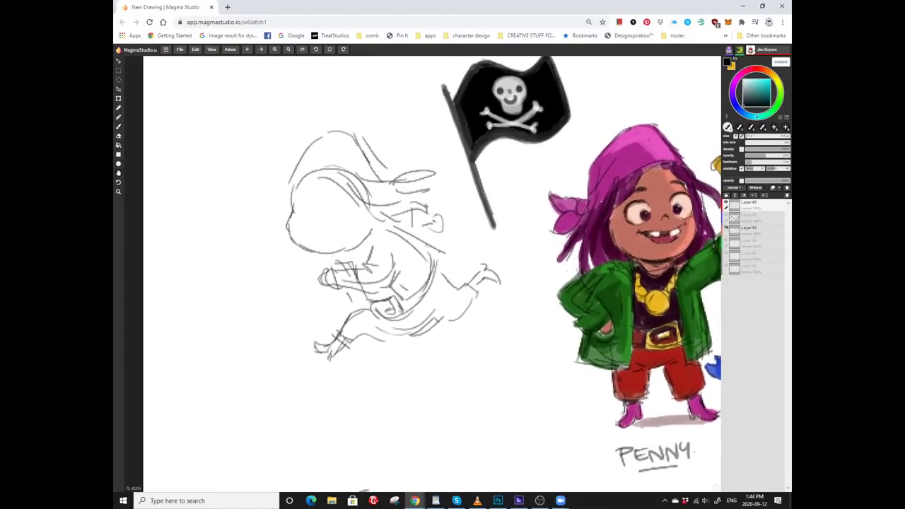
{"action": "left_click_drag", "start_coordinate": [308, 183], "coordinate": [269, 190]}
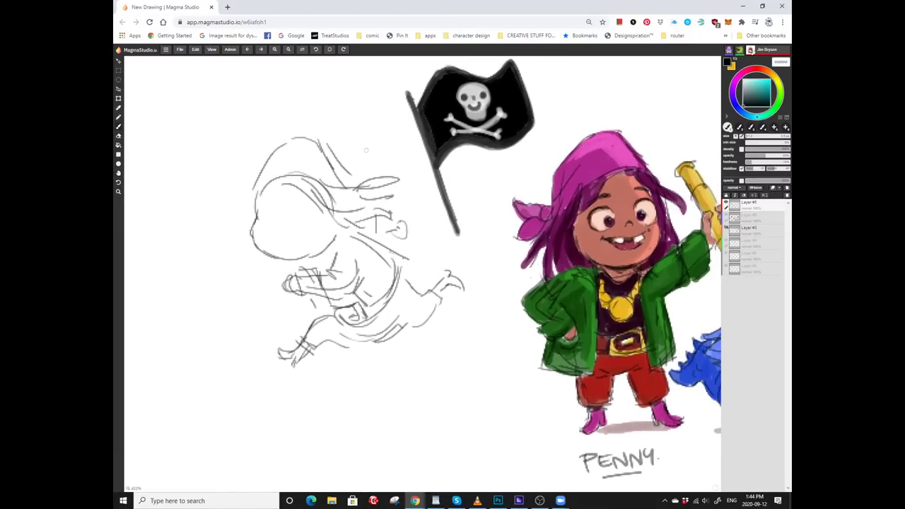
{"action": "left_click_drag", "start_coordinate": [350, 188], "coordinate": [389, 158]}
{"action": "left_click_drag", "start_coordinate": [381, 212], "coordinate": [406, 190]}
Mark a short ground line beneath the figure, and draw the nose, wide eyes with pupils, and eyebrows.
{"action": "left_click_drag", "start_coordinate": [410, 350], "coordinate": [491, 344]}
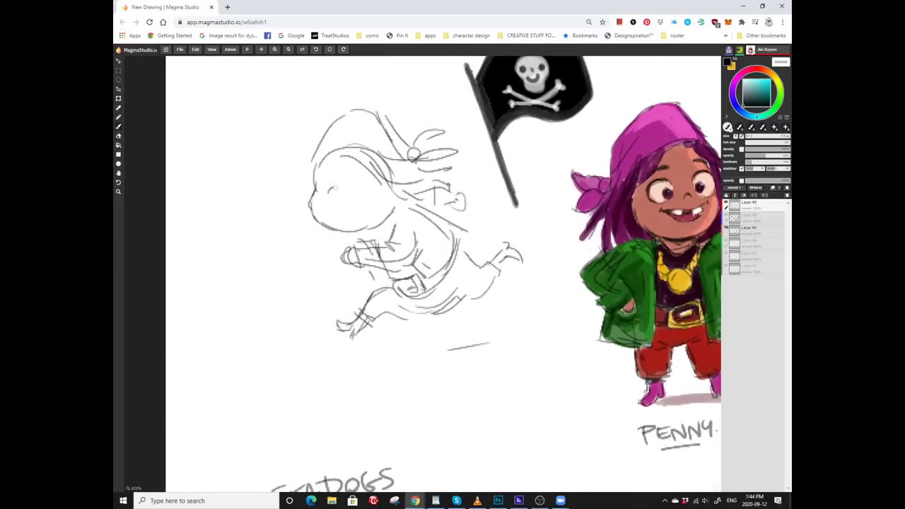
{"action": "left_click_drag", "start_coordinate": [490, 344], "coordinate": [443, 376]}
{"action": "scroll", "coordinate": [421, 274], "scroll_direction": "up", "scroll_amount": 4}
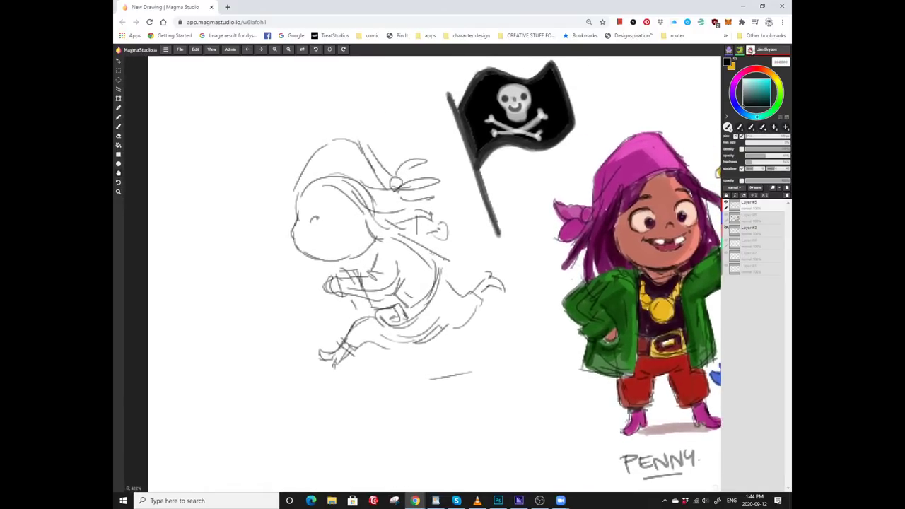
{"action": "key", "text": "b"}
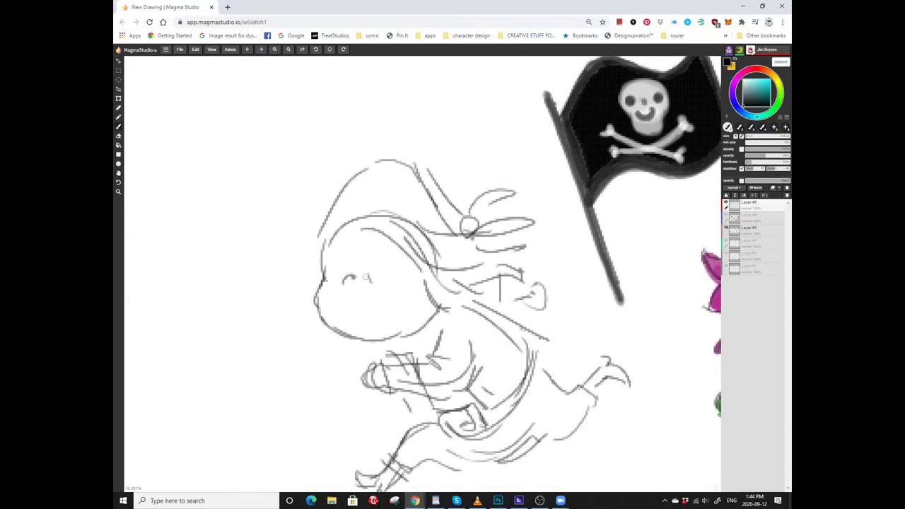
{"action": "mouse_move", "coordinate": [366, 280]}
{"action": "left_mouse_down"}
{"action": "mouse_move", "coordinate": [385, 255]}
{"action": "mouse_move", "coordinate": [422, 251]}
{"action": "left_mouse_up"}
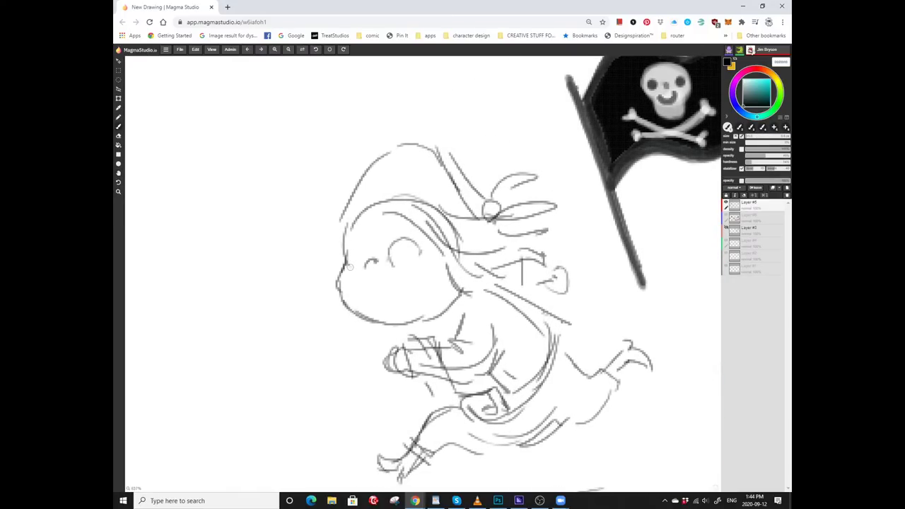
{"action": "mouse_move", "coordinate": [349, 267]}
{"action": "left_mouse_down"}
{"action": "mouse_move", "coordinate": [362, 244]}
{"action": "mouse_move", "coordinate": [359, 273]}
{"action": "mouse_move", "coordinate": [339, 222]}
{"action": "left_mouse_up"}
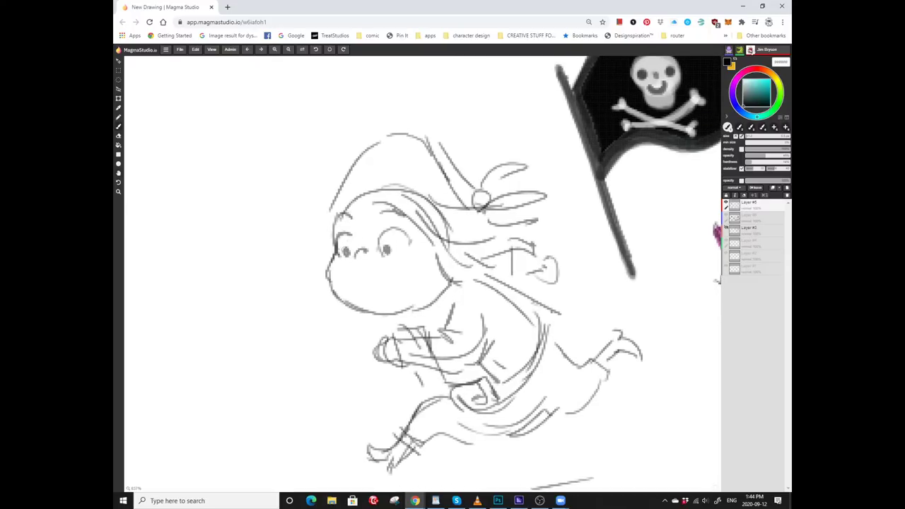
{"action": "left_click_drag", "start_coordinate": [343, 254], "coordinate": [340, 281]}
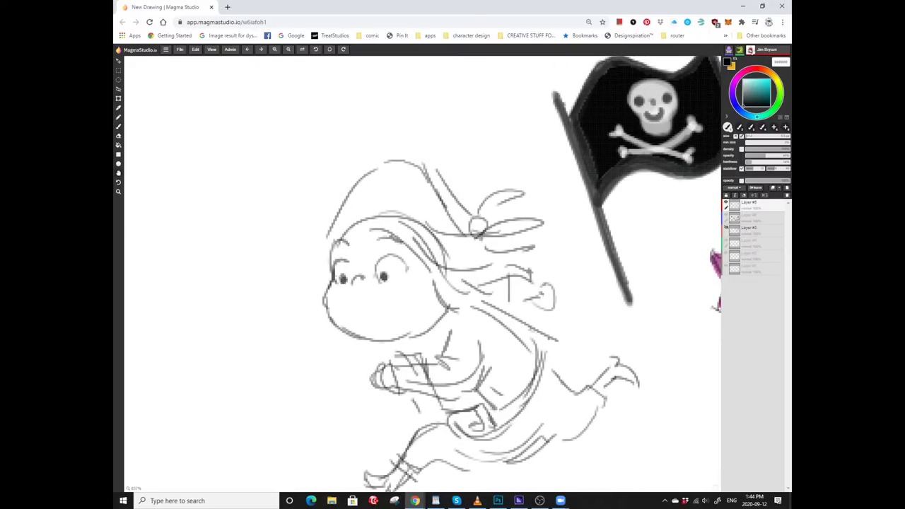
Draw a wide open smile with two gapped teeth, and smooth the contour of the cheek and jaw.
{"action": "scroll", "coordinate": [400, 287], "scroll_direction": "down", "scroll_amount": 1}
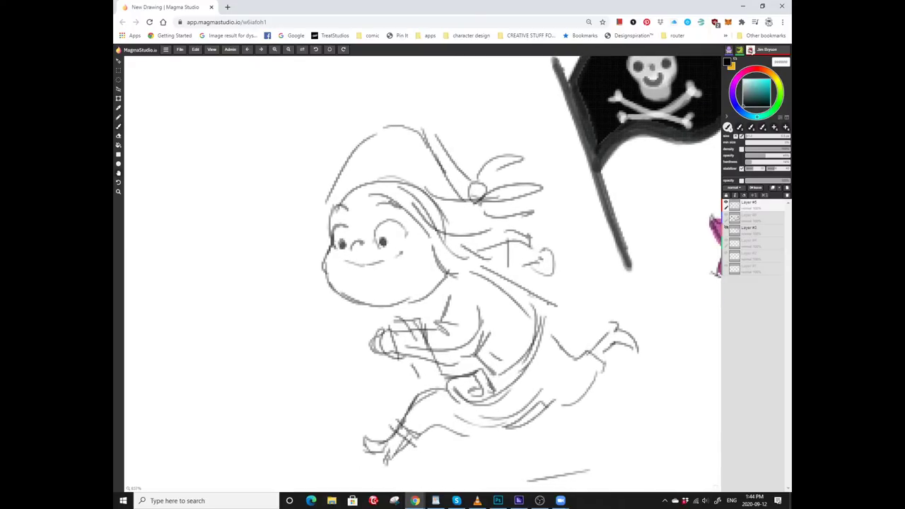
{"action": "left_click_drag", "start_coordinate": [389, 281], "coordinate": [403, 252]}
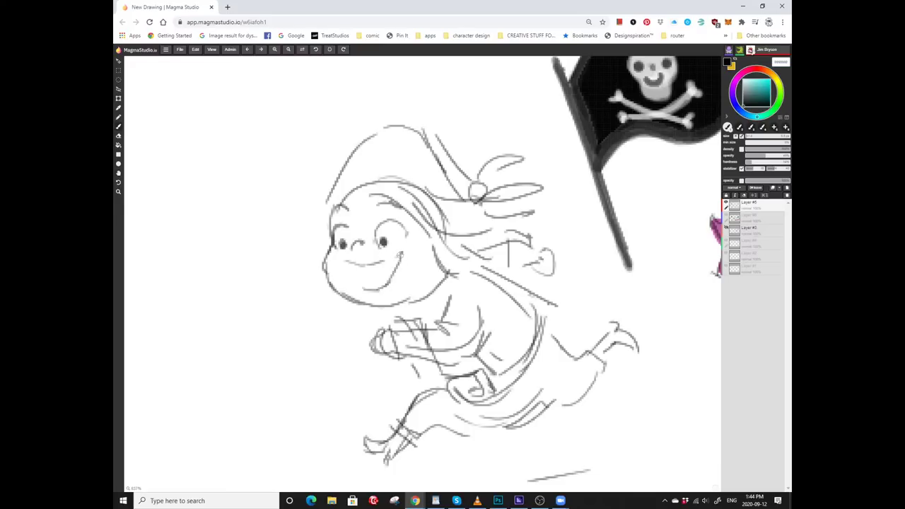
{"action": "left_click_drag", "start_coordinate": [325, 286], "coordinate": [335, 256]}
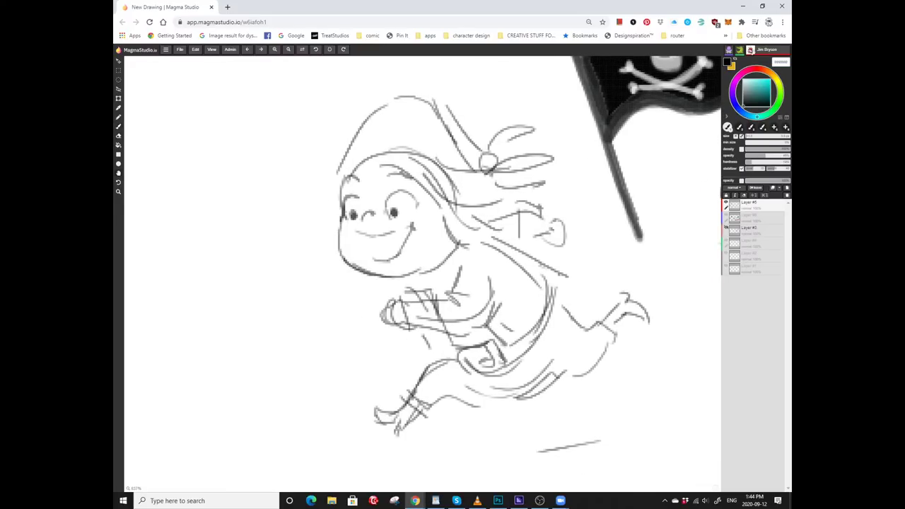
{"action": "left_click_drag", "start_coordinate": [389, 277], "coordinate": [341, 258]}
{"action": "scroll", "coordinate": [322, 125], "scroll_direction": "up", "scroll_amount": 5}
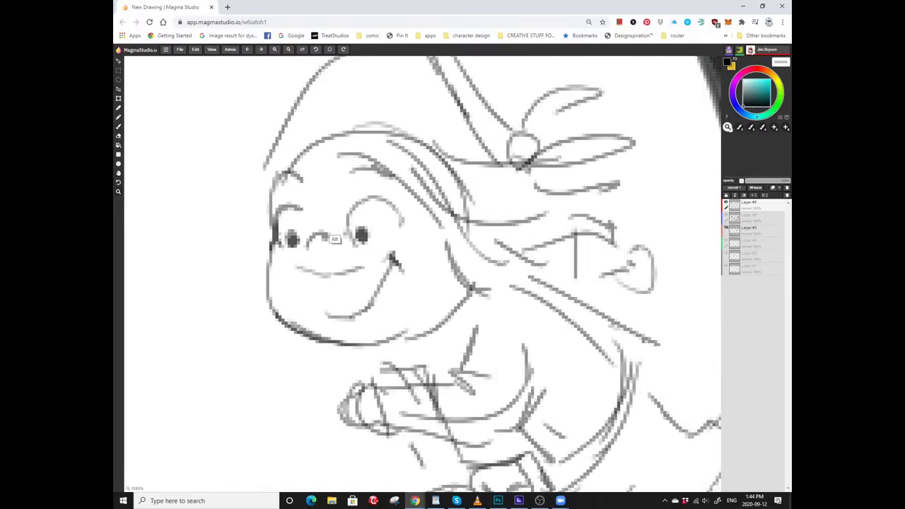
{"action": "scroll", "coordinate": [288, 210], "scroll_direction": "down", "scroll_amount": 3}
{"action": "scroll", "coordinate": [289, 210], "scroll_direction": "up", "scroll_amount": 2}
{"action": "left_click_drag", "start_coordinate": [360, 205], "coordinate": [393, 243]}
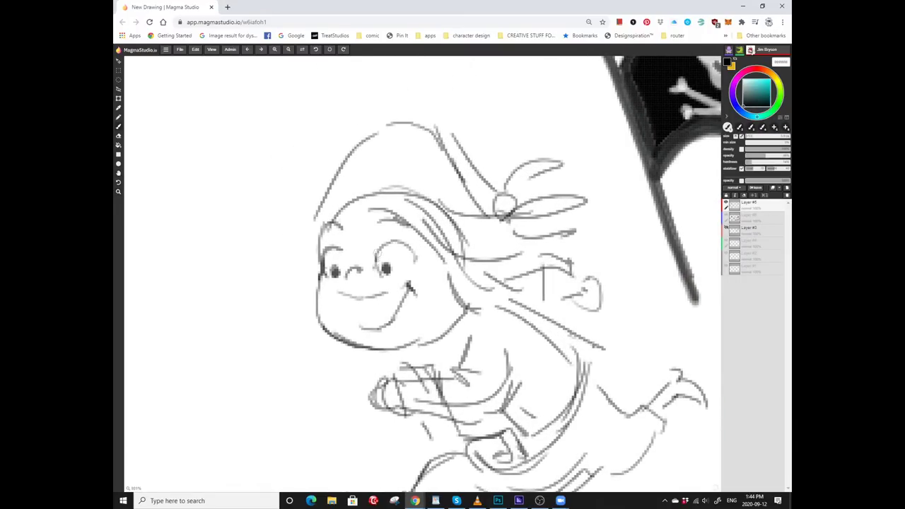
{"action": "mouse_move", "coordinate": [337, 275]}
{"action": "left_mouse_down"}
{"action": "mouse_move", "coordinate": [348, 237]}
{"action": "mouse_move", "coordinate": [398, 260]}
{"action": "mouse_move", "coordinate": [414, 238]}
{"action": "mouse_move", "coordinate": [372, 233]}
{"action": "mouse_move", "coordinate": [352, 249]}
{"action": "mouse_move", "coordinate": [333, 244]}
{"action": "mouse_move", "coordinate": [358, 300]}
{"action": "mouse_move", "coordinate": [403, 308]}
{"action": "mouse_move", "coordinate": [382, 282]}
{"action": "mouse_move", "coordinate": [400, 297]}
{"action": "mouse_move", "coordinate": [394, 257]}
{"action": "mouse_move", "coordinate": [424, 259]}
{"action": "mouse_move", "coordinate": [423, 233]}
{"action": "left_mouse_up"}
Erase the front forearm's rough lines, and draw a spyglass held in the front fist.
{"action": "mouse_move", "coordinate": [378, 283]}
{"action": "left_mouse_down"}
{"action": "mouse_move", "coordinate": [397, 259]}
{"action": "mouse_move", "coordinate": [390, 280]}
{"action": "mouse_move", "coordinate": [370, 273]}
{"action": "mouse_move", "coordinate": [428, 281]}
{"action": "mouse_move", "coordinate": [410, 240]}
{"action": "mouse_move", "coordinate": [378, 294]}
{"action": "mouse_move", "coordinate": [339, 318]}
{"action": "mouse_move", "coordinate": [403, 291]}
{"action": "mouse_move", "coordinate": [408, 267]}
{"action": "mouse_move", "coordinate": [362, 258]}
{"action": "mouse_move", "coordinate": [407, 257]}
{"action": "mouse_move", "coordinate": [418, 295]}
{"action": "left_mouse_up"}
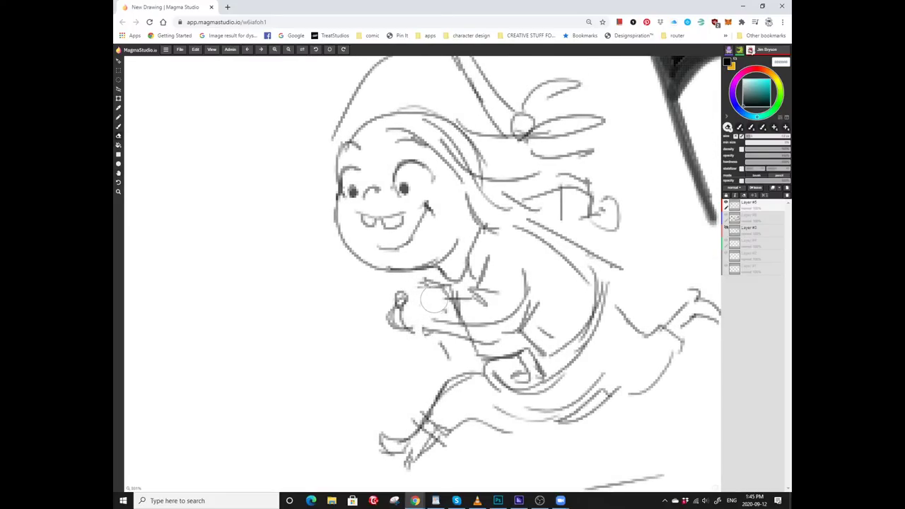
{"action": "left_click_drag", "start_coordinate": [416, 295], "coordinate": [407, 293]}
{"action": "key", "text": "b"}
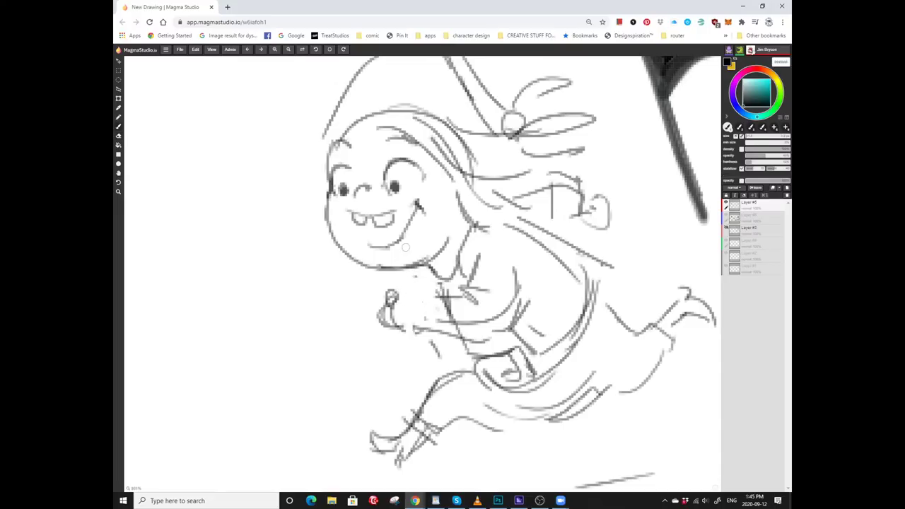
{"action": "mouse_move", "coordinate": [407, 272]}
{"action": "left_mouse_down"}
{"action": "mouse_move", "coordinate": [422, 217]}
{"action": "mouse_move", "coordinate": [382, 332]}
{"action": "mouse_move", "coordinate": [398, 345]}
{"action": "mouse_move", "coordinate": [412, 308]}
{"action": "left_mouse_up"}
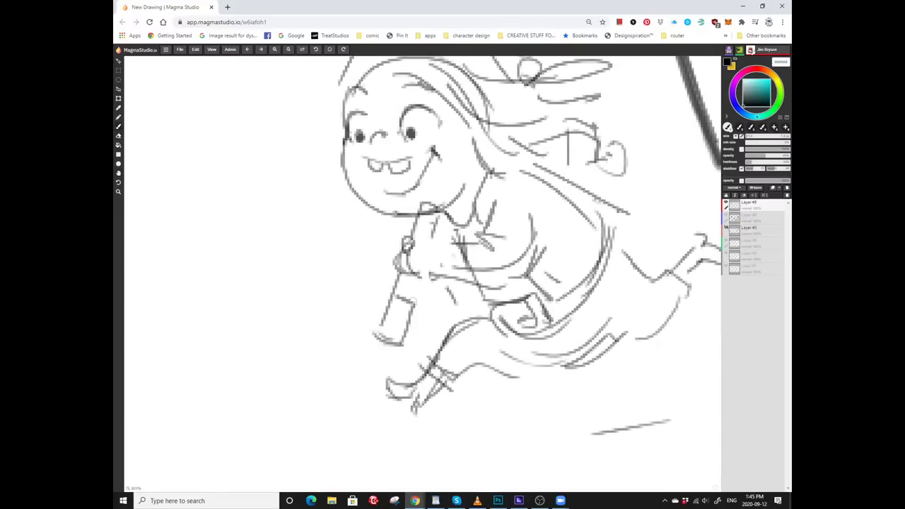
{"action": "left_click_drag", "start_coordinate": [438, 261], "coordinate": [381, 250]}
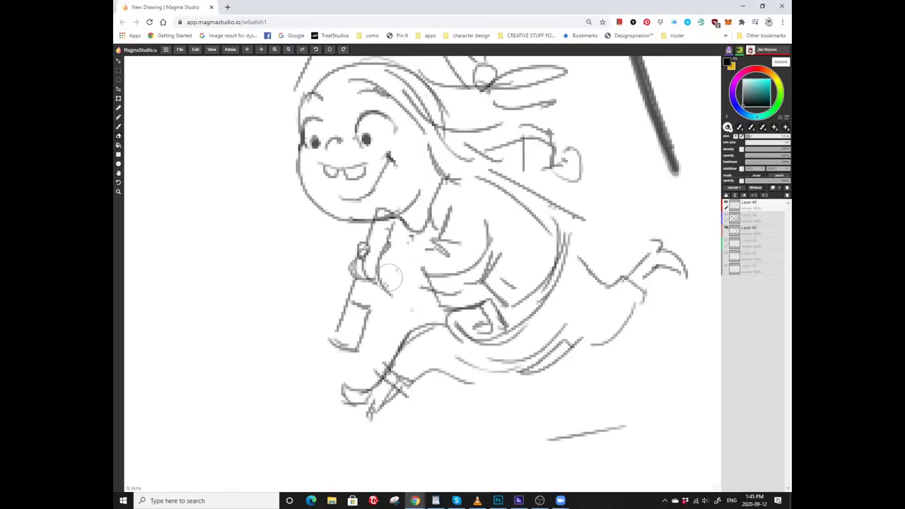
Erase the leftover forearm lines, and redraw the front arm with a wide coat sleeve and a collar edge at the neck.
{"action": "mouse_move", "coordinate": [380, 285]}
{"action": "left_mouse_down"}
{"action": "mouse_move", "coordinate": [368, 287]}
{"action": "mouse_move", "coordinate": [372, 322]}
{"action": "left_mouse_up"}
{"action": "key", "text": "b"}
{"action": "mouse_move", "coordinate": [382, 269]}
{"action": "left_mouse_down"}
{"action": "mouse_move", "coordinate": [388, 296]}
{"action": "mouse_move", "coordinate": [379, 299]}
{"action": "left_mouse_up"}
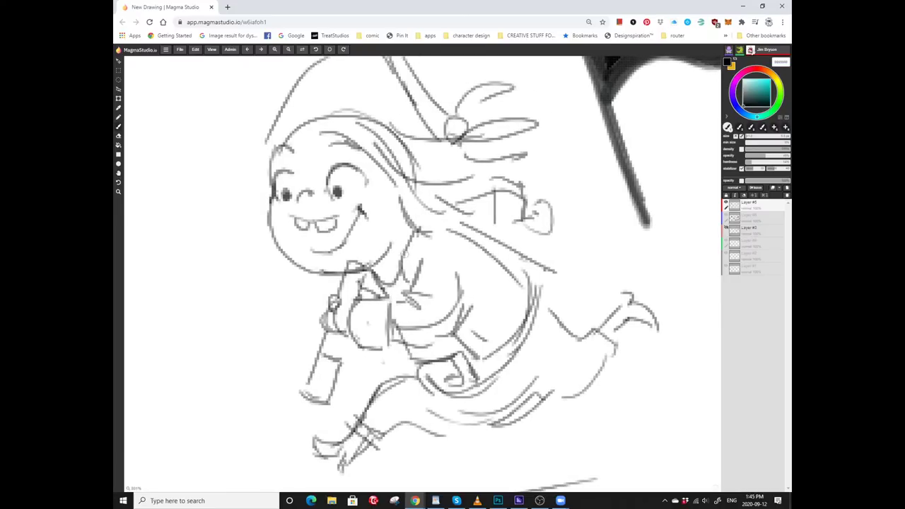
{"action": "left_click_drag", "start_coordinate": [386, 252], "coordinate": [379, 276]}
{"action": "mouse_move", "coordinate": [393, 340]}
{"action": "left_mouse_down"}
{"action": "mouse_move", "coordinate": [385, 295]}
{"action": "mouse_move", "coordinate": [396, 275]}
{"action": "mouse_move", "coordinate": [352, 234]}
{"action": "left_mouse_up"}
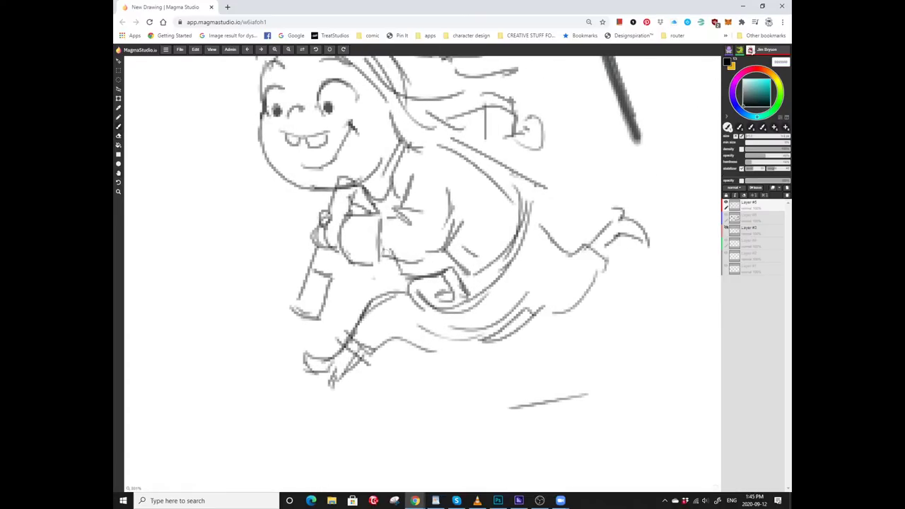
Add the coat hem above the belt, redraw the trousers' underside as one sweeping curve, and mark folds behind the rear knee.
{"action": "left_click_drag", "start_coordinate": [396, 261], "coordinate": [389, 238]}
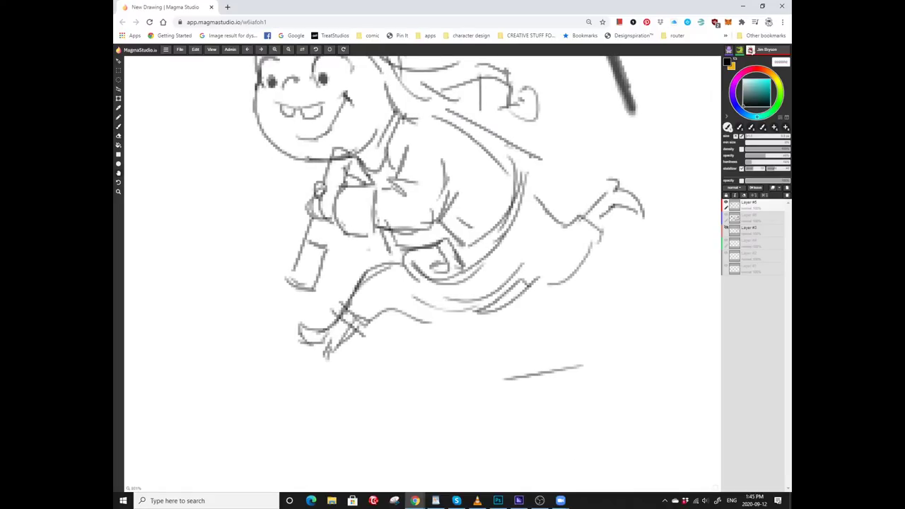
{"action": "left_click_drag", "start_coordinate": [453, 310], "coordinate": [405, 317]}
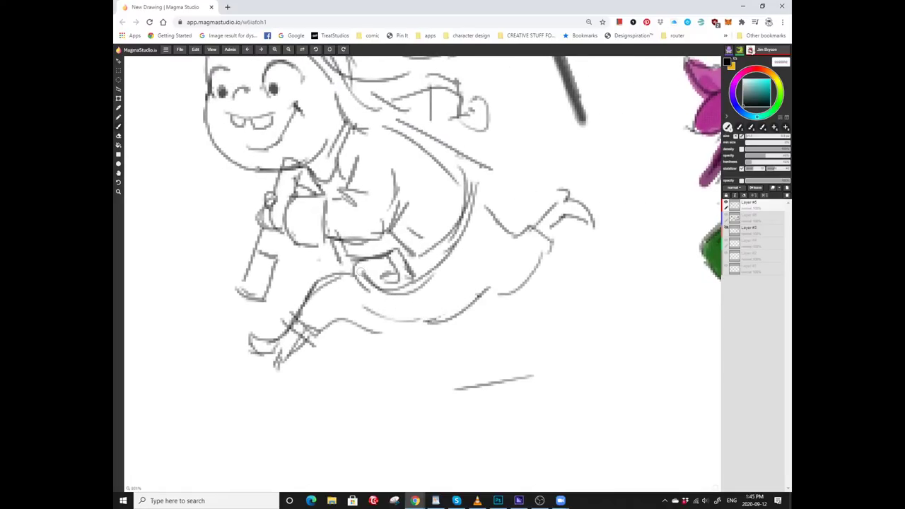
{"action": "left_click_drag", "start_coordinate": [338, 287], "coordinate": [361, 284]}
{"action": "mouse_move", "coordinate": [350, 336]}
{"action": "left_mouse_down"}
{"action": "mouse_move", "coordinate": [448, 320]}
{"action": "mouse_move", "coordinate": [487, 302]}
{"action": "left_mouse_up"}
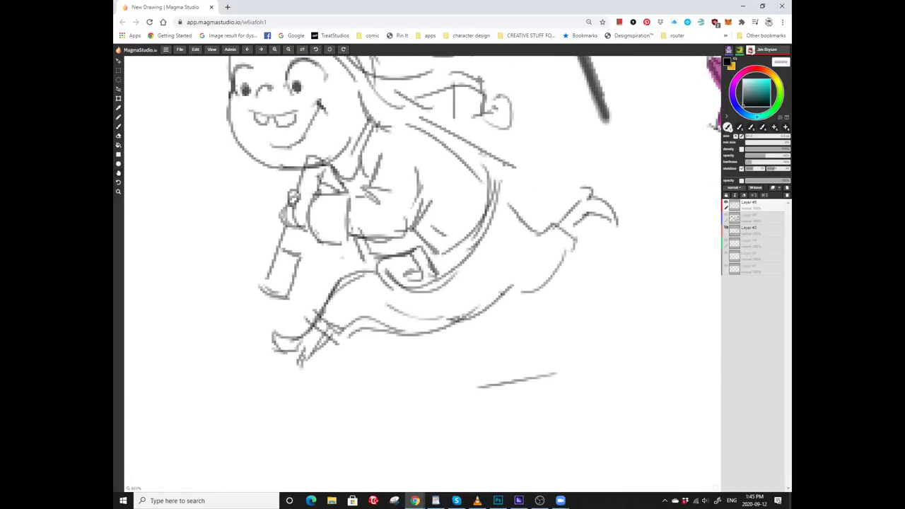
{"action": "left_click_drag", "start_coordinate": [526, 233], "coordinate": [459, 251]}
{"action": "key", "text": "z"}
{"action": "scroll", "coordinate": [462, 250], "scroll_direction": "down", "scroll_amount": 4}
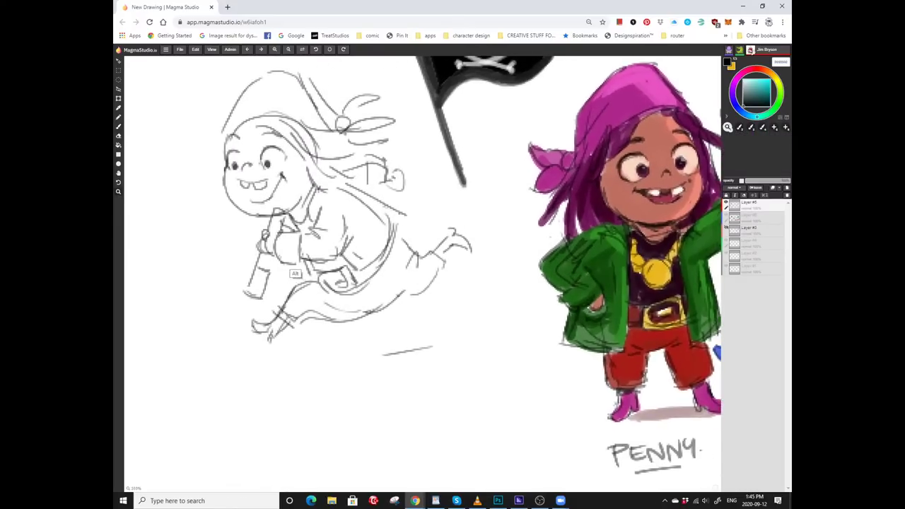
Draw hair curving outward from beneath the bandana's front edge, undoing the first attempt.
{"action": "scroll", "coordinate": [367, 286], "scroll_direction": "up", "scroll_amount": 4}
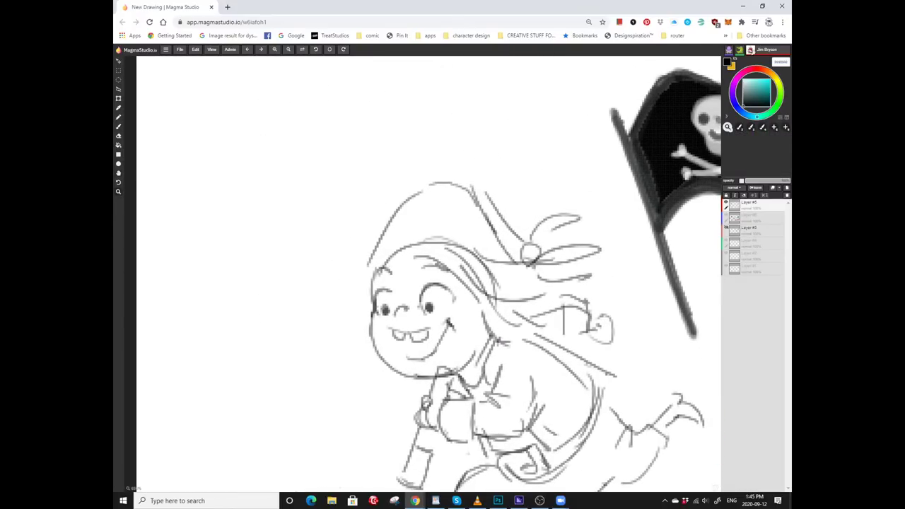
{"action": "key", "text": "b"}
{"action": "left_click_drag", "start_coordinate": [389, 235], "coordinate": [364, 301]}
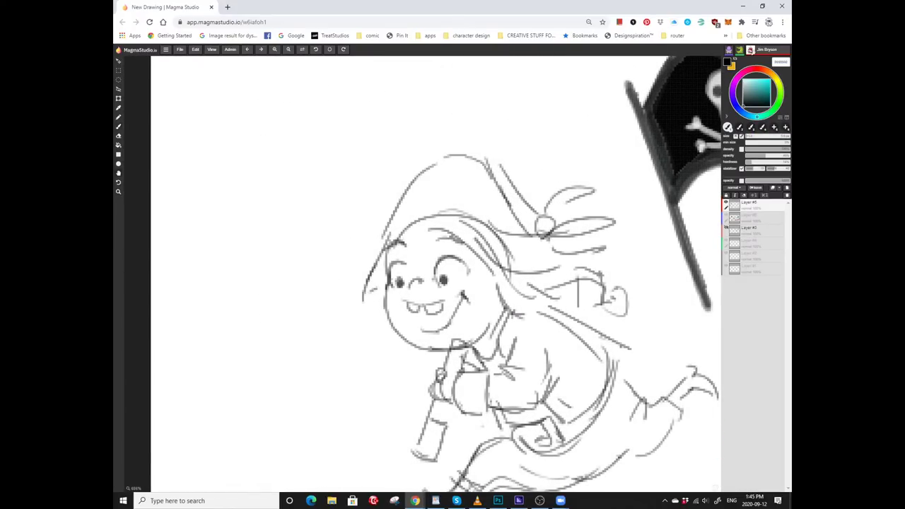
{"action": "scroll", "coordinate": [375, 268], "scroll_direction": "down", "scroll_amount": 1}
{"action": "key", "text": "ctrl+z"}
{"action": "key", "text": "ctrl+z"}
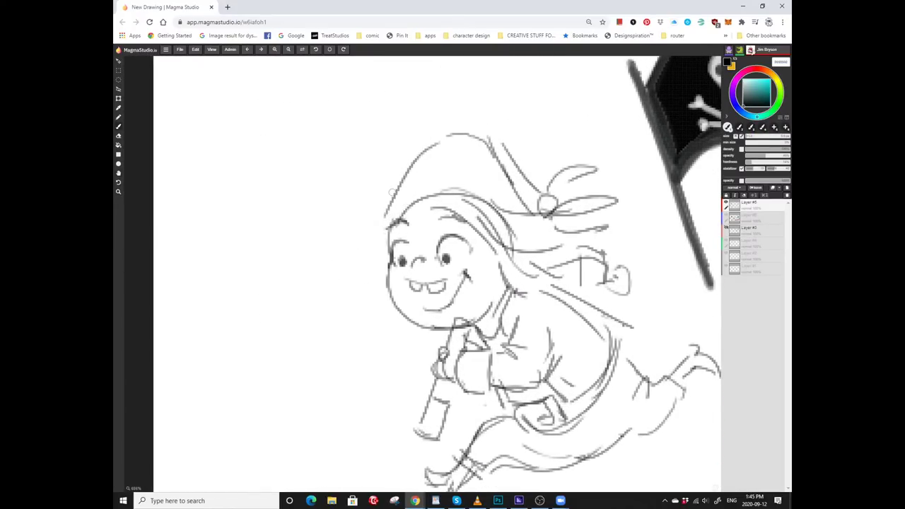
{"action": "left_click_drag", "start_coordinate": [424, 197], "coordinate": [363, 252]}
{"action": "scroll", "coordinate": [362, 252], "scroll_direction": "down", "scroll_amount": 1}
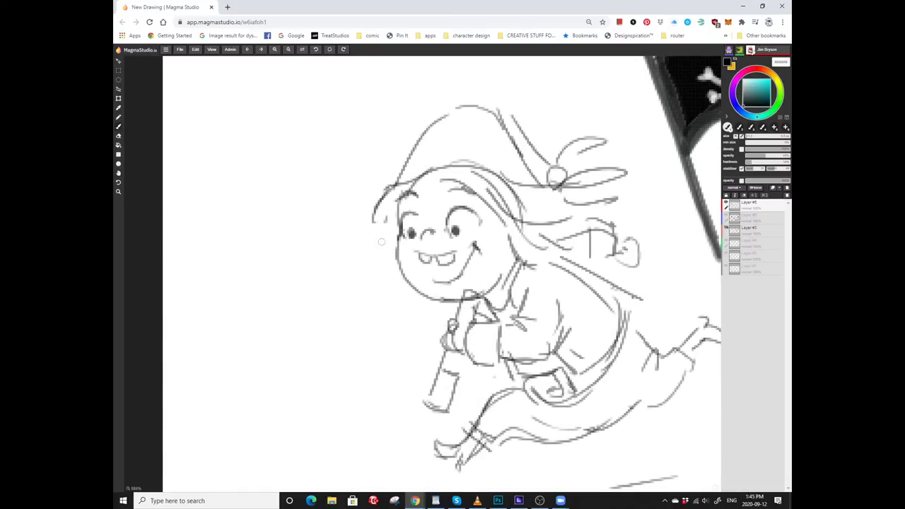
Add another front hair strand, and redraw the mouth as a wide open grin with a tongue and a dark shaded interior.
{"action": "scroll", "coordinate": [381, 242], "scroll_direction": "up", "scroll_amount": 3}
{"action": "mouse_move", "coordinate": [441, 315]}
{"action": "left_mouse_down"}
{"action": "mouse_move", "coordinate": [489, 291]}
{"action": "mouse_move", "coordinate": [436, 284]}
{"action": "left_mouse_up"}
{"action": "scroll", "coordinate": [441, 299], "scroll_direction": "down", "scroll_amount": 1}
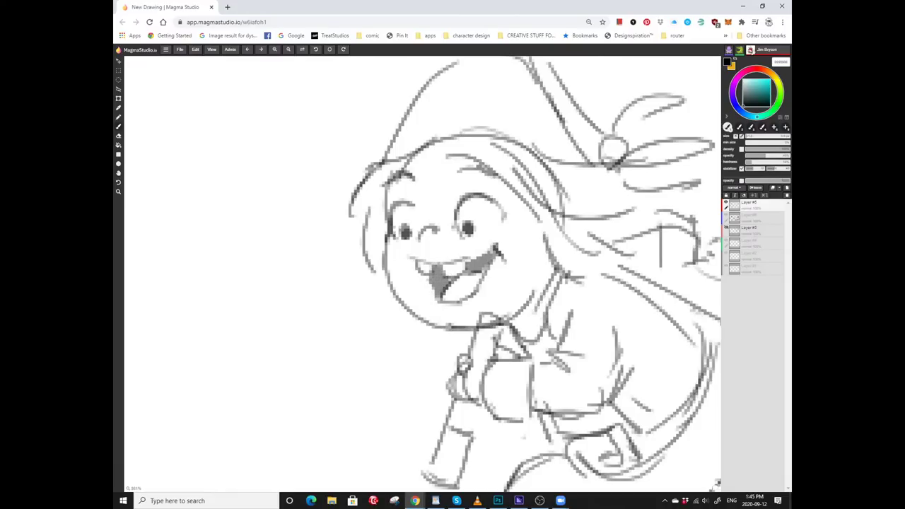
{"action": "mouse_move", "coordinate": [423, 274]}
{"action": "left_mouse_down"}
{"action": "mouse_move", "coordinate": [442, 295]}
{"action": "mouse_move", "coordinate": [439, 272]}
{"action": "left_mouse_up"}
Clean up the nose, and refine the eyes and brows with darker lids, an outer corner line and thicker eyebrows.
{"action": "scroll", "coordinate": [440, 271], "scroll_direction": "up", "scroll_amount": 1}
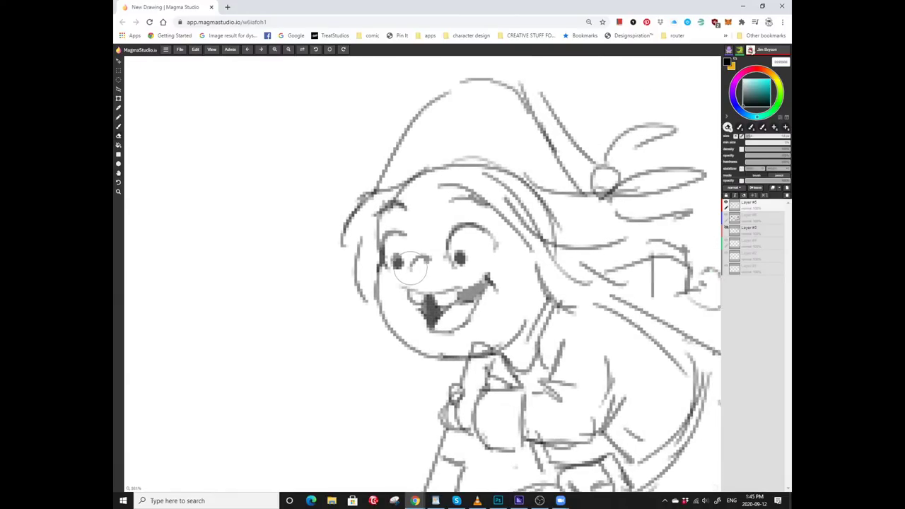
{"action": "mouse_move", "coordinate": [411, 274]}
{"action": "left_mouse_down"}
{"action": "mouse_move", "coordinate": [427, 263]}
{"action": "mouse_move", "coordinate": [438, 271]}
{"action": "left_mouse_up"}
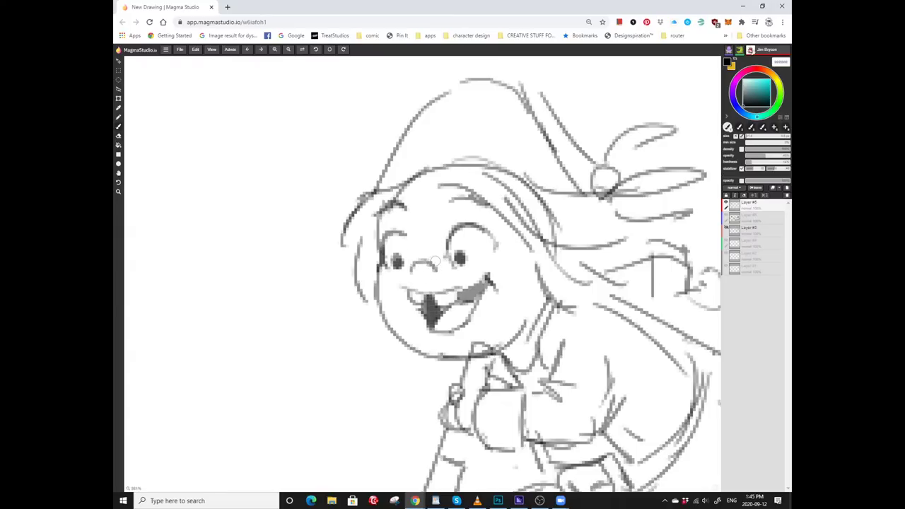
{"action": "scroll", "coordinate": [444, 244], "scroll_direction": "right", "scroll_amount": 1}
{"action": "scroll", "coordinate": [472, 253], "scroll_direction": "left", "scroll_amount": 1}
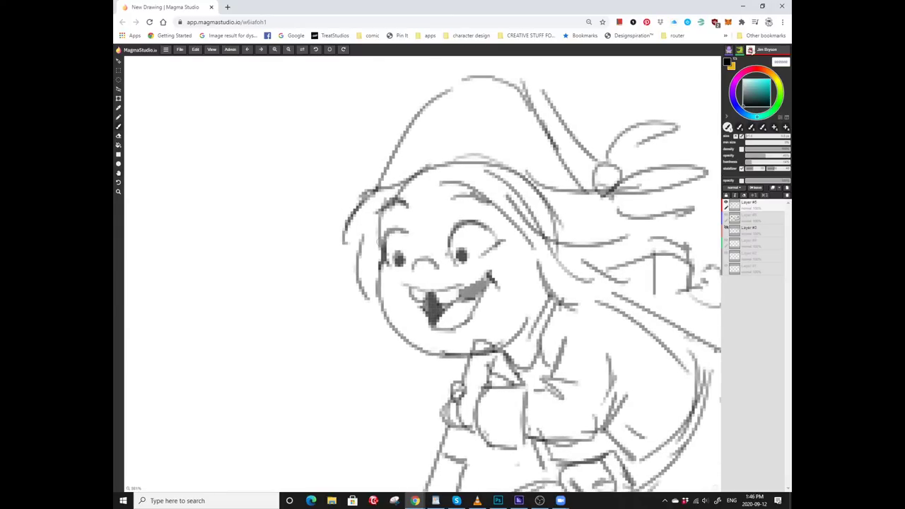
{"action": "scroll", "coordinate": [390, 236], "scroll_direction": "right", "scroll_amount": 1}
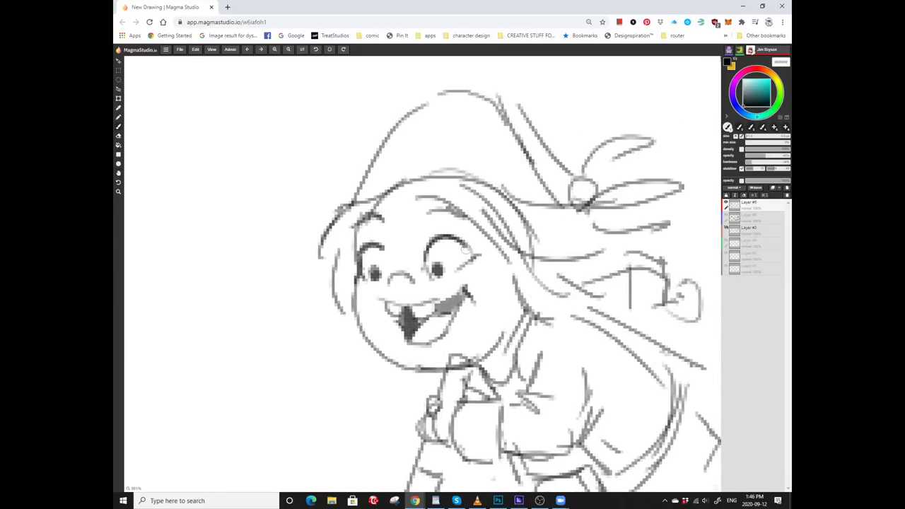
{"action": "scroll", "coordinate": [417, 279], "scroll_direction": "down", "scroll_amount": 1}
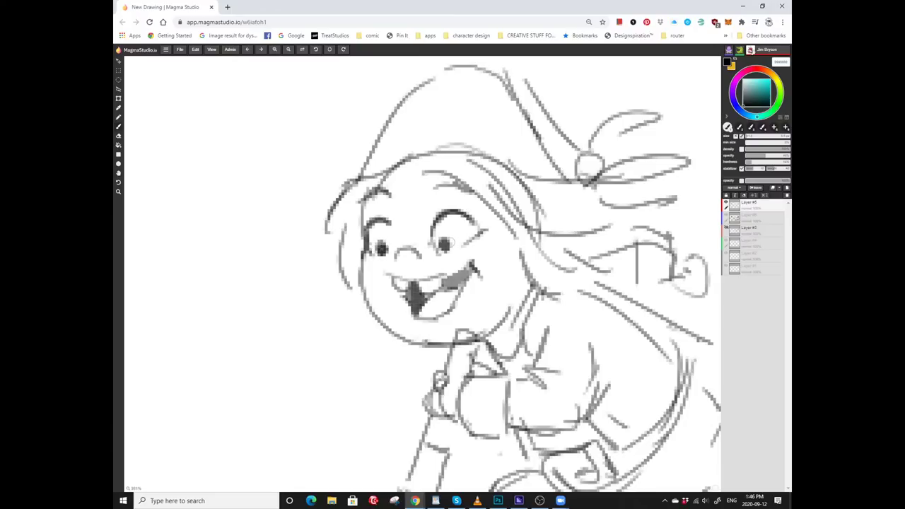
{"action": "scroll", "coordinate": [453, 236], "scroll_direction": "up", "scroll_amount": 1}
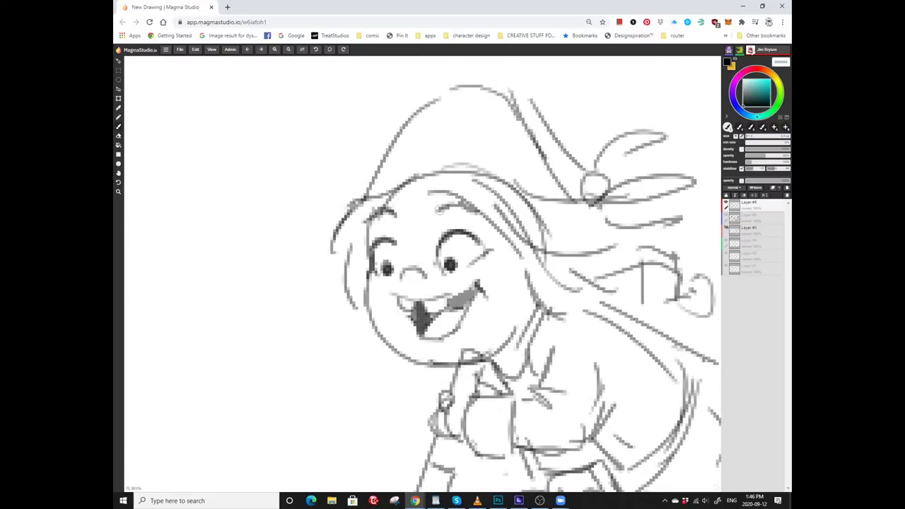
{"action": "scroll", "coordinate": [417, 205], "scroll_direction": "up", "scroll_amount": 3}
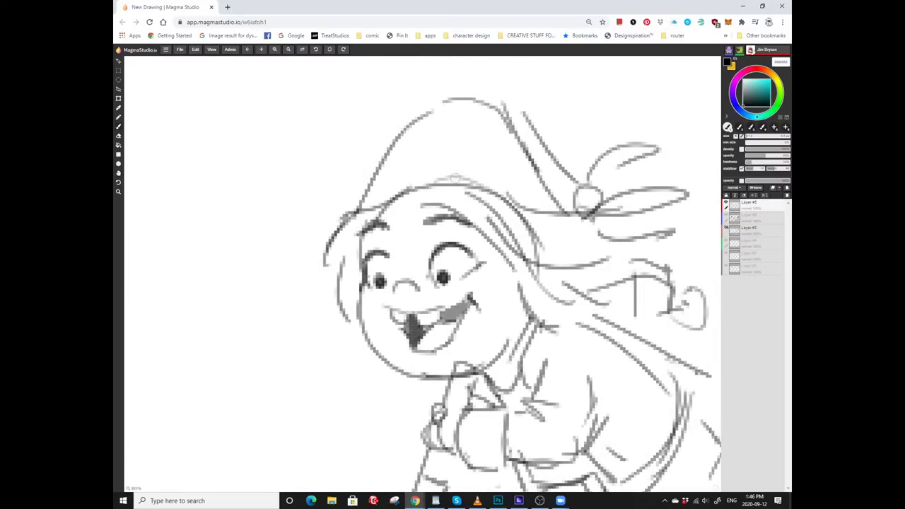
Draw an ear beneath the bandana's edge, and redraw the bandana's knot with longer tails streaming behind.
{"action": "scroll", "coordinate": [455, 178], "scroll_direction": "down", "scroll_amount": 5}
{"action": "key", "text": "b"}
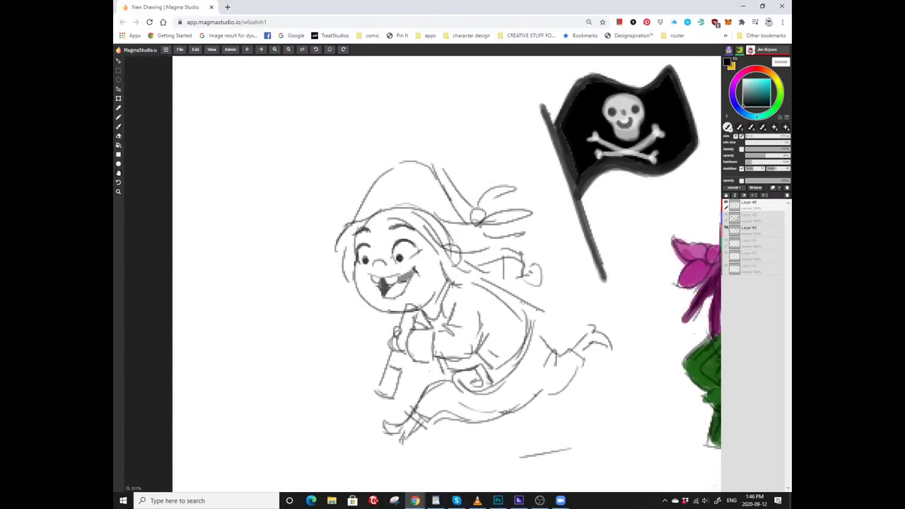
{"action": "scroll", "coordinate": [441, 274], "scroll_direction": "down", "scroll_amount": 1}
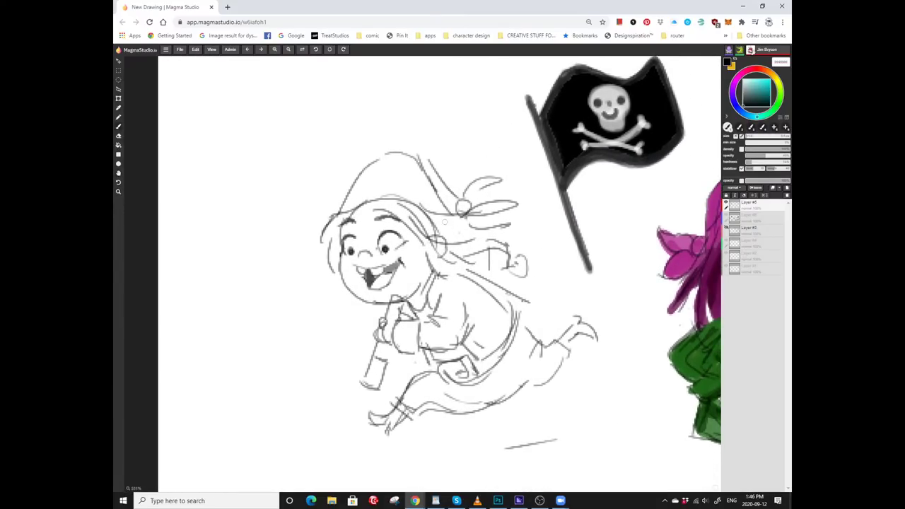
{"action": "mouse_move", "coordinate": [461, 206]}
{"action": "left_mouse_down"}
{"action": "mouse_move", "coordinate": [482, 215]}
{"action": "mouse_move", "coordinate": [425, 209]}
{"action": "mouse_move", "coordinate": [420, 201]}
{"action": "mouse_move", "coordinate": [460, 202]}
{"action": "mouse_move", "coordinate": [453, 177]}
{"action": "mouse_move", "coordinate": [461, 189]}
{"action": "mouse_move", "coordinate": [409, 168]}
{"action": "mouse_move", "coordinate": [410, 179]}
{"action": "mouse_move", "coordinate": [472, 172]}
{"action": "mouse_move", "coordinate": [504, 206]}
{"action": "mouse_move", "coordinate": [454, 227]}
{"action": "left_mouse_up"}
{"action": "left_click_drag", "start_coordinate": [495, 255], "coordinate": [511, 215]}
{"action": "scroll", "coordinate": [274, 282], "scroll_direction": "down", "scroll_amount": 4}
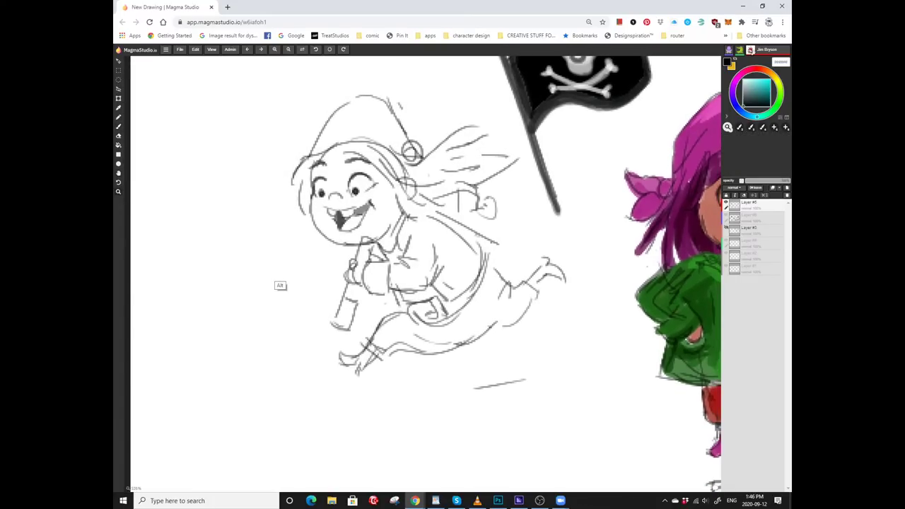
Refine the back edge of the coat so that it flares out to a point behind the waist.
{"action": "scroll", "coordinate": [442, 273], "scroll_direction": "left", "scroll_amount": 2}
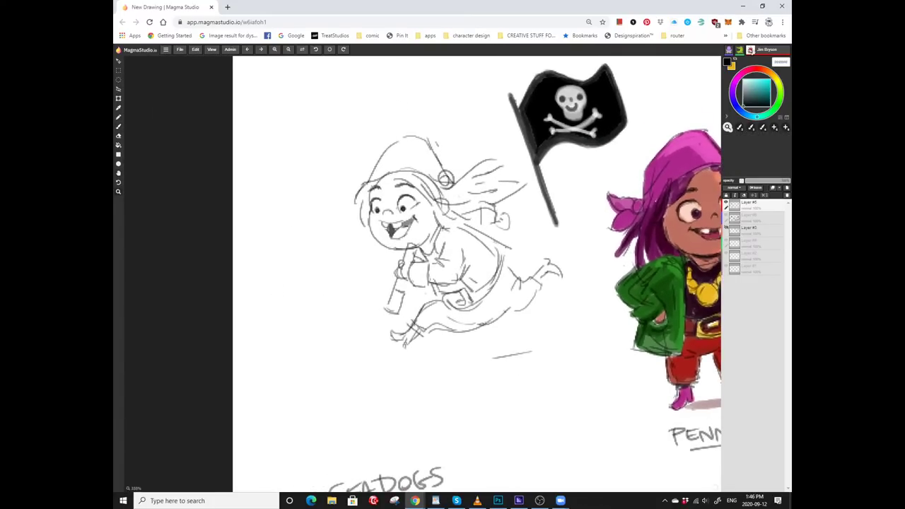
{"action": "scroll", "coordinate": [463, 291], "scroll_direction": "up", "scroll_amount": 1}
{"action": "scroll", "coordinate": [464, 291], "scroll_direction": "right", "scroll_amount": 1}
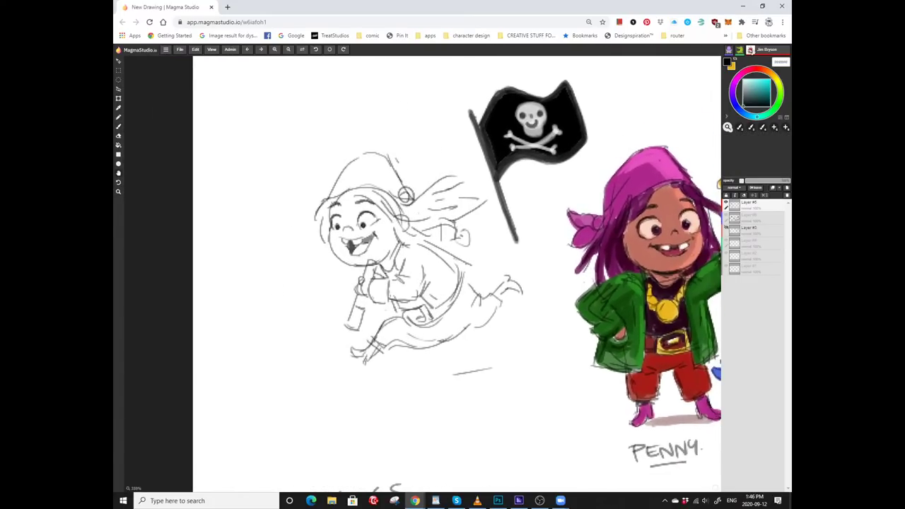
{"action": "key", "text": "b"}
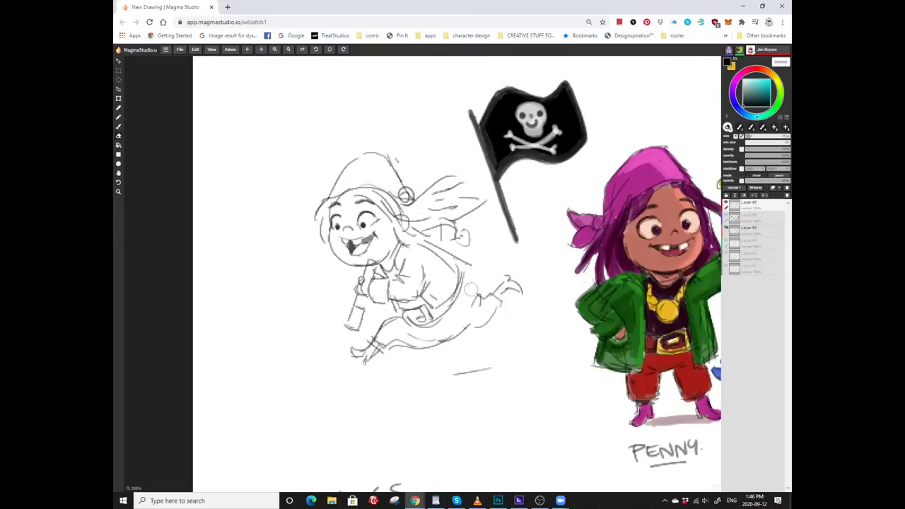
{"action": "scroll", "coordinate": [467, 267], "scroll_direction": "down", "scroll_amount": 1}
{"action": "key", "text": "e"}
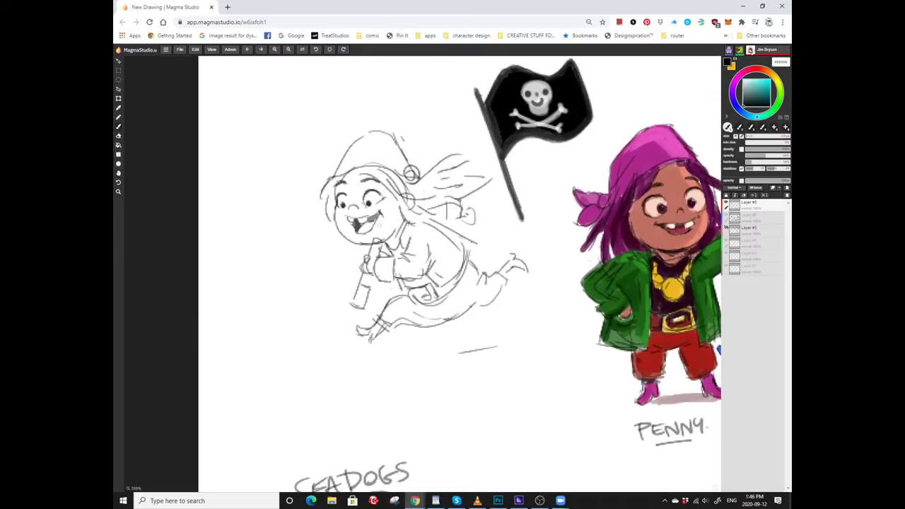
{"action": "scroll", "coordinate": [459, 275], "scroll_direction": "up", "scroll_amount": 1}
{"action": "scroll", "coordinate": [460, 275], "scroll_direction": "up", "scroll_amount": 1, "text": "ctrl"}
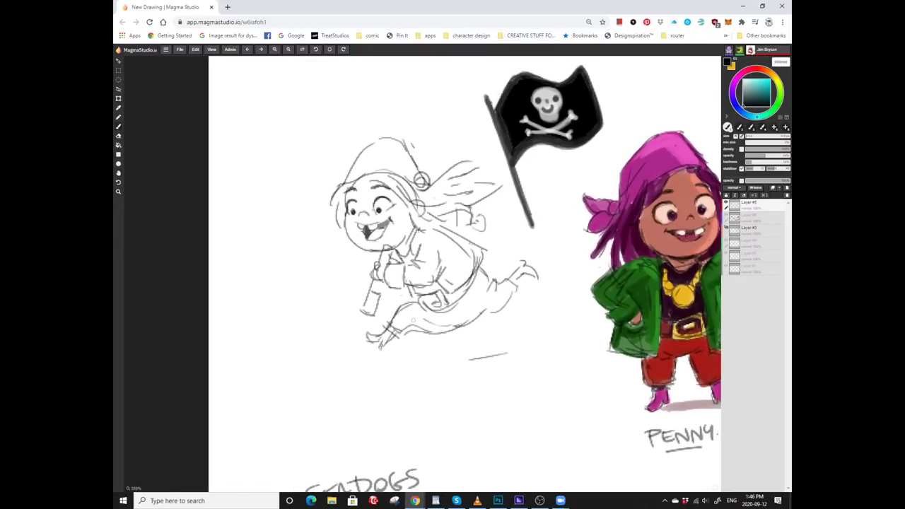
Erase part of the front trouser leg's lower line, and redraw the leg's end at the cuff.
{"action": "mouse_move", "coordinate": [400, 337]}
{"action": "left_mouse_down"}
{"action": "mouse_move", "coordinate": [460, 325]}
{"action": "mouse_move", "coordinate": [429, 338]}
{"action": "left_mouse_up"}
{"action": "scroll", "coordinate": [436, 346], "scroll_direction": "up", "scroll_amount": 1}
{"action": "key", "text": "b"}
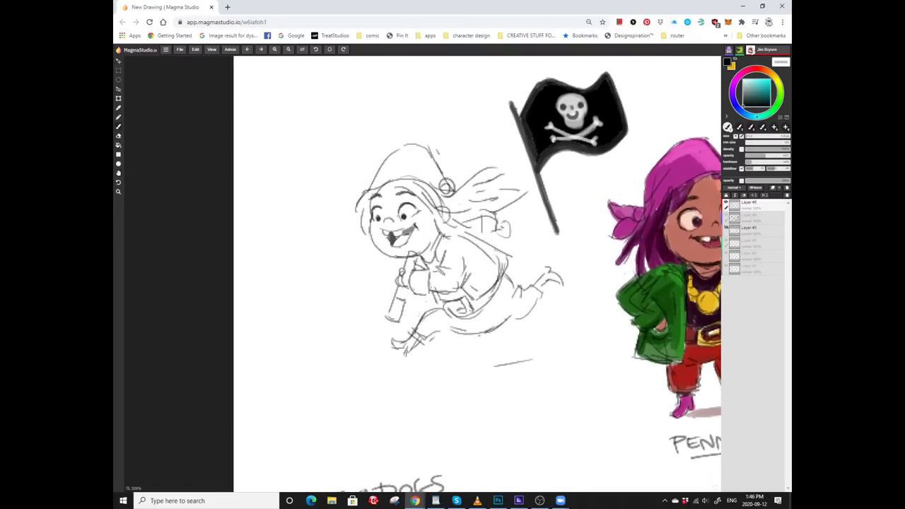
{"action": "scroll", "coordinate": [477, 272], "scroll_direction": "up", "scroll_amount": 2}
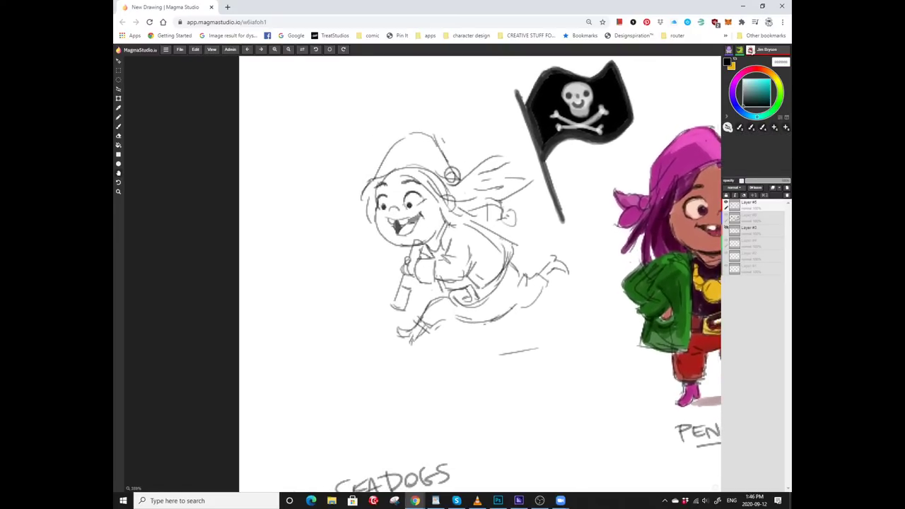
{"action": "scroll", "coordinate": [478, 272], "scroll_direction": "up", "scroll_amount": 1}
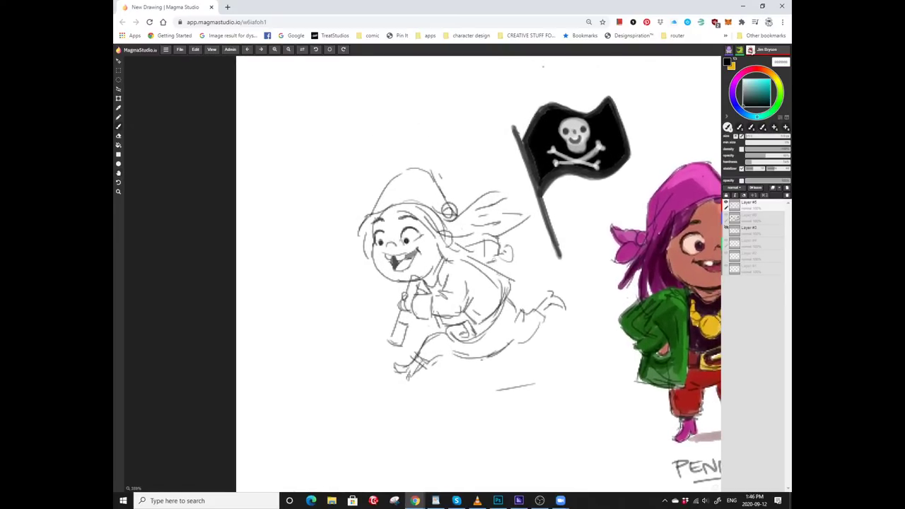
Sketch the large pear-shaped body outline of a creature running ahead of Penny.
{"action": "scroll", "coordinate": [390, 231], "scroll_direction": "down", "scroll_amount": 2}
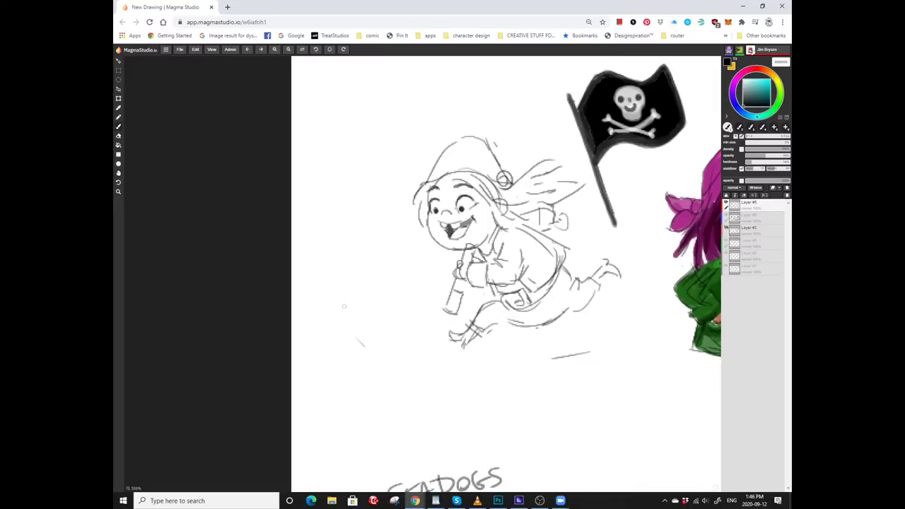
{"action": "mouse_move", "coordinate": [397, 348]}
{"action": "left_mouse_down"}
{"action": "mouse_move", "coordinate": [351, 330]}
{"action": "mouse_move", "coordinate": [338, 263]}
{"action": "mouse_move", "coordinate": [359, 234]}
{"action": "mouse_move", "coordinate": [389, 248]}
{"action": "mouse_move", "coordinate": [415, 343]}
{"action": "left_mouse_up"}
{"action": "scroll", "coordinate": [416, 344], "scroll_direction": "down", "scroll_amount": 1}
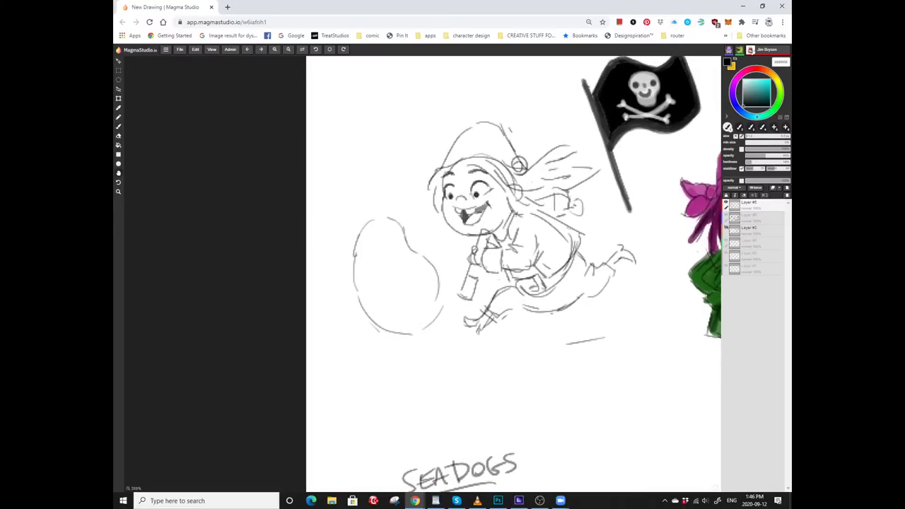
Add the creature's bent limb and lower legs, with a short ground line beneath its feet.
{"action": "mouse_move", "coordinate": [413, 271]}
{"action": "left_mouse_down"}
{"action": "mouse_move", "coordinate": [465, 252]}
{"action": "mouse_move", "coordinate": [415, 301]}
{"action": "mouse_move", "coordinate": [432, 311]}
{"action": "mouse_move", "coordinate": [442, 282]}
{"action": "left_mouse_up"}
{"action": "scroll", "coordinate": [424, 269], "scroll_direction": "up", "scroll_amount": 1}
{"action": "scroll", "coordinate": [452, 255], "scroll_direction": "down", "scroll_amount": 1}
{"action": "scroll", "coordinate": [425, 283], "scroll_direction": "down", "scroll_amount": 2}
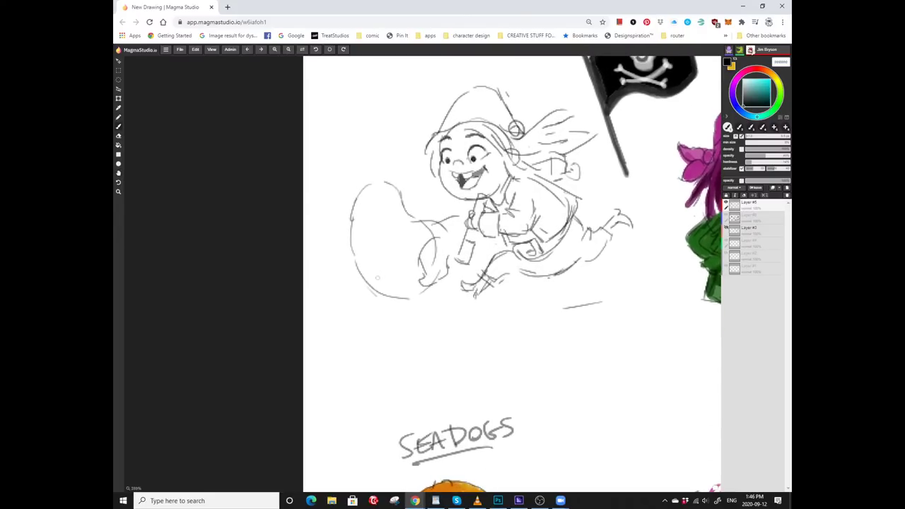
{"action": "left_click_drag", "start_coordinate": [358, 277], "coordinate": [386, 316]}
{"action": "mouse_move", "coordinate": [404, 267]}
{"action": "left_mouse_down"}
{"action": "mouse_move", "coordinate": [394, 289]}
{"action": "mouse_move", "coordinate": [407, 308]}
{"action": "mouse_move", "coordinate": [411, 285]}
{"action": "mouse_move", "coordinate": [417, 292]}
{"action": "mouse_move", "coordinate": [397, 314]}
{"action": "mouse_move", "coordinate": [400, 348]}
{"action": "mouse_move", "coordinate": [434, 349]}
{"action": "left_mouse_up"}
{"action": "left_click_drag", "start_coordinate": [398, 297], "coordinate": [417, 311]}
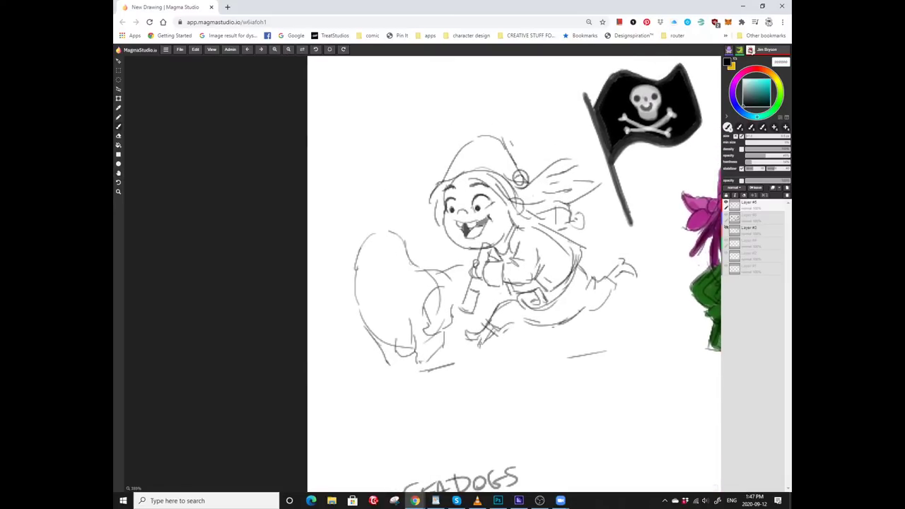
Draw the creature's head with a rounded snout and open lower jaw, and outline its front foot.
{"action": "mouse_move", "coordinate": [398, 275]}
{"action": "left_mouse_down"}
{"action": "mouse_move", "coordinate": [444, 253]}
{"action": "mouse_move", "coordinate": [417, 284]}
{"action": "left_mouse_up"}
{"action": "left_click_drag", "start_coordinate": [386, 217], "coordinate": [403, 220]}
{"action": "mouse_move", "coordinate": [367, 293]}
{"action": "left_mouse_down"}
{"action": "mouse_move", "coordinate": [362, 263]}
{"action": "mouse_move", "coordinate": [393, 219]}
{"action": "mouse_move", "coordinate": [392, 246]}
{"action": "mouse_move", "coordinate": [407, 241]}
{"action": "mouse_move", "coordinate": [413, 263]}
{"action": "mouse_move", "coordinate": [375, 239]}
{"action": "mouse_move", "coordinate": [407, 258]}
{"action": "mouse_move", "coordinate": [412, 290]}
{"action": "mouse_move", "coordinate": [433, 313]}
{"action": "mouse_move", "coordinate": [433, 304]}
{"action": "left_mouse_up"}
{"action": "scroll", "coordinate": [361, 271], "scroll_direction": "down", "scroll_amount": 2}
{"action": "scroll", "coordinate": [433, 303], "scroll_direction": "up", "scroll_amount": 2}
{"action": "left_click_drag", "start_coordinate": [434, 262], "coordinate": [439, 283]}
{"action": "scroll", "coordinate": [376, 205], "scroll_direction": "up", "scroll_amount": 2}
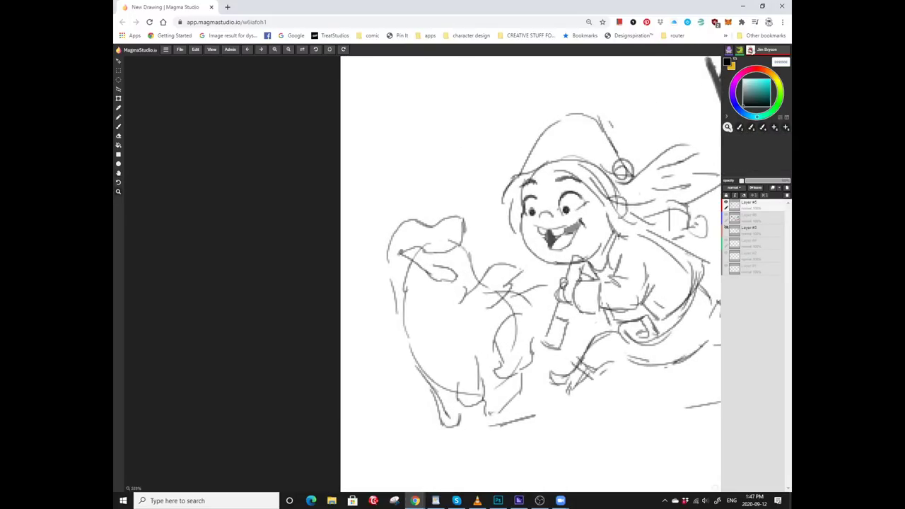
Draw the creature's bulging eyes with dark pupils, and mark the nostrils on the snout.
{"action": "mouse_move", "coordinate": [396, 236]}
{"action": "left_mouse_down"}
{"action": "mouse_move", "coordinate": [383, 216]}
{"action": "mouse_move", "coordinate": [405, 223]}
{"action": "left_mouse_up"}
{"action": "key", "text": "b"}
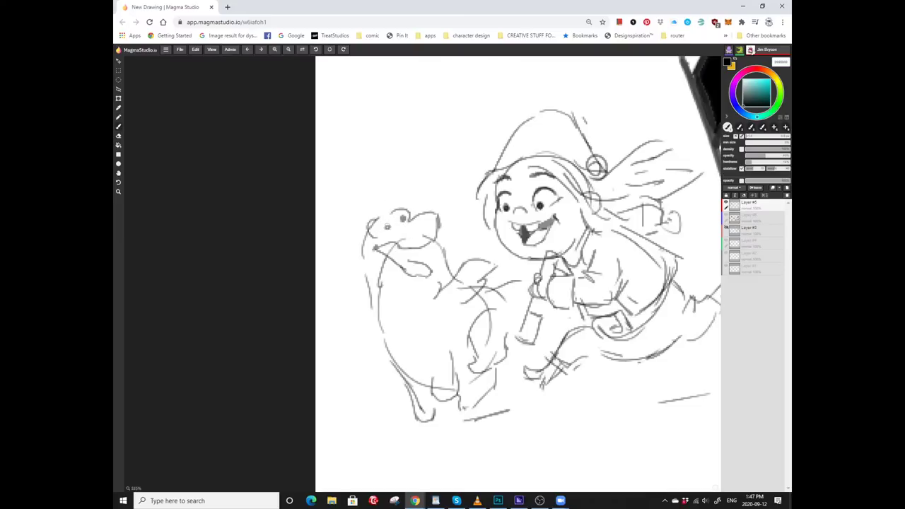
{"action": "mouse_move", "coordinate": [419, 227]}
{"action": "left_mouse_down"}
{"action": "mouse_move", "coordinate": [404, 224]}
{"action": "mouse_move", "coordinate": [424, 222]}
{"action": "left_mouse_up"}
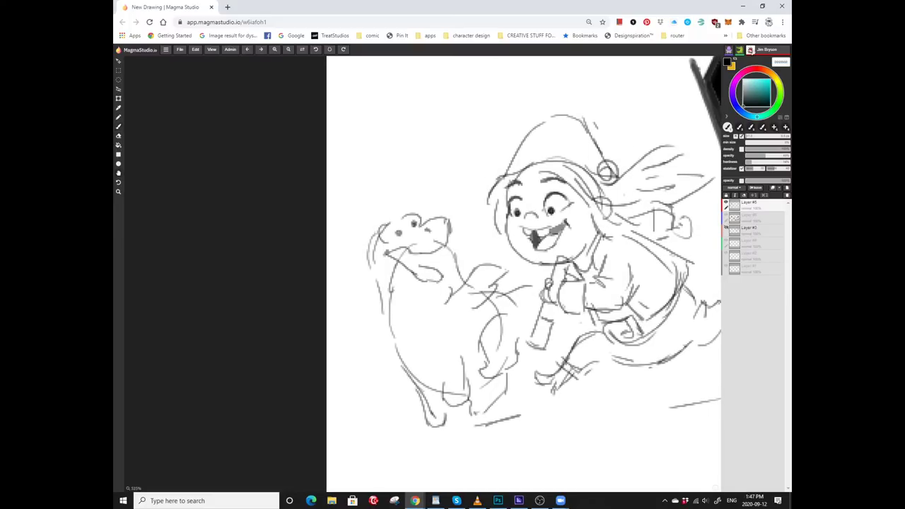
Add a curved horn and an ear at the back of the creature's head, and small teeth in its upper jaw.
{"action": "left_click_drag", "start_coordinate": [376, 191], "coordinate": [347, 234]}
{"action": "left_click_drag", "start_coordinate": [343, 191], "coordinate": [359, 237]}
{"action": "left_click_drag", "start_coordinate": [353, 231], "coordinate": [366, 261]}
{"action": "mouse_move", "coordinate": [432, 235]}
{"action": "left_mouse_down"}
{"action": "mouse_move", "coordinate": [416, 230]}
{"action": "mouse_move", "coordinate": [413, 243]}
{"action": "left_mouse_up"}
{"action": "mouse_move", "coordinate": [421, 249]}
{"action": "left_mouse_down"}
{"action": "mouse_move", "coordinate": [433, 237]}
{"action": "mouse_move", "coordinate": [419, 215]}
{"action": "left_mouse_up"}
{"action": "left_click_drag", "start_coordinate": [362, 221], "coordinate": [364, 246]}
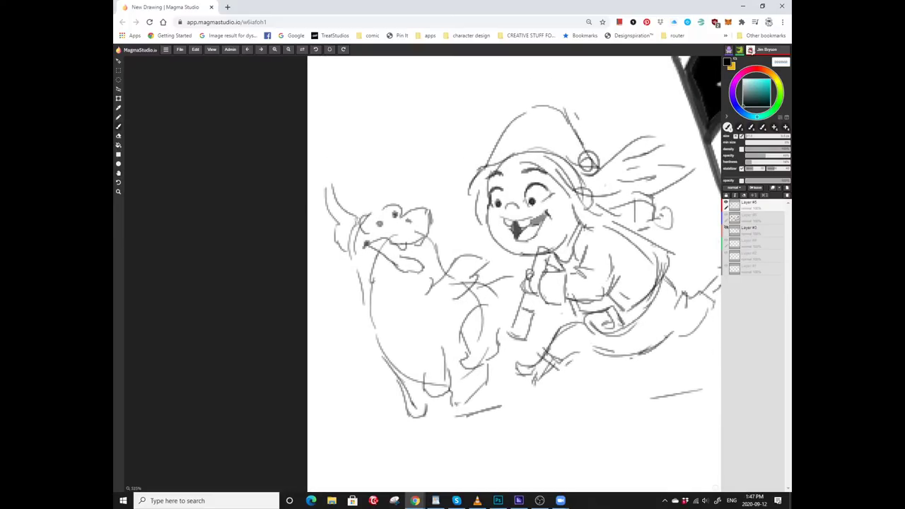
Add a second horn to the creature's head, outline its rounded belly, and clean up the stray body lines.
{"action": "mouse_move", "coordinate": [359, 210]}
{"action": "left_mouse_down"}
{"action": "mouse_move", "coordinate": [354, 223]}
{"action": "mouse_move", "coordinate": [405, 218]}
{"action": "mouse_move", "coordinate": [407, 188]}
{"action": "mouse_move", "coordinate": [417, 223]}
{"action": "left_mouse_up"}
{"action": "left_click_drag", "start_coordinate": [417, 223], "coordinate": [441, 159]}
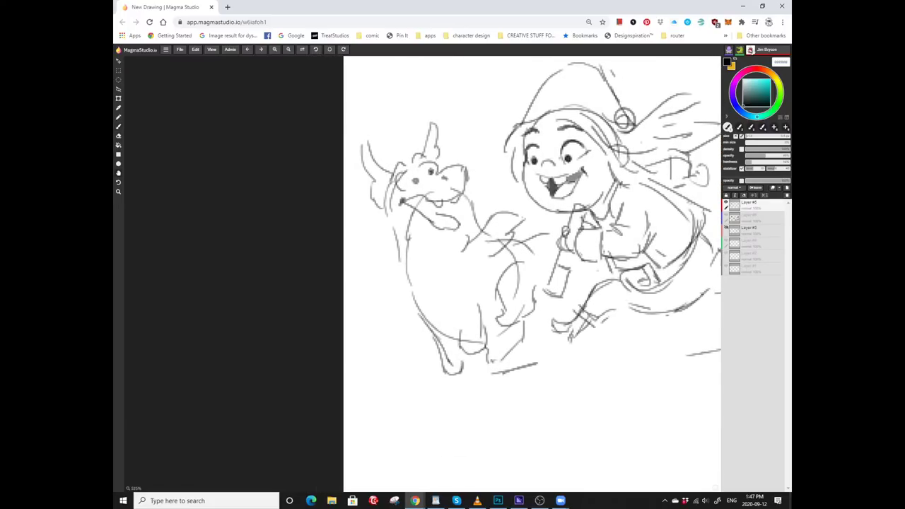
{"action": "left_click_drag", "start_coordinate": [407, 280], "coordinate": [404, 287]}
{"action": "mouse_move", "coordinate": [421, 252]}
{"action": "left_mouse_down"}
{"action": "mouse_move", "coordinate": [457, 289]}
{"action": "mouse_move", "coordinate": [462, 314]}
{"action": "left_mouse_up"}
{"action": "left_click_drag", "start_coordinate": [424, 282], "coordinate": [419, 255]}
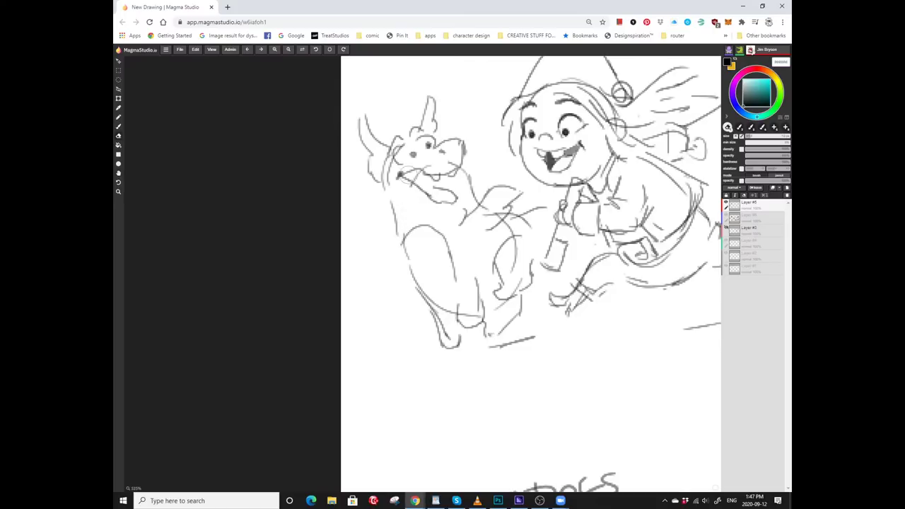
{"action": "mouse_move", "coordinate": [408, 185]}
{"action": "left_mouse_down"}
{"action": "mouse_move", "coordinate": [408, 230]}
{"action": "mouse_move", "coordinate": [381, 220]}
{"action": "left_mouse_up"}
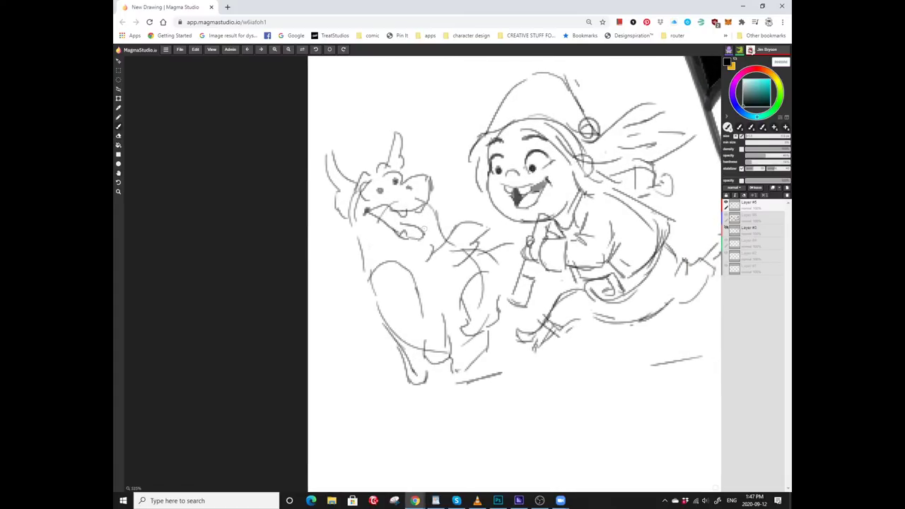
Shade the inside of the creature's open mouth around its teeth, and draw a small feathered wing behind its back.
{"action": "mouse_move", "coordinate": [422, 226]}
{"action": "left_mouse_down"}
{"action": "mouse_move", "coordinate": [427, 234]}
{"action": "mouse_move", "coordinate": [411, 240]}
{"action": "mouse_move", "coordinate": [405, 228]}
{"action": "mouse_move", "coordinate": [389, 233]}
{"action": "mouse_move", "coordinate": [410, 215]}
{"action": "mouse_move", "coordinate": [391, 221]}
{"action": "mouse_move", "coordinate": [398, 208]}
{"action": "mouse_move", "coordinate": [378, 205]}
{"action": "left_mouse_up"}
{"action": "left_click_drag", "start_coordinate": [495, 282], "coordinate": [490, 277]}
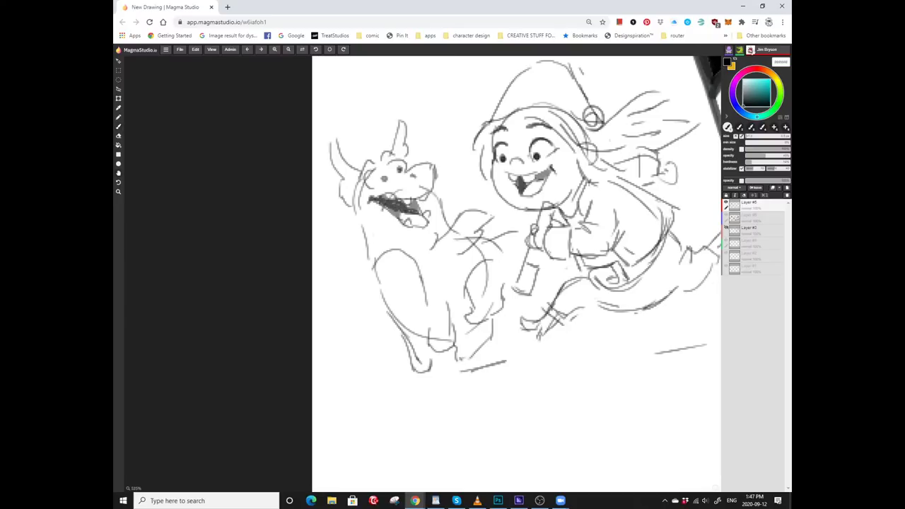
{"action": "left_click_drag", "start_coordinate": [432, 249], "coordinate": [415, 227]}
{"action": "left_click_drag", "start_coordinate": [489, 277], "coordinate": [522, 269]}
{"action": "mouse_move", "coordinate": [404, 249]}
{"action": "left_mouse_down"}
{"action": "mouse_move", "coordinate": [371, 230]}
{"action": "mouse_move", "coordinate": [388, 250]}
{"action": "mouse_move", "coordinate": [387, 275]}
{"action": "left_mouse_up"}
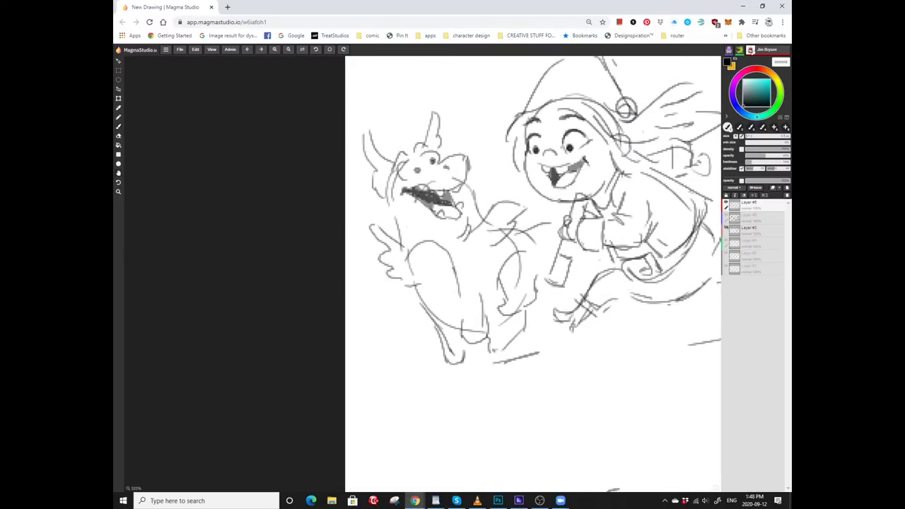
Redefine the creature's legs and add small rounded toes to its feet.
{"action": "mouse_move", "coordinate": [466, 292]}
{"action": "left_mouse_down"}
{"action": "mouse_move", "coordinate": [438, 276]}
{"action": "mouse_move", "coordinate": [429, 306]}
{"action": "mouse_move", "coordinate": [449, 299]}
{"action": "left_mouse_up"}
{"action": "mouse_move", "coordinate": [444, 304]}
{"action": "left_mouse_down"}
{"action": "mouse_move", "coordinate": [459, 294]}
{"action": "mouse_move", "coordinate": [450, 283]}
{"action": "mouse_move", "coordinate": [460, 307]}
{"action": "mouse_move", "coordinate": [434, 307]}
{"action": "left_mouse_up"}
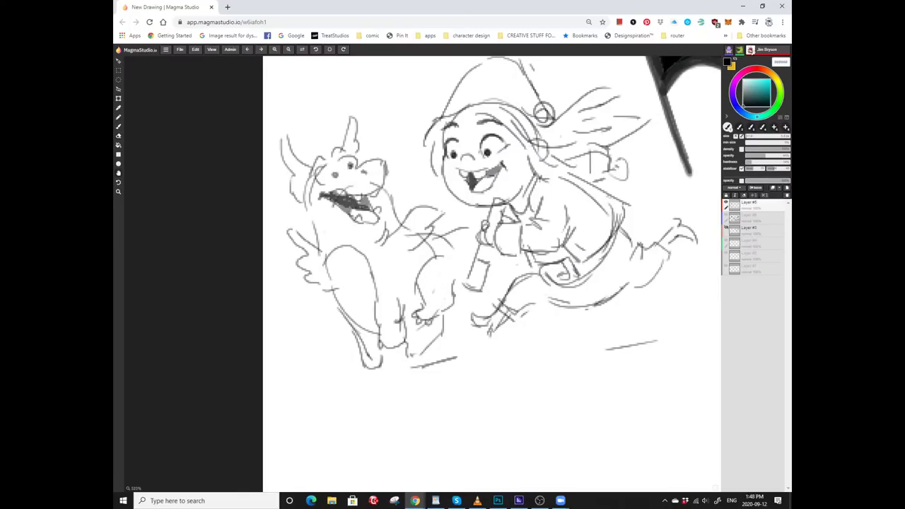
{"action": "left_click_drag", "start_coordinate": [438, 264], "coordinate": [418, 274]}
{"action": "mouse_move", "coordinate": [438, 304]}
{"action": "left_mouse_down"}
{"action": "mouse_move", "coordinate": [441, 275]}
{"action": "mouse_move", "coordinate": [409, 254]}
{"action": "mouse_move", "coordinate": [415, 231]}
{"action": "left_mouse_up"}
{"action": "mouse_move", "coordinate": [358, 365]}
{"action": "left_mouse_down"}
{"action": "mouse_move", "coordinate": [422, 325]}
{"action": "mouse_move", "coordinate": [403, 303]}
{"action": "mouse_move", "coordinate": [411, 317]}
{"action": "left_mouse_up"}
{"action": "mouse_move", "coordinate": [424, 278]}
{"action": "left_mouse_down"}
{"action": "mouse_move", "coordinate": [417, 282]}
{"action": "mouse_move", "coordinate": [436, 296]}
{"action": "mouse_move", "coordinate": [424, 280]}
{"action": "left_mouse_up"}
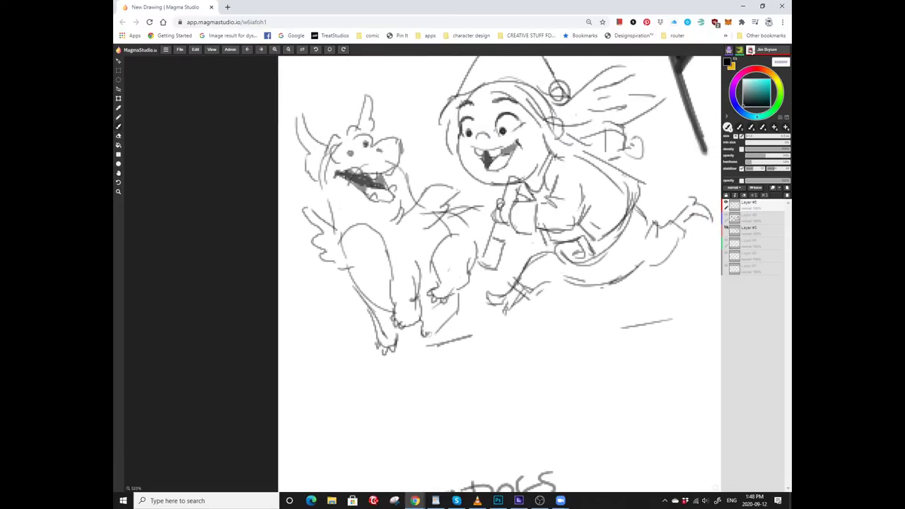
Draw curved horizontal bands across the creature's belly.
{"action": "mouse_move", "coordinate": [366, 235]}
{"action": "left_mouse_down"}
{"action": "mouse_move", "coordinate": [405, 258]}
{"action": "mouse_move", "coordinate": [408, 278]}
{"action": "mouse_move", "coordinate": [424, 286]}
{"action": "mouse_move", "coordinate": [394, 294]}
{"action": "left_mouse_up"}
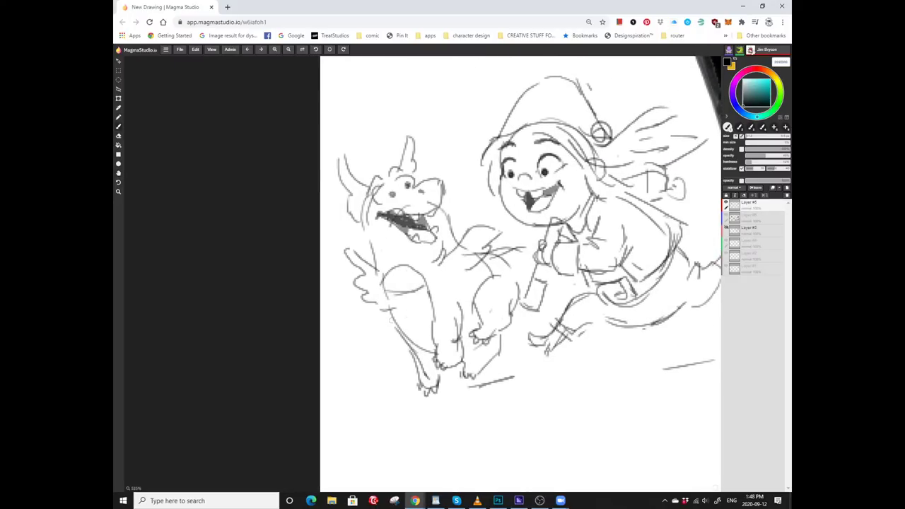
{"action": "left_click_drag", "start_coordinate": [426, 341], "coordinate": [453, 350]}
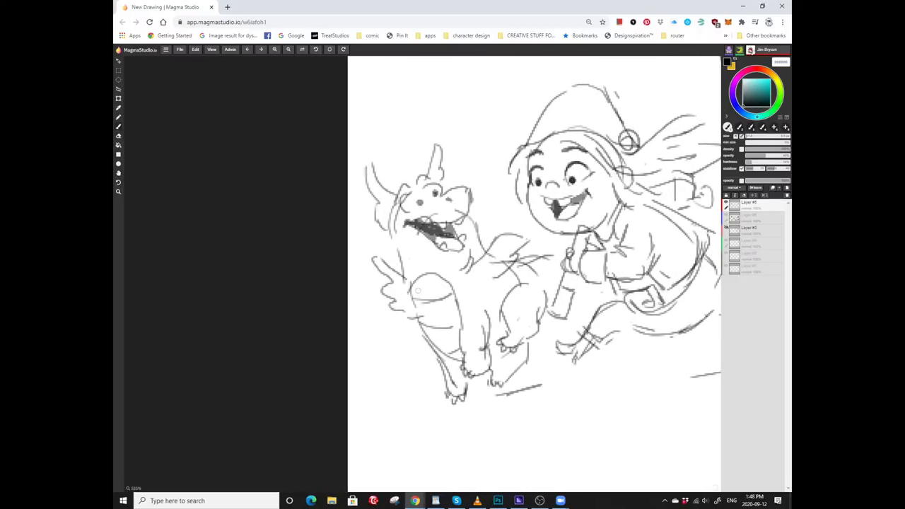
{"action": "left_click_drag", "start_coordinate": [406, 293], "coordinate": [348, 322]}
Redraw the creature's near wing raised with feathered edges, and firm up its back line and rear foot.
{"action": "left_click_drag", "start_coordinate": [428, 276], "coordinate": [456, 253]}
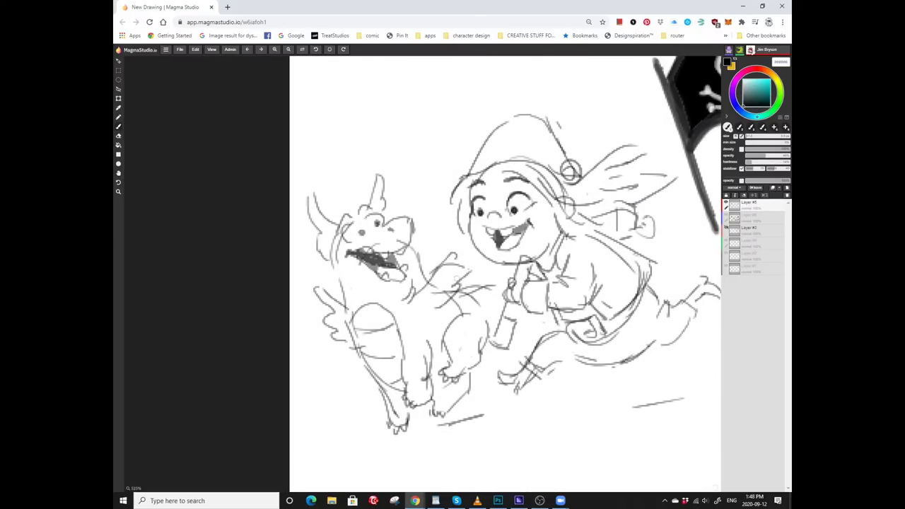
{"action": "left_click_drag", "start_coordinate": [432, 297], "coordinate": [418, 321]}
{"action": "mouse_move", "coordinate": [458, 280]}
{"action": "left_mouse_down"}
{"action": "mouse_move", "coordinate": [441, 287]}
{"action": "mouse_move", "coordinate": [441, 300]}
{"action": "left_mouse_up"}
{"action": "mouse_move", "coordinate": [441, 300]}
{"action": "left_mouse_down"}
{"action": "mouse_move", "coordinate": [447, 278]}
{"action": "mouse_move", "coordinate": [436, 296]}
{"action": "mouse_move", "coordinate": [413, 272]}
{"action": "left_mouse_up"}
{"action": "mouse_move", "coordinate": [428, 241]}
{"action": "left_mouse_down"}
{"action": "mouse_move", "coordinate": [388, 293]}
{"action": "mouse_move", "coordinate": [467, 256]}
{"action": "left_mouse_up"}
{"action": "mouse_move", "coordinate": [387, 234]}
{"action": "left_mouse_down"}
{"action": "mouse_move", "coordinate": [428, 247]}
{"action": "mouse_move", "coordinate": [422, 266]}
{"action": "mouse_move", "coordinate": [451, 189]}
{"action": "mouse_move", "coordinate": [387, 254]}
{"action": "mouse_move", "coordinate": [393, 271]}
{"action": "mouse_move", "coordinate": [393, 243]}
{"action": "left_mouse_up"}
{"action": "mouse_move", "coordinate": [379, 209]}
{"action": "left_mouse_down"}
{"action": "mouse_move", "coordinate": [409, 290]}
{"action": "mouse_move", "coordinate": [436, 306]}
{"action": "mouse_move", "coordinate": [362, 309]}
{"action": "left_mouse_up"}
{"action": "mouse_move", "coordinate": [417, 302]}
{"action": "left_mouse_down"}
{"action": "mouse_move", "coordinate": [442, 332]}
{"action": "mouse_move", "coordinate": [396, 330]}
{"action": "mouse_move", "coordinate": [388, 339]}
{"action": "left_mouse_up"}
Zoom out to review the running sketch against the full sheet of pirate character designs.
{"action": "key", "text": "z"}
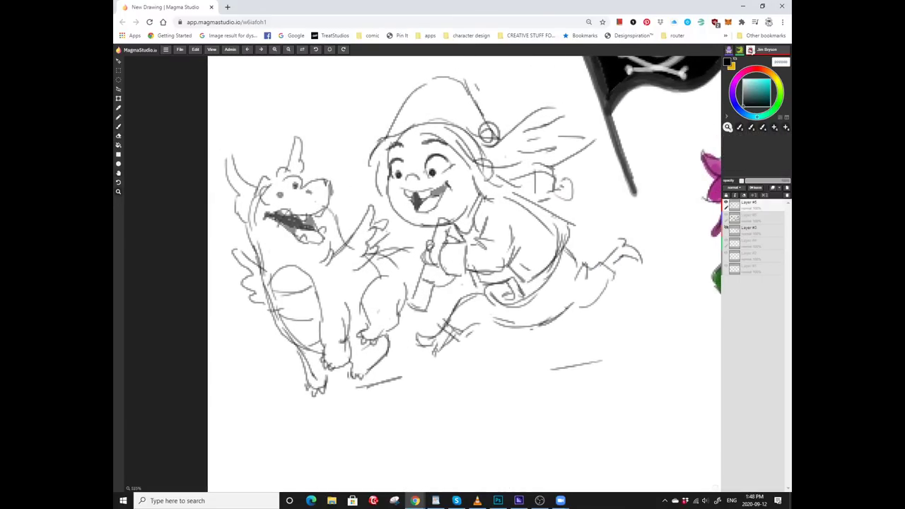
{"action": "left_click", "coordinate": [319, 285], "text": "alt"}
{"action": "left_click", "coordinate": [318, 285], "text": "alt"}
{"action": "left_click_drag", "start_coordinate": [319, 285], "coordinate": [224, 241]}
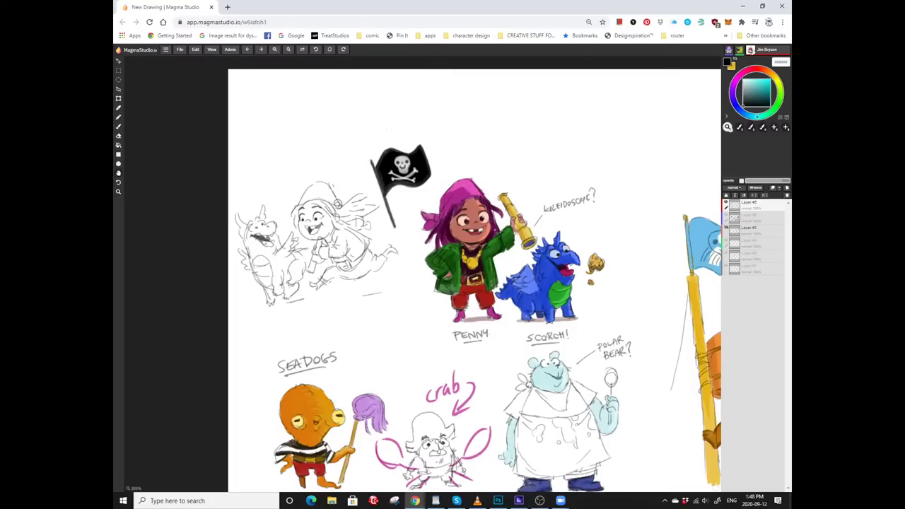
{"action": "scroll", "coordinate": [467, 275], "scroll_direction": "down", "scroll_amount": 3}
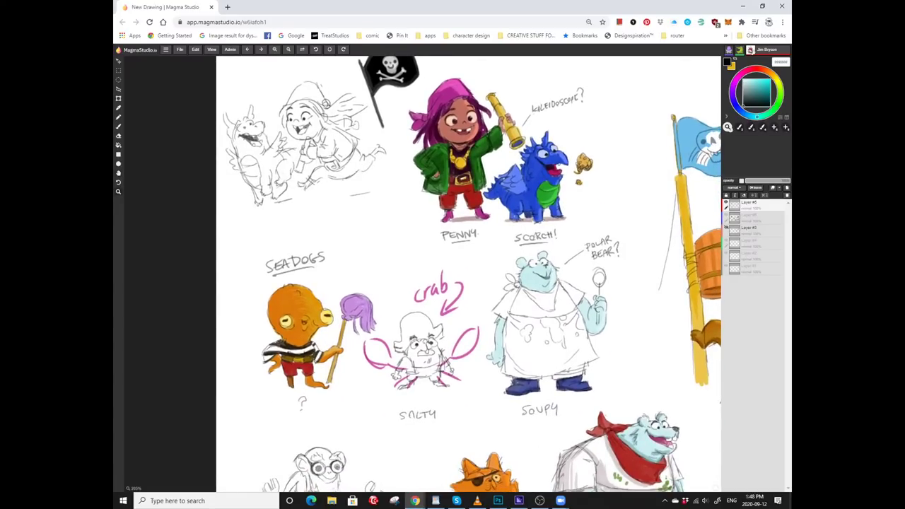
{"action": "scroll", "coordinate": [467, 276], "scroll_direction": "up", "scroll_amount": 2}
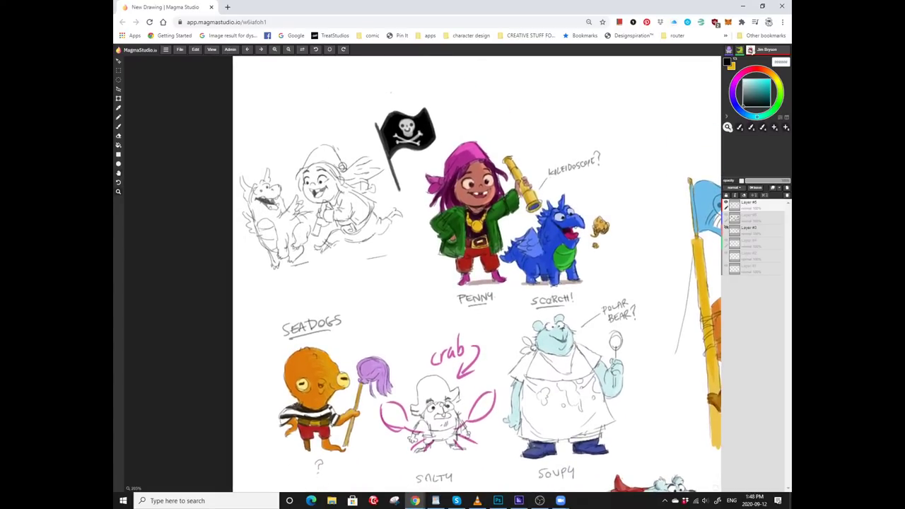
{"action": "scroll", "coordinate": [466, 276], "scroll_direction": "down", "scroll_amount": 2}
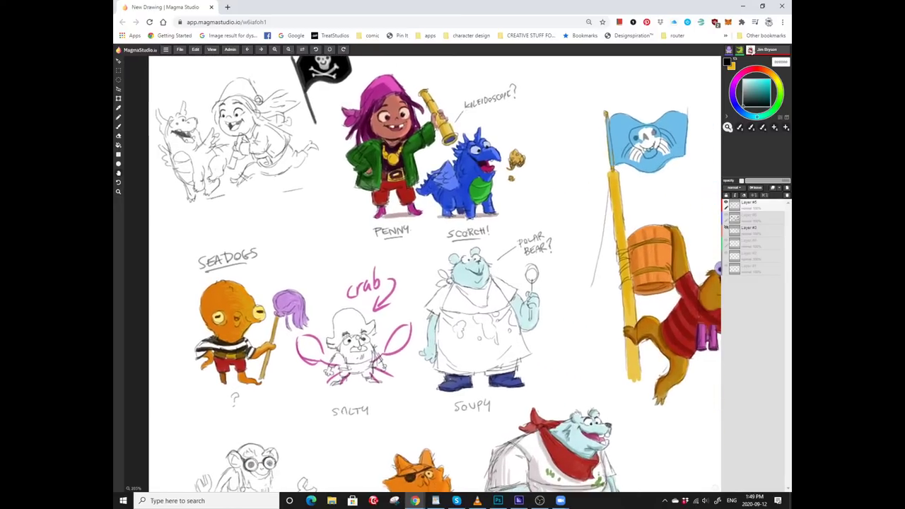
{"action": "scroll", "coordinate": [466, 276], "scroll_direction": "down", "scroll_amount": 2}
{"action": "scroll", "coordinate": [443, 286], "scroll_direction": "right", "scroll_amount": 3}
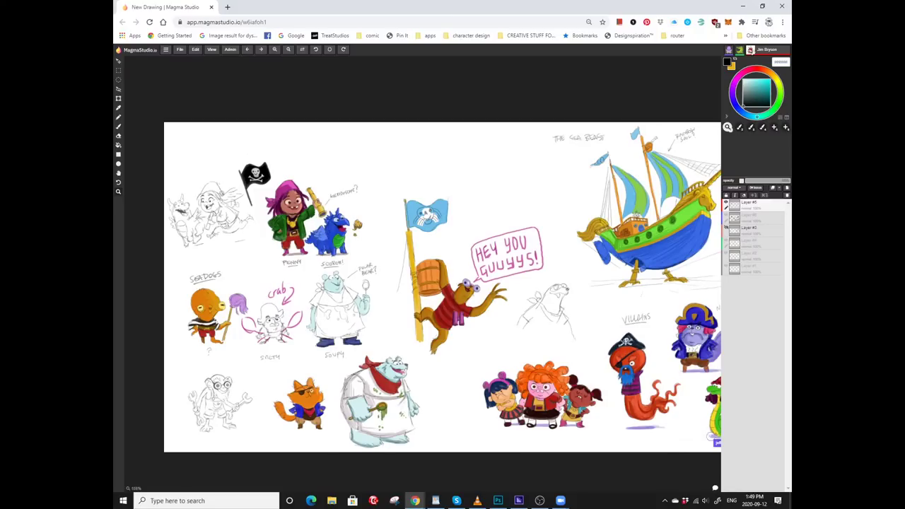
{"action": "scroll", "coordinate": [423, 275], "scroll_direction": "right", "scroll_amount": 2}
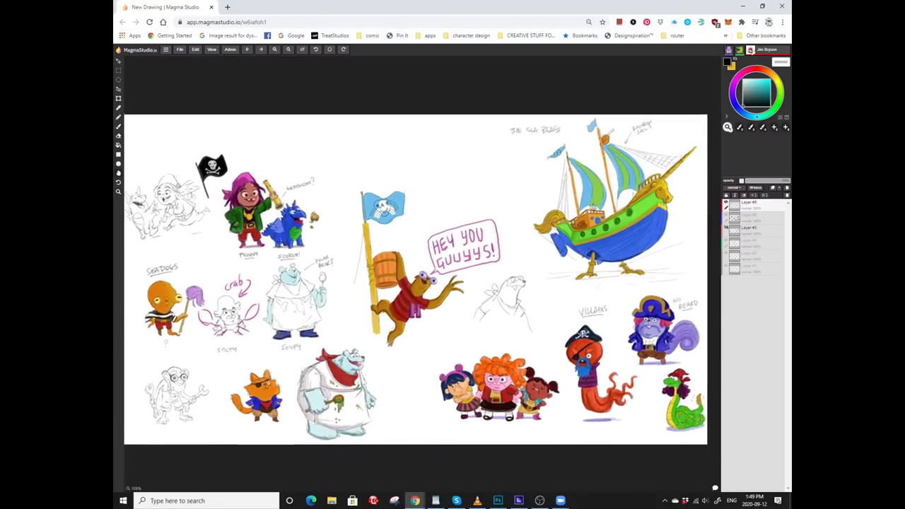
{"action": "scroll", "coordinate": [716, 439], "scroll_direction": "up", "scroll_amount": 1}
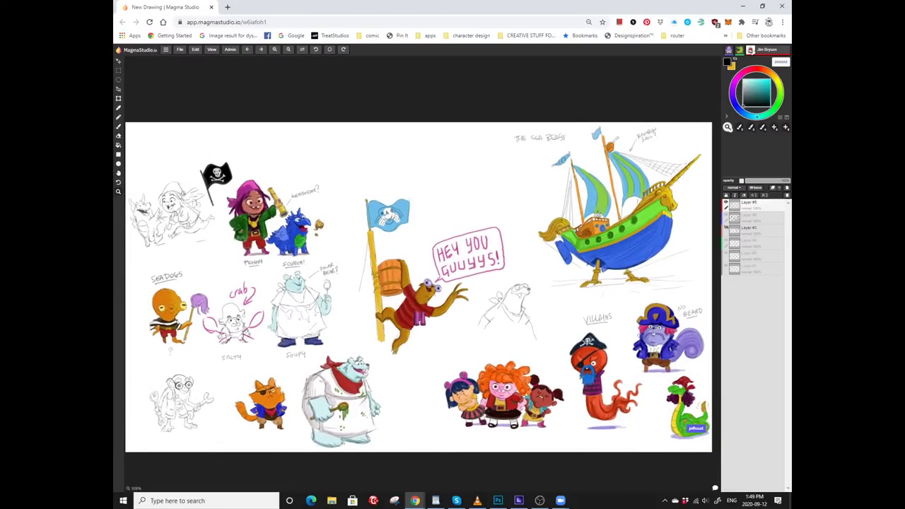
Sketch a new round head in the empty space above the coloured Penny design, with hair falling along both sides.
{"action": "scroll", "coordinate": [689, 424], "scroll_direction": "up", "scroll_amount": 2}
{"action": "scroll", "coordinate": [216, 106], "scroll_direction": "up", "scroll_amount": 5}
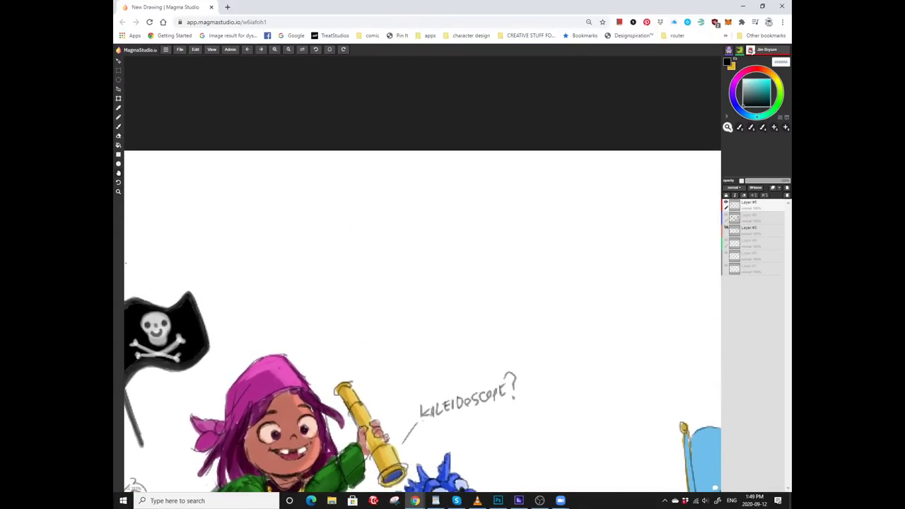
{"action": "scroll", "coordinate": [446, 191], "scroll_direction": "down", "scroll_amount": 1}
{"action": "key", "text": "b"}
{"action": "mouse_move", "coordinate": [446, 190]}
{"action": "left_mouse_down"}
{"action": "mouse_move", "coordinate": [434, 161]}
{"action": "mouse_move", "coordinate": [394, 161]}
{"action": "left_mouse_up"}
{"action": "mouse_move", "coordinate": [445, 188]}
{"action": "left_mouse_down"}
{"action": "mouse_move", "coordinate": [413, 210]}
{"action": "mouse_move", "coordinate": [422, 210]}
{"action": "left_mouse_up"}
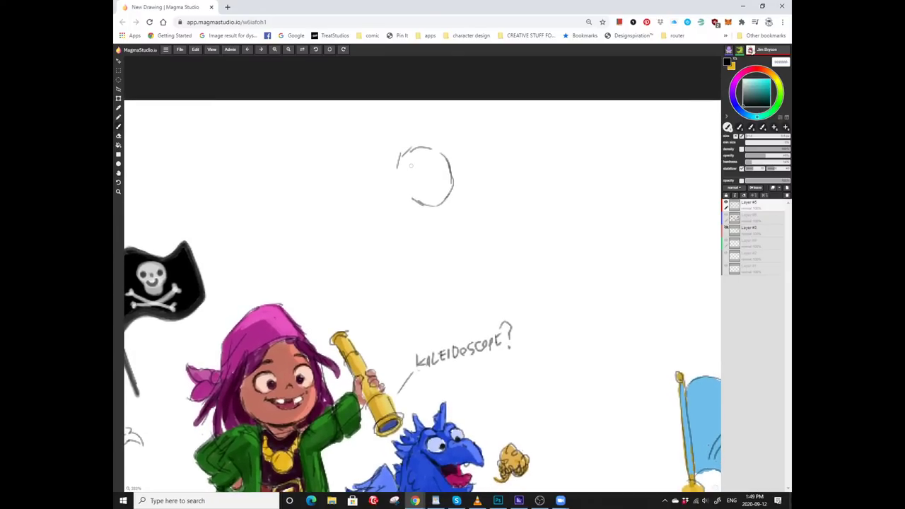
{"action": "mouse_move", "coordinate": [400, 150]}
{"action": "left_mouse_down"}
{"action": "mouse_move", "coordinate": [395, 198]}
{"action": "mouse_move", "coordinate": [382, 210]}
{"action": "left_mouse_up"}
{"action": "left_click_drag", "start_coordinate": [396, 210], "coordinate": [382, 210]}
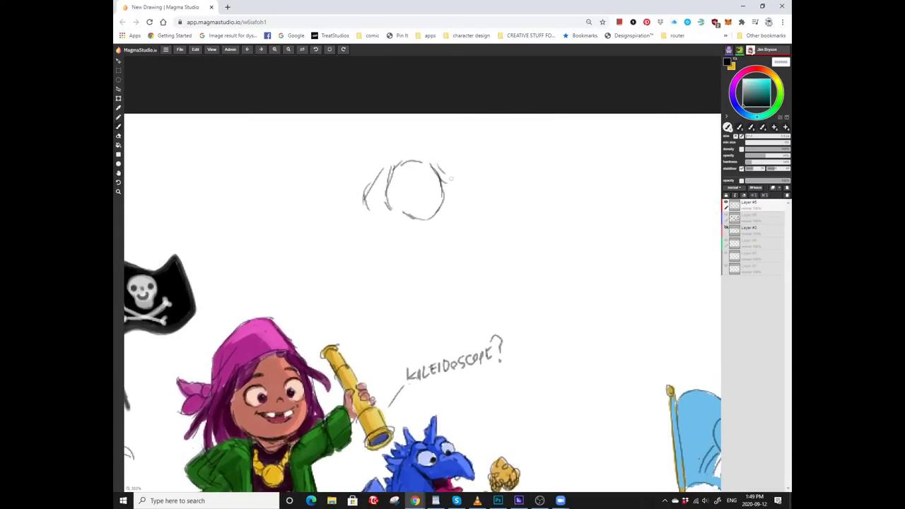
{"action": "mouse_move", "coordinate": [444, 183]}
{"action": "left_mouse_down"}
{"action": "mouse_move", "coordinate": [456, 202]}
{"action": "mouse_move", "coordinate": [452, 223]}
{"action": "left_mouse_up"}
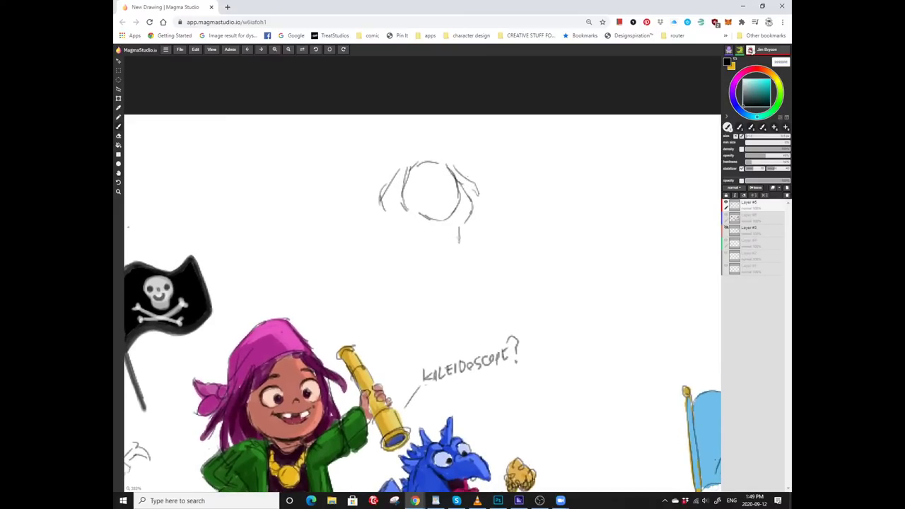
Sketch the new figure's collar, shoulders and upper arms beneath the head.
{"action": "left_click_drag", "start_coordinate": [456, 232], "coordinate": [450, 258]}
{"action": "left_click_drag", "start_coordinate": [424, 296], "coordinate": [415, 285]}
{"action": "left_click_drag", "start_coordinate": [410, 211], "coordinate": [434, 224]}
{"action": "mouse_move", "coordinate": [447, 192]}
{"action": "left_mouse_down"}
{"action": "mouse_move", "coordinate": [471, 212]}
{"action": "mouse_move", "coordinate": [459, 225]}
{"action": "left_mouse_up"}
{"action": "left_click_drag", "start_coordinate": [384, 202], "coordinate": [416, 202]}
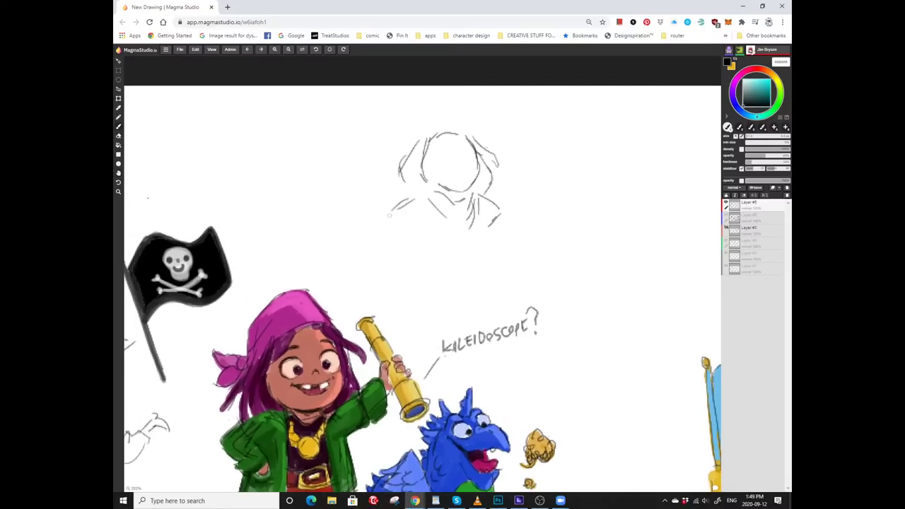
{"action": "left_click_drag", "start_coordinate": [424, 297], "coordinate": [401, 303]}
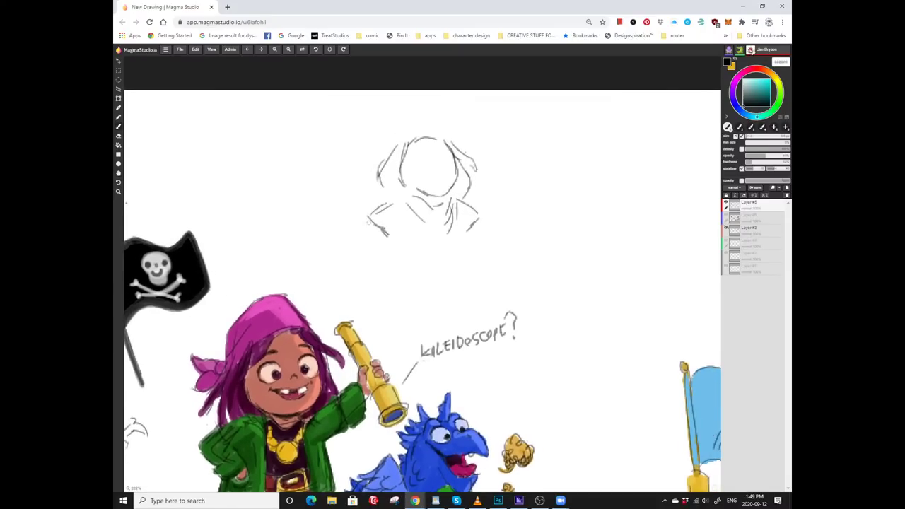
{"action": "left_click_drag", "start_coordinate": [406, 205], "coordinate": [410, 230]}
{"action": "mouse_move", "coordinate": [417, 290]}
{"action": "left_mouse_down"}
{"action": "mouse_move", "coordinate": [423, 301]}
{"action": "mouse_move", "coordinate": [411, 310]}
{"action": "left_mouse_up"}
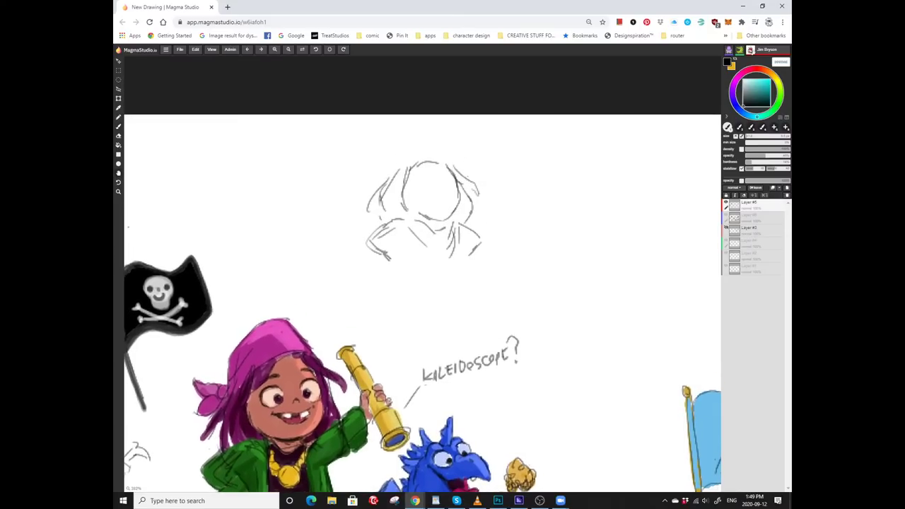
Draw a pointed bandana on the girl's head with a leaf-shaped knot at the side.
{"action": "mouse_move", "coordinate": [393, 184]}
{"action": "left_mouse_down"}
{"action": "mouse_move", "coordinate": [455, 169]}
{"action": "mouse_move", "coordinate": [445, 167]}
{"action": "left_mouse_up"}
{"action": "left_click_drag", "start_coordinate": [417, 297], "coordinate": [423, 308]}
{"action": "mouse_move", "coordinate": [438, 138]}
{"action": "left_mouse_down"}
{"action": "mouse_move", "coordinate": [398, 166]}
{"action": "mouse_move", "coordinate": [410, 154]}
{"action": "mouse_move", "coordinate": [402, 175]}
{"action": "mouse_move", "coordinate": [451, 156]}
{"action": "left_mouse_up"}
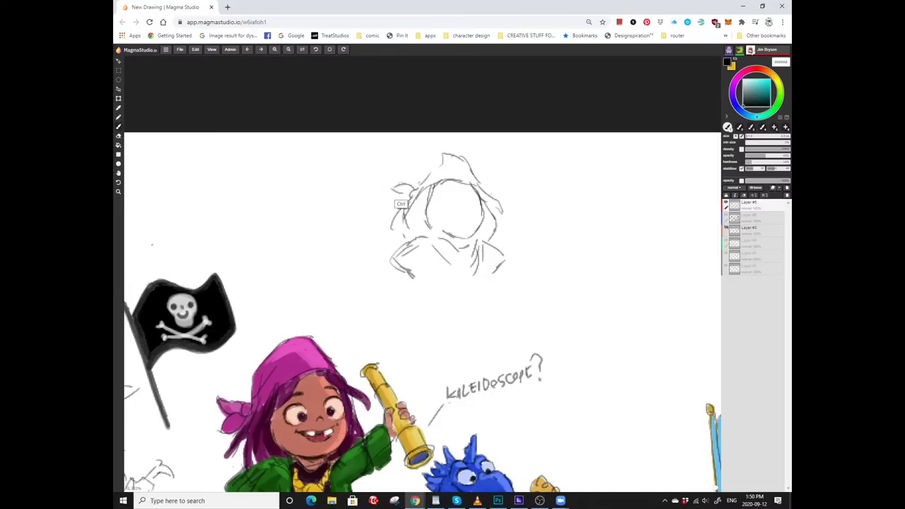
{"action": "left_click_drag", "start_coordinate": [152, 244], "coordinate": [117, 248]}
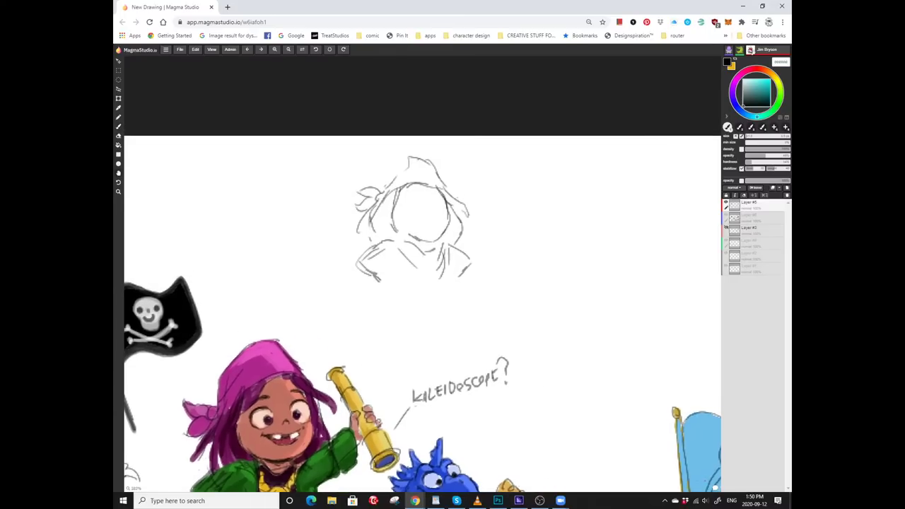
Sketch the girl's rounded eye outlines and a small nose on the blank face.
{"action": "scroll", "coordinate": [420, 224], "scroll_direction": "up", "scroll_amount": 3}
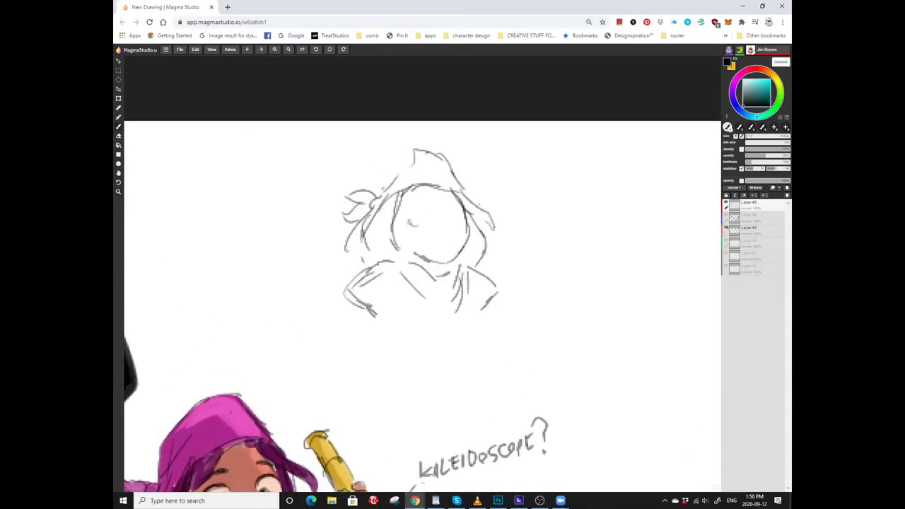
{"action": "mouse_move", "coordinate": [420, 233]}
{"action": "left_mouse_down"}
{"action": "mouse_move", "coordinate": [415, 254]}
{"action": "mouse_move", "coordinate": [392, 229]}
{"action": "left_mouse_up"}
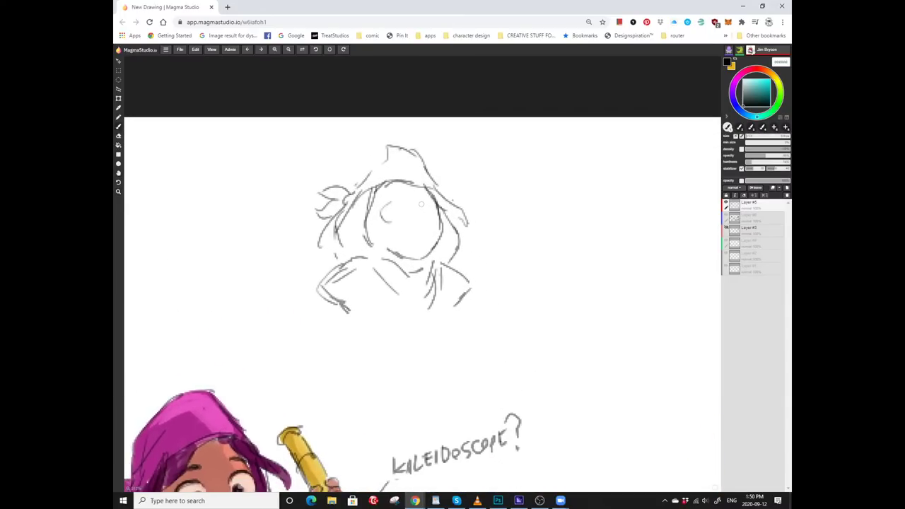
{"action": "mouse_move", "coordinate": [108, 372]}
{"action": "left_mouse_down"}
{"action": "mouse_move", "coordinate": [125, 368]}
{"action": "mouse_move", "coordinate": [111, 361]}
{"action": "mouse_move", "coordinate": [132, 367]}
{"action": "left_mouse_up"}
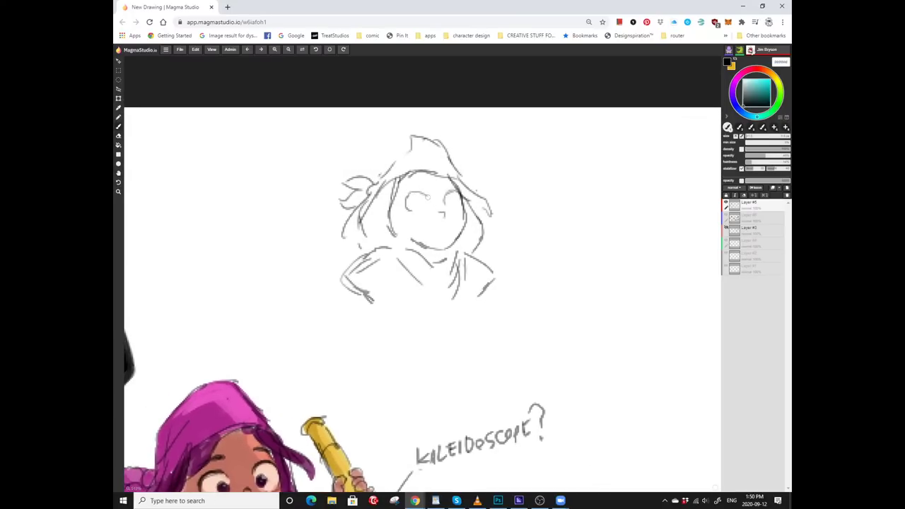
Undo the last two facial strokes, and draw the nose, a smiling mouth with two teeth and a fuller jaw.
{"action": "key", "text": "ctrl+z"}
{"action": "key", "text": "ctrl+z"}
{"action": "mouse_move", "coordinate": [415, 193]}
{"action": "left_mouse_down"}
{"action": "mouse_move", "coordinate": [401, 200]}
{"action": "mouse_move", "coordinate": [437, 224]}
{"action": "mouse_move", "coordinate": [416, 228]}
{"action": "mouse_move", "coordinate": [403, 212]}
{"action": "mouse_move", "coordinate": [442, 217]}
{"action": "mouse_move", "coordinate": [452, 253]}
{"action": "left_mouse_up"}
{"action": "left_click_drag", "start_coordinate": [401, 237], "coordinate": [388, 215]}
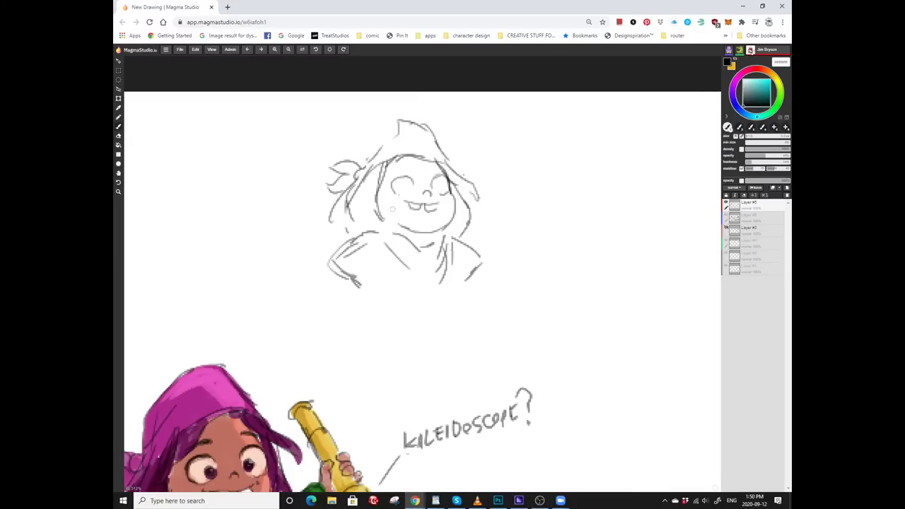
Add the girl's eyebrows and dark pupils, and strengthen her eye outlines.
{"action": "left_click_drag", "start_coordinate": [392, 208], "coordinate": [395, 236]}
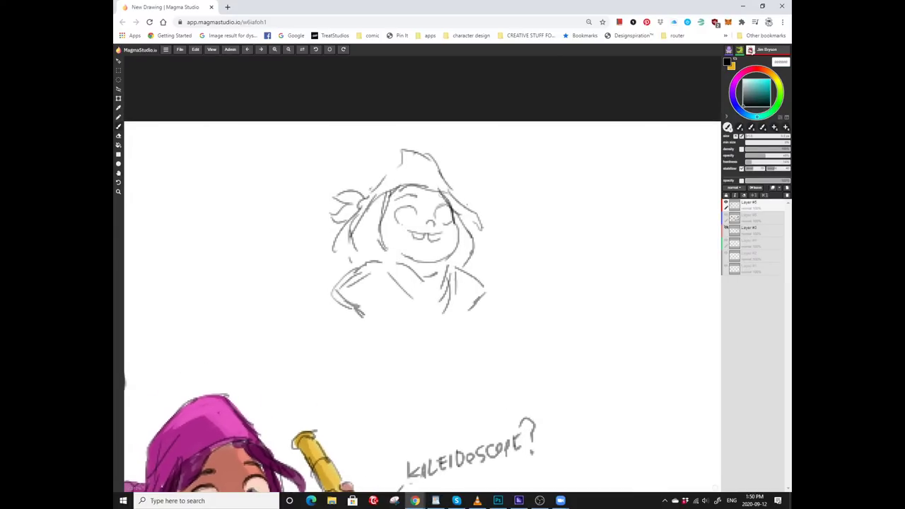
{"action": "left_click_drag", "start_coordinate": [385, 132], "coordinate": [404, 152]}
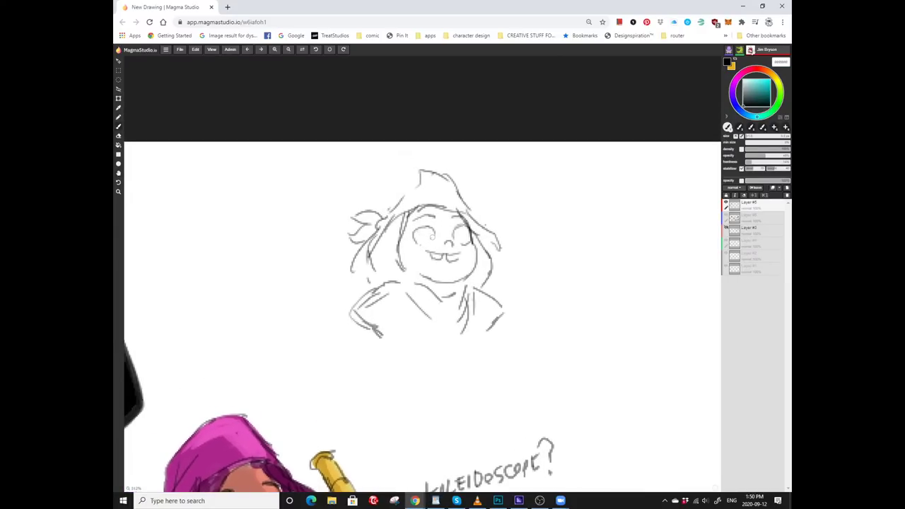
{"action": "left_click_drag", "start_coordinate": [428, 236], "coordinate": [440, 212]}
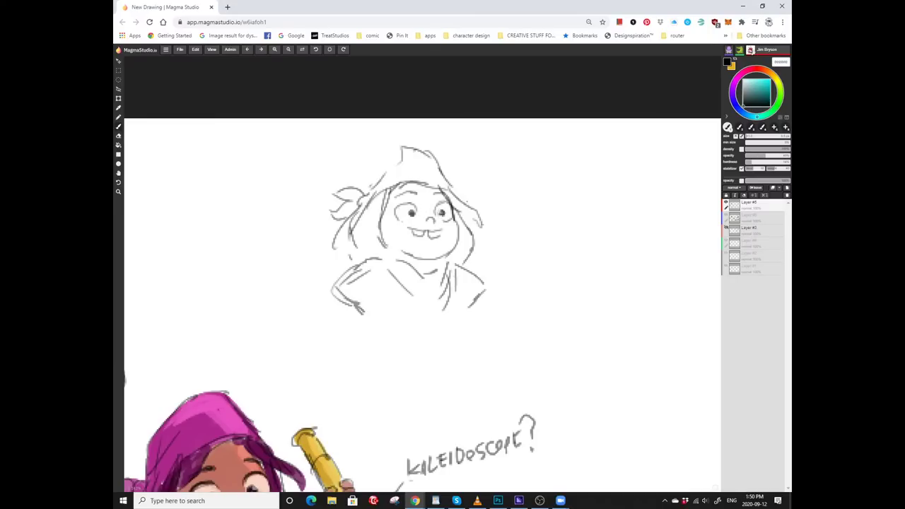
{"action": "left_click_drag", "start_coordinate": [407, 233], "coordinate": [421, 255]}
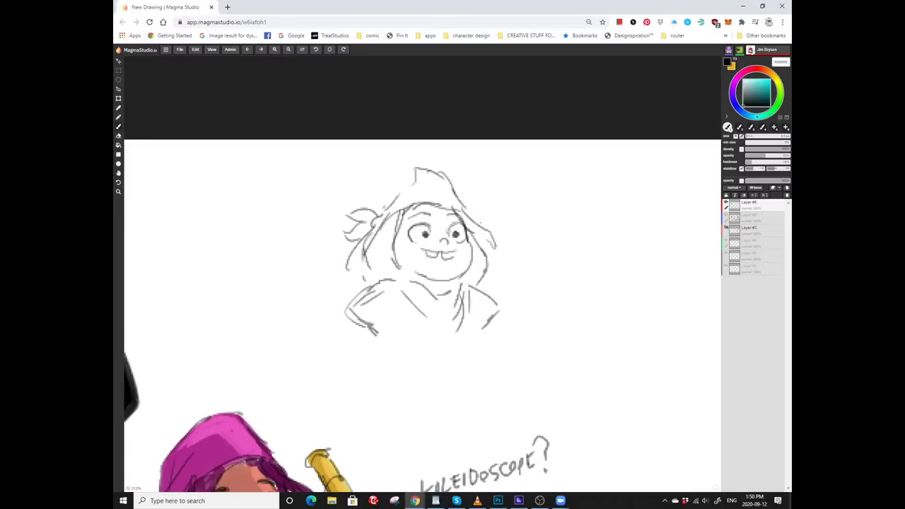
Redraw the trailing bandana flap on the side opposite the knot, erasing its rough lower end.
{"action": "scroll", "coordinate": [391, 216], "scroll_direction": "up", "scroll_amount": 2}
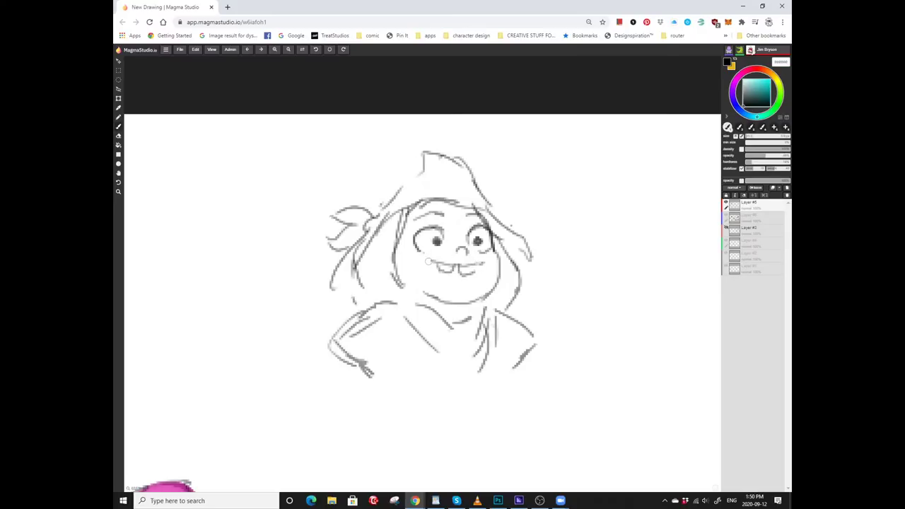
{"action": "left_click_drag", "start_coordinate": [427, 233], "coordinate": [388, 175]}
{"action": "left_click_drag", "start_coordinate": [462, 136], "coordinate": [470, 147]}
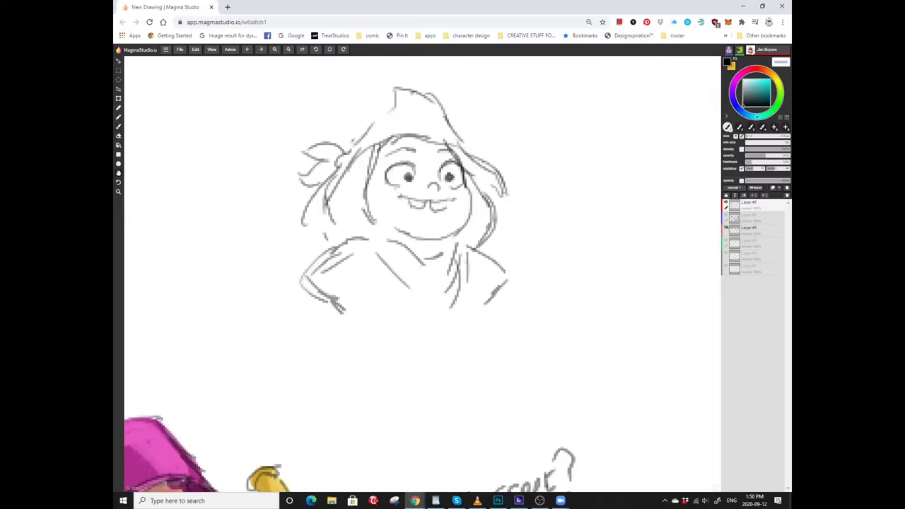
{"action": "mouse_move", "coordinate": [415, 117]}
{"action": "left_mouse_down"}
{"action": "mouse_move", "coordinate": [380, 110]}
{"action": "mouse_move", "coordinate": [475, 170]}
{"action": "left_mouse_up"}
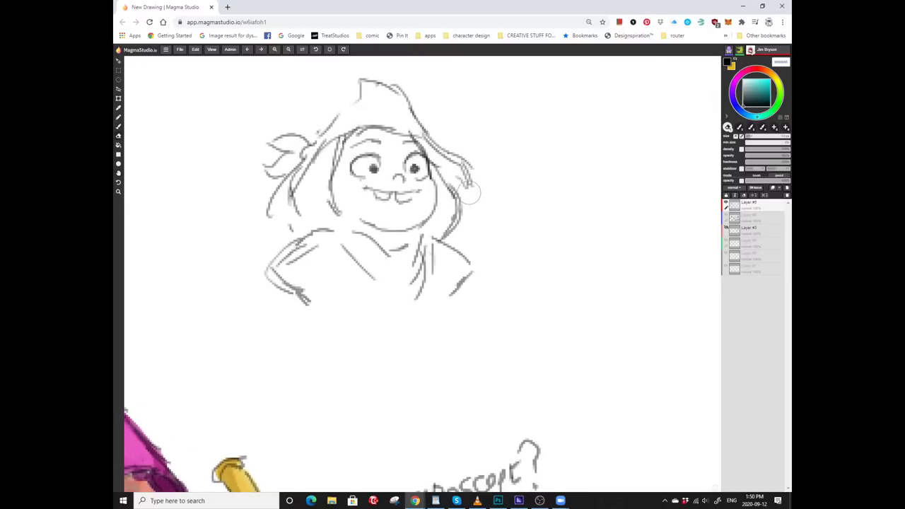
{"action": "left_click_drag", "start_coordinate": [406, 130], "coordinate": [480, 183]}
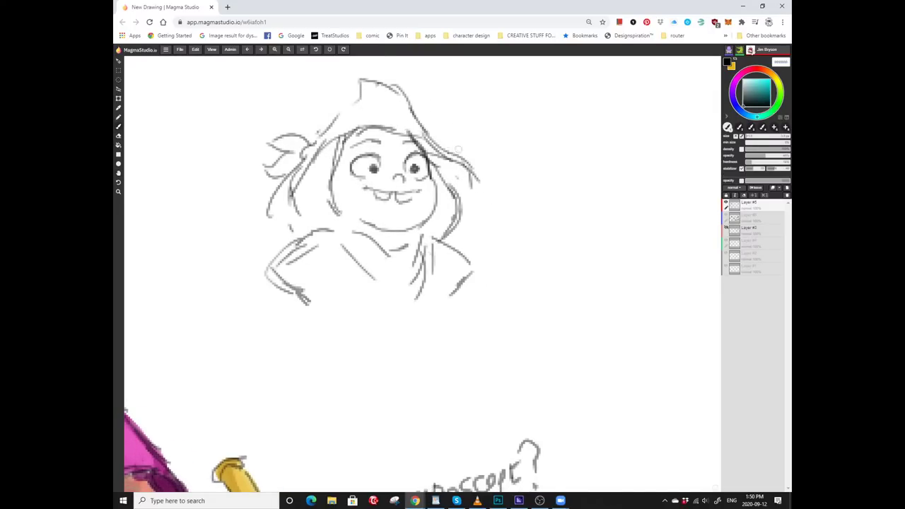
{"action": "mouse_move", "coordinate": [459, 150]}
{"action": "left_mouse_down"}
{"action": "mouse_move", "coordinate": [501, 189]}
{"action": "mouse_move", "coordinate": [453, 137]}
{"action": "left_mouse_up"}
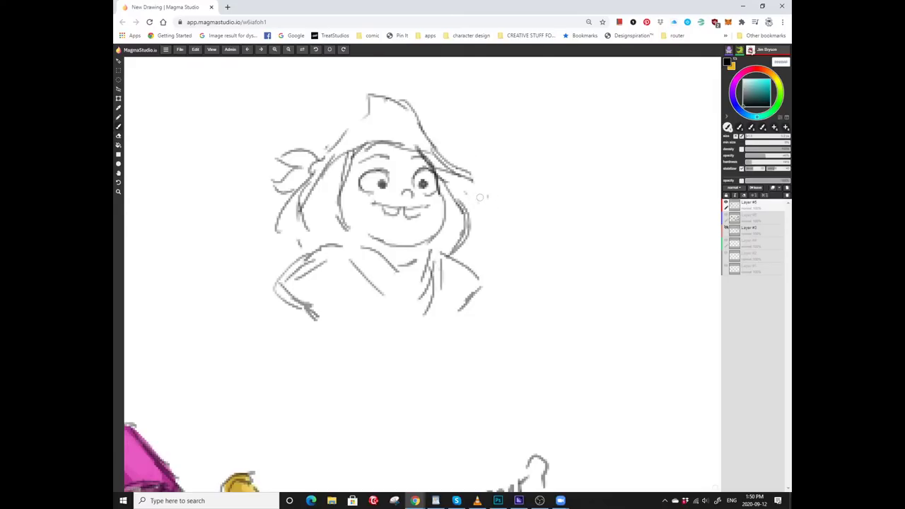
{"action": "left_click_drag", "start_coordinate": [482, 197], "coordinate": [503, 209]}
Add an inner hair strand between the bandana knot and the face, and darken the girl's eye outline and eyebrows.
{"action": "left_click_drag", "start_coordinate": [400, 219], "coordinate": [428, 235]}
{"action": "left_click_drag", "start_coordinate": [385, 210], "coordinate": [407, 198]}
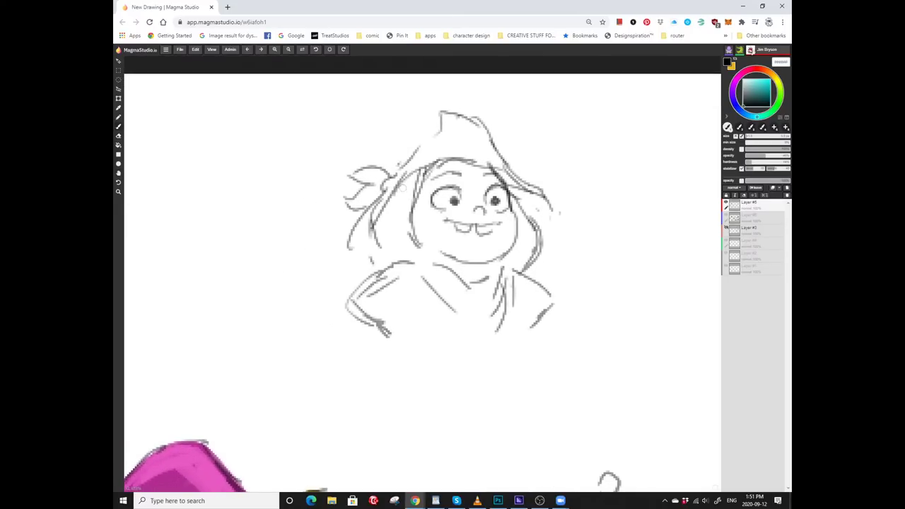
{"action": "left_click_drag", "start_coordinate": [438, 226], "coordinate": [422, 258]}
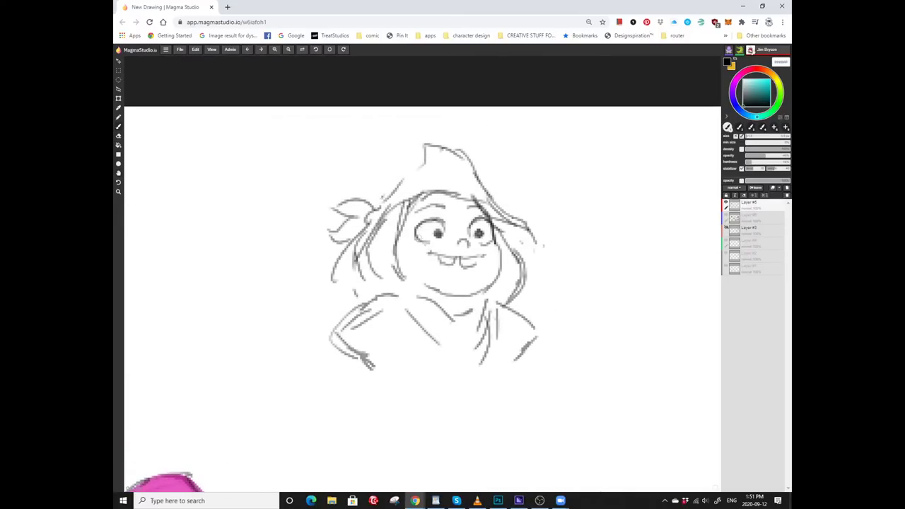
{"action": "scroll", "coordinate": [428, 269], "scroll_direction": "up", "scroll_amount": 2}
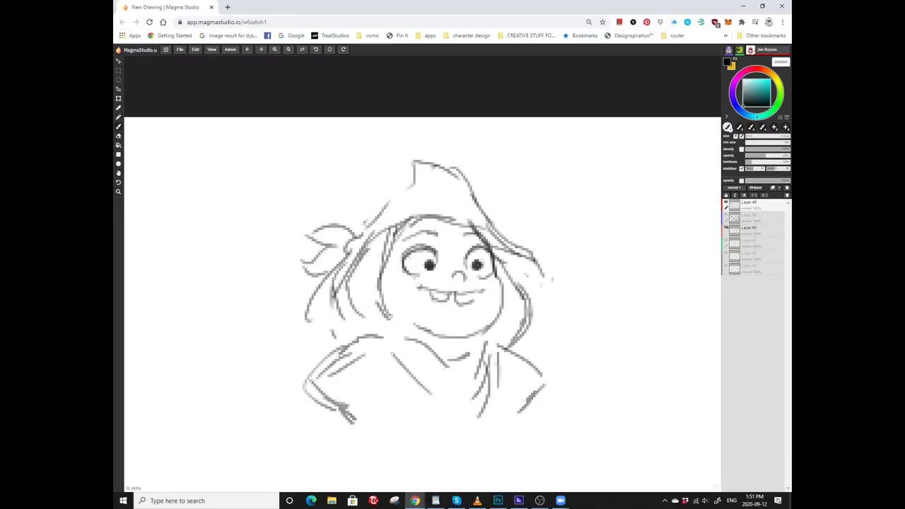
{"action": "mouse_move", "coordinate": [423, 233]}
{"action": "left_mouse_down"}
{"action": "mouse_move", "coordinate": [409, 210]}
{"action": "mouse_move", "coordinate": [399, 236]}
{"action": "left_mouse_up"}
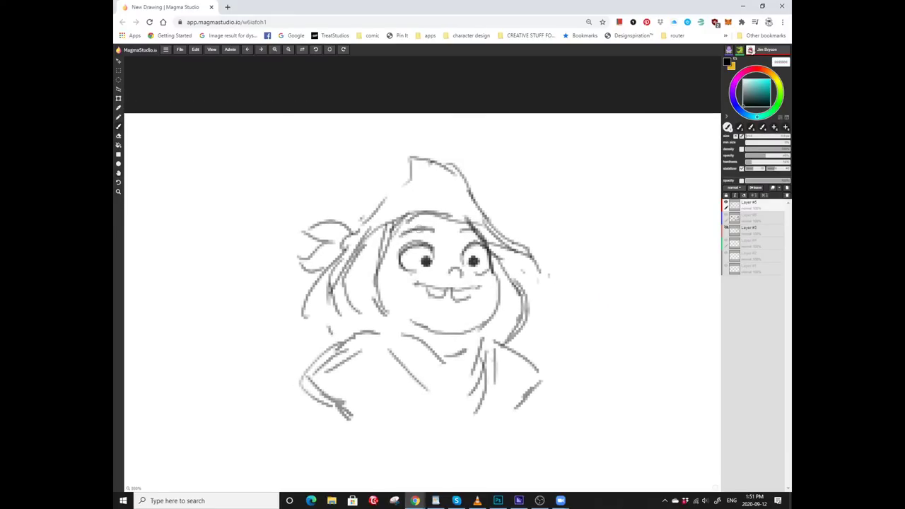
{"action": "left_click_drag", "start_coordinate": [463, 231], "coordinate": [436, 221]}
Sketch the girl's neck, the raised coat collar and the lapel edges around her shoulders.
{"action": "left_click_drag", "start_coordinate": [462, 304], "coordinate": [449, 254]}
{"action": "mouse_move", "coordinate": [369, 244]}
{"action": "left_mouse_down"}
{"action": "mouse_move", "coordinate": [386, 208]}
{"action": "mouse_move", "coordinate": [407, 219]}
{"action": "mouse_move", "coordinate": [376, 189]}
{"action": "left_mouse_up"}
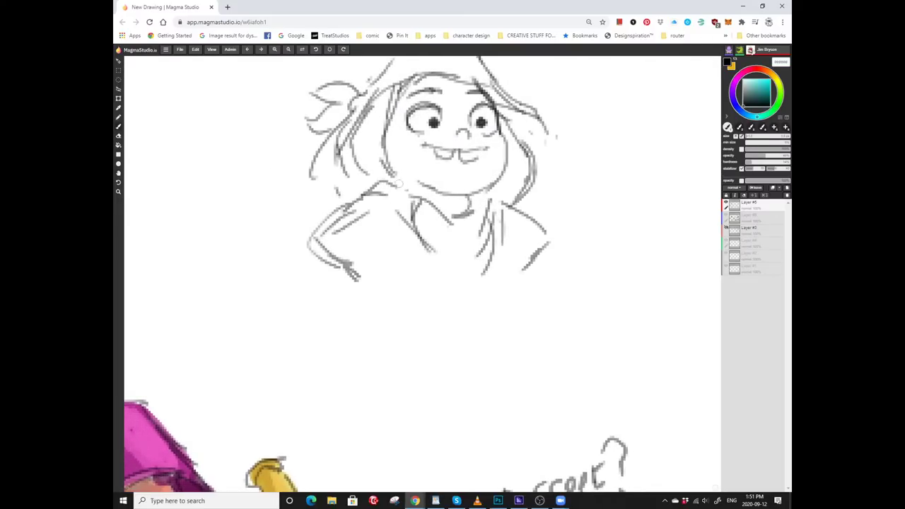
{"action": "mouse_move", "coordinate": [498, 195]}
{"action": "left_mouse_down"}
{"action": "mouse_move", "coordinate": [475, 200]}
{"action": "mouse_move", "coordinate": [497, 243]}
{"action": "left_mouse_up"}
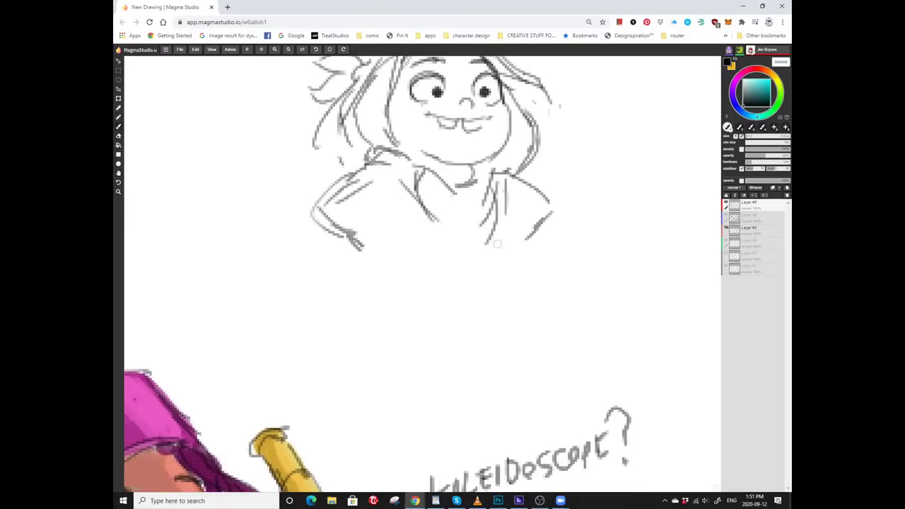
Sketch both of the girl's bent forearms and sleeves, with fold lines at the elbow.
{"action": "mouse_move", "coordinate": [385, 217]}
{"action": "left_mouse_down"}
{"action": "mouse_move", "coordinate": [419, 211]}
{"action": "mouse_move", "coordinate": [430, 256]}
{"action": "mouse_move", "coordinate": [410, 261]}
{"action": "mouse_move", "coordinate": [414, 277]}
{"action": "left_mouse_up"}
{"action": "mouse_move", "coordinate": [416, 244]}
{"action": "left_mouse_down"}
{"action": "mouse_move", "coordinate": [394, 238]}
{"action": "mouse_move", "coordinate": [401, 244]}
{"action": "mouse_move", "coordinate": [378, 246]}
{"action": "mouse_move", "coordinate": [370, 281]}
{"action": "left_mouse_up"}
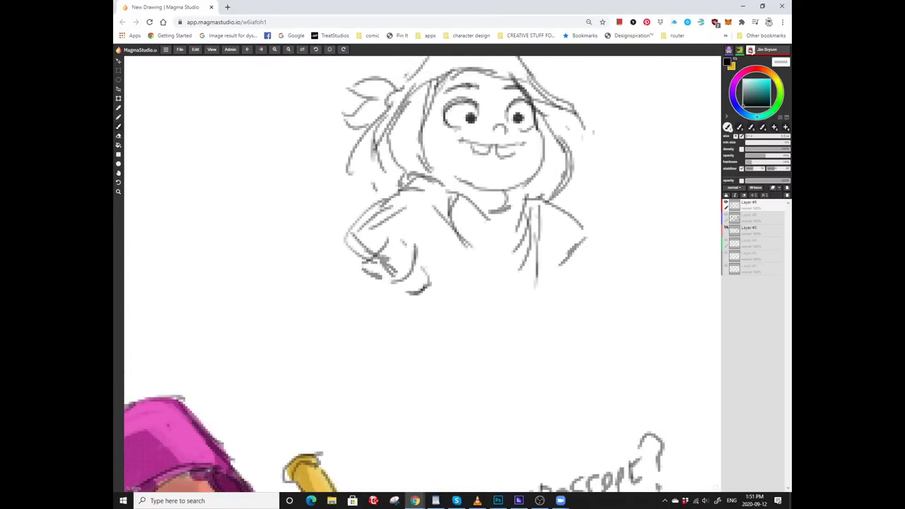
{"action": "mouse_move", "coordinate": [392, 220]}
{"action": "left_mouse_down"}
{"action": "mouse_move", "coordinate": [403, 248]}
{"action": "mouse_move", "coordinate": [385, 250]}
{"action": "left_mouse_up"}
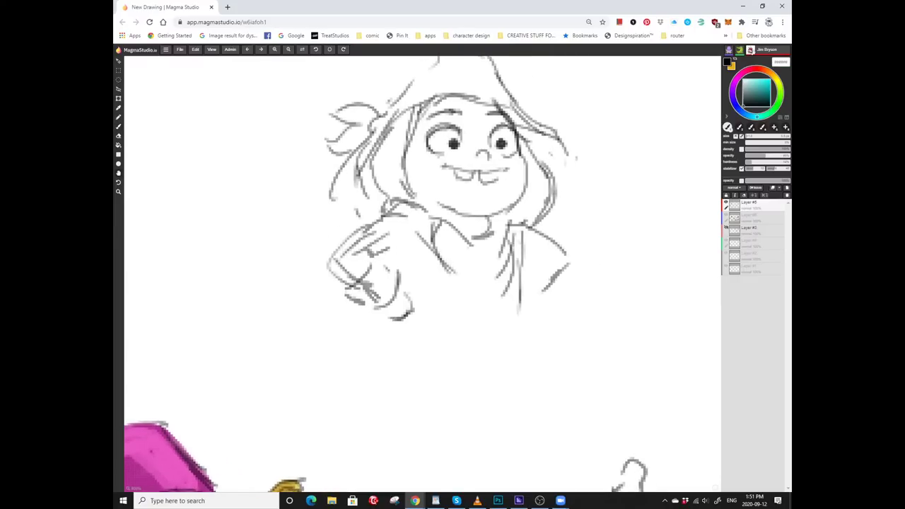
{"action": "mouse_move", "coordinate": [535, 269]}
{"action": "left_mouse_down"}
{"action": "mouse_move", "coordinate": [504, 259]}
{"action": "mouse_move", "coordinate": [518, 285]}
{"action": "mouse_move", "coordinate": [485, 304]}
{"action": "mouse_move", "coordinate": [472, 276]}
{"action": "mouse_move", "coordinate": [470, 288]}
{"action": "left_mouse_up"}
{"action": "left_click_drag", "start_coordinate": [495, 244], "coordinate": [499, 283]}
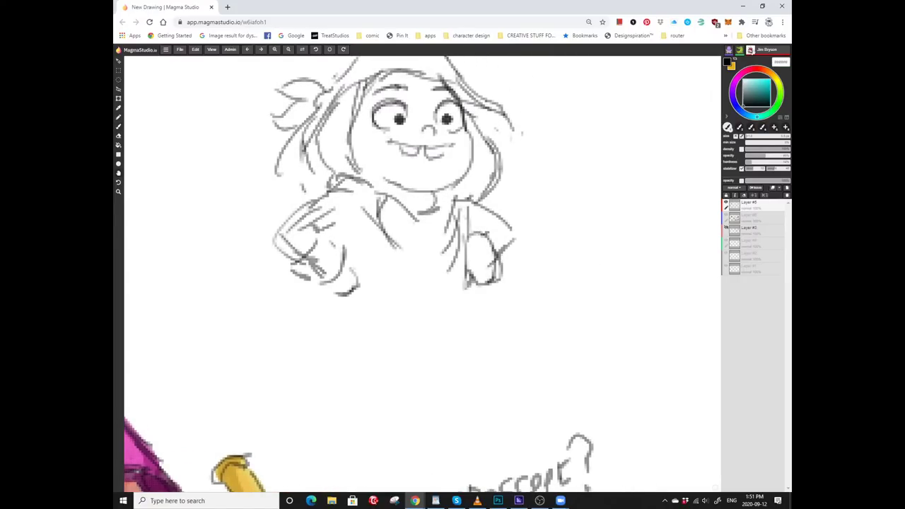
Strengthen the shoulder line of the coat, and draw the shirt's V-shaped neckline with the neck above it.
{"action": "left_click_drag", "start_coordinate": [425, 212], "coordinate": [470, 228]}
{"action": "left_click_drag", "start_coordinate": [330, 236], "coordinate": [370, 205]}
{"action": "left_click_drag", "start_coordinate": [362, 216], "coordinate": [391, 205]}
{"action": "left_click_drag", "start_coordinate": [425, 212], "coordinate": [401, 206]}
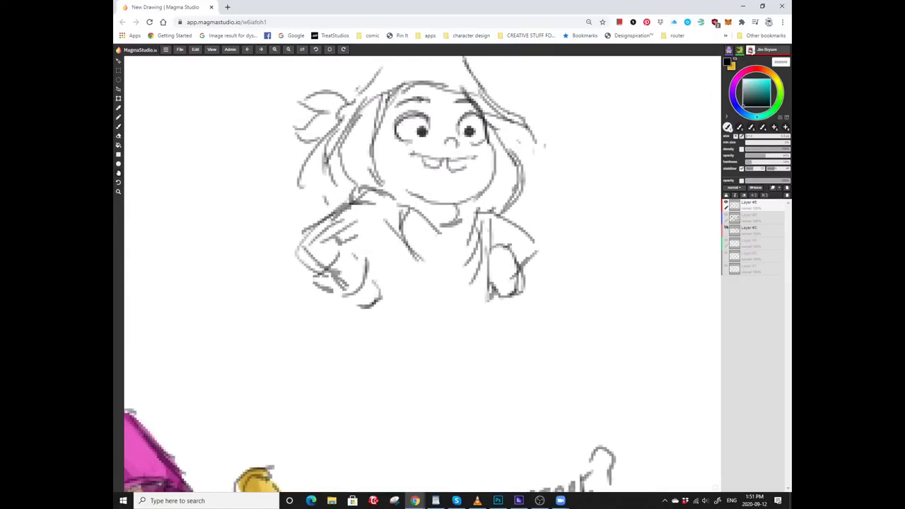
{"action": "mouse_move", "coordinate": [455, 260]}
{"action": "left_mouse_down"}
{"action": "mouse_move", "coordinate": [460, 226]}
{"action": "mouse_move", "coordinate": [445, 222]}
{"action": "mouse_move", "coordinate": [433, 267]}
{"action": "left_mouse_up"}
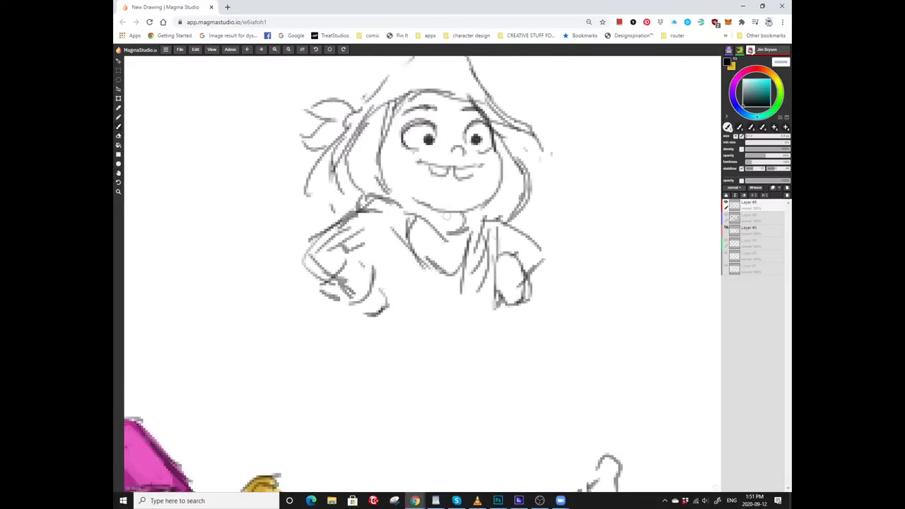
{"action": "left_click_drag", "start_coordinate": [424, 191], "coordinate": [424, 247]}
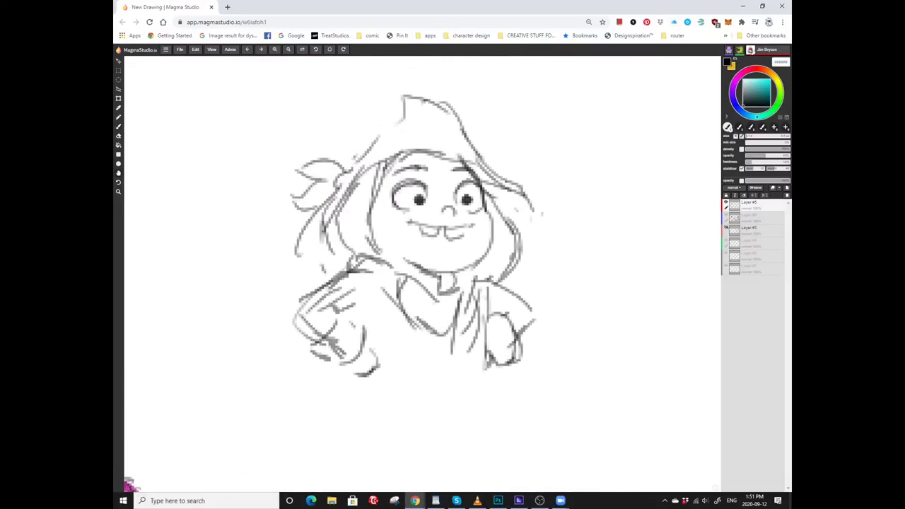
Erase the girl's two small teeth and redraw them larger beneath the smile line.
{"action": "scroll", "coordinate": [424, 247], "scroll_direction": "up", "scroll_amount": 4}
{"action": "key", "text": "ctrl+z"}
{"action": "key", "text": "ctrl+z"}
{"action": "key", "text": "ctrl+z"}
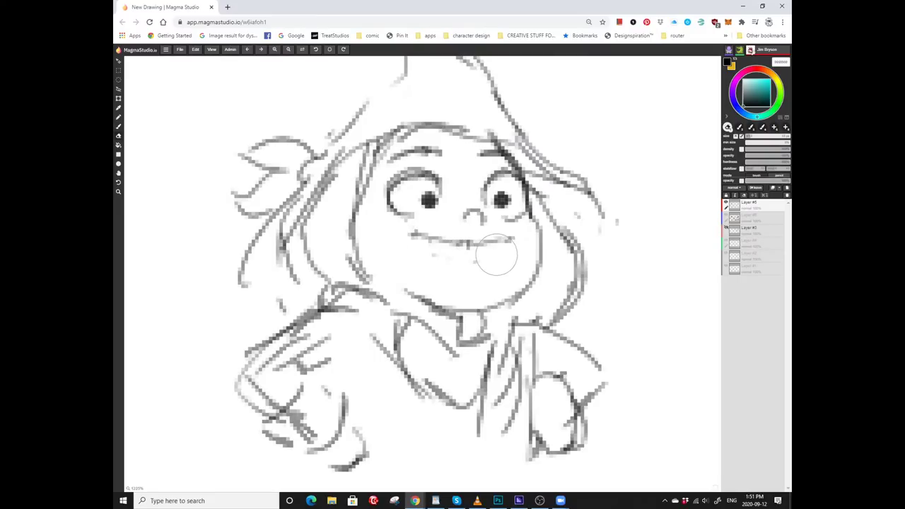
{"action": "mouse_move", "coordinate": [424, 248]}
{"action": "left_mouse_down"}
{"action": "mouse_move", "coordinate": [447, 219]}
{"action": "mouse_move", "coordinate": [410, 235]}
{"action": "left_mouse_up"}
{"action": "key", "text": "b"}
{"action": "mouse_move", "coordinate": [424, 226]}
{"action": "left_mouse_down"}
{"action": "mouse_move", "coordinate": [403, 221]}
{"action": "mouse_move", "coordinate": [458, 212]}
{"action": "mouse_move", "coordinate": [483, 250]}
{"action": "left_mouse_up"}
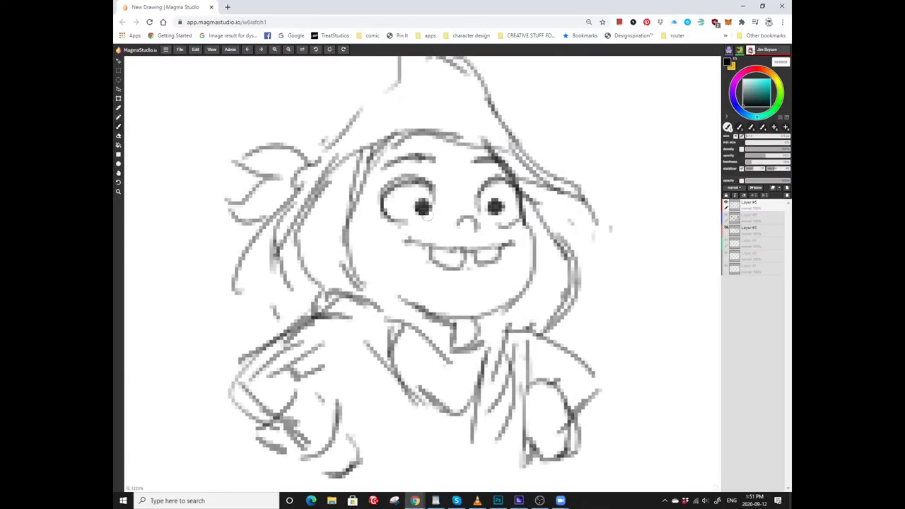
Enlarge and darken the girl's pupils, and thicken her eyebrows.
{"action": "left_click_drag", "start_coordinate": [431, 212], "coordinate": [403, 208]}
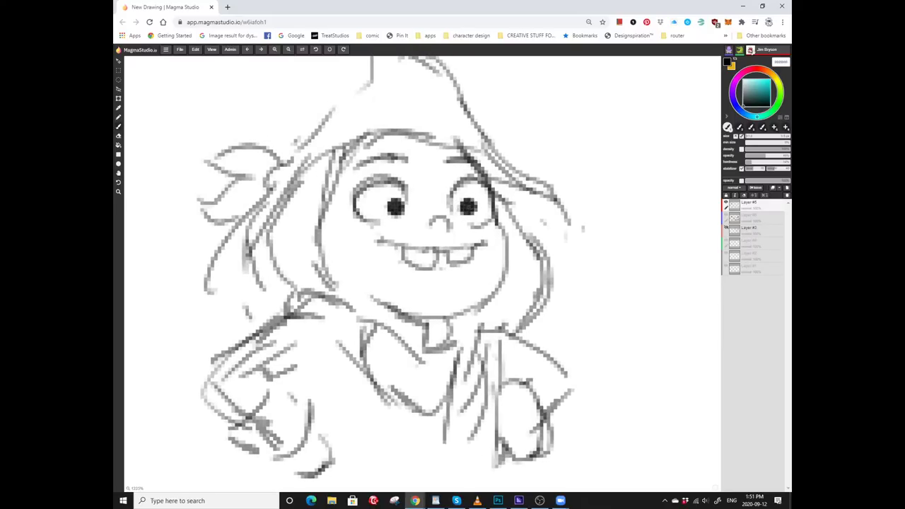
{"action": "left_click_drag", "start_coordinate": [479, 208], "coordinate": [507, 207]}
{"action": "left_click_drag", "start_coordinate": [393, 153], "coordinate": [467, 150]}
{"action": "mouse_move", "coordinate": [424, 184]}
{"action": "left_mouse_down"}
{"action": "mouse_move", "coordinate": [445, 178]}
{"action": "mouse_move", "coordinate": [437, 202]}
{"action": "left_mouse_up"}
{"action": "key", "text": "z"}
{"action": "left_click", "coordinate": [316, 225], "text": "alt"}
{"action": "left_click_drag", "start_coordinate": [317, 225], "coordinate": [346, 295]}
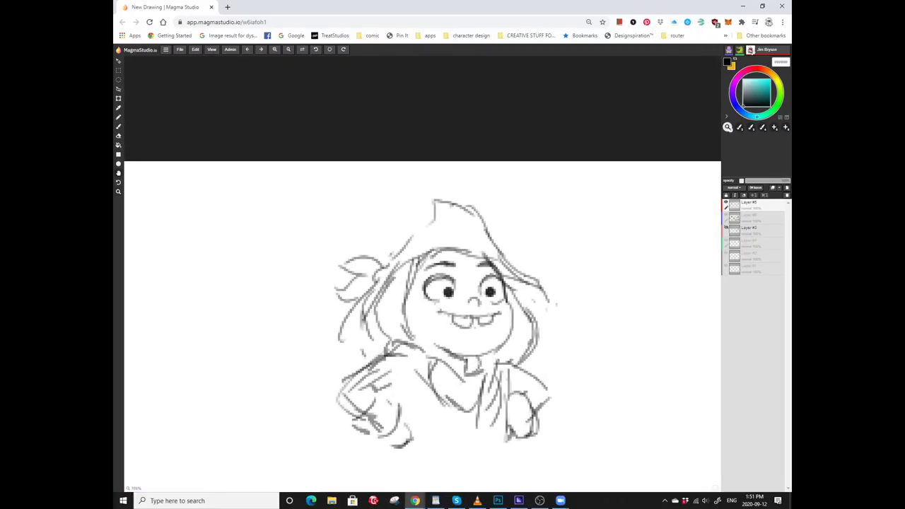
Complete the outline of the bandana from its pointed peak down to the knot with darker strokes.
{"action": "key", "text": "b"}
{"action": "mouse_move", "coordinate": [382, 267]}
{"action": "left_mouse_down"}
{"action": "mouse_move", "coordinate": [420, 226]}
{"action": "mouse_move", "coordinate": [492, 248]}
{"action": "mouse_move", "coordinate": [454, 215]}
{"action": "mouse_move", "coordinate": [482, 236]}
{"action": "left_mouse_up"}
{"action": "mouse_move", "coordinate": [482, 236]}
{"action": "left_mouse_down"}
{"action": "mouse_move", "coordinate": [463, 211]}
{"action": "mouse_move", "coordinate": [510, 220]}
{"action": "left_mouse_up"}
Extend the open coat's front edges downward and curve their lower ends.
{"action": "mouse_move", "coordinate": [419, 215]}
{"action": "left_mouse_down"}
{"action": "mouse_move", "coordinate": [399, 216]}
{"action": "mouse_move", "coordinate": [428, 196]}
{"action": "mouse_move", "coordinate": [438, 161]}
{"action": "mouse_move", "coordinate": [421, 128]}
{"action": "left_mouse_up"}
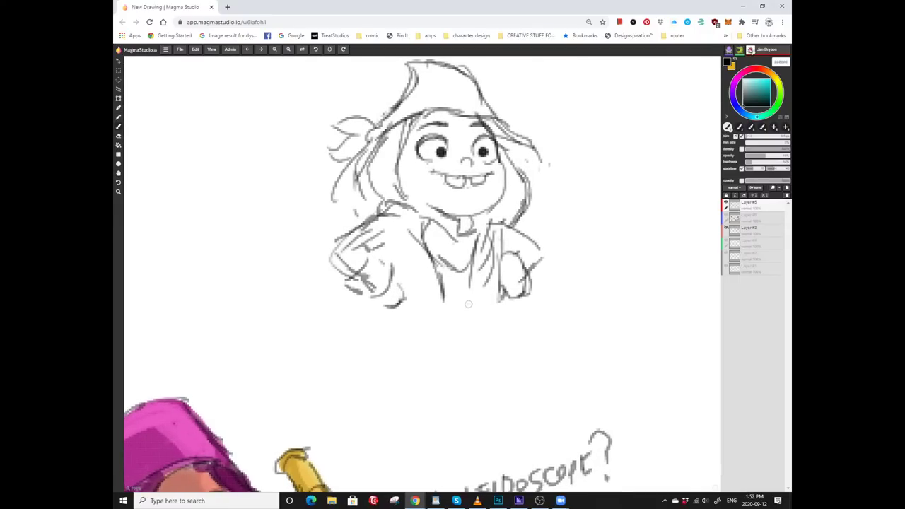
{"action": "mouse_move", "coordinate": [468, 304]}
{"action": "left_mouse_down"}
{"action": "mouse_move", "coordinate": [462, 272]}
{"action": "mouse_move", "coordinate": [519, 284]}
{"action": "left_mouse_up"}
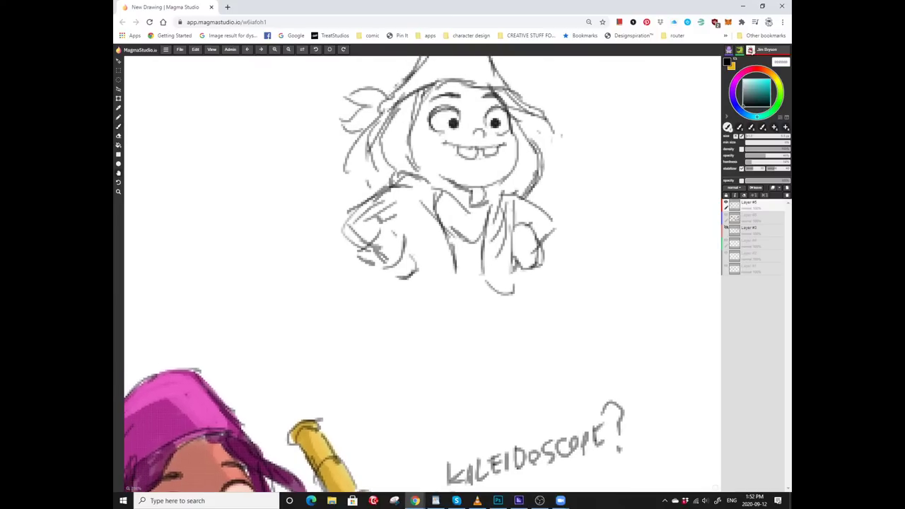
{"action": "mouse_move", "coordinate": [444, 257]}
{"action": "left_mouse_down"}
{"action": "mouse_move", "coordinate": [463, 212]}
{"action": "mouse_move", "coordinate": [455, 260]}
{"action": "left_mouse_up"}
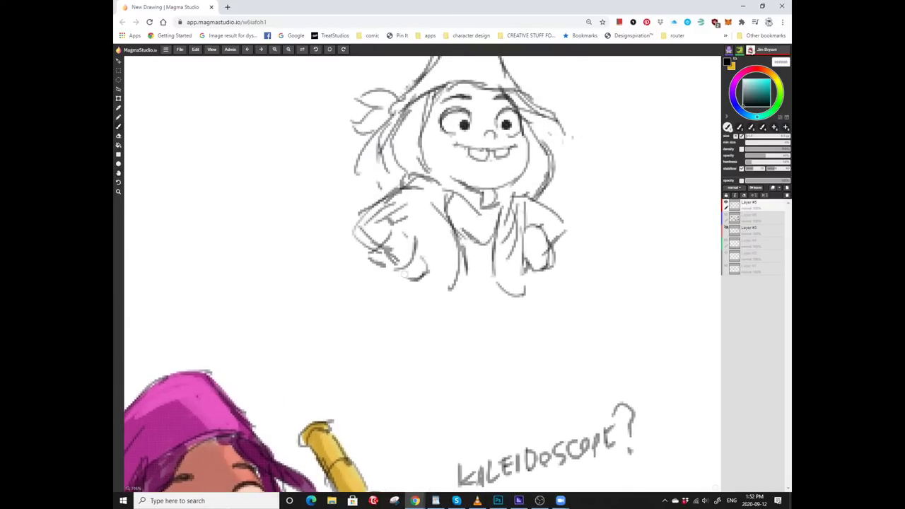
Draw the shirt's waist line between the coat panels and short strokes below the coat.
{"action": "key", "text": "z"}
{"action": "left_click_drag", "start_coordinate": [363, 297], "coordinate": [328, 275]}
{"action": "mouse_move", "coordinate": [424, 297]}
{"action": "left_mouse_down"}
{"action": "mouse_move", "coordinate": [459, 155]}
{"action": "mouse_move", "coordinate": [439, 276]}
{"action": "mouse_move", "coordinate": [453, 193]}
{"action": "left_mouse_up"}
{"action": "scroll", "coordinate": [354, 276], "scroll_direction": "down", "scroll_amount": 1}
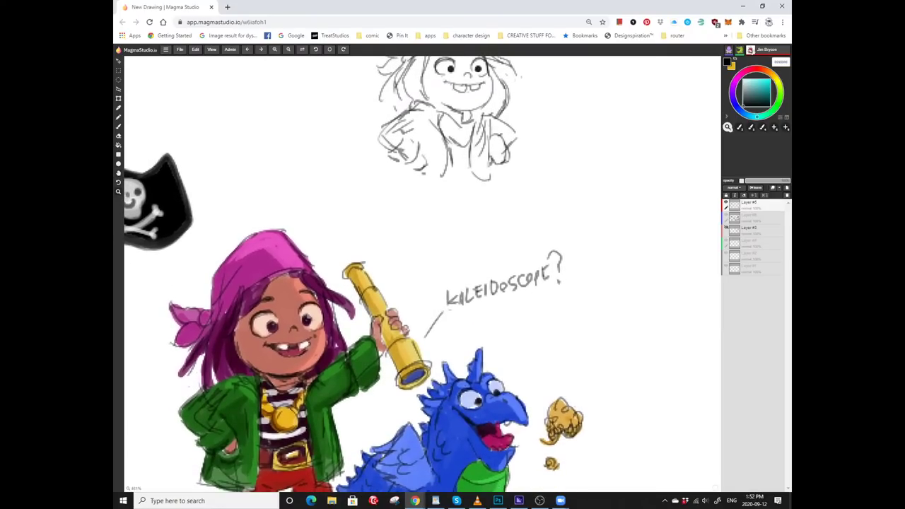
{"action": "scroll", "coordinate": [470, 205], "scroll_direction": "up", "scroll_amount": 2}
{"action": "key", "text": "b"}
{"action": "scroll", "coordinate": [354, 276], "scroll_direction": "up", "scroll_amount": 4}
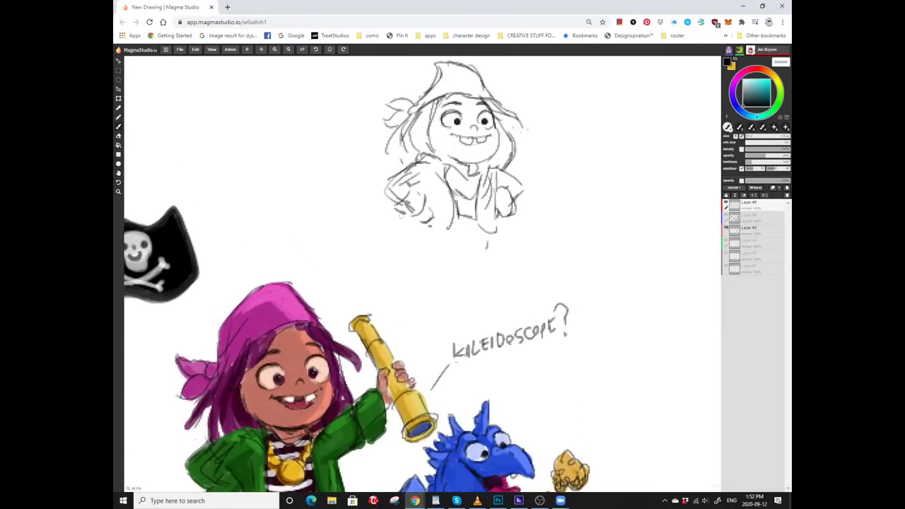
{"action": "scroll", "coordinate": [422, 274], "scroll_direction": "up", "scroll_amount": 2}
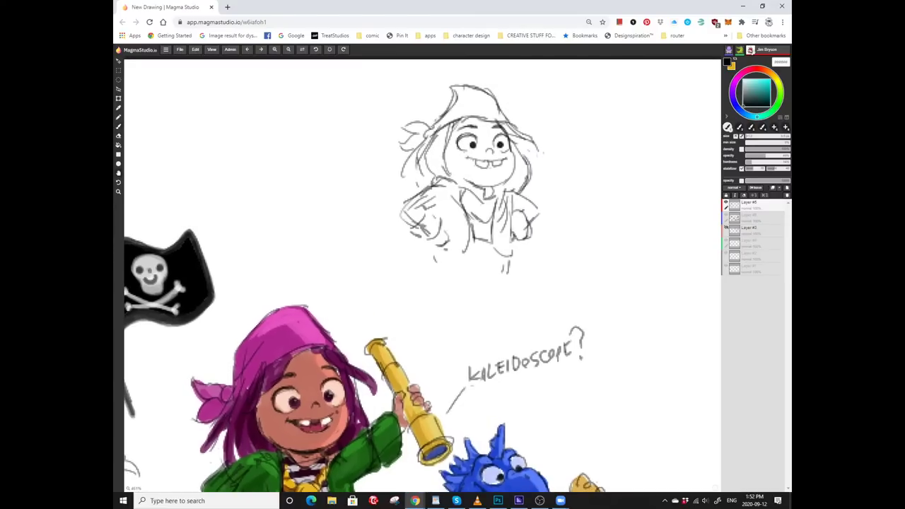
Widen the curved lower hems of both coat panels, and erase the stray strokes beneath them.
{"action": "scroll", "coordinate": [422, 275], "scroll_direction": "down", "scroll_amount": 10}
{"action": "scroll", "coordinate": [422, 275], "scroll_direction": "up", "scroll_amount": 9}
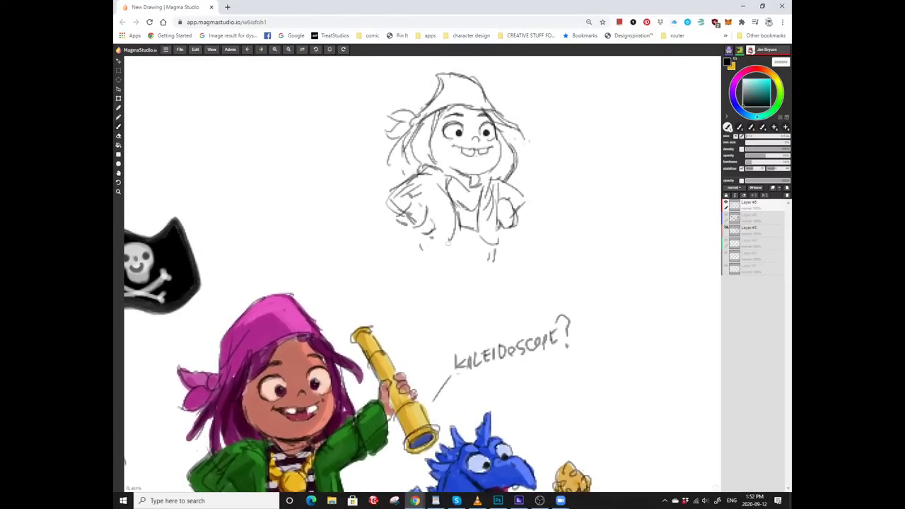
{"action": "scroll", "coordinate": [403, 243], "scroll_direction": "down", "scroll_amount": 2}
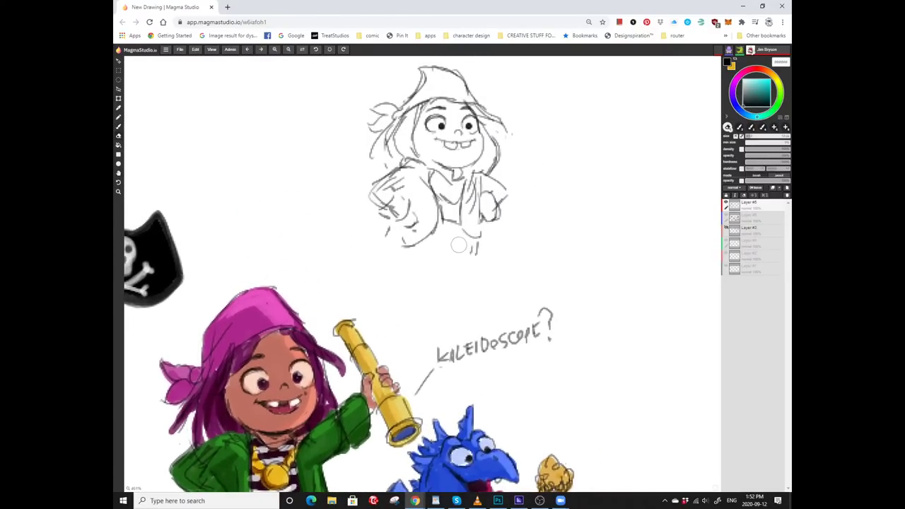
{"action": "scroll", "coordinate": [488, 244], "scroll_direction": "up", "scroll_amount": 2}
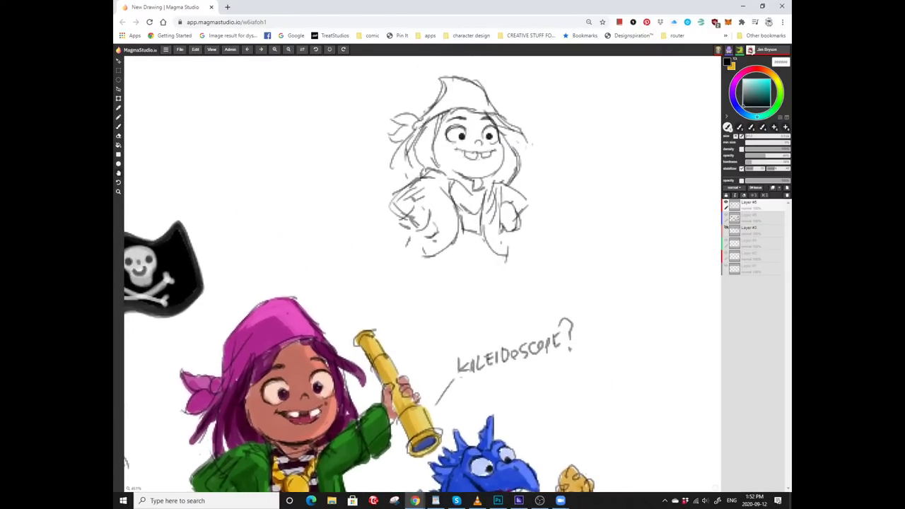
{"action": "scroll", "coordinate": [423, 275], "scroll_direction": "up", "scroll_amount": 3}
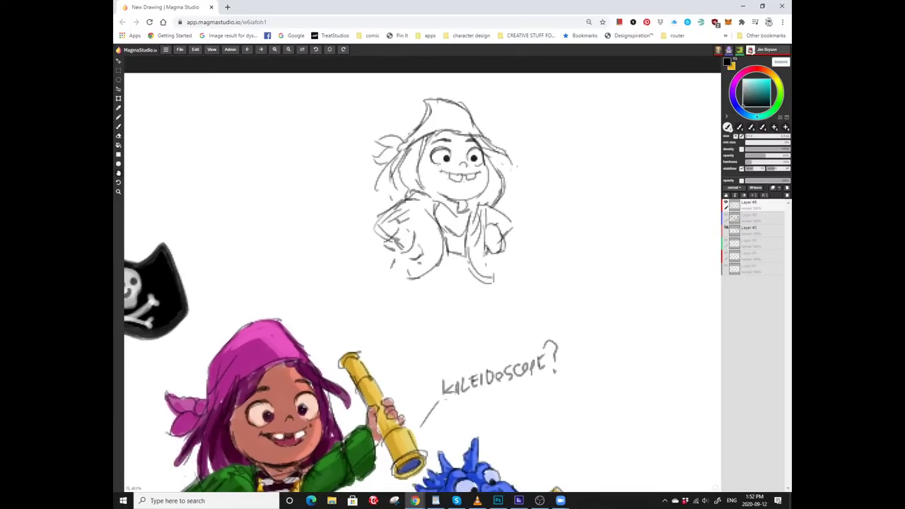
Add a short vertical line below each side of the coat hem to start the lower body.
{"action": "scroll", "coordinate": [510, 213], "scroll_direction": "right", "scroll_amount": 3}
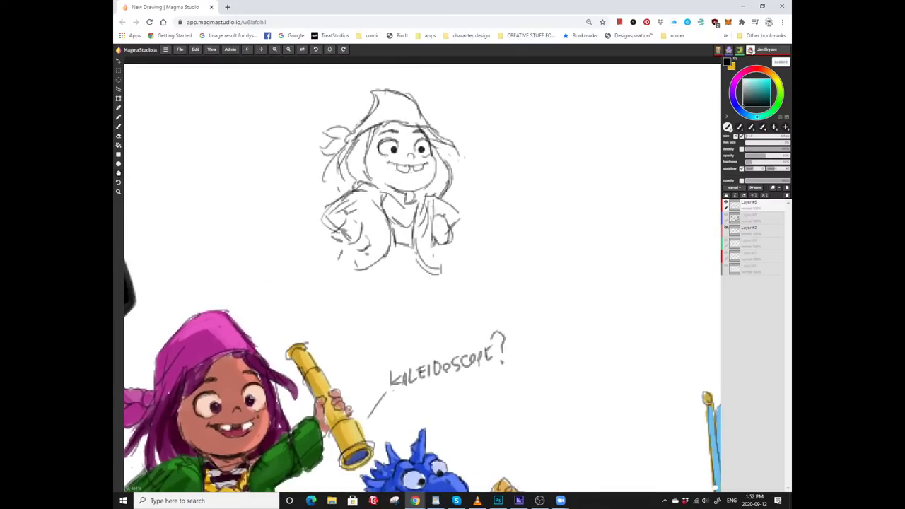
{"action": "scroll", "coordinate": [422, 274], "scroll_direction": "down", "scroll_amount": 3}
{"action": "scroll", "coordinate": [422, 274], "scroll_direction": "left", "scroll_amount": 3}
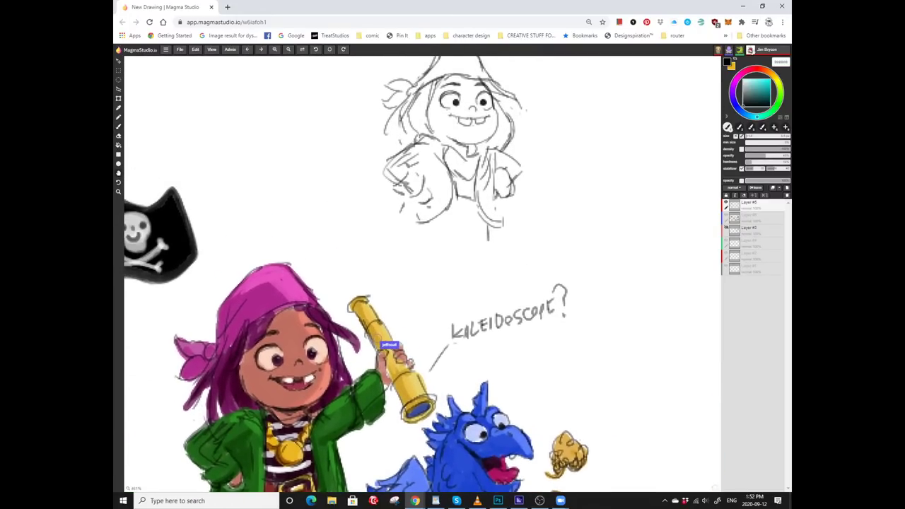
{"action": "scroll", "coordinate": [362, 240], "scroll_direction": "right", "scroll_amount": 3}
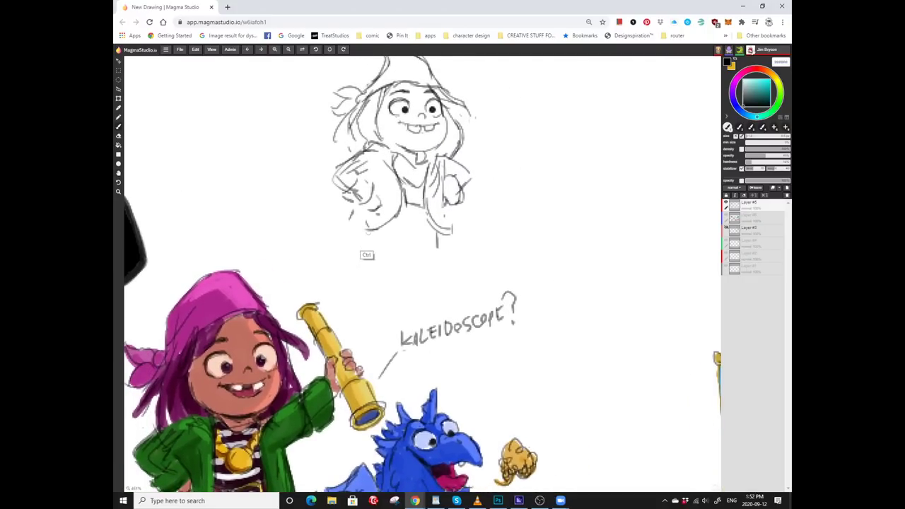
{"action": "scroll", "coordinate": [301, 73], "scroll_direction": "up", "scroll_amount": 2}
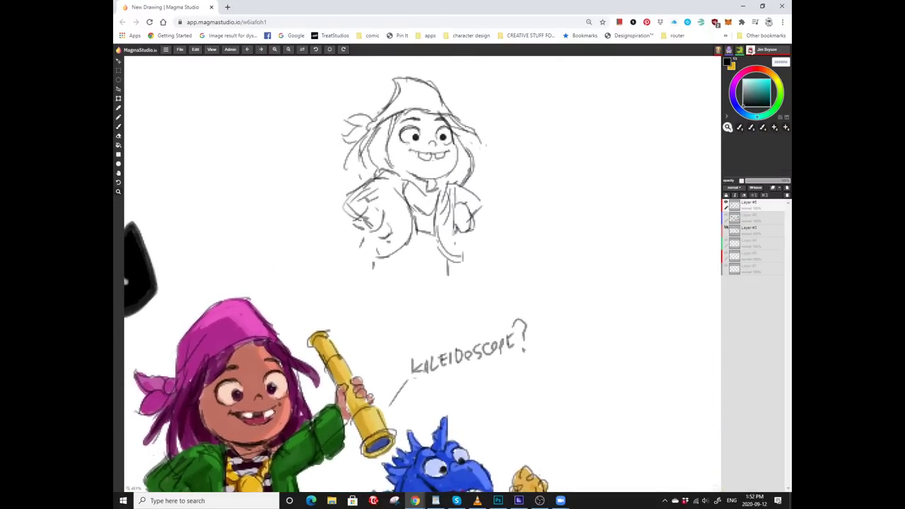
Add loose hair strands fanning out below Penny's bandana knot.
{"action": "scroll", "coordinate": [396, 237], "scroll_direction": "up", "scroll_amount": 1}
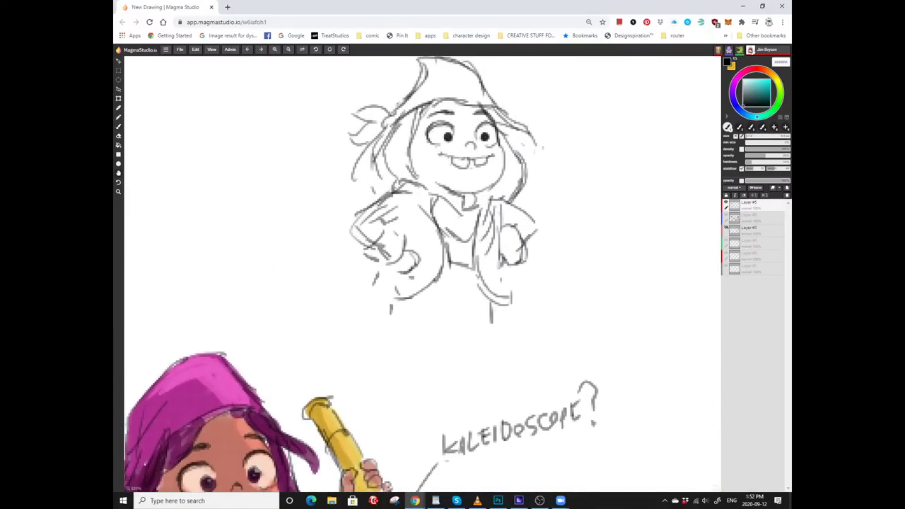
{"action": "scroll", "coordinate": [386, 240], "scroll_direction": "up", "scroll_amount": 1}
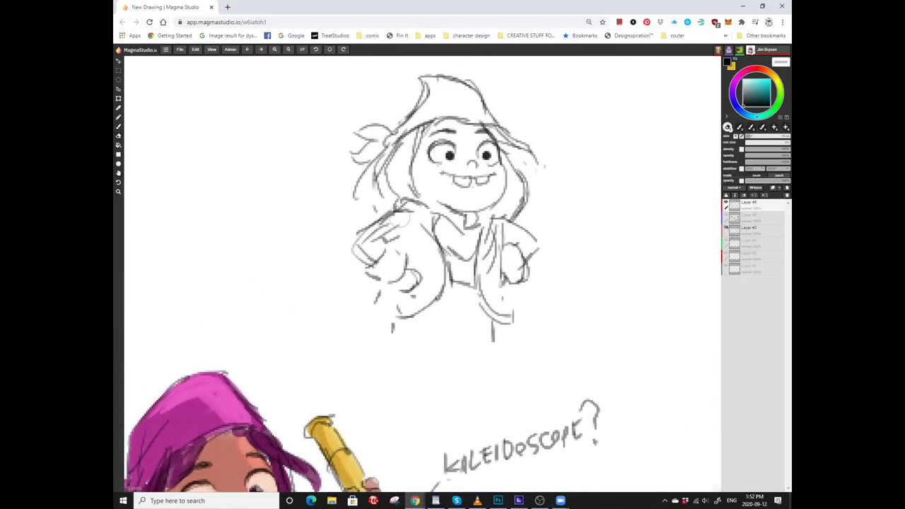
{"action": "scroll", "coordinate": [414, 255], "scroll_direction": "up", "scroll_amount": 1}
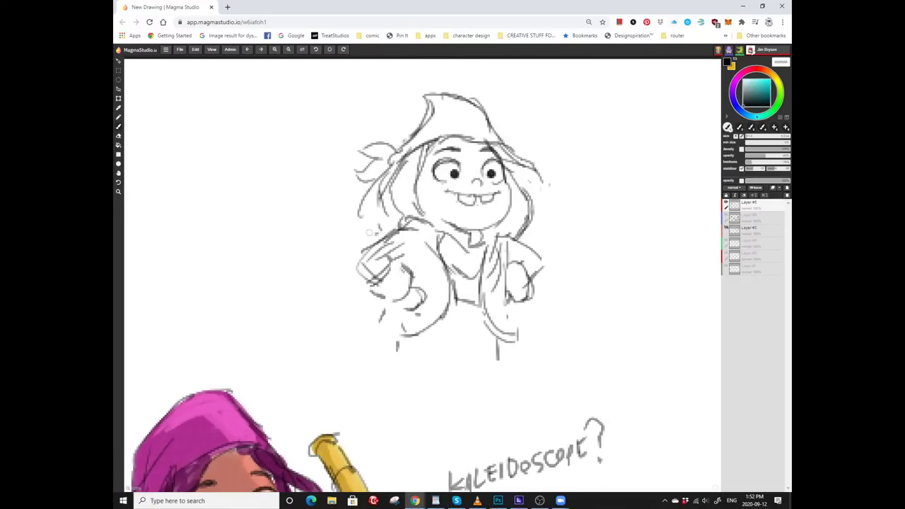
{"action": "scroll", "coordinate": [368, 232], "scroll_direction": "up", "scroll_amount": 2}
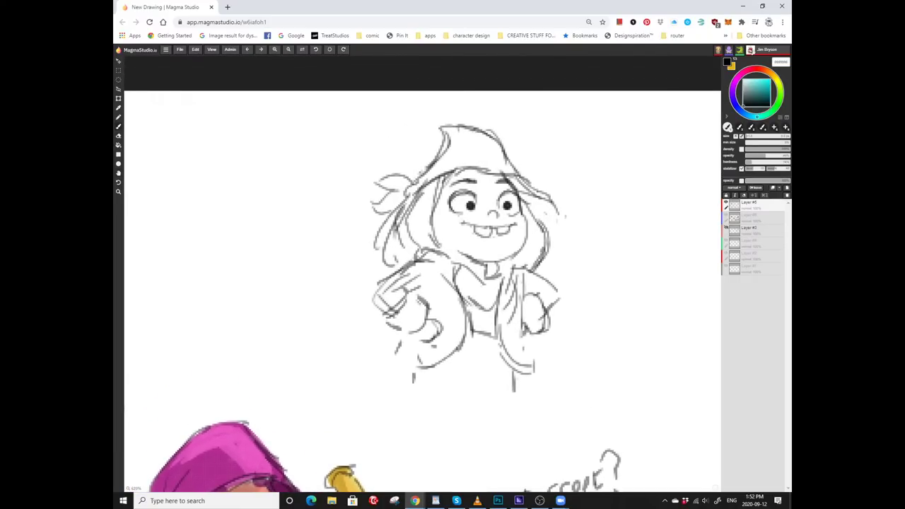
{"action": "scroll", "coordinate": [422, 282], "scroll_direction": "down", "scroll_amount": 4}
{"action": "scroll", "coordinate": [422, 283], "scroll_direction": "up", "scroll_amount": 5}
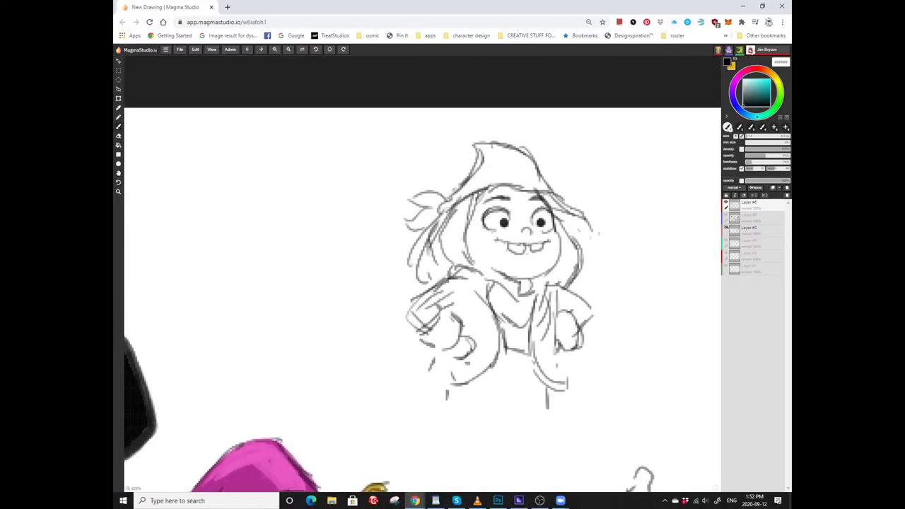
{"action": "scroll", "coordinate": [422, 283], "scroll_direction": "right", "scroll_amount": 6}
{"action": "scroll", "coordinate": [422, 283], "scroll_direction": "up", "scroll_amount": 2}
{"action": "scroll", "coordinate": [422, 283], "scroll_direction": "down", "scroll_amount": 2}
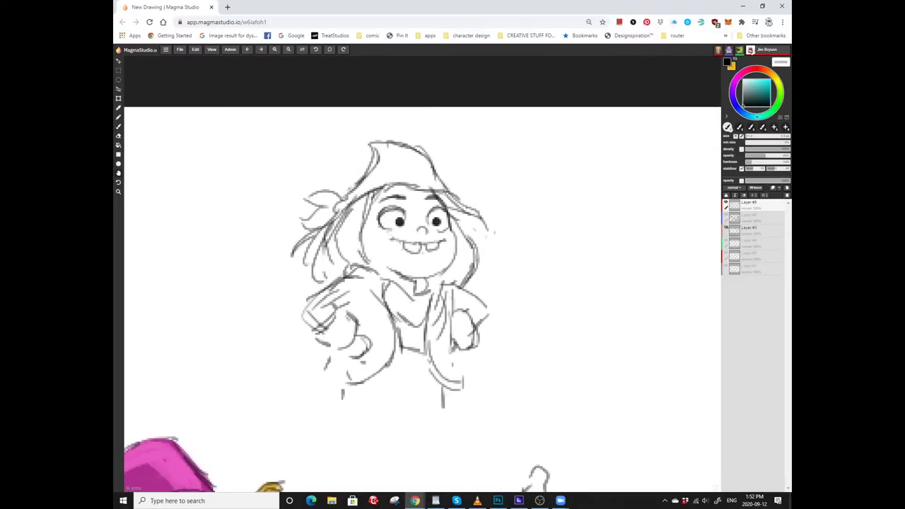
Erase the bandana's front edge across the forehead and redraw it as a cleaner curve above the eyebrows.
{"action": "scroll", "coordinate": [424, 190], "scroll_direction": "down", "scroll_amount": 2}
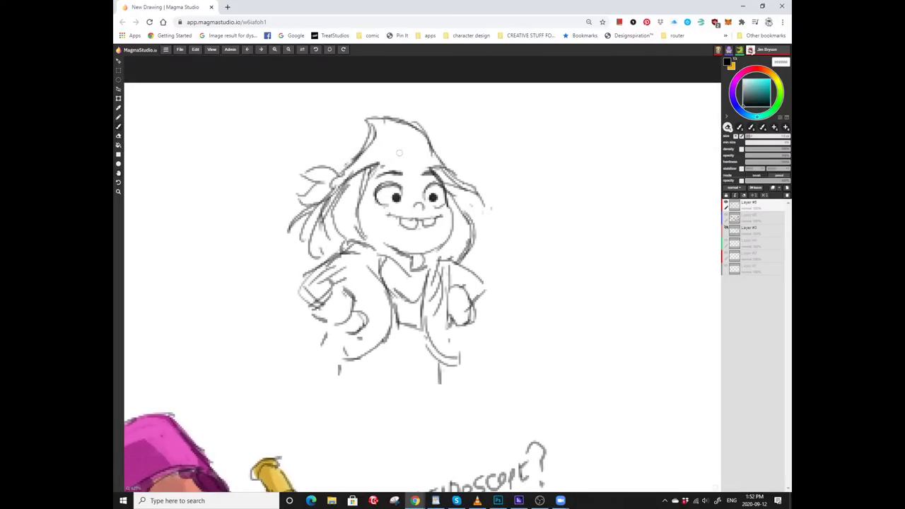
{"action": "scroll", "coordinate": [377, 121], "scroll_direction": "down", "scroll_amount": 2}
{"action": "scroll", "coordinate": [377, 121], "scroll_direction": "right", "scroll_amount": 2}
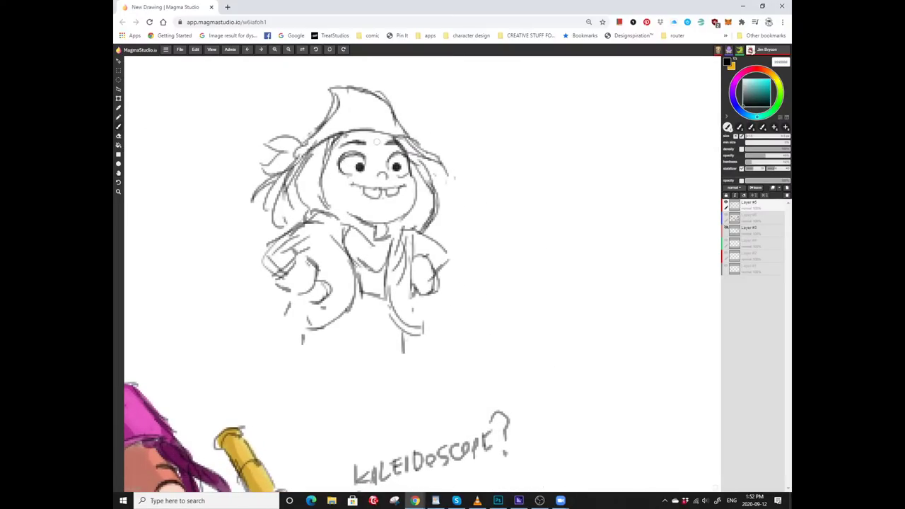
{"action": "scroll", "coordinate": [422, 274], "scroll_direction": "left", "scroll_amount": 2}
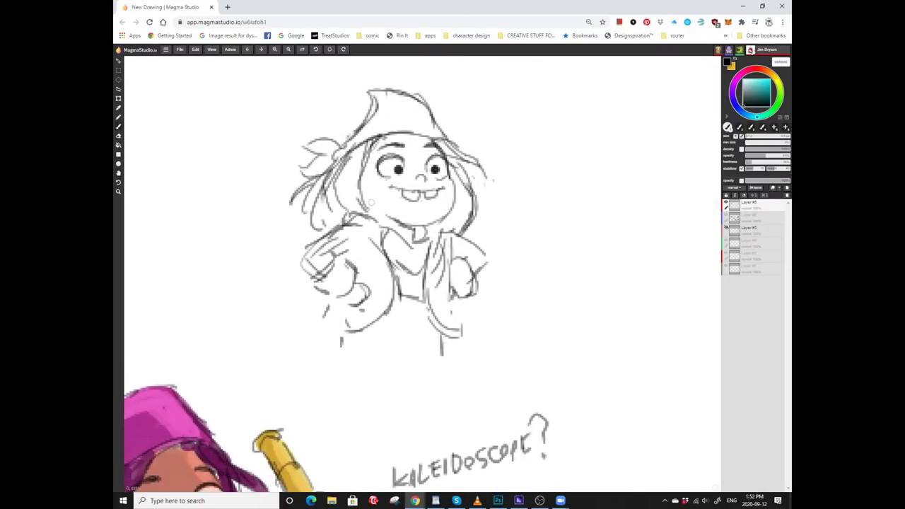
Strengthen the chin line beneath Penny's smile with darker strokes.
{"action": "scroll", "coordinate": [422, 274], "scroll_direction": "down", "scroll_amount": 2}
{"action": "scroll", "coordinate": [422, 273], "scroll_direction": "left", "scroll_amount": 2}
{"action": "scroll", "coordinate": [422, 274], "scroll_direction": "down", "scroll_amount": 2}
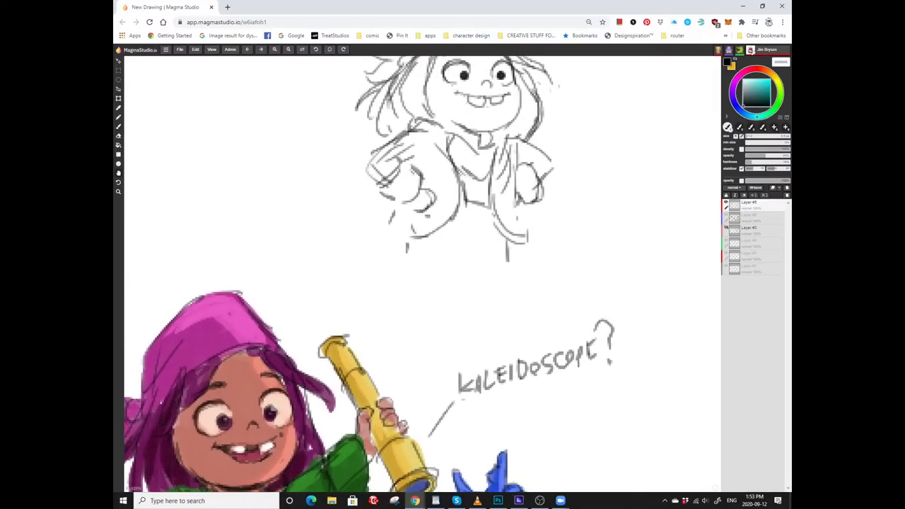
{"action": "scroll", "coordinate": [422, 274], "scroll_direction": "up", "scroll_amount": 3}
{"action": "scroll", "coordinate": [422, 273], "scroll_direction": "right", "scroll_amount": 1}
{"action": "scroll", "coordinate": [422, 274], "scroll_direction": "up", "scroll_amount": 2}
{"action": "scroll", "coordinate": [406, 259], "scroll_direction": "up", "scroll_amount": 2}
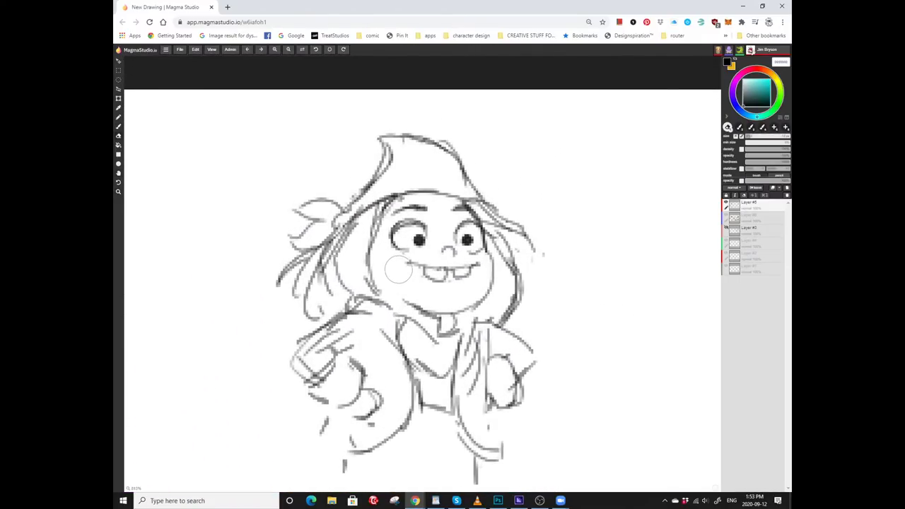
{"action": "key", "text": "b"}
{"action": "scroll", "coordinate": [406, 256], "scroll_direction": "up", "scroll_amount": 2}
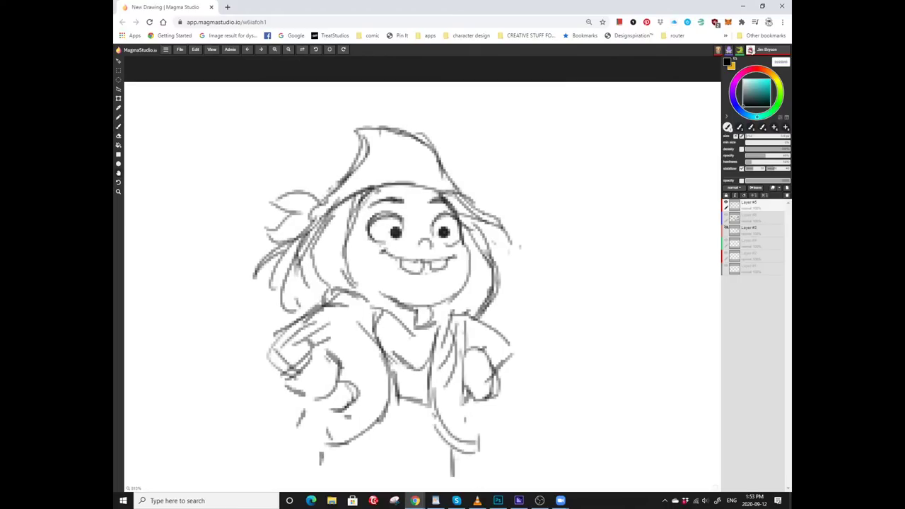
{"action": "mouse_move", "coordinate": [408, 282]}
{"action": "left_mouse_down"}
{"action": "mouse_move", "coordinate": [396, 269]}
{"action": "mouse_move", "coordinate": [434, 289]}
{"action": "left_mouse_up"}
{"action": "left_click_drag", "start_coordinate": [382, 263], "coordinate": [373, 207]}
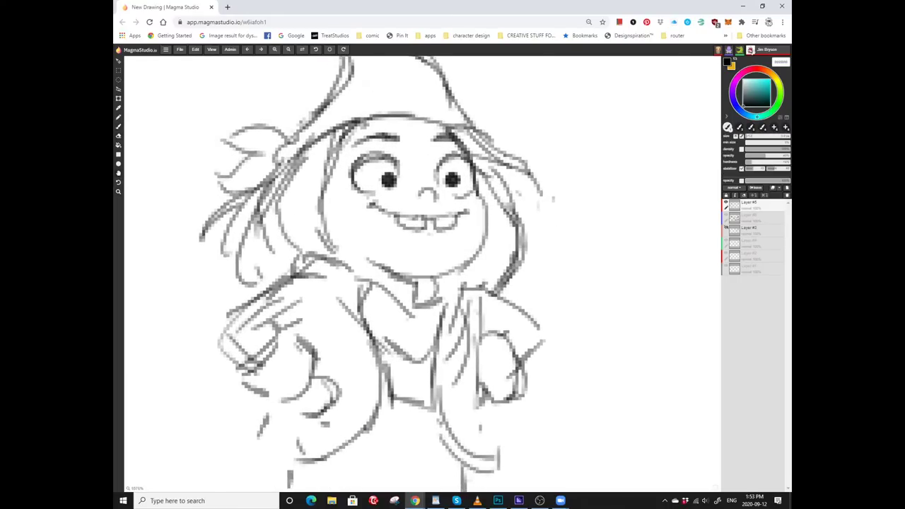
{"action": "mouse_move", "coordinate": [415, 289]}
{"action": "left_mouse_down"}
{"action": "mouse_move", "coordinate": [382, 270]}
{"action": "mouse_move", "coordinate": [416, 291]}
{"action": "left_mouse_up"}
{"action": "mouse_move", "coordinate": [396, 275]}
{"action": "left_mouse_down"}
{"action": "mouse_move", "coordinate": [392, 308]}
{"action": "mouse_move", "coordinate": [457, 296]}
{"action": "mouse_move", "coordinate": [475, 255]}
{"action": "left_mouse_up"}
Erase the overlapping lines on the fist beside the coat's narrower panel and tidy its outline.
{"action": "left_click", "coordinate": [118, 191]}
{"action": "left_click_drag", "start_coordinate": [424, 282], "coordinate": [339, 283]}
{"action": "left_click_drag", "start_coordinate": [495, 269], "coordinate": [471, 246]}
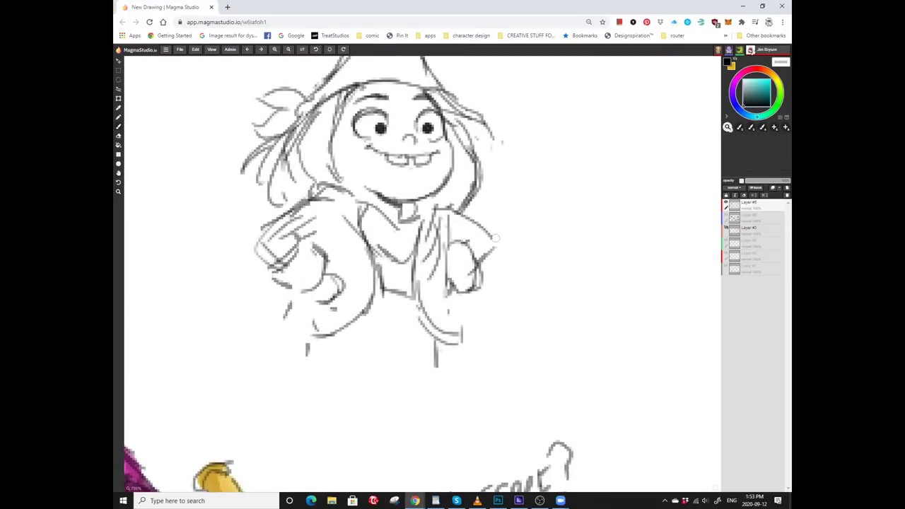
{"action": "key", "text": "b"}
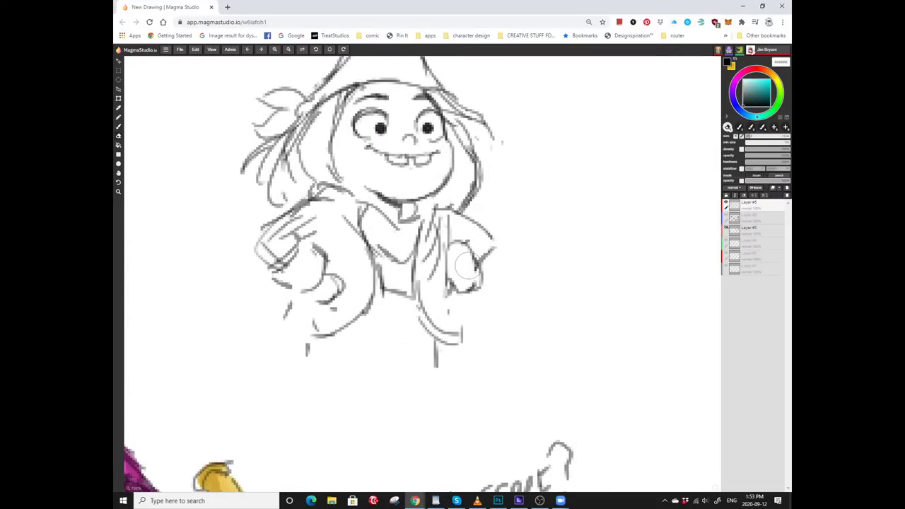
{"action": "left_click_drag", "start_coordinate": [470, 280], "coordinate": [472, 243]}
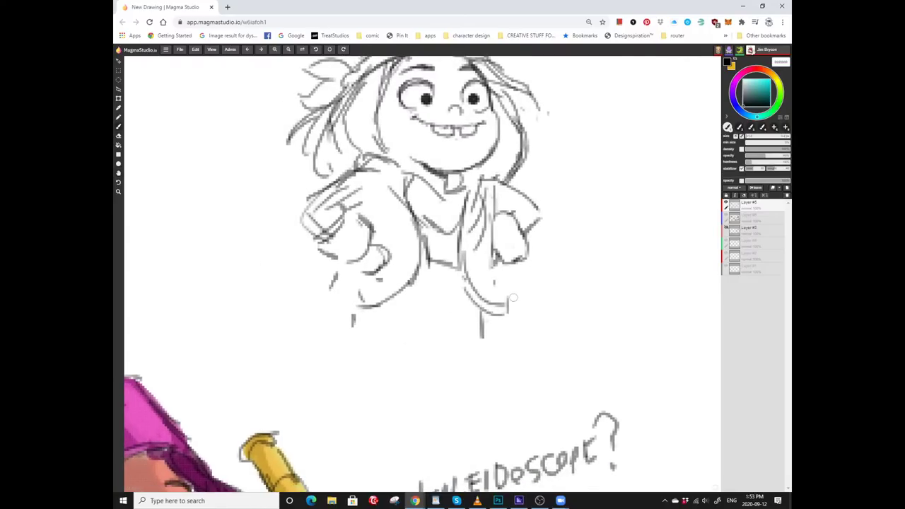
Draw a belt with a rectangular buckle between the coat panels, and add a slanted stroke at the coat's outer edge.
{"action": "left_click_drag", "start_coordinate": [446, 289], "coordinate": [473, 258]}
{"action": "mouse_move", "coordinate": [484, 271]}
{"action": "left_mouse_down"}
{"action": "mouse_move", "coordinate": [456, 266]}
{"action": "mouse_move", "coordinate": [494, 260]}
{"action": "mouse_move", "coordinate": [452, 239]}
{"action": "mouse_move", "coordinate": [487, 249]}
{"action": "left_mouse_up"}
{"action": "scroll", "coordinate": [467, 247], "scroll_direction": "down", "scroll_amount": 1}
{"action": "left_click_drag", "start_coordinate": [439, 220], "coordinate": [498, 224]}
{"action": "left_click_drag", "start_coordinate": [494, 227], "coordinate": [520, 241]}
{"action": "scroll", "coordinate": [467, 247], "scroll_direction": "down", "scroll_amount": 1}
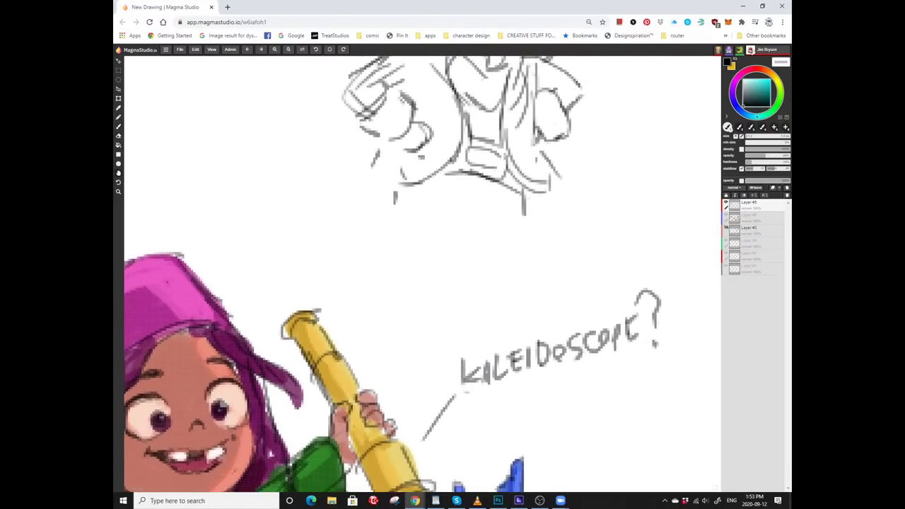
{"action": "key", "text": "ctrl+z"}
Add a short crotch stroke, slant the outer trouser lines, and redraw the coat's outer edge below the bent arm.
{"action": "scroll", "coordinate": [440, 265], "scroll_direction": "down", "scroll_amount": 3}
{"action": "scroll", "coordinate": [394, 247], "scroll_direction": "down", "scroll_amount": 2}
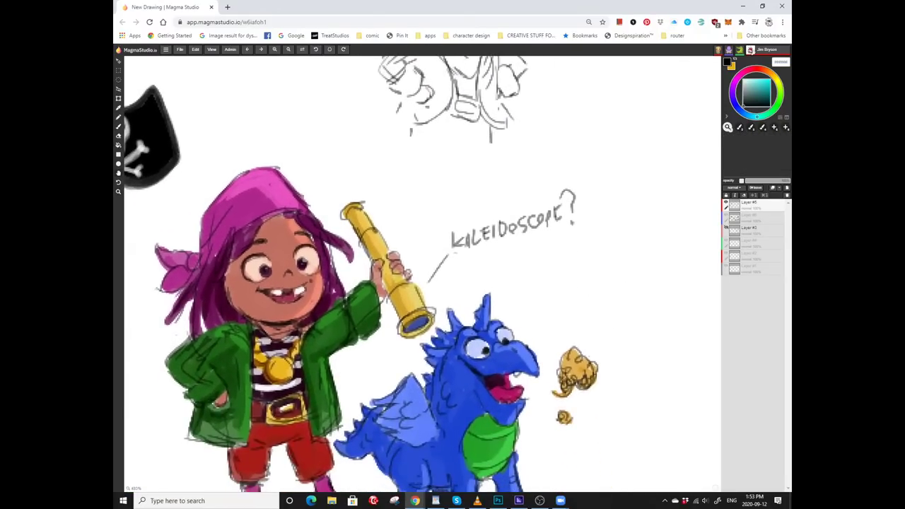
{"action": "scroll", "coordinate": [437, 260], "scroll_direction": "up", "scroll_amount": 3}
{"action": "scroll", "coordinate": [438, 262], "scroll_direction": "down", "scroll_amount": 1}
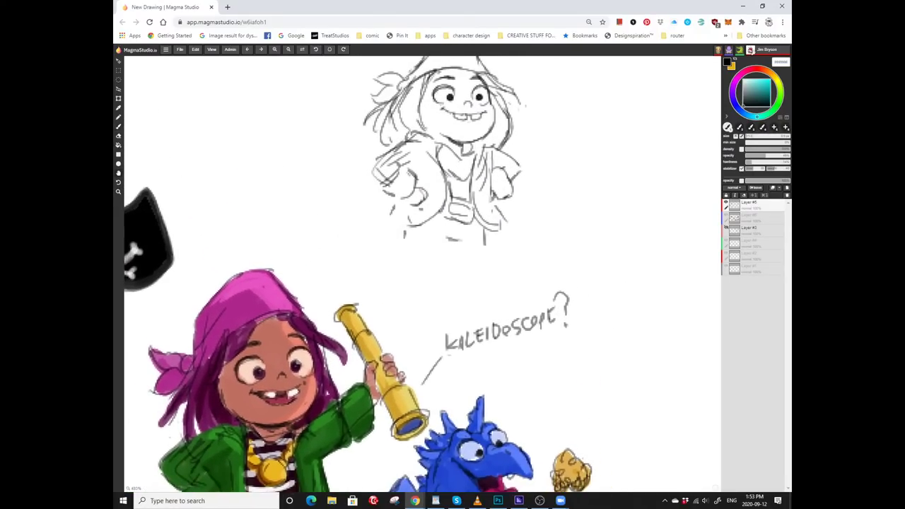
{"action": "scroll", "coordinate": [424, 268], "scroll_direction": "up", "scroll_amount": 1}
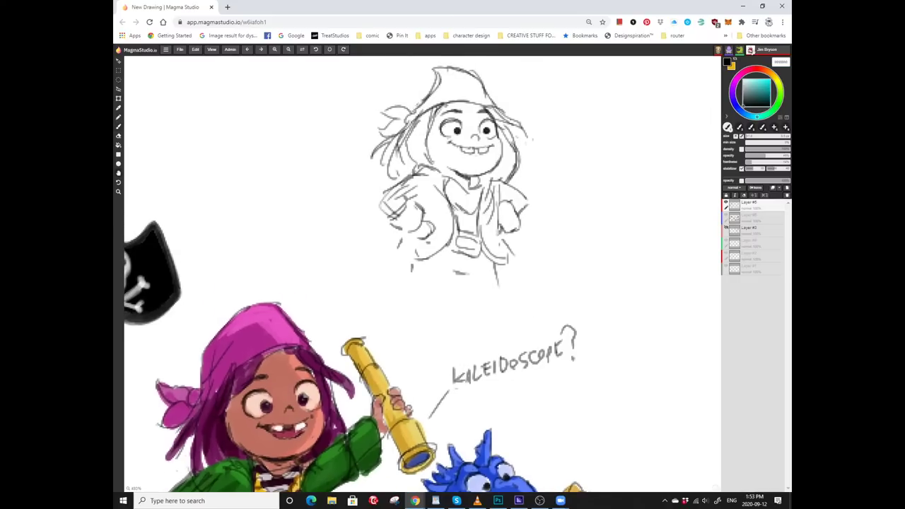
{"action": "scroll", "coordinate": [424, 268], "scroll_direction": "up", "scroll_amount": 1}
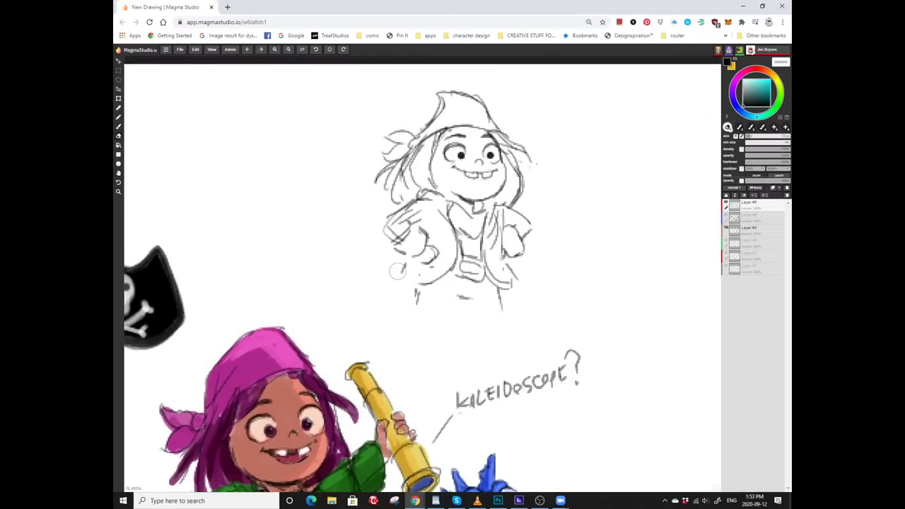
{"action": "key", "text": "b"}
{"action": "mouse_move", "coordinate": [404, 265]}
{"action": "left_mouse_down"}
{"action": "mouse_move", "coordinate": [401, 277]}
{"action": "mouse_move", "coordinate": [447, 278]}
{"action": "mouse_move", "coordinate": [422, 277]}
{"action": "left_mouse_up"}
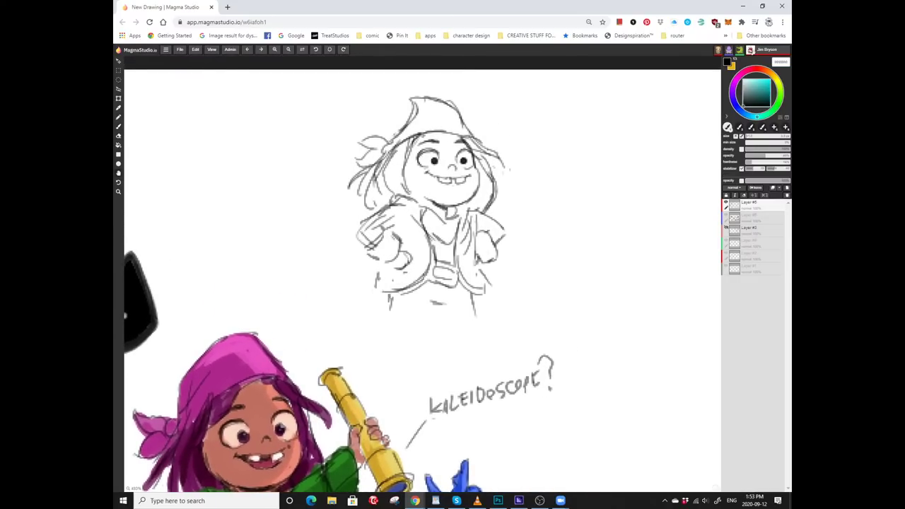
Sketch the dragon's rounded snout and mouth line beside Penny, with a vertical line beneath for its chest.
{"action": "mouse_move", "coordinate": [553, 262]}
{"action": "left_mouse_down"}
{"action": "mouse_move", "coordinate": [516, 237]}
{"action": "mouse_move", "coordinate": [469, 230]}
{"action": "left_mouse_up"}
{"action": "left_click_drag", "start_coordinate": [497, 278], "coordinate": [499, 245]}
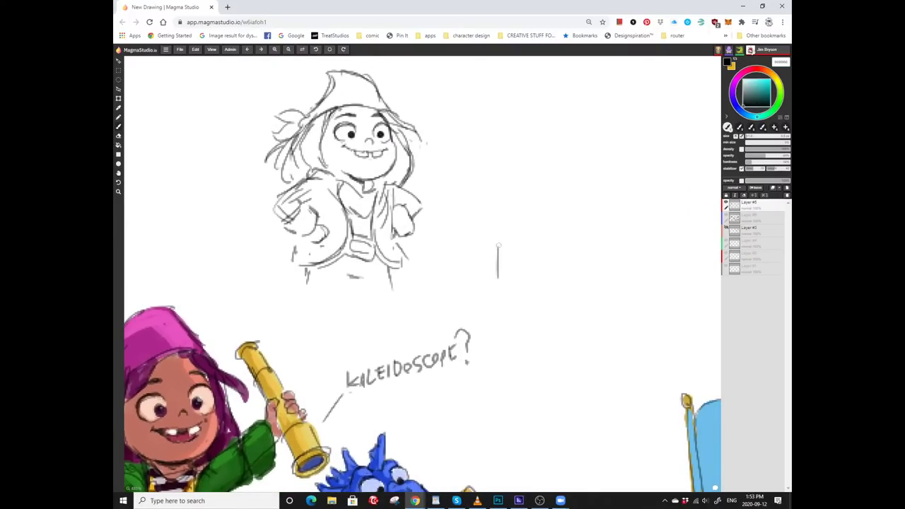
{"action": "mouse_move", "coordinate": [468, 172]}
{"action": "left_mouse_down"}
{"action": "mouse_move", "coordinate": [513, 172]}
{"action": "mouse_move", "coordinate": [513, 203]}
{"action": "mouse_move", "coordinate": [458, 194]}
{"action": "mouse_move", "coordinate": [432, 207]}
{"action": "mouse_move", "coordinate": [452, 179]}
{"action": "left_mouse_up"}
{"action": "key", "text": "ctrl+z"}
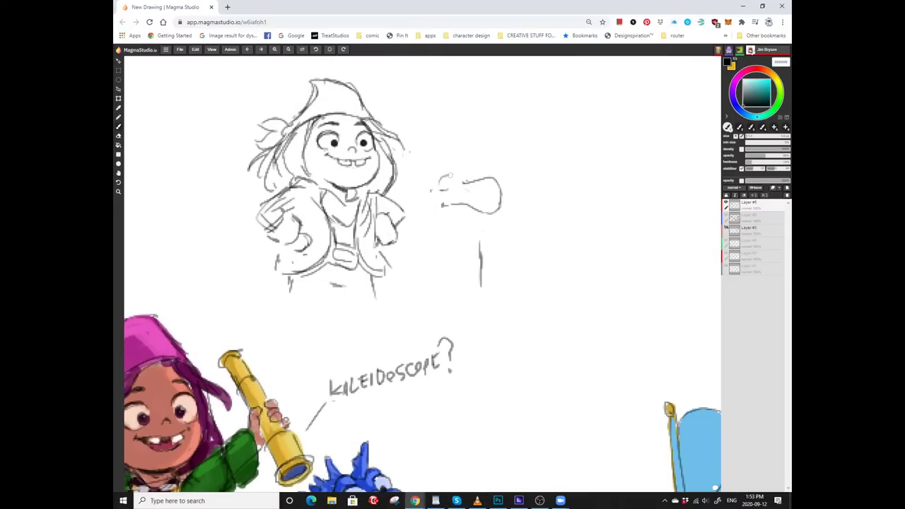
{"action": "scroll", "coordinate": [430, 167], "scroll_direction": "up", "scroll_amount": 3}
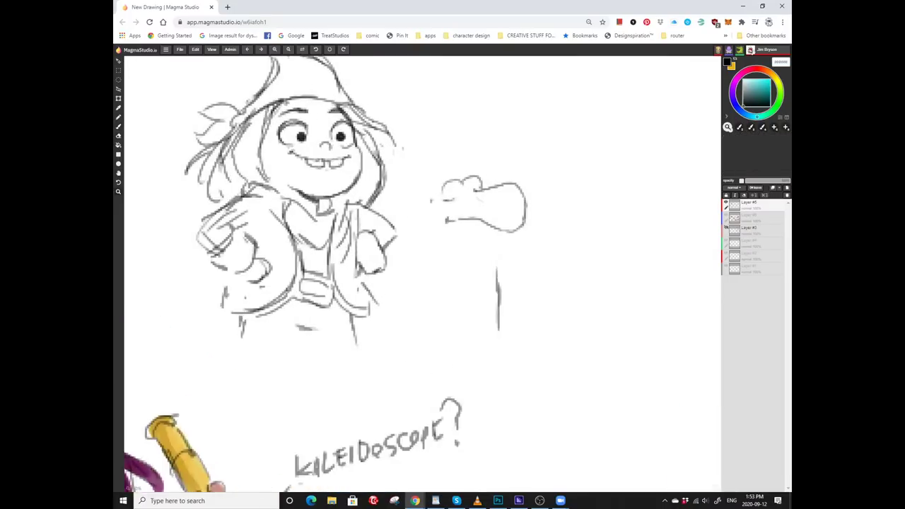
{"action": "key", "text": "b"}
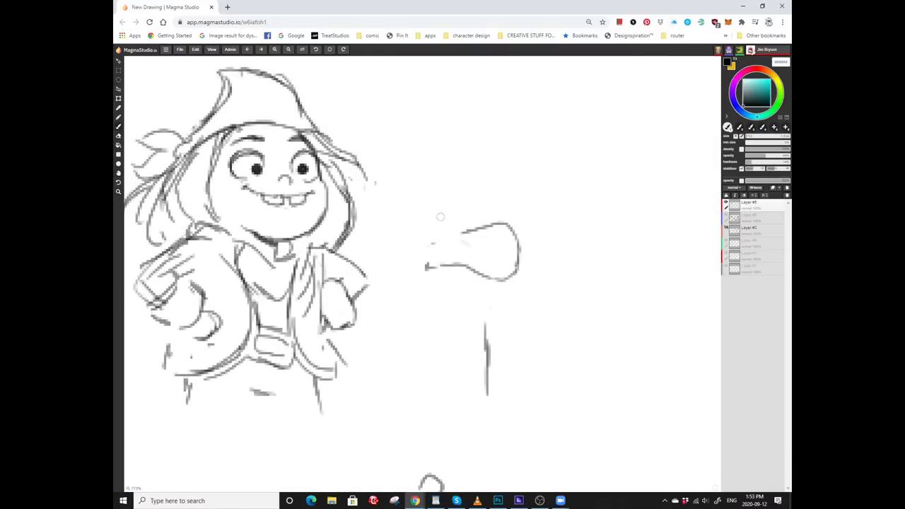
Draw the back of the dragon's head and its sloping neck and back, and extend the chest line downward.
{"action": "mouse_move", "coordinate": [446, 215]}
{"action": "left_mouse_down"}
{"action": "mouse_move", "coordinate": [407, 238]}
{"action": "mouse_move", "coordinate": [427, 189]}
{"action": "mouse_move", "coordinate": [407, 288]}
{"action": "left_mouse_up"}
{"action": "left_click_drag", "start_coordinate": [424, 269], "coordinate": [383, 237]}
{"action": "left_click_drag", "start_coordinate": [473, 216], "coordinate": [473, 288]}
{"action": "left_click_drag", "start_coordinate": [464, 338], "coordinate": [505, 312]}
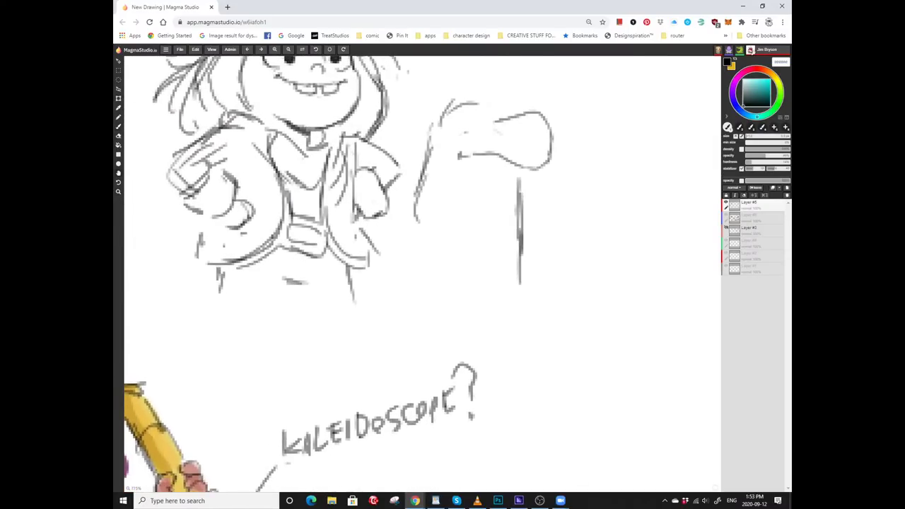
{"action": "mouse_move", "coordinate": [418, 169]}
{"action": "left_mouse_down"}
{"action": "mouse_move", "coordinate": [414, 202]}
{"action": "mouse_move", "coordinate": [381, 262]}
{"action": "left_mouse_up"}
{"action": "left_click_drag", "start_coordinate": [381, 262], "coordinate": [340, 244]}
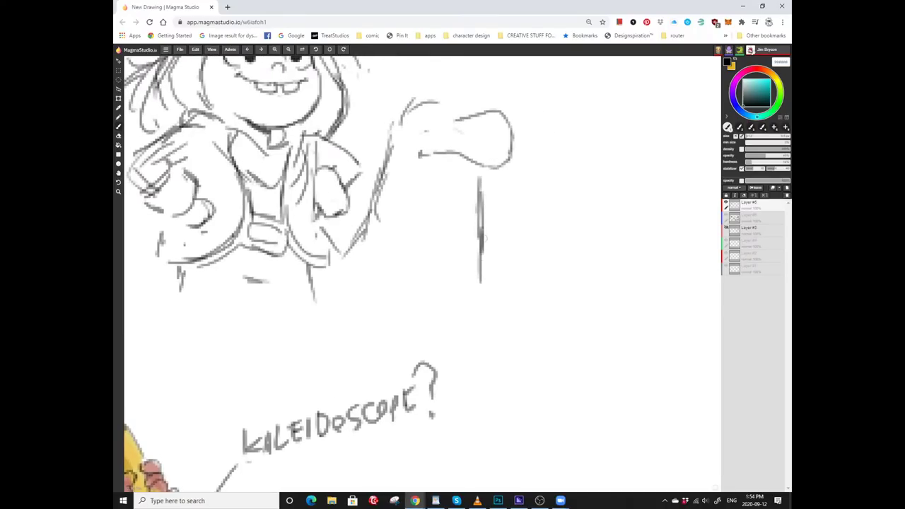
Sketch the dragon's front leg lines below the chest, erasing and redrawing strokes as needed.
{"action": "left_click_drag", "start_coordinate": [481, 226], "coordinate": [495, 311]}
{"action": "mouse_move", "coordinate": [401, 251]}
{"action": "left_mouse_down"}
{"action": "mouse_move", "coordinate": [419, 210]}
{"action": "mouse_move", "coordinate": [456, 265]}
{"action": "mouse_move", "coordinate": [410, 260]}
{"action": "mouse_move", "coordinate": [407, 250]}
{"action": "left_mouse_up"}
{"action": "left_click_drag", "start_coordinate": [407, 250], "coordinate": [378, 281]}
{"action": "mouse_move", "coordinate": [468, 264]}
{"action": "left_mouse_down"}
{"action": "mouse_move", "coordinate": [456, 299]}
{"action": "mouse_move", "coordinate": [489, 289]}
{"action": "left_mouse_up"}
{"action": "key", "text": "e"}
{"action": "left_click_drag", "start_coordinate": [475, 290], "coordinate": [484, 268]}
{"action": "key", "text": "b"}
{"action": "left_click_drag", "start_coordinate": [480, 212], "coordinate": [493, 304]}
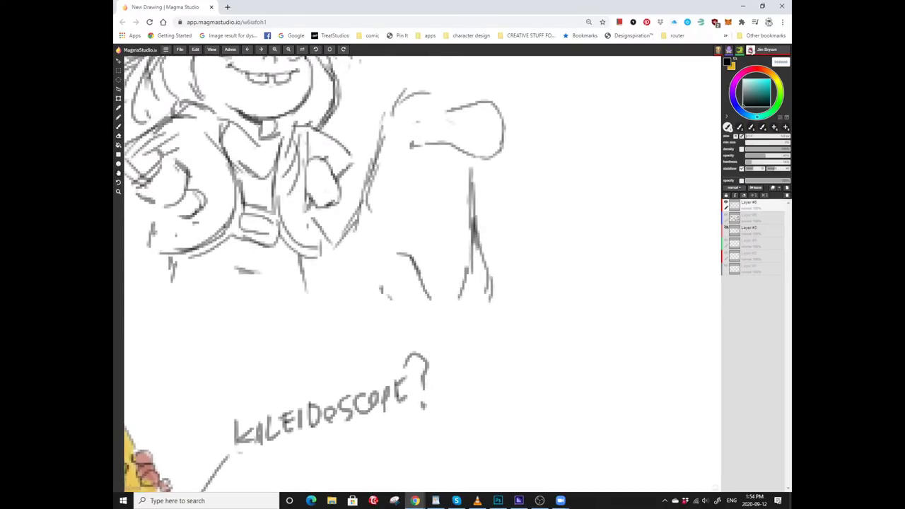
Join the tops of the dragon's leg lines with an arched curve.
{"action": "mouse_move", "coordinate": [378, 299]}
{"action": "left_mouse_down"}
{"action": "mouse_move", "coordinate": [414, 318]}
{"action": "mouse_move", "coordinate": [502, 291]}
{"action": "left_mouse_up"}
{"action": "scroll", "coordinate": [329, 273], "scroll_direction": "up", "scroll_amount": 2}
{"action": "left_click_drag", "start_coordinate": [440, 324], "coordinate": [497, 294]}
{"action": "scroll", "coordinate": [436, 264], "scroll_direction": "up", "scroll_amount": 2}
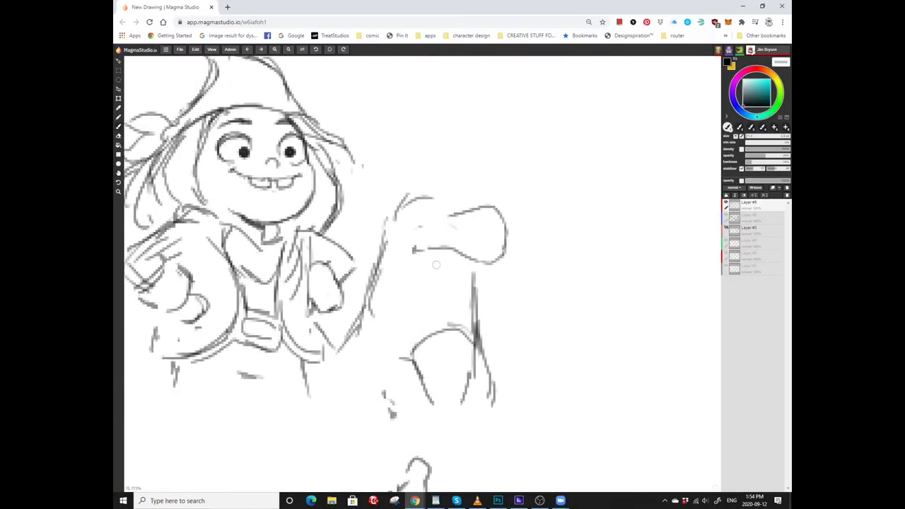
Draw the dragon's lower jaw under the snout, and add two eyes with brow ridges and pupils.
{"action": "left_click_drag", "start_coordinate": [439, 267], "coordinate": [482, 281]}
{"action": "scroll", "coordinate": [435, 227], "scroll_direction": "up", "scroll_amount": 1}
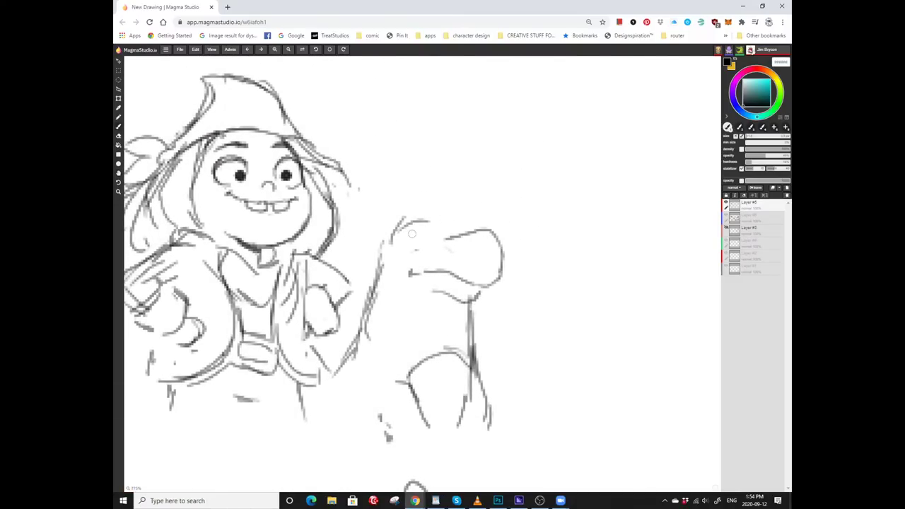
{"action": "mouse_move", "coordinate": [404, 242]}
{"action": "left_mouse_down"}
{"action": "mouse_move", "coordinate": [438, 236]}
{"action": "mouse_move", "coordinate": [434, 224]}
{"action": "mouse_move", "coordinate": [452, 227]}
{"action": "mouse_move", "coordinate": [431, 231]}
{"action": "mouse_move", "coordinate": [445, 226]}
{"action": "mouse_move", "coordinate": [440, 219]}
{"action": "mouse_move", "coordinate": [428, 226]}
{"action": "mouse_move", "coordinate": [468, 226]}
{"action": "left_mouse_up"}
{"action": "scroll", "coordinate": [435, 226], "scroll_direction": "up", "scroll_amount": 1}
{"action": "scroll", "coordinate": [317, 281], "scroll_direction": "down", "scroll_amount": 1}
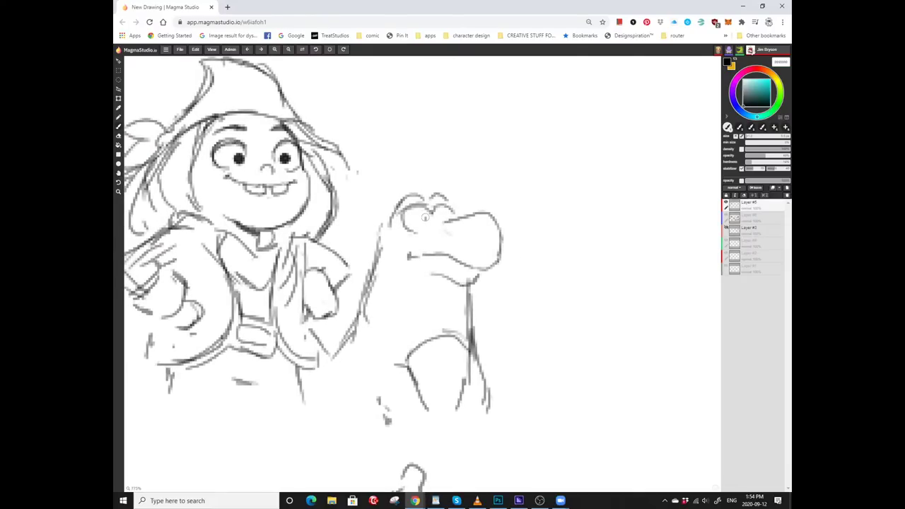
{"action": "scroll", "coordinate": [445, 215], "scroll_direction": "up", "scroll_amount": 1}
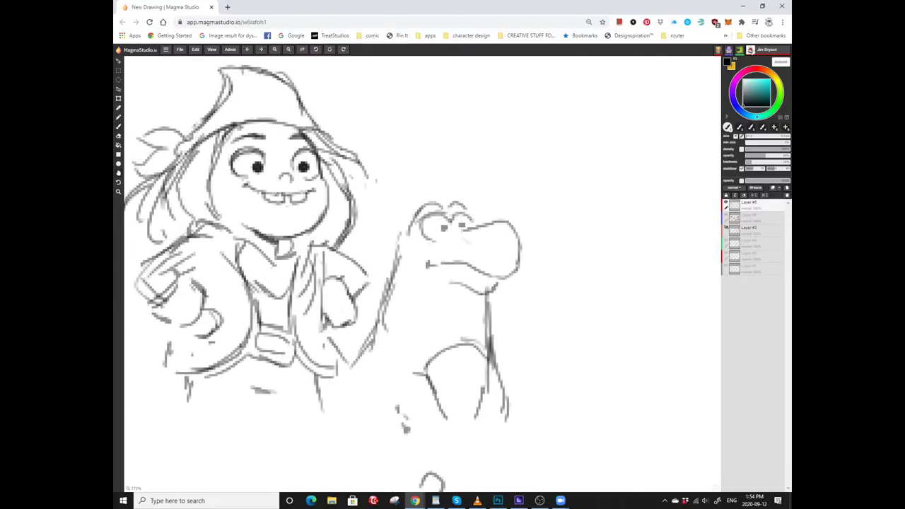
Draw a pointed, scalloped ear frill at the back of the dragon's head.
{"action": "scroll", "coordinate": [338, 275], "scroll_direction": "left", "scroll_amount": 1}
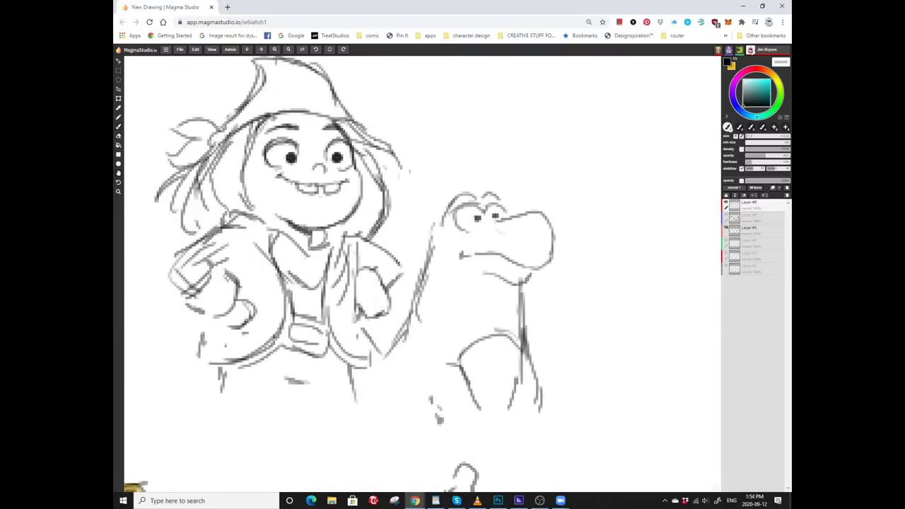
{"action": "mouse_move", "coordinate": [424, 266]}
{"action": "left_mouse_down"}
{"action": "mouse_move", "coordinate": [429, 215]}
{"action": "mouse_move", "coordinate": [404, 236]}
{"action": "mouse_move", "coordinate": [422, 248]}
{"action": "left_mouse_up"}
{"action": "scroll", "coordinate": [453, 193], "scroll_direction": "right", "scroll_amount": 1}
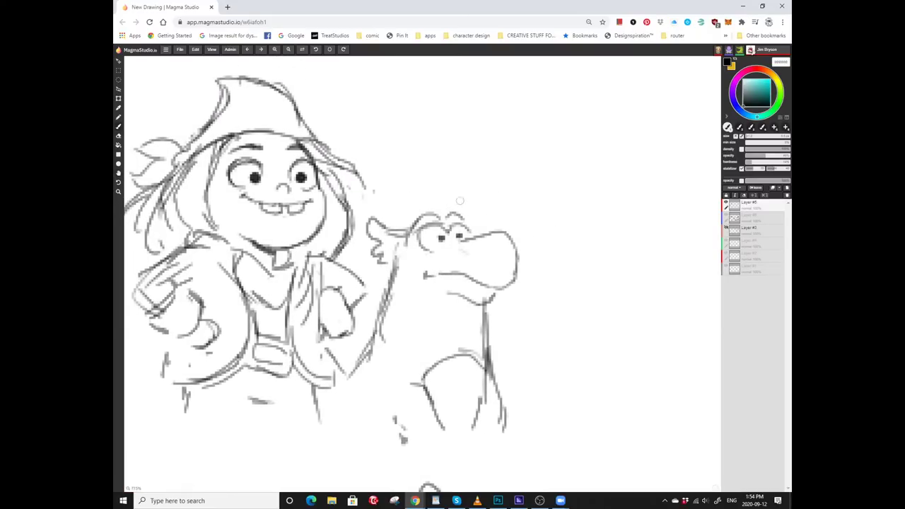
Draw a pointed horn with a scalloped base on top of the dragon's head, and mark nostrils on the snout.
{"action": "scroll", "coordinate": [459, 200], "scroll_direction": "right", "scroll_amount": 1}
{"action": "scroll", "coordinate": [405, 202], "scroll_direction": "left", "scroll_amount": 1}
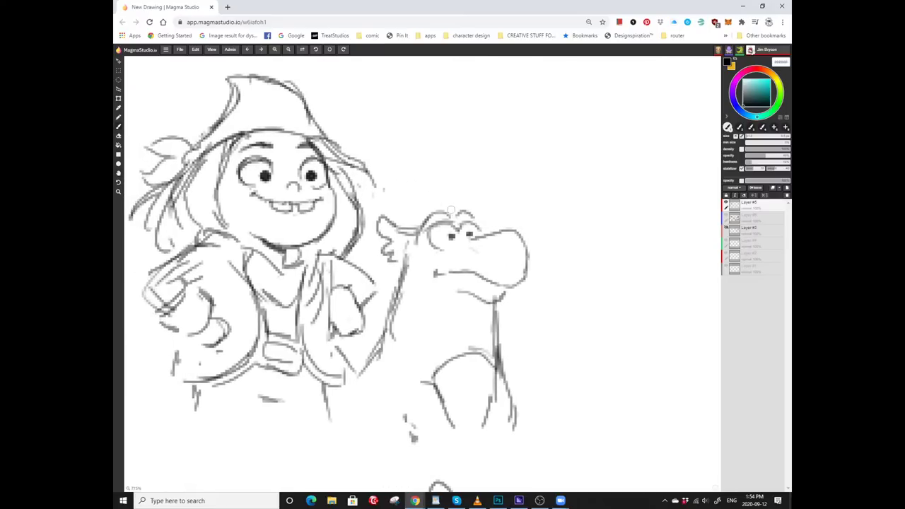
{"action": "left_click_drag", "start_coordinate": [427, 207], "coordinate": [443, 206]}
{"action": "key", "text": "e"}
{"action": "key", "text": "b"}
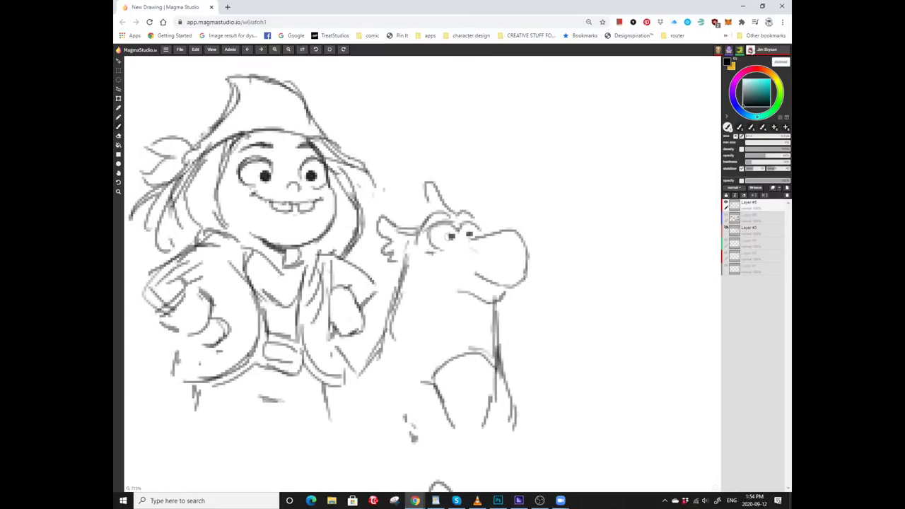
{"action": "scroll", "coordinate": [444, 246], "scroll_direction": "down", "scroll_amount": 1}
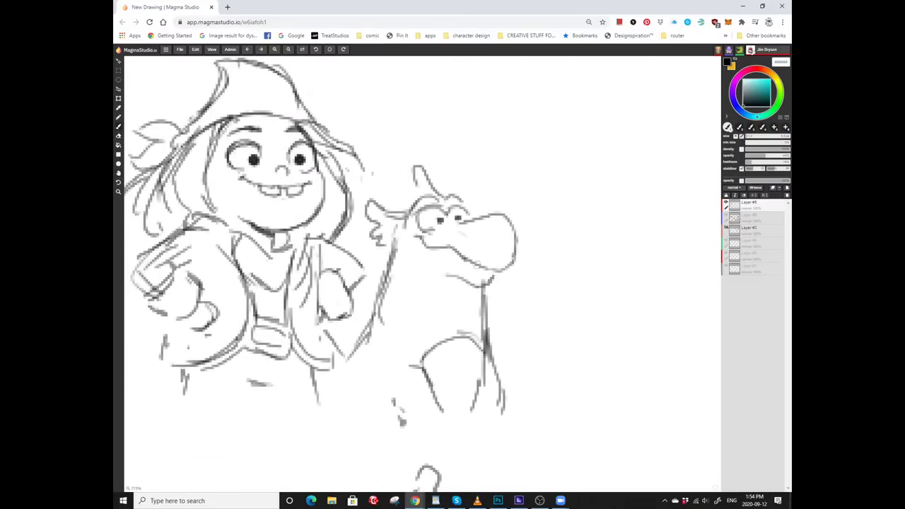
{"action": "scroll", "coordinate": [426, 246], "scroll_direction": "down", "scroll_amount": 2}
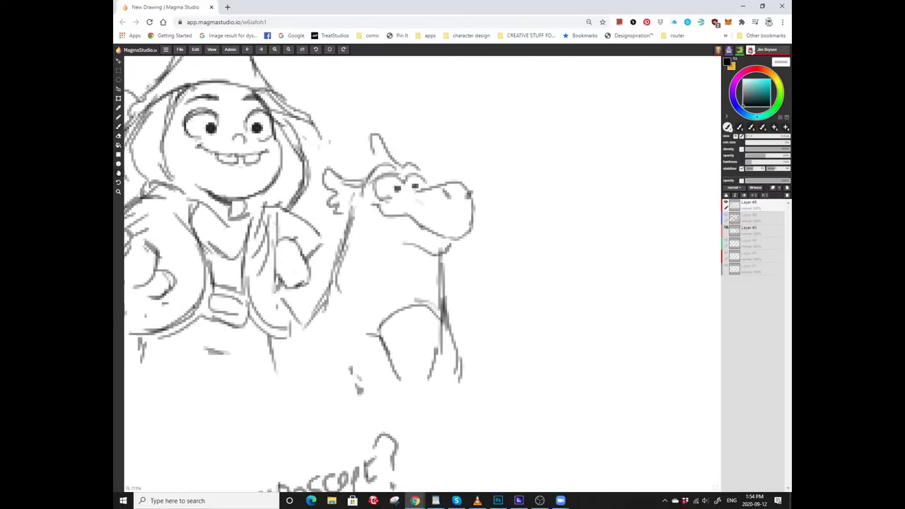
{"action": "scroll", "coordinate": [436, 193], "scroll_direction": "up", "scroll_amount": 3}
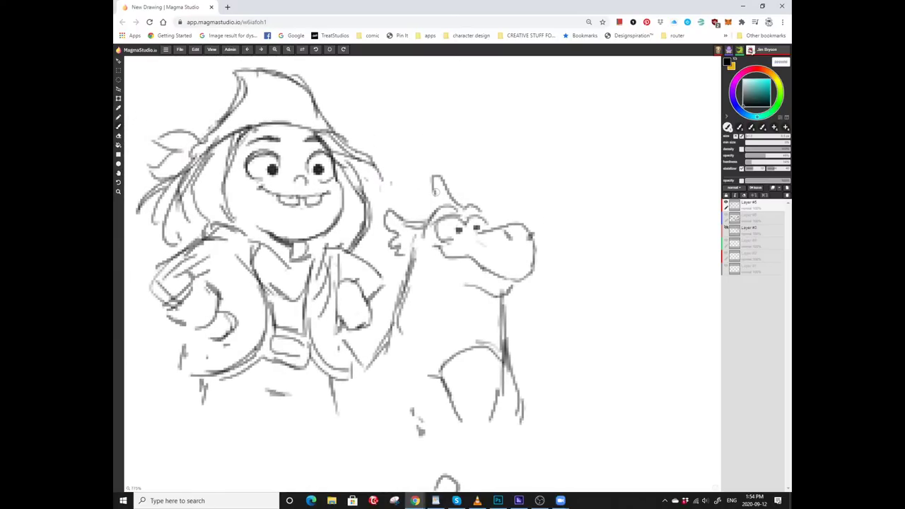
{"action": "scroll", "coordinate": [433, 201], "scroll_direction": "down", "scroll_amount": 2}
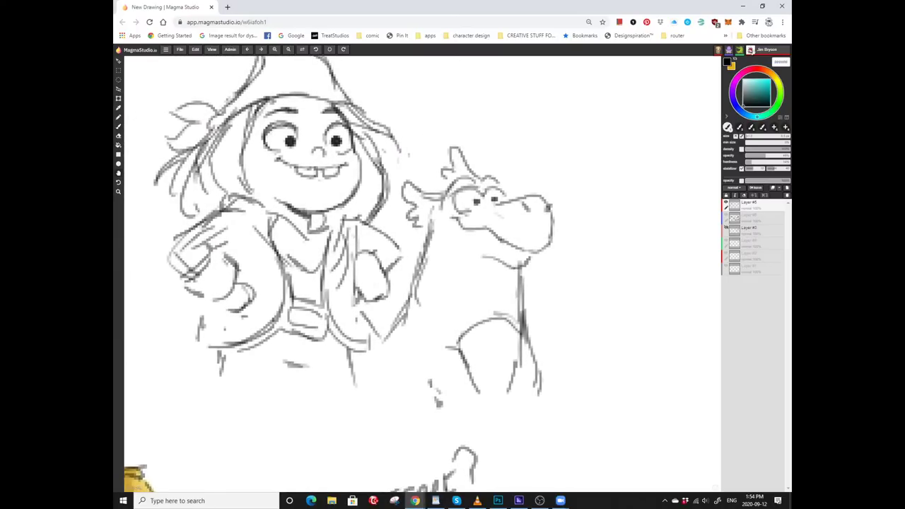
Add small pointed teeth along the dragon's mouth line, from the mouth corner to the front of the snout.
{"action": "scroll", "coordinate": [433, 212], "scroll_direction": "down", "scroll_amount": 3}
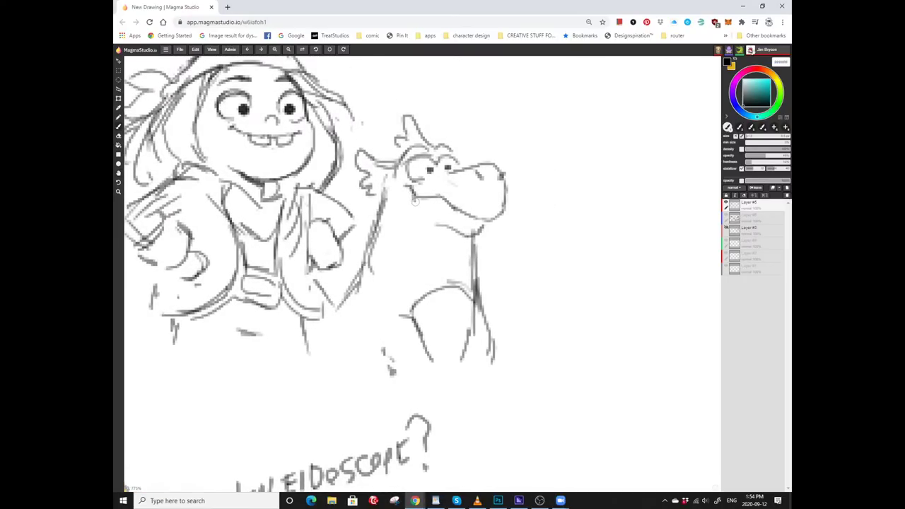
{"action": "scroll", "coordinate": [425, 202], "scroll_direction": "right", "scroll_amount": 1}
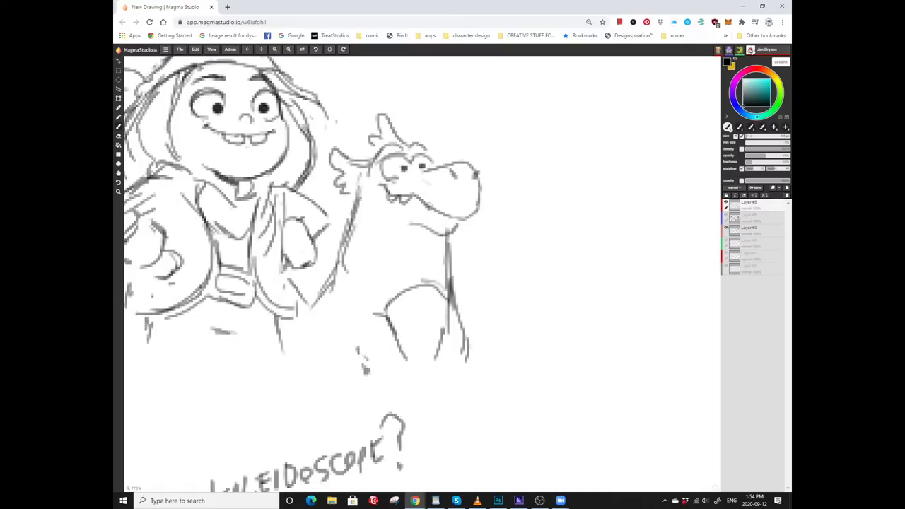
{"action": "scroll", "coordinate": [433, 212], "scroll_direction": "left", "scroll_amount": 2}
{"action": "scroll", "coordinate": [433, 212], "scroll_direction": "down", "scroll_amount": 1}
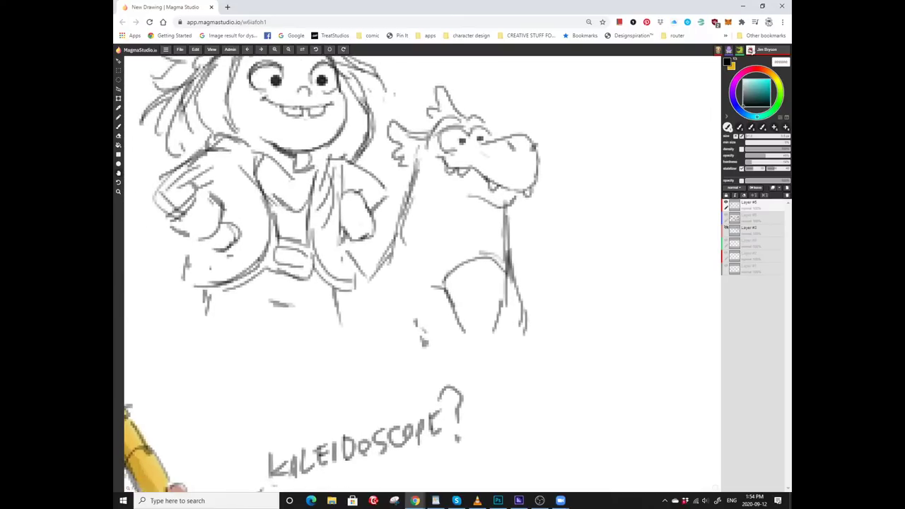
Strengthen the short slanted line at the dragon's lower back and extend its front leg lines downward.
{"action": "scroll", "coordinate": [445, 296], "scroll_direction": "down", "scroll_amount": 1}
{"action": "scroll", "coordinate": [446, 296], "scroll_direction": "left", "scroll_amount": 1}
{"action": "scroll", "coordinate": [452, 287], "scroll_direction": "down", "scroll_amount": 1}
{"action": "scroll", "coordinate": [453, 287], "scroll_direction": "right", "scroll_amount": 1}
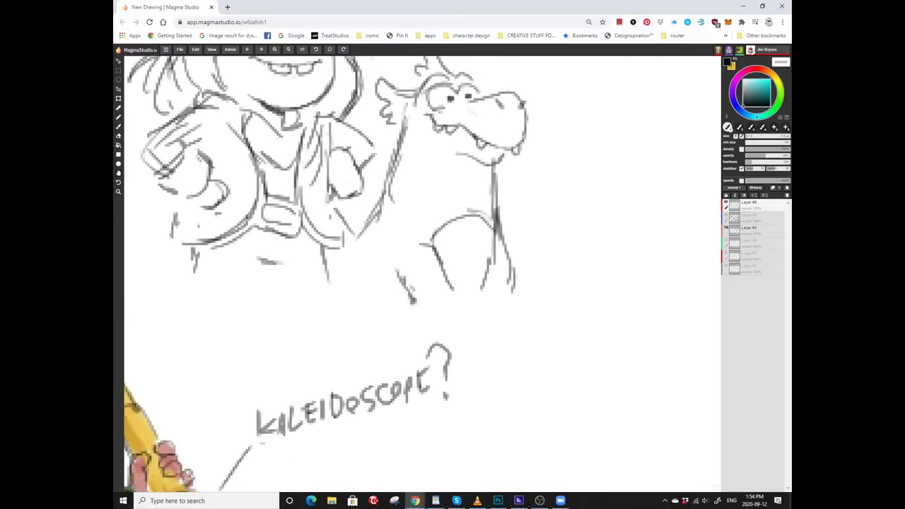
{"action": "scroll", "coordinate": [448, 221], "scroll_direction": "down", "scroll_amount": 1}
{"action": "scroll", "coordinate": [448, 222], "scroll_direction": "right", "scroll_amount": 1}
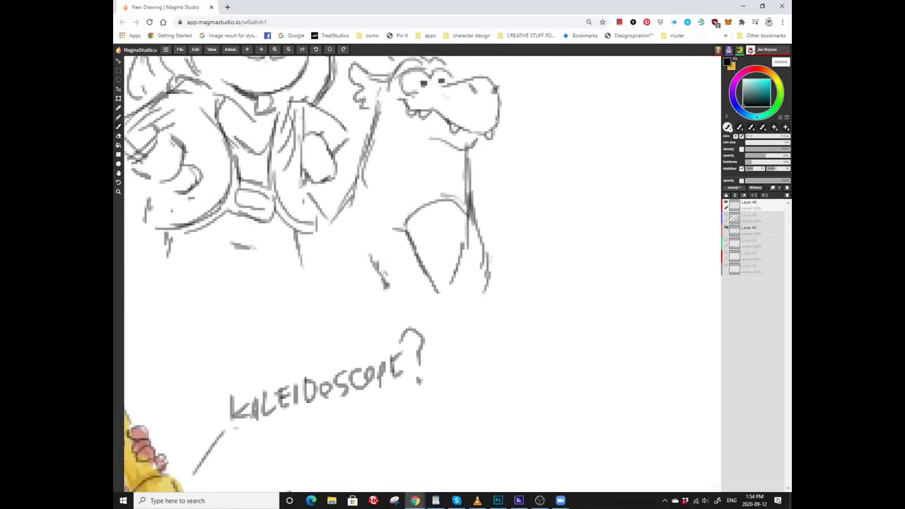
Draw a cross band and a closing bottom curve between the dragon's leg lines, and add a short leg line under Penny's coat.
{"action": "scroll", "coordinate": [485, 279], "scroll_direction": "up", "scroll_amount": 1}
{"action": "scroll", "coordinate": [485, 279], "scroll_direction": "left", "scroll_amount": 1}
{"action": "mouse_move", "coordinate": [485, 254]}
{"action": "left_mouse_down"}
{"action": "mouse_move", "coordinate": [483, 302]}
{"action": "mouse_move", "coordinate": [433, 300]}
{"action": "mouse_move", "coordinate": [484, 306]}
{"action": "left_mouse_up"}
{"action": "scroll", "coordinate": [484, 302], "scroll_direction": "up", "scroll_amount": 1}
{"action": "key", "text": "ctrl+z"}
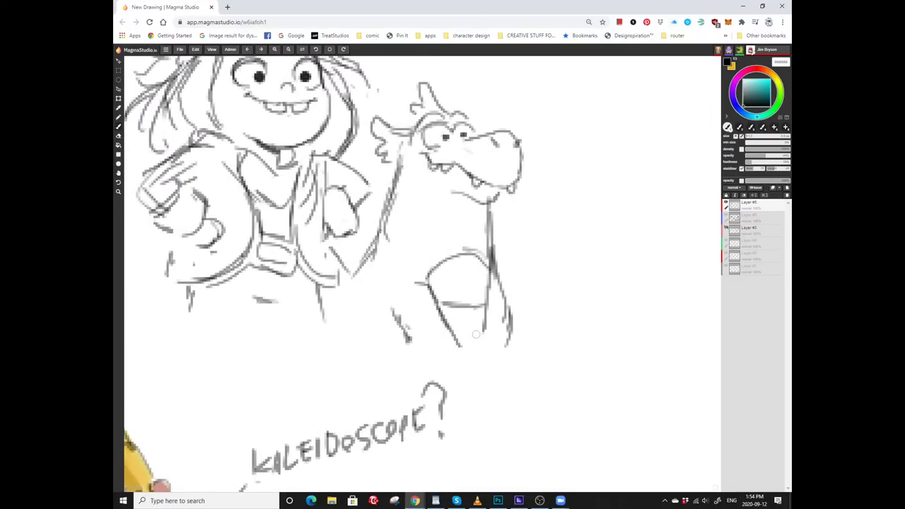
{"action": "scroll", "coordinate": [453, 239], "scroll_direction": "left", "scroll_amount": 3}
{"action": "scroll", "coordinate": [453, 239], "scroll_direction": "down", "scroll_amount": 1}
{"action": "scroll", "coordinate": [403, 296], "scroll_direction": "up", "scroll_amount": 2}
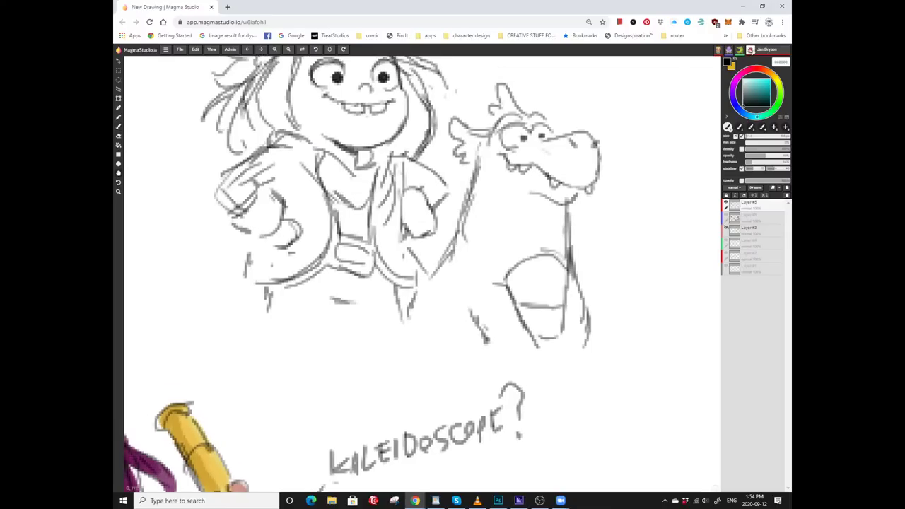
{"action": "scroll", "coordinate": [403, 295], "scroll_direction": "up", "scroll_amount": 1}
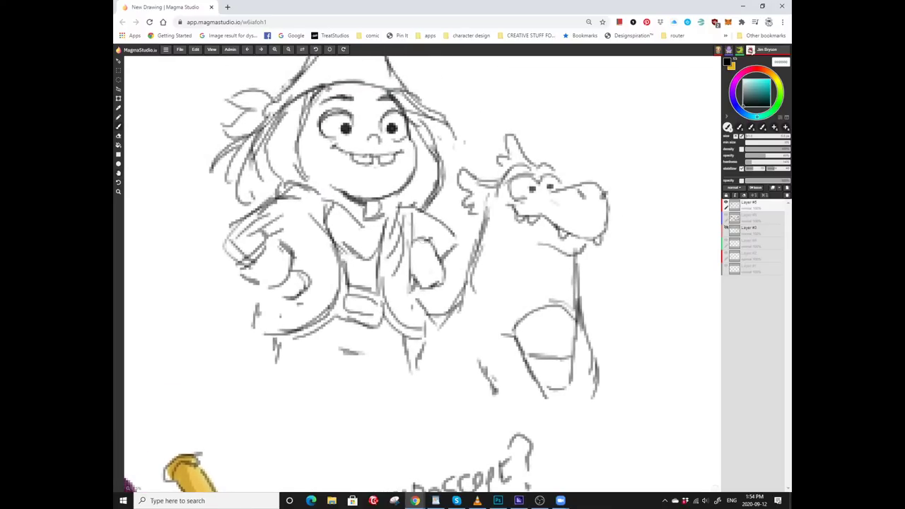
Sketch crossed strokes beside Penny's hip and a curved shoulder line at the base of the dragon's neck.
{"action": "mouse_move", "coordinate": [446, 321]}
{"action": "left_mouse_down"}
{"action": "mouse_move", "coordinate": [442, 301]}
{"action": "mouse_move", "coordinate": [452, 283]}
{"action": "left_mouse_up"}
{"action": "mouse_move", "coordinate": [455, 255]}
{"action": "left_mouse_down"}
{"action": "mouse_move", "coordinate": [470, 275]}
{"action": "mouse_move", "coordinate": [458, 292]}
{"action": "left_mouse_up"}
{"action": "key", "text": "ctrl+z"}
{"action": "mouse_move", "coordinate": [449, 265]}
{"action": "left_mouse_down"}
{"action": "mouse_move", "coordinate": [424, 316]}
{"action": "mouse_move", "coordinate": [451, 319]}
{"action": "mouse_move", "coordinate": [426, 350]}
{"action": "left_mouse_up"}
{"action": "mouse_move", "coordinate": [456, 317]}
{"action": "left_mouse_down"}
{"action": "mouse_move", "coordinate": [426, 279]}
{"action": "mouse_move", "coordinate": [432, 287]}
{"action": "left_mouse_up"}
{"action": "scroll", "coordinate": [417, 276], "scroll_direction": "down", "scroll_amount": 2}
{"action": "scroll", "coordinate": [417, 275], "scroll_direction": "down", "scroll_amount": 1}
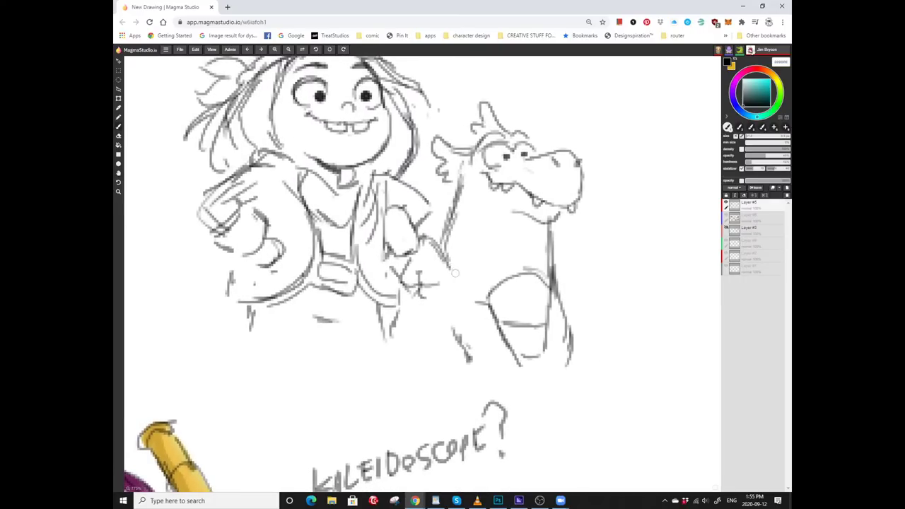
Redraw the dragon's chest and outer leg line, and add another band under the arch and a curved throat line.
{"action": "scroll", "coordinate": [422, 276], "scroll_direction": "right", "scroll_amount": 3}
{"action": "mouse_move", "coordinate": [503, 269]}
{"action": "left_mouse_down"}
{"action": "mouse_move", "coordinate": [503, 343]}
{"action": "mouse_move", "coordinate": [493, 303]}
{"action": "mouse_move", "coordinate": [509, 368]}
{"action": "left_mouse_up"}
{"action": "scroll", "coordinate": [486, 304], "scroll_direction": "up", "scroll_amount": 1}
{"action": "scroll", "coordinate": [486, 304], "scroll_direction": "left", "scroll_amount": 2}
{"action": "left_click_drag", "start_coordinate": [505, 299], "coordinate": [480, 297]}
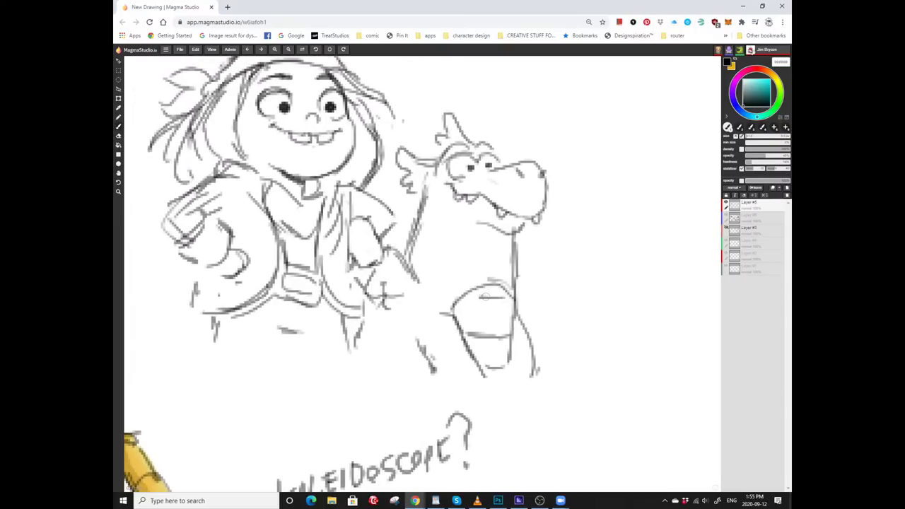
{"action": "scroll", "coordinate": [434, 264], "scroll_direction": "up", "scroll_amount": 2}
{"action": "scroll", "coordinate": [434, 264], "scroll_direction": "right", "scroll_amount": 1}
{"action": "scroll", "coordinate": [465, 278], "scroll_direction": "down", "scroll_amount": 1}
{"action": "scroll", "coordinate": [465, 278], "scroll_direction": "right", "scroll_amount": 2}
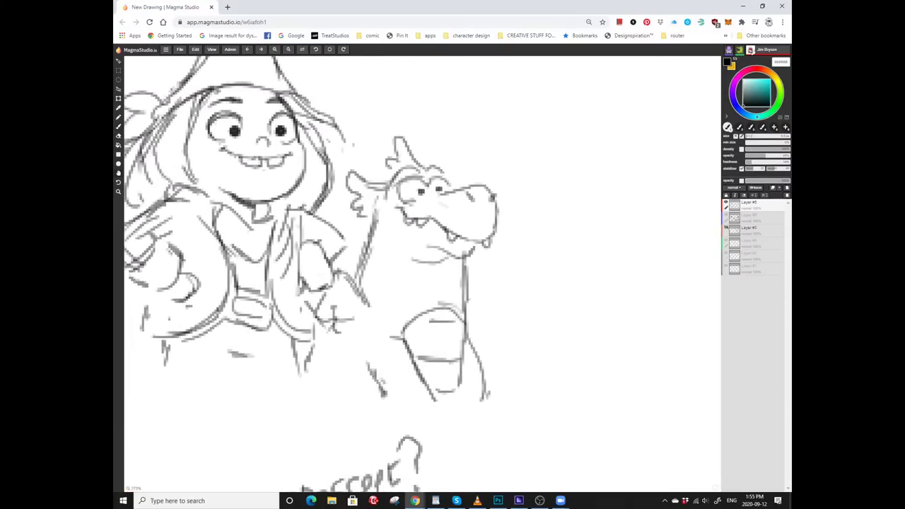
Erase stray marks around the dragon's jaw and eyes, and darken the eye outlines and pupils.
{"action": "key", "text": "e"}
{"action": "scroll", "coordinate": [398, 218], "scroll_direction": "up", "scroll_amount": 2}
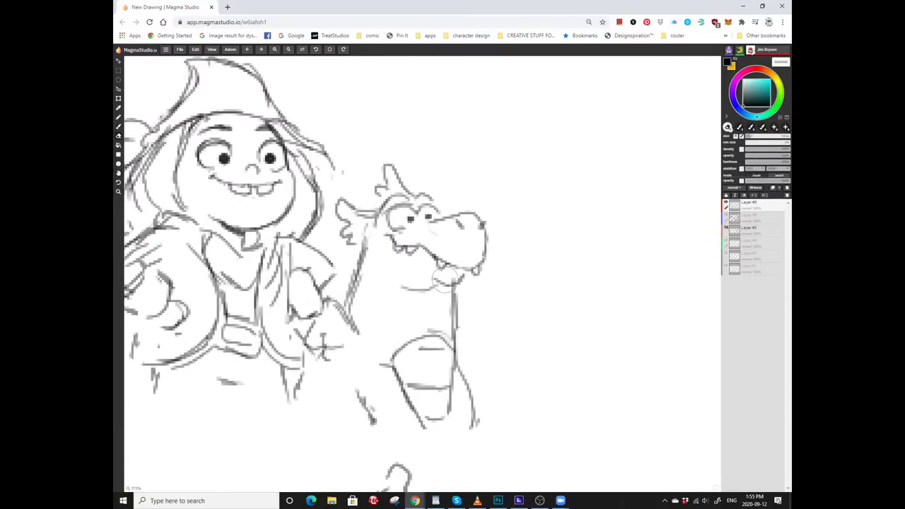
{"action": "scroll", "coordinate": [424, 279], "scroll_direction": "up", "scroll_amount": 2}
{"action": "scroll", "coordinate": [425, 280], "scroll_direction": "left", "scroll_amount": 2}
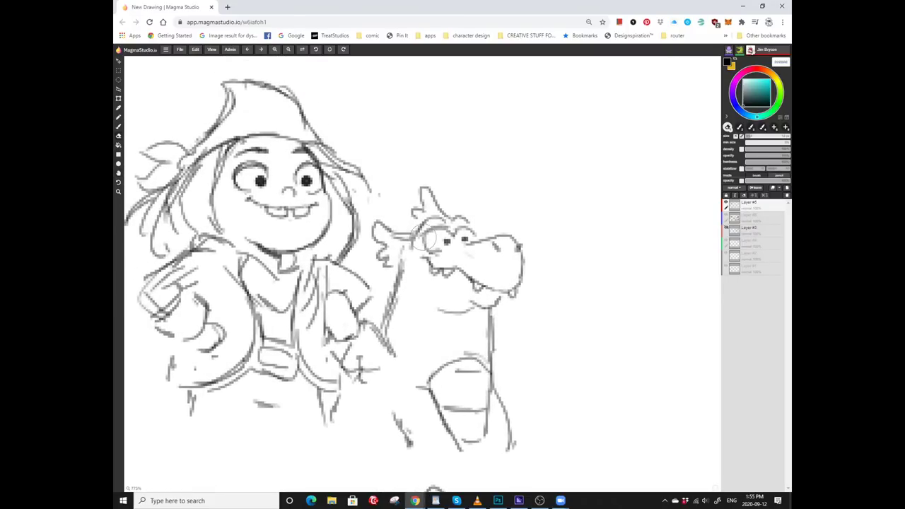
{"action": "scroll", "coordinate": [424, 229], "scroll_direction": "up", "scroll_amount": 2}
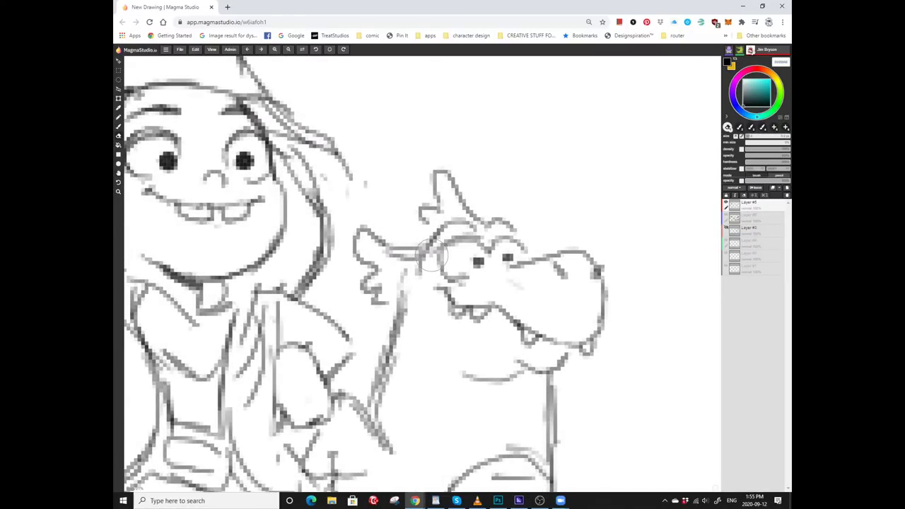
{"action": "scroll", "coordinate": [429, 260], "scroll_direction": "up", "scroll_amount": 1}
{"action": "scroll", "coordinate": [430, 260], "scroll_direction": "right", "scroll_amount": 1}
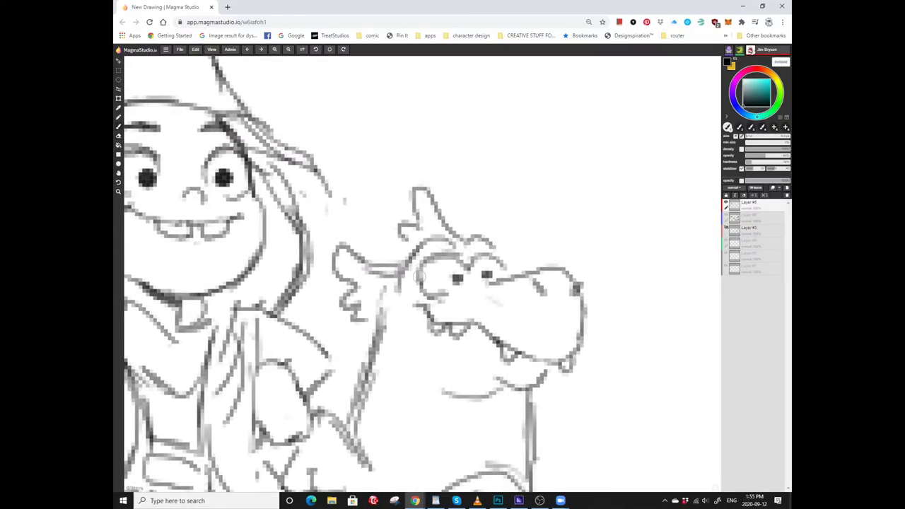
{"action": "scroll", "coordinate": [430, 260], "scroll_direction": "right", "scroll_amount": 2}
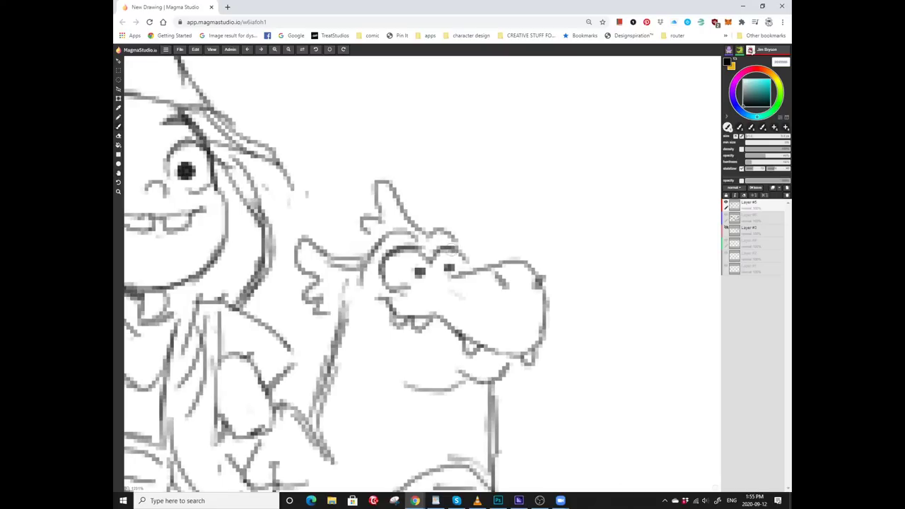
{"action": "left_click_drag", "start_coordinate": [444, 271], "coordinate": [420, 274]}
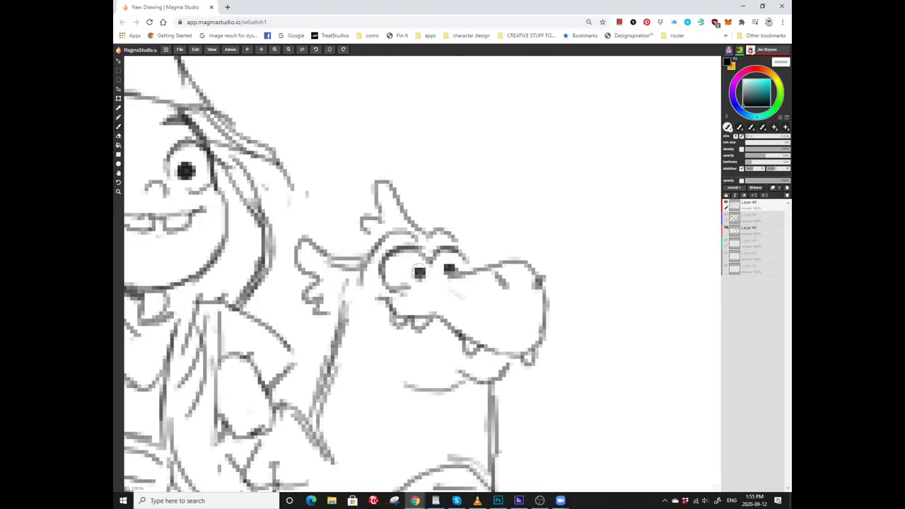
{"action": "scroll", "coordinate": [426, 267], "scroll_direction": "down", "scroll_amount": 2}
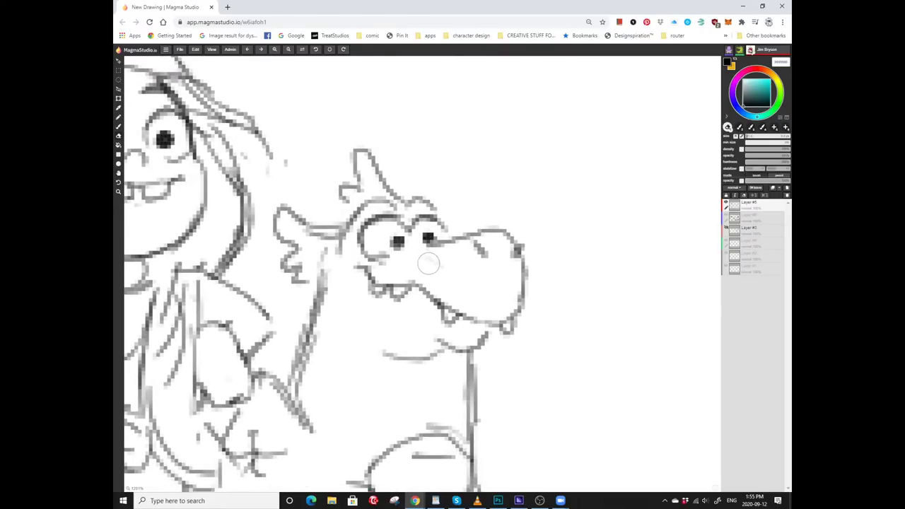
Draw a curved cheek line at the dragon's mouth corner and darken the far brow ridge.
{"action": "scroll", "coordinate": [426, 267], "scroll_direction": "up", "scroll_amount": 2}
{"action": "mouse_move", "coordinate": [396, 247]}
{"action": "left_mouse_down"}
{"action": "mouse_move", "coordinate": [381, 269]}
{"action": "mouse_move", "coordinate": [393, 284]}
{"action": "mouse_move", "coordinate": [396, 266]}
{"action": "left_mouse_up"}
{"action": "left_click_drag", "start_coordinate": [485, 193], "coordinate": [477, 215]}
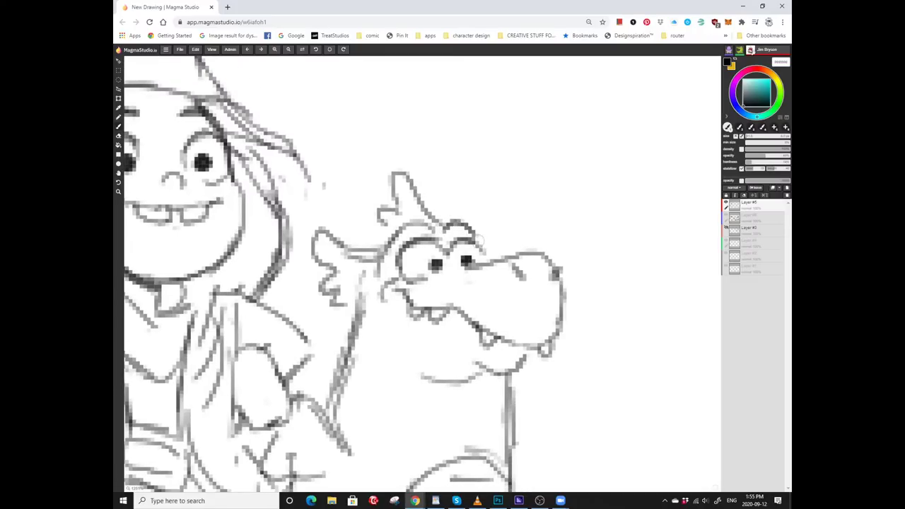
{"action": "left_click_drag", "start_coordinate": [489, 253], "coordinate": [551, 195]}
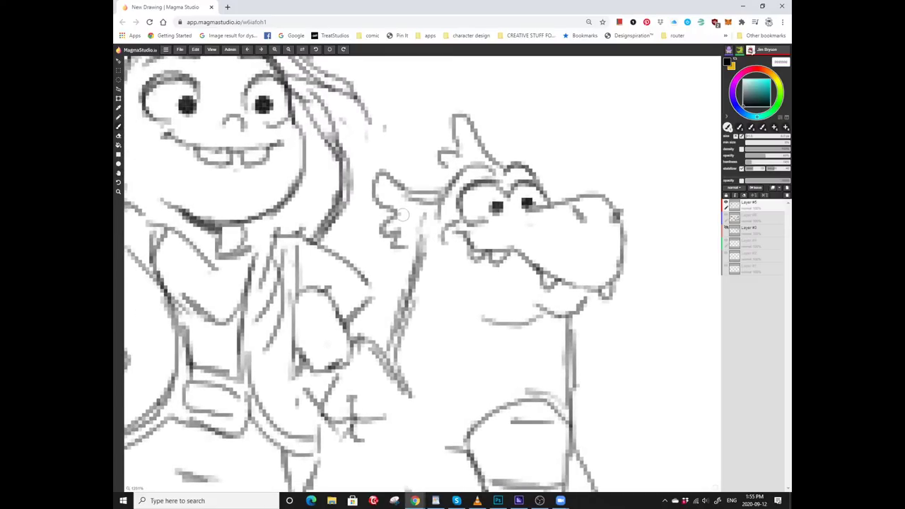
Redraw the back of the dragon's neck below the ear frill with a darker, jagged contour.
{"action": "mouse_move", "coordinate": [427, 228]}
{"action": "left_mouse_down"}
{"action": "mouse_move", "coordinate": [389, 253]}
{"action": "mouse_move", "coordinate": [407, 297]}
{"action": "left_mouse_up"}
{"action": "left_click_drag", "start_coordinate": [414, 258], "coordinate": [405, 282]}
{"action": "mouse_move", "coordinate": [410, 283]}
{"action": "left_mouse_down"}
{"action": "mouse_move", "coordinate": [439, 208]}
{"action": "mouse_move", "coordinate": [437, 232]}
{"action": "left_mouse_up"}
{"action": "mouse_move", "coordinate": [452, 174]}
{"action": "left_mouse_down"}
{"action": "mouse_move", "coordinate": [438, 214]}
{"action": "mouse_move", "coordinate": [483, 243]}
{"action": "left_mouse_up"}
{"action": "mouse_move", "coordinate": [438, 192]}
{"action": "left_mouse_down"}
{"action": "mouse_move", "coordinate": [440, 221]}
{"action": "mouse_move", "coordinate": [436, 216]}
{"action": "mouse_move", "coordinate": [432, 260]}
{"action": "left_mouse_up"}
{"action": "left_click_drag", "start_coordinate": [495, 283], "coordinate": [386, 283]}
{"action": "scroll", "coordinate": [399, 207], "scroll_direction": "down", "scroll_amount": 2}
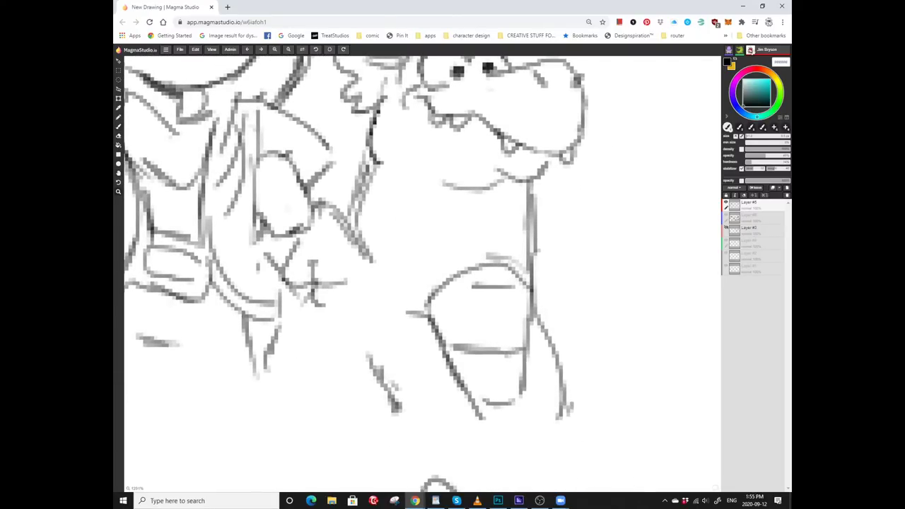
Sketch a slanted horizon line with a few small marks above it in front of the dragon.
{"action": "scroll", "coordinate": [399, 206], "scroll_direction": "down", "scroll_amount": 5}
{"action": "scroll", "coordinate": [283, 206], "scroll_direction": "down", "scroll_amount": 4}
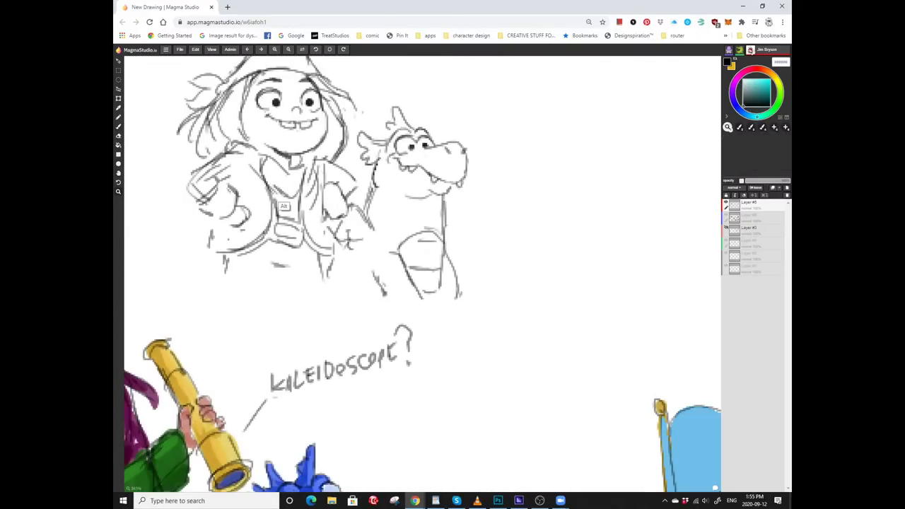
{"action": "left_click_drag", "start_coordinate": [247, 204], "coordinate": [389, 265]}
{"action": "scroll", "coordinate": [422, 293], "scroll_direction": "up", "scroll_amount": 1}
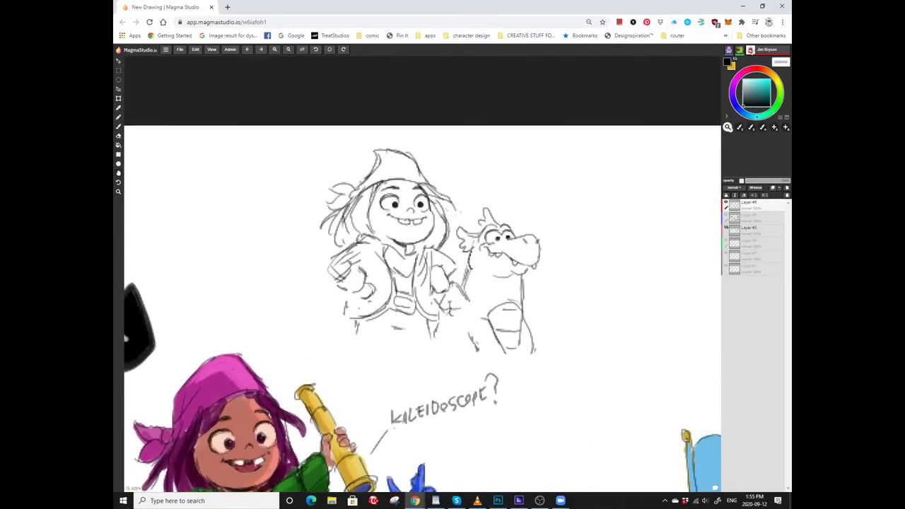
{"action": "key", "text": "b"}
{"action": "left_click_drag", "start_coordinate": [543, 330], "coordinate": [595, 322]}
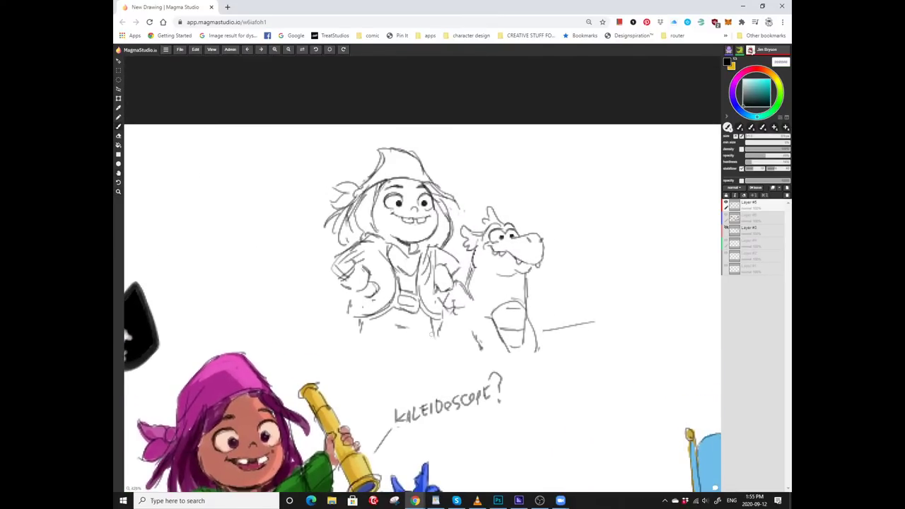
{"action": "scroll", "coordinate": [418, 300], "scroll_direction": "left", "scroll_amount": 2}
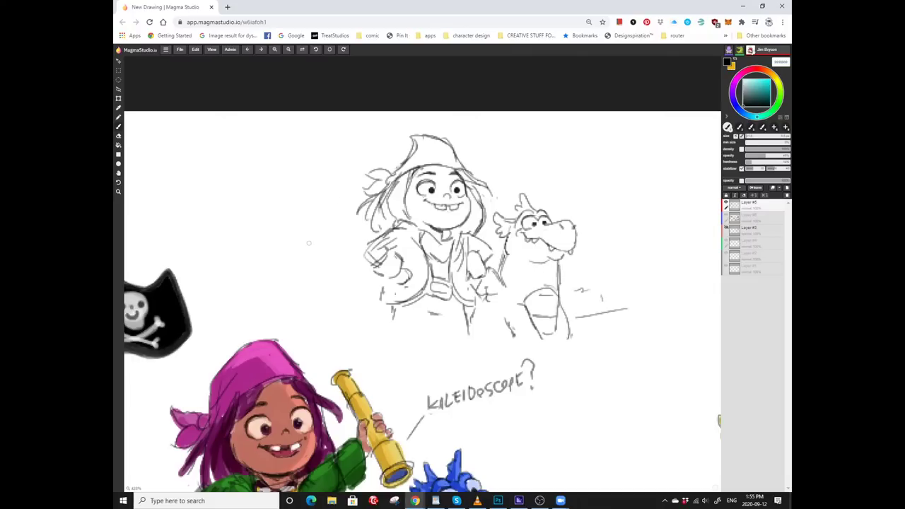
Sketch puffy cloud outlines behind Penny and small bird-like strokes in the sky above the dragon.
{"action": "mouse_move", "coordinate": [299, 242]}
{"action": "left_mouse_down"}
{"action": "mouse_move", "coordinate": [346, 227]}
{"action": "mouse_move", "coordinate": [354, 236]}
{"action": "left_mouse_up"}
{"action": "scroll", "coordinate": [354, 236], "scroll_direction": "down", "scroll_amount": 1}
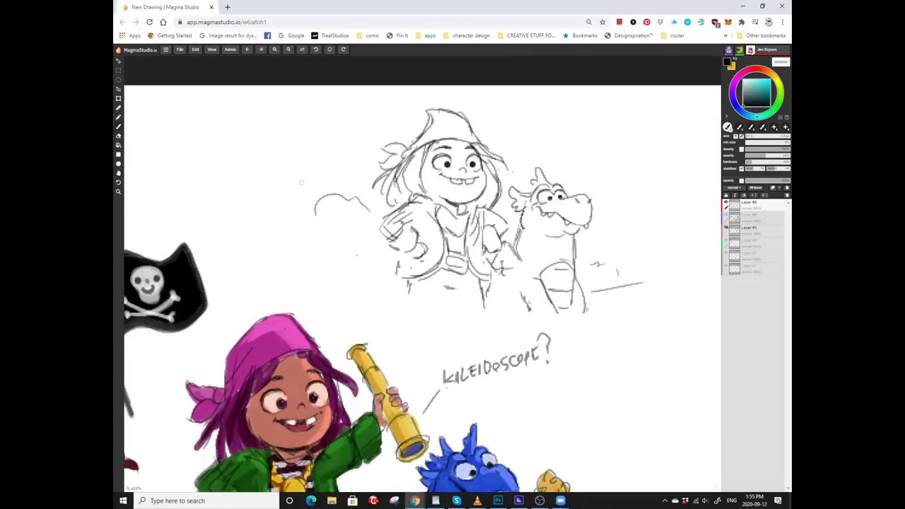
{"action": "left_click_drag", "start_coordinate": [297, 181], "coordinate": [344, 185]}
{"action": "scroll", "coordinate": [344, 185], "scroll_direction": "down", "scroll_amount": 1}
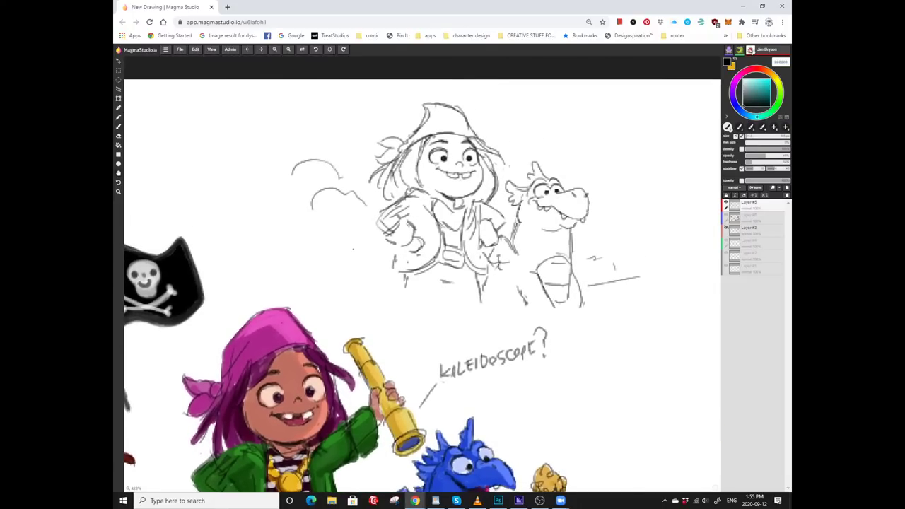
{"action": "scroll", "coordinate": [356, 167], "scroll_direction": "left", "scroll_amount": 1}
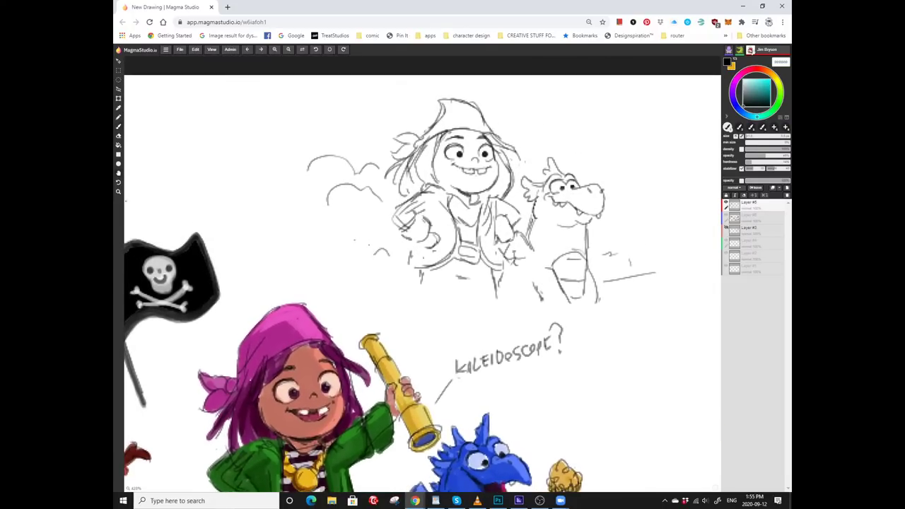
{"action": "scroll", "coordinate": [422, 283], "scroll_direction": "up", "scroll_amount": 2}
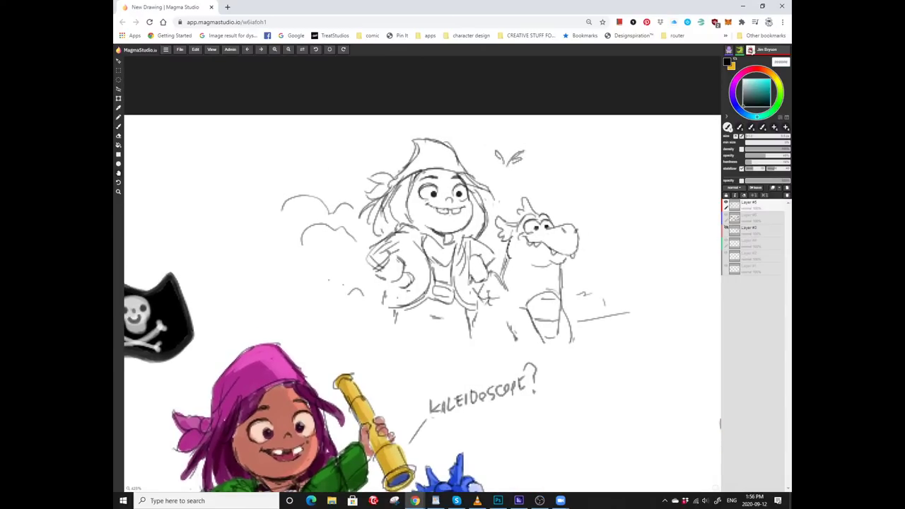
Sketch a second flying bird above the dragon and fill out the body of the first bird.
{"action": "scroll", "coordinate": [422, 302], "scroll_direction": "left", "scroll_amount": 3}
{"action": "scroll", "coordinate": [561, 162], "scroll_direction": "right", "scroll_amount": 3}
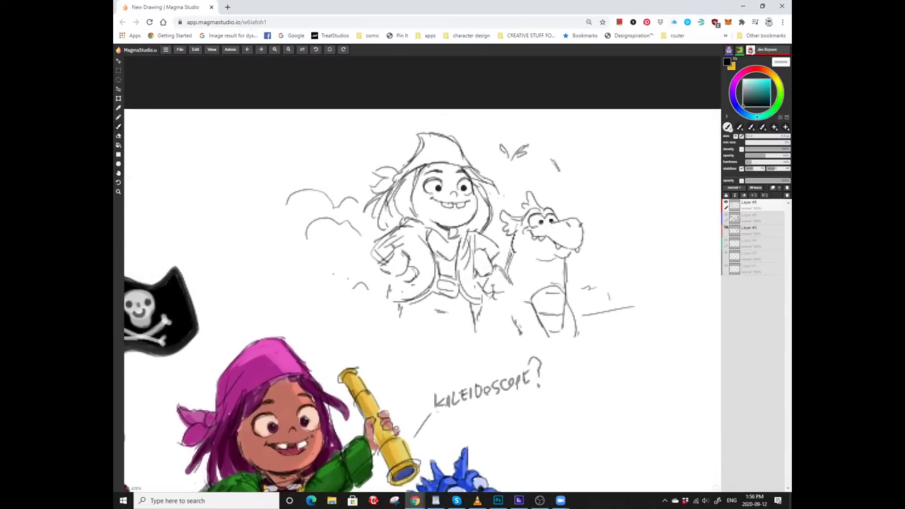
{"action": "scroll", "coordinate": [432, 123], "scroll_direction": "up", "scroll_amount": 5}
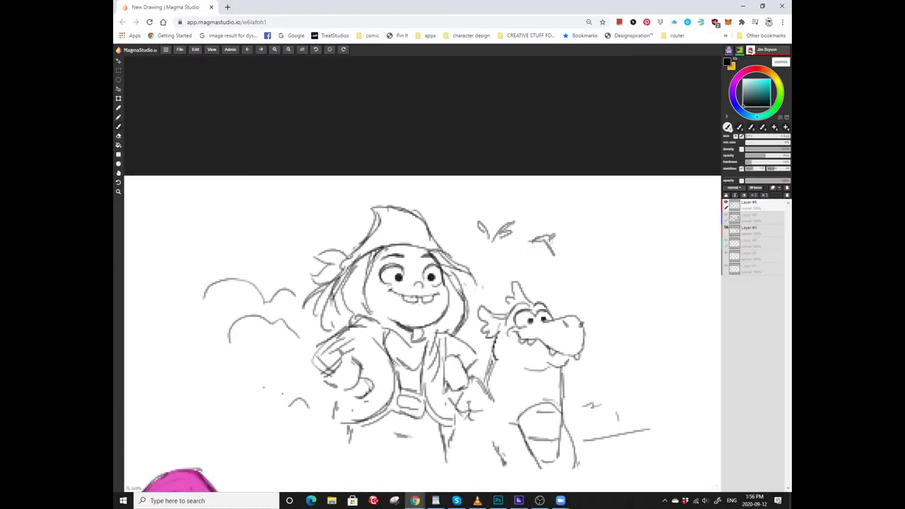
{"action": "scroll", "coordinate": [422, 334], "scroll_direction": "left", "scroll_amount": 2}
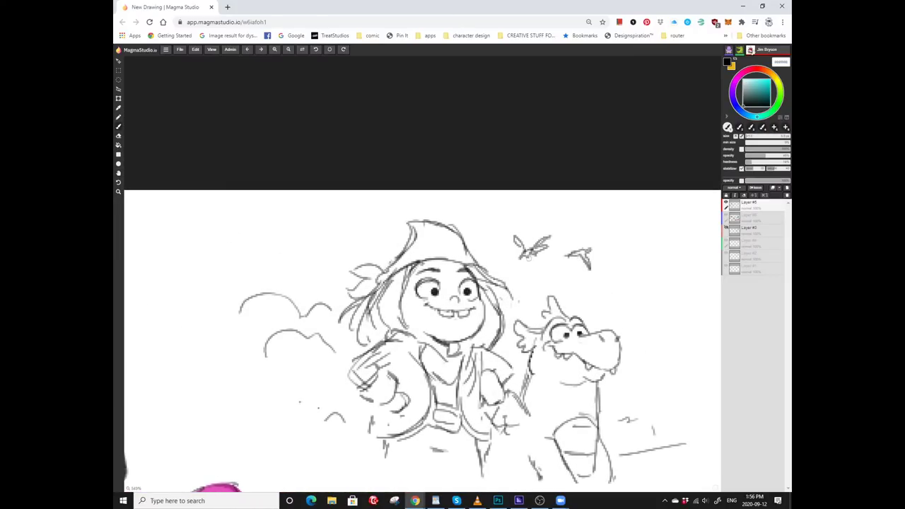
Extend both cloud outlines behind Penny with short curved strokes at their outer ends.
{"action": "scroll", "coordinate": [528, 257], "scroll_direction": "down", "scroll_amount": 3}
{"action": "scroll", "coordinate": [528, 257], "scroll_direction": "left", "scroll_amount": 2}
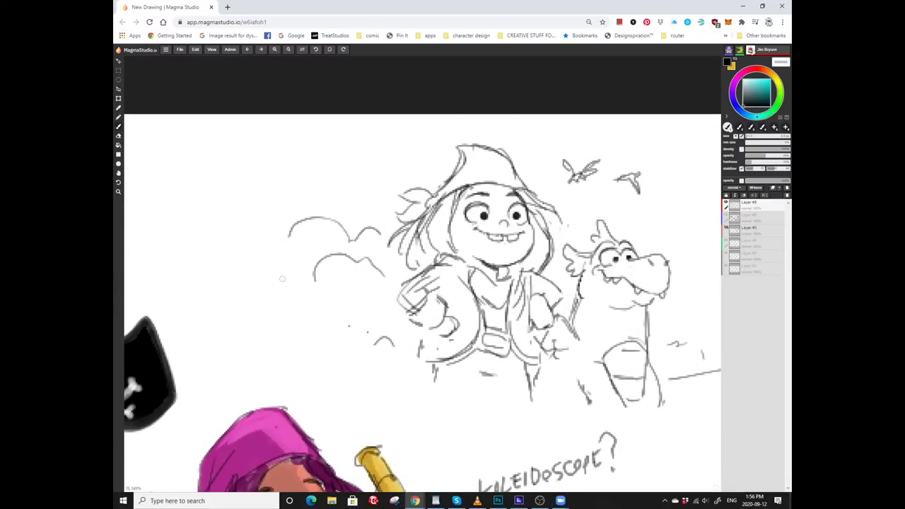
{"action": "left_click_drag", "start_coordinate": [281, 276], "coordinate": [315, 285]}
{"action": "scroll", "coordinate": [322, 259], "scroll_direction": "up", "scroll_amount": 1}
{"action": "scroll", "coordinate": [323, 259], "scroll_direction": "left", "scroll_amount": 2}
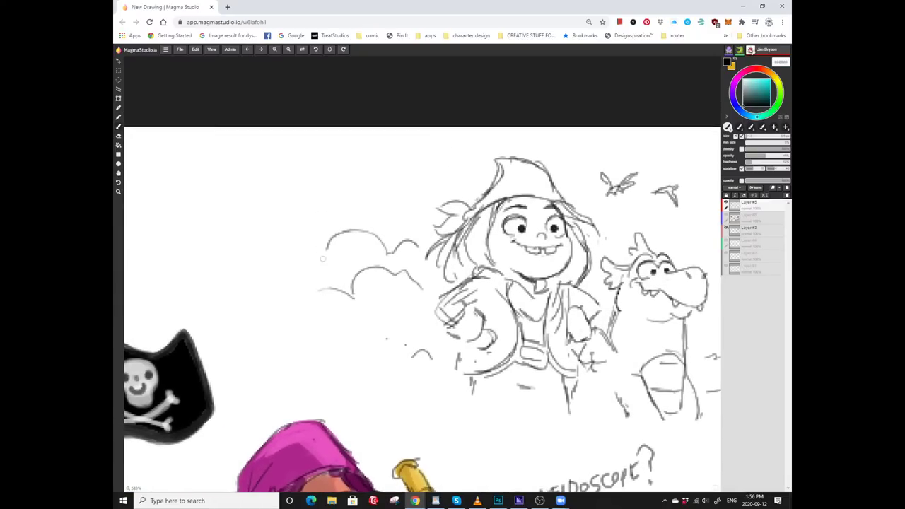
{"action": "scroll", "coordinate": [397, 323], "scroll_direction": "down", "scroll_amount": 1}
{"action": "scroll", "coordinate": [397, 323], "scroll_direction": "right", "scroll_amount": 1}
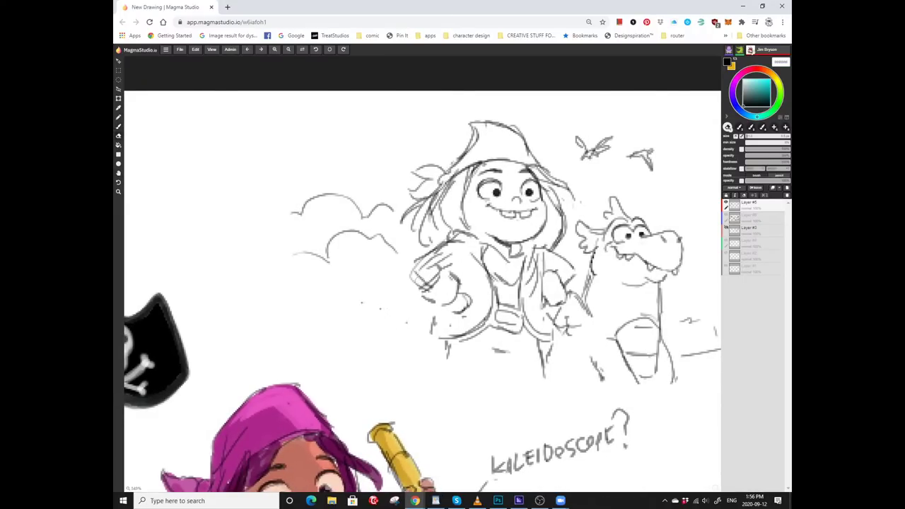
Sketch the lower hem and corner of Penny's open coat below her bent arm in black.
{"action": "key", "text": "x"}
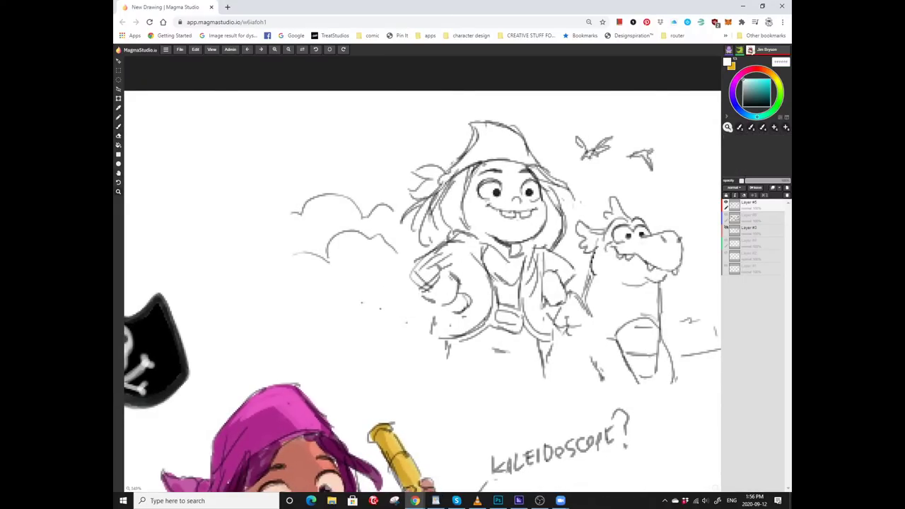
{"action": "scroll", "coordinate": [389, 282], "scroll_direction": "down", "scroll_amount": 2}
{"action": "key", "text": "b"}
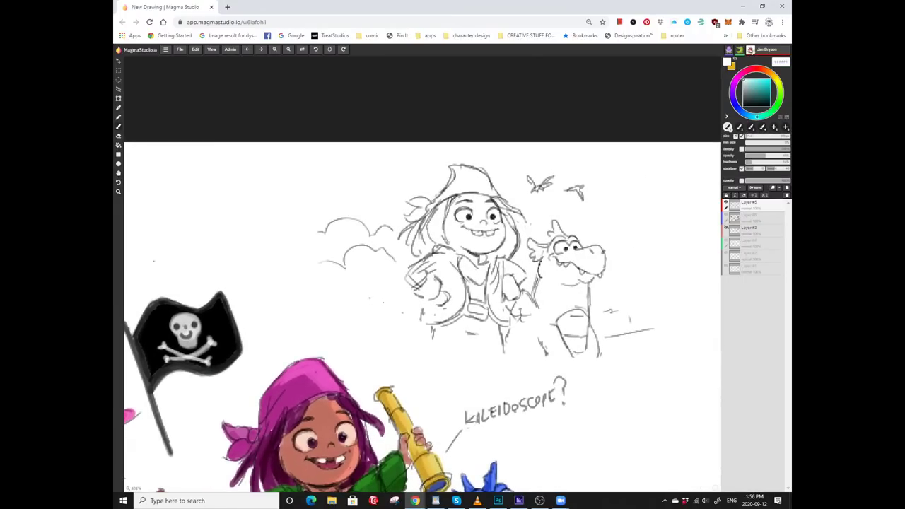
{"action": "scroll", "coordinate": [422, 283], "scroll_direction": "down", "scroll_amount": 2}
{"action": "scroll", "coordinate": [422, 283], "scroll_direction": "left", "scroll_amount": 2}
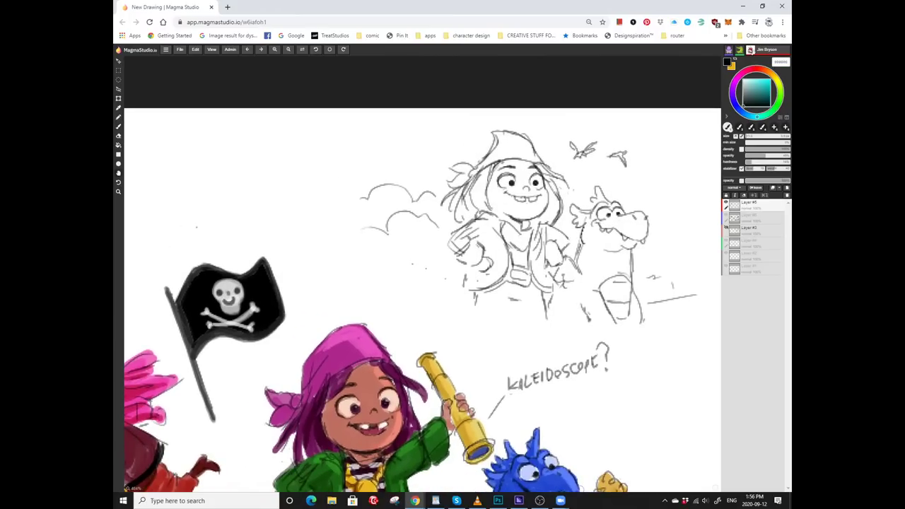
{"action": "scroll", "coordinate": [607, 458], "scroll_direction": "up", "scroll_amount": 1}
{"action": "scroll", "coordinate": [606, 458], "scroll_direction": "right", "scroll_amount": 1}
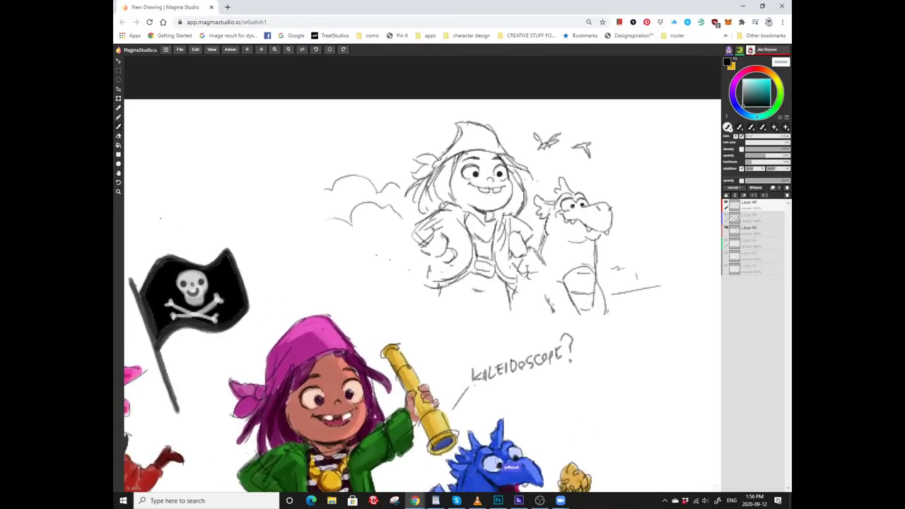
{"action": "scroll", "coordinate": [422, 304], "scroll_direction": "right", "scroll_amount": 1}
{"action": "scroll", "coordinate": [422, 304], "scroll_direction": "down", "scroll_amount": 2}
{"action": "scroll", "coordinate": [422, 304], "scroll_direction": "right", "scroll_amount": 2}
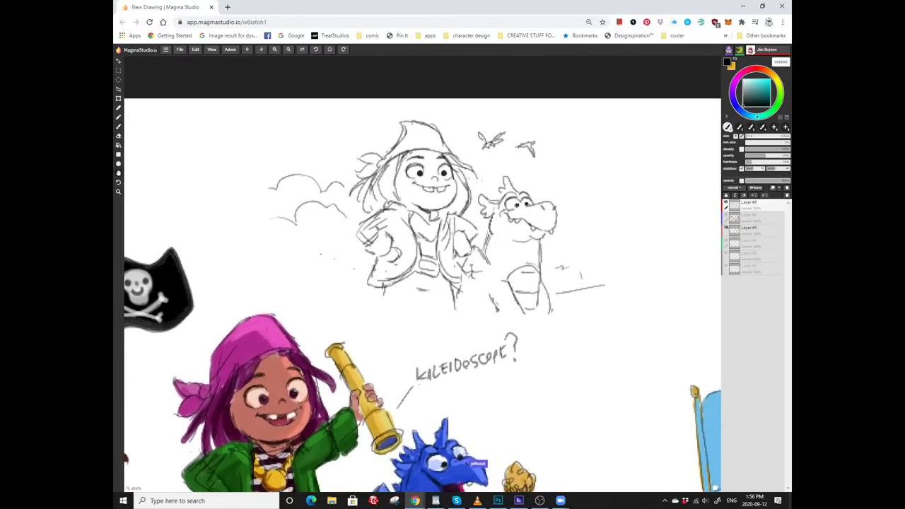
Add a second slanted line parallel to the horizon line in front of the dragon.
{"action": "scroll", "coordinate": [422, 304], "scroll_direction": "up", "scroll_amount": 1}
{"action": "scroll", "coordinate": [422, 304], "scroll_direction": "right", "scroll_amount": 1}
{"action": "scroll", "coordinate": [334, 82], "scroll_direction": "down", "scroll_amount": 1}
{"action": "scroll", "coordinate": [422, 283], "scroll_direction": "left", "scroll_amount": 3}
{"action": "scroll", "coordinate": [422, 283], "scroll_direction": "down", "scroll_amount": 1}
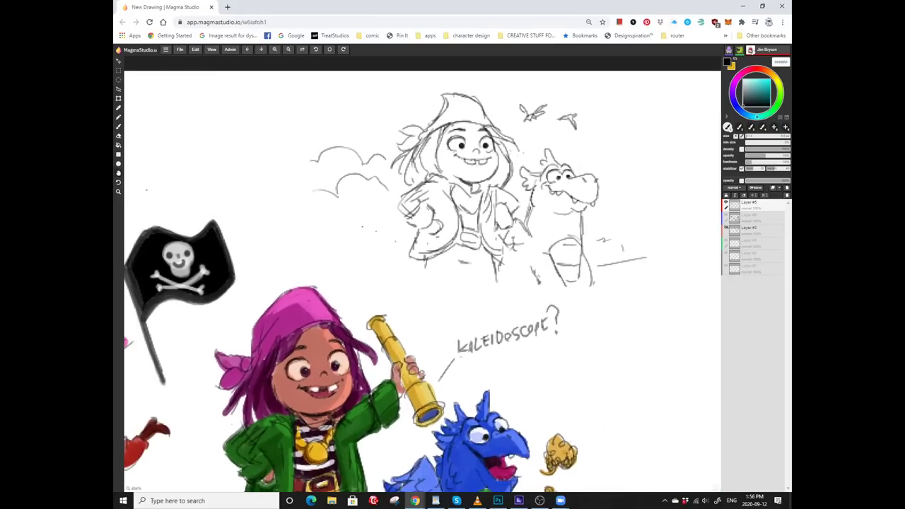
{"action": "scroll", "coordinate": [422, 283], "scroll_direction": "left", "scroll_amount": 1}
{"action": "scroll", "coordinate": [422, 282], "scroll_direction": "down", "scroll_amount": 2}
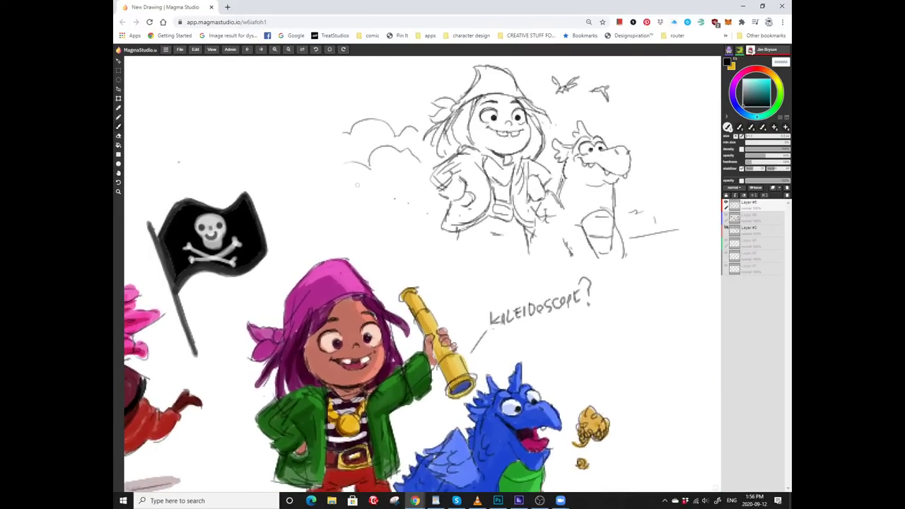
{"action": "scroll", "coordinate": [422, 274], "scroll_direction": "up", "scroll_amount": 1}
{"action": "scroll", "coordinate": [422, 274], "scroll_direction": "right", "scroll_amount": 1}
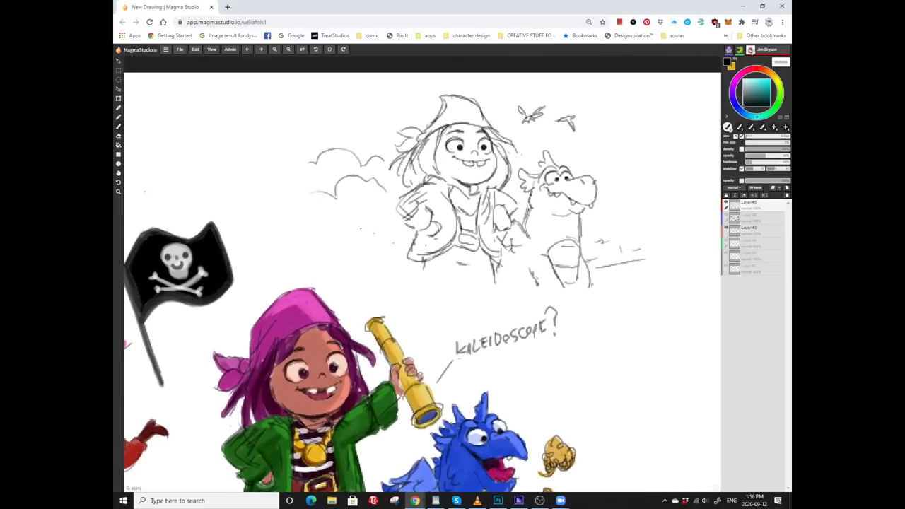
{"action": "left_click_drag", "start_coordinate": [585, 263], "coordinate": [645, 252]}
Sketch puffy cloud outlines in the sky in front of the dragon's snout.
{"action": "scroll", "coordinate": [663, 250], "scroll_direction": "up", "scroll_amount": 1}
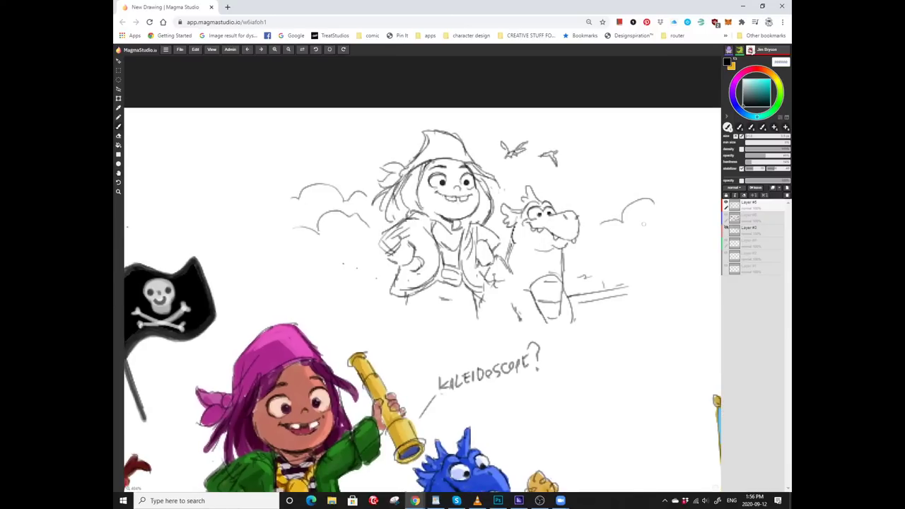
{"action": "scroll", "coordinate": [421, 301], "scroll_direction": "left", "scroll_amount": 1}
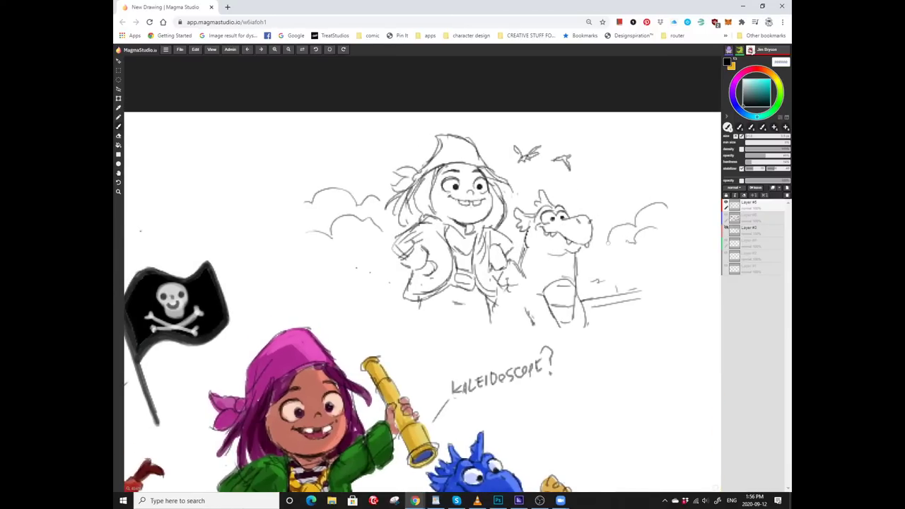
{"action": "scroll", "coordinate": [613, 359], "scroll_direction": "right", "scroll_amount": 1}
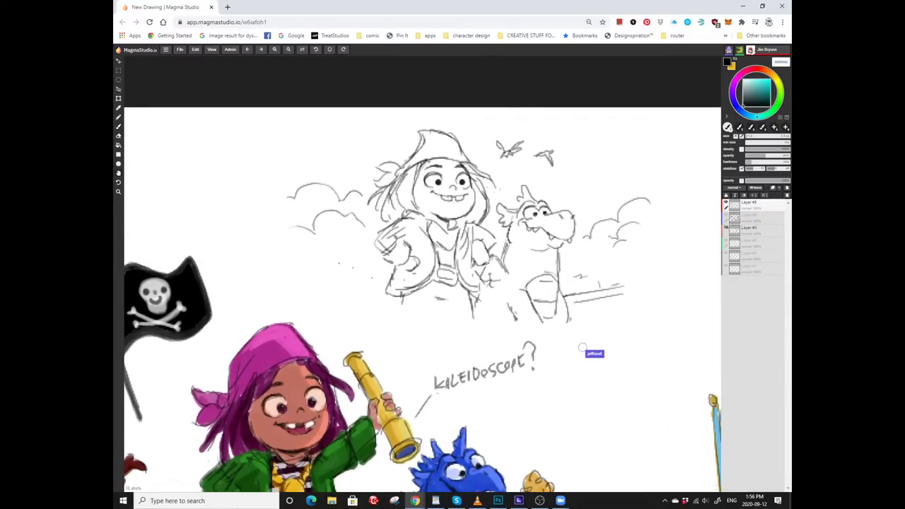
{"action": "scroll", "coordinate": [614, 358], "scroll_direction": "up", "scroll_amount": 1}
{"action": "scroll", "coordinate": [638, 464], "scroll_direction": "left", "scroll_amount": 1}
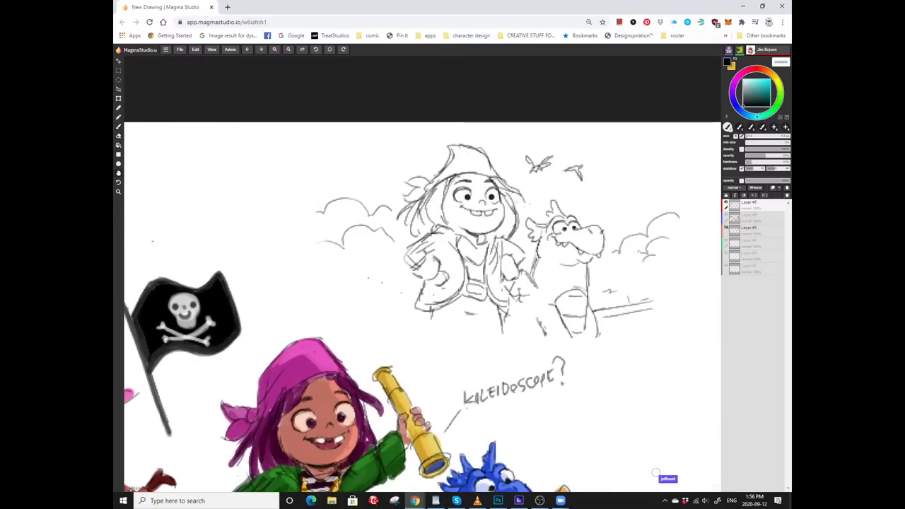
Sketch small low cloud puffs beside Penny's elbow, beneath the larger clouds.
{"action": "key", "text": "e"}
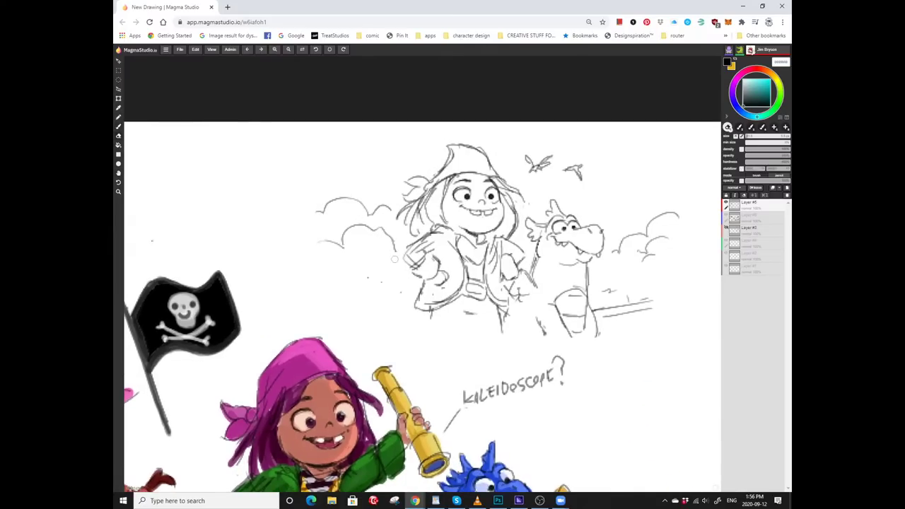
{"action": "key", "text": "b"}
{"action": "scroll", "coordinate": [388, 245], "scroll_direction": "down", "scroll_amount": 1}
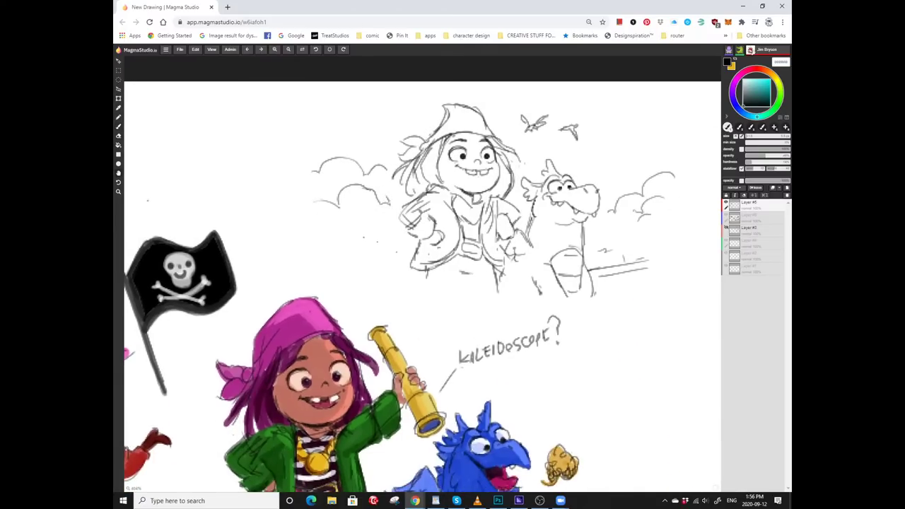
{"action": "scroll", "coordinate": [335, 271], "scroll_direction": "down", "scroll_amount": 3}
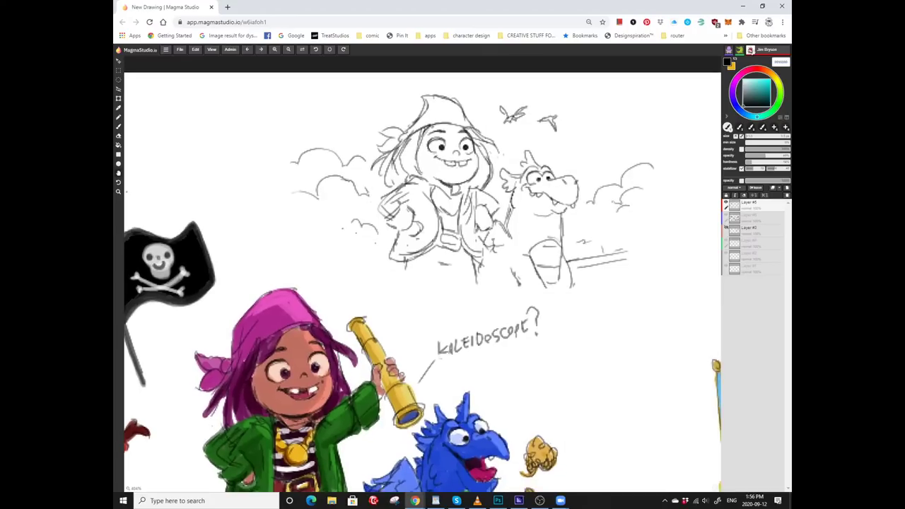
{"action": "scroll", "coordinate": [657, 308], "scroll_direction": "up", "scroll_amount": 1}
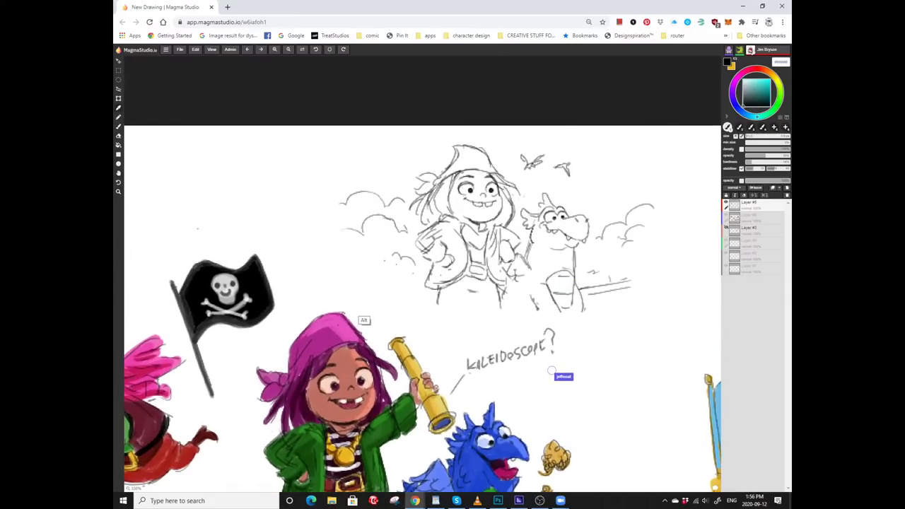
Review the whole character sheet with the new pose sketch in place.
{"action": "scroll", "coordinate": [366, 297], "scroll_direction": "down", "scroll_amount": 3}
{"action": "scroll", "coordinate": [297, 283], "scroll_direction": "down", "scroll_amount": 2}
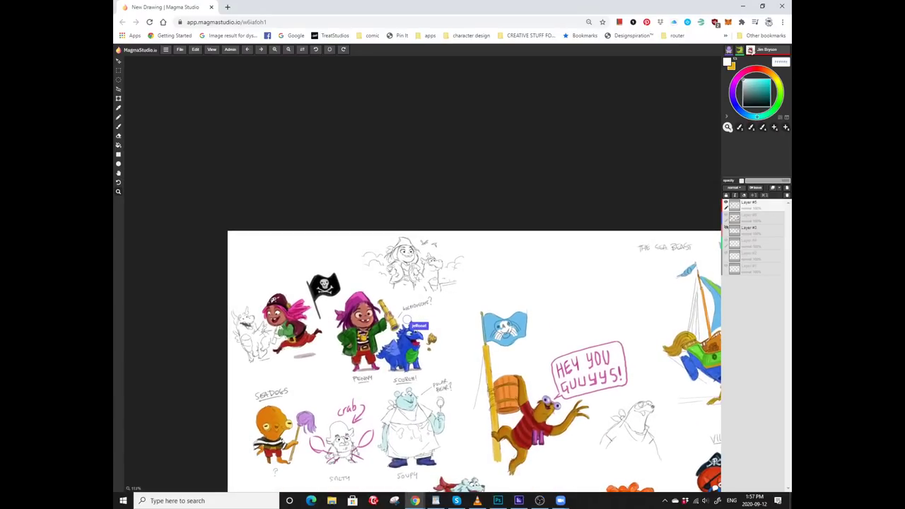
{"action": "scroll", "coordinate": [422, 272], "scroll_direction": "down", "scroll_amount": 1}
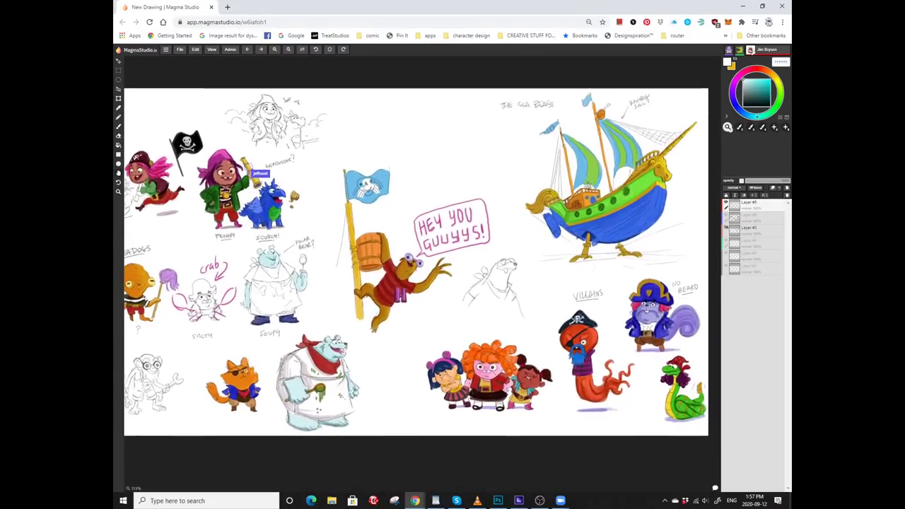
{"action": "scroll", "coordinate": [422, 272], "scroll_direction": "up", "scroll_amount": 1}
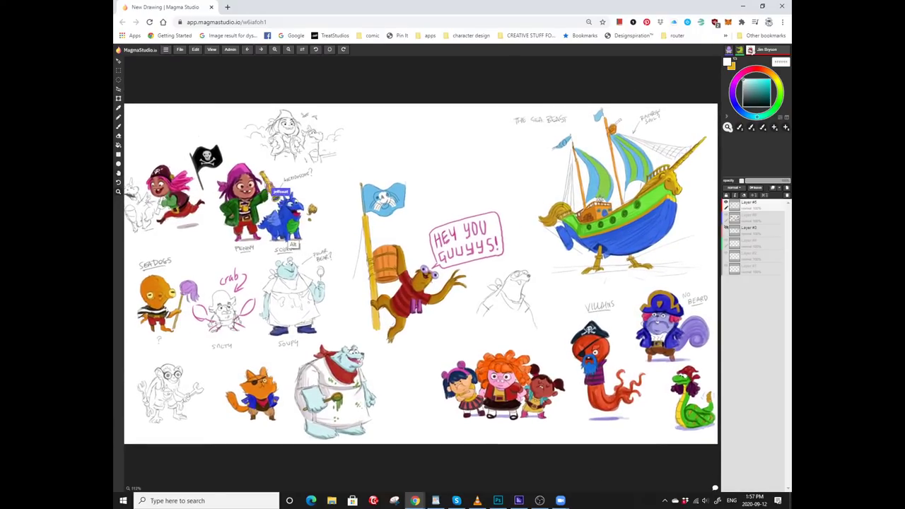
{"action": "scroll", "coordinate": [421, 273], "scroll_direction": "down", "scroll_amount": 1}
{"action": "scroll", "coordinate": [422, 272], "scroll_direction": "up", "scroll_amount": 1}
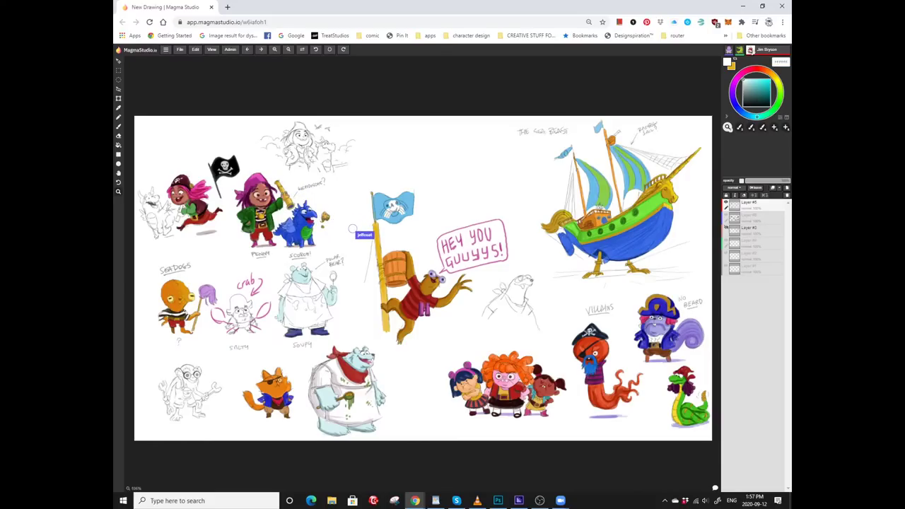
Outline a large black block letter P in the blank area beside the new sketch, above the blue flag.
{"action": "scroll", "coordinate": [343, 226], "scroll_direction": "up", "scroll_amount": 5}
{"action": "key", "text": "b"}
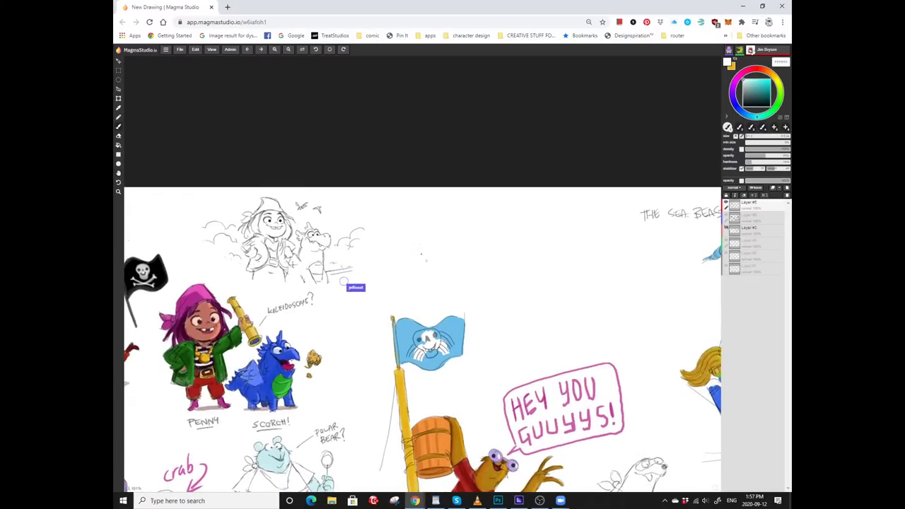
{"action": "key", "text": "x"}
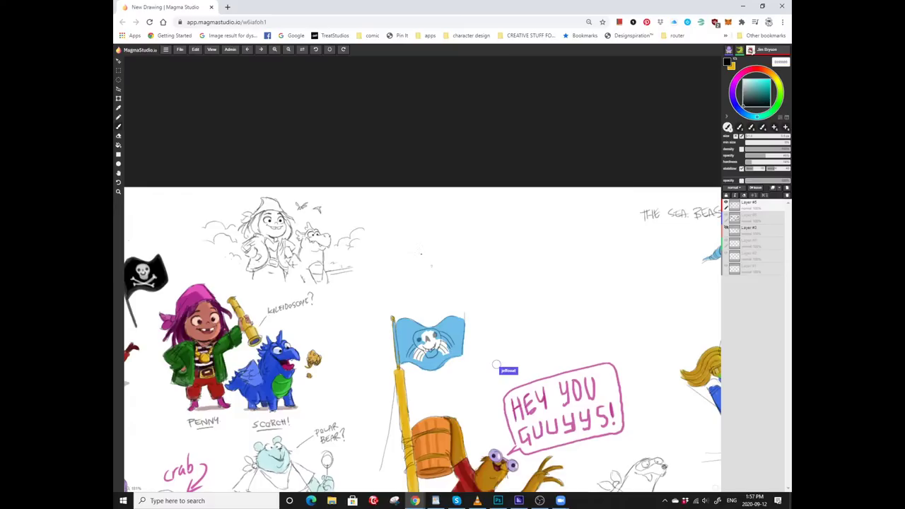
{"action": "key", "text": "z"}
{"action": "left_click", "coordinate": [423, 260]}
{"action": "left_click", "coordinate": [425, 253]}
{"action": "key", "text": "b"}
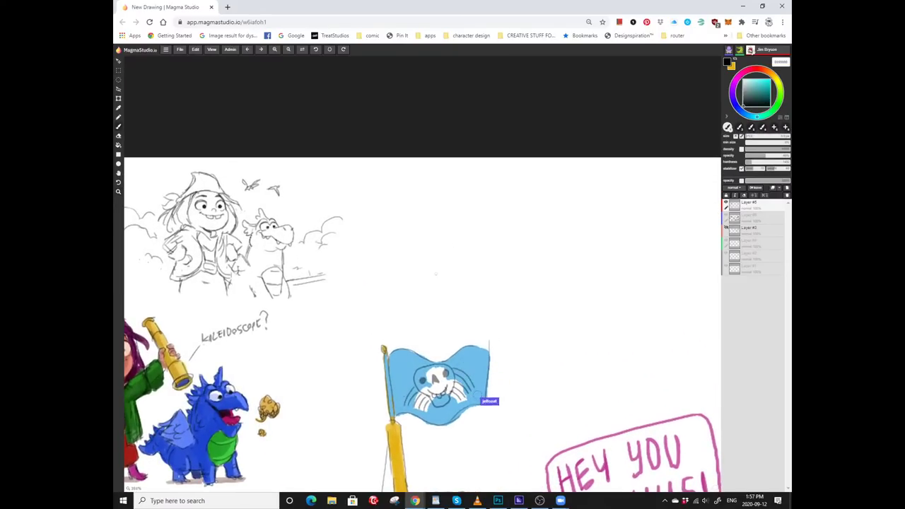
{"action": "left_click_drag", "start_coordinate": [433, 282], "coordinate": [452, 276]}
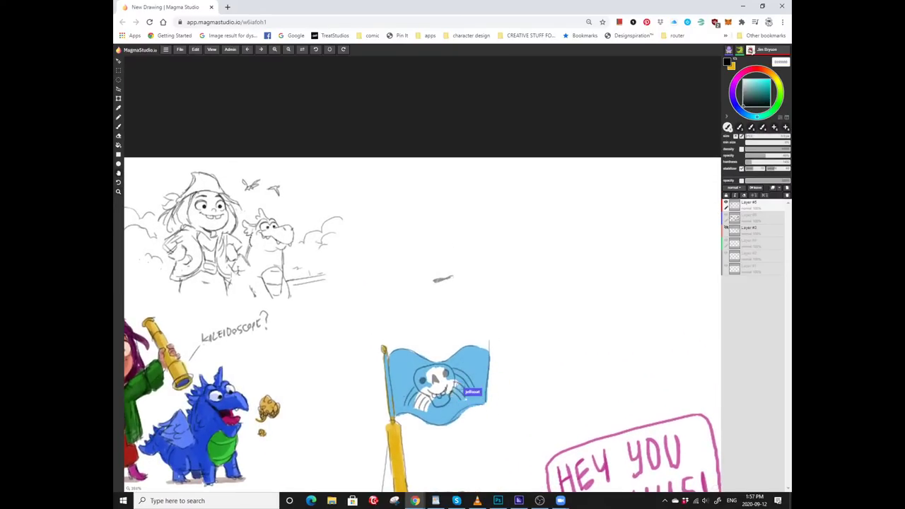
{"action": "scroll", "coordinate": [434, 306], "scroll_direction": "up", "scroll_amount": 1}
{"action": "mouse_move", "coordinate": [433, 318]}
{"action": "left_mouse_down"}
{"action": "mouse_move", "coordinate": [428, 286]}
{"action": "mouse_move", "coordinate": [427, 243]}
{"action": "mouse_move", "coordinate": [422, 247]}
{"action": "mouse_move", "coordinate": [462, 237]}
{"action": "mouse_move", "coordinate": [477, 265]}
{"action": "left_mouse_up"}
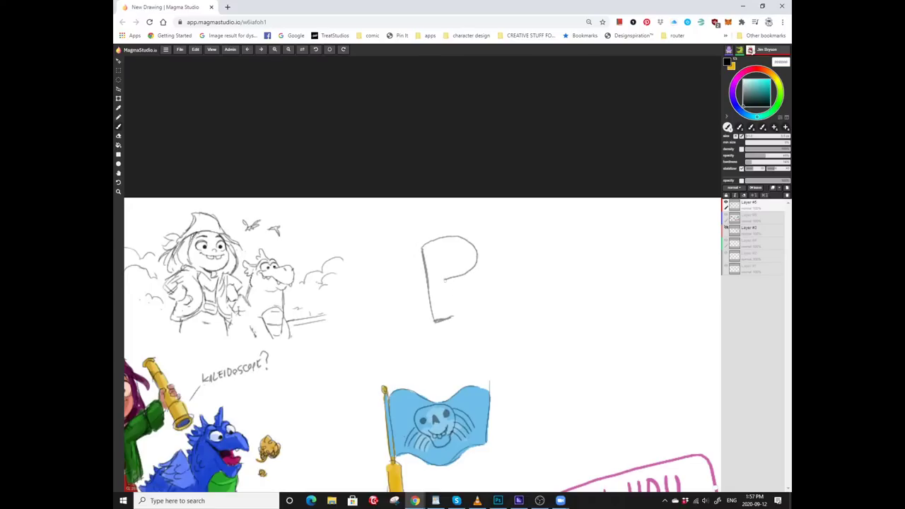
{"action": "scroll", "coordinate": [416, 307], "scroll_direction": "right", "scroll_amount": 2}
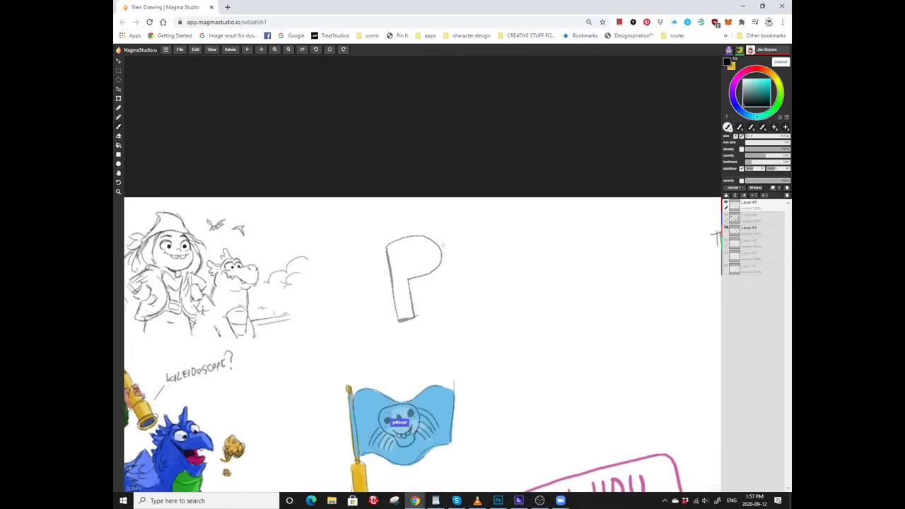
Outline a block letter E next to the P and draw the P's inner counter.
{"action": "mouse_move", "coordinate": [443, 240]}
{"action": "left_mouse_down"}
{"action": "mouse_move", "coordinate": [453, 314]}
{"action": "mouse_move", "coordinate": [486, 310]}
{"action": "left_mouse_up"}
{"action": "key", "text": "ctrl+z"}
{"action": "key", "text": "ctrl+z"}
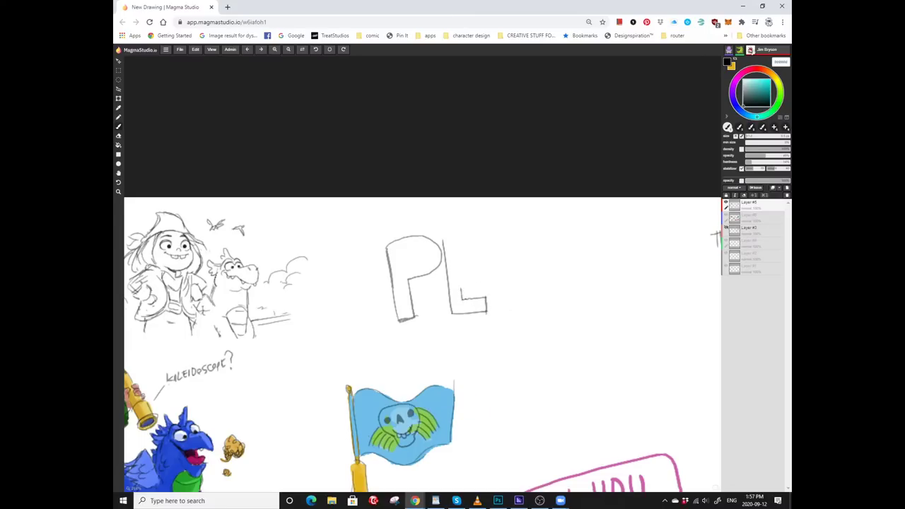
{"action": "scroll", "coordinate": [463, 269], "scroll_direction": "up", "scroll_amount": 2}
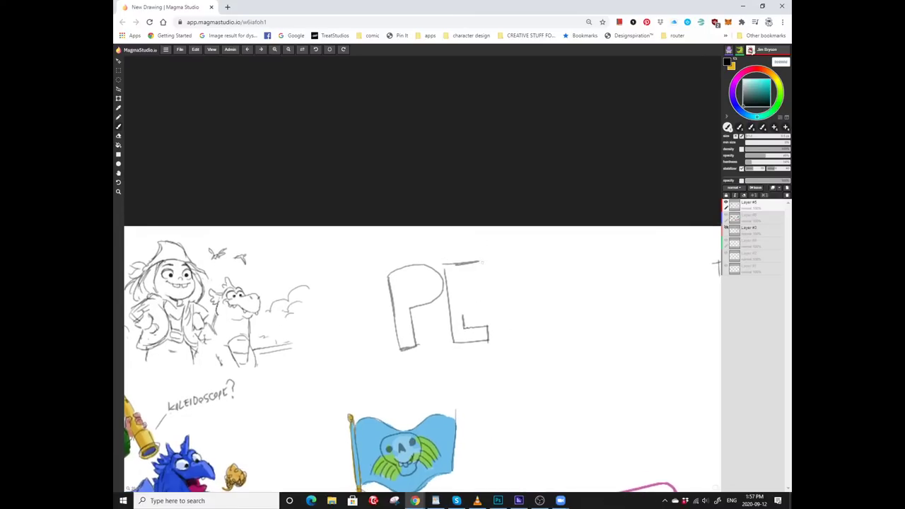
{"action": "mouse_move", "coordinate": [484, 261]}
{"action": "left_mouse_down"}
{"action": "mouse_move", "coordinate": [485, 279]}
{"action": "mouse_move", "coordinate": [468, 258]}
{"action": "mouse_move", "coordinate": [467, 268]}
{"action": "mouse_move", "coordinate": [484, 269]}
{"action": "mouse_move", "coordinate": [484, 284]}
{"action": "mouse_move", "coordinate": [469, 287]}
{"action": "mouse_move", "coordinate": [468, 301]}
{"action": "left_mouse_up"}
{"action": "scroll", "coordinate": [485, 279], "scroll_direction": "down", "scroll_amount": 2}
{"action": "scroll", "coordinate": [417, 346], "scroll_direction": "left", "scroll_amount": 2}
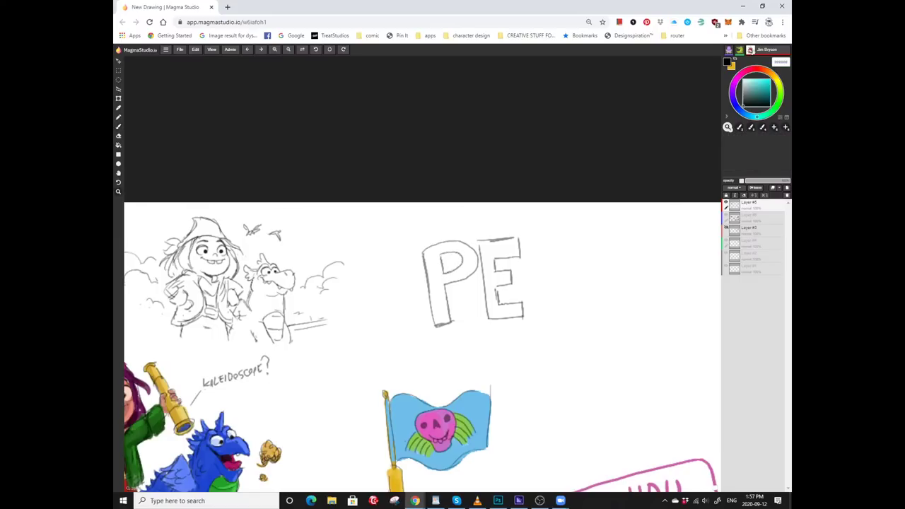
Outline the stems and upper diagonal of a block letter N beside the E.
{"action": "scroll", "coordinate": [466, 269], "scroll_direction": "up", "scroll_amount": 3}
{"action": "left_click_drag", "start_coordinate": [466, 270], "coordinate": [468, 316]}
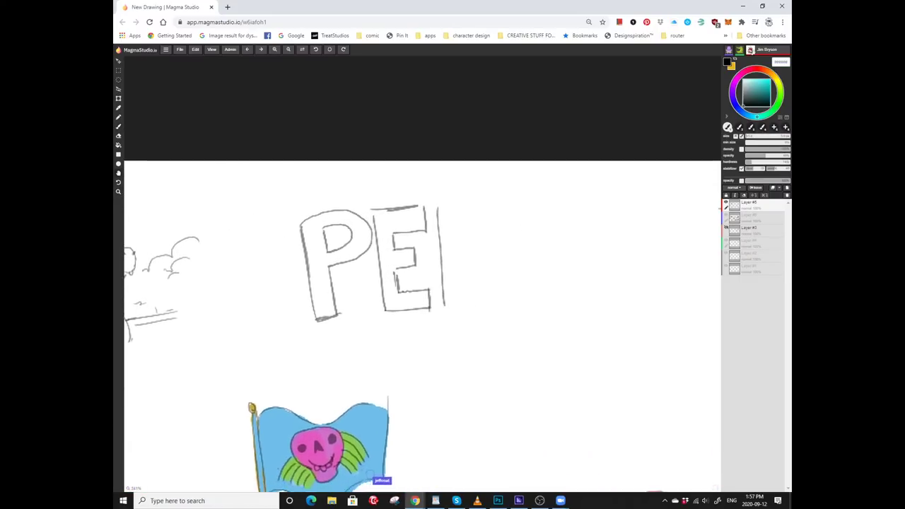
{"action": "mouse_move", "coordinate": [467, 213]}
{"action": "left_mouse_down"}
{"action": "mouse_move", "coordinate": [492, 205]}
{"action": "mouse_move", "coordinate": [458, 194]}
{"action": "mouse_move", "coordinate": [481, 267]}
{"action": "mouse_move", "coordinate": [458, 208]}
{"action": "left_mouse_up"}
{"action": "scroll", "coordinate": [422, 324], "scroll_direction": "right", "scroll_amount": 2}
{"action": "scroll", "coordinate": [480, 269], "scroll_direction": "up", "scroll_amount": 1}
{"action": "scroll", "coordinate": [460, 212], "scroll_direction": "right", "scroll_amount": 2}
{"action": "left_click_drag", "start_coordinate": [466, 286], "coordinate": [467, 306]}
{"action": "scroll", "coordinate": [468, 305], "scroll_direction": "left", "scroll_amount": 2}
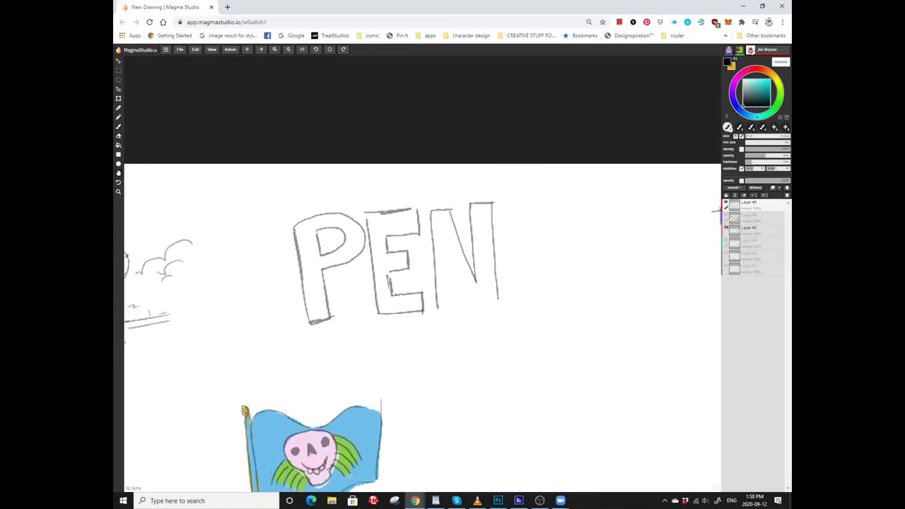
Close the feet of the N, draw its lower notch and tidy the outline.
{"action": "scroll", "coordinate": [455, 307], "scroll_direction": "down", "scroll_amount": 1}
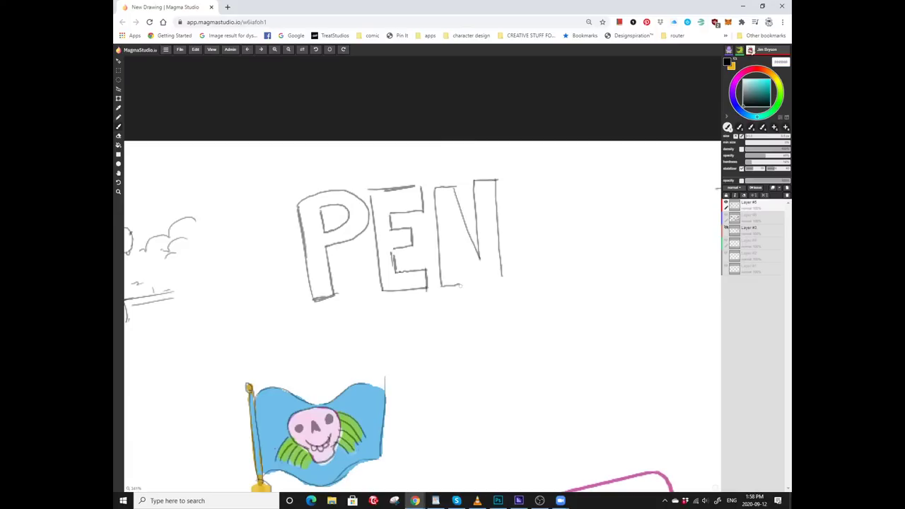
{"action": "scroll", "coordinate": [461, 255], "scroll_direction": "down", "scroll_amount": 1}
{"action": "scroll", "coordinate": [461, 254], "scroll_direction": "right", "scroll_amount": 1}
{"action": "scroll", "coordinate": [459, 265], "scroll_direction": "up", "scroll_amount": 1}
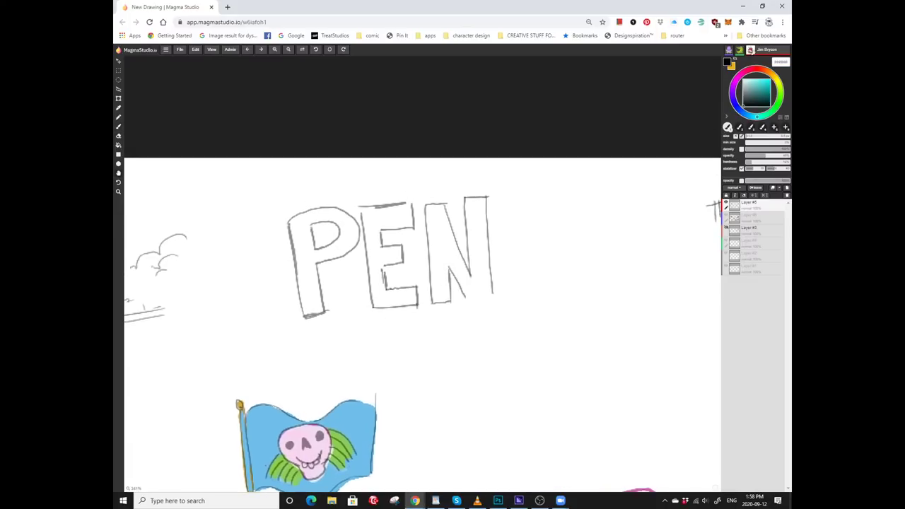
{"action": "scroll", "coordinate": [463, 258], "scroll_direction": "down", "scroll_amount": 1}
{"action": "scroll", "coordinate": [463, 258], "scroll_direction": "right", "scroll_amount": 1}
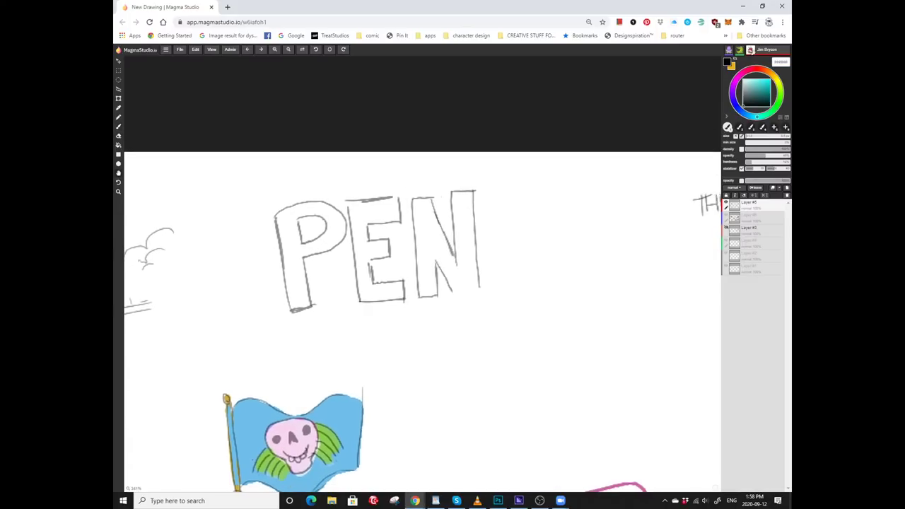
{"action": "scroll", "coordinate": [463, 258], "scroll_direction": "up", "scroll_amount": 1}
{"action": "scroll", "coordinate": [464, 260], "scroll_direction": "left", "scroll_amount": 1}
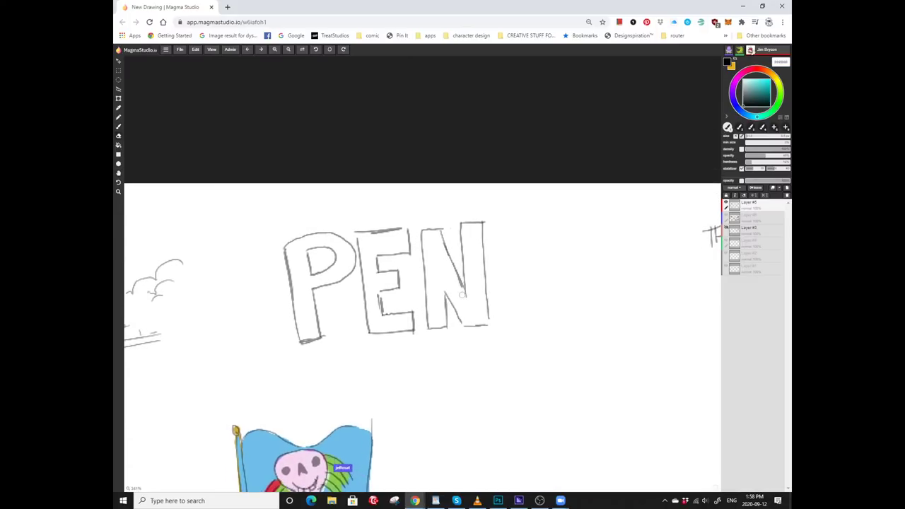
{"action": "scroll", "coordinate": [465, 292], "scroll_direction": "up", "scroll_amount": 1}
{"action": "scroll", "coordinate": [466, 292], "scroll_direction": "left", "scroll_amount": 1}
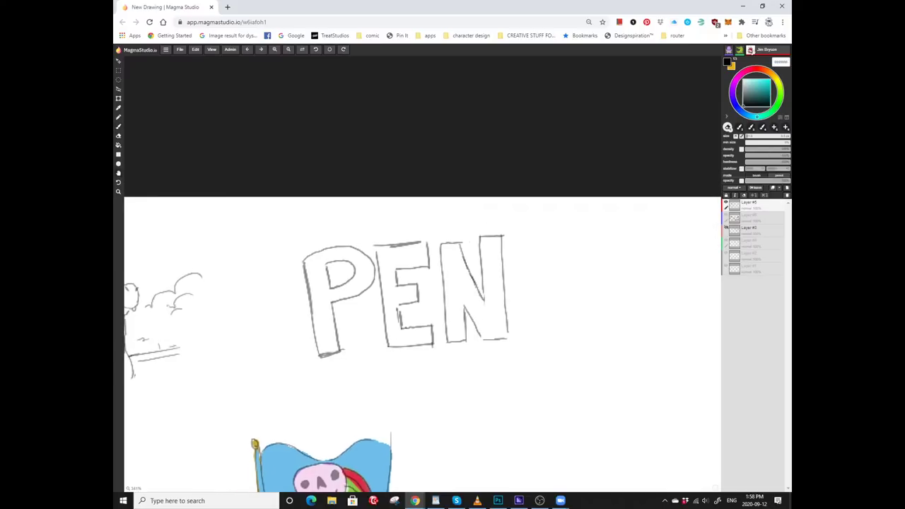
{"action": "scroll", "coordinate": [469, 265], "scroll_direction": "down", "scroll_amount": 1}
{"action": "scroll", "coordinate": [469, 266], "scroll_direction": "right", "scroll_amount": 1}
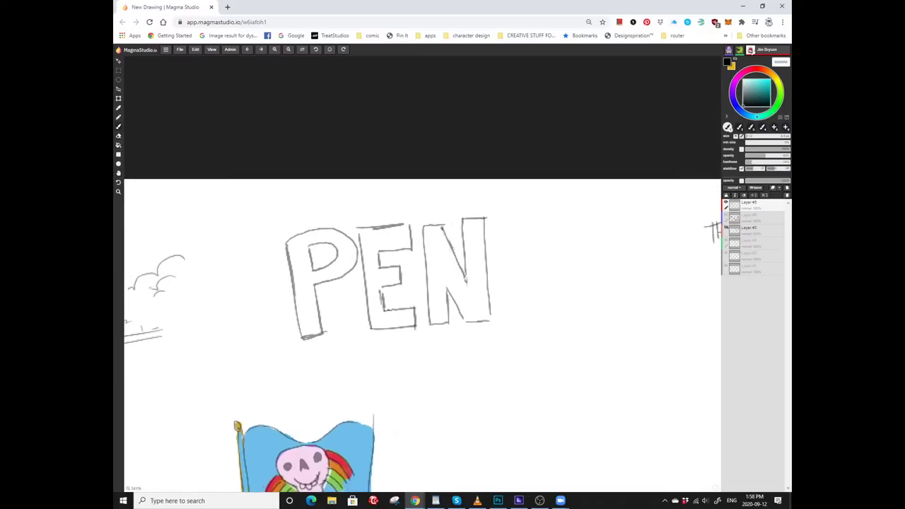
{"action": "scroll", "coordinate": [465, 257], "scroll_direction": "up", "scroll_amount": 1}
{"action": "scroll", "coordinate": [473, 242], "scroll_direction": "down", "scroll_amount": 1}
Outline the left stem and diagonal of a second block letter N beside the first one.
{"action": "scroll", "coordinate": [472, 241], "scroll_direction": "right", "scroll_amount": 1}
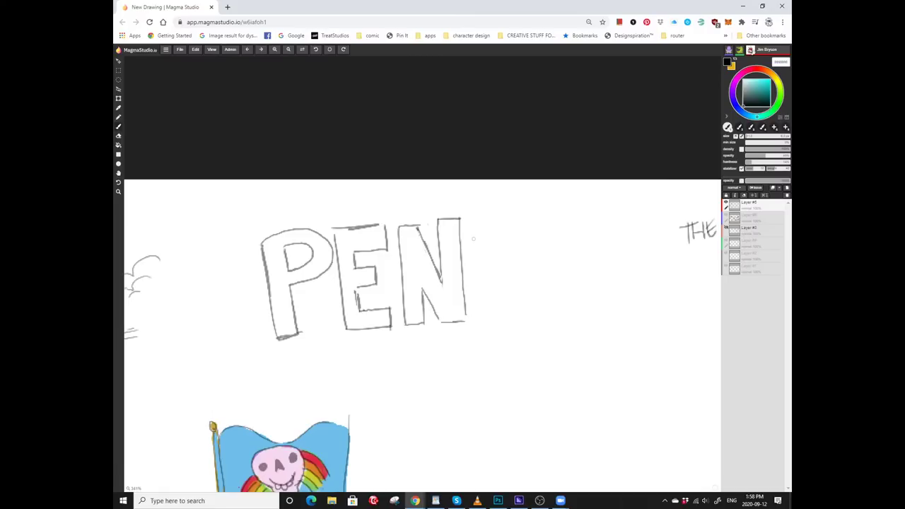
{"action": "scroll", "coordinate": [478, 323], "scroll_direction": "up", "scroll_amount": 1}
{"action": "scroll", "coordinate": [478, 322], "scroll_direction": "right", "scroll_amount": 1}
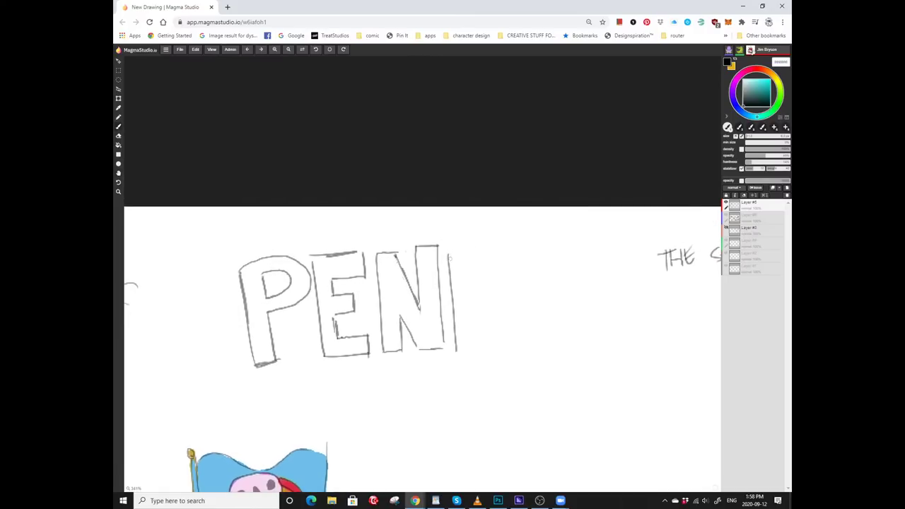
{"action": "mouse_move", "coordinate": [457, 250]}
{"action": "left_mouse_down"}
{"action": "mouse_move", "coordinate": [473, 253]}
{"action": "mouse_move", "coordinate": [495, 323]}
{"action": "mouse_move", "coordinate": [494, 278]}
{"action": "left_mouse_up"}
{"action": "scroll", "coordinate": [474, 318], "scroll_direction": "down", "scroll_amount": 1}
{"action": "mouse_move", "coordinate": [454, 350]}
{"action": "left_mouse_down"}
{"action": "mouse_move", "coordinate": [465, 350]}
{"action": "mouse_move", "coordinate": [473, 312]}
{"action": "left_mouse_up"}
{"action": "scroll", "coordinate": [472, 294], "scroll_direction": "right", "scroll_amount": 1}
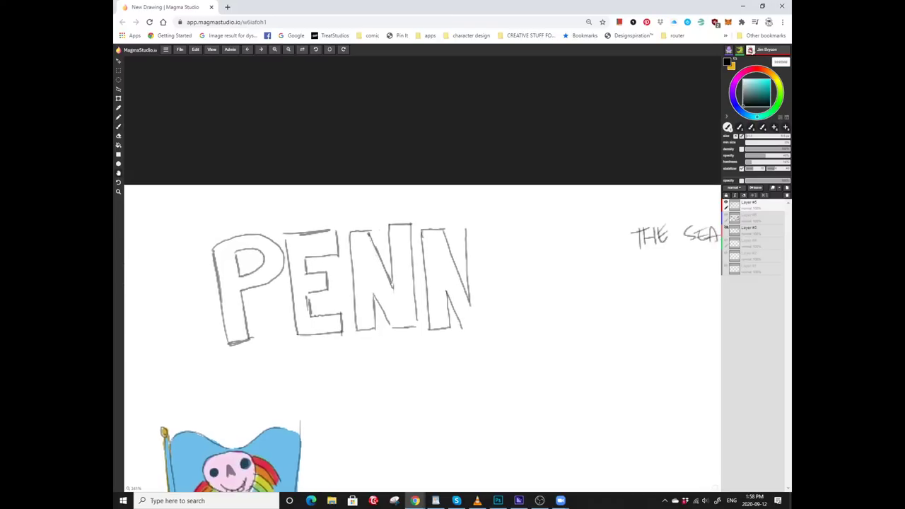
Complete the second N with its right stem, top edge and bottom edge.
{"action": "left_click_drag", "start_coordinate": [448, 226], "coordinate": [469, 288]}
{"action": "scroll", "coordinate": [470, 297], "scroll_direction": "right", "scroll_amount": 1}
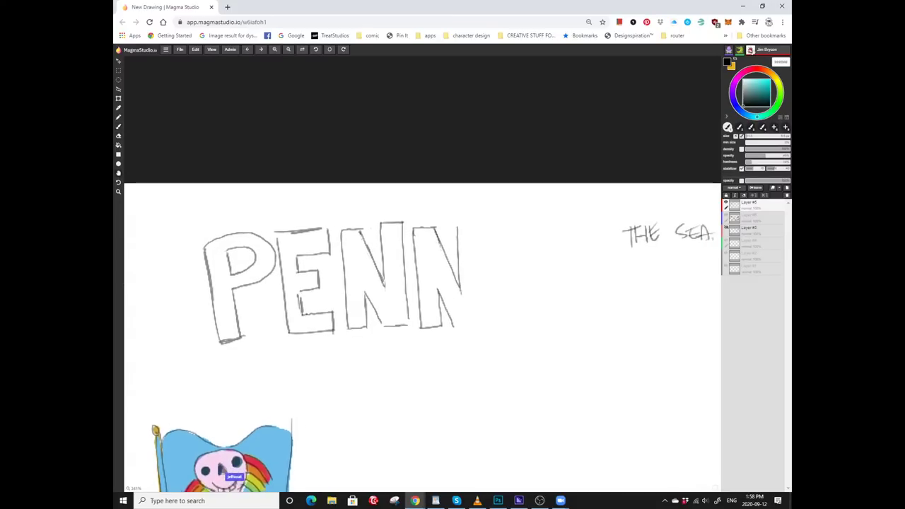
{"action": "left_click_drag", "start_coordinate": [439, 327], "coordinate": [454, 327]}
{"action": "scroll", "coordinate": [466, 328], "scroll_direction": "up", "scroll_amount": 1}
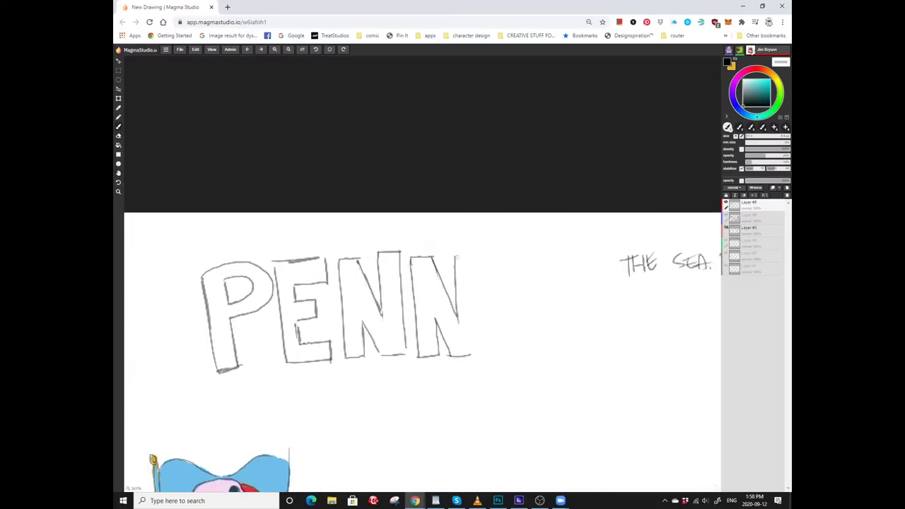
{"action": "left_click_drag", "start_coordinate": [475, 253], "coordinate": [480, 339]}
{"action": "scroll", "coordinate": [466, 327], "scroll_direction": "down", "scroll_amount": 1}
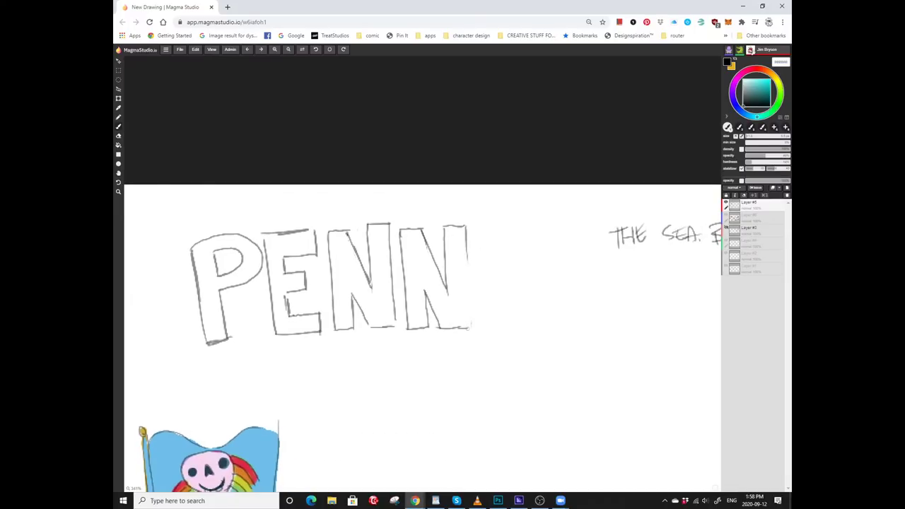
Clean up the rough lines at the foot of the large P.
{"action": "left_click_drag", "start_coordinate": [218, 289], "coordinate": [412, 249]}
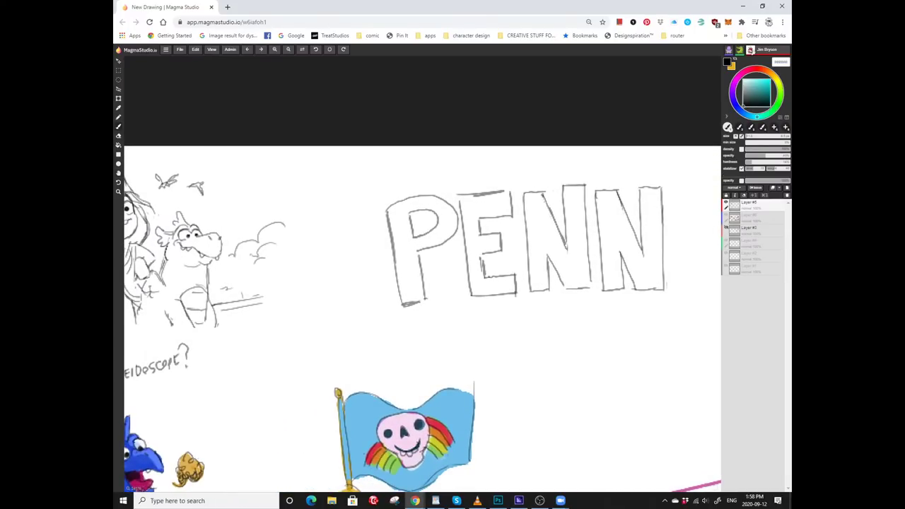
{"action": "mouse_move", "coordinate": [398, 306]}
{"action": "left_mouse_down"}
{"action": "mouse_move", "coordinate": [422, 309]}
{"action": "mouse_move", "coordinate": [412, 207]}
{"action": "mouse_move", "coordinate": [419, 268]}
{"action": "left_mouse_up"}
{"action": "key", "text": "b"}
Outline a block letter Y after the second N to complete the word PENNY.
{"action": "left_click_drag", "start_coordinate": [715, 204], "coordinate": [488, 199]}
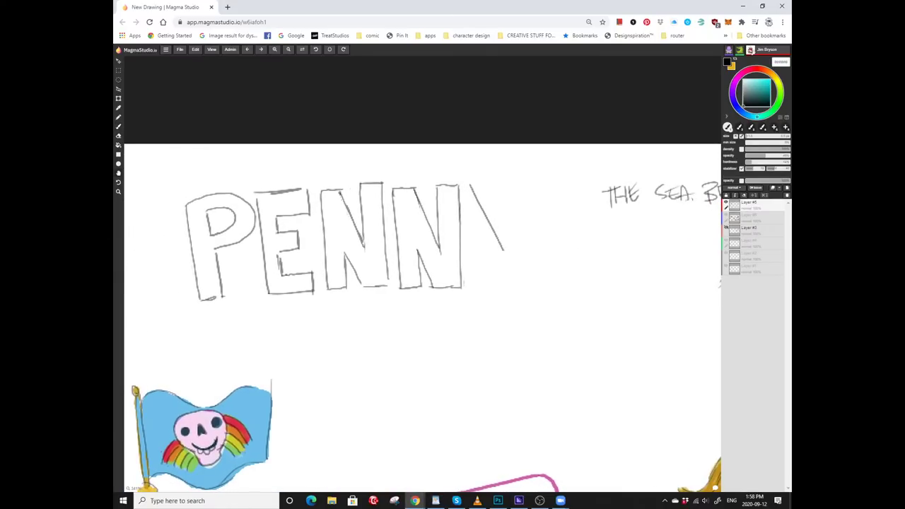
{"action": "scroll", "coordinate": [483, 314], "scroll_direction": "up", "scroll_amount": 1}
{"action": "scroll", "coordinate": [483, 314], "scroll_direction": "up", "scroll_amount": 1}
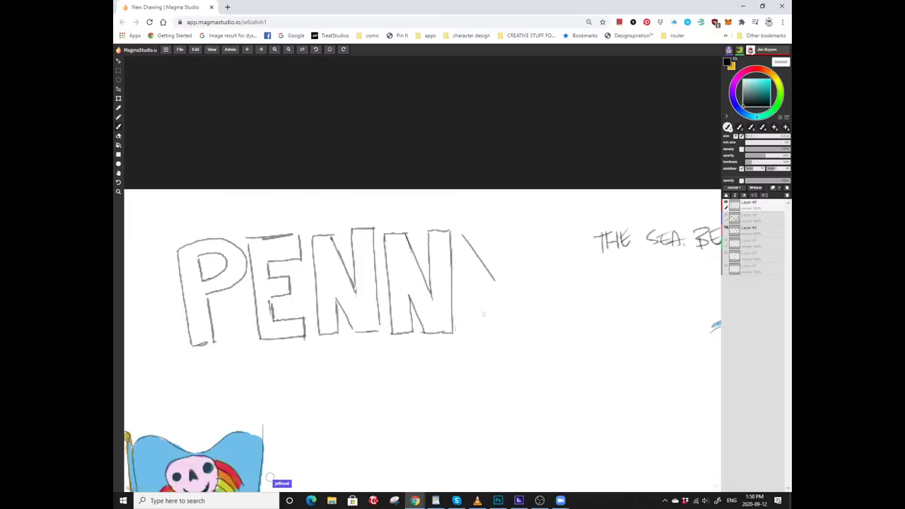
{"action": "left_click_drag", "start_coordinate": [495, 279], "coordinate": [475, 339]}
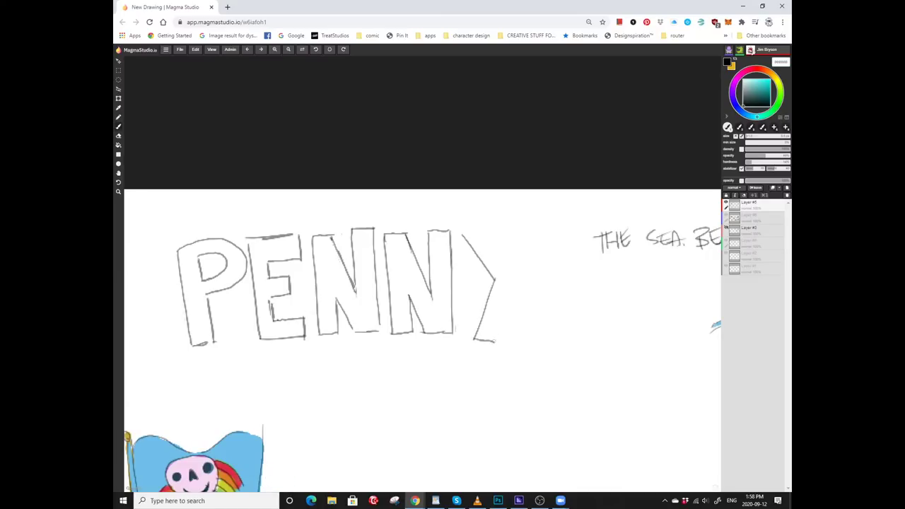
{"action": "scroll", "coordinate": [495, 215], "scroll_direction": "down", "scroll_amount": 1}
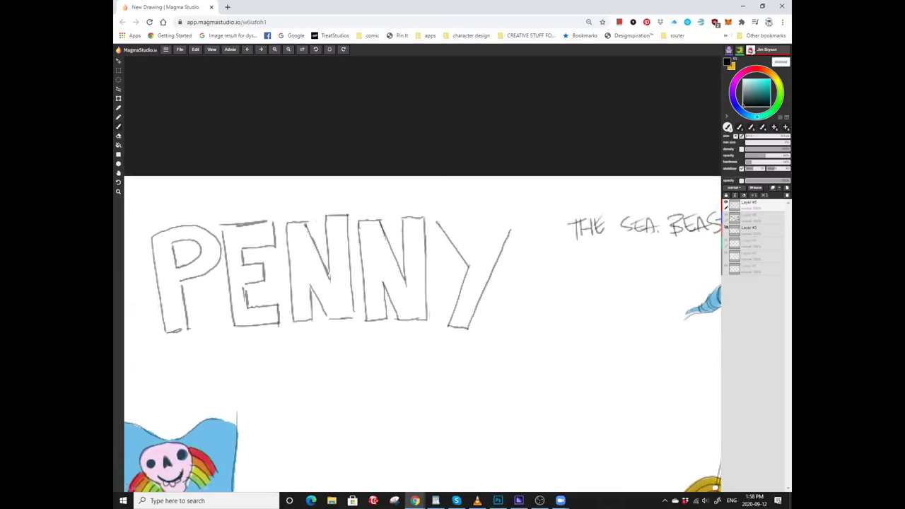
{"action": "scroll", "coordinate": [465, 269], "scroll_direction": "up", "scroll_amount": 1}
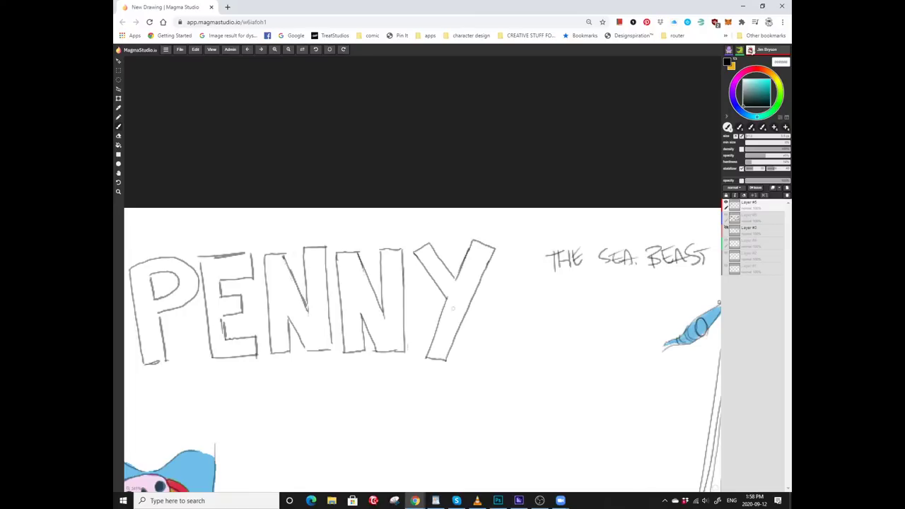
Redraw the bottom edge of the large P to close its stem.
{"action": "scroll", "coordinate": [452, 307], "scroll_direction": "left", "scroll_amount": 5}
{"action": "scroll", "coordinate": [453, 307], "scroll_direction": "down", "scroll_amount": 2}
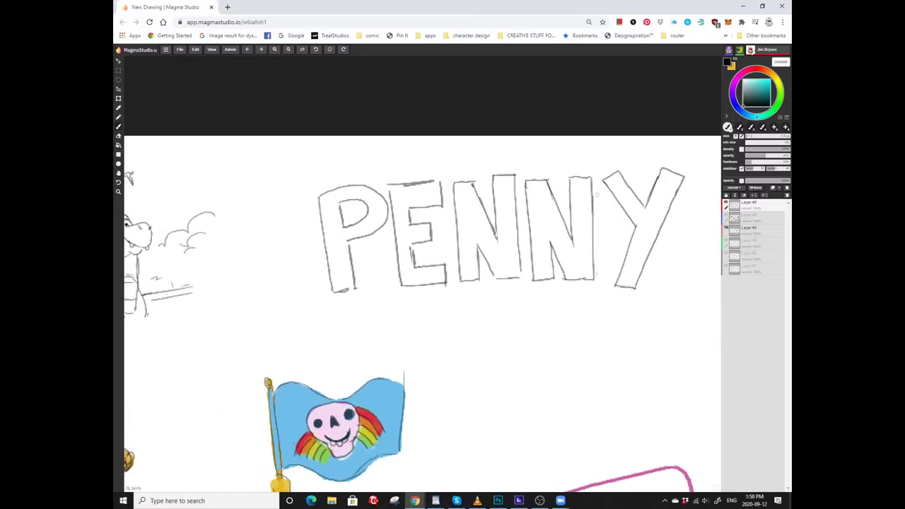
{"action": "scroll", "coordinate": [423, 311], "scroll_direction": "left", "scroll_amount": 1}
{"action": "scroll", "coordinate": [423, 311], "scroll_direction": "down", "scroll_amount": 1}
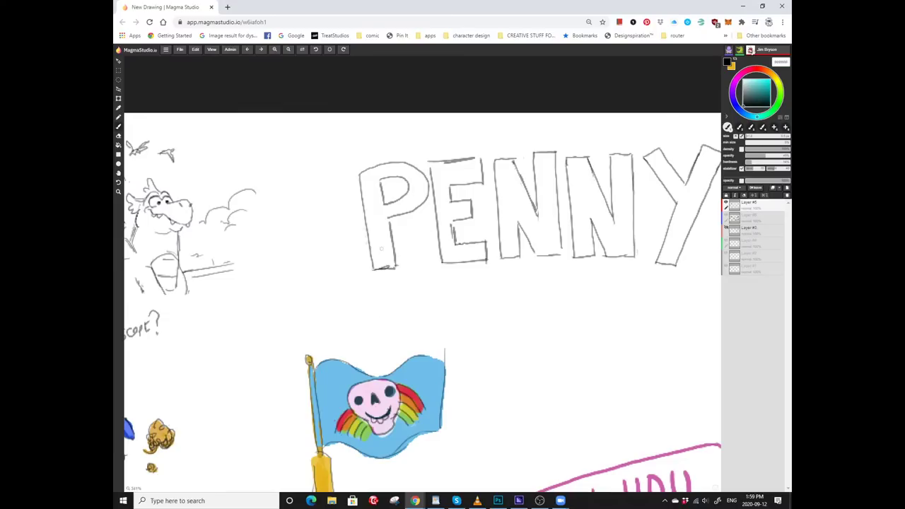
Lasso the PENNY lettering, move it slightly lower on the page and clear the selection.
{"action": "scroll", "coordinate": [422, 303], "scroll_direction": "right", "scroll_amount": 4}
{"action": "scroll", "coordinate": [422, 304], "scroll_direction": "up", "scroll_amount": 1}
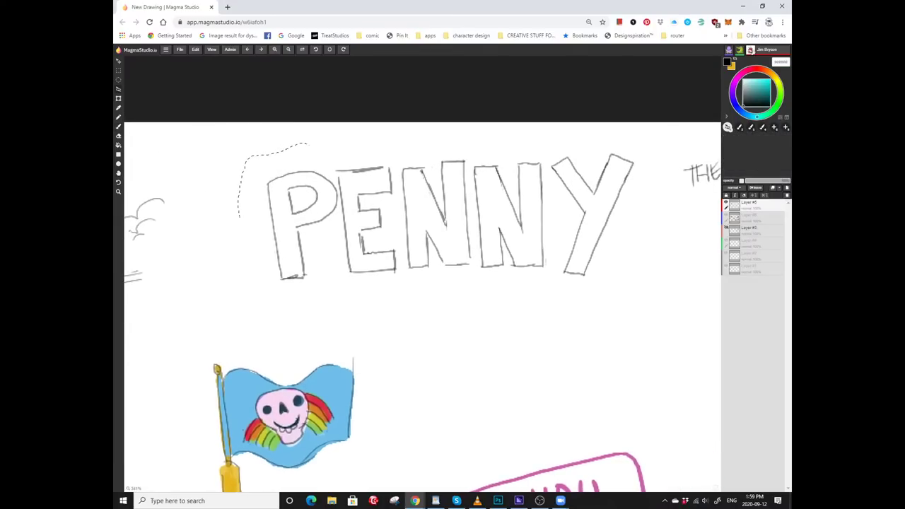
{"action": "mouse_move", "coordinate": [239, 215]}
{"action": "left_mouse_down"}
{"action": "mouse_move", "coordinate": [341, 306]}
{"action": "mouse_move", "coordinate": [575, 125]}
{"action": "mouse_move", "coordinate": [306, 144]}
{"action": "left_mouse_up"}
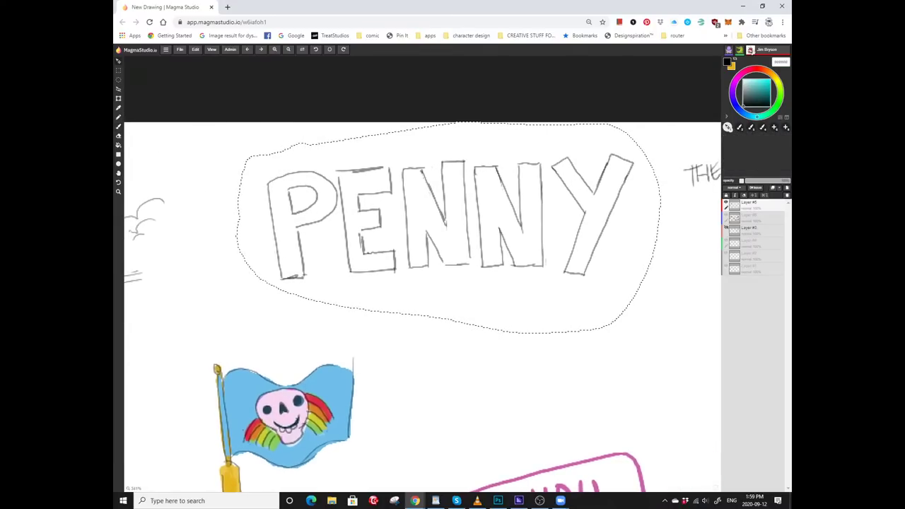
{"action": "left_click_drag", "start_coordinate": [453, 212], "coordinate": [450, 251]}
{"action": "key", "text": "ctrl+d"}
{"action": "scroll", "coordinate": [422, 304], "scroll_direction": "left", "scroll_amount": 2}
{"action": "scroll", "coordinate": [422, 304], "scroll_direction": "up", "scroll_amount": 1}
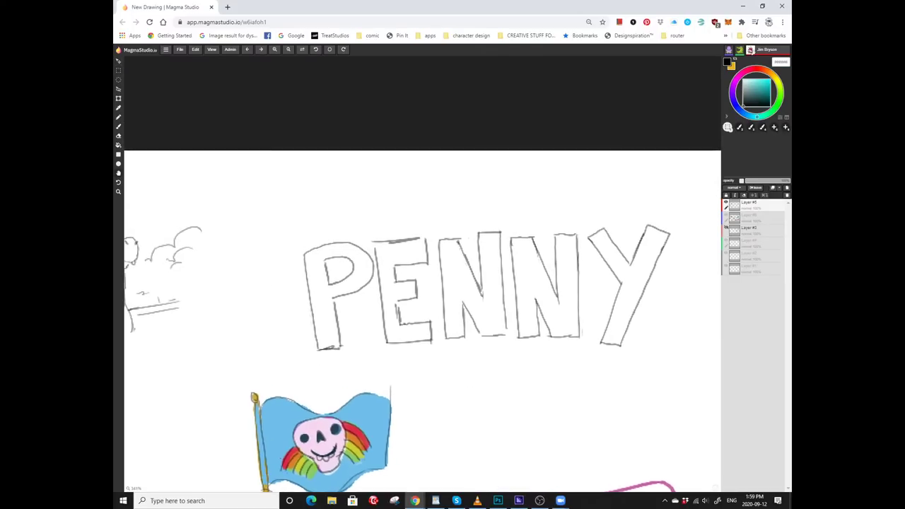
Outline smaller block letters P, I and R above the left half of PENNY.
{"action": "key", "text": "b"}
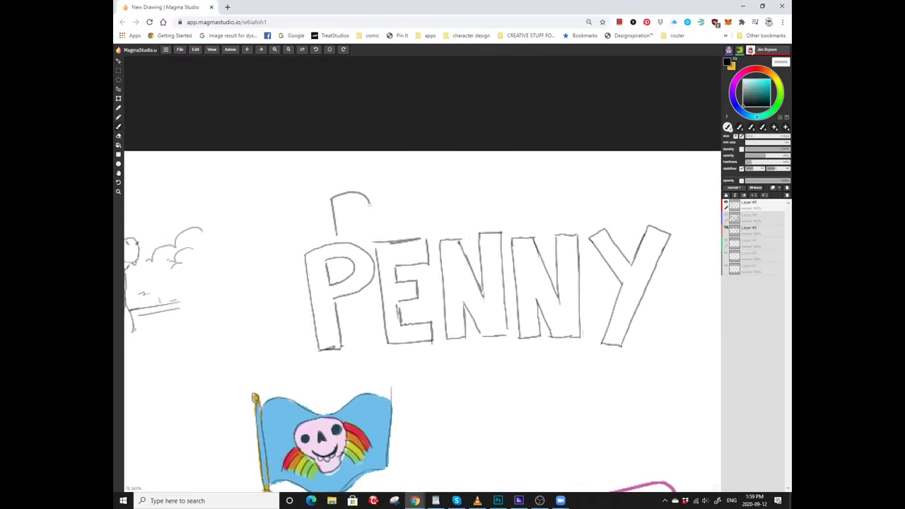
{"action": "scroll", "coordinate": [346, 231], "scroll_direction": "up", "scroll_amount": 1}
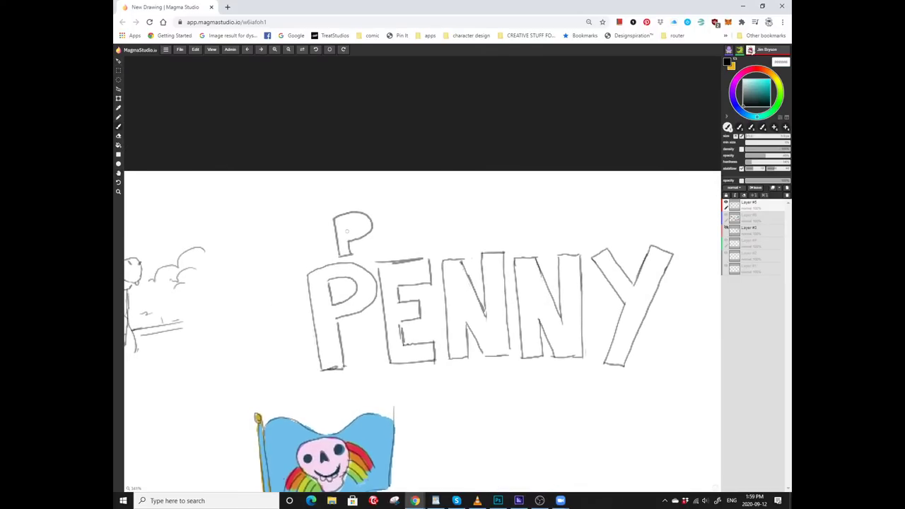
{"action": "scroll", "coordinate": [417, 307], "scroll_direction": "right", "scroll_amount": 2}
{"action": "scroll", "coordinate": [417, 307], "scroll_direction": "down", "scroll_amount": 1}
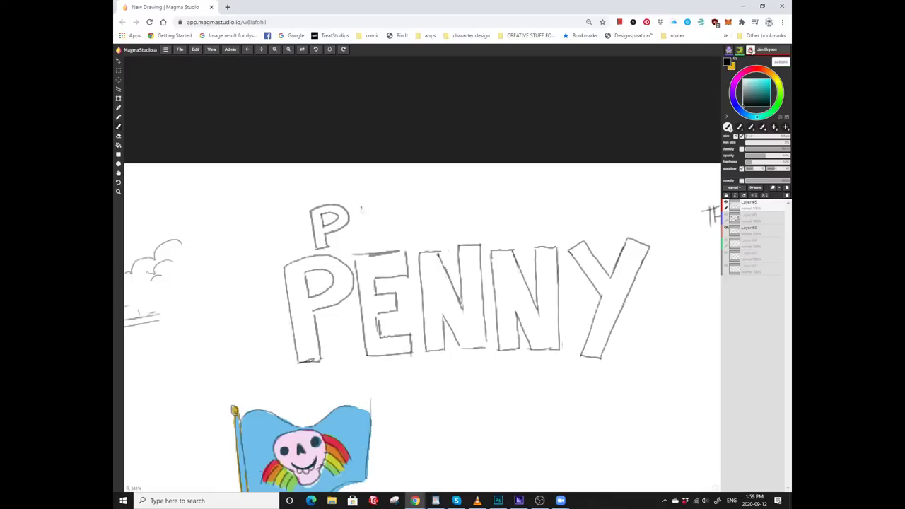
{"action": "scroll", "coordinate": [375, 214], "scroll_direction": "right", "scroll_amount": 2}
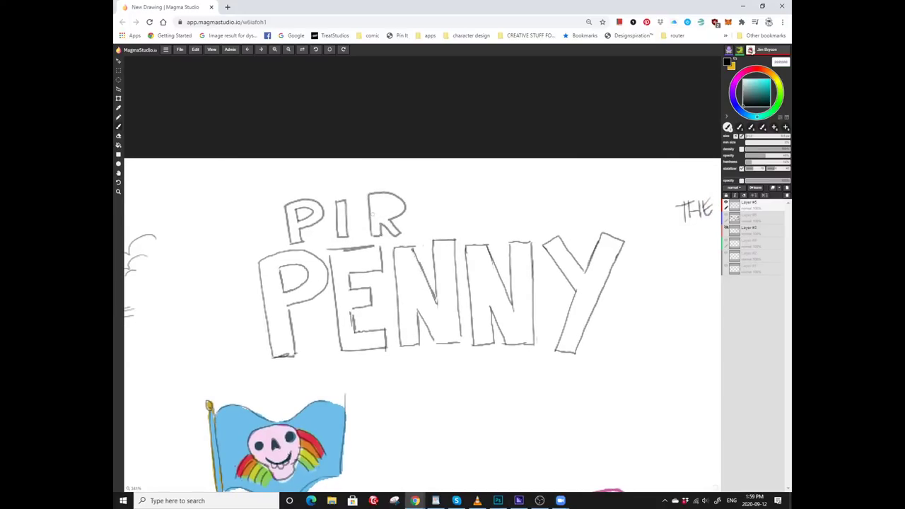
{"action": "scroll", "coordinate": [417, 325], "scroll_direction": "up", "scroll_amount": 1}
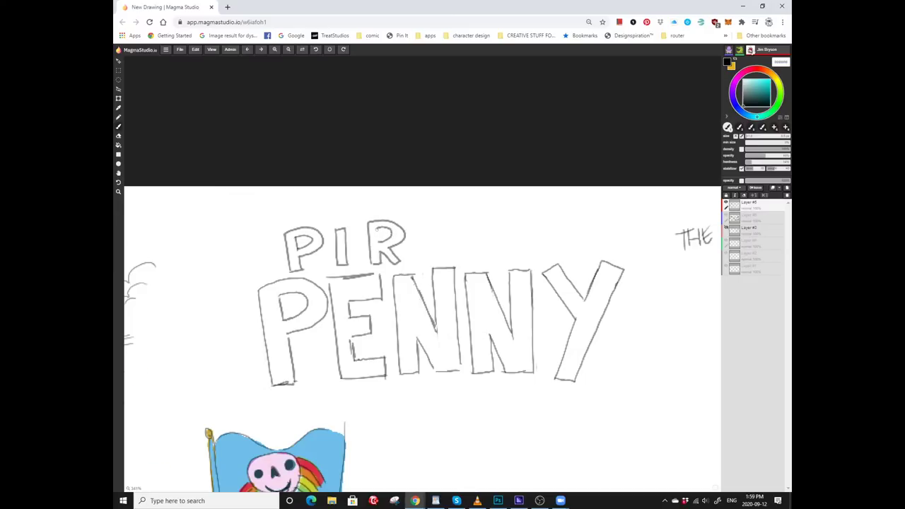
{"action": "scroll", "coordinate": [376, 242], "scroll_direction": "down", "scroll_amount": 1}
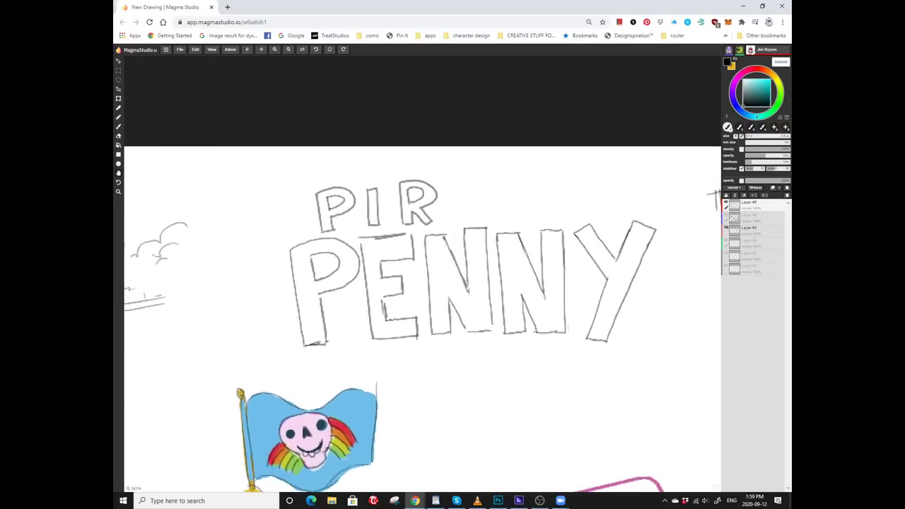
Outline block letters A, T and E after PIR to complete the word PIRATE above PENNY.
{"action": "scroll", "coordinate": [381, 186], "scroll_direction": "right", "scroll_amount": 2}
{"action": "left_click_drag", "start_coordinate": [364, 234], "coordinate": [369, 192]}
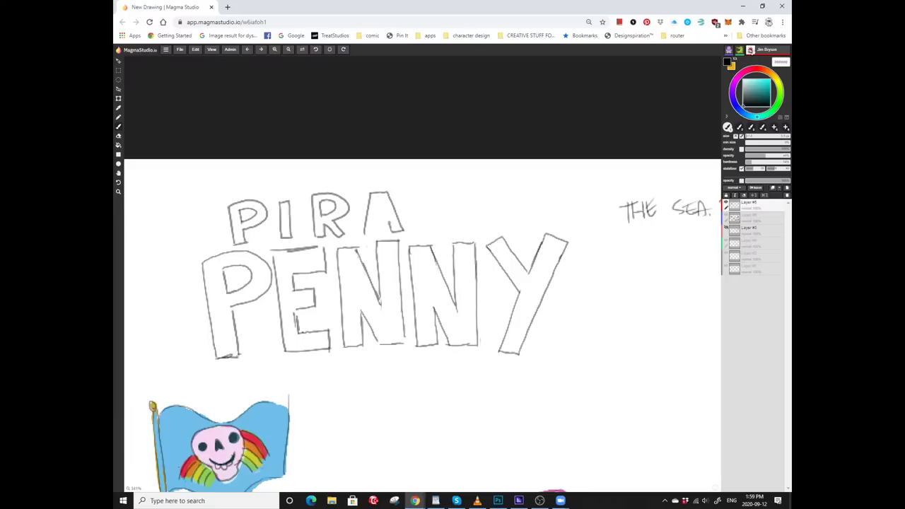
{"action": "scroll", "coordinate": [372, 232], "scroll_direction": "up", "scroll_amount": 1}
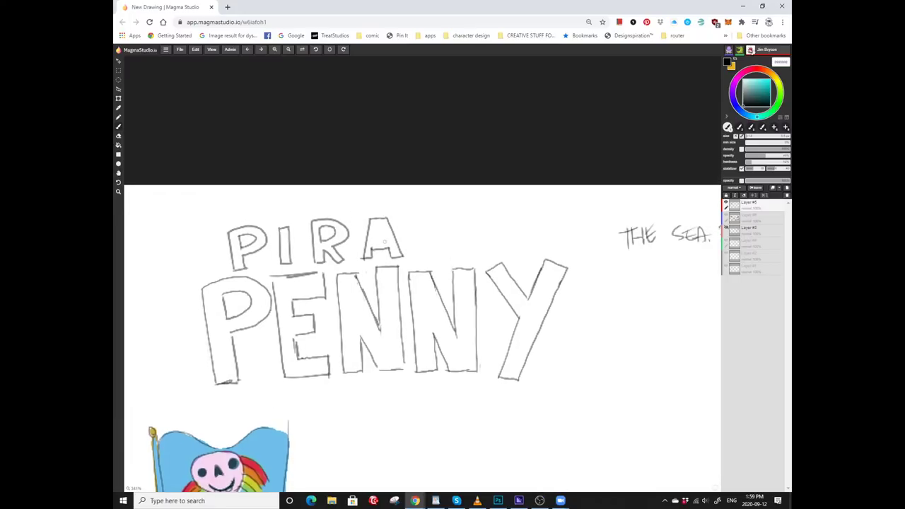
{"action": "scroll", "coordinate": [389, 212], "scroll_direction": "right", "scroll_amount": 1}
{"action": "scroll", "coordinate": [389, 212], "scroll_direction": "down", "scroll_amount": 1}
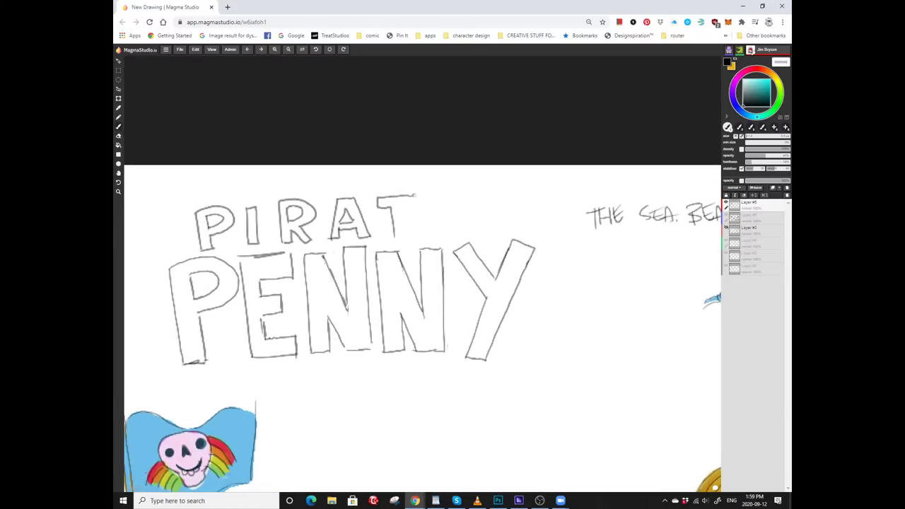
{"action": "scroll", "coordinate": [417, 308], "scroll_direction": "right", "scroll_amount": 1}
{"action": "scroll", "coordinate": [417, 308], "scroll_direction": "up", "scroll_amount": 1}
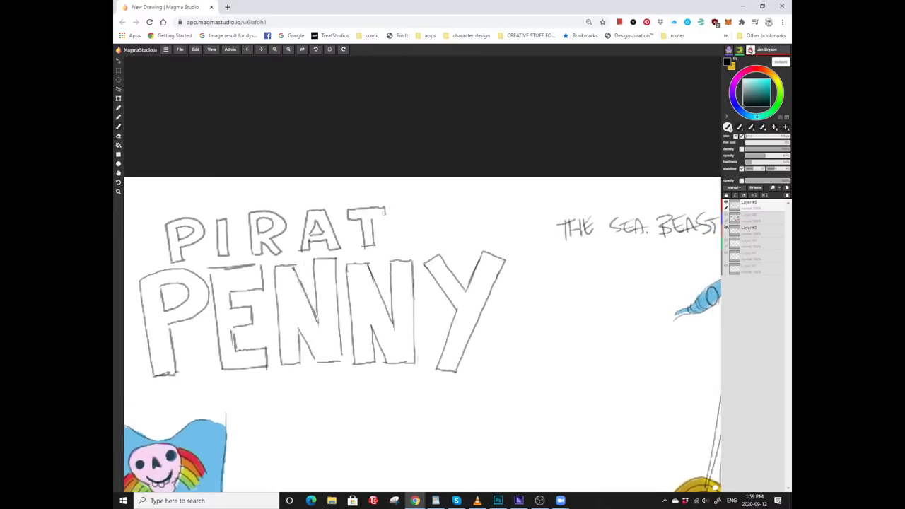
{"action": "scroll", "coordinate": [377, 213], "scroll_direction": "right", "scroll_amount": 1}
{"action": "scroll", "coordinate": [377, 212], "scroll_direction": "down", "scroll_amount": 1}
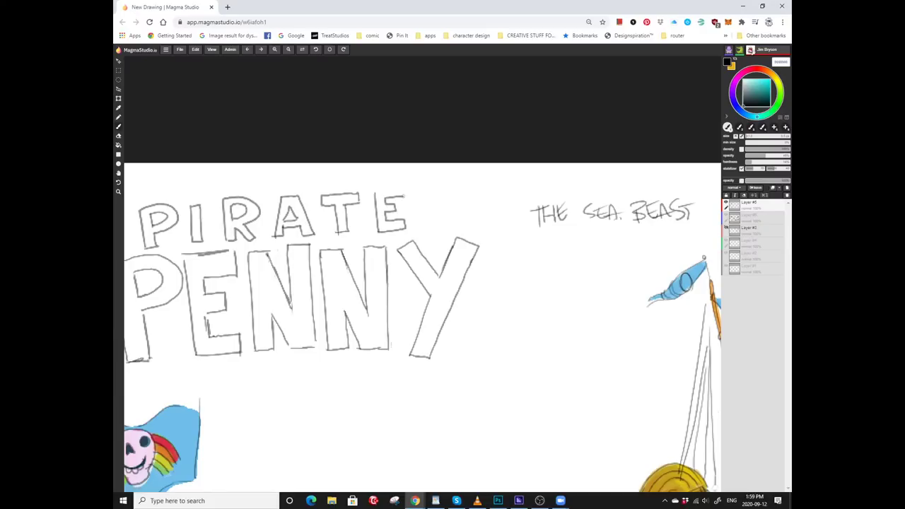
Outline a slanted block exclamation mark with a round dot after the Y of PENNY.
{"action": "scroll", "coordinate": [422, 302], "scroll_direction": "left", "scroll_amount": 4}
{"action": "scroll", "coordinate": [421, 303], "scroll_direction": "down", "scroll_amount": 2}
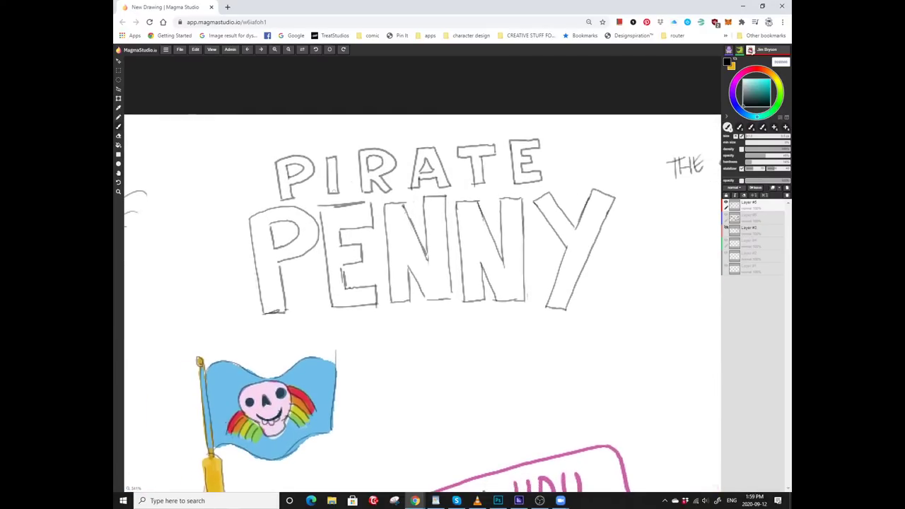
{"action": "scroll", "coordinate": [422, 283], "scroll_direction": "left", "scroll_amount": 2}
{"action": "scroll", "coordinate": [422, 283], "scroll_direction": "down", "scroll_amount": 2}
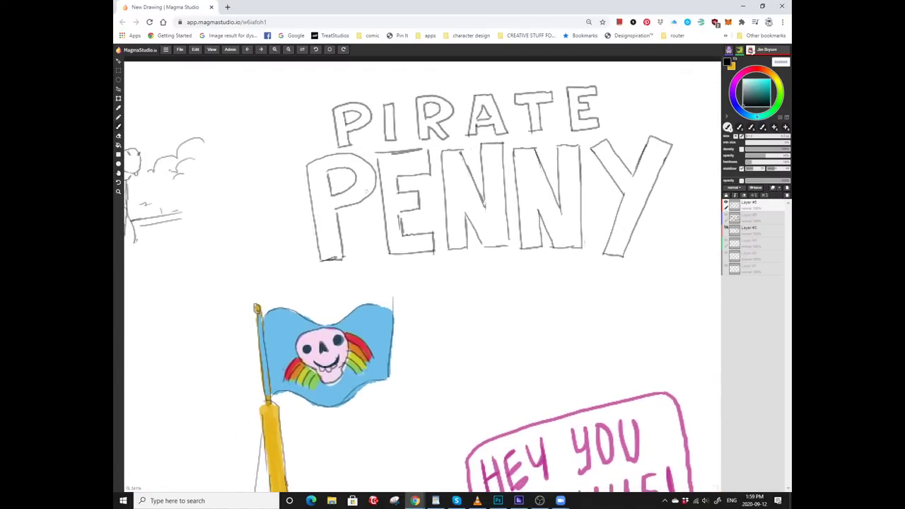
{"action": "key", "text": "alt"}
{"action": "scroll", "coordinate": [347, 228], "scroll_direction": "down", "scroll_amount": 3}
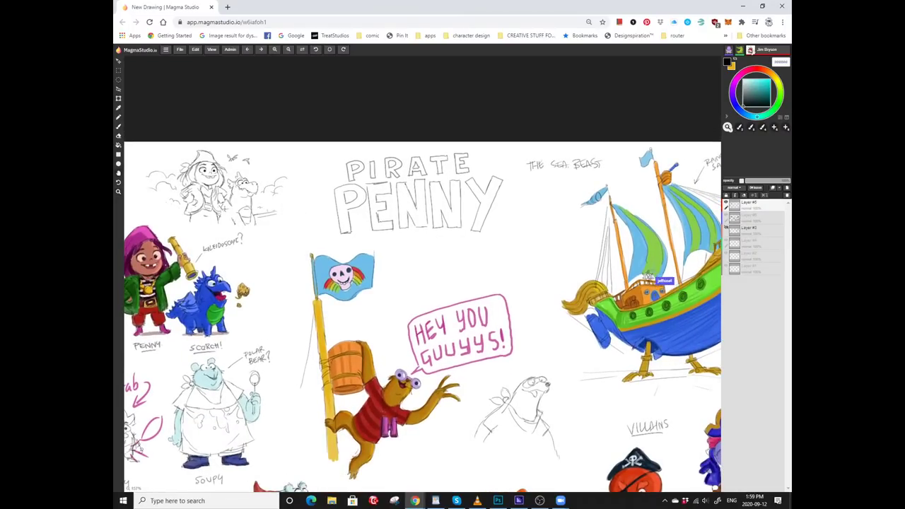
{"action": "scroll", "coordinate": [346, 228], "scroll_direction": "left", "scroll_amount": 1}
{"action": "scroll", "coordinate": [346, 228], "scroll_direction": "down", "scroll_amount": 1}
{"action": "scroll", "coordinate": [554, 243], "scroll_direction": "up", "scroll_amount": 2}
{"action": "scroll", "coordinate": [554, 242], "scroll_direction": "up", "scroll_amount": 3}
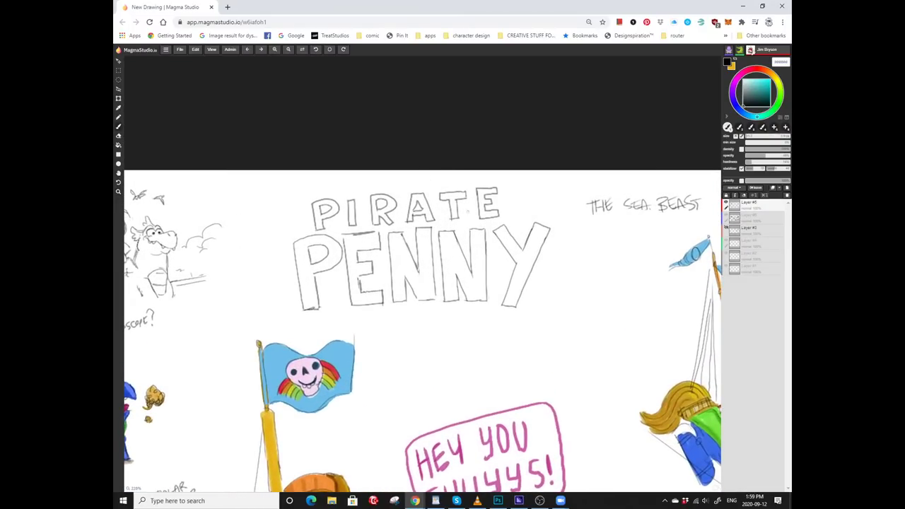
{"action": "key", "text": "alt"}
{"action": "left_click_drag", "start_coordinate": [553, 227], "coordinate": [518, 230]}
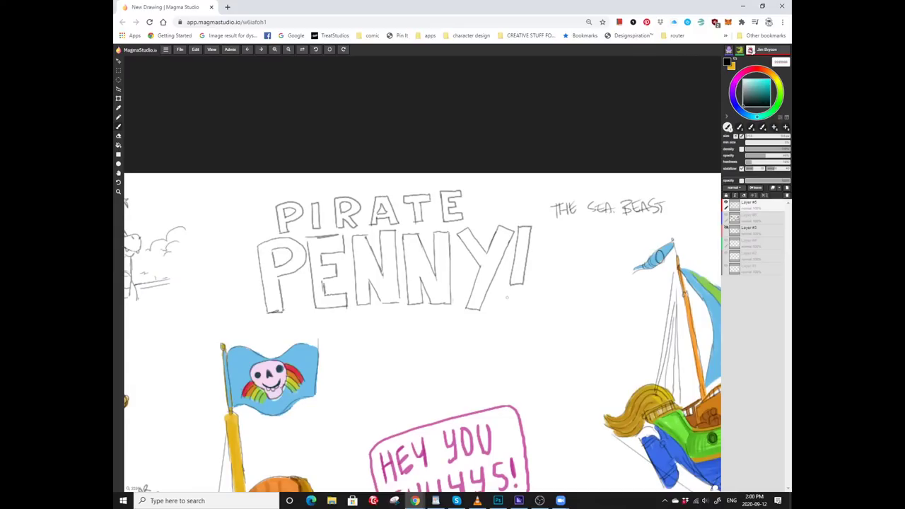
{"action": "left_click", "coordinate": [455, 350], "text": "alt"}
{"action": "scroll", "coordinate": [408, 339], "scroll_direction": "down", "scroll_amount": 5}
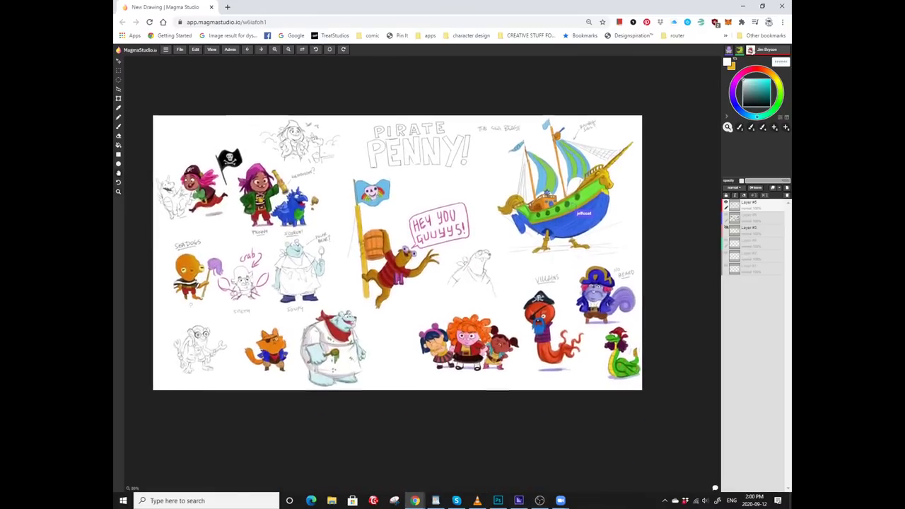
{"action": "scroll", "coordinate": [584, 217], "scroll_direction": "up", "scroll_amount": 1}
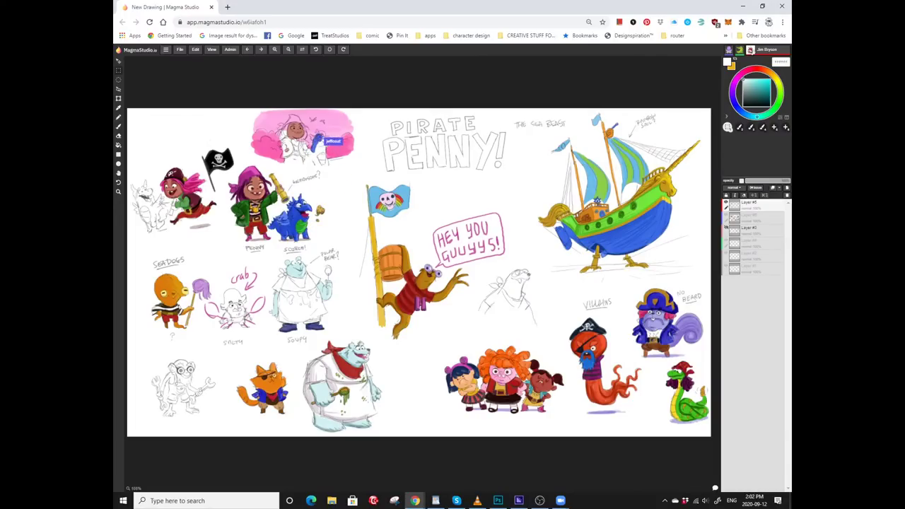
{"action": "key", "text": "alt+Tab"}
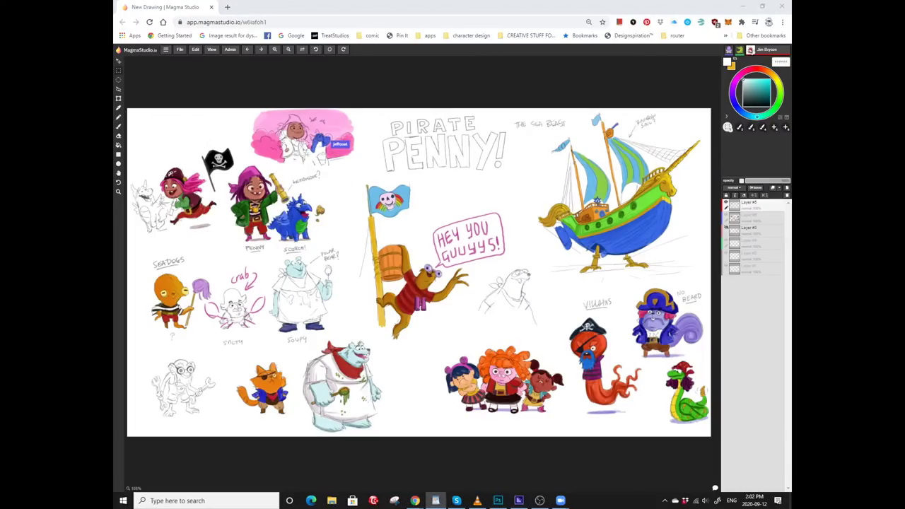
{"action": "key", "text": "alt+Tab"}
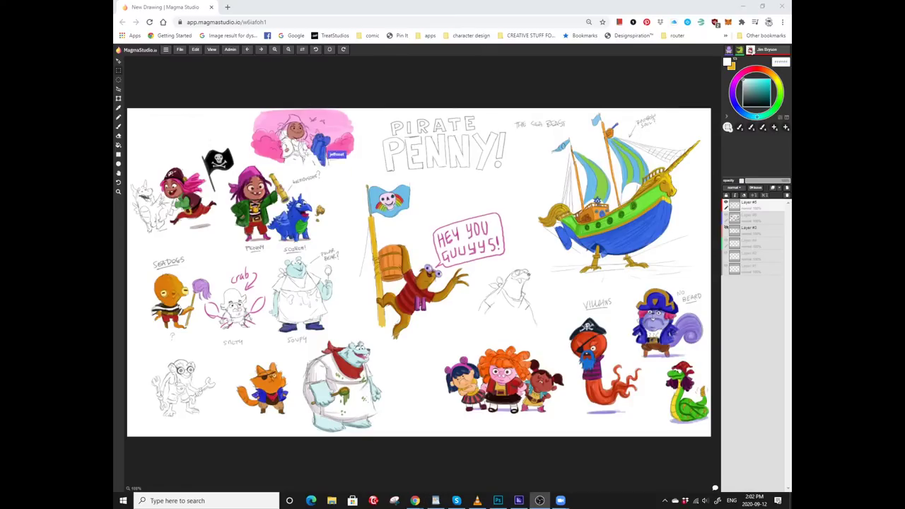
{"action": "key", "text": "alt+Tab"}
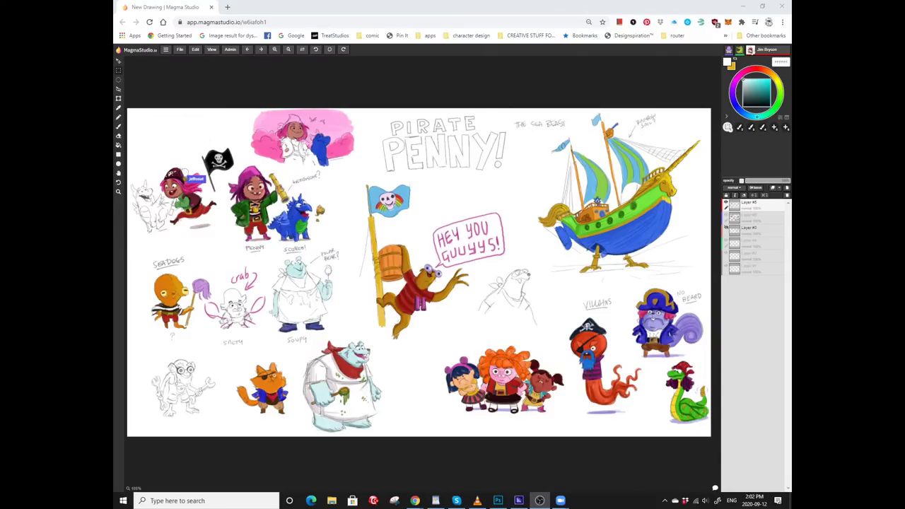
{"action": "key", "text": "alt+Tab"}
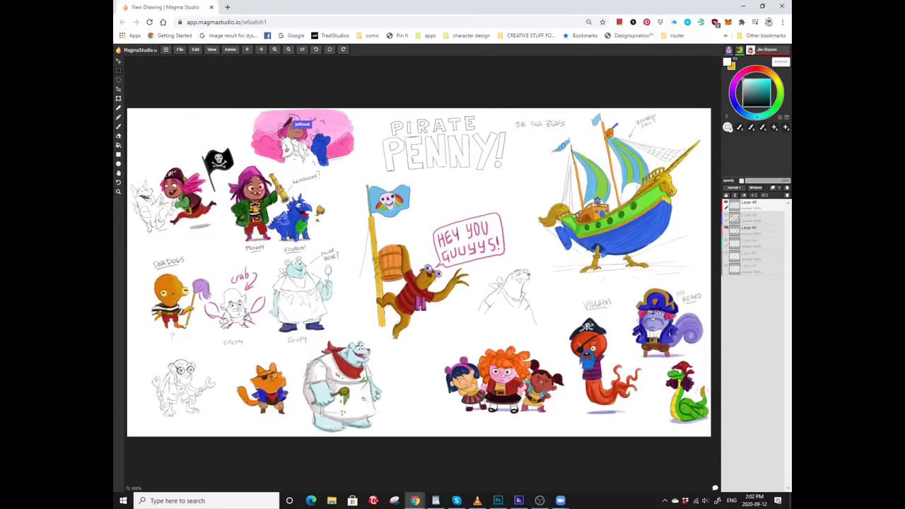
Lasso the whole PIRATE PENNY! lettering and move it slightly left and down.
{"action": "scroll", "coordinate": [362, 86], "scroll_direction": "up", "scroll_amount": 5}
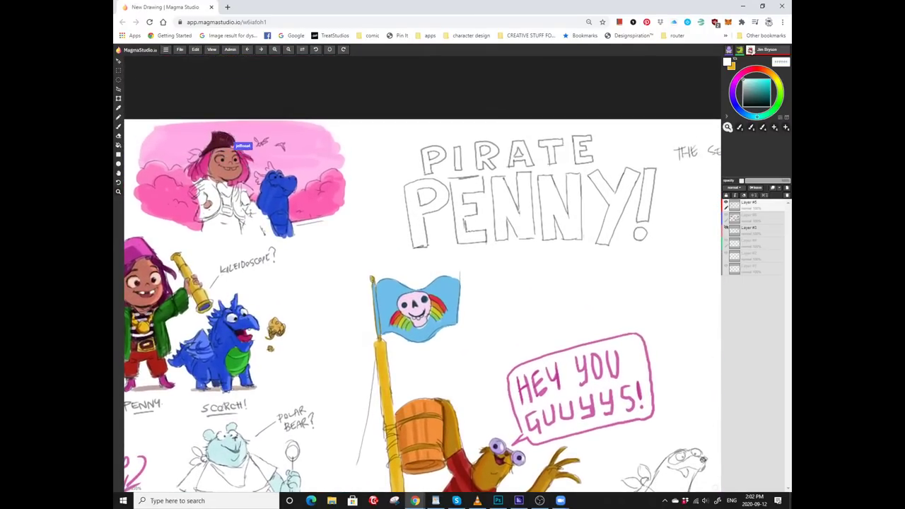
{"action": "left_click_drag", "start_coordinate": [424, 304], "coordinate": [390, 335]}
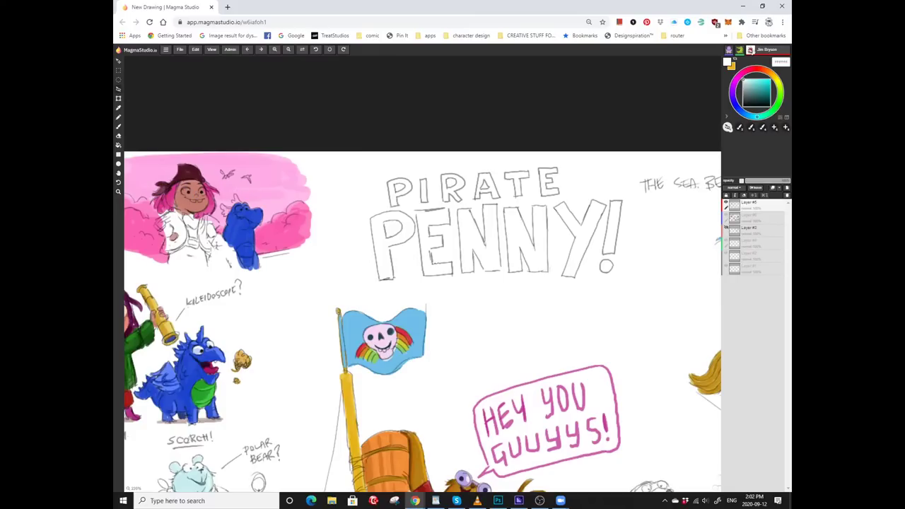
{"action": "mouse_move", "coordinate": [386, 158]}
{"action": "left_mouse_down"}
{"action": "mouse_move", "coordinate": [355, 215]}
{"action": "mouse_move", "coordinate": [396, 289]}
{"action": "mouse_move", "coordinate": [639, 226]}
{"action": "mouse_move", "coordinate": [480, 152]}
{"action": "left_mouse_up"}
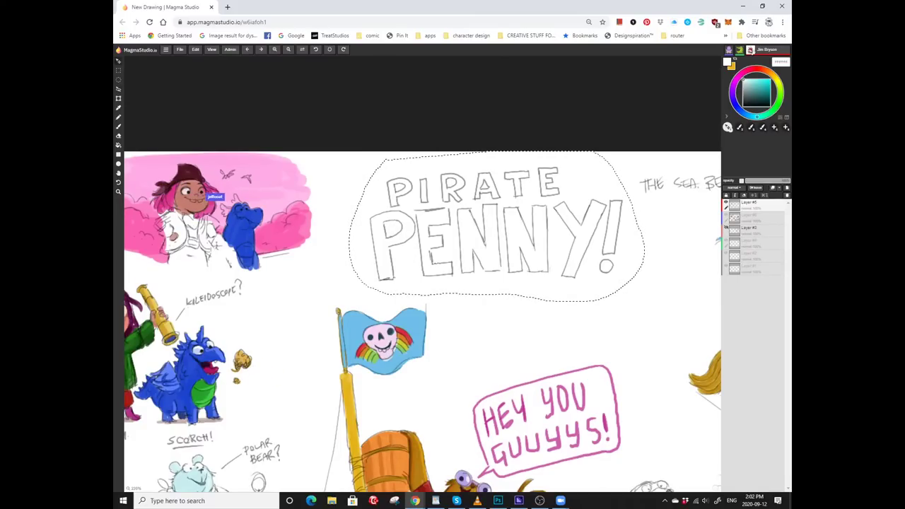
{"action": "left_click_drag", "start_coordinate": [495, 227], "coordinate": [477, 235]}
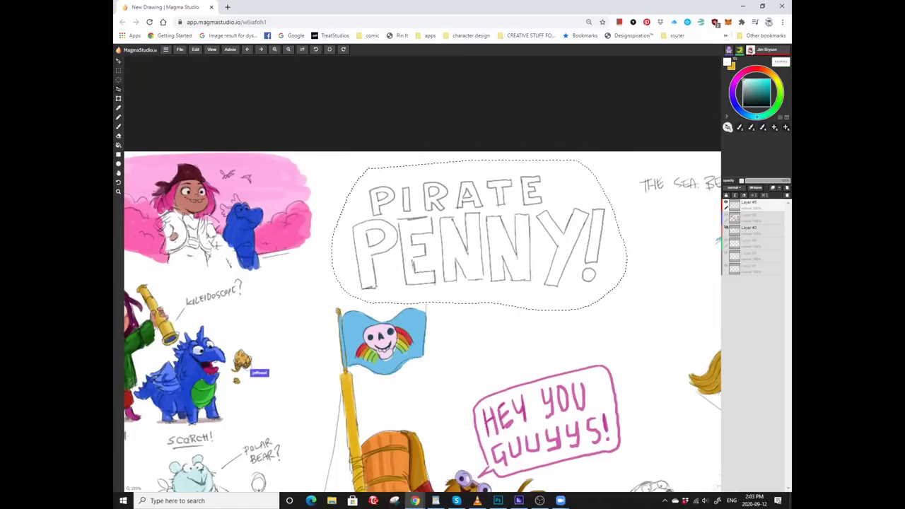
Lasso the skull and rainbow on the flag, copy its line art and place the copy just after the word PIRATE.
{"action": "mouse_move", "coordinate": [385, 323]}
{"action": "left_mouse_down"}
{"action": "mouse_move", "coordinate": [357, 328]}
{"action": "mouse_move", "coordinate": [353, 346]}
{"action": "mouse_move", "coordinate": [375, 366]}
{"action": "mouse_move", "coordinate": [423, 339]}
{"action": "left_mouse_up"}
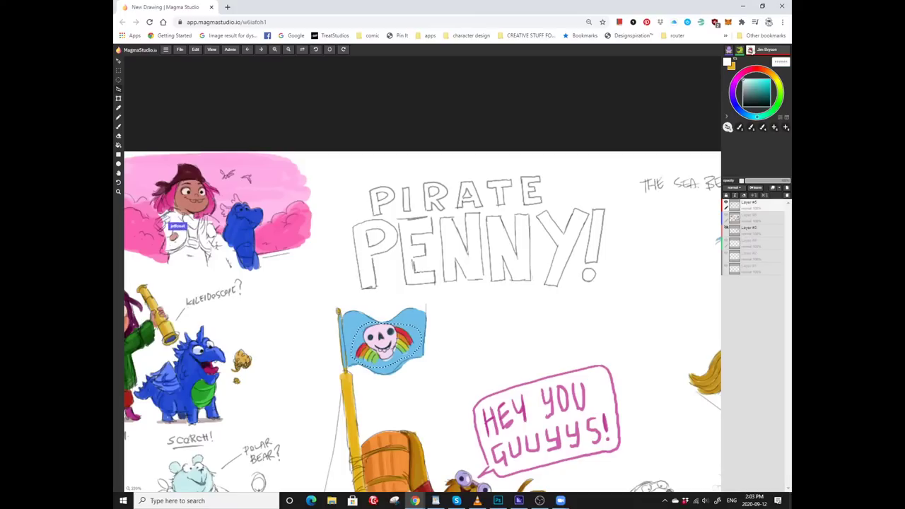
{"action": "key", "text": "ctrl+c"}
{"action": "key", "text": "ctrl+v"}
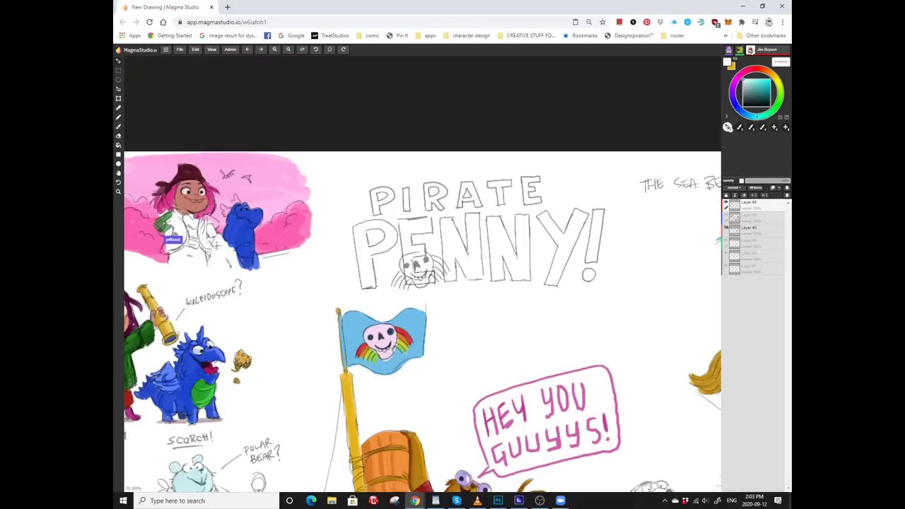
{"action": "left_click_drag", "start_coordinate": [417, 269], "coordinate": [578, 182]}
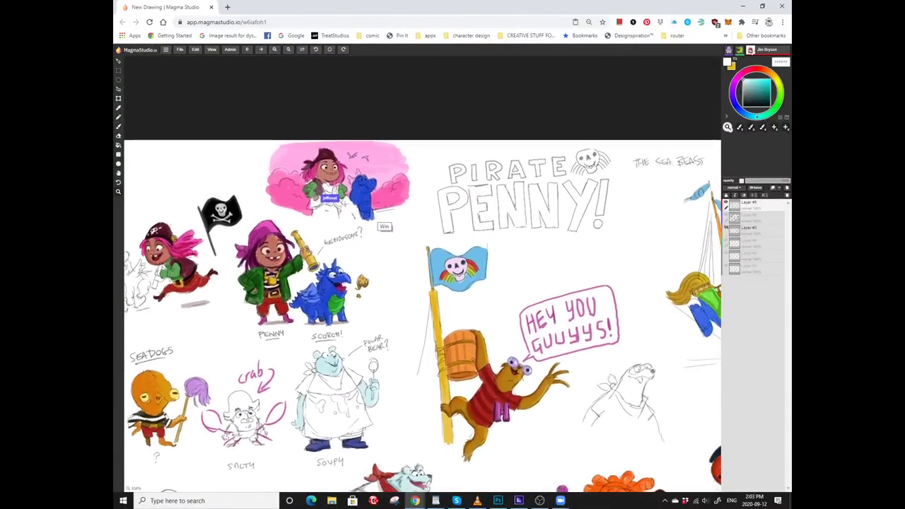
{"action": "key", "text": "super"}
{"action": "key", "text": "super"}
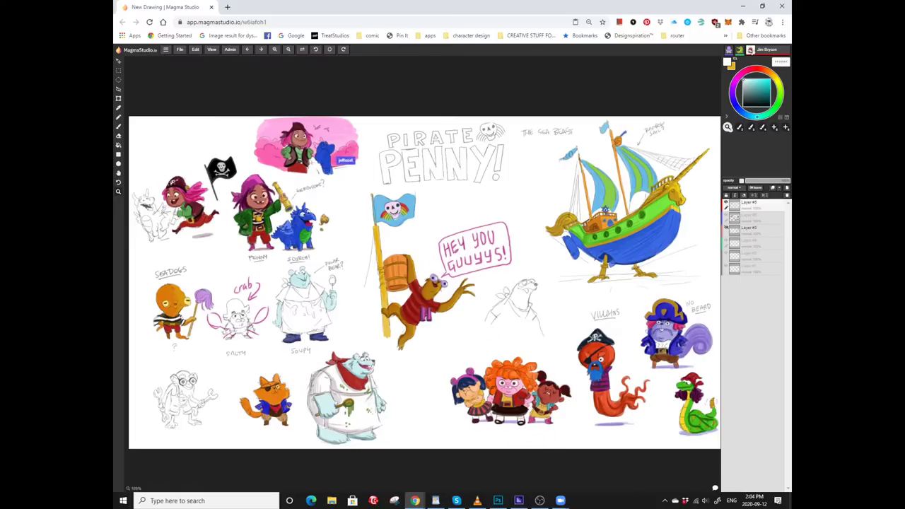
Lasso the PIRATE PENNY! lettering without the skull, move it slightly down and left, and clear the selection.
{"action": "scroll", "coordinate": [441, 162], "scroll_direction": "up", "scroll_amount": 5}
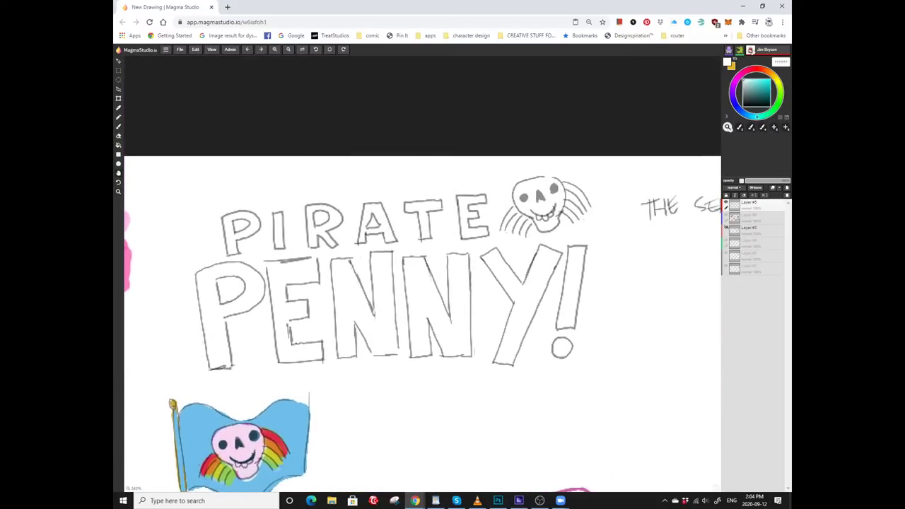
{"action": "mouse_move", "coordinate": [318, 182]}
{"action": "left_mouse_down"}
{"action": "mouse_move", "coordinate": [434, 182]}
{"action": "mouse_move", "coordinate": [495, 202]}
{"action": "mouse_move", "coordinate": [498, 225]}
{"action": "mouse_move", "coordinate": [588, 232]}
{"action": "mouse_move", "coordinate": [487, 404]}
{"action": "mouse_move", "coordinate": [202, 212]}
{"action": "left_mouse_up"}
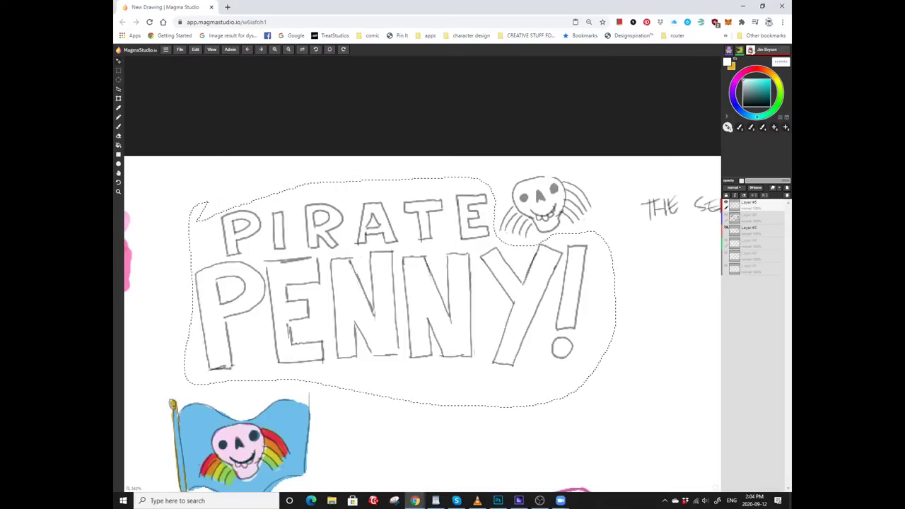
{"action": "left_click_drag", "start_coordinate": [389, 297], "coordinate": [370, 308]}
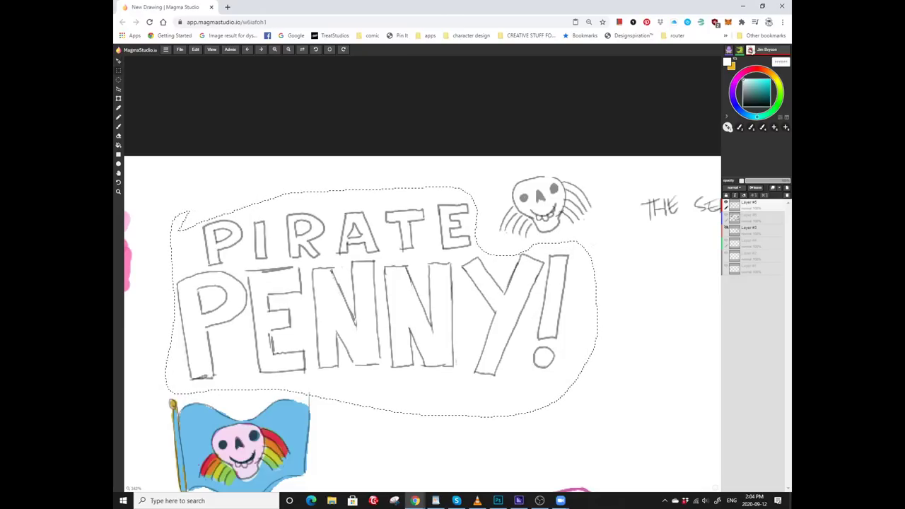
{"action": "key", "text": "ctrl+d"}
Draw two concentric circles around the skull in black with the brush to frame it as a round emblem.
{"action": "key", "text": "b"}
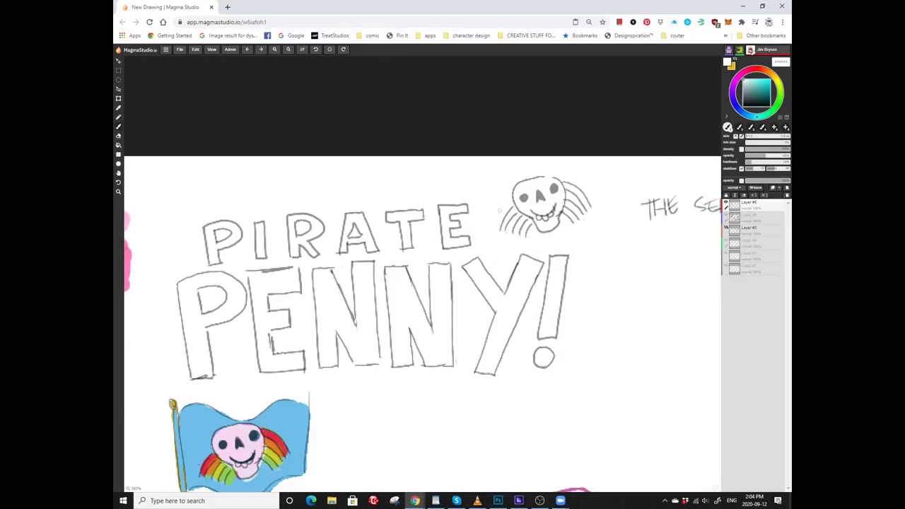
{"action": "left_click", "coordinate": [743, 106]}
{"action": "left_click_drag", "start_coordinate": [493, 196], "coordinate": [496, 233]}
{"action": "left_click_drag", "start_coordinate": [553, 160], "coordinate": [590, 189]}
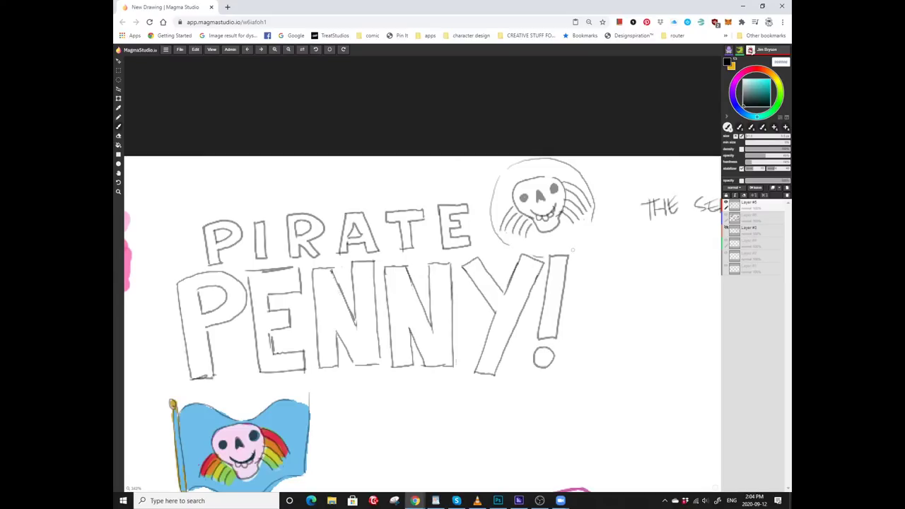
{"action": "left_click_drag", "start_coordinate": [572, 248], "coordinate": [571, 250]}
{"action": "mouse_move", "coordinate": [509, 251]}
{"action": "left_mouse_down"}
{"action": "mouse_move", "coordinate": [492, 228]}
{"action": "mouse_move", "coordinate": [498, 175]}
{"action": "mouse_move", "coordinate": [540, 157]}
{"action": "mouse_move", "coordinate": [590, 188]}
{"action": "mouse_move", "coordinate": [595, 219]}
{"action": "left_mouse_up"}
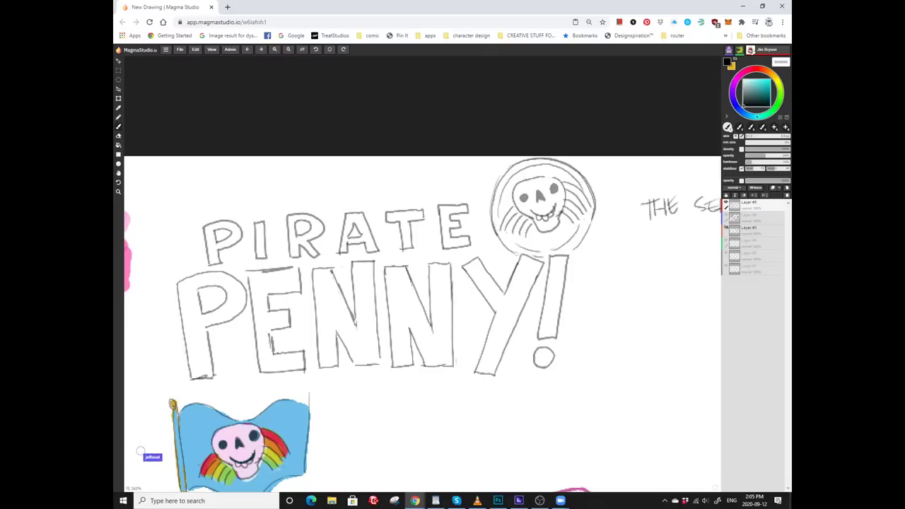
{"action": "mouse_move", "coordinate": [590, 204]}
{"action": "left_mouse_down"}
{"action": "mouse_move", "coordinate": [551, 235]}
{"action": "mouse_move", "coordinate": [536, 280]}
{"action": "left_mouse_up"}
{"action": "key", "text": "b"}
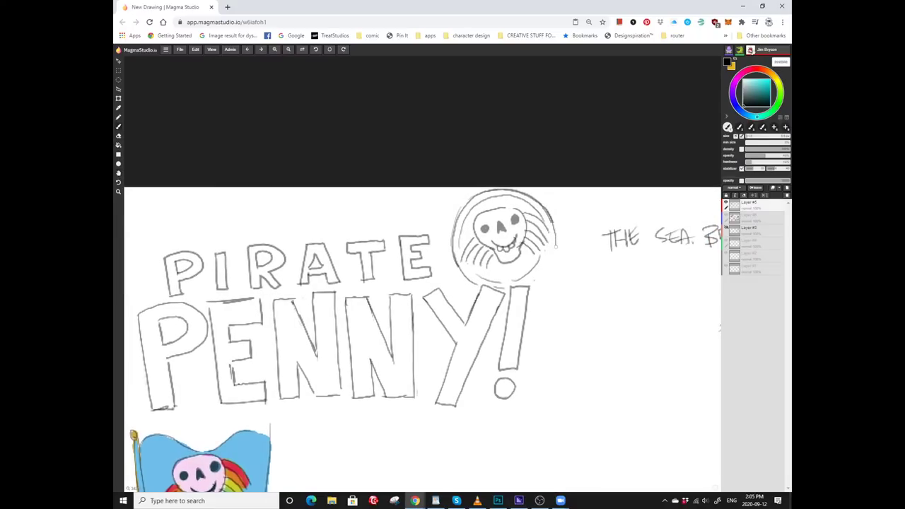
Erase rough lines along the lower part of the skull emblem's ring and redraw its lower-left curve.
{"action": "key", "text": "e"}
{"action": "mouse_move", "coordinate": [516, 274]}
{"action": "left_mouse_down"}
{"action": "mouse_move", "coordinate": [542, 258]}
{"action": "mouse_move", "coordinate": [570, 269]}
{"action": "left_mouse_up"}
{"action": "key", "text": "b"}
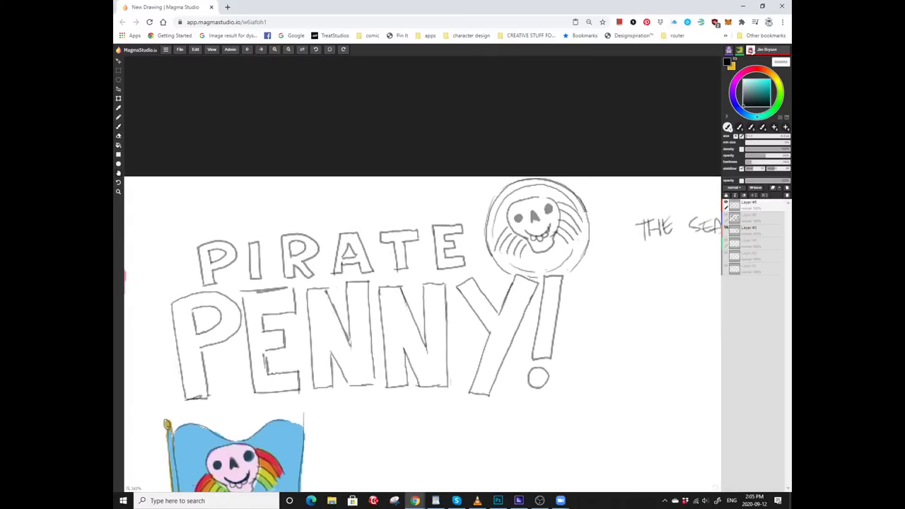
{"action": "left_click_drag", "start_coordinate": [494, 253], "coordinate": [503, 271]}
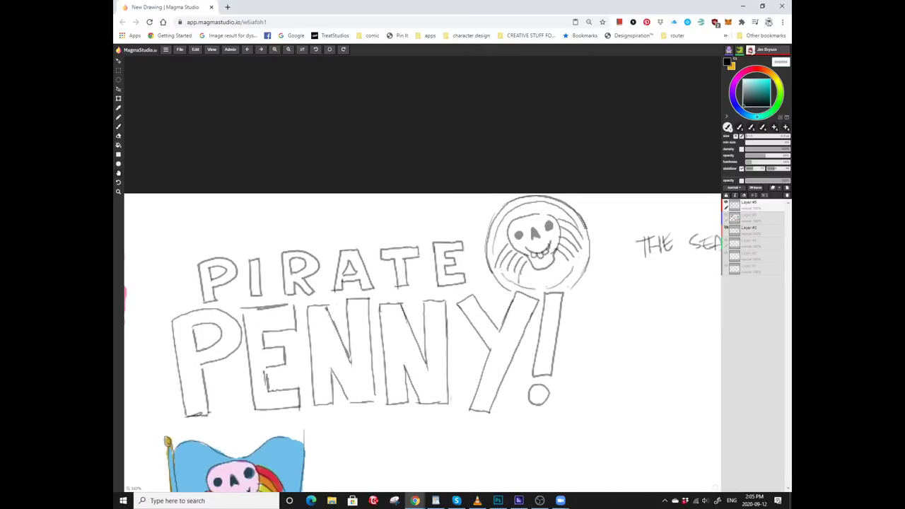
Draw an outer curve along the lower-left side of the round skull emblem to start its coin edge.
{"action": "left_click_drag", "start_coordinate": [424, 304], "coordinate": [392, 305]}
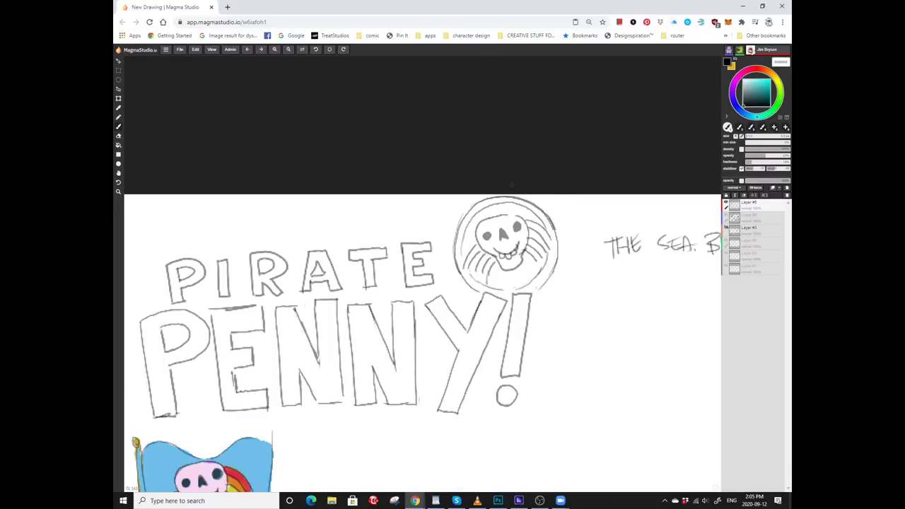
{"action": "mouse_move", "coordinate": [511, 184]}
{"action": "left_mouse_down"}
{"action": "mouse_move", "coordinate": [482, 186]}
{"action": "mouse_move", "coordinate": [494, 170]}
{"action": "mouse_move", "coordinate": [469, 217]}
{"action": "mouse_move", "coordinate": [475, 200]}
{"action": "mouse_move", "coordinate": [486, 257]}
{"action": "left_mouse_up"}
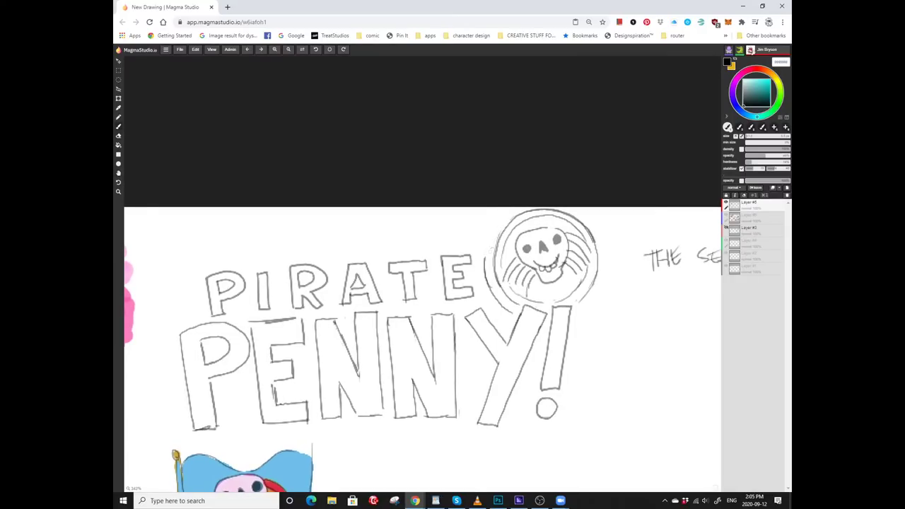
{"action": "left_click_drag", "start_coordinate": [488, 288], "coordinate": [486, 214]}
{"action": "key", "text": "b"}
{"action": "key", "text": "e"}
{"action": "key", "text": "b"}
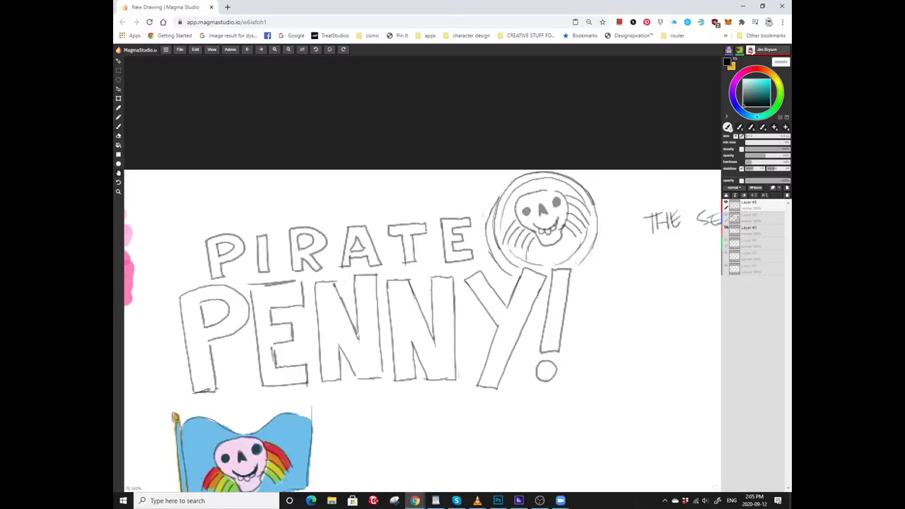
Undo the last stroke, then redraw and darken the coin edge along the emblem's left side.
{"action": "key", "text": "ctrl+z"}
{"action": "mouse_move", "coordinate": [479, 217]}
{"action": "left_mouse_down"}
{"action": "mouse_move", "coordinate": [467, 251]}
{"action": "mouse_move", "coordinate": [480, 231]}
{"action": "left_mouse_up"}
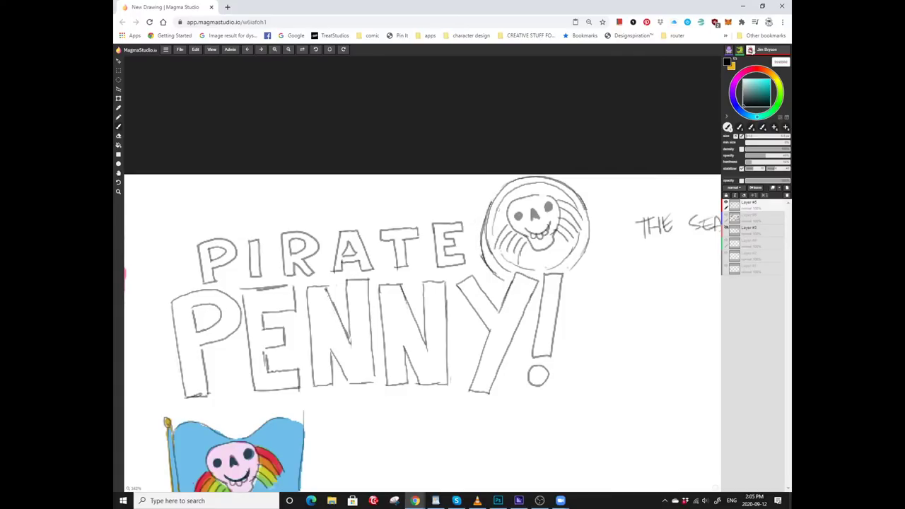
{"action": "left_click_drag", "start_coordinate": [487, 232], "coordinate": [487, 265]}
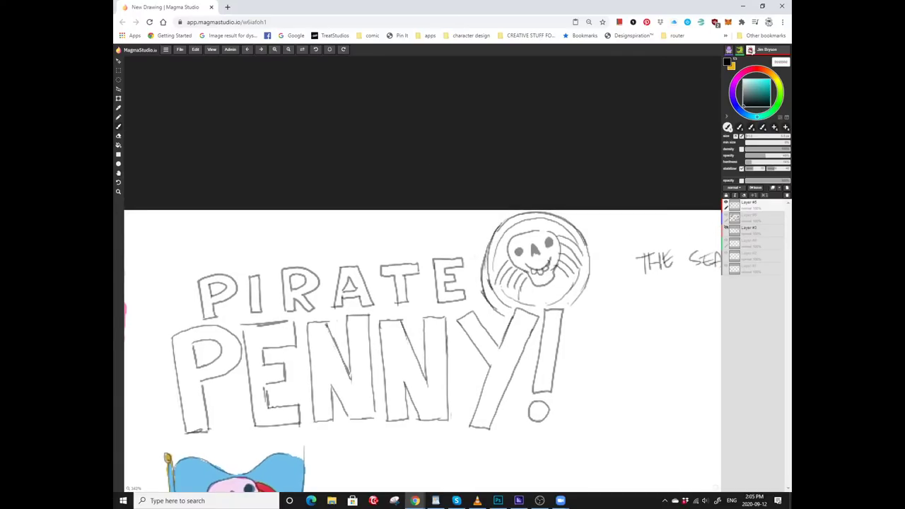
{"action": "left_click_drag", "start_coordinate": [486, 266], "coordinate": [482, 227]}
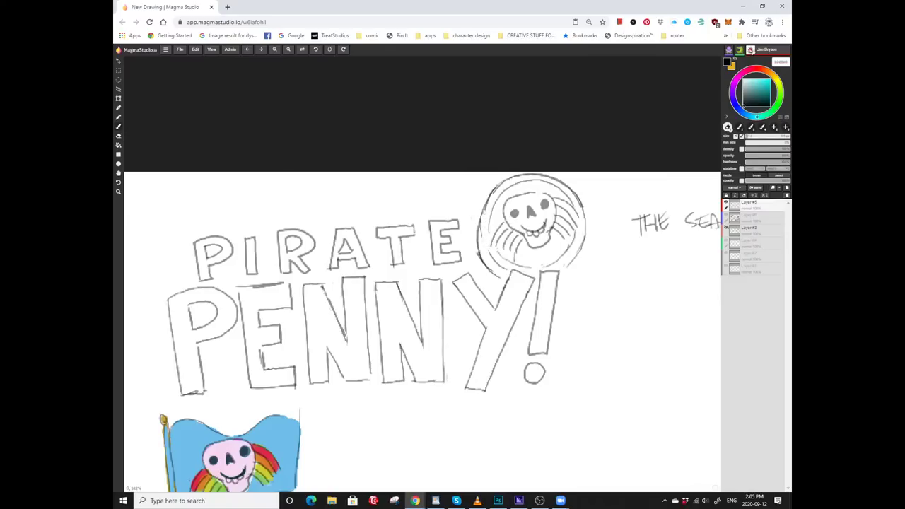
{"action": "left_click_drag", "start_coordinate": [482, 228], "coordinate": [420, 218]}
Draw three five-pointed stars around the skull emblem and add short shading lines to its lower-left edge.
{"action": "left_click_drag", "start_coordinate": [525, 215], "coordinate": [533, 203]}
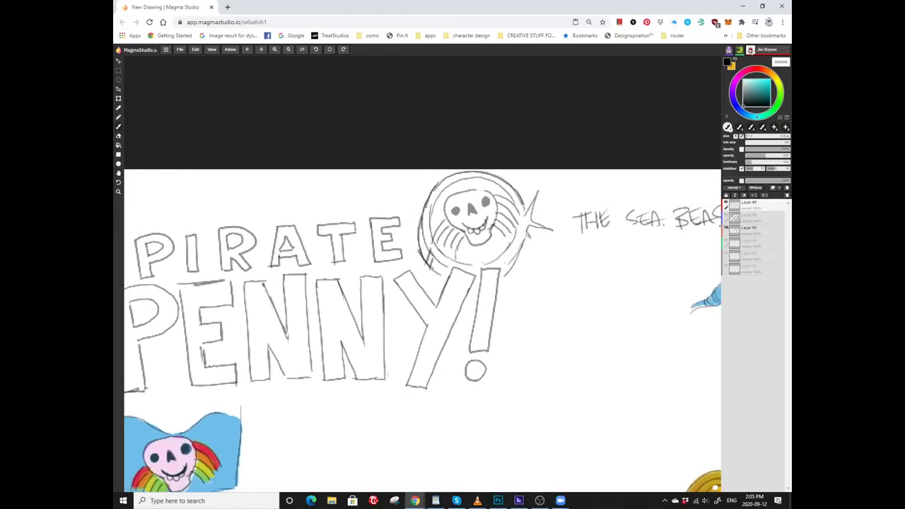
{"action": "left_click_drag", "start_coordinate": [424, 283], "coordinate": [435, 245]}
{"action": "mouse_move", "coordinate": [547, 243]}
{"action": "left_mouse_down"}
{"action": "mouse_move", "coordinate": [543, 214]}
{"action": "mouse_move", "coordinate": [541, 258]}
{"action": "mouse_move", "coordinate": [547, 243]}
{"action": "mouse_move", "coordinate": [556, 248]}
{"action": "left_mouse_up"}
{"action": "left_click_drag", "start_coordinate": [416, 152], "coordinate": [458, 162]}
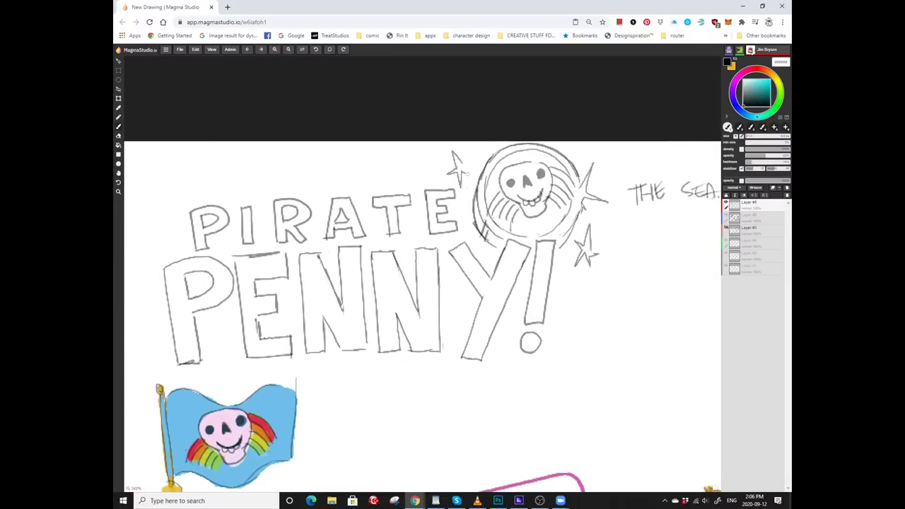
Sketch downward block-depth lines beneath the P, the E, the first N and the exclamation dot of PENNY!
{"action": "scroll", "coordinate": [468, 162], "scroll_direction": "down", "scroll_amount": 1}
{"action": "left_click_drag", "start_coordinate": [221, 253], "coordinate": [261, 220]}
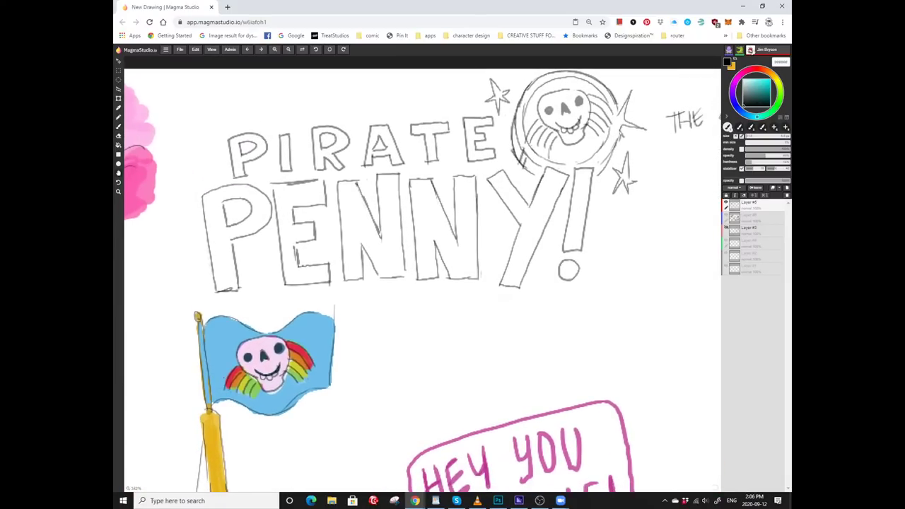
{"action": "mouse_move", "coordinate": [578, 272]}
{"action": "left_mouse_down"}
{"action": "mouse_move", "coordinate": [557, 311]}
{"action": "mouse_move", "coordinate": [603, 291]}
{"action": "left_mouse_up"}
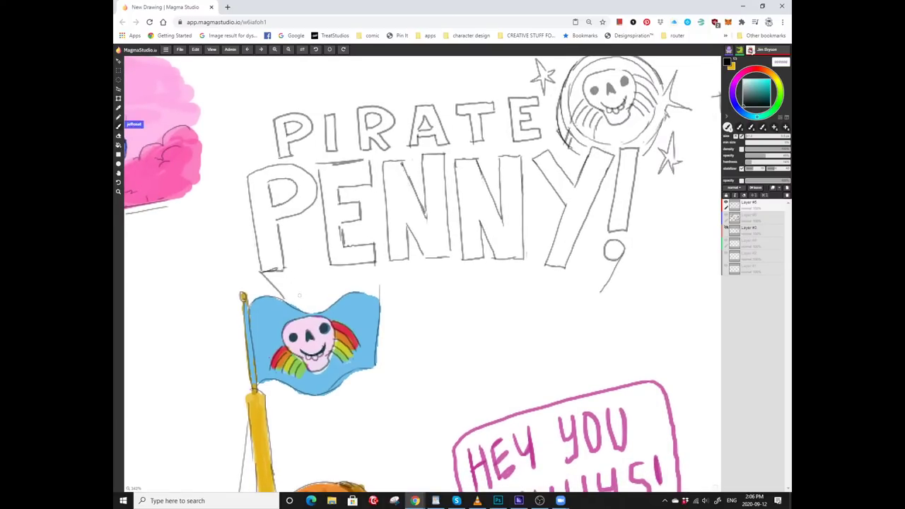
{"action": "mouse_move", "coordinate": [309, 311]}
{"action": "left_mouse_down"}
{"action": "mouse_move", "coordinate": [308, 277]}
{"action": "mouse_move", "coordinate": [326, 268]}
{"action": "mouse_move", "coordinate": [339, 286]}
{"action": "mouse_move", "coordinate": [391, 273]}
{"action": "mouse_move", "coordinate": [398, 317]}
{"action": "mouse_move", "coordinate": [417, 312]}
{"action": "mouse_move", "coordinate": [415, 287]}
{"action": "mouse_move", "coordinate": [424, 313]}
{"action": "mouse_move", "coordinate": [446, 314]}
{"action": "mouse_move", "coordinate": [447, 286]}
{"action": "left_mouse_up"}
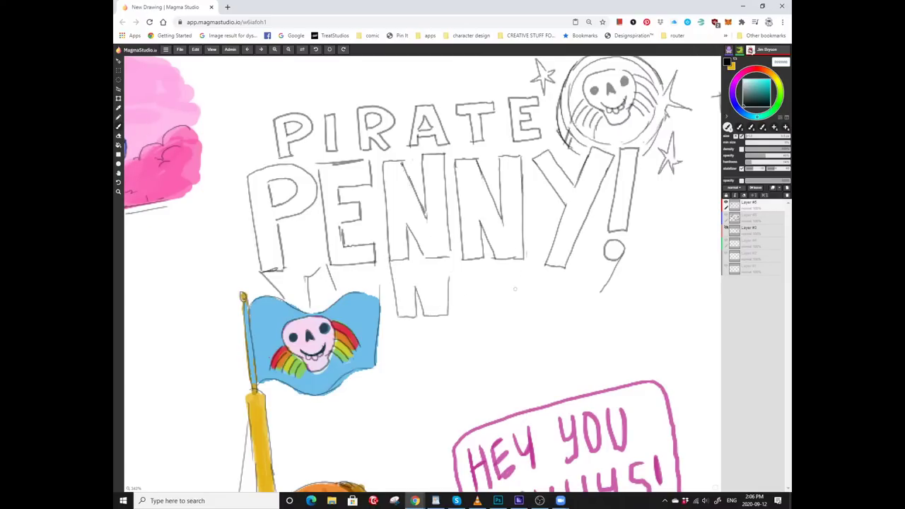
Draw slanted depth lines beneath the Y and close the rounded extrusion below the exclamation dot.
{"action": "left_click_drag", "start_coordinate": [526, 259], "coordinate": [505, 306]}
{"action": "left_click_drag", "start_coordinate": [563, 266], "coordinate": [540, 313]}
{"action": "scroll", "coordinate": [540, 313], "scroll_direction": "right", "scroll_amount": 2}
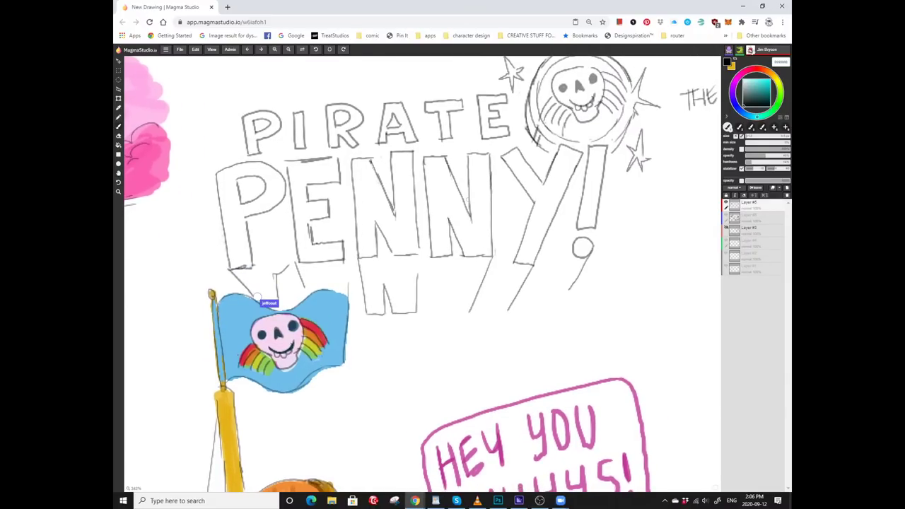
{"action": "left_click_drag", "start_coordinate": [584, 263], "coordinate": [564, 301]}
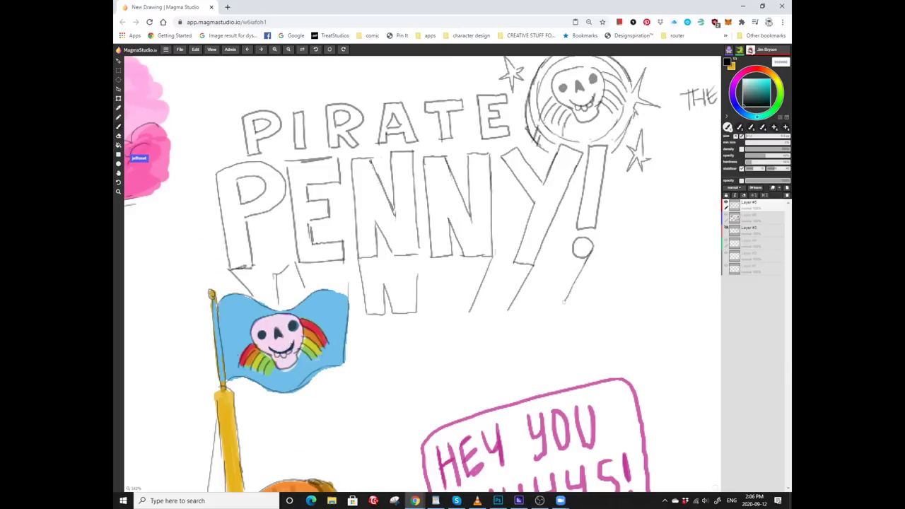
{"action": "scroll", "coordinate": [563, 301], "scroll_direction": "left", "scroll_amount": 2}
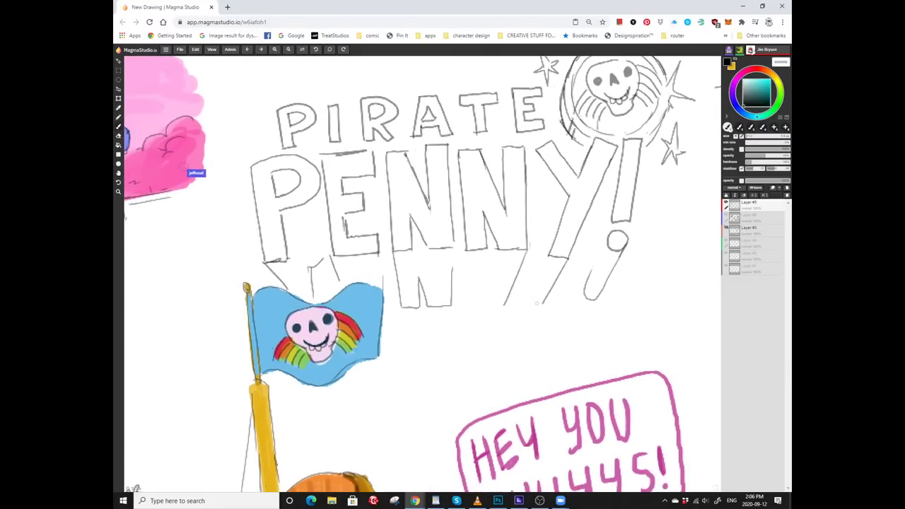
{"action": "scroll", "coordinate": [527, 291], "scroll_direction": "up", "scroll_amount": 2}
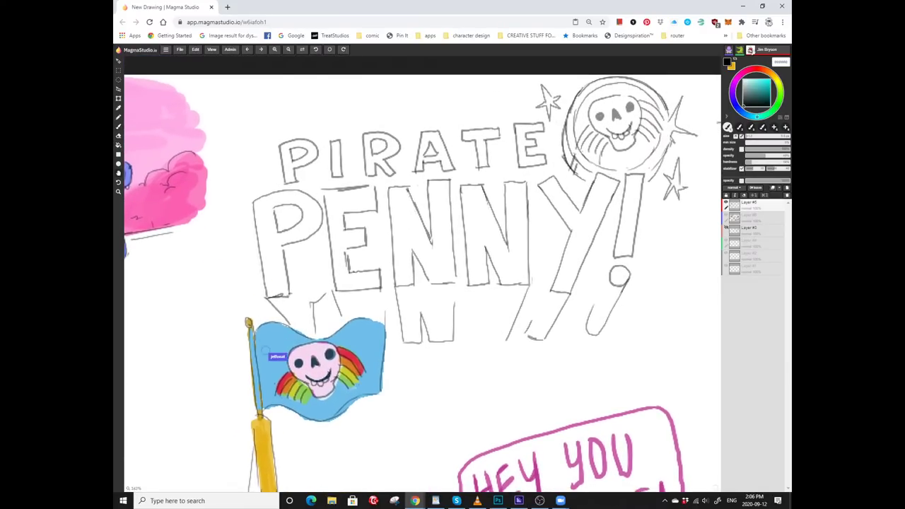
Draw the downward block depth beneath the second N of PENNY.
{"action": "scroll", "coordinate": [527, 292], "scroll_direction": "down", "scroll_amount": 2}
{"action": "scroll", "coordinate": [526, 292], "scroll_direction": "left", "scroll_amount": 2}
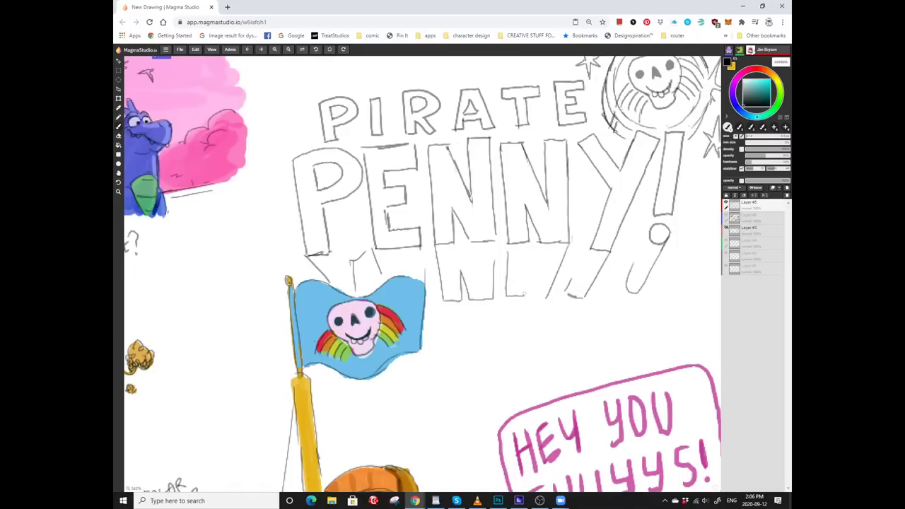
{"action": "scroll", "coordinate": [526, 292], "scroll_direction": "up", "scroll_amount": 2}
{"action": "scroll", "coordinate": [527, 292], "scroll_direction": "right", "scroll_amount": 2}
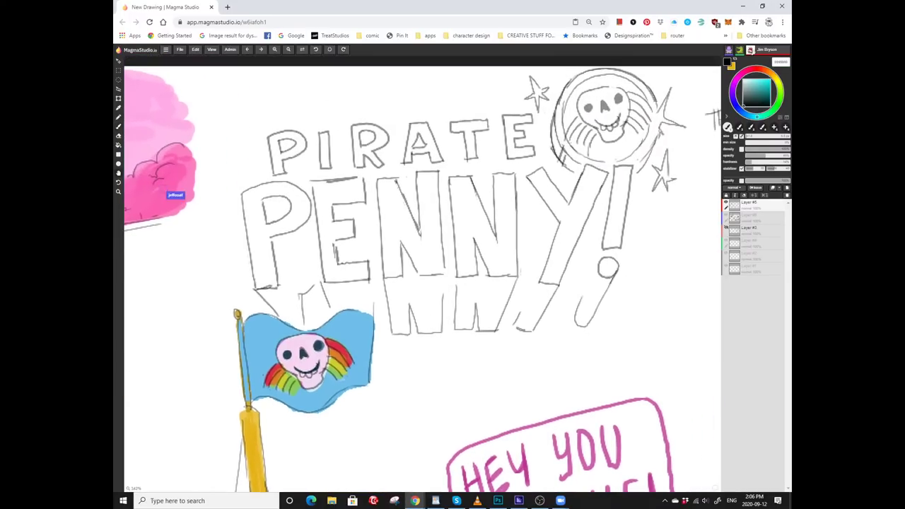
Add depth lines beside the I, T and E of the word PIRATE.
{"action": "scroll", "coordinate": [446, 121], "scroll_direction": "left", "scroll_amount": 2}
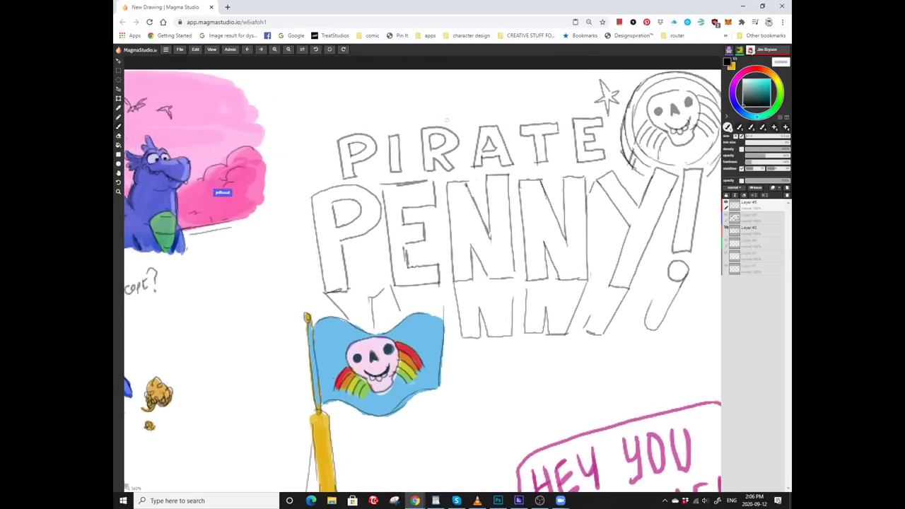
{"action": "scroll", "coordinate": [370, 154], "scroll_direction": "right", "scroll_amount": 2}
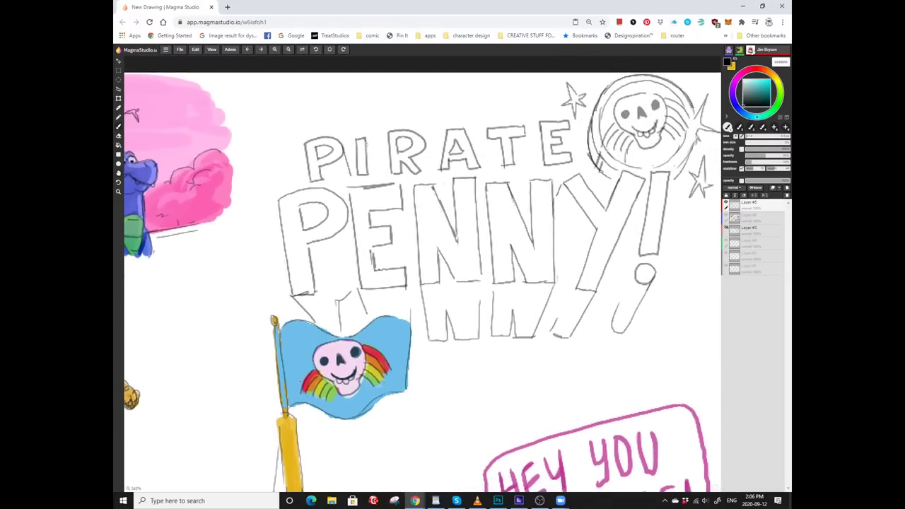
{"action": "scroll", "coordinate": [442, 121], "scroll_direction": "down", "scroll_amount": 1}
{"action": "scroll", "coordinate": [442, 121], "scroll_direction": "right", "scroll_amount": 1}
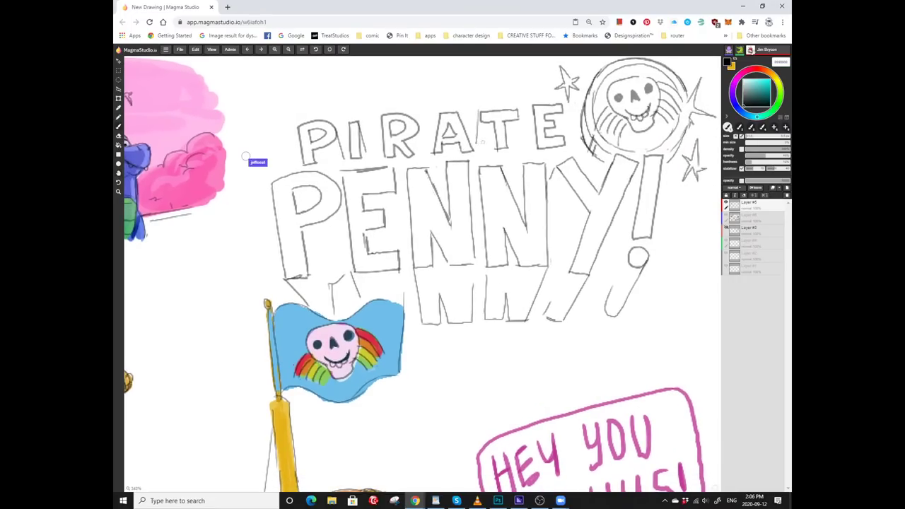
{"action": "scroll", "coordinate": [422, 273], "scroll_direction": "right", "scroll_amount": 2}
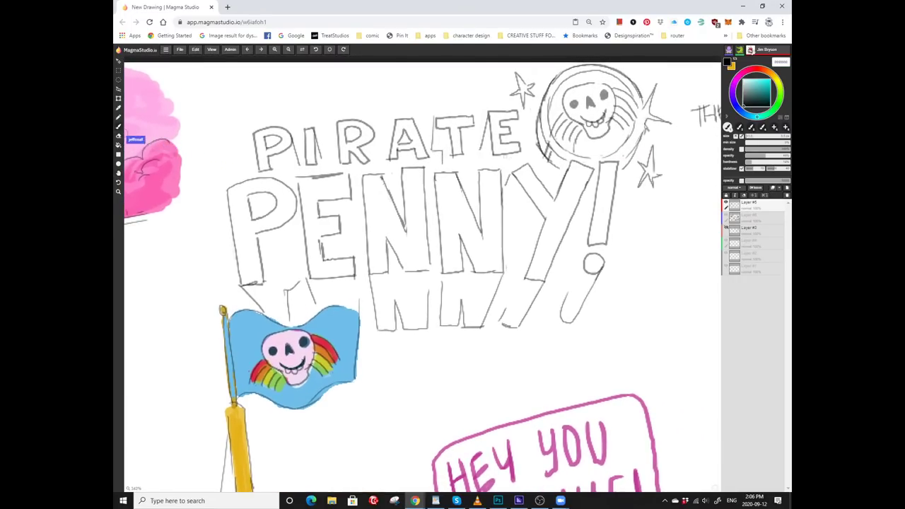
Add more block-depth lines to the letters of PIRATE and inside the P and E of PENNY.
{"action": "scroll", "coordinate": [422, 273], "scroll_direction": "down", "scroll_amount": 3}
{"action": "scroll", "coordinate": [422, 273], "scroll_direction": "left", "scroll_amount": 3}
{"action": "mouse_move", "coordinate": [458, 260]}
{"action": "left_mouse_down"}
{"action": "mouse_move", "coordinate": [496, 250]}
{"action": "mouse_move", "coordinate": [508, 280]}
{"action": "mouse_move", "coordinate": [535, 243]}
{"action": "left_mouse_up"}
{"action": "left_click_drag", "start_coordinate": [464, 250], "coordinate": [469, 220]}
{"action": "mouse_move", "coordinate": [442, 144]}
{"action": "left_mouse_down"}
{"action": "mouse_move", "coordinate": [445, 196]}
{"action": "mouse_move", "coordinate": [464, 248]}
{"action": "mouse_move", "coordinate": [410, 261]}
{"action": "mouse_move", "coordinate": [357, 259]}
{"action": "left_mouse_up"}
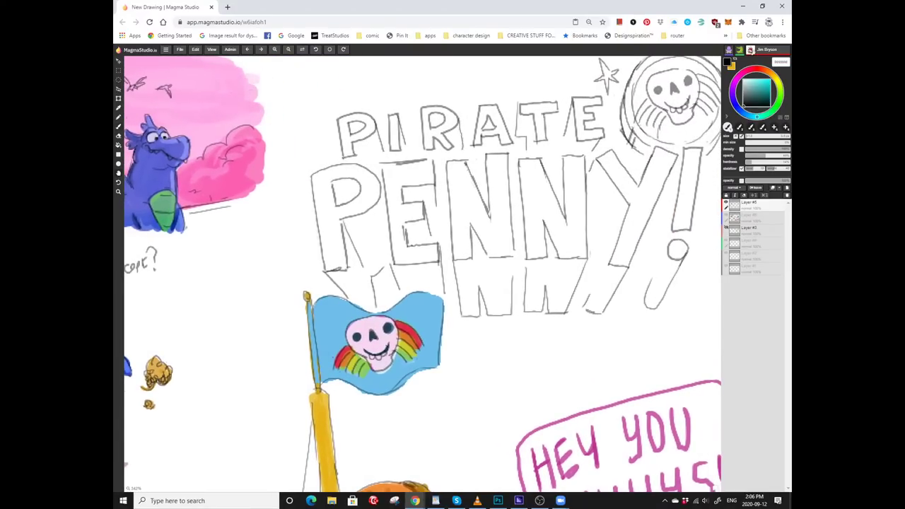
Add depth lines beside the E and in the gap between the second N and the Y of PENNY.
{"action": "left_click_drag", "start_coordinate": [179, 287], "coordinate": [196, 279]}
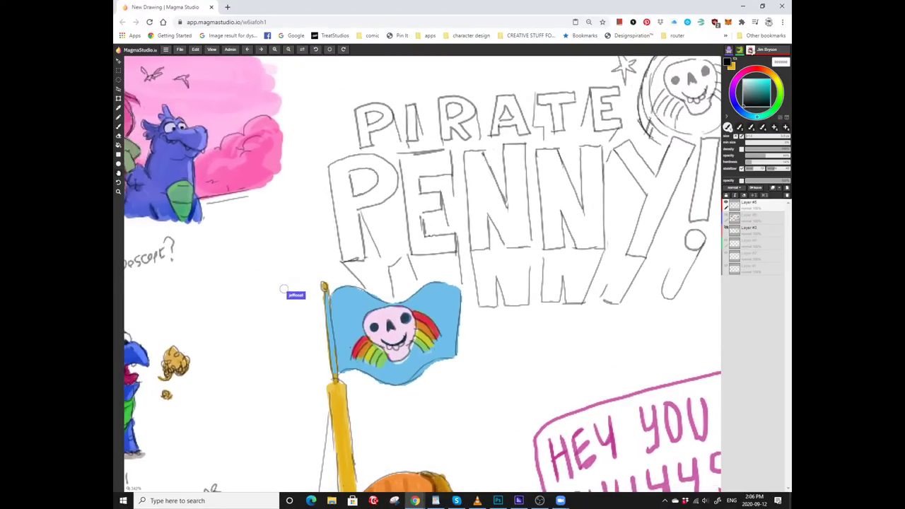
{"action": "left_click_drag", "start_coordinate": [282, 290], "coordinate": [322, 286]}
{"action": "left_click_drag", "start_coordinate": [331, 339], "coordinate": [199, 331]}
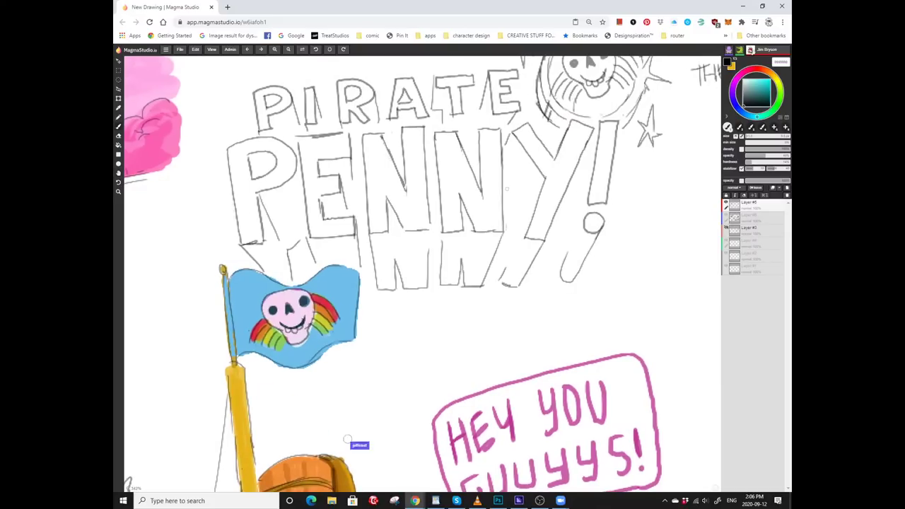
{"action": "left_click_drag", "start_coordinate": [503, 271], "coordinate": [475, 244]}
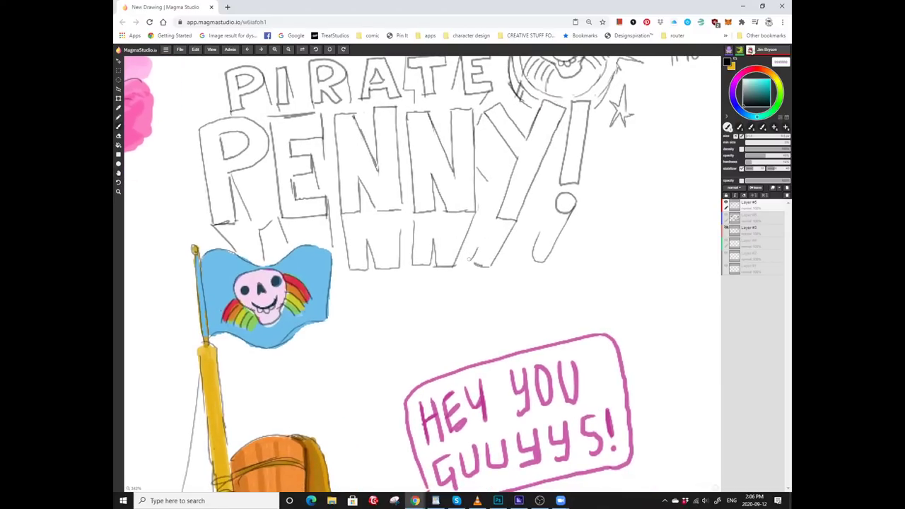
Erase and redraw the left side of the exclamation dot's extrusion, and add depth lines below the exclamation bar.
{"action": "left_click_drag", "start_coordinate": [531, 258], "coordinate": [485, 308]}
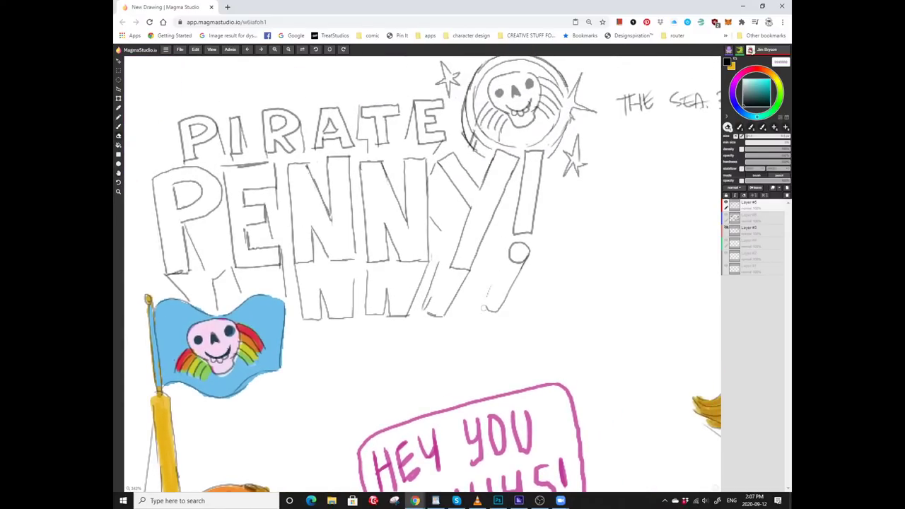
{"action": "key", "text": "b"}
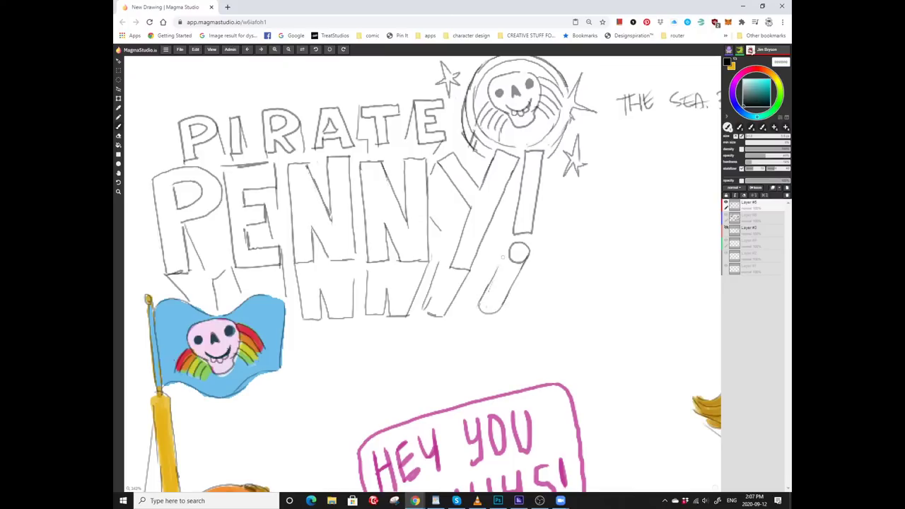
{"action": "scroll", "coordinate": [422, 273], "scroll_direction": "up", "scroll_amount": 1}
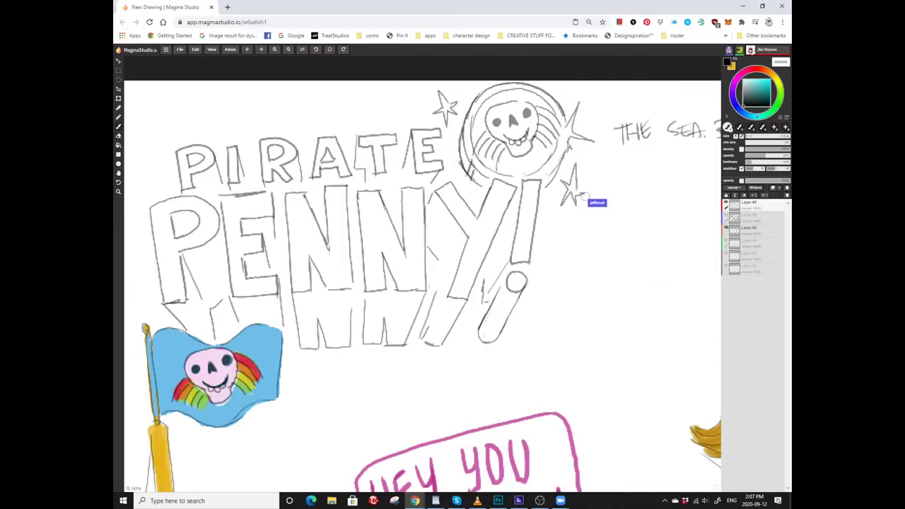
Draw a star above the T of PIRATE and another one beside the exclamation dot.
{"action": "scroll", "coordinate": [586, 199], "scroll_direction": "up", "scroll_amount": 2}
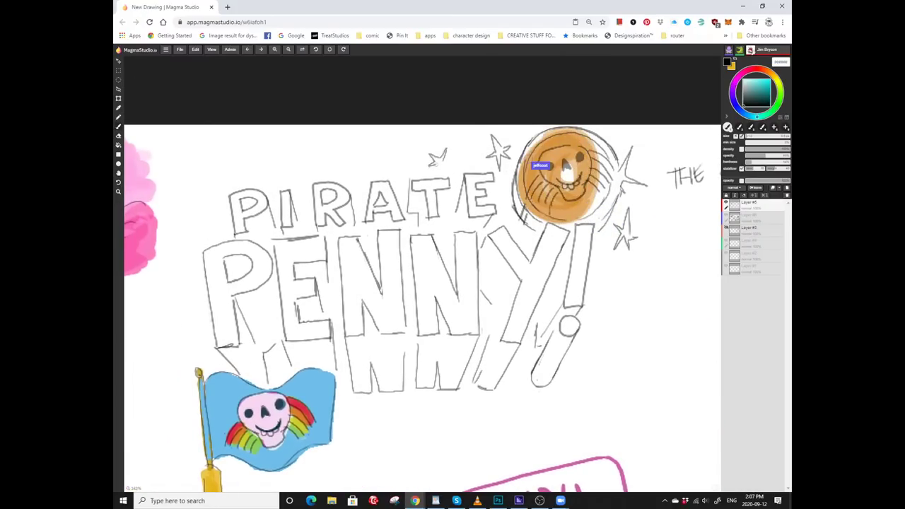
{"action": "scroll", "coordinate": [588, 282], "scroll_direction": "down", "scroll_amount": 2}
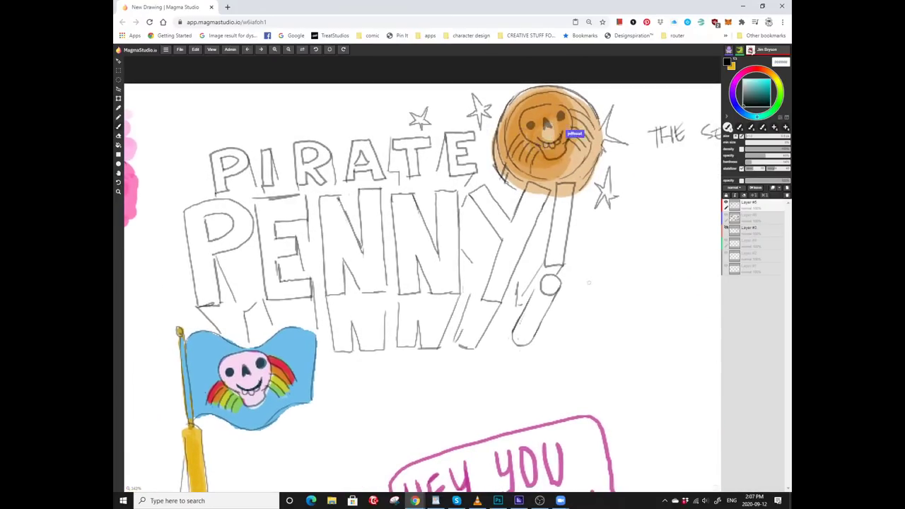
{"action": "mouse_move", "coordinate": [574, 273]}
{"action": "left_mouse_down"}
{"action": "mouse_move", "coordinate": [564, 298]}
{"action": "mouse_move", "coordinate": [587, 302]}
{"action": "left_mouse_up"}
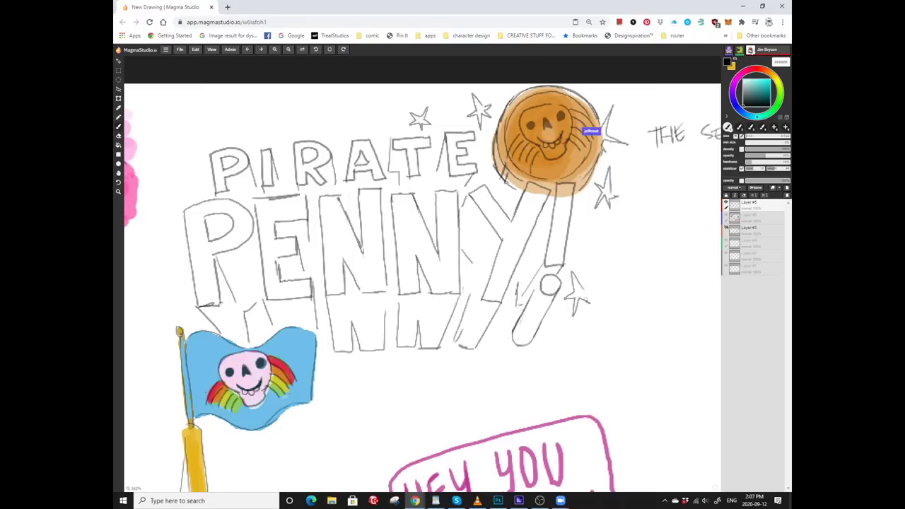
Draw two stars before the title, one beside the word PIRATE and one beside the P of PENNY.
{"action": "scroll", "coordinate": [422, 287], "scroll_direction": "left", "scroll_amount": 2}
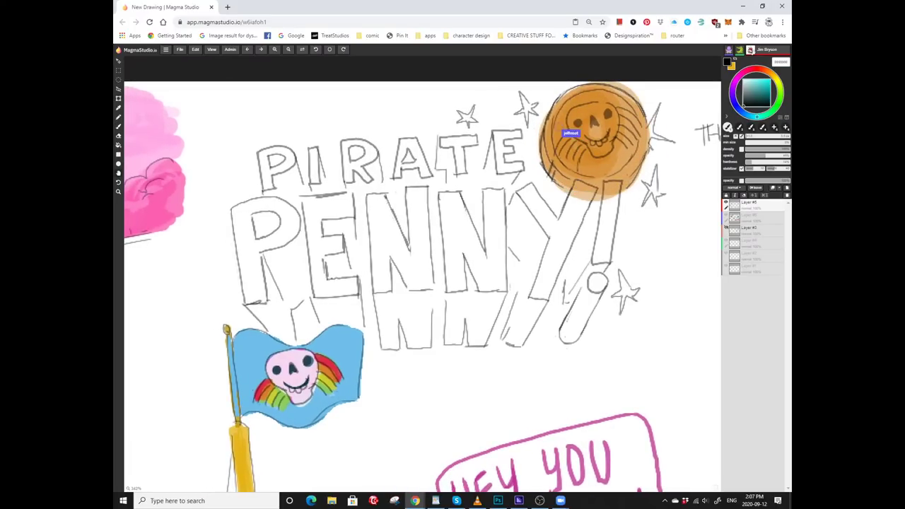
{"action": "scroll", "coordinate": [422, 282], "scroll_direction": "left", "scroll_amount": 1}
{"action": "mouse_move", "coordinate": [249, 117]}
{"action": "left_mouse_down"}
{"action": "mouse_move", "coordinate": [246, 147]}
{"action": "mouse_move", "coordinate": [261, 154]}
{"action": "left_mouse_up"}
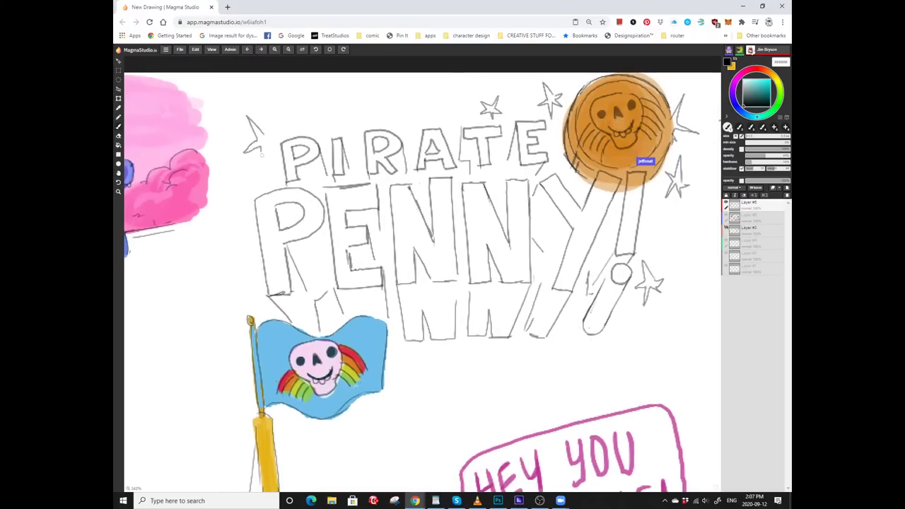
{"action": "scroll", "coordinate": [252, 162], "scroll_direction": "left", "scroll_amount": 1}
{"action": "scroll", "coordinate": [252, 162], "scroll_direction": "down", "scroll_amount": 1}
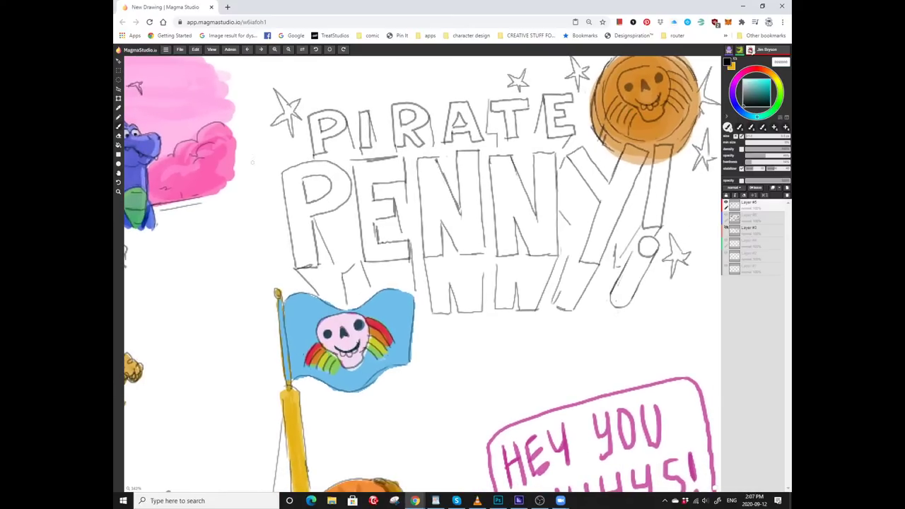
{"action": "mouse_move", "coordinate": [265, 181]}
{"action": "left_mouse_down"}
{"action": "mouse_move", "coordinate": [245, 201]}
{"action": "mouse_move", "coordinate": [258, 195]}
{"action": "mouse_move", "coordinate": [269, 216]}
{"action": "mouse_move", "coordinate": [280, 194]}
{"action": "left_mouse_up"}
{"action": "scroll", "coordinate": [422, 273], "scroll_direction": "left", "scroll_amount": 1}
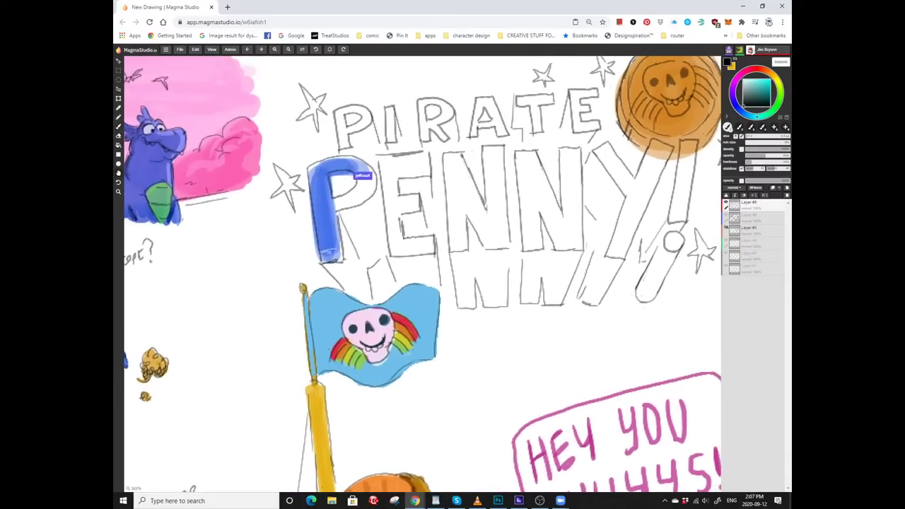
Draw a small star above the P of PIRATE and another one on the outer side of the star below the coin emblem.
{"action": "scroll", "coordinate": [422, 273], "scroll_direction": "up", "scroll_amount": 1}
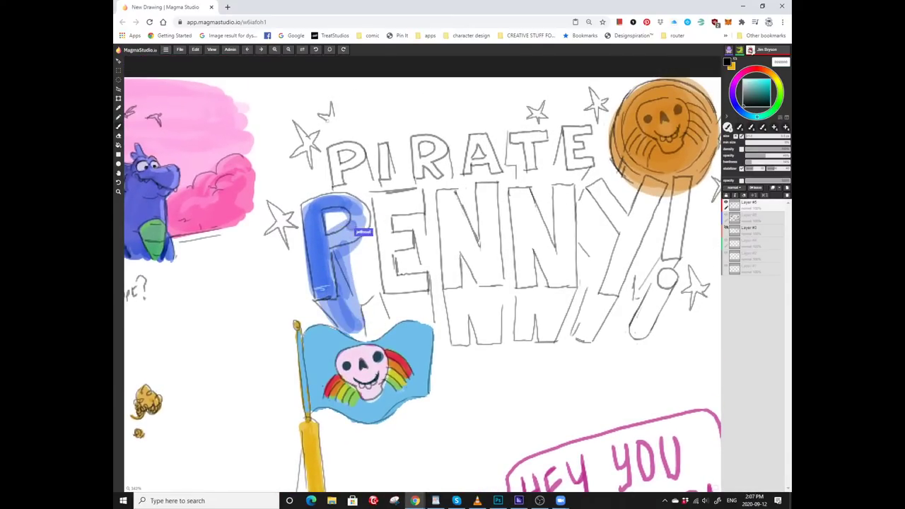
{"action": "left_click_drag", "start_coordinate": [321, 129], "coordinate": [342, 114]}
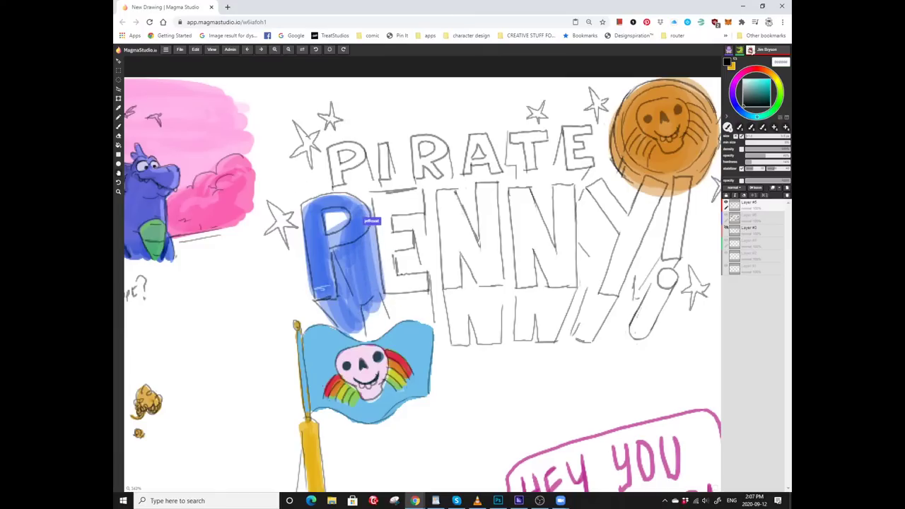
{"action": "scroll", "coordinate": [422, 274], "scroll_direction": "down", "scroll_amount": 2}
{"action": "scroll", "coordinate": [422, 273], "scroll_direction": "left", "scroll_amount": 1}
{"action": "scroll", "coordinate": [422, 273], "scroll_direction": "up", "scroll_amount": 3}
{"action": "scroll", "coordinate": [422, 273], "scroll_direction": "right", "scroll_amount": 3}
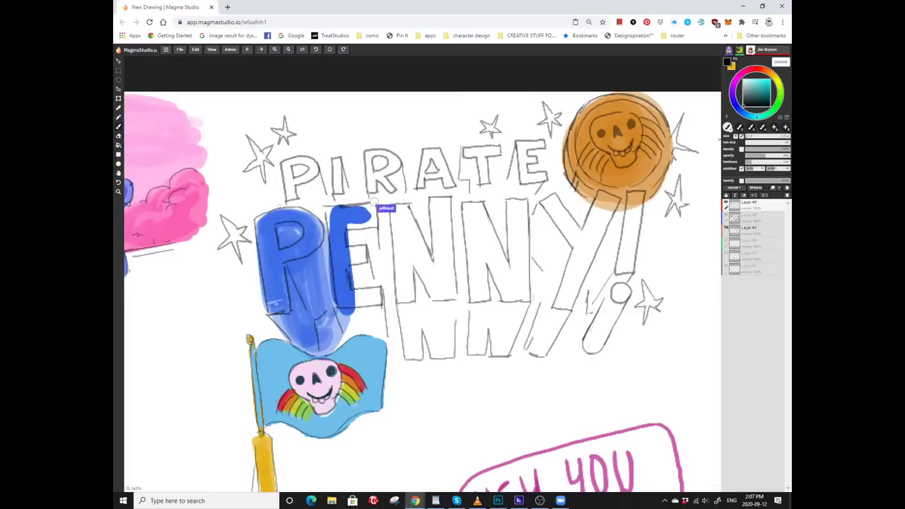
{"action": "scroll", "coordinate": [594, 301], "scroll_direction": "down", "scroll_amount": 2}
{"action": "scroll", "coordinate": [595, 300], "scroll_direction": "right", "scroll_amount": 3}
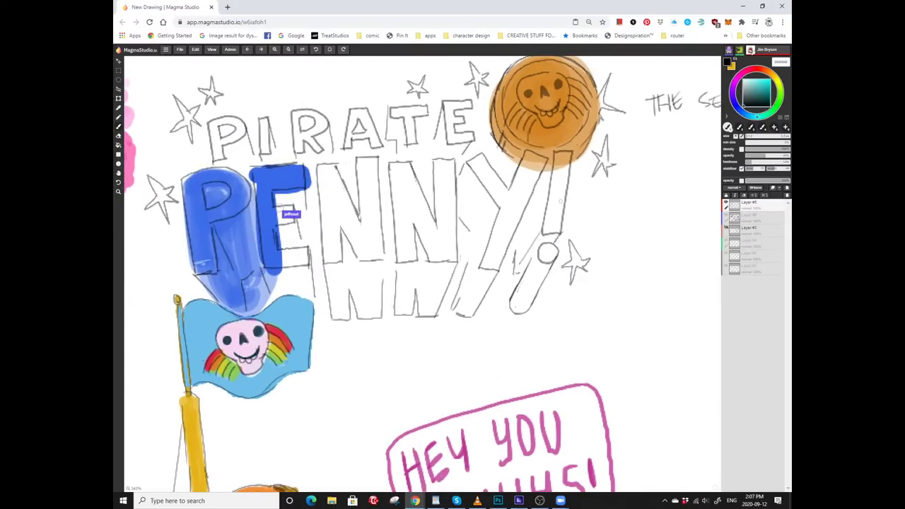
{"action": "scroll", "coordinate": [594, 301], "scroll_direction": "up", "scroll_amount": 2}
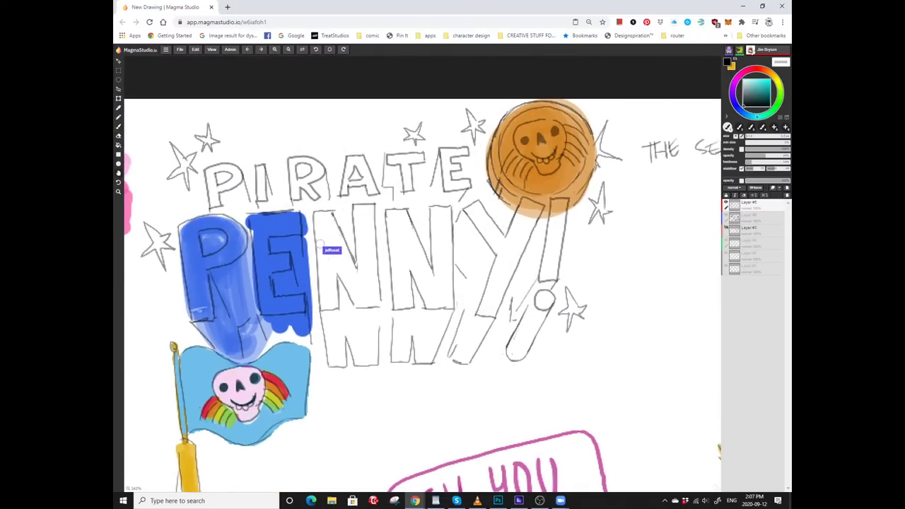
{"action": "scroll", "coordinate": [595, 301], "scroll_direction": "up", "scroll_amount": 1}
{"action": "scroll", "coordinate": [595, 301], "scroll_direction": "right", "scroll_amount": 1}
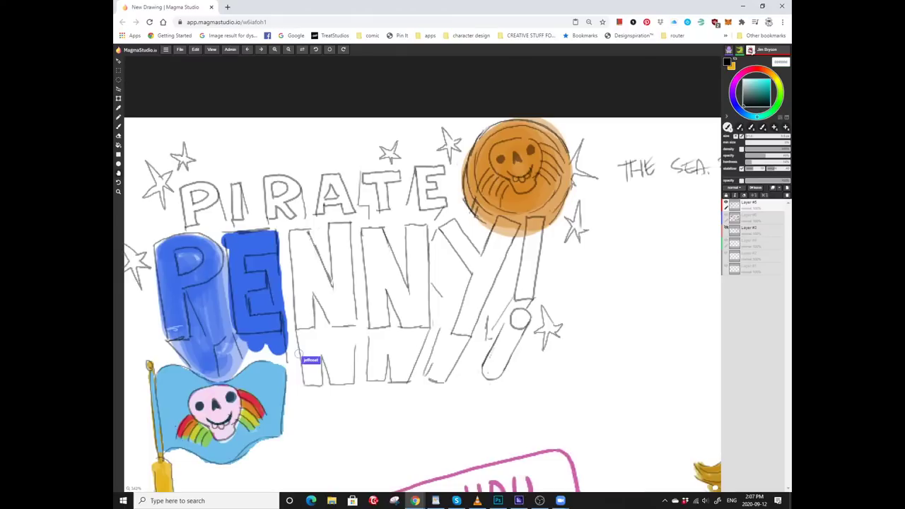
{"action": "scroll", "coordinate": [594, 300], "scroll_direction": "up", "scroll_amount": 1}
{"action": "scroll", "coordinate": [595, 301], "scroll_direction": "right", "scroll_amount": 1}
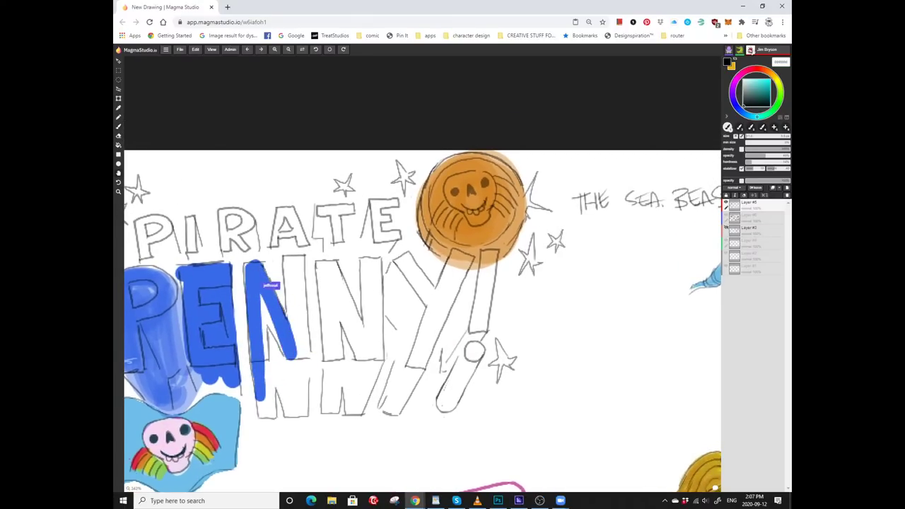
Draw a small star between the pink Penny and dragon scene and the stars before the word PIRATE.
{"action": "scroll", "coordinate": [594, 300], "scroll_direction": "left", "scroll_amount": 3}
{"action": "scroll", "coordinate": [422, 306], "scroll_direction": "left", "scroll_amount": 2}
{"action": "scroll", "coordinate": [422, 306], "scroll_direction": "left", "scroll_amount": 2}
{"action": "scroll", "coordinate": [422, 306], "scroll_direction": "down", "scroll_amount": 1}
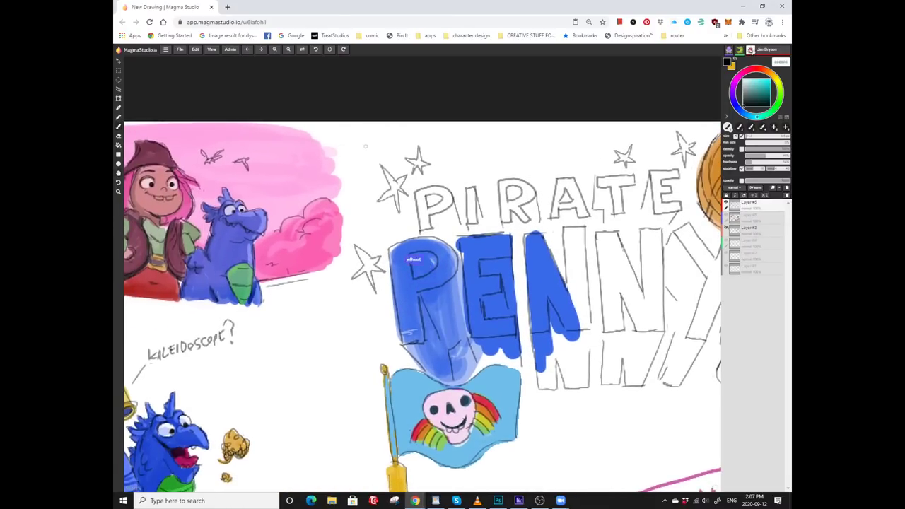
{"action": "mouse_move", "coordinate": [357, 153]}
{"action": "left_mouse_down"}
{"action": "mouse_move", "coordinate": [348, 164]}
{"action": "mouse_move", "coordinate": [361, 169]}
{"action": "left_mouse_up"}
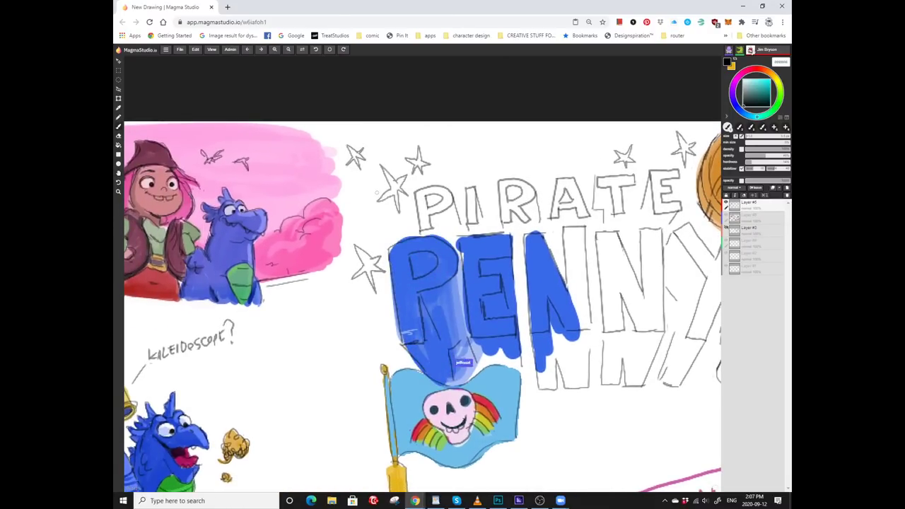
Zoom out to the full canvas and look over the title together with all the character and ship sketches.
{"action": "key", "text": "alt"}
{"action": "left_click", "coordinate": [385, 217], "text": "alt"}
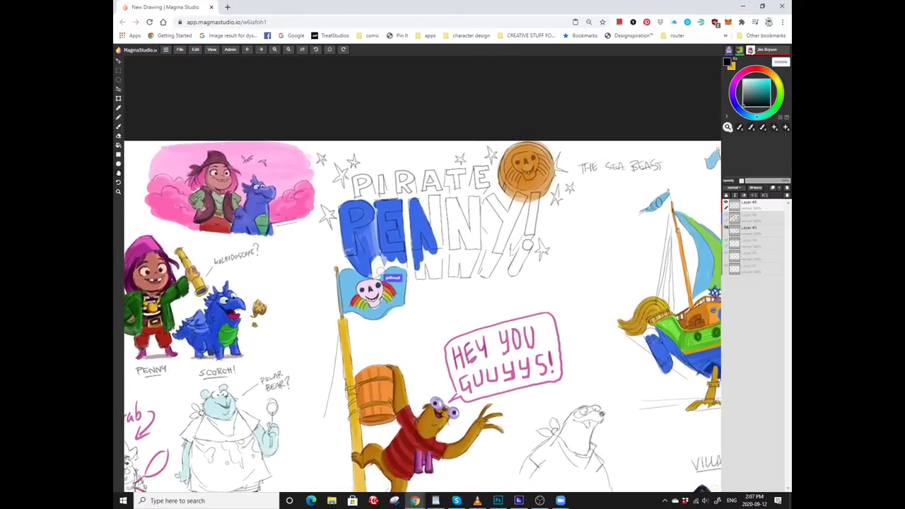
{"action": "left_click", "coordinate": [385, 212], "text": "alt"}
{"action": "left_click", "coordinate": [385, 212], "text": "alt"}
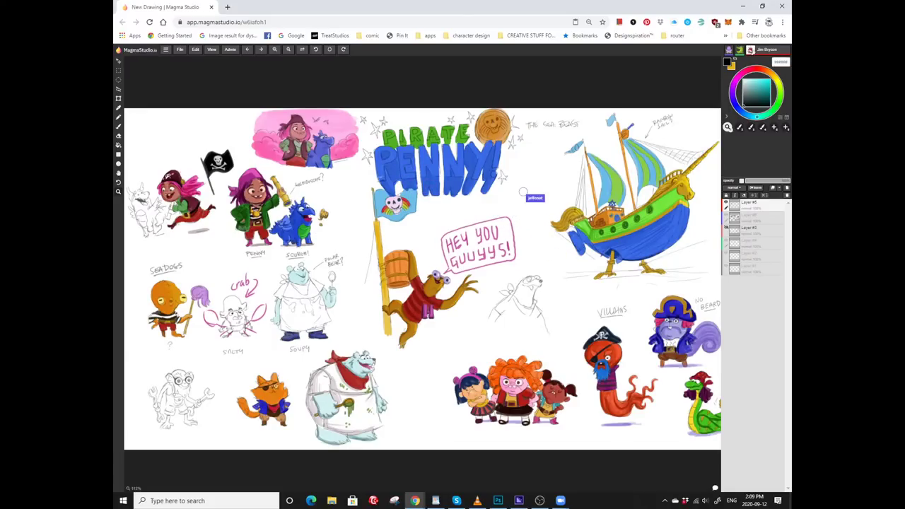
{"action": "scroll", "coordinate": [557, 278], "scroll_direction": "down", "scroll_amount": 1}
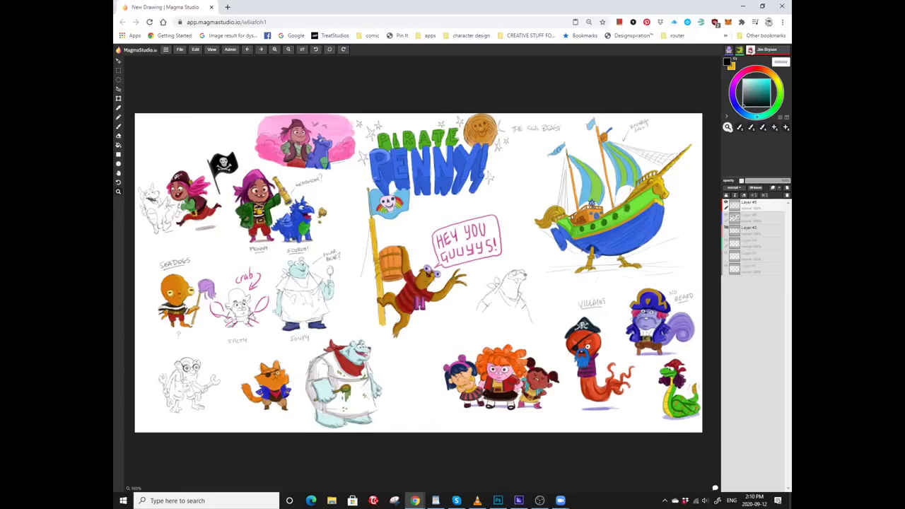
{"action": "left_click", "coordinate": [539, 500]}
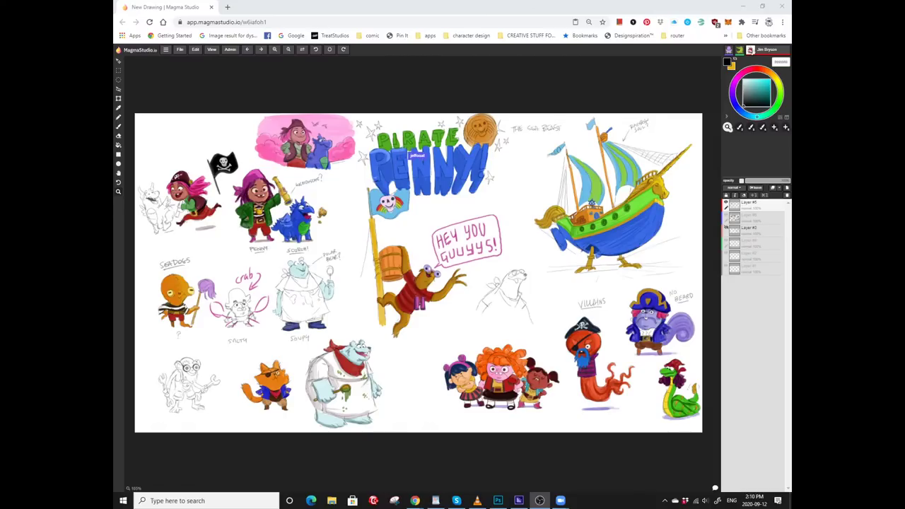